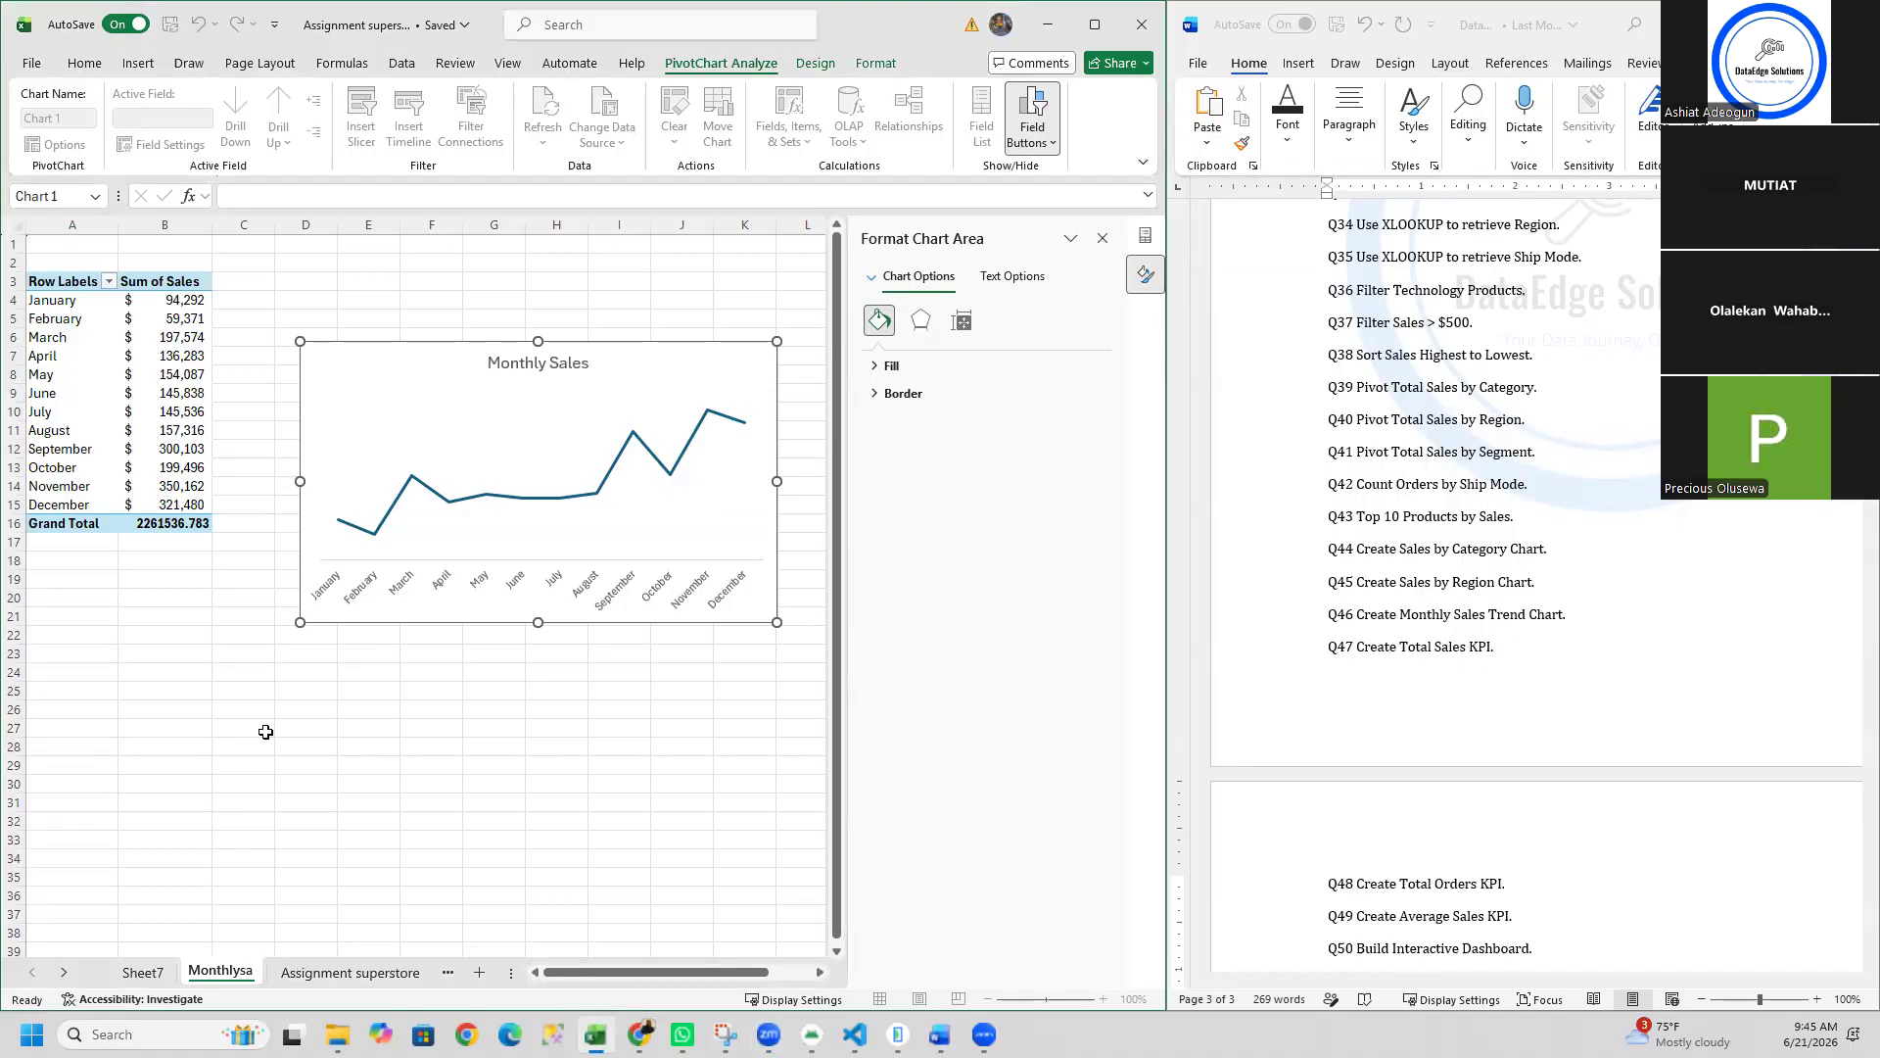
Step: Finish renaming the monthly trend sheet as Monthlysales and move Sheet7 directly after it
key(Return)
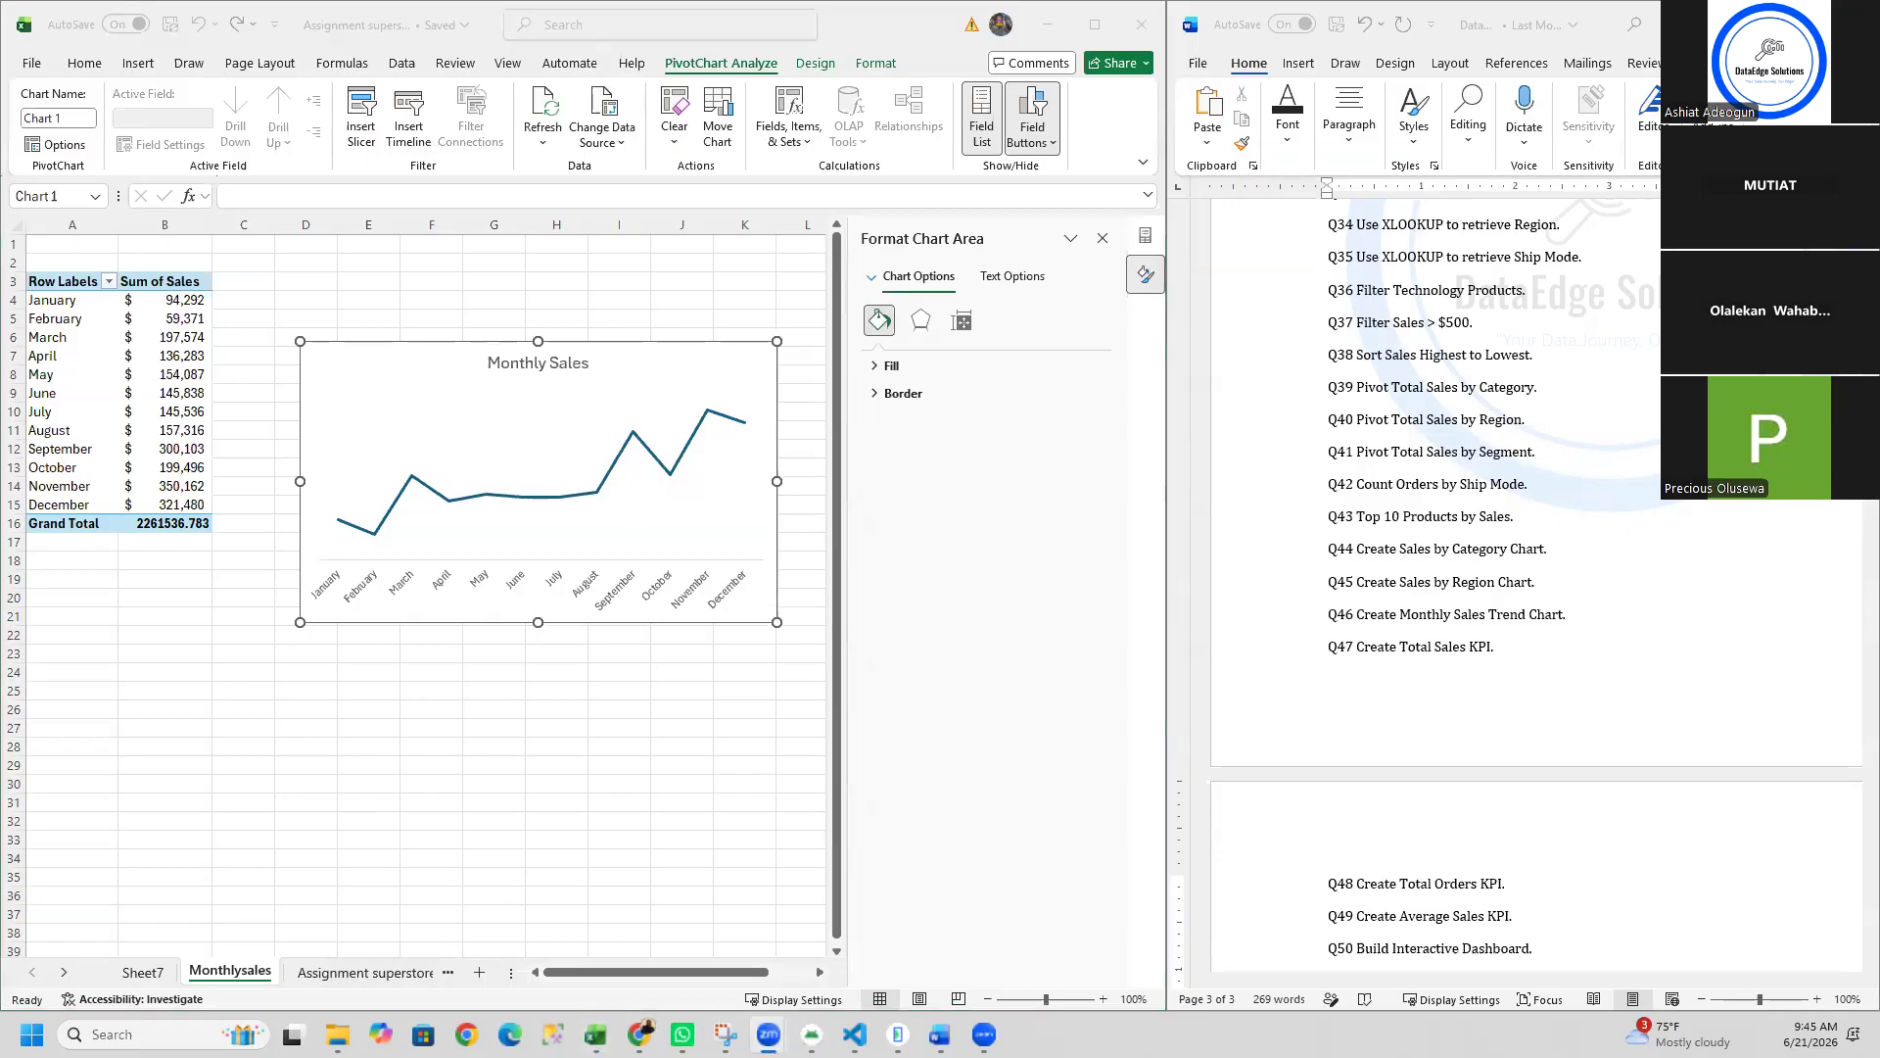
click(159, 974)
click(153, 974)
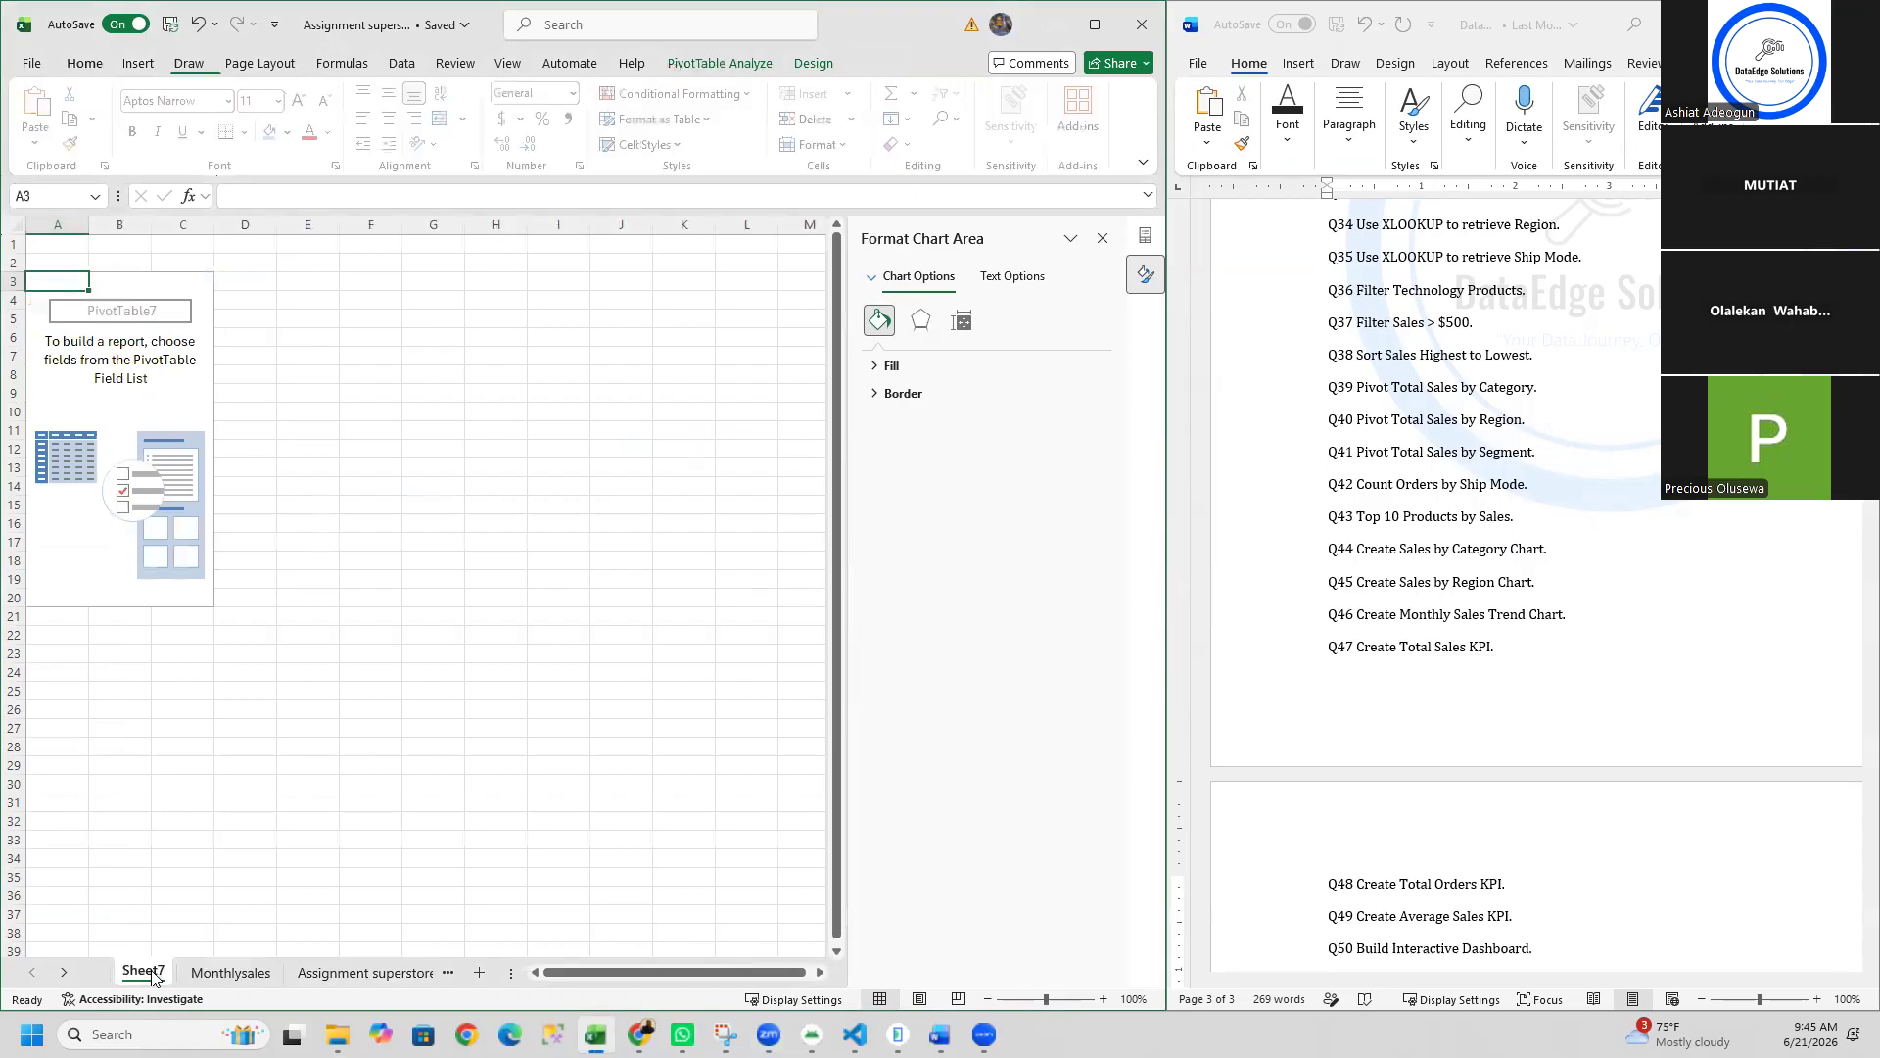
drag(180, 973, 288, 977)
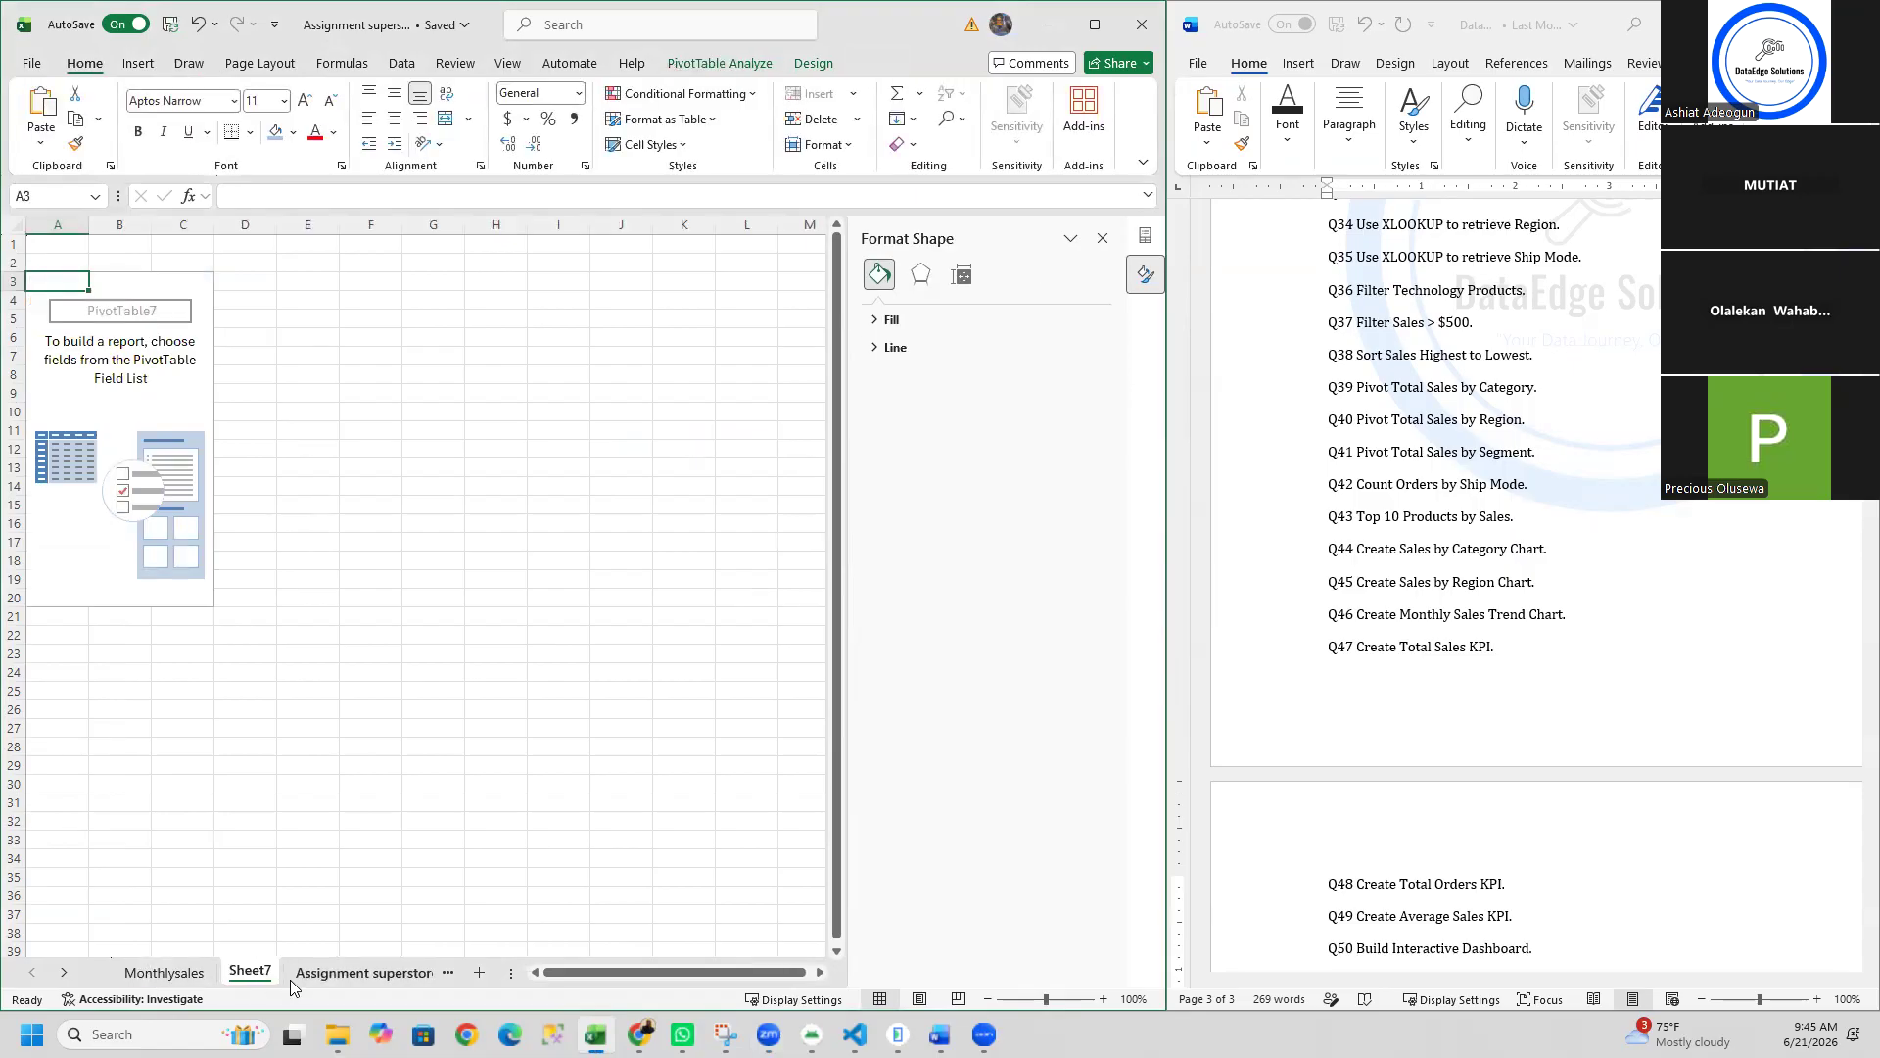
Step: Rename Sheet7 as Total Sales KPI
right_click(253, 974)
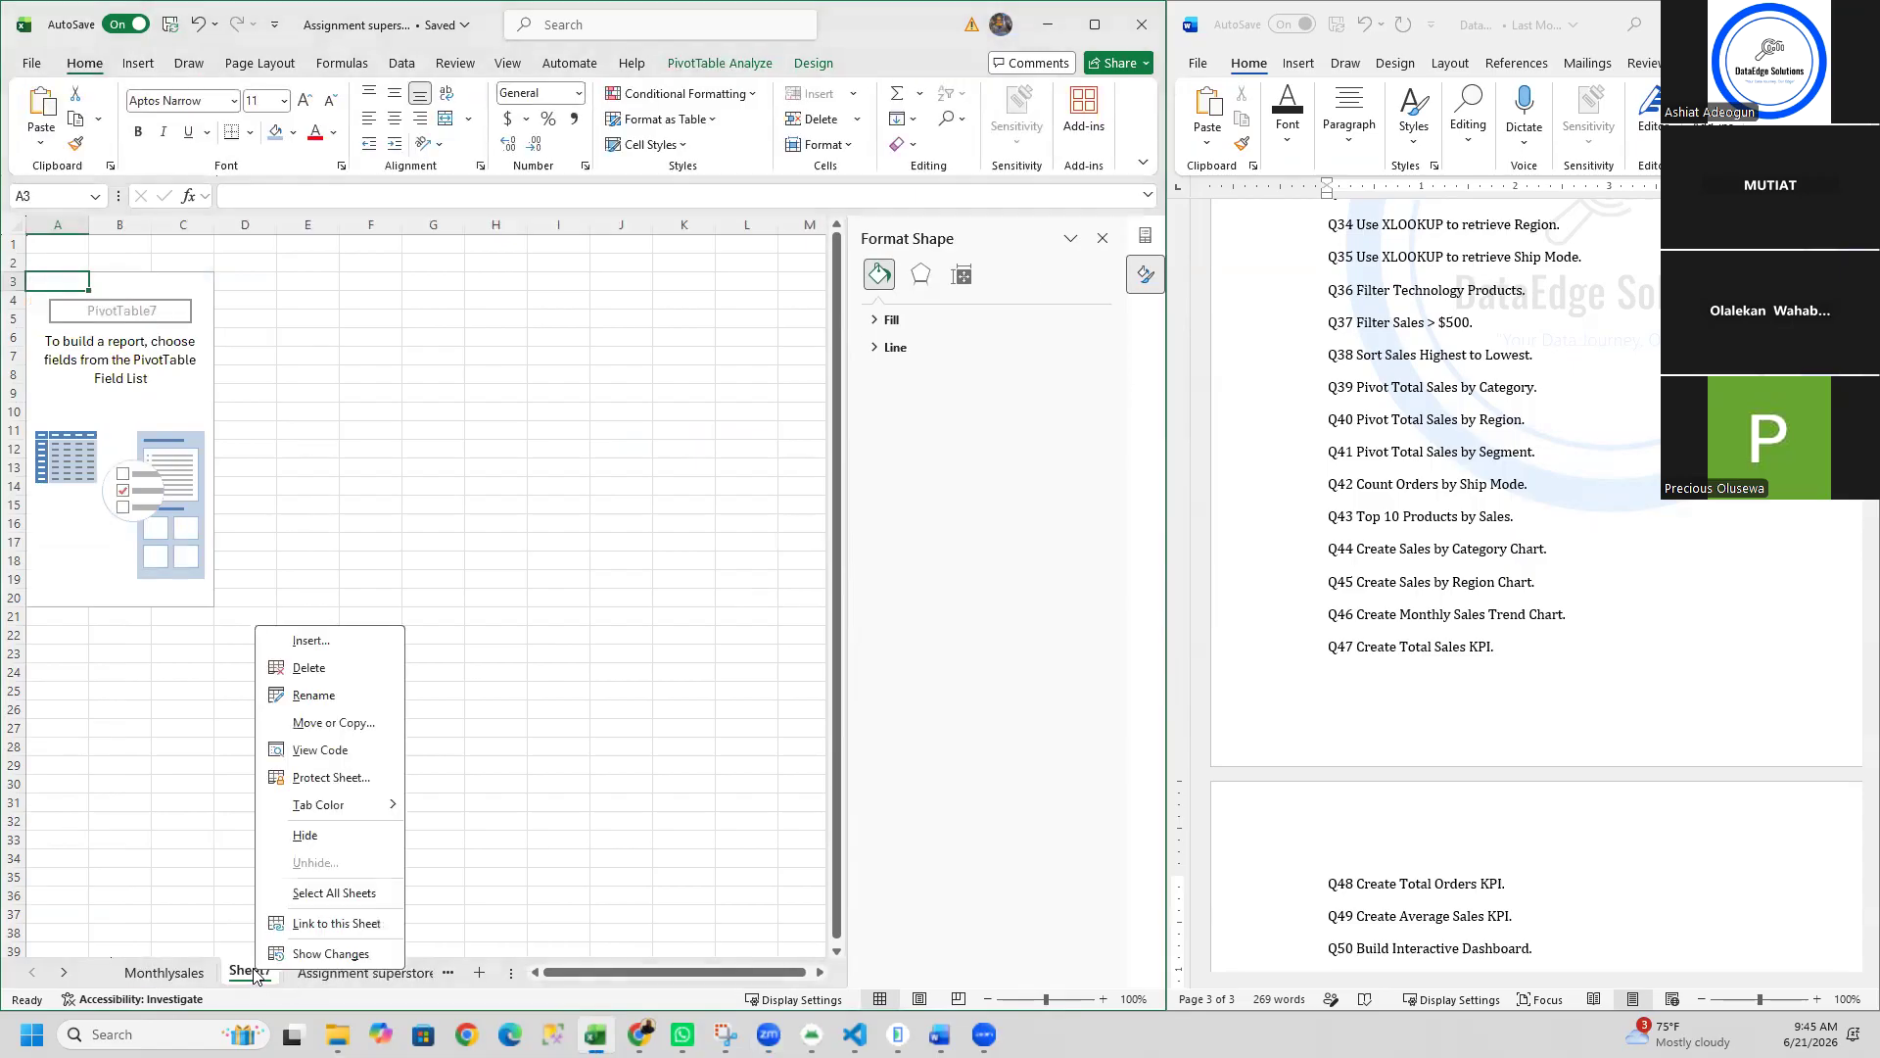
click(314, 696)
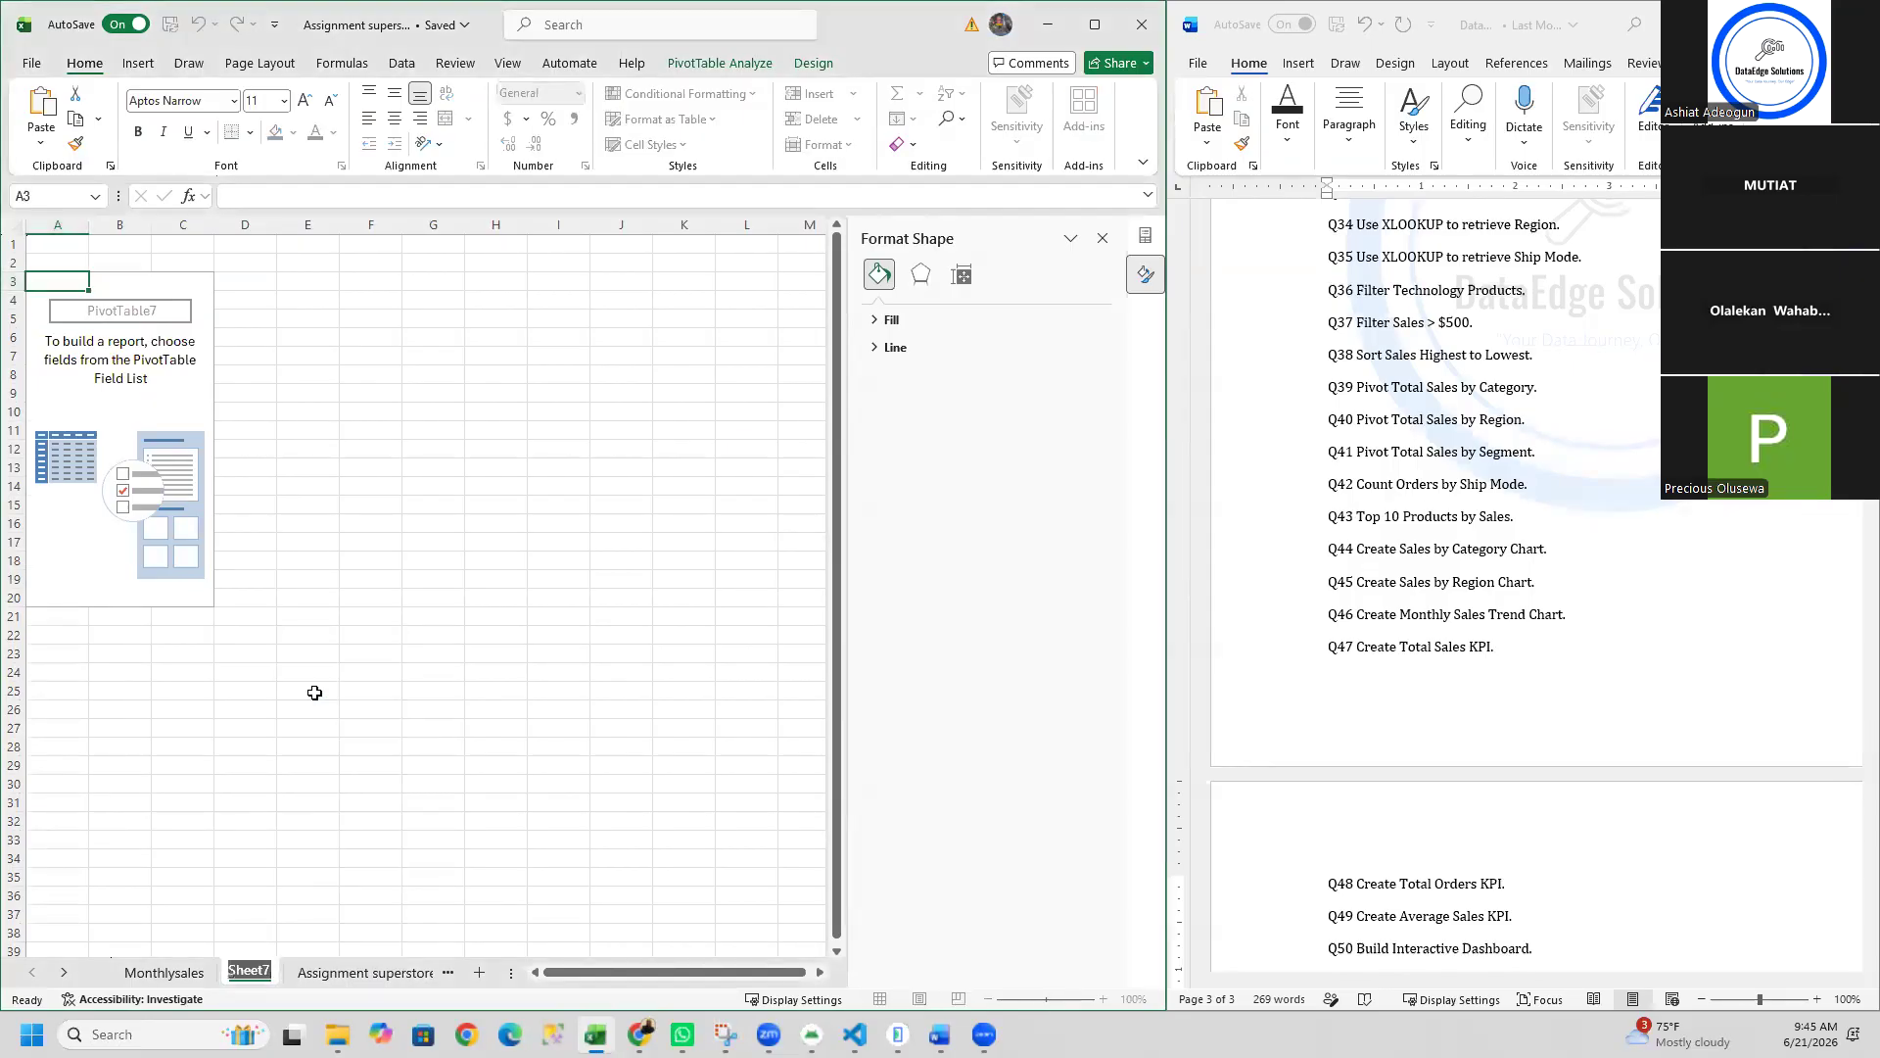
text(Total)
key(Return)
text(Sales)
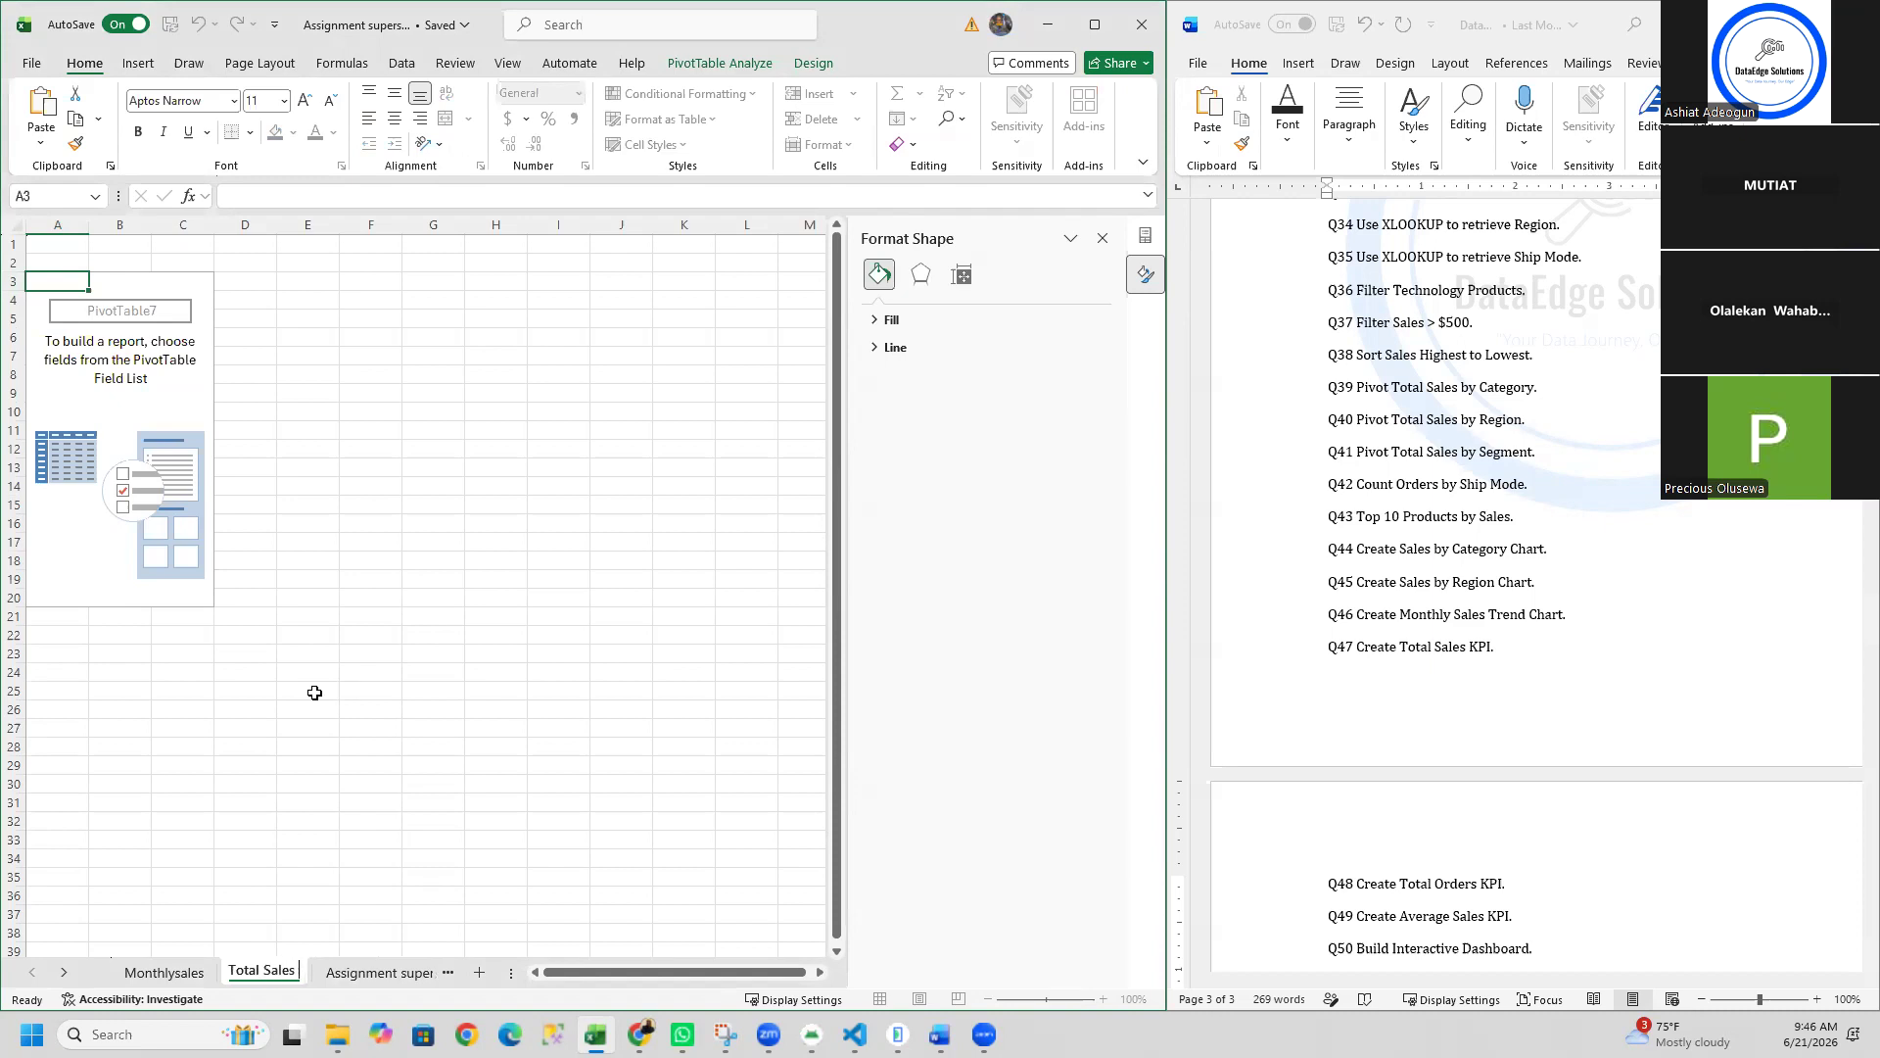
text( KPI)
key(Return)
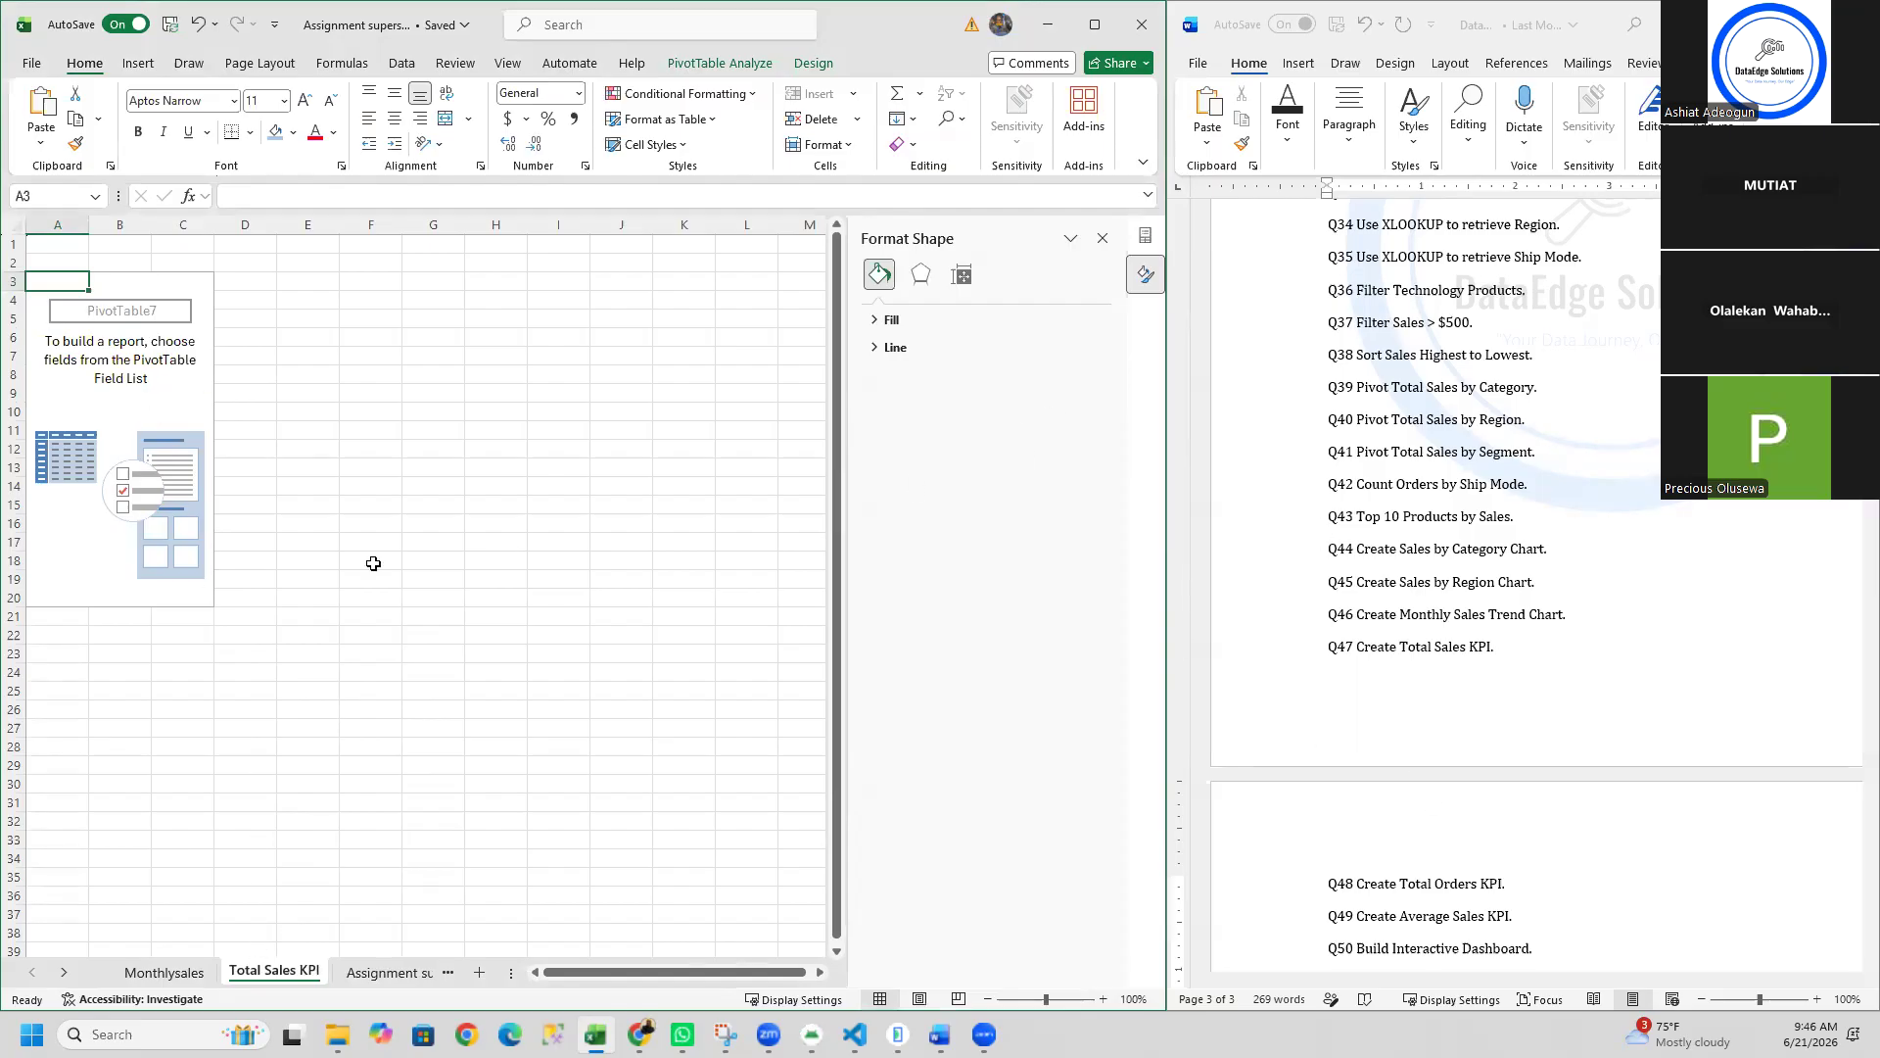
Step: Bring up the field list of the empty PivotTable and add Sales as its summed value
click(133, 396)
click(196, 390)
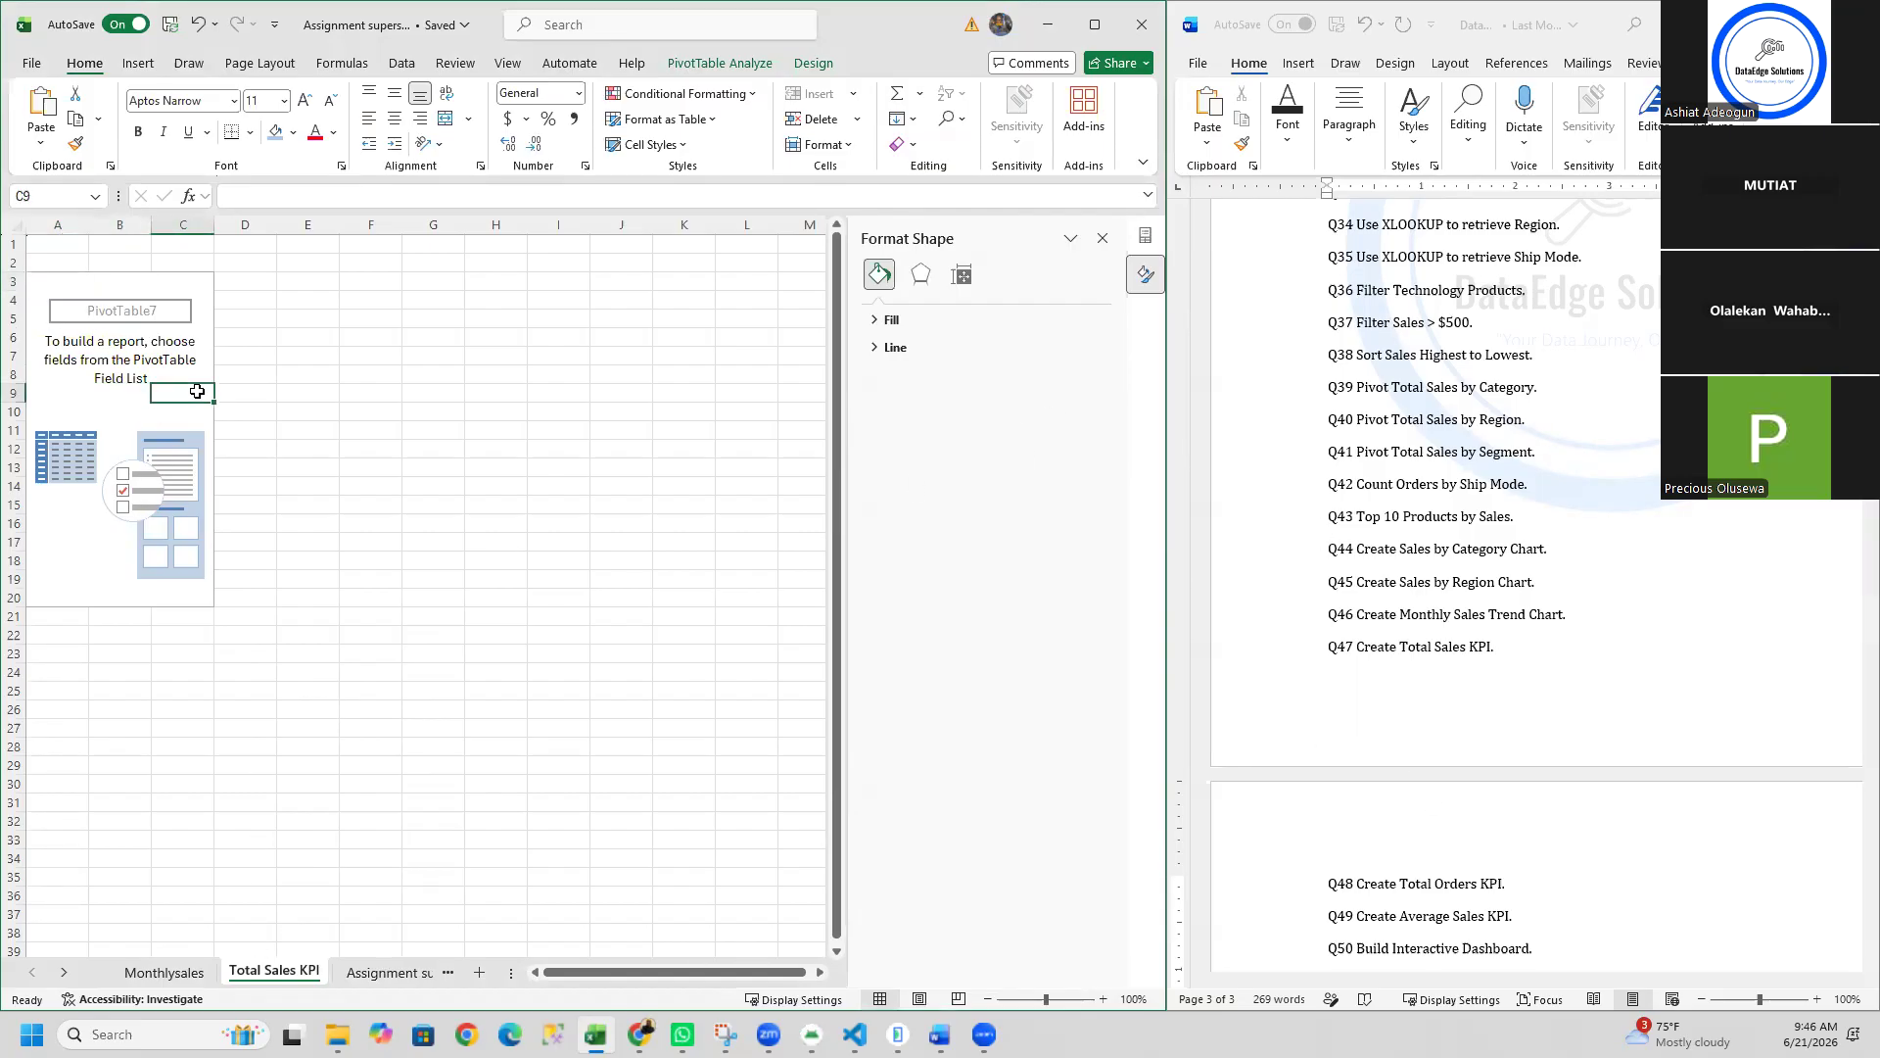
click(1102, 238)
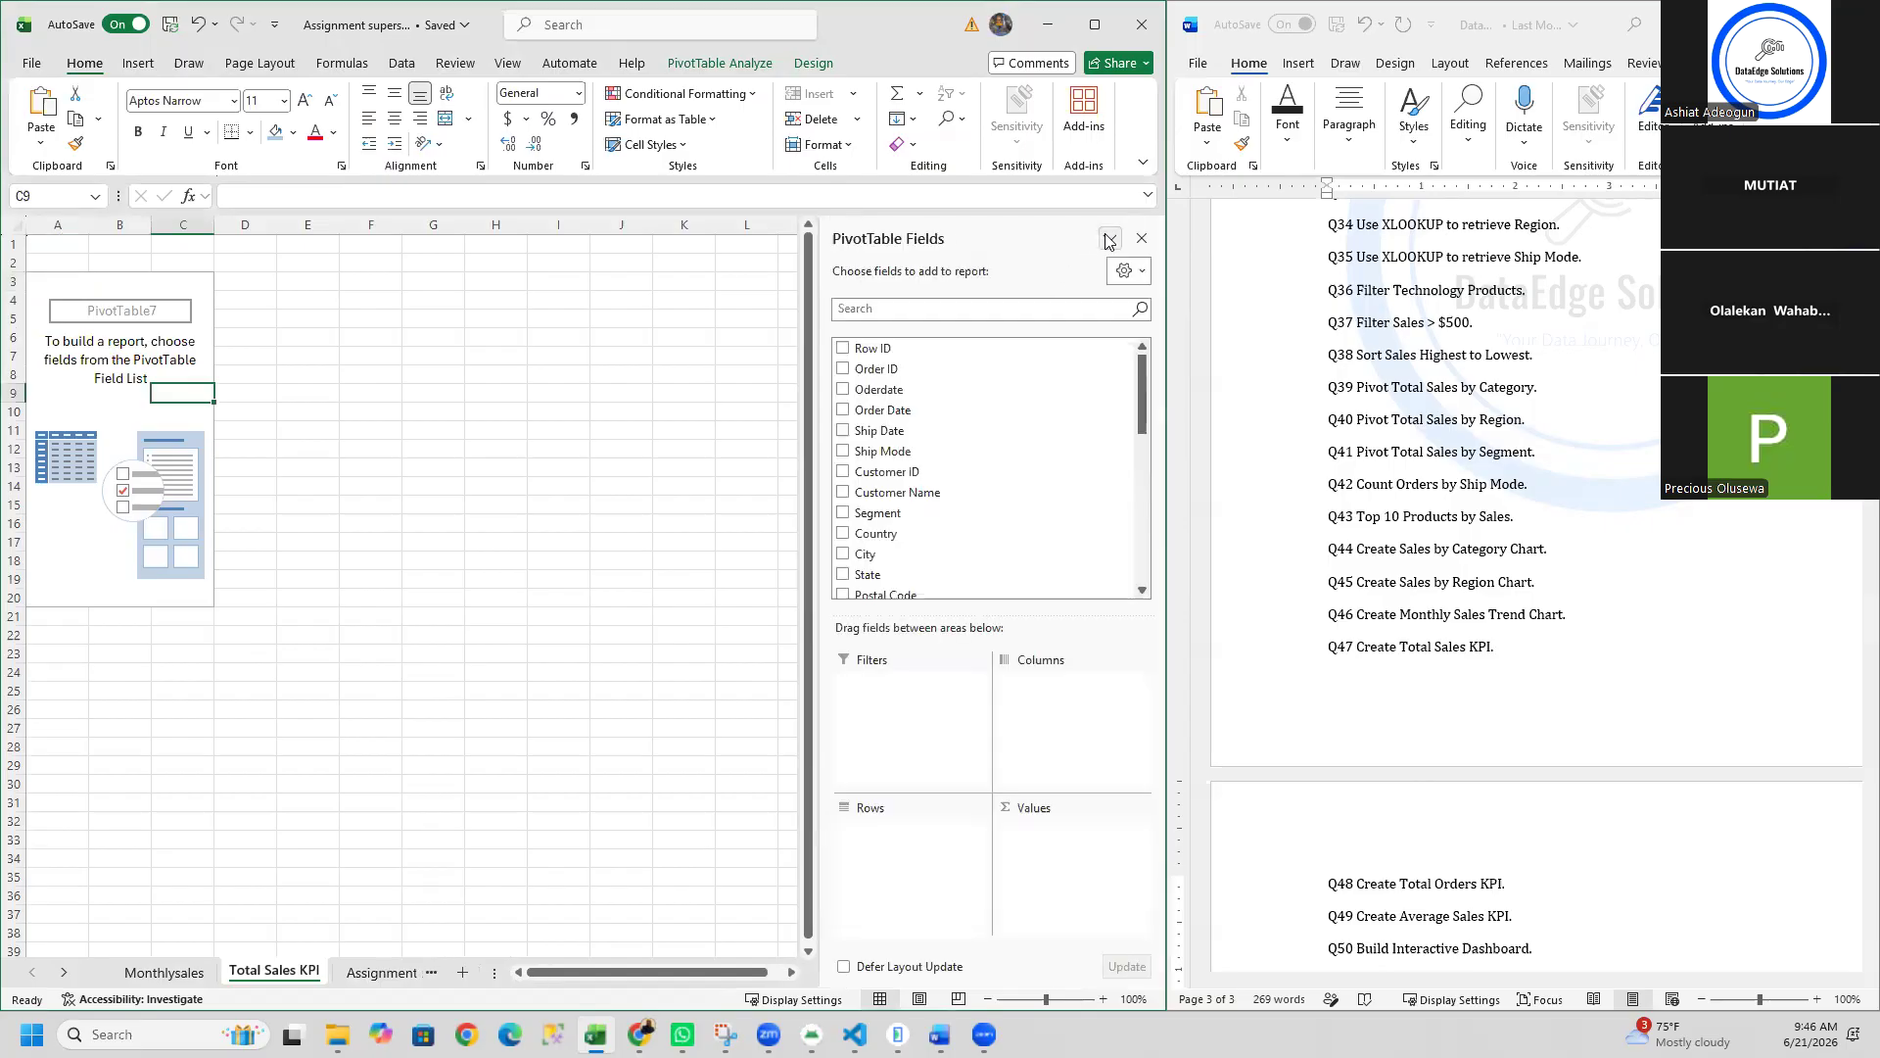
drag(1148, 423, 1142, 600)
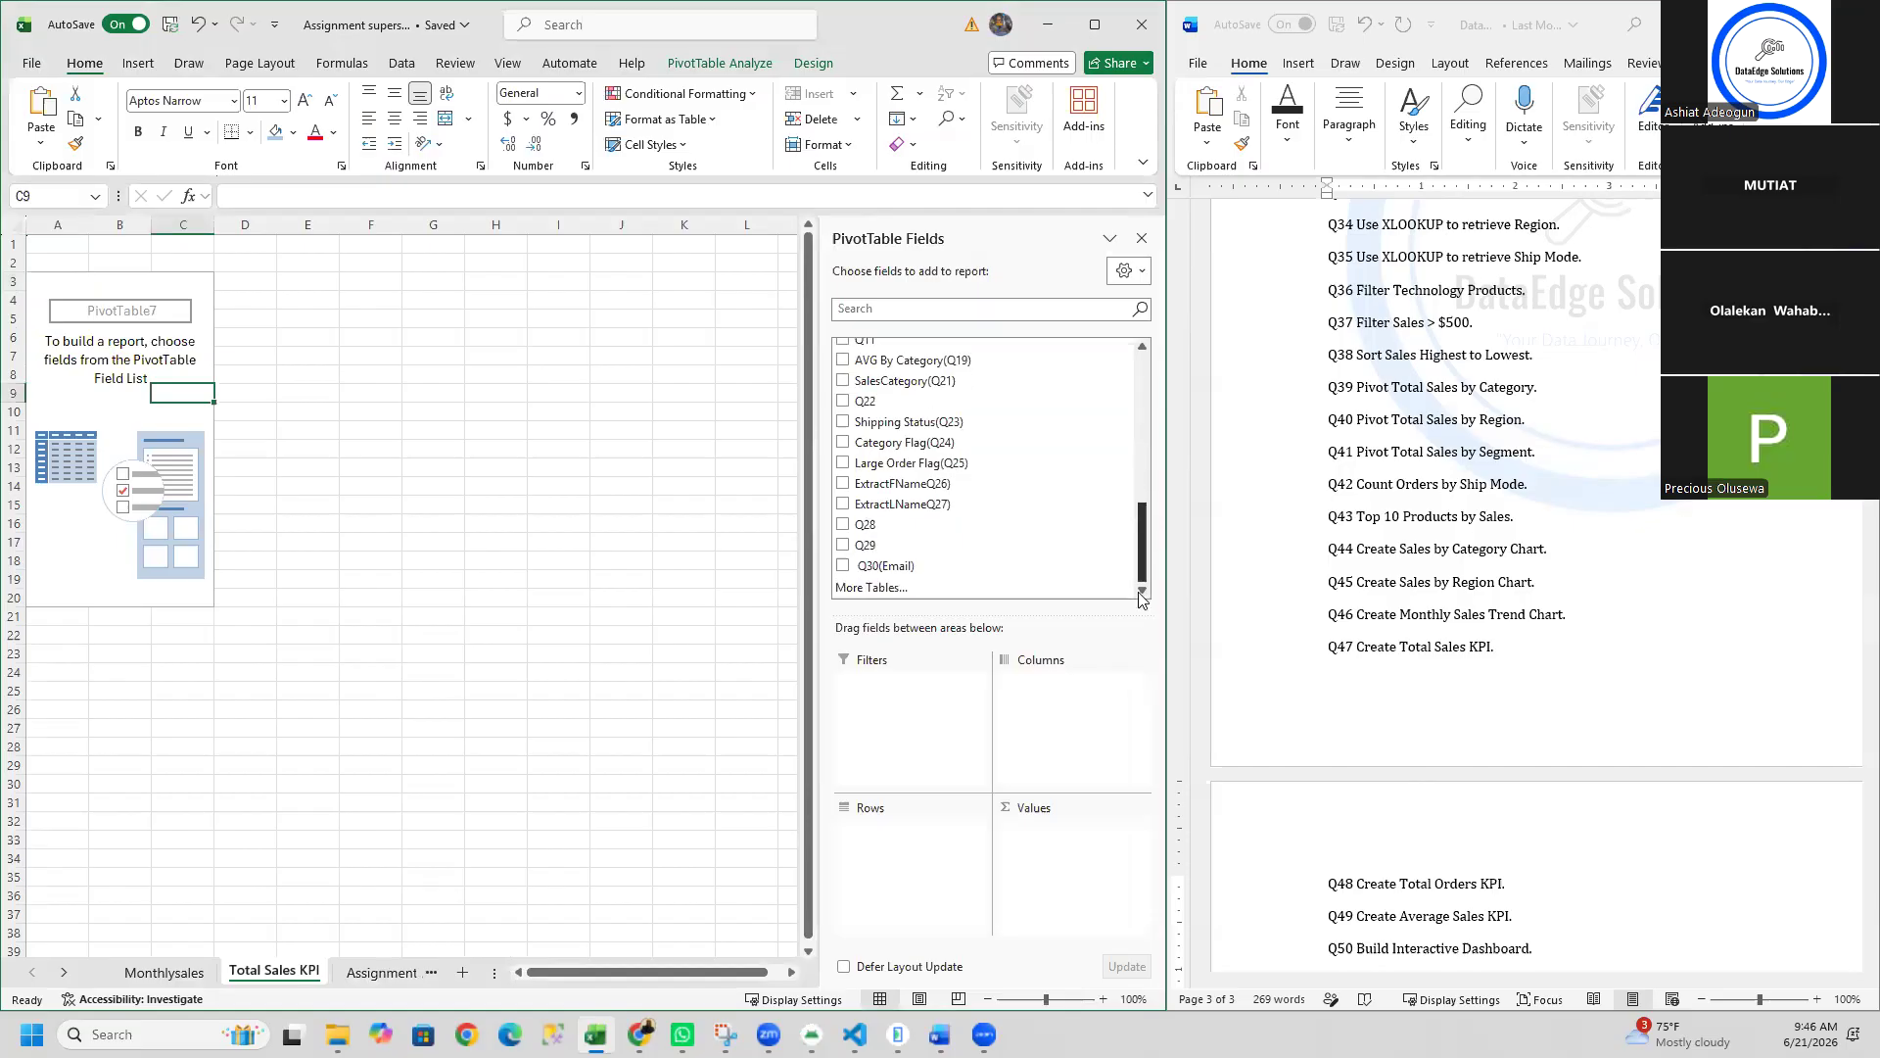
scroll(902, 514, up, 5)
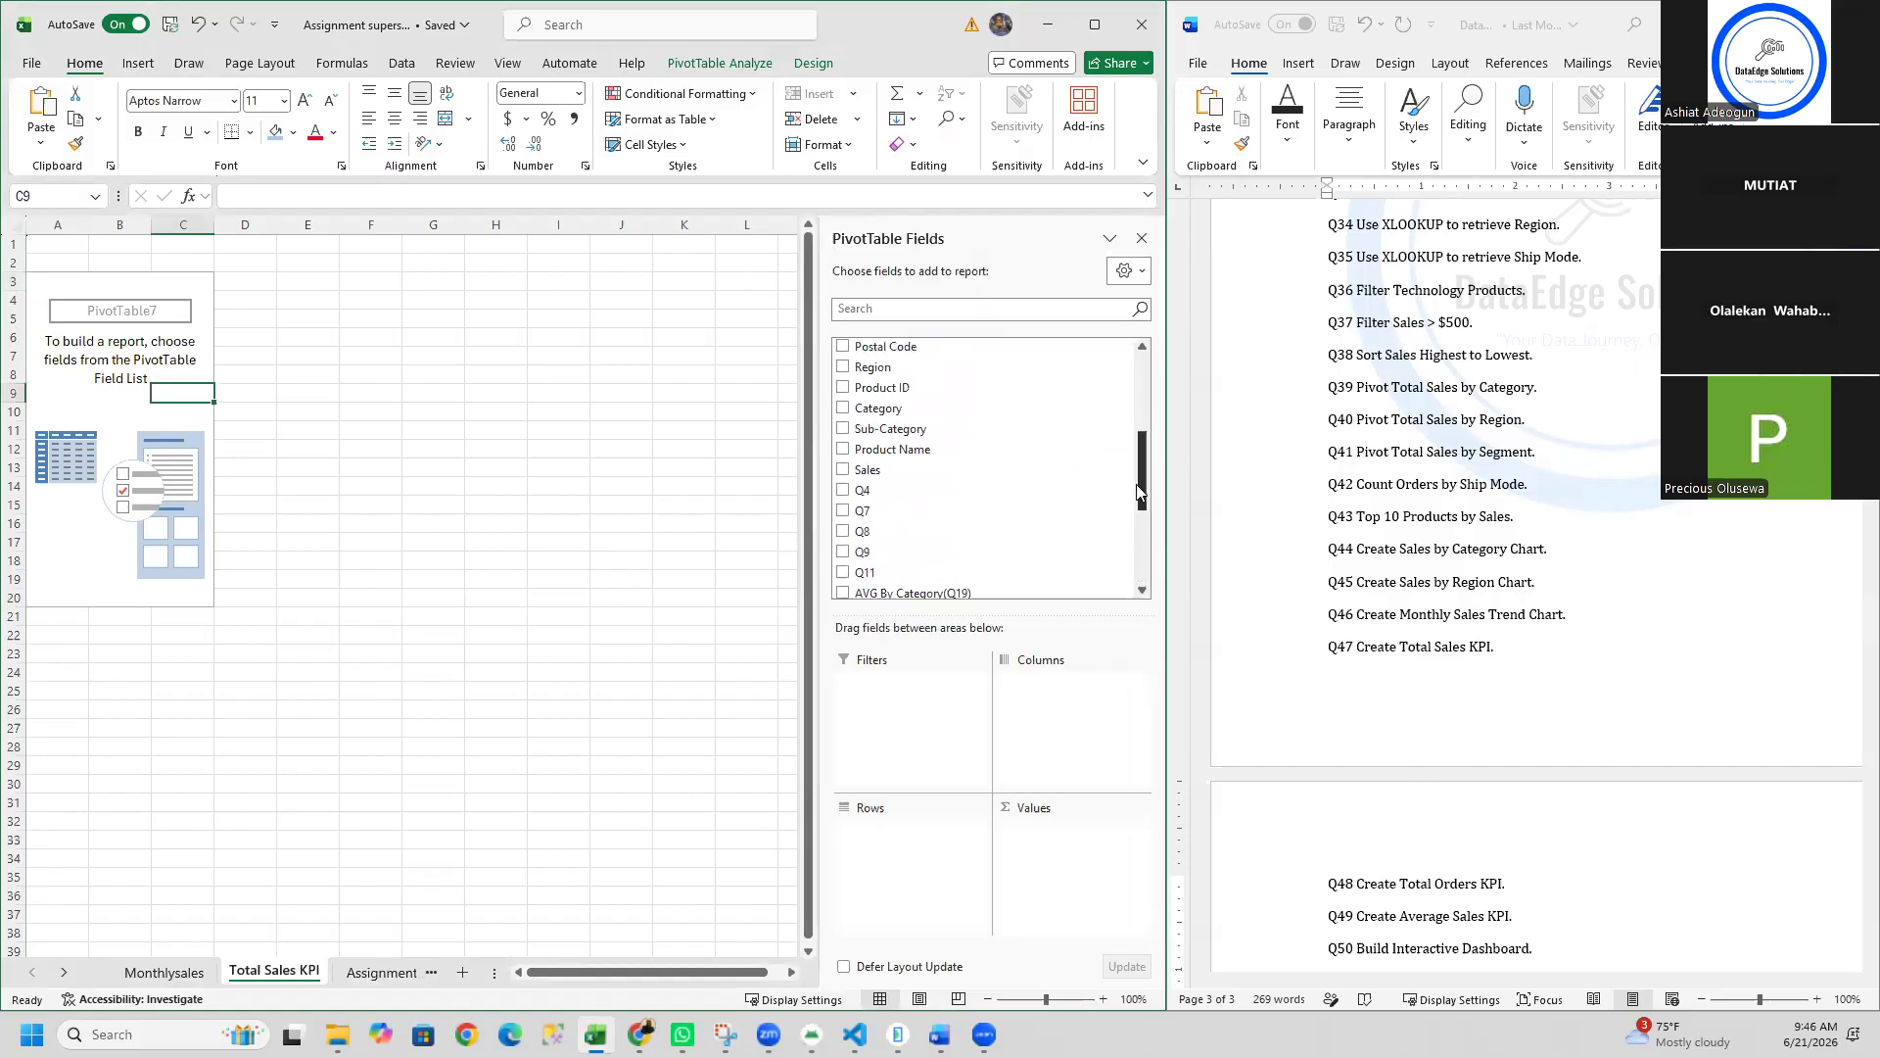
drag(902, 514, 1066, 846)
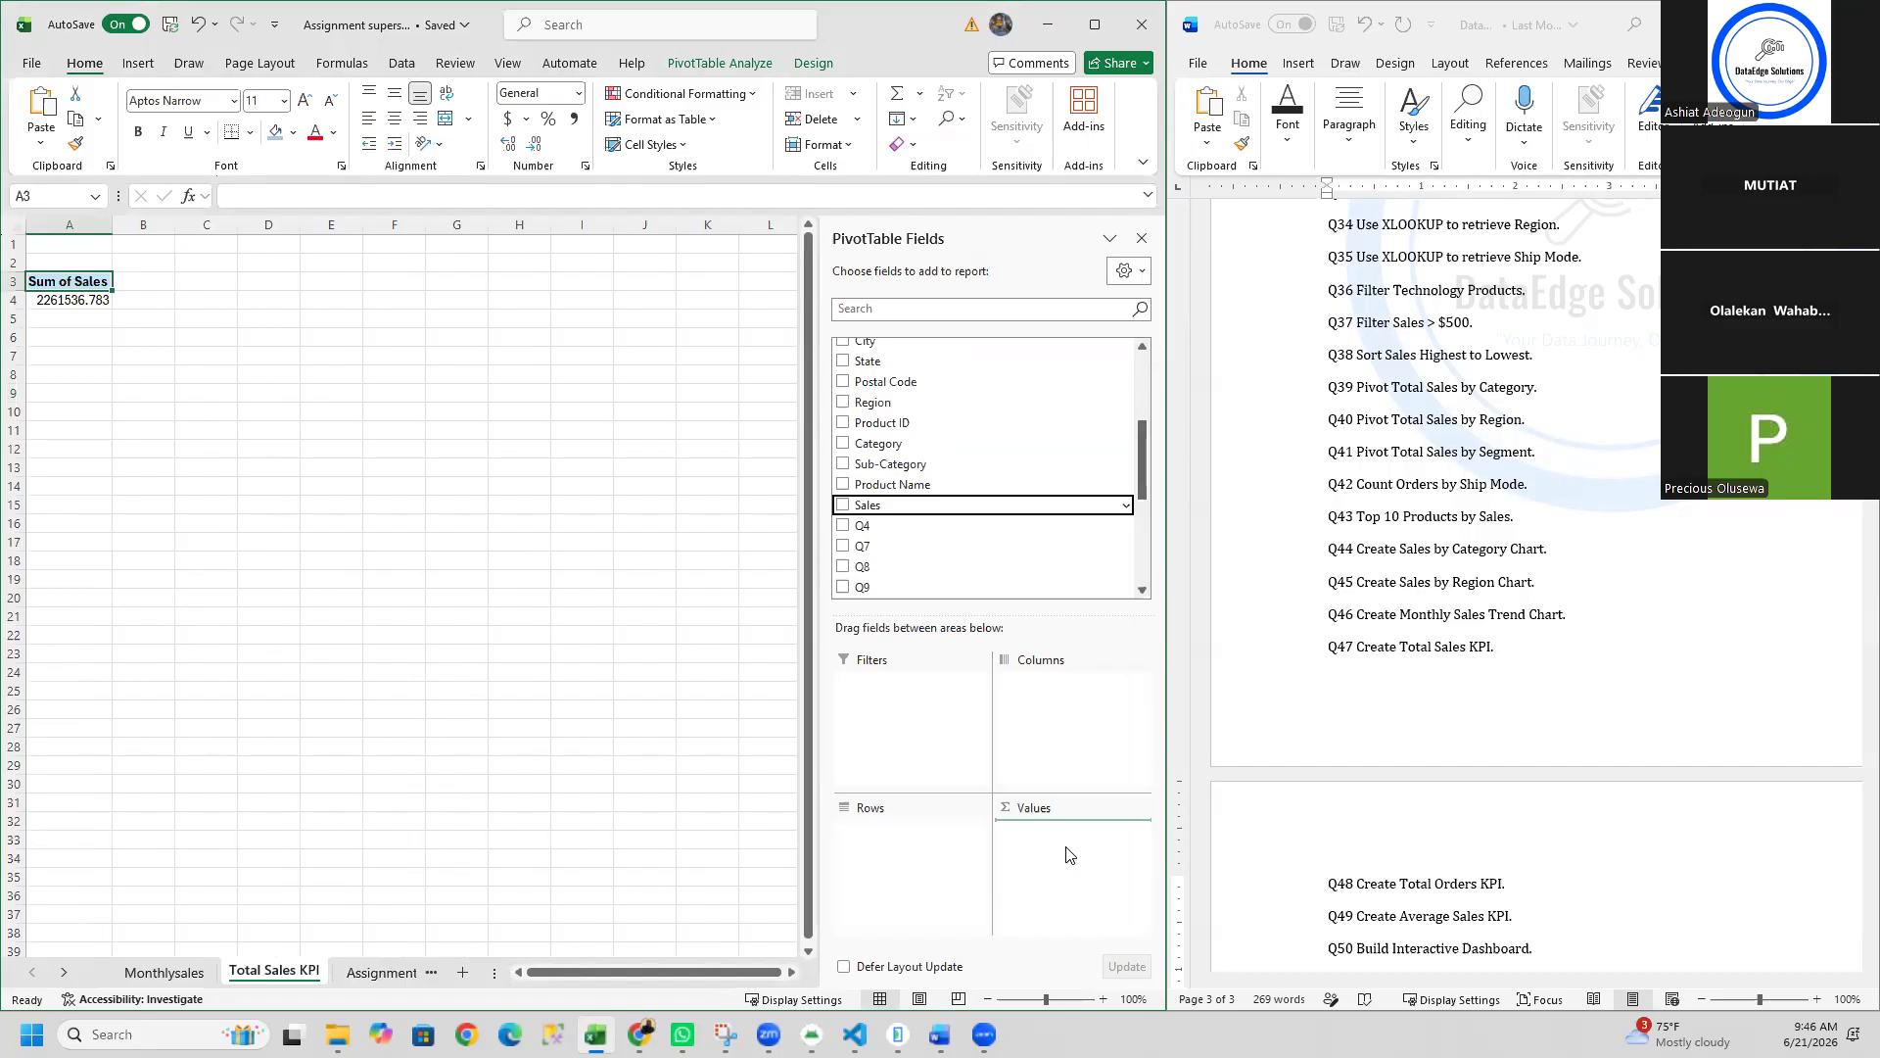
Step: Format the total sales value in cell A4 as dollar accounting with no decimal places
click(60, 302)
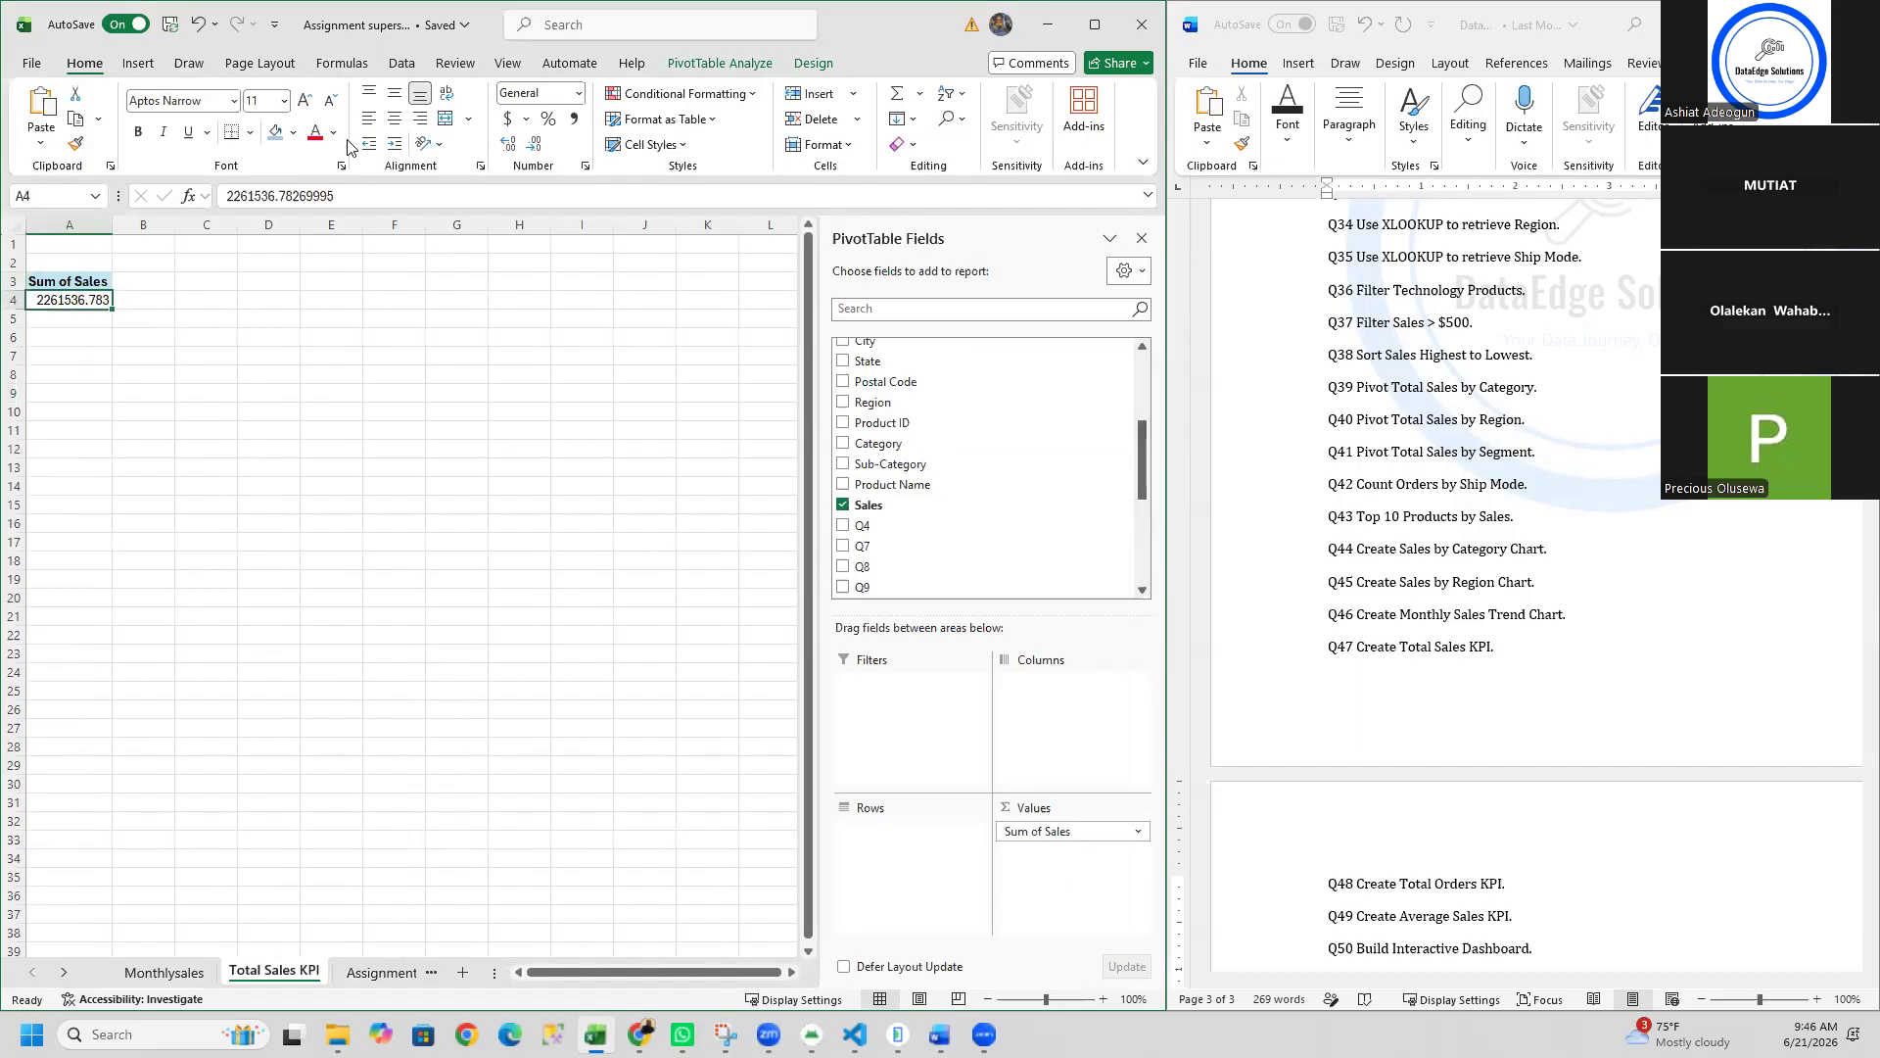
click(508, 118)
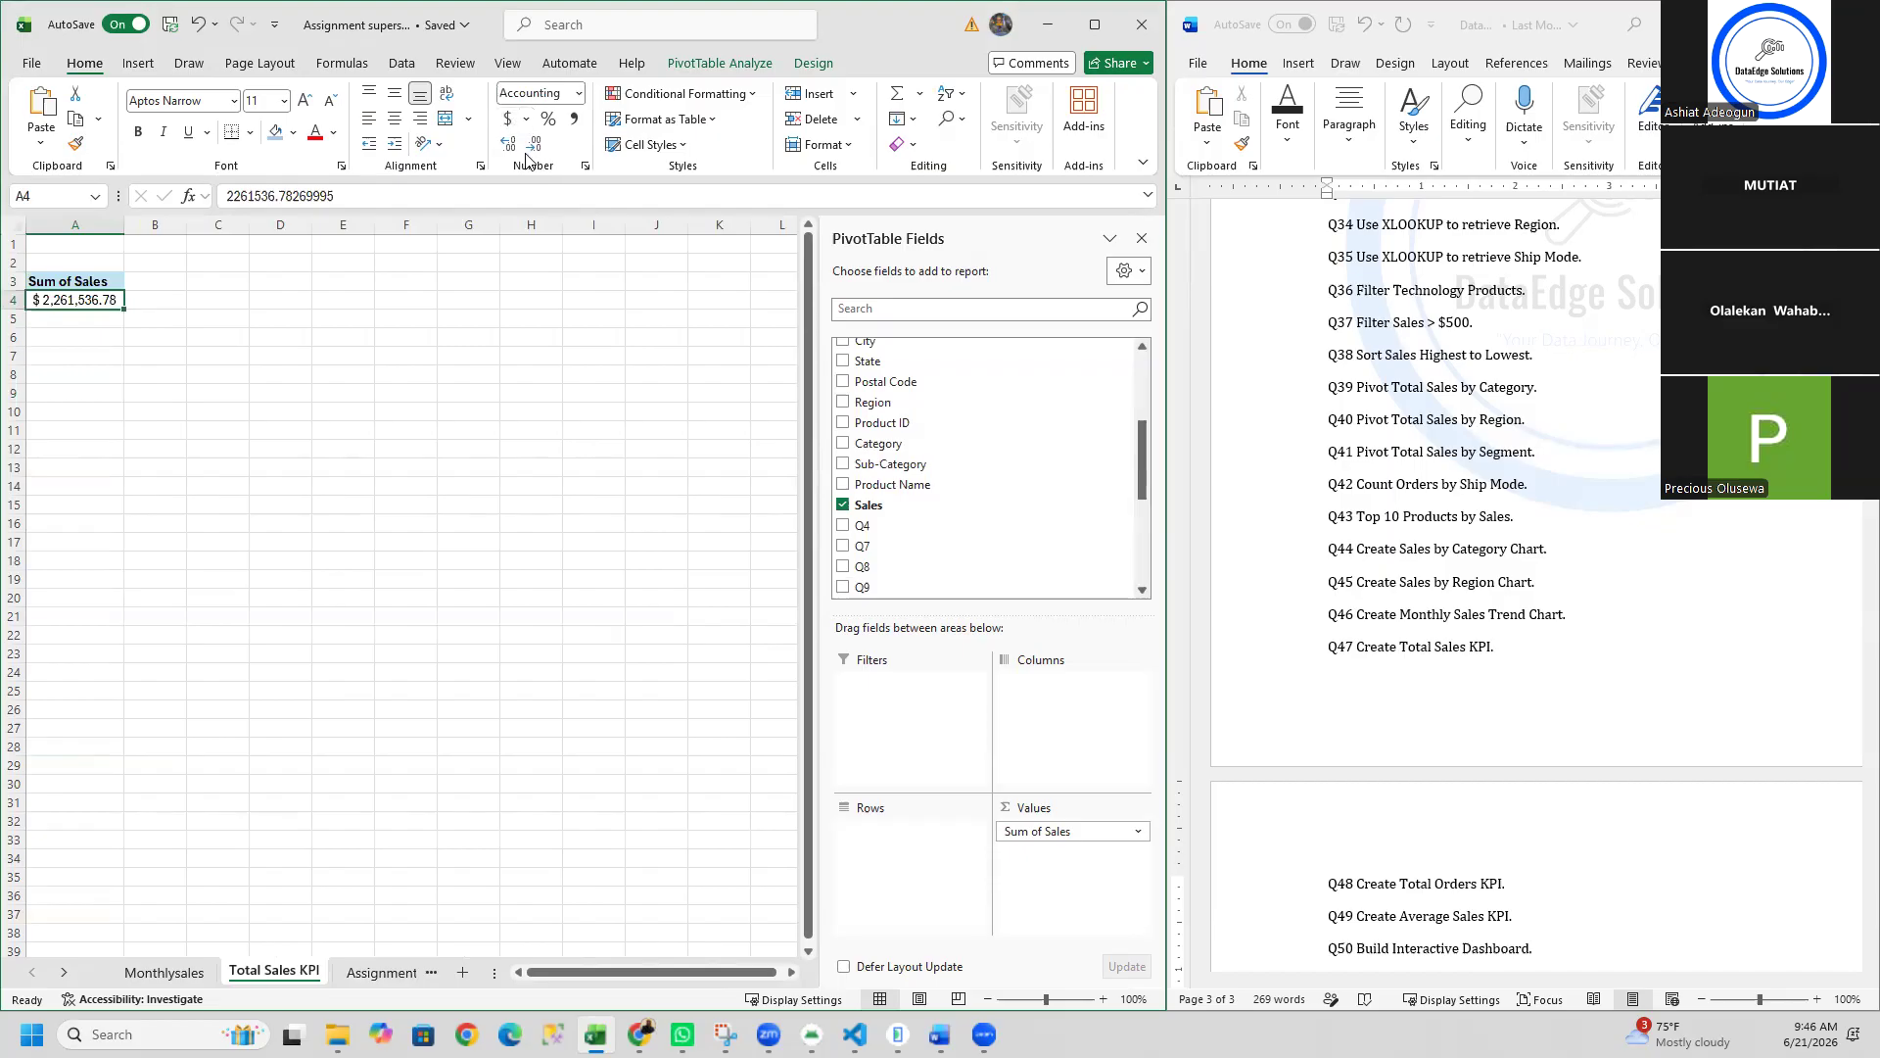
click(535, 149)
click(535, 149)
click(120, 402)
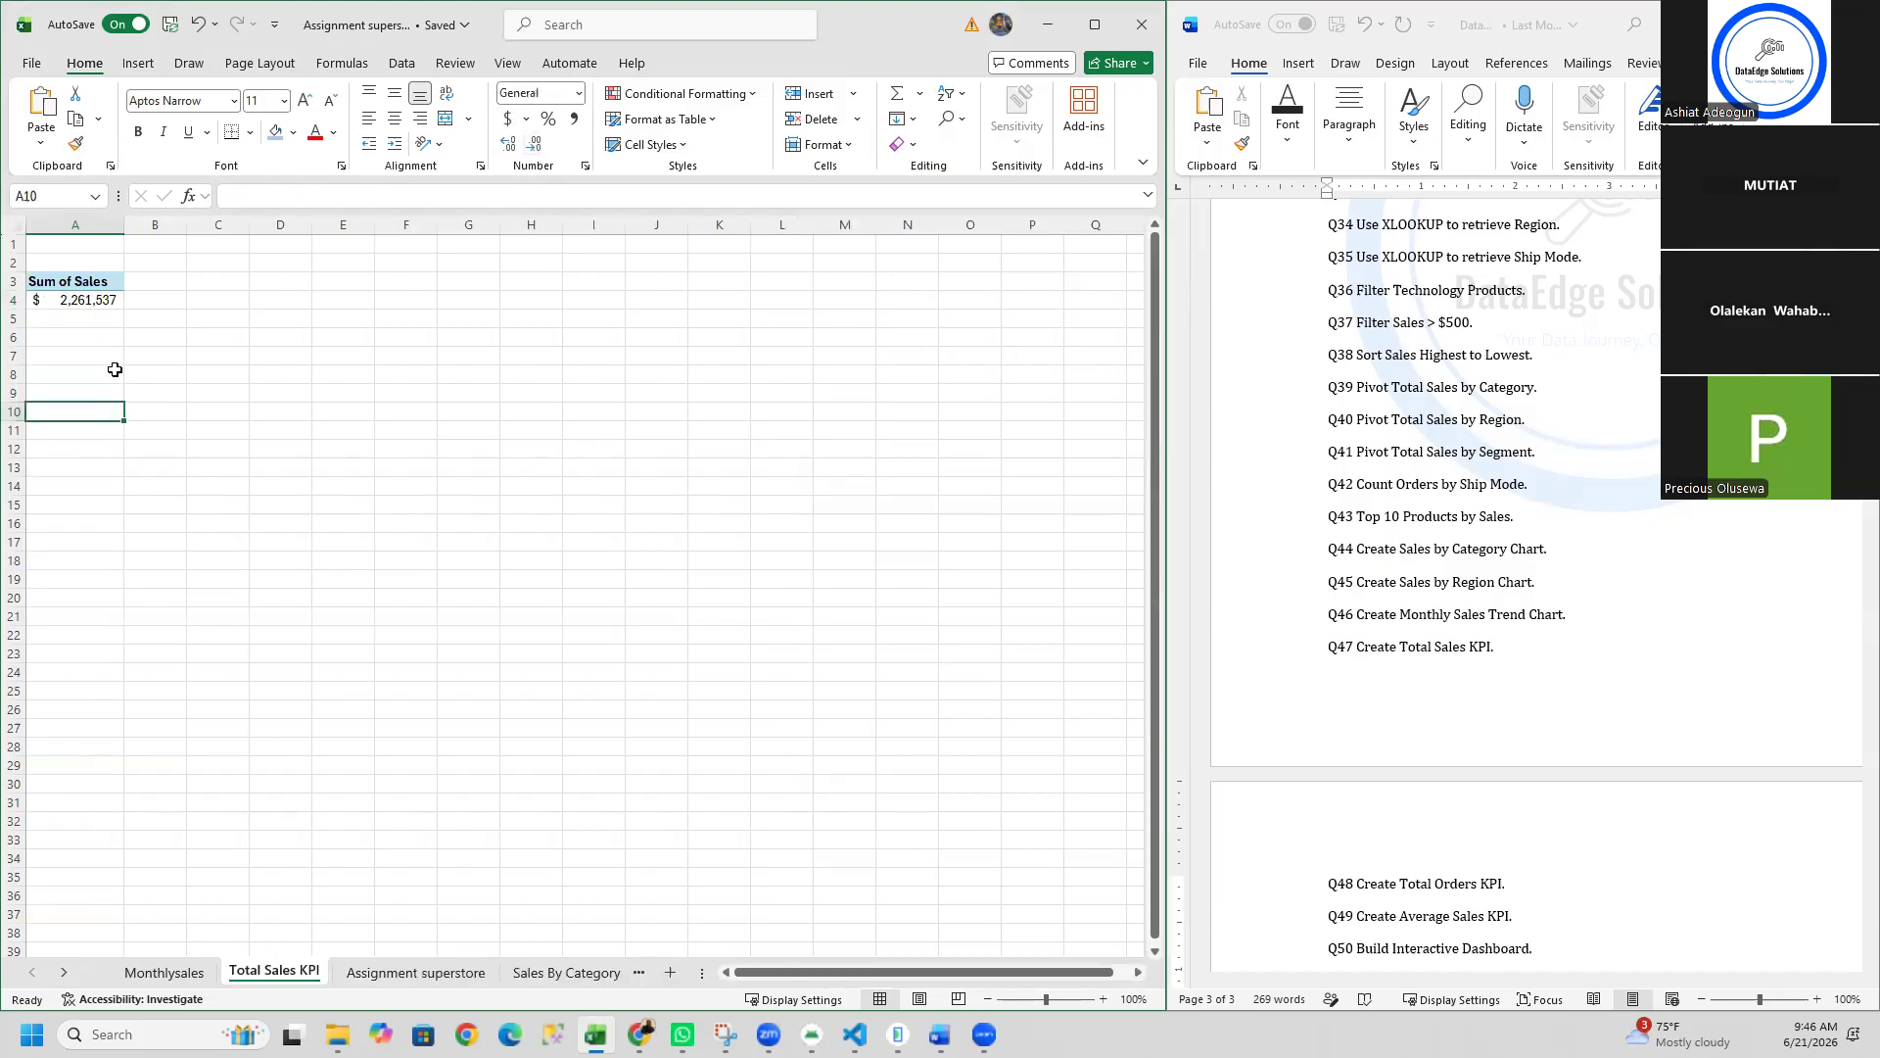
click(96, 297)
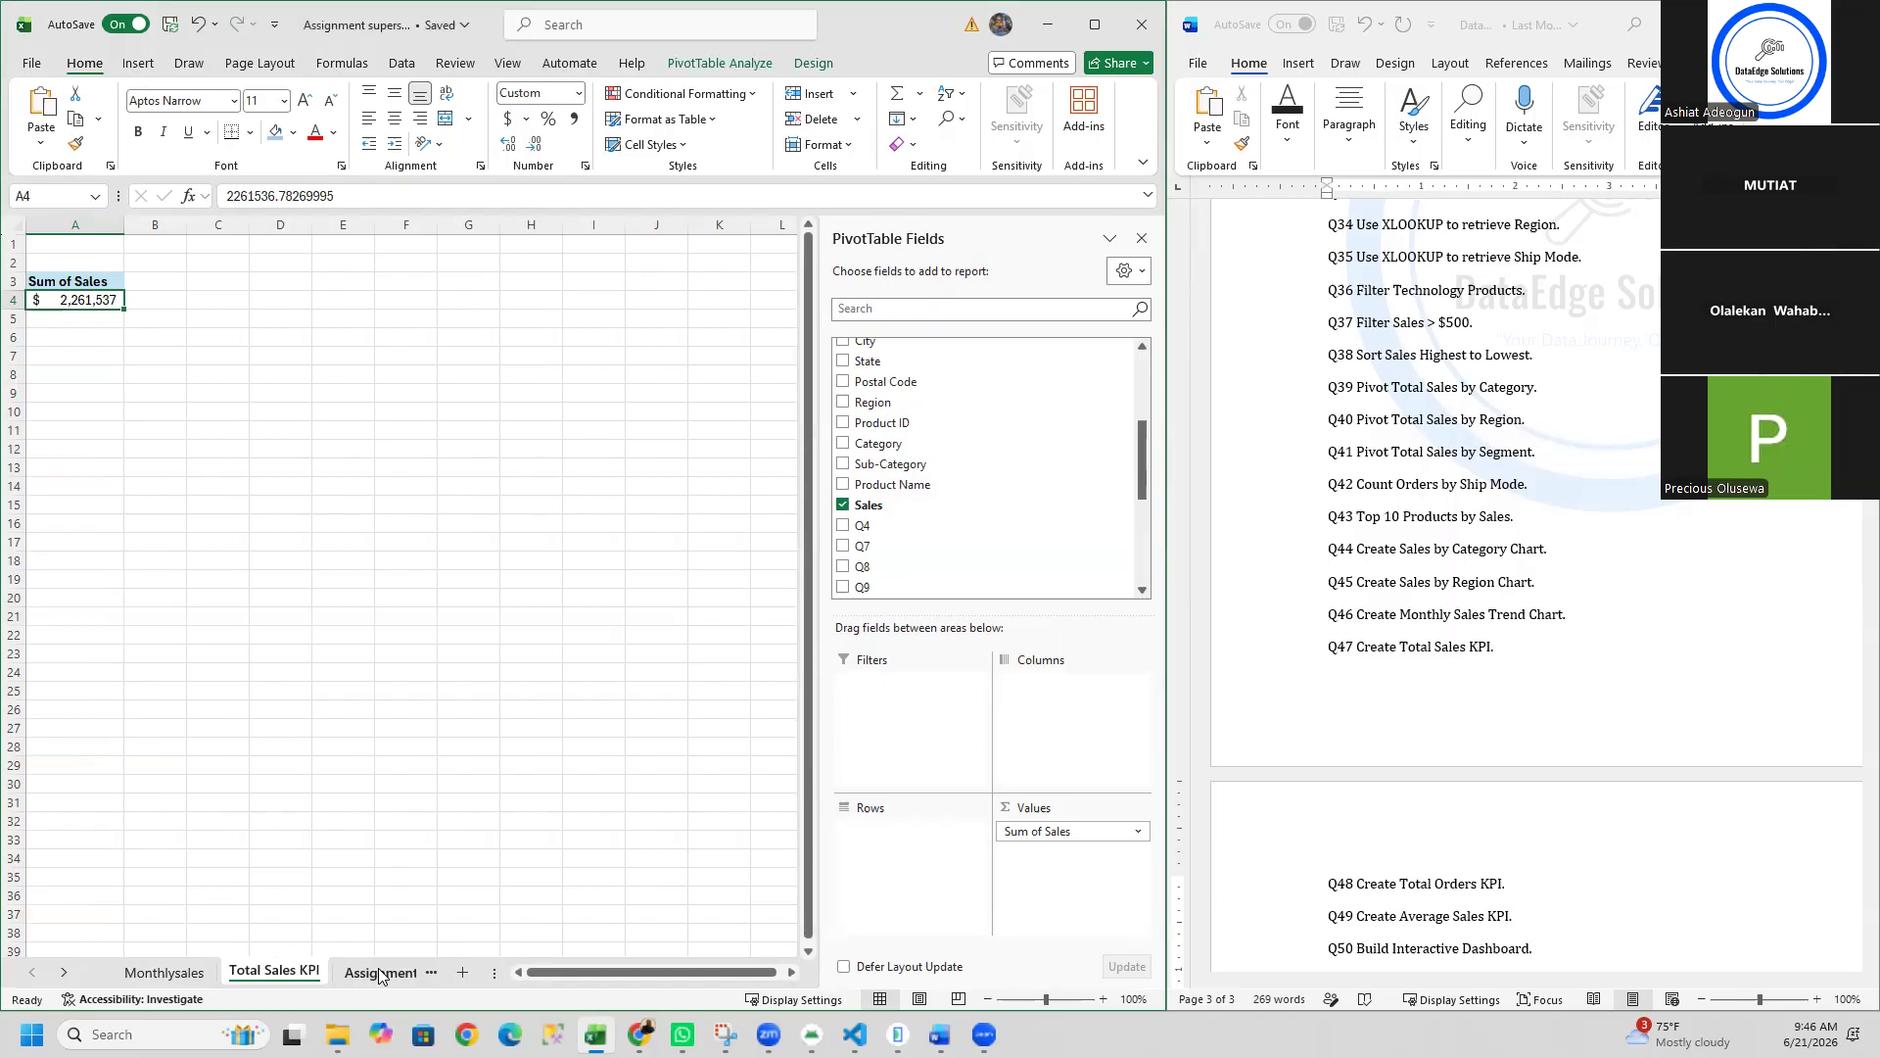
Step: Insert a PivotTable from the Assignment superstore data on a new worksheet and add Order ID as its counted value
click(378, 972)
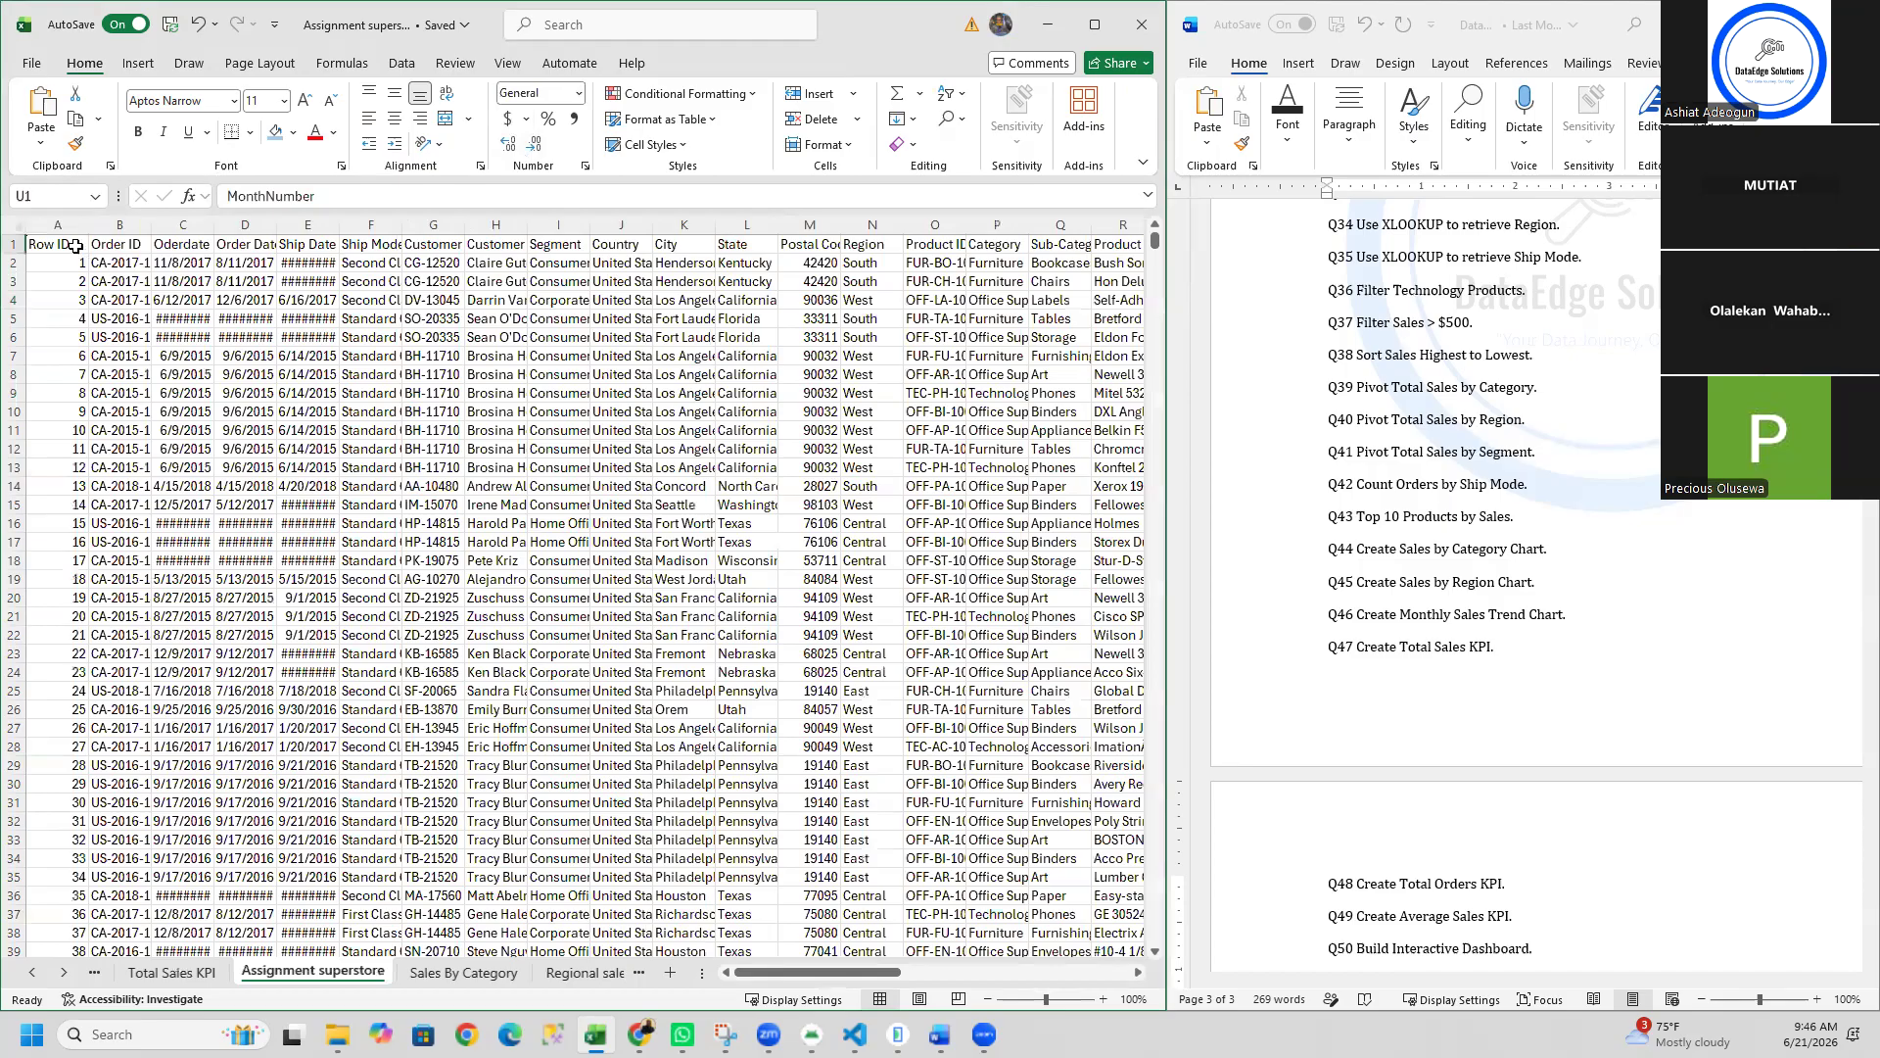
click(138, 63)
click(49, 117)
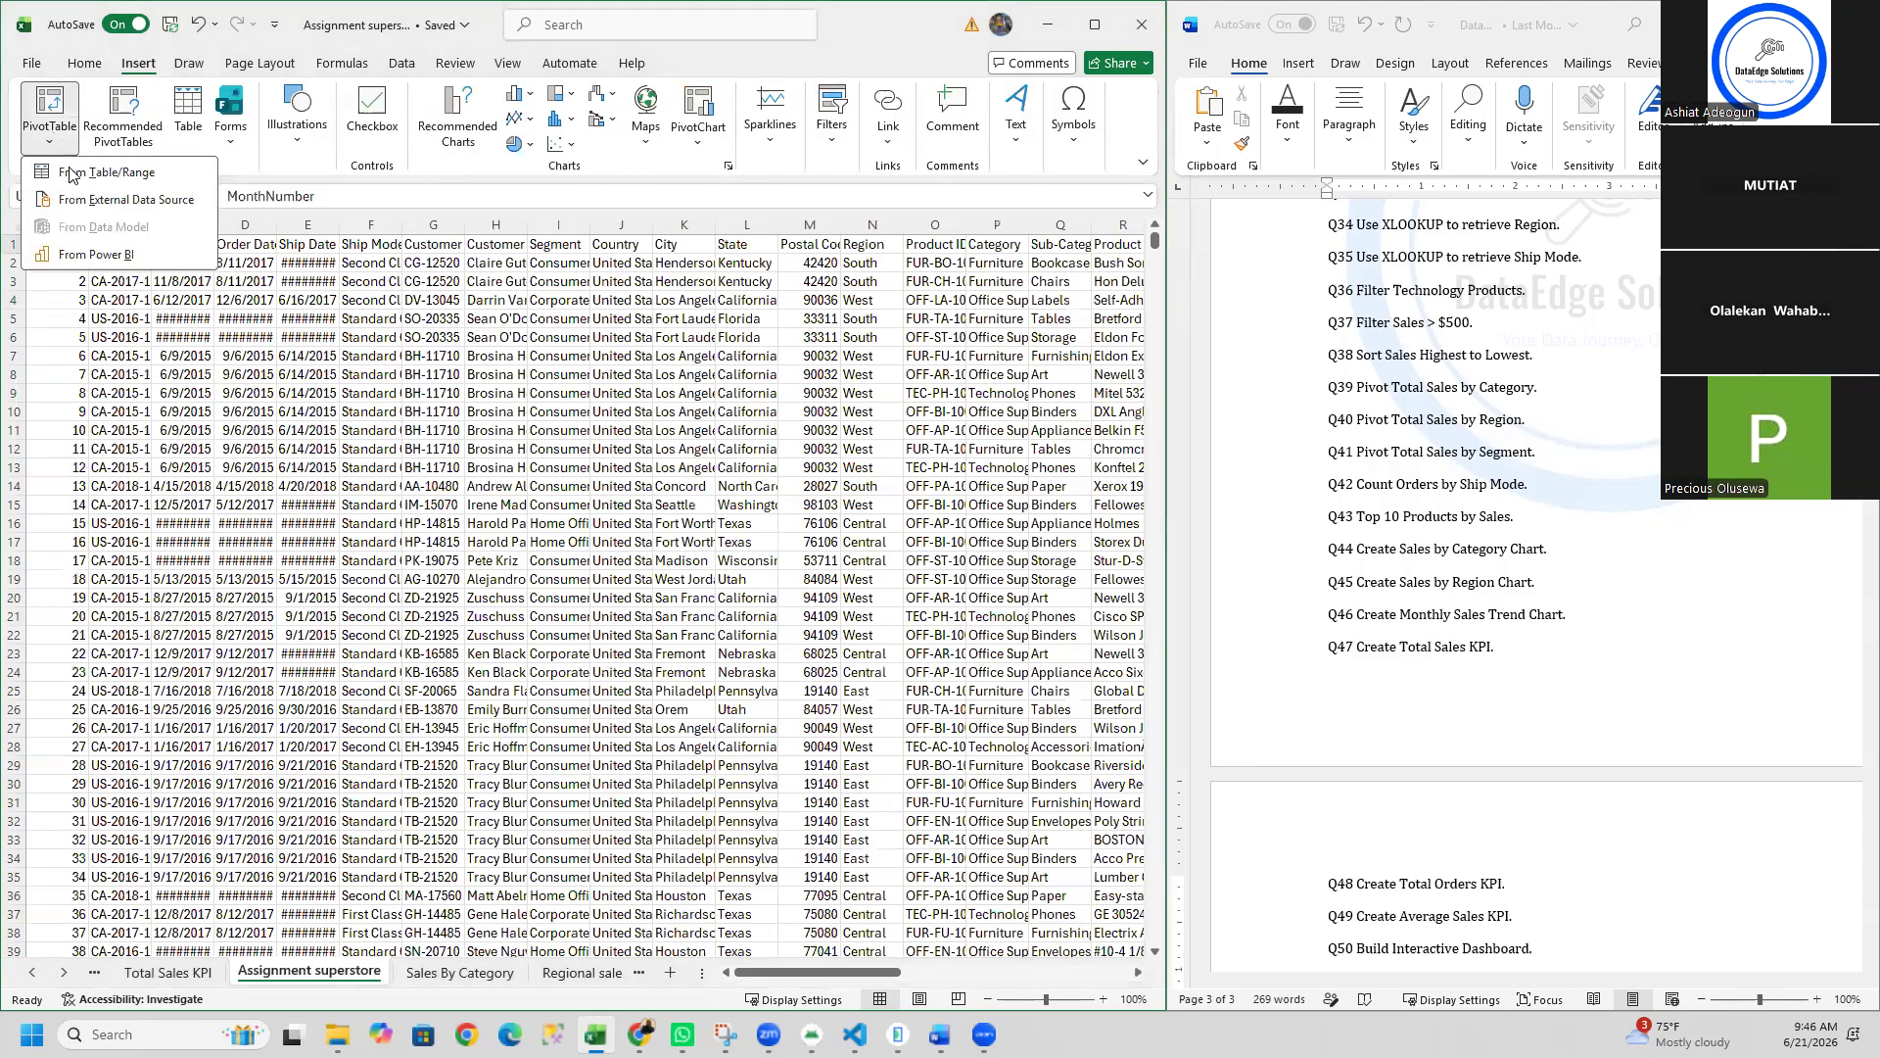
click(70, 174)
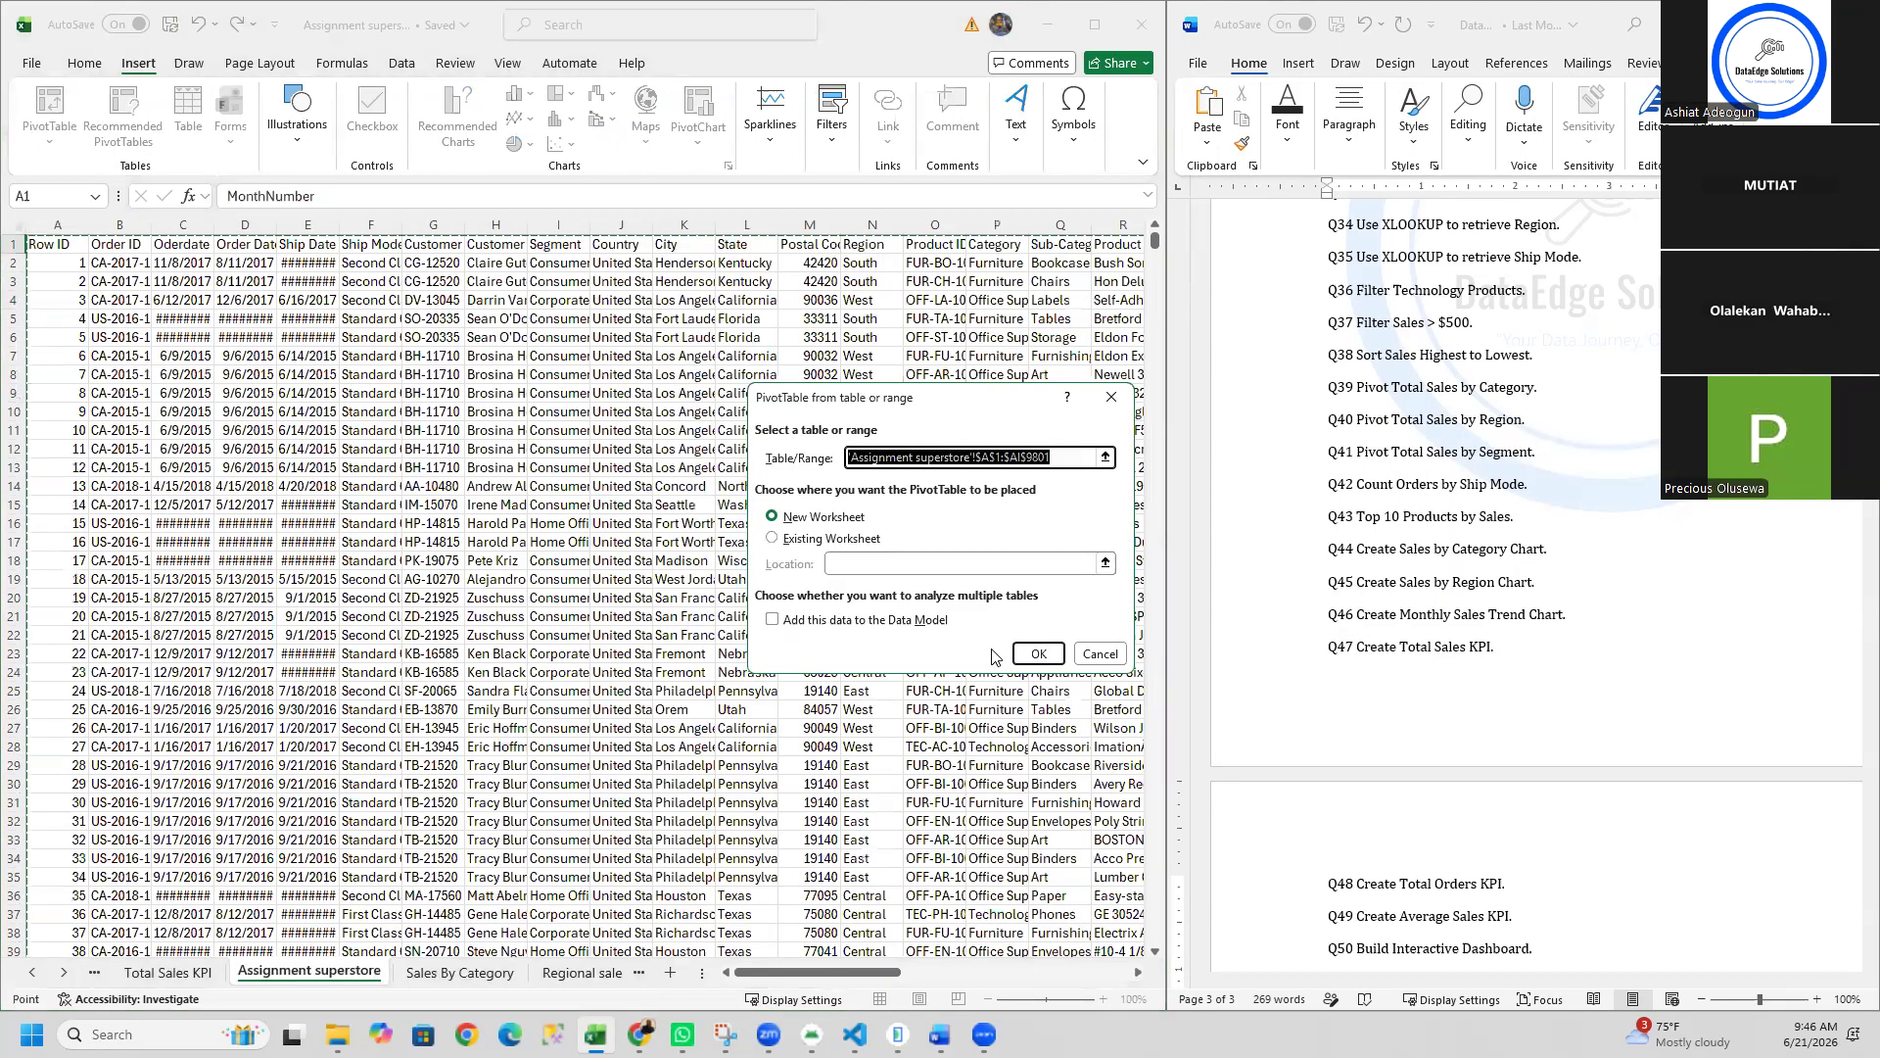
click(1036, 654)
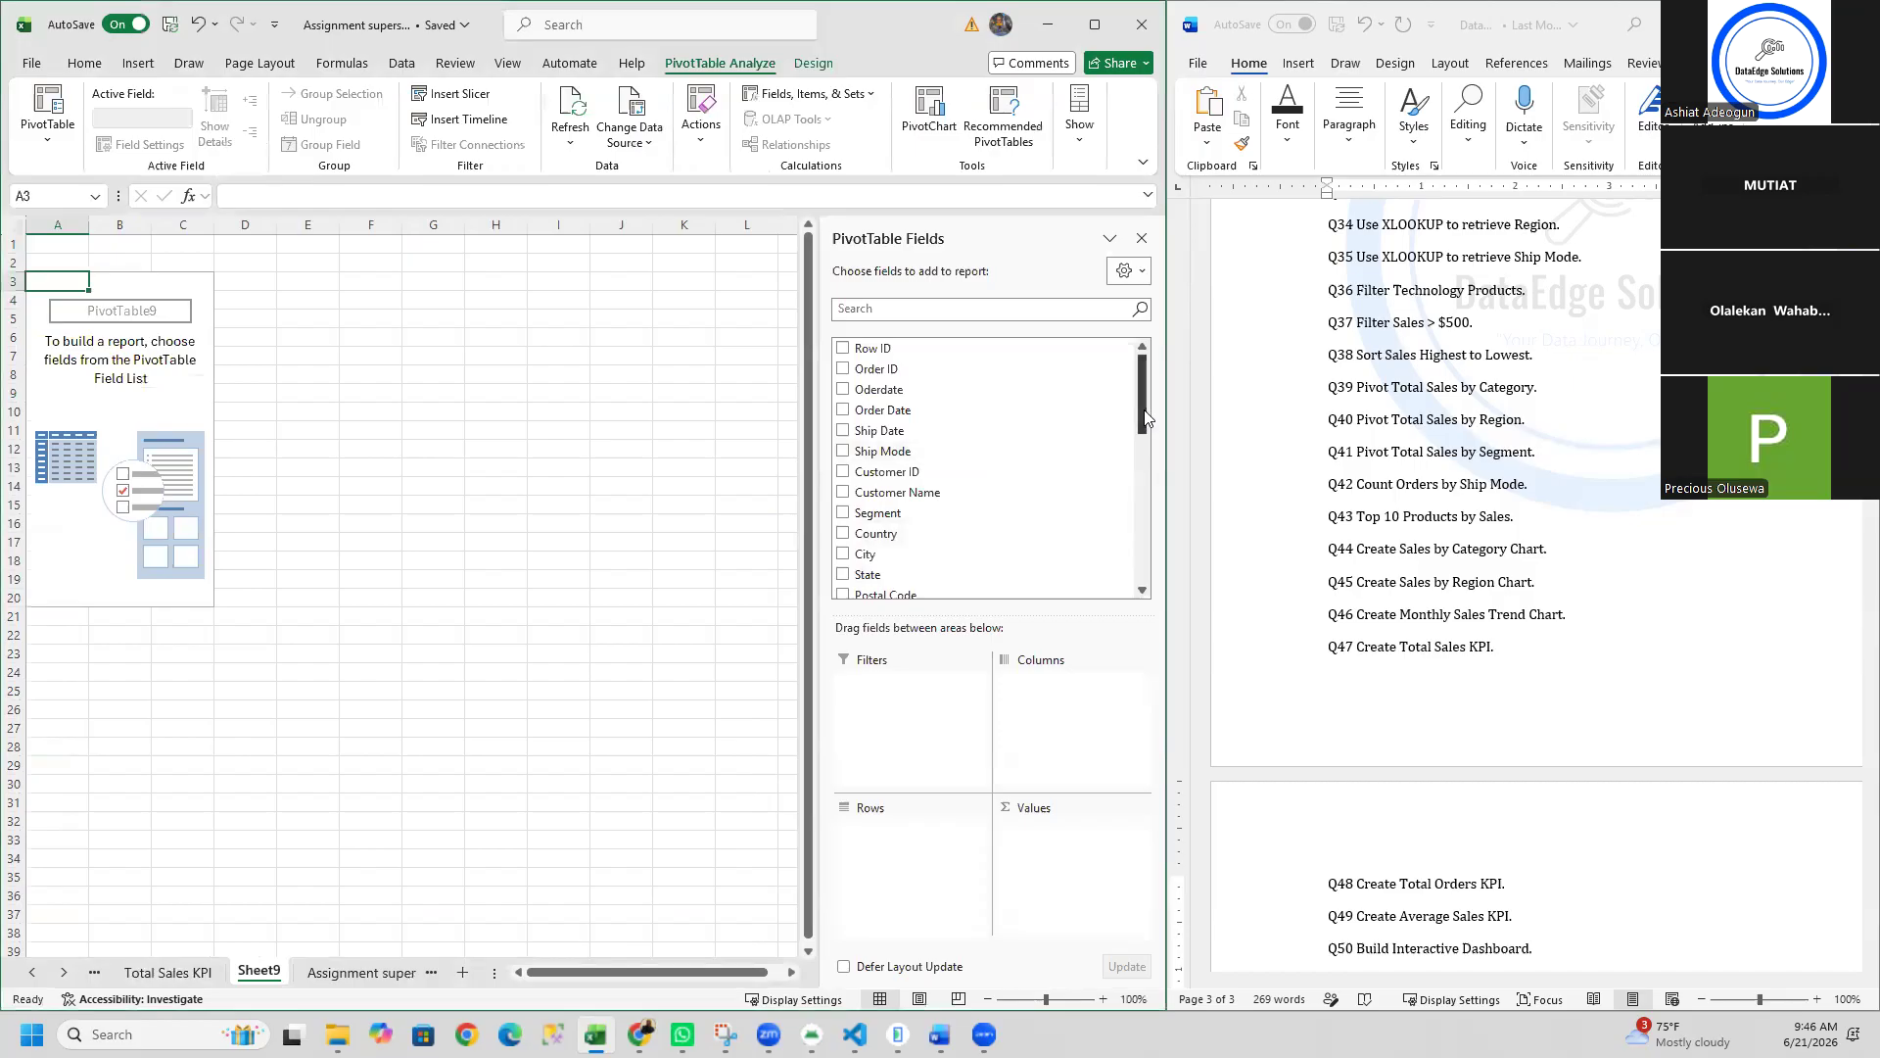
drag(951, 370, 1044, 838)
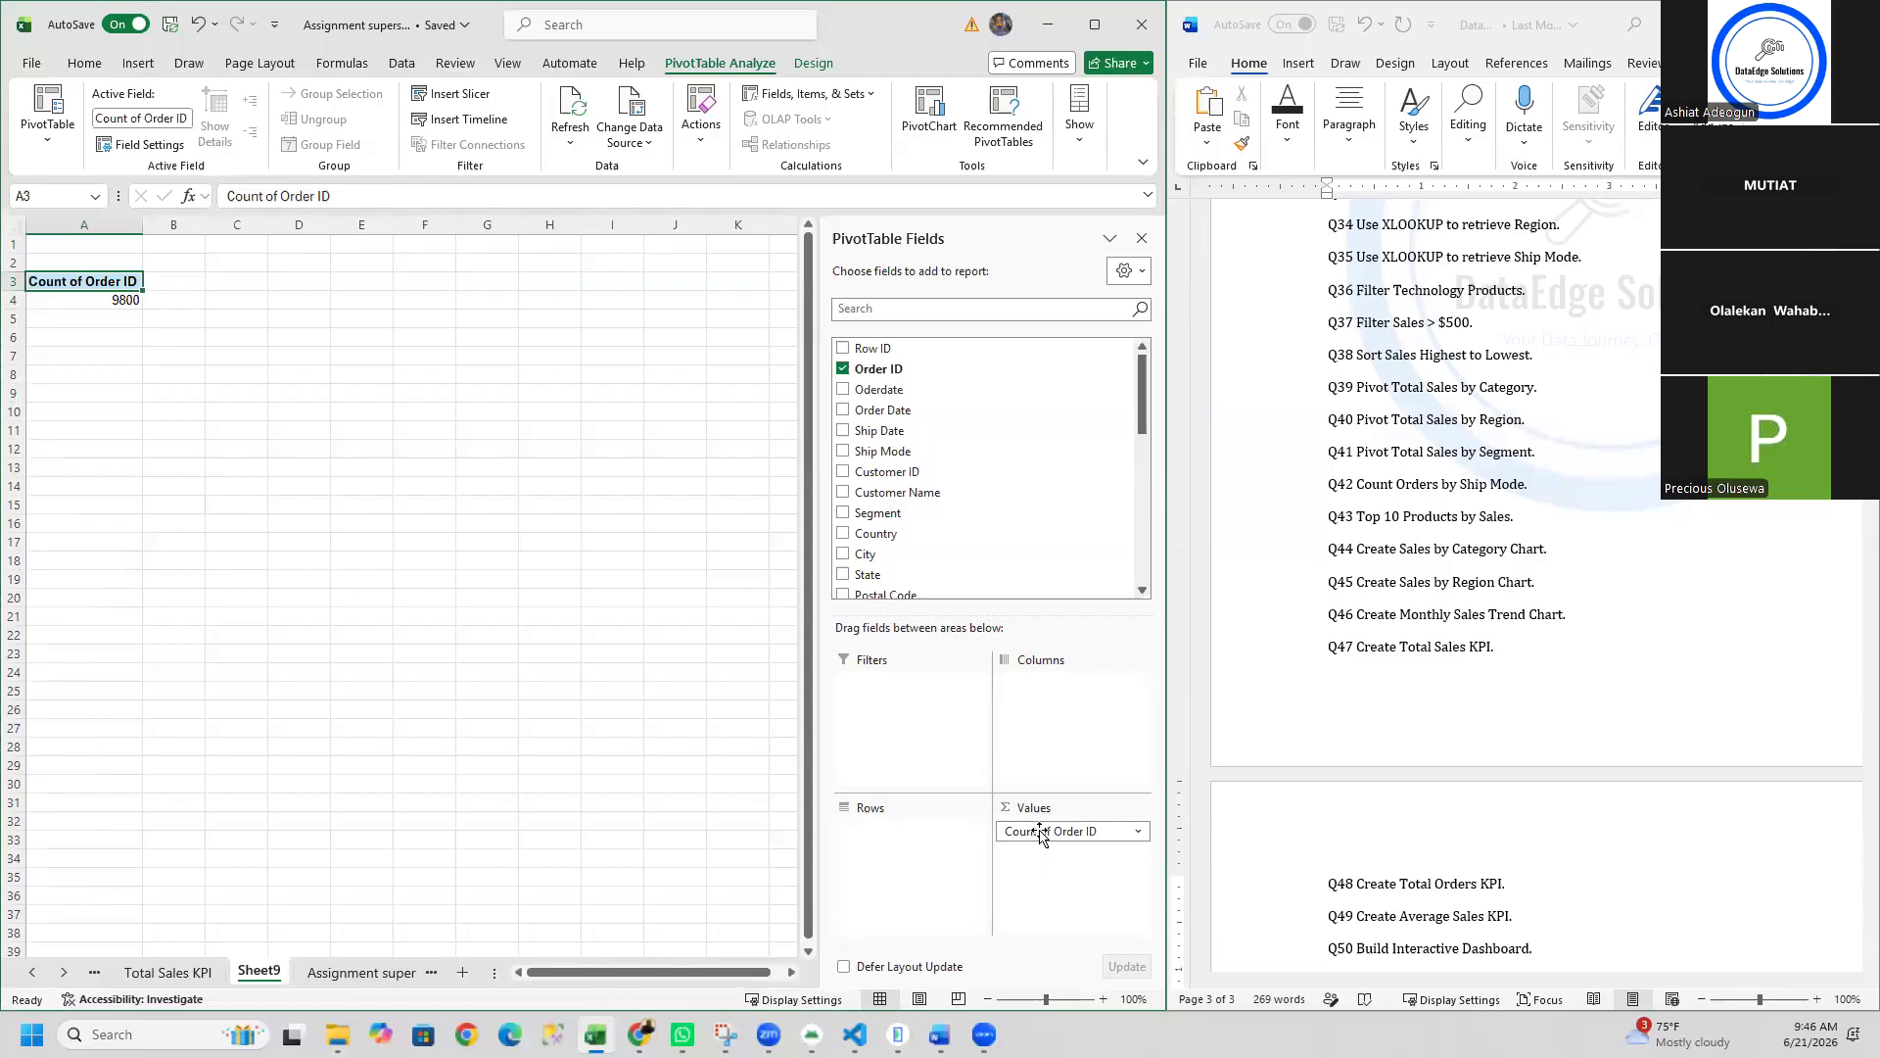
Step: Try summarizing the Order ID value field by Sum
click(1101, 832)
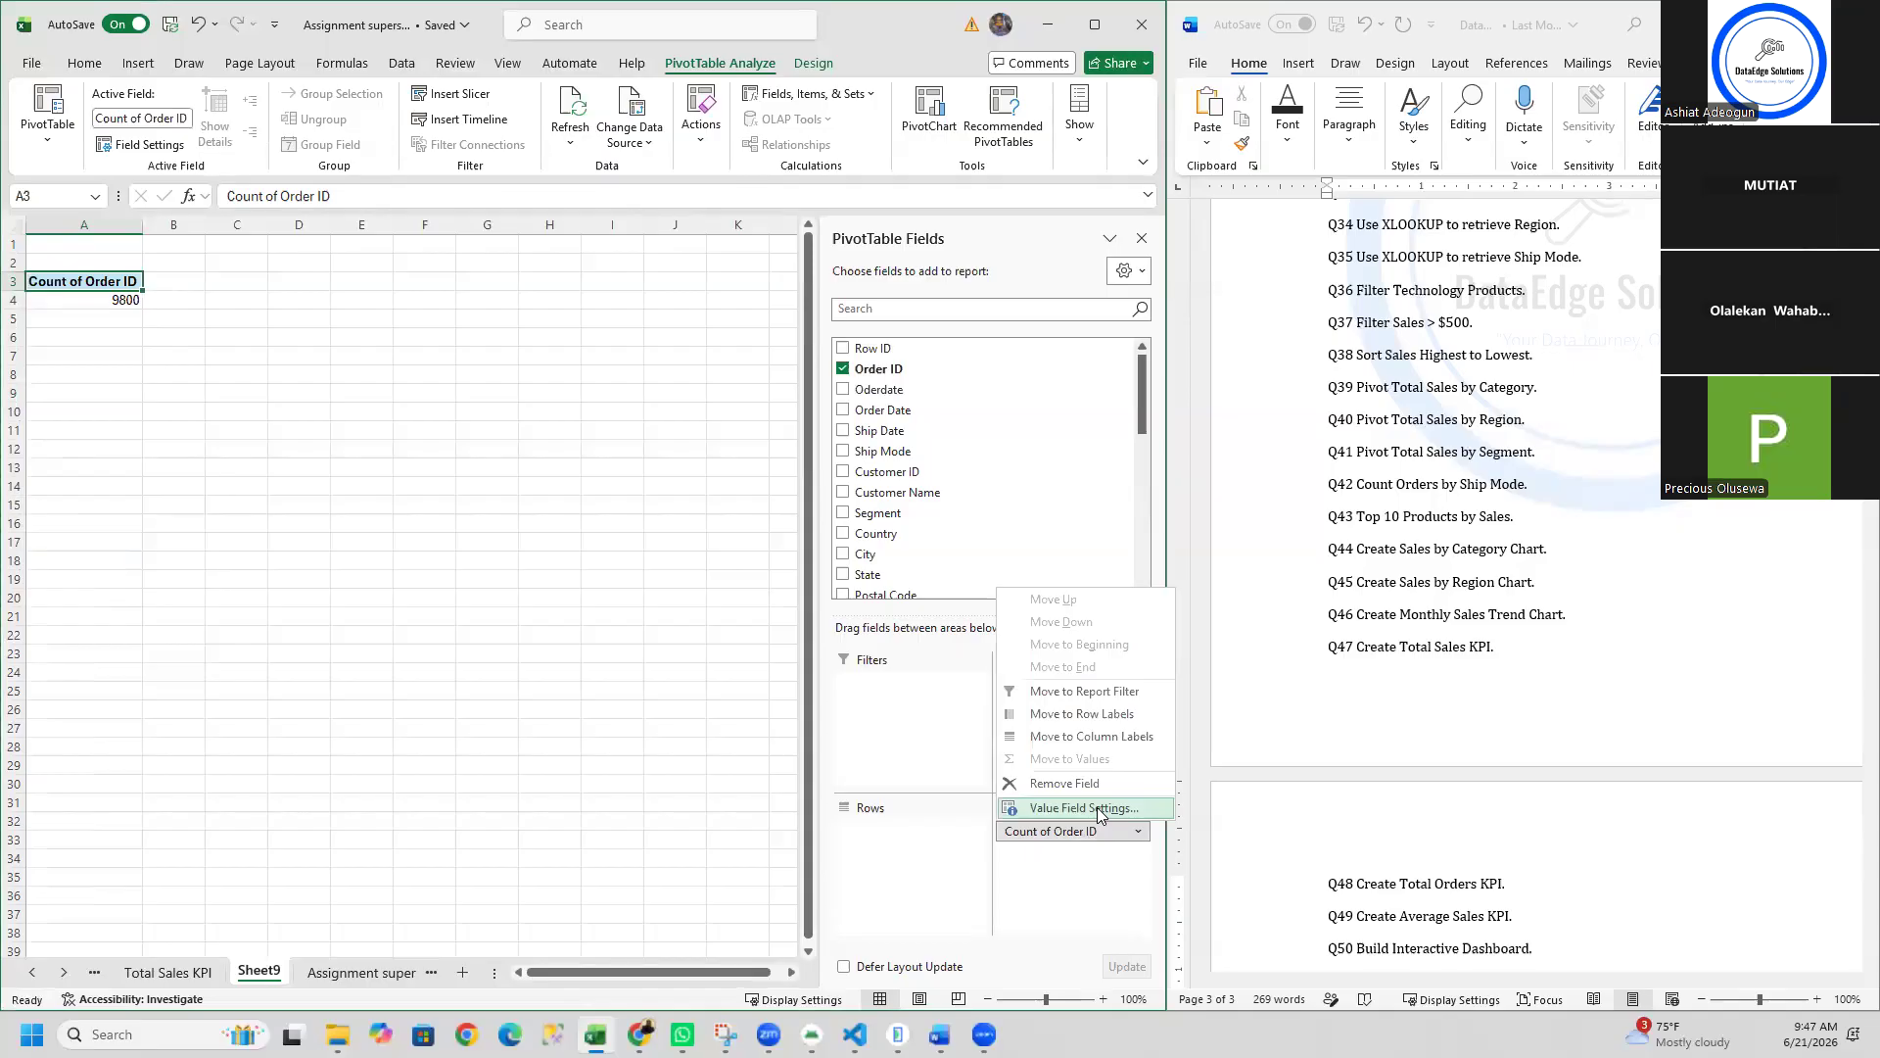
click(1083, 808)
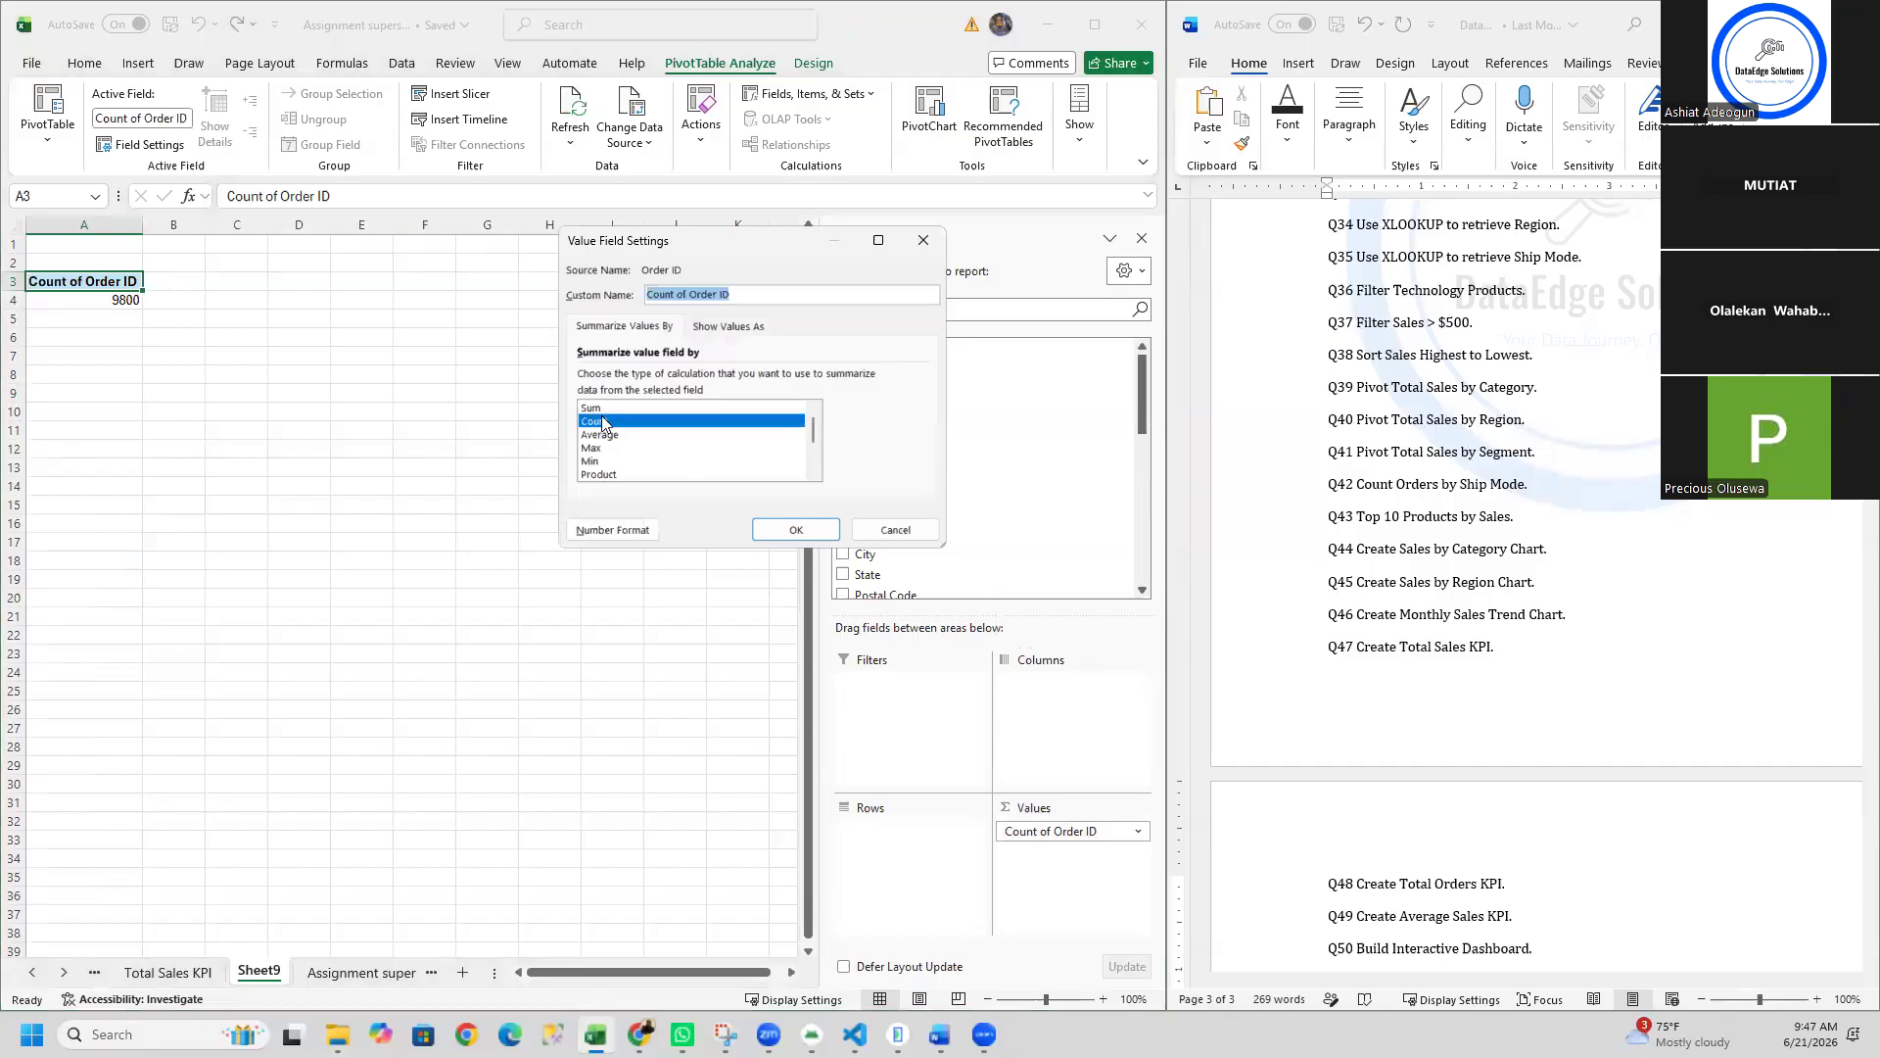
click(593, 408)
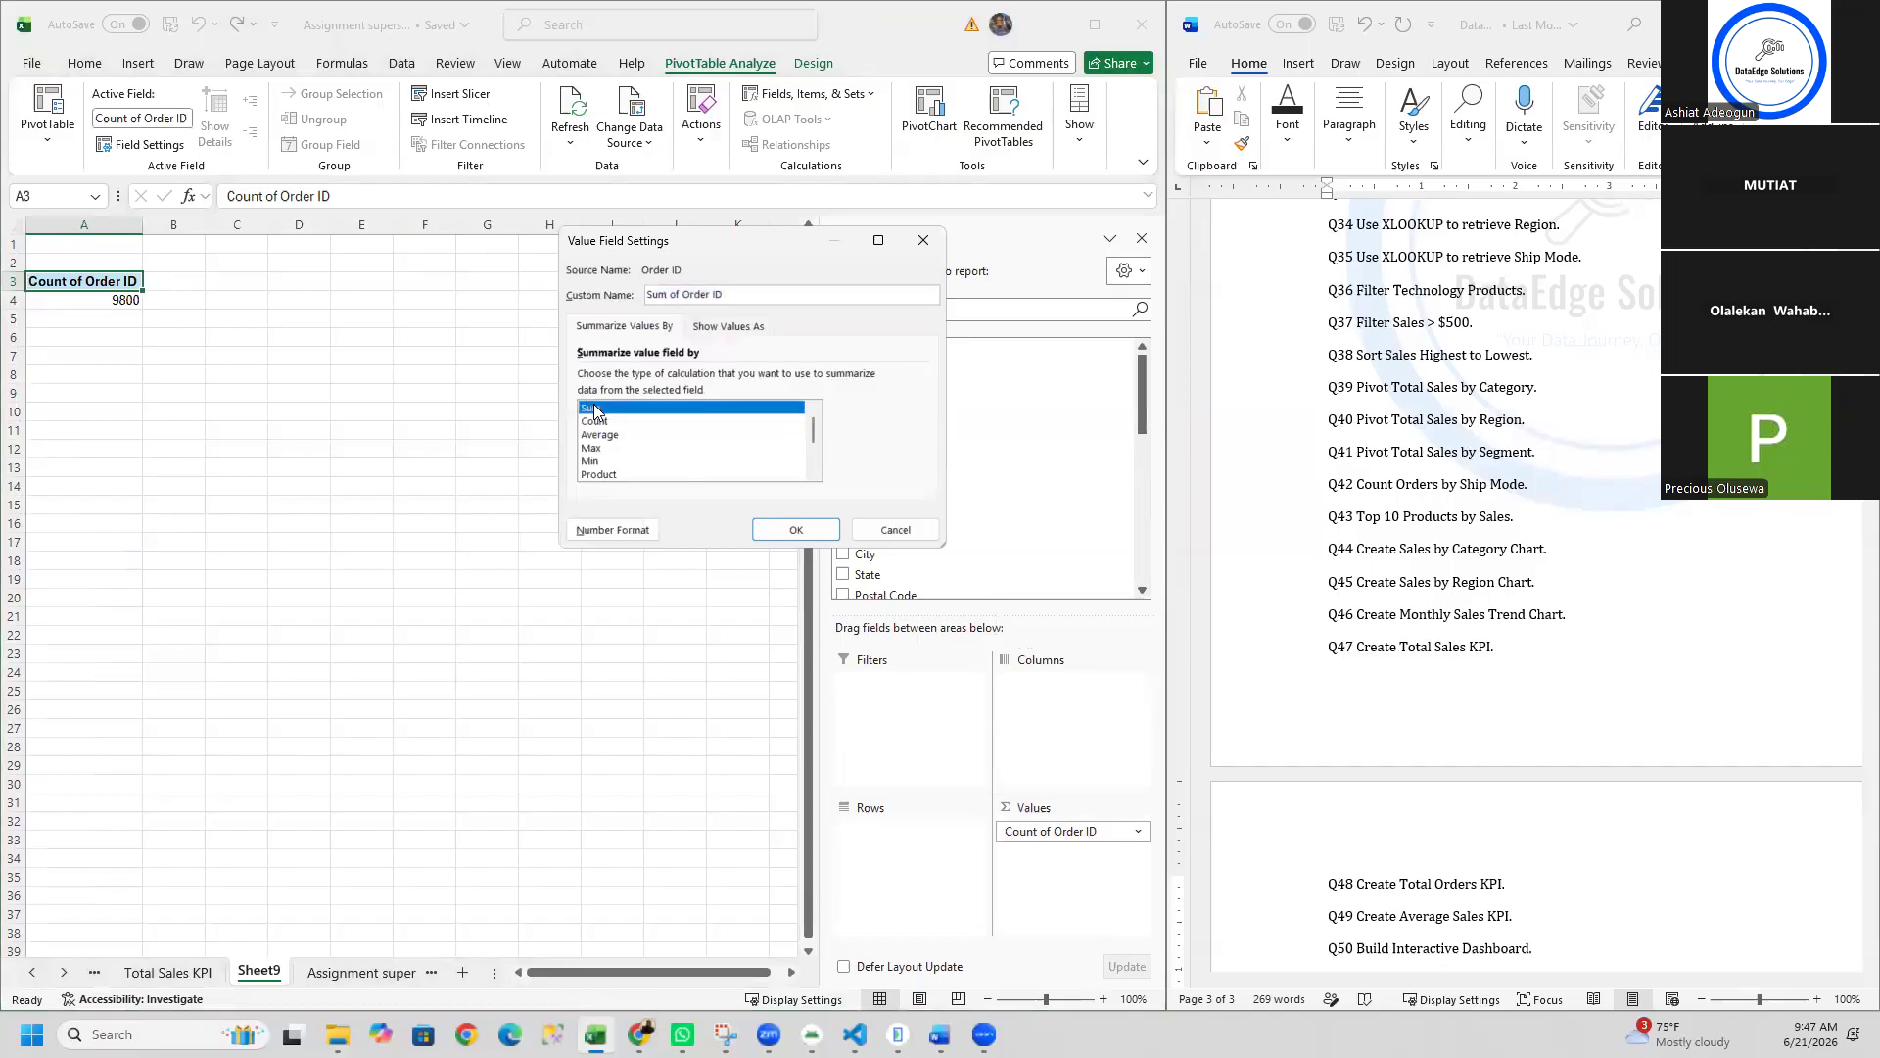
click(789, 529)
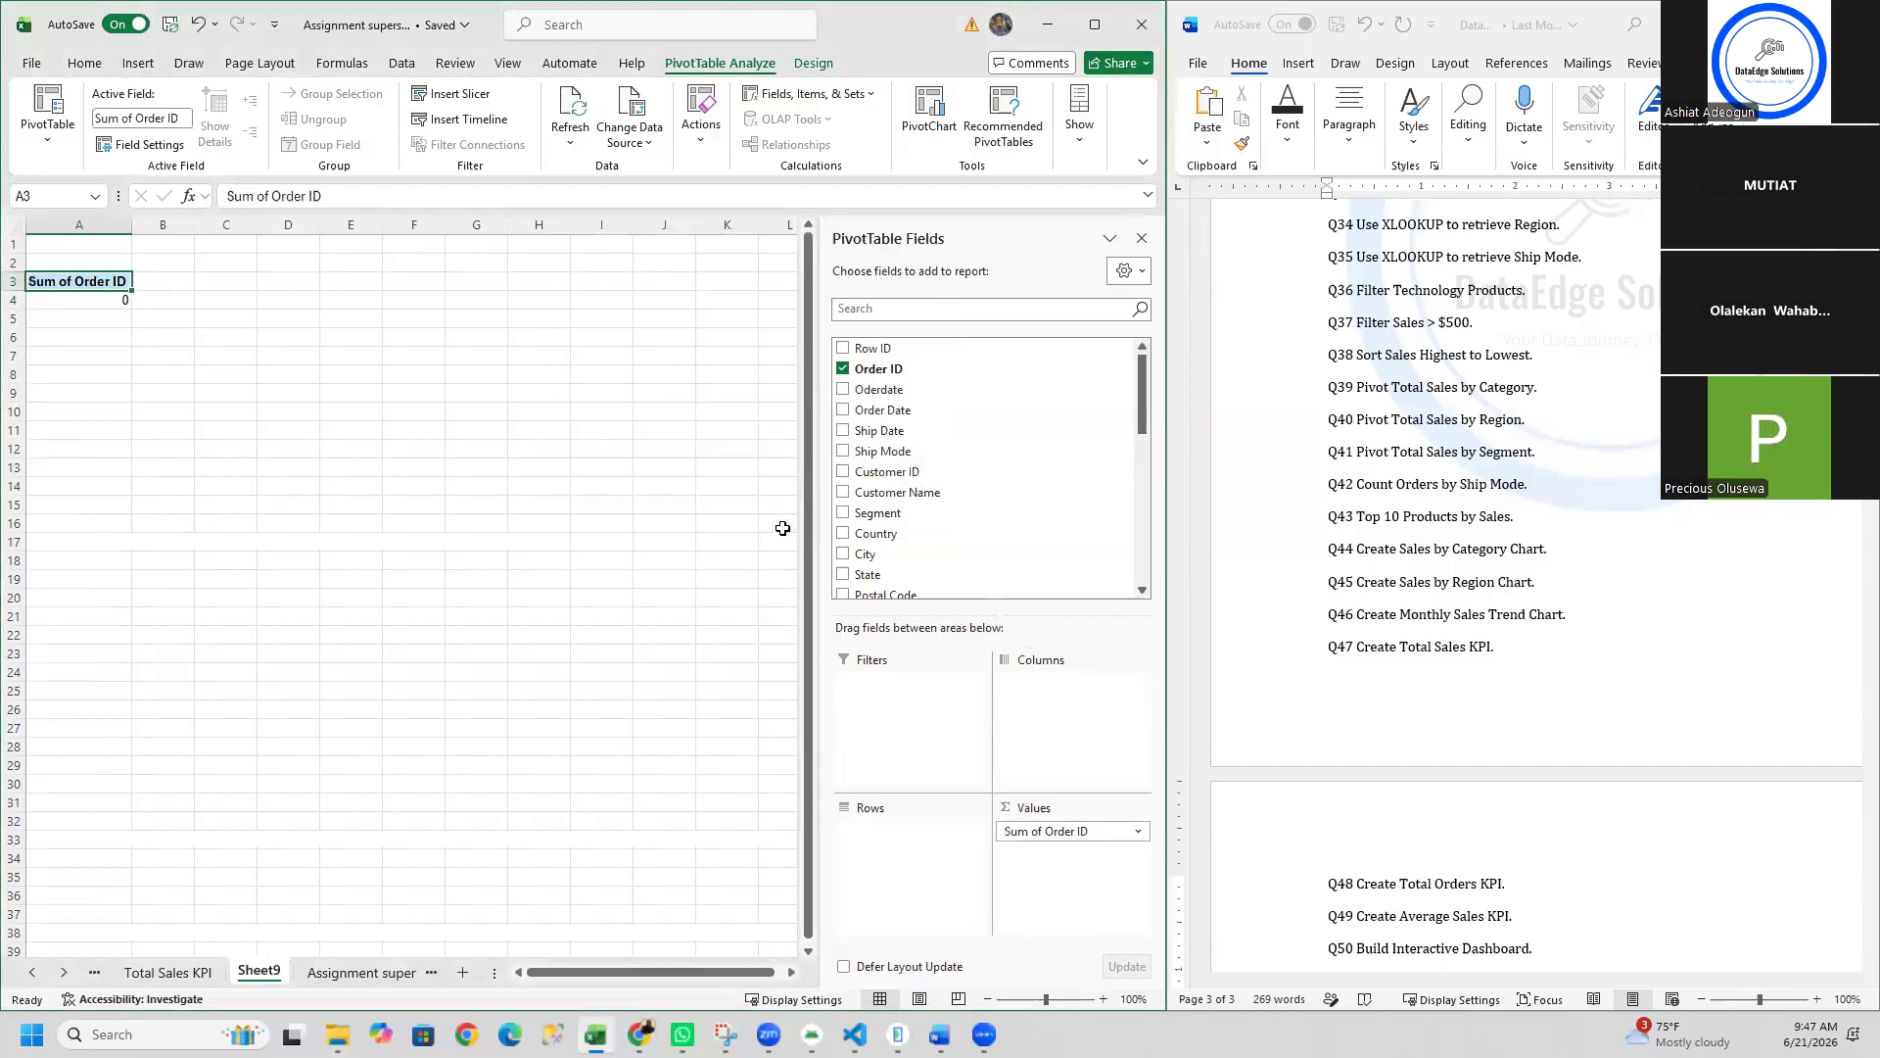
Step: Change the Order ID value field's summary calculation back to Count
click(1052, 833)
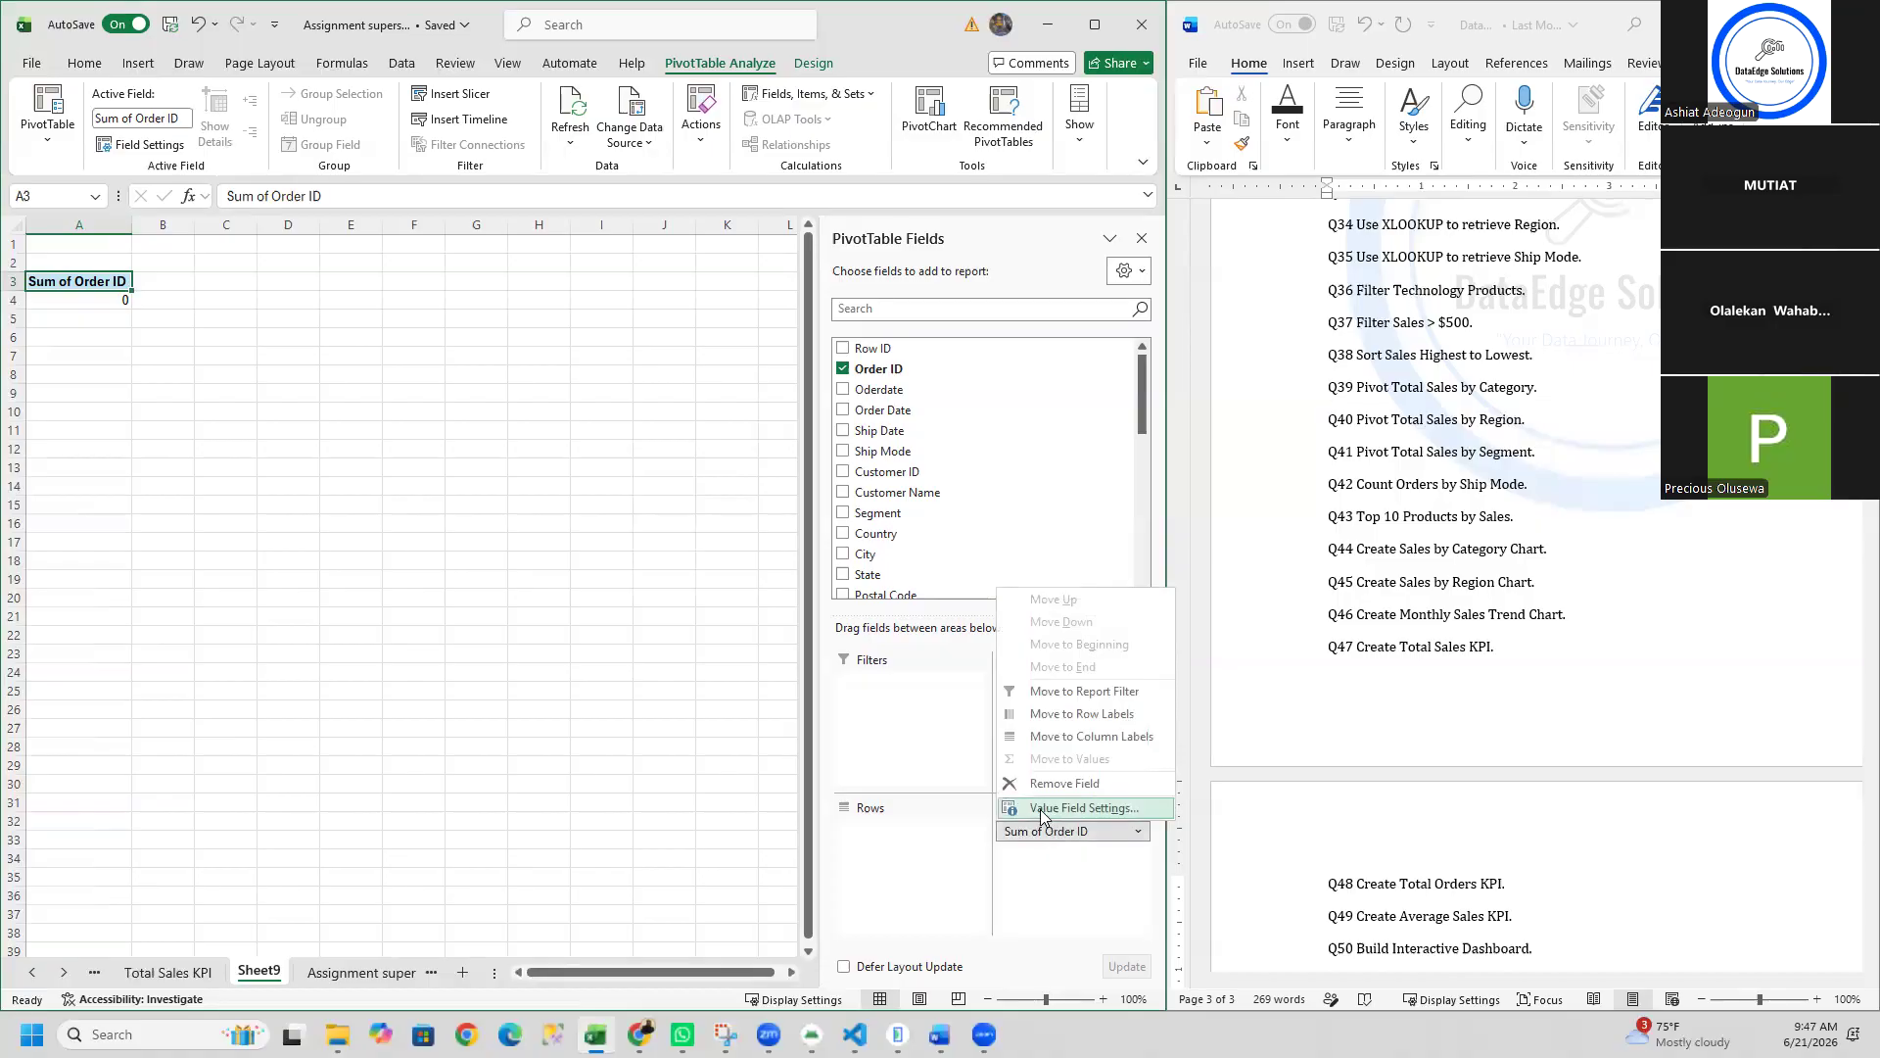
click(1042, 809)
click(627, 422)
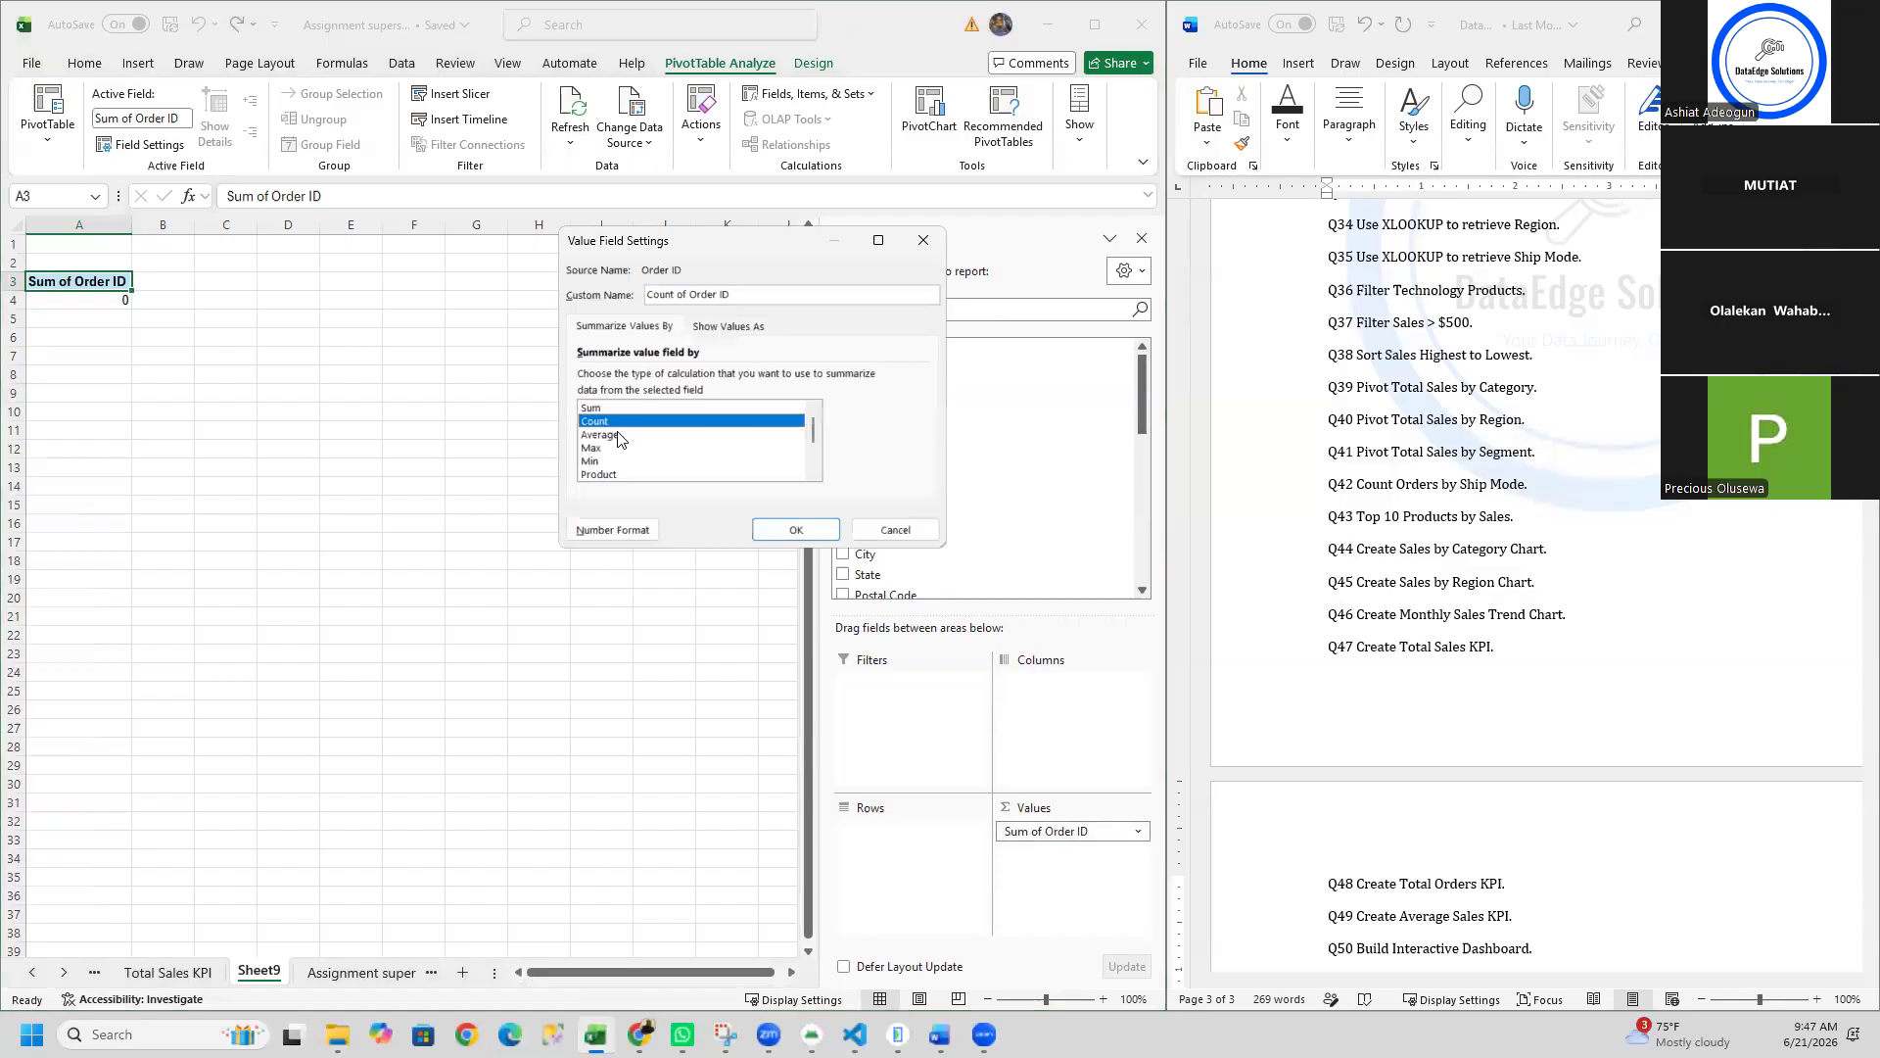
click(795, 529)
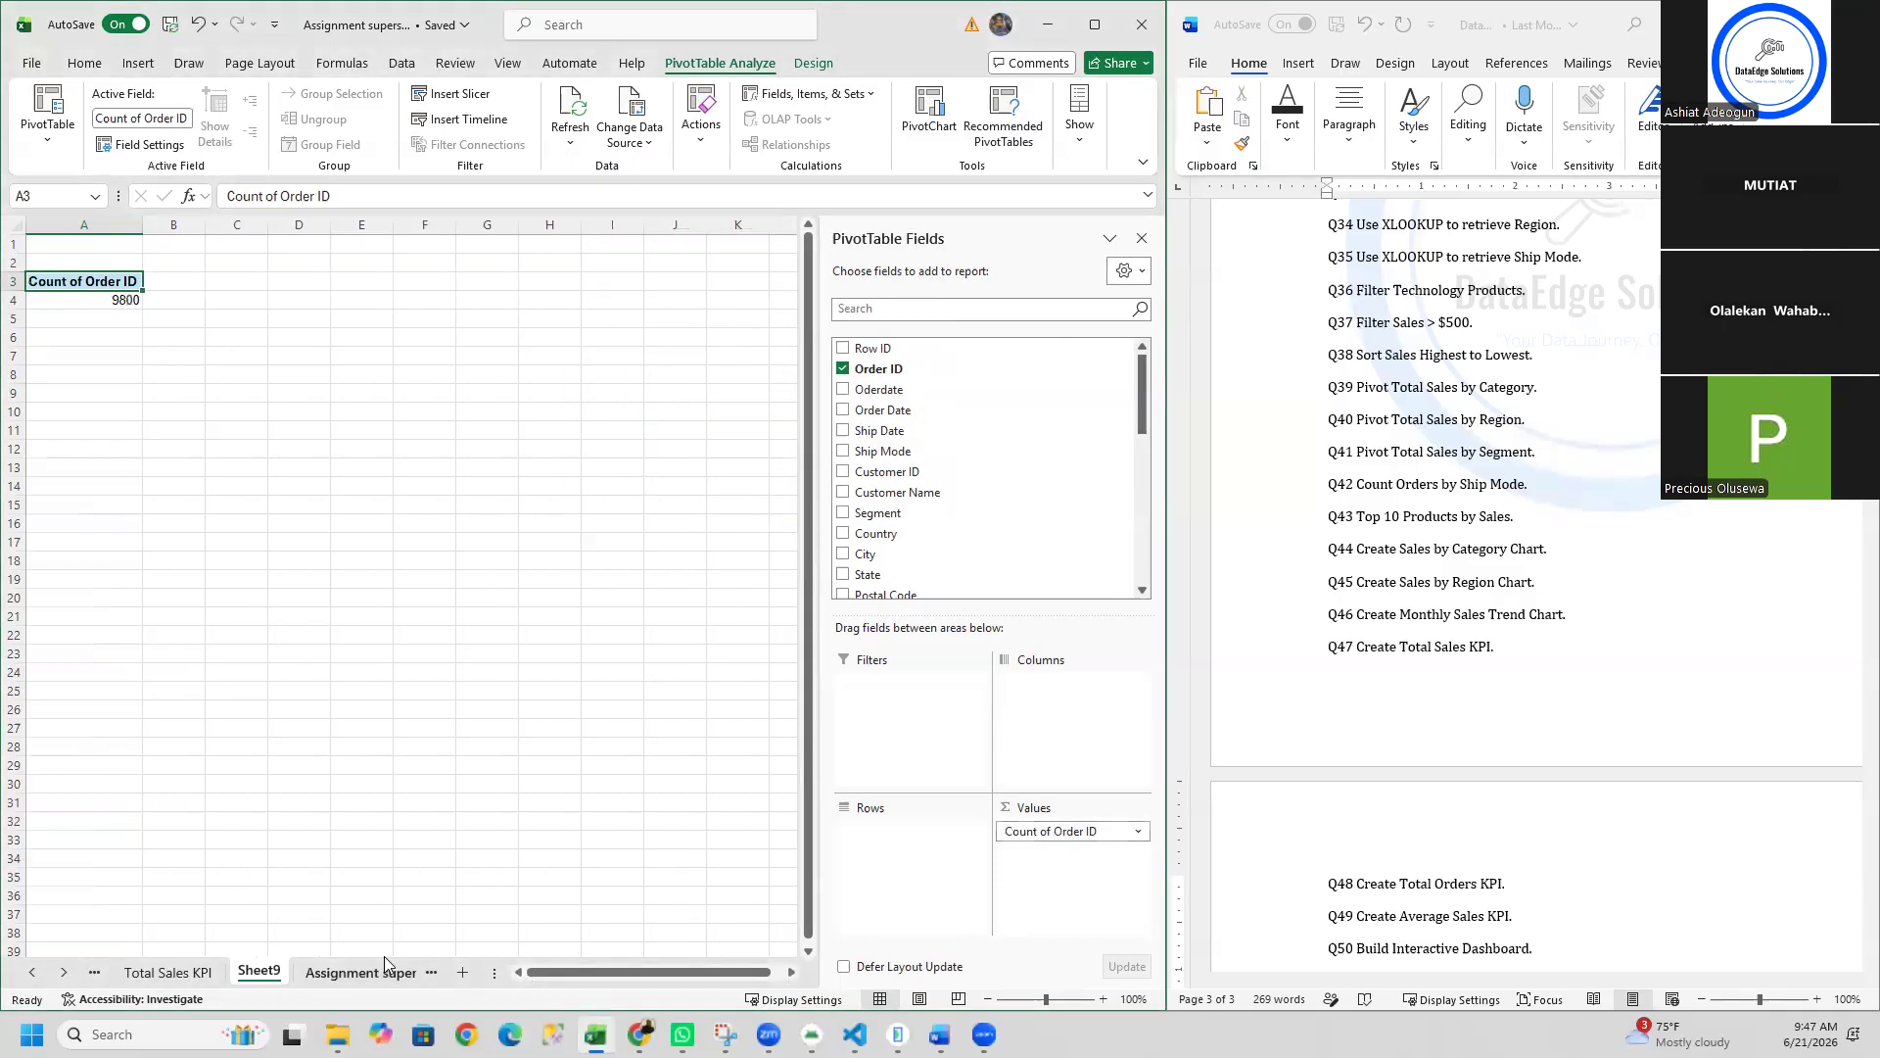
Step: Rename the sheet with the order count PivotTable as Total OdrderId
right_click(243, 974)
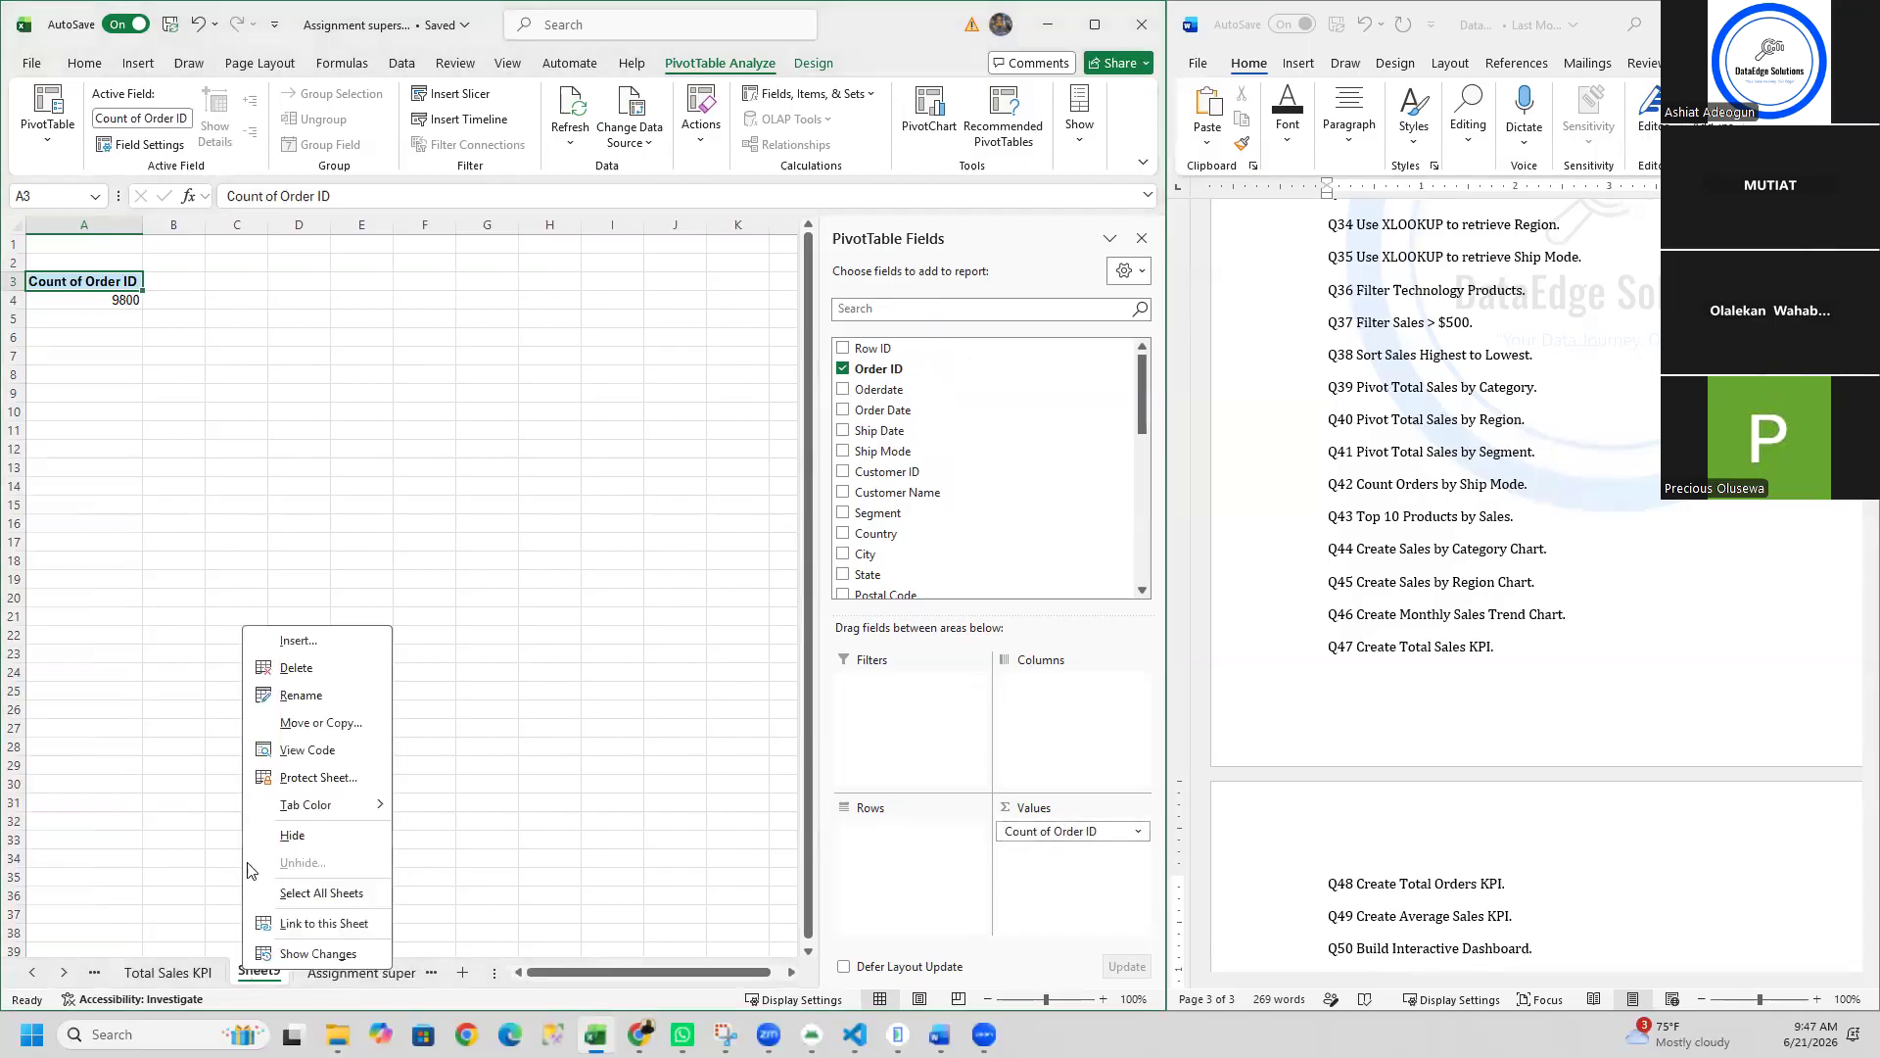
click(301, 694)
text(Total)
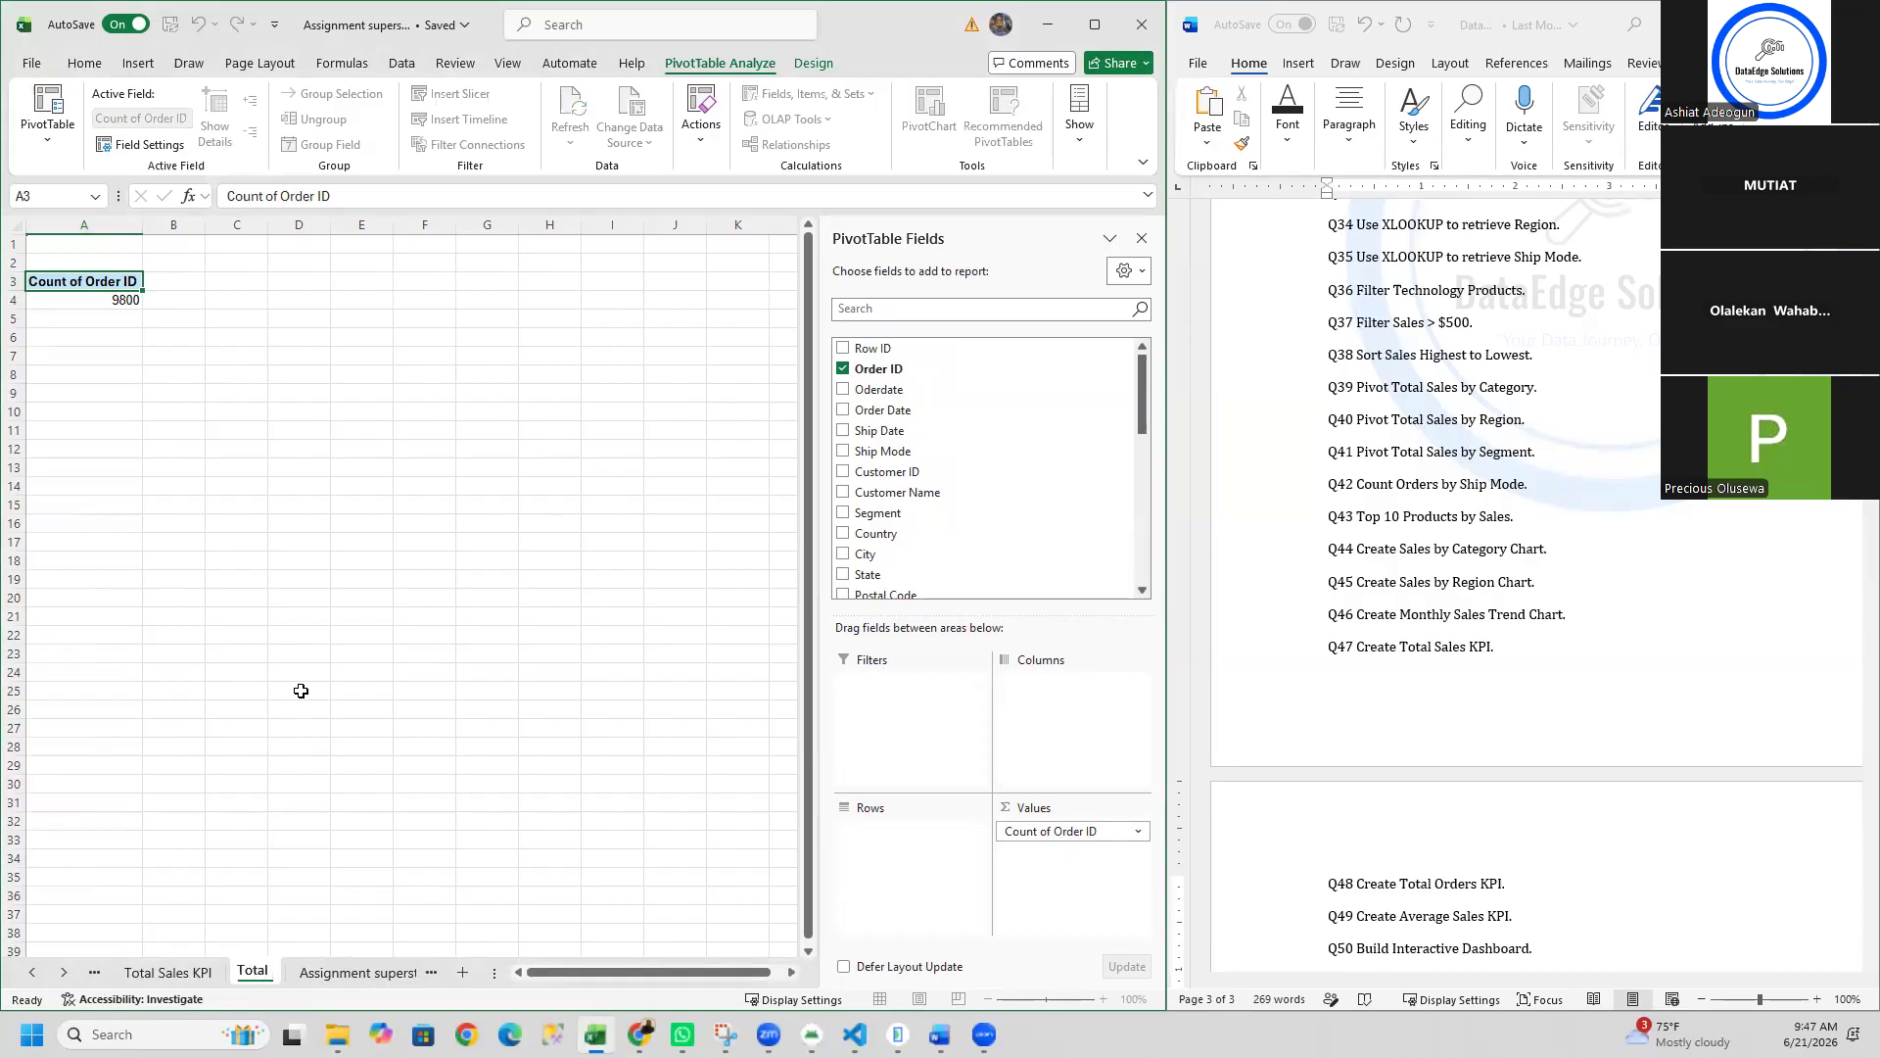
text( OdrderId)
key(Return)
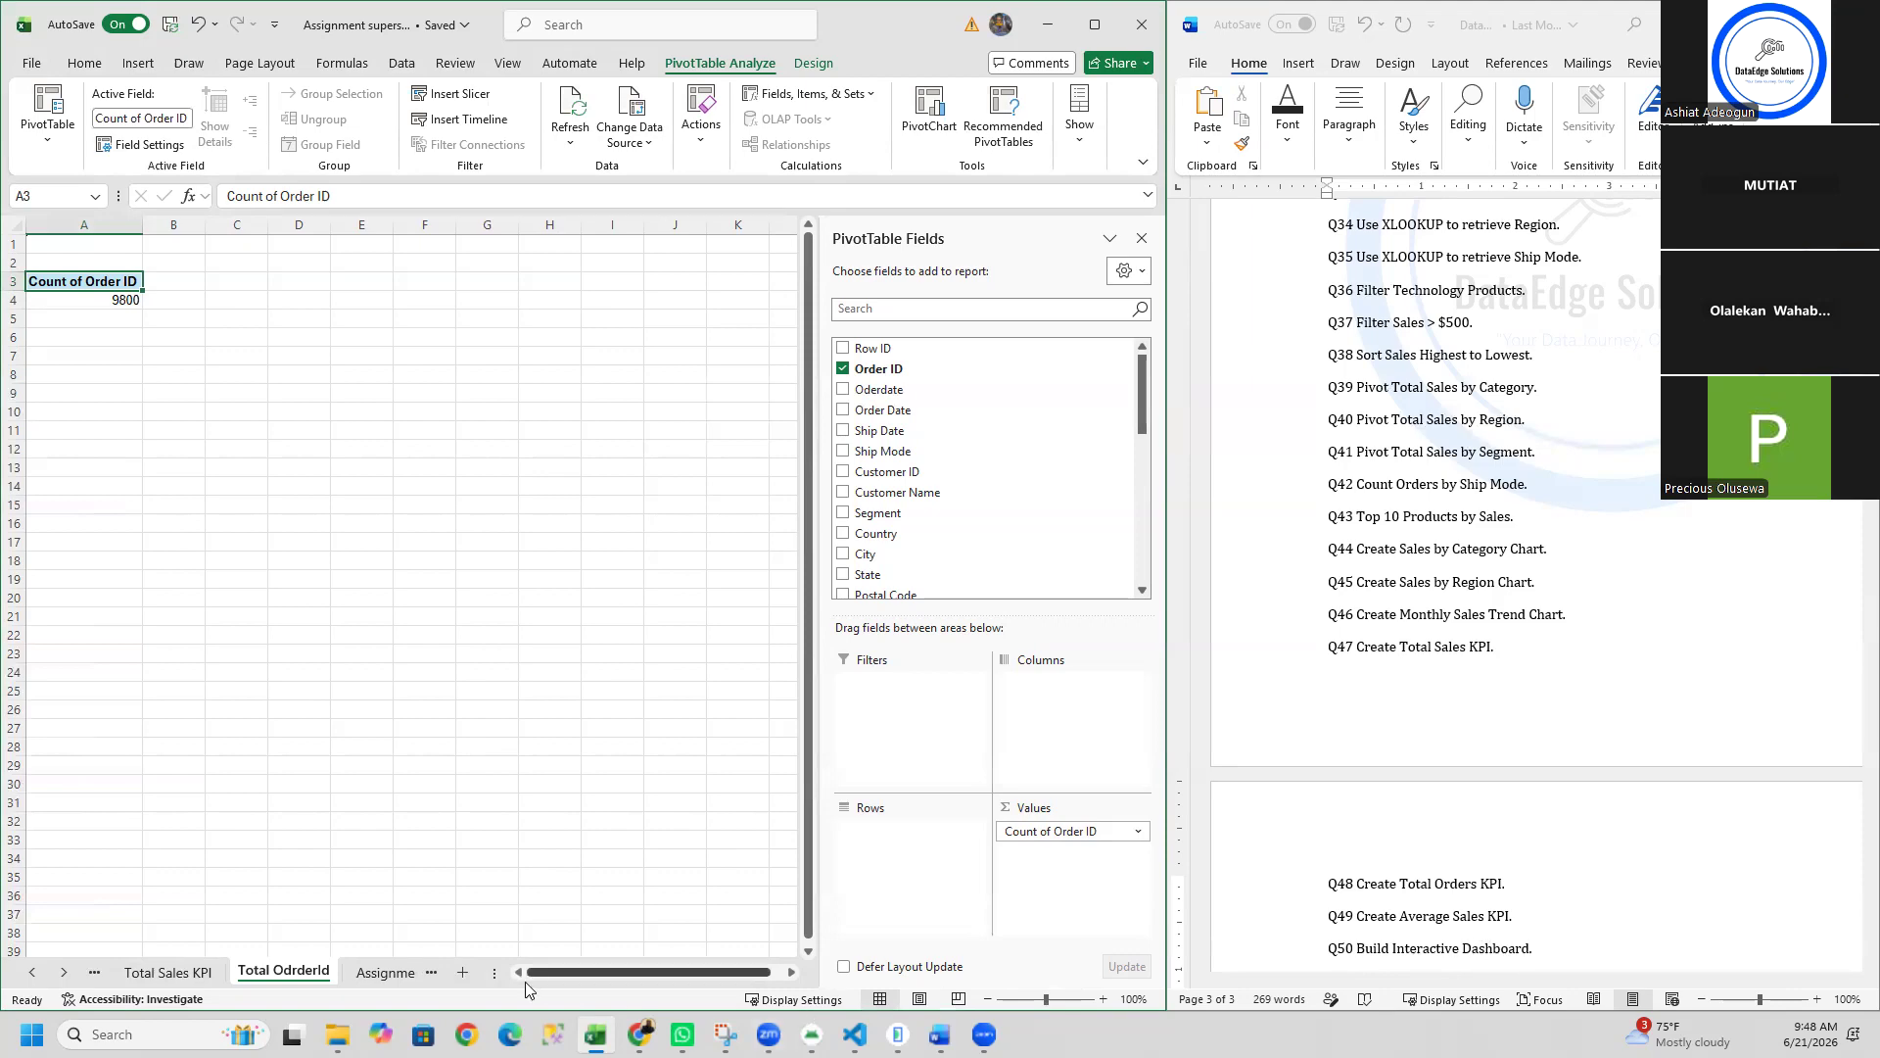
Step: Insert another PivotTable from the Assignment superstore range A1:AI9801 on a new worksheet
click(385, 972)
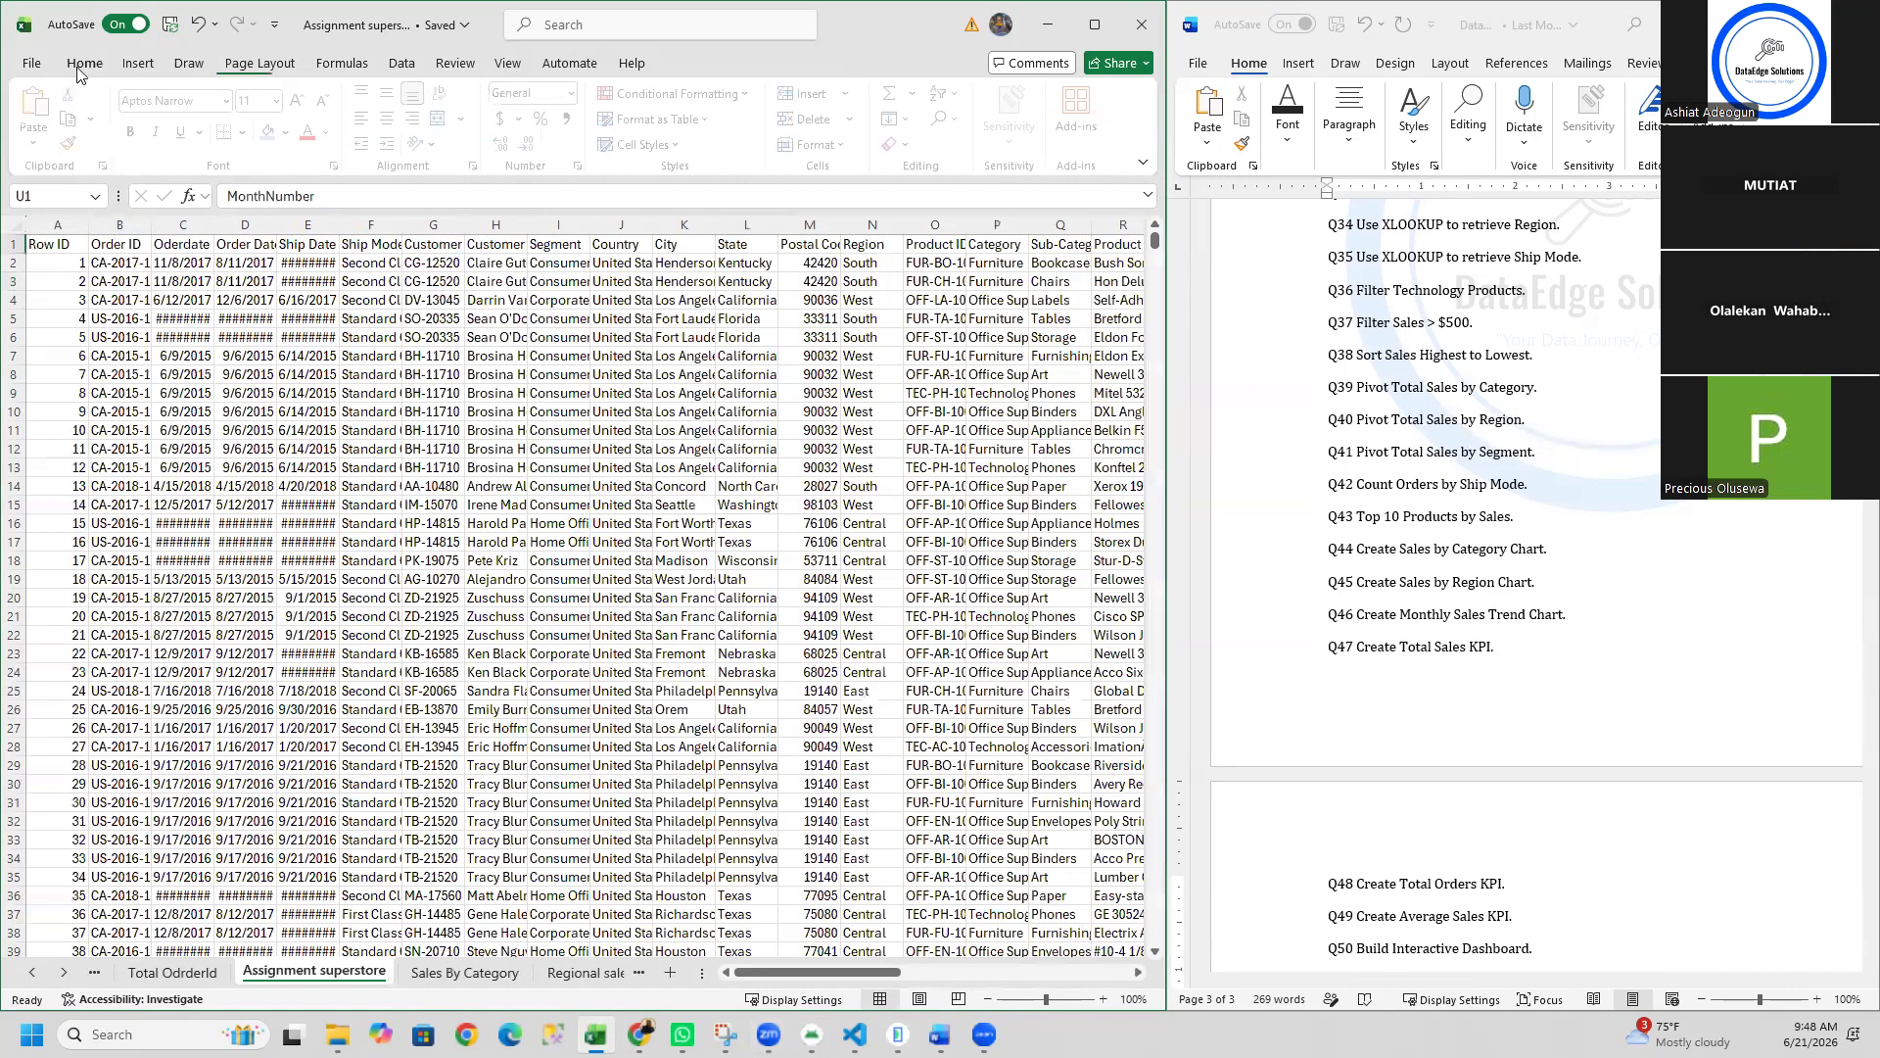
click(135, 62)
click(49, 142)
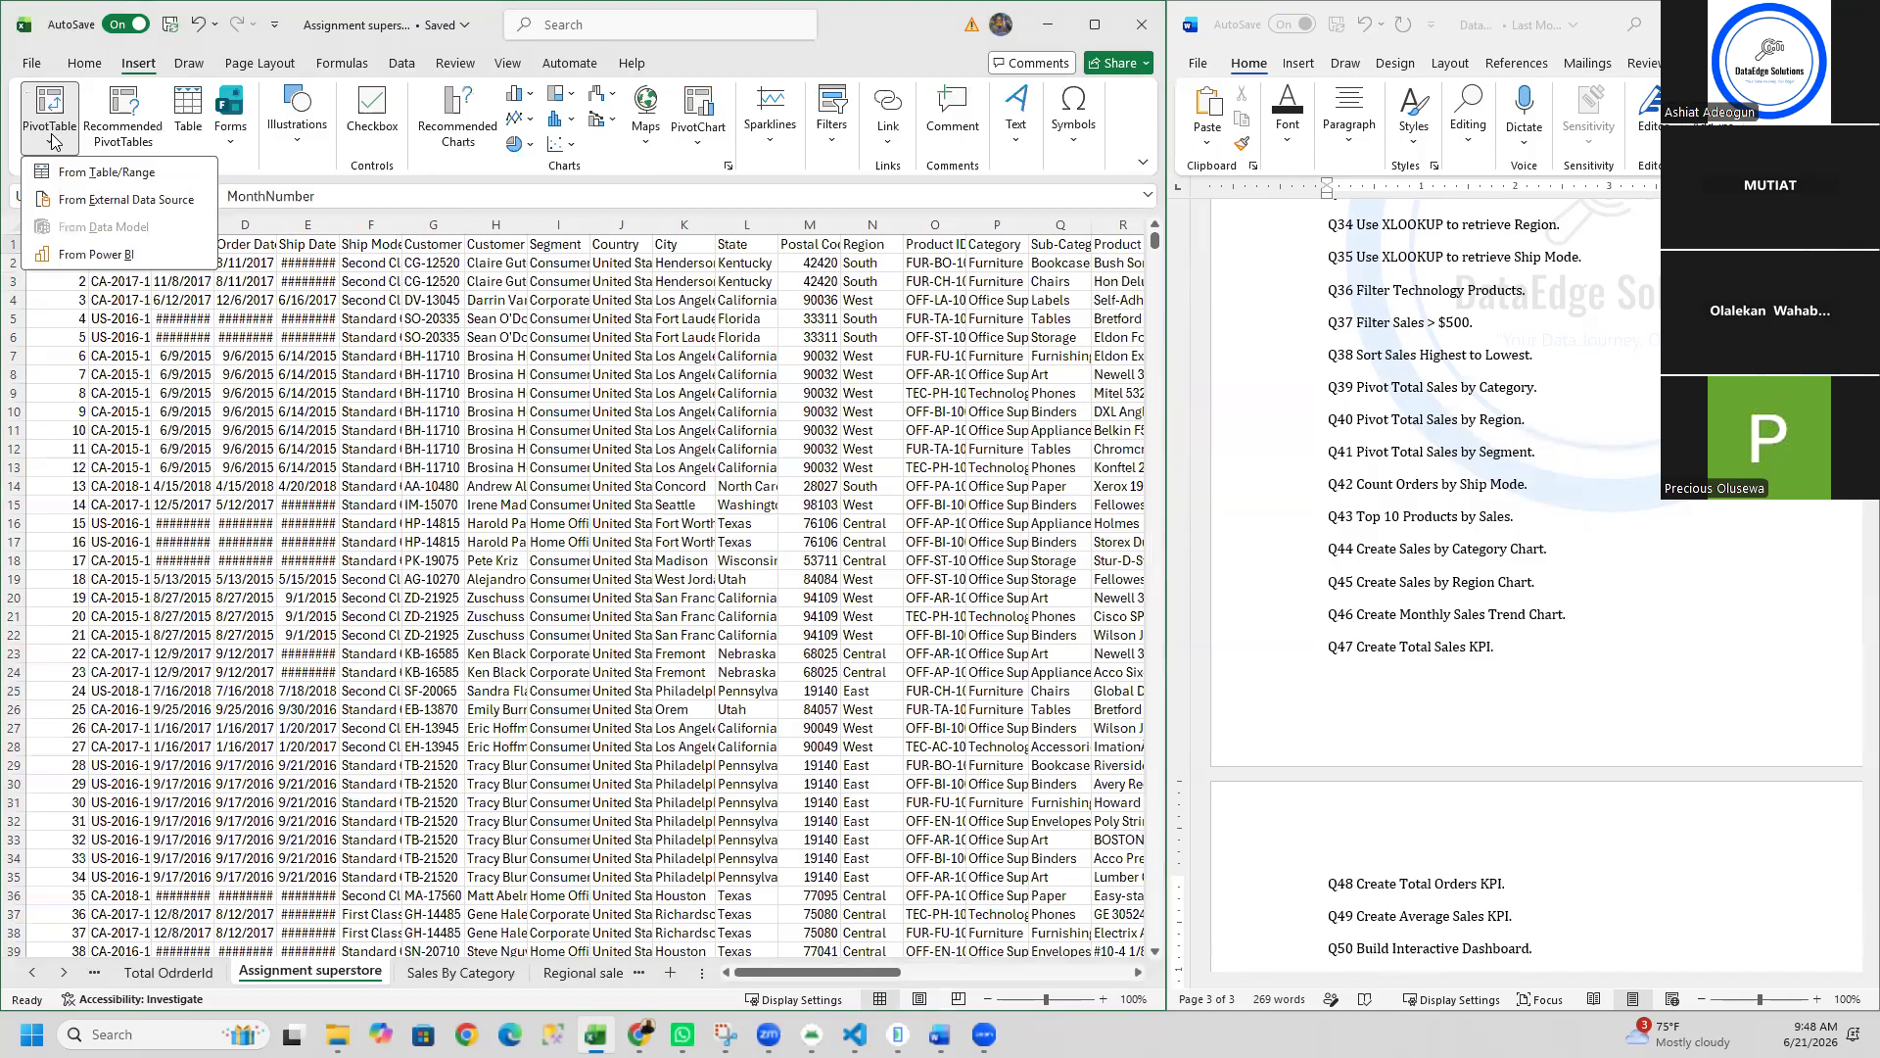
click(76, 173)
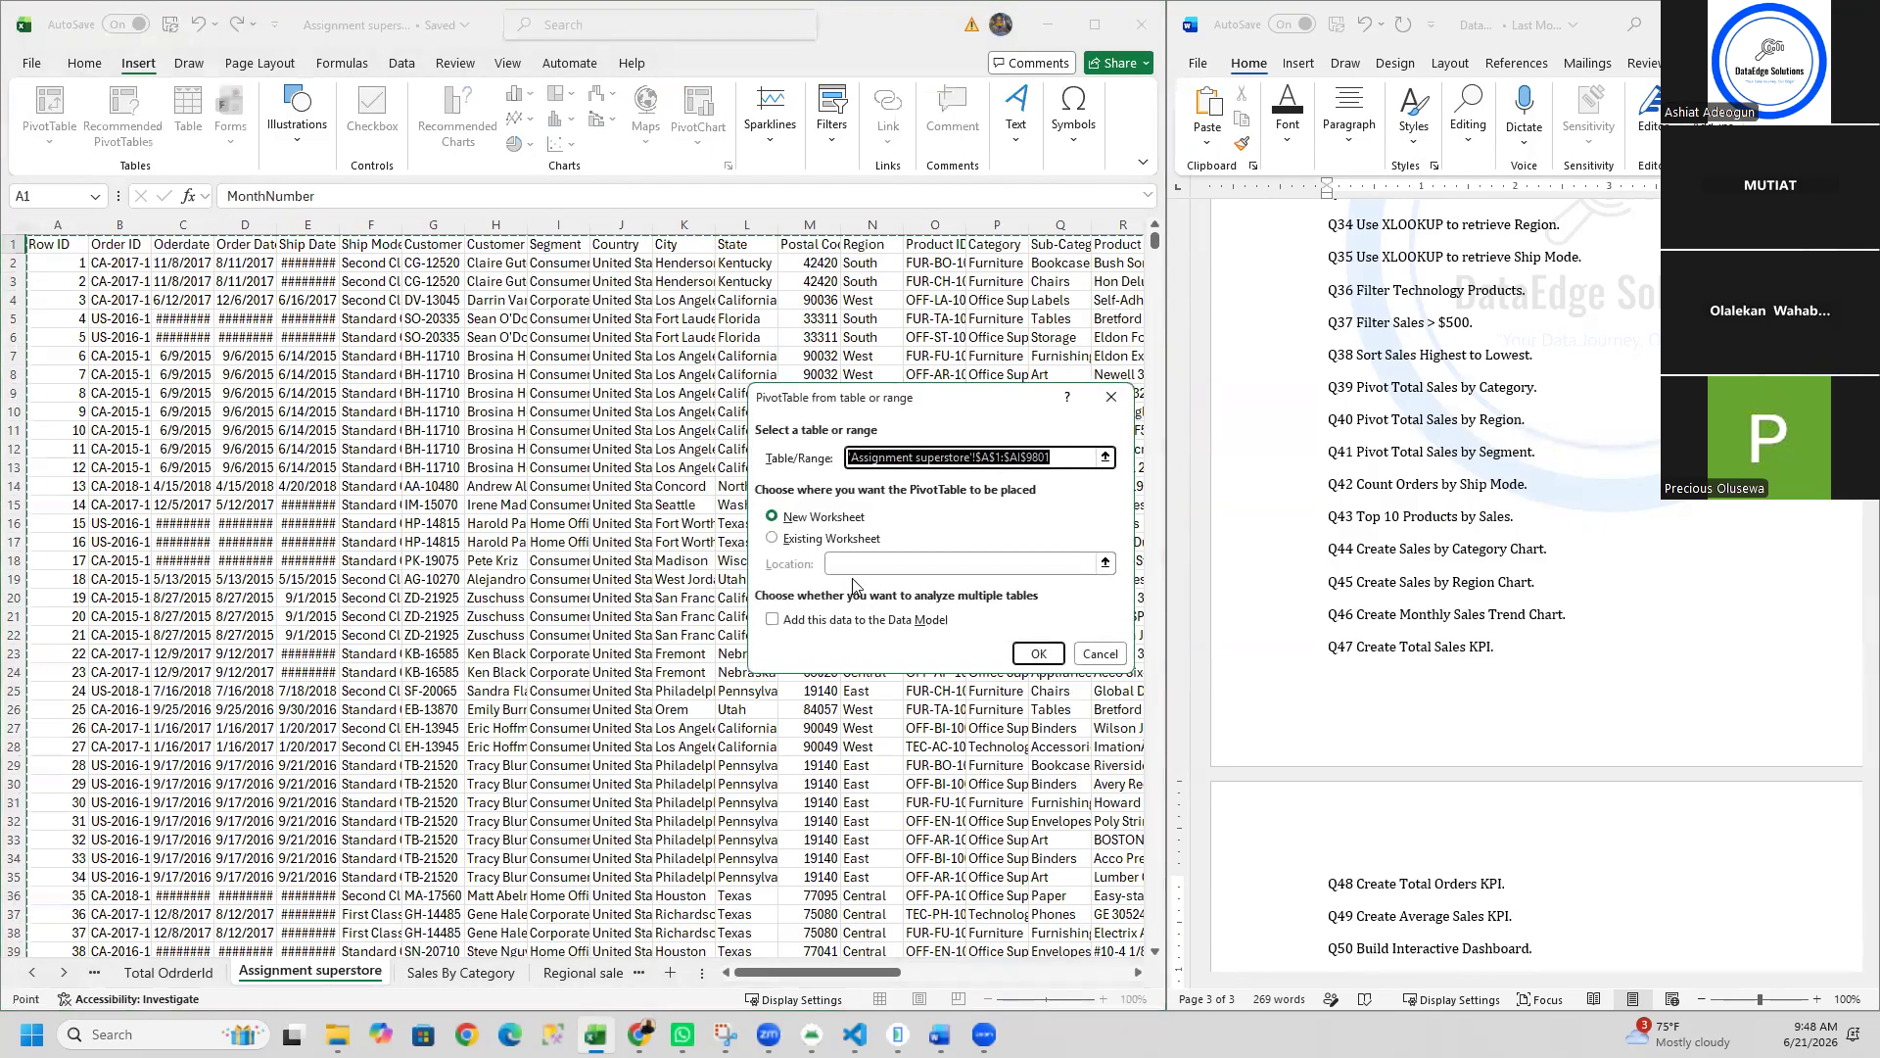
click(1040, 653)
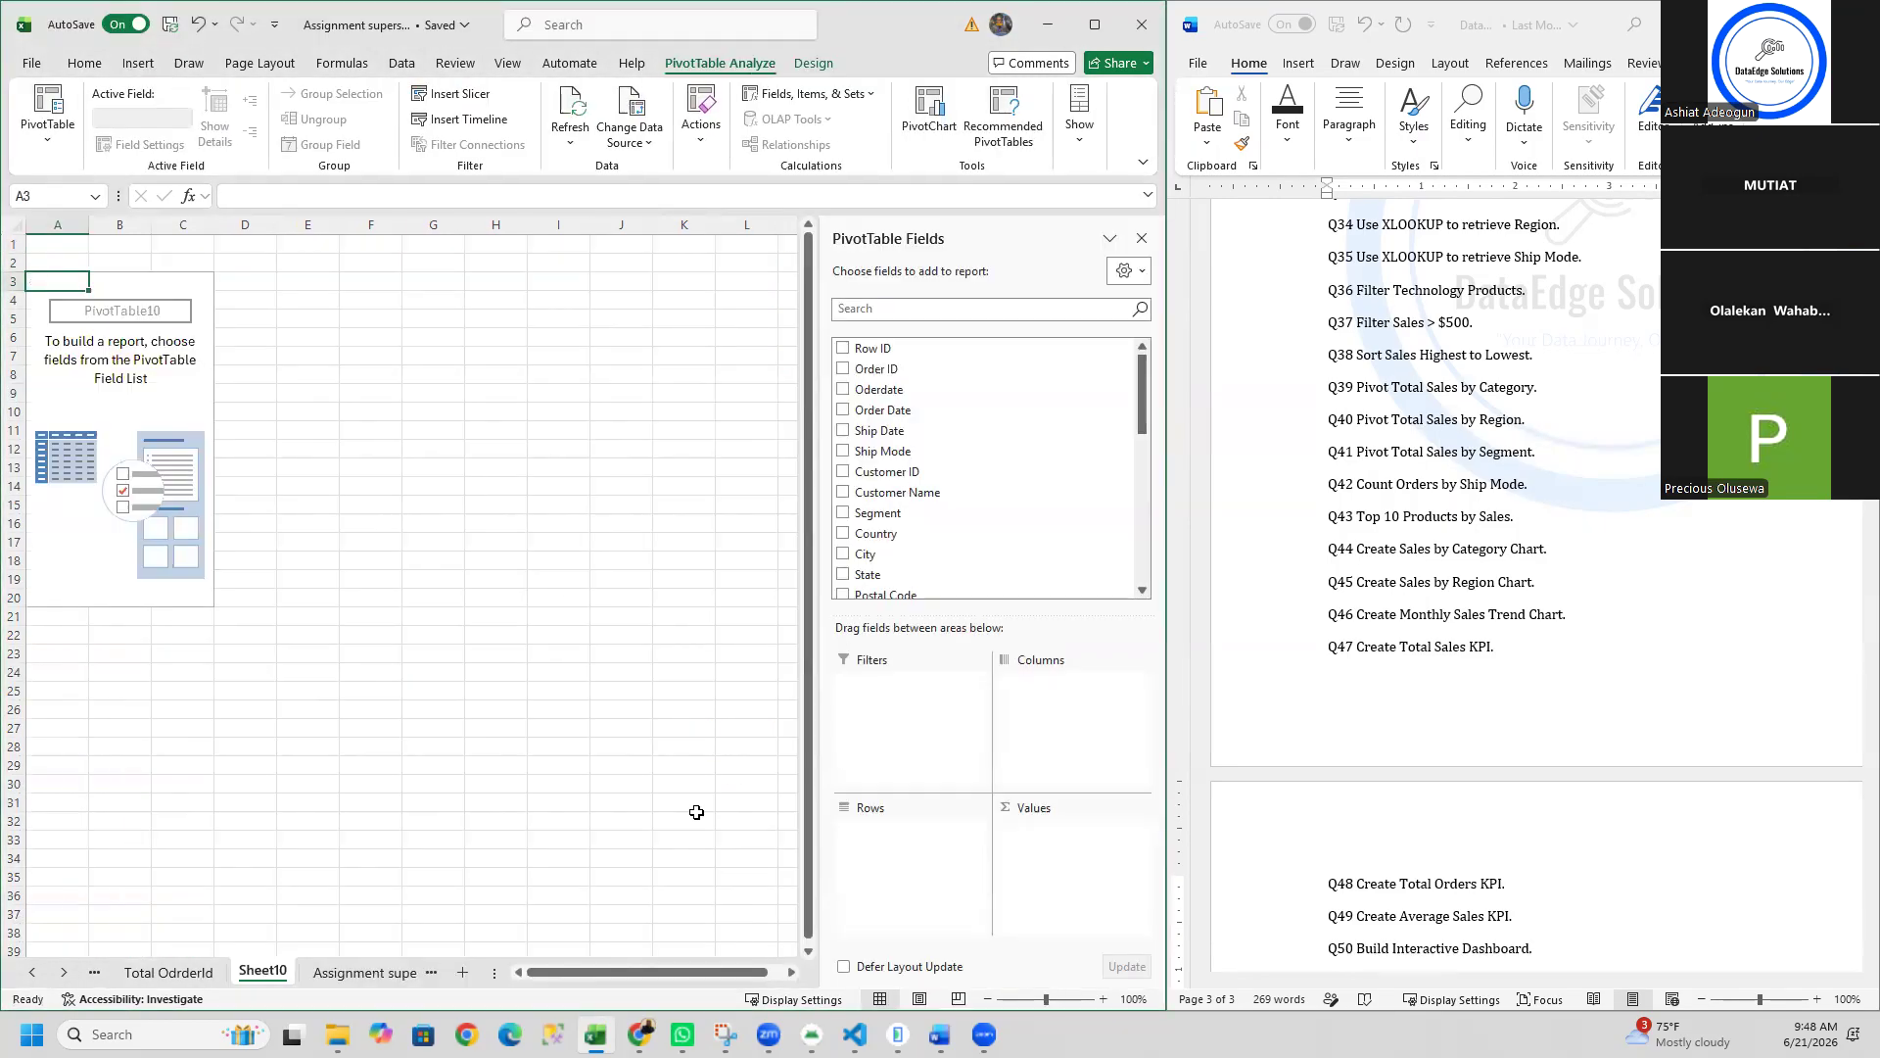
Step: Rename the new PivotTable's sheet as Average sale
right_click(273, 976)
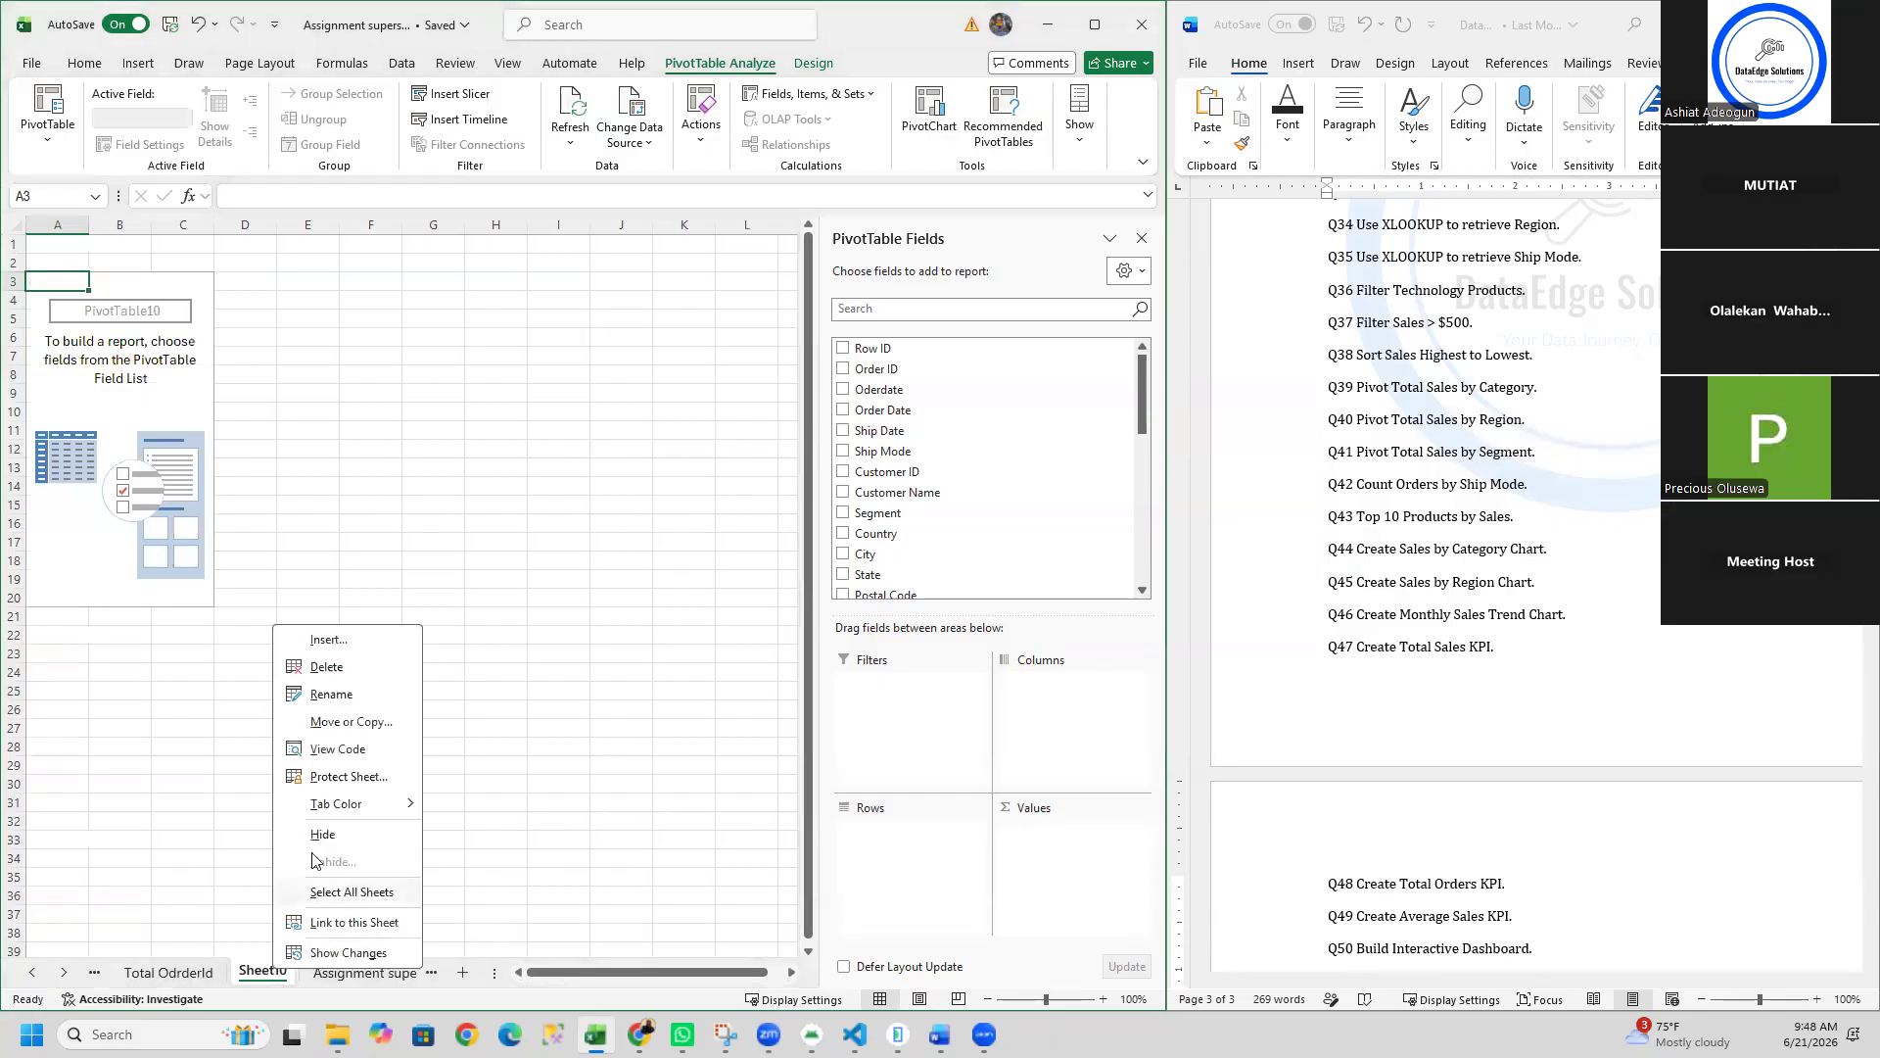
click(320, 689)
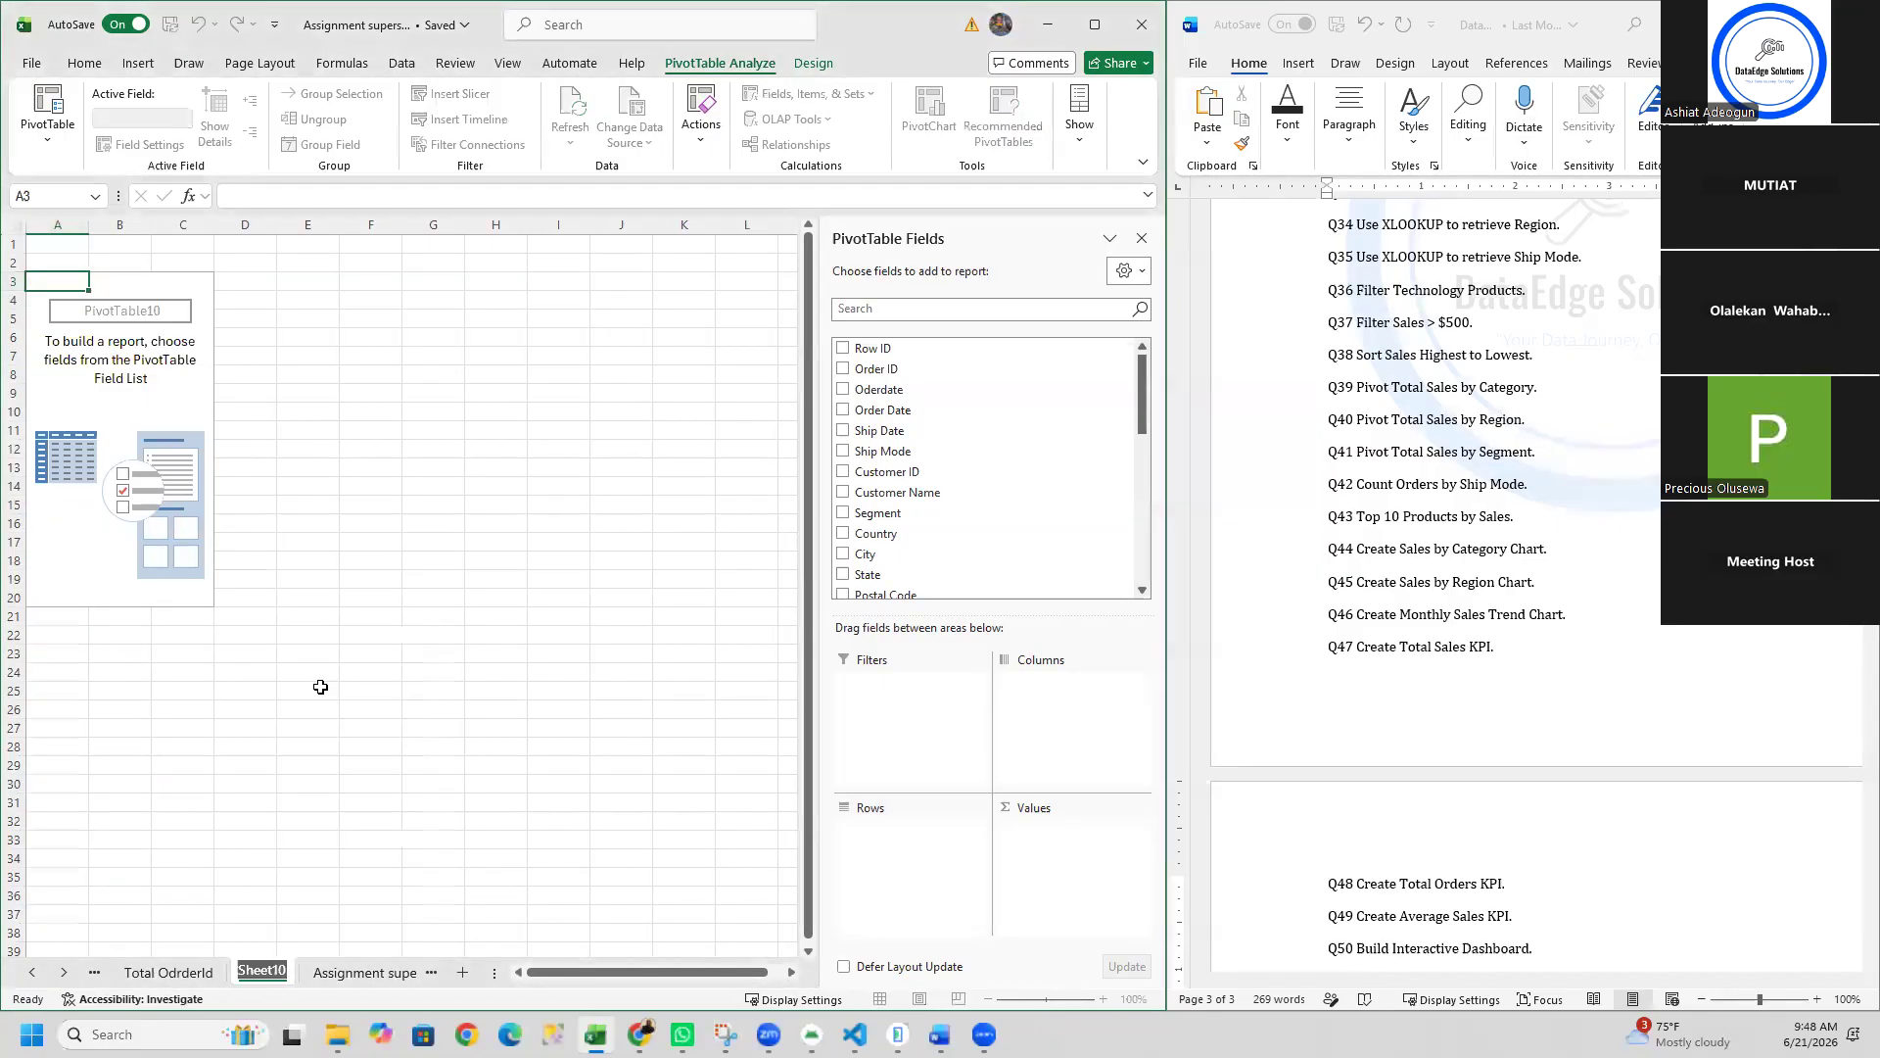
text(Average sa)
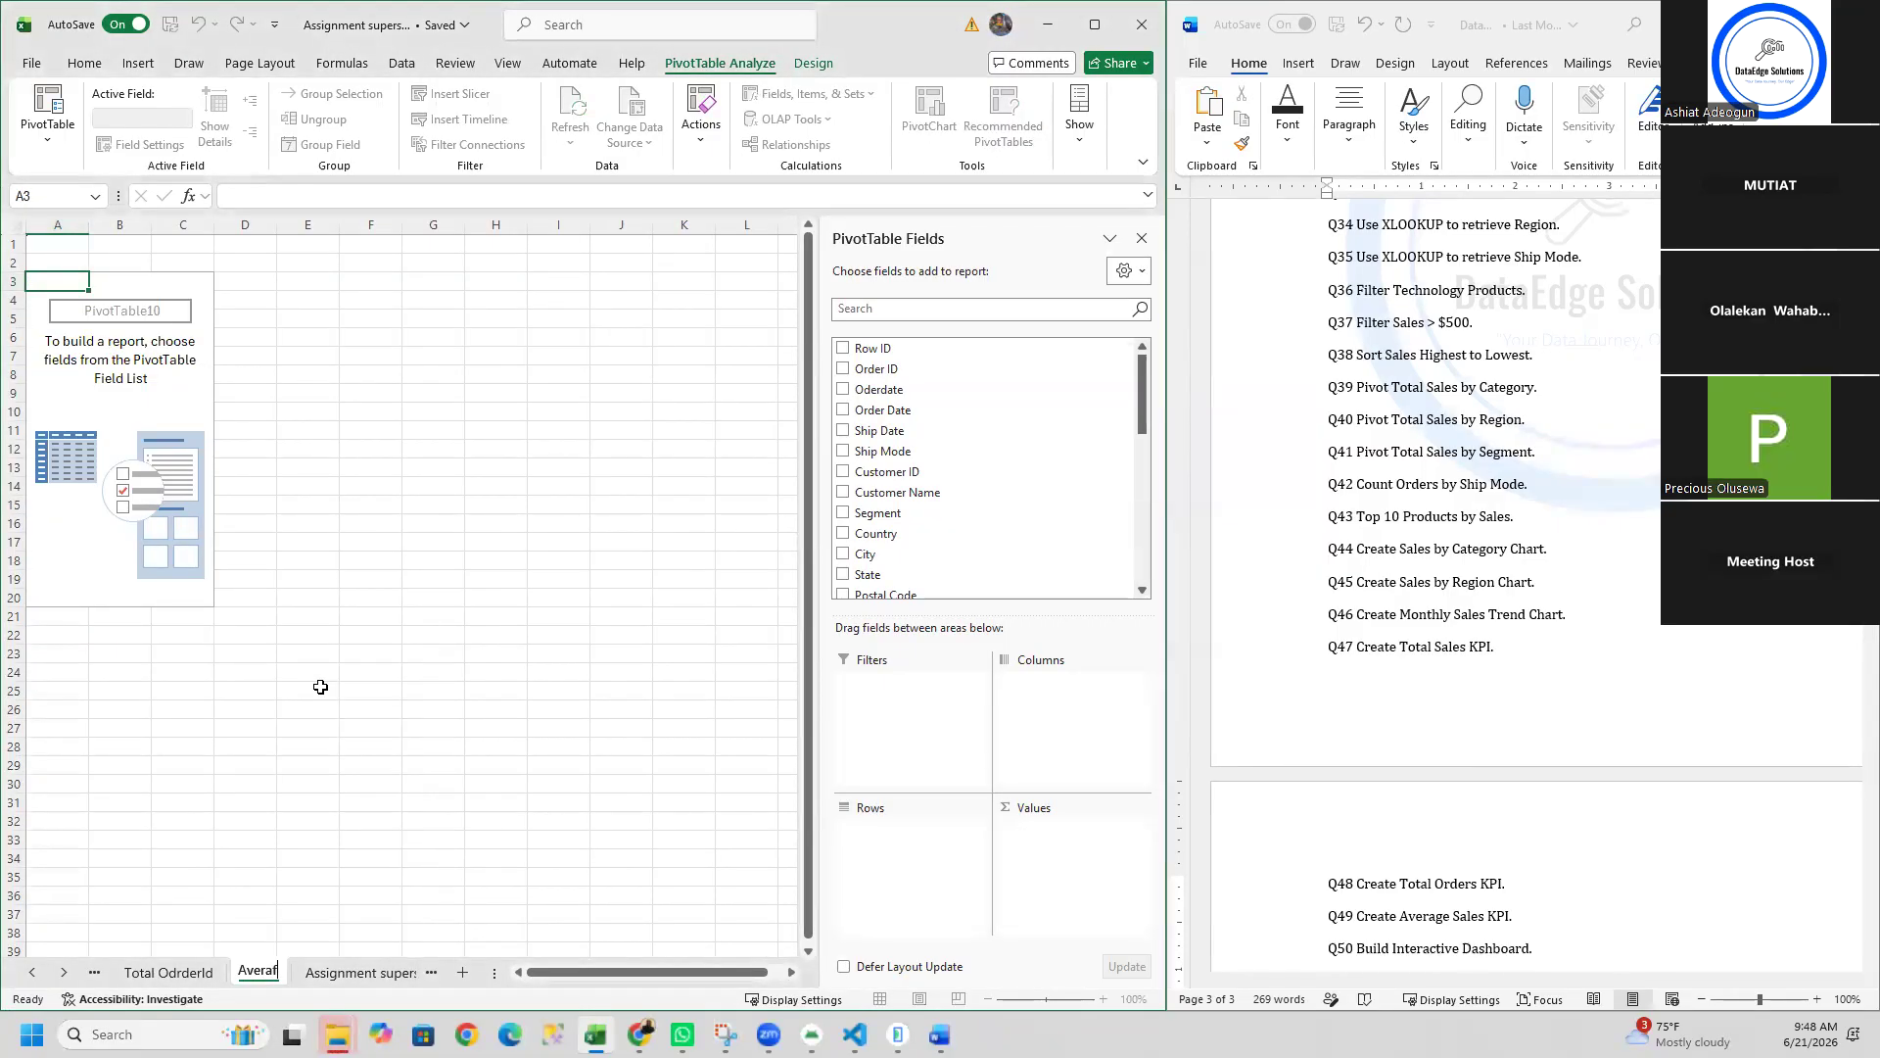
text(le)
key(Return)
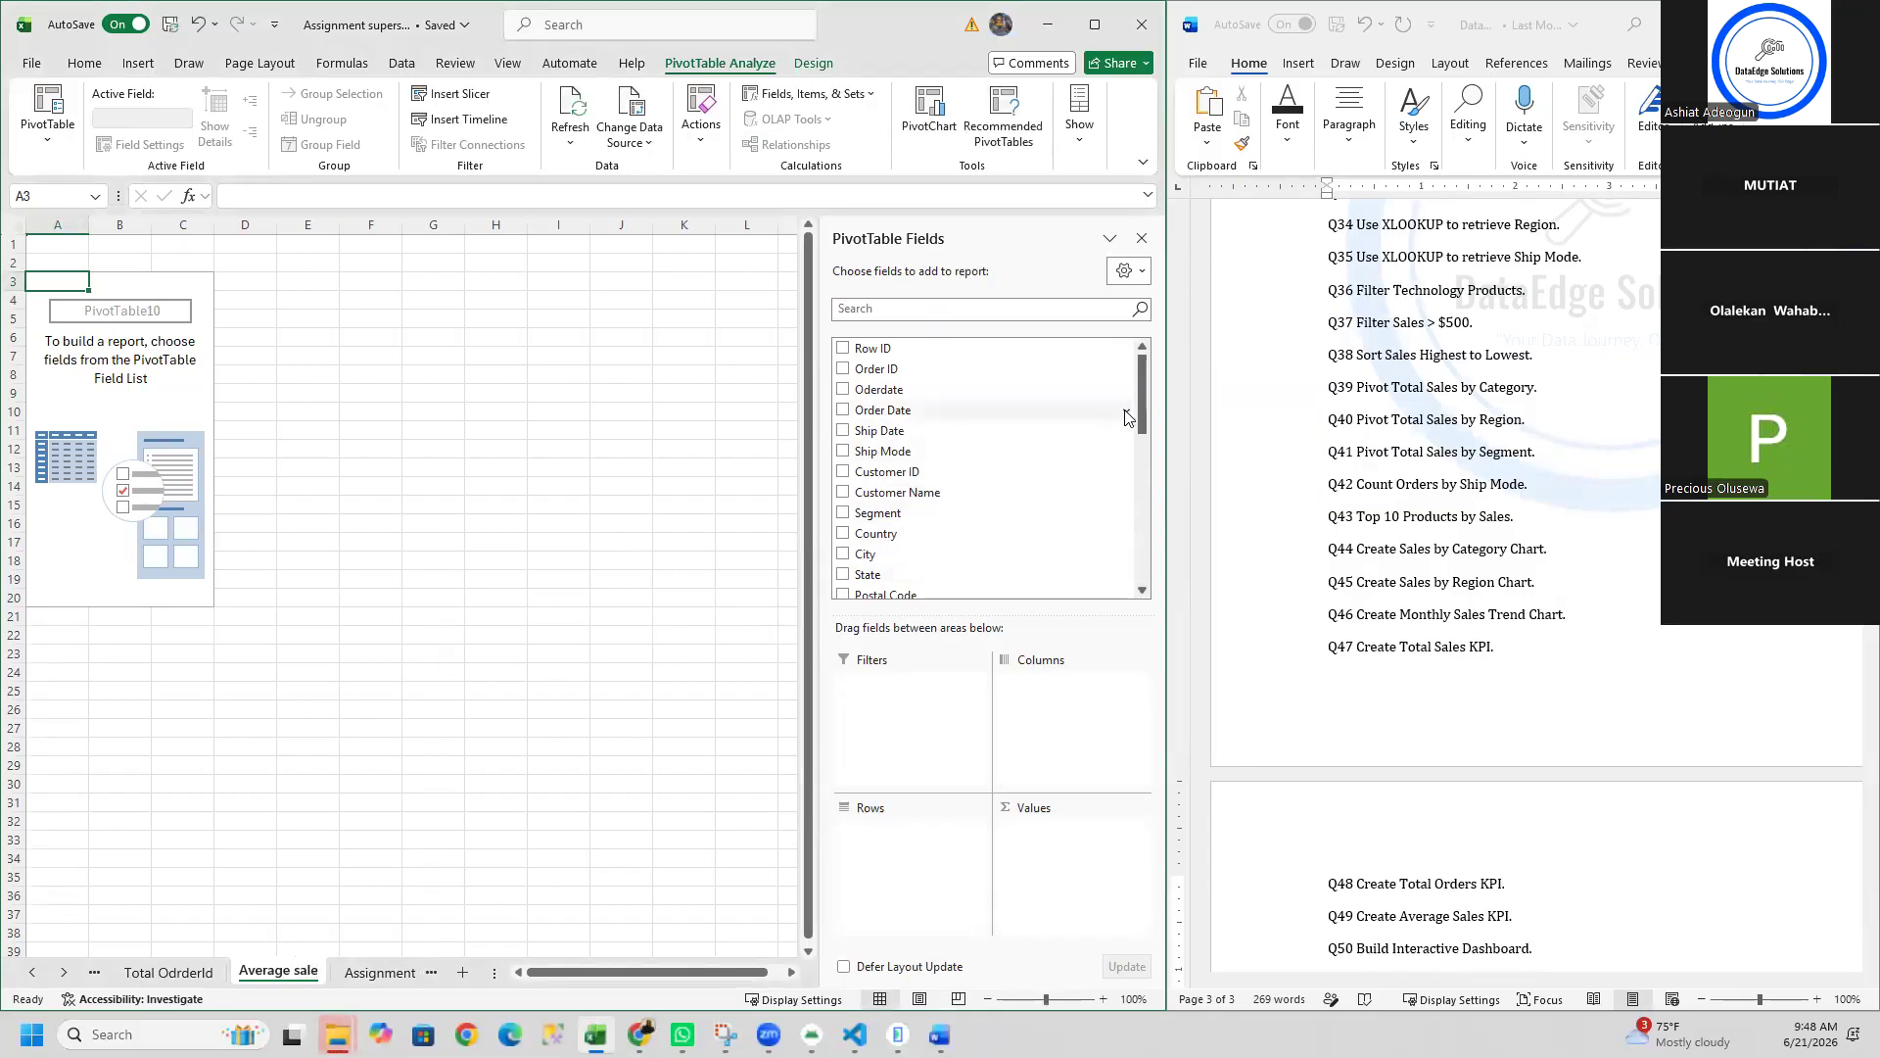
Step: Add the Sales field to the PivotTable's values and summarize it by Average
scroll(1002, 566, down, 7)
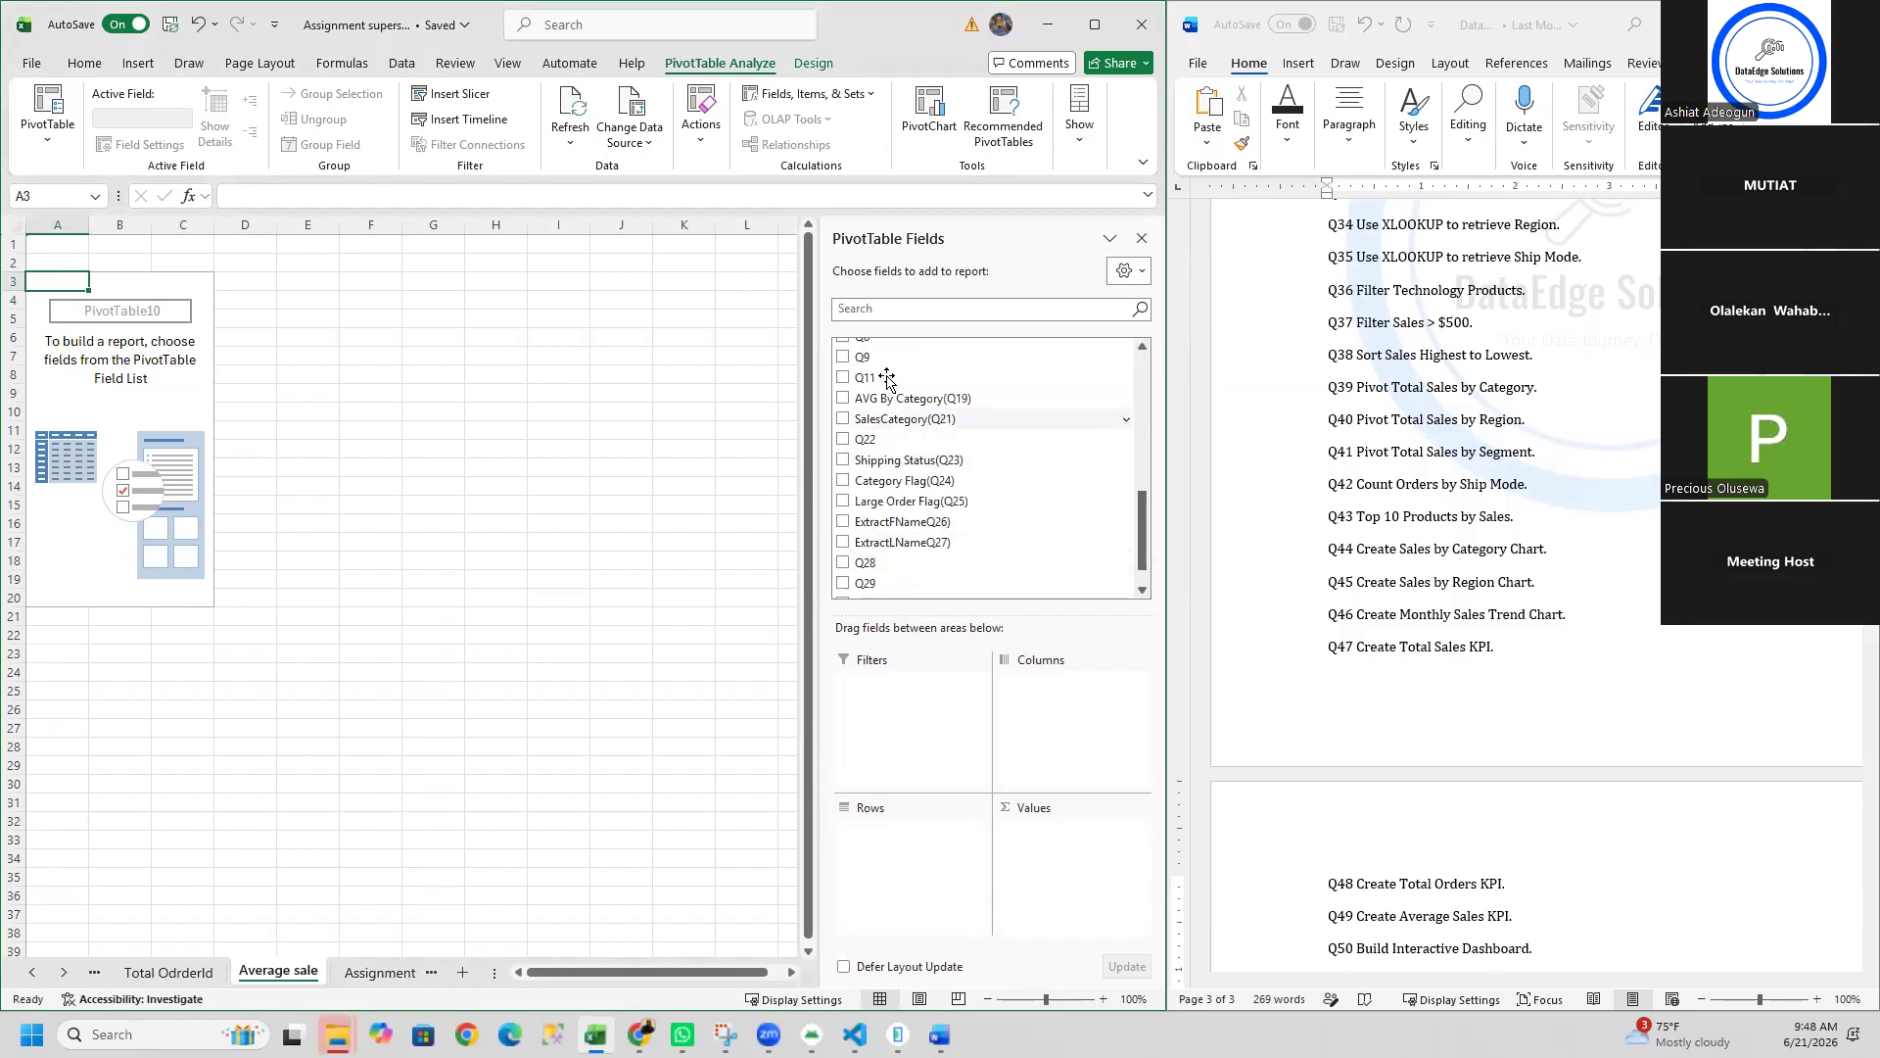
scroll(1027, 516, up, 3)
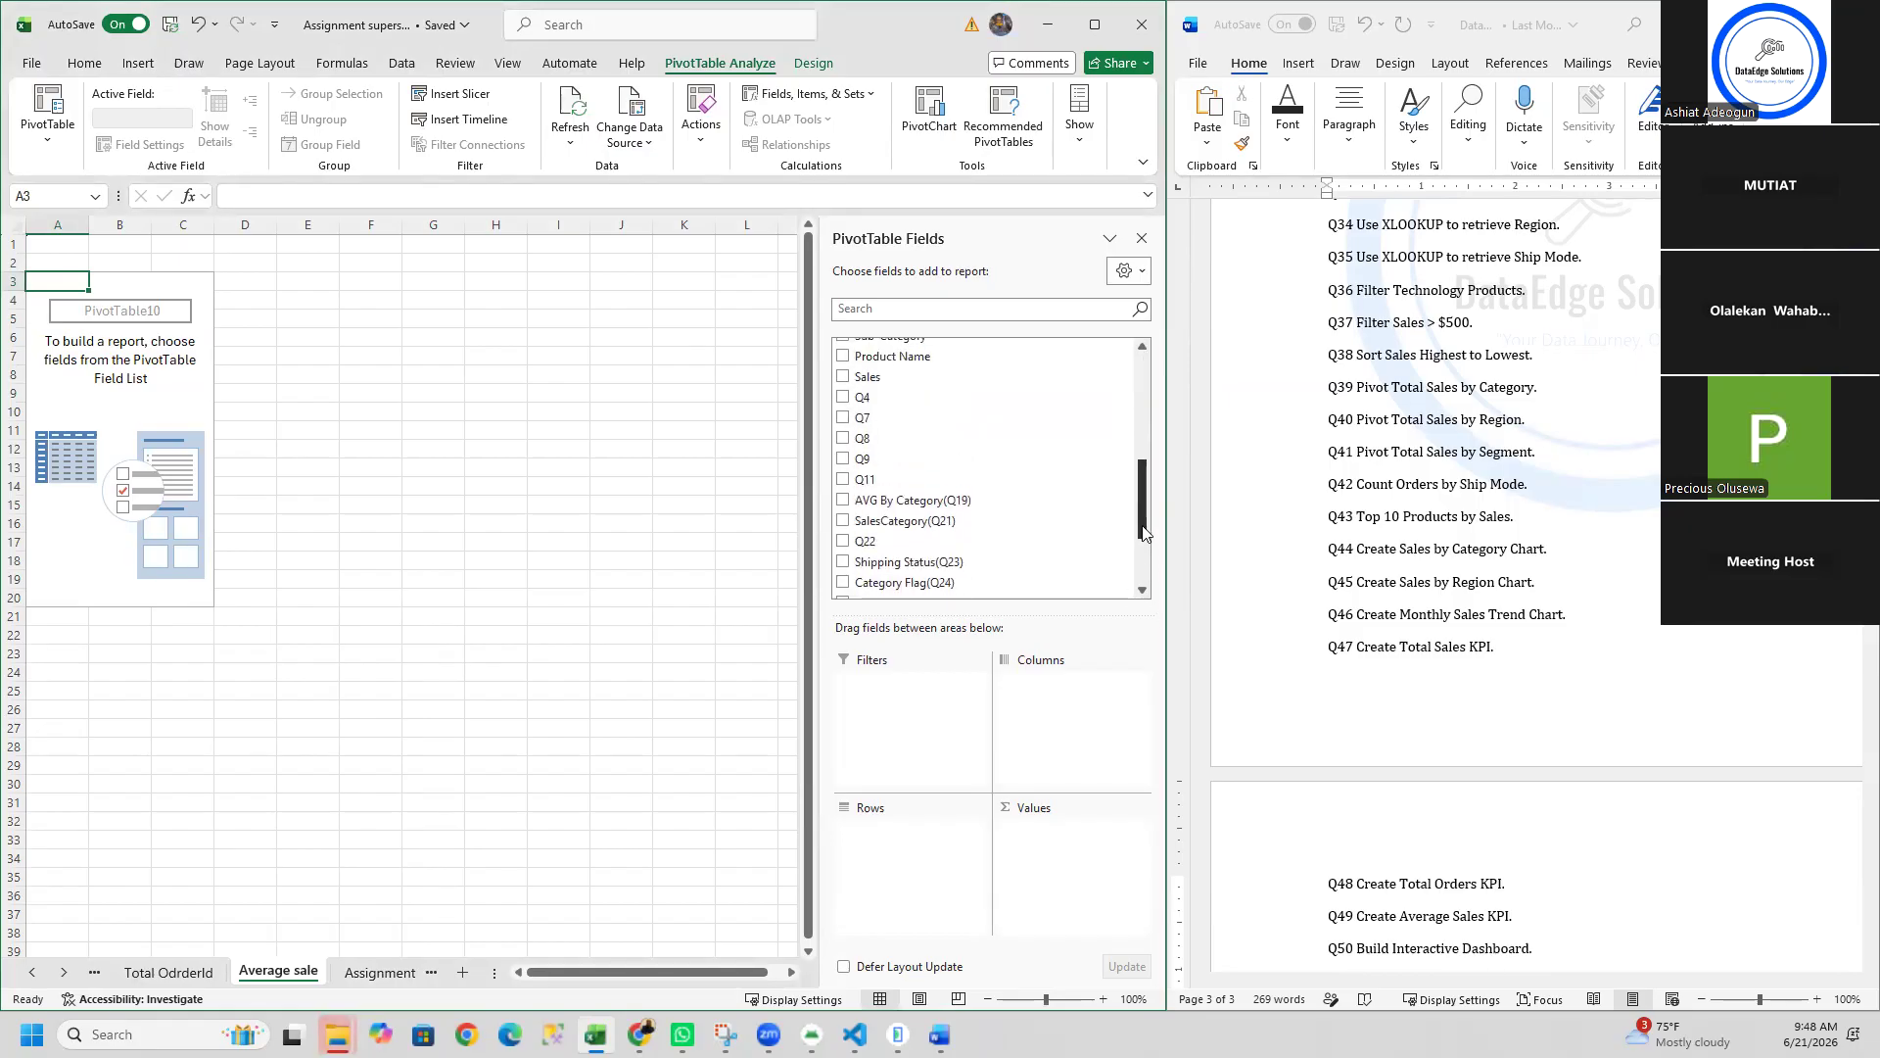
drag(941, 481, 1070, 838)
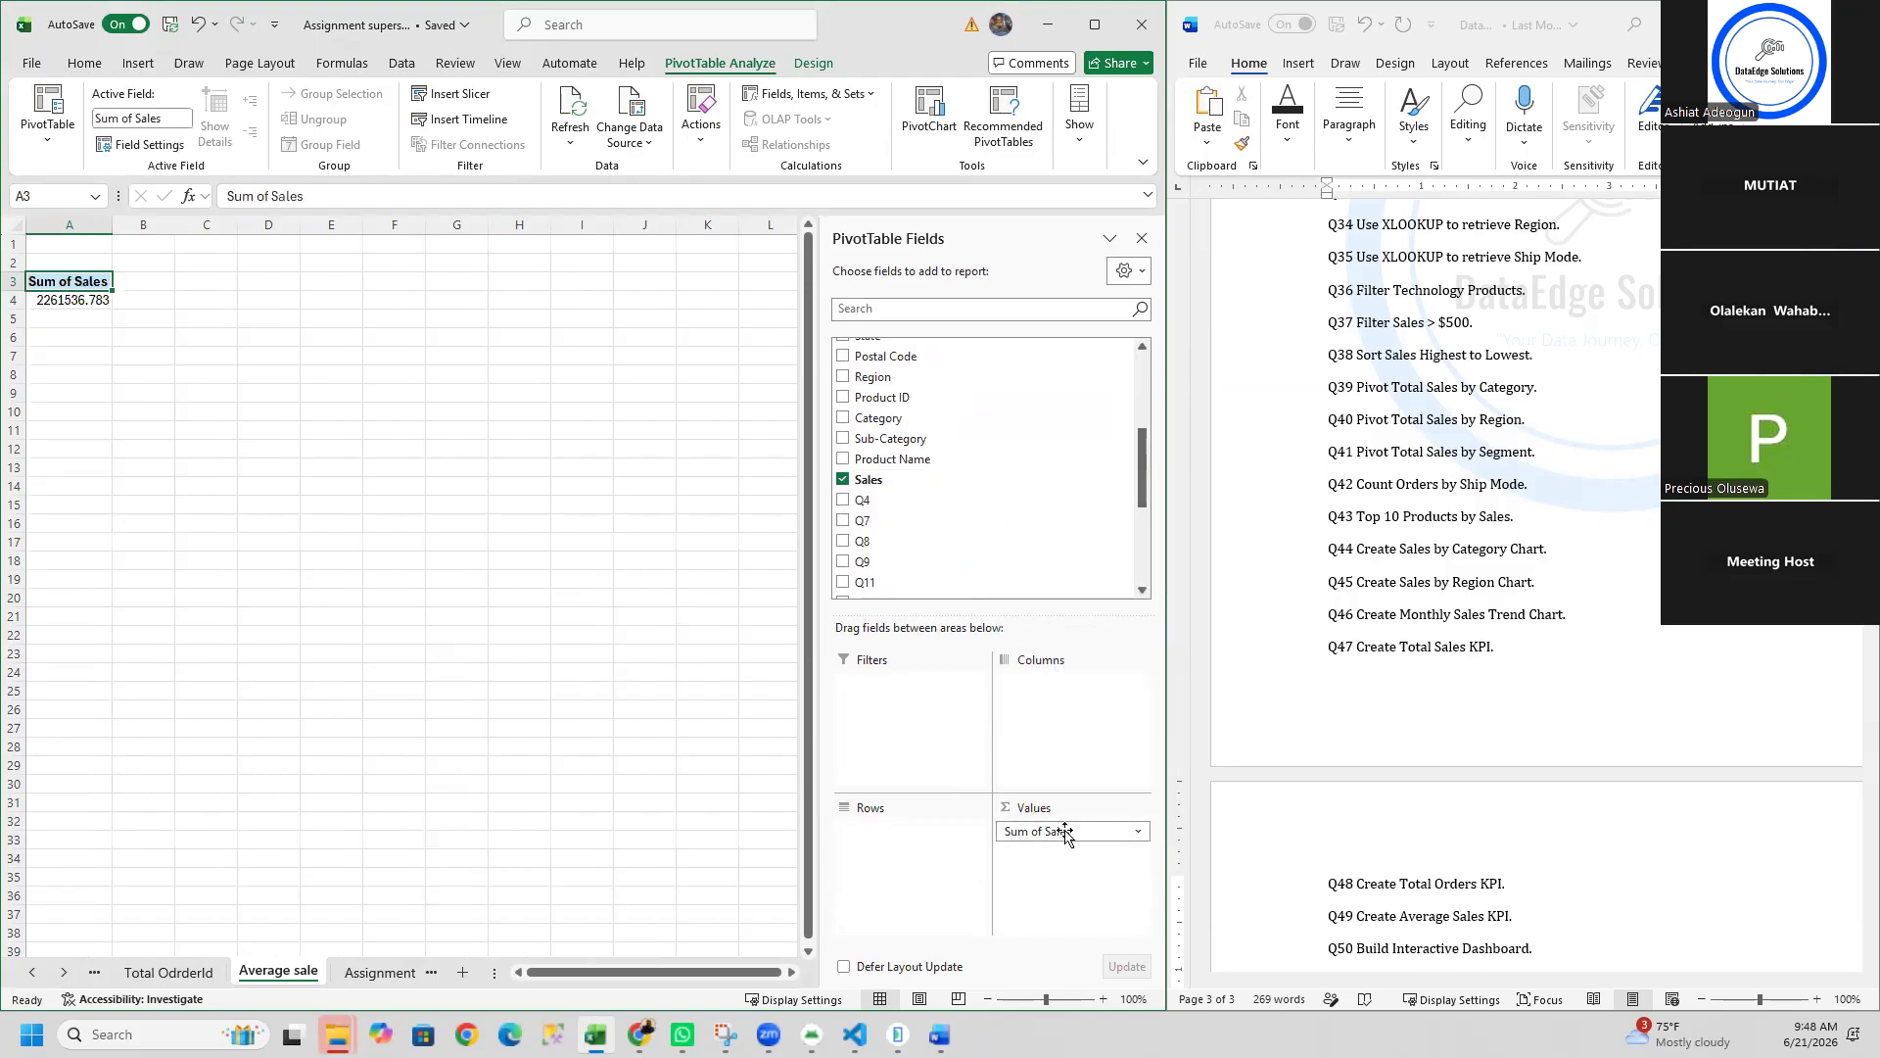
click(1065, 834)
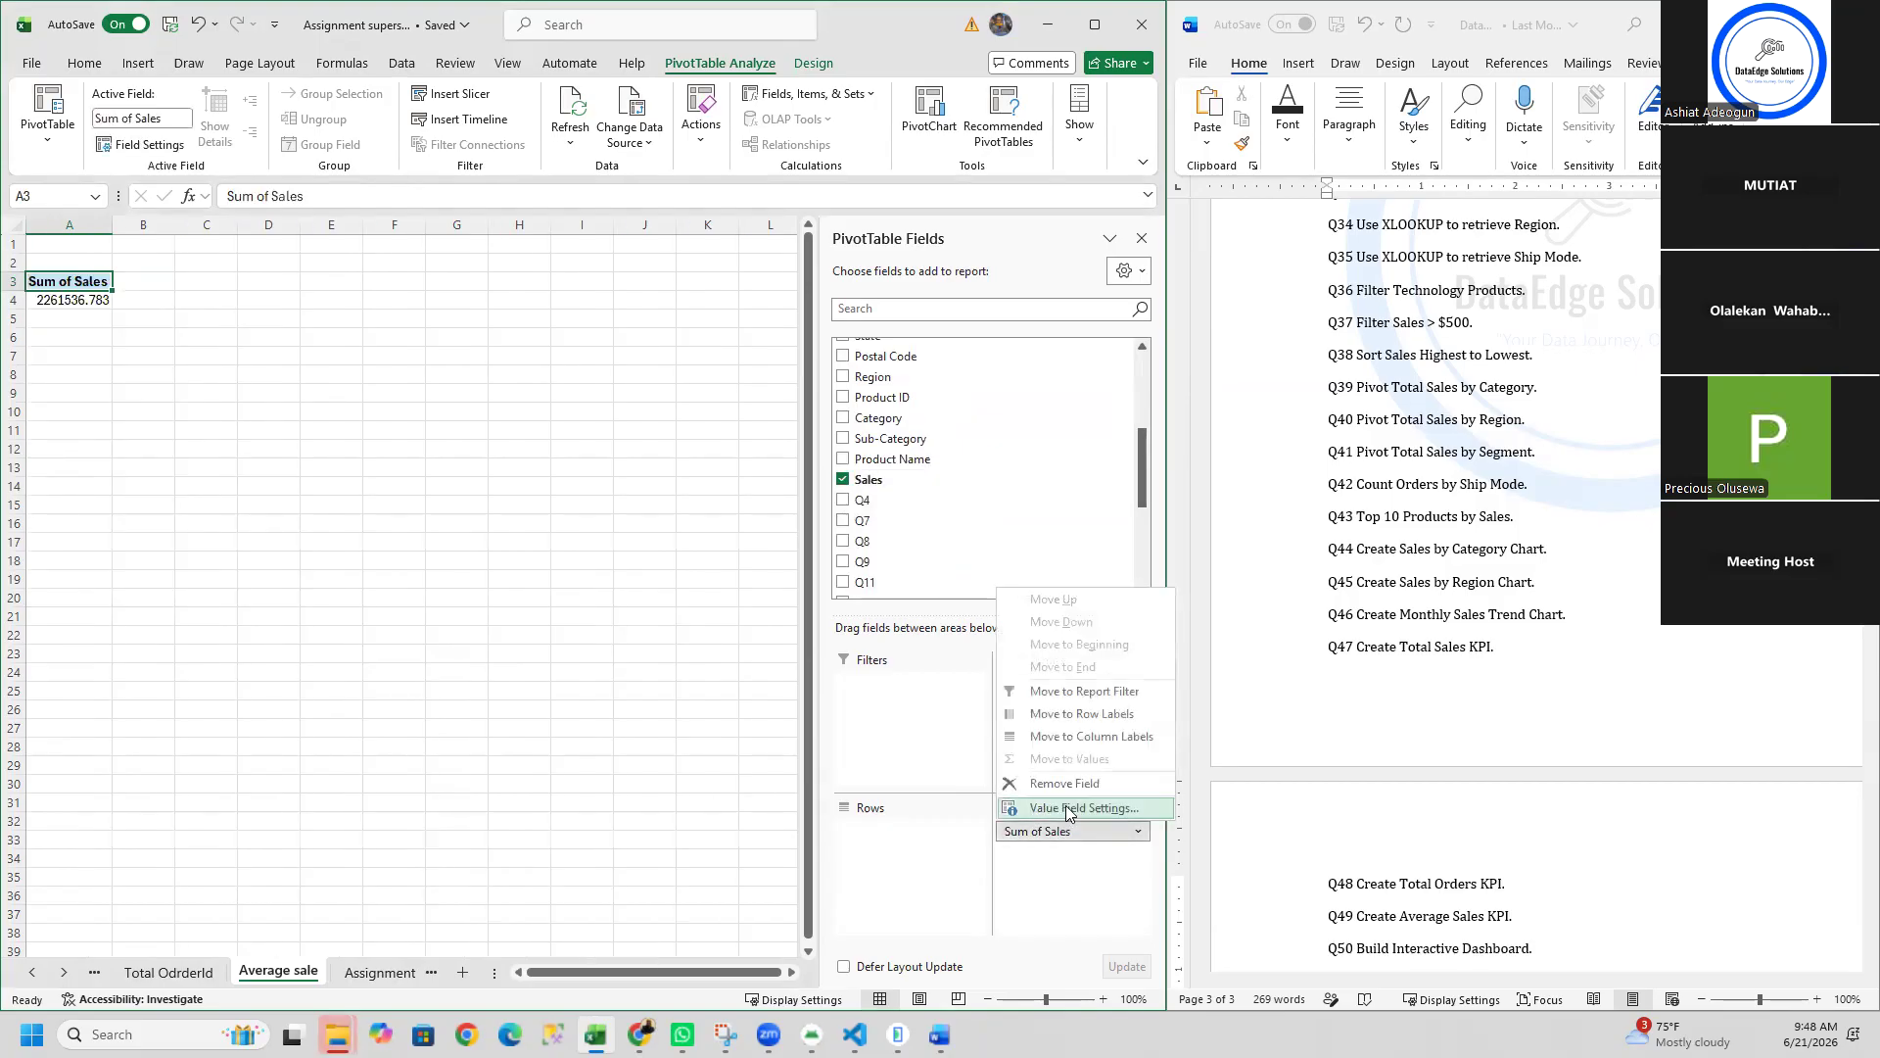
click(1068, 814)
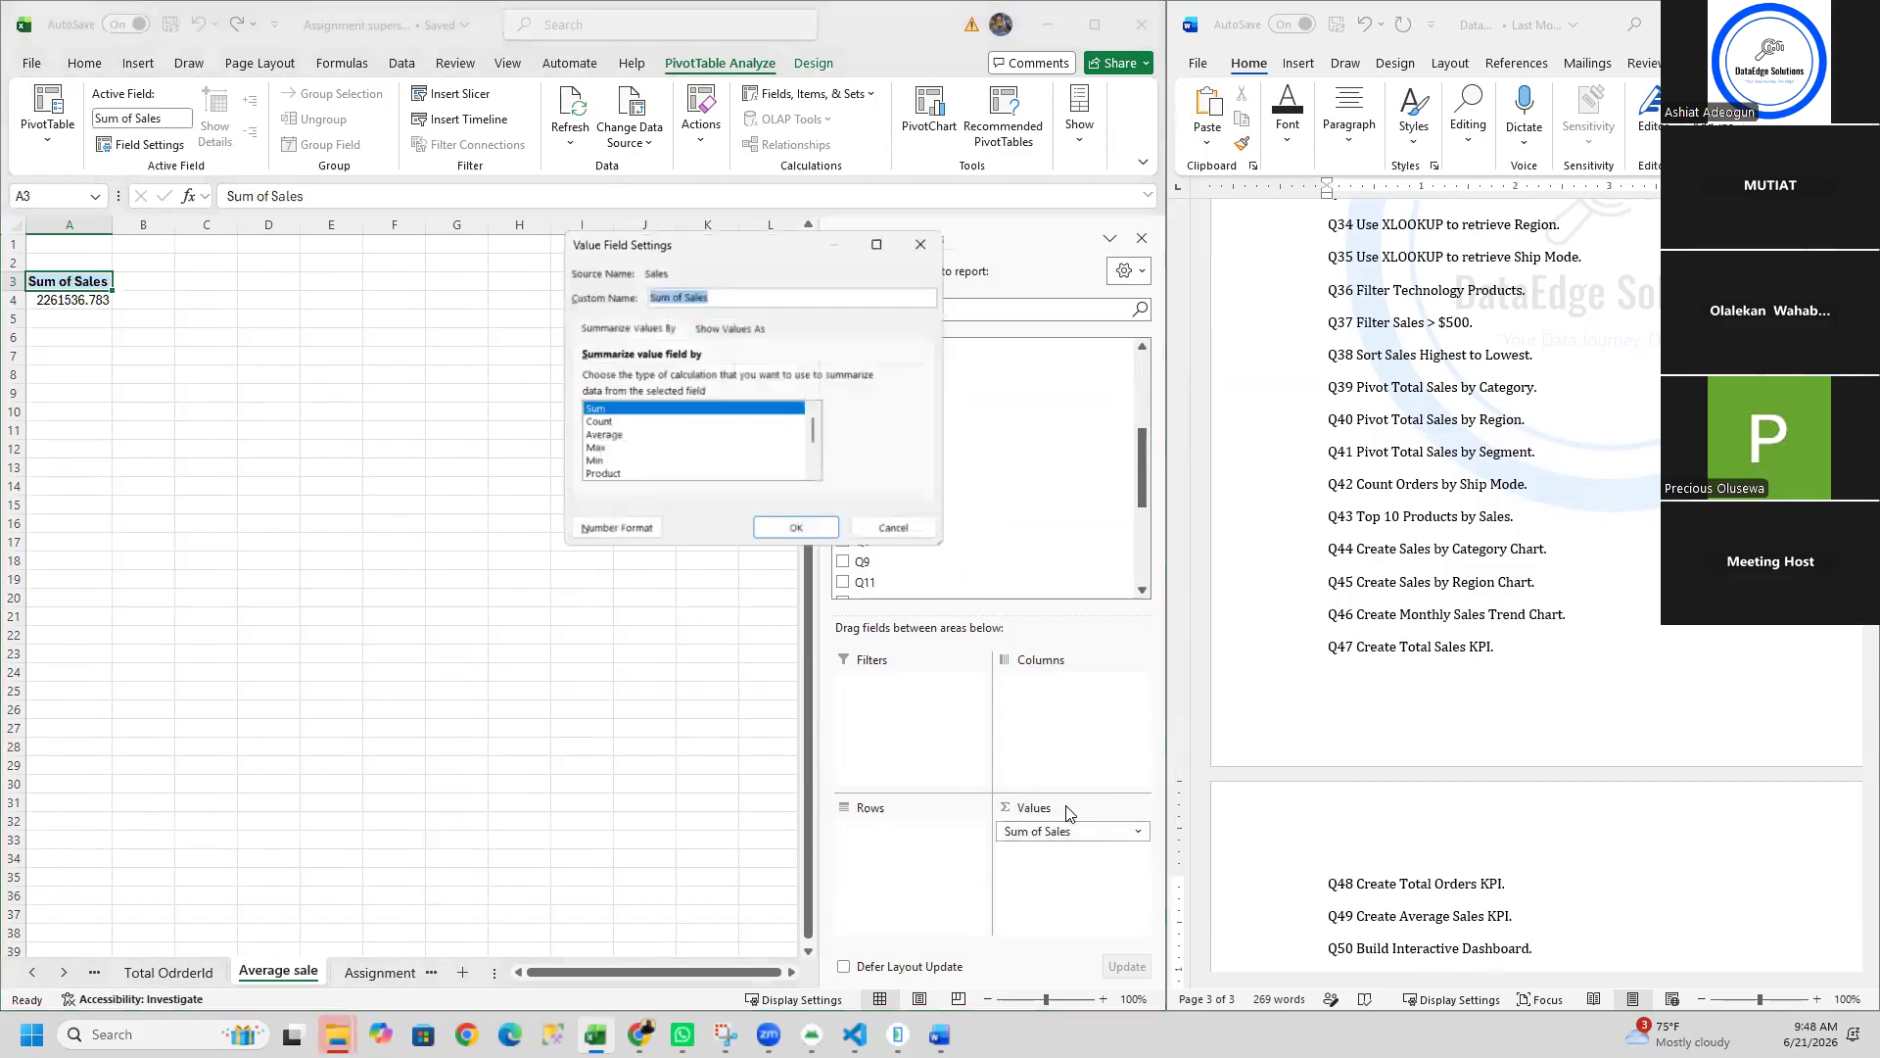
click(621, 434)
click(773, 533)
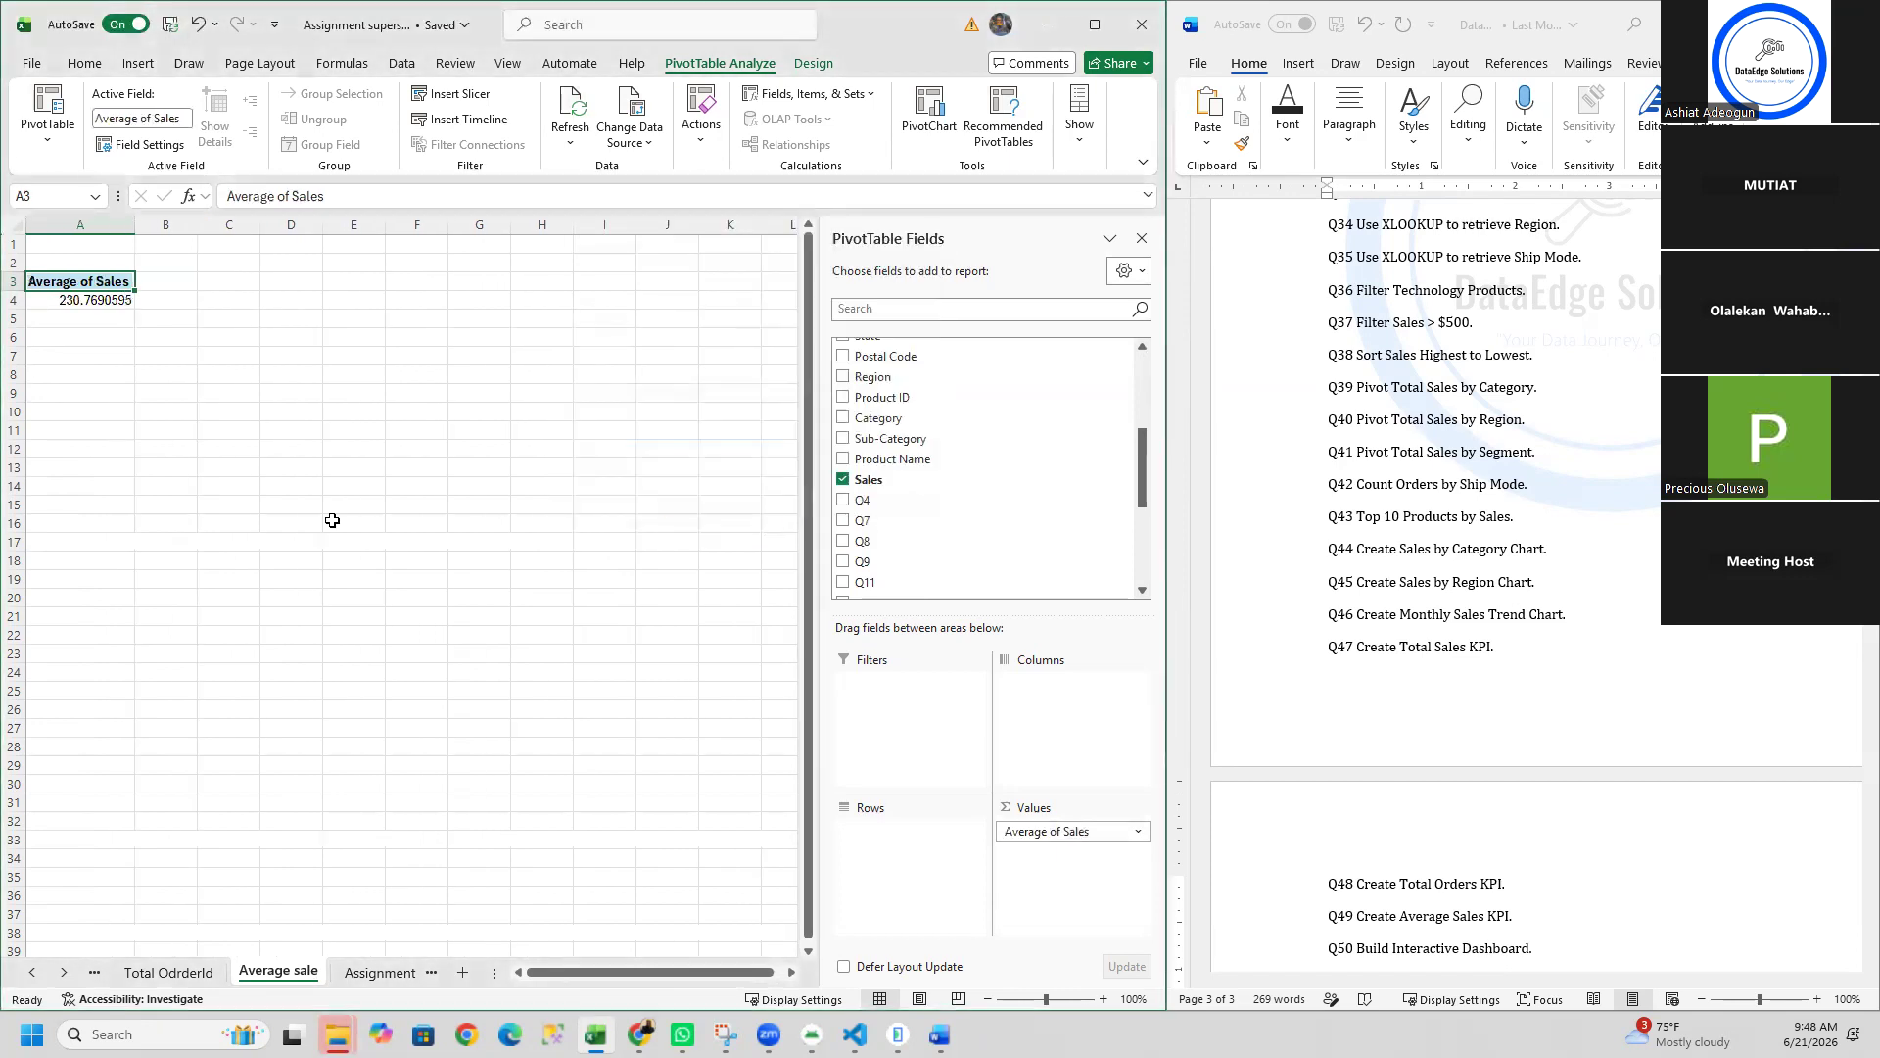
Step: Format the average sales value in A4 as dollar accounting with no decimal places
click(113, 300)
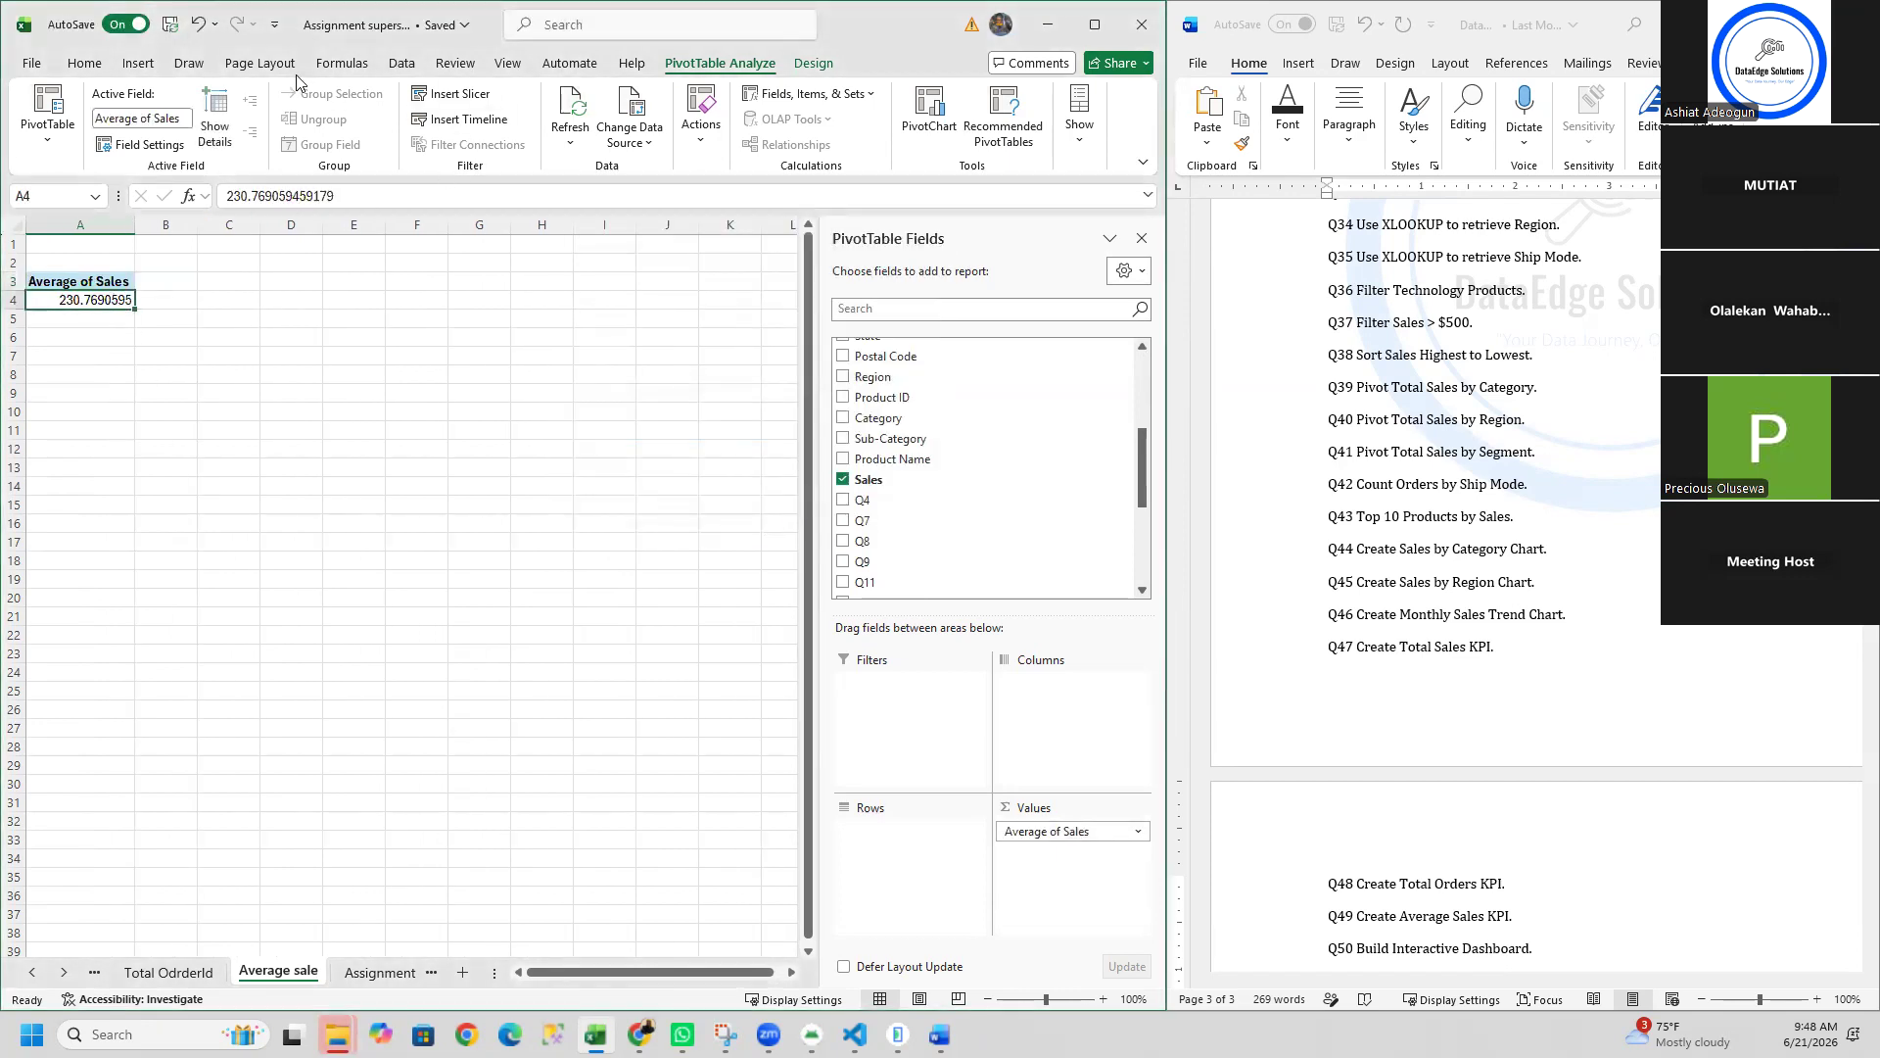
click(84, 64)
click(506, 119)
click(535, 144)
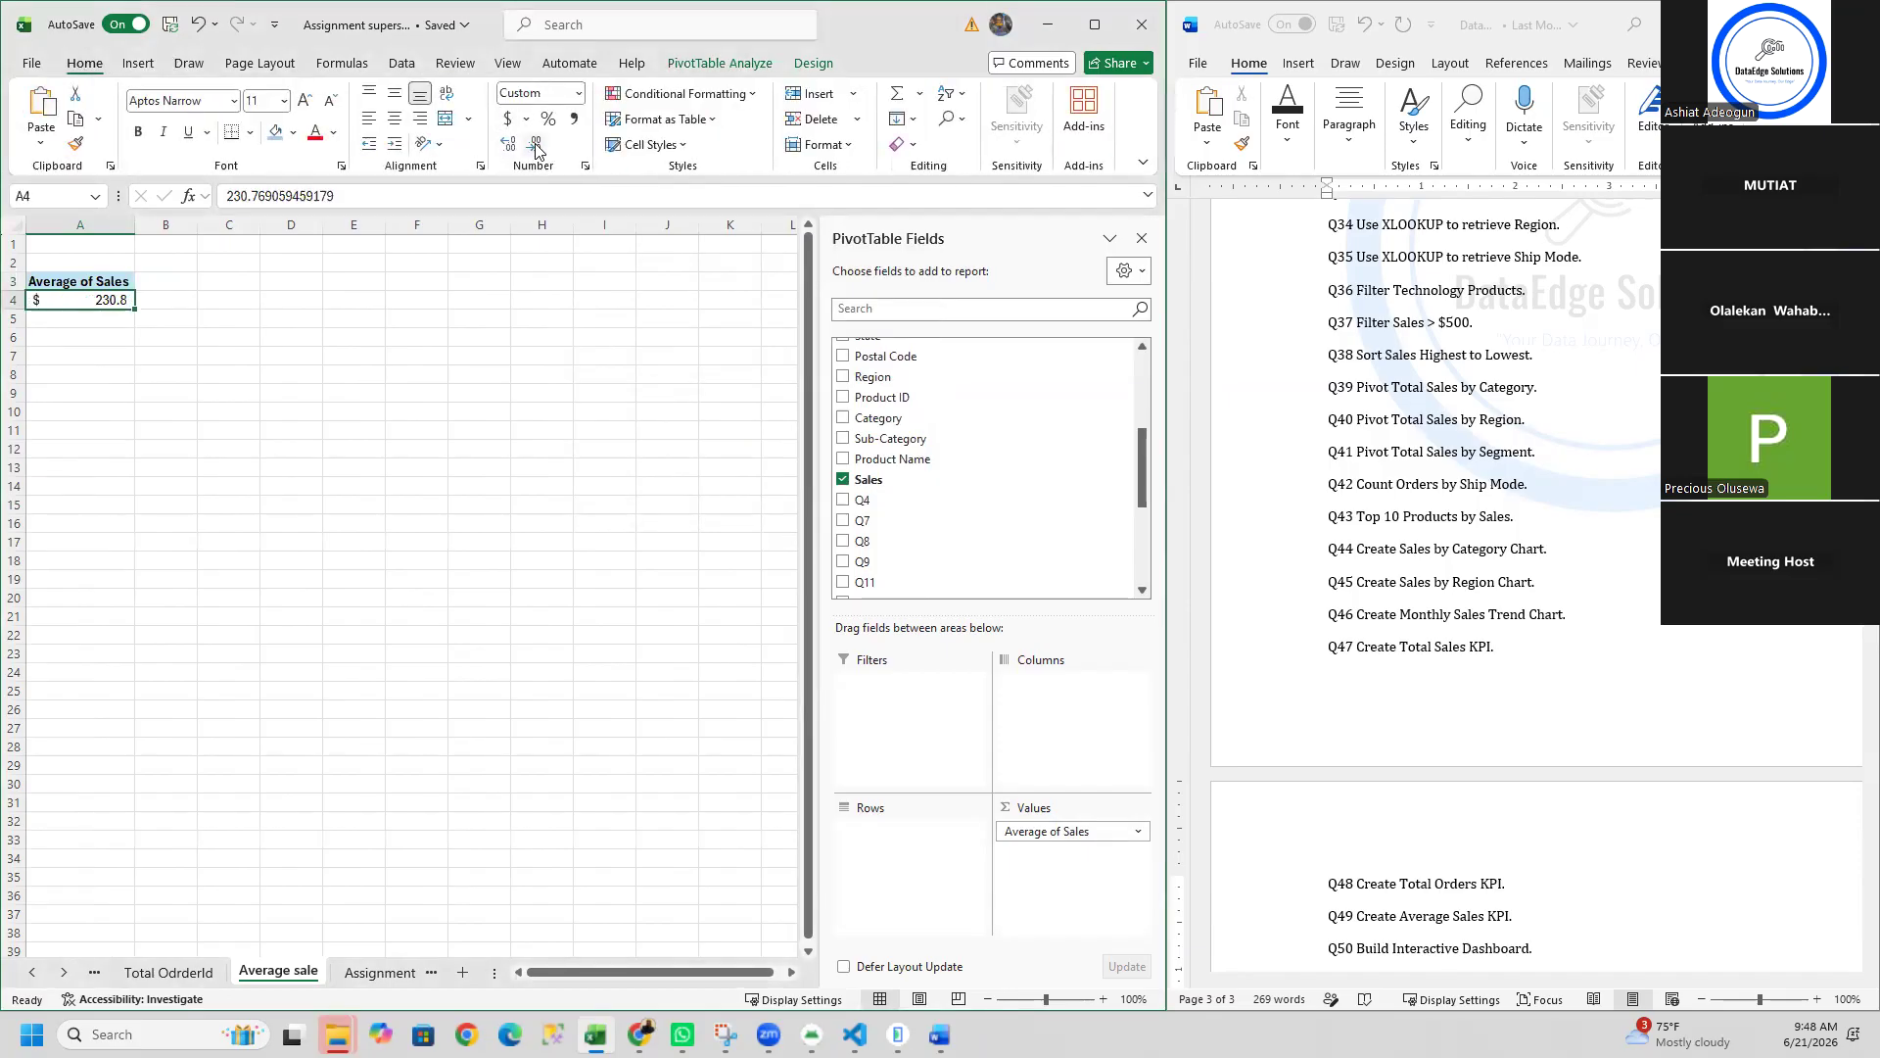
click(511, 145)
click(535, 145)
click(535, 145)
click(78, 435)
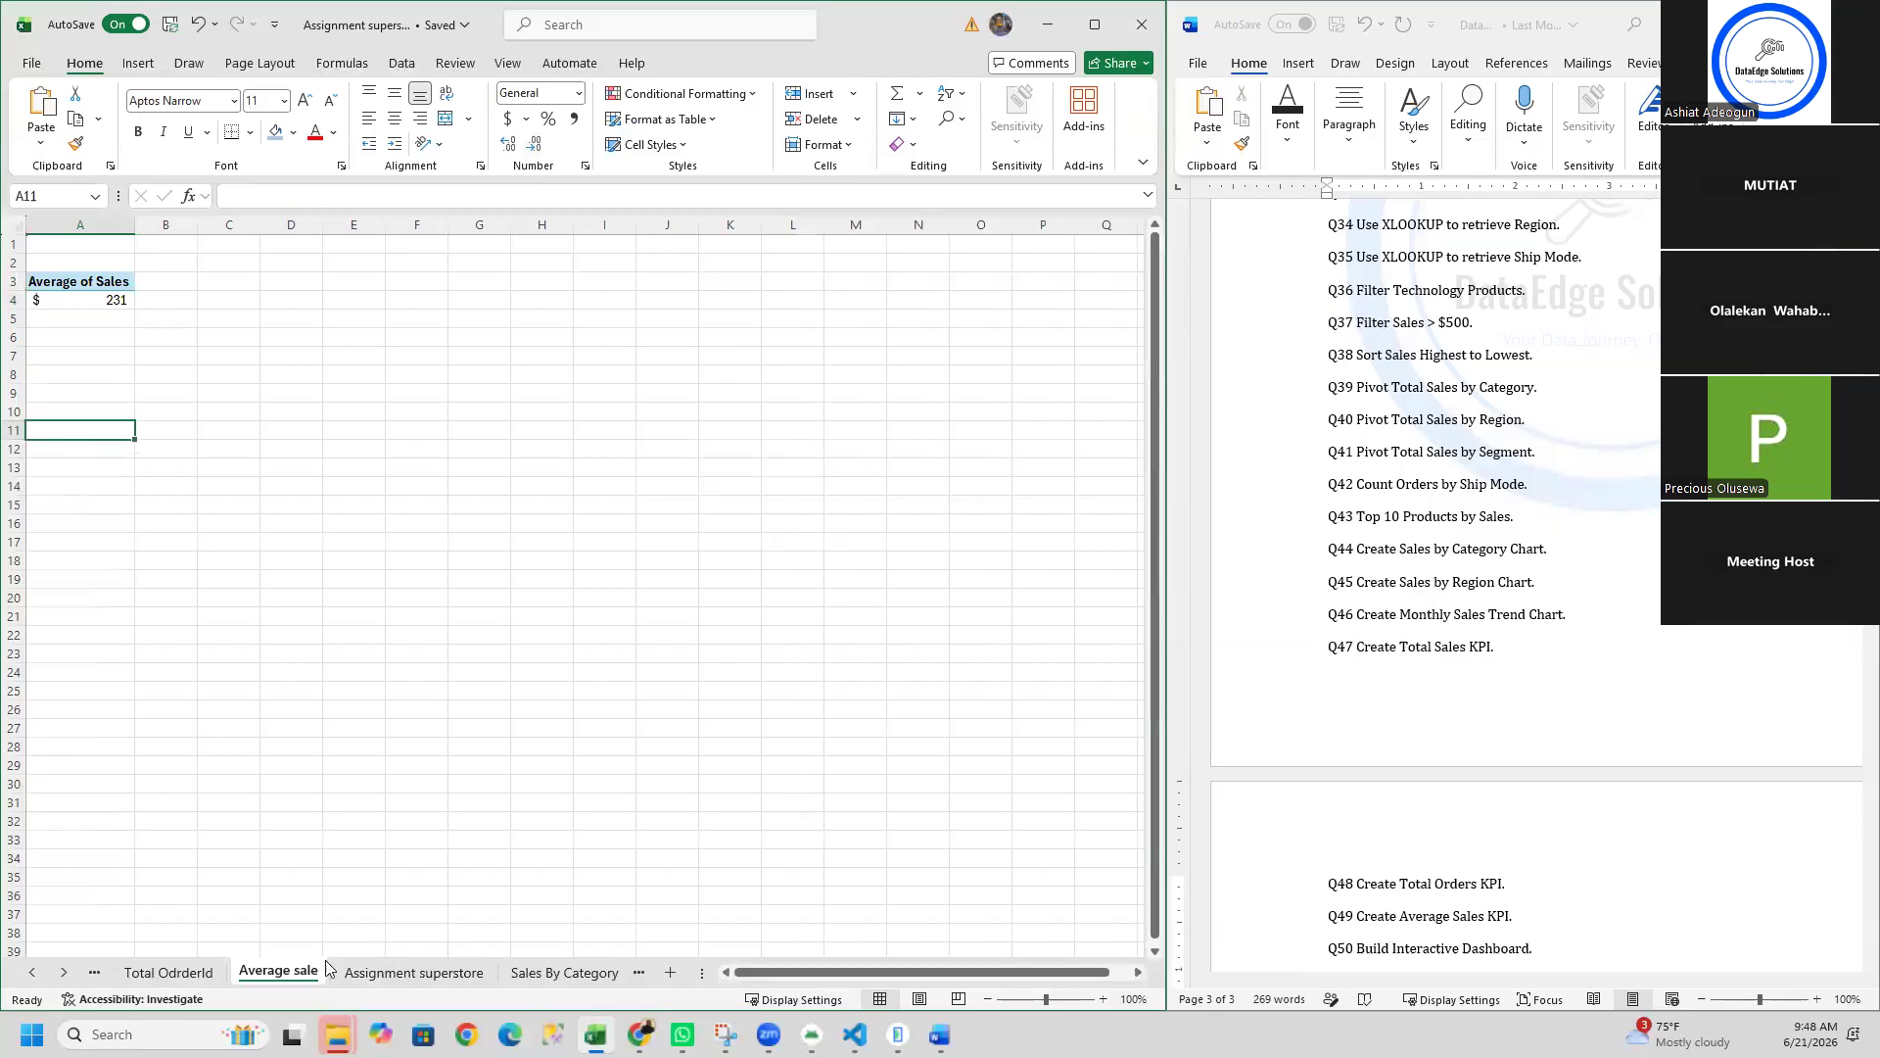
Step: Add a new worksheet after Sales By Category and name it Dashbord
click(637, 974)
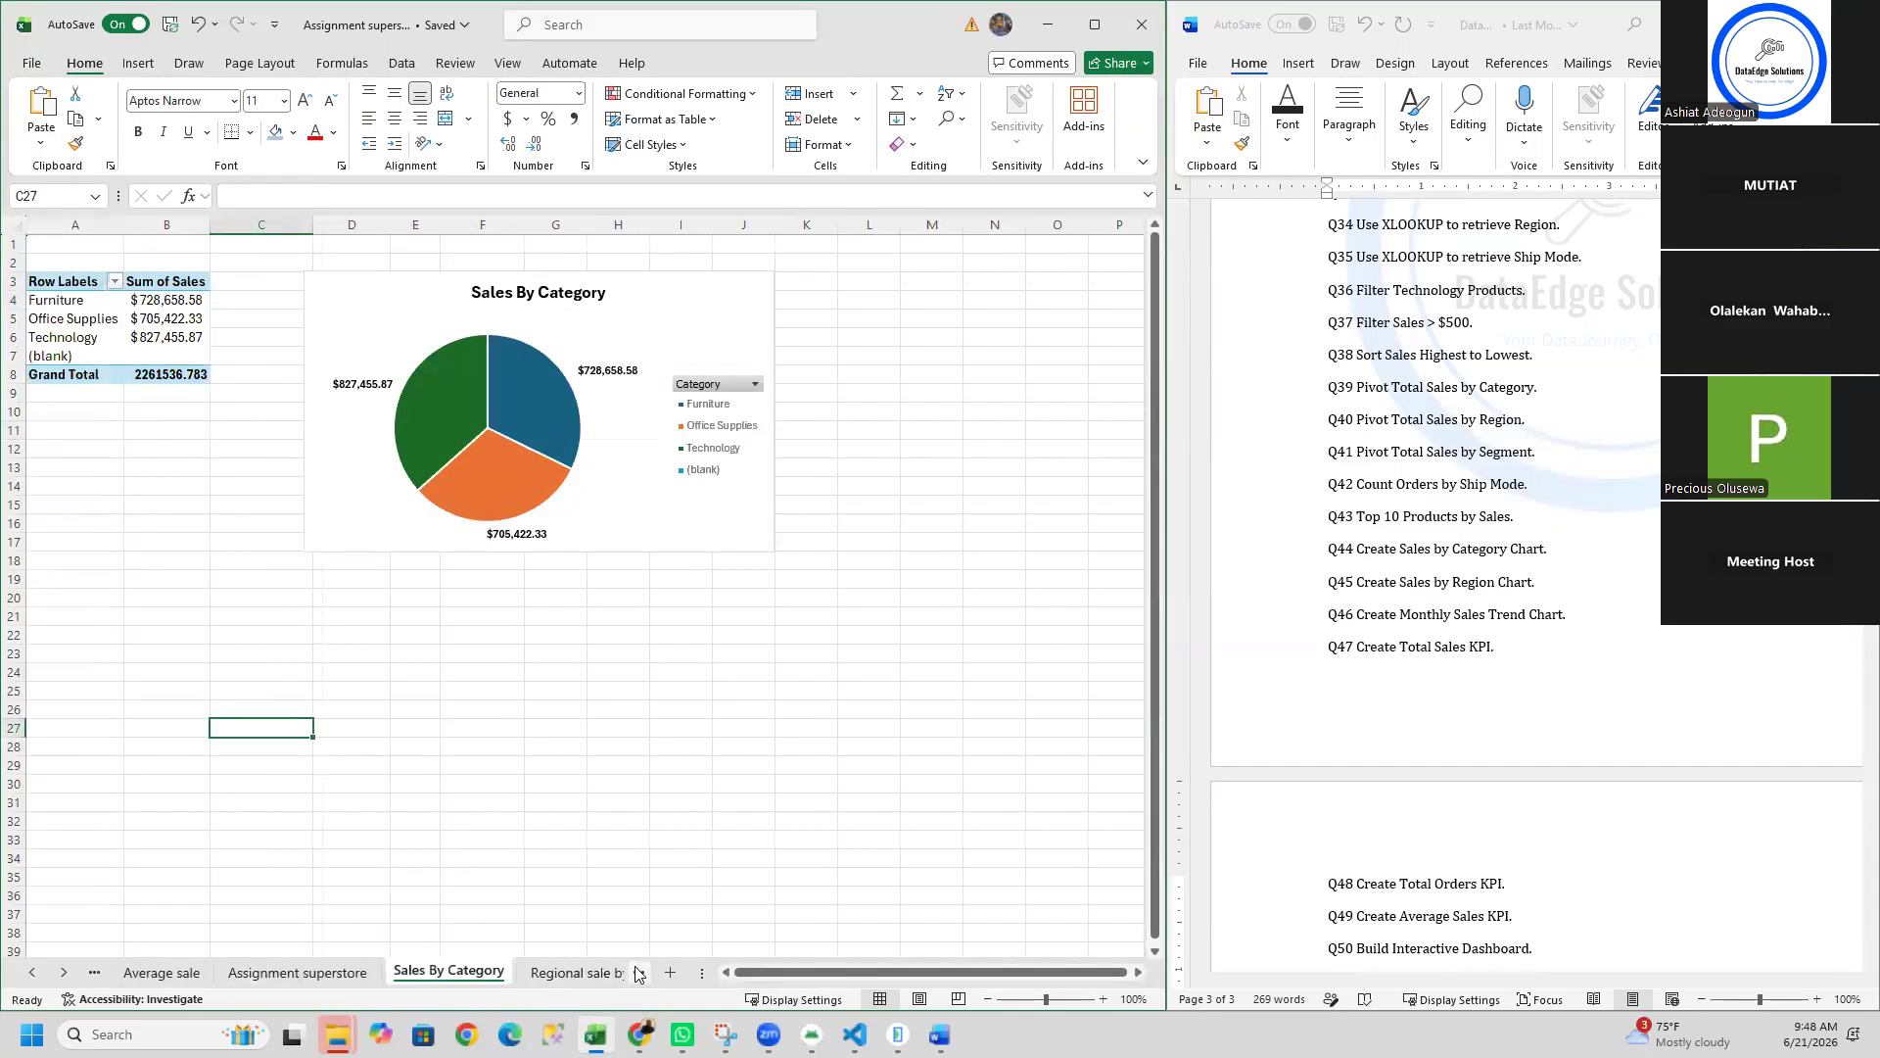
click(669, 972)
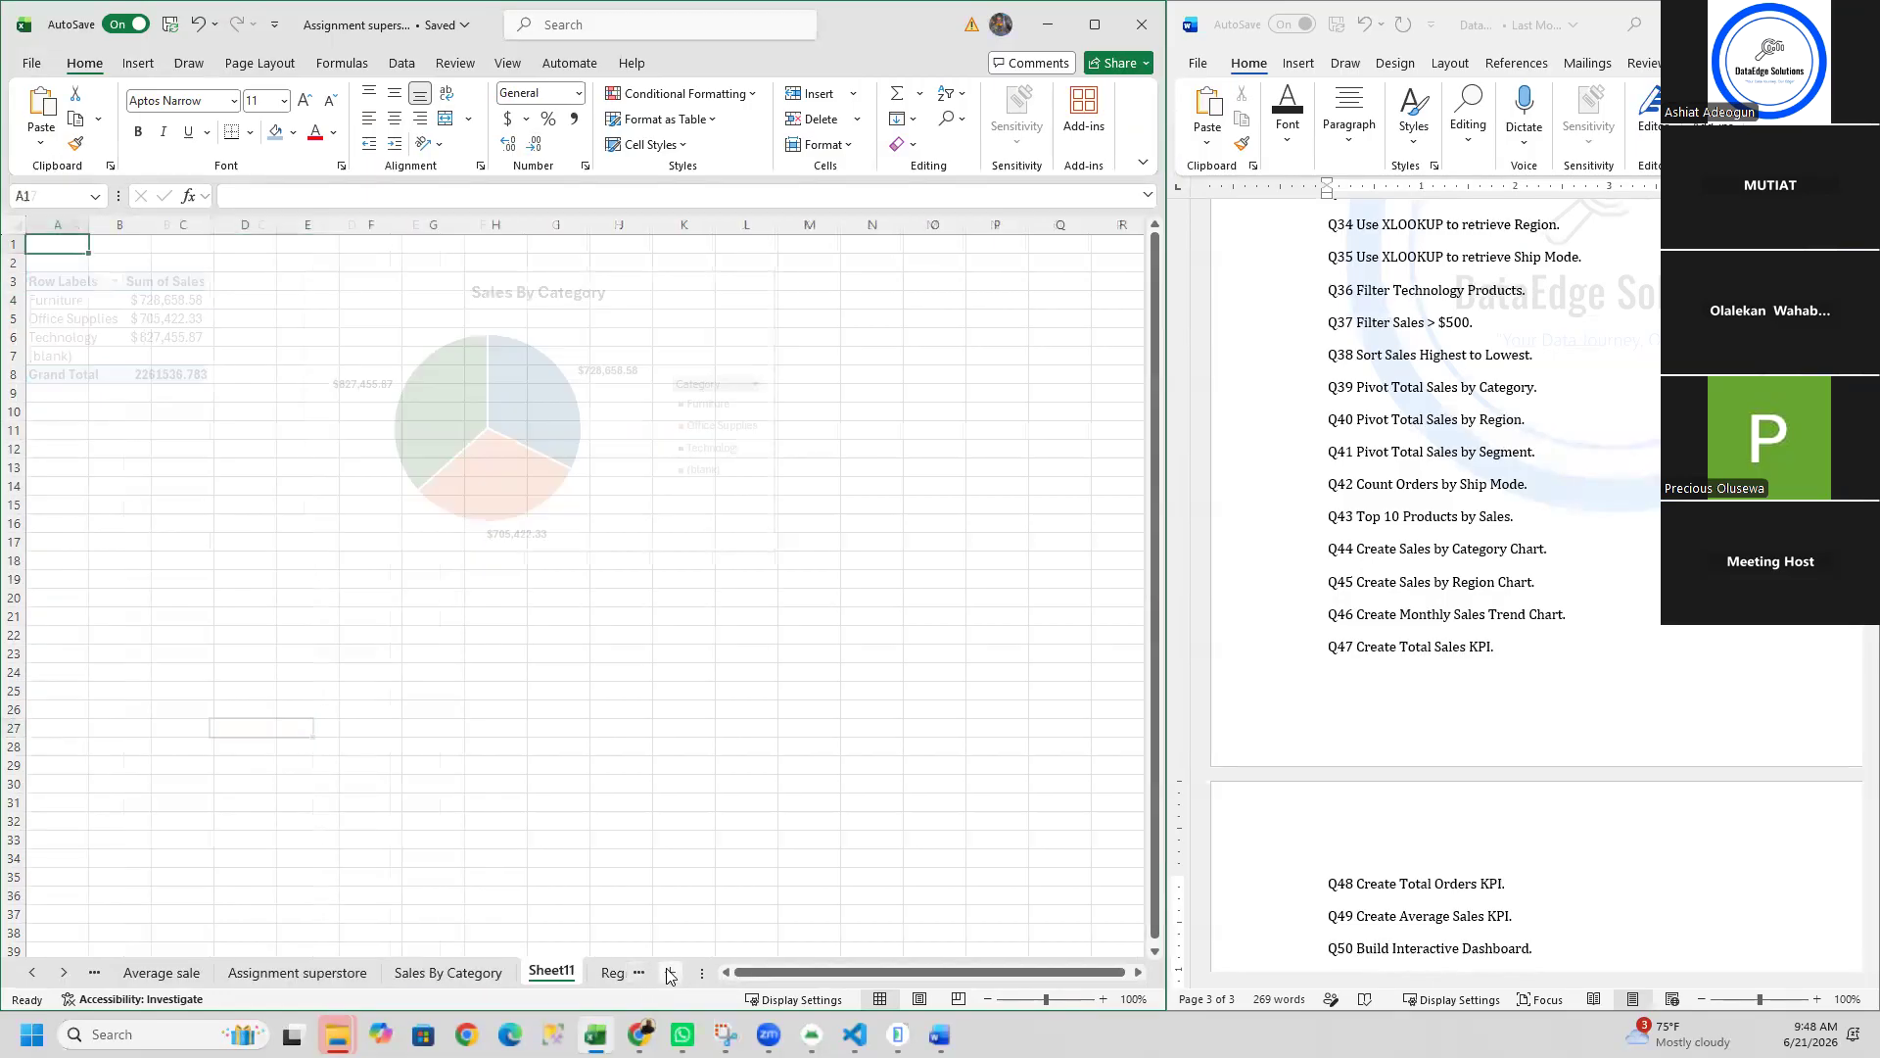
right_click(553, 975)
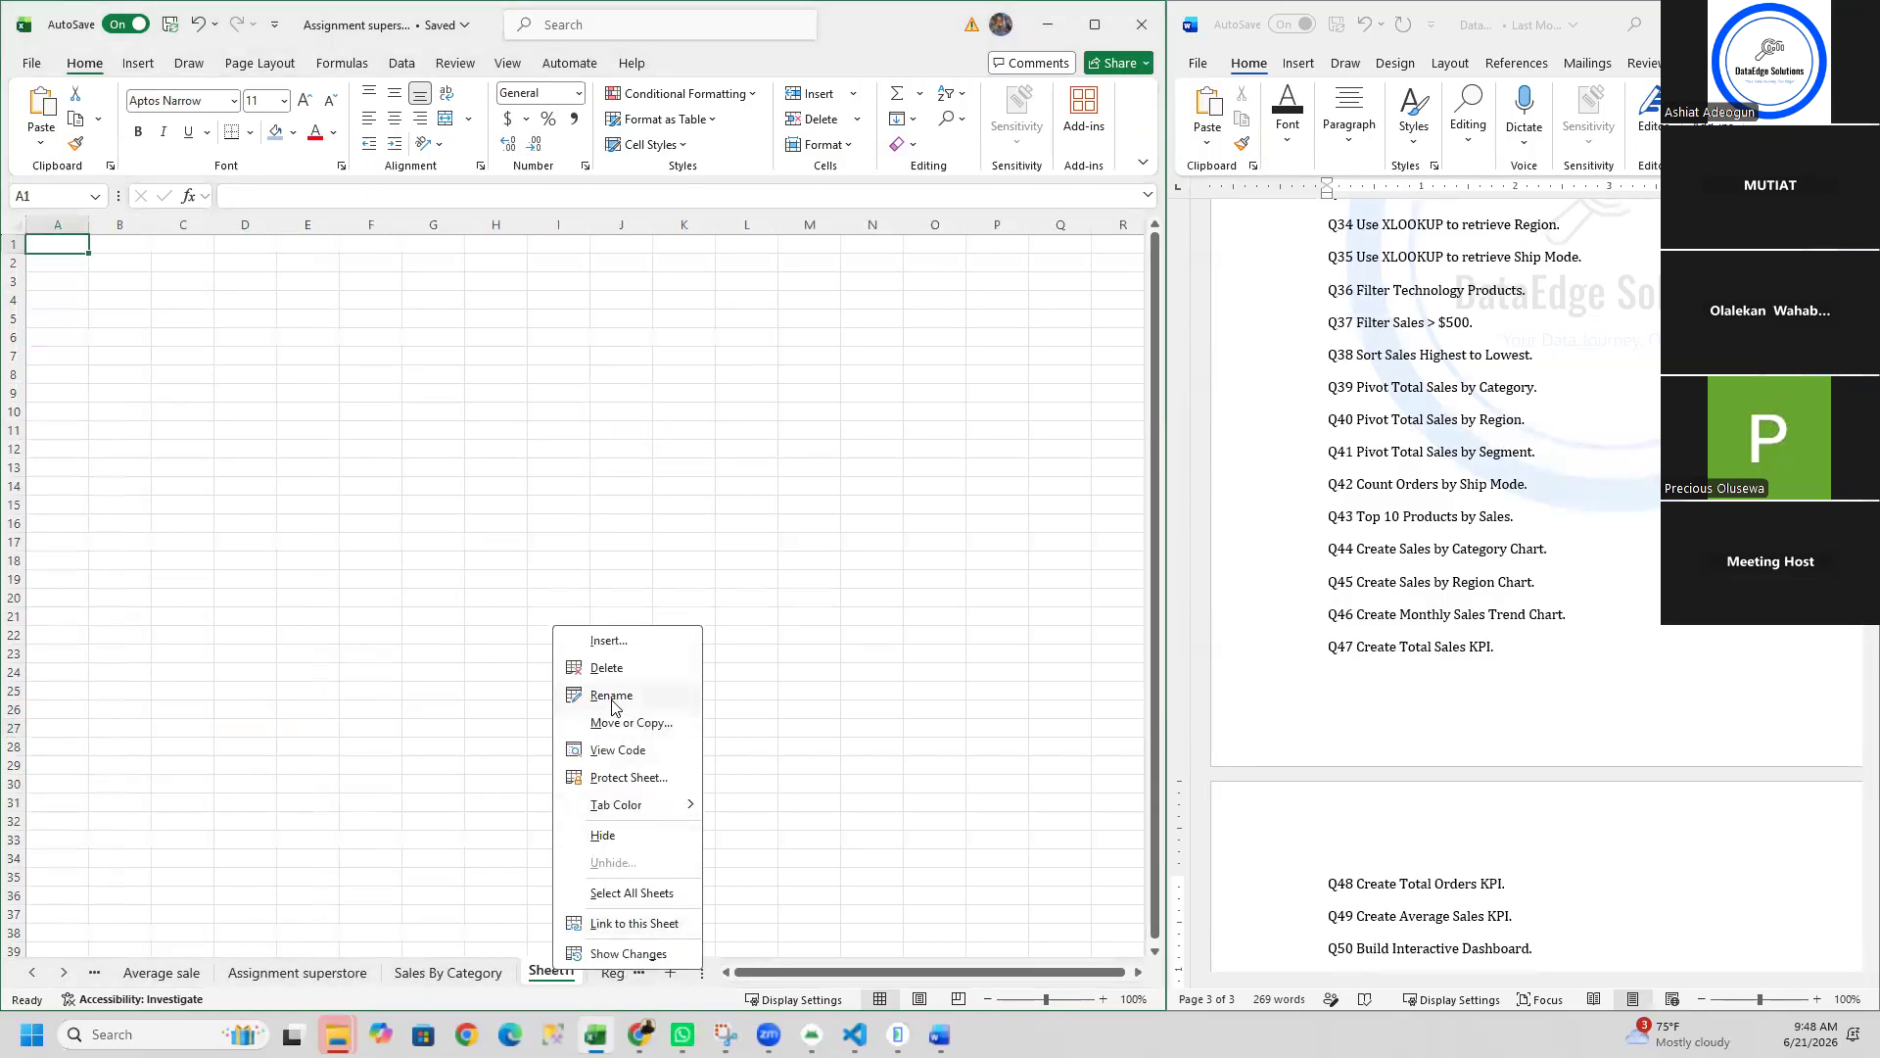
text(Dashbord)
key(Return)
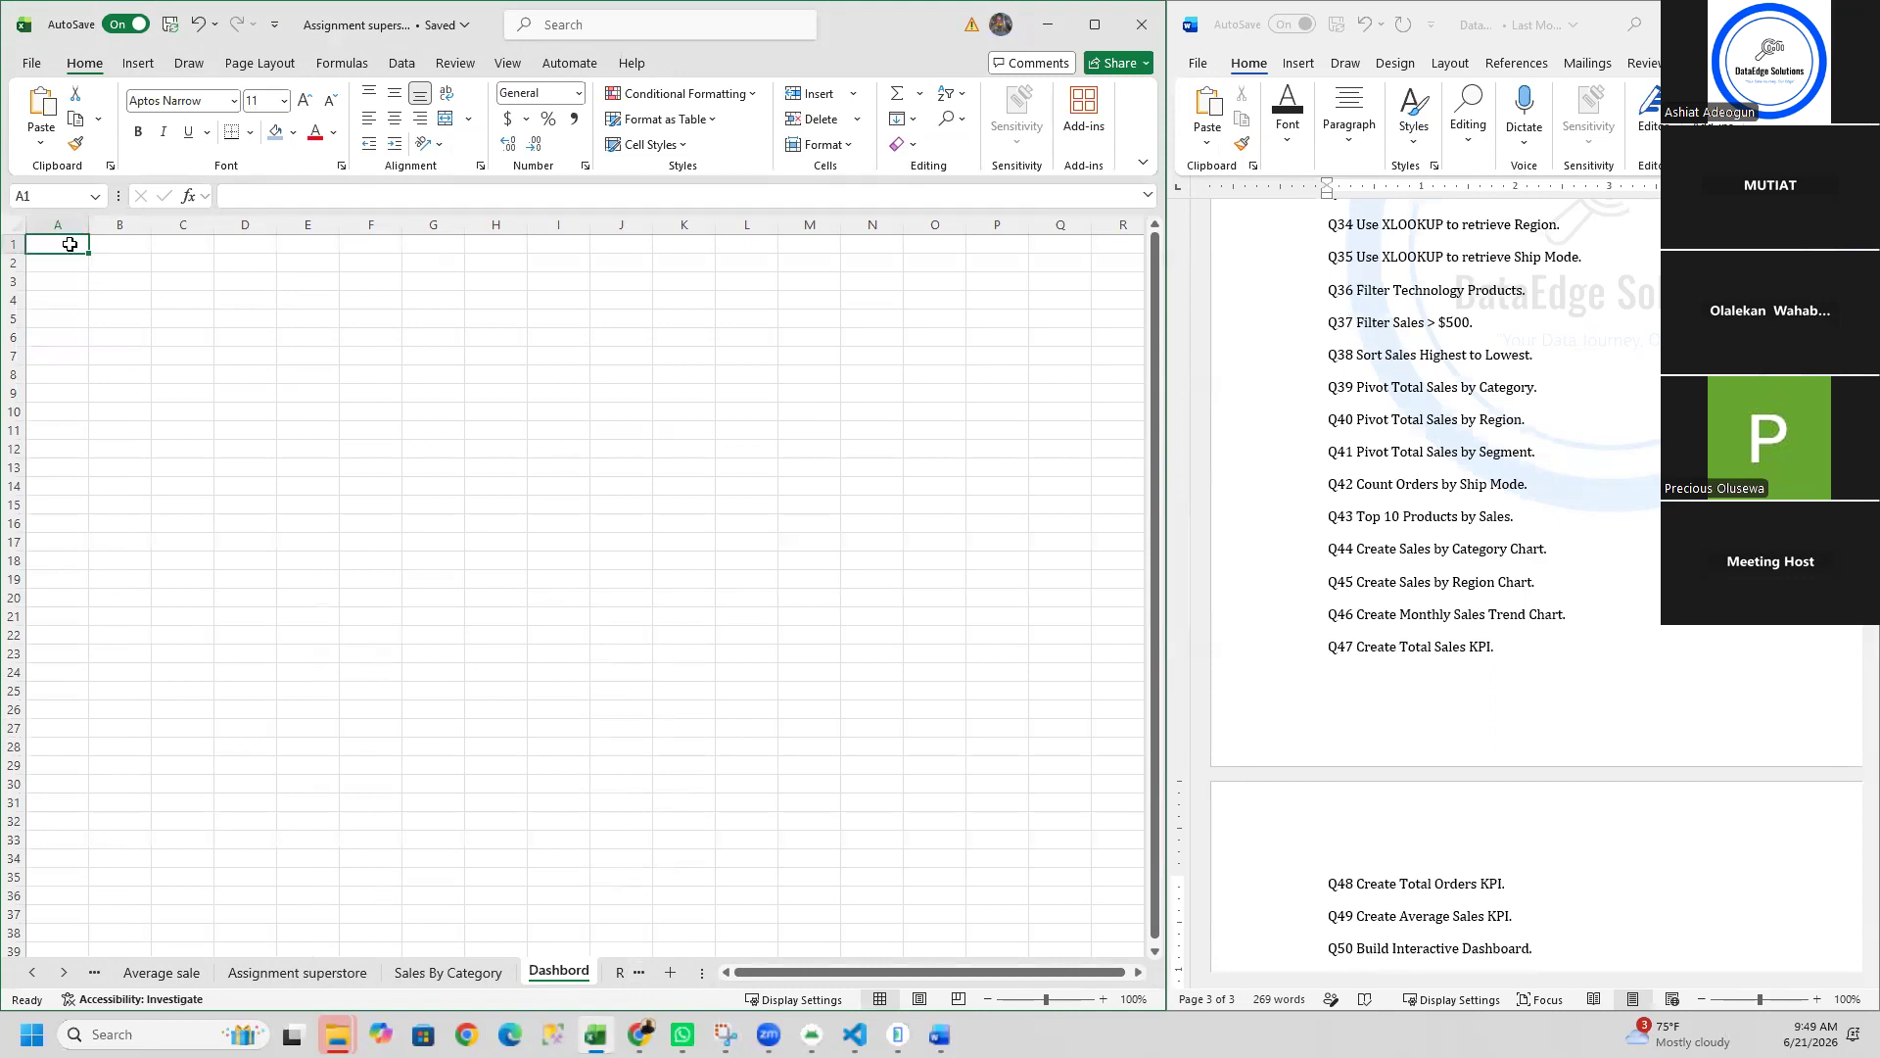
drag(69, 243, 708, 950)
click(927, 971)
drag(927, 975, 768, 975)
mouse_move(1153, 897)
mouse_down()
mouse_move(1116, 687)
mouse_move(1153, 901)
mouse_up()
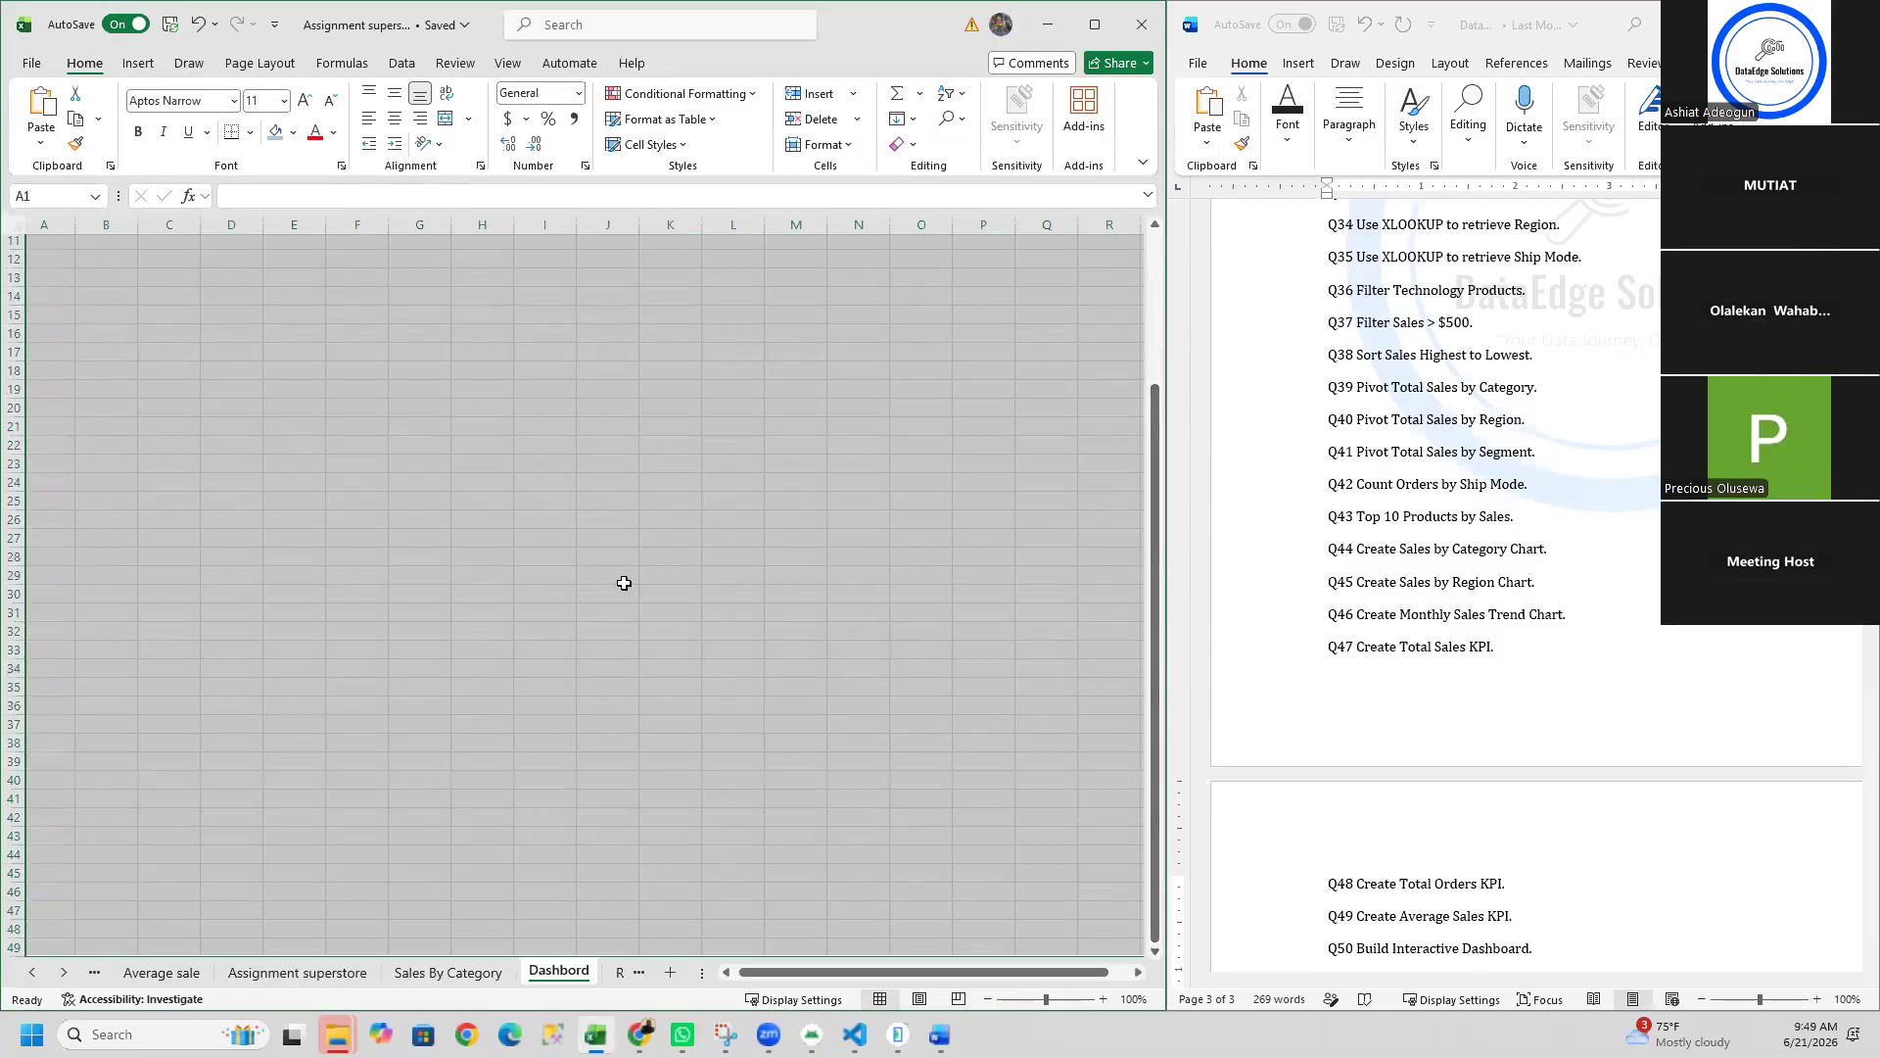
drag(1156, 533, 1146, 354)
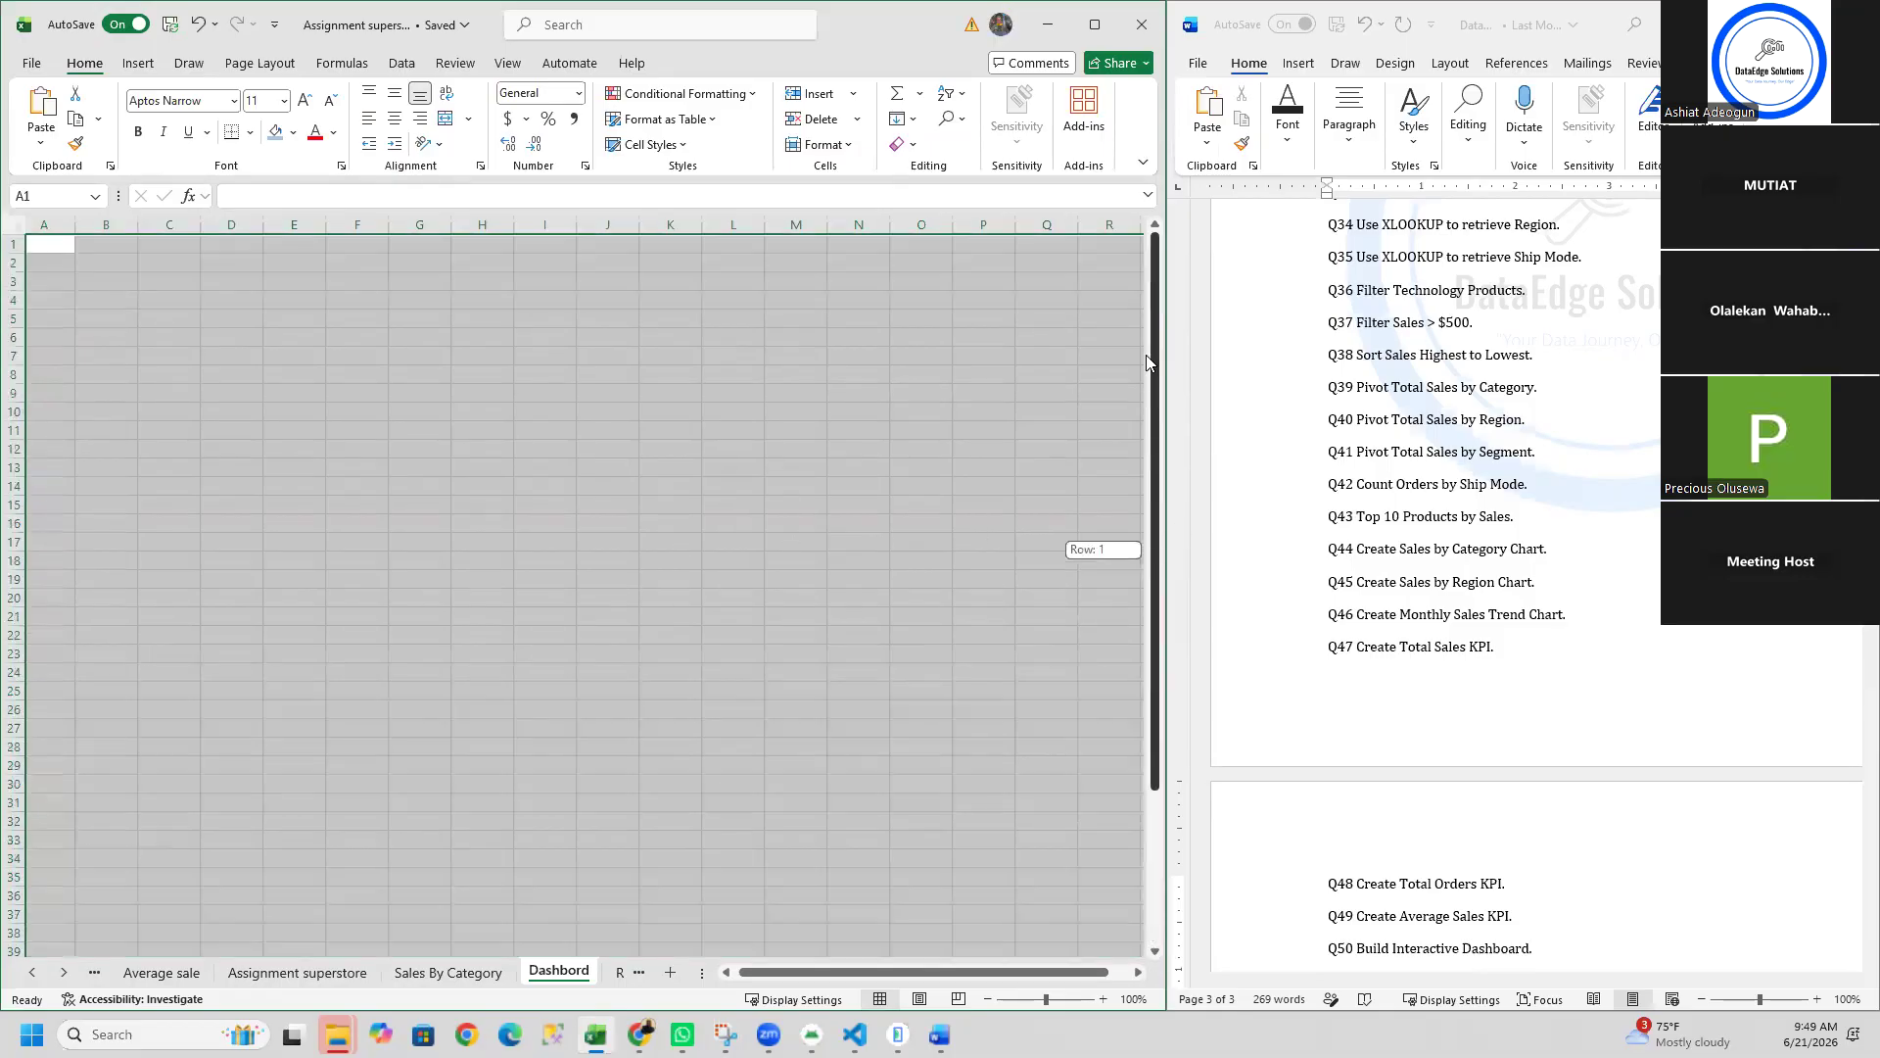
click(387, 340)
drag(32, 248, 1131, 947)
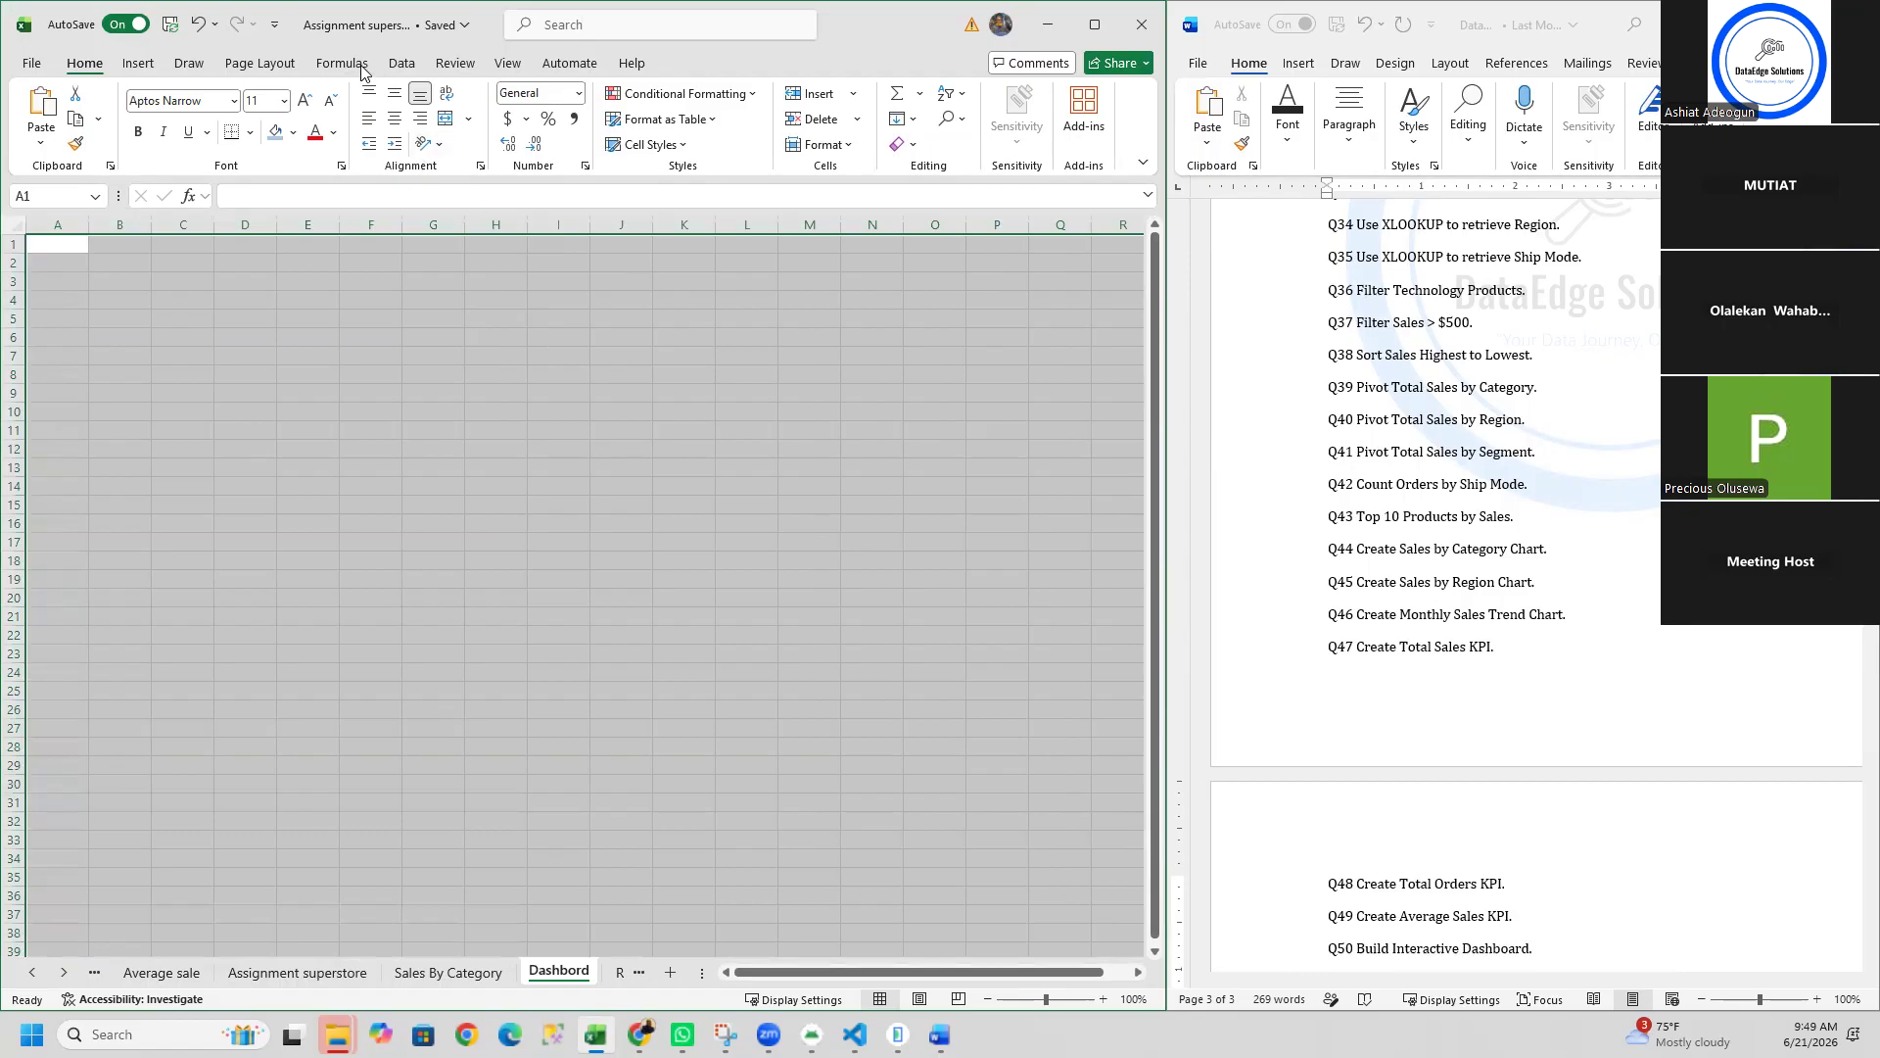
click(450, 63)
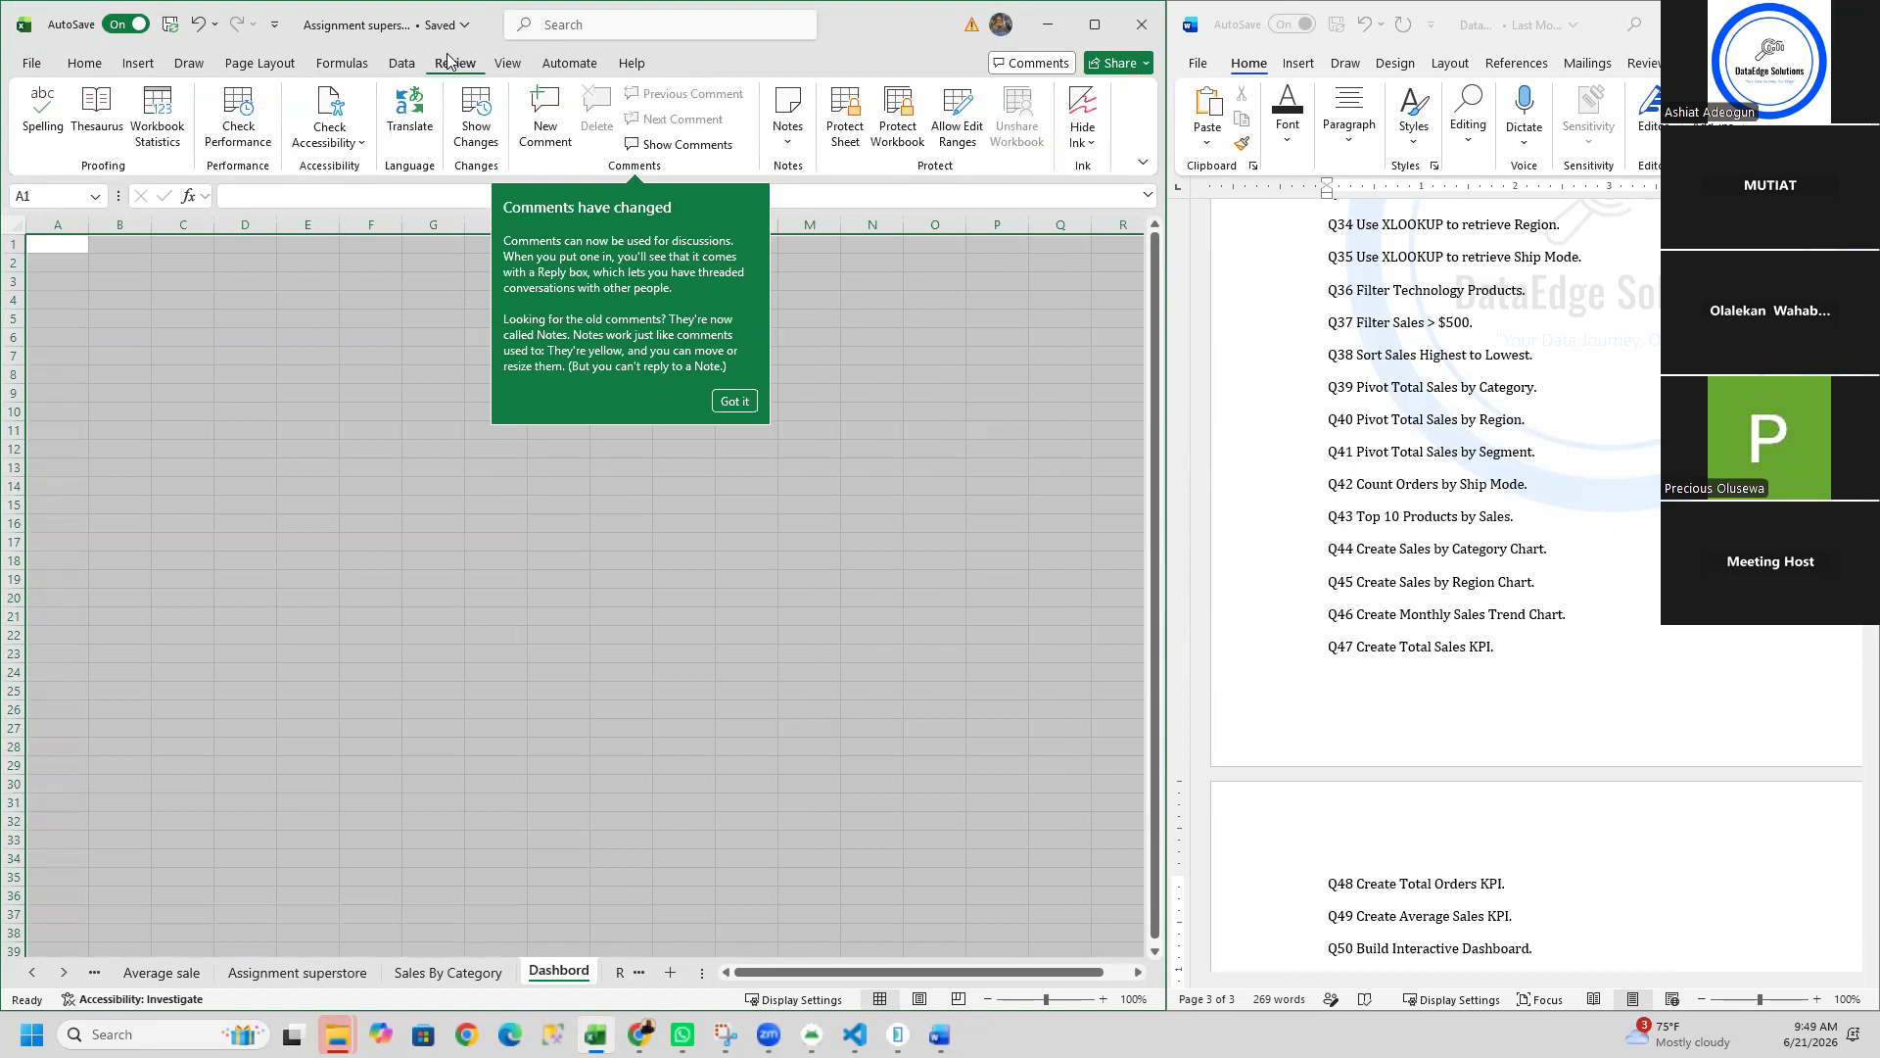
click(86, 63)
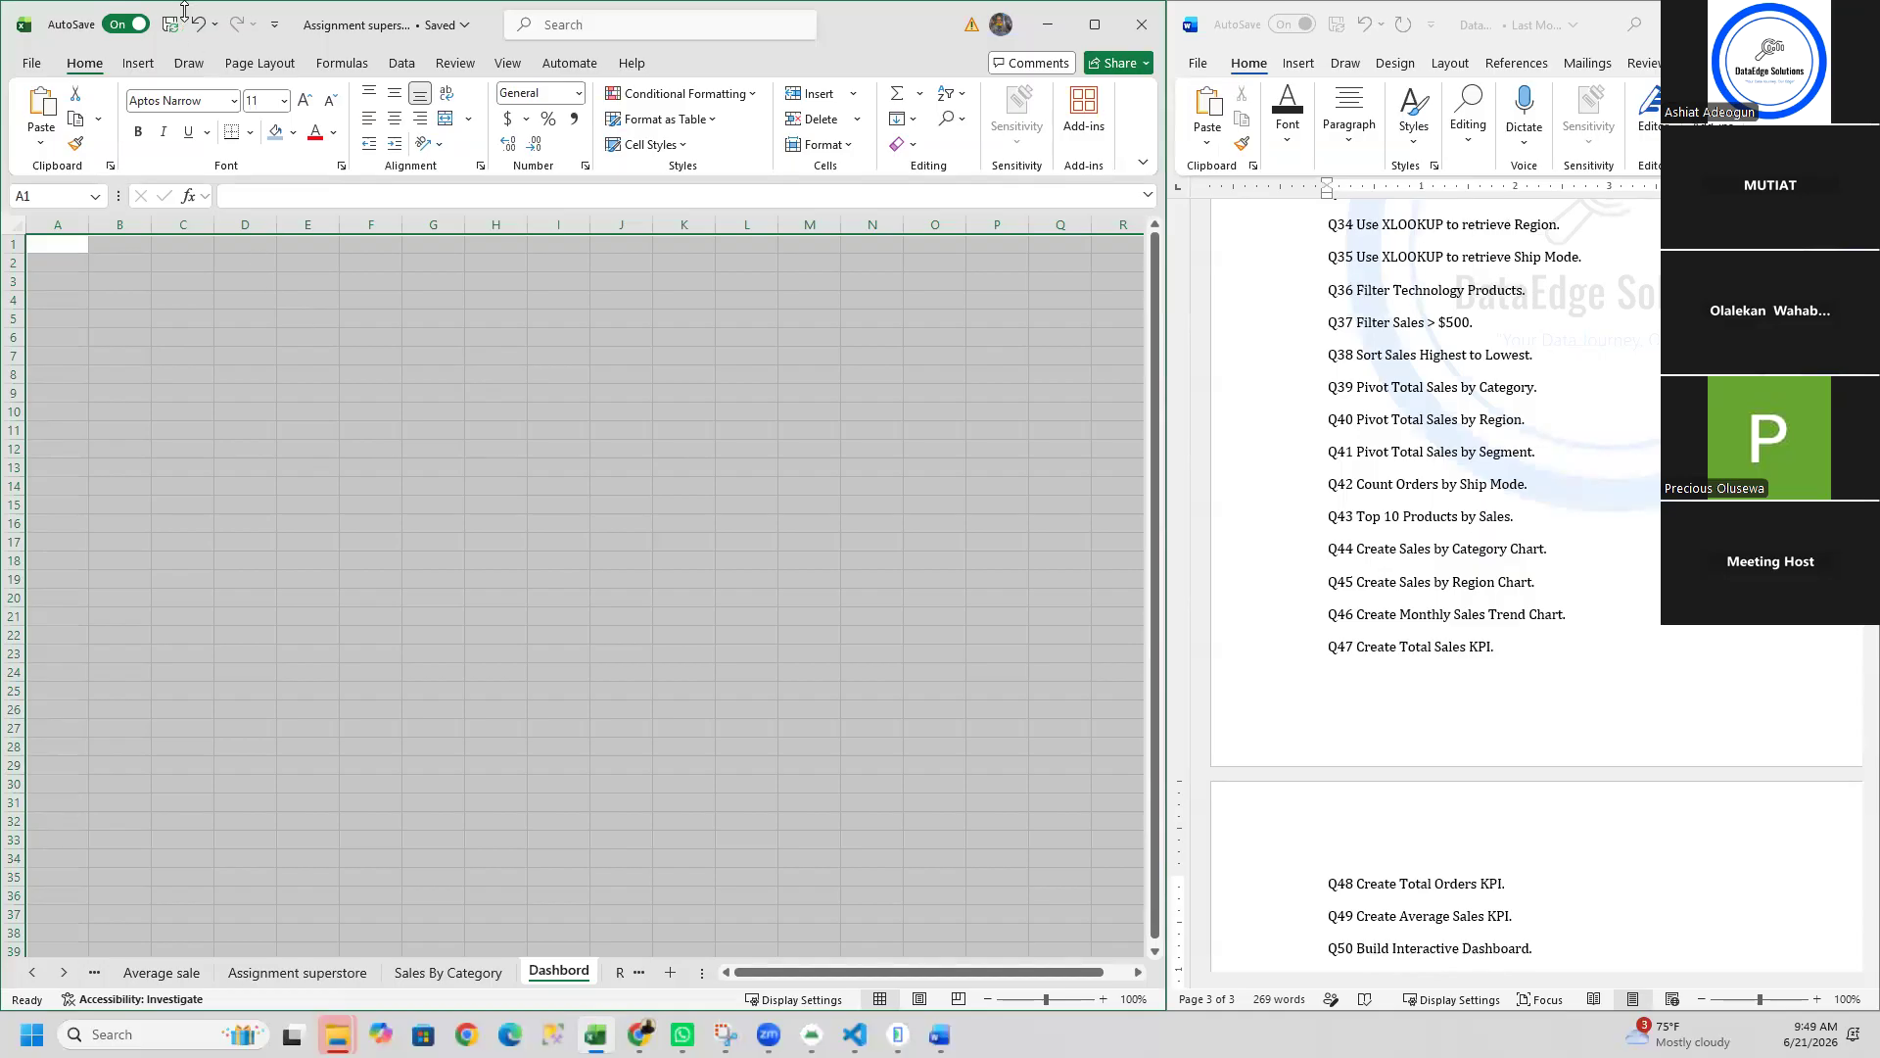
Step: Insert a text box spanning about C2 to M4 on the Dashbord sheet and enter SUPER STORE DASHBOAD
click(139, 63)
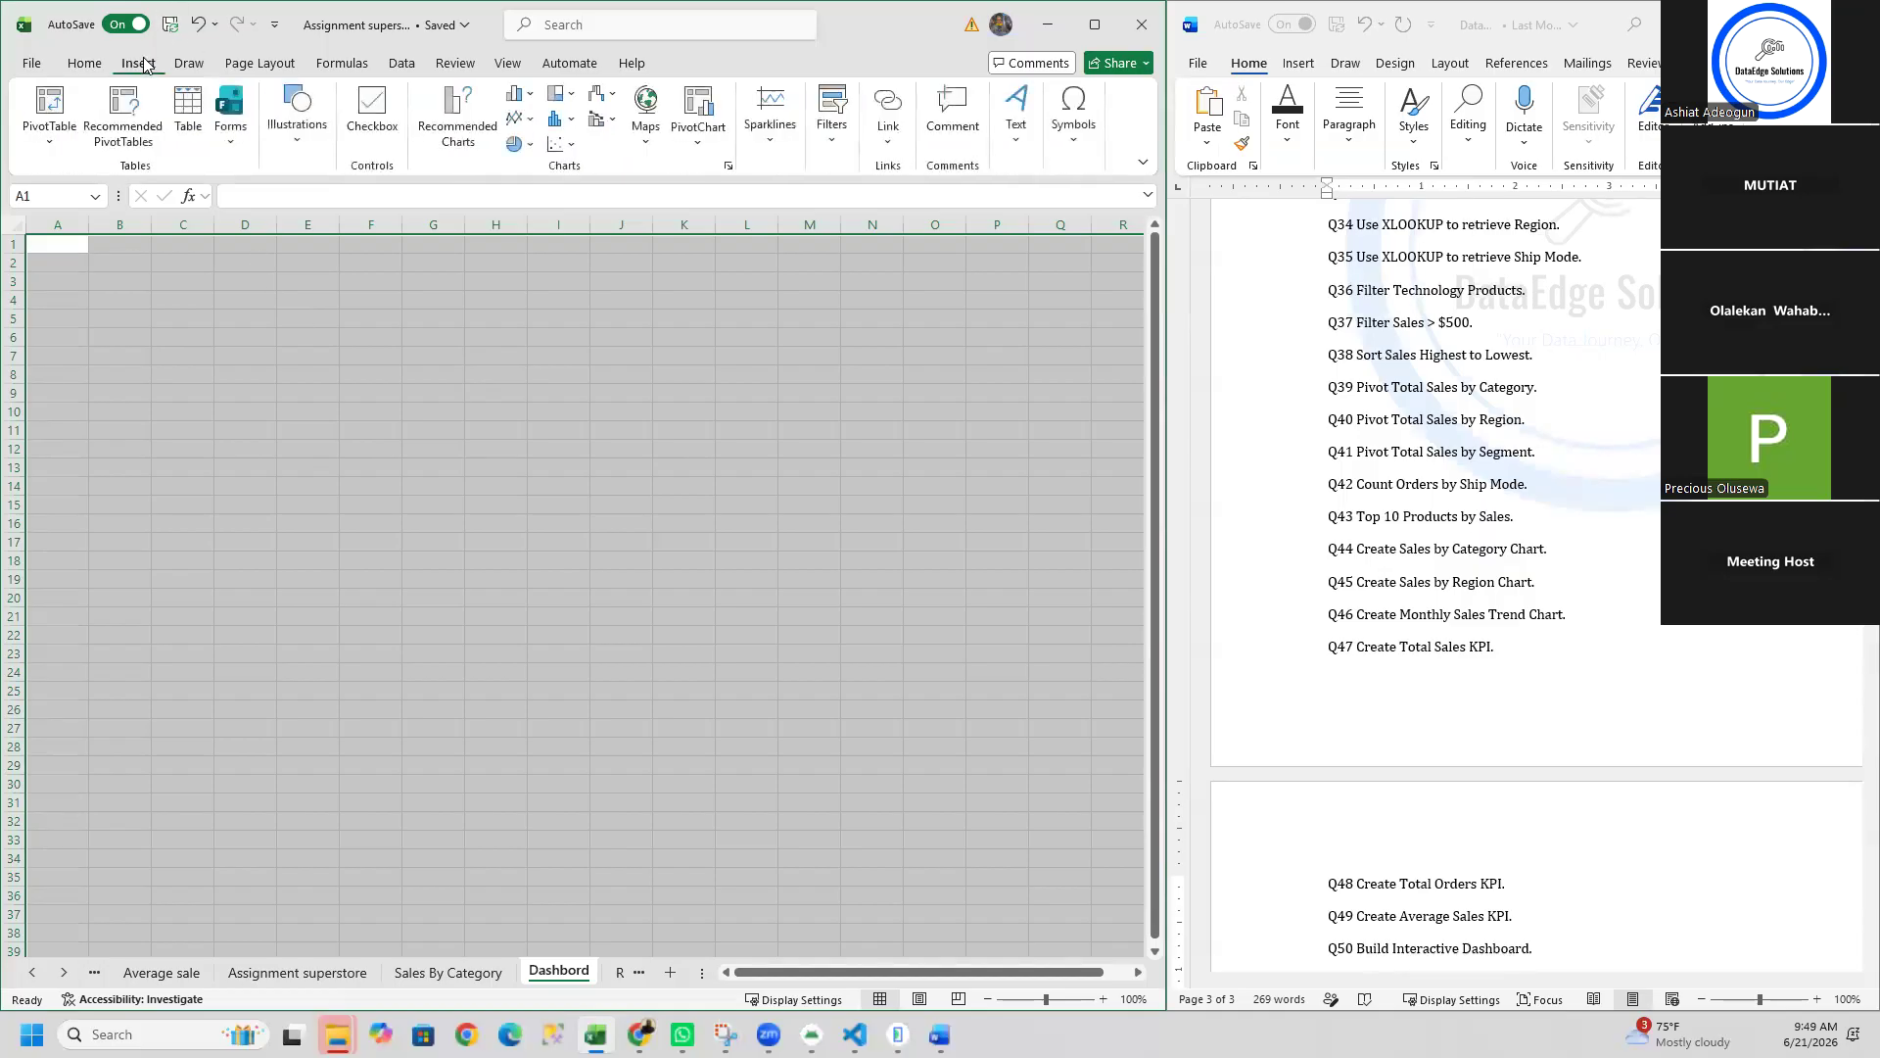
click(228, 354)
click(198, 273)
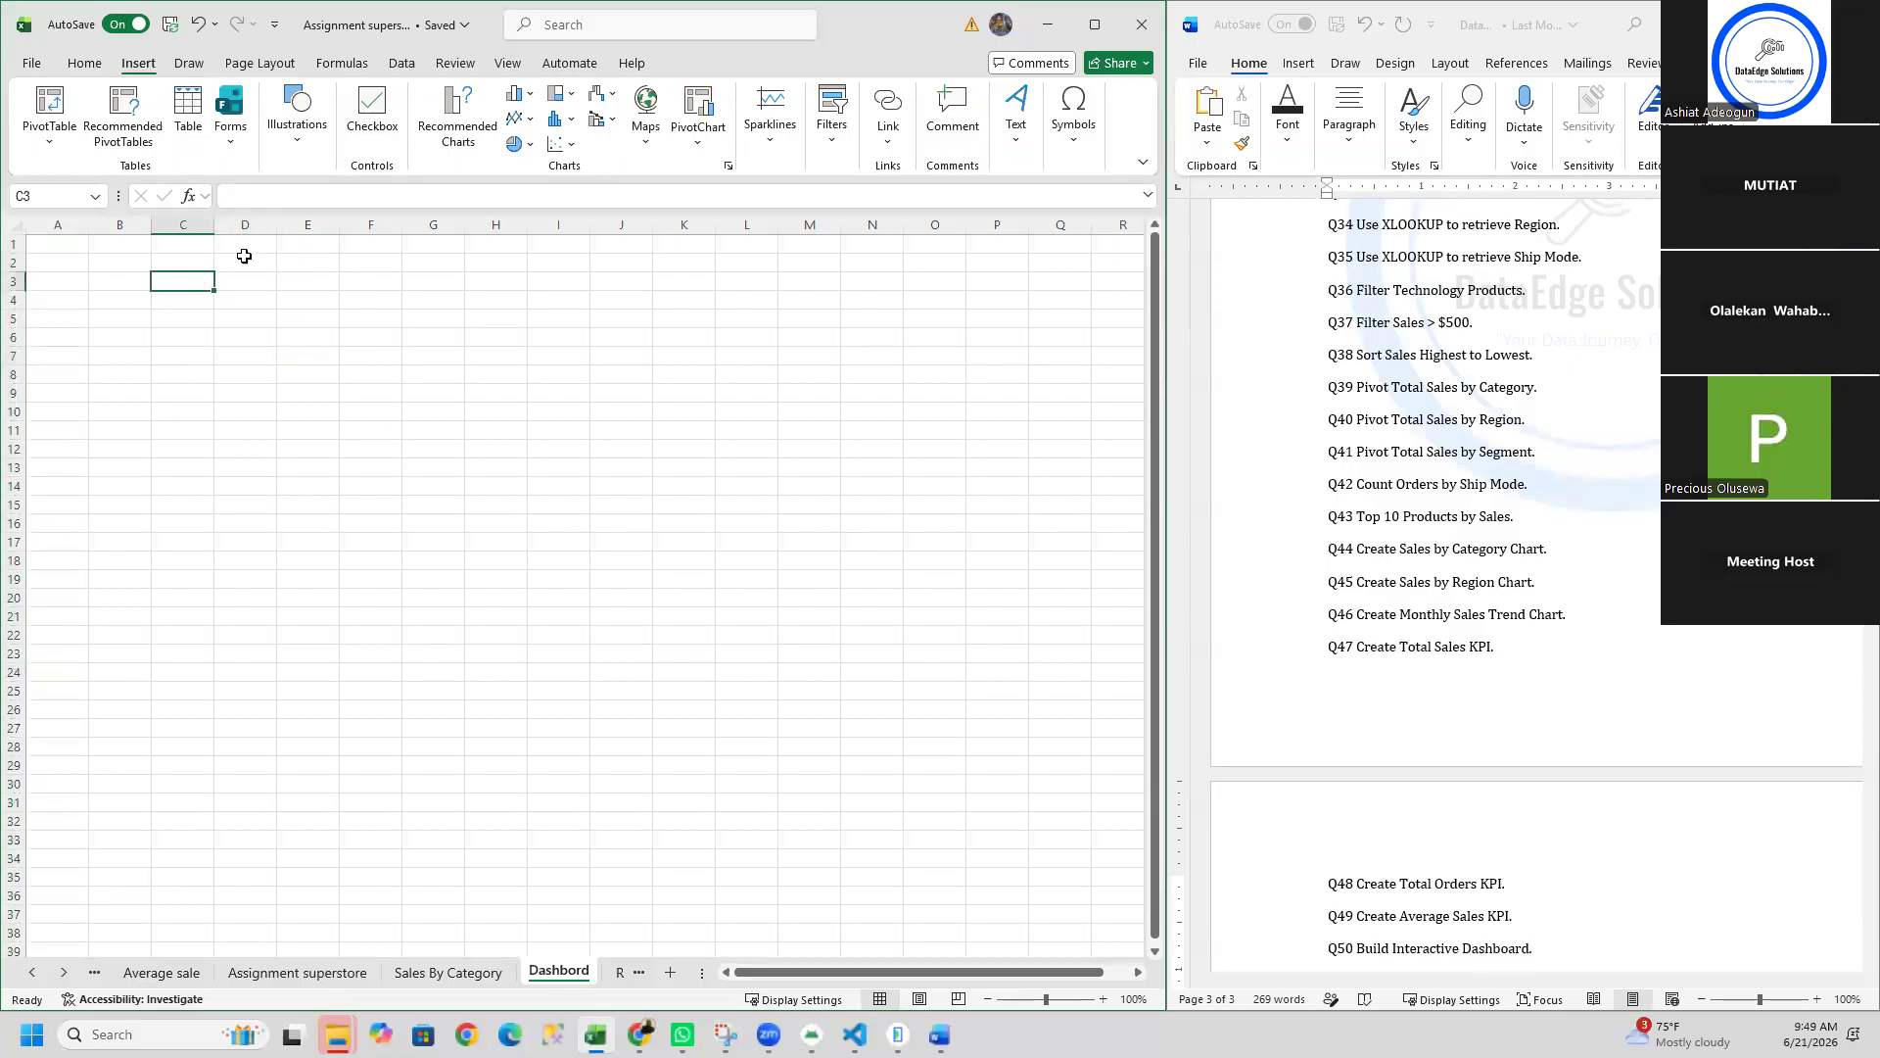
click(1016, 124)
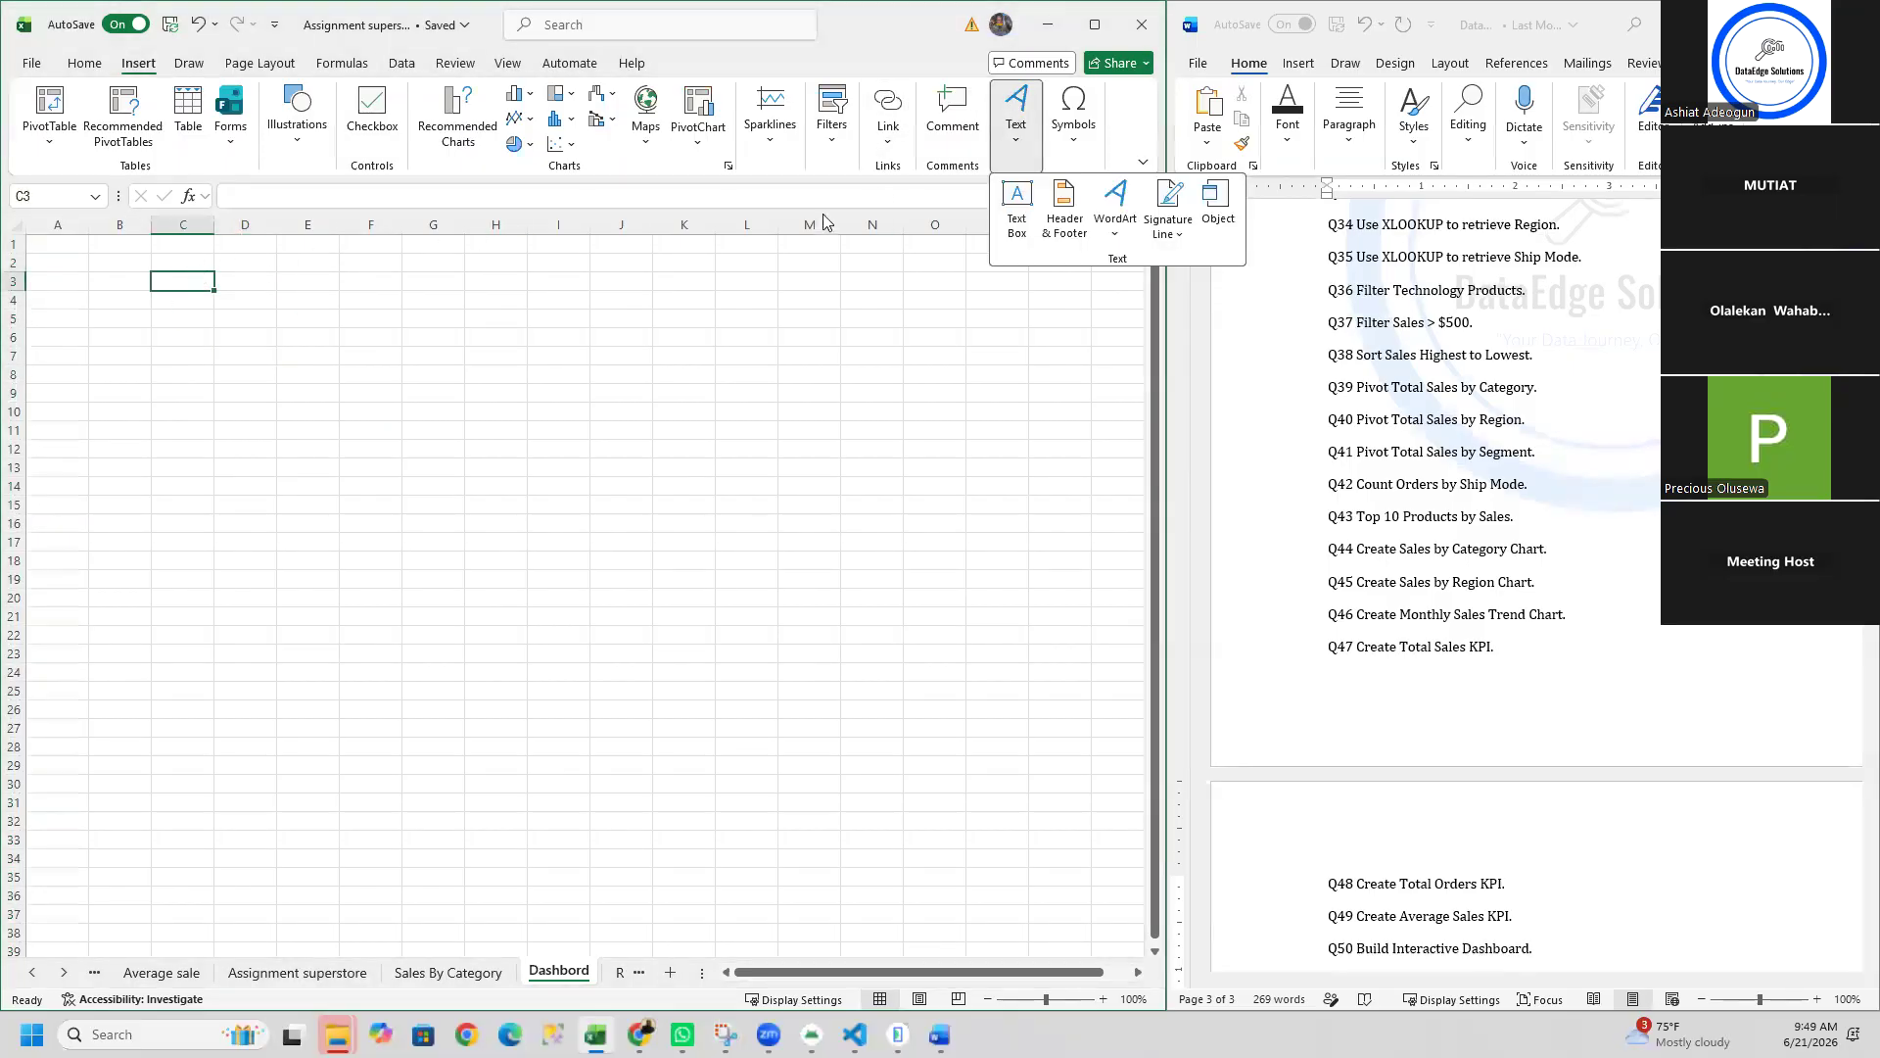
click(1015, 202)
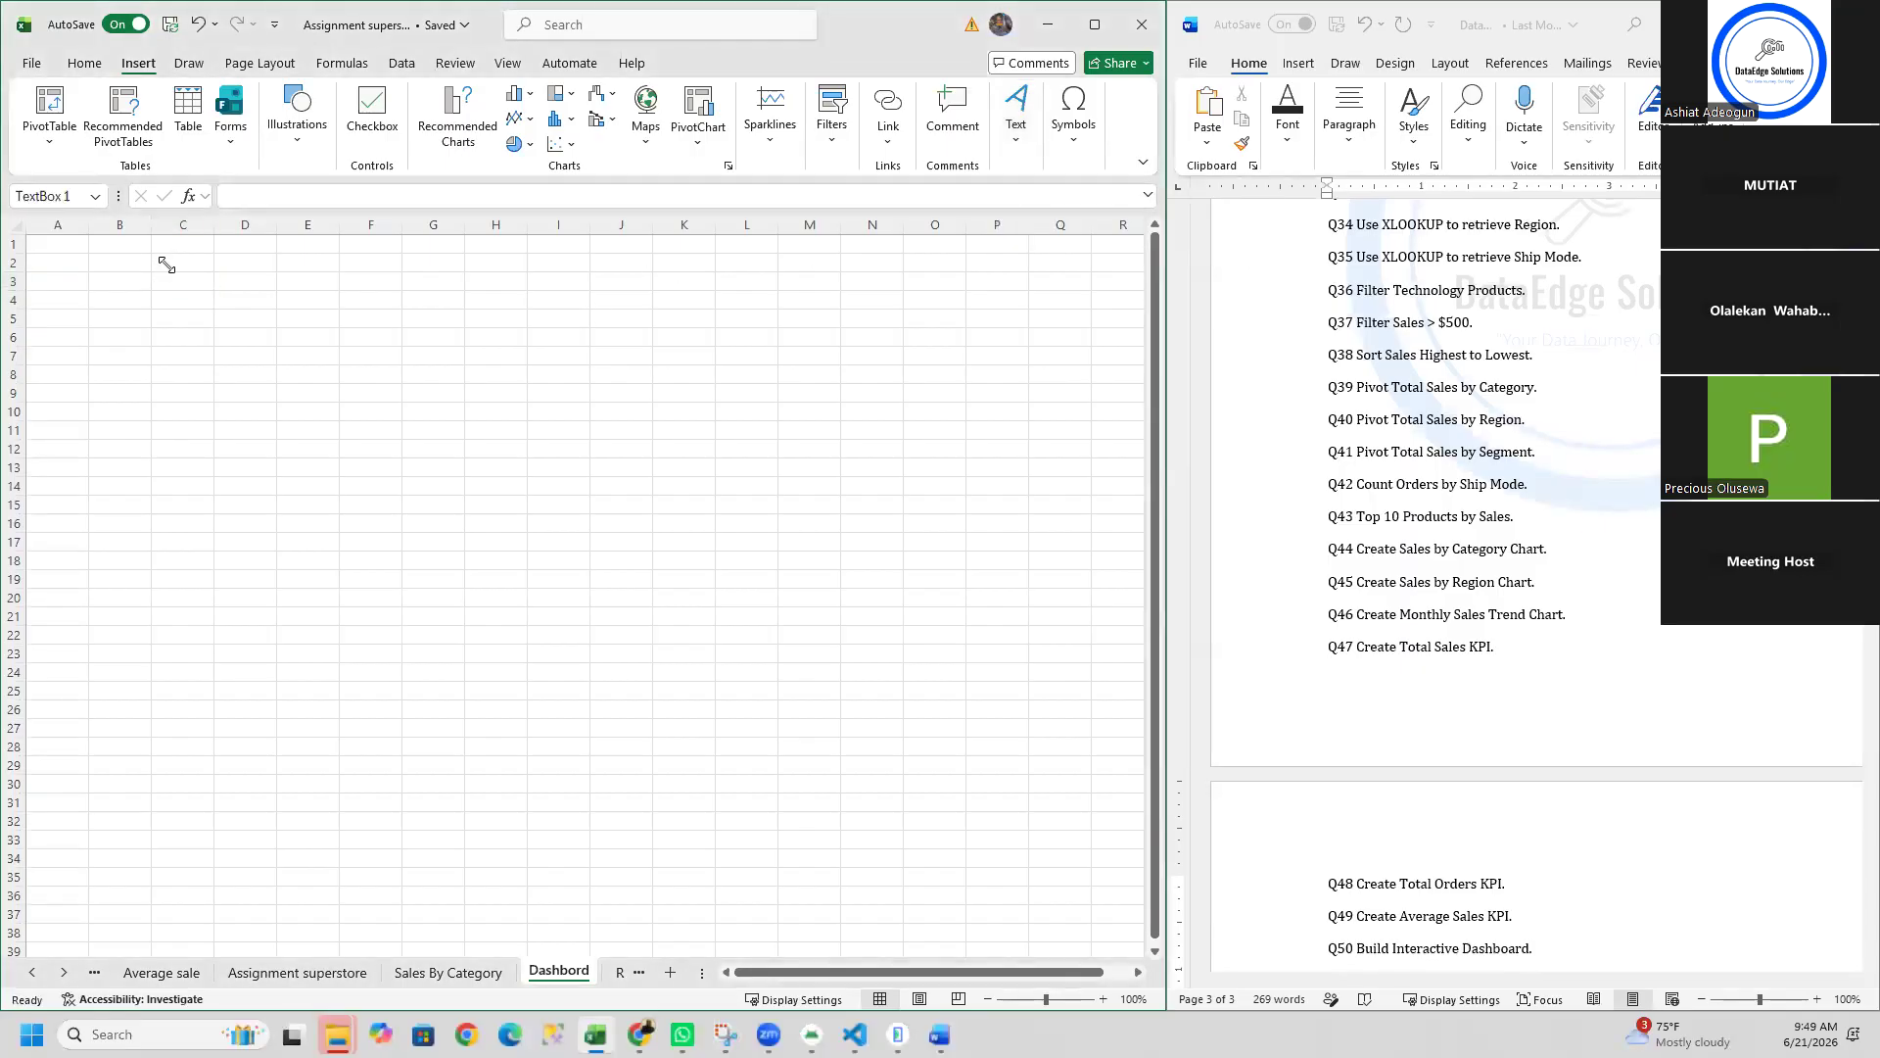
click(168, 264)
drag(189, 280, 807, 294)
click(270, 283)
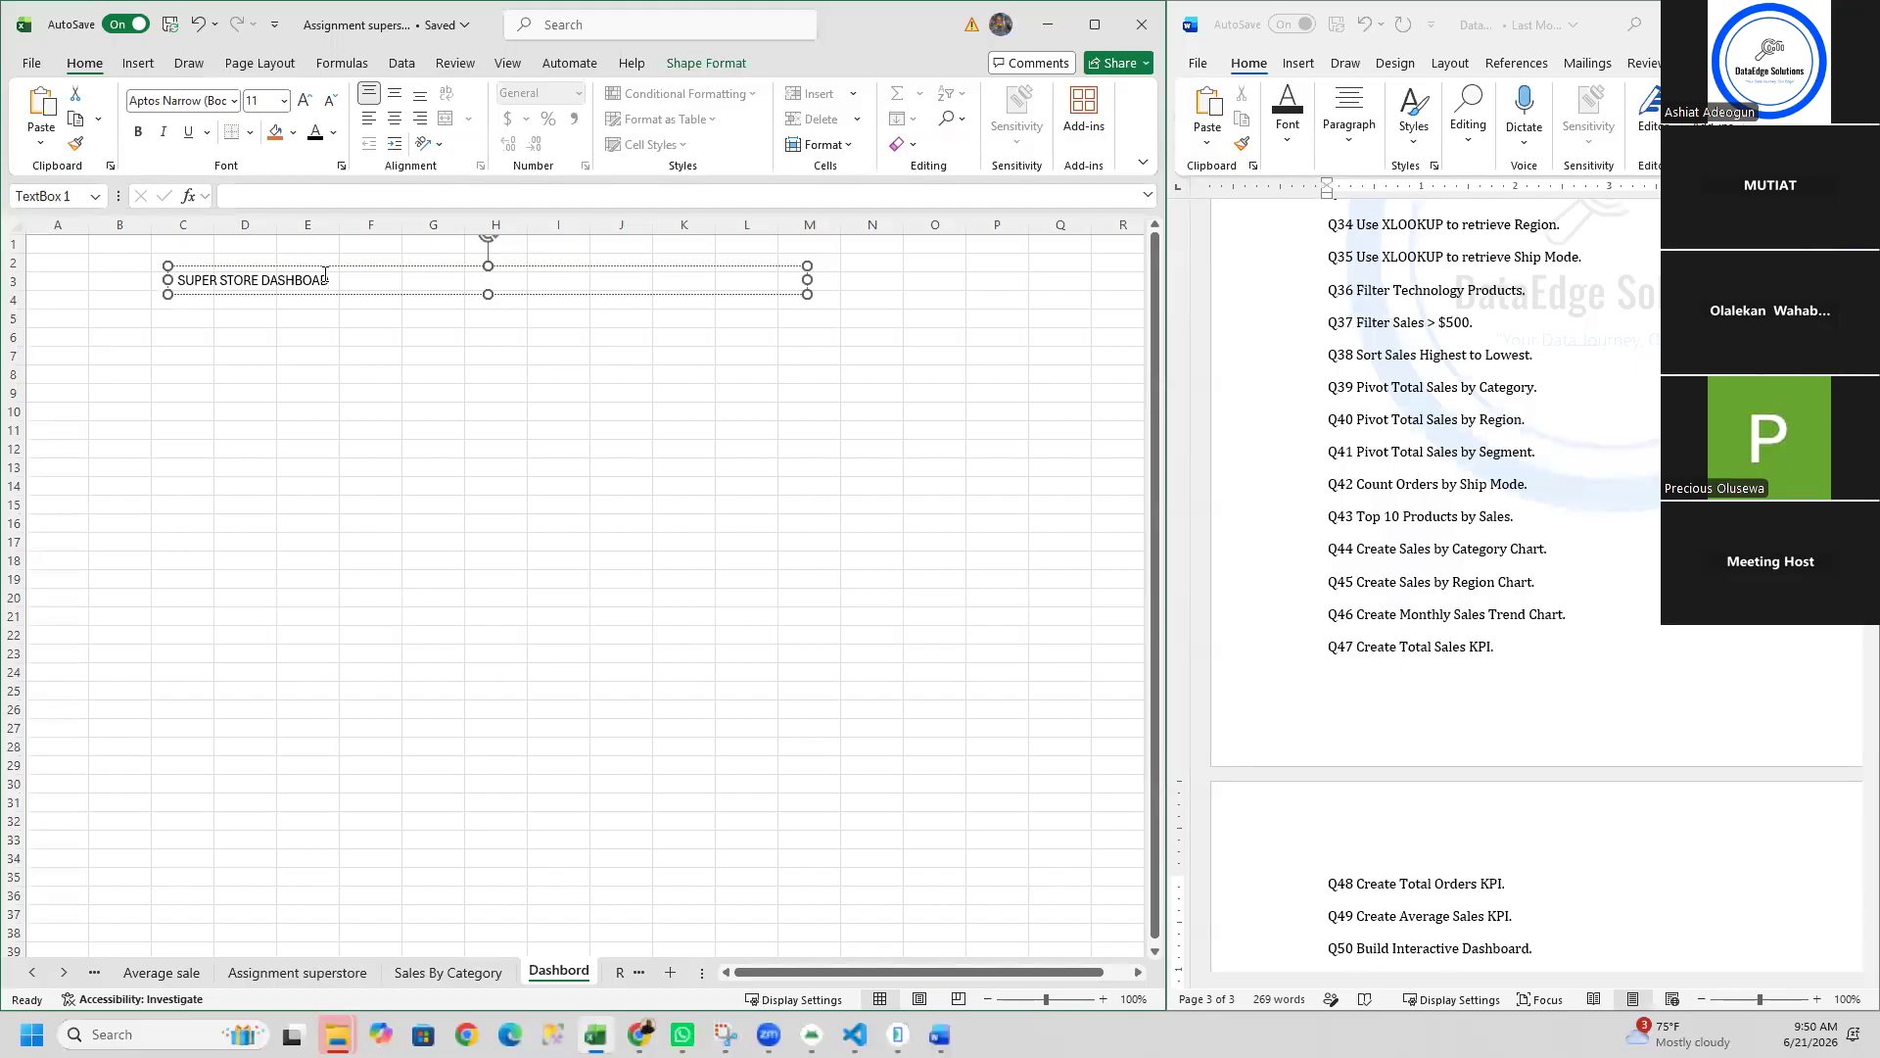
Step: Set the dashboard title's font size to 44 and widen its text box to span about columns C to N
drag(343, 277, 176, 280)
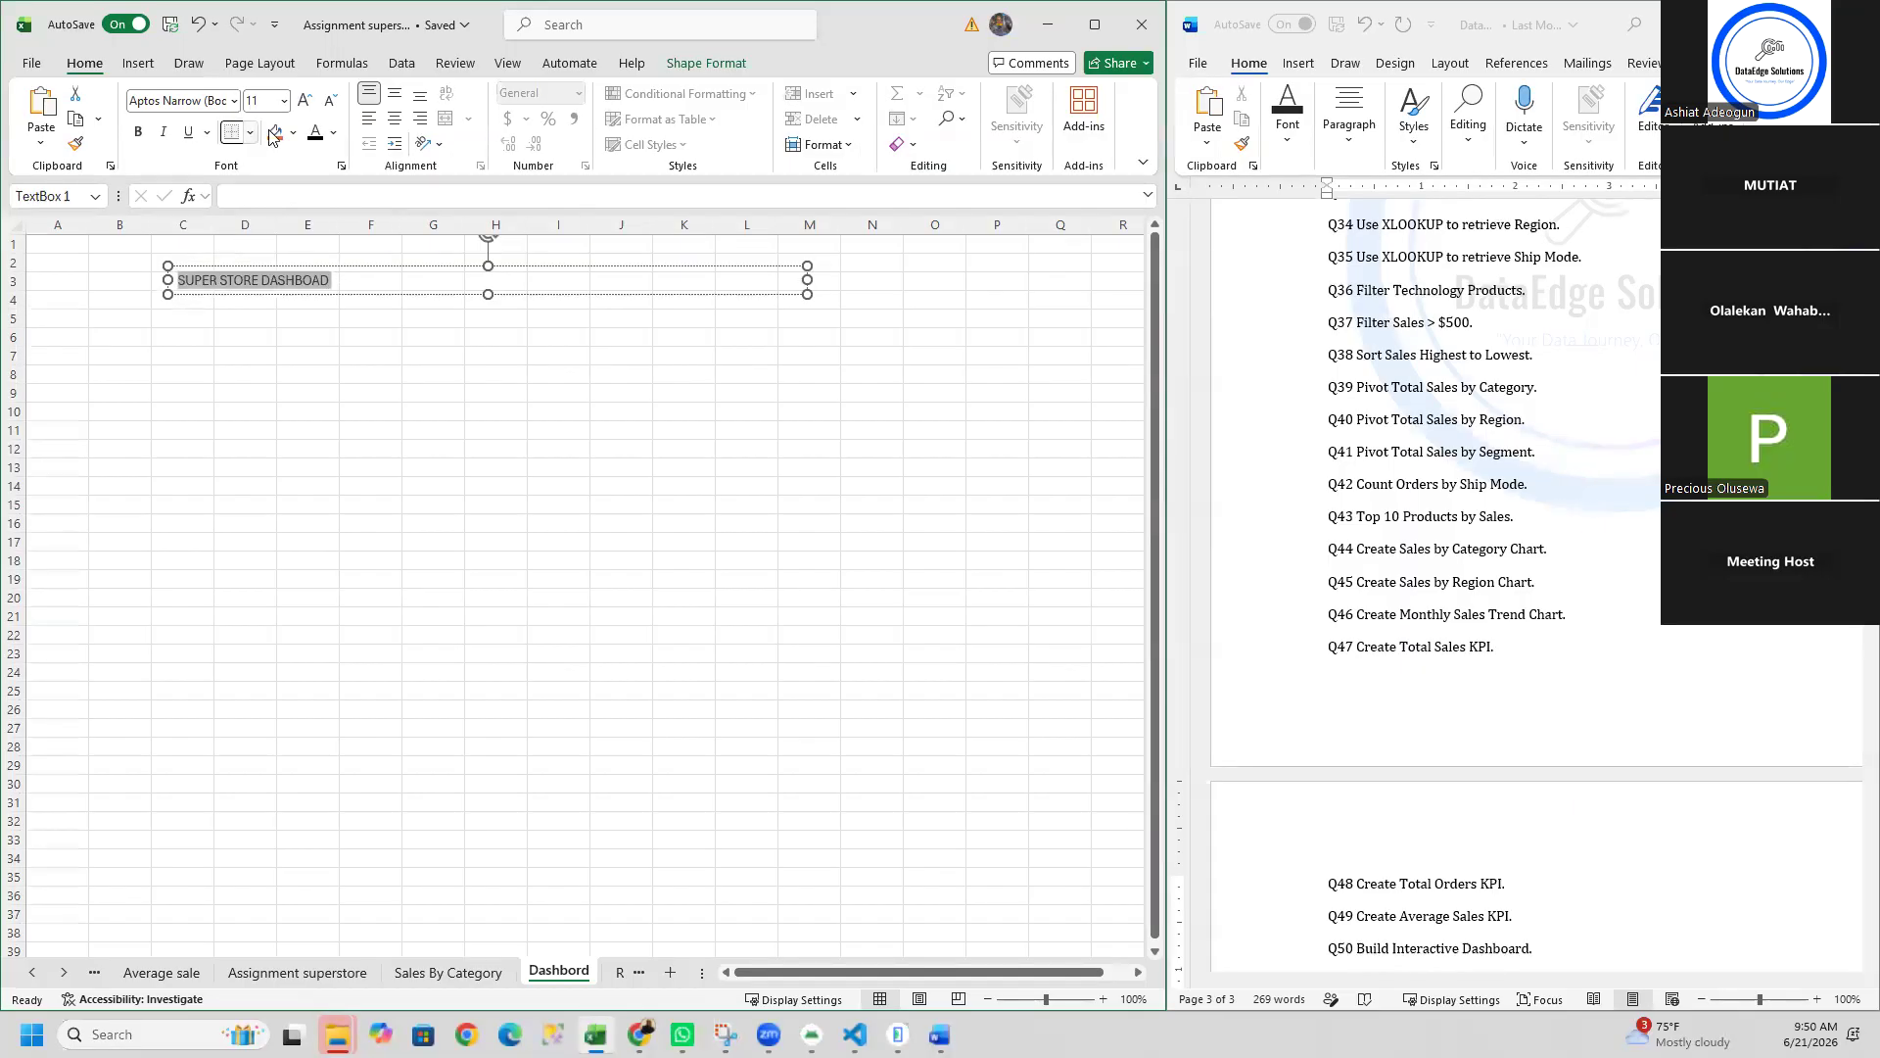
click(284, 100)
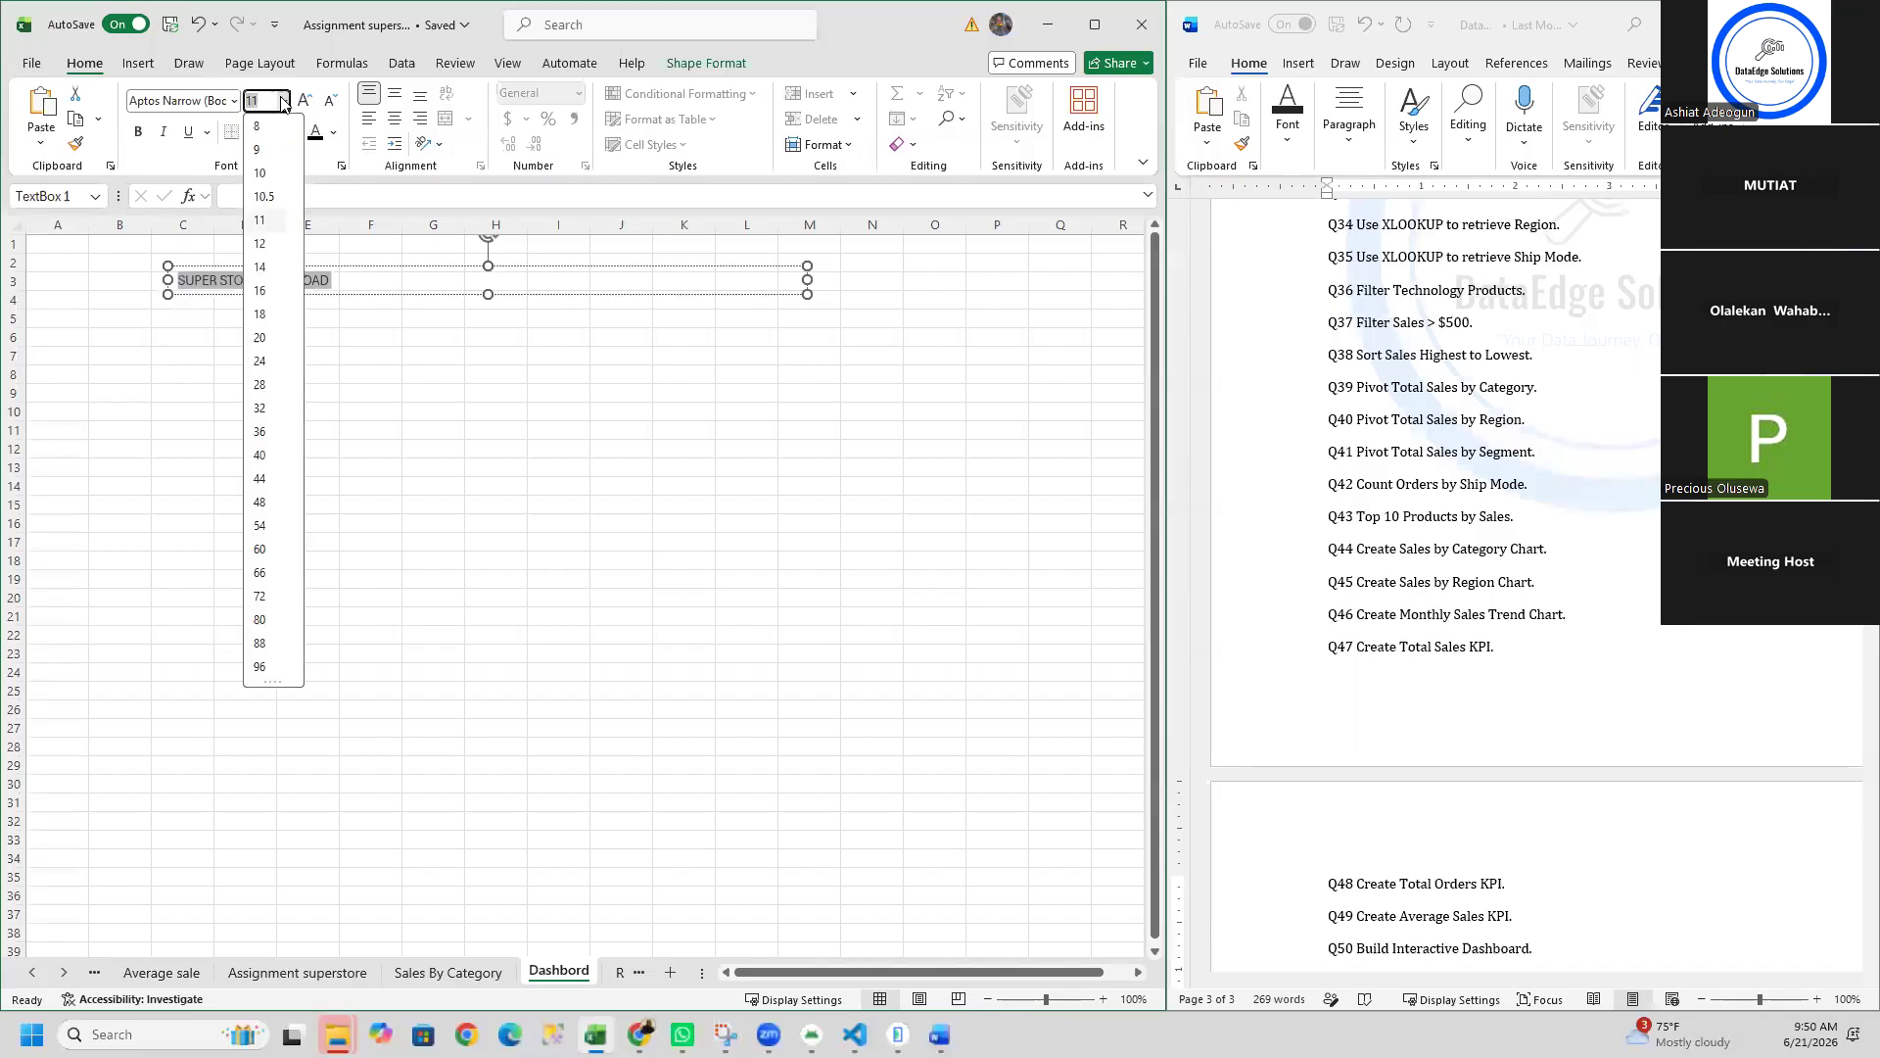
click(274, 486)
drag(805, 264, 907, 254)
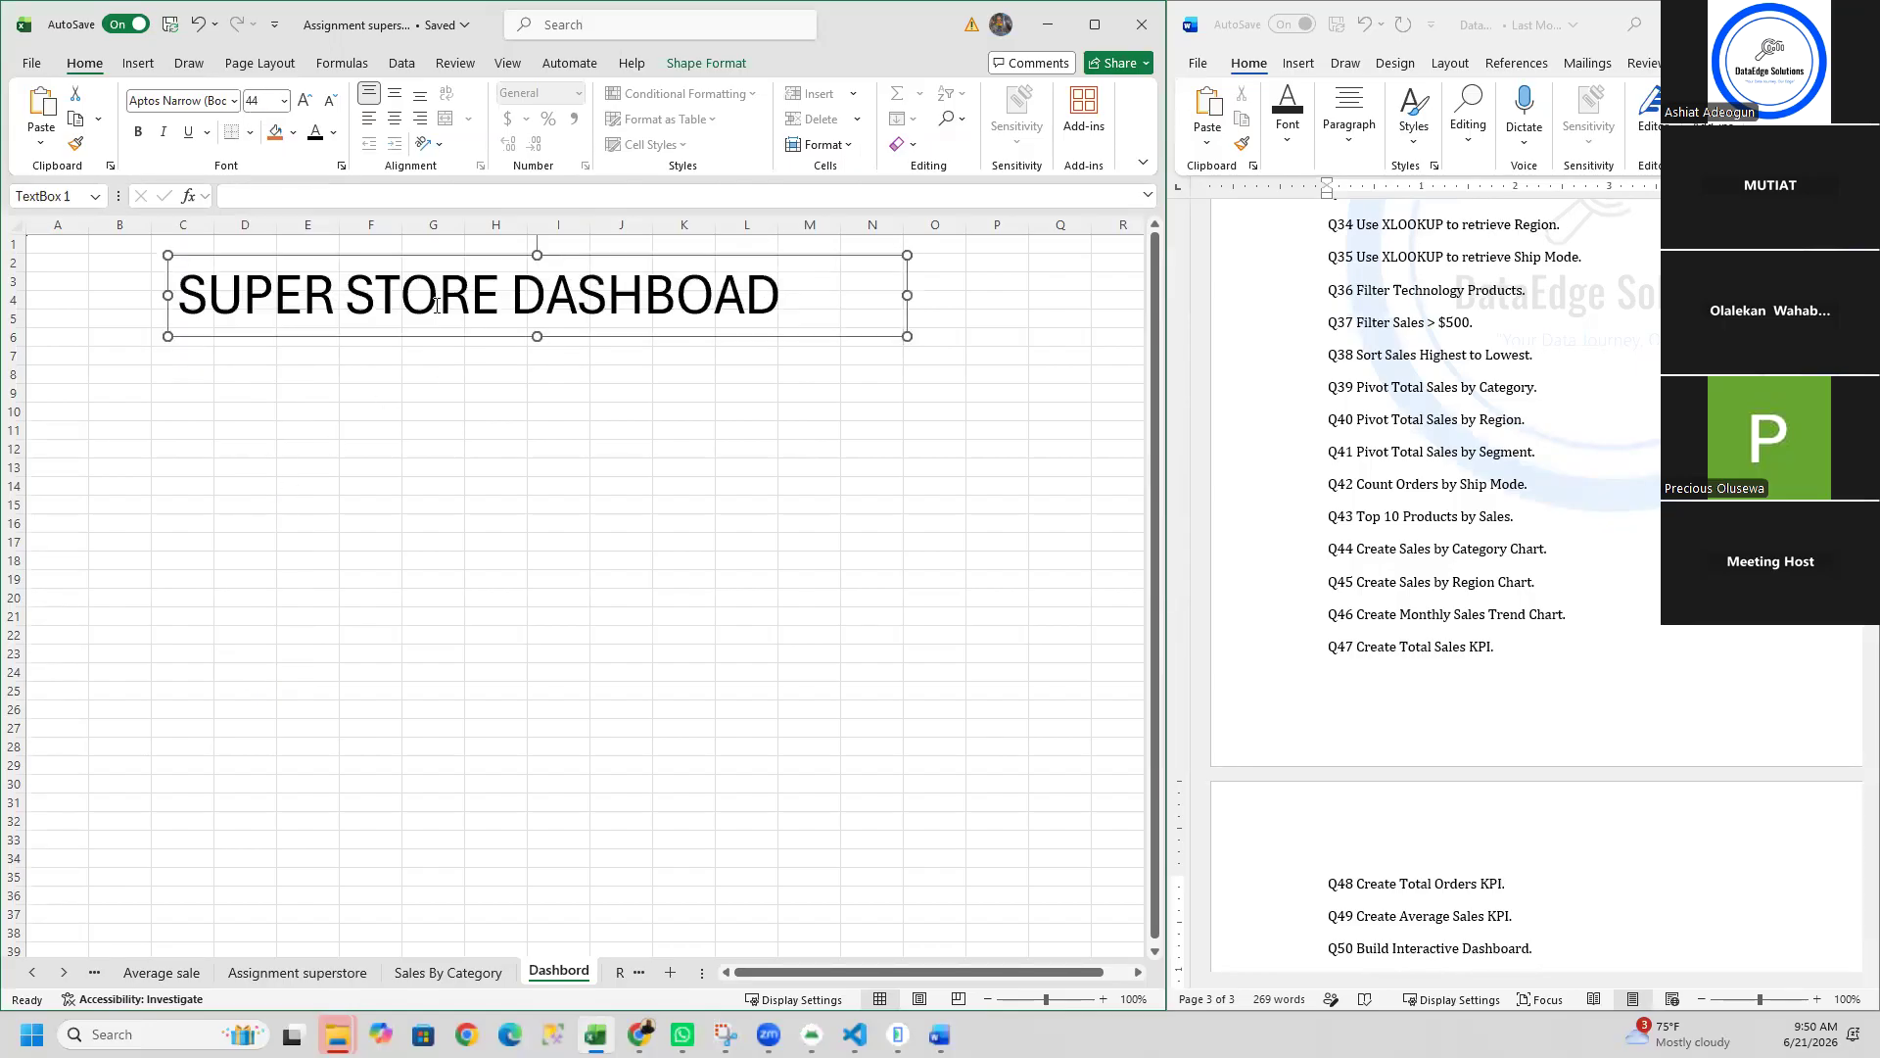
Step: Center the title in its text box and correct its wording to SUPER STORE DASHBOARD
drag(196, 294, 789, 295)
click(393, 118)
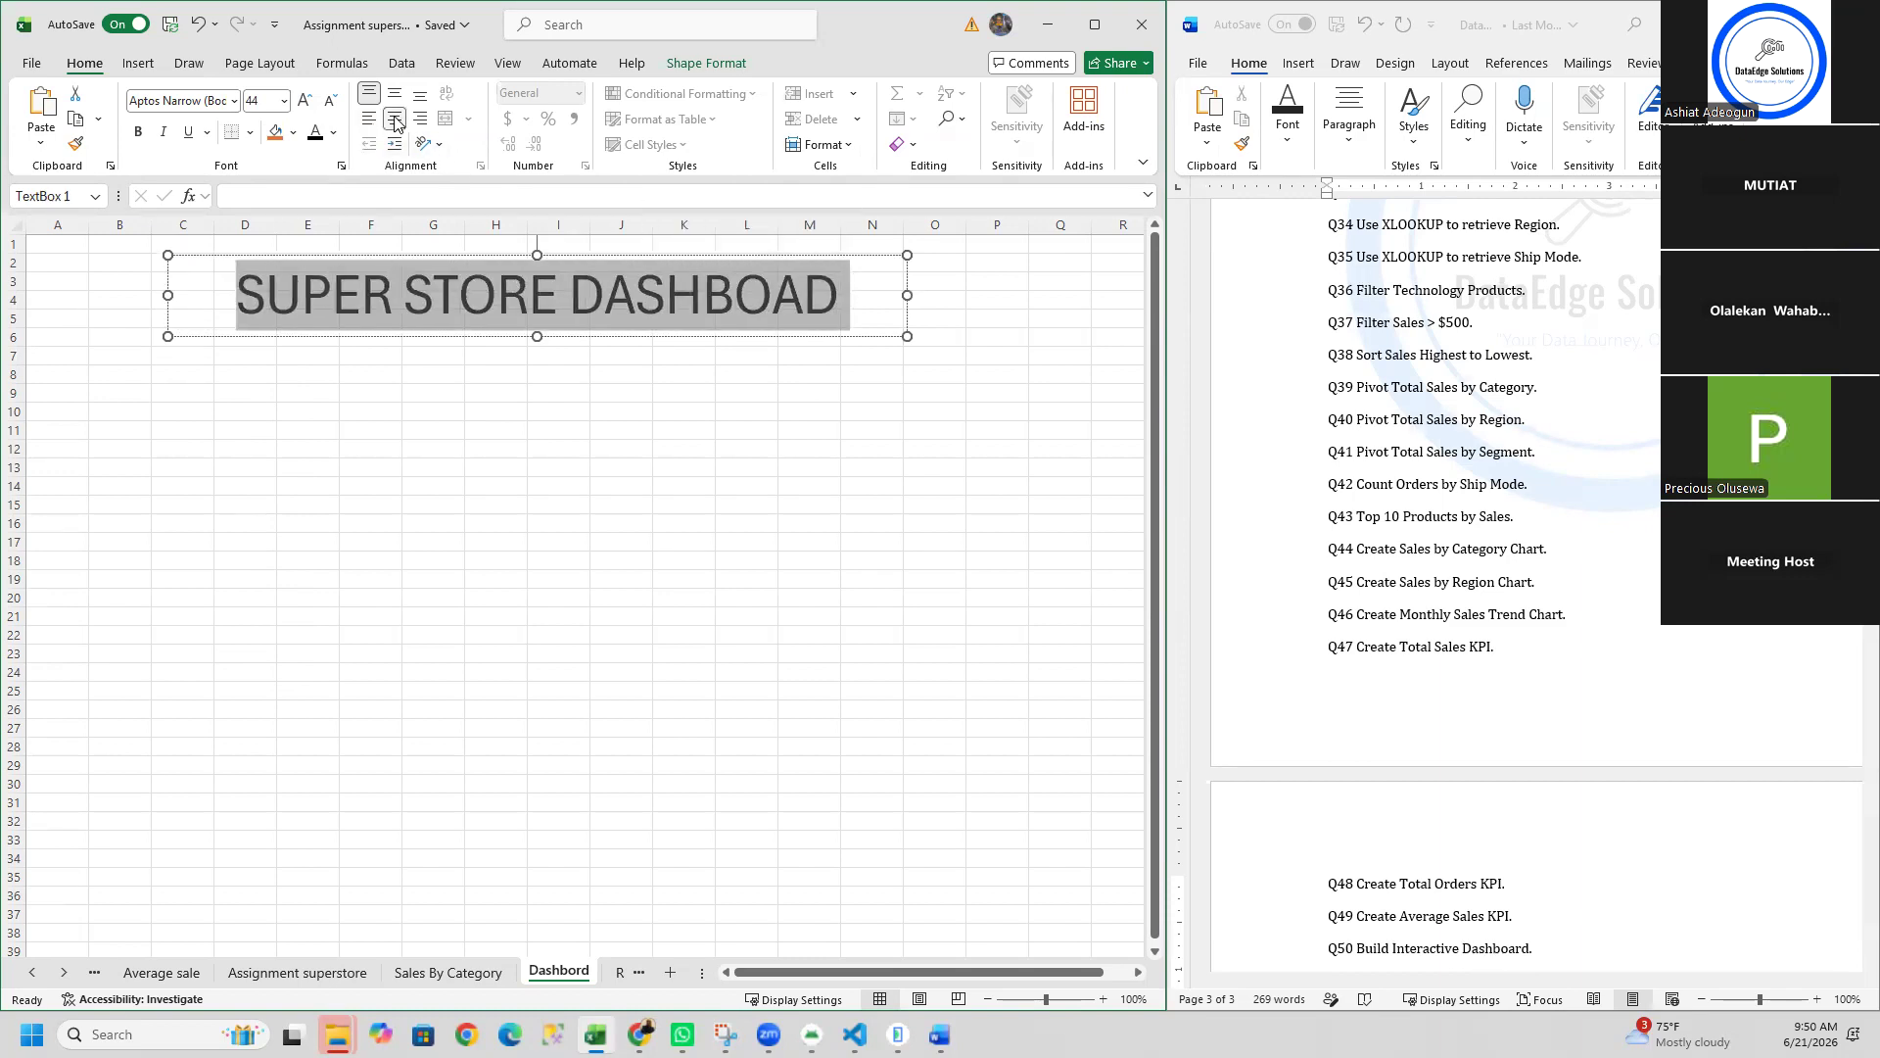
click(669, 292)
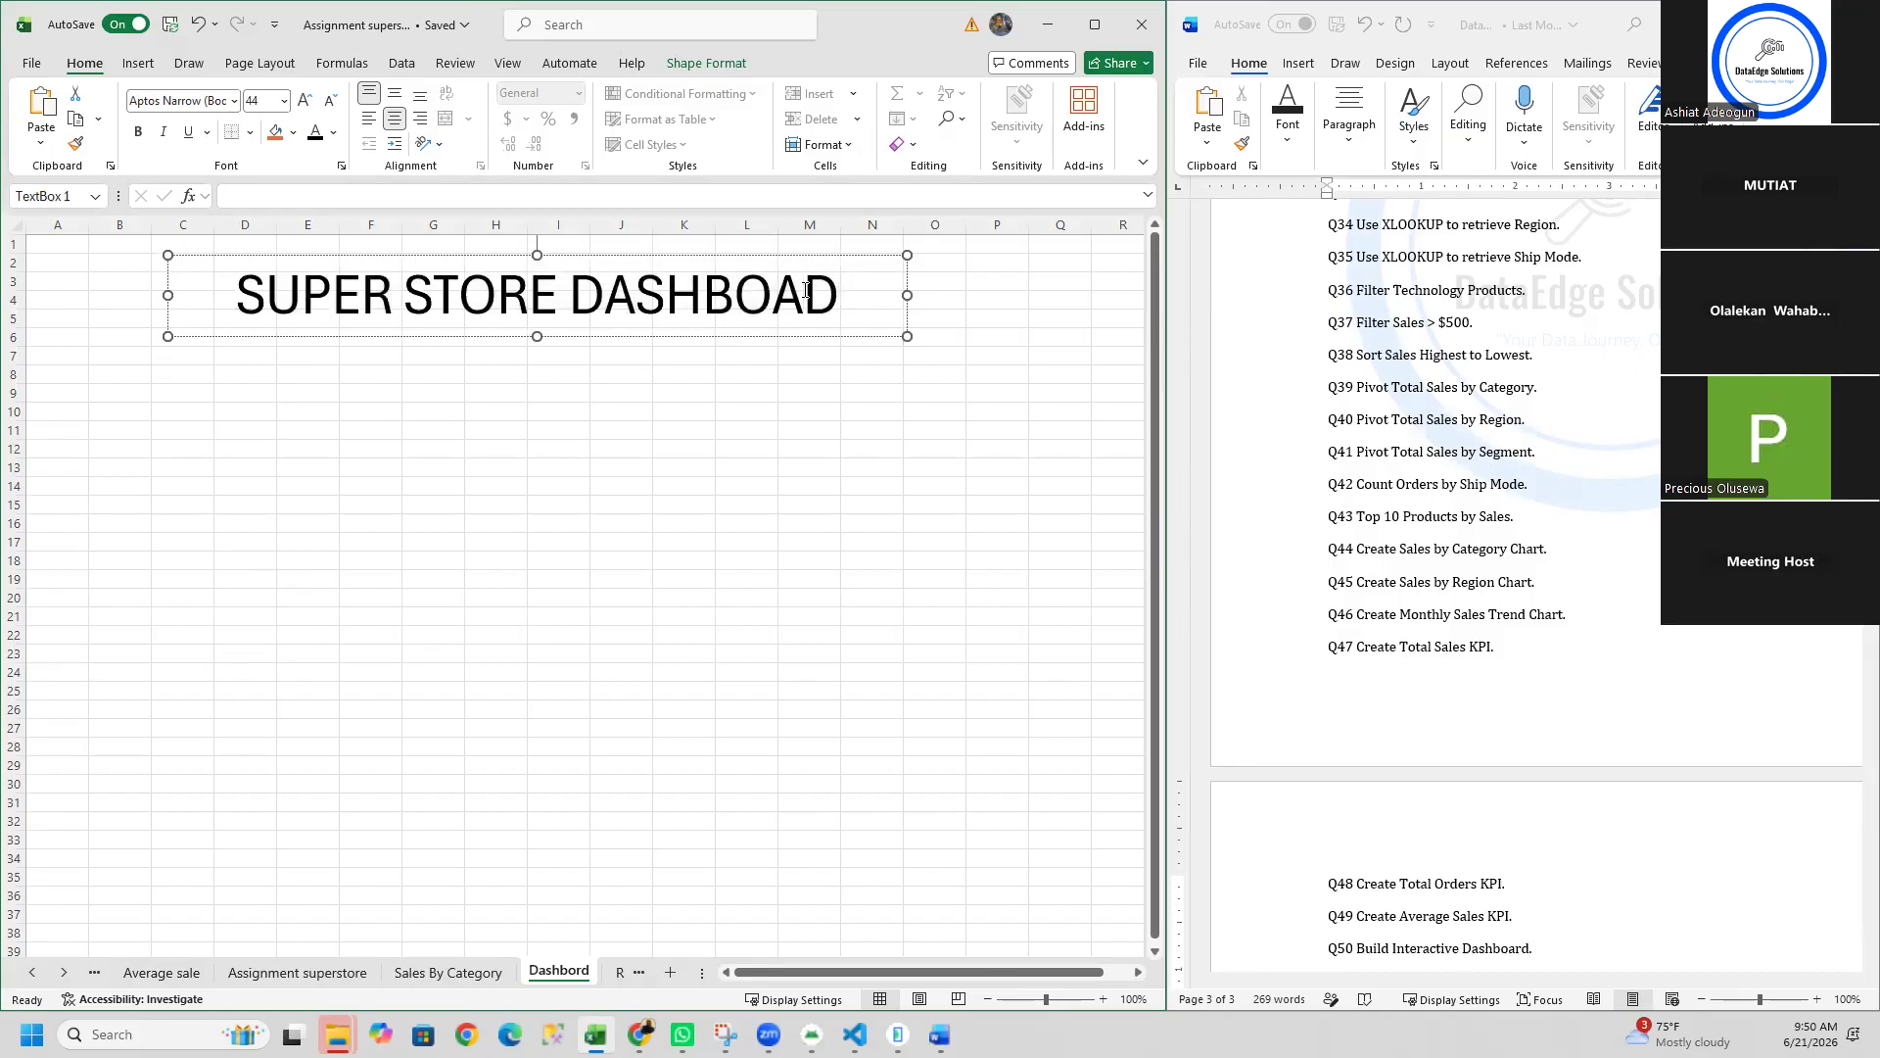
text(R)
click(558, 358)
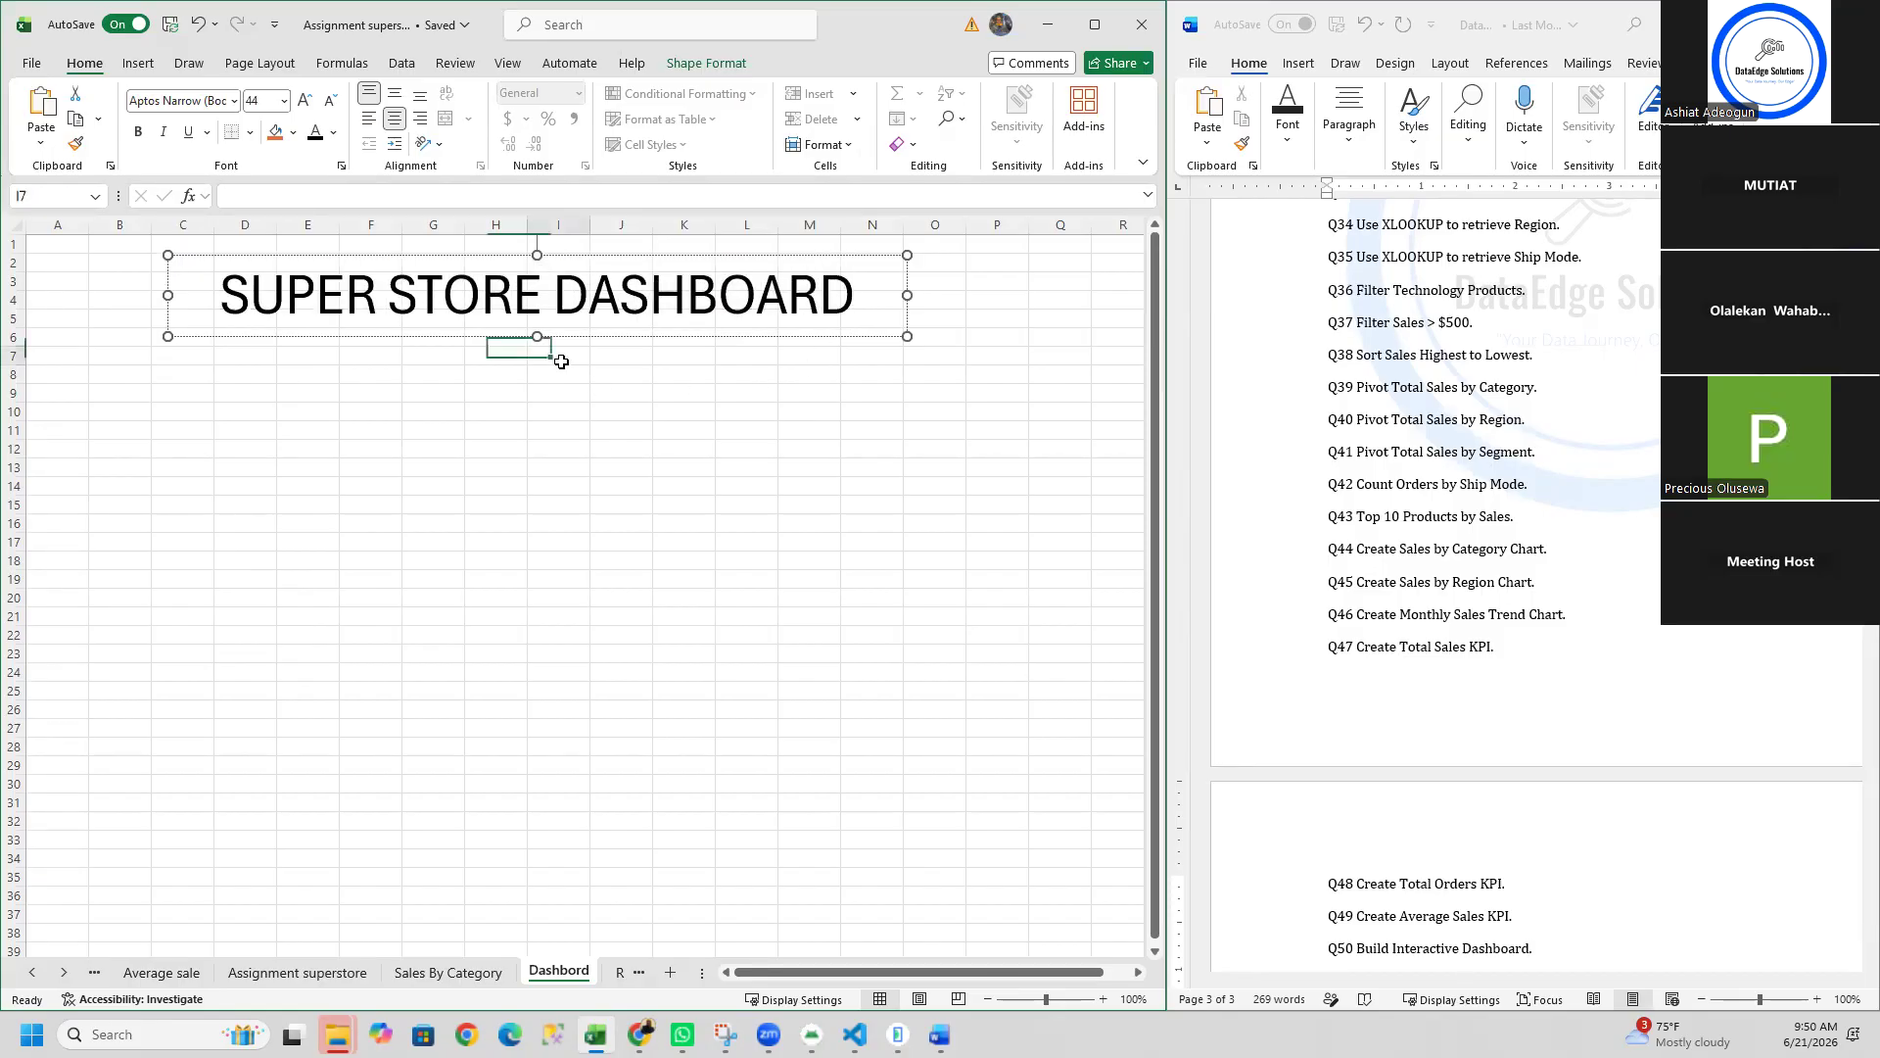
click(250, 364)
click(250, 359)
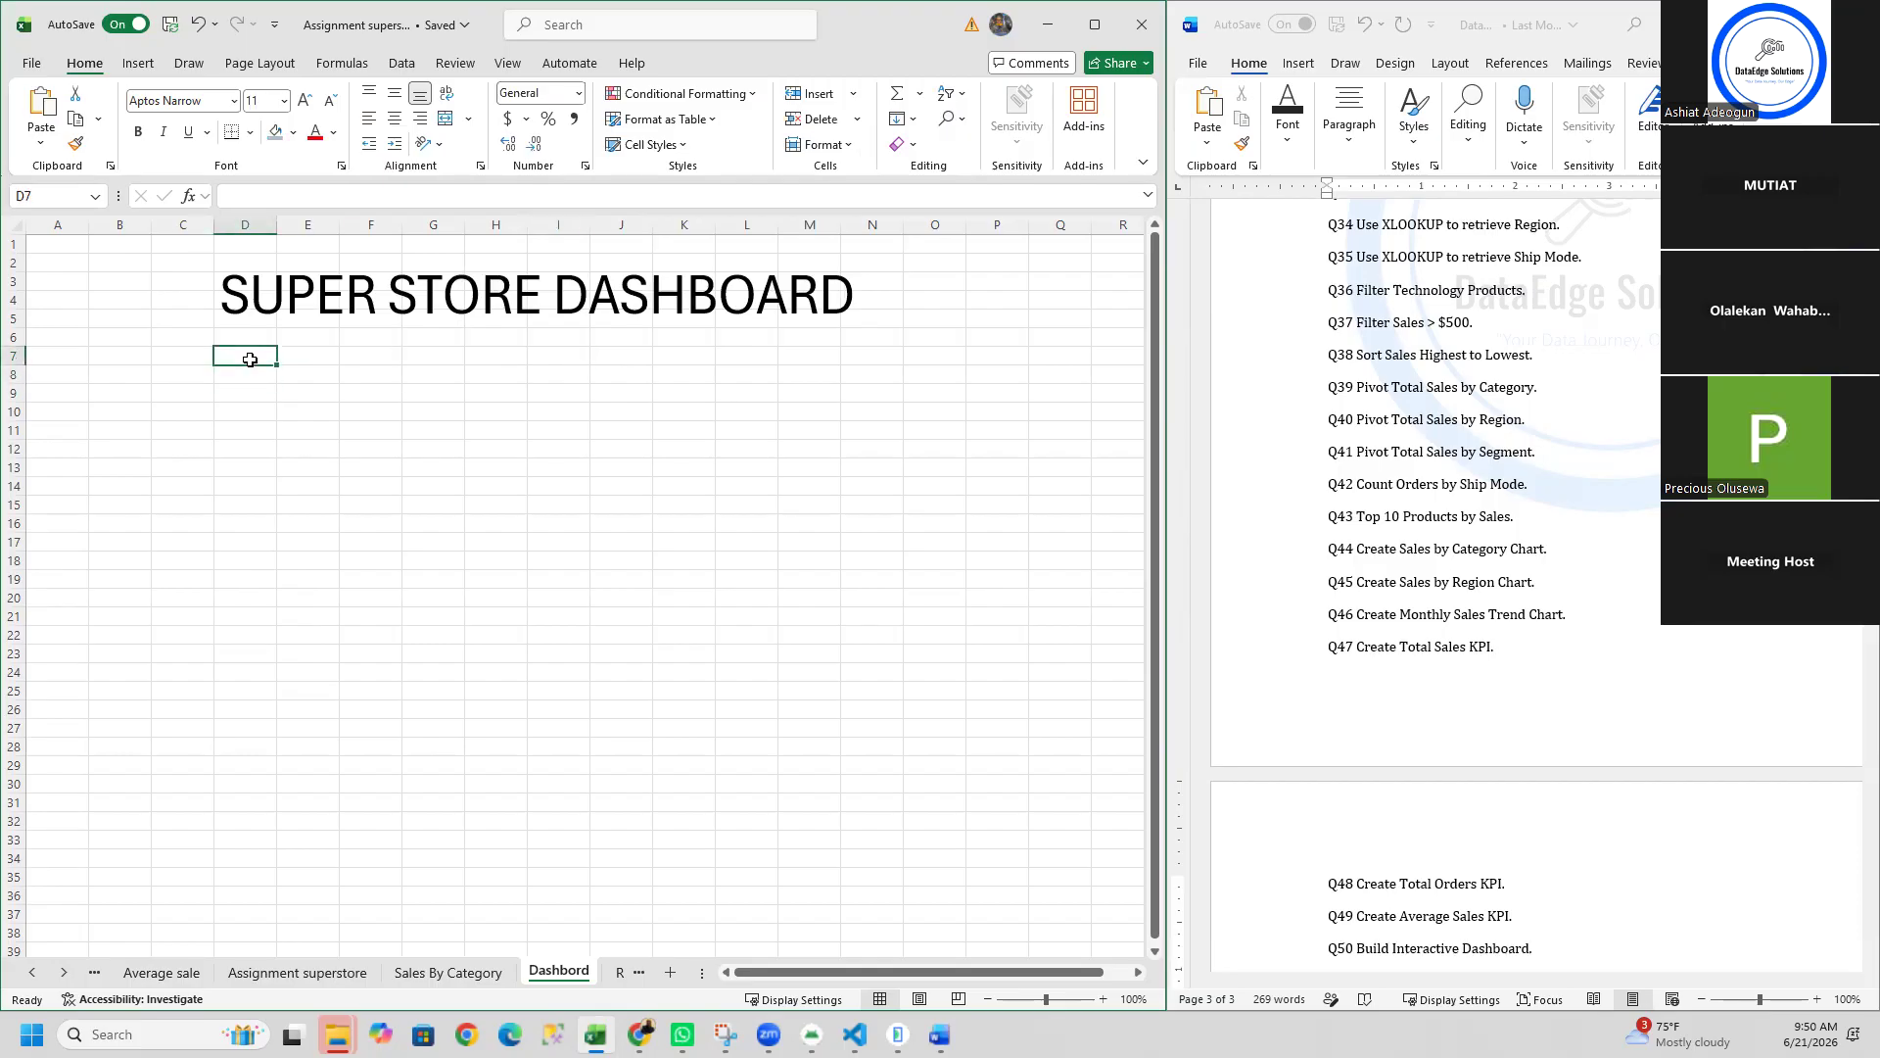
mouse_move(43, 244)
mouse_down()
mouse_move(600, 474)
mouse_move(1037, 826)
mouse_move(1123, 947)
mouse_up()
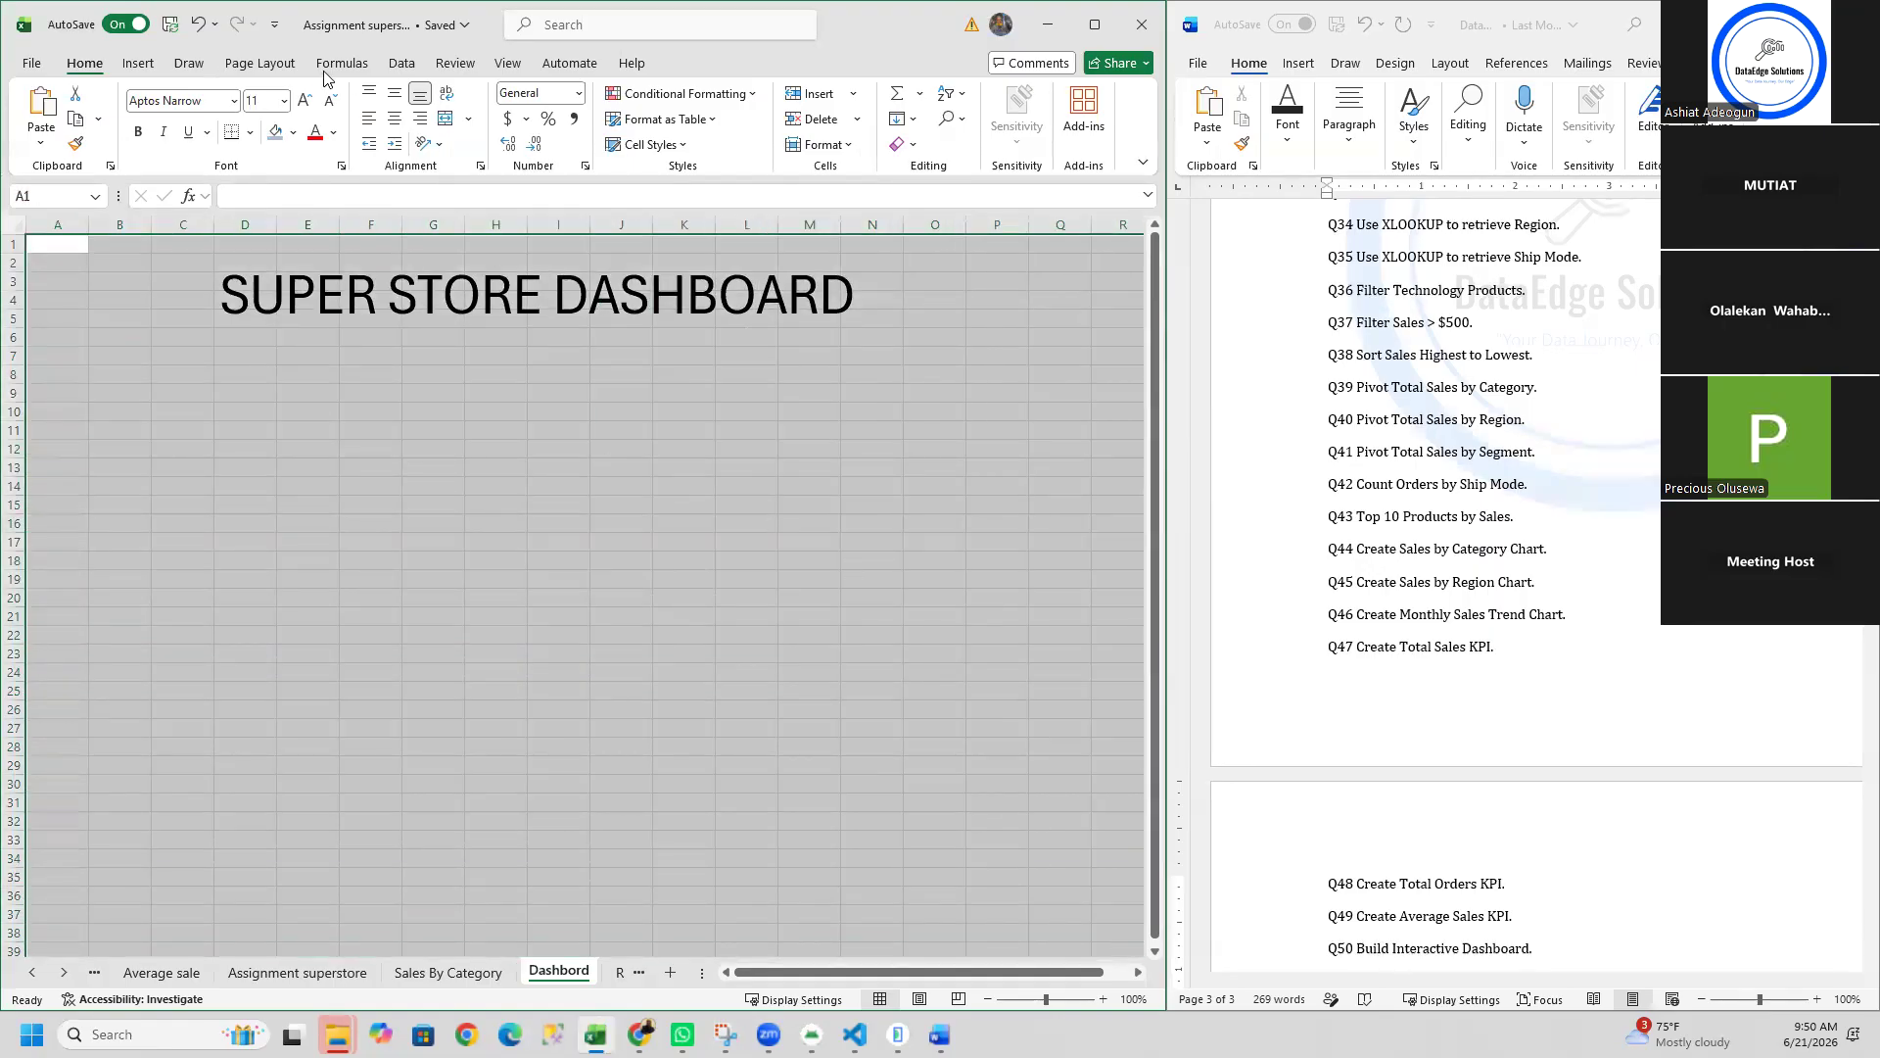
click(138, 64)
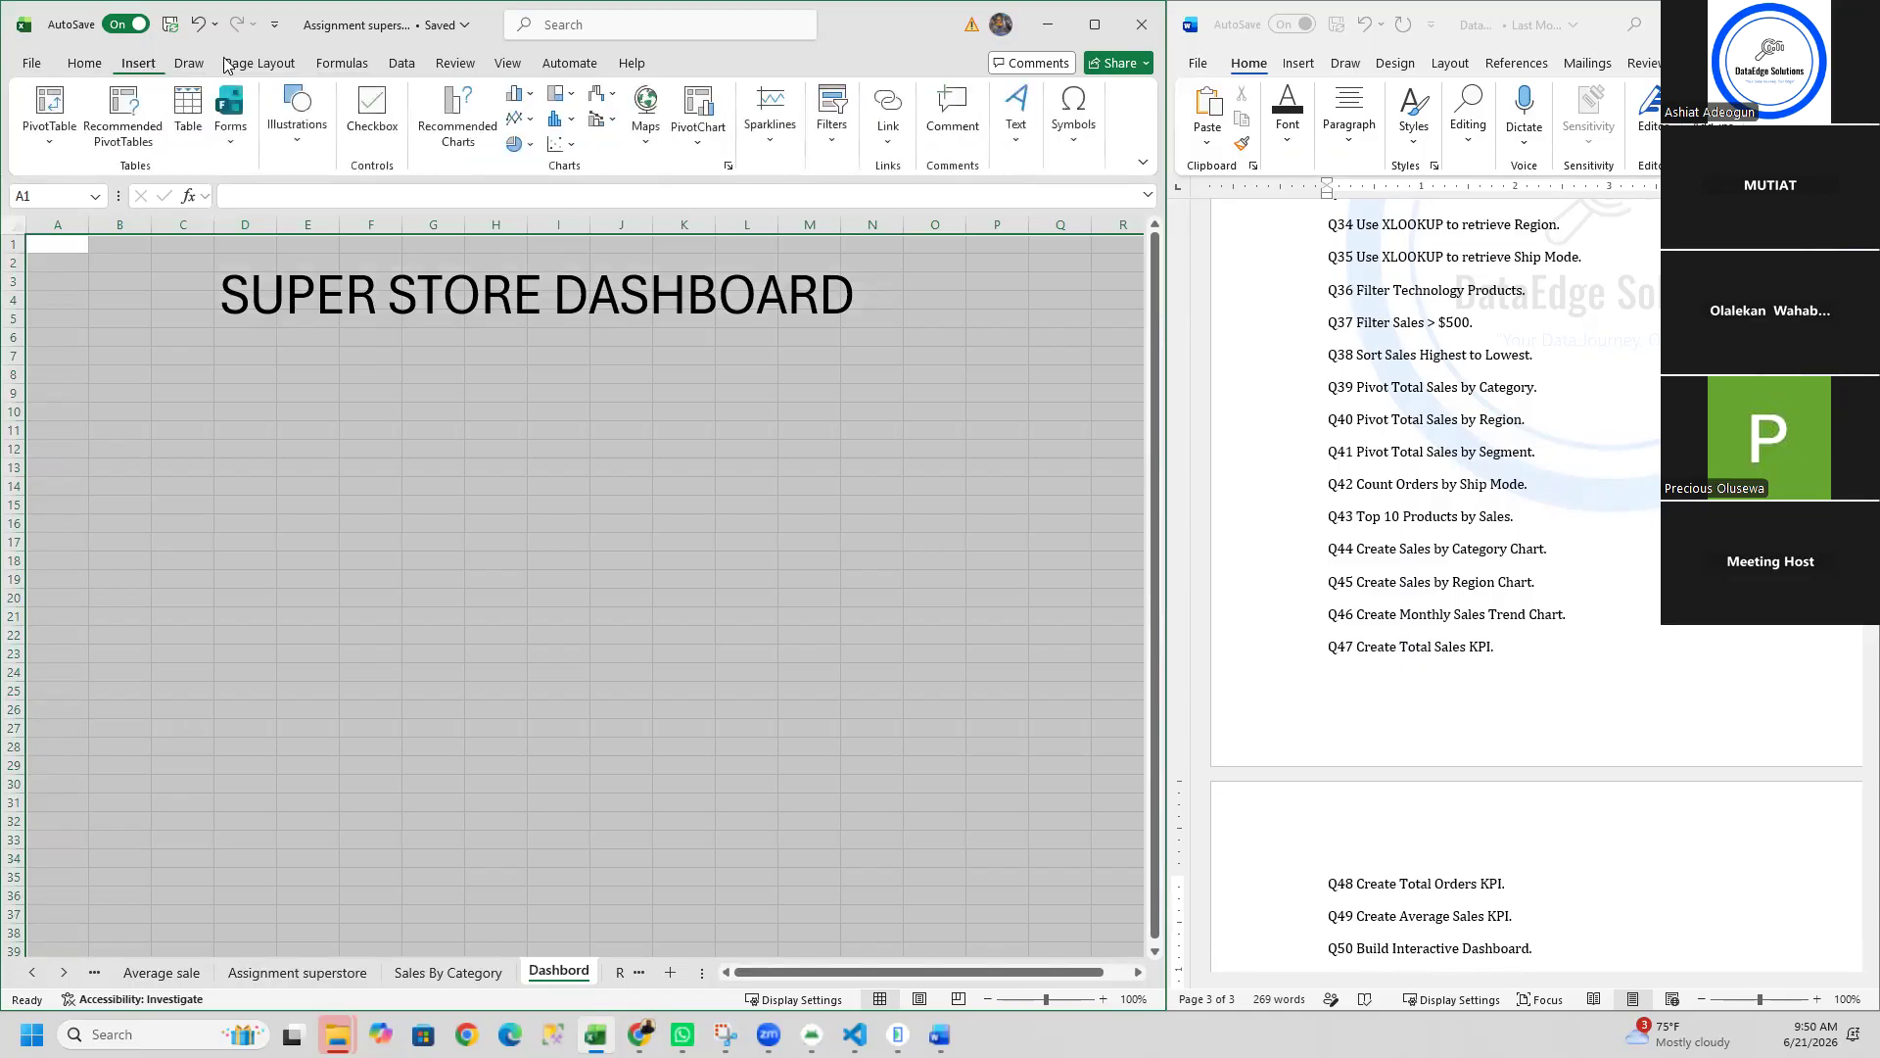
click(455, 65)
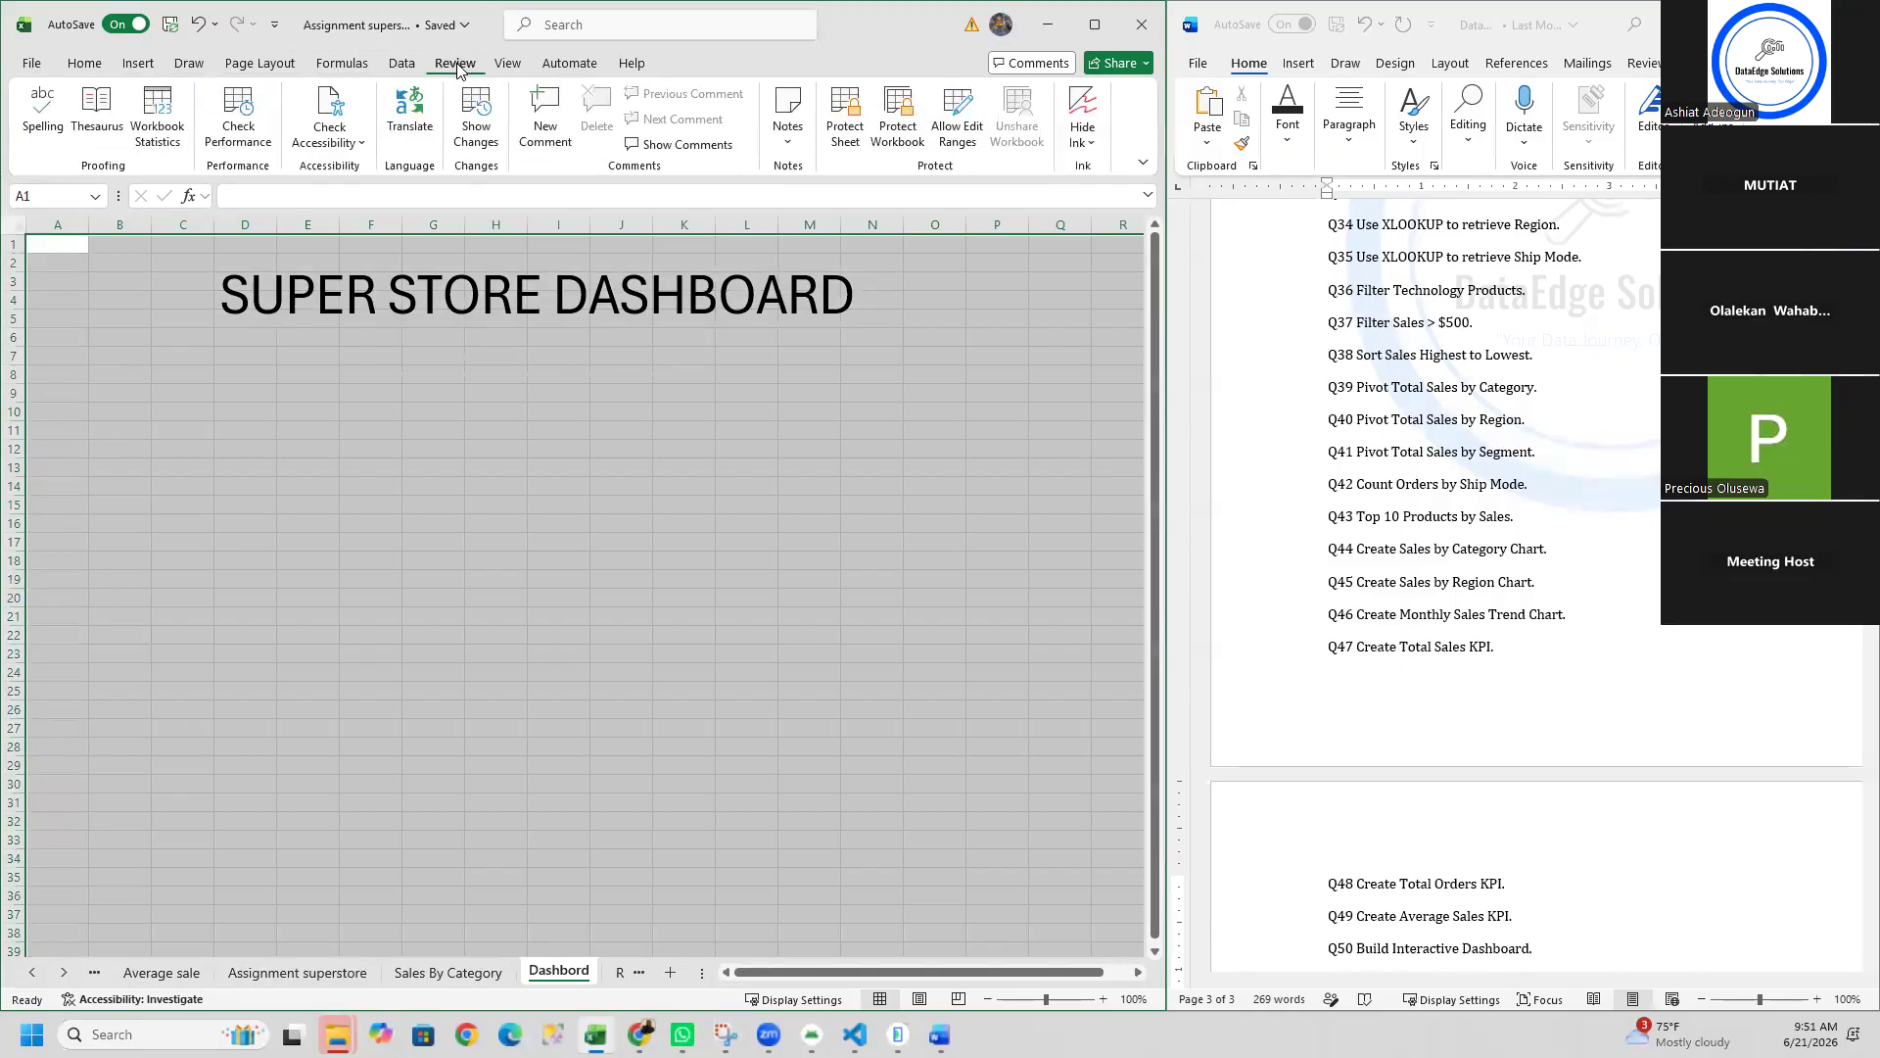
click(408, 67)
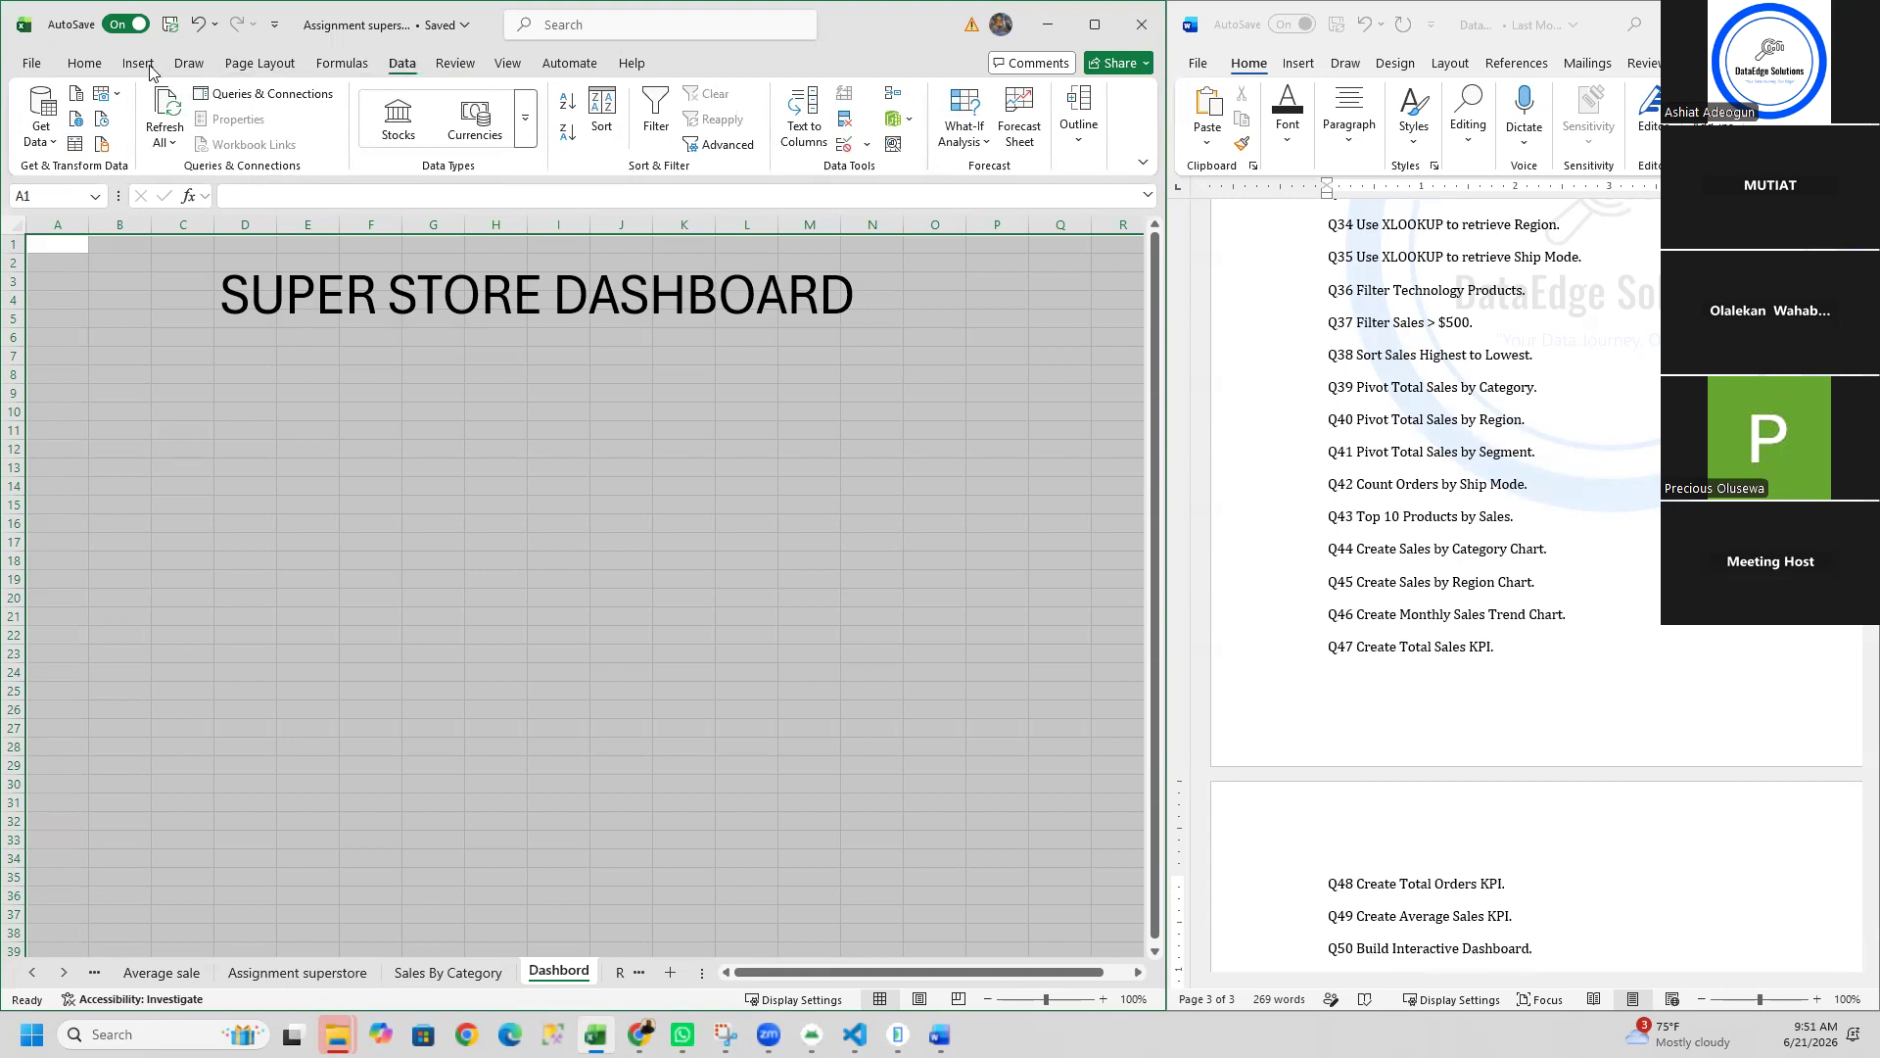
click(186, 64)
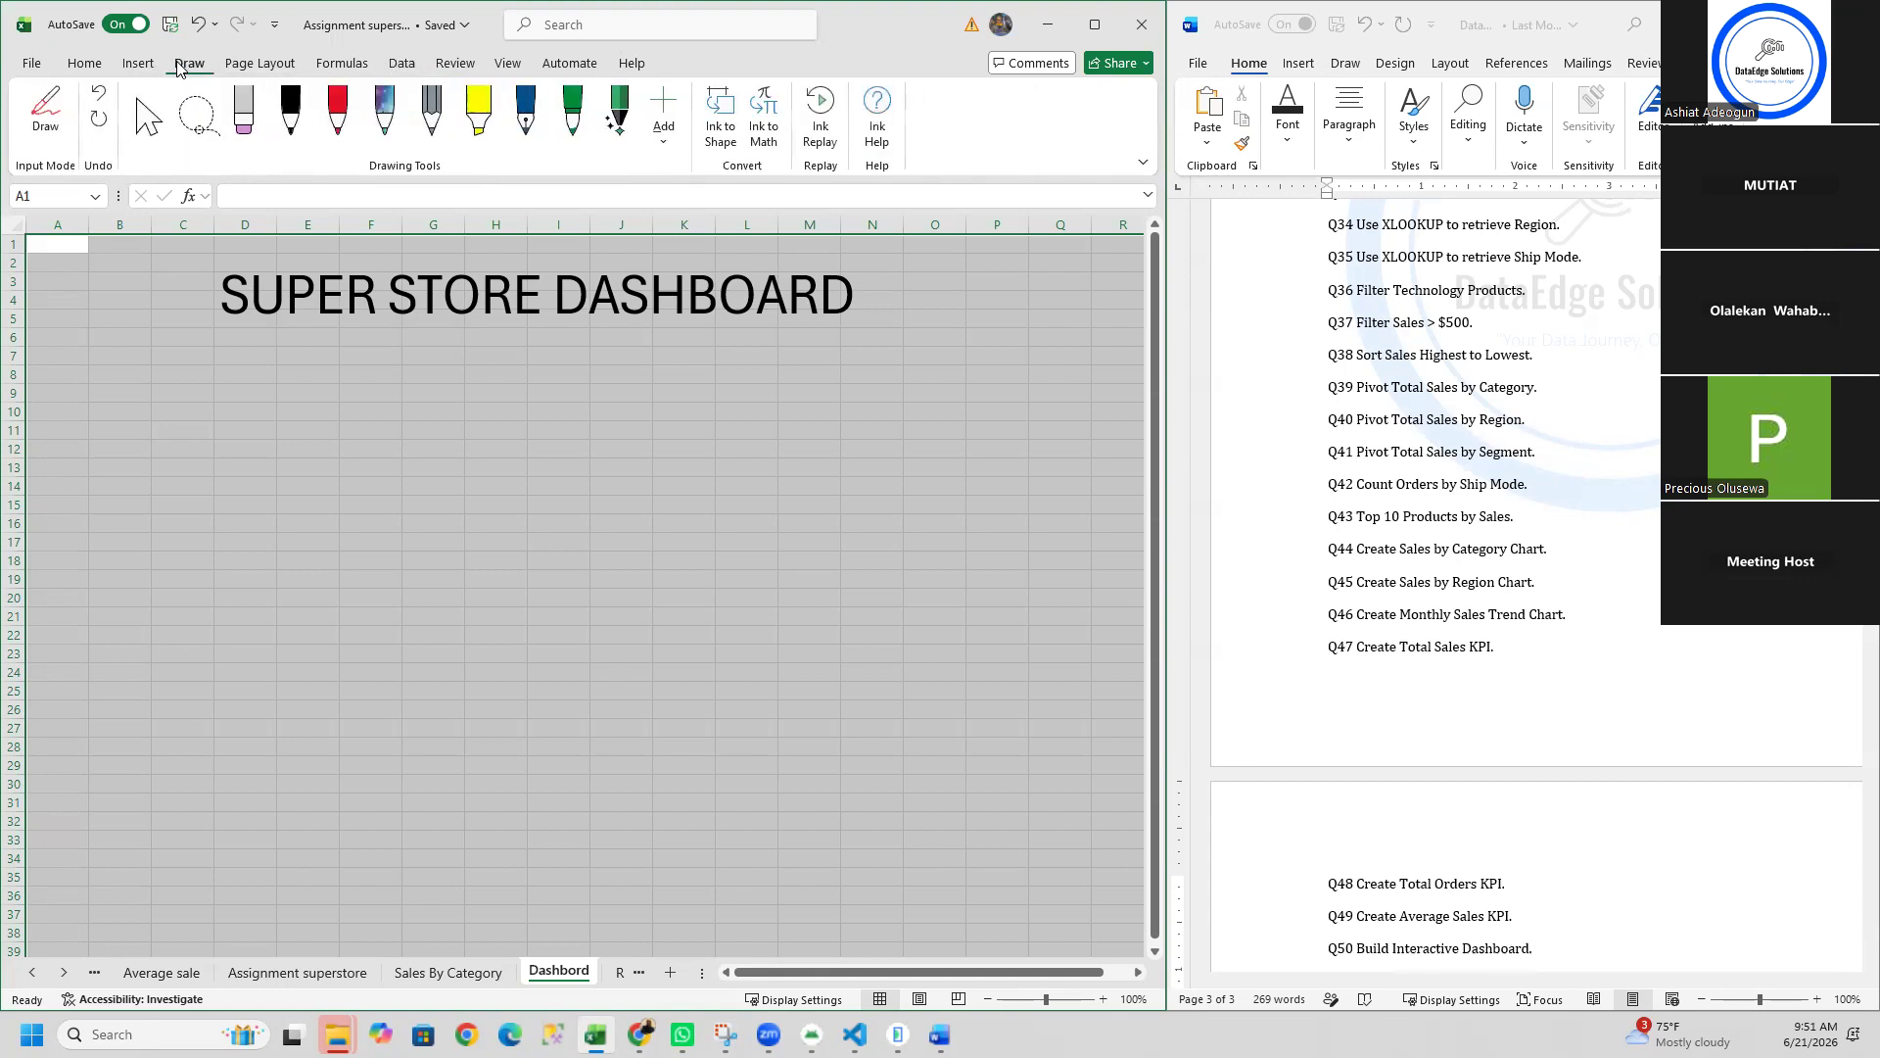
click(98, 67)
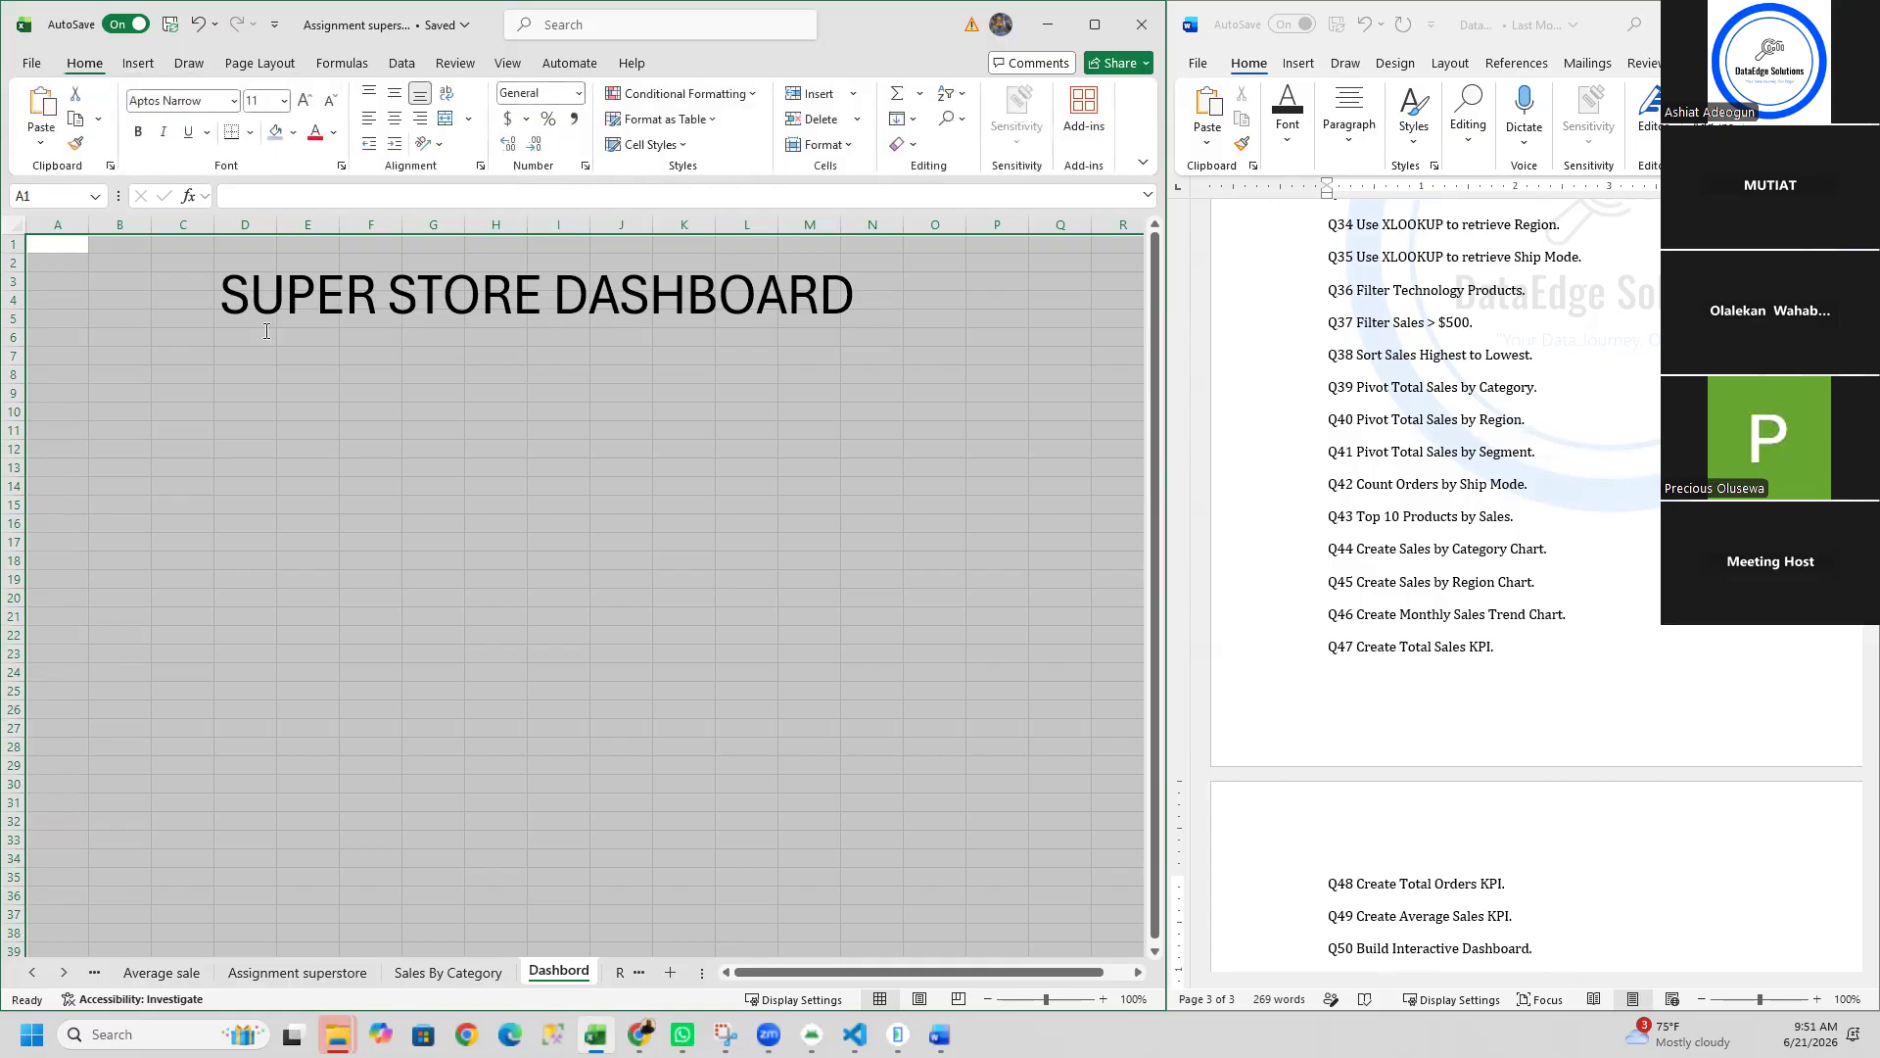
click(251, 135)
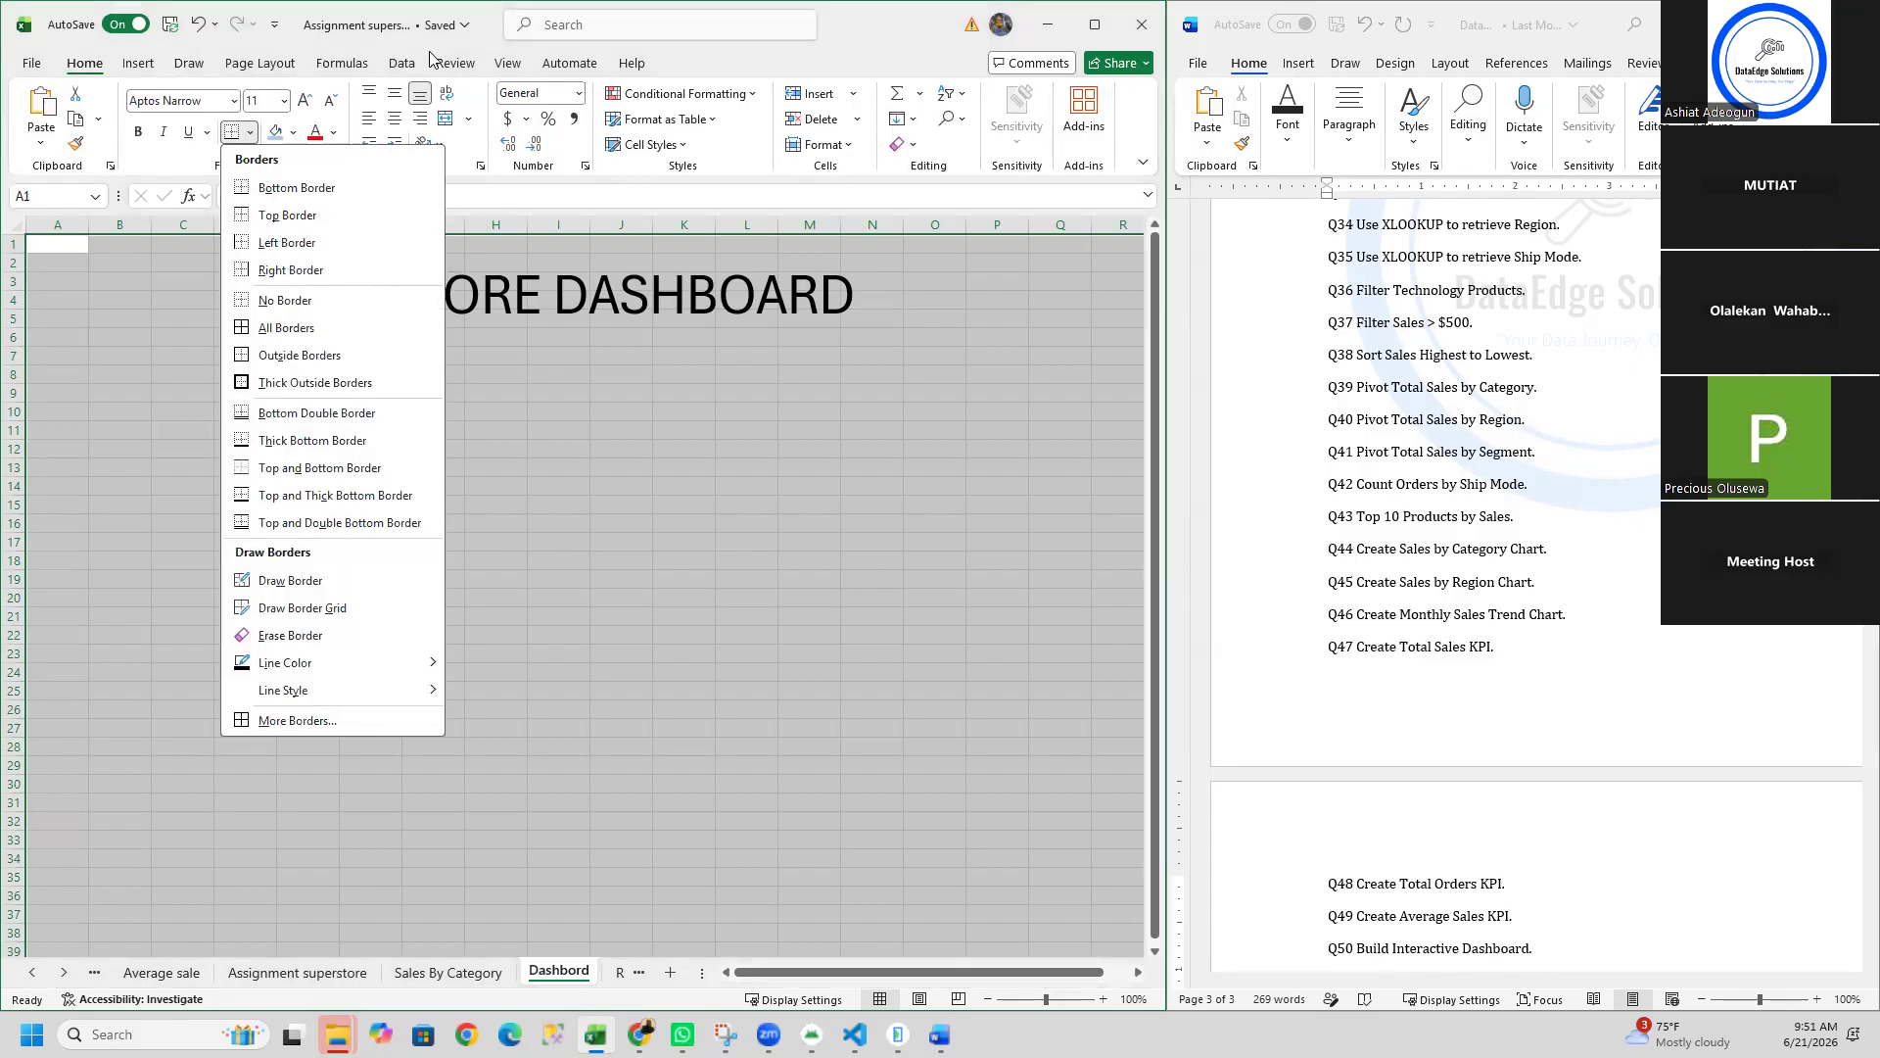
Step: Hide the gridlines on the Dashbord sheet
click(506, 61)
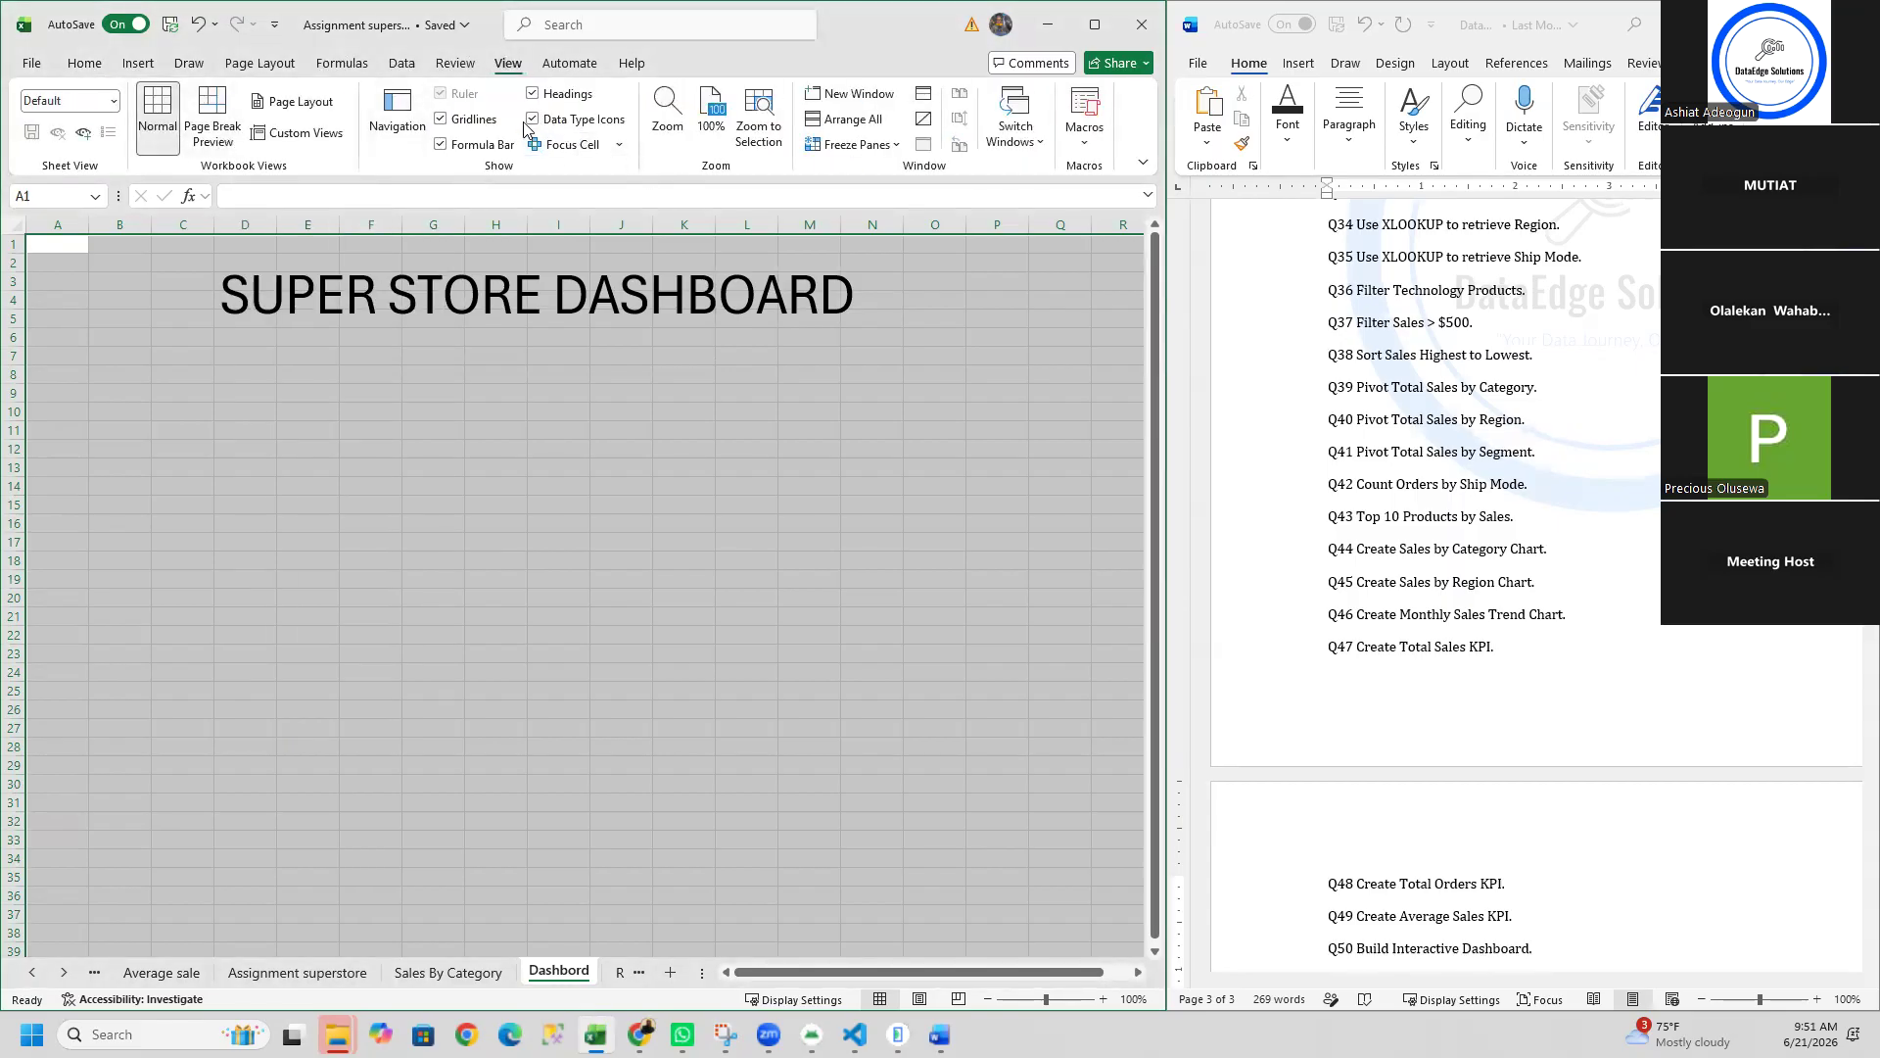
click(475, 121)
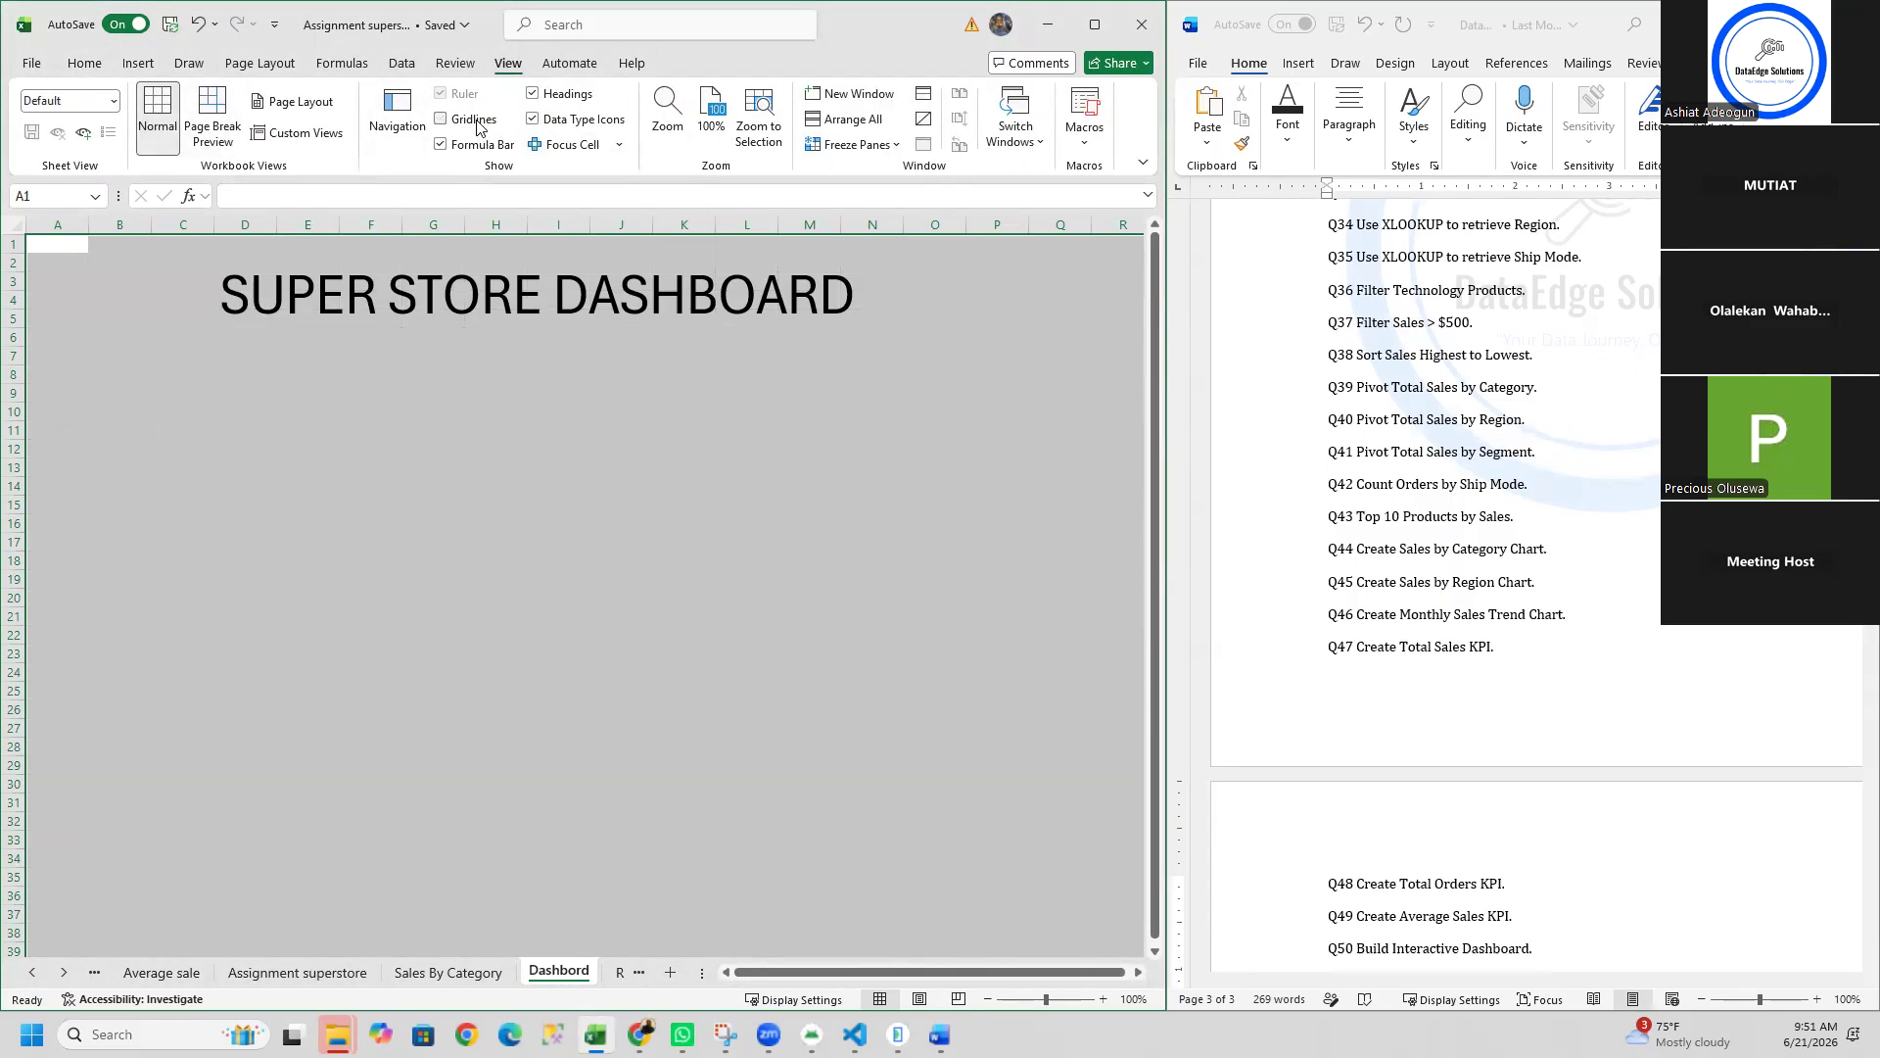
click(455, 463)
click(271, 350)
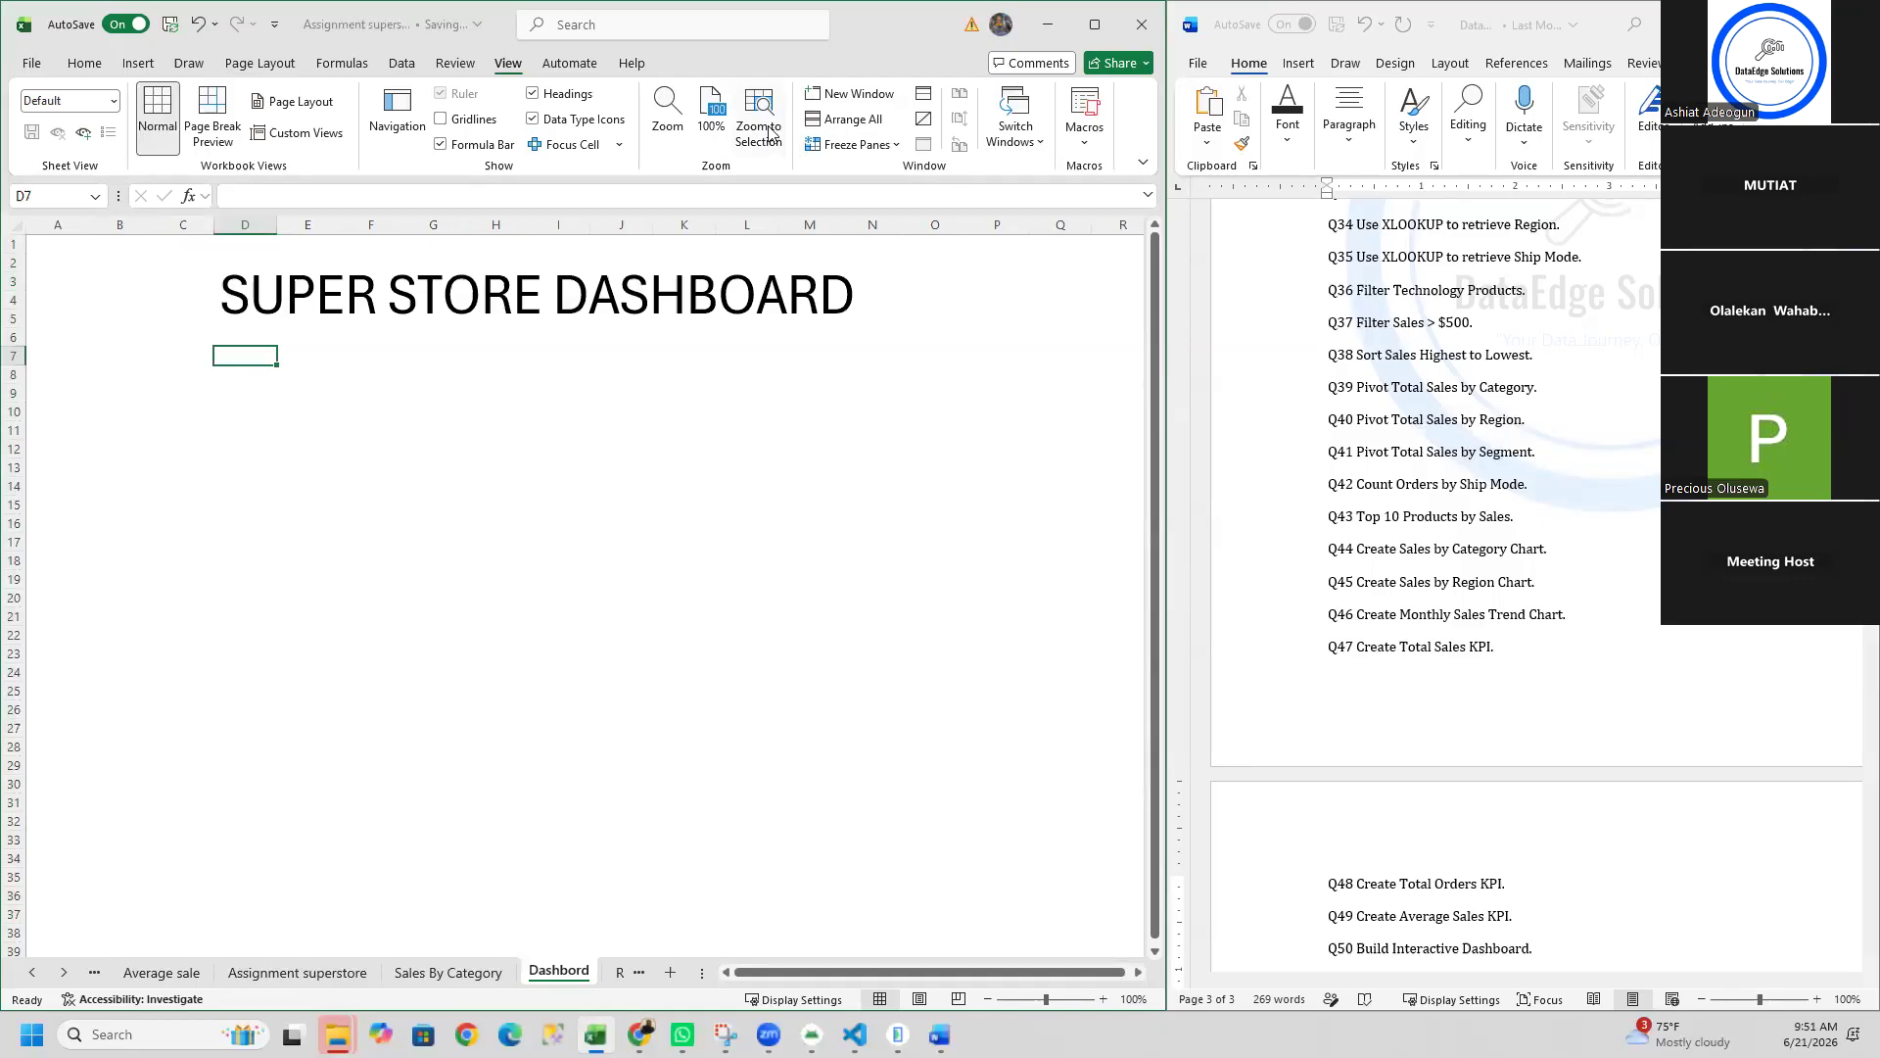
Step: Insert a text box under the dashboard title, spanning about D6 to E8, and enter Total Sales in it
click(402, 65)
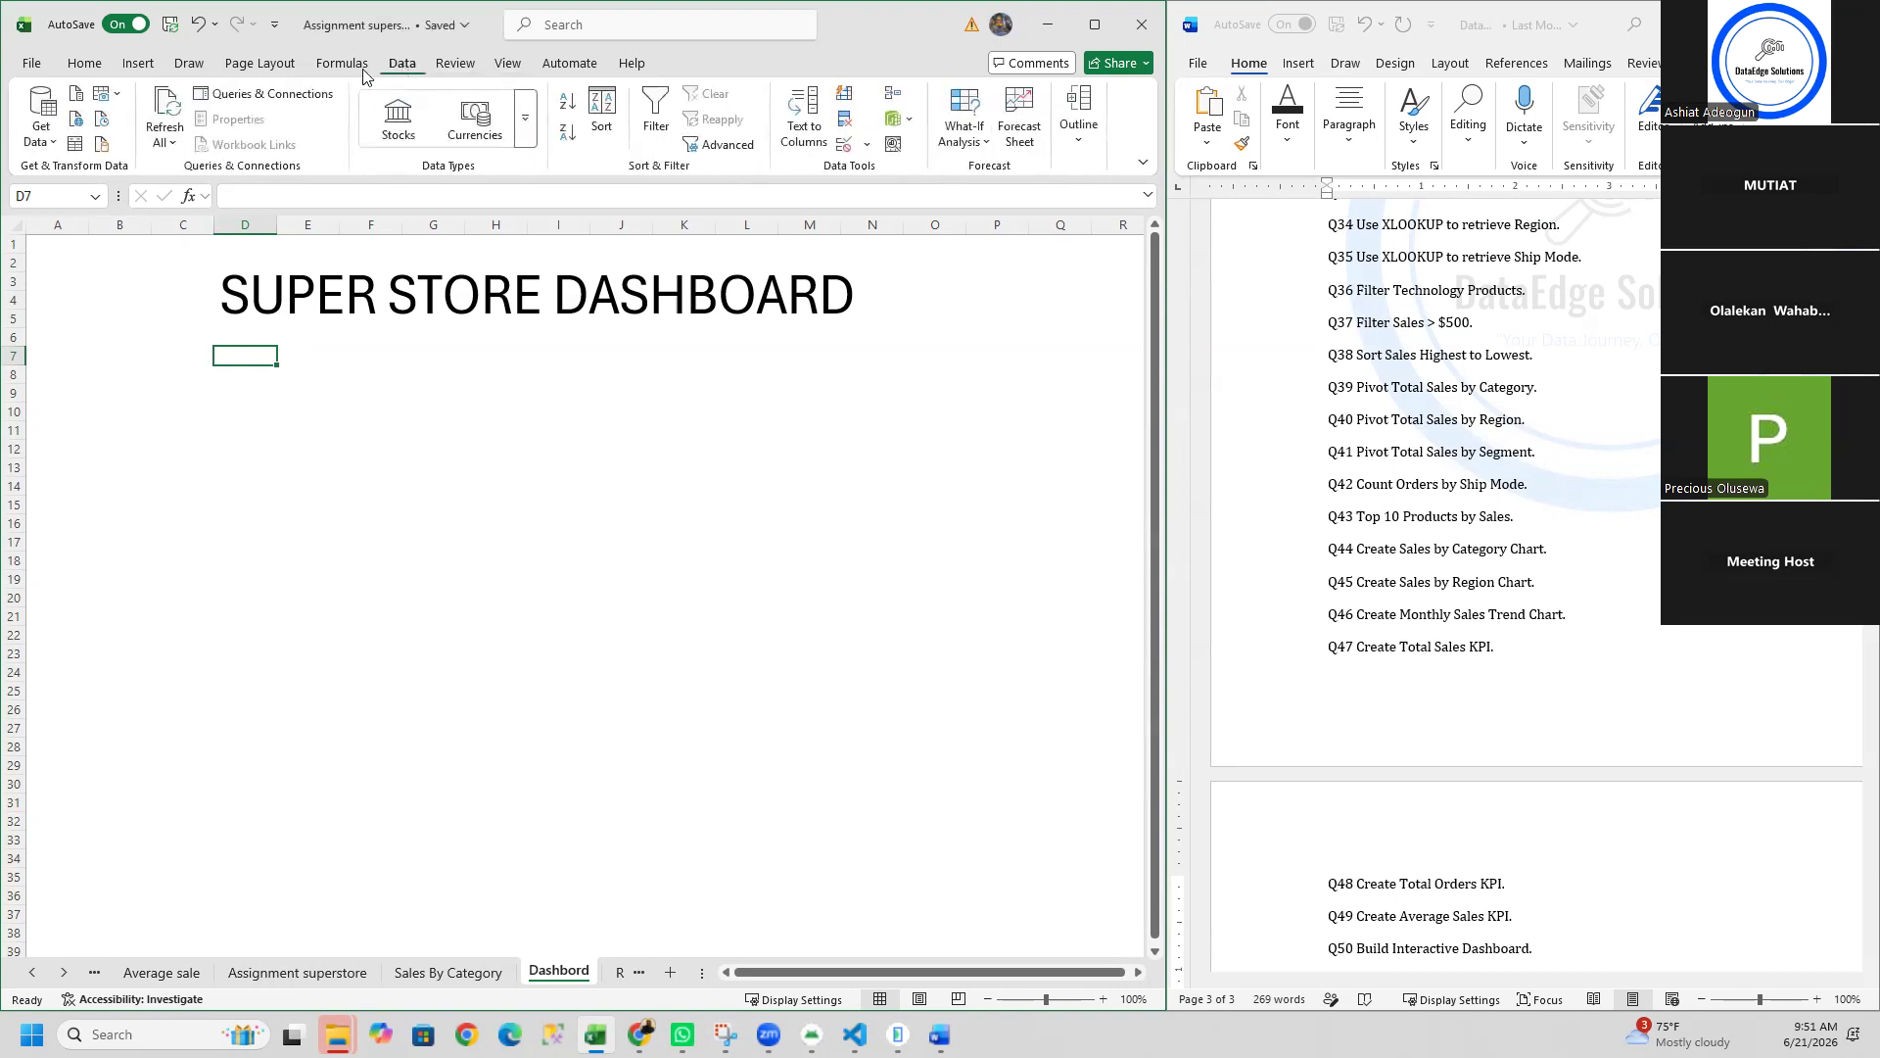
click(136, 64)
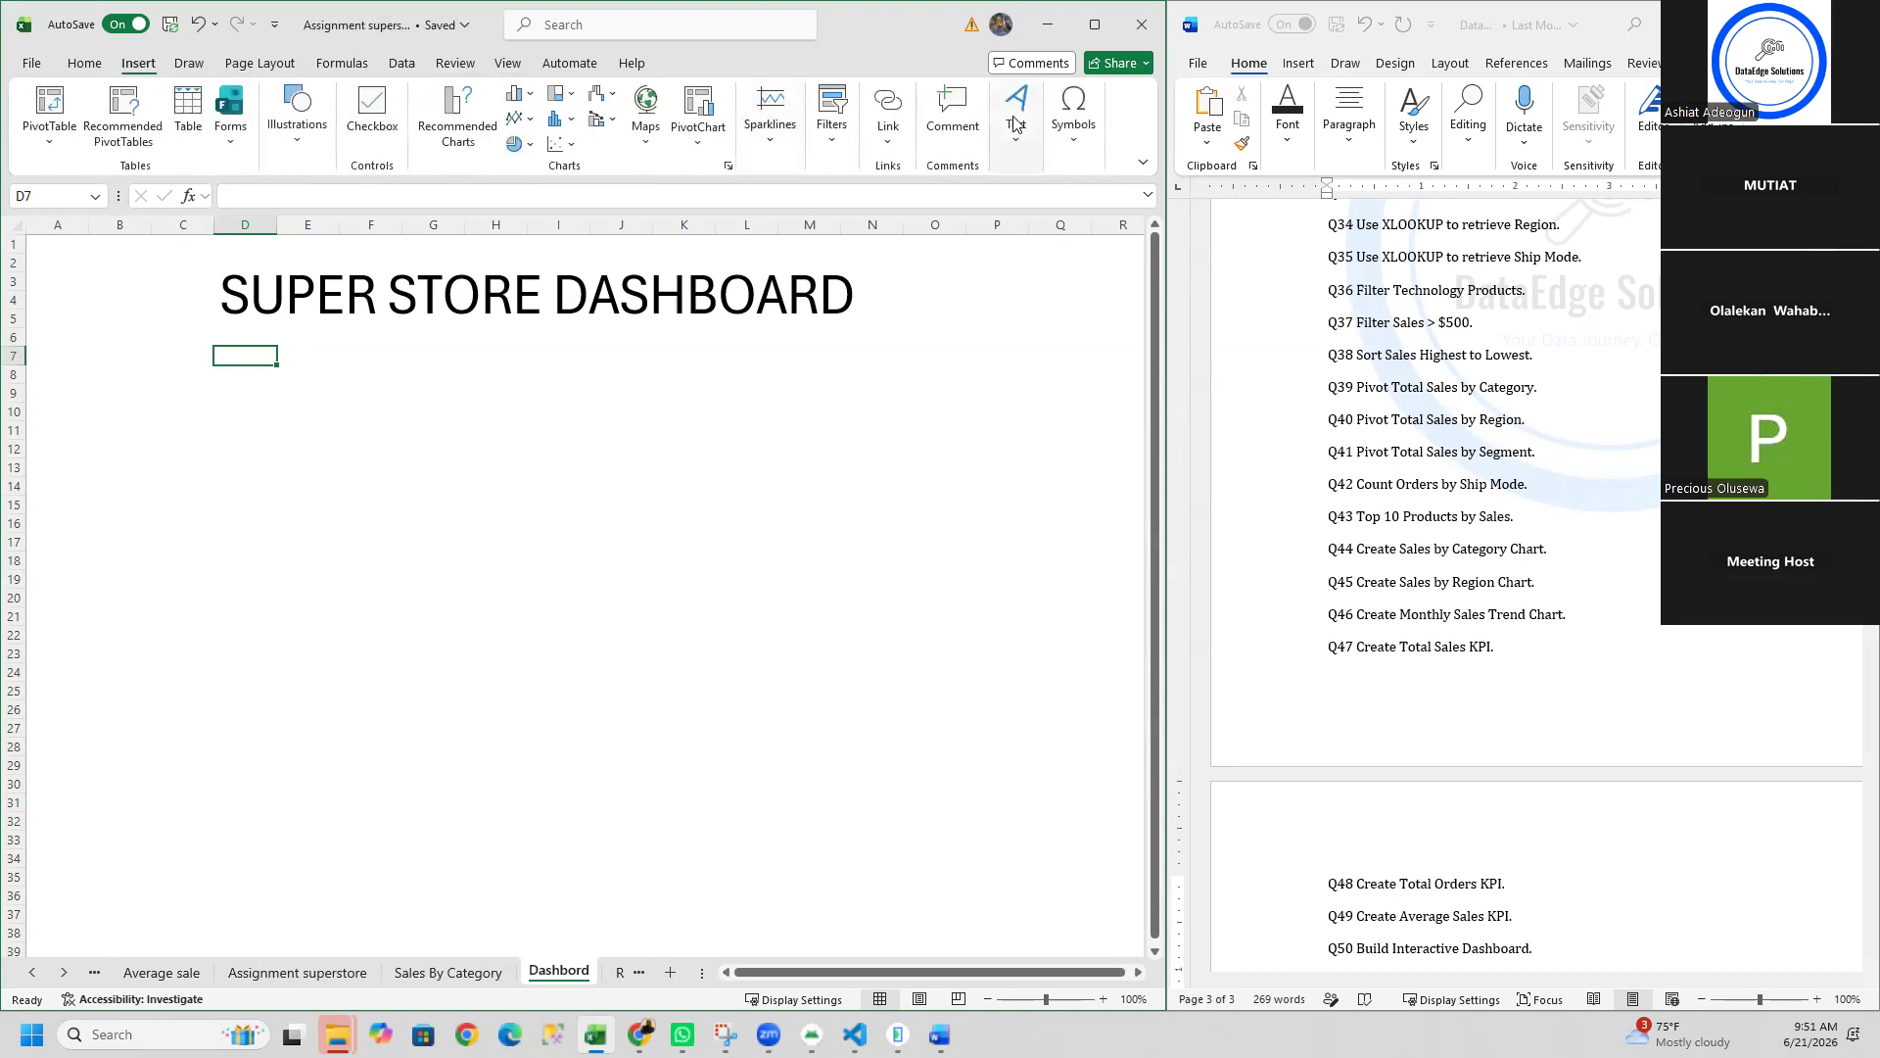
click(1016, 113)
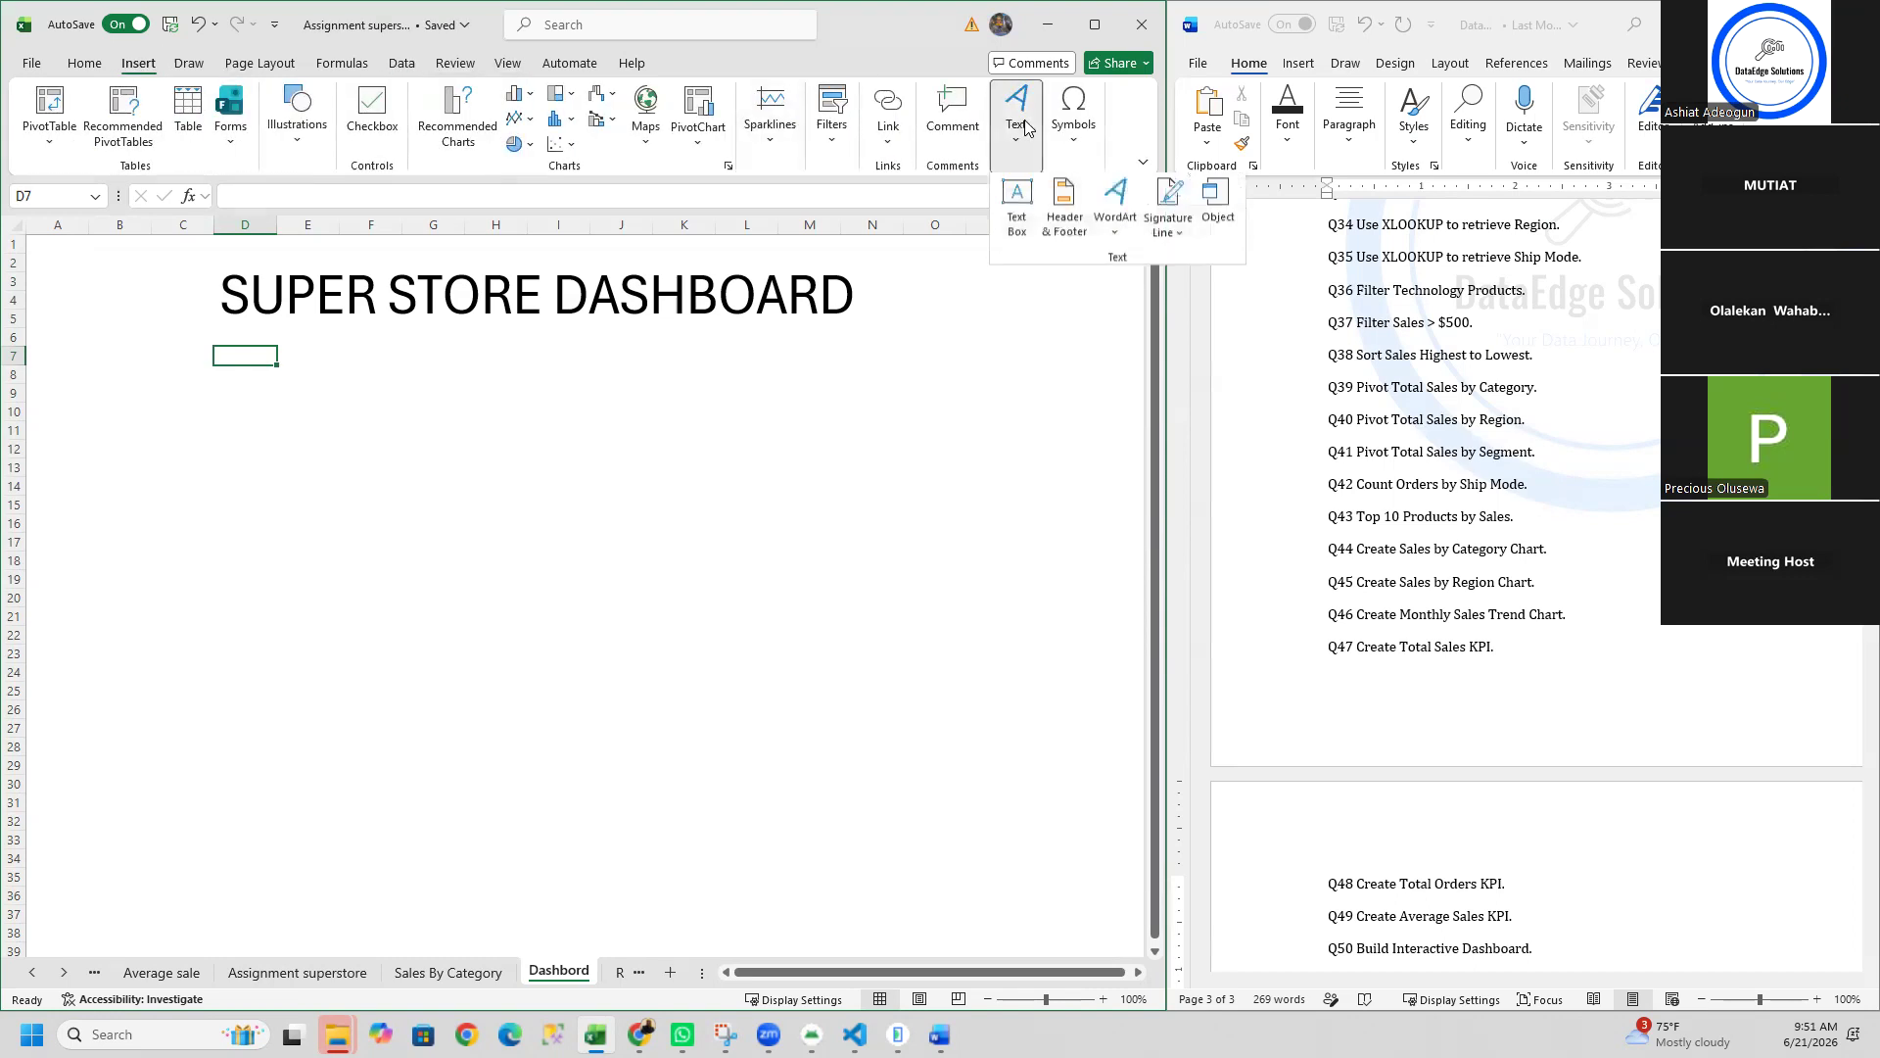
click(1023, 202)
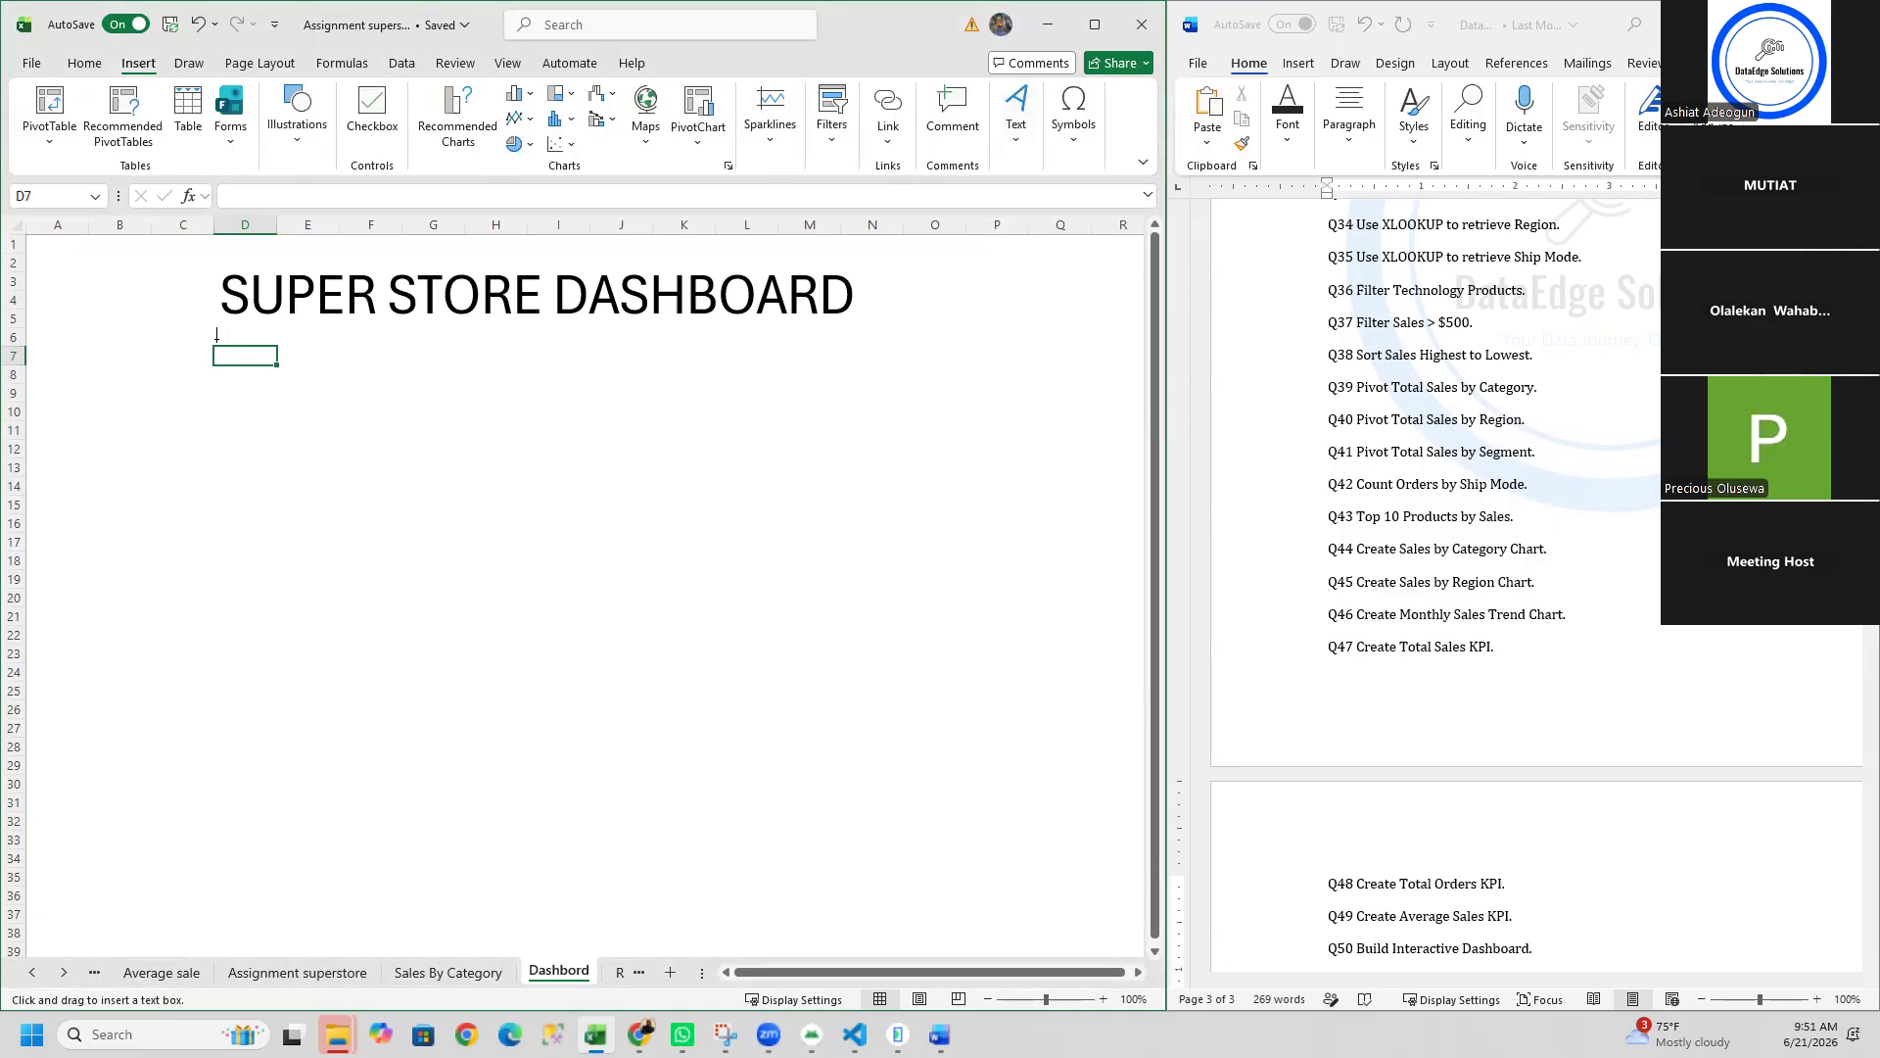
drag(211, 335, 314, 375)
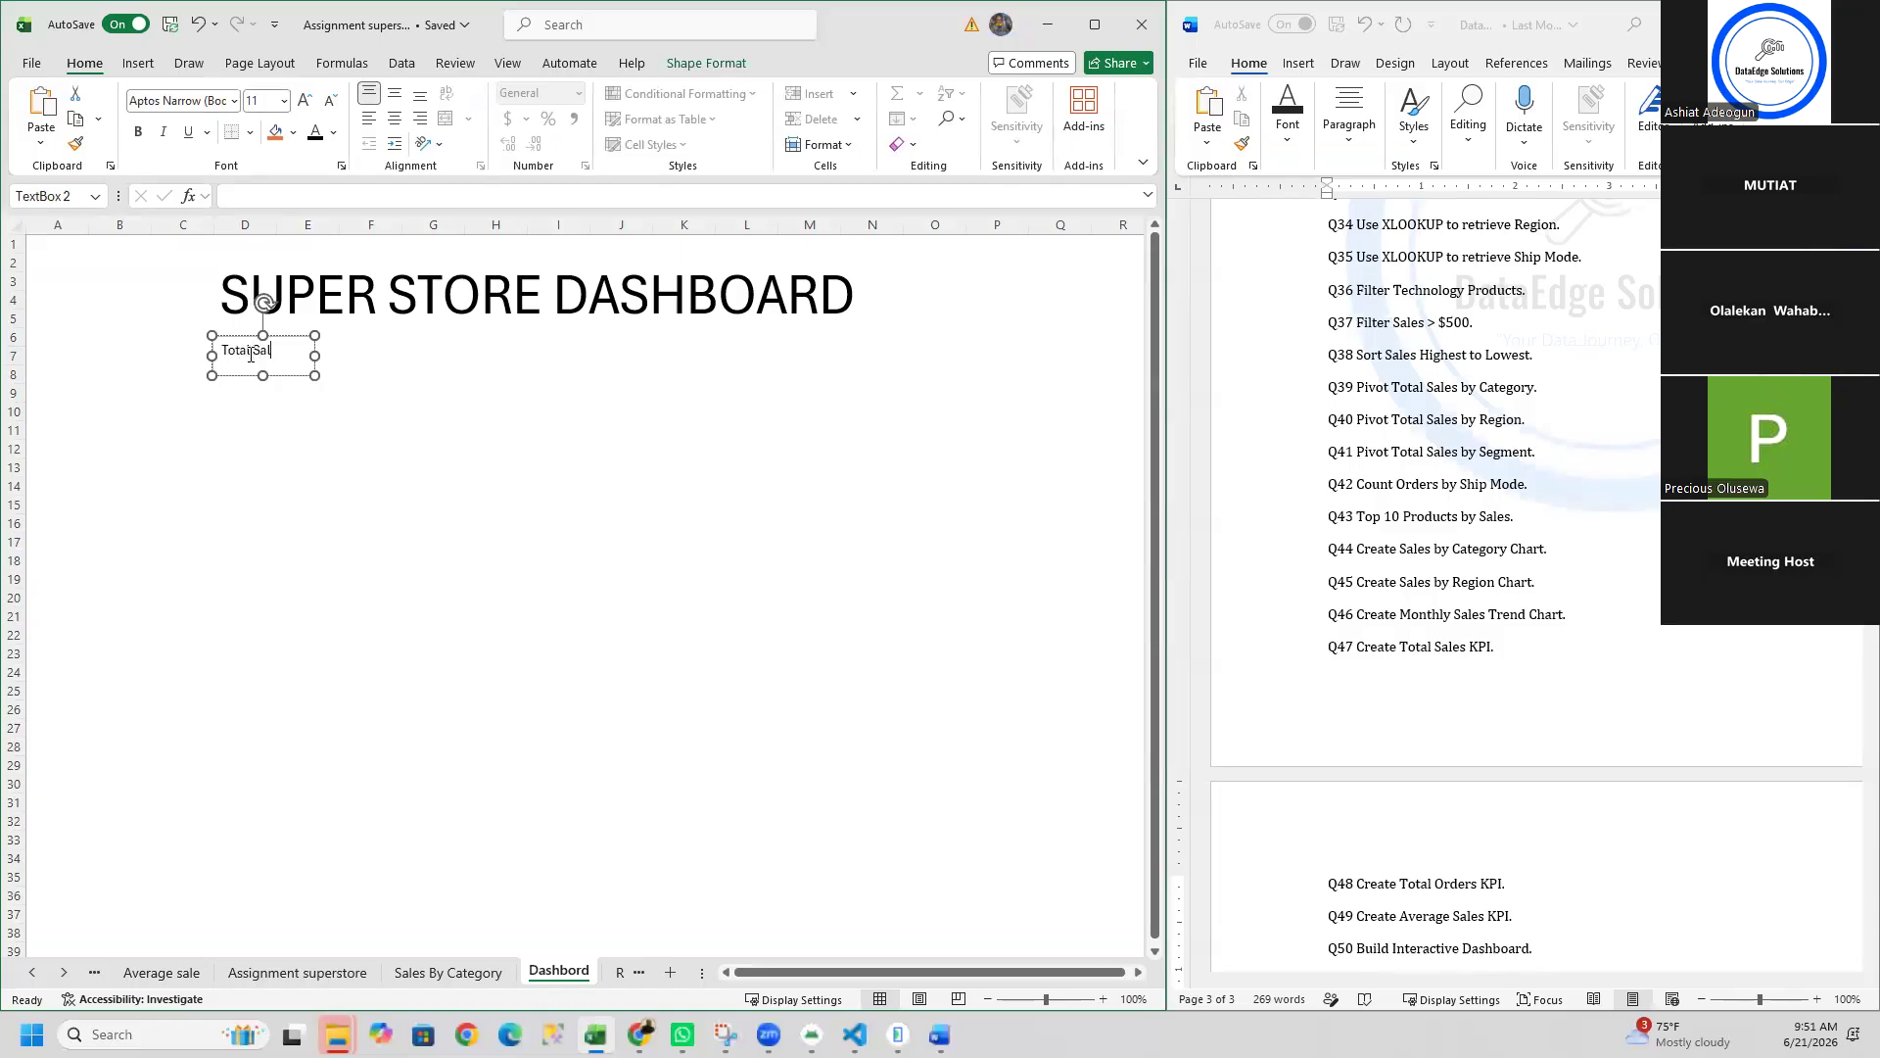
mouse_move(314, 356)
mouse_down()
mouse_move(290, 351)
mouse_move(307, 350)
mouse_up()
click(259, 377)
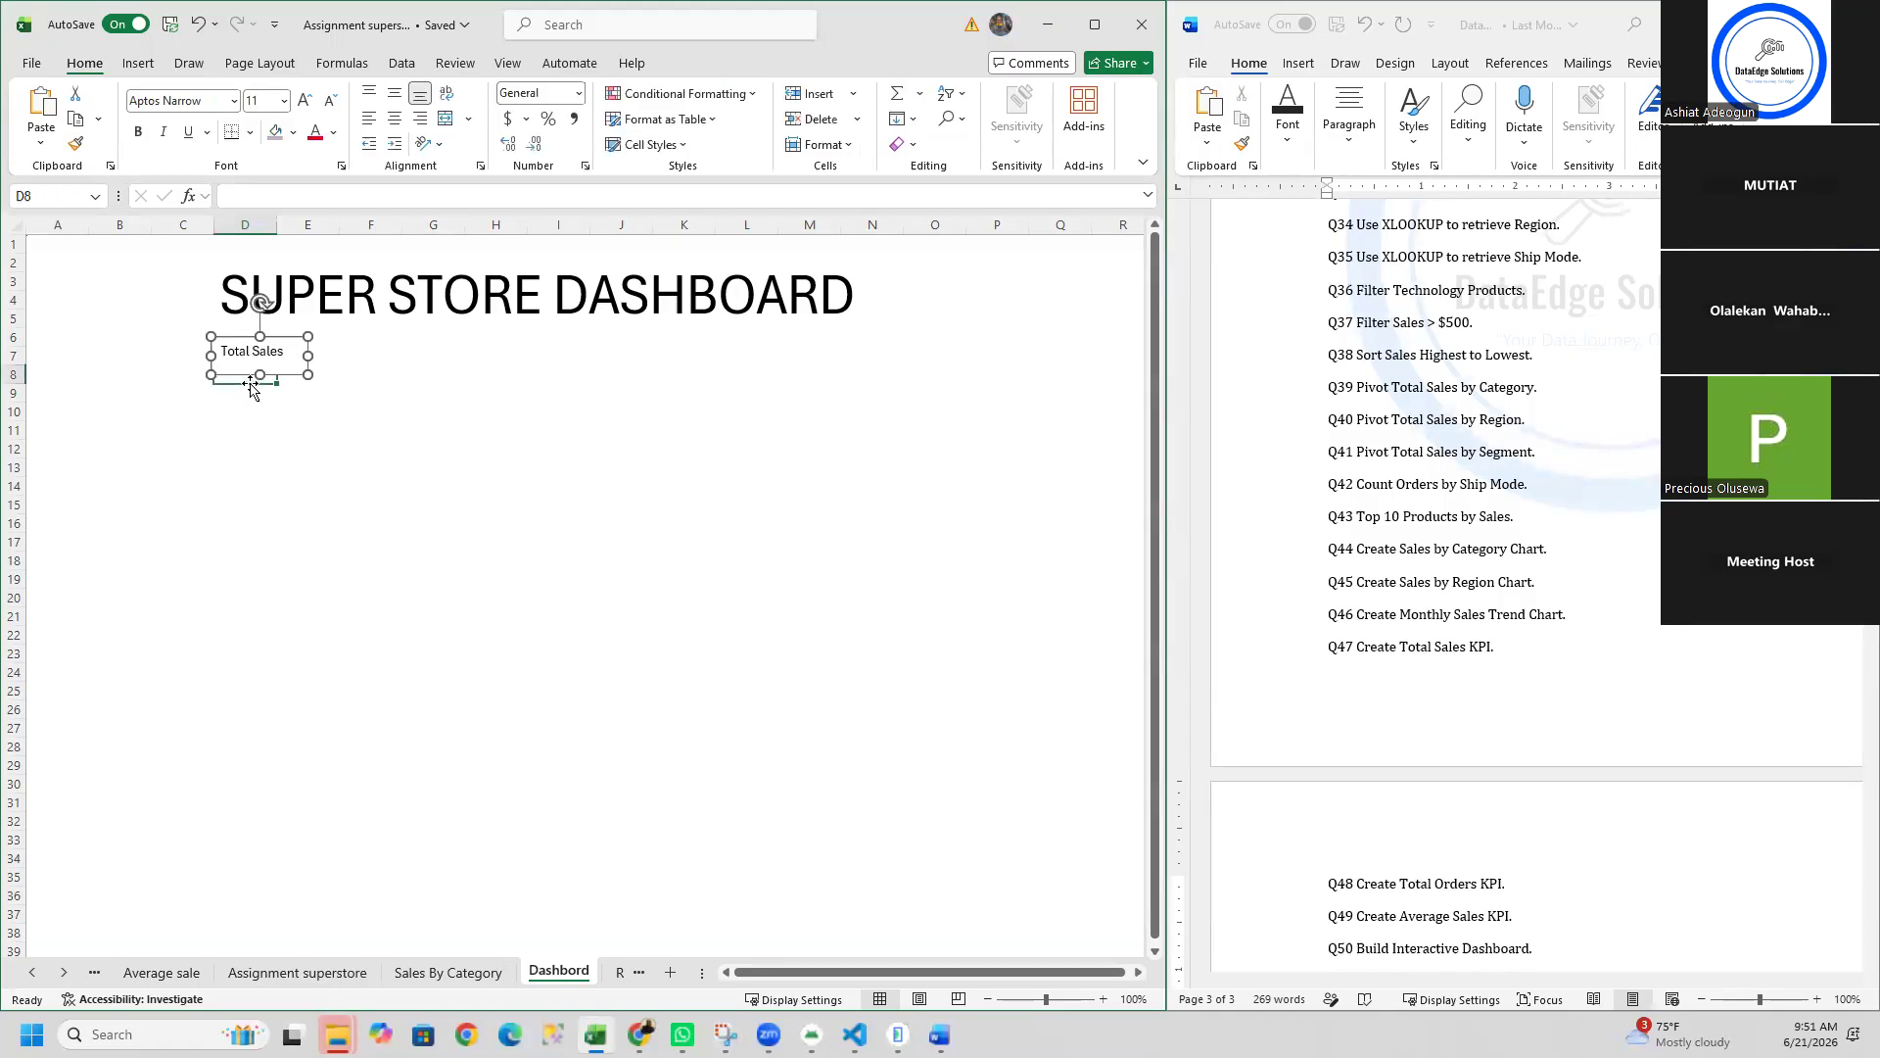
Step: Build a formula in D9 of the Dashbord sheet that references the Sum of Sales value in A4 on the Total Sales KPI sheet
click(261, 394)
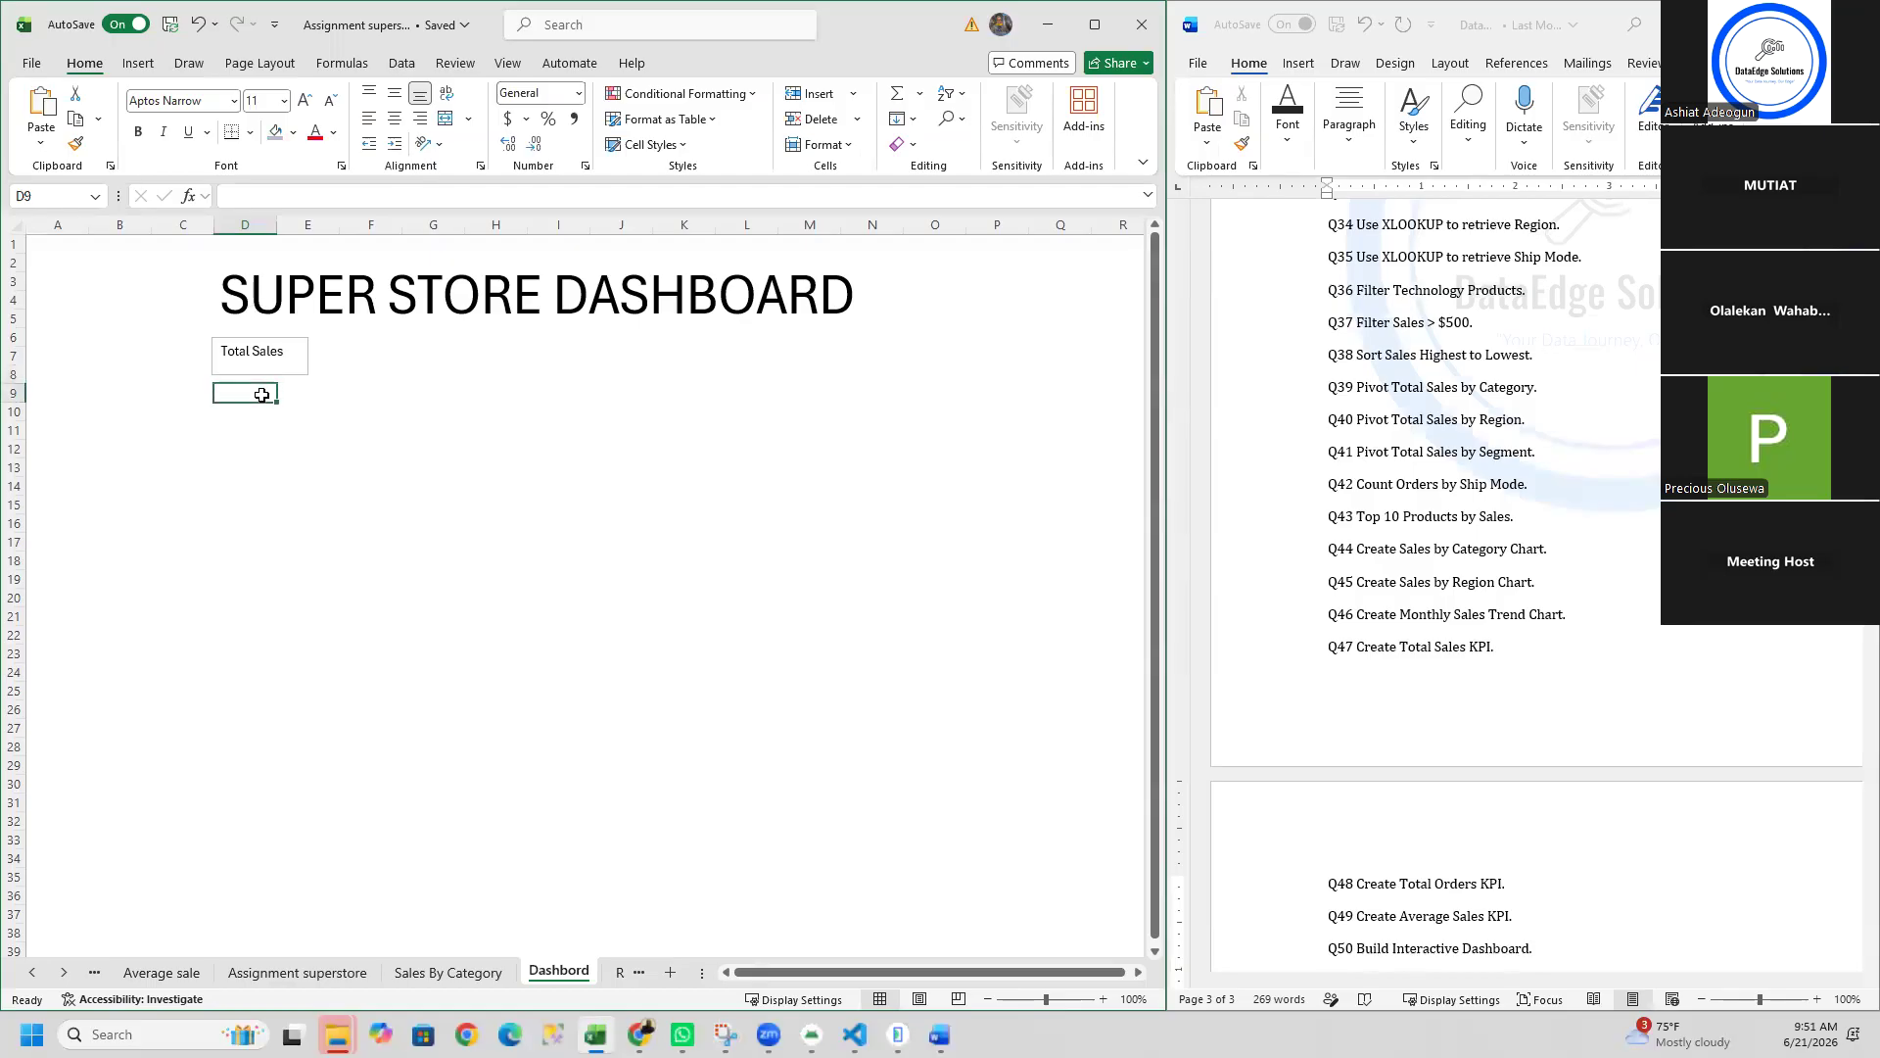
text(=)
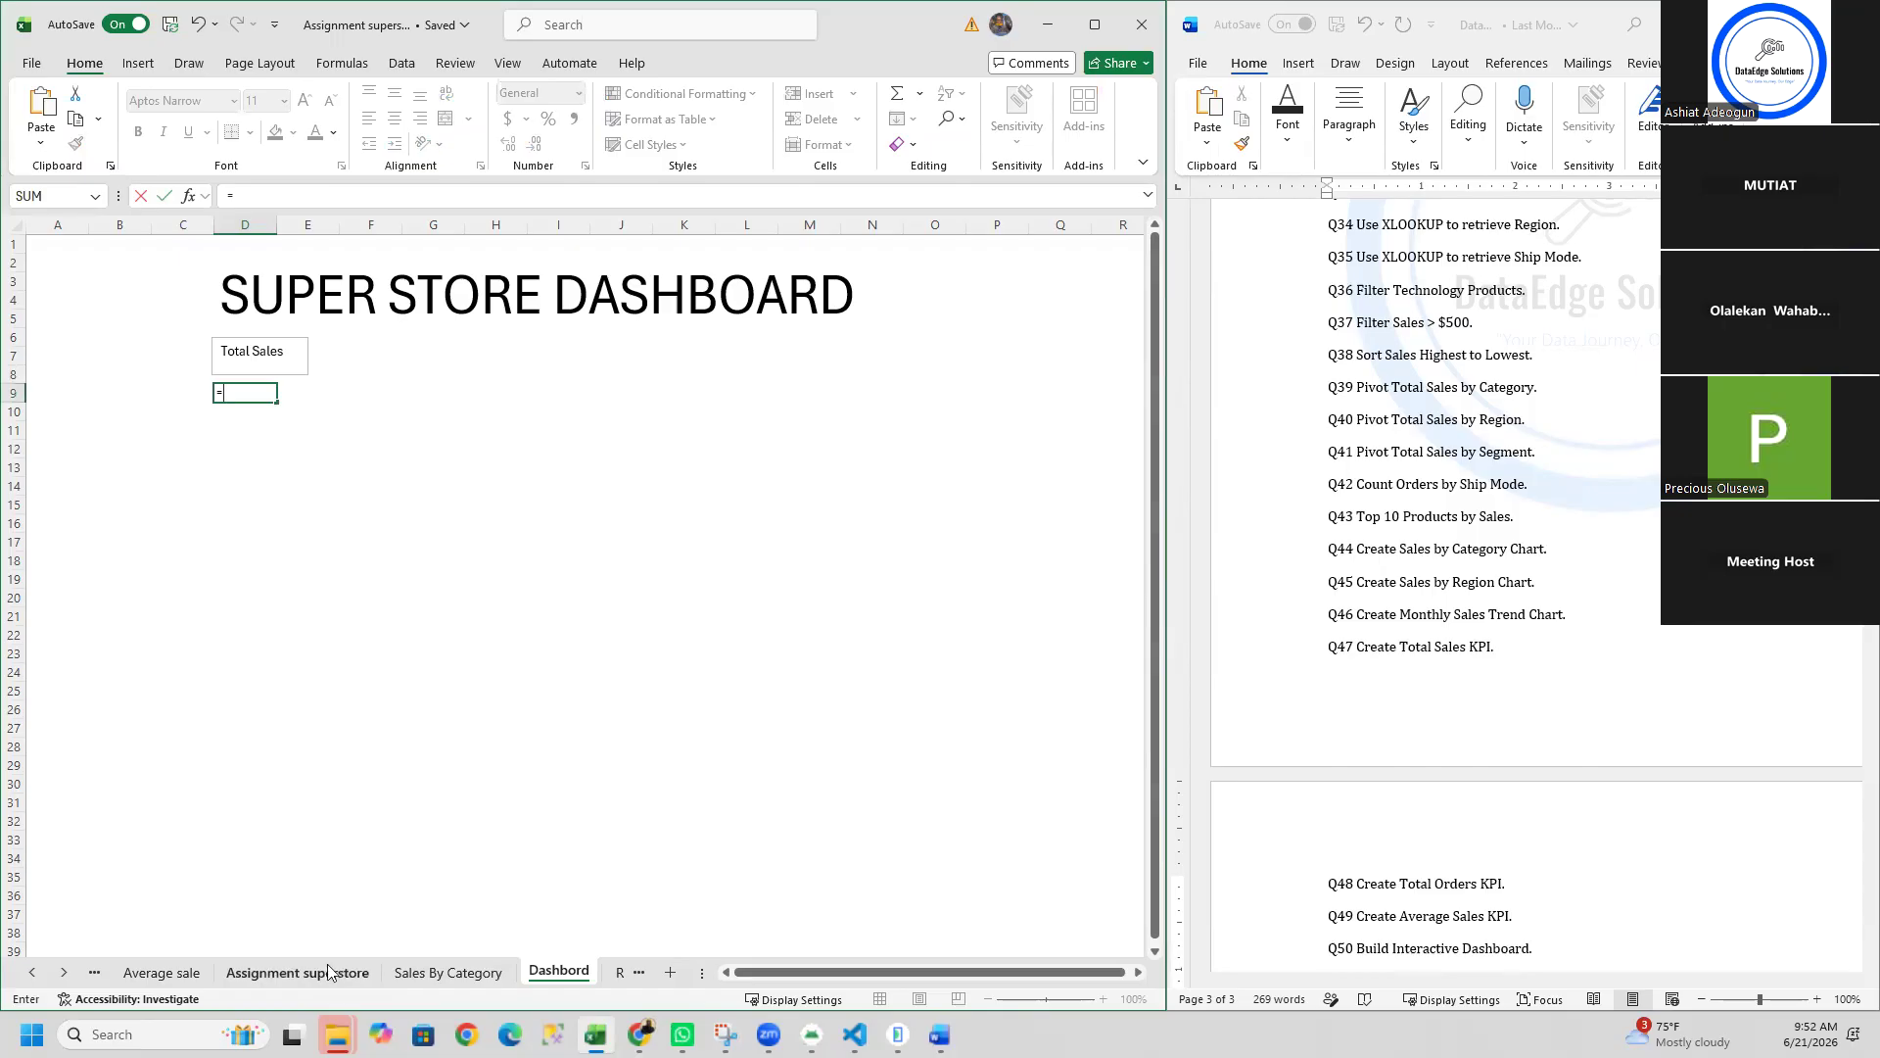
click(95, 972)
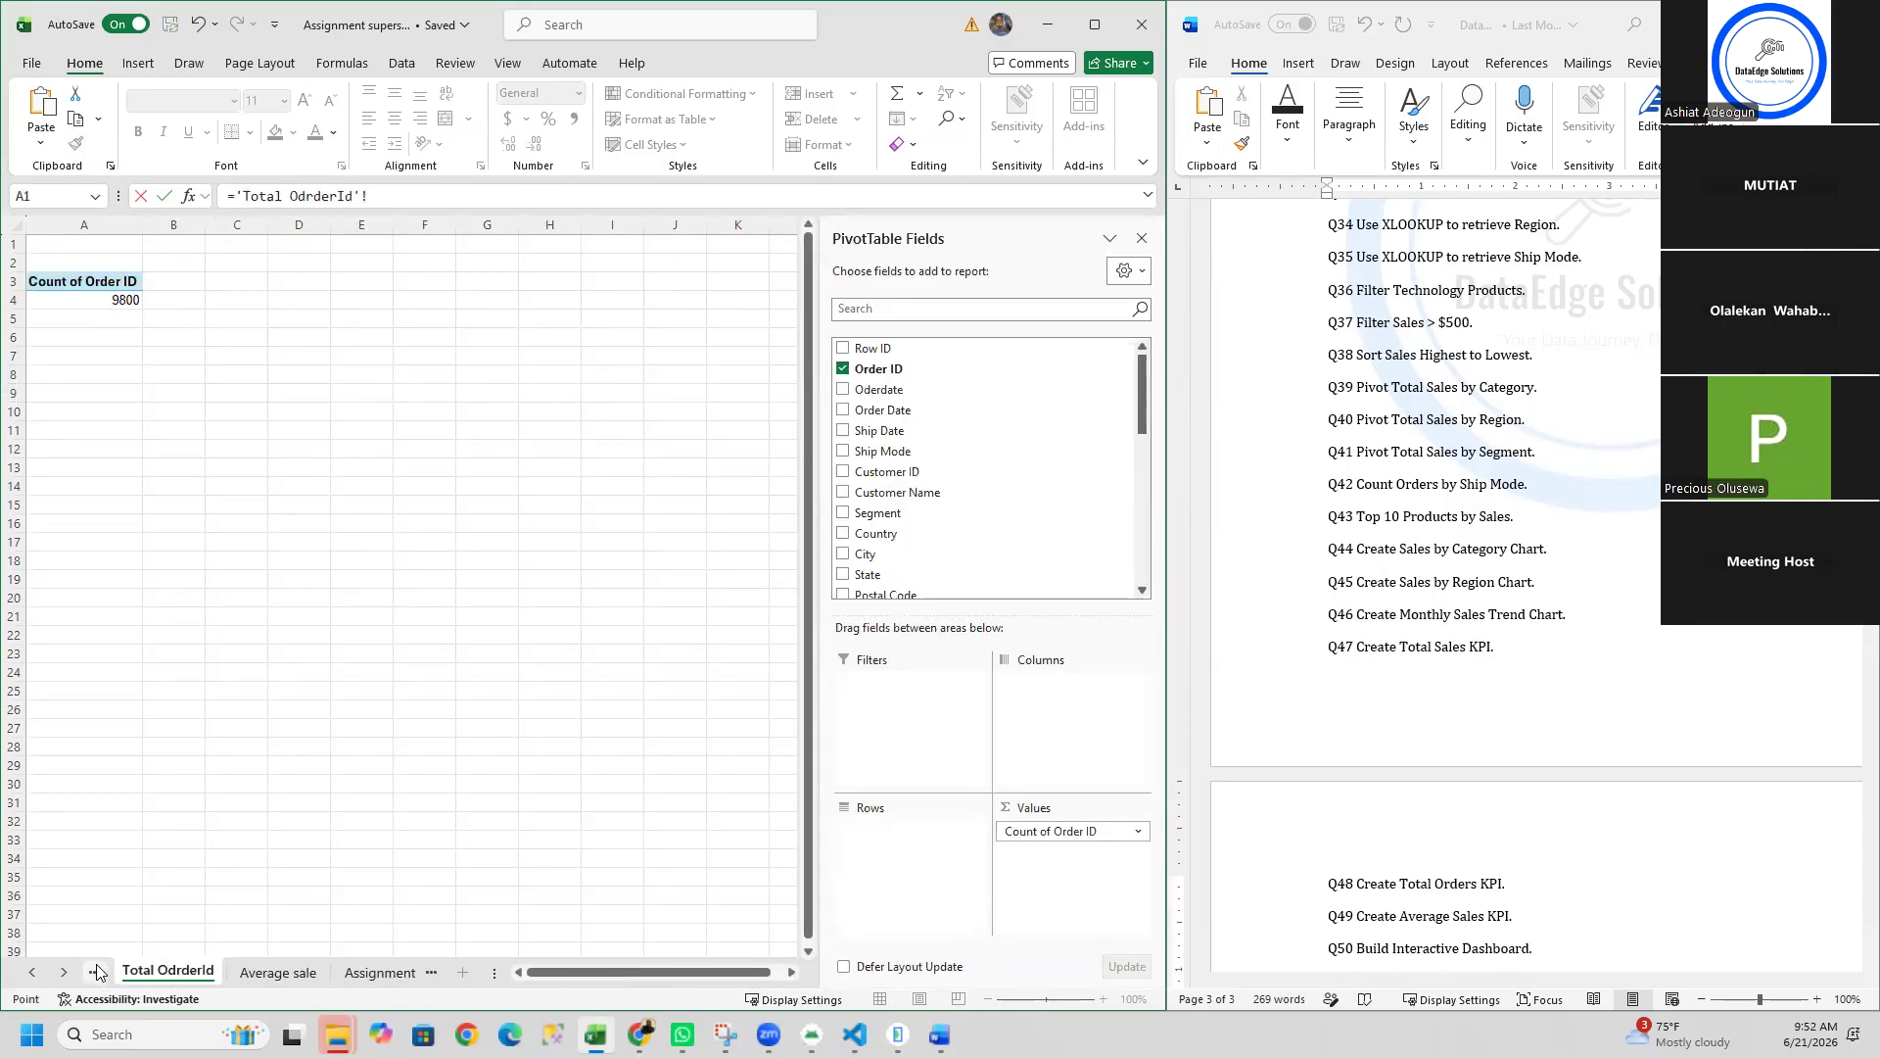
click(95, 972)
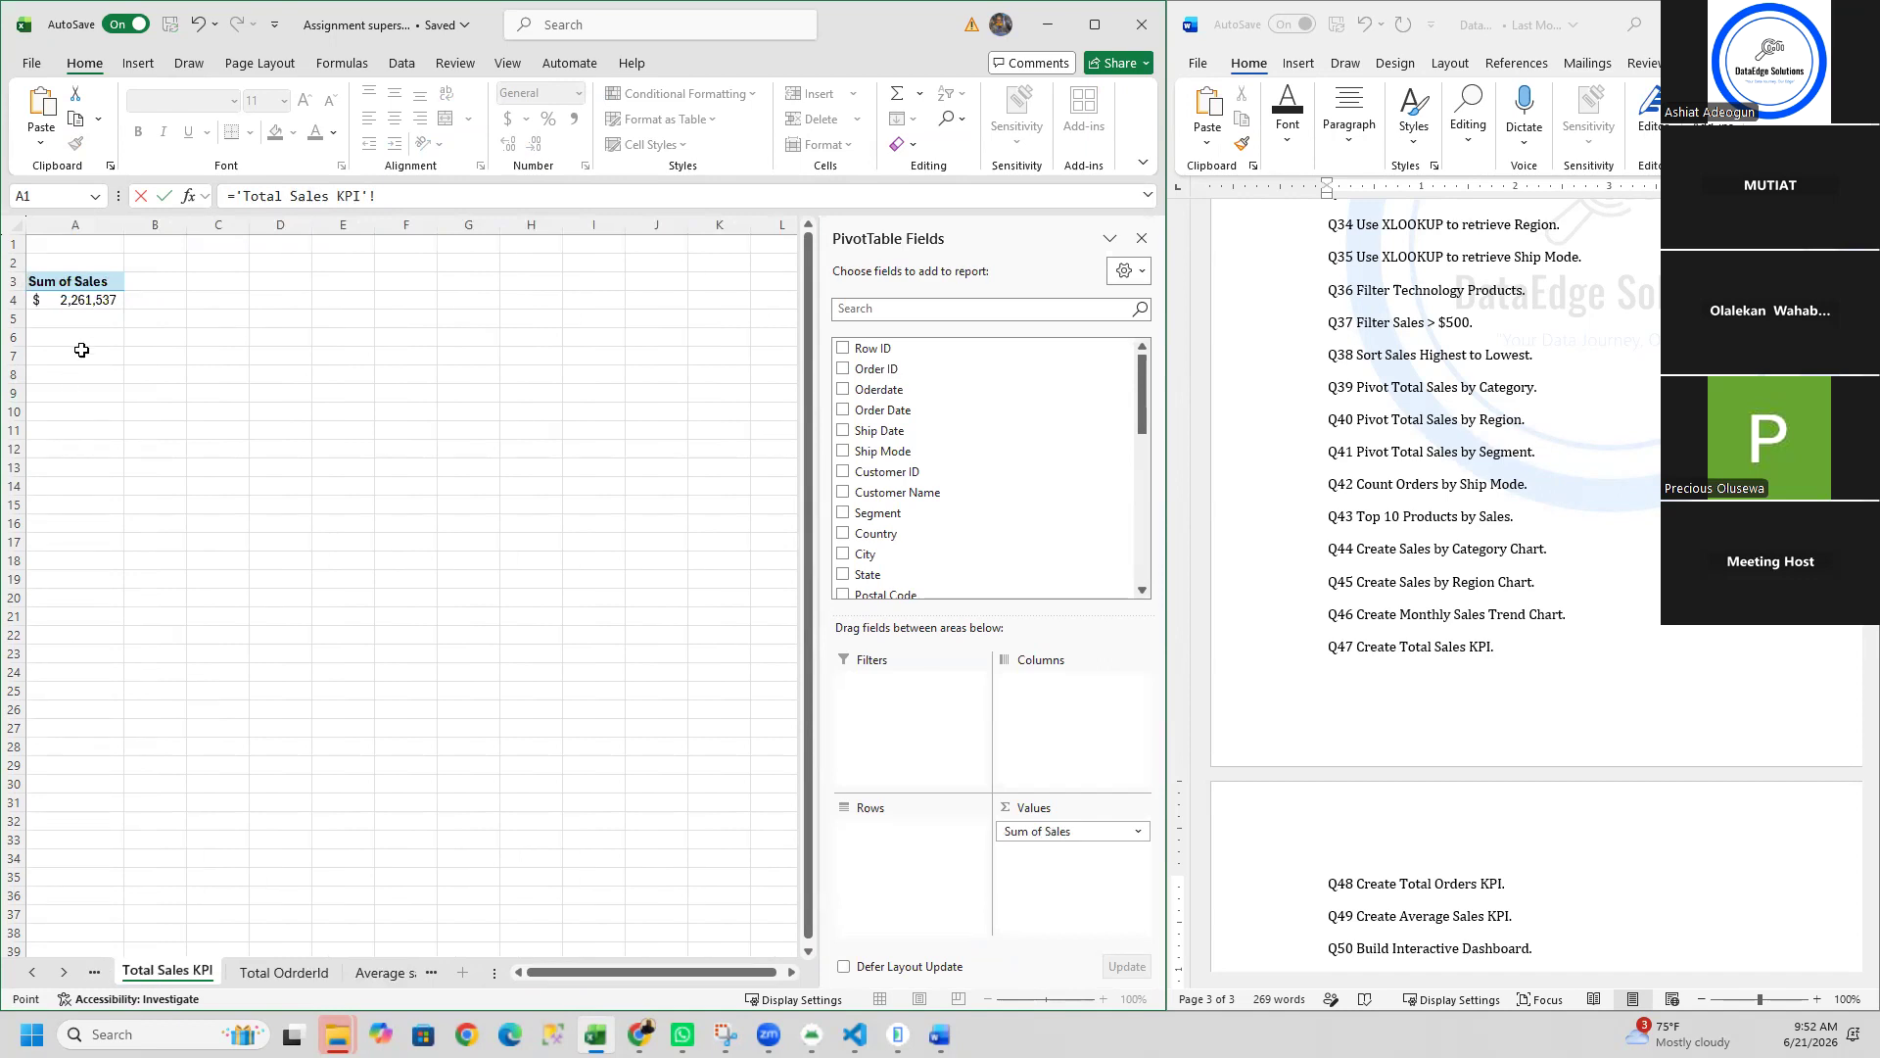
click(79, 300)
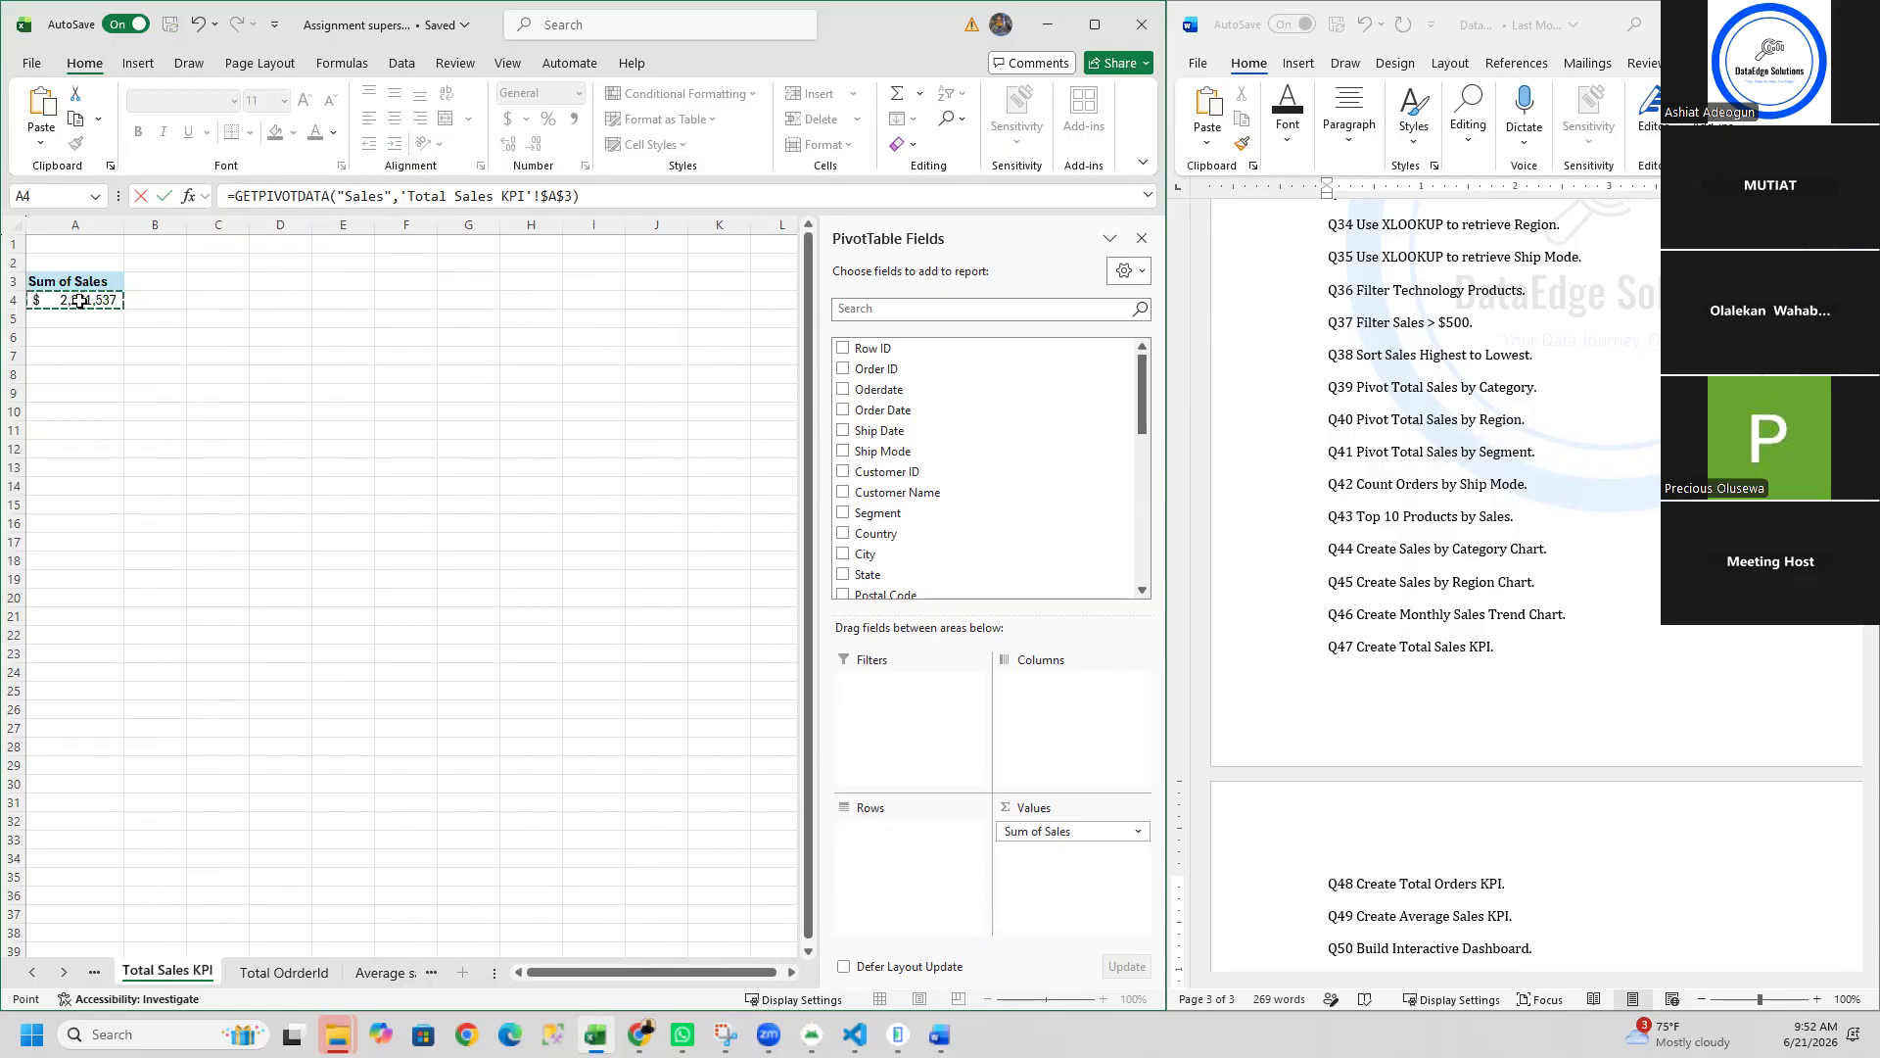
Step: Point the formula back to the Total Sales KPI sheet and copy its full GETPIVOTDATA text
click(439, 973)
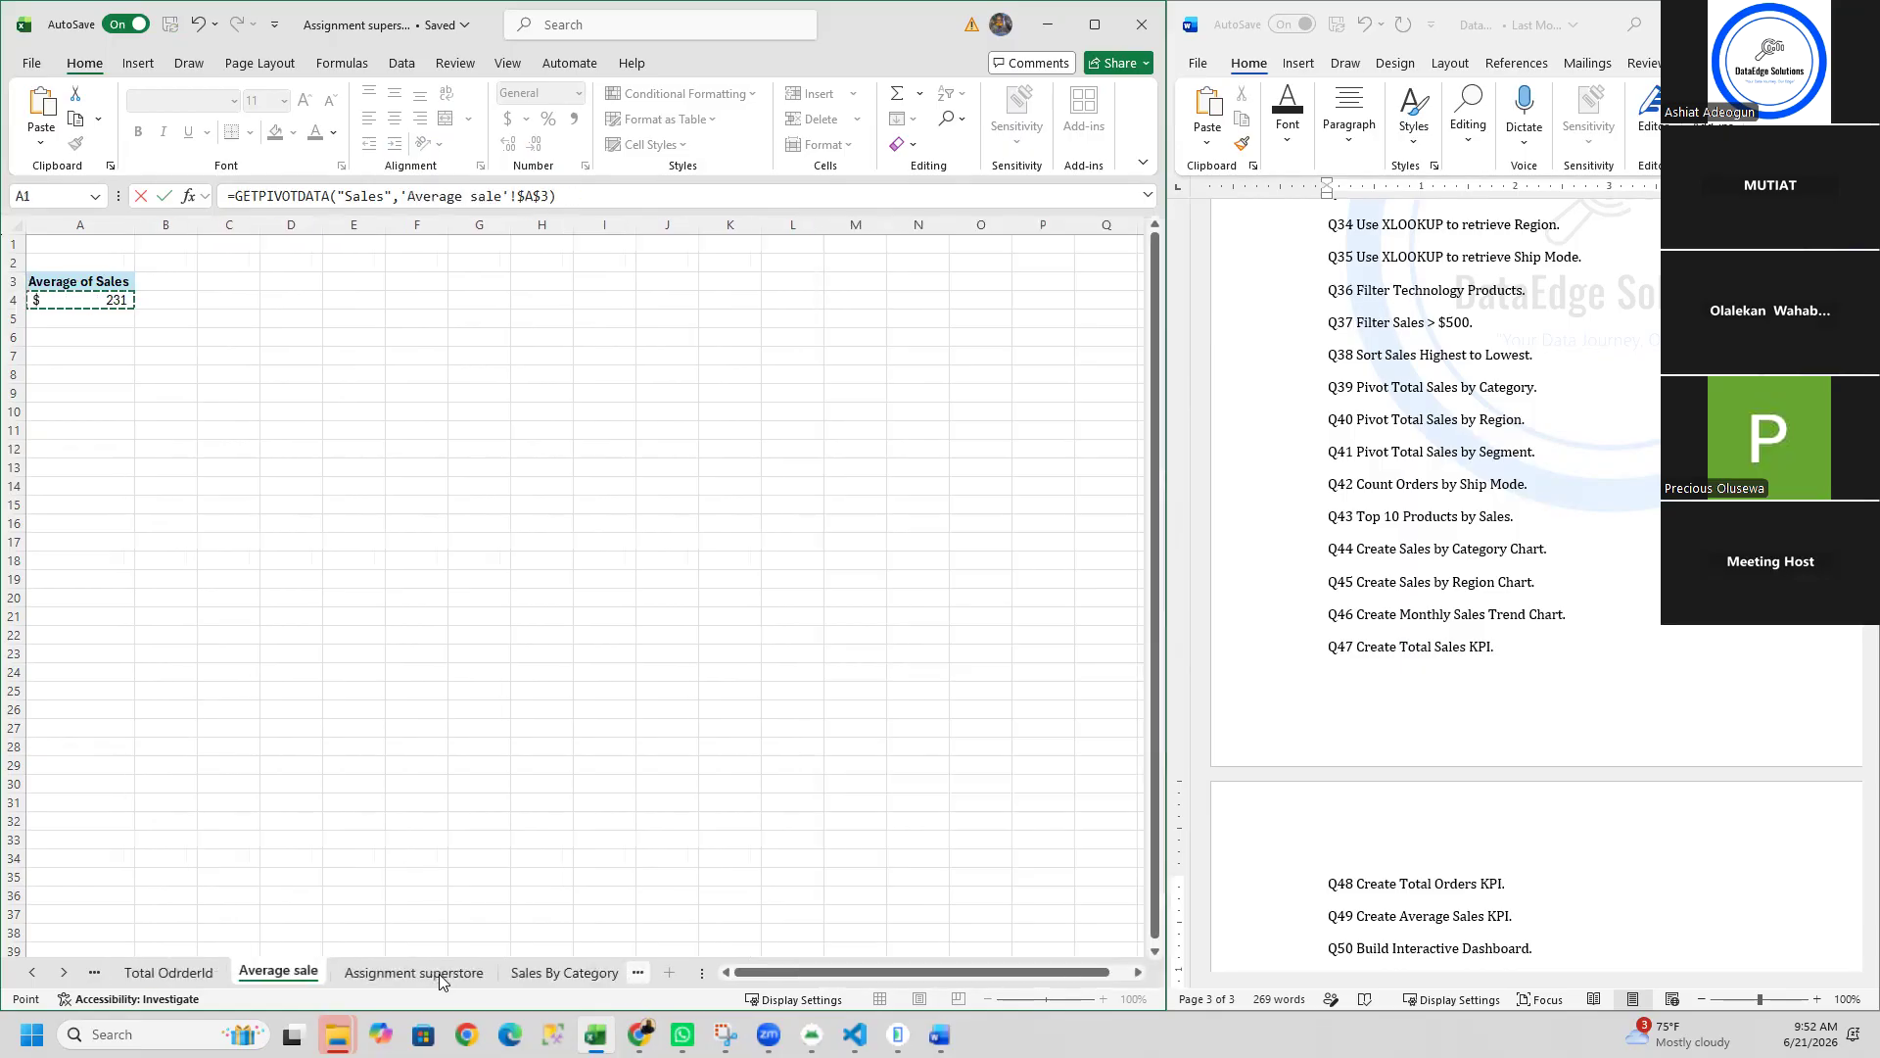
click(168, 974)
click(94, 972)
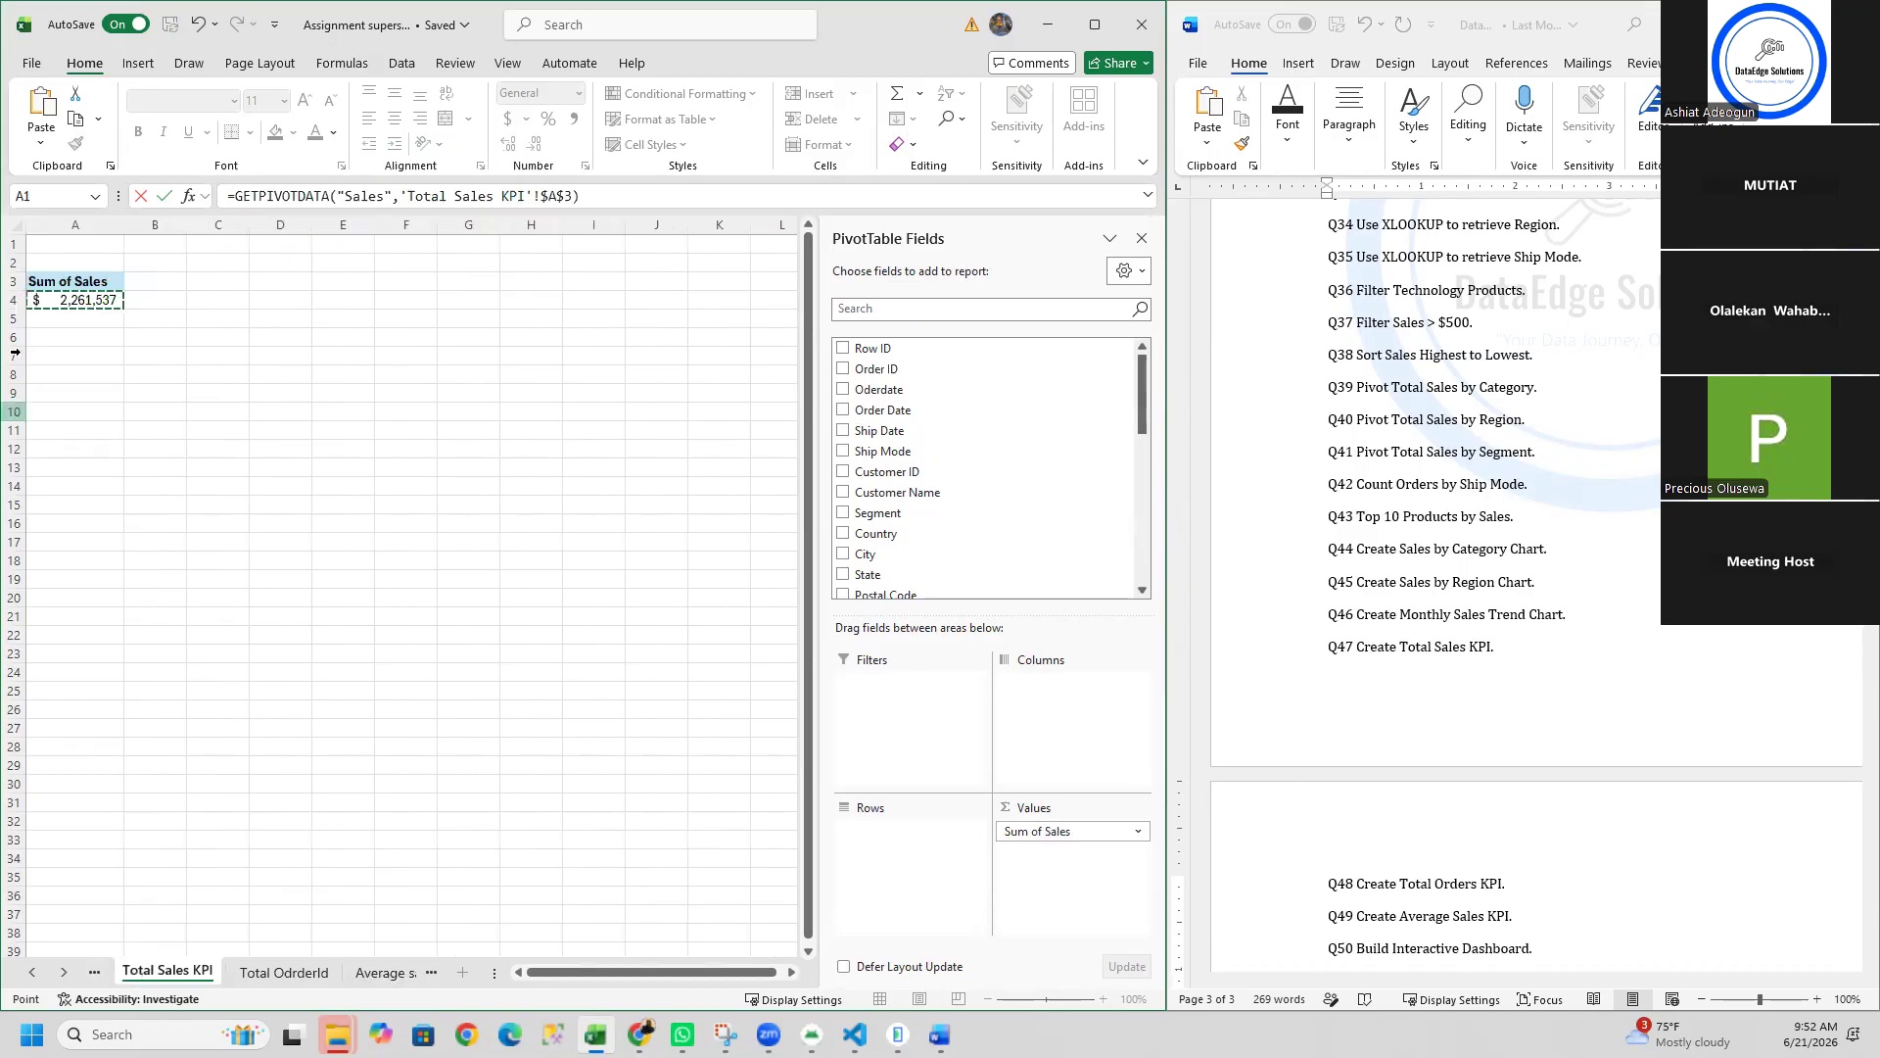
click(586, 196)
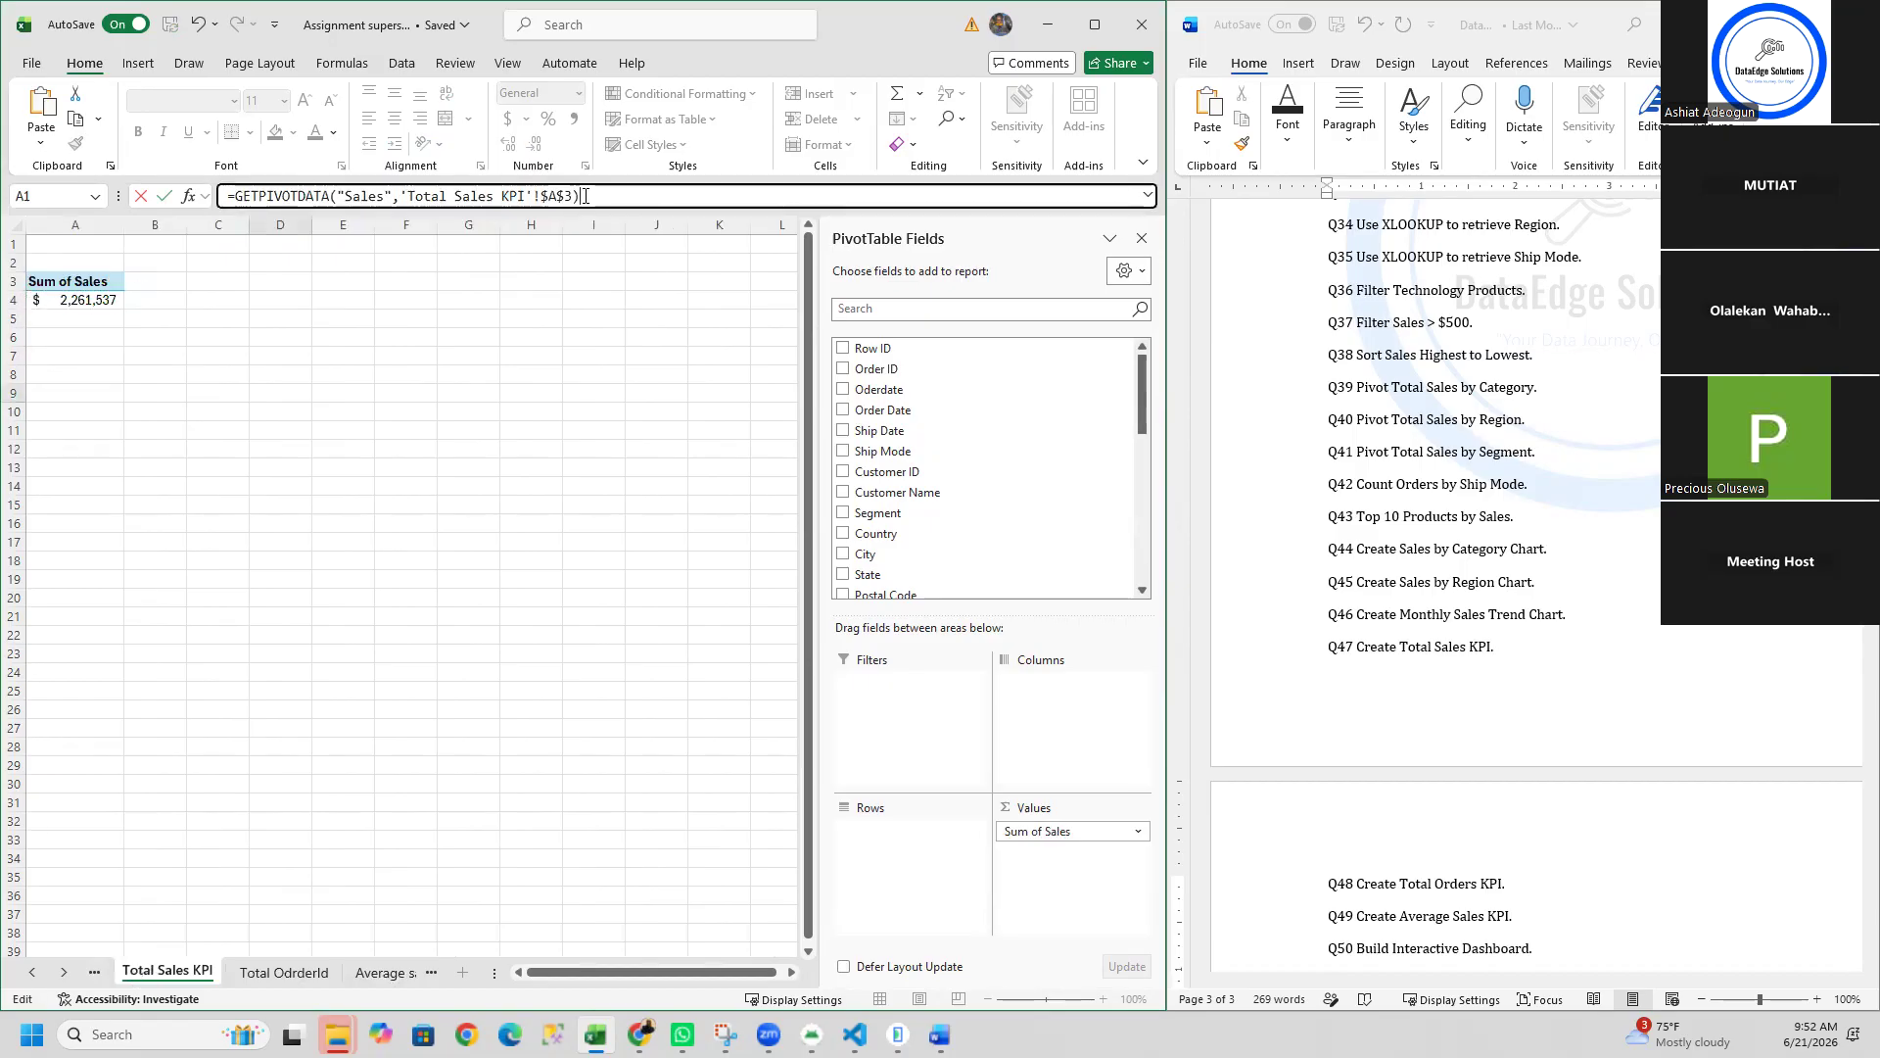
key(ctrl+a)
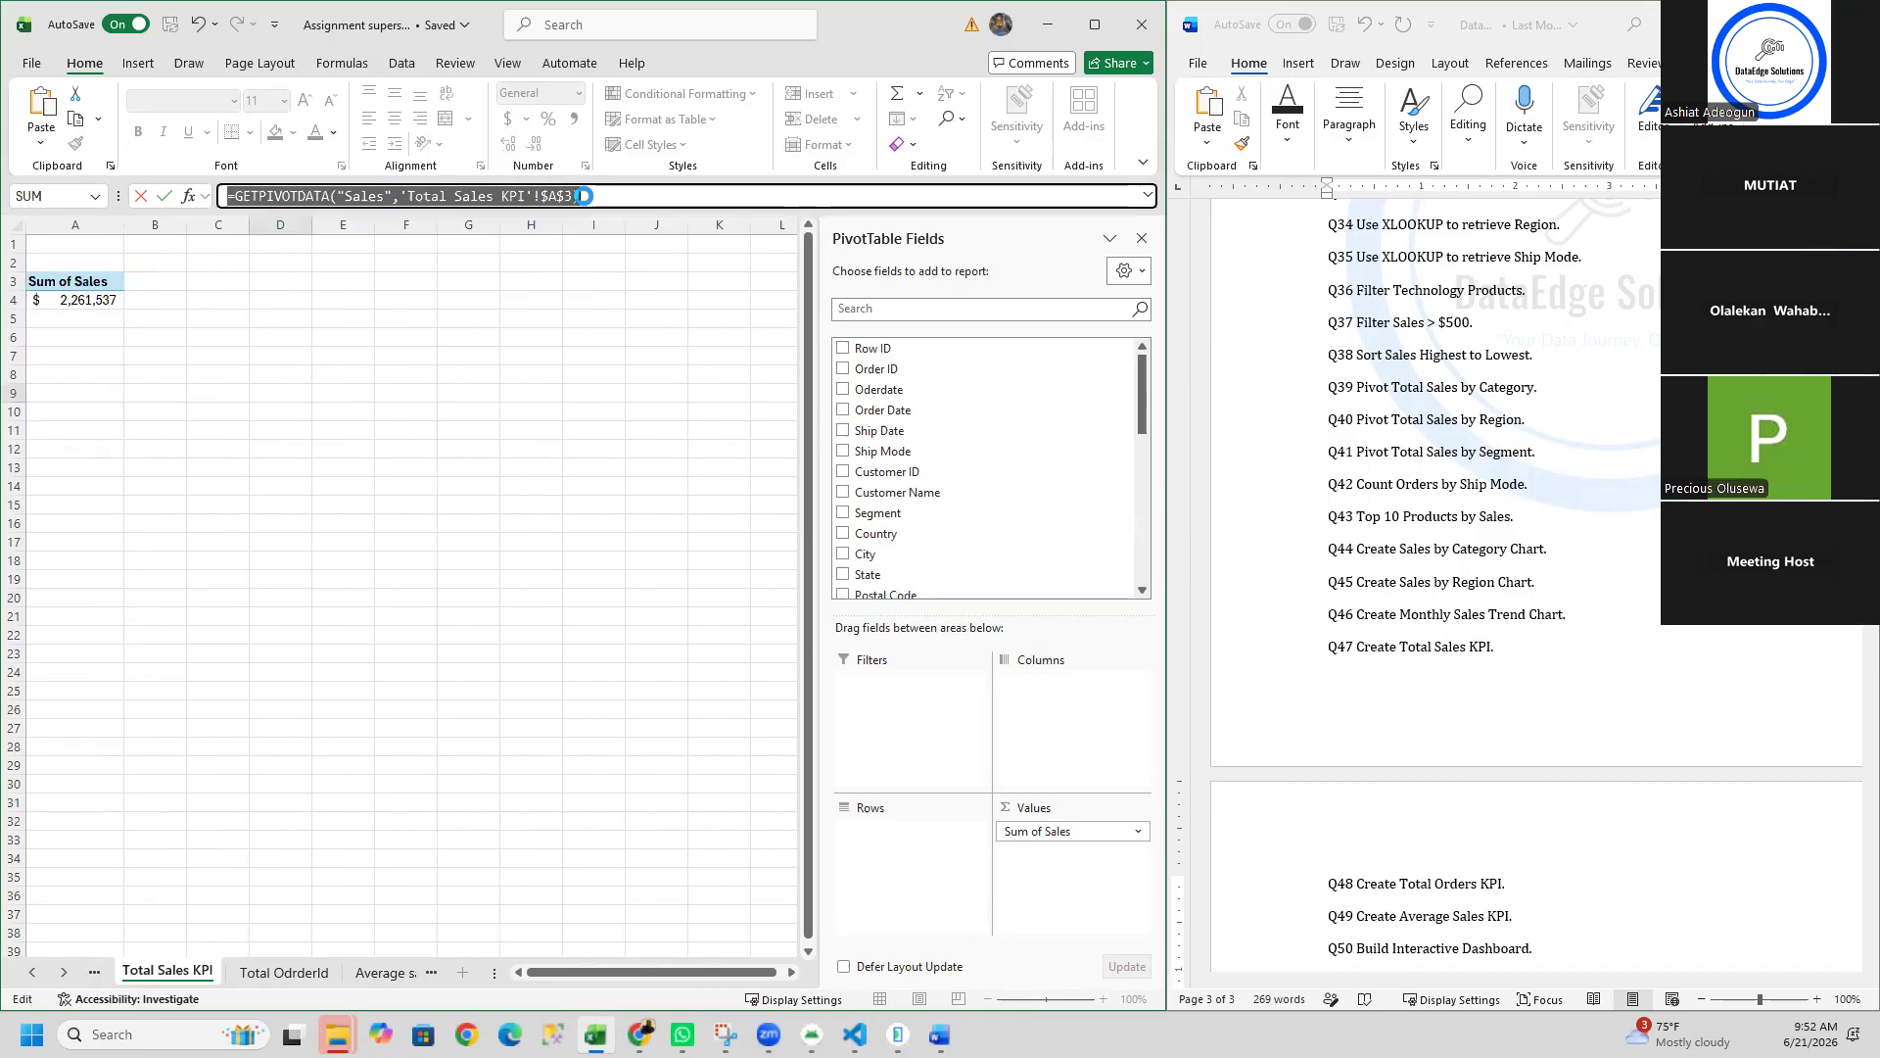
Step: Return to the Dashbord sheet and clear the incomplete sheet reference from D9
click(430, 977)
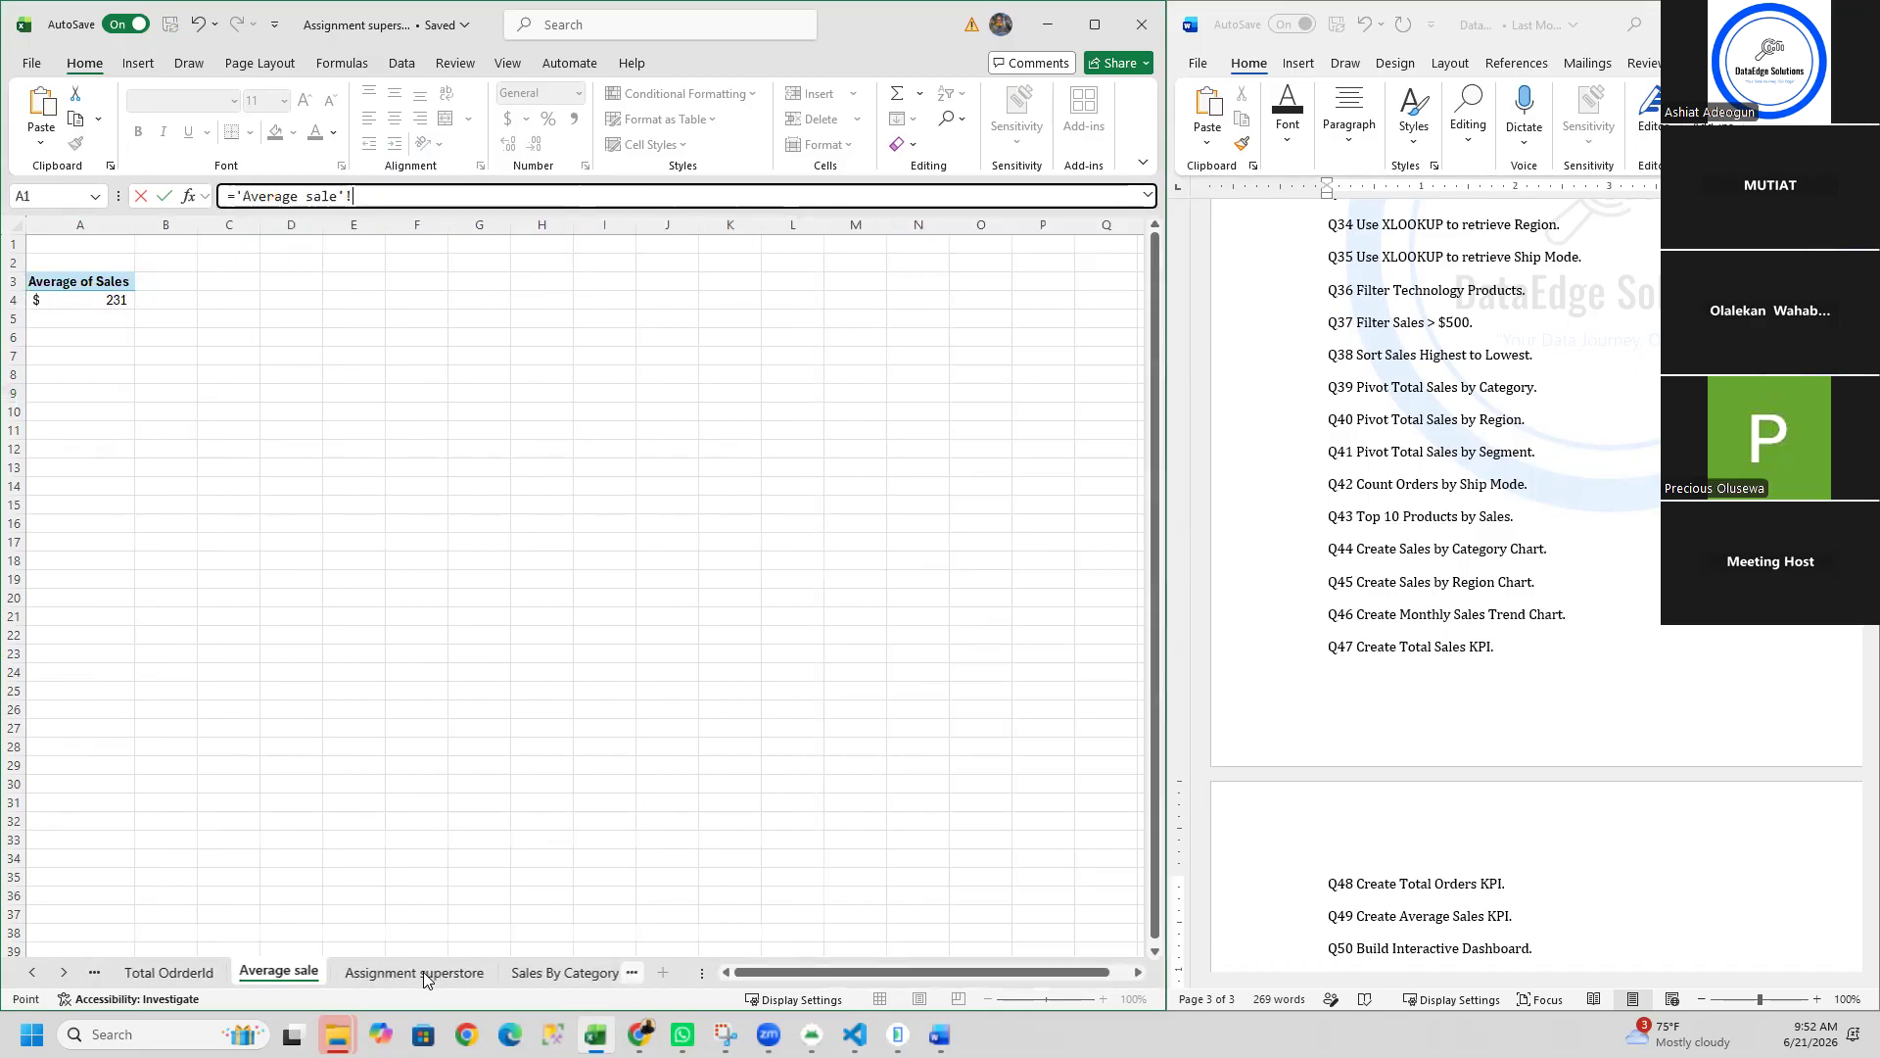
click(638, 978)
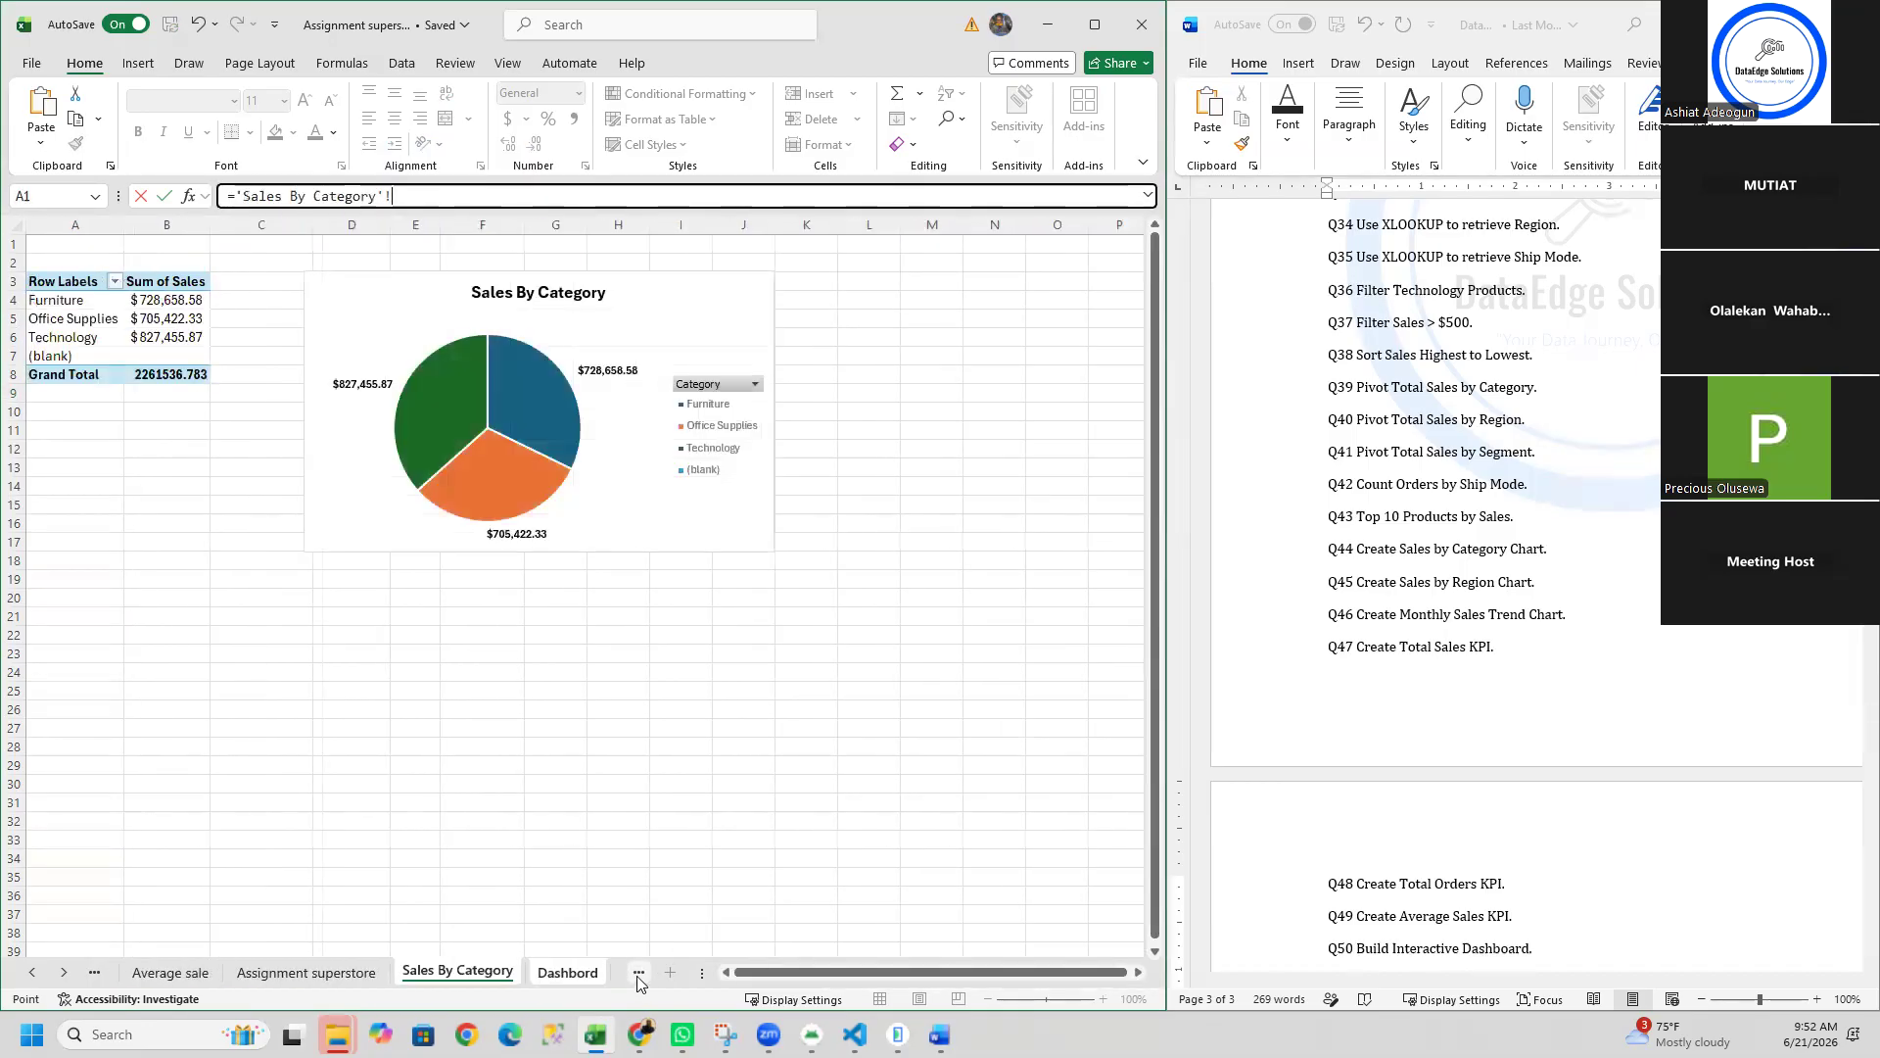
click(576, 975)
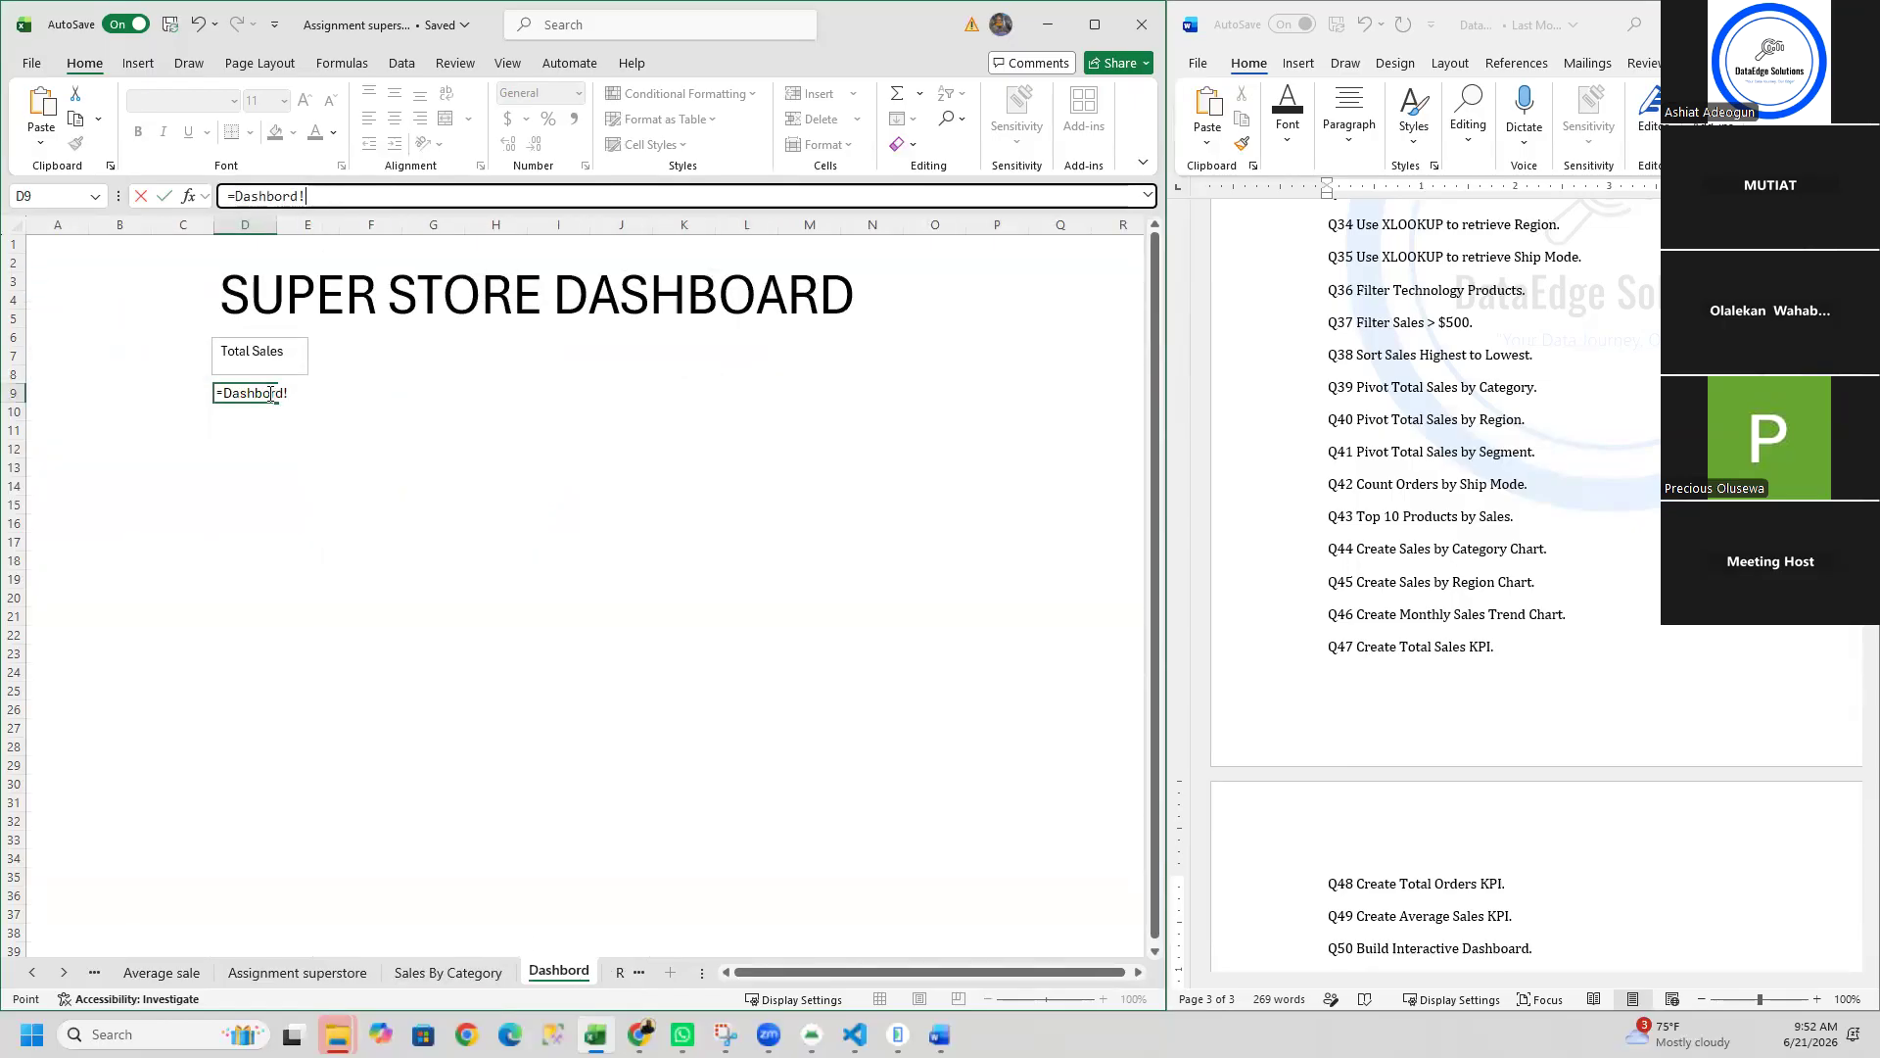
key(Return)
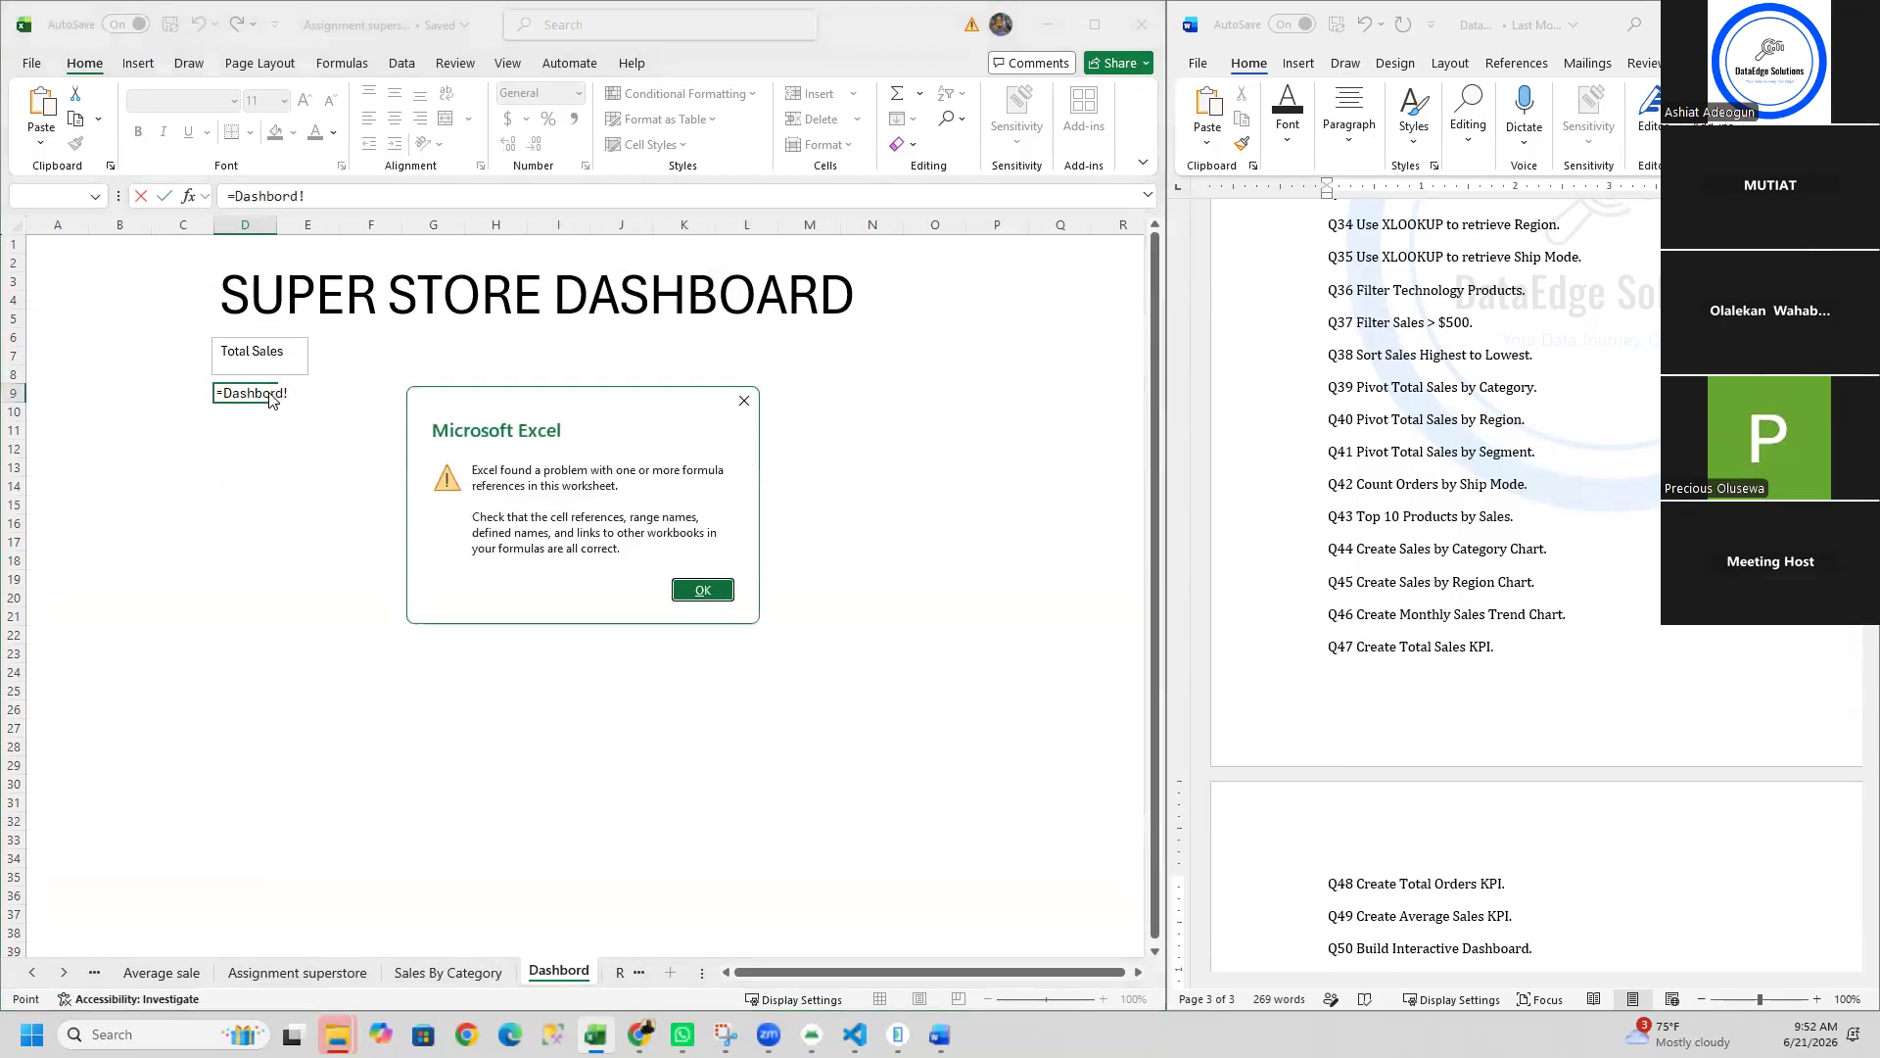
click(703, 590)
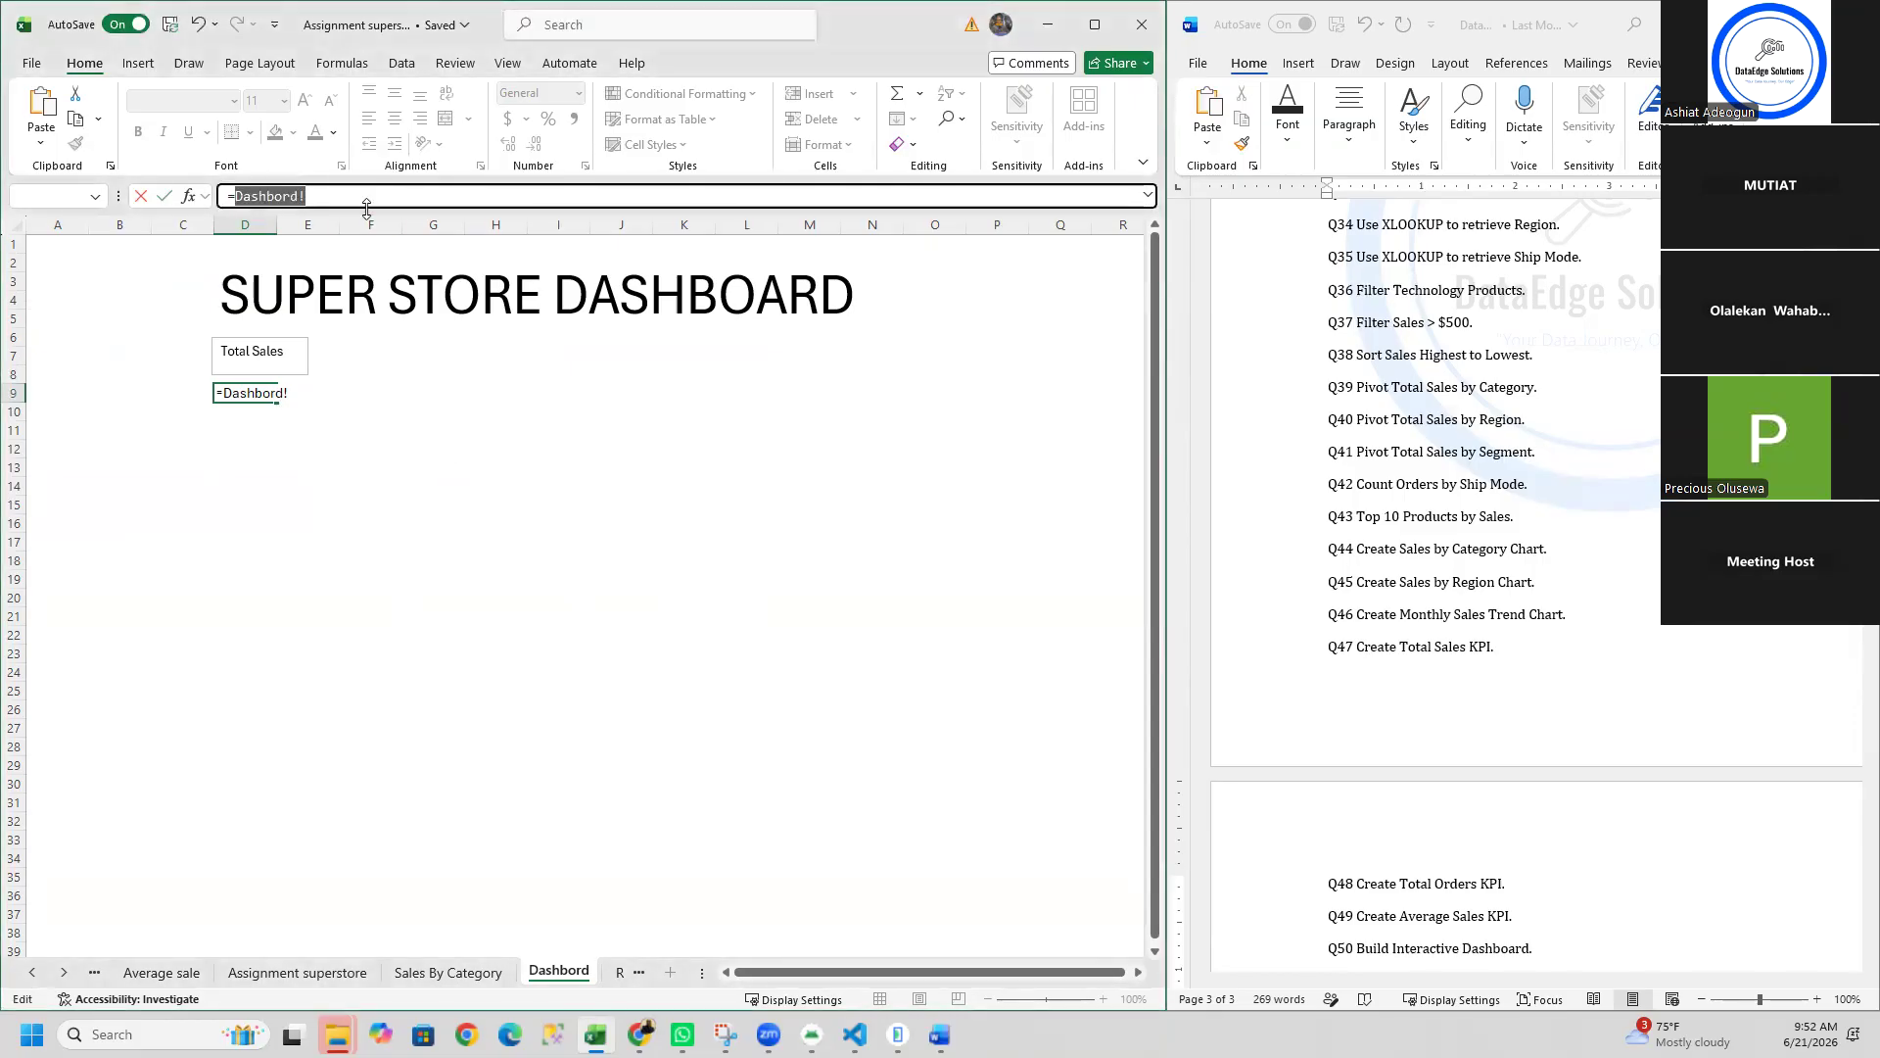
key(BackSpace)
key(BackSpace)
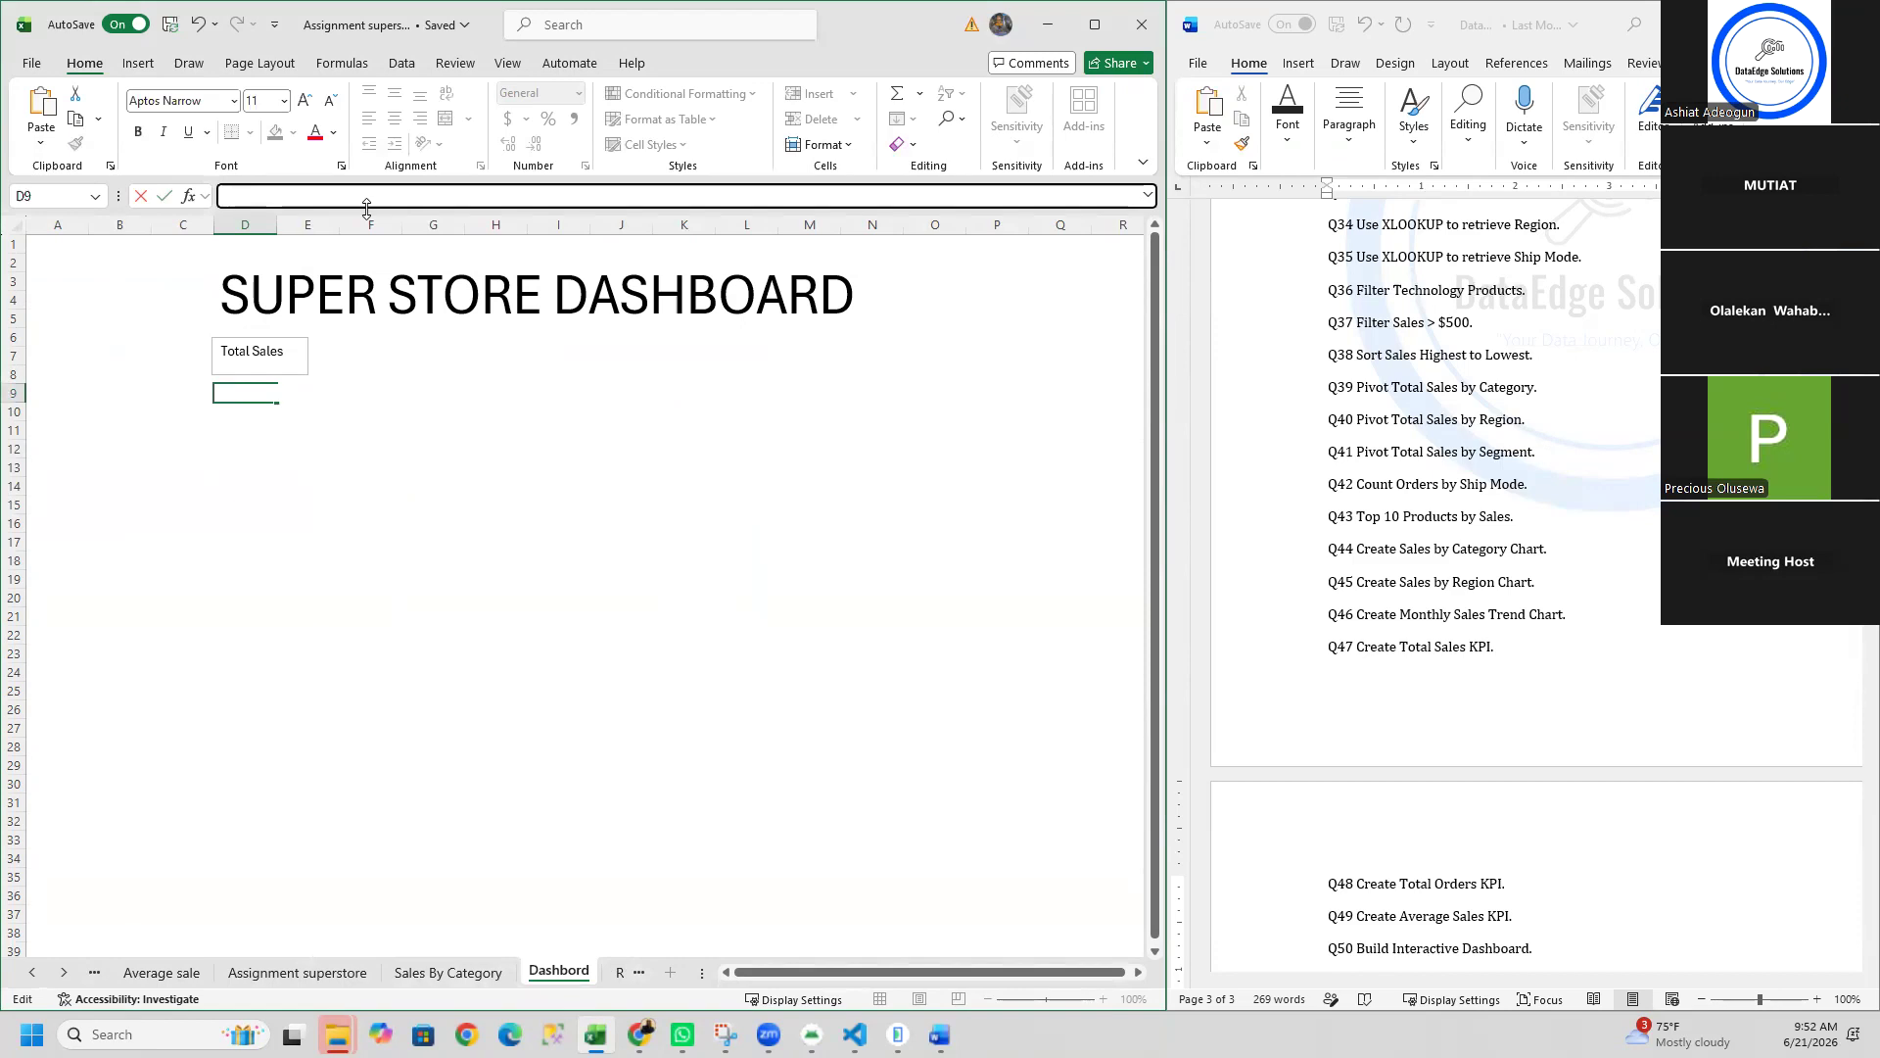
Step: Enter the copied =GETPIVOTDATA("Sales",'Total Sales KPI'!$A$3) in D9 and apply the dollar Accounting format
key(ctrl+v)
key(Return)
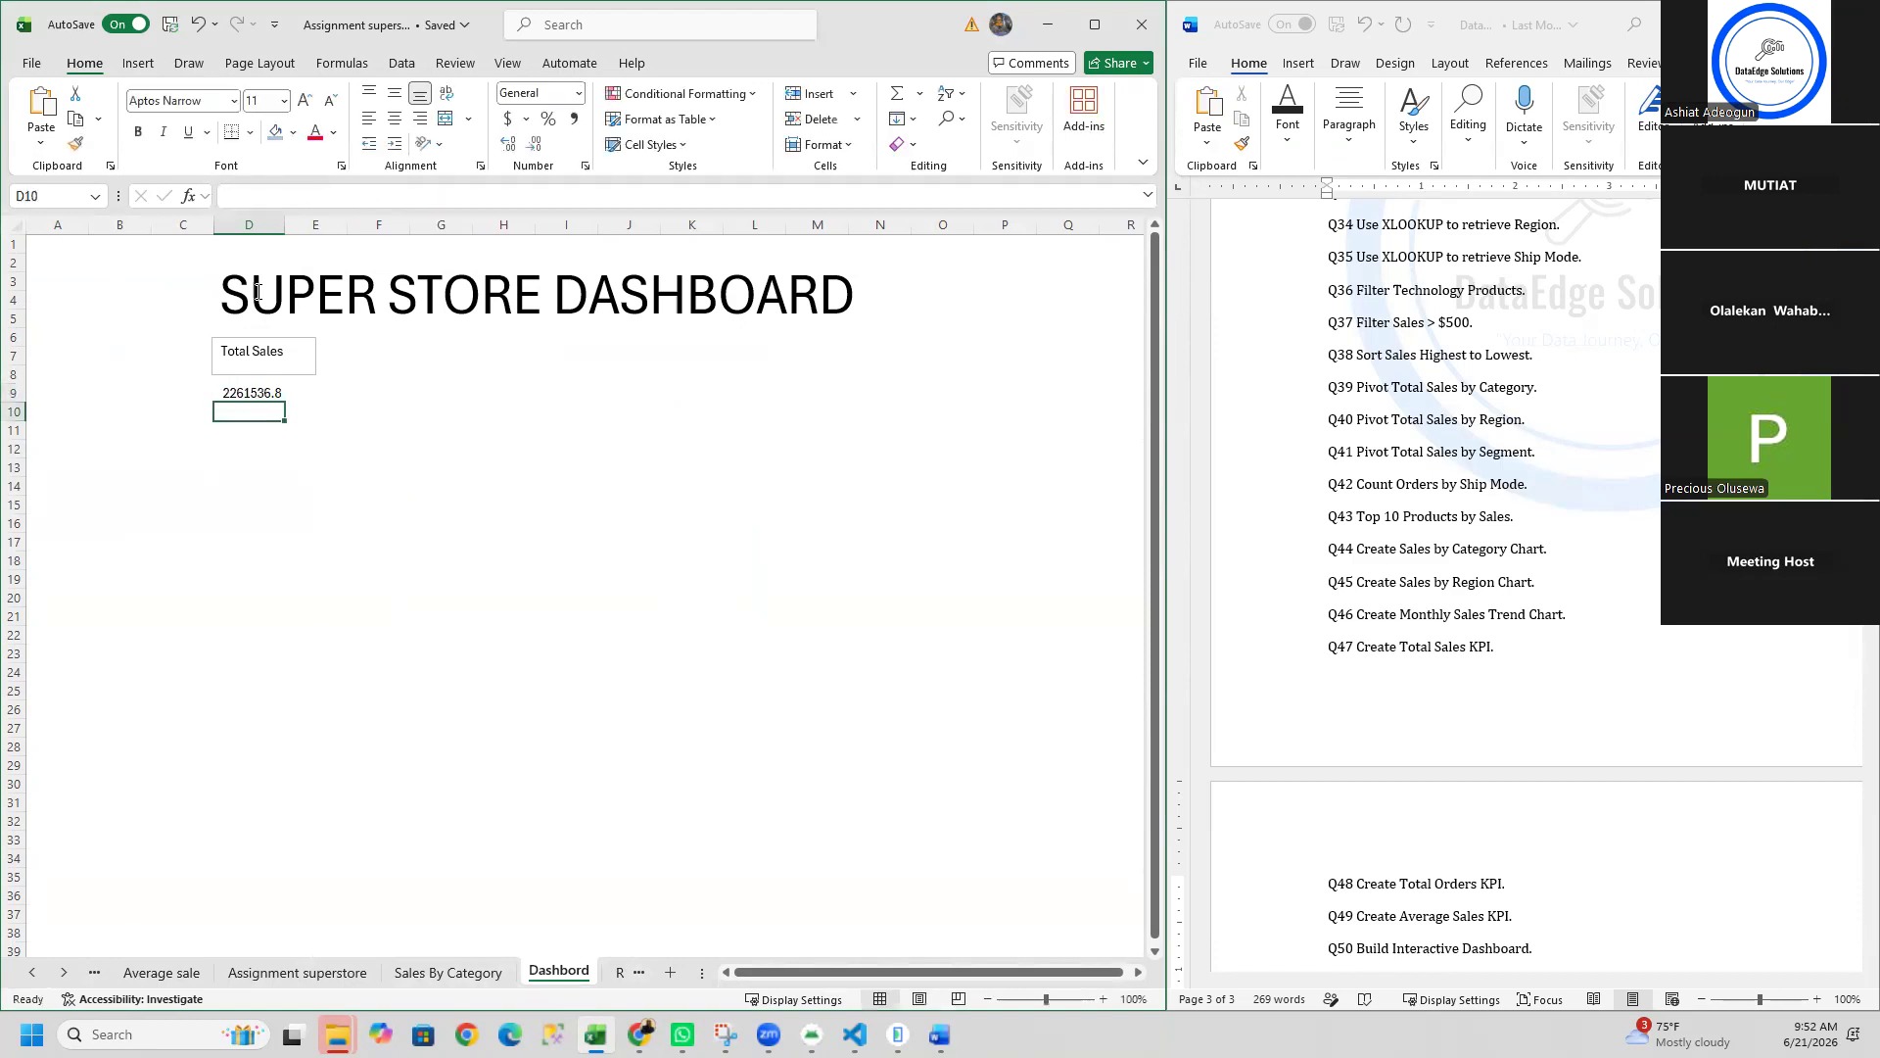
click(242, 393)
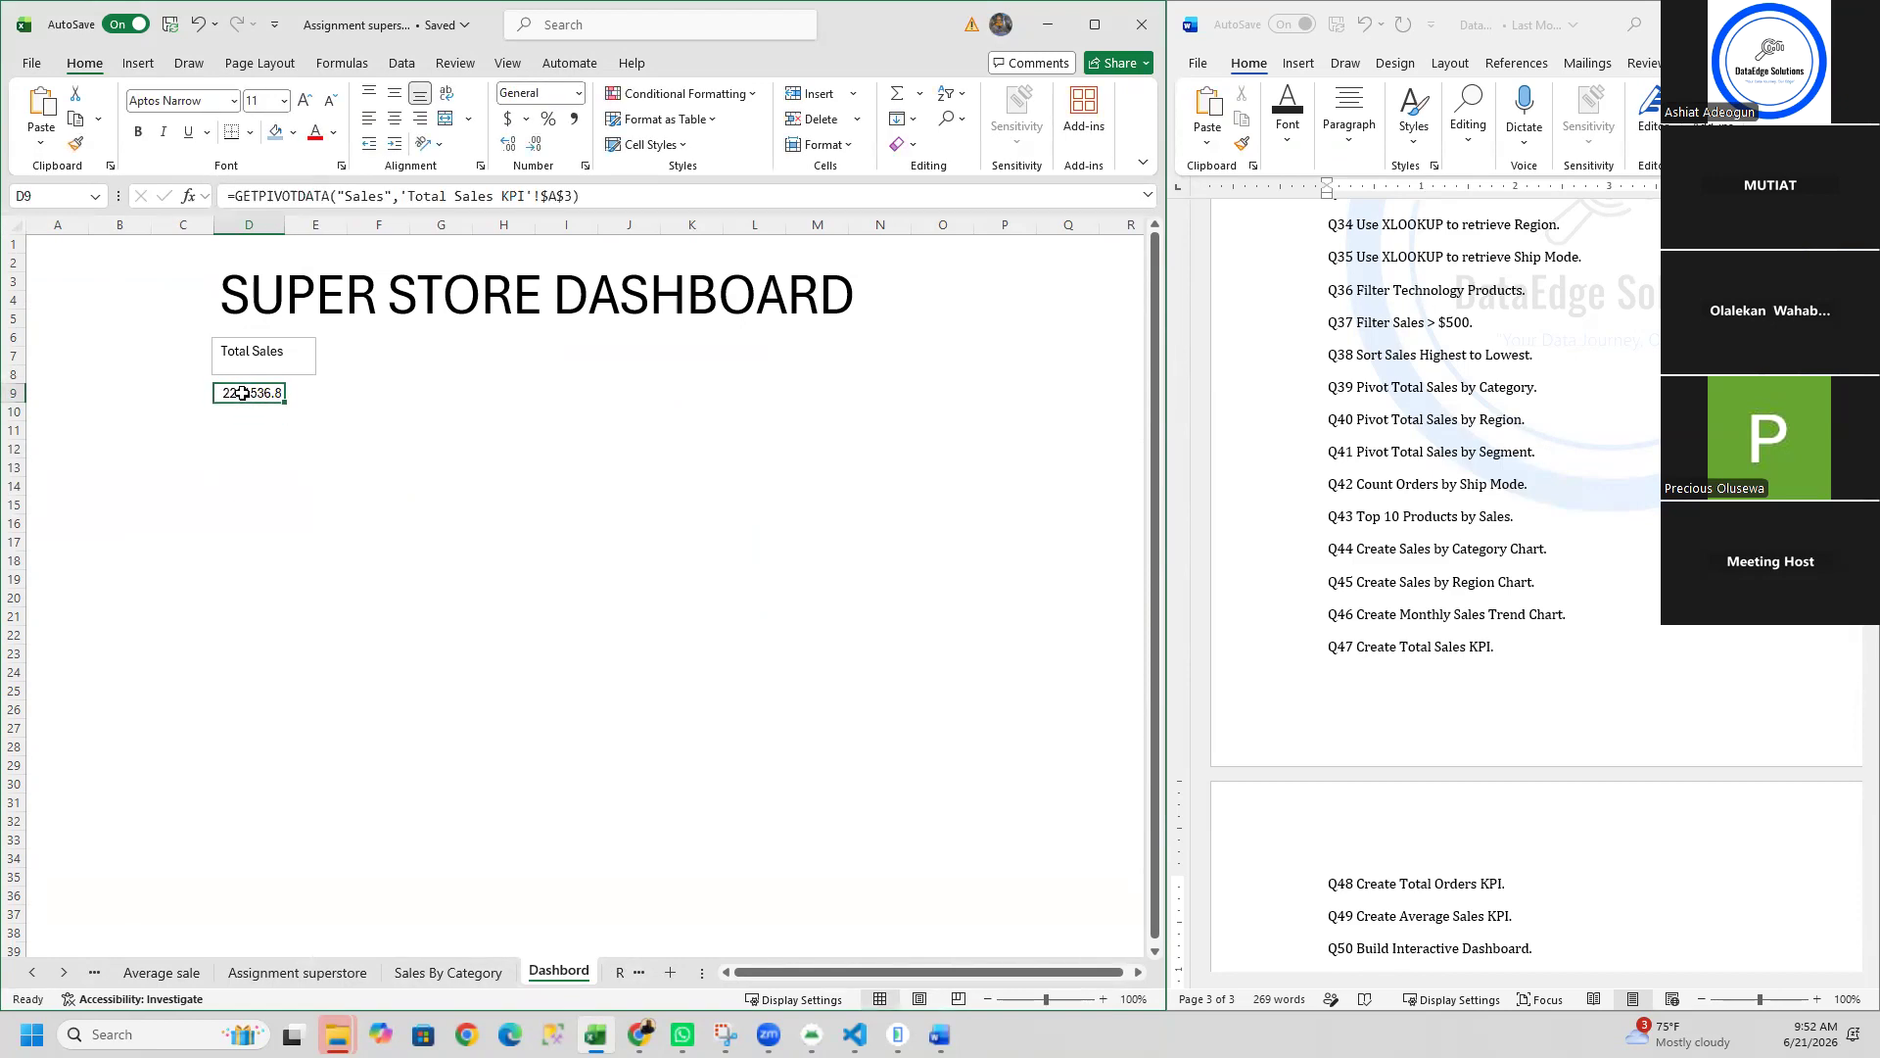
click(507, 118)
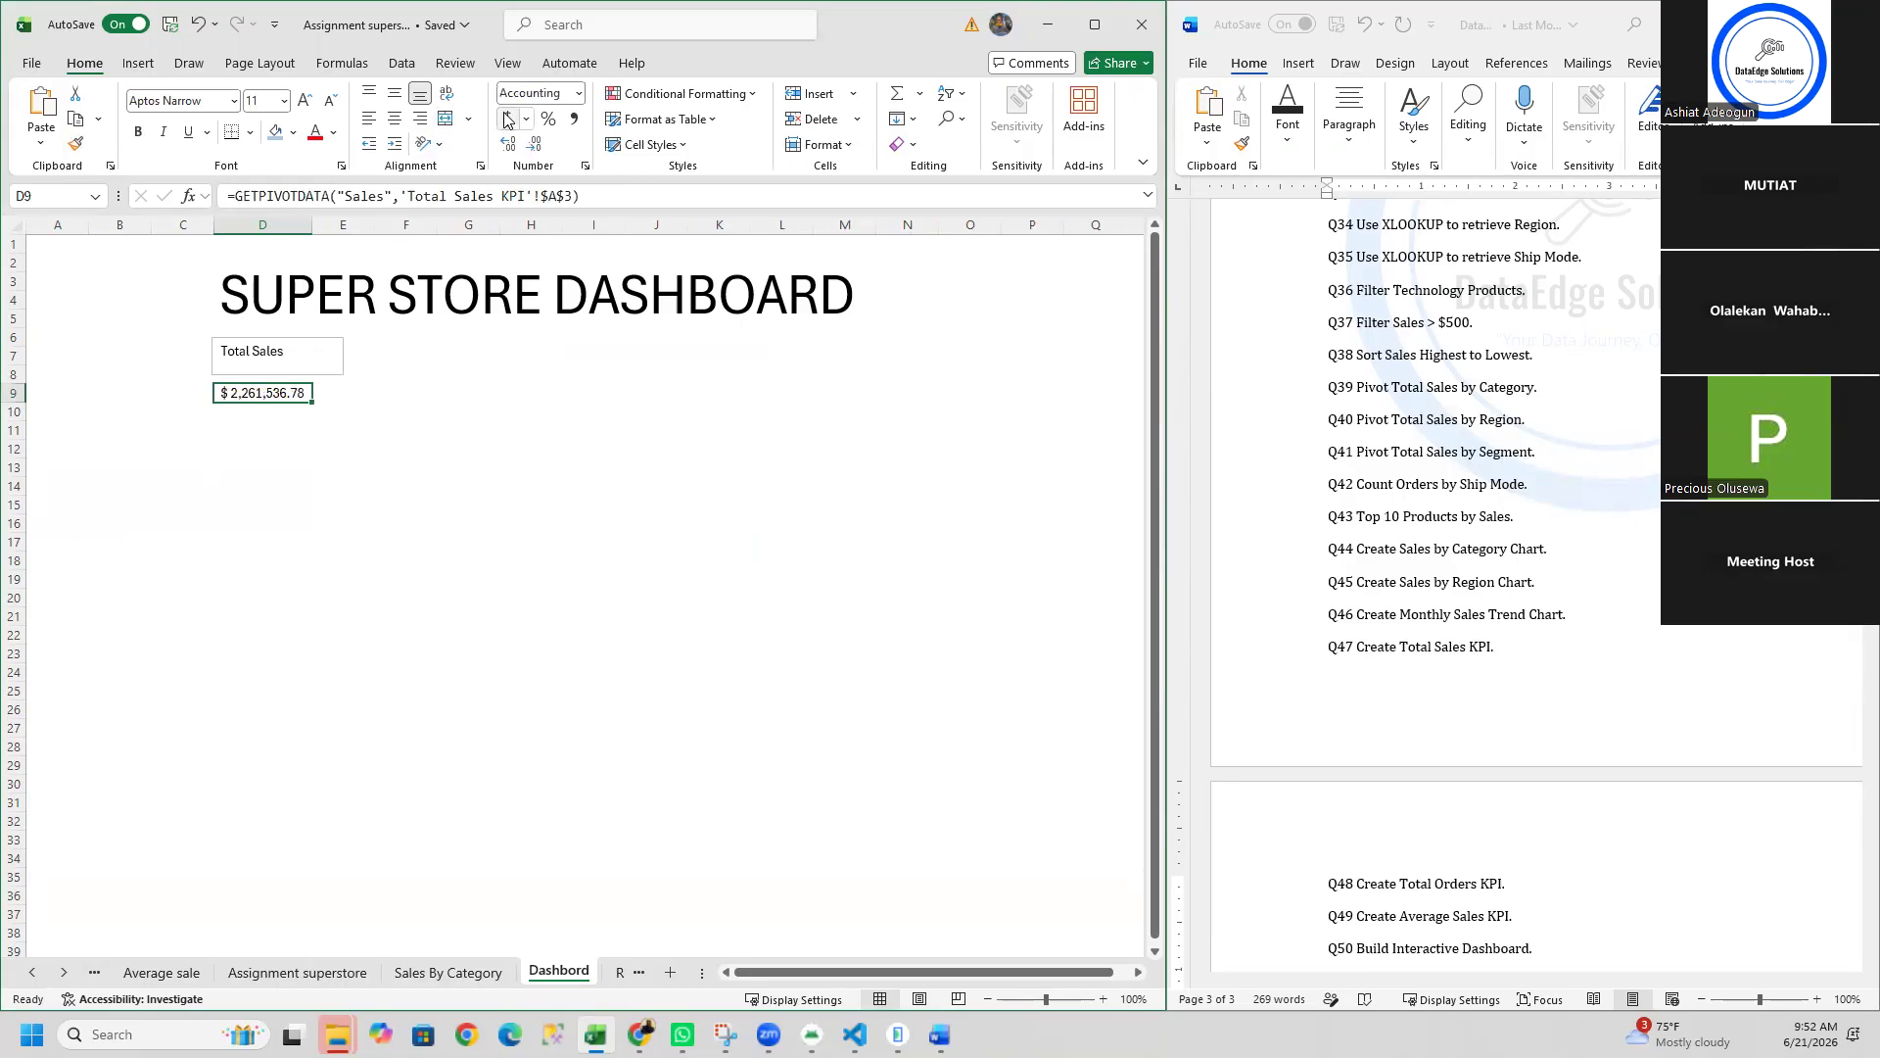
Step: Remove both decimal places from the Total Sales value in D9 on the Dashbord sheet
click(538, 144)
click(538, 144)
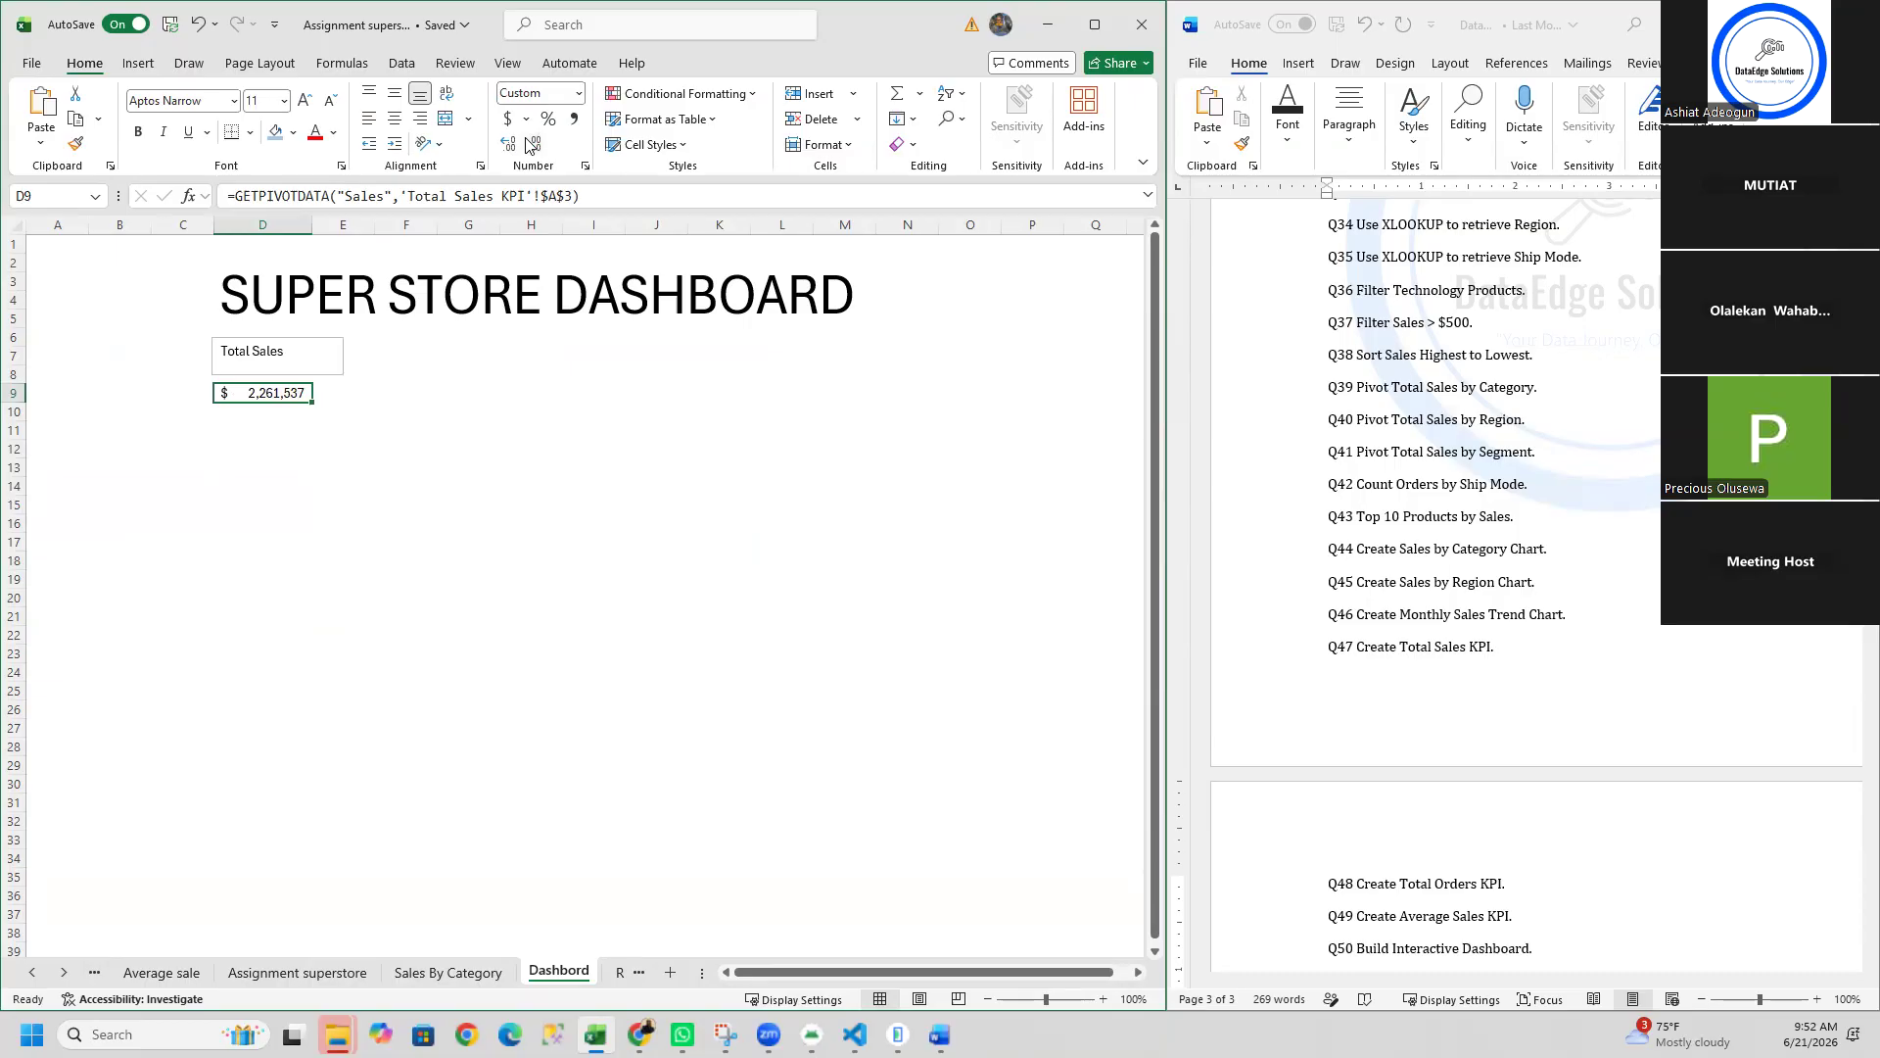
click(387, 410)
Step: Add a text box labelled "Total Order" beside the Total Sales box and resize it to sit above F9
click(435, 345)
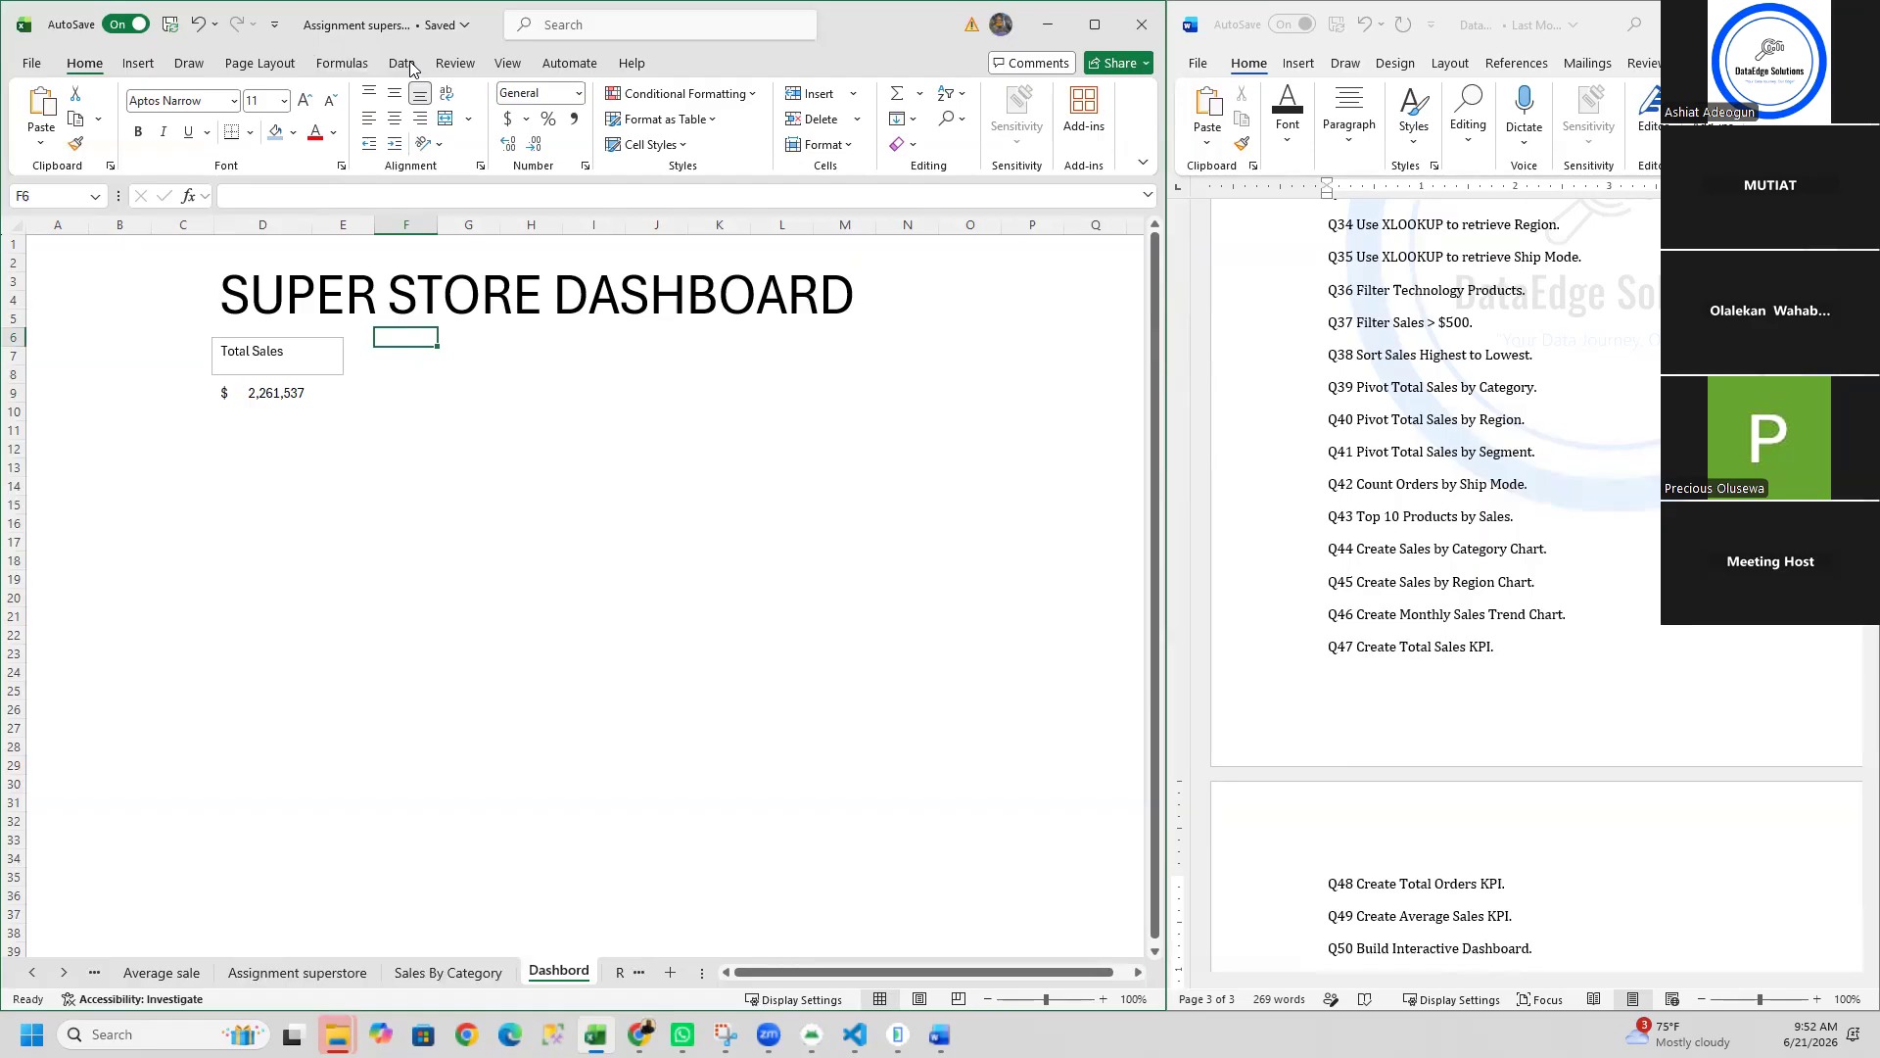
click(138, 63)
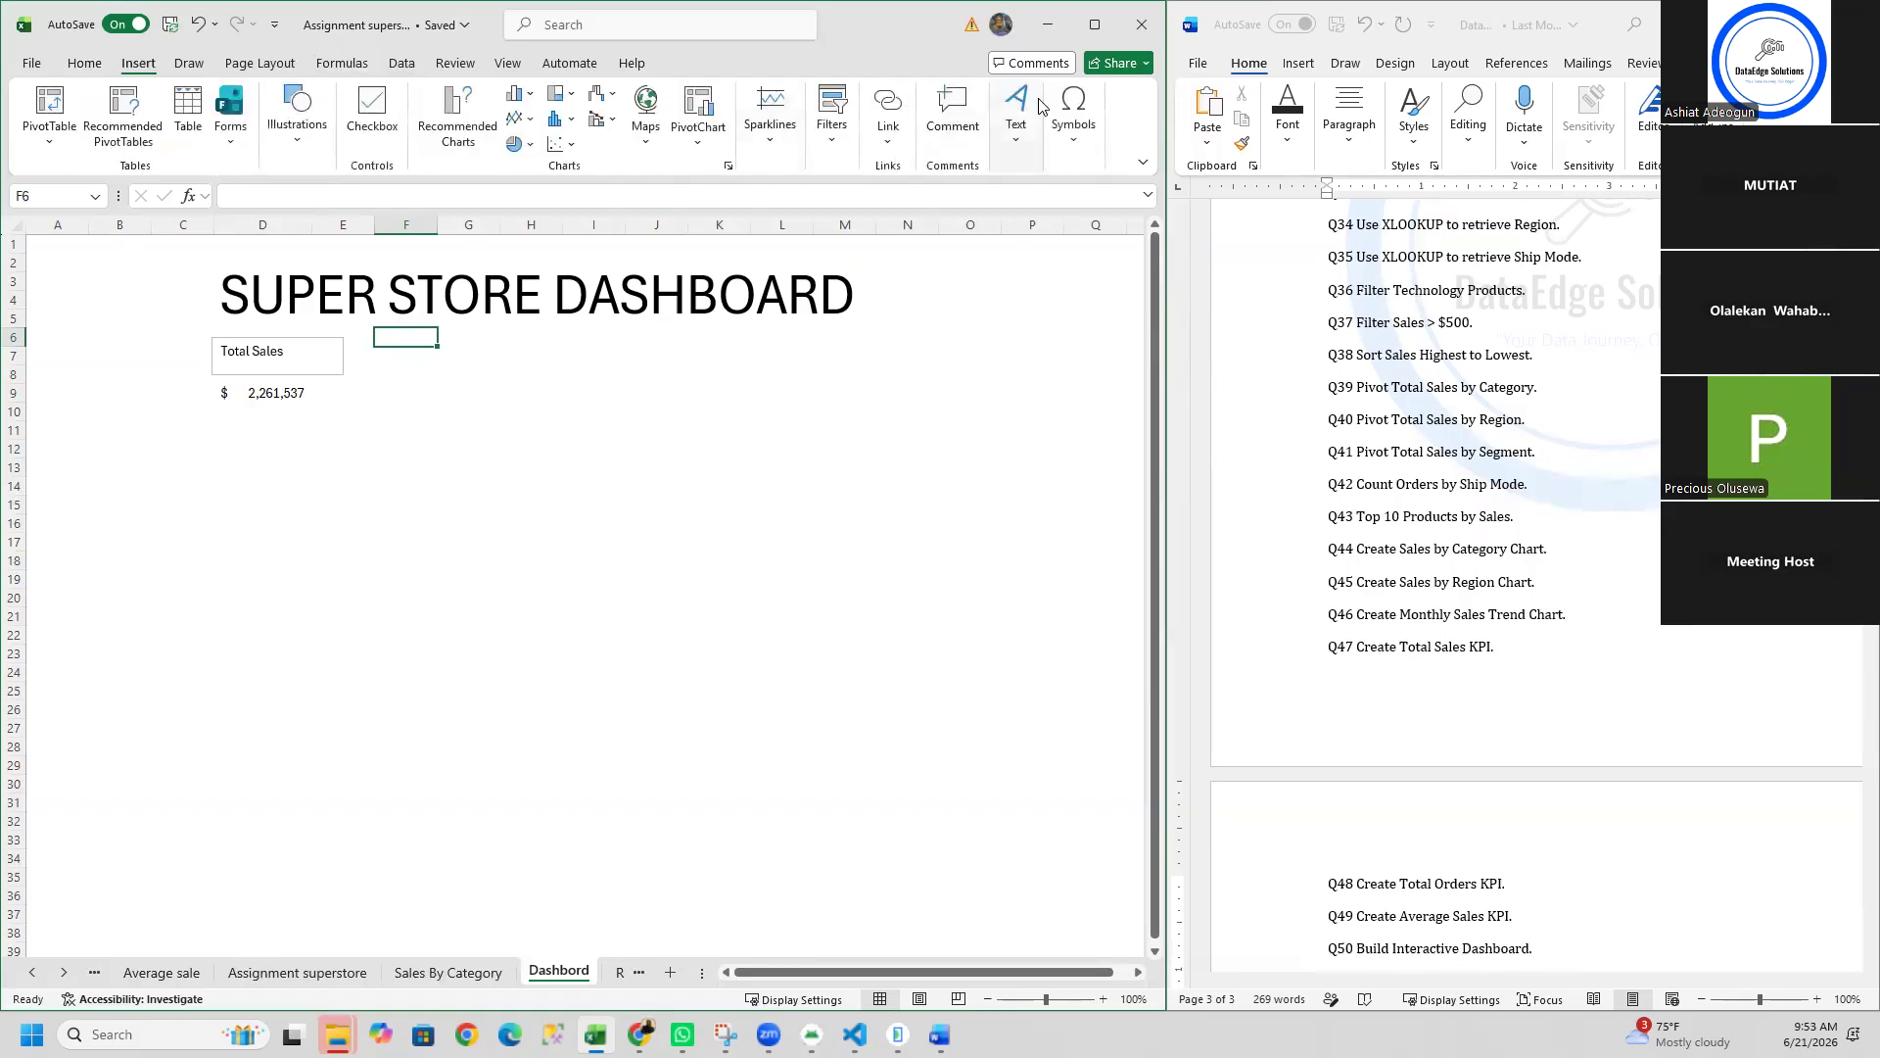
click(1033, 117)
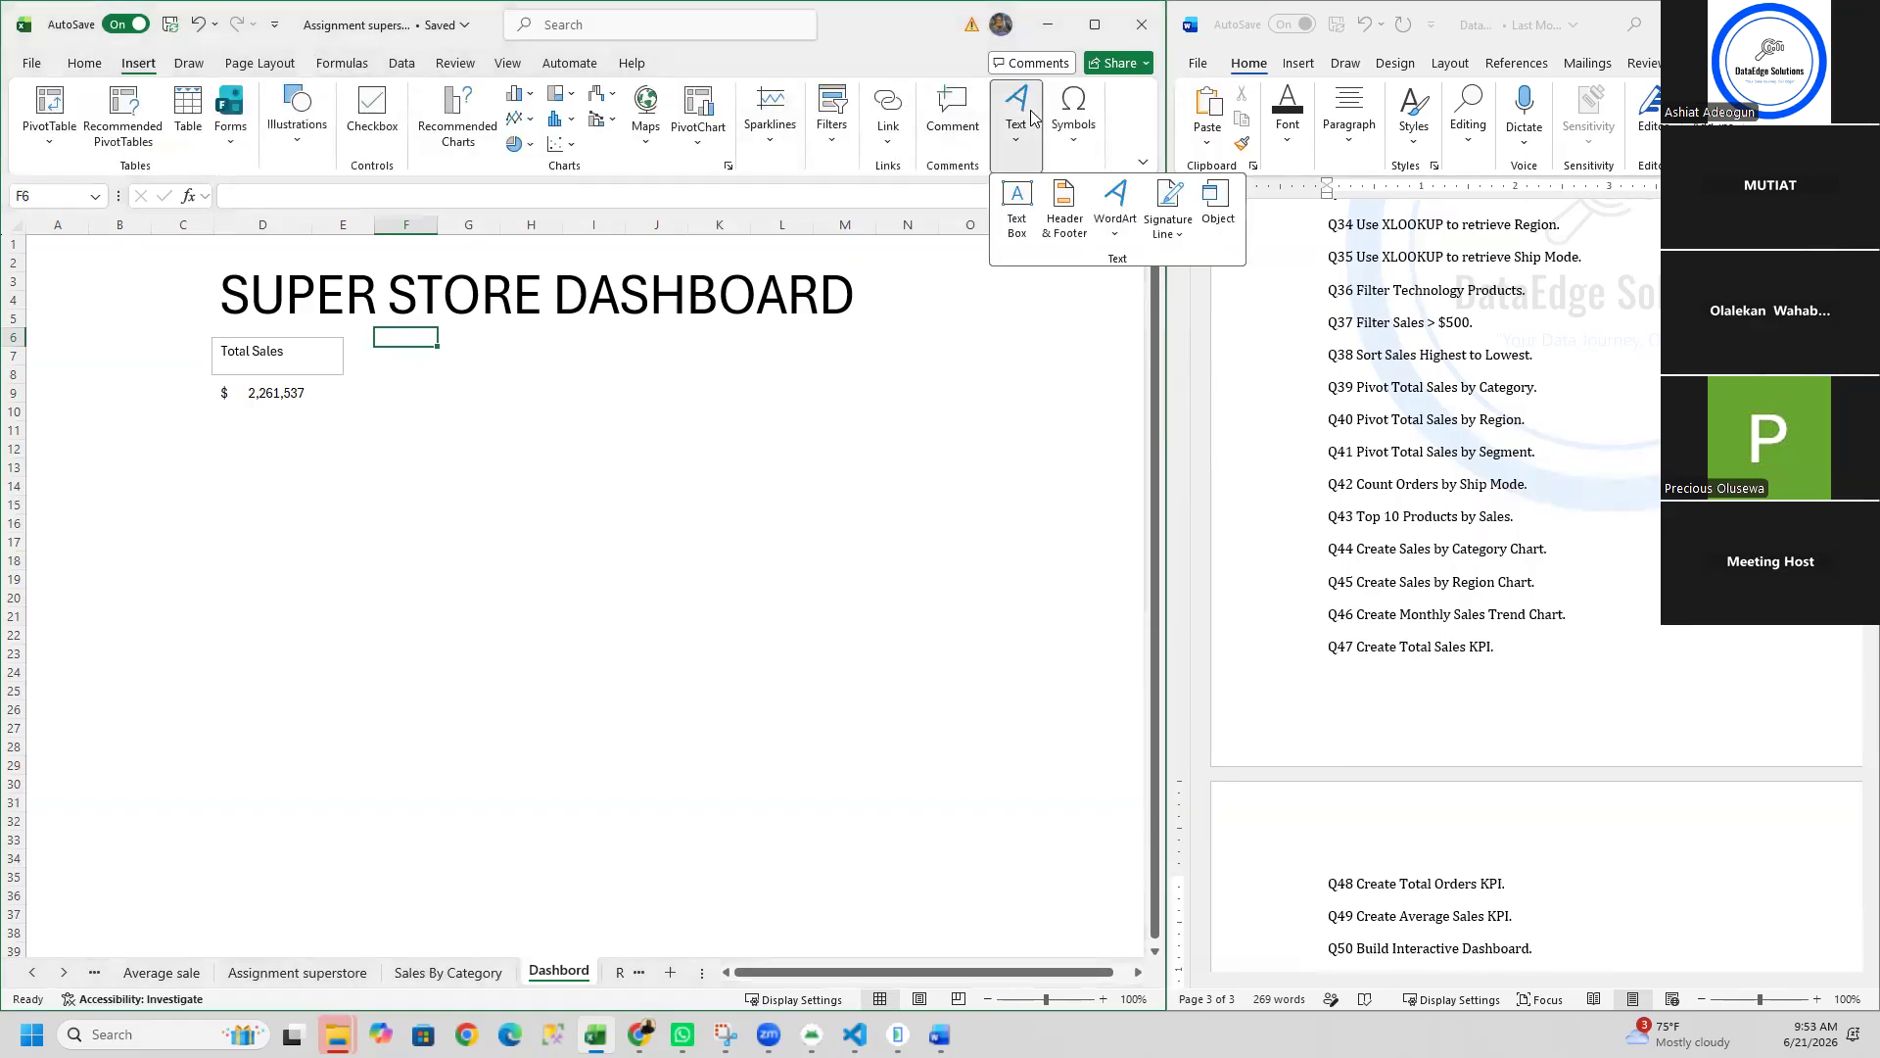
click(1016, 207)
drag(385, 340, 537, 373)
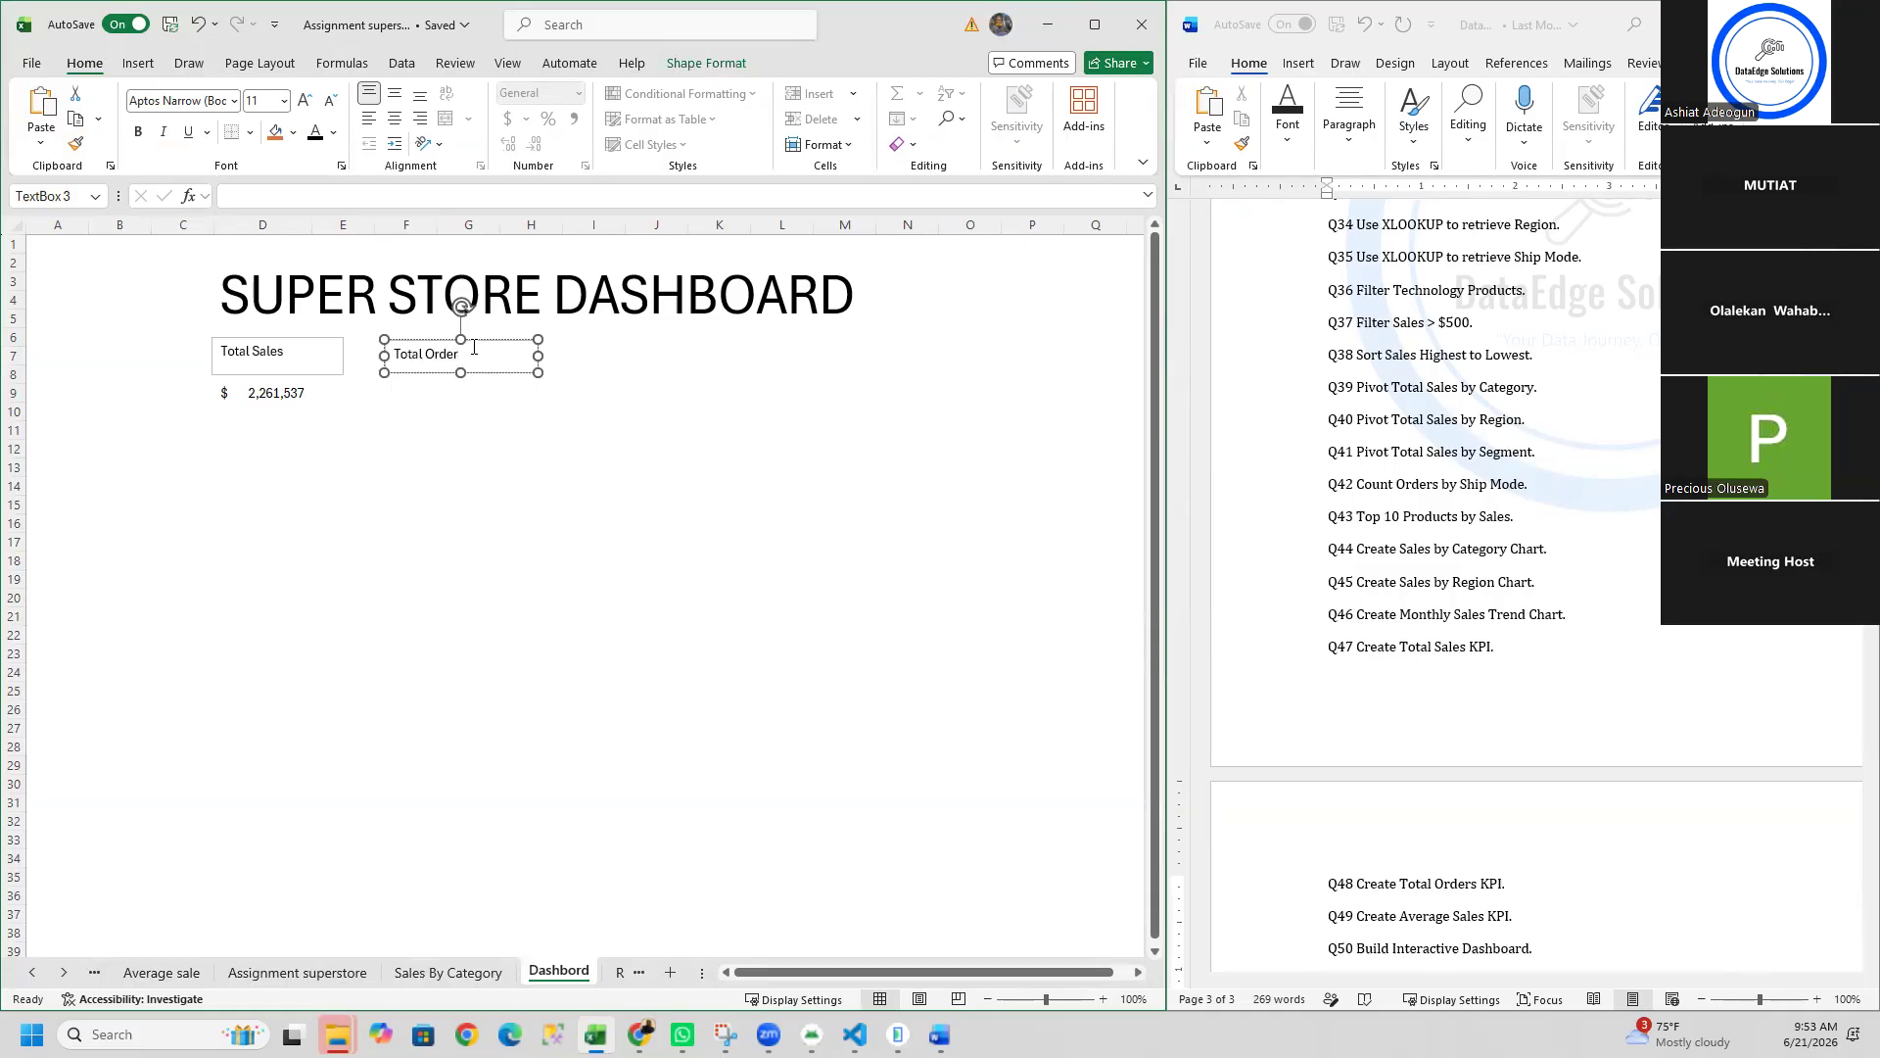
drag(540, 351, 492, 353)
click(437, 392)
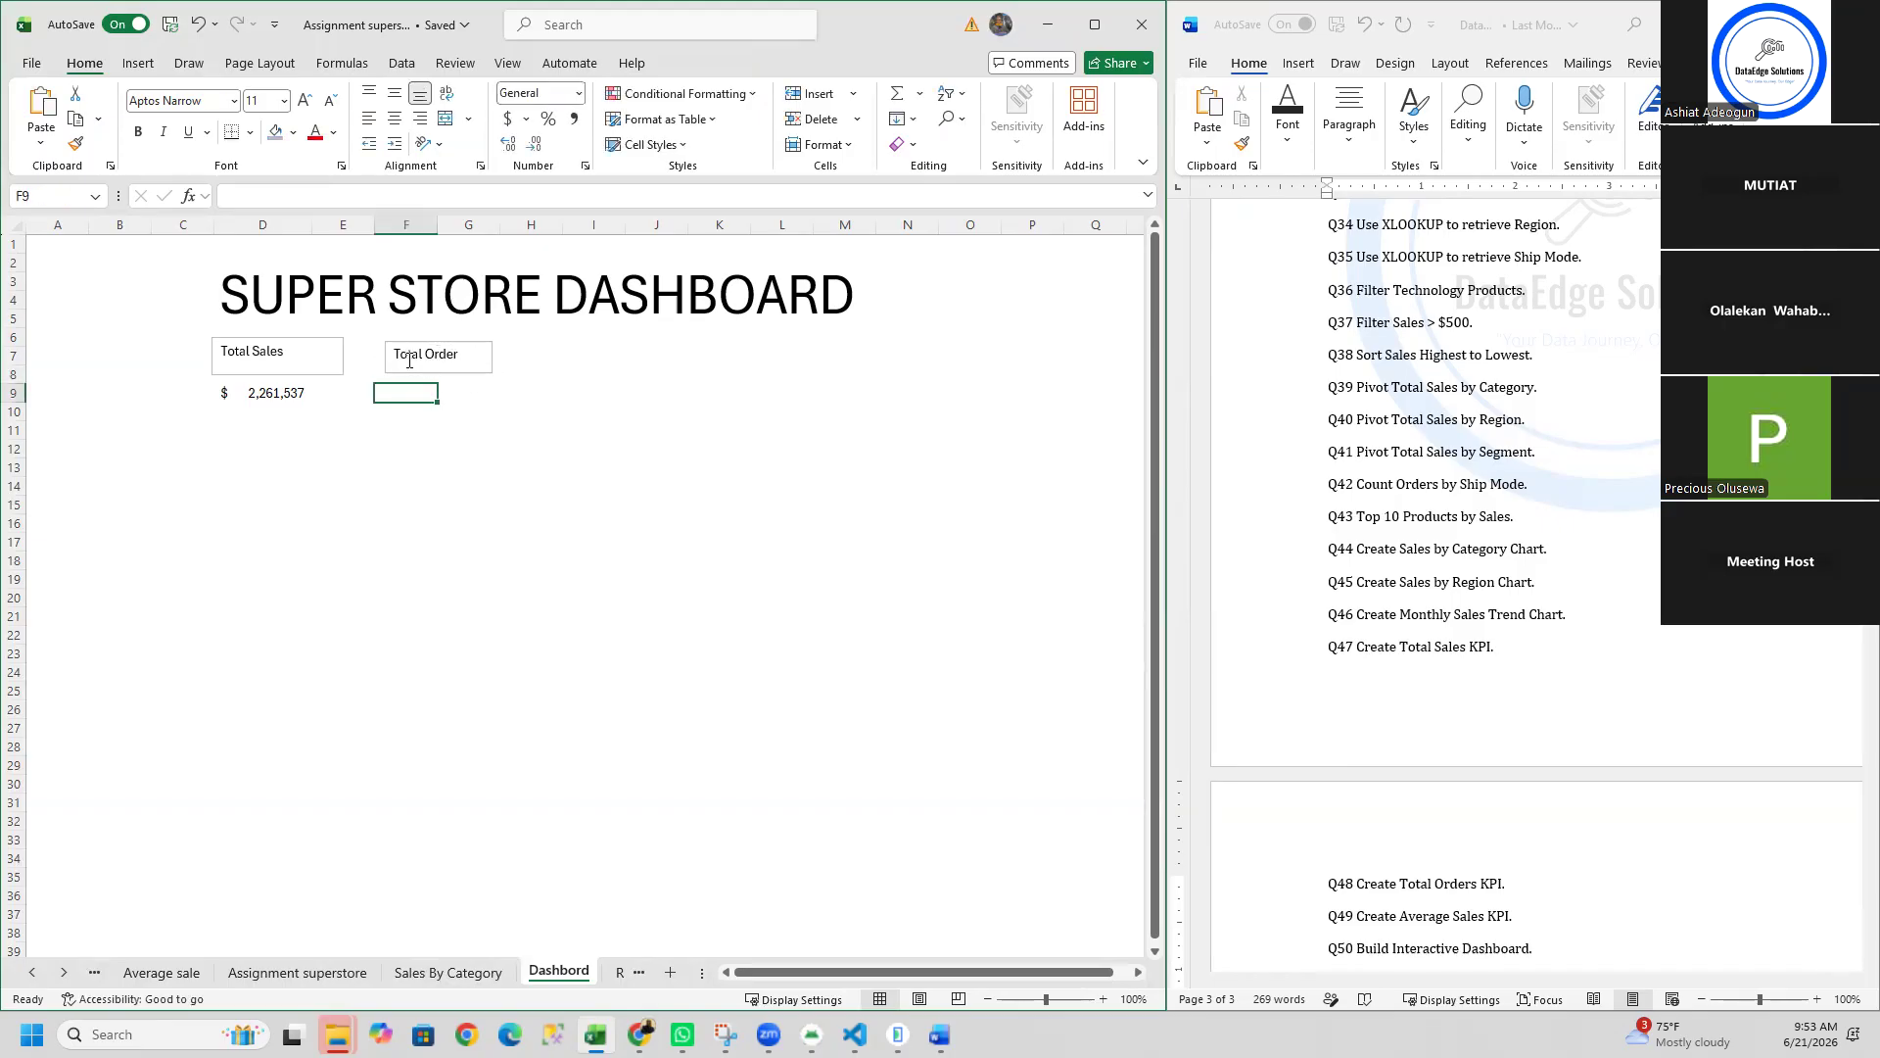
click(452, 392)
click(409, 369)
drag(385, 357, 369, 356)
click(388, 393)
click(94, 973)
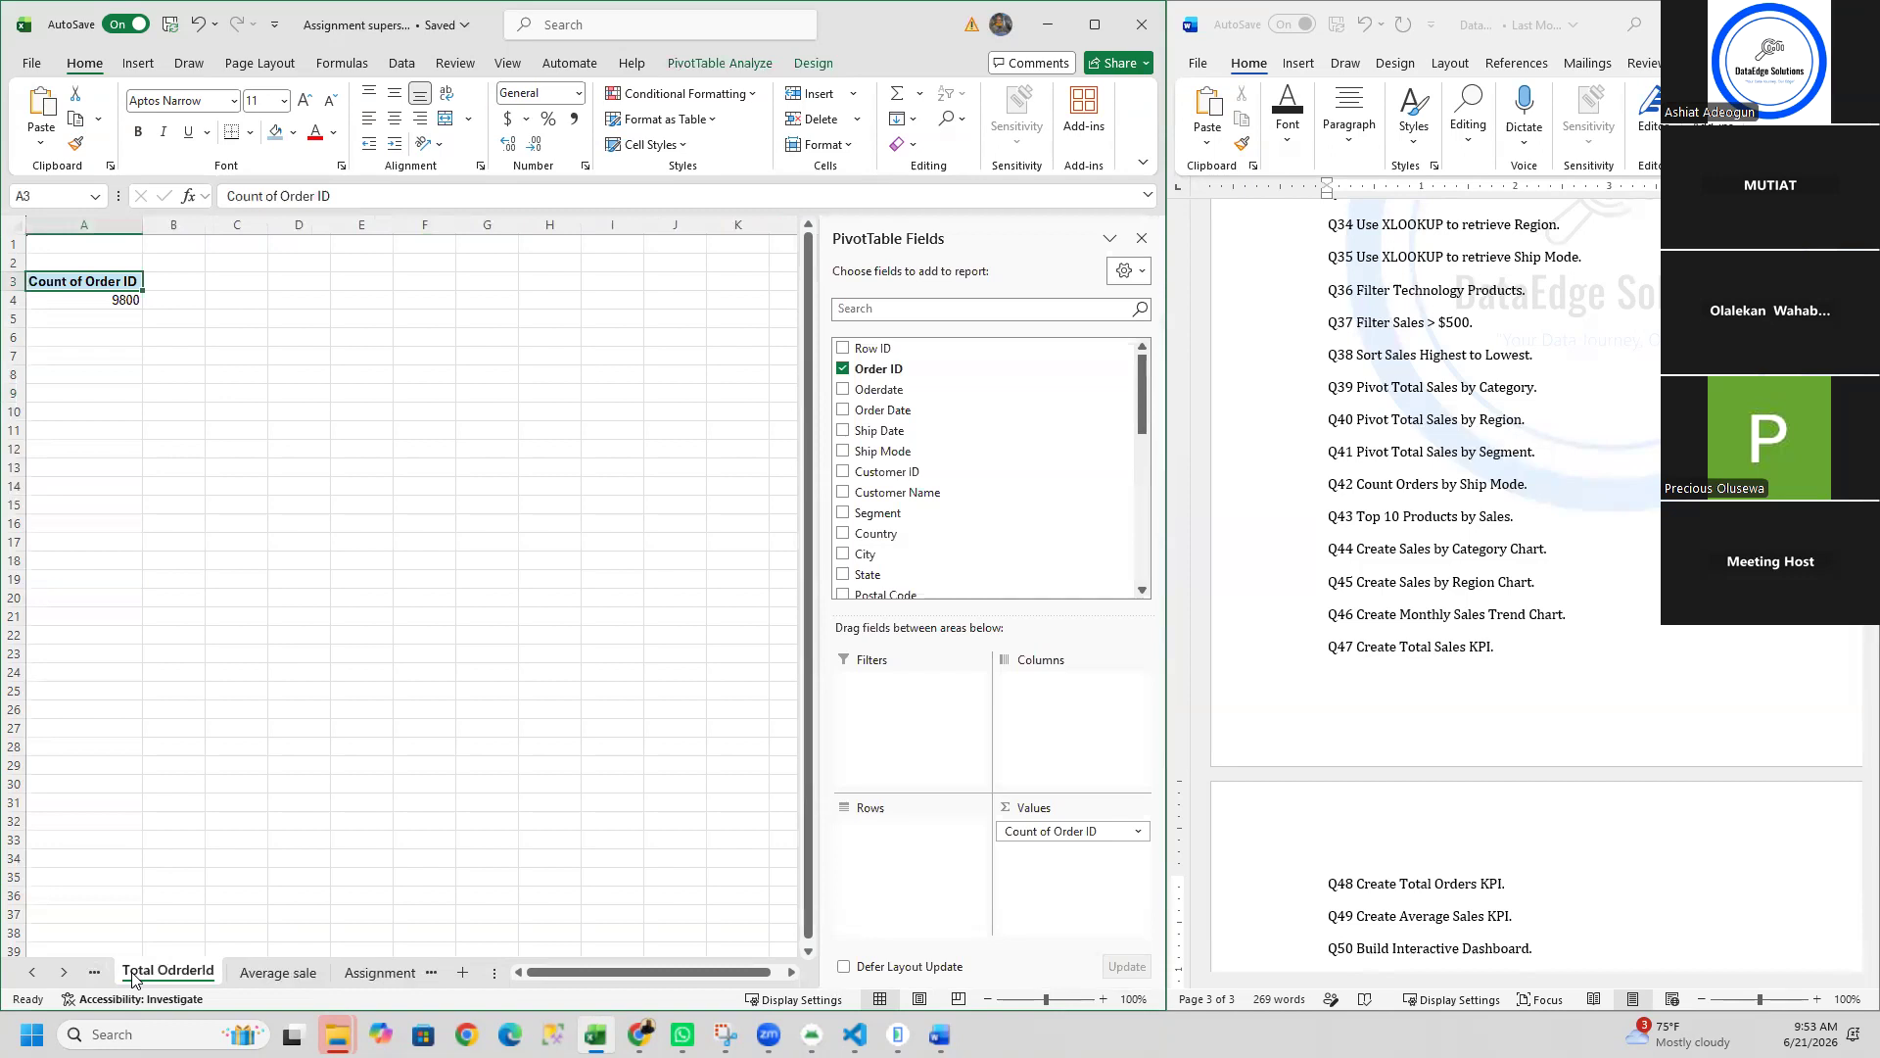
click(119, 300)
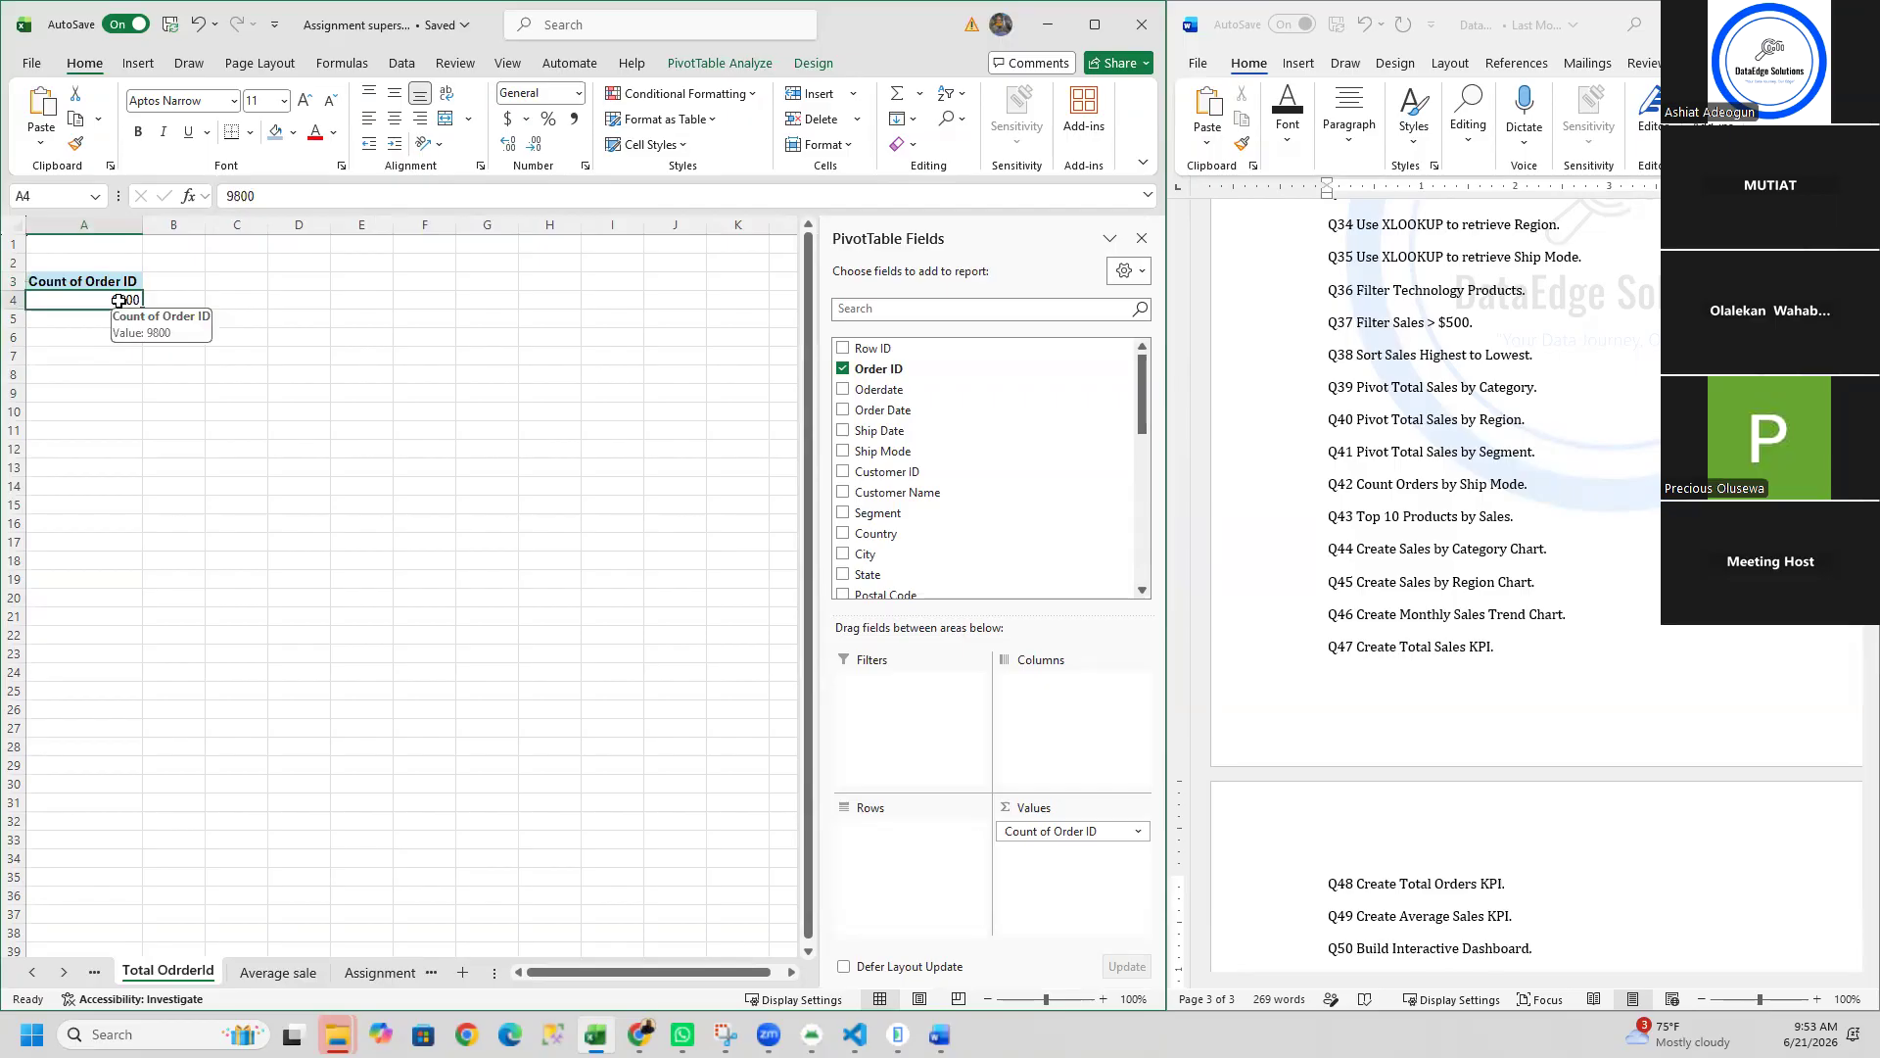
double_click(119, 300)
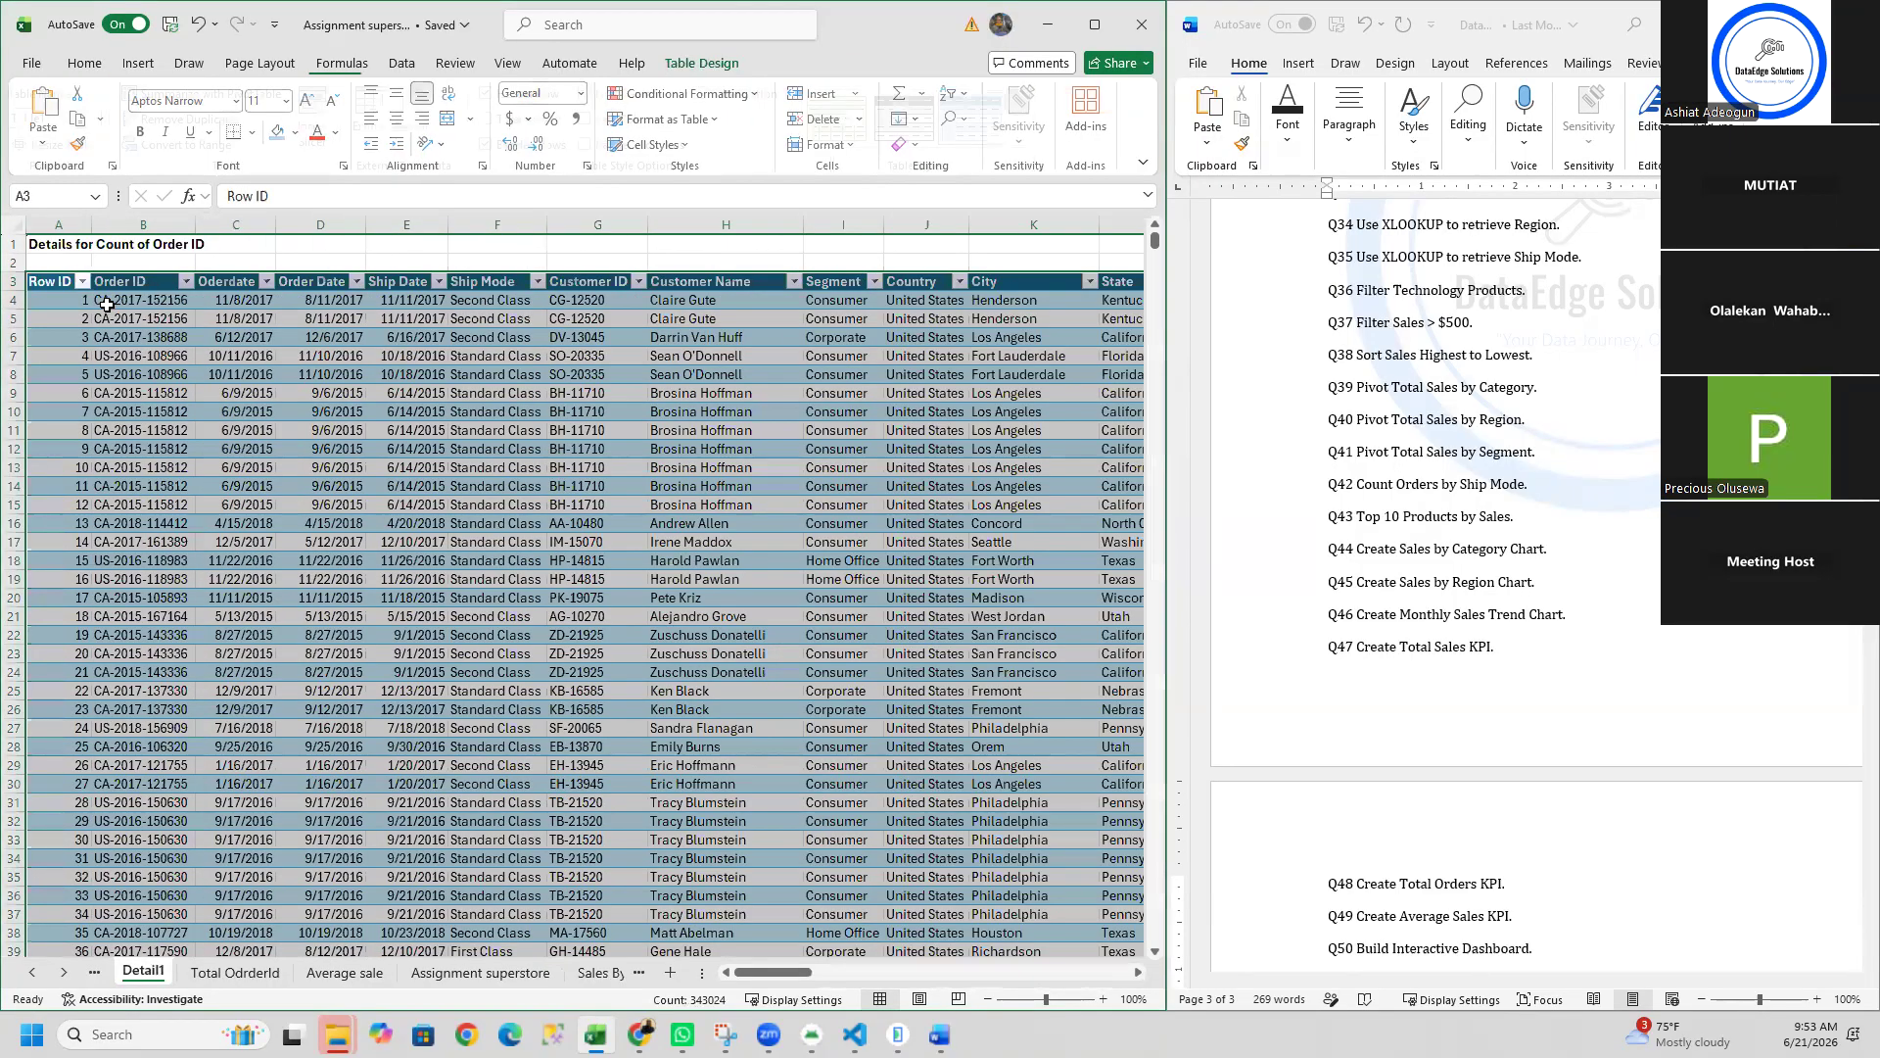
key(ctrl+z)
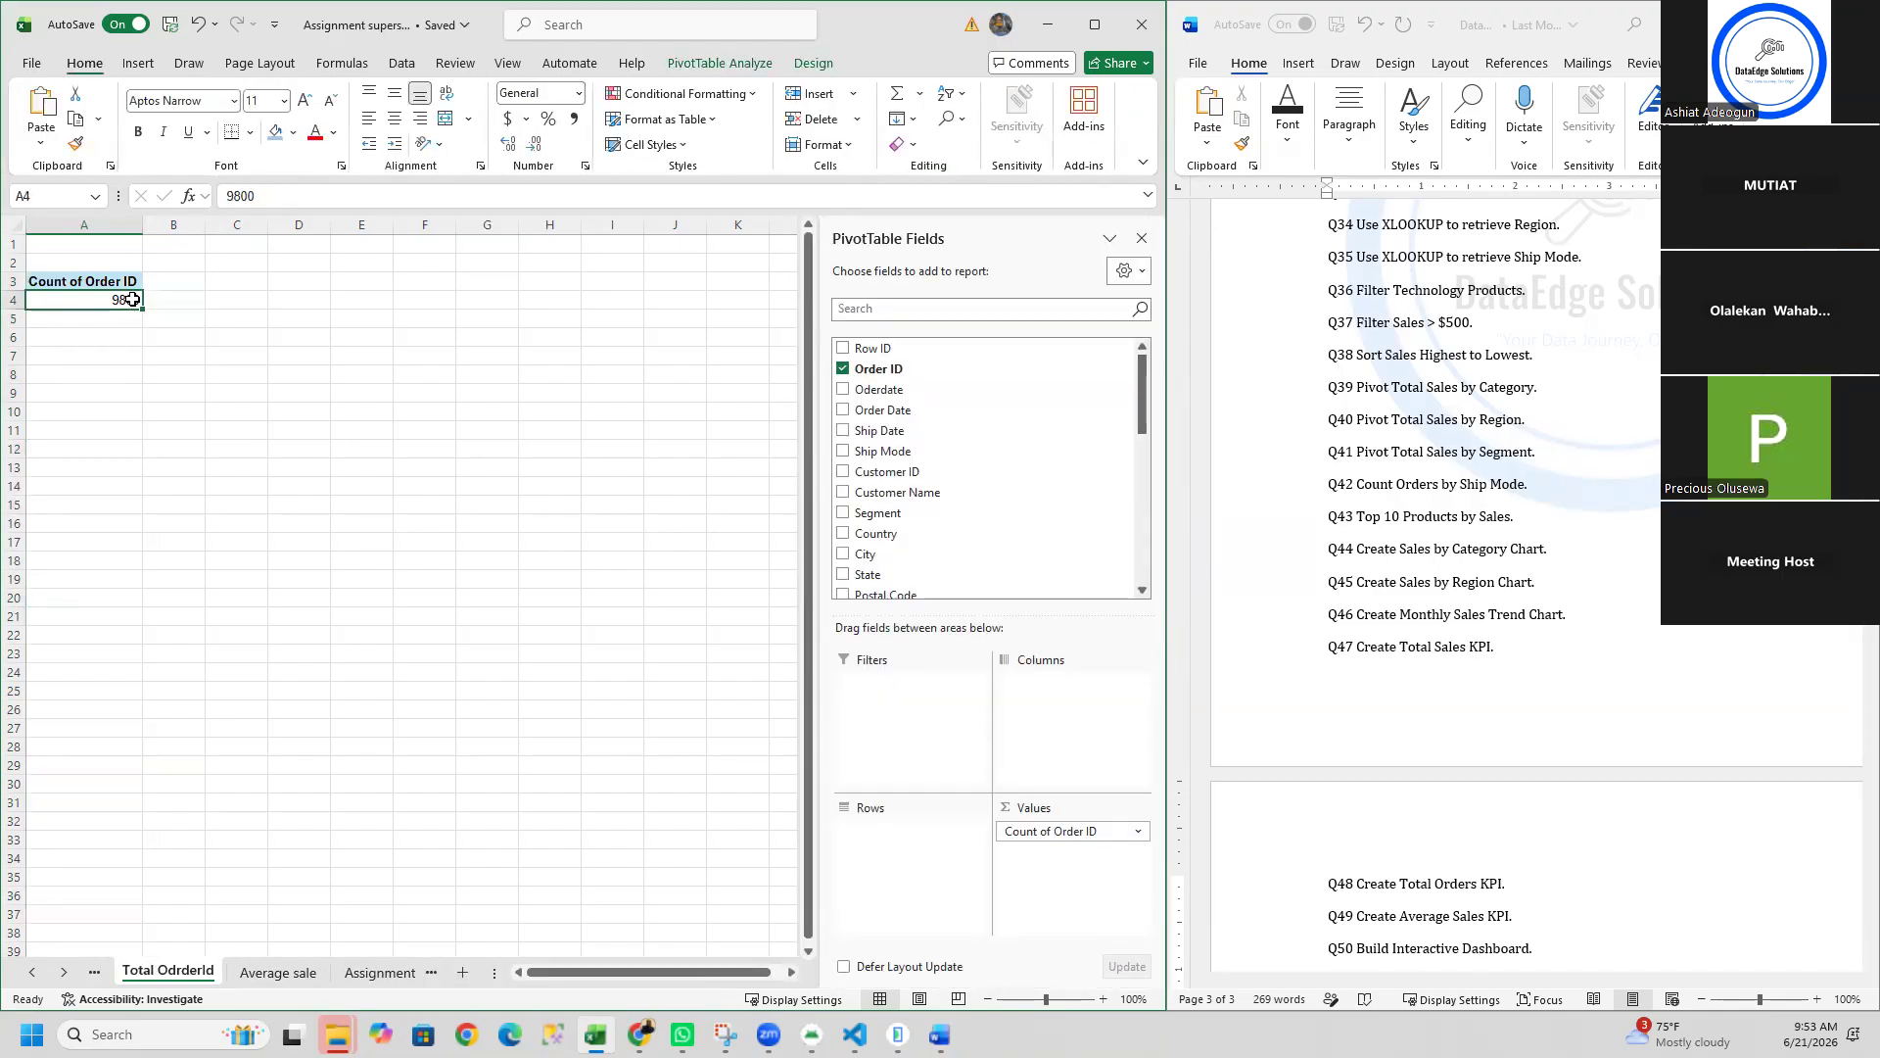
click(1033, 833)
click(1048, 881)
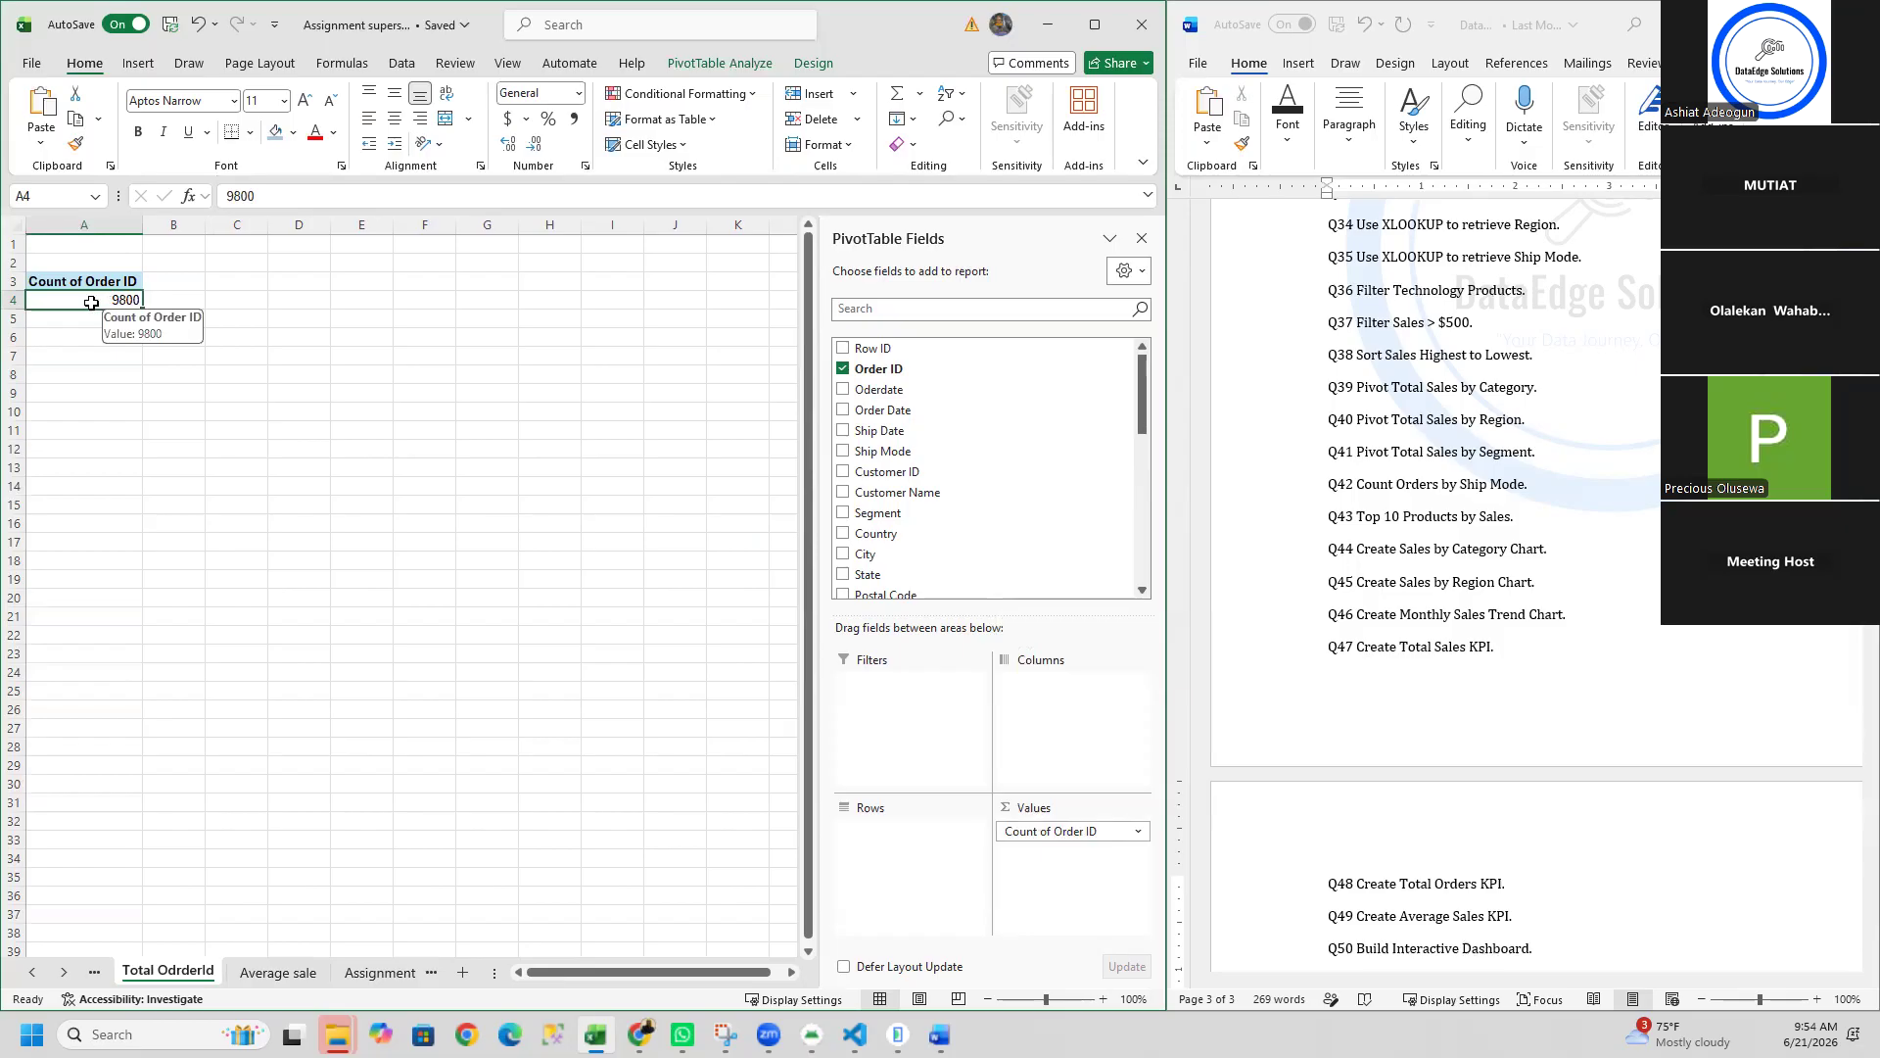
click(431, 975)
click(563, 972)
Step: Start a formula in F9 that references the Count of Order ID value in A4 of the Total OdrderId sheet, and copy its full text
click(419, 397)
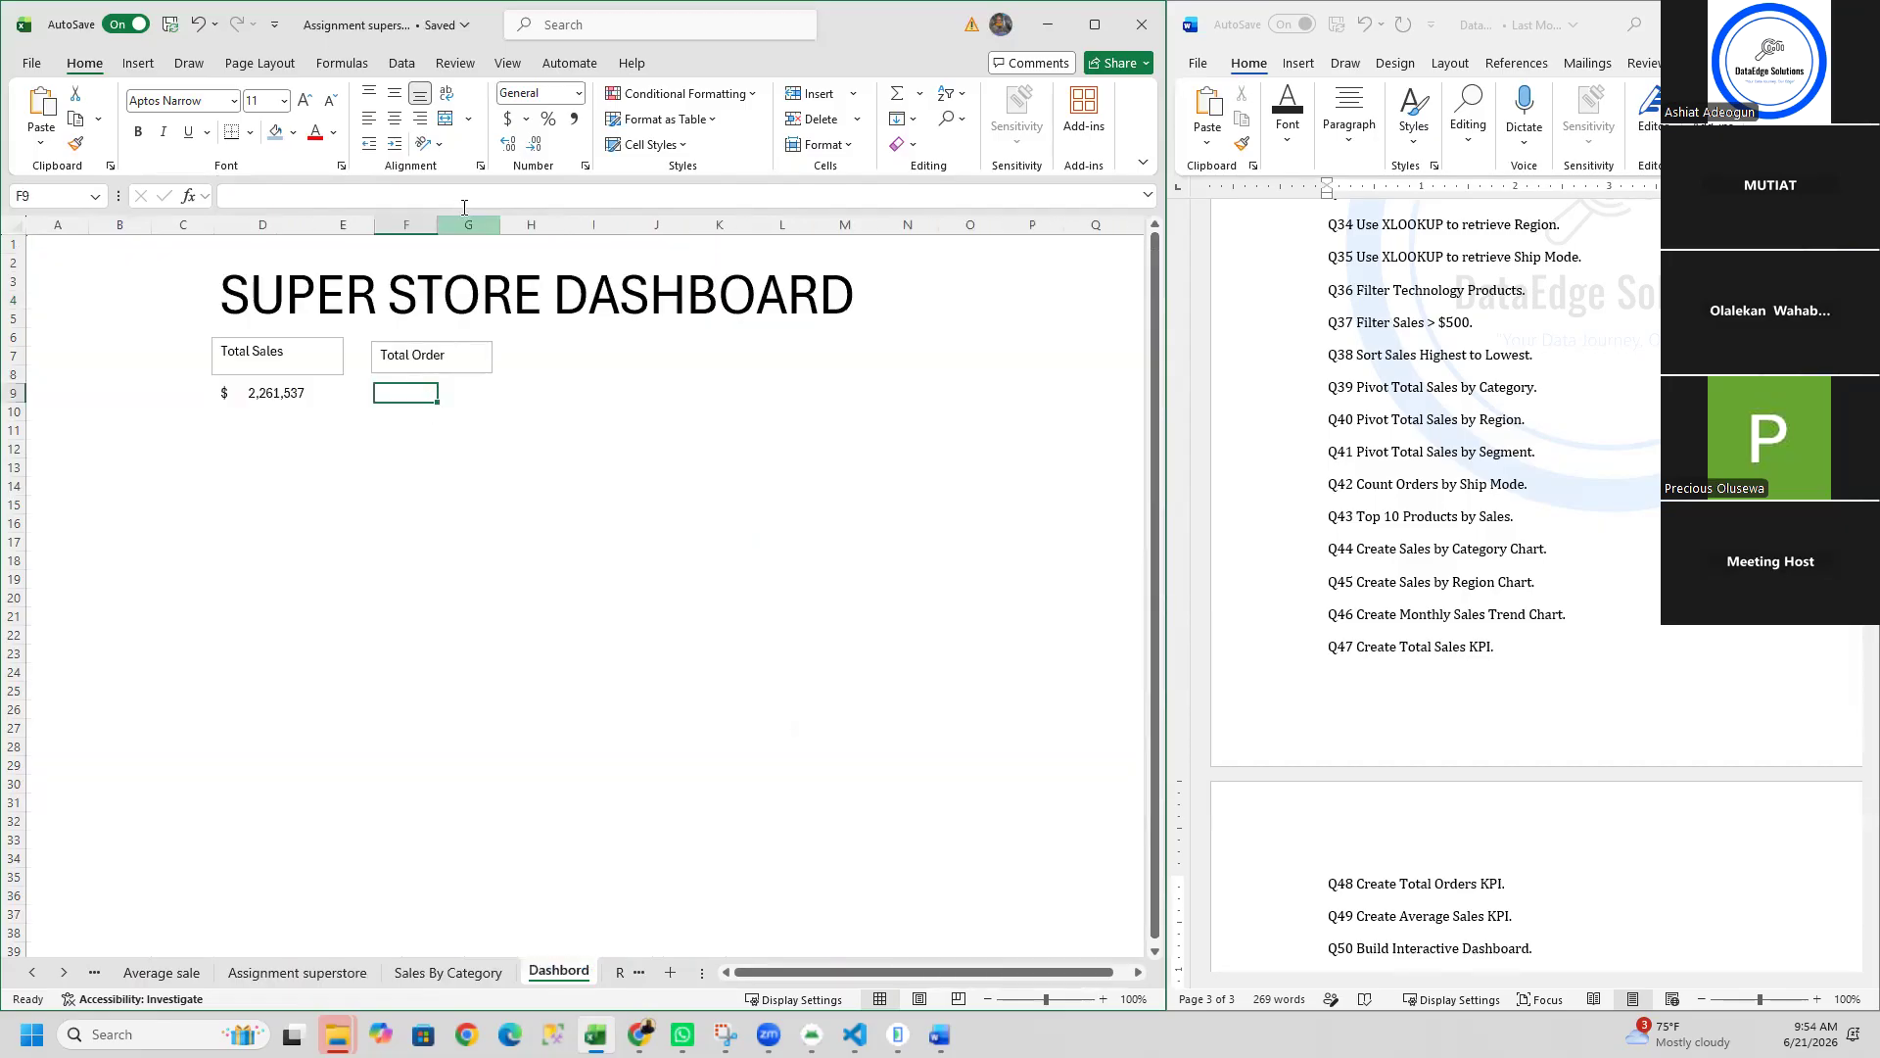
click(423, 195)
text(=)
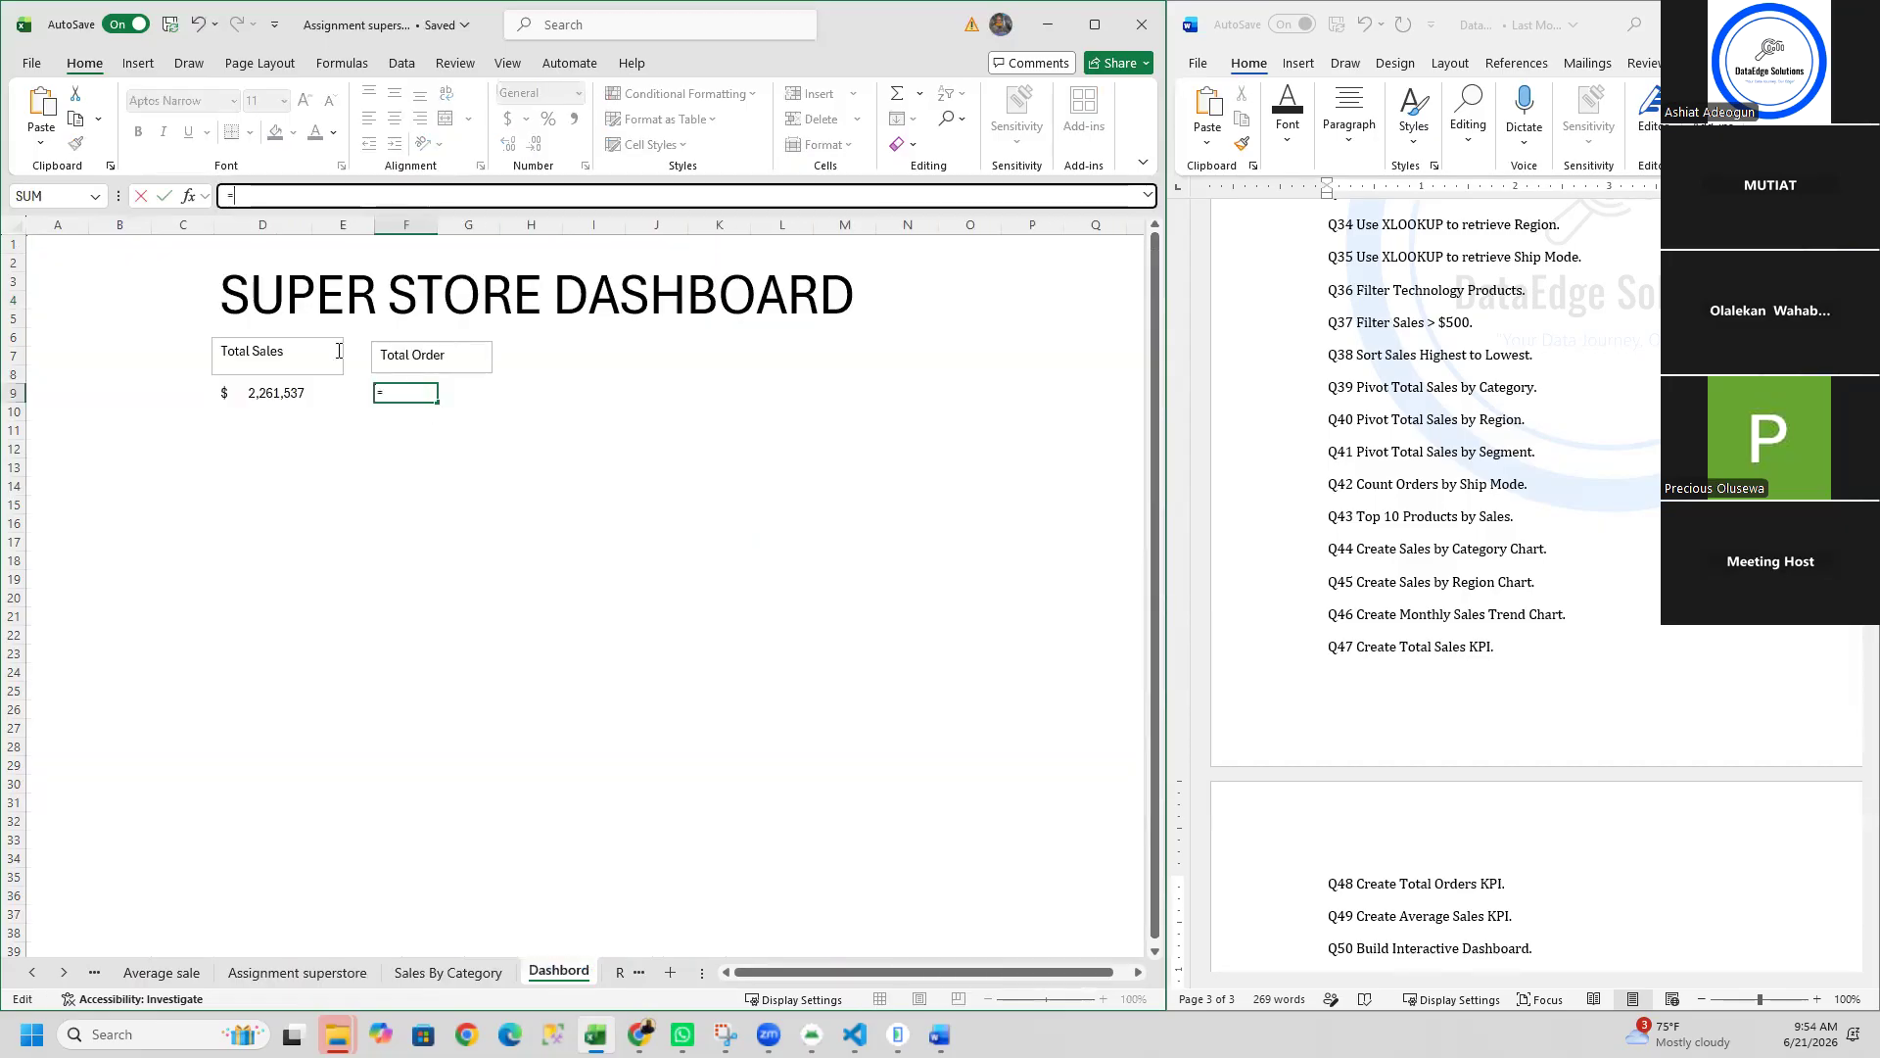
click(94, 972)
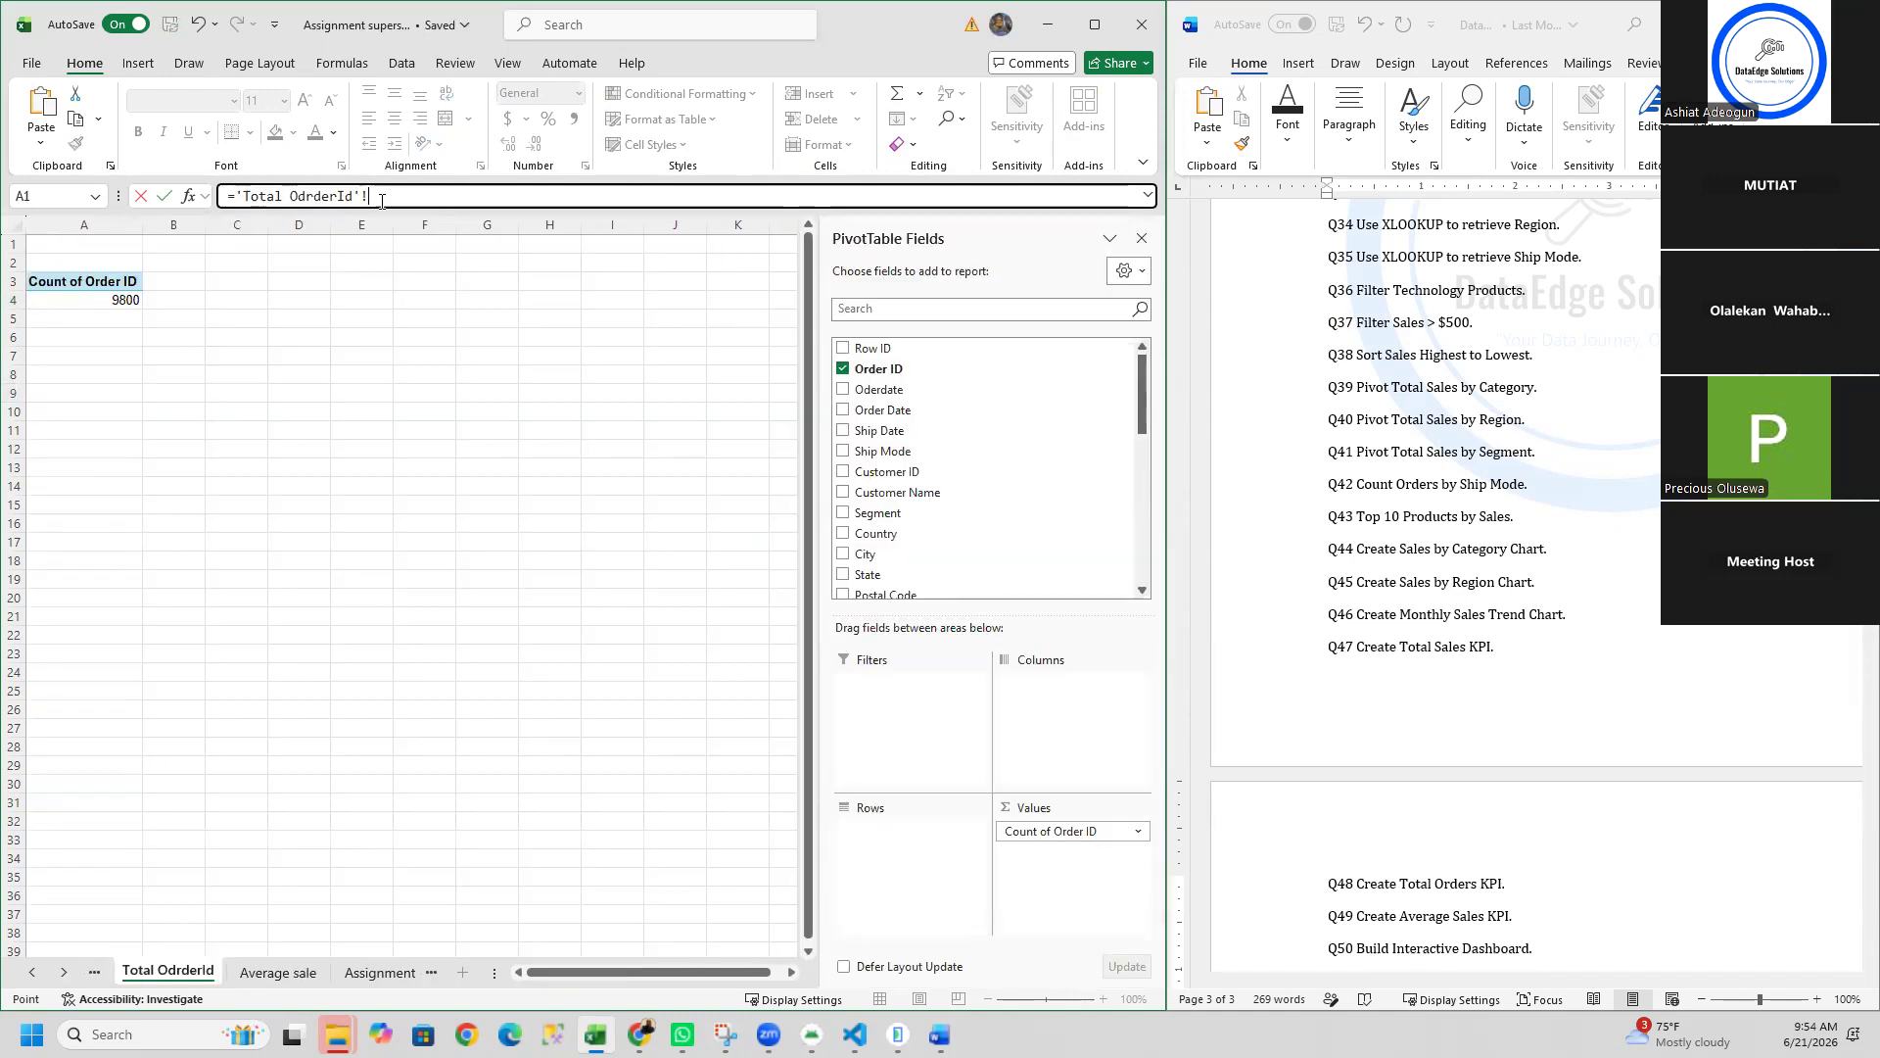
click(123, 300)
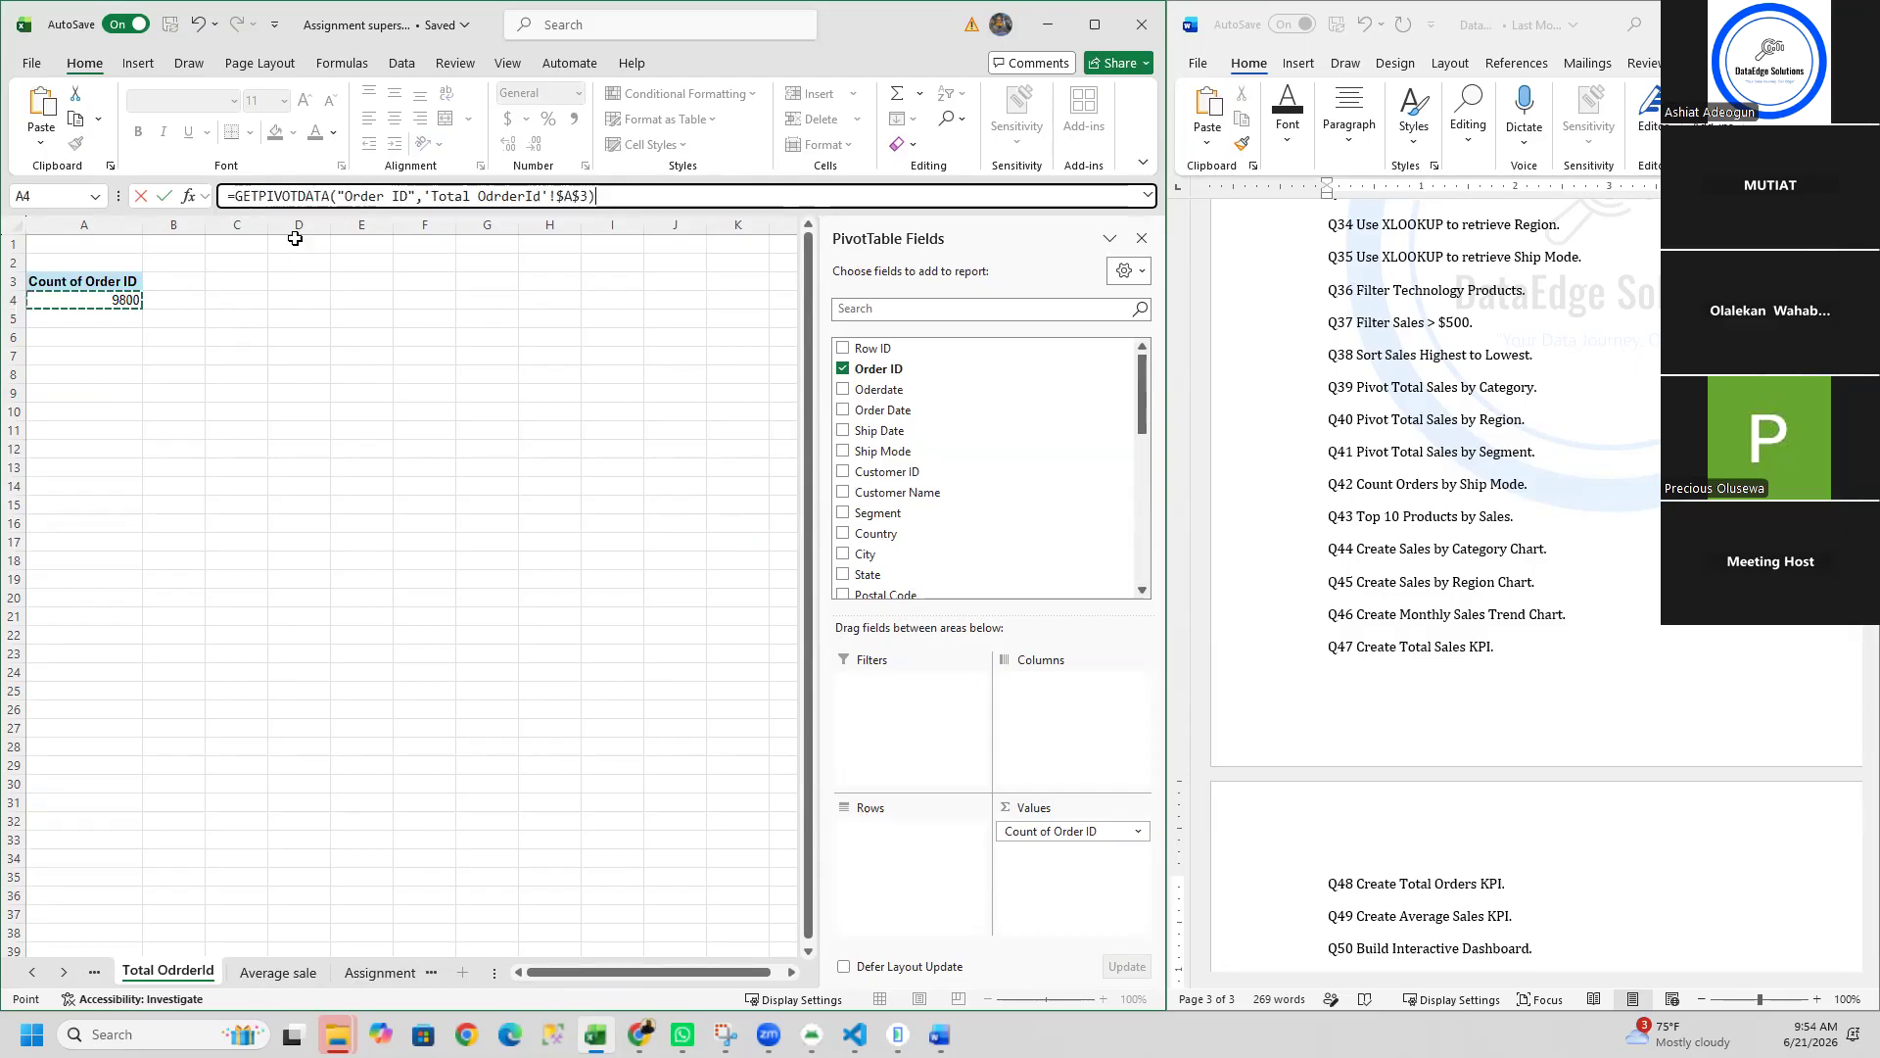
click(617, 186)
triple_click(617, 186)
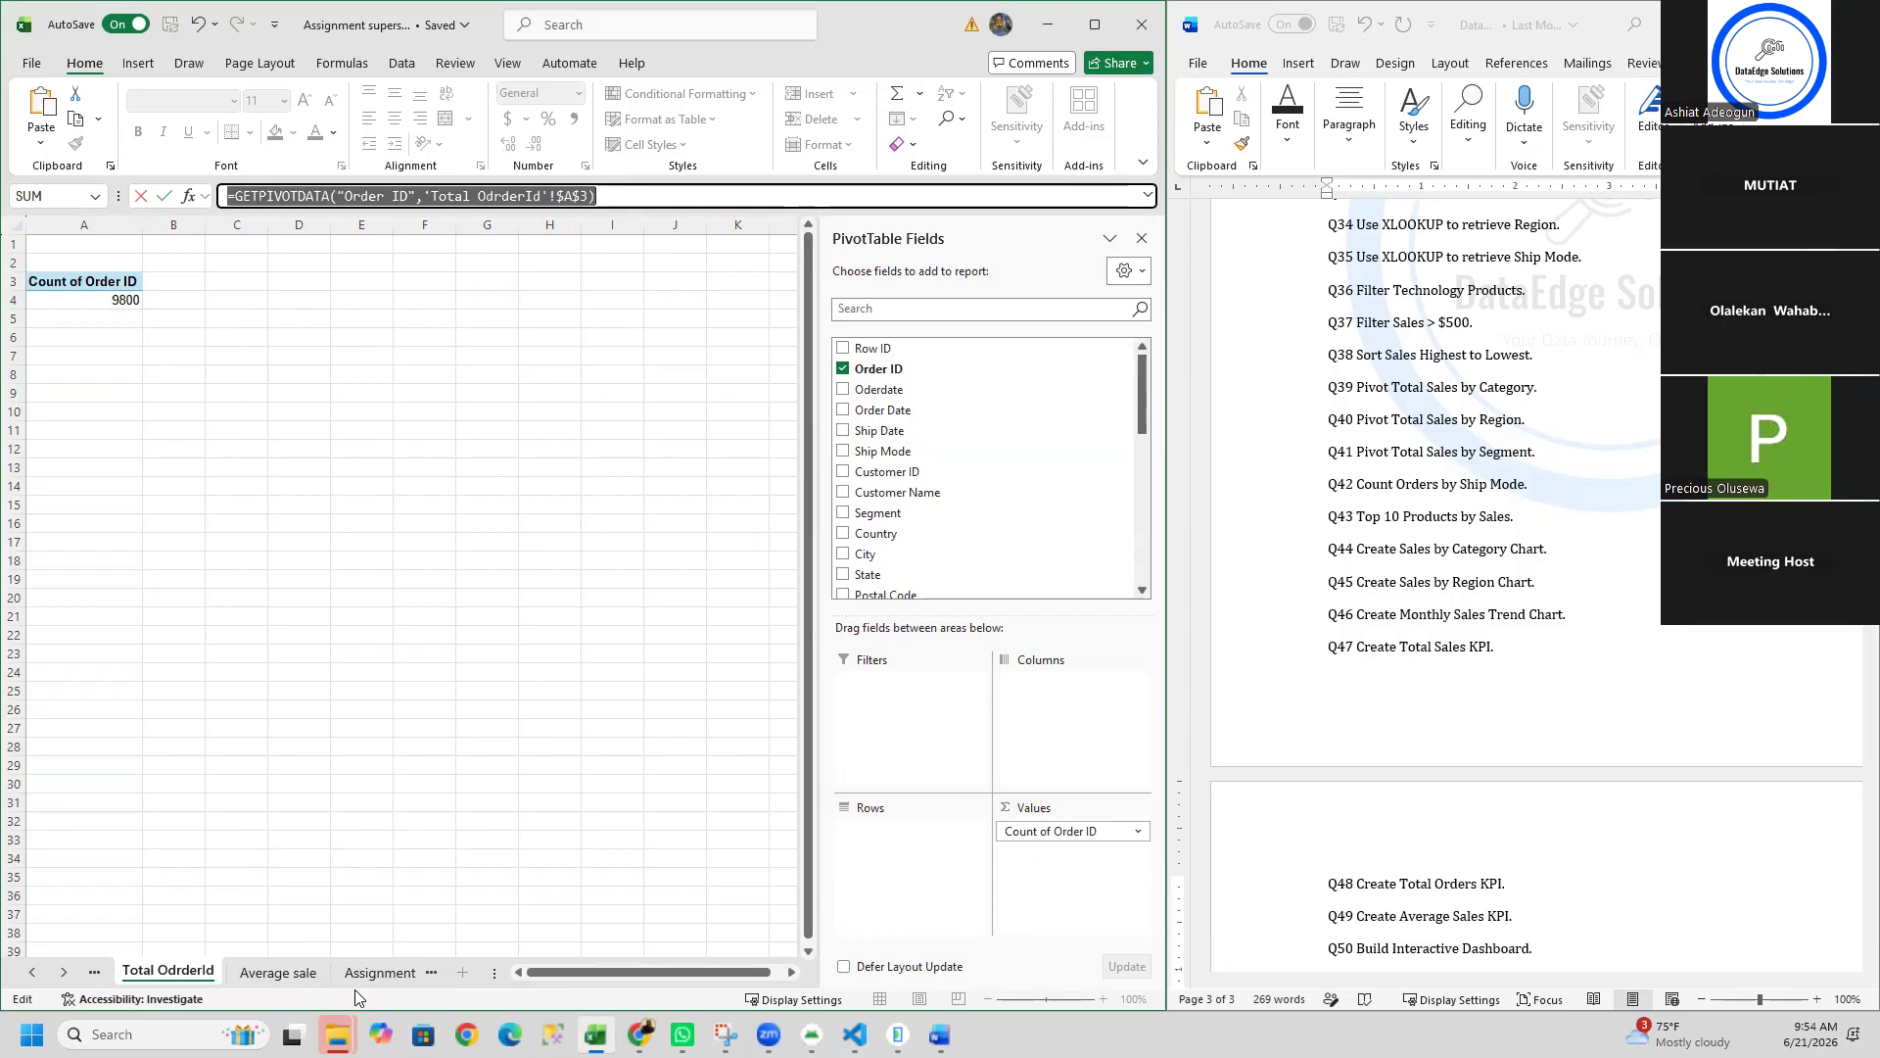
Step: Return to the Dashbord sheet and replace the incomplete reference in F9 with the copied =GETPIVOTDATA("Order ID",'Total OdrderId'!$A$3)
click(431, 972)
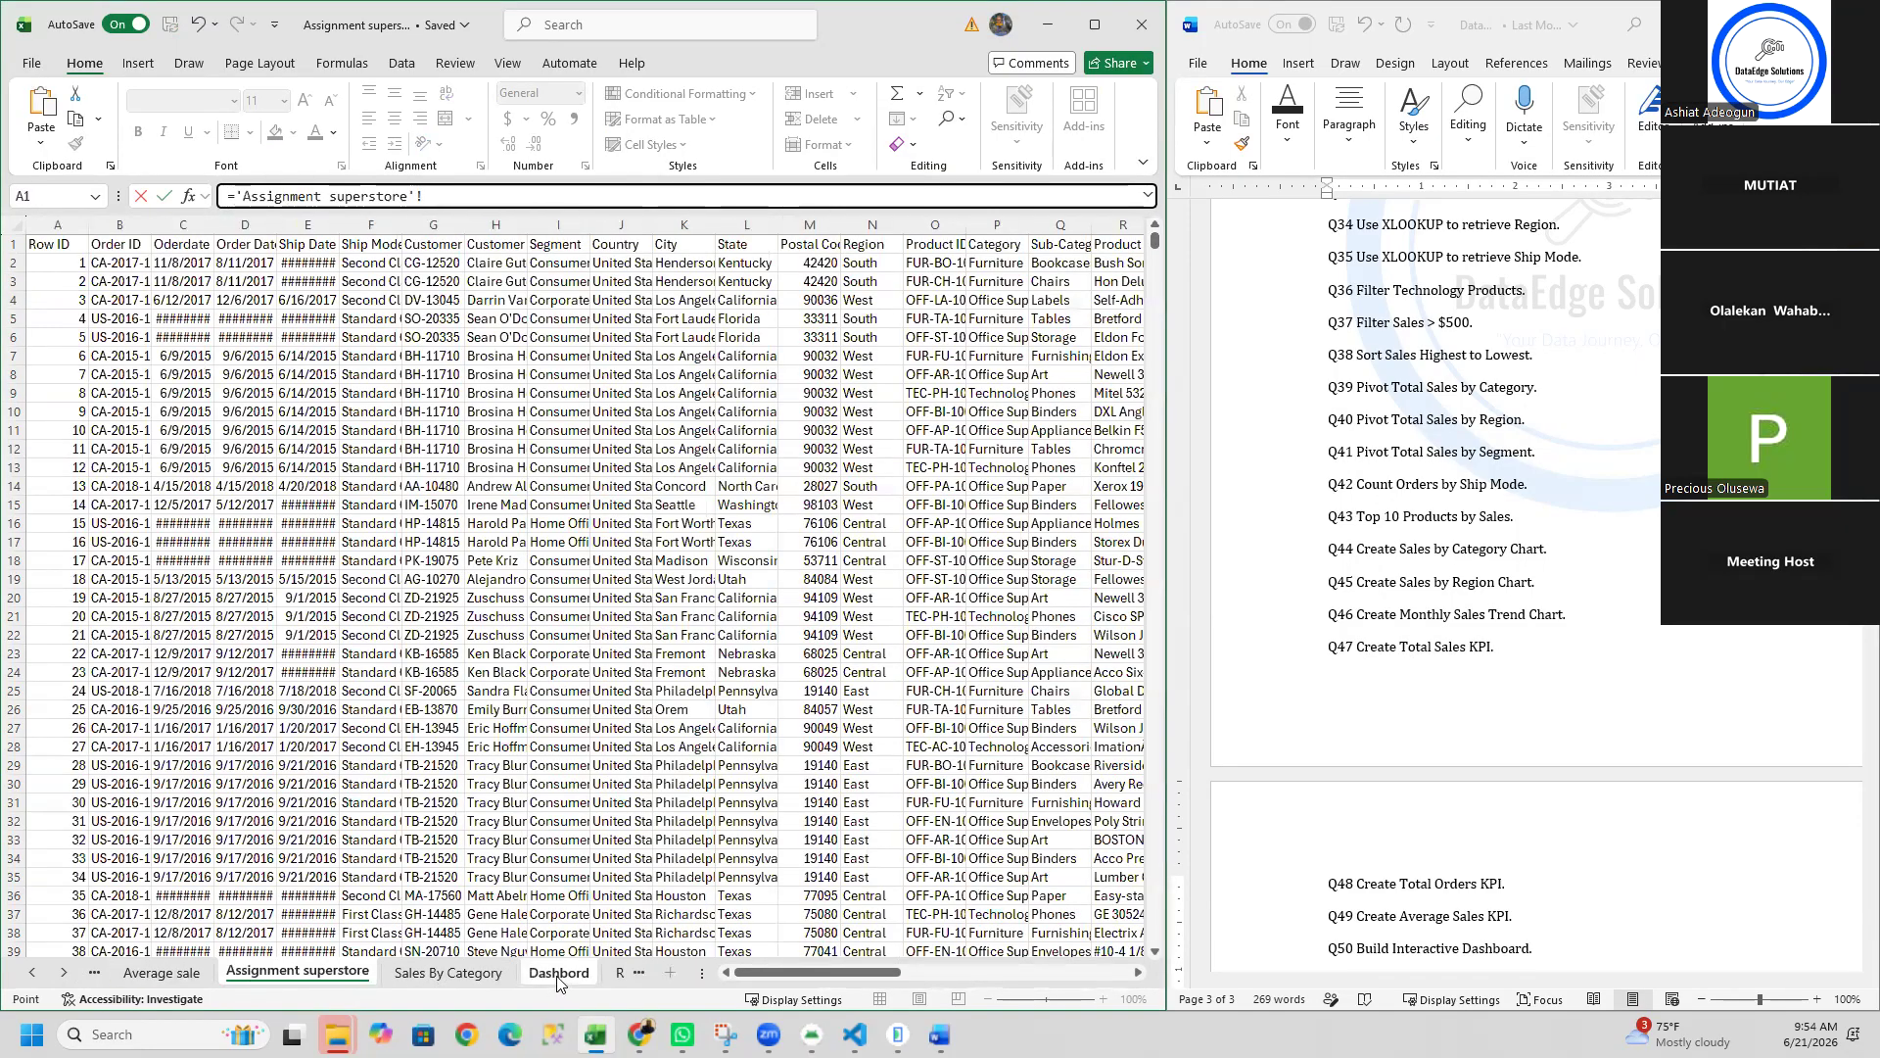
click(558, 971)
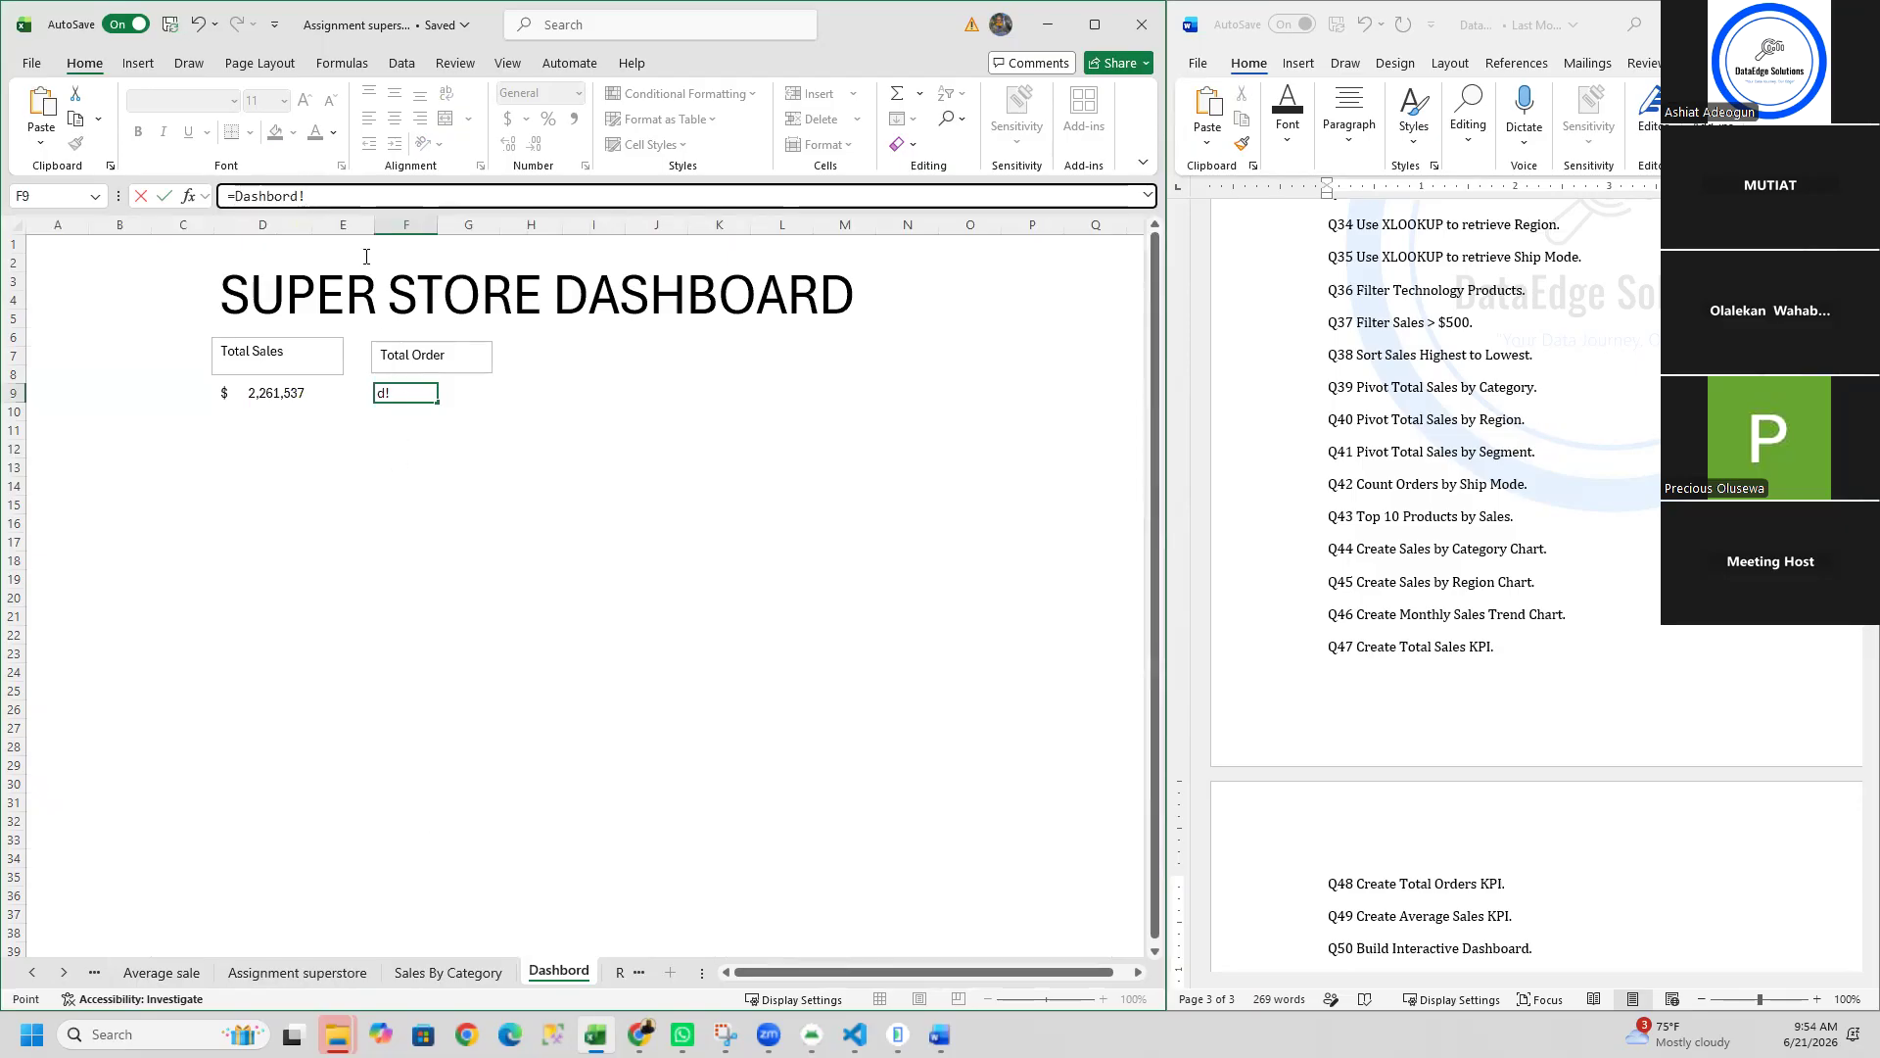
key(BackSpace)
key(BackSpace)
key(BackSpace)
key(BackSpace)
key(BackSpace)
key(BackSpace)
key(BackSpace)
key(BackSpace)
key(BackSpace)
key(BackSpace)
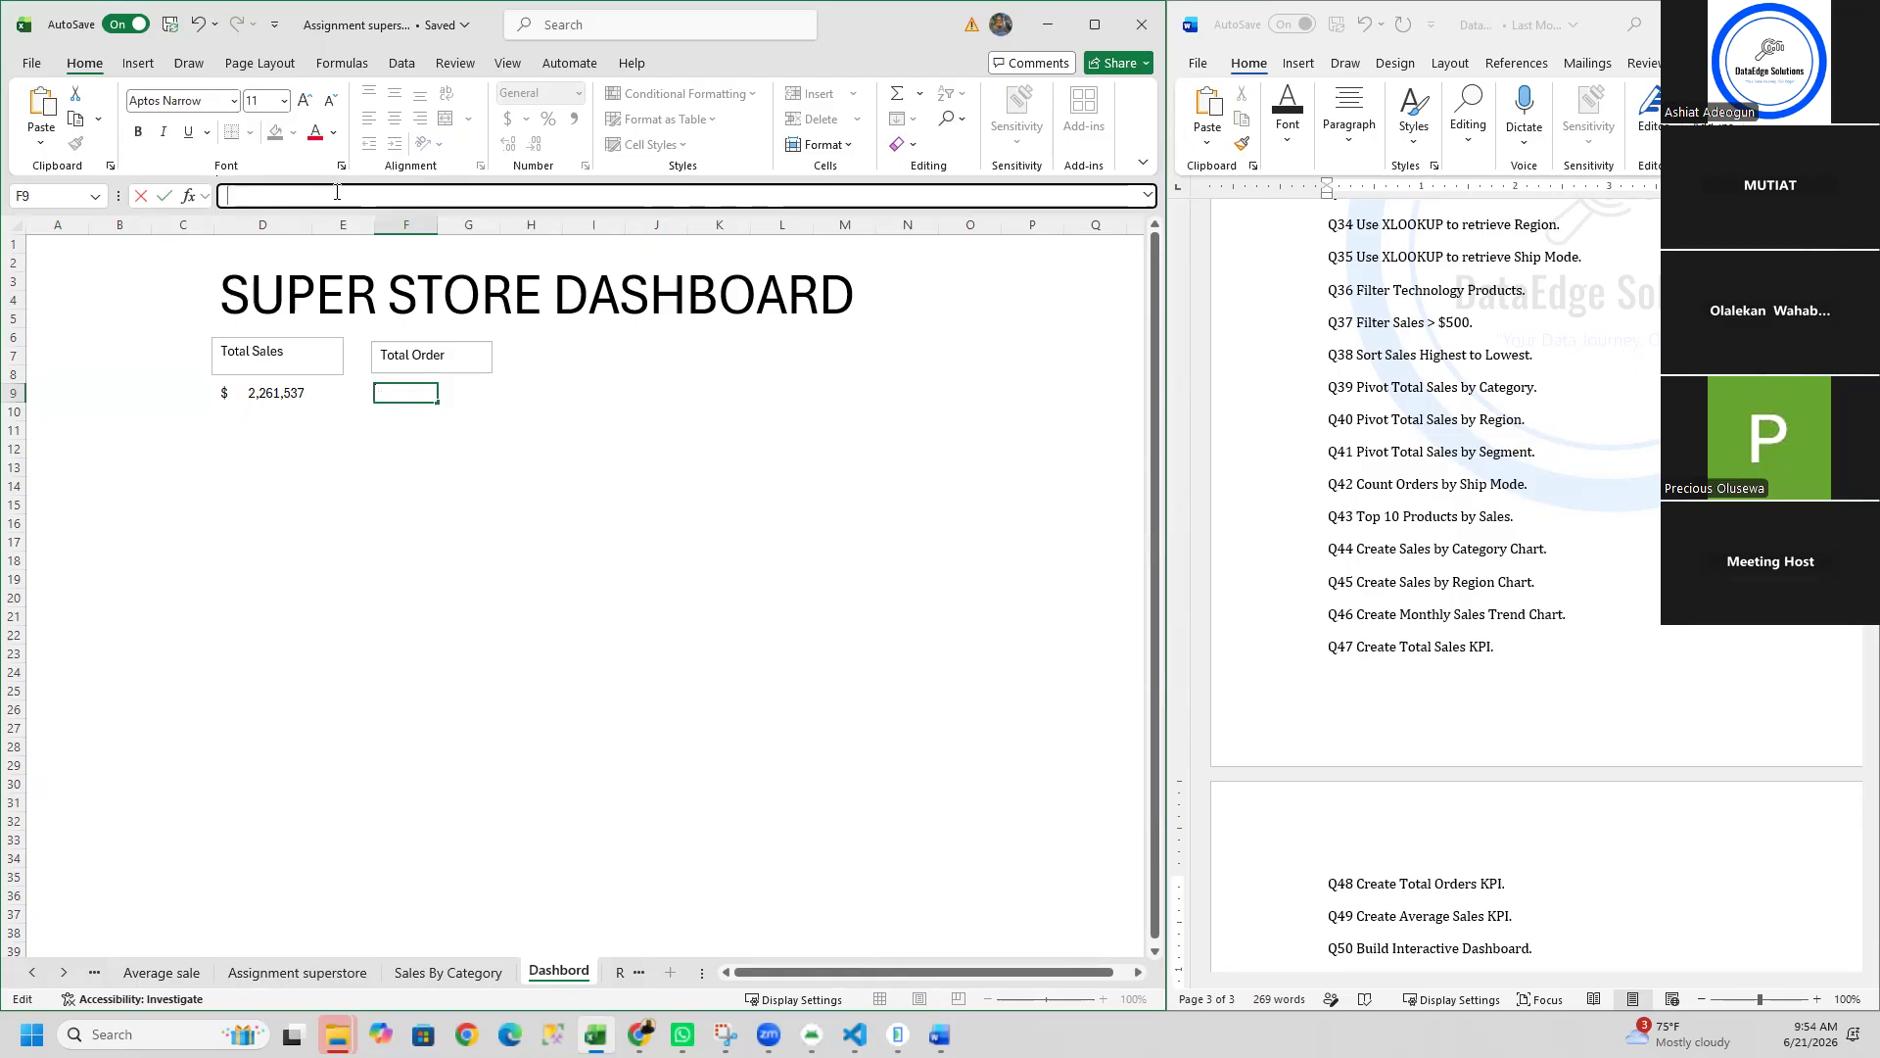
key(ctrl+v)
key(Return)
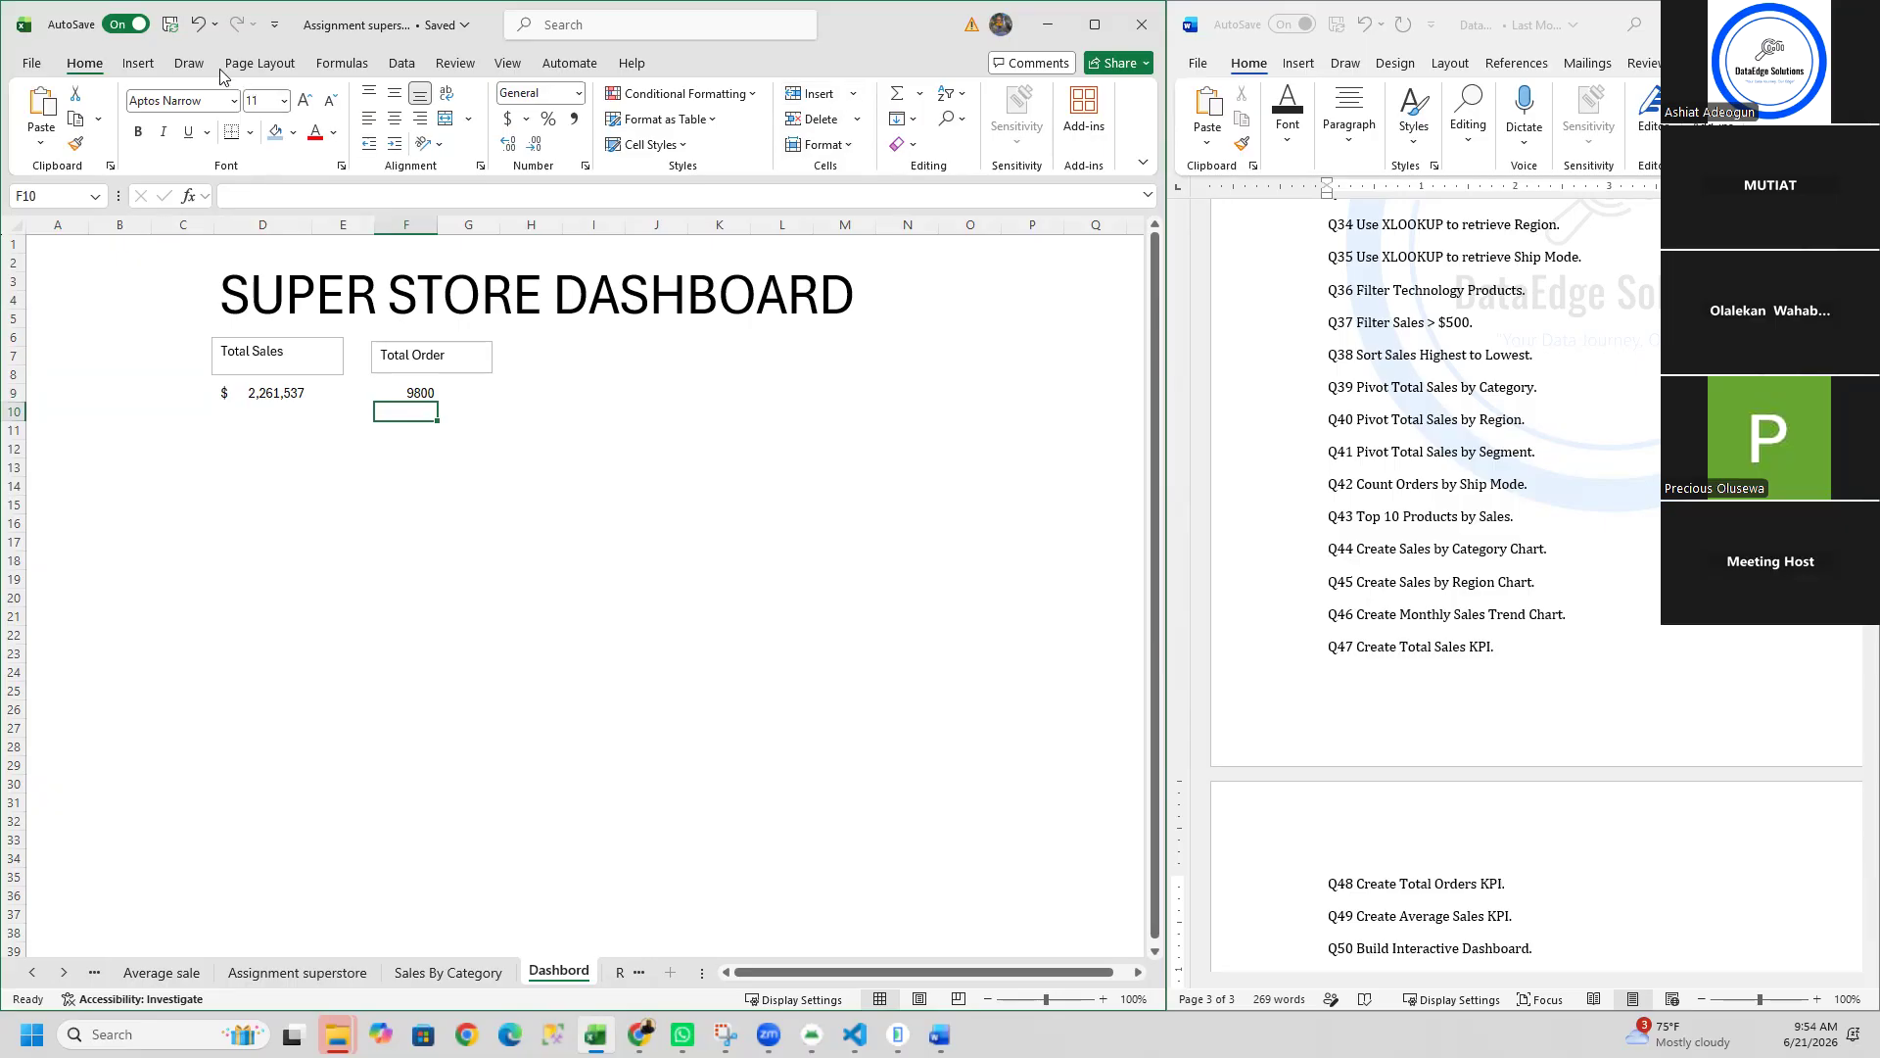
Step: Add a text box labelled "Average Sales" beside the Total Order box, spanning columns H to J
click(138, 63)
click(1017, 125)
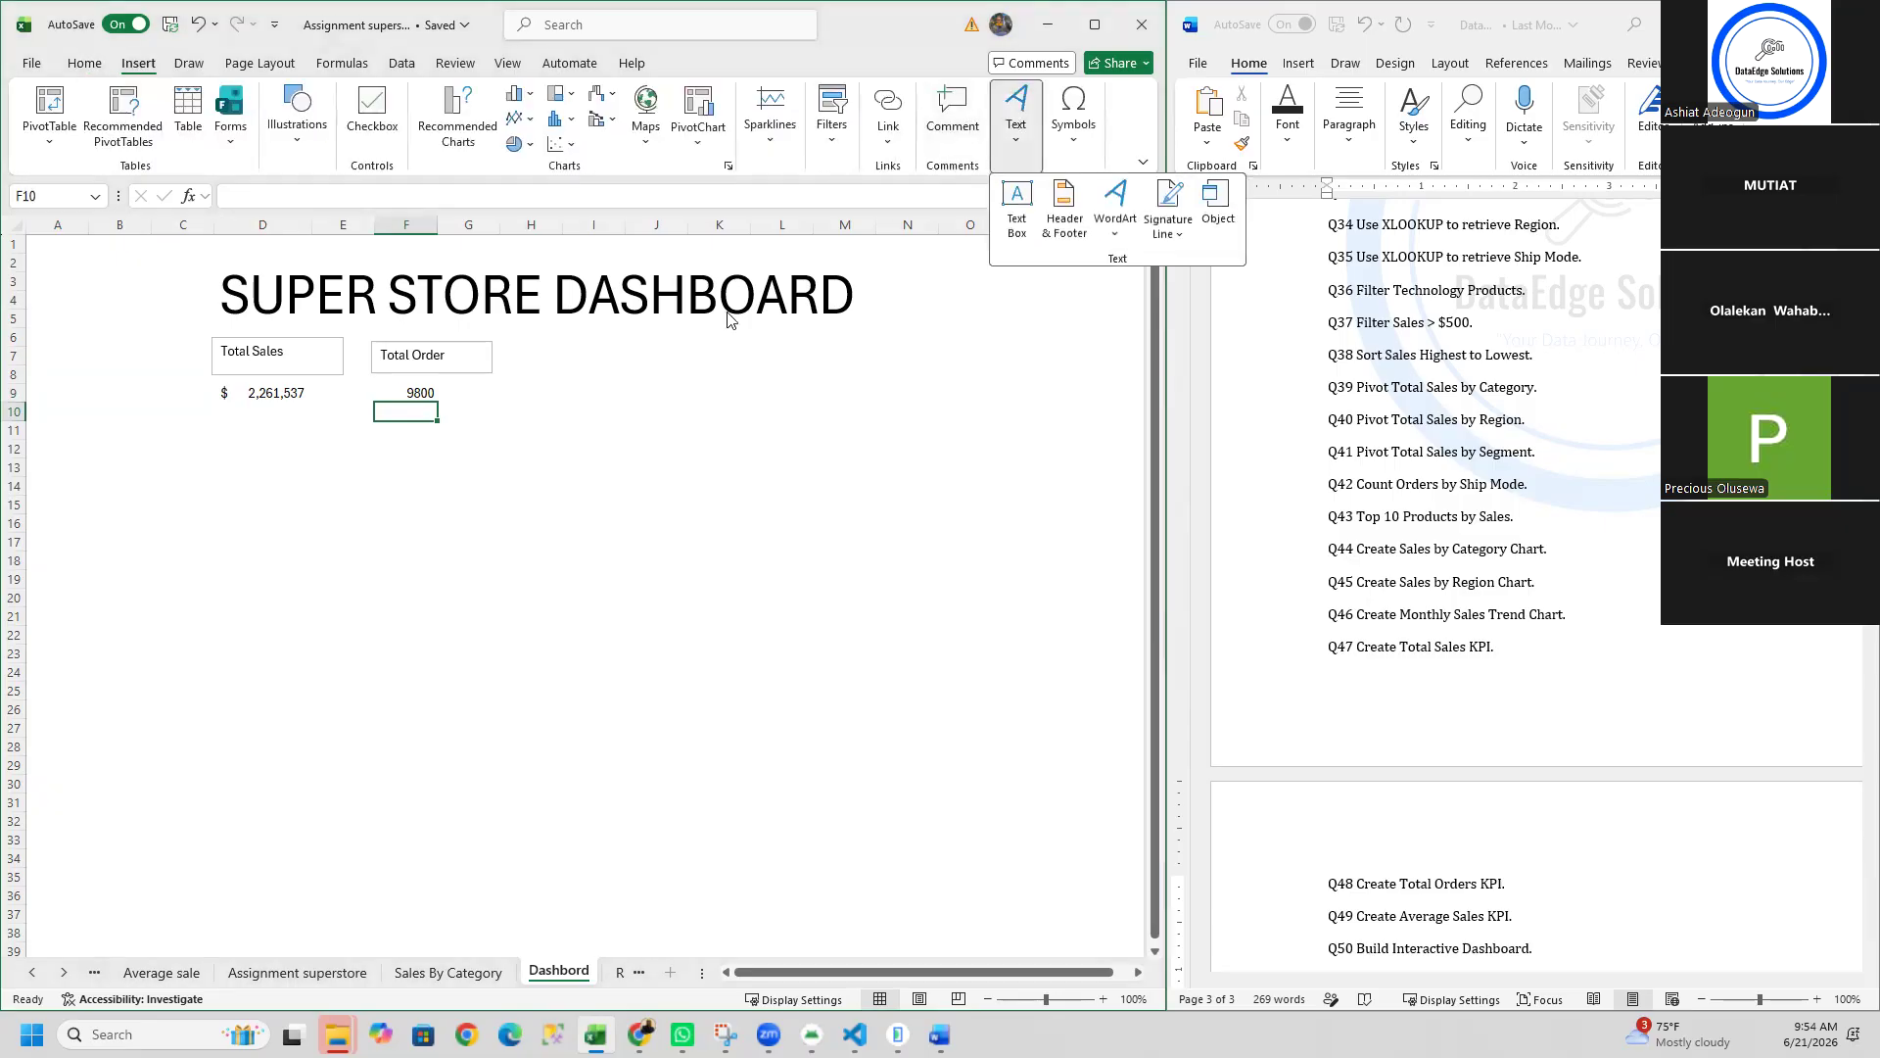
click(1016, 216)
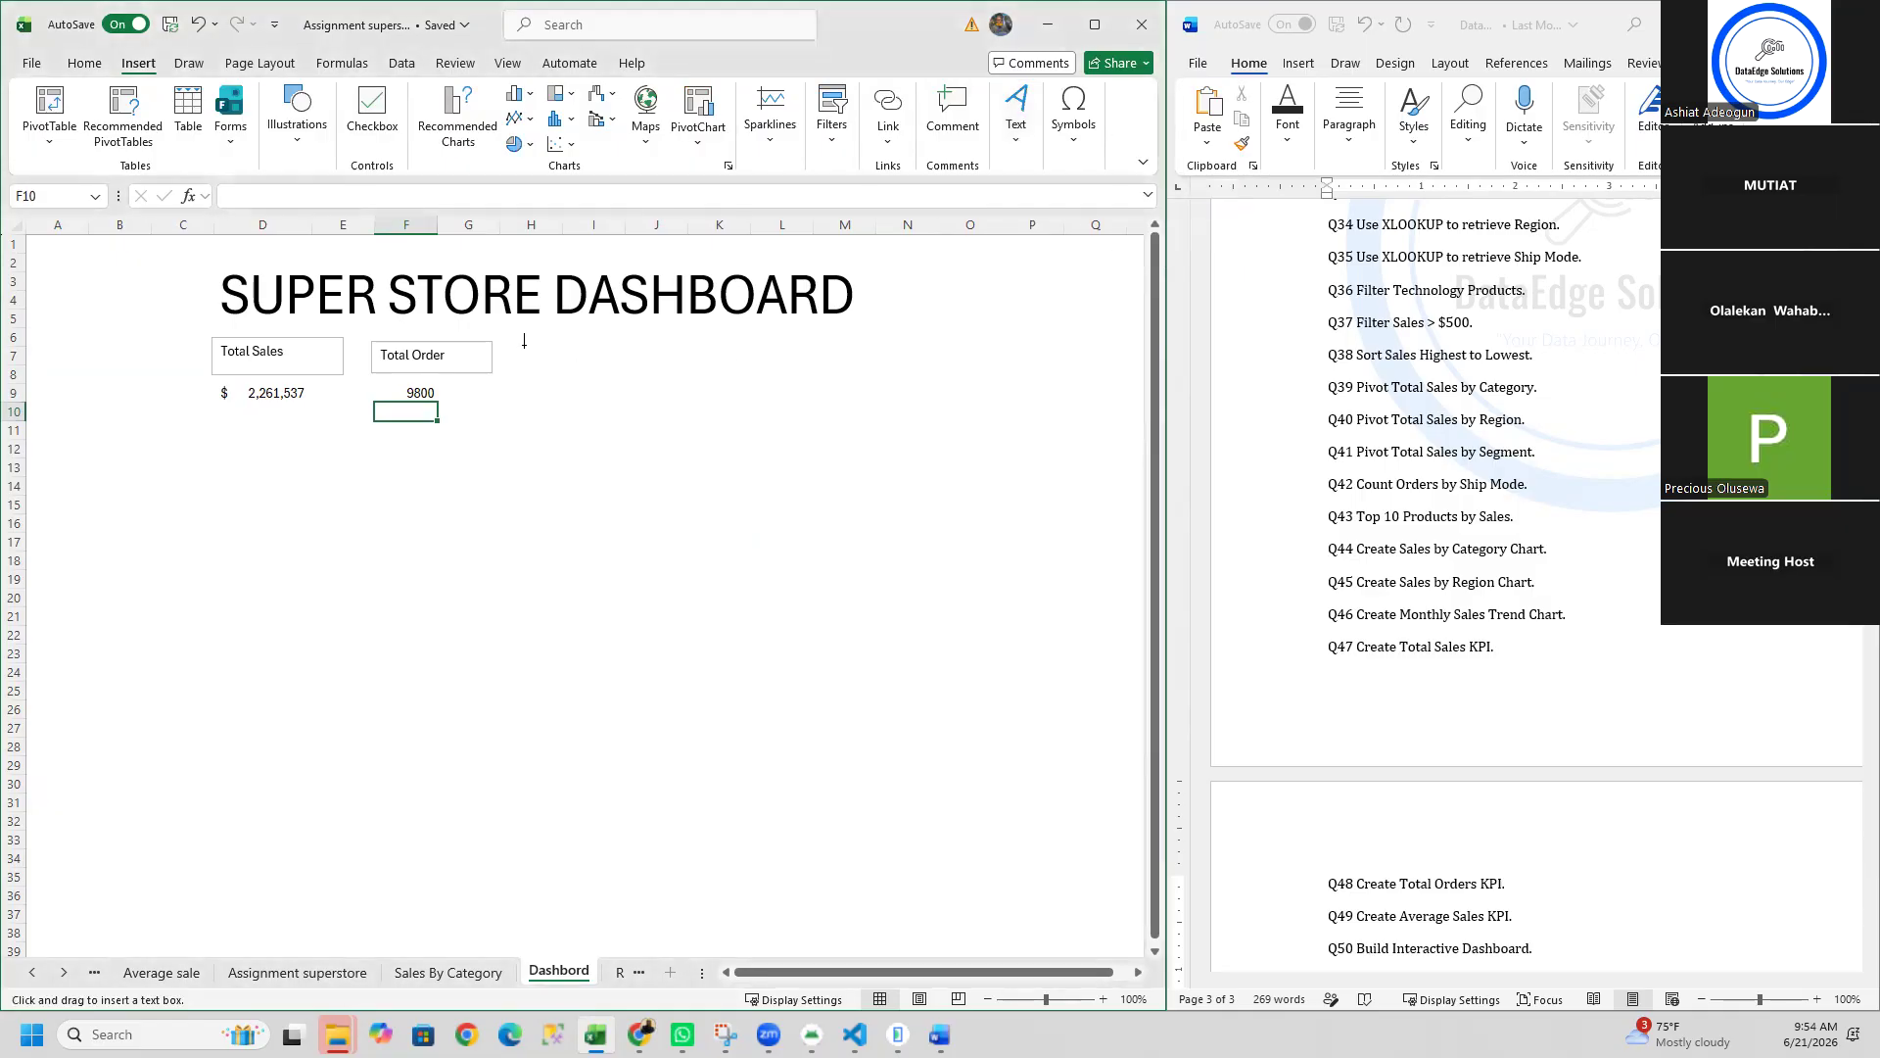
drag(525, 341, 669, 372)
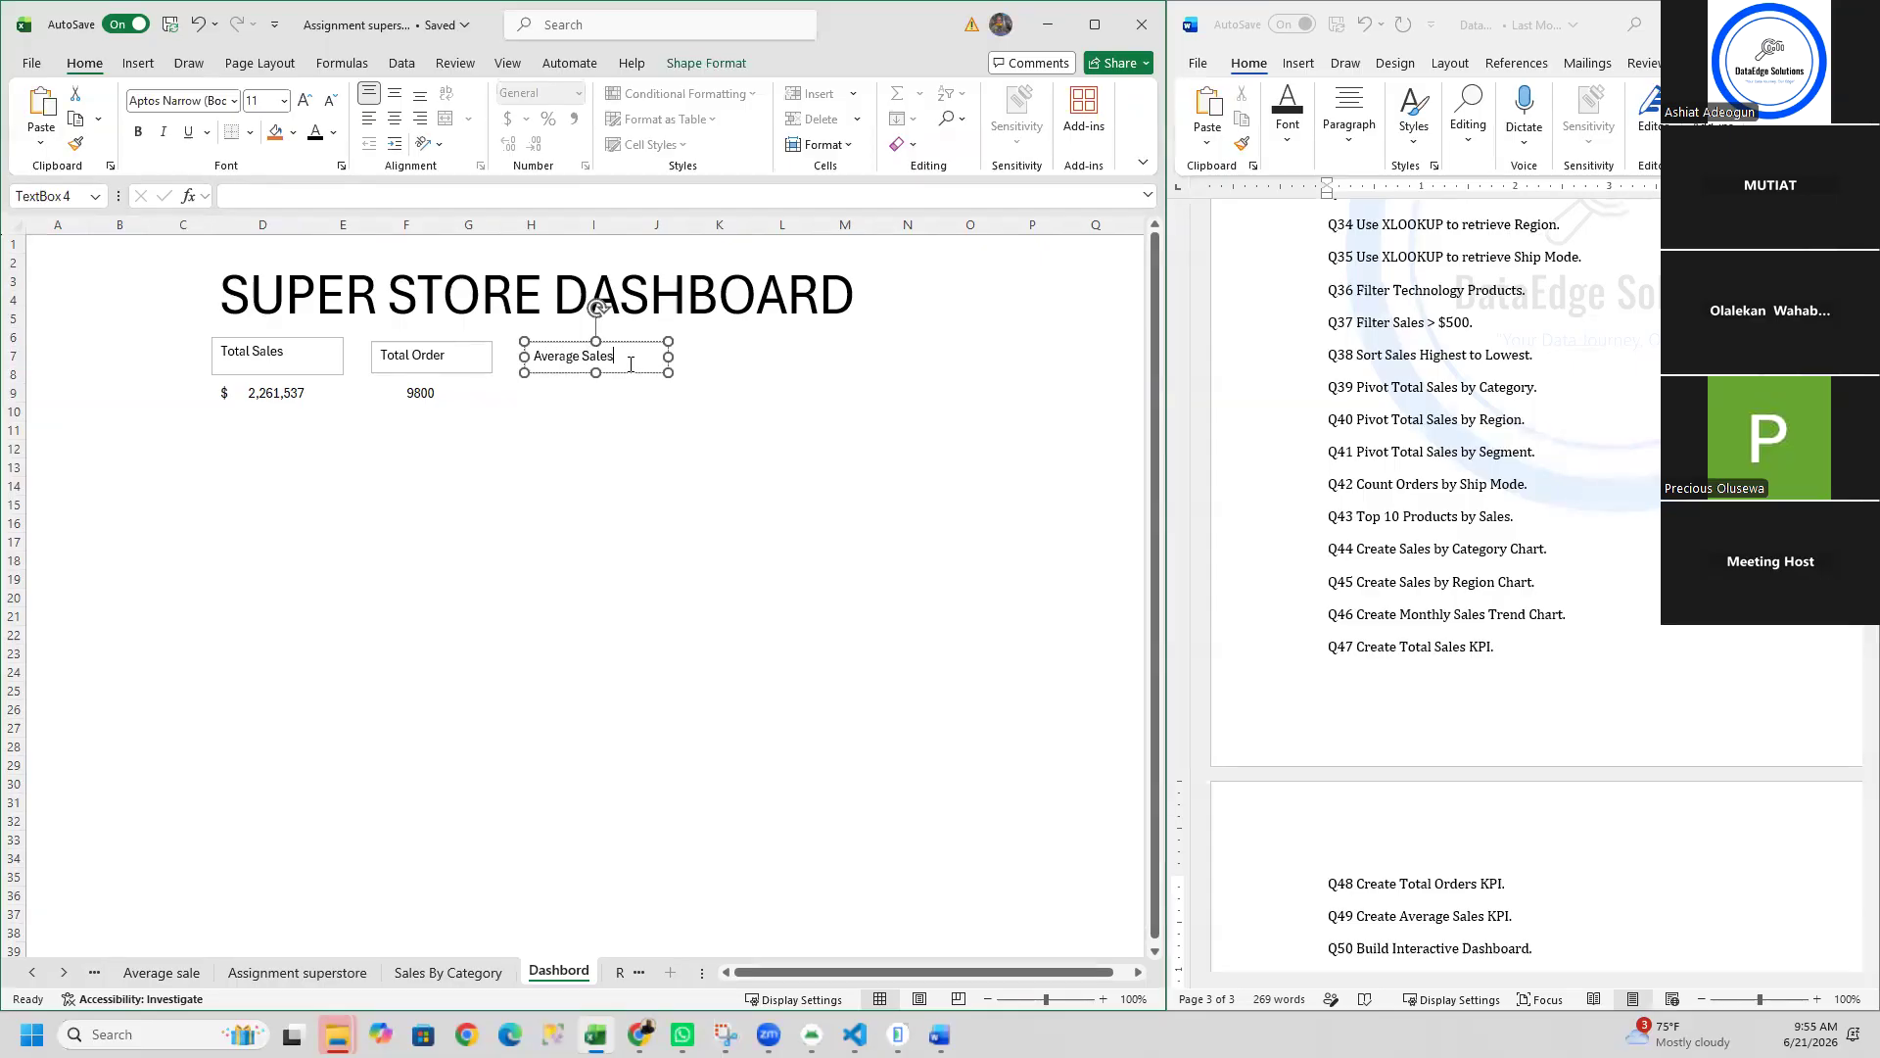
Step: Start a formula in I9 that references the Average of Sales value in A4 of the Average sale sheet, and copy its full text
click(599, 393)
click(549, 393)
click(584, 394)
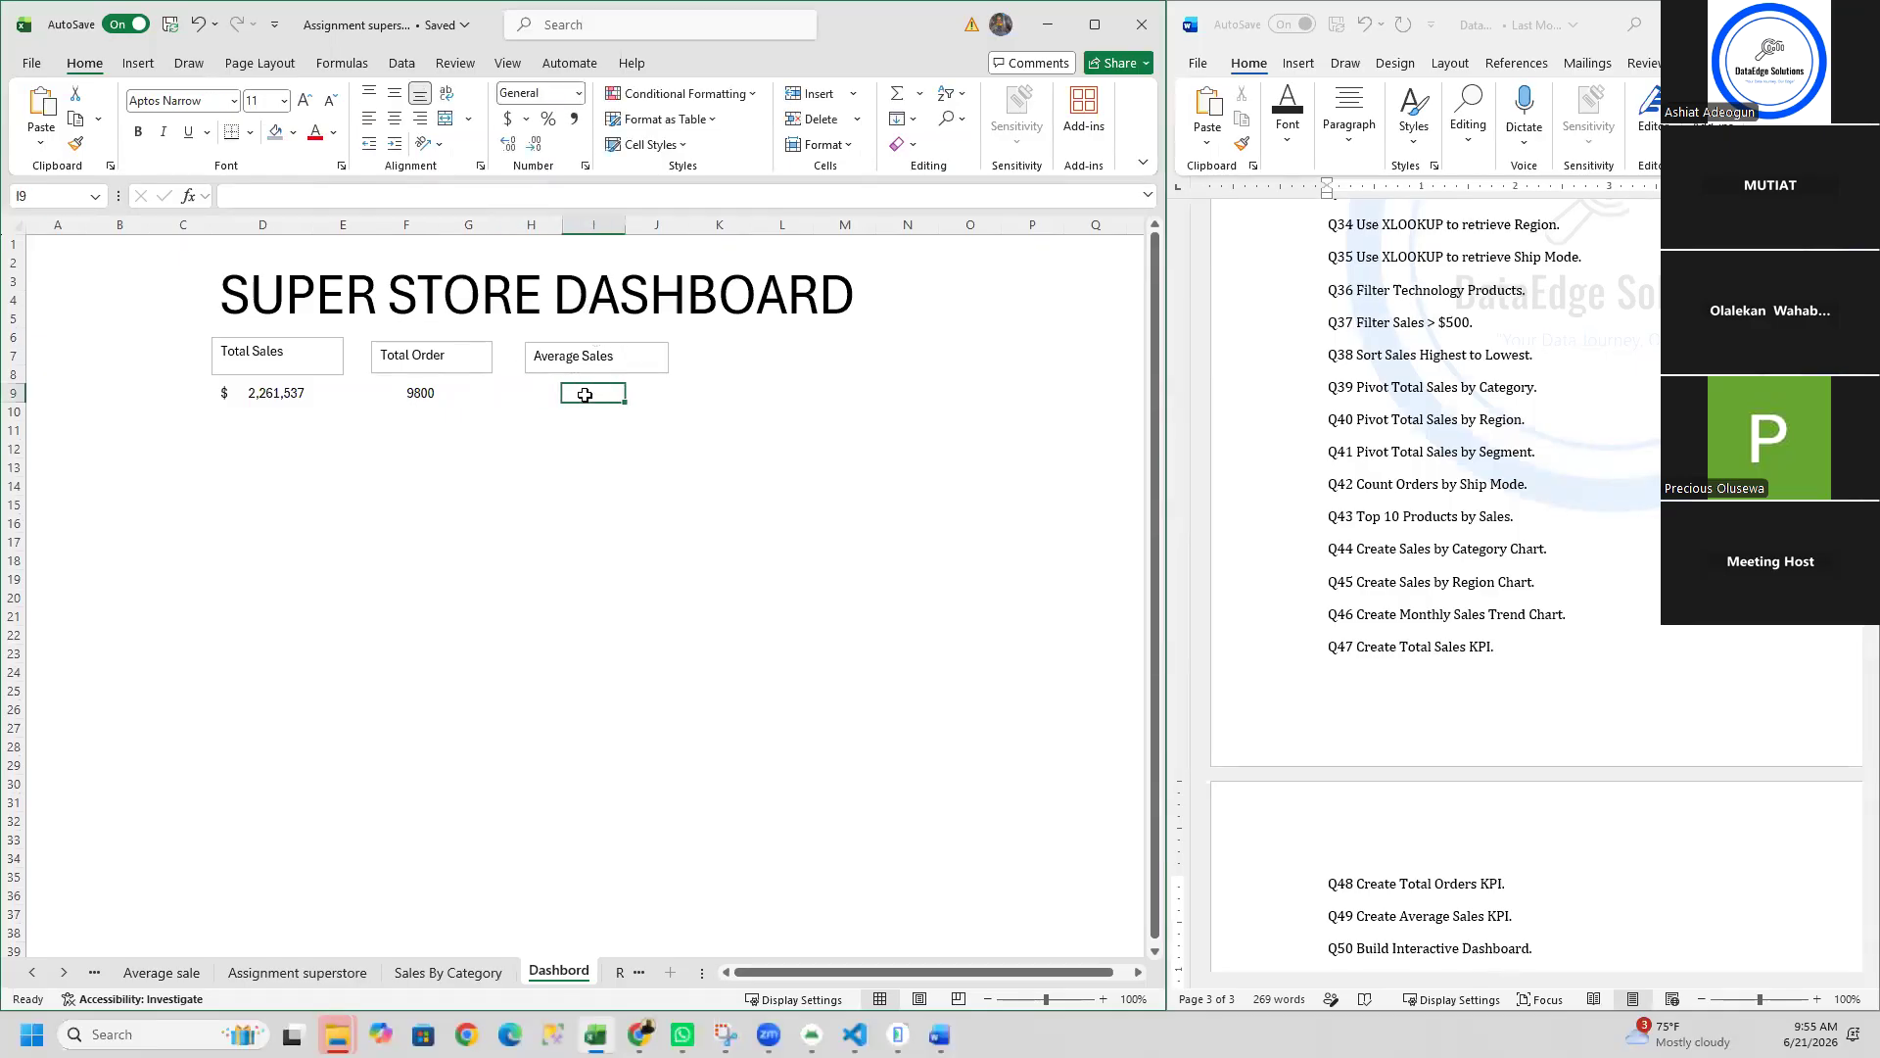
click(431, 194)
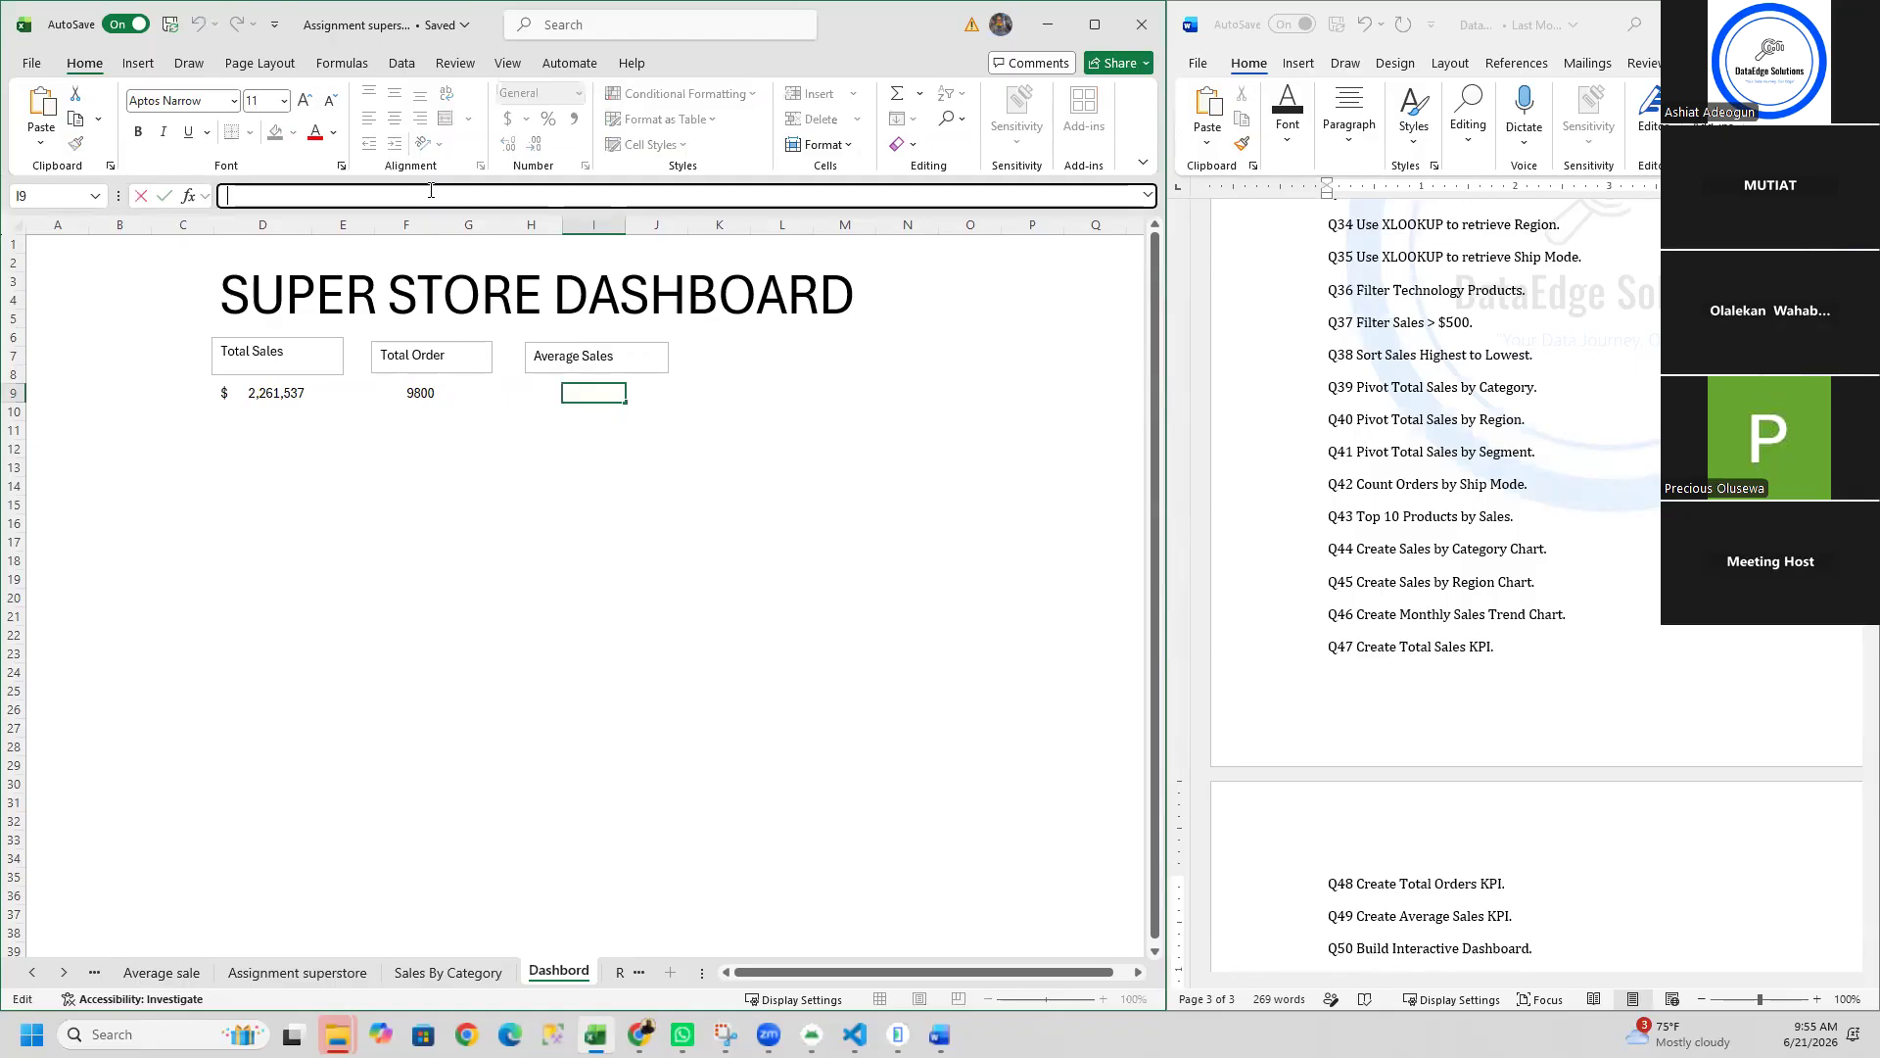
text(=)
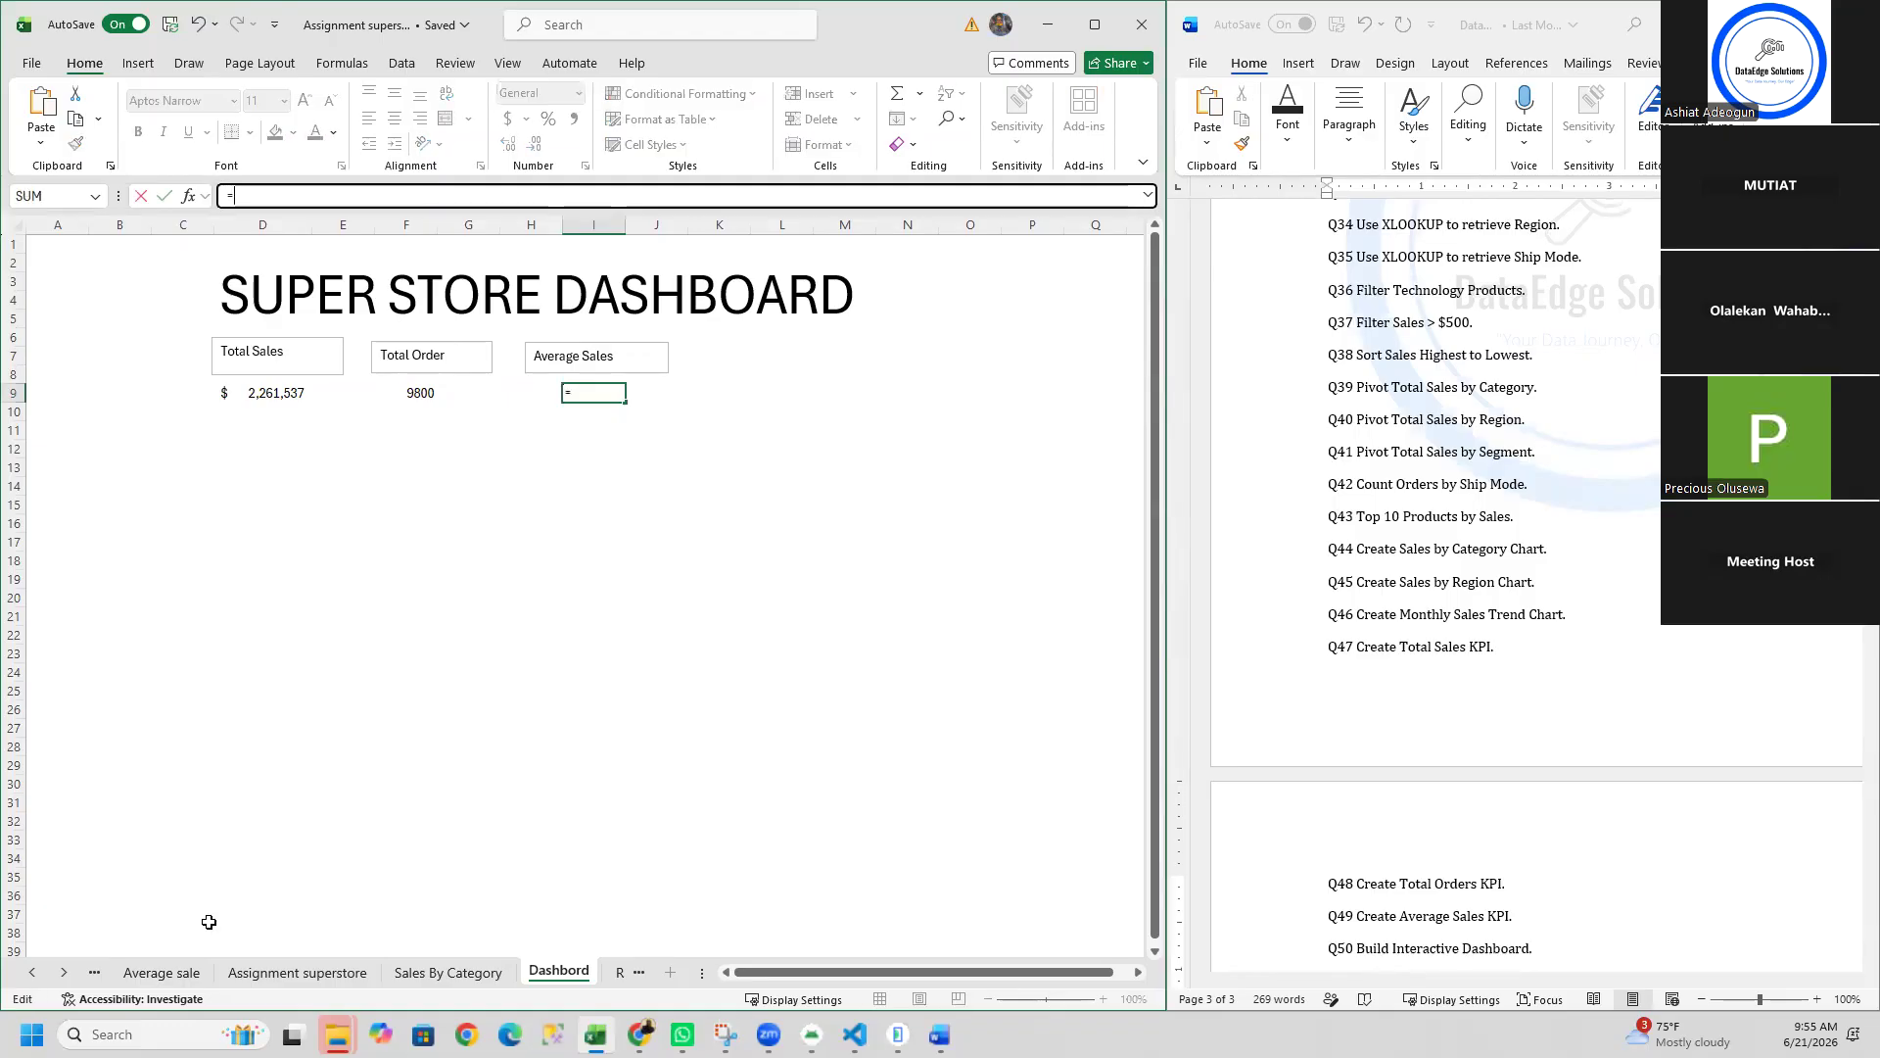
click(173, 979)
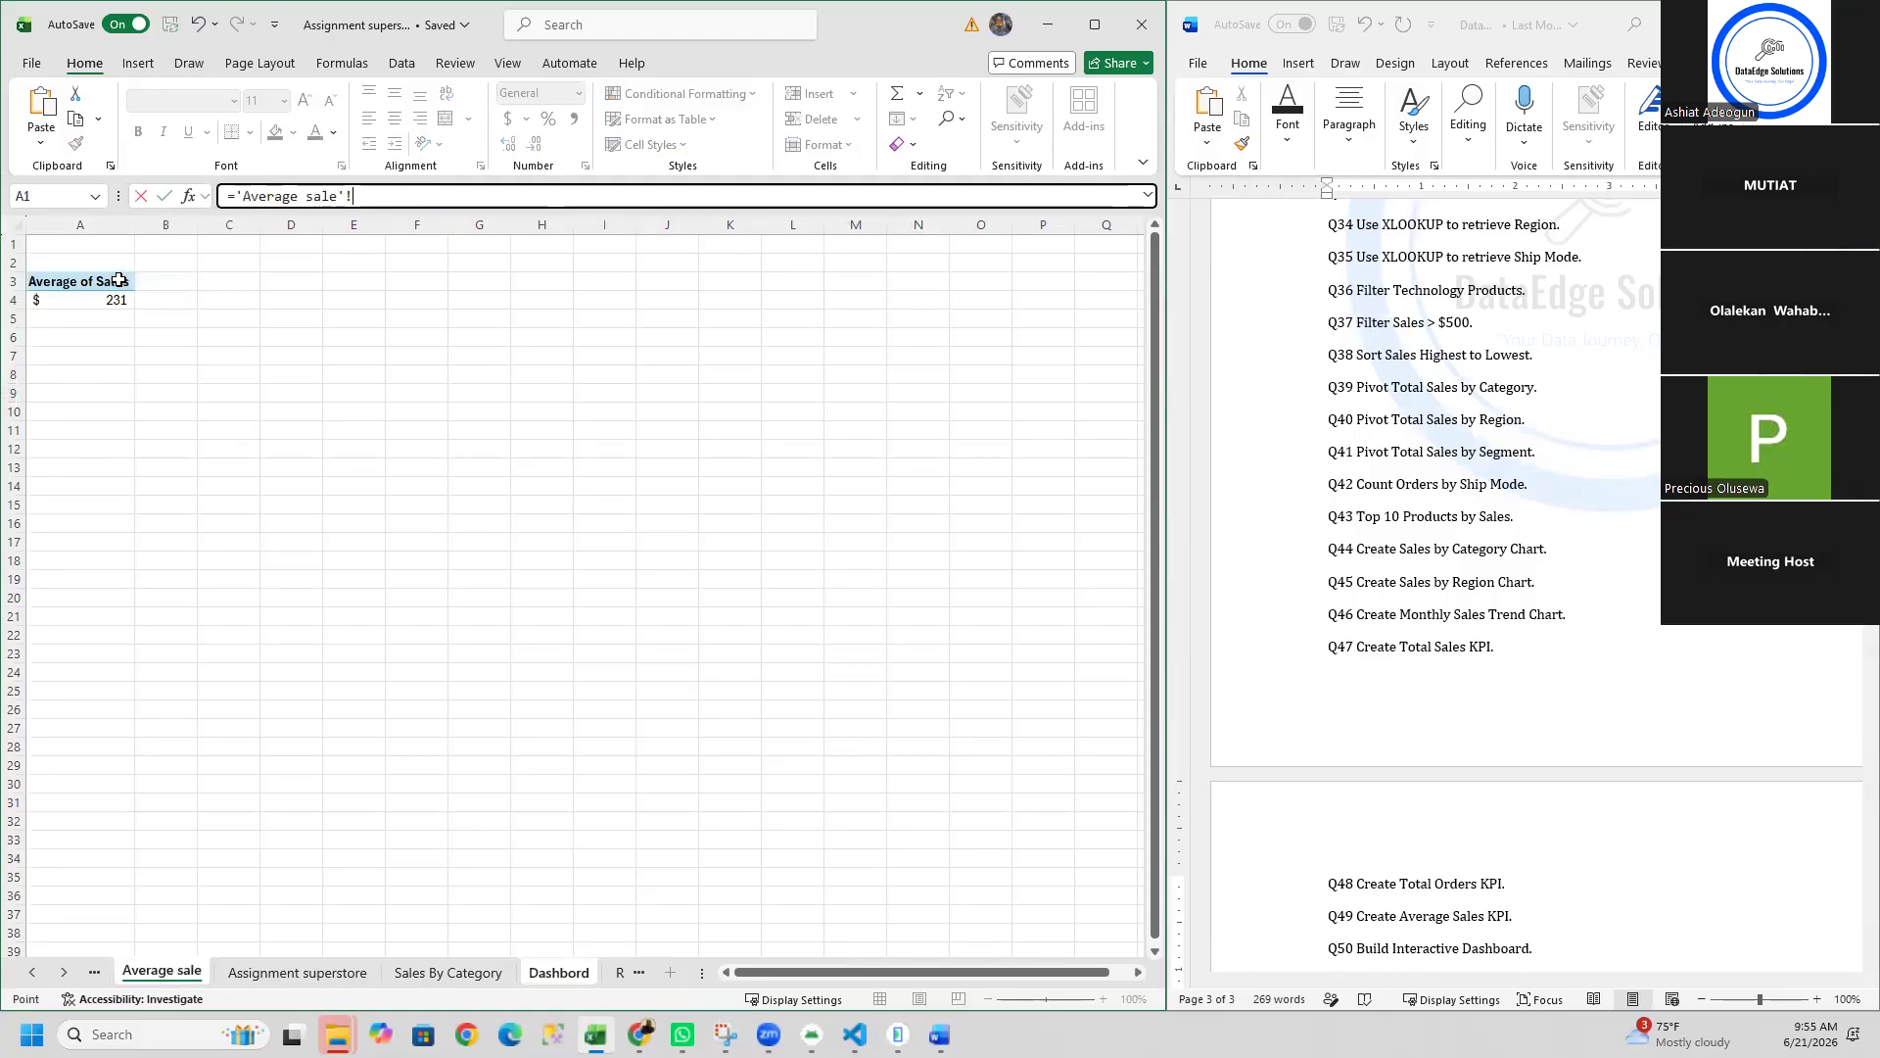
click(111, 302)
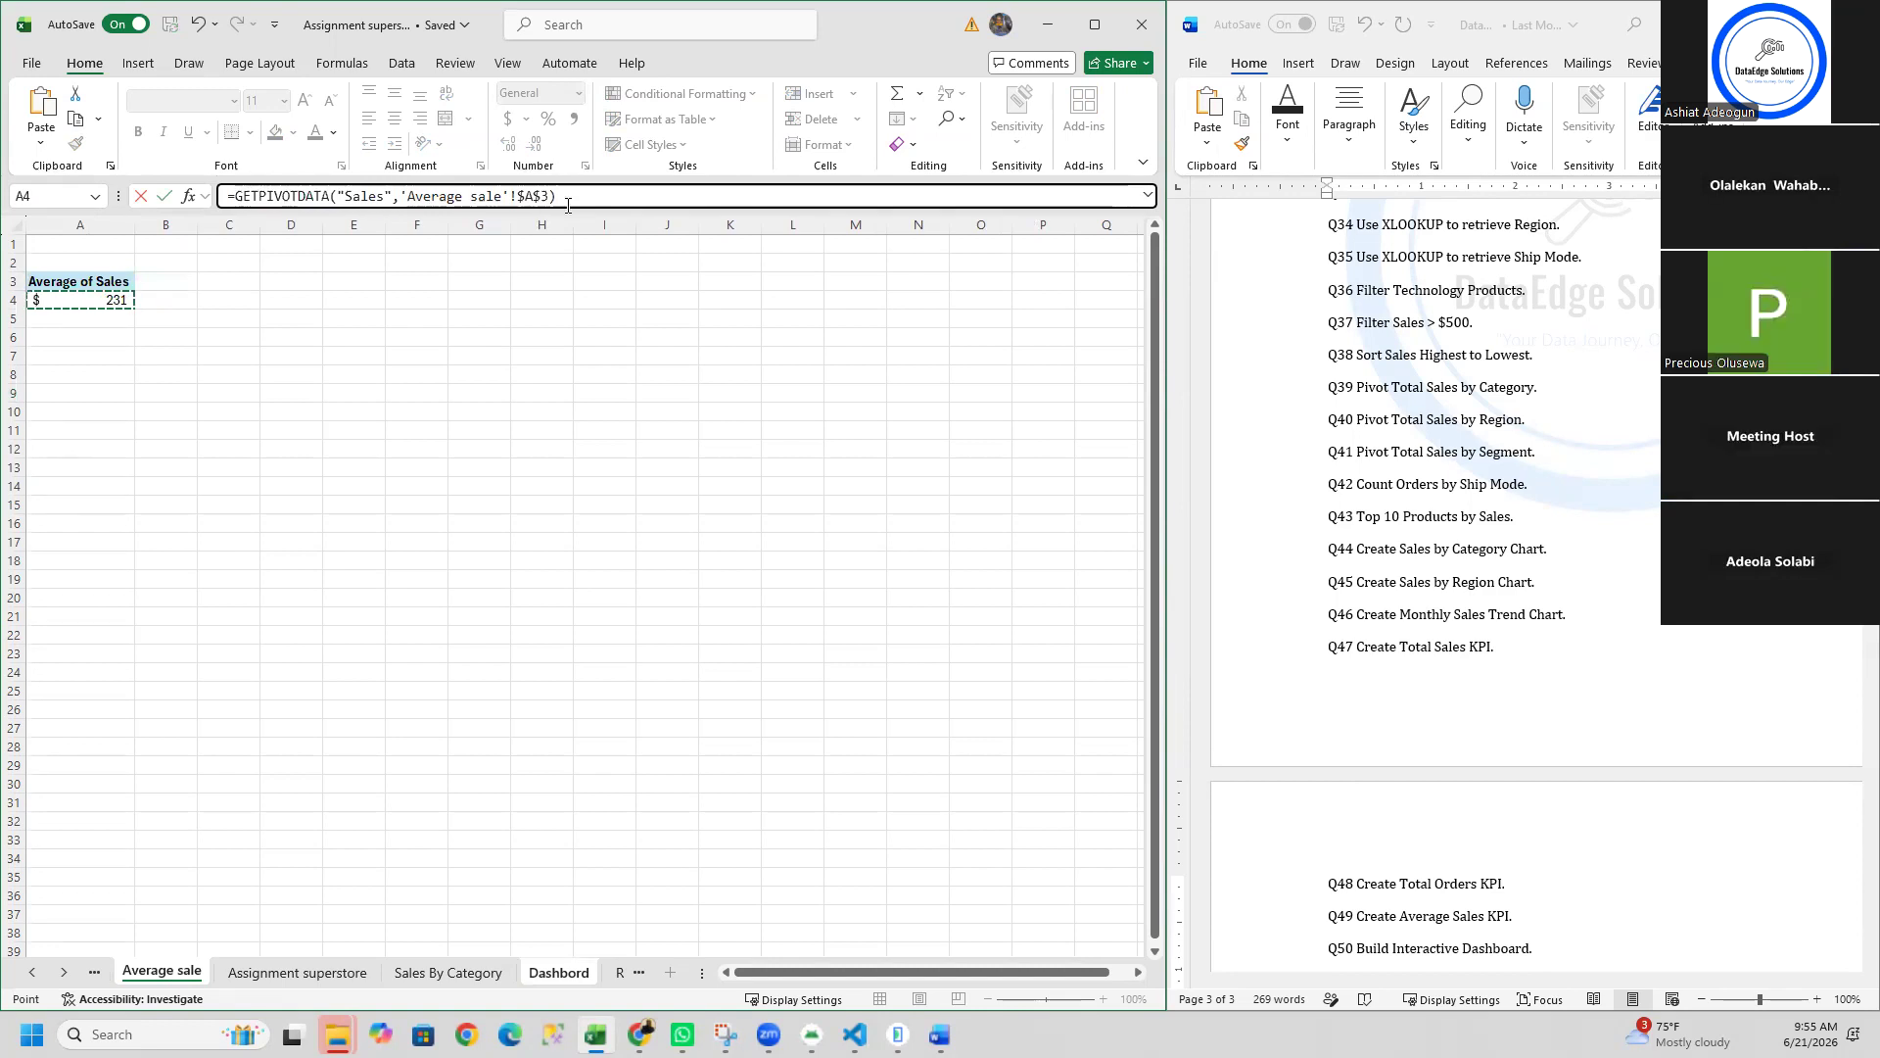
triple_click(568, 206)
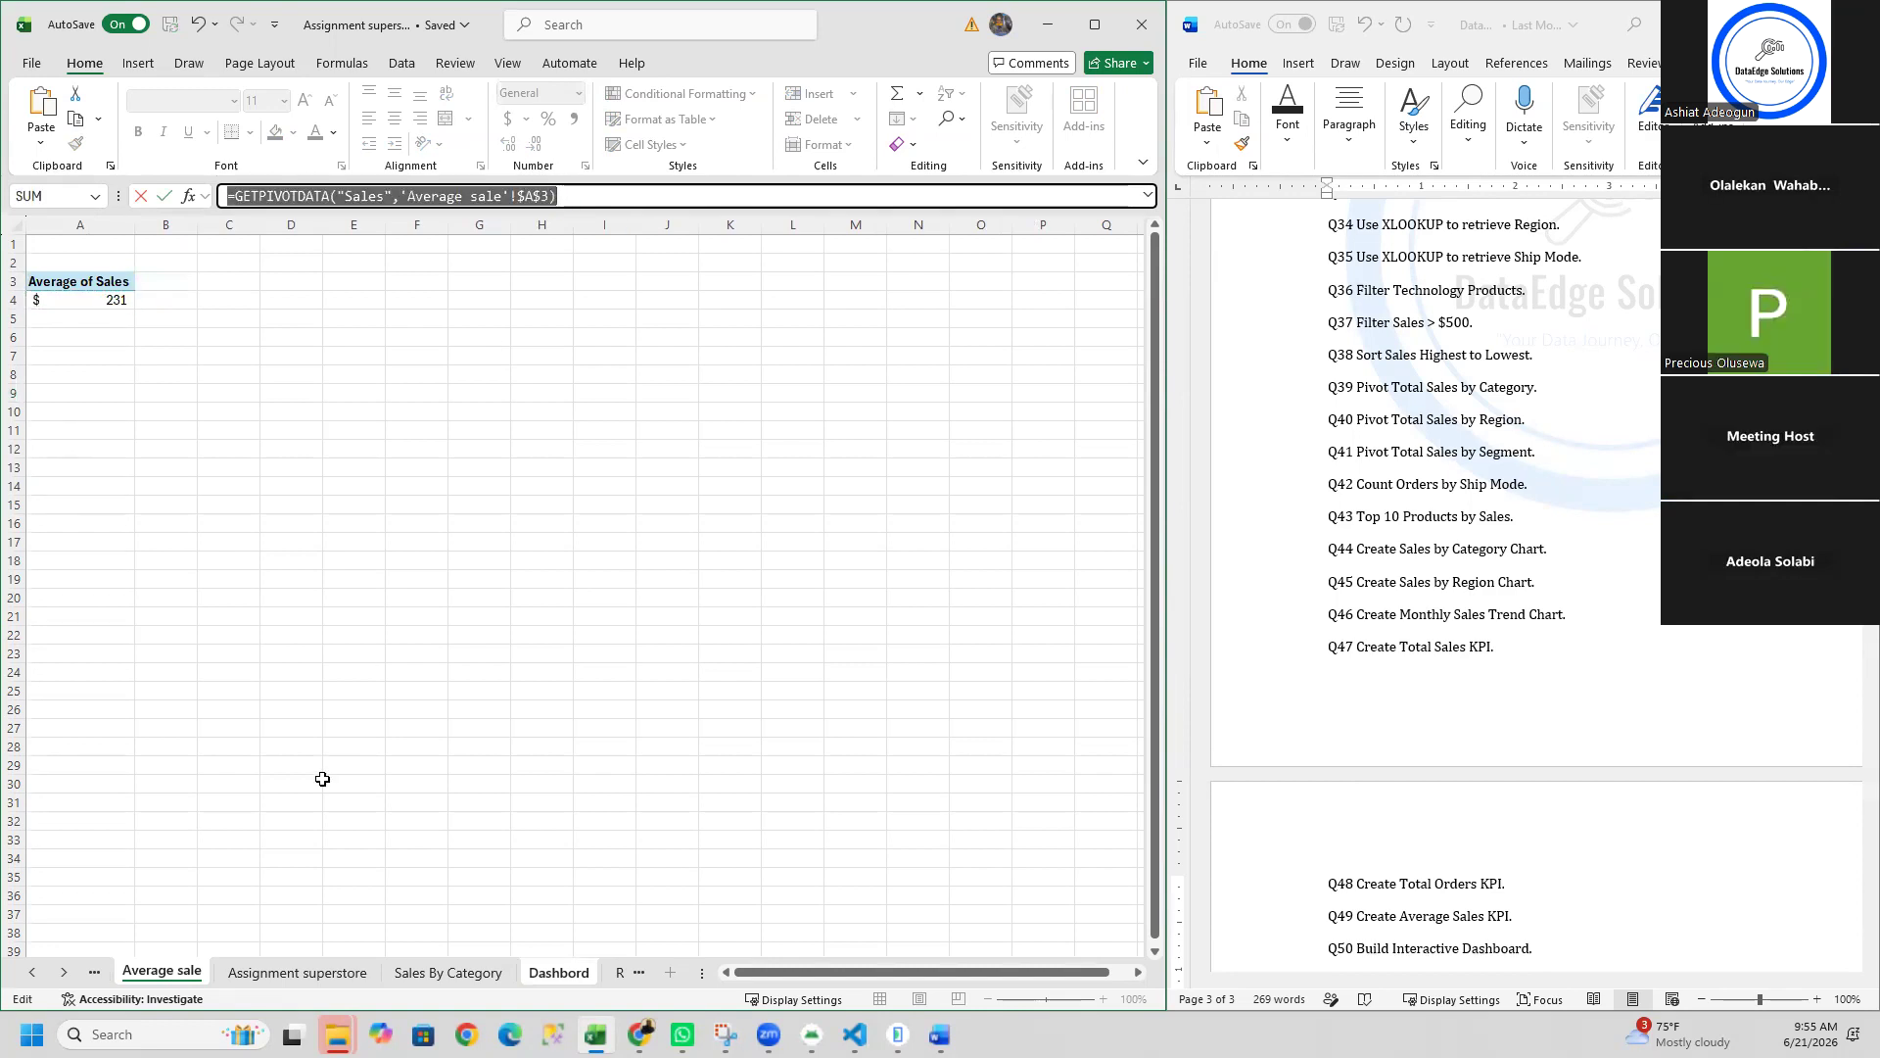
Step: Return to the Dashbord sheet and replace the incomplete reference in I9 with the copied =GETPIVOTDATA("Sales",'Average sale'!$A$3)
click(549, 973)
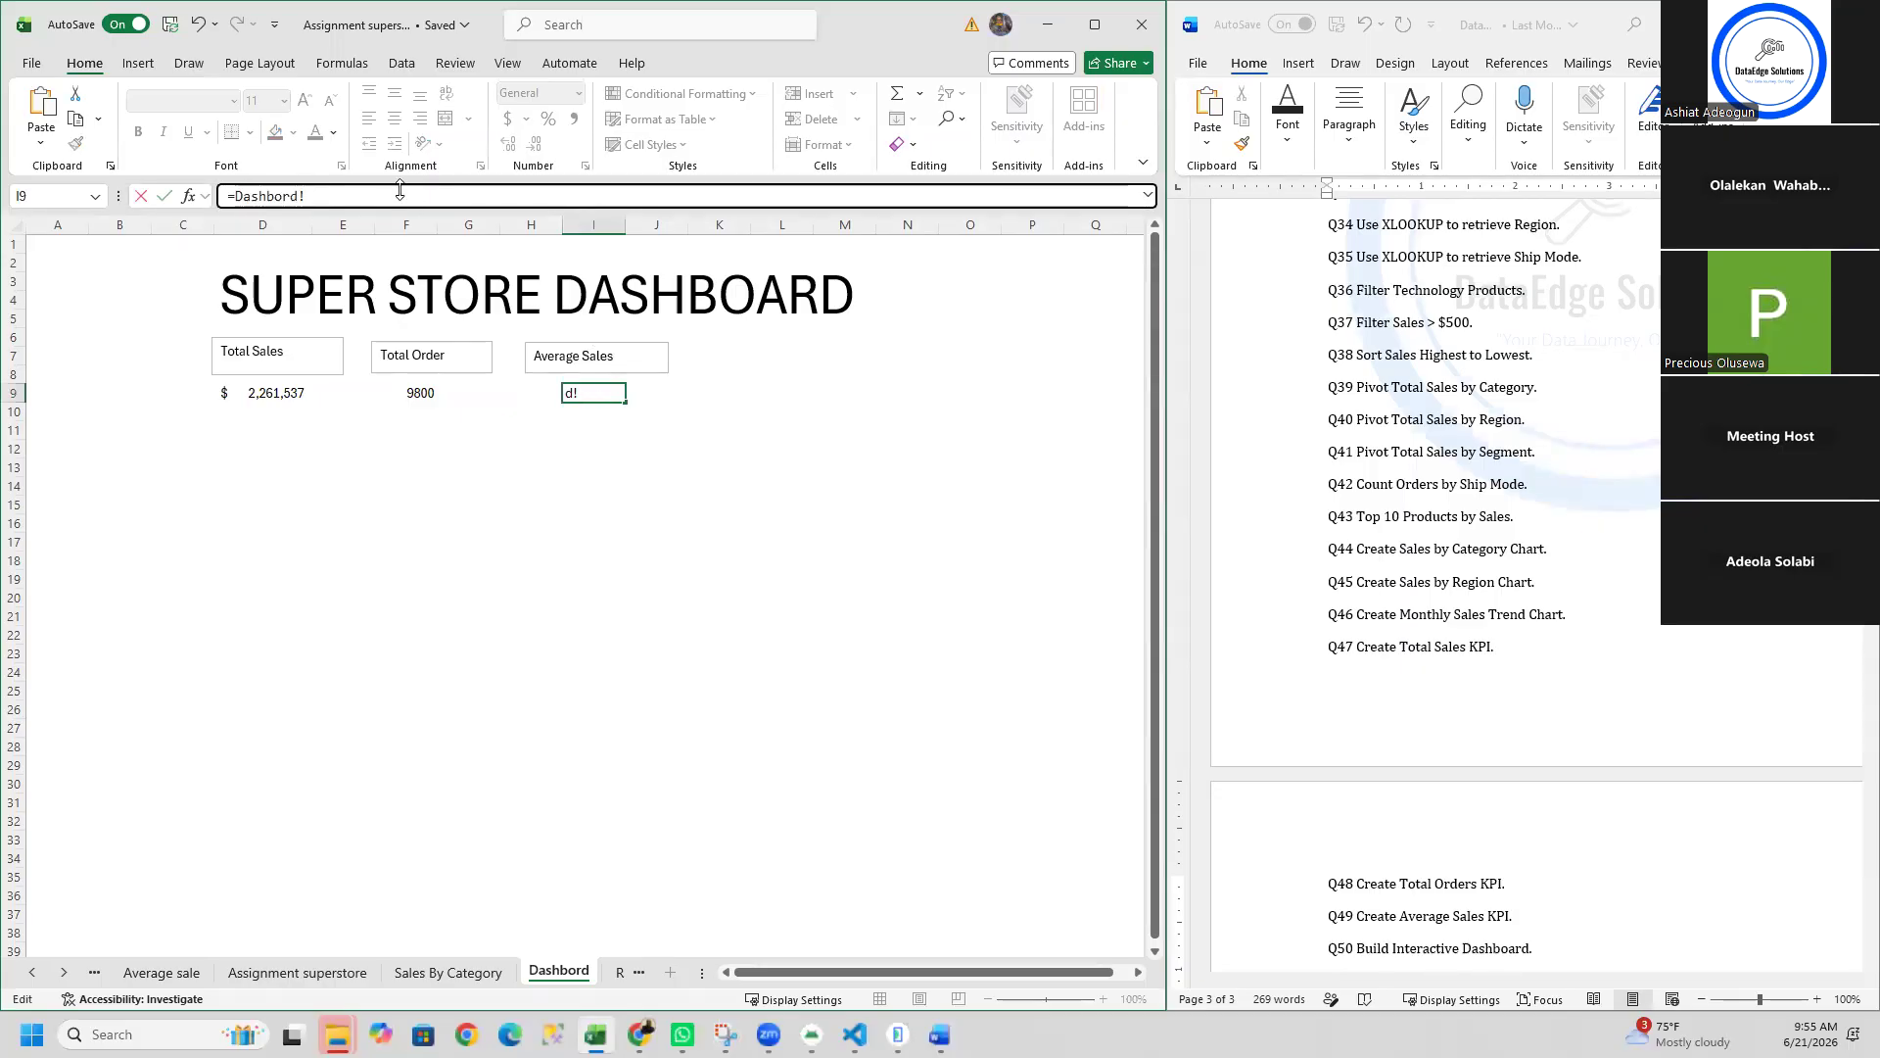
key(BackSpace)
key(BackSpace)
key(BackSpace)
key(BackSpace)
key(BackSpace)
key(BackSpace)
key(BackSpace)
key(BackSpace)
key(BackSpace)
key(ctrl+v)
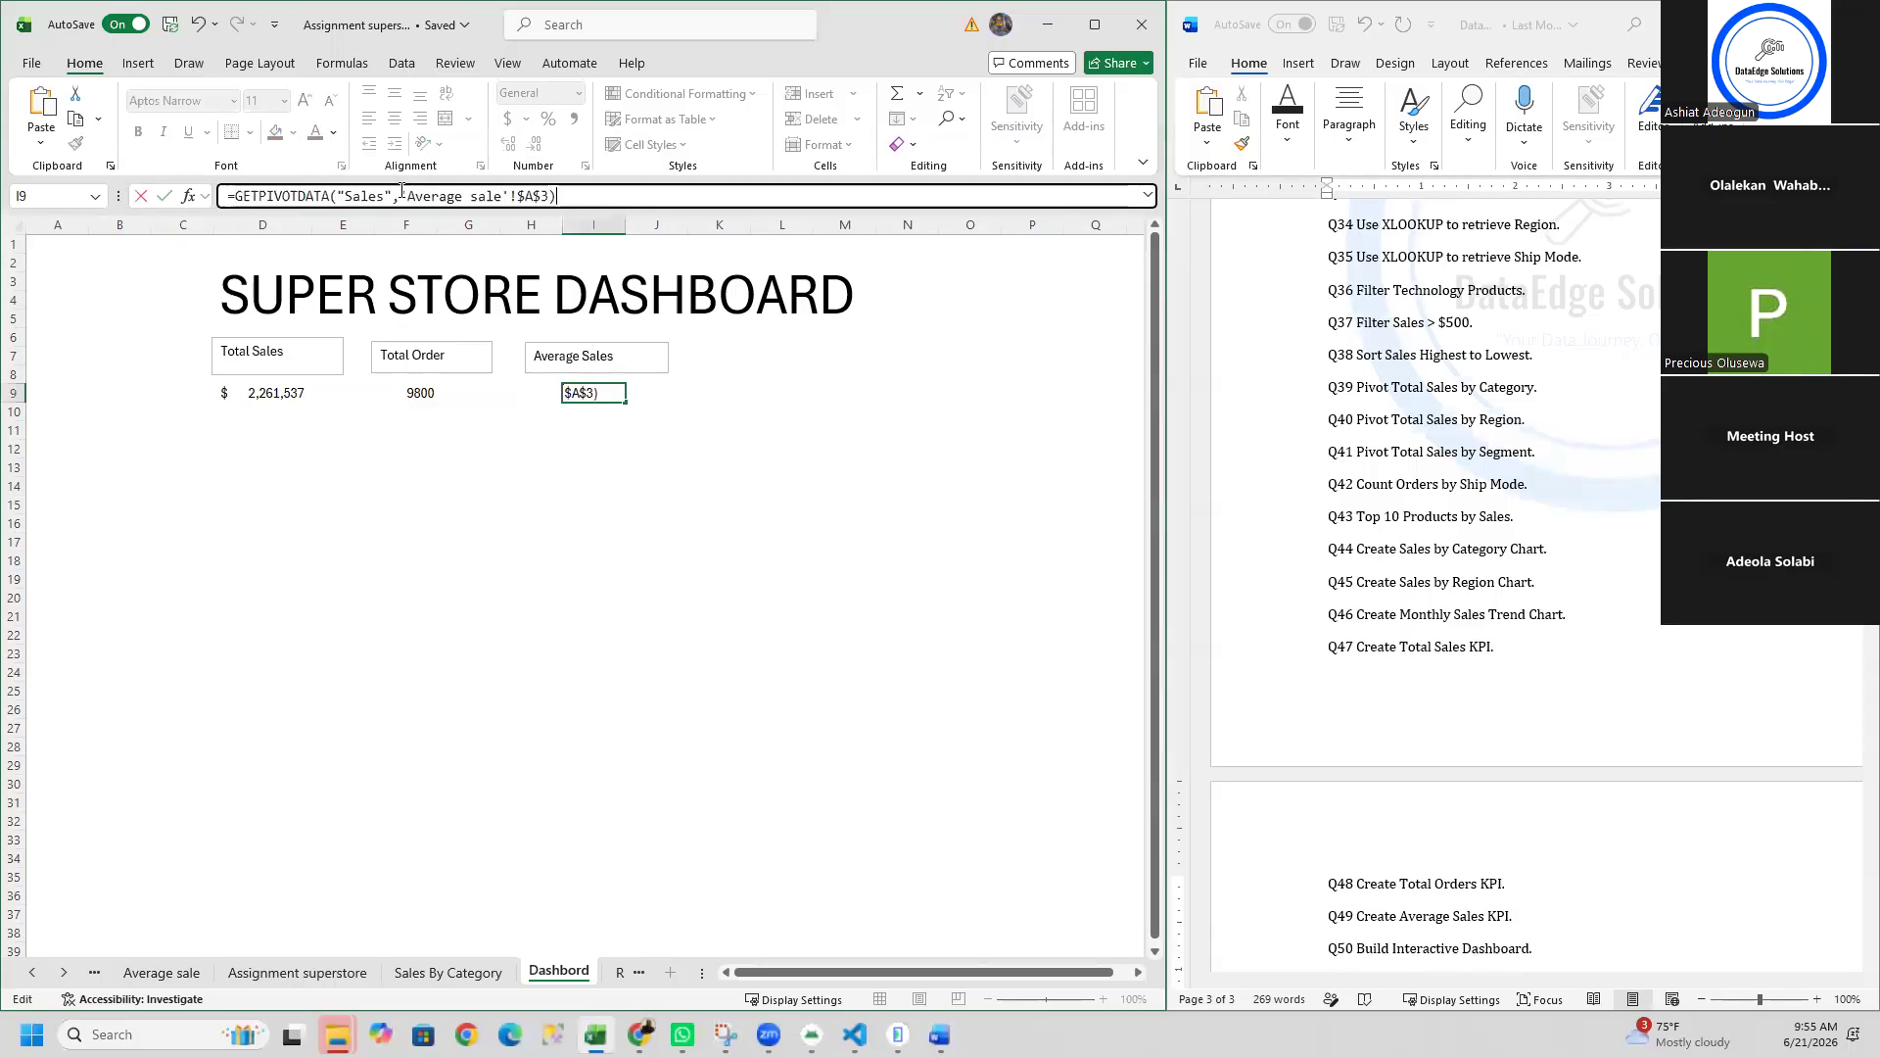
key(Return)
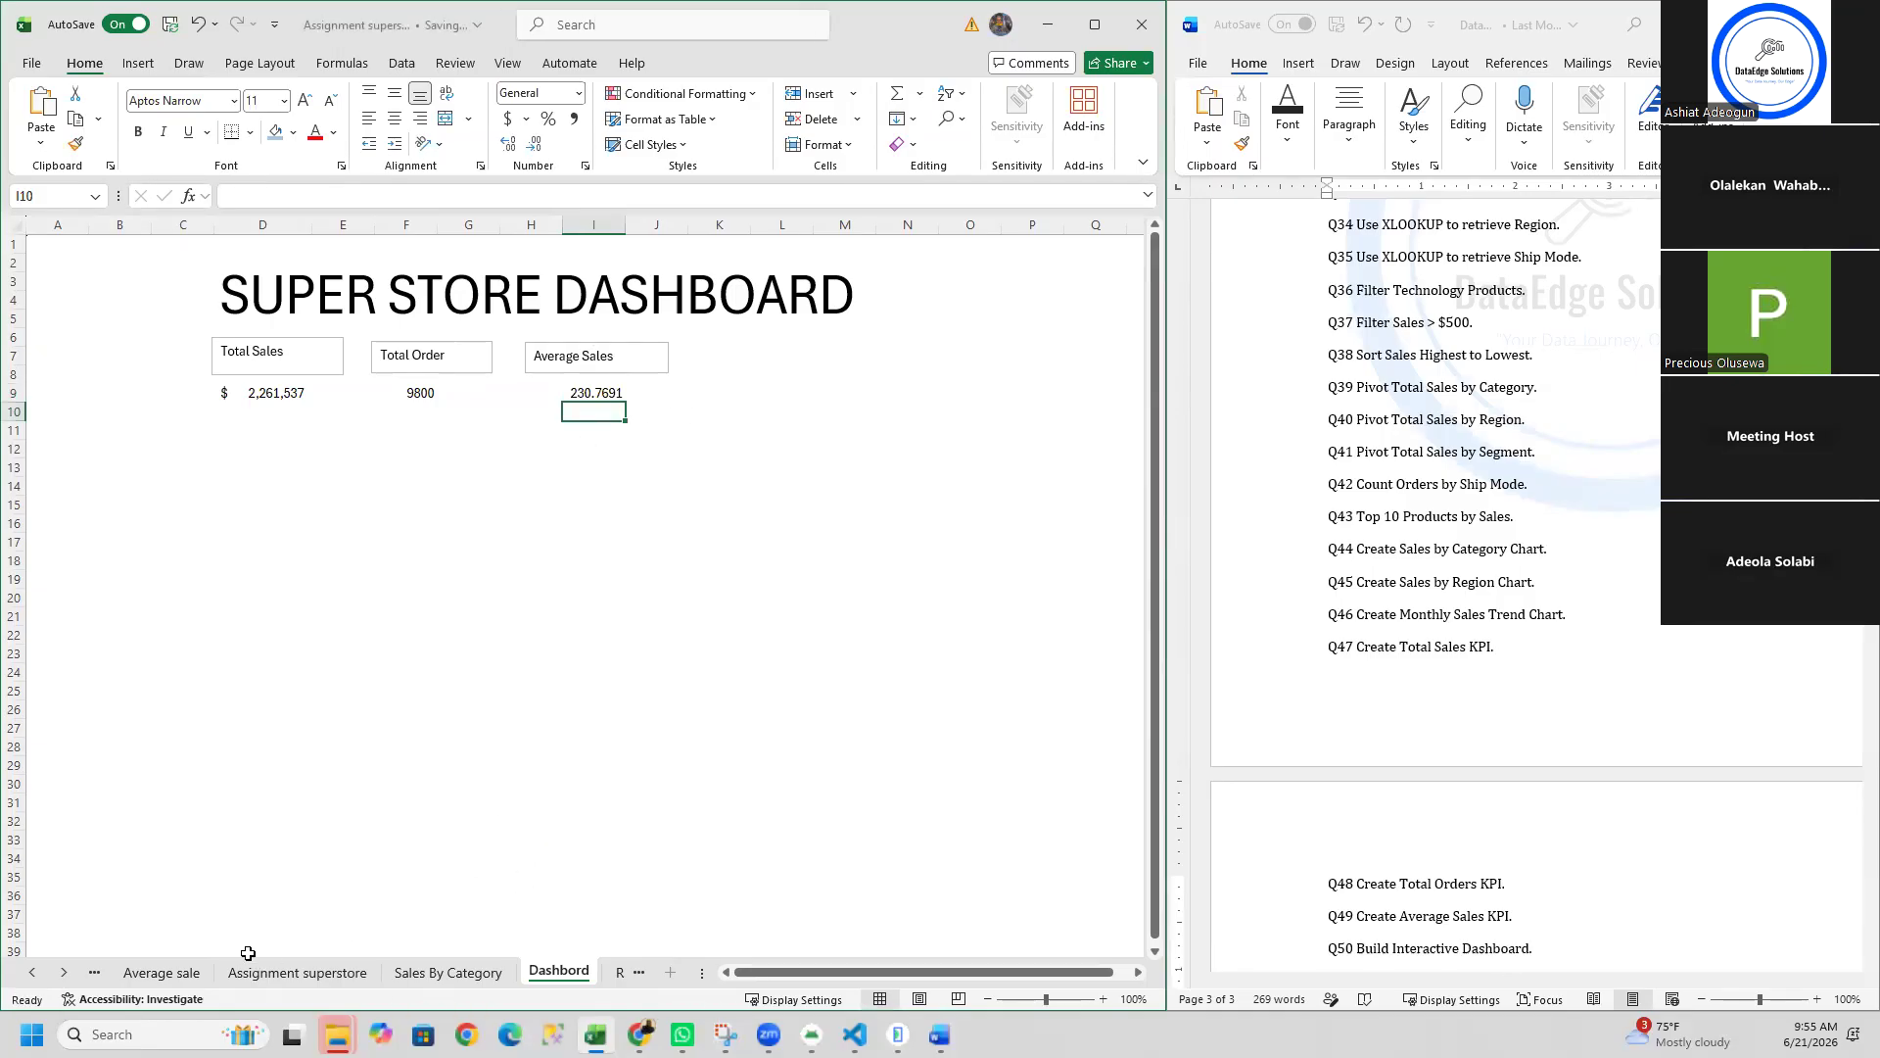
Step: Open the Monthlysales sheet and copy its Monthly Sales line chart
click(93, 972)
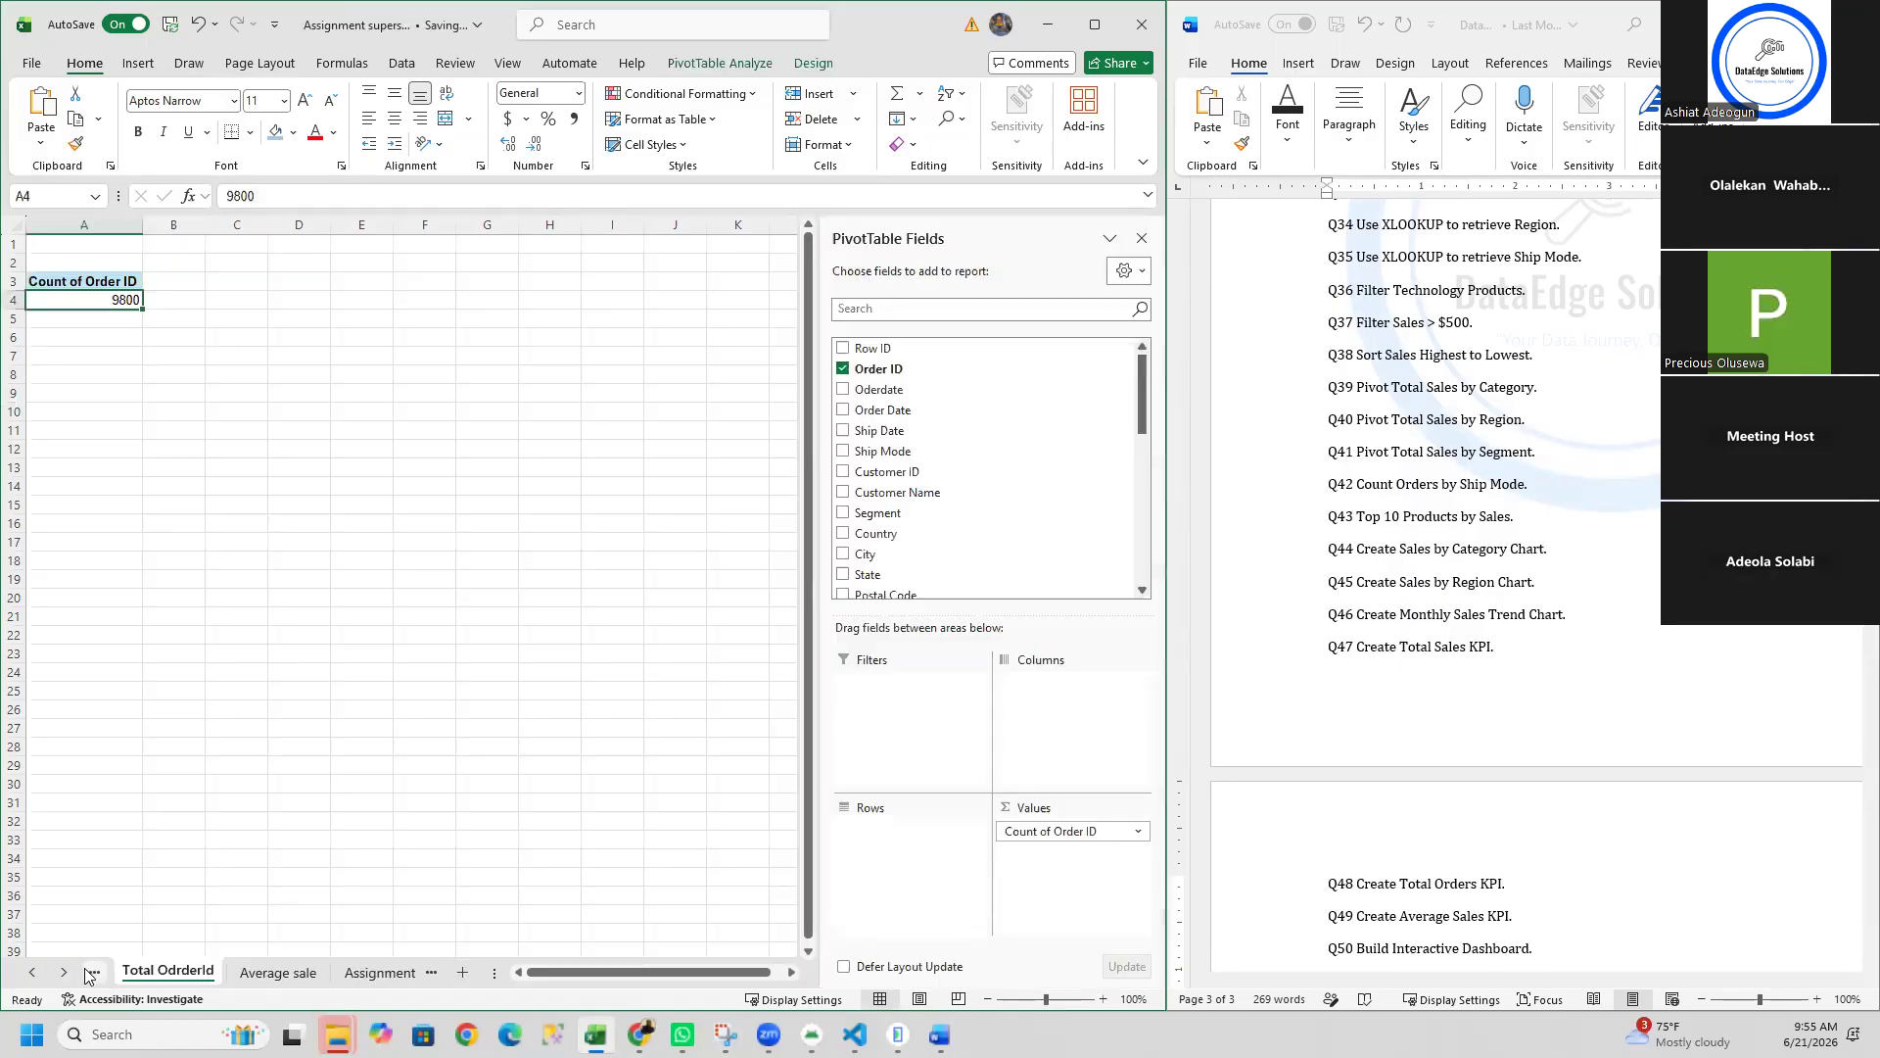
click(93, 972)
click(93, 973)
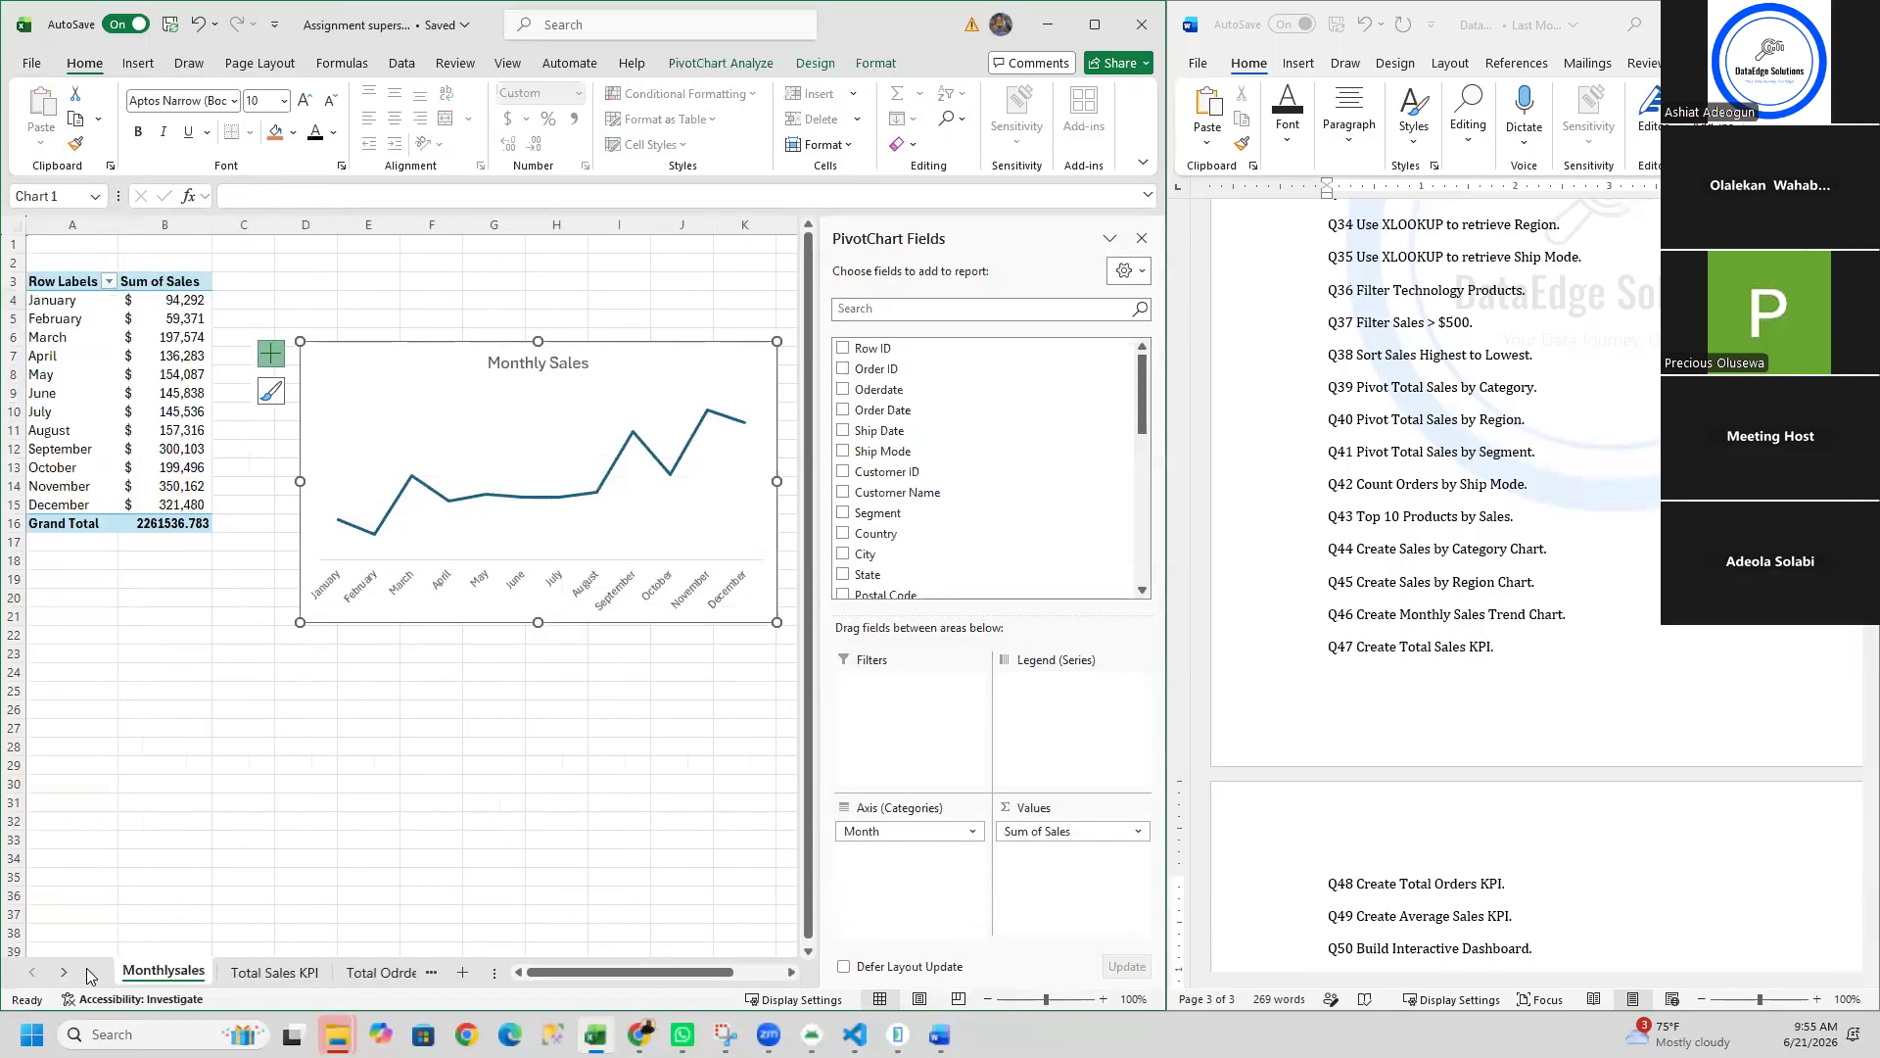
click(435, 474)
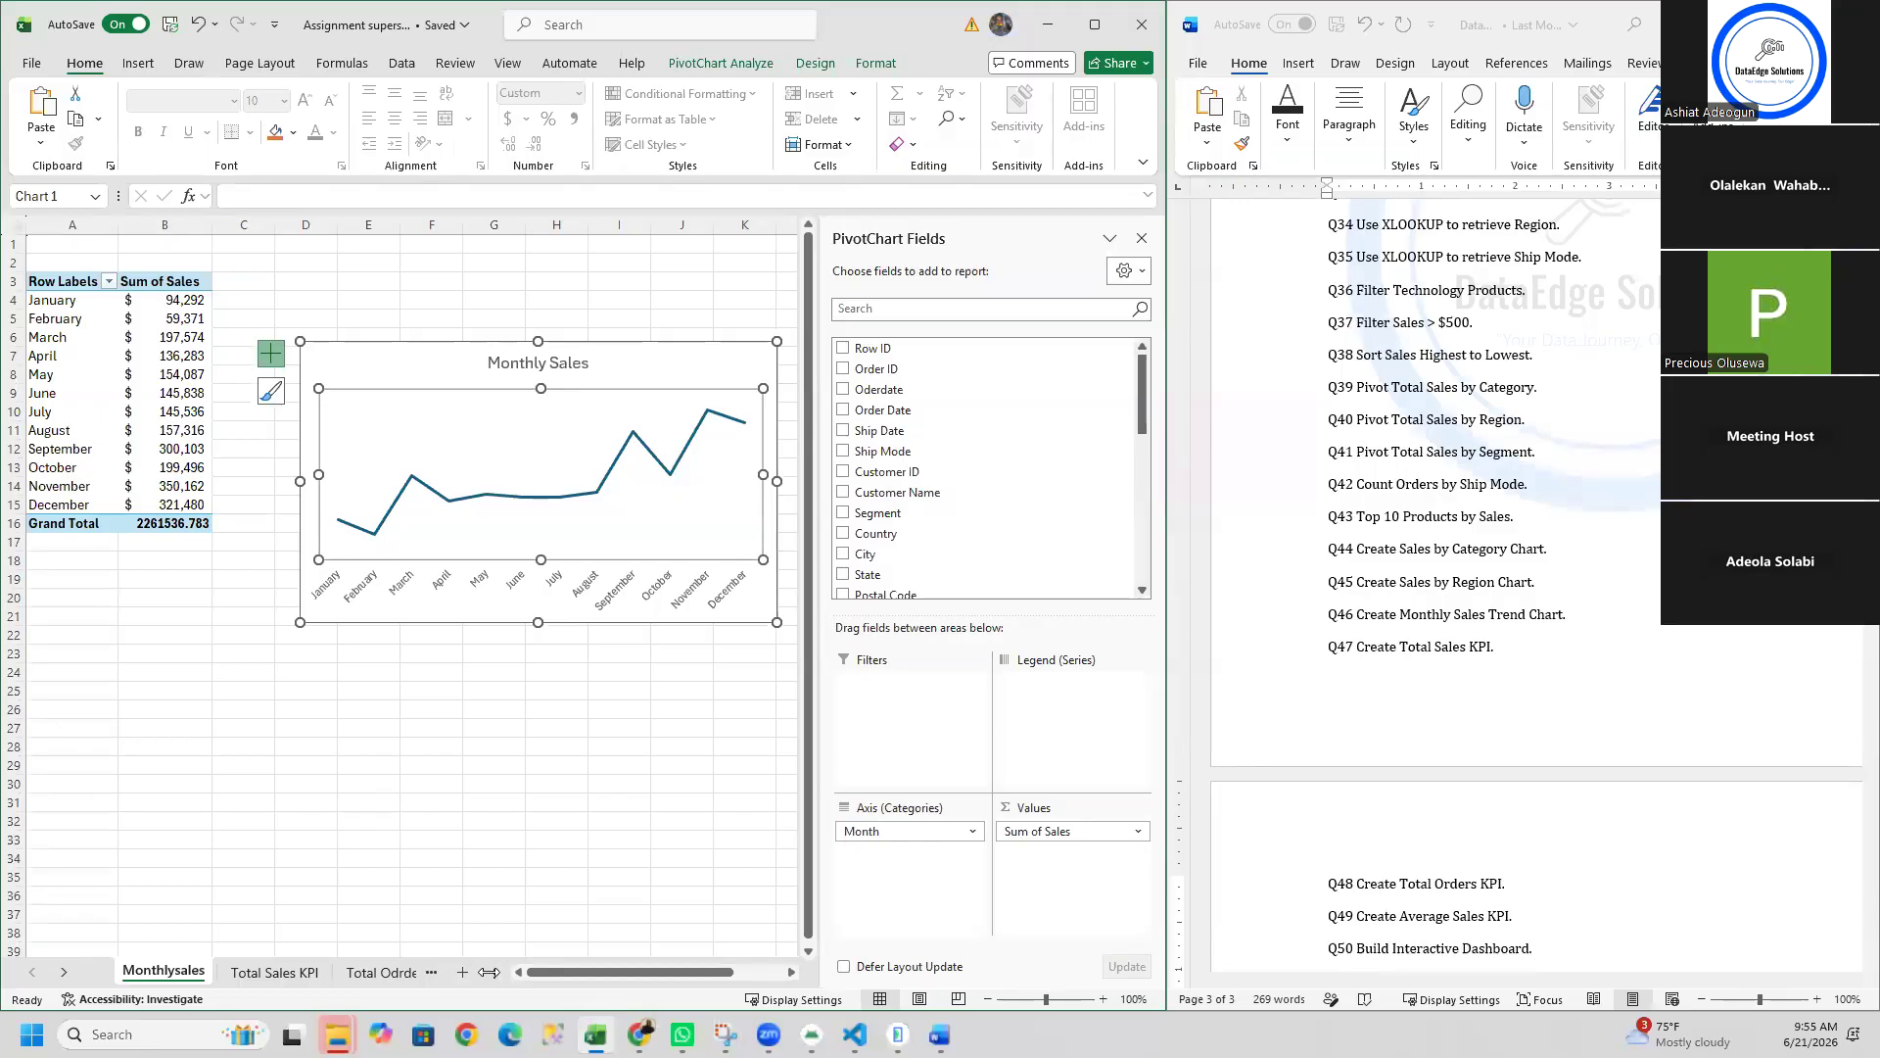
Step: Look through the data, Sales By Category and Ship Mode By Count Order sheets while searching for the Dashbord sheet
click(432, 972)
click(427, 977)
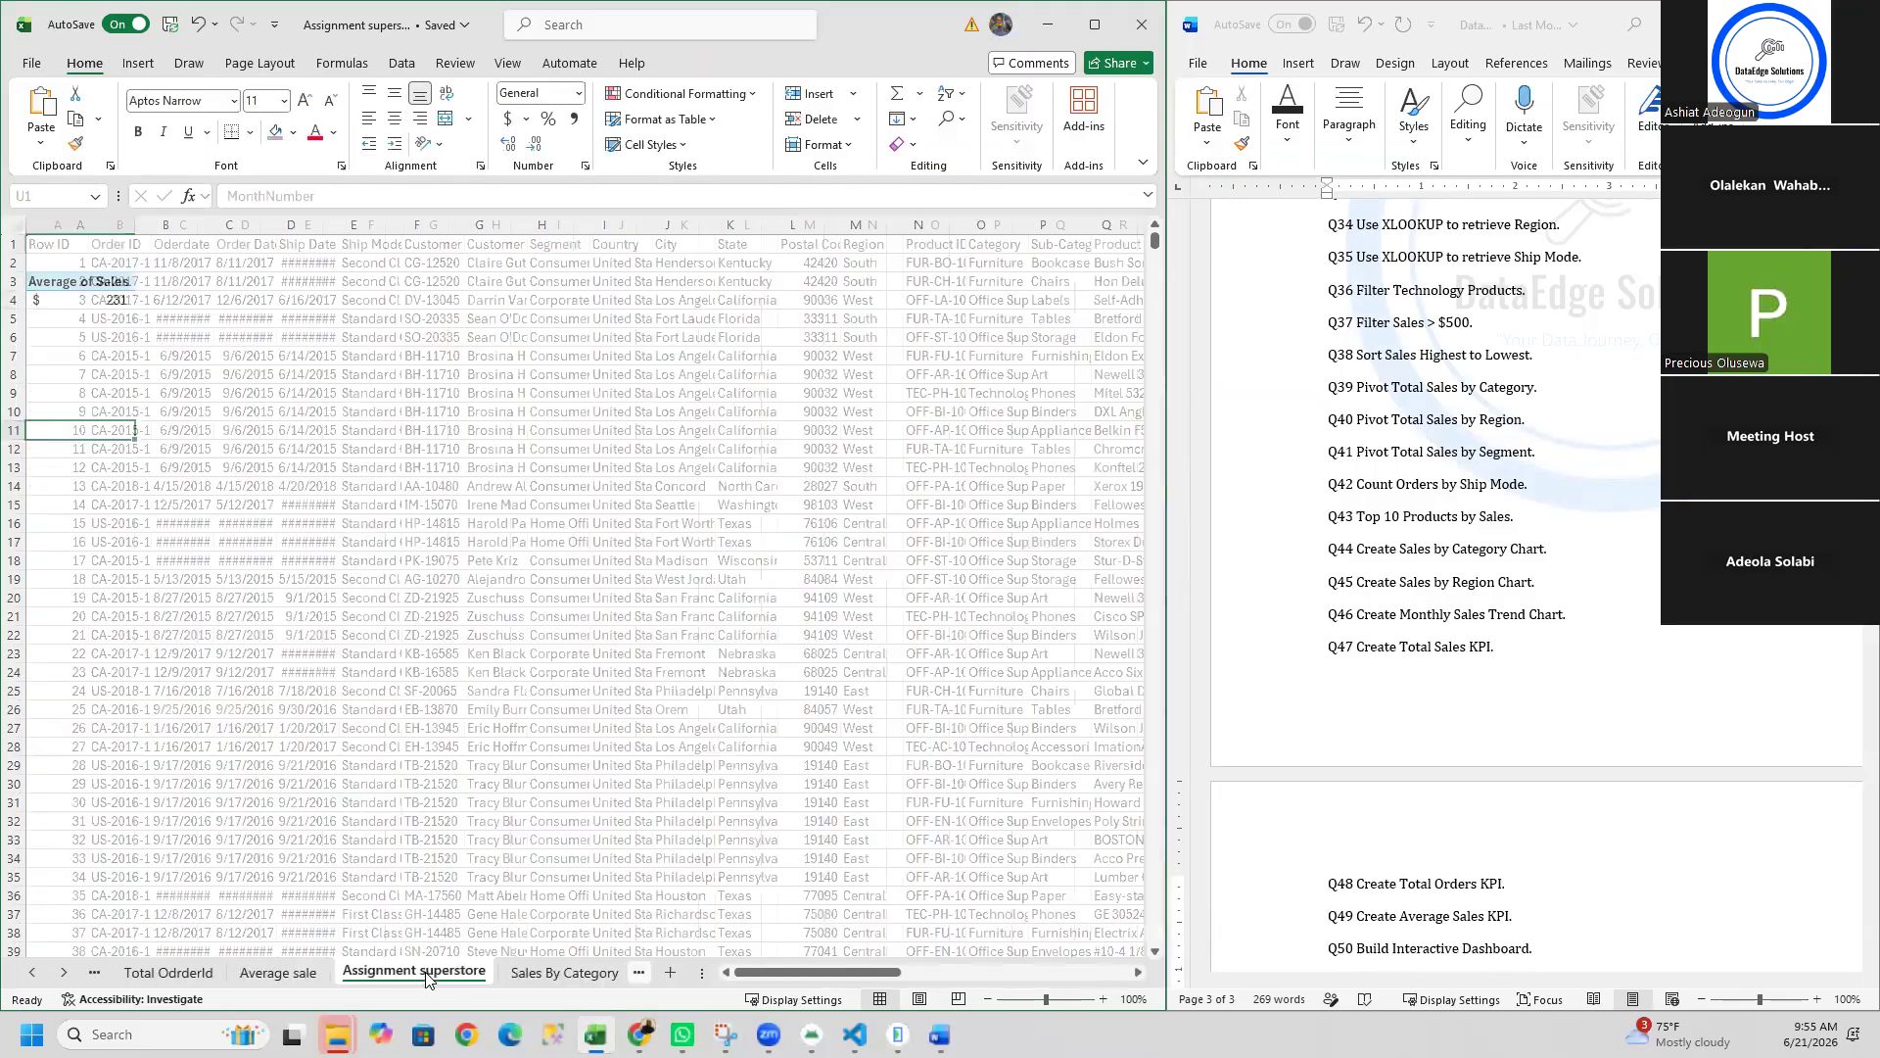
click(568, 973)
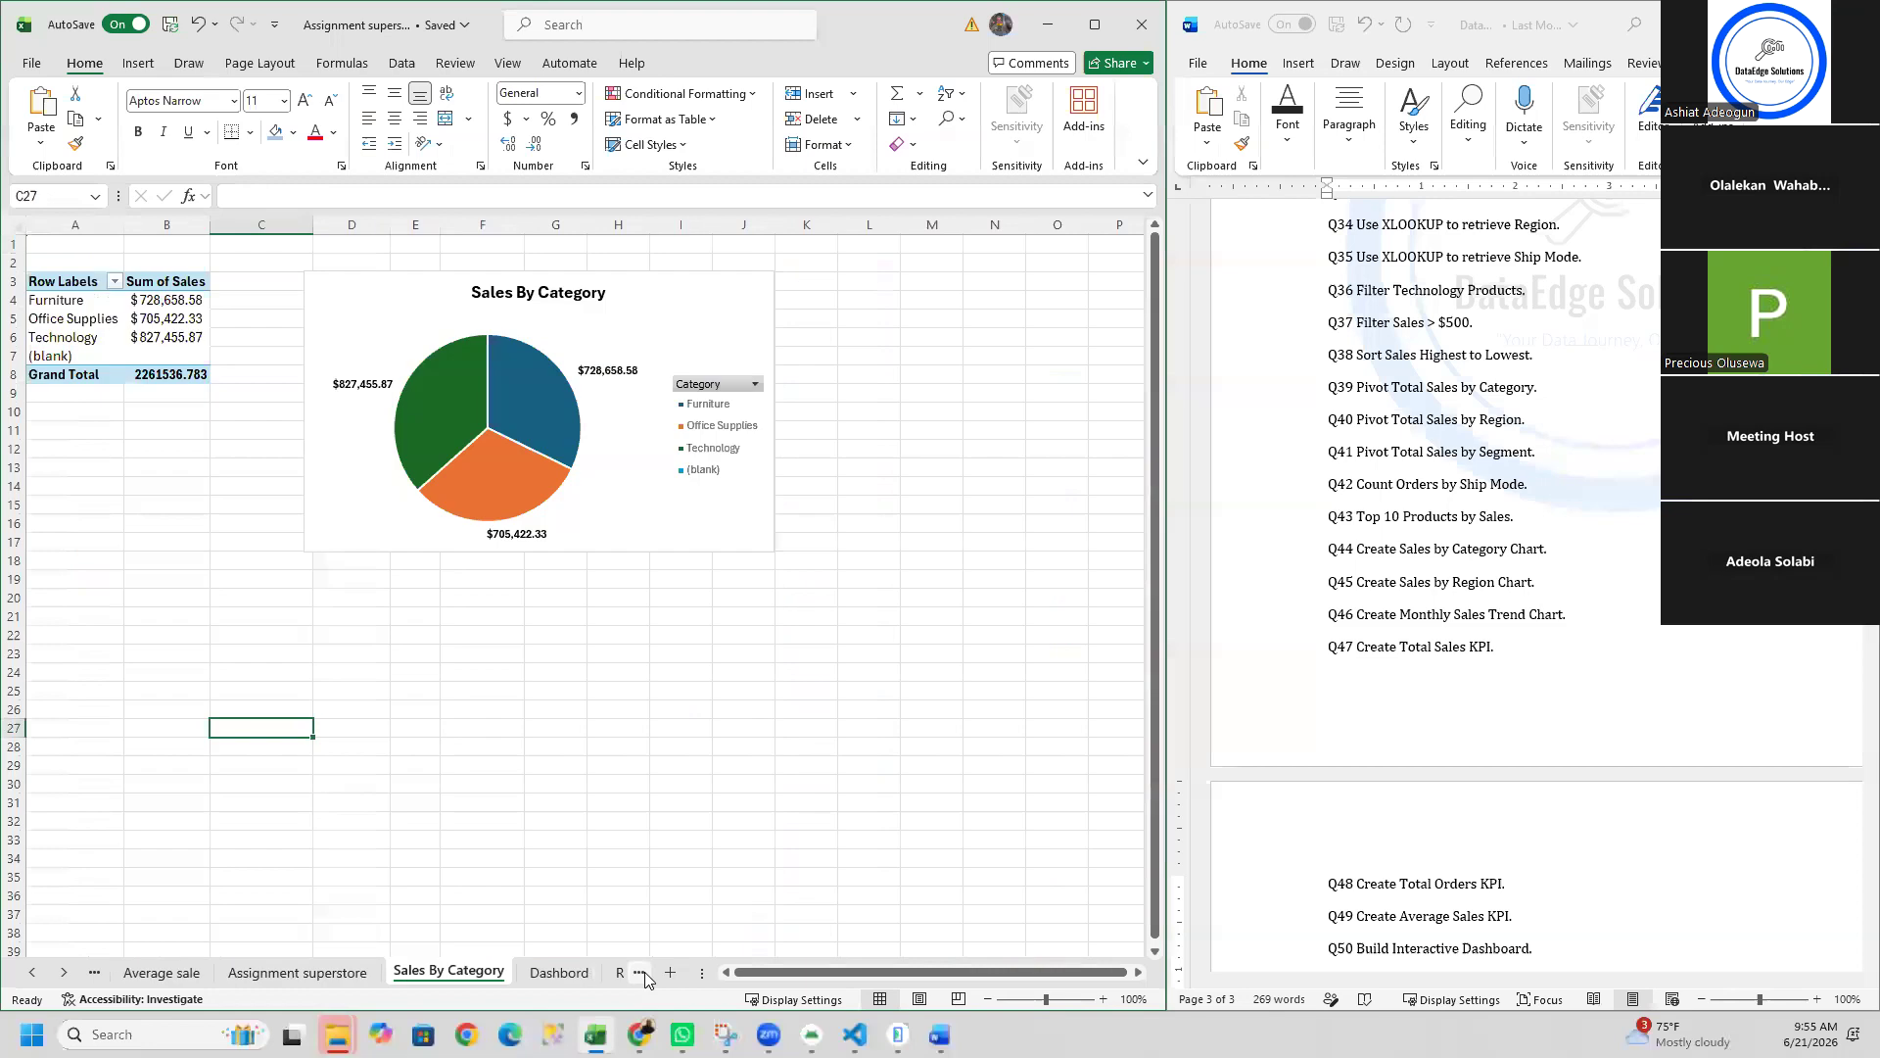
click(639, 975)
click(639, 975)
click(639, 974)
click(640, 974)
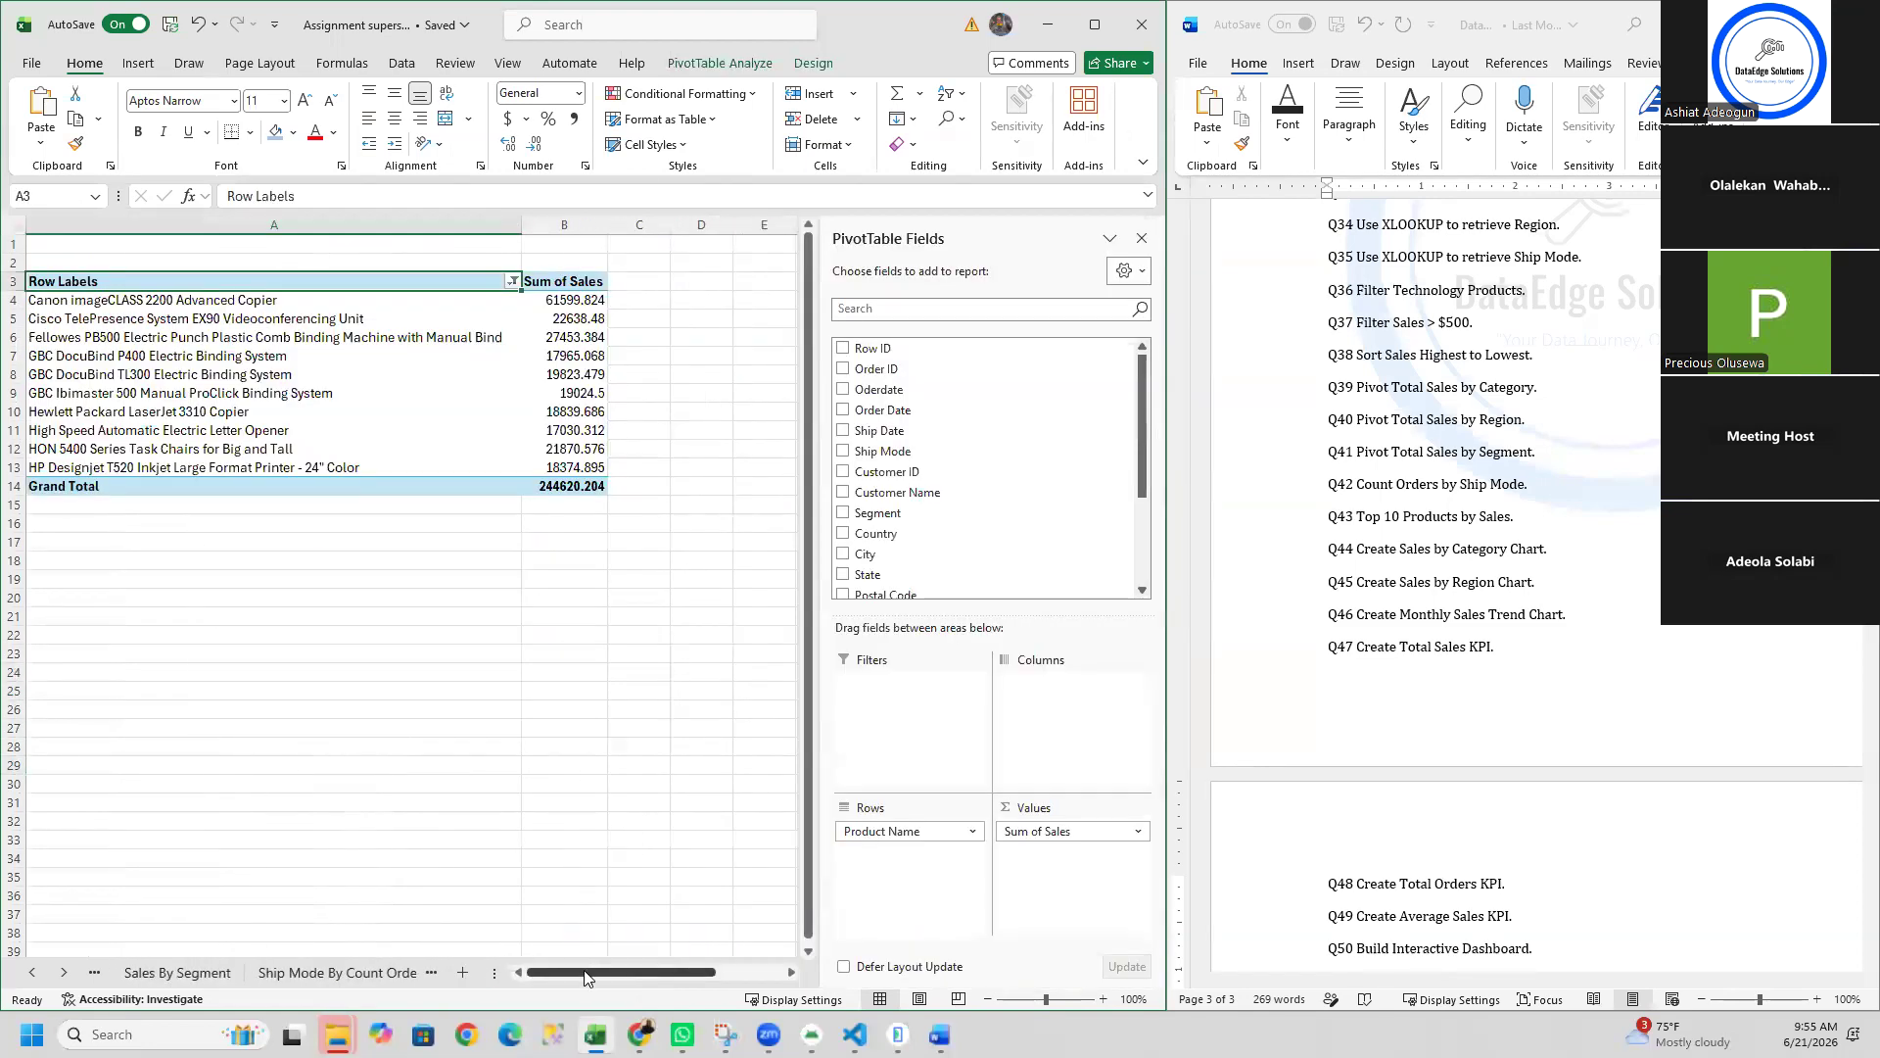
click(436, 974)
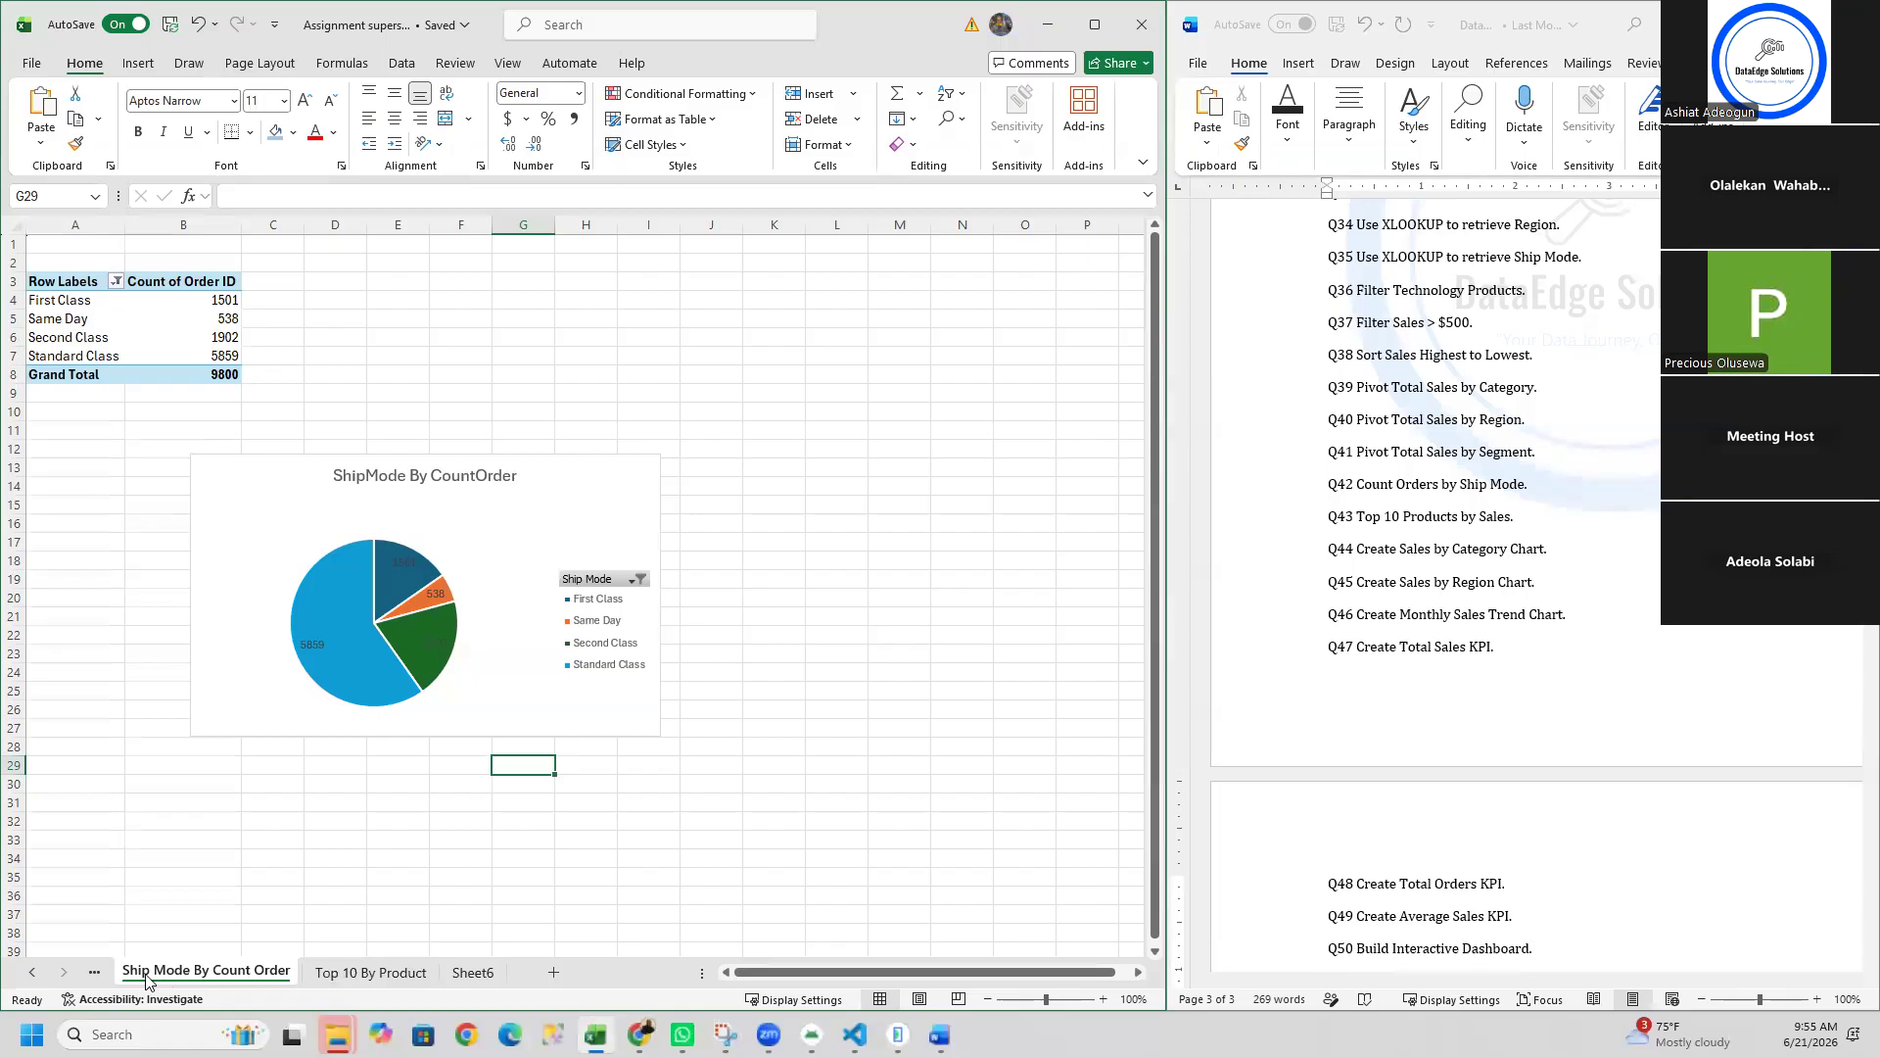
Step: Return to the Dashbord sheet, paste the Monthly Sales chart below the KPIs narrowed to about columns C to G, and close the field list
click(94, 973)
click(94, 974)
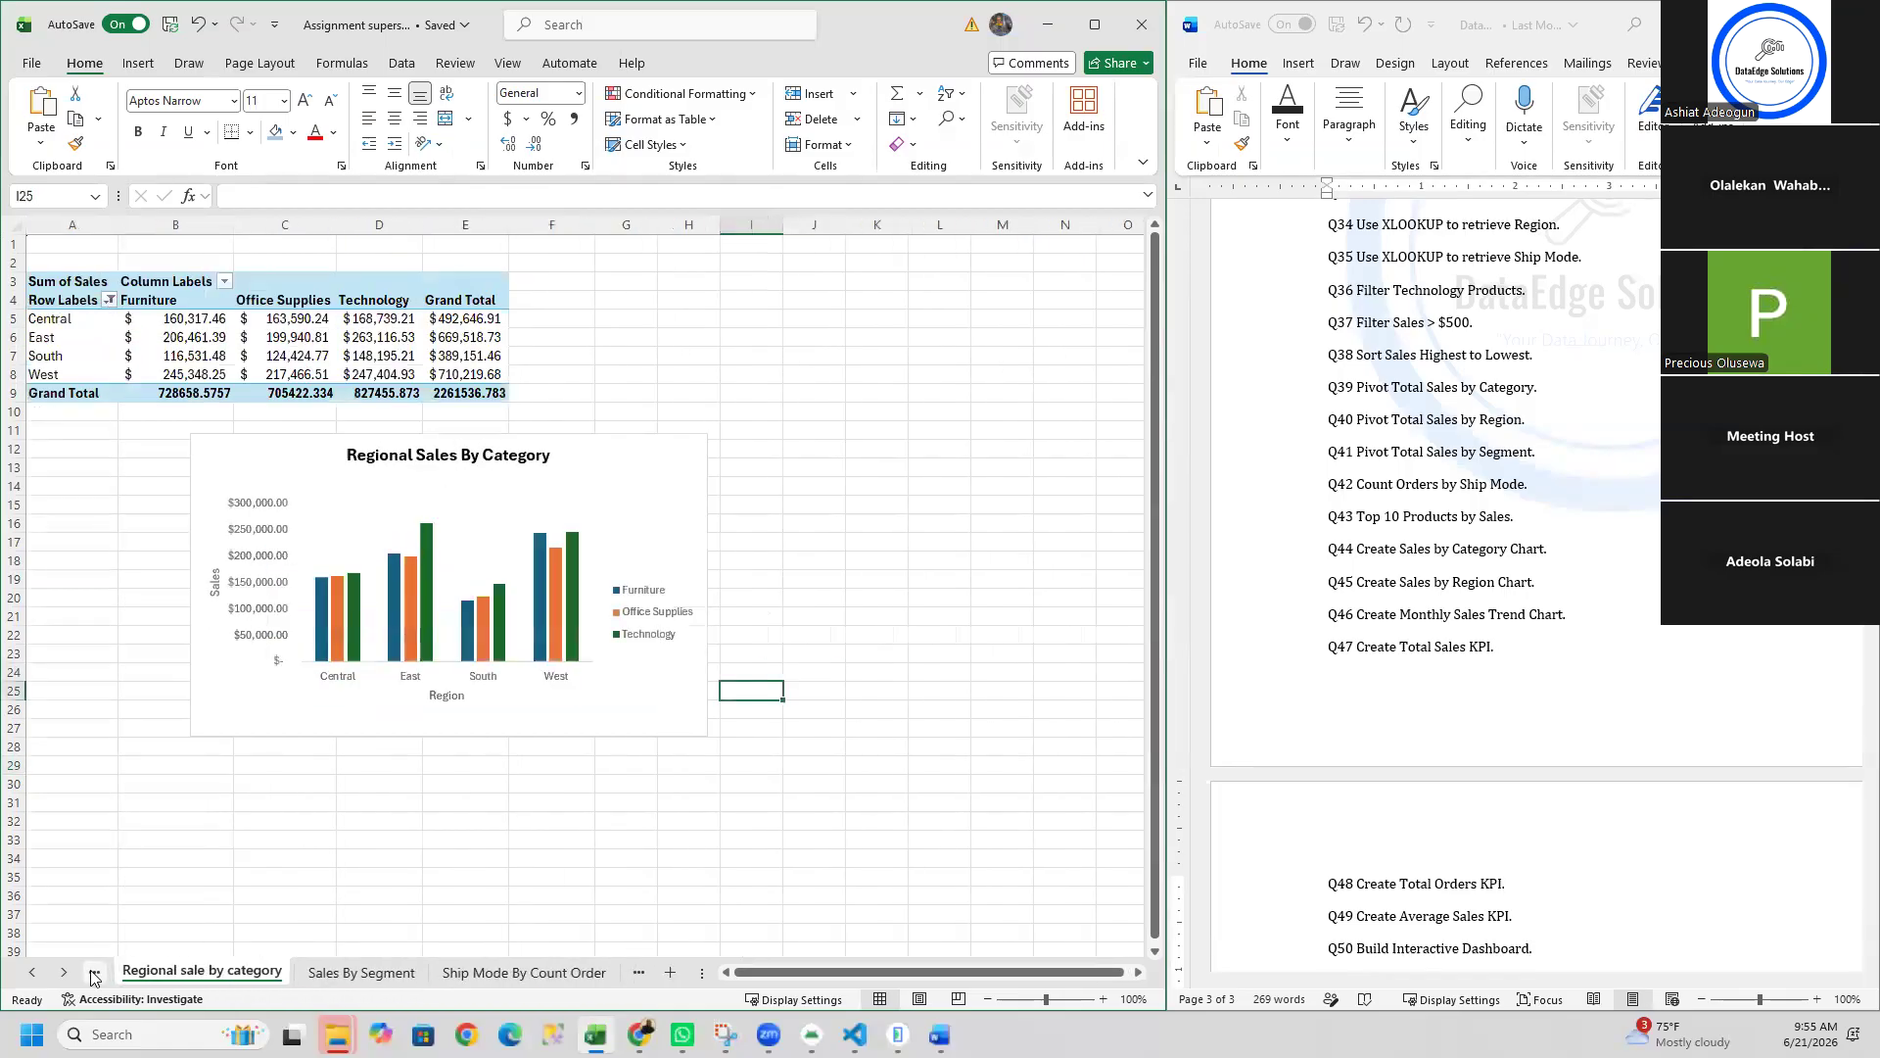
click(94, 974)
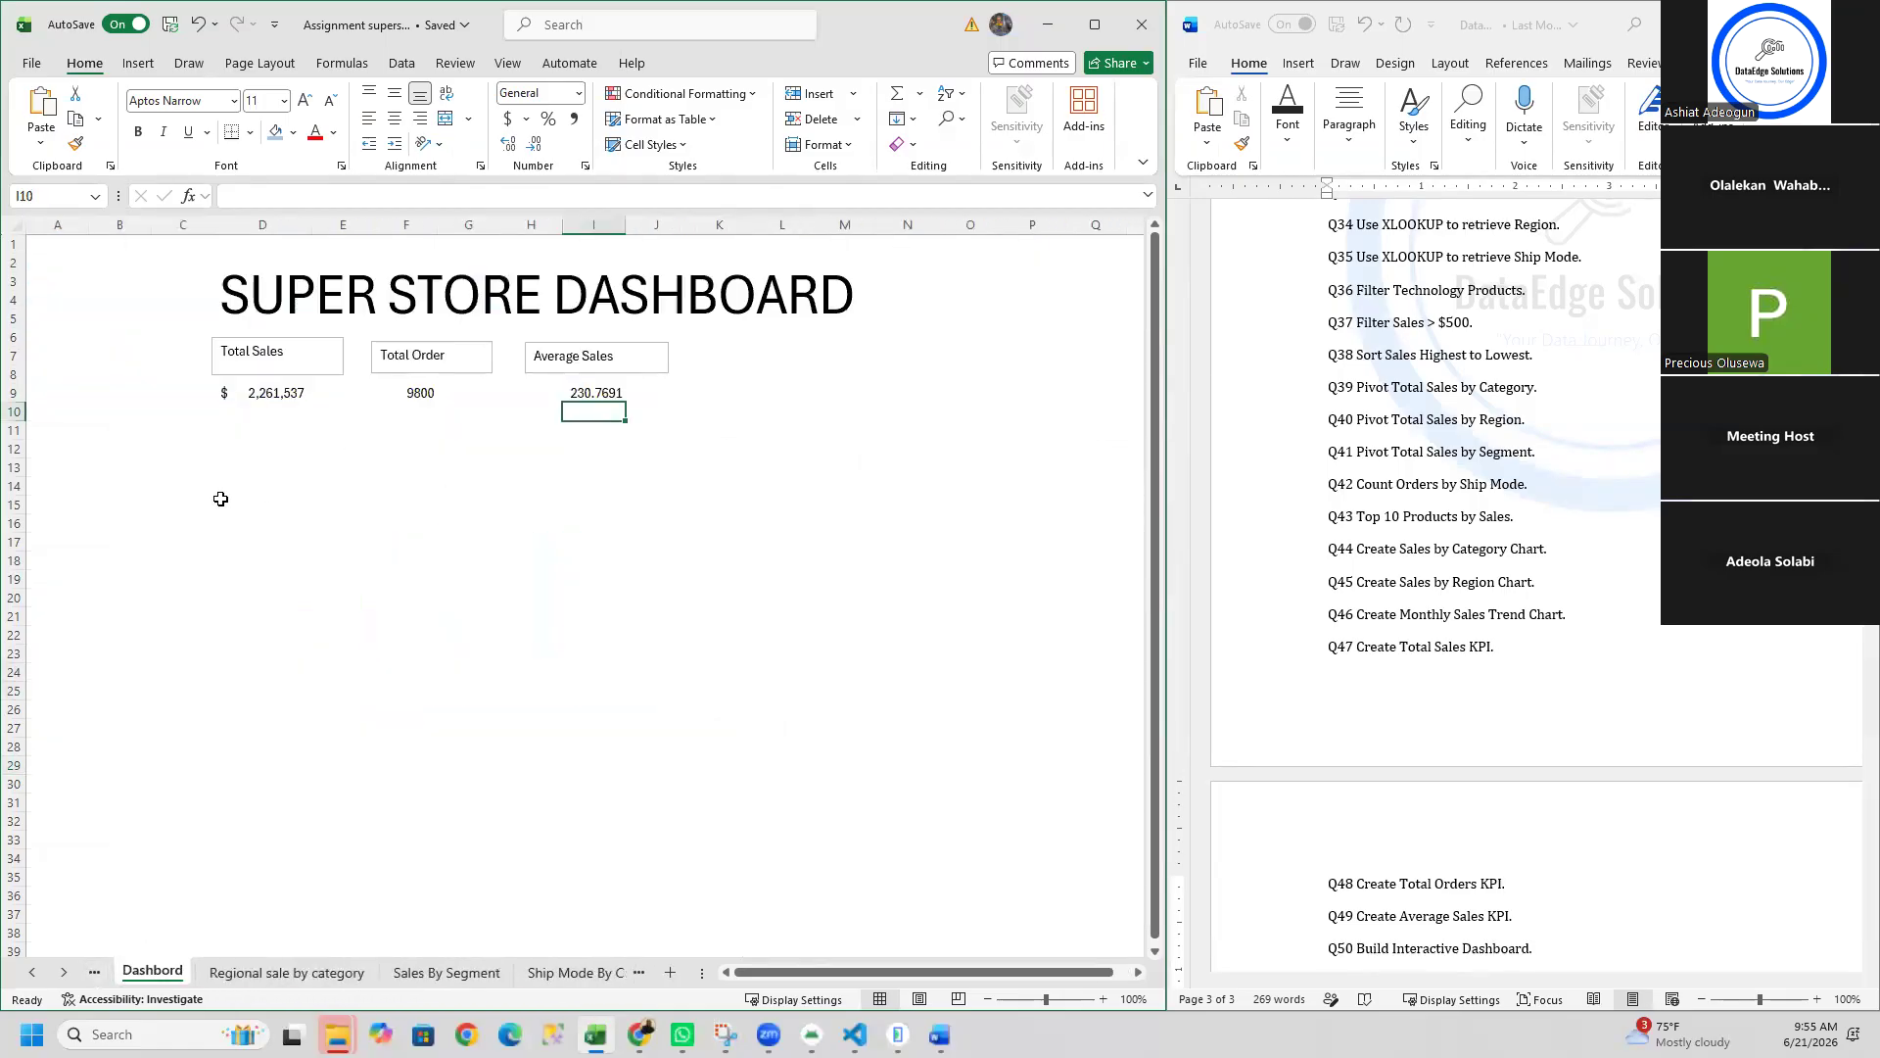
click(173, 467)
key(ctrl+v)
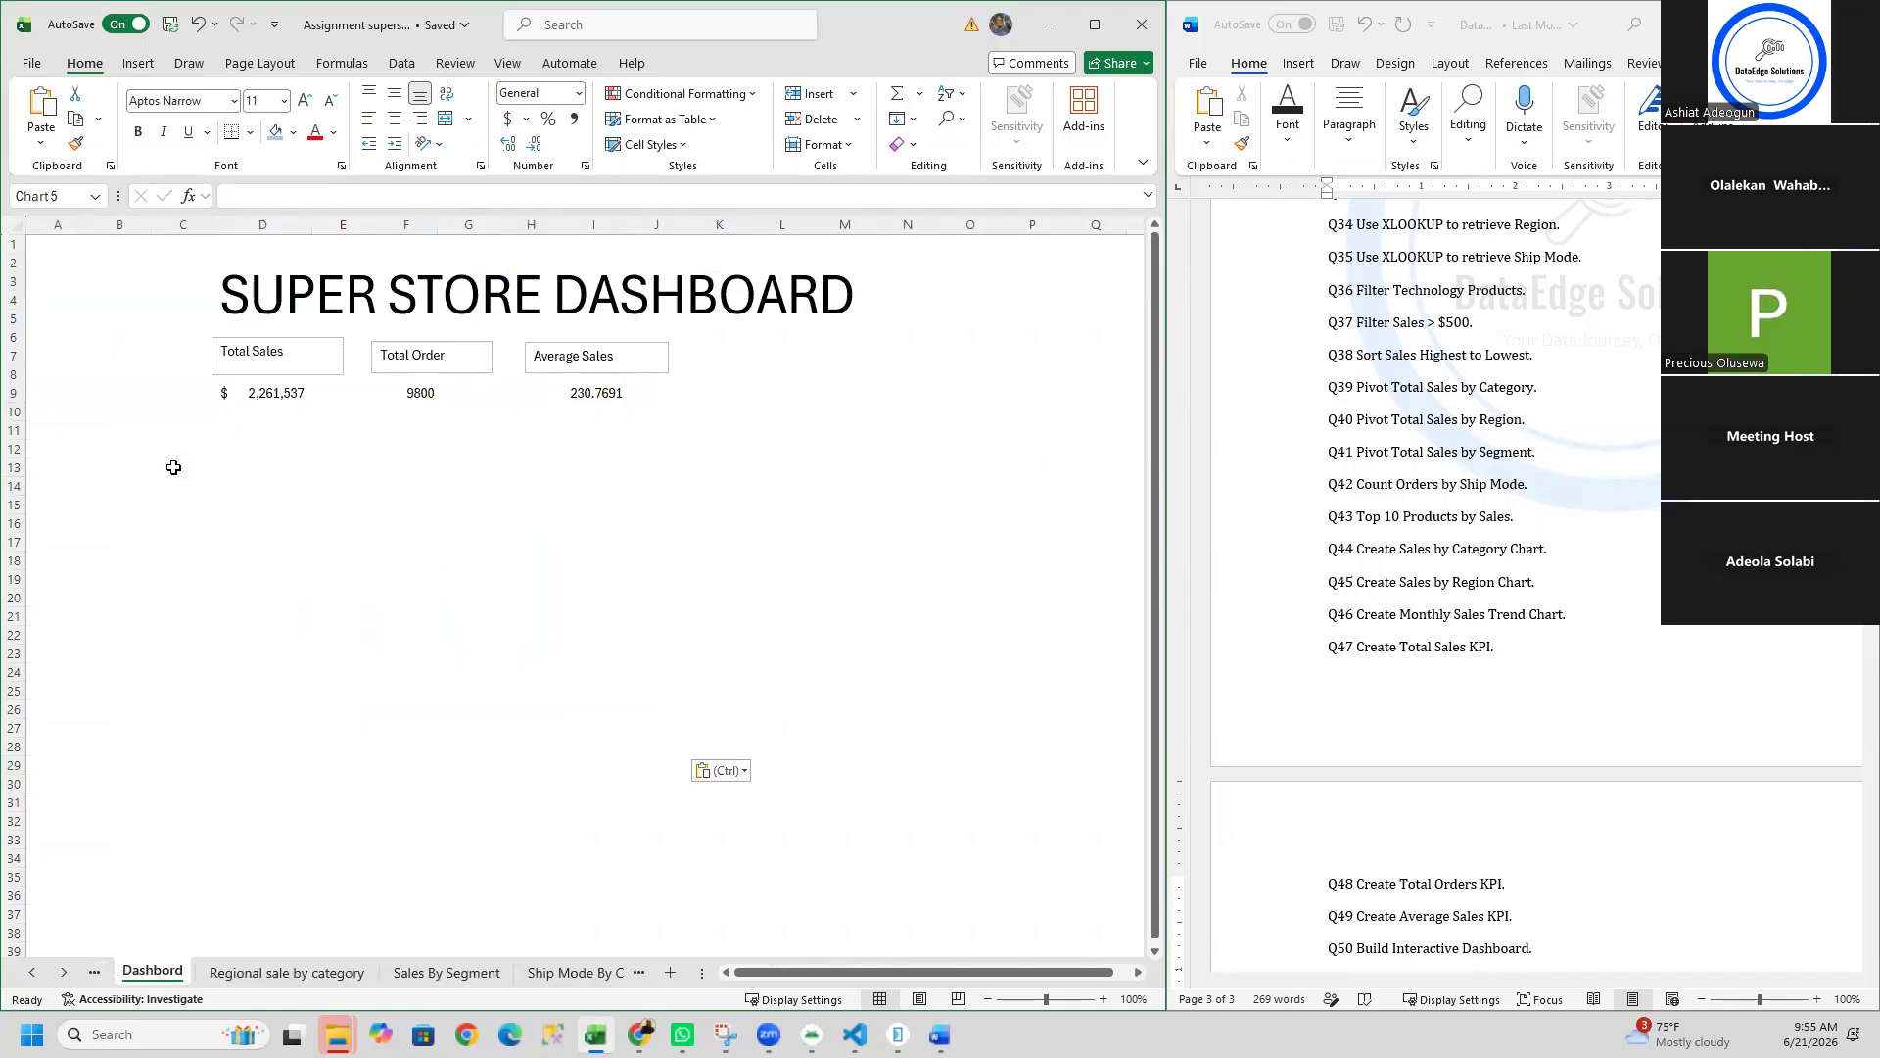
drag(629, 458, 511, 467)
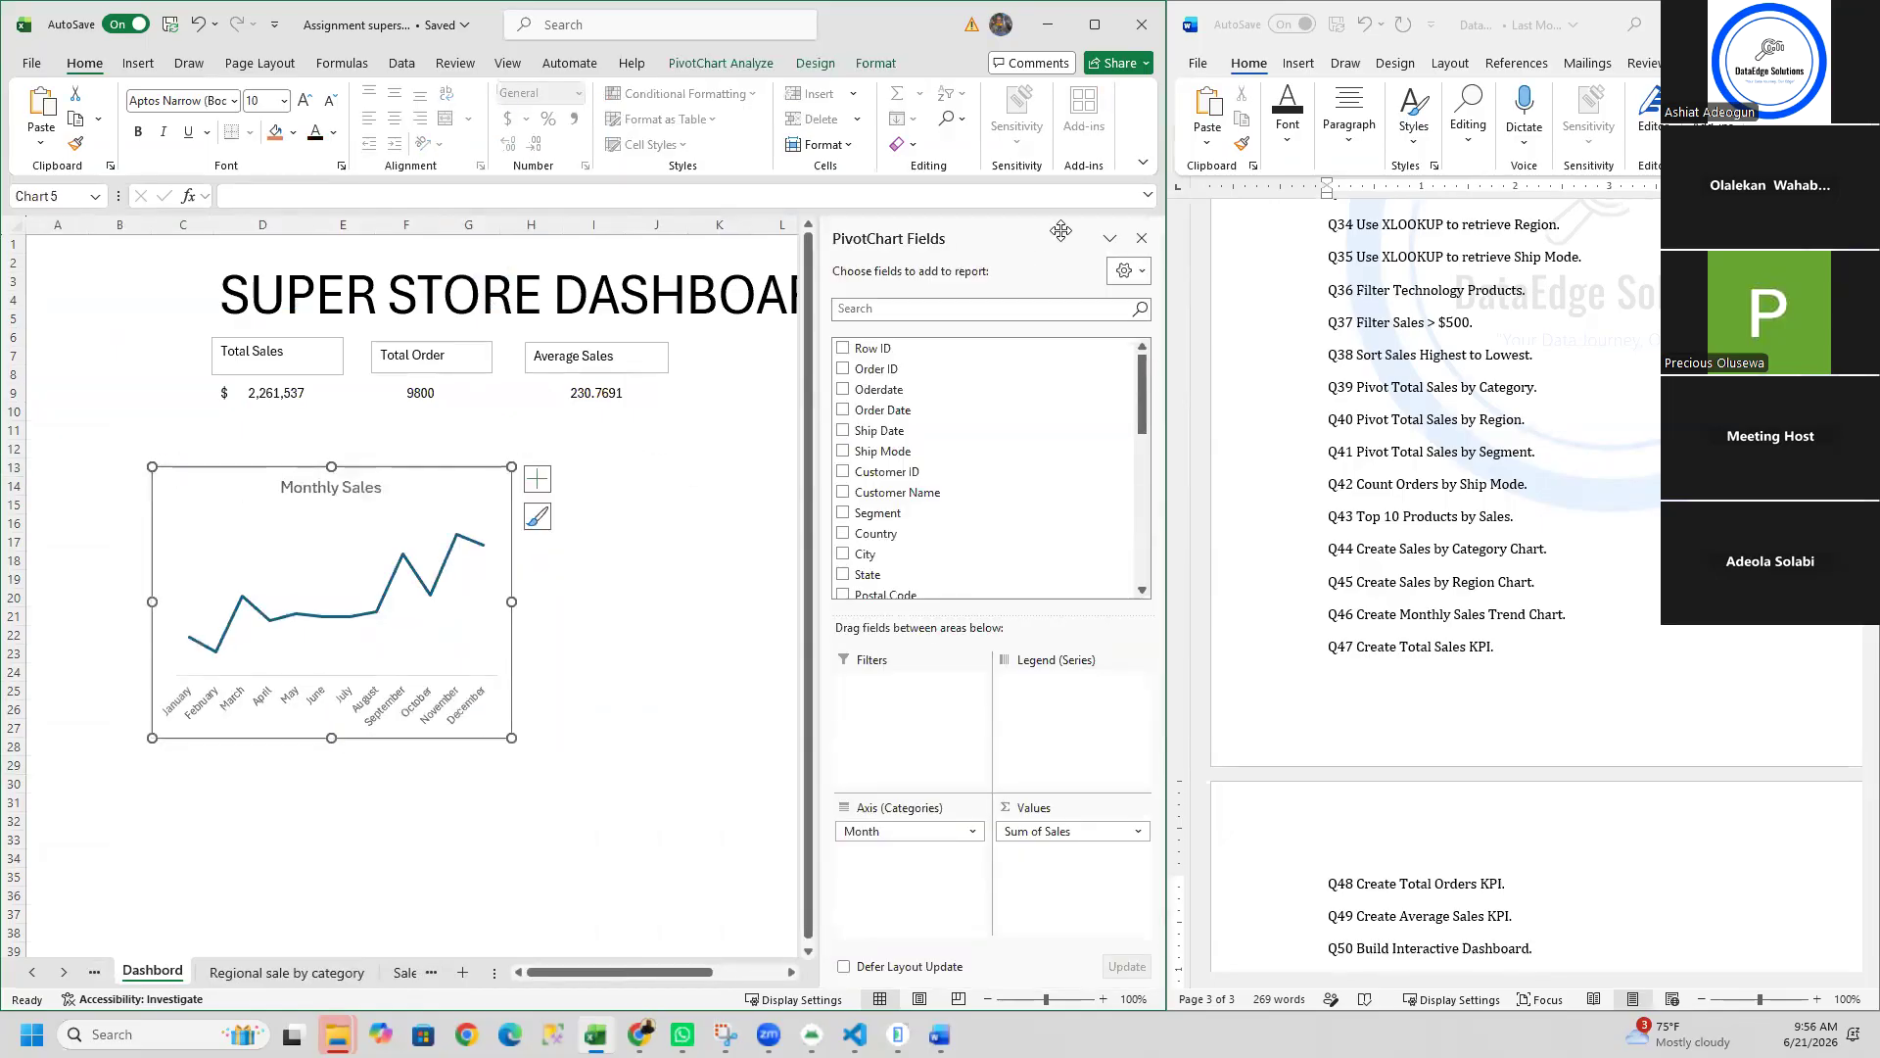
click(1142, 238)
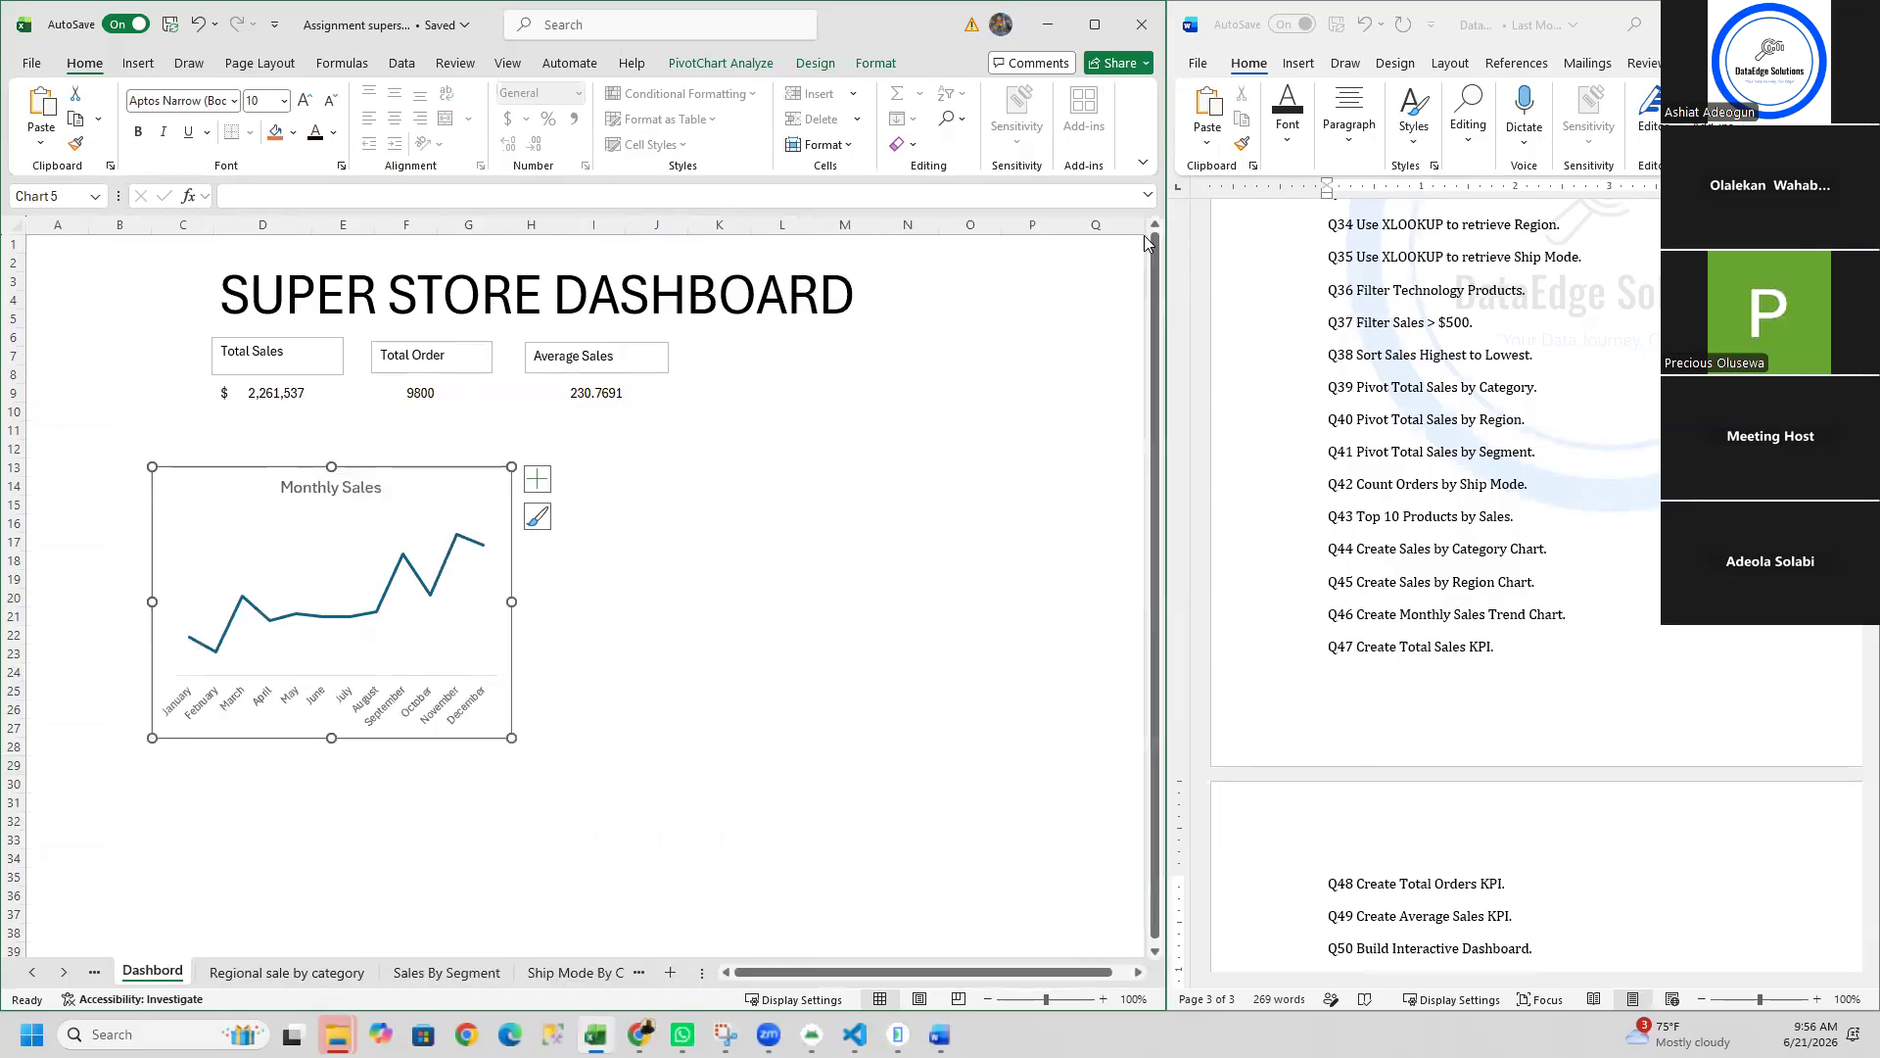
Step: Copy the Regional Sales By Category chart from the Regional sale by category sheet and paste it on Dashbord beside the Monthly Sales chart
click(337, 974)
click(457, 509)
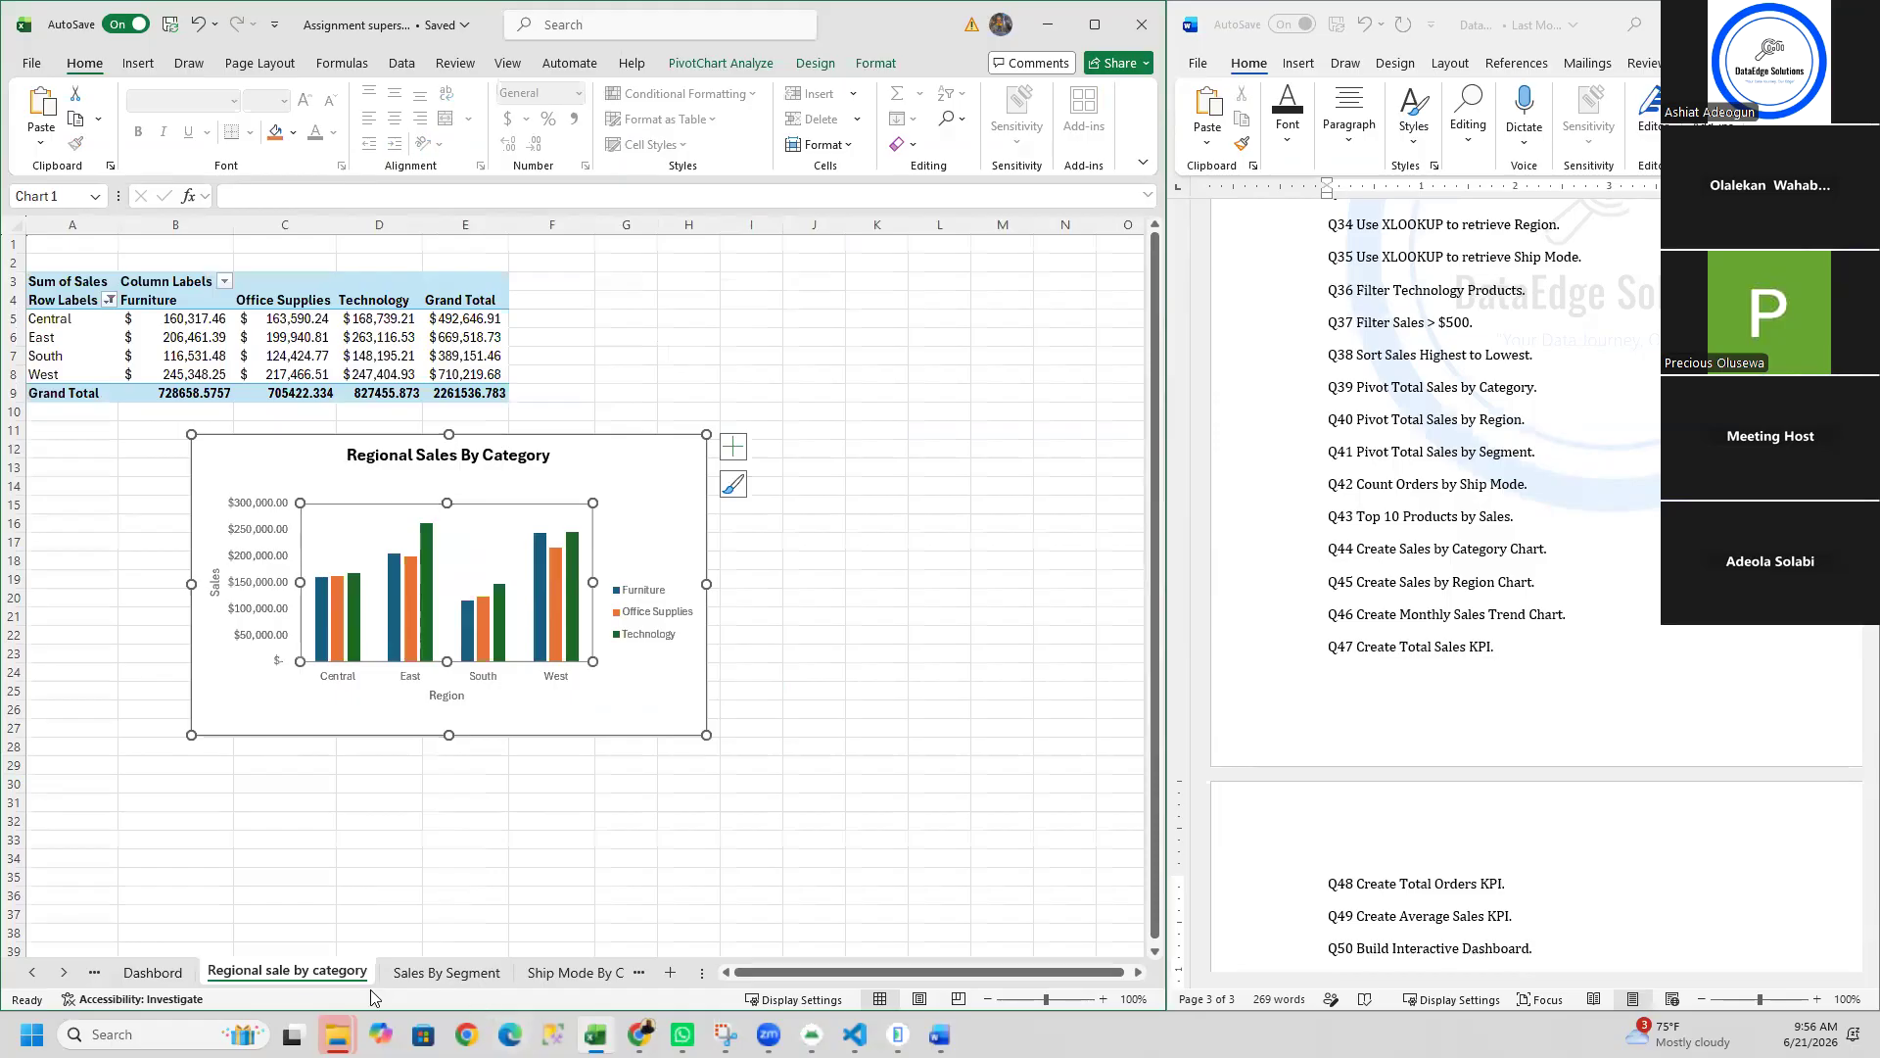
click(152, 971)
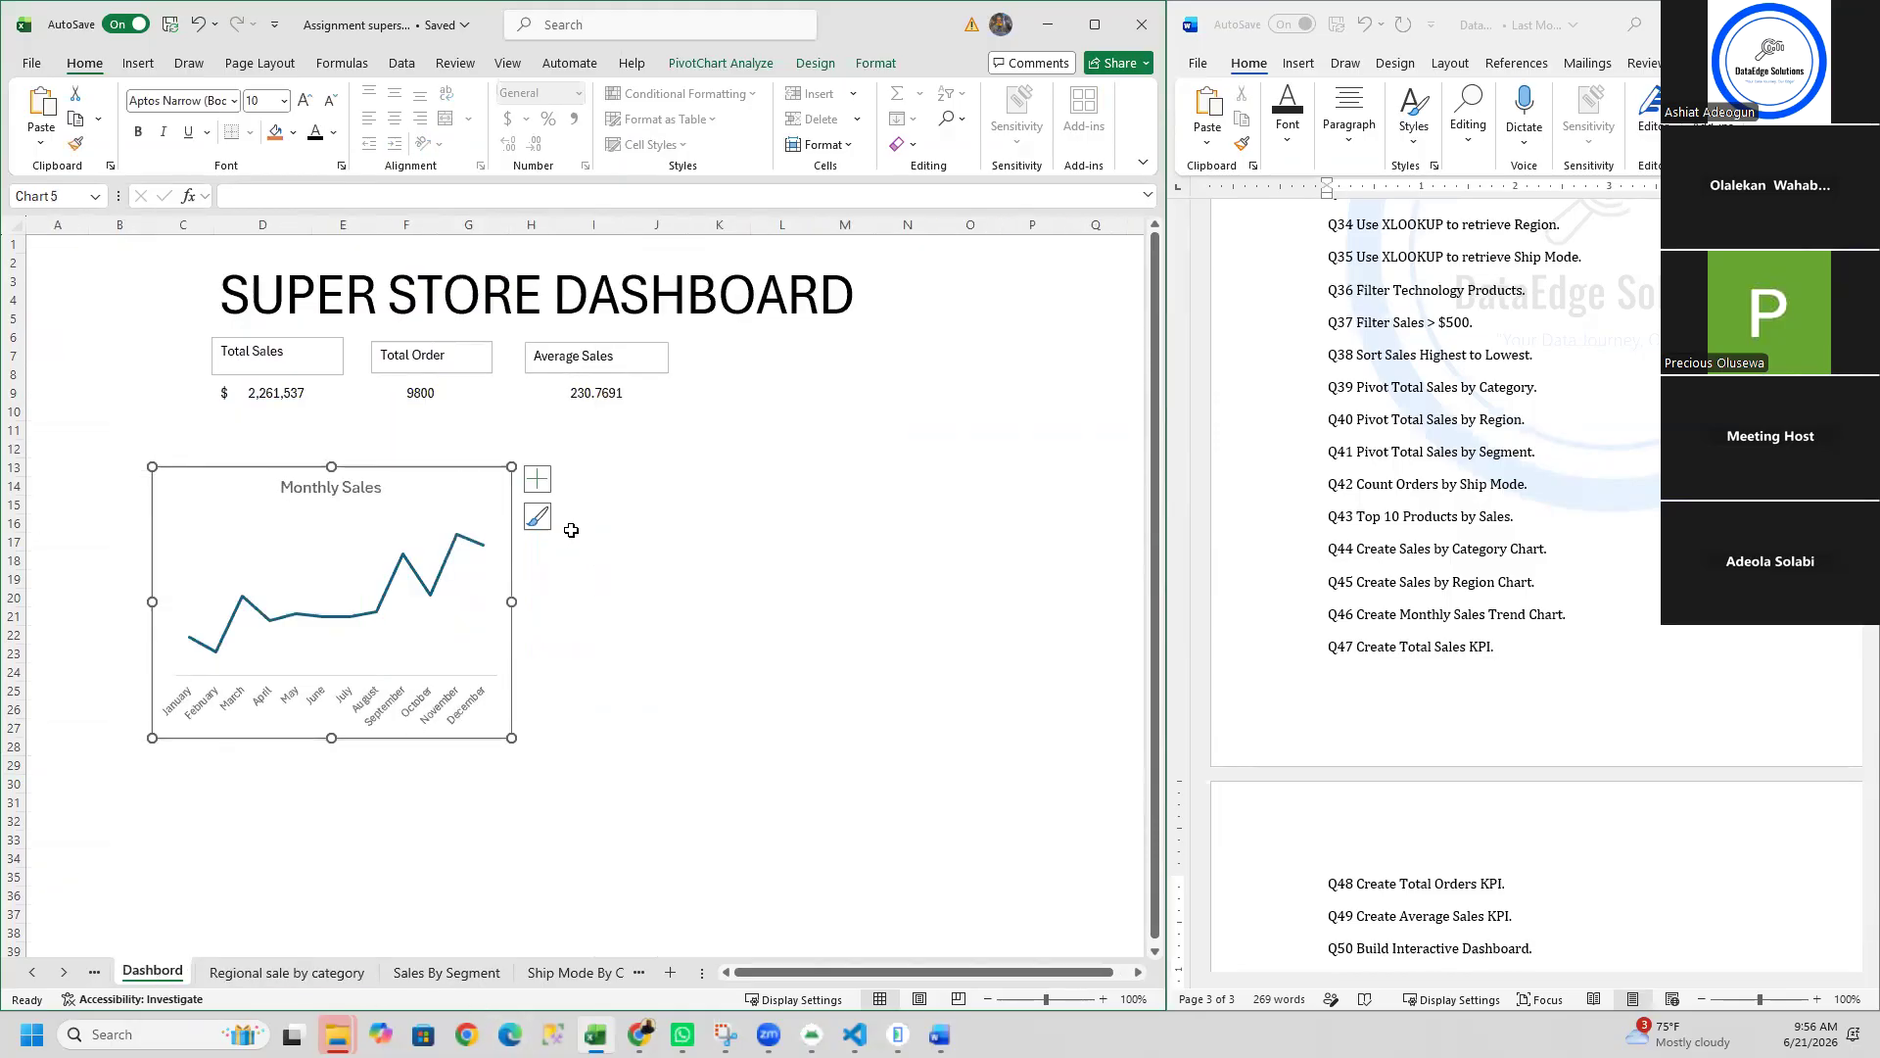
click(571, 530)
key(ctrl+v)
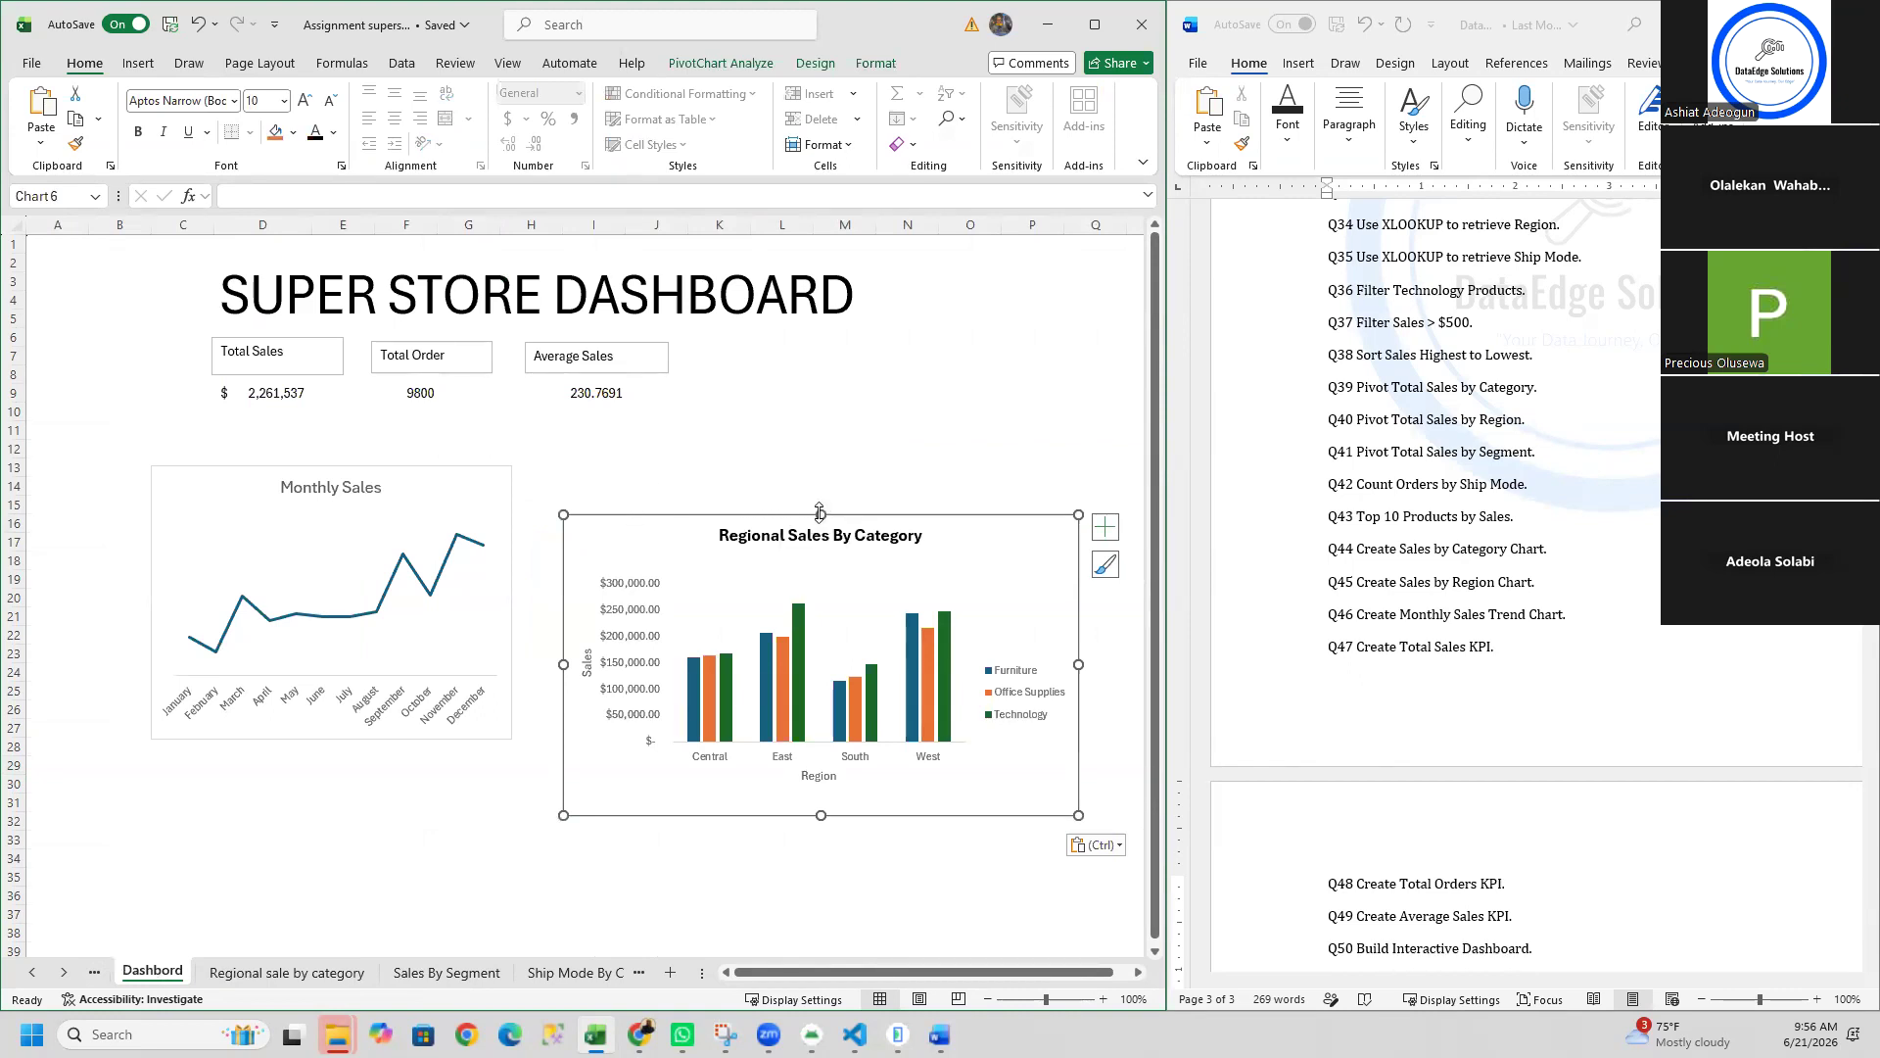
Step: Align the Regional Sales By Category chart with row 13 and shrink it to about columns J to O, ending at row 24
drag(825, 514, 814, 469)
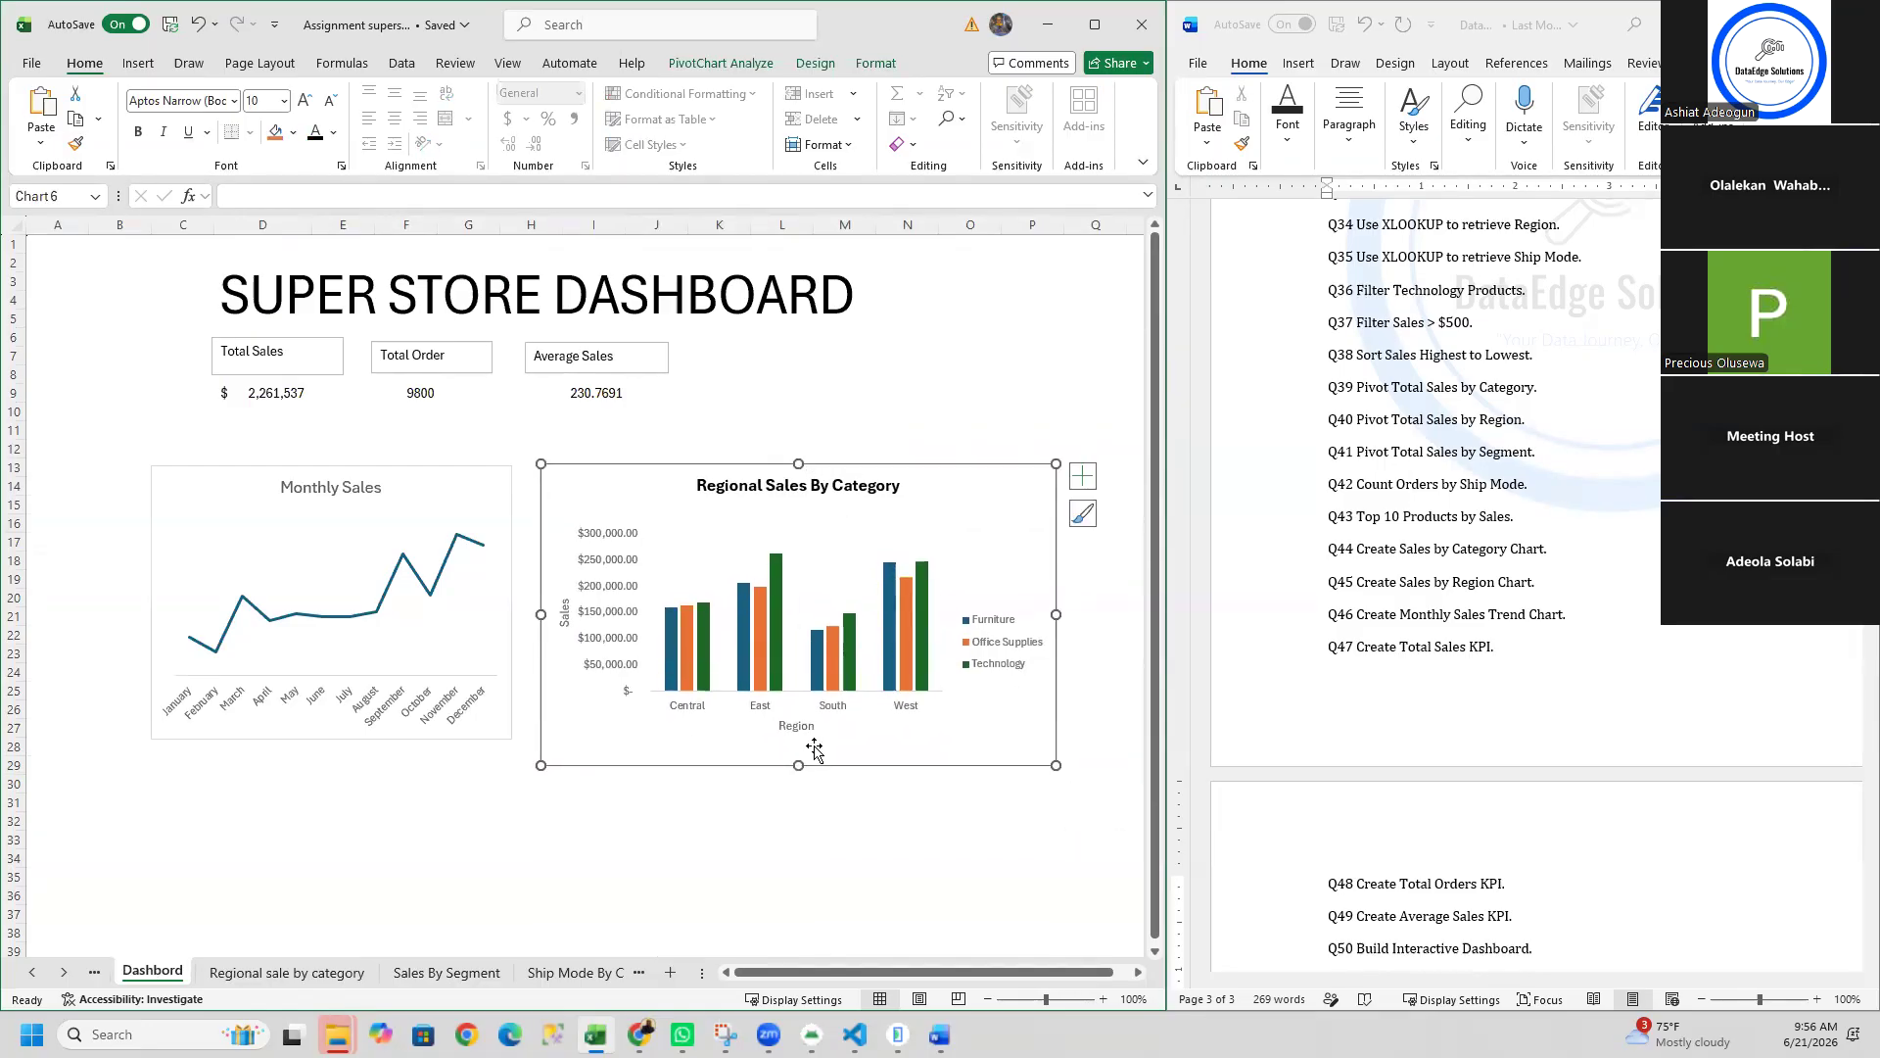
drag(798, 761, 798, 675)
drag(1060, 570, 994, 637)
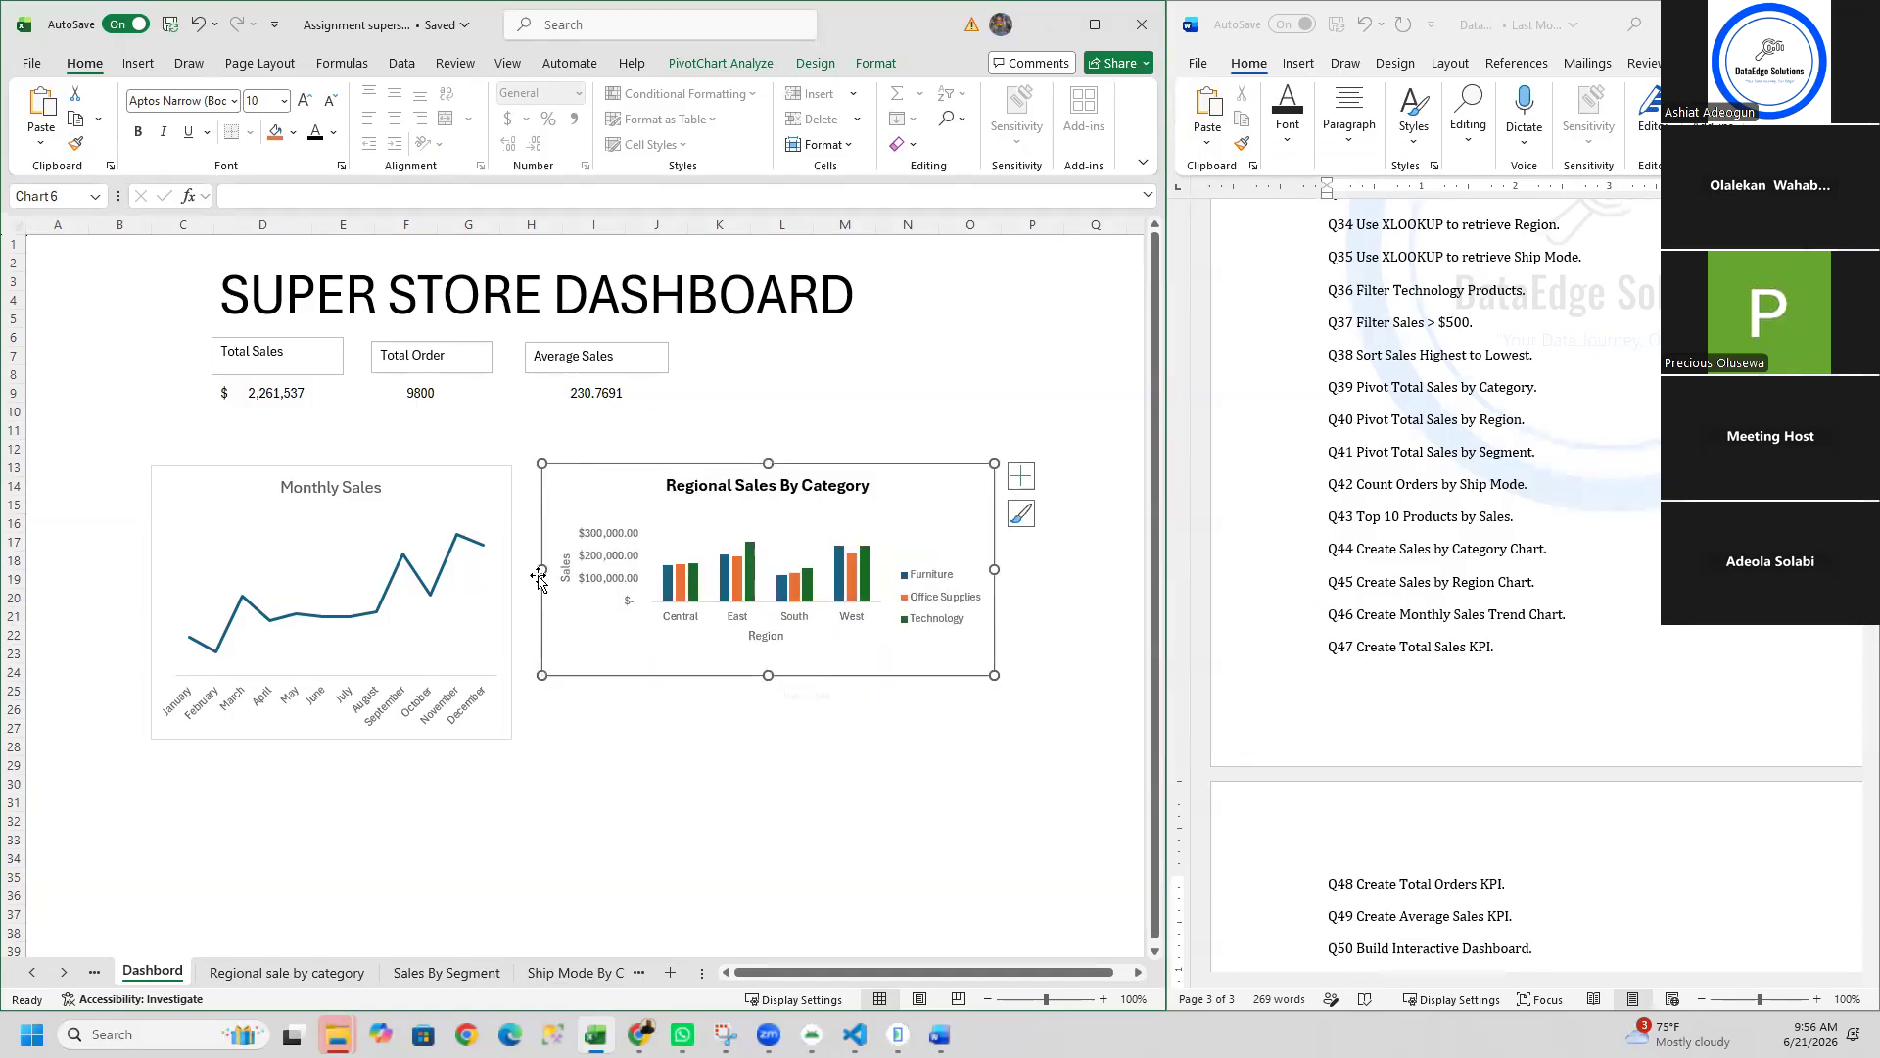
drag(538, 569, 639, 569)
Step: Delete the vertical value axis and the Sales axis title from the Regional Sales By Category chart
right_click(698, 549)
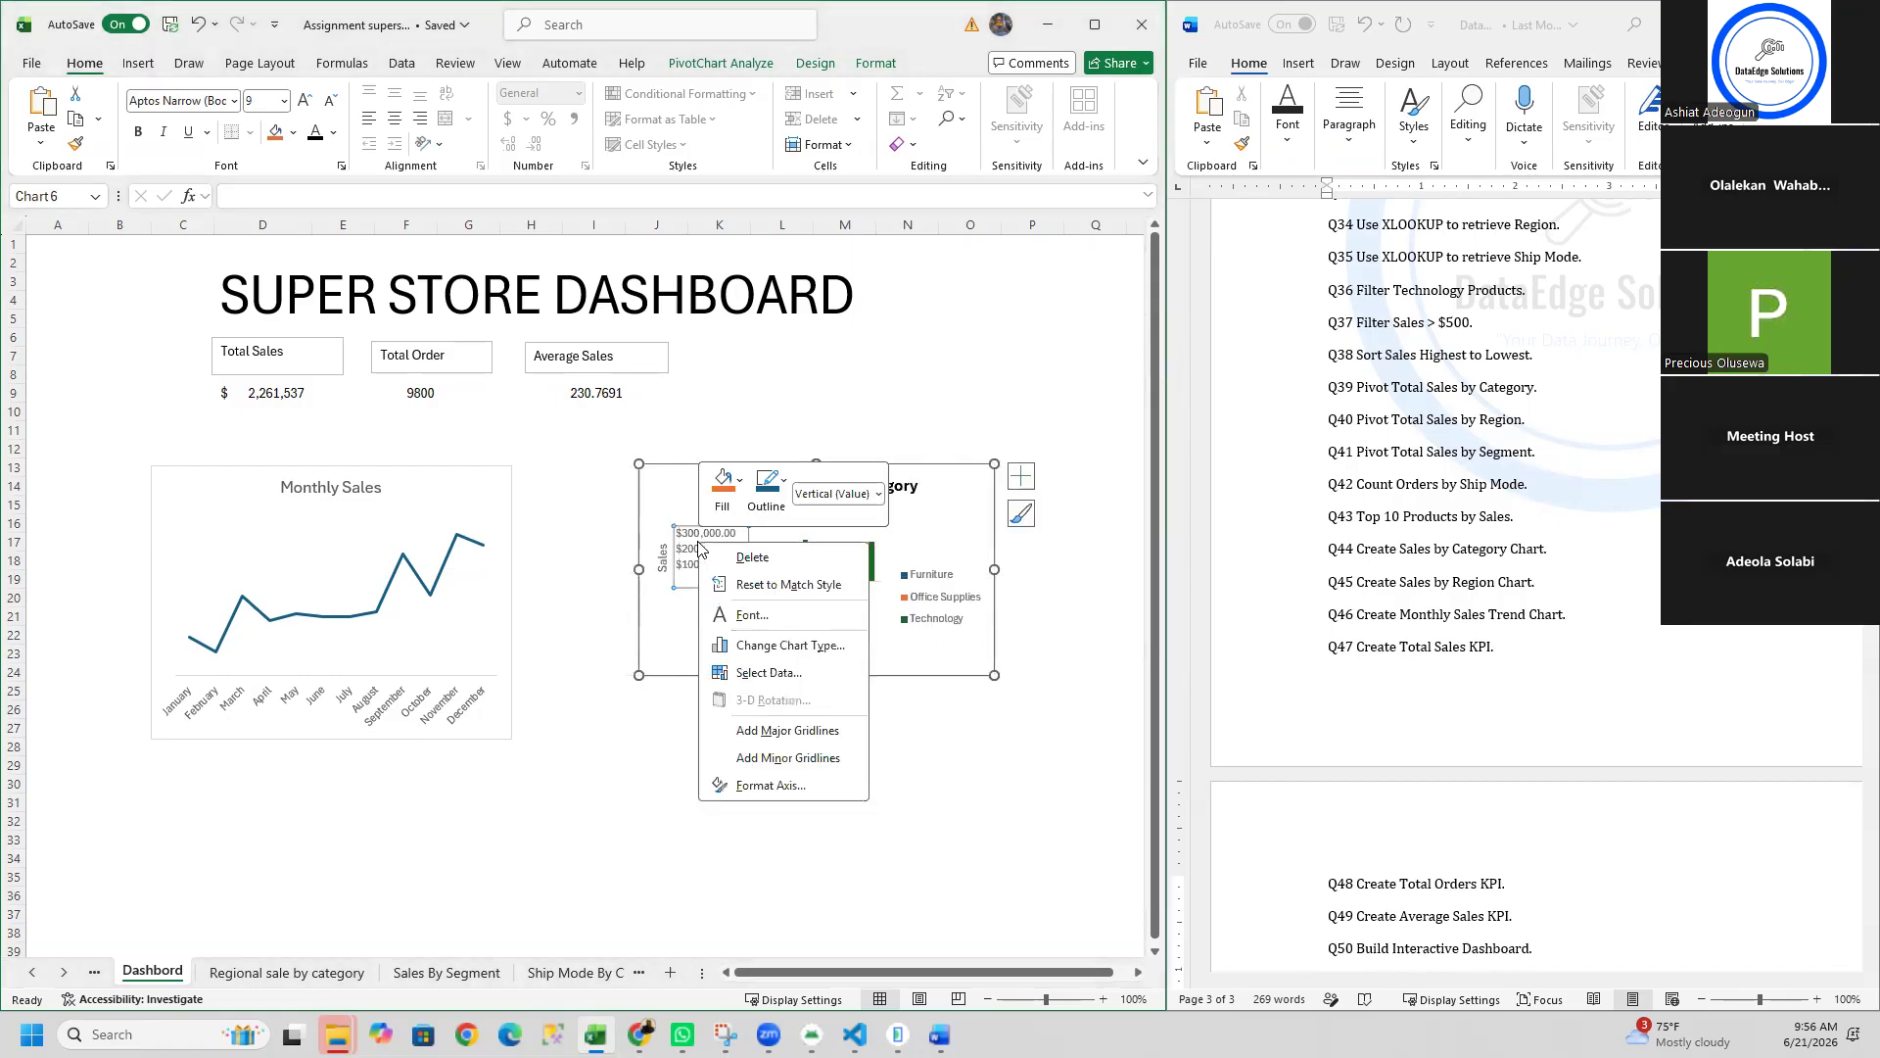
click(717, 550)
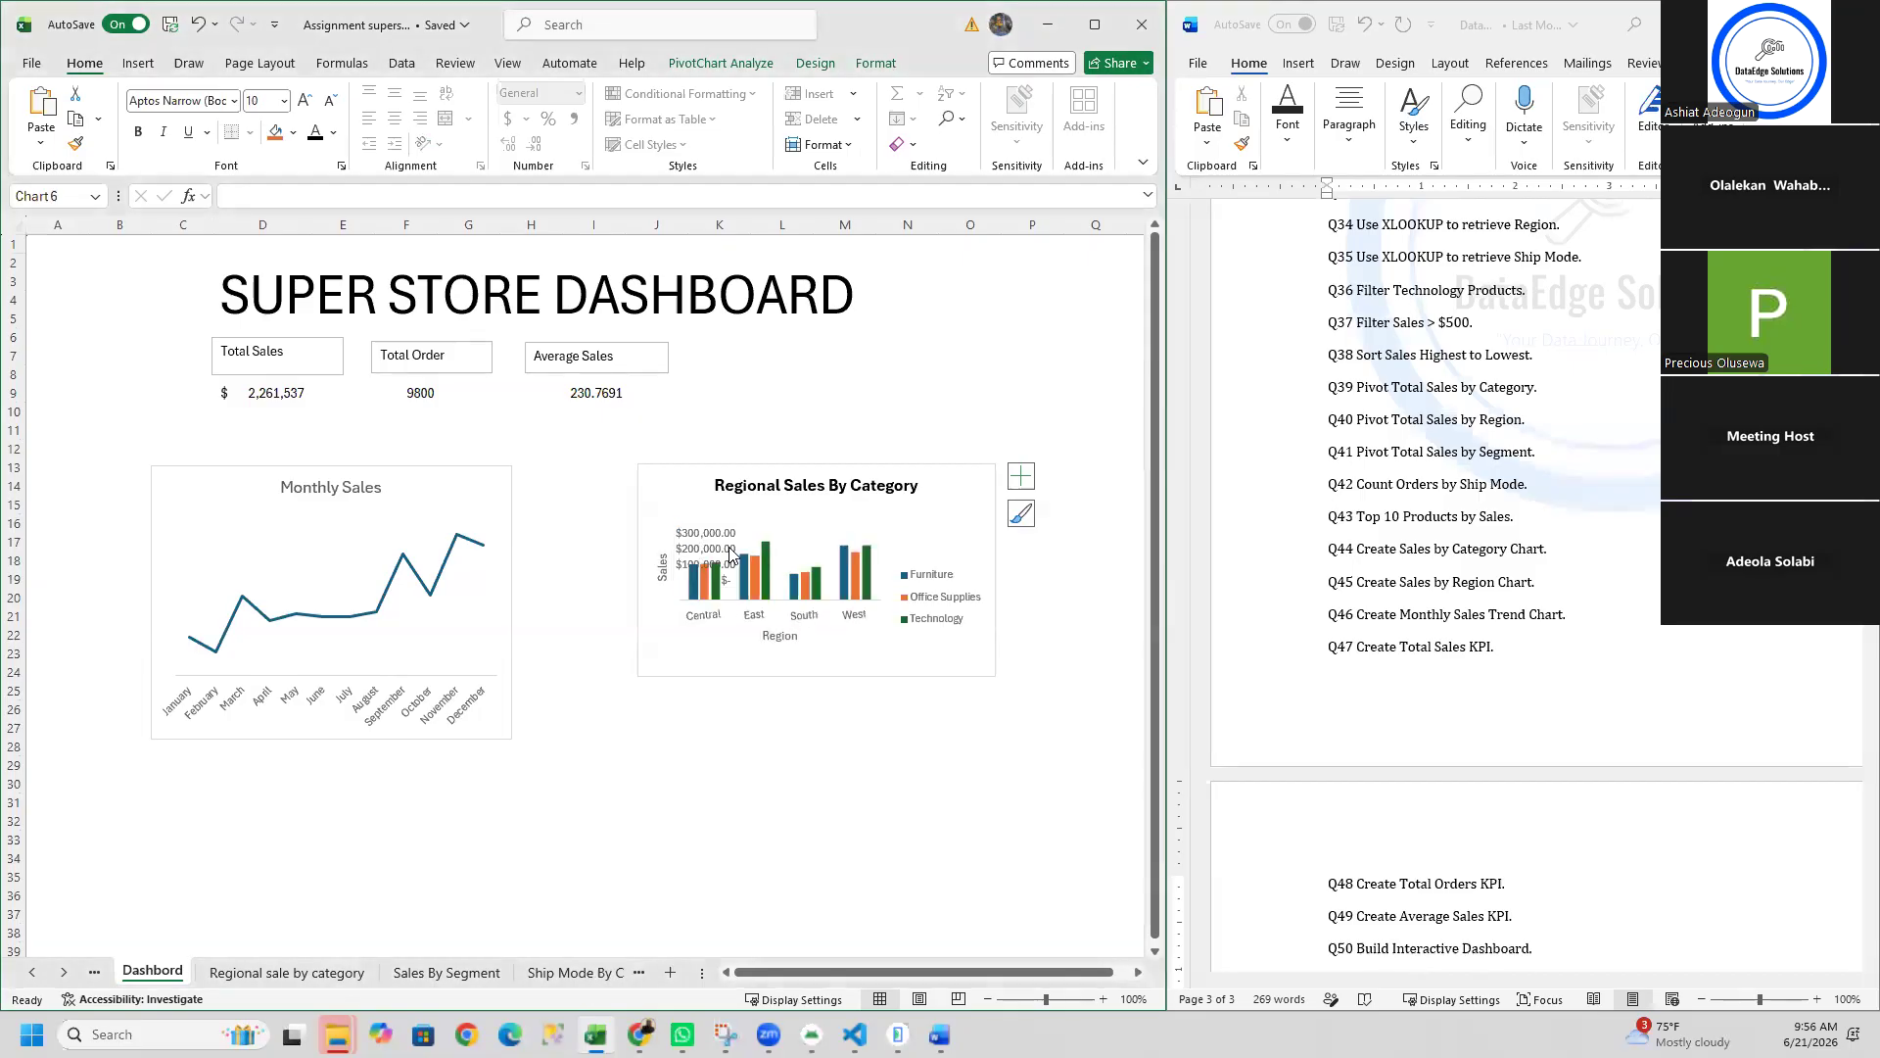
right_click(664, 580)
click(693, 592)
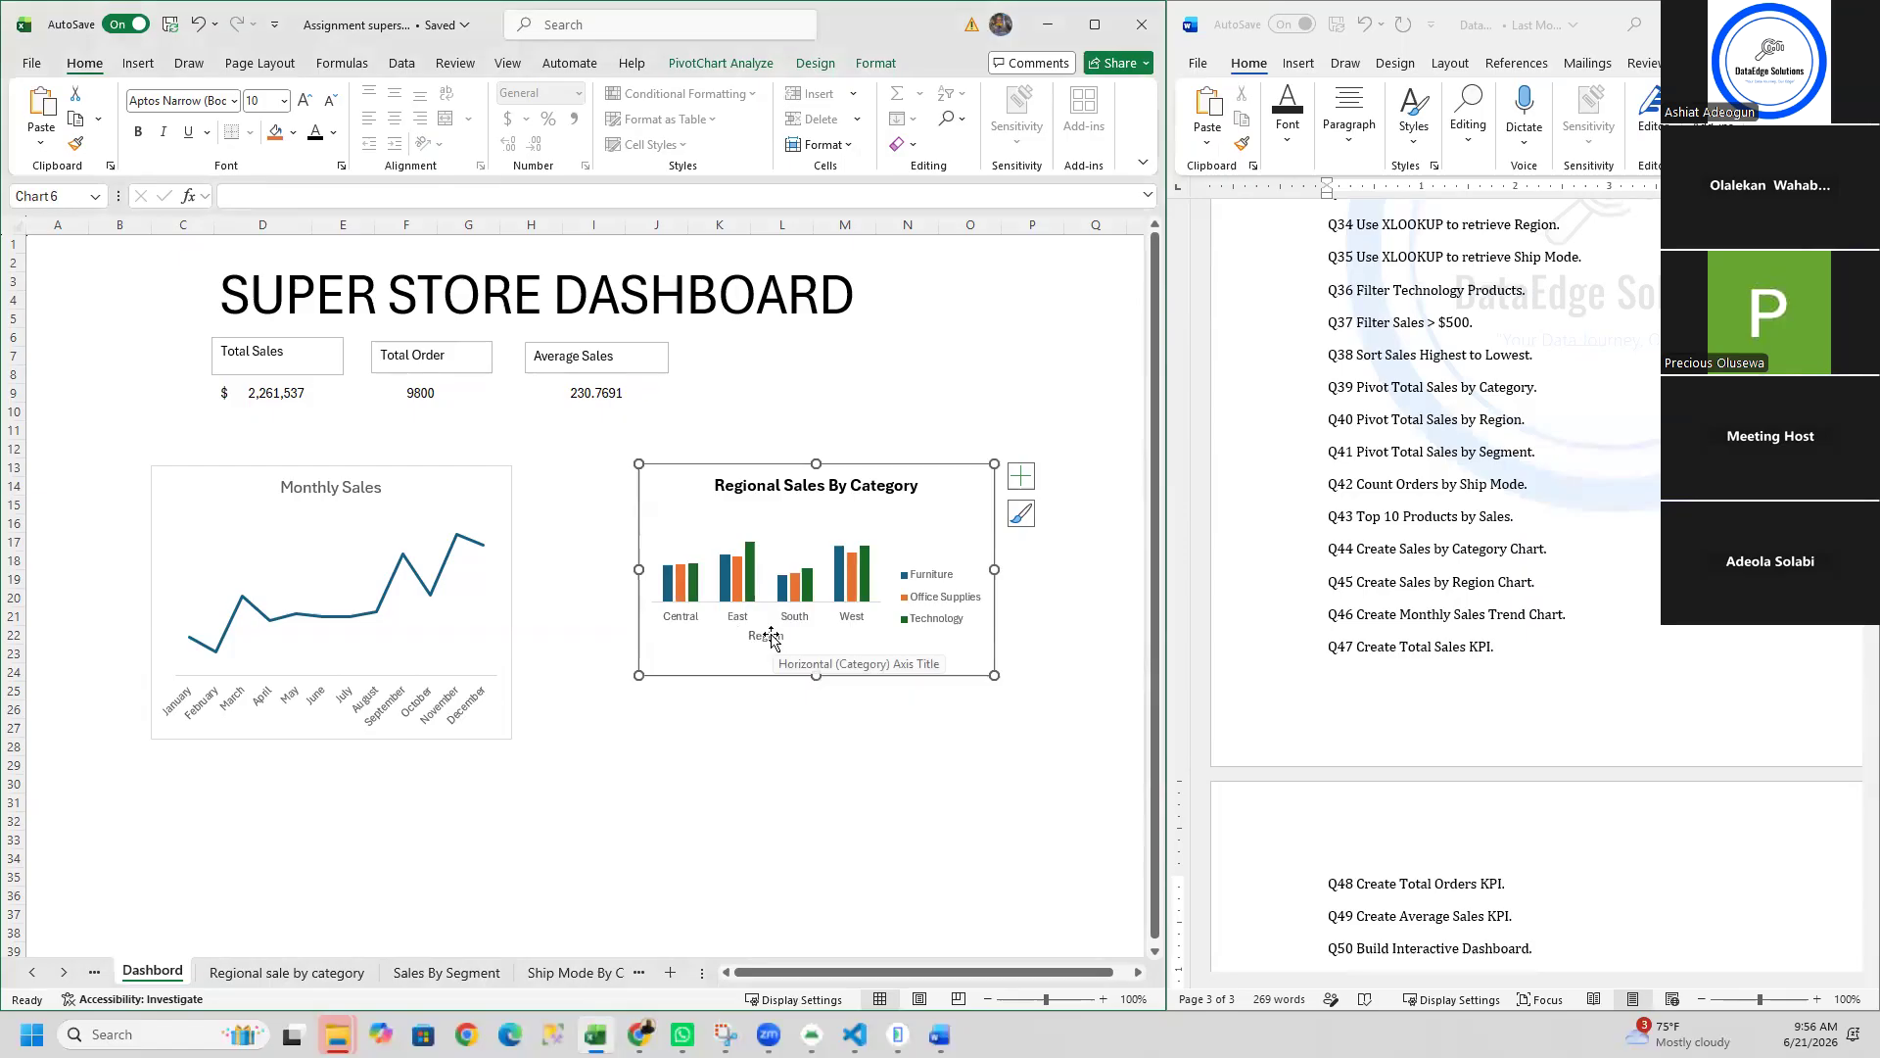
Step: Move the Monthly Sales chart closer to the regional chart and shorten it to about the same height, ending at row 24
click(484, 632)
drag(330, 736, 455, 653)
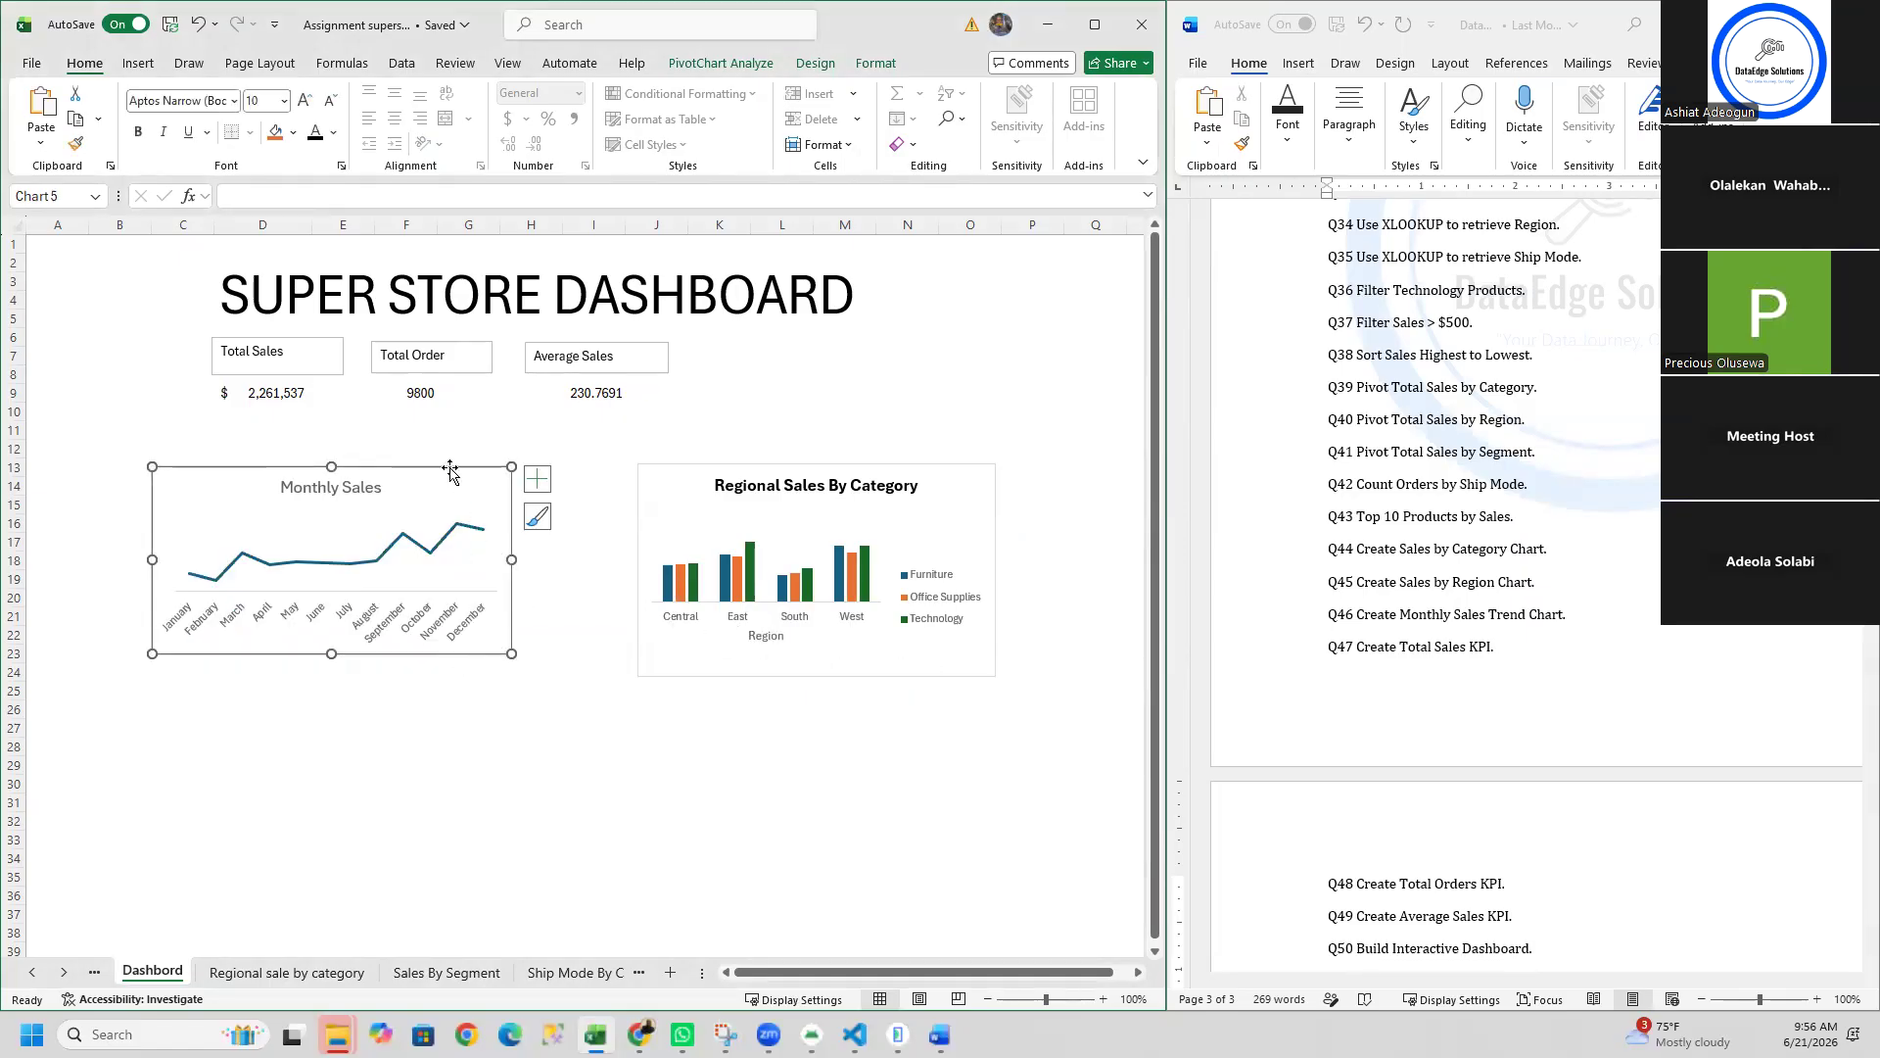
drag(474, 467, 537, 466)
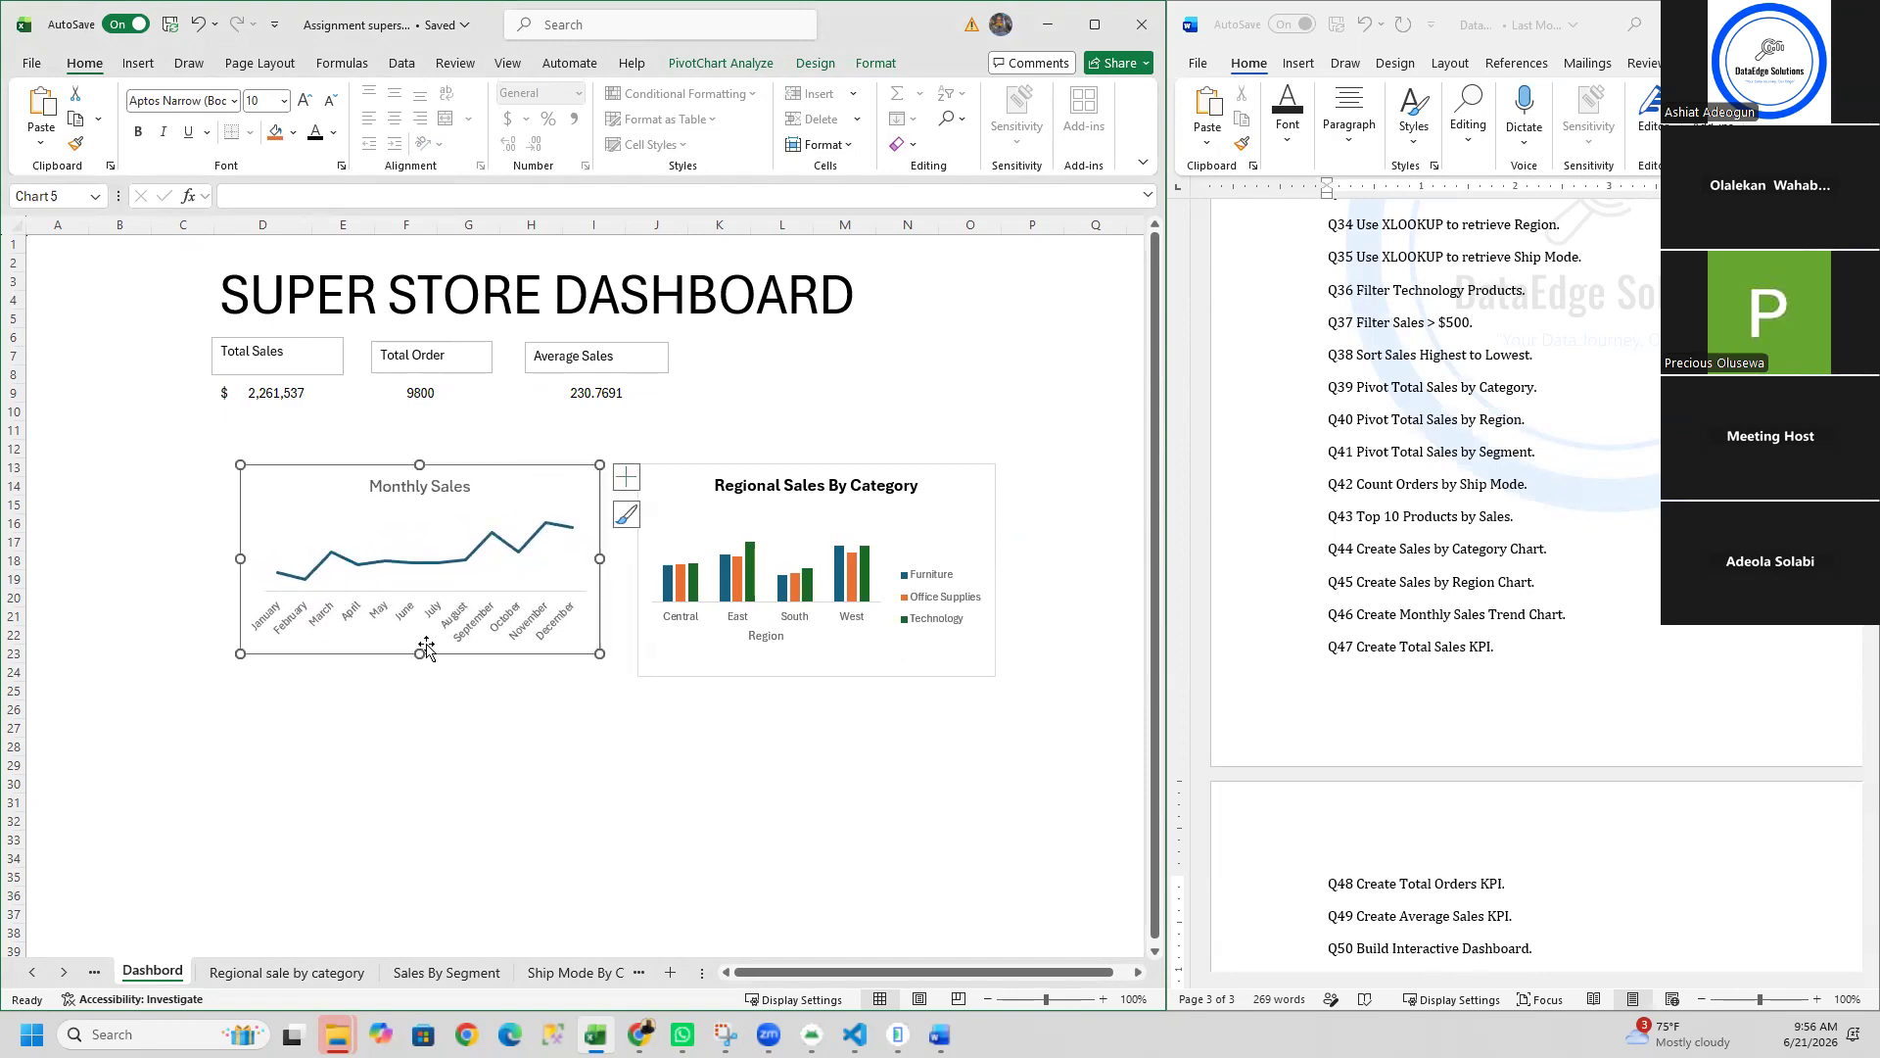
drag(421, 653, 419, 676)
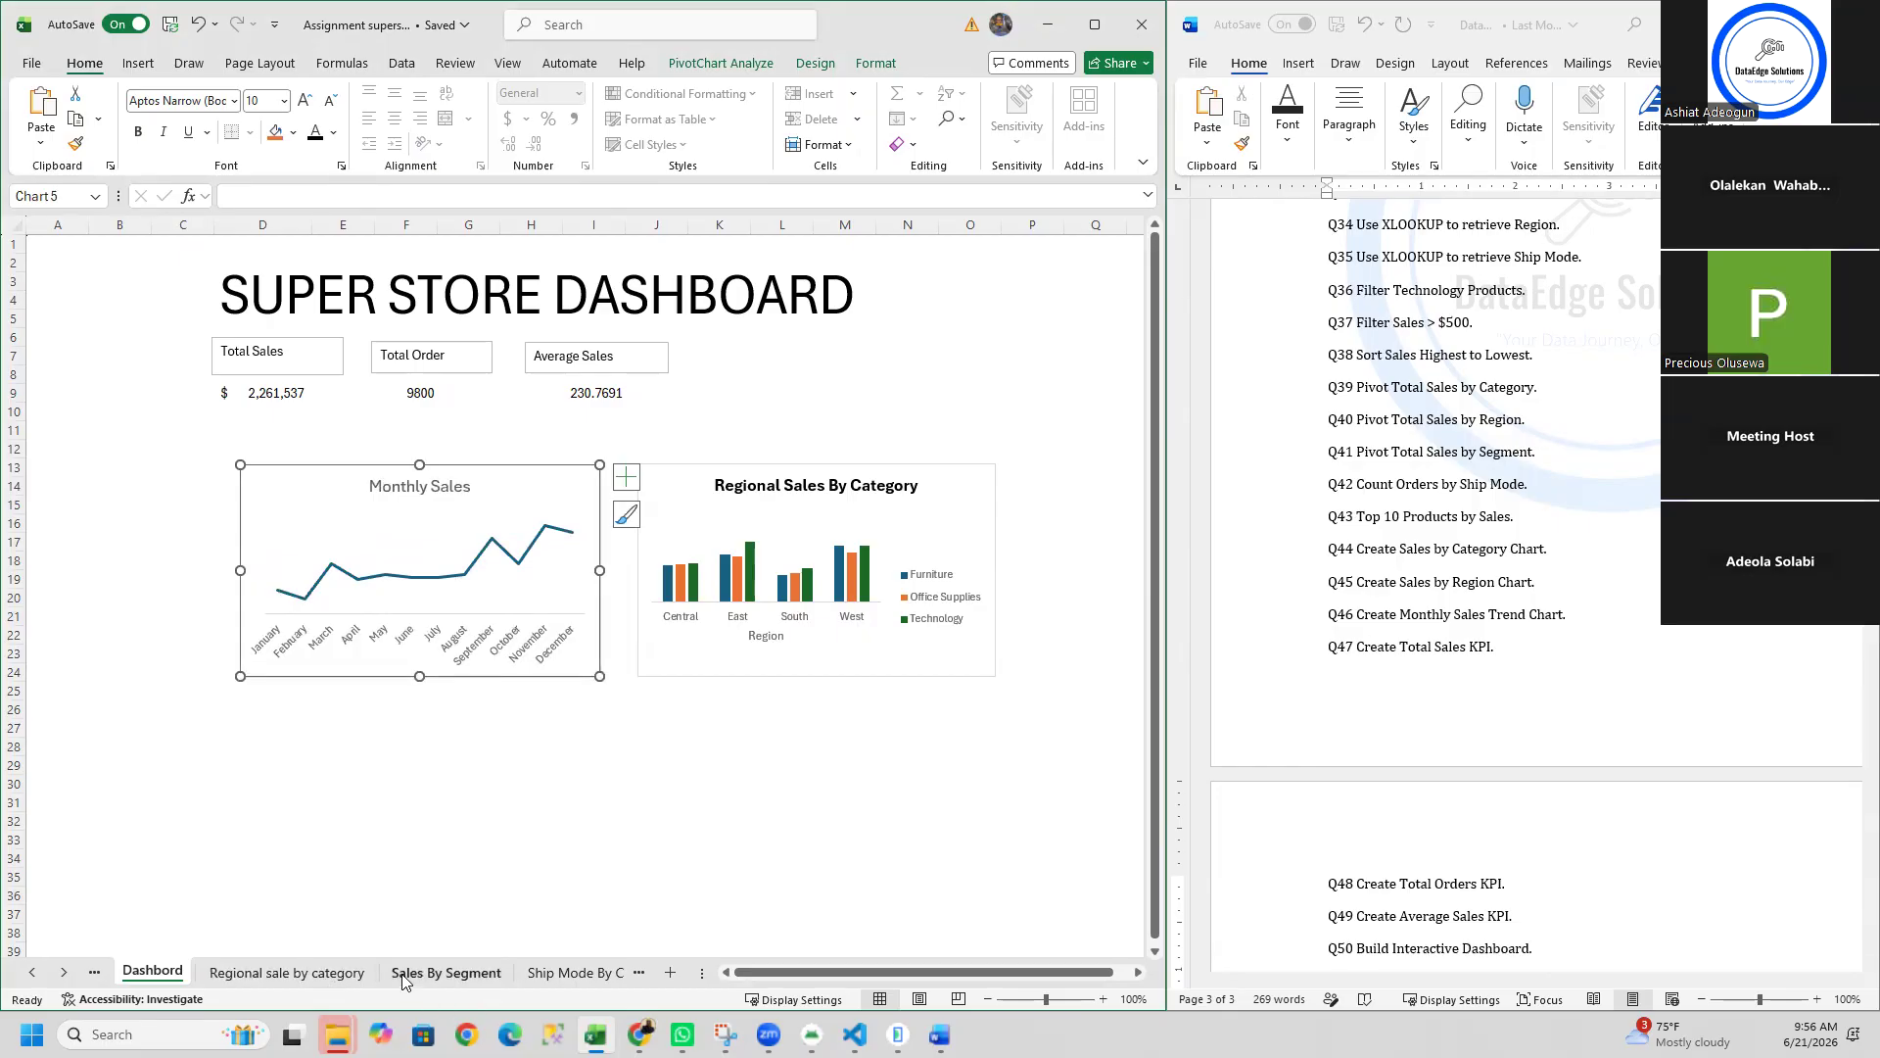
Step: Copy the Sales By Segments bar chart from the Sales By Segment sheet and paste it on Dashbord below the regional chart
click(445, 973)
click(468, 511)
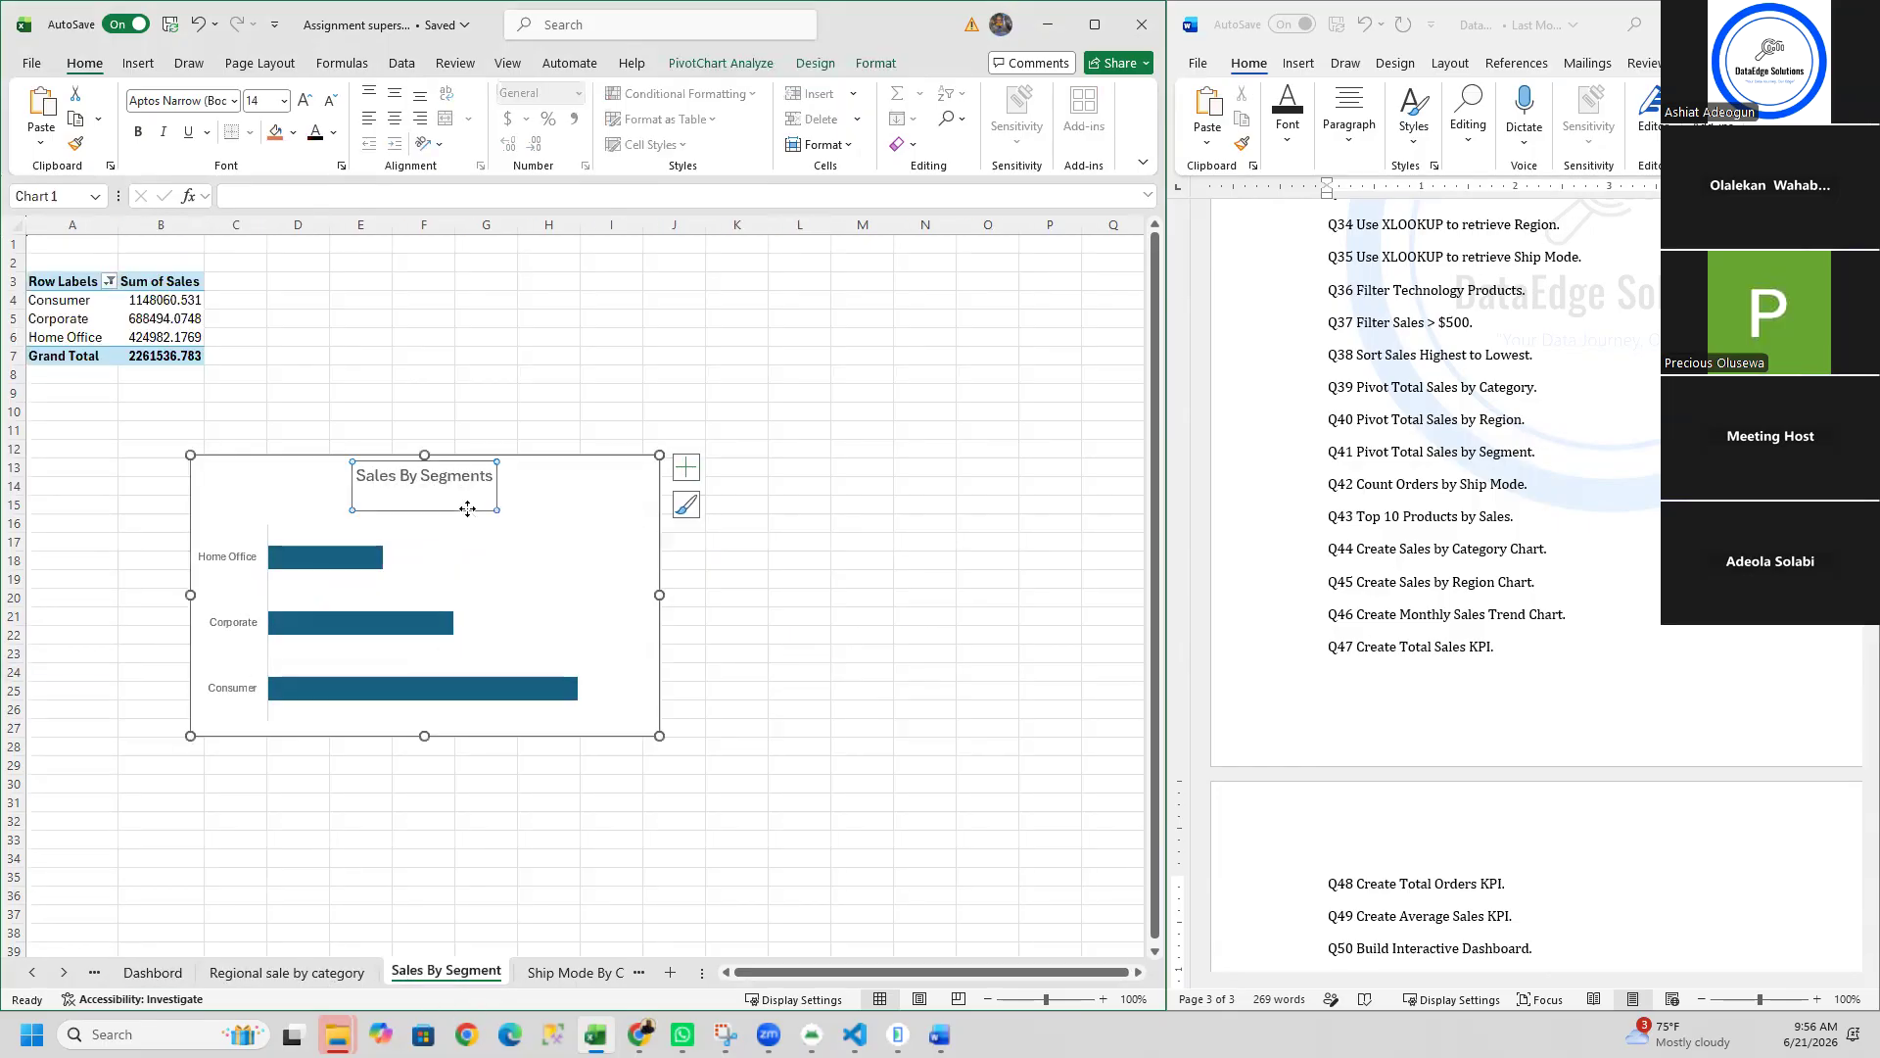
click(561, 478)
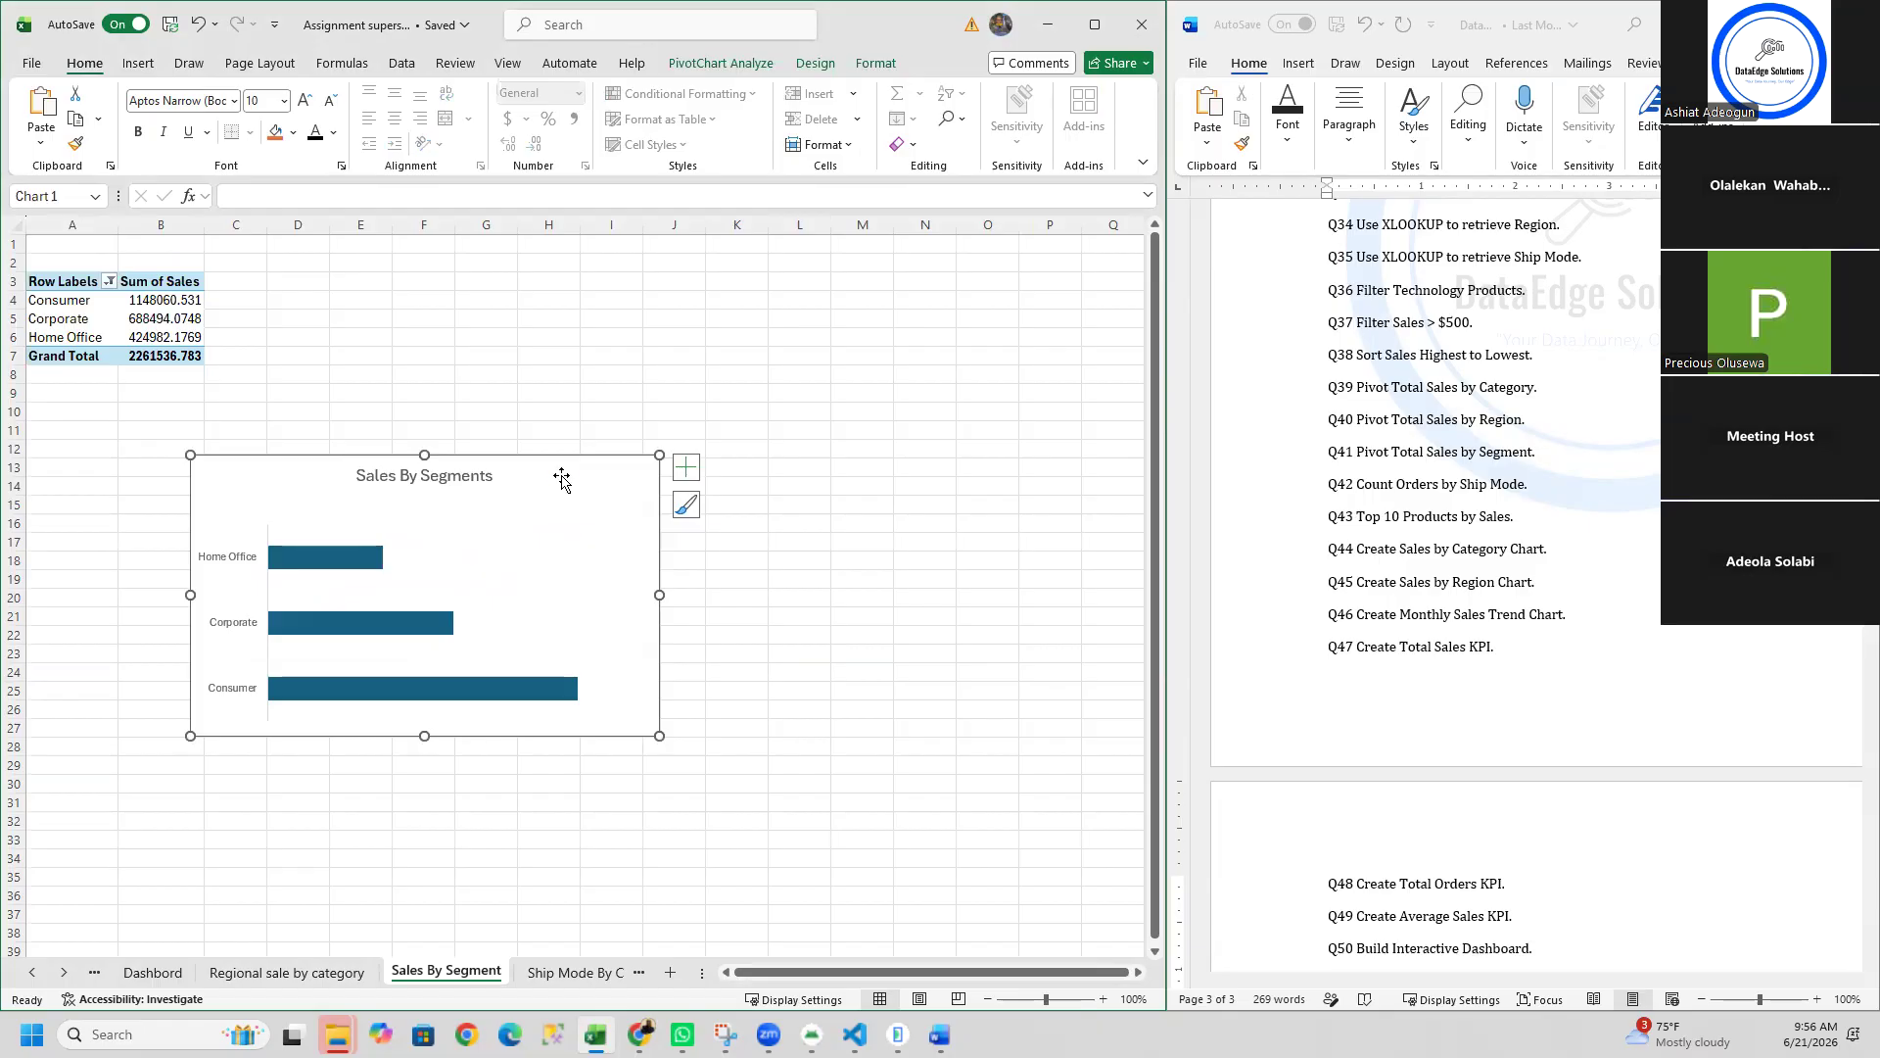
click(149, 961)
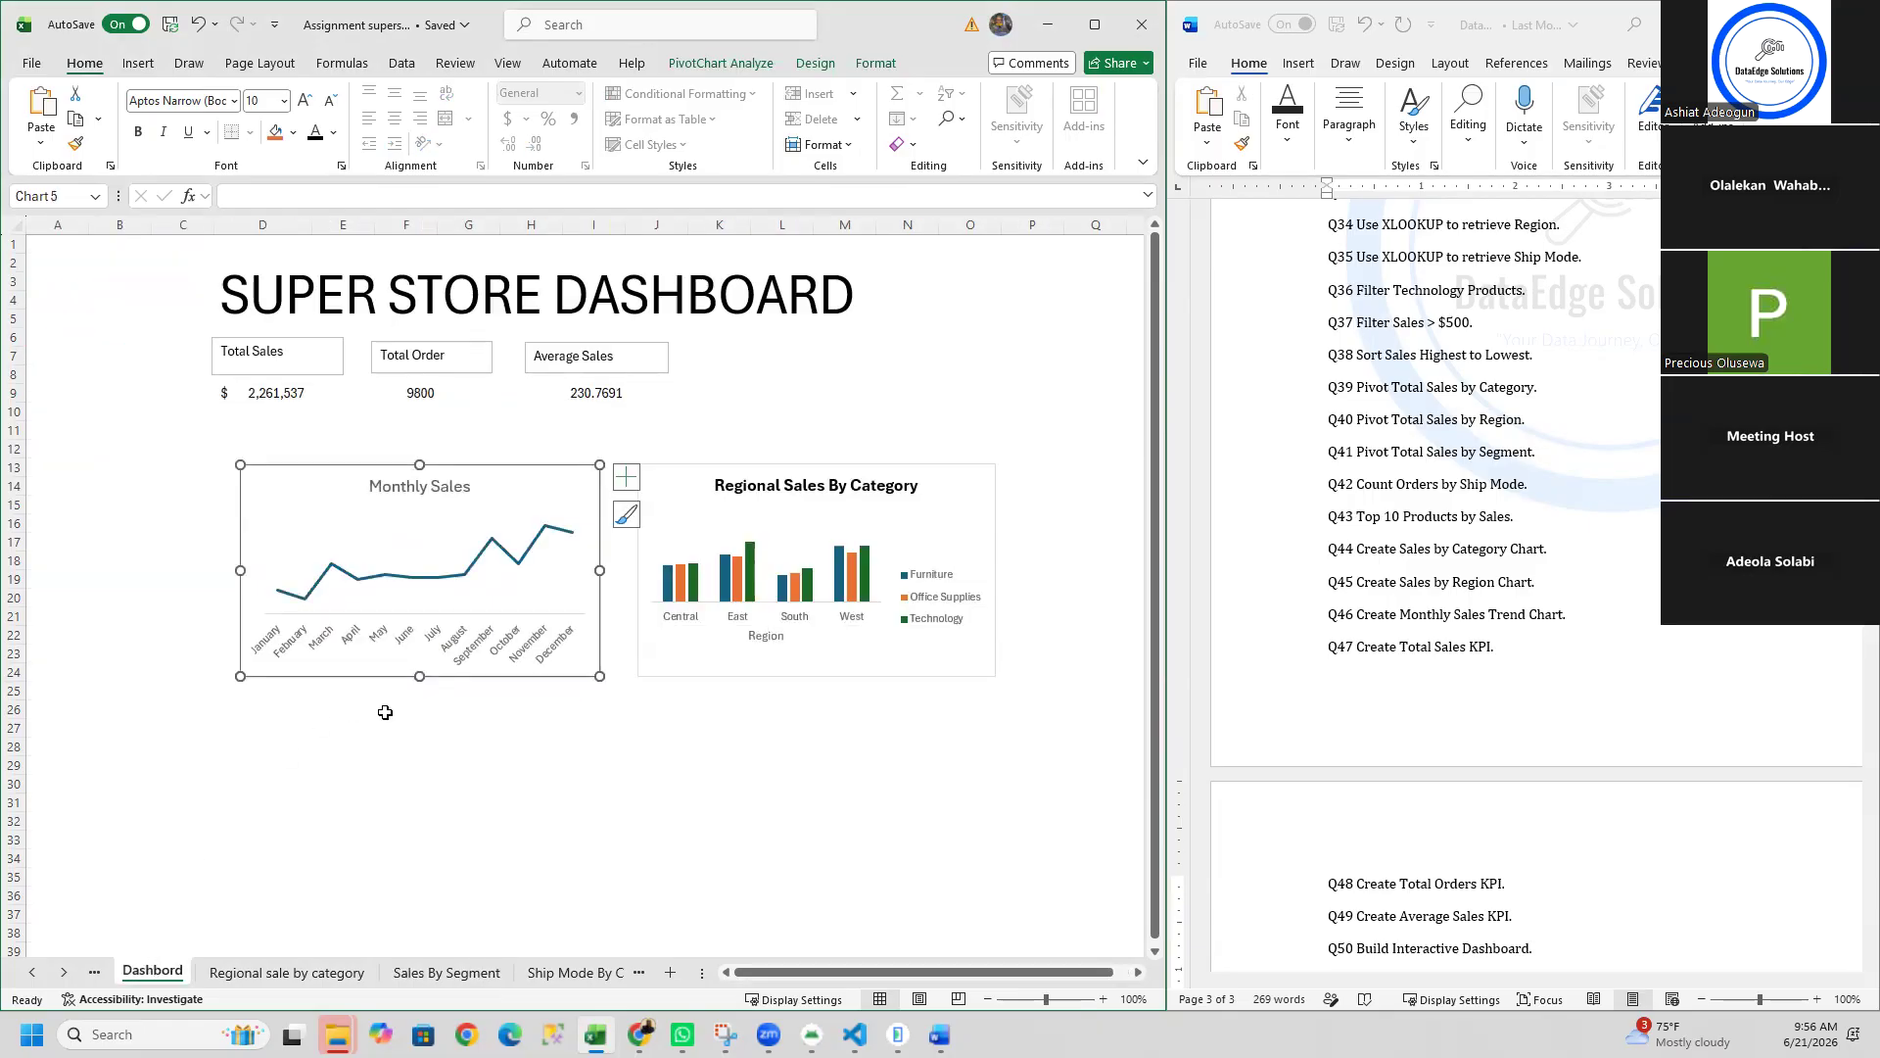
click(744, 723)
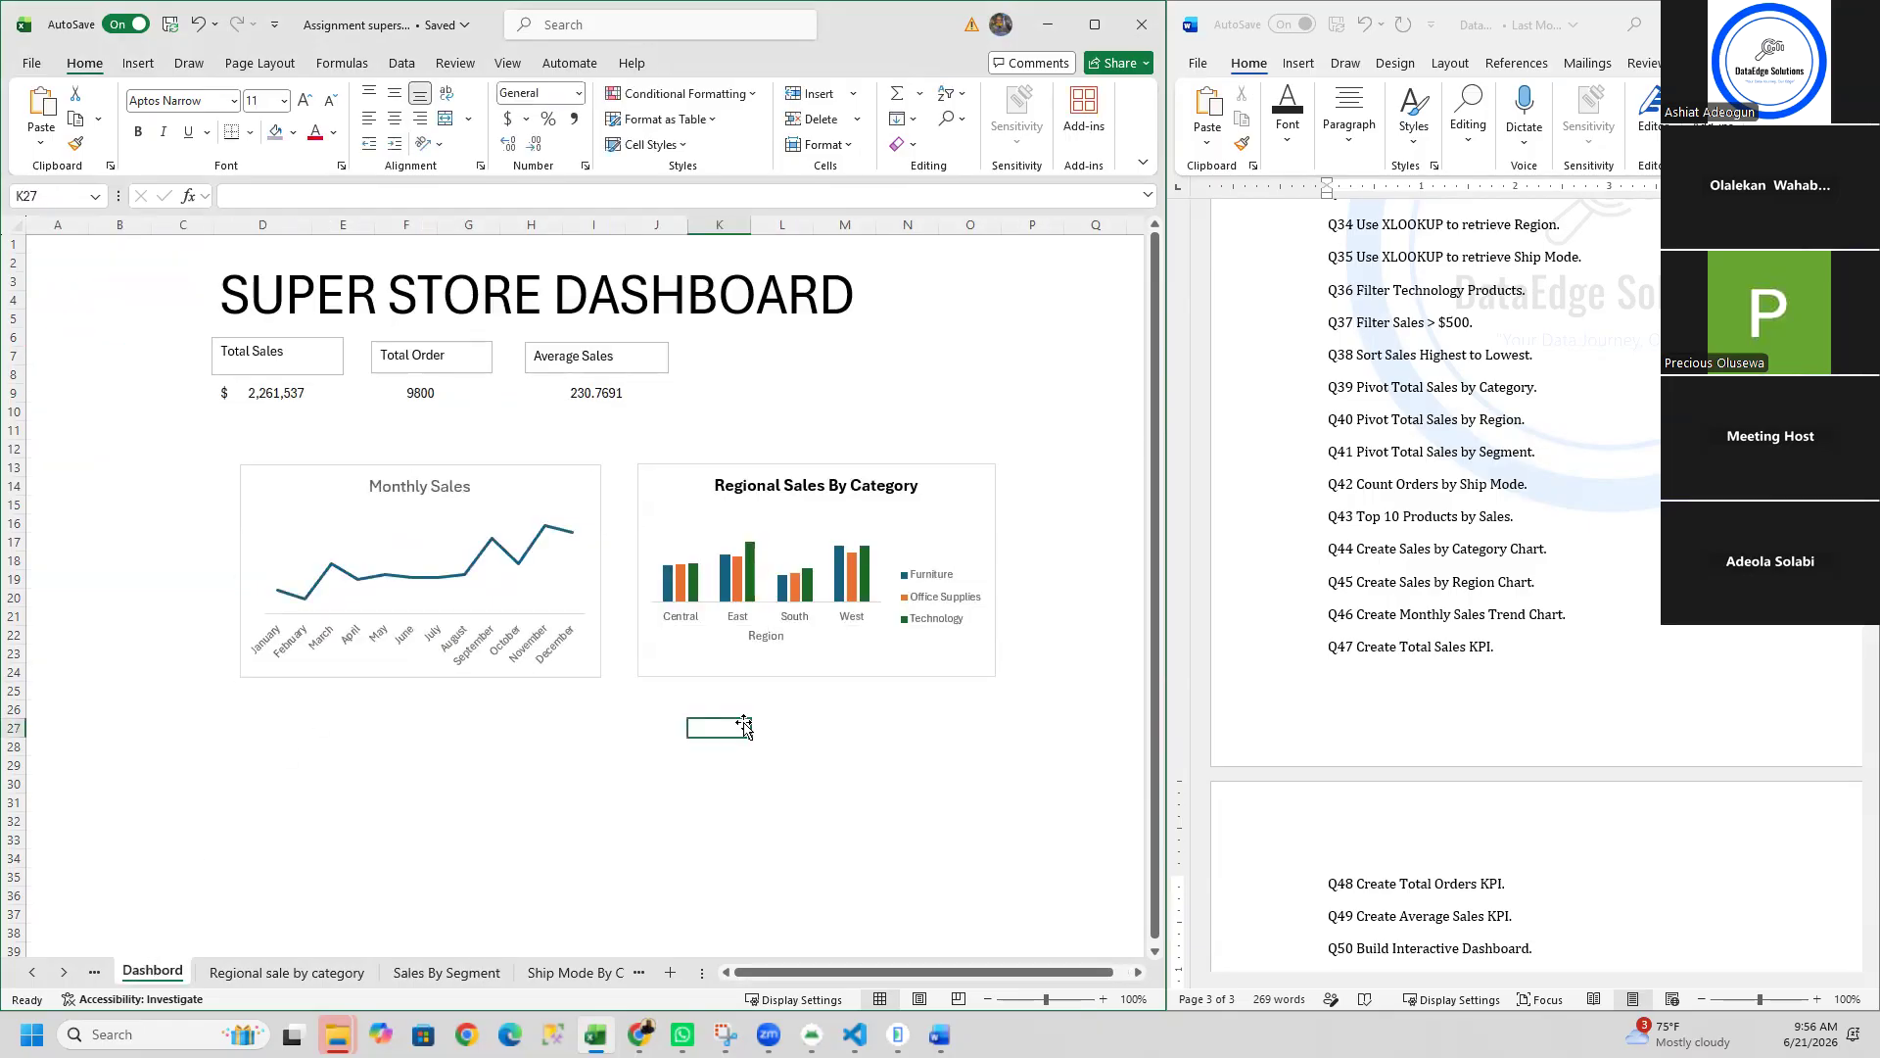
key(ctrl+v)
Step: Resize and align the Sales By Segments chart directly under the regional chart, spanning about rows 25 to 36
drag(778, 745, 726, 710)
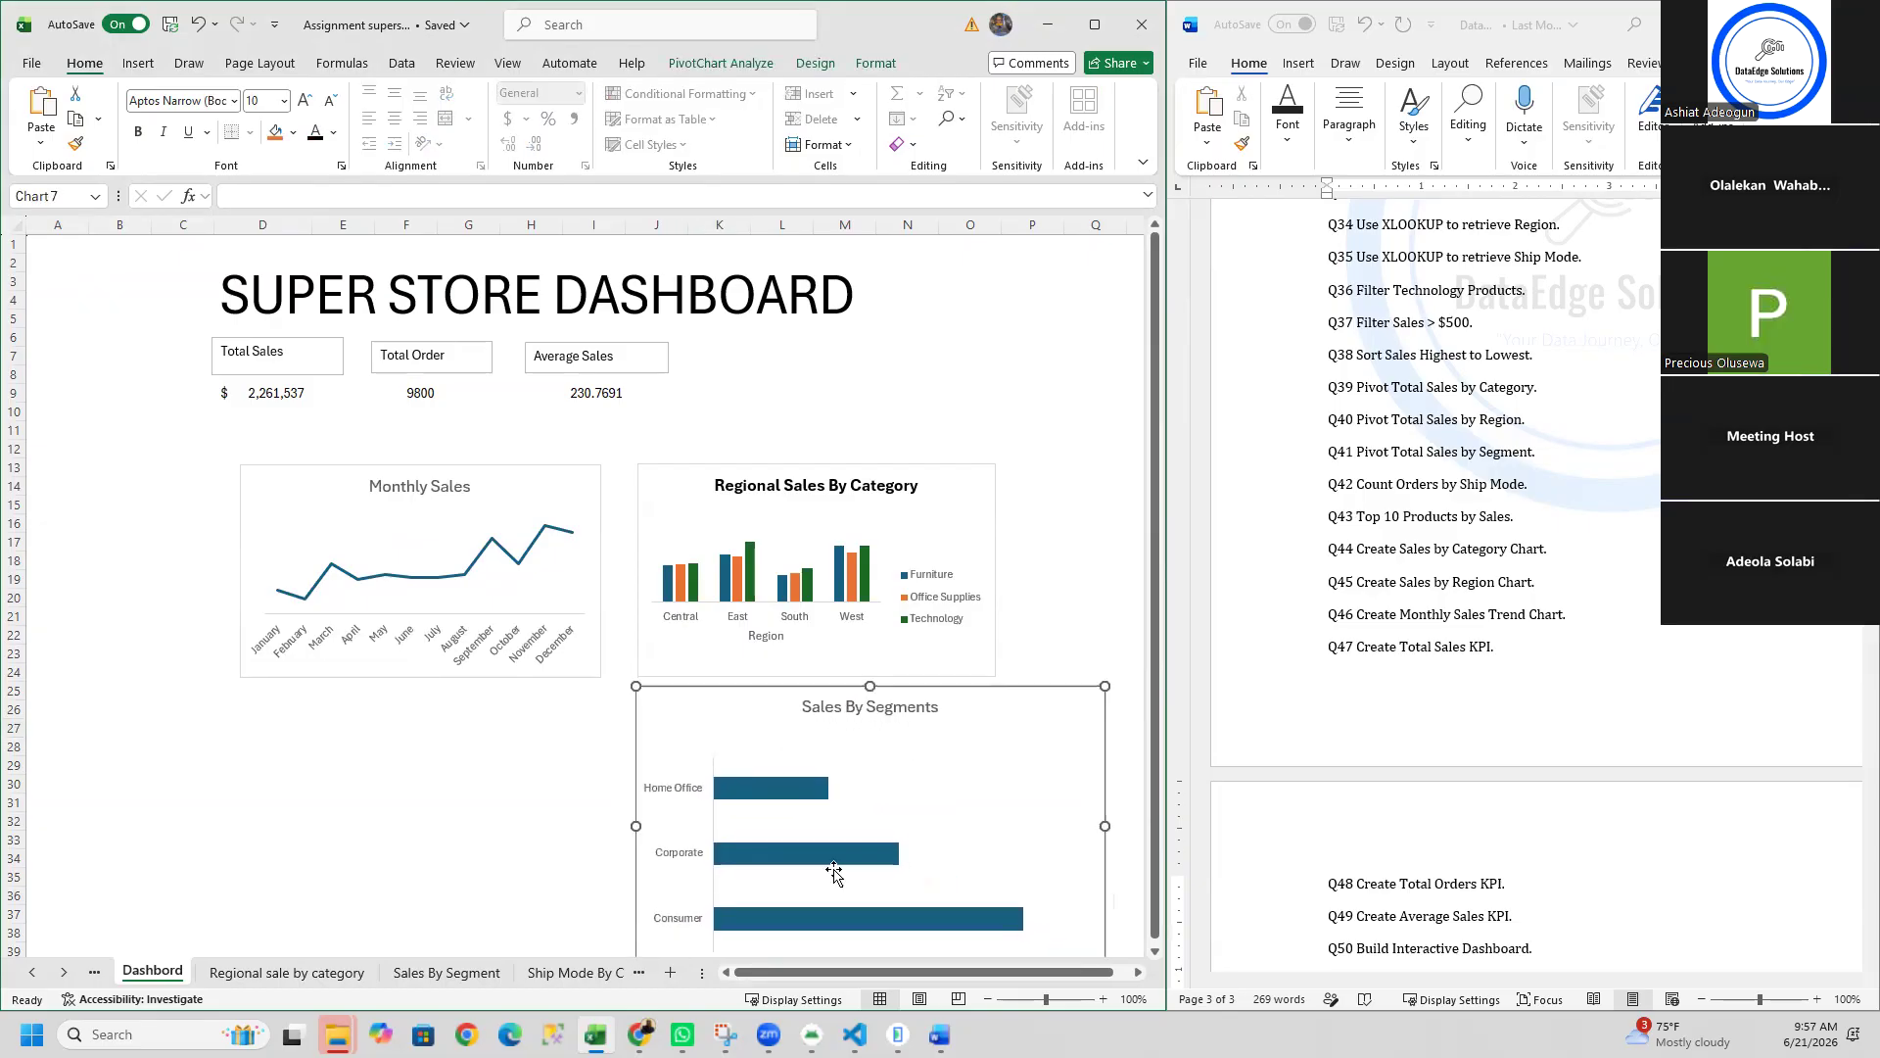
drag(869, 685, 870, 757)
drag(1077, 854, 969, 722)
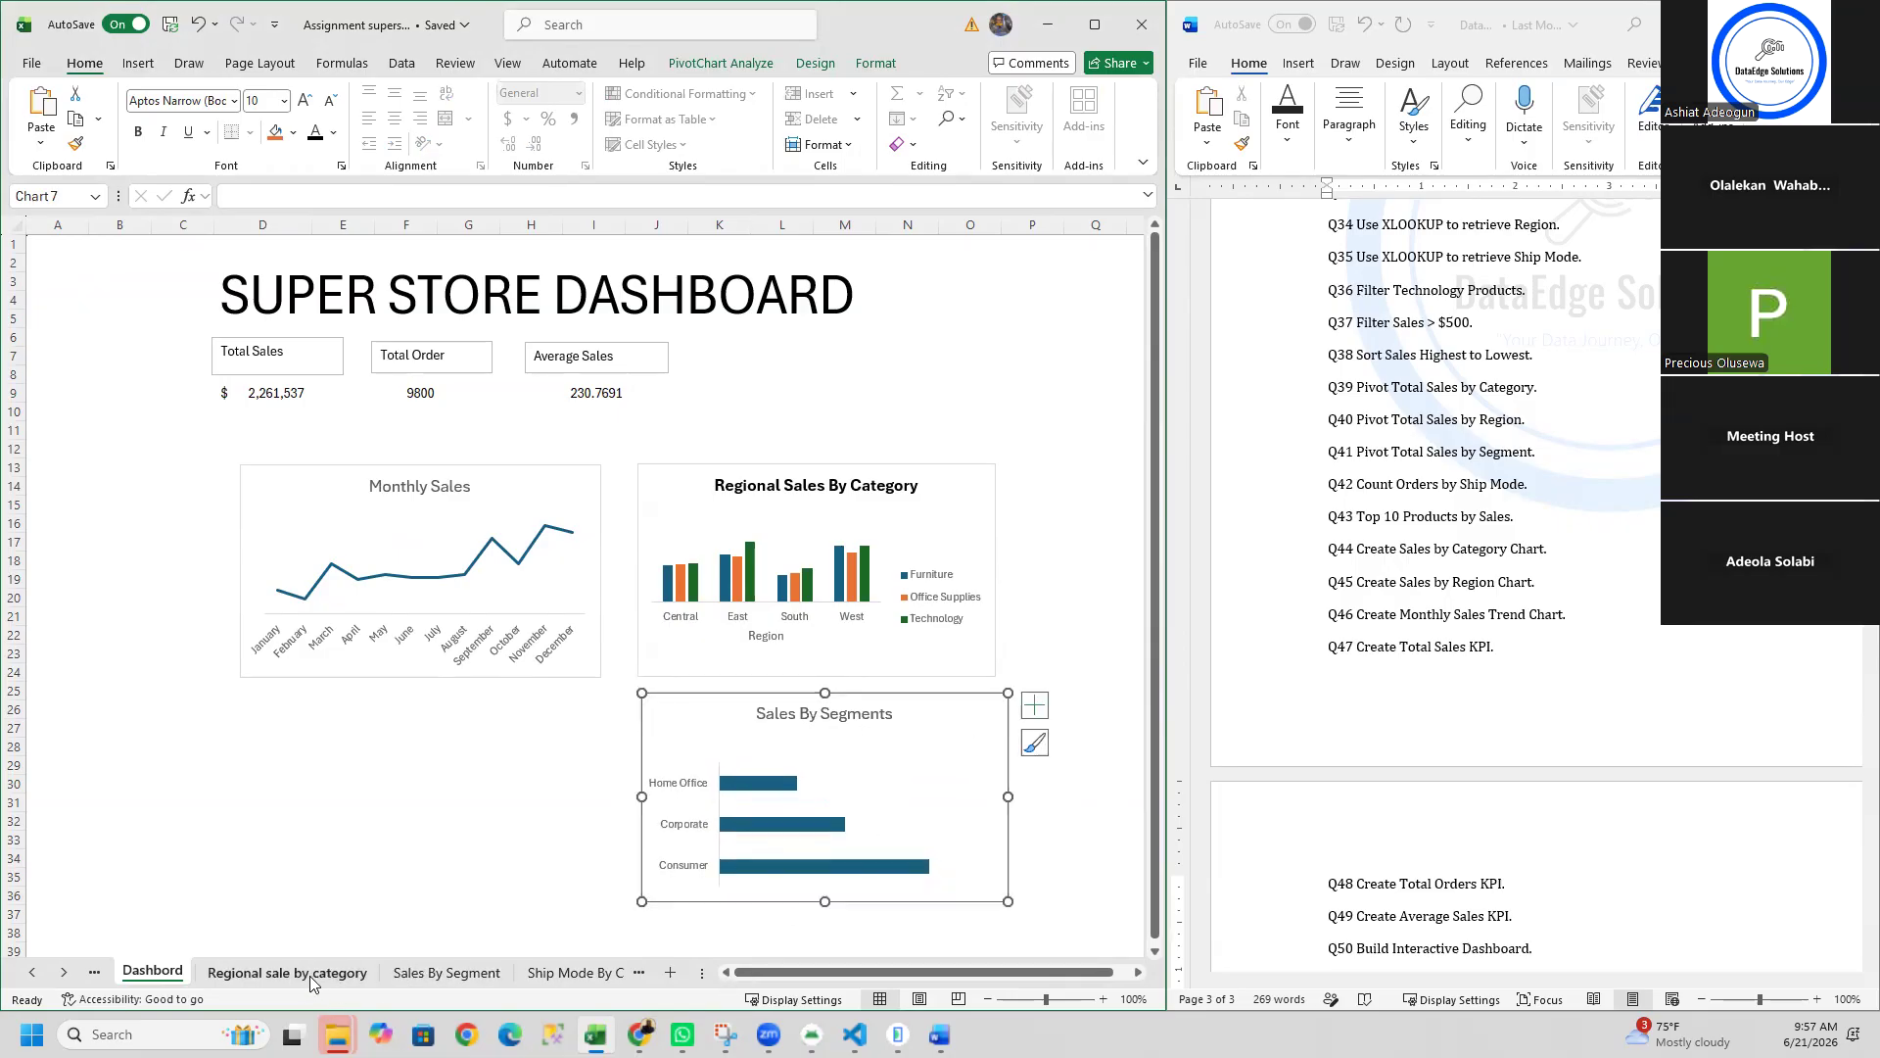
Step: Copy the ShipMode By CountOrder pie chart from the Ship Mode By Count Order sheet and paste it at the left edge of Dashbord
click(537, 973)
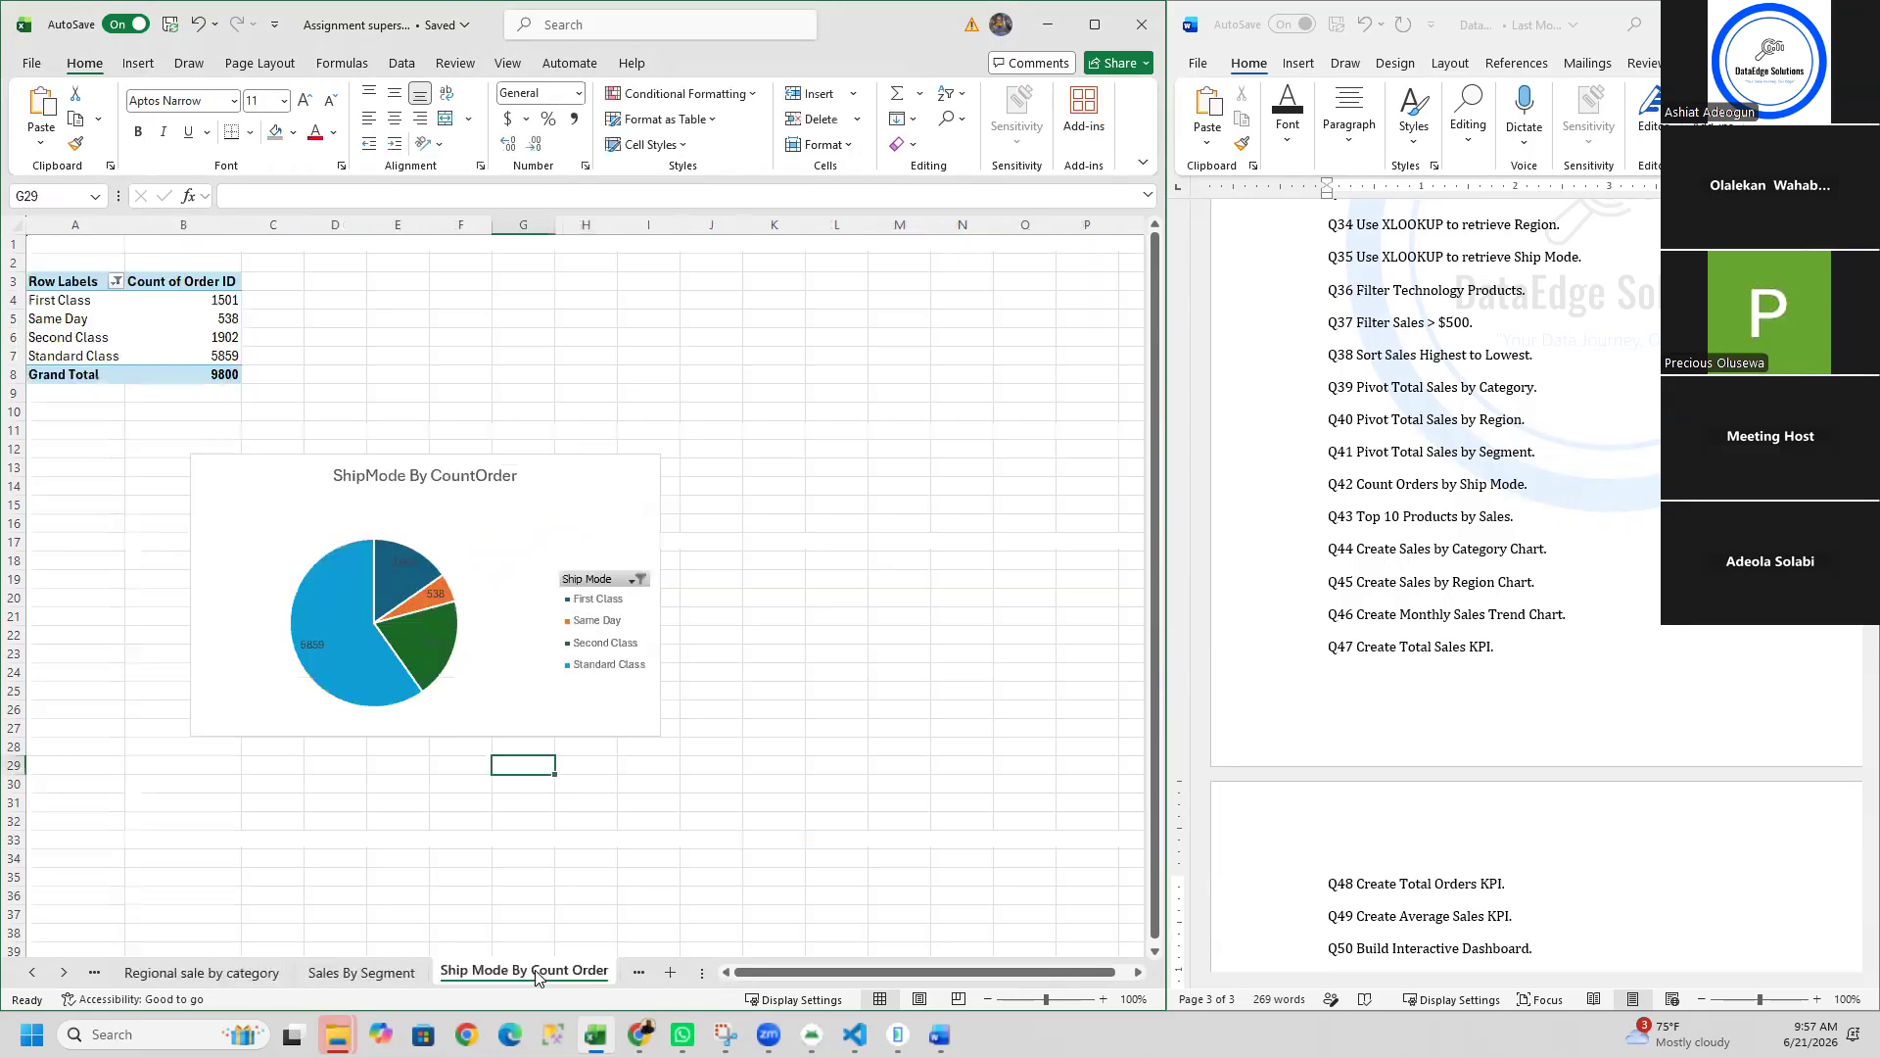
click(480, 666)
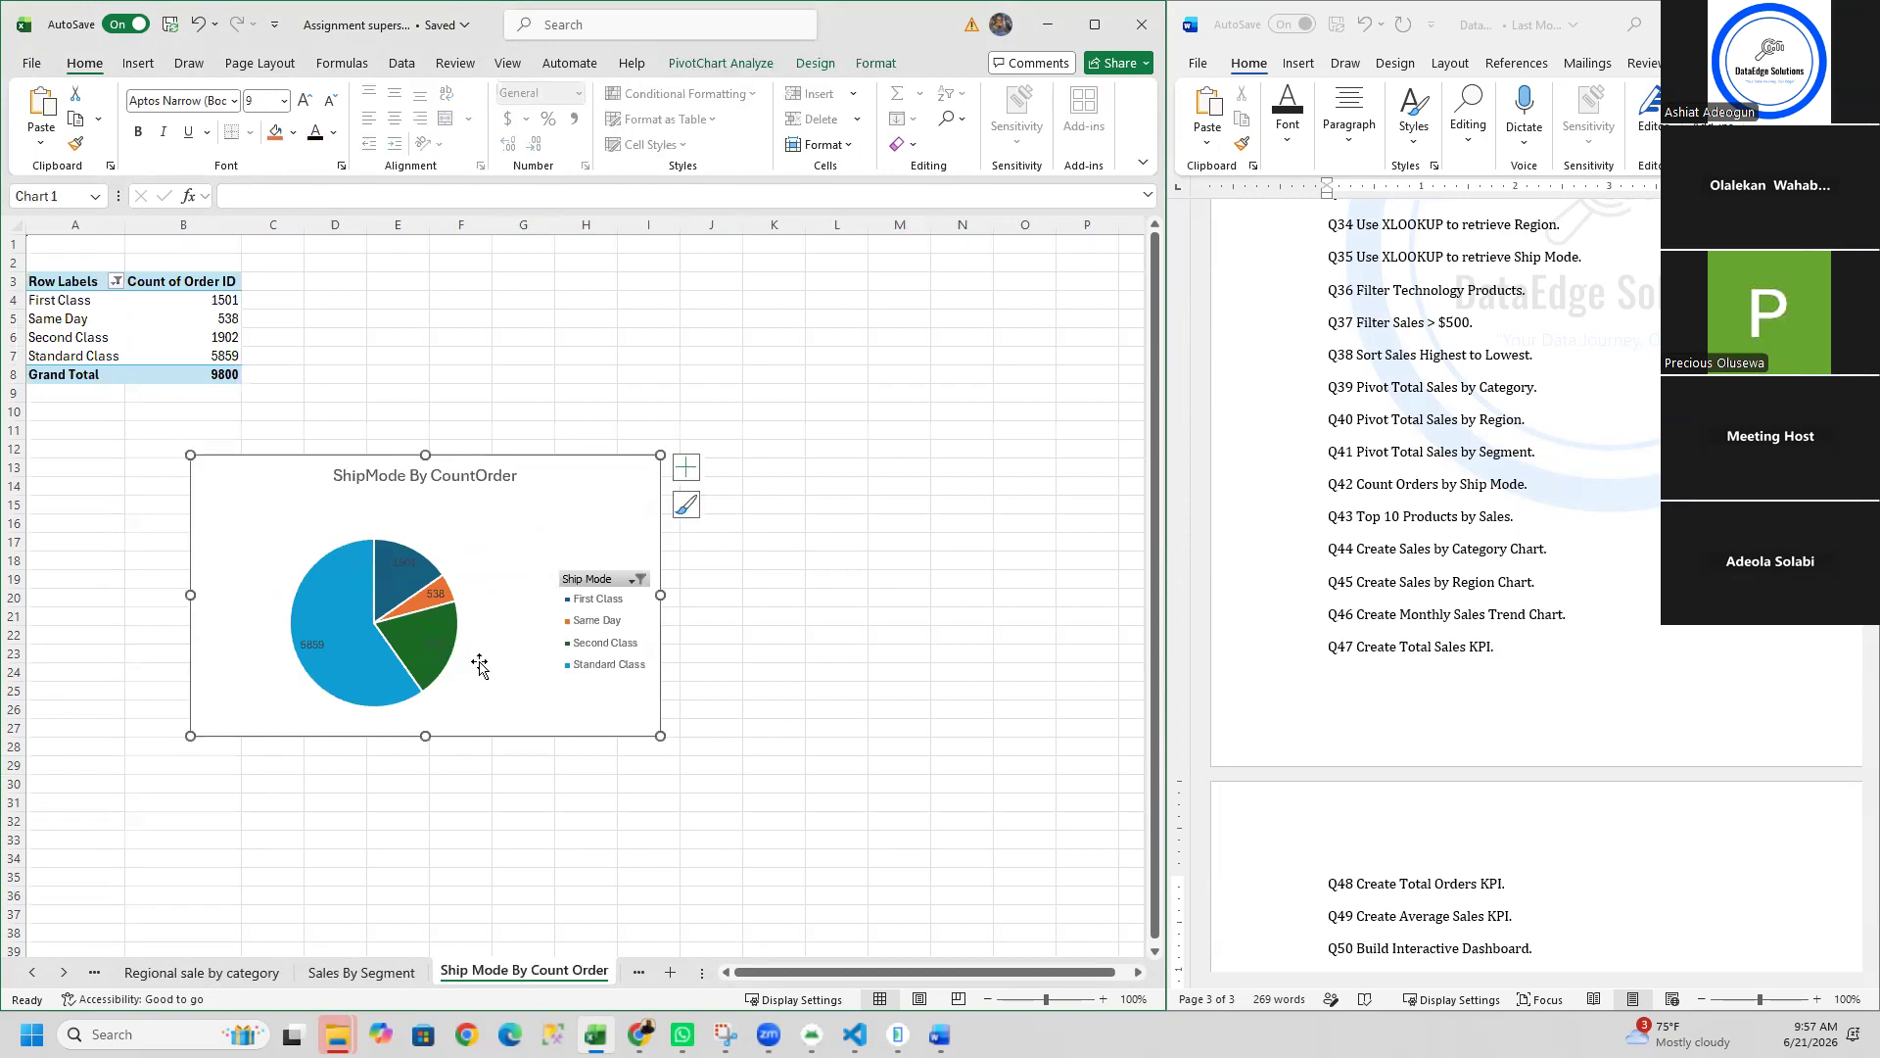
click(98, 973)
click(87, 492)
key(ctrl+v)
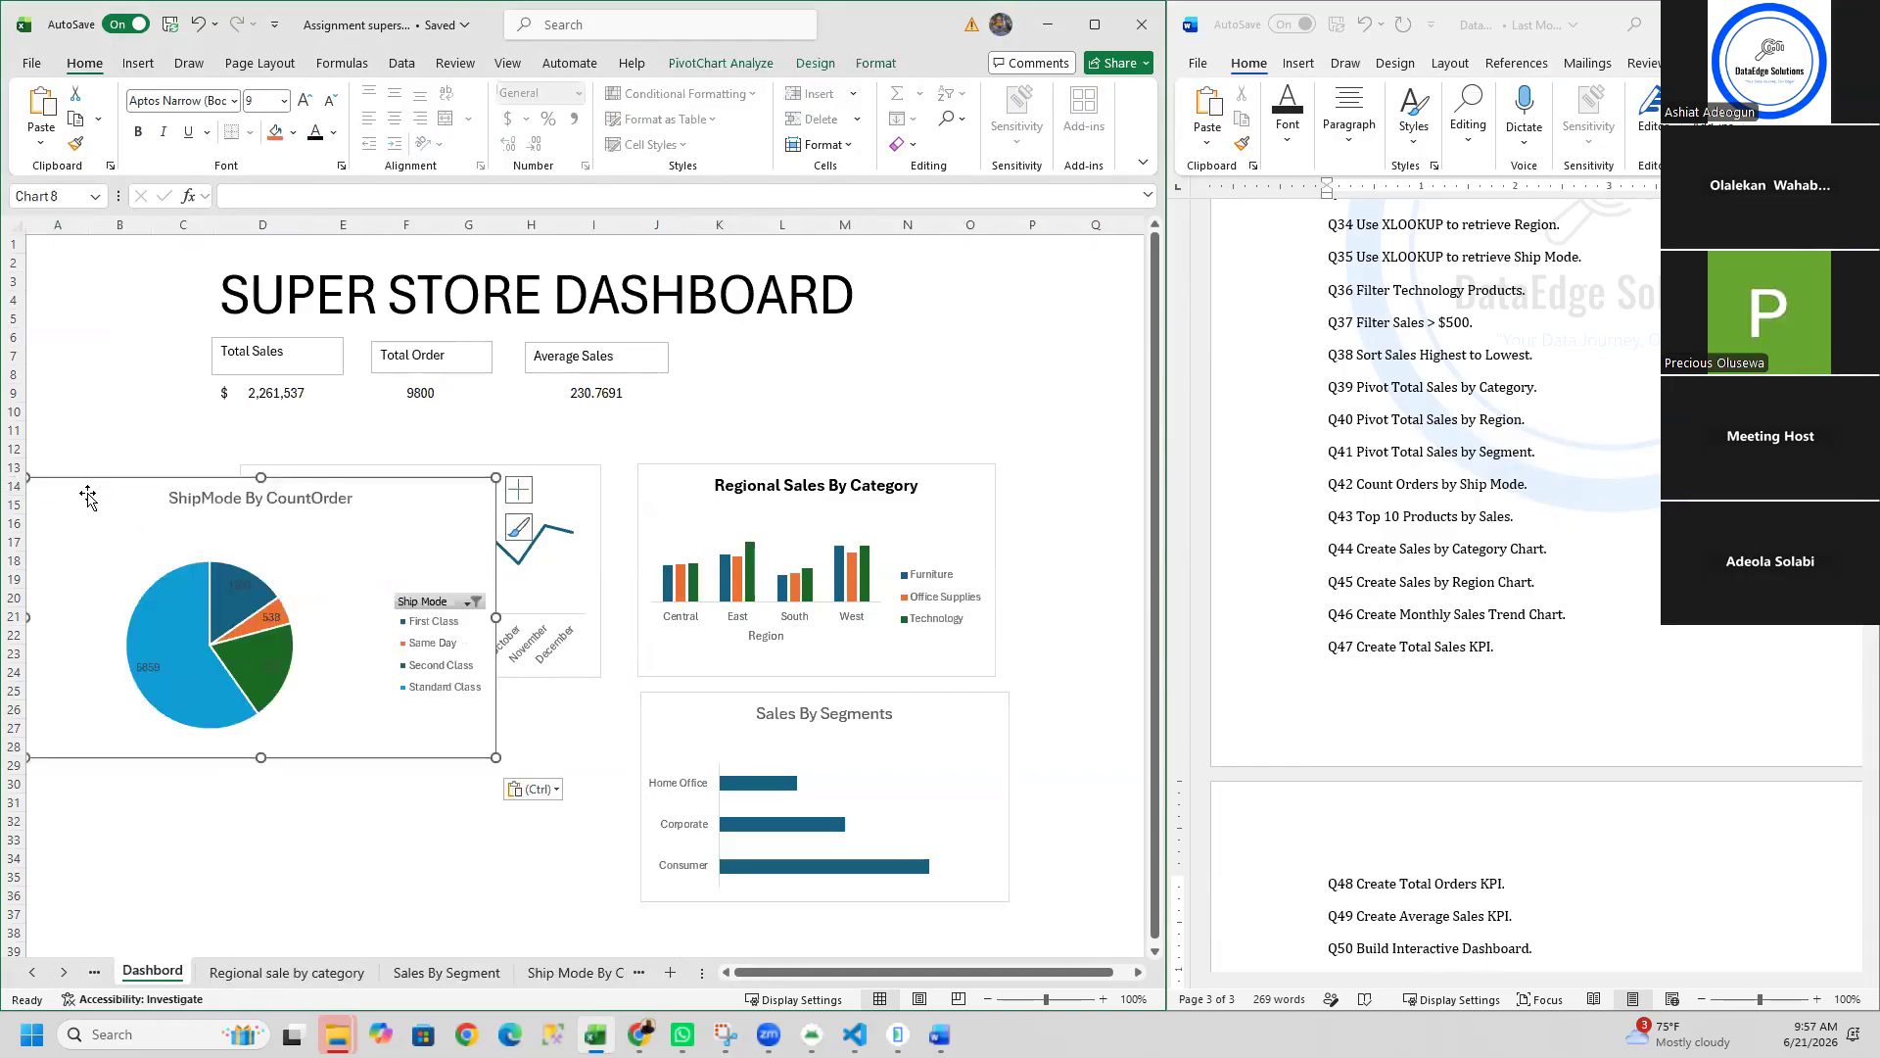
Step: Shrink the ShipMode By CountOrder chart to about columns A to C, ending at row 25, clear of the Monthly Sales chart
drag(495, 617, 272, 617)
drag(148, 757, 147, 696)
drag(242, 585, 223, 586)
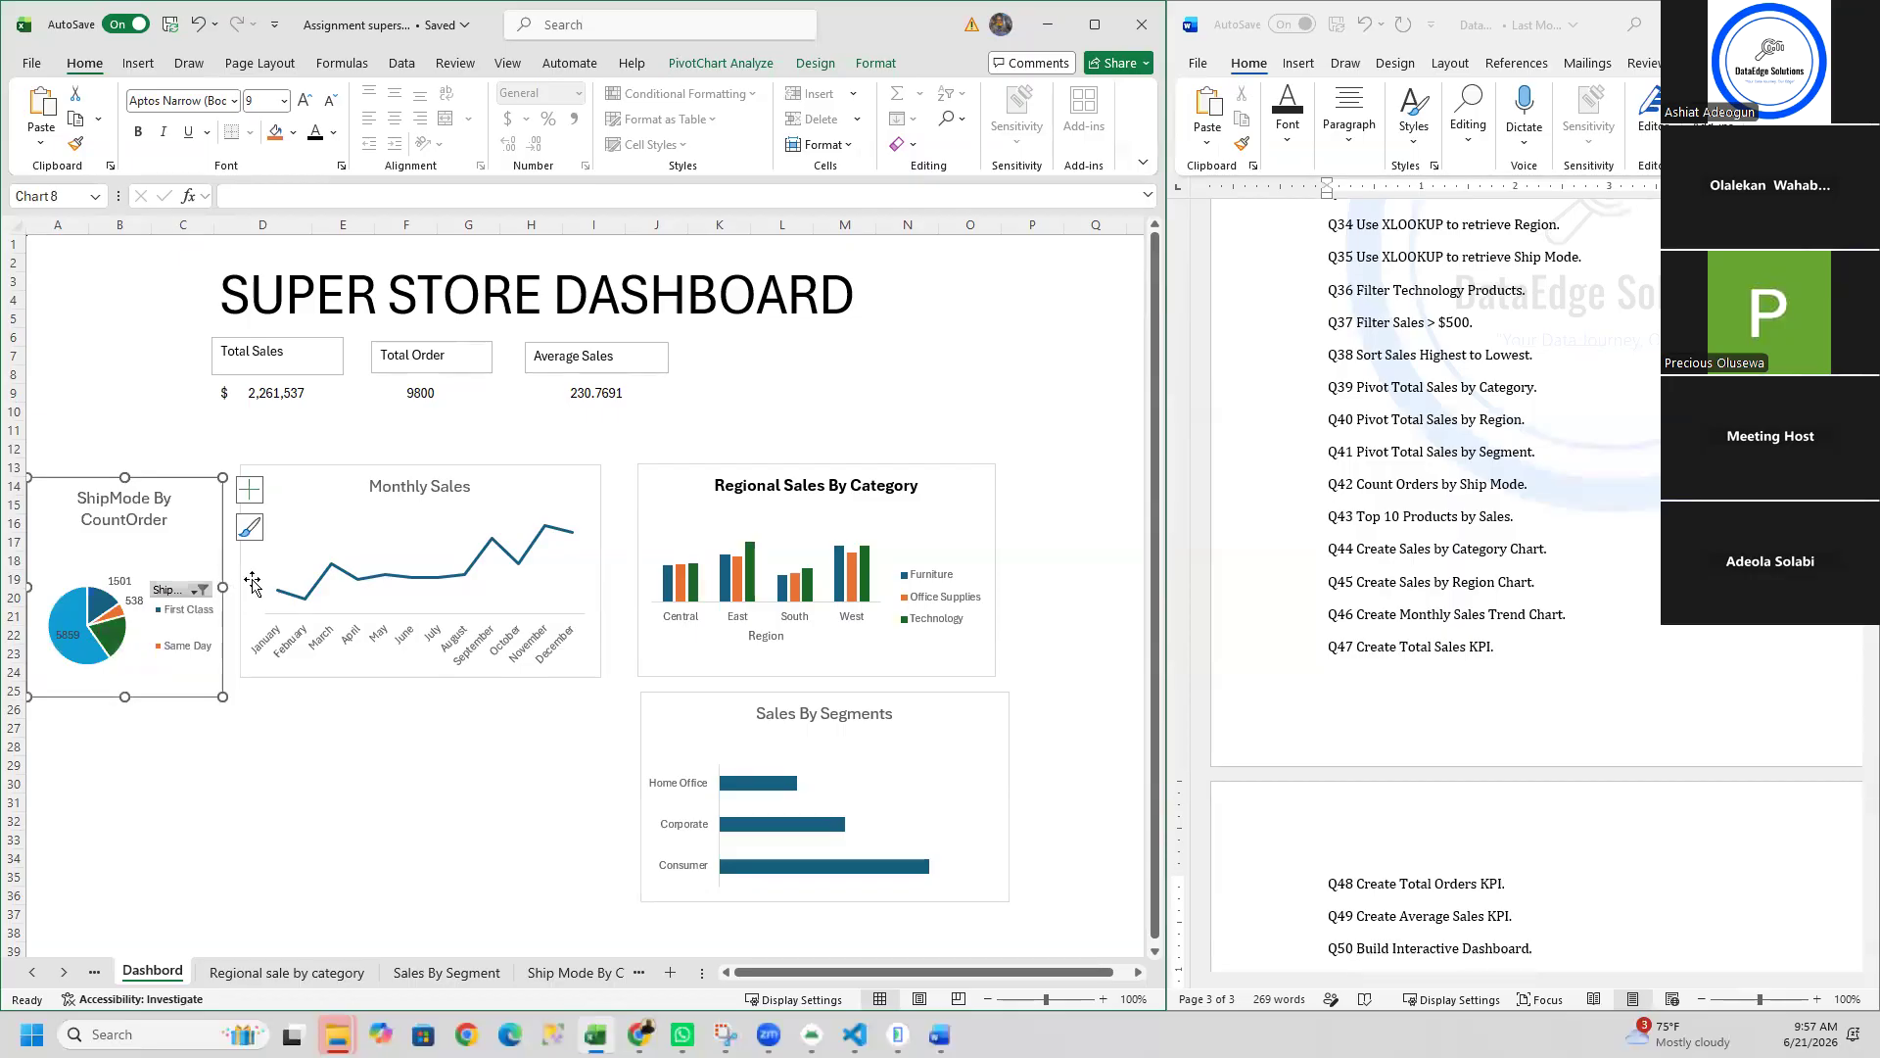
Step: Move the Monthly Sales chart down beside the Sales By Segments chart and widen the ShipMode By CountOrder chart into column D
drag(372, 506, 389, 750)
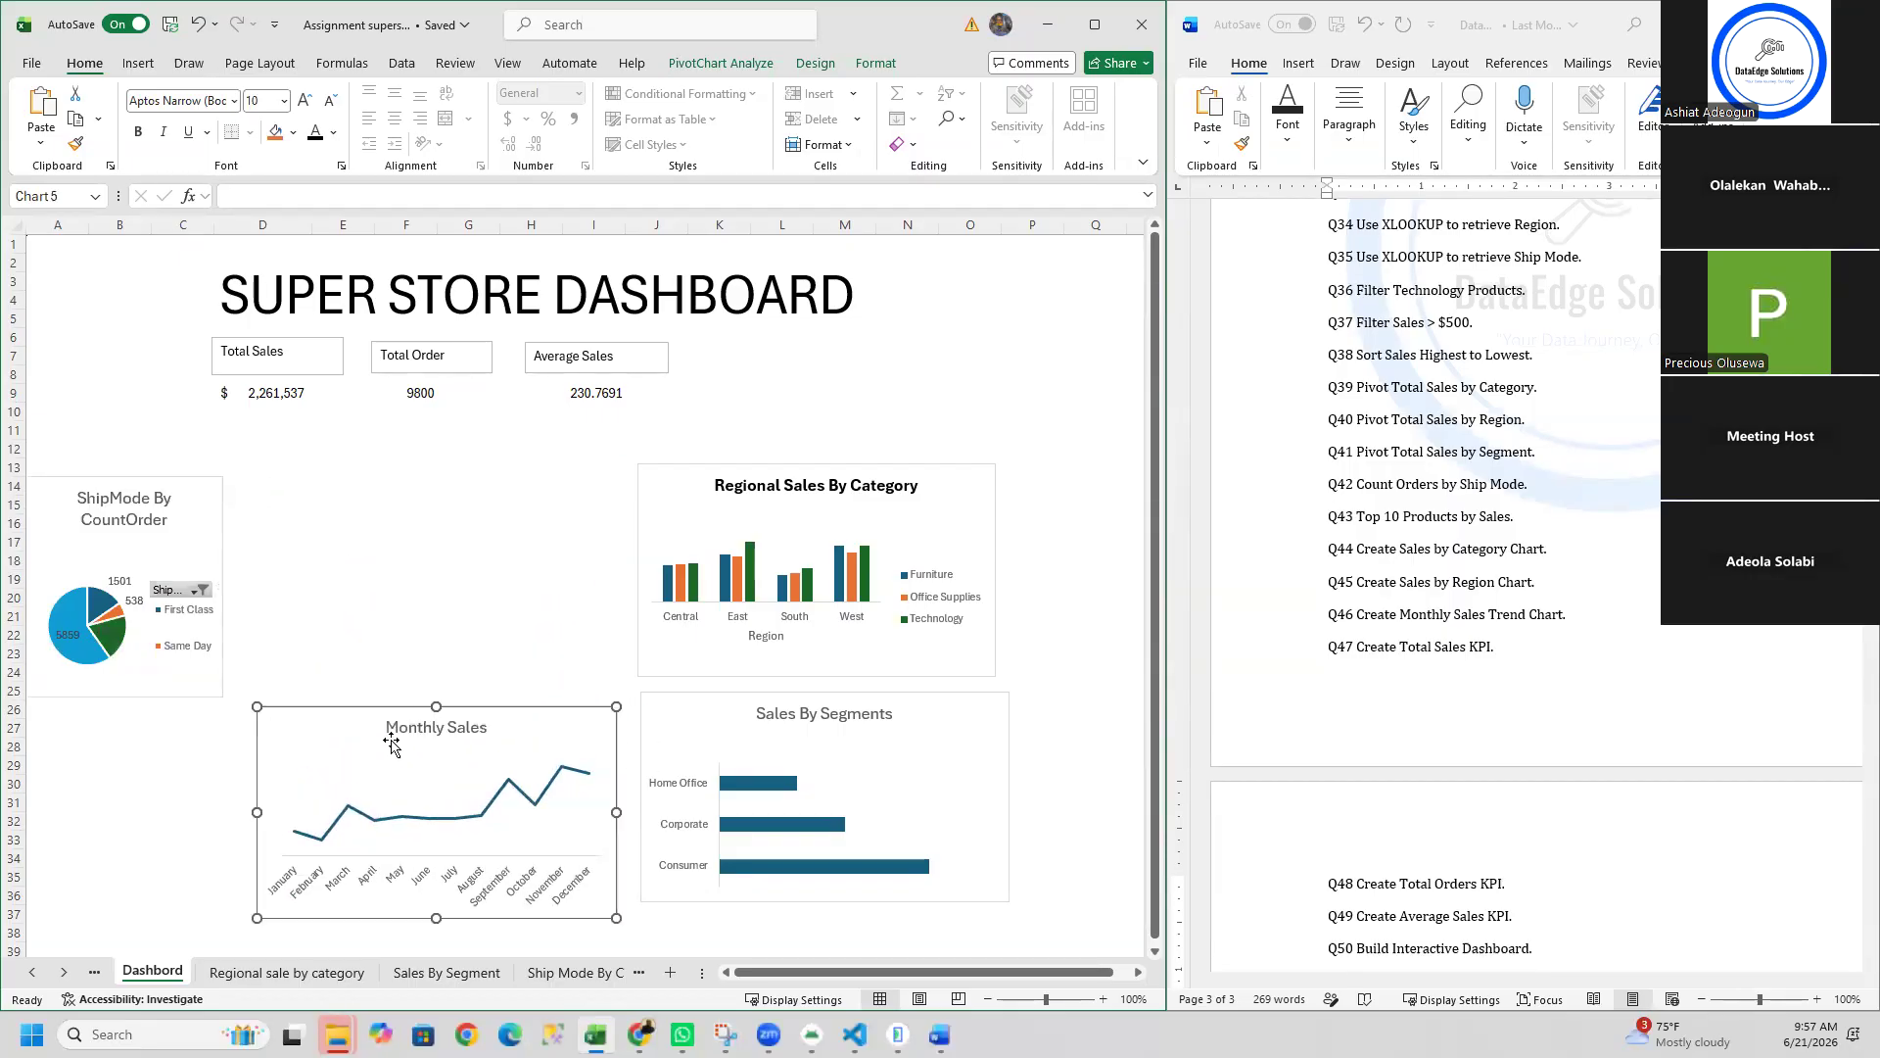
click(219, 577)
drag(227, 588, 282, 588)
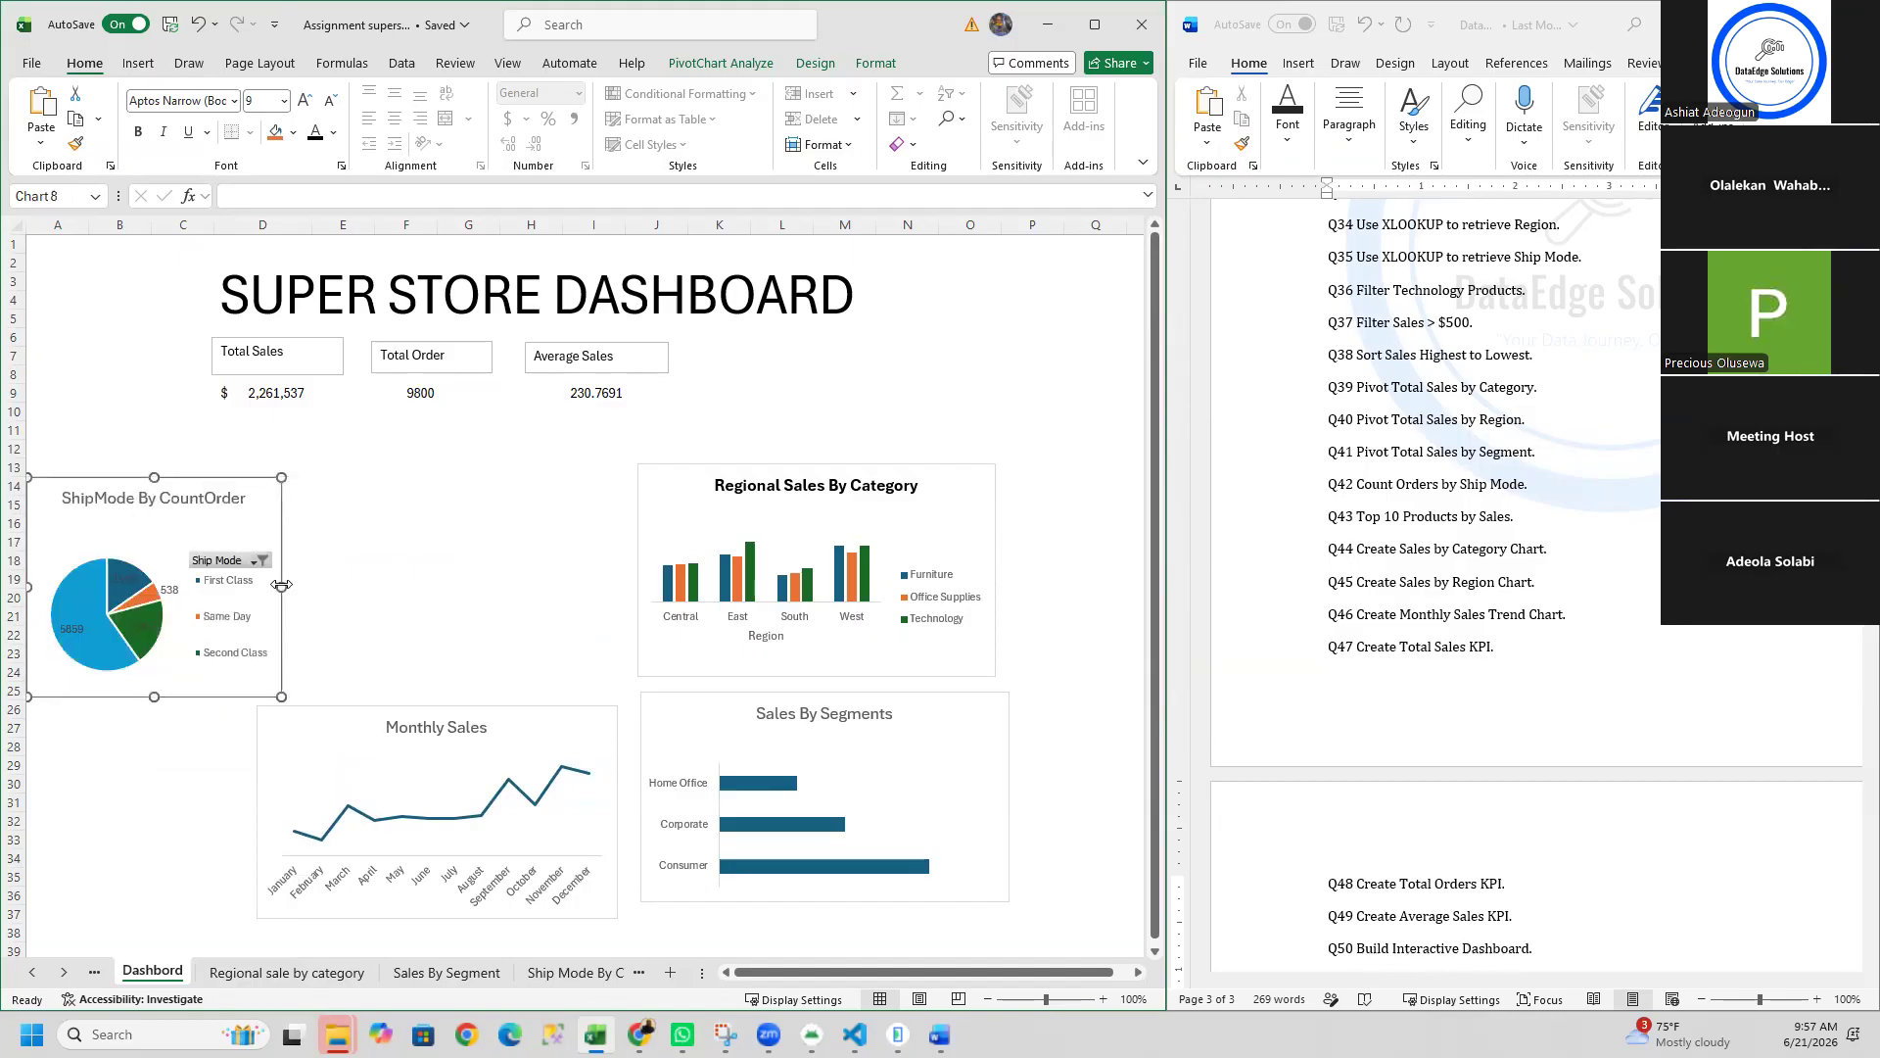
Step: Move the ShipMode By CountOrder chart up so it spans about rows 12 to 23, clear of the Monthly Sales chart
mouse_move(221, 502)
mouse_down()
mouse_move(226, 472)
mouse_move(245, 484)
mouse_up()
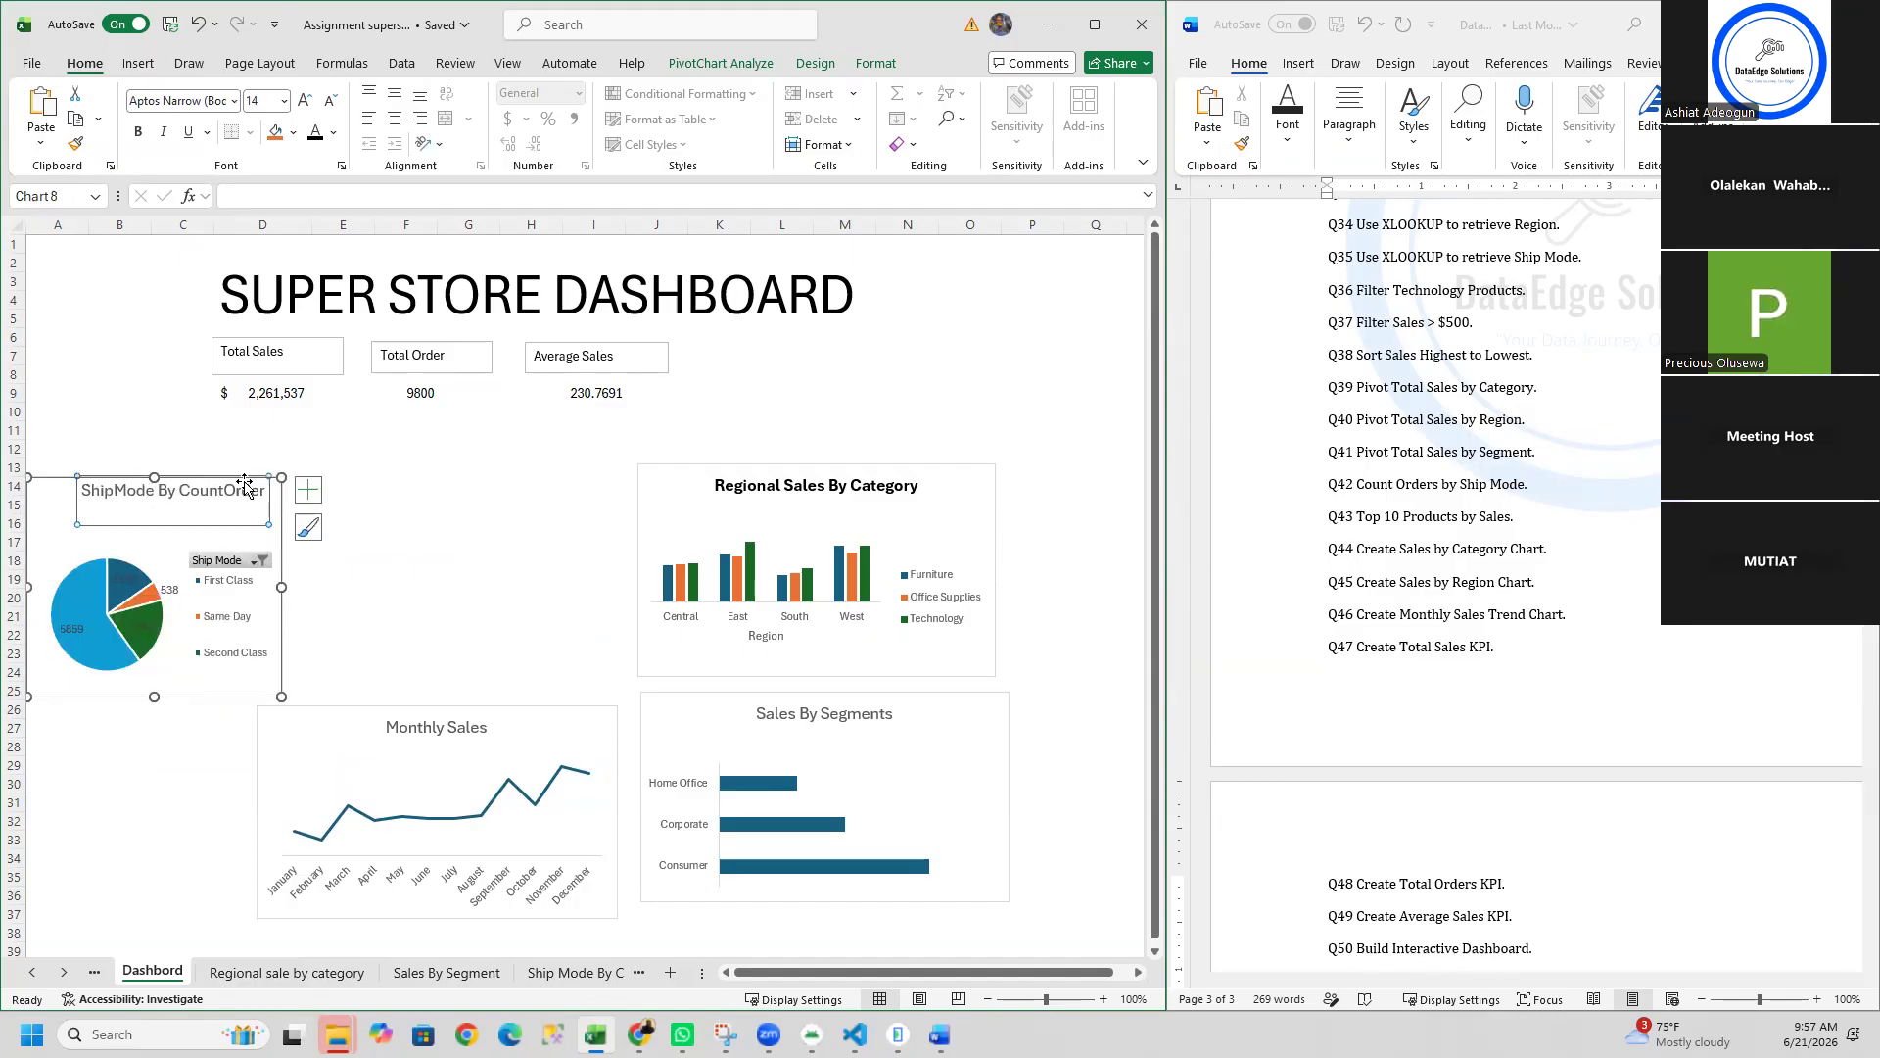
mouse_move(164, 478)
mouse_down()
mouse_move(136, 497)
mouse_move(187, 432)
mouse_up()
click(145, 479)
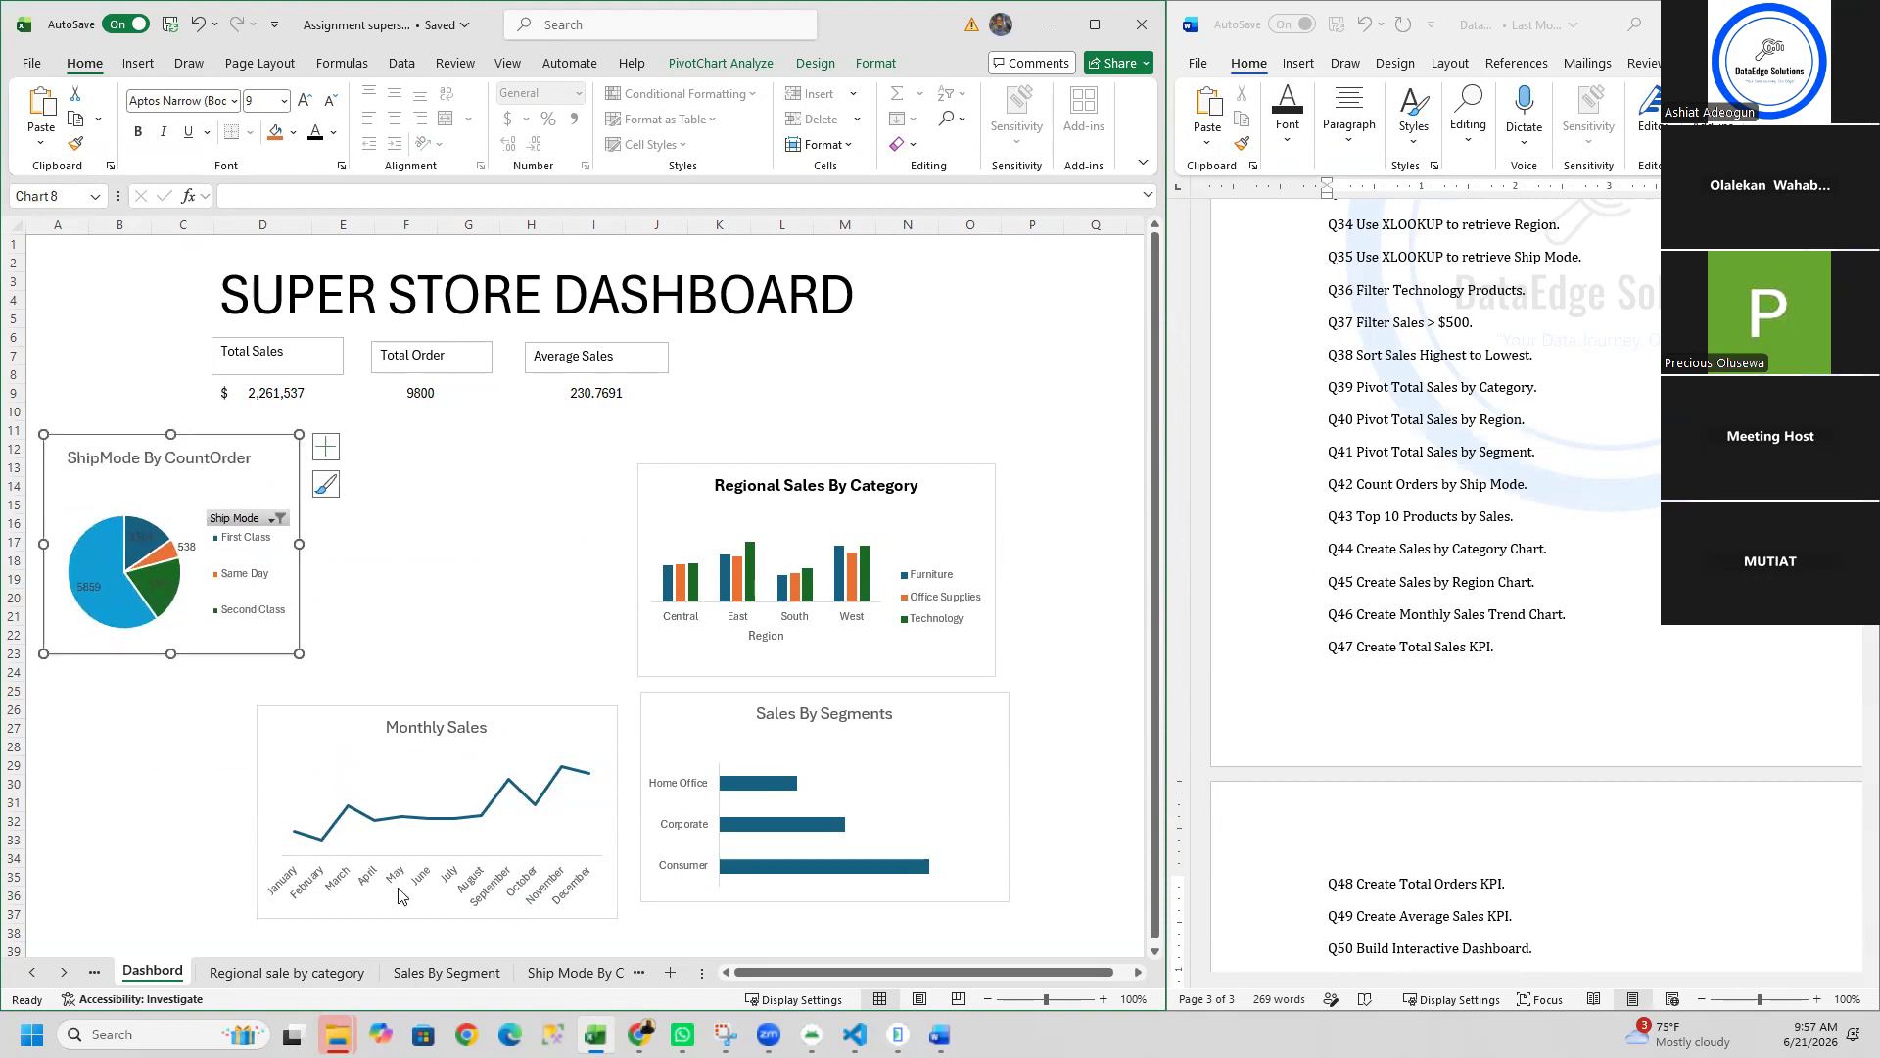
Step: Review the product list on the Top 10 By Product sheet and return to the Dashbord sheet
click(643, 975)
click(643, 975)
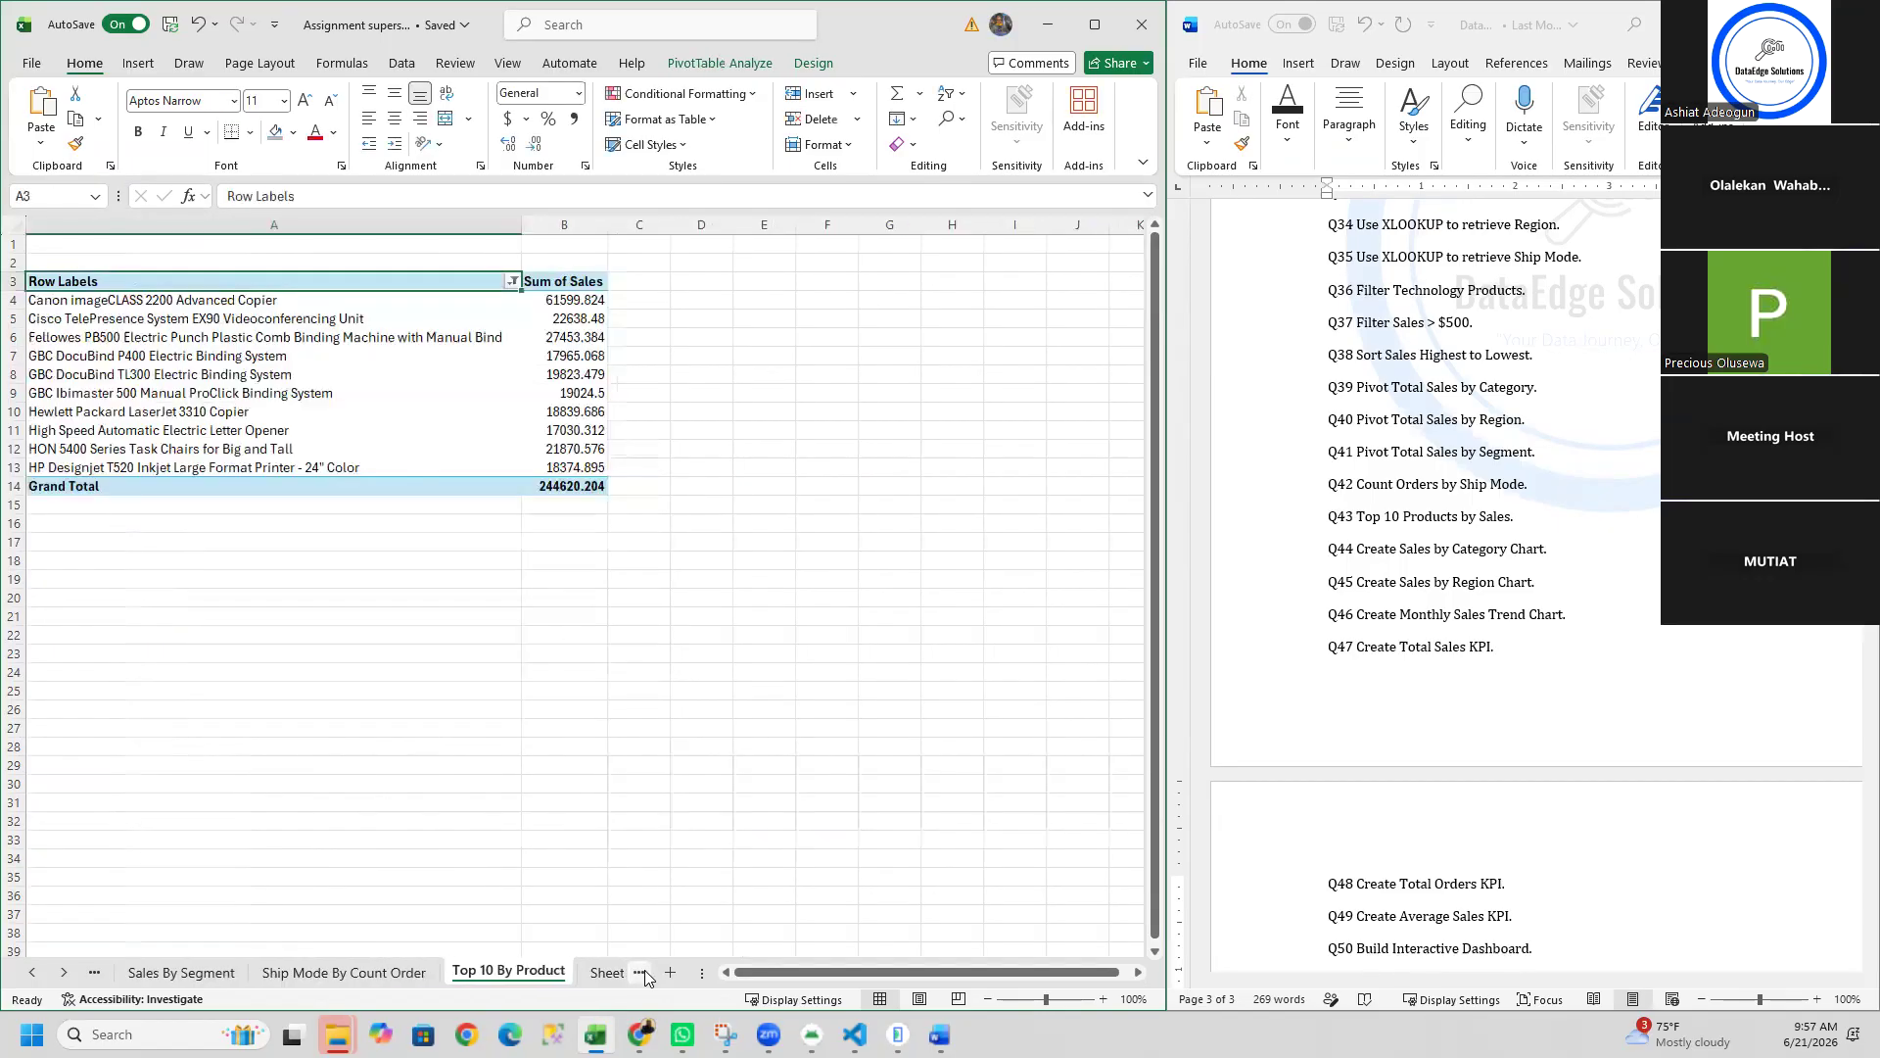
click(636, 974)
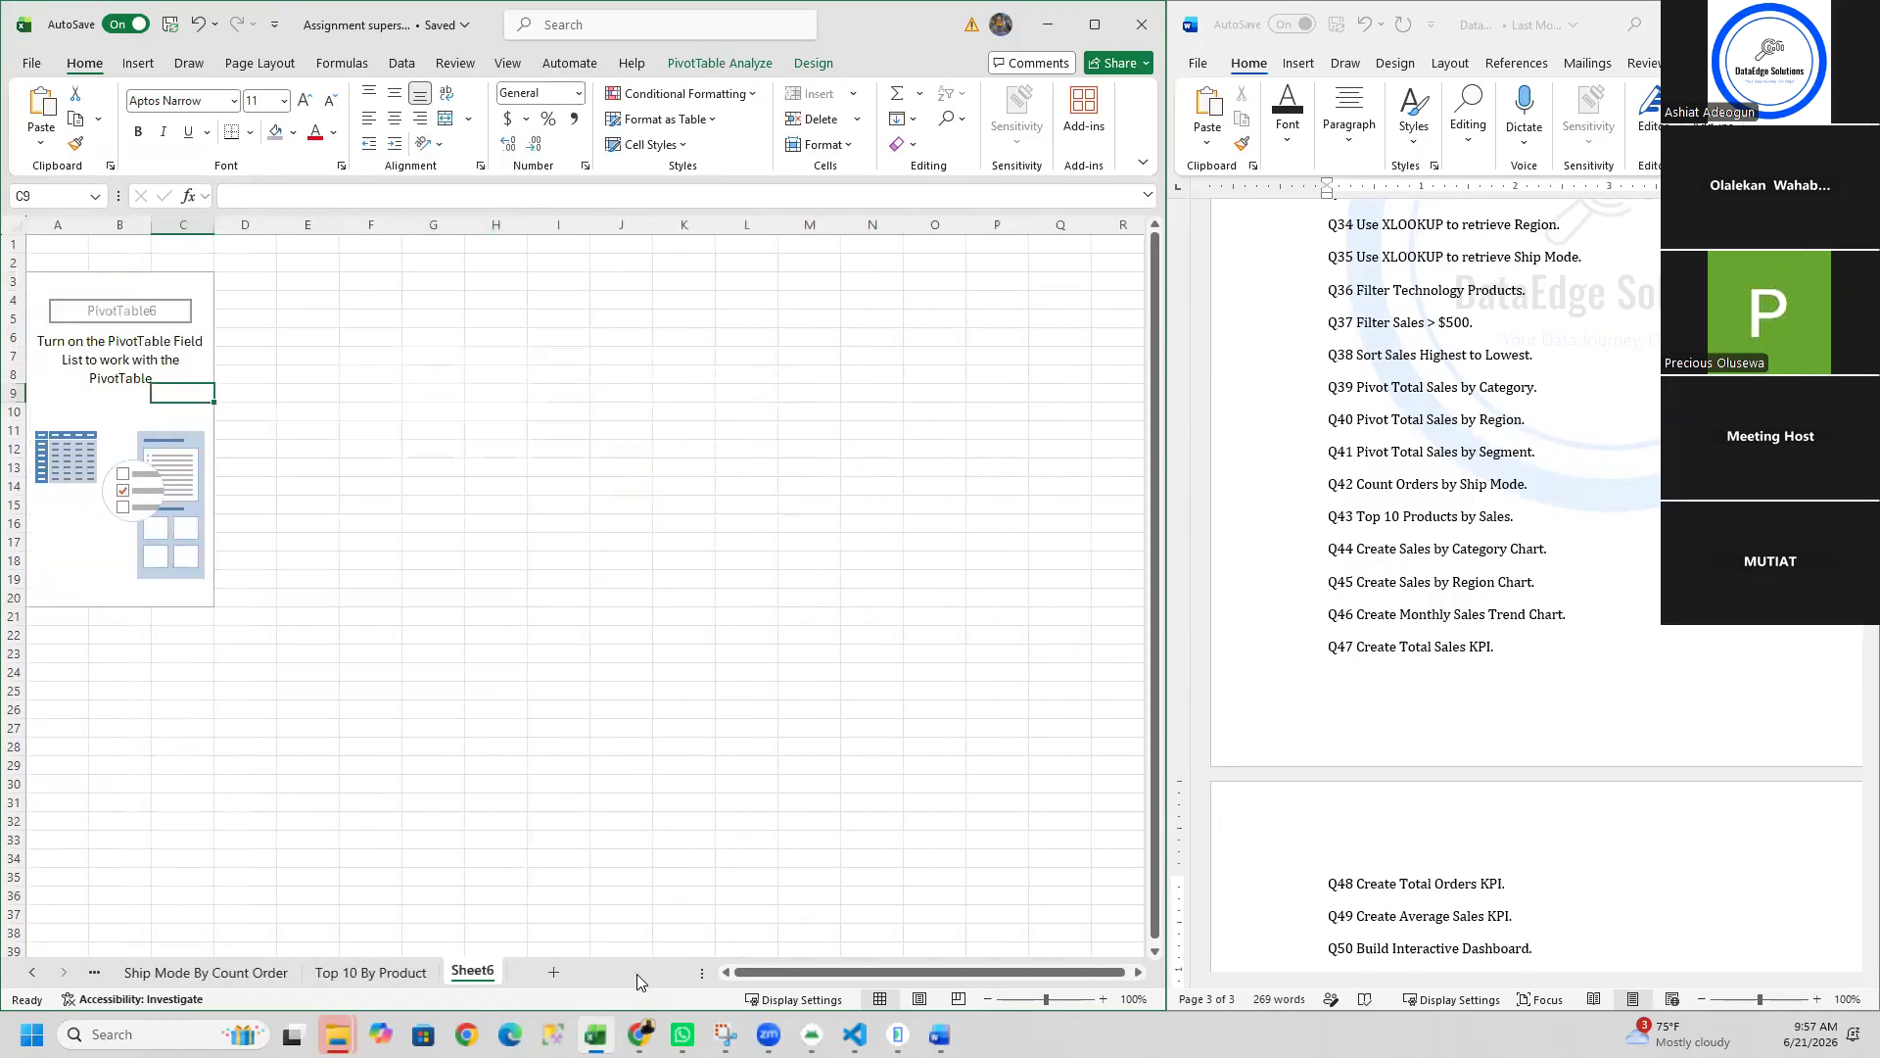
click(393, 973)
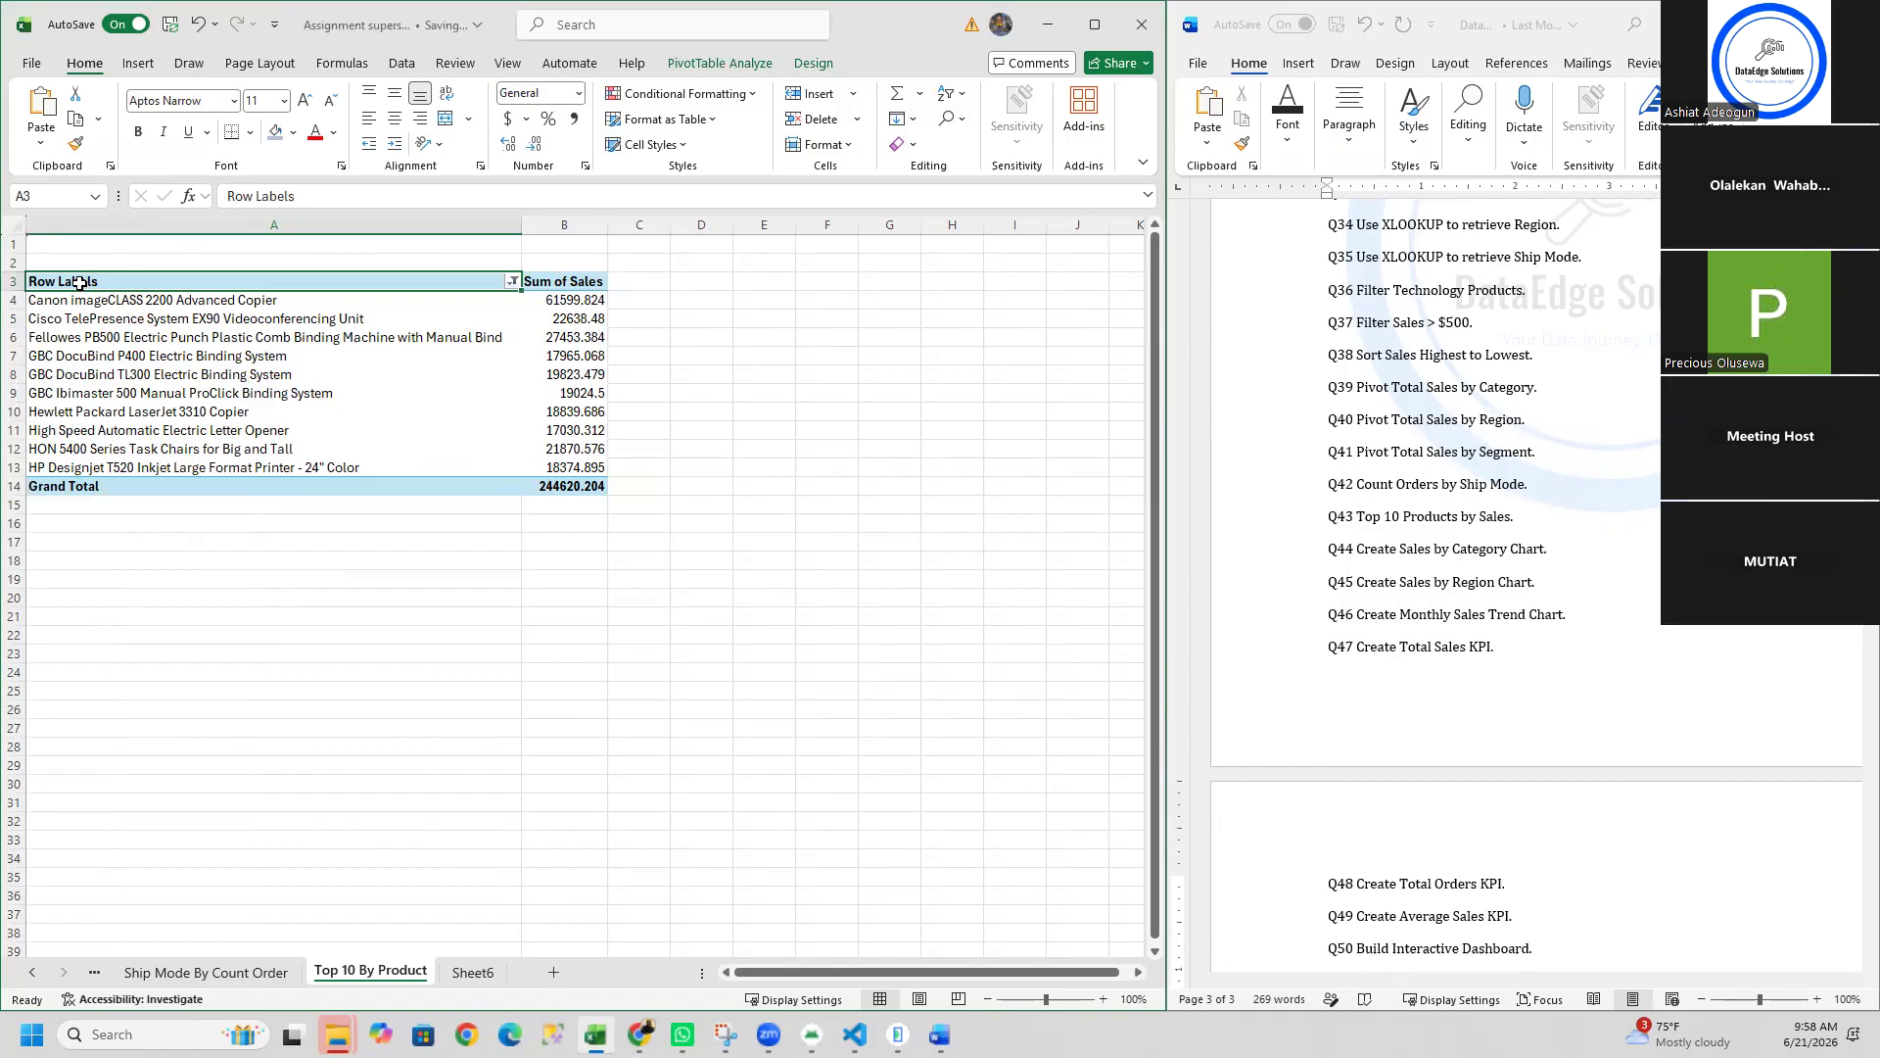
click(95, 291)
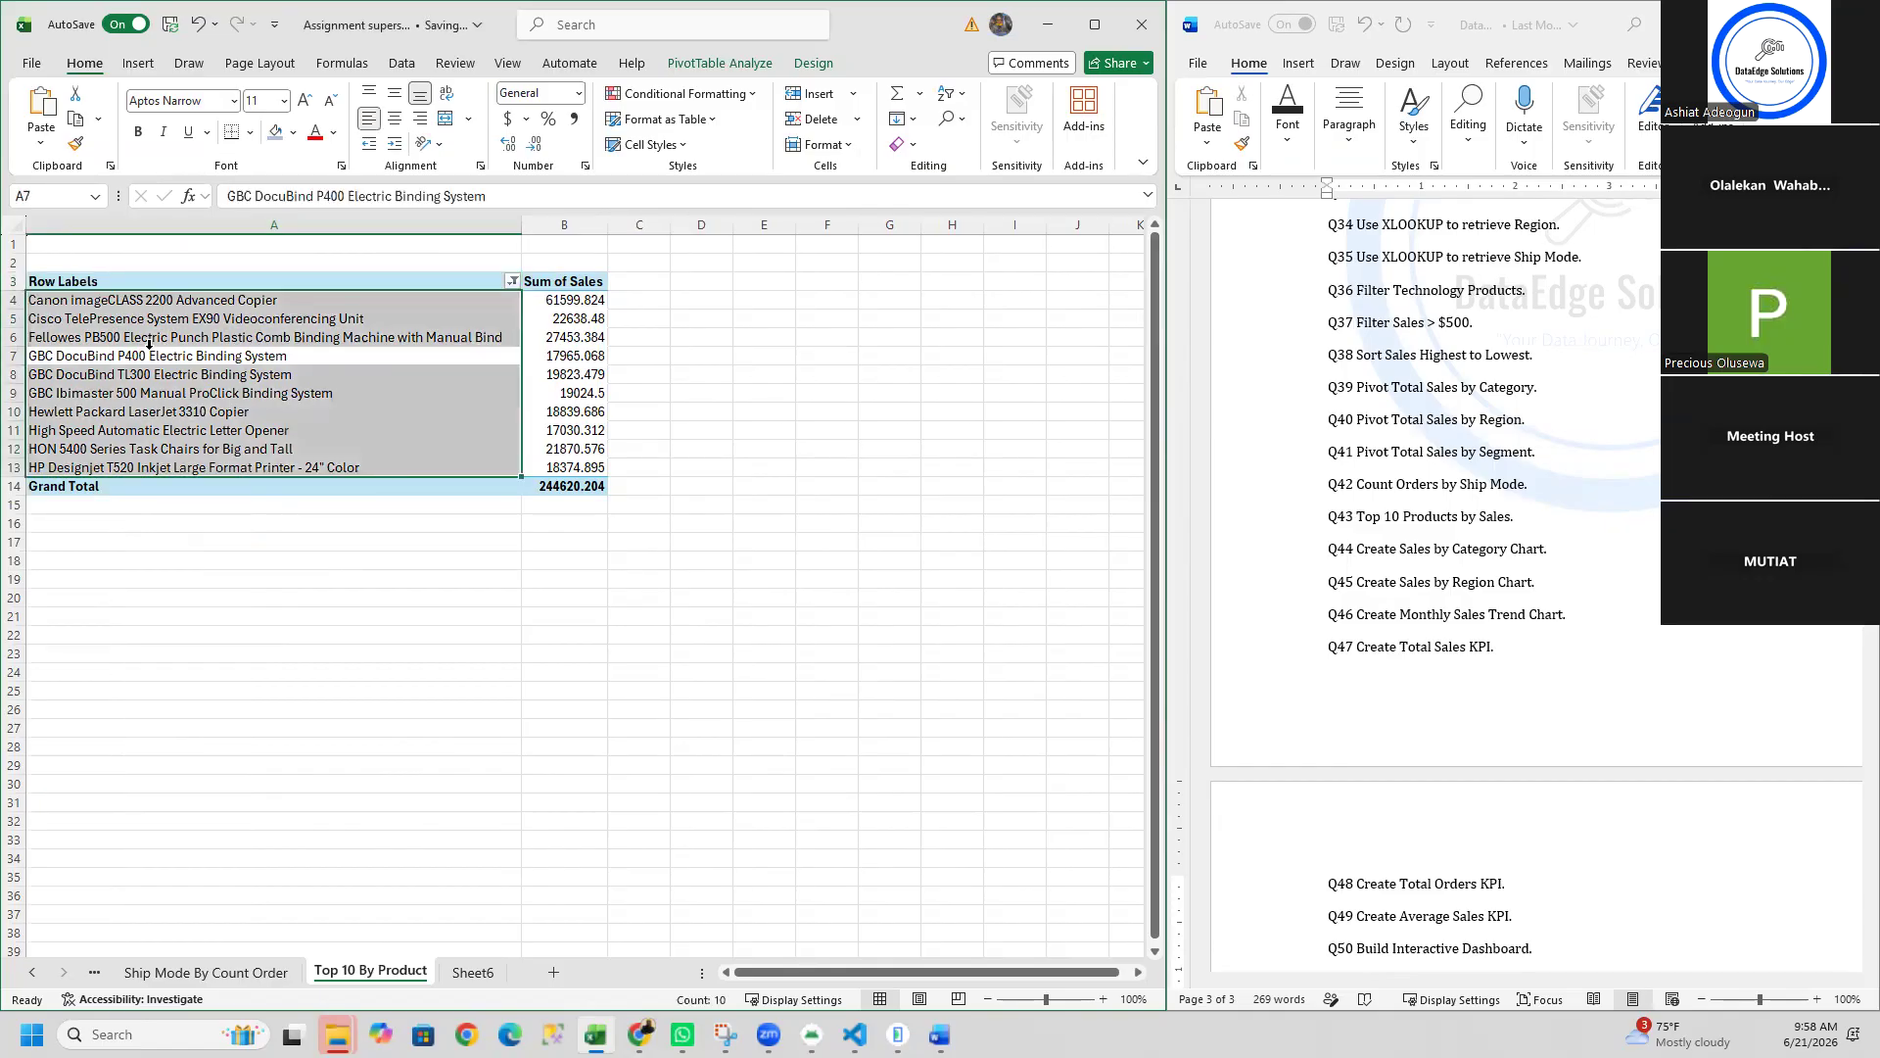
click(95, 973)
click(95, 972)
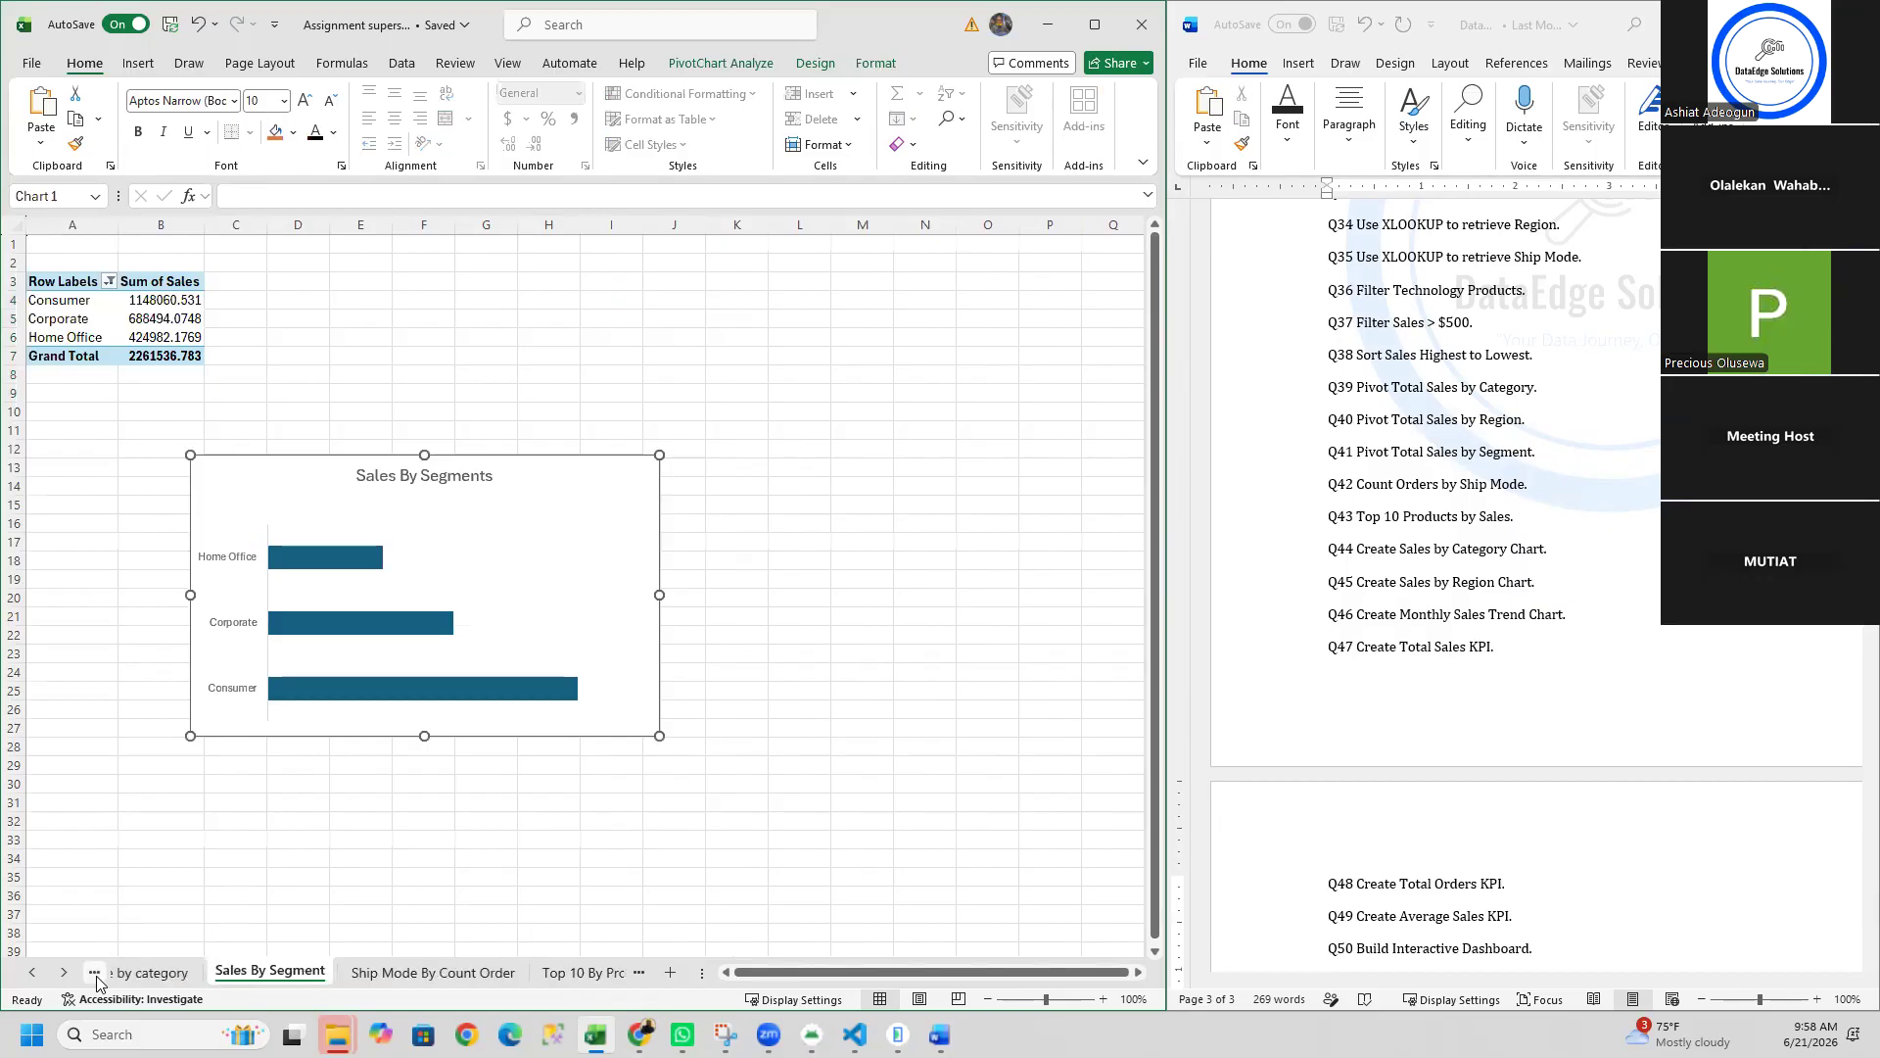
right_click(95, 979)
right_click(96, 977)
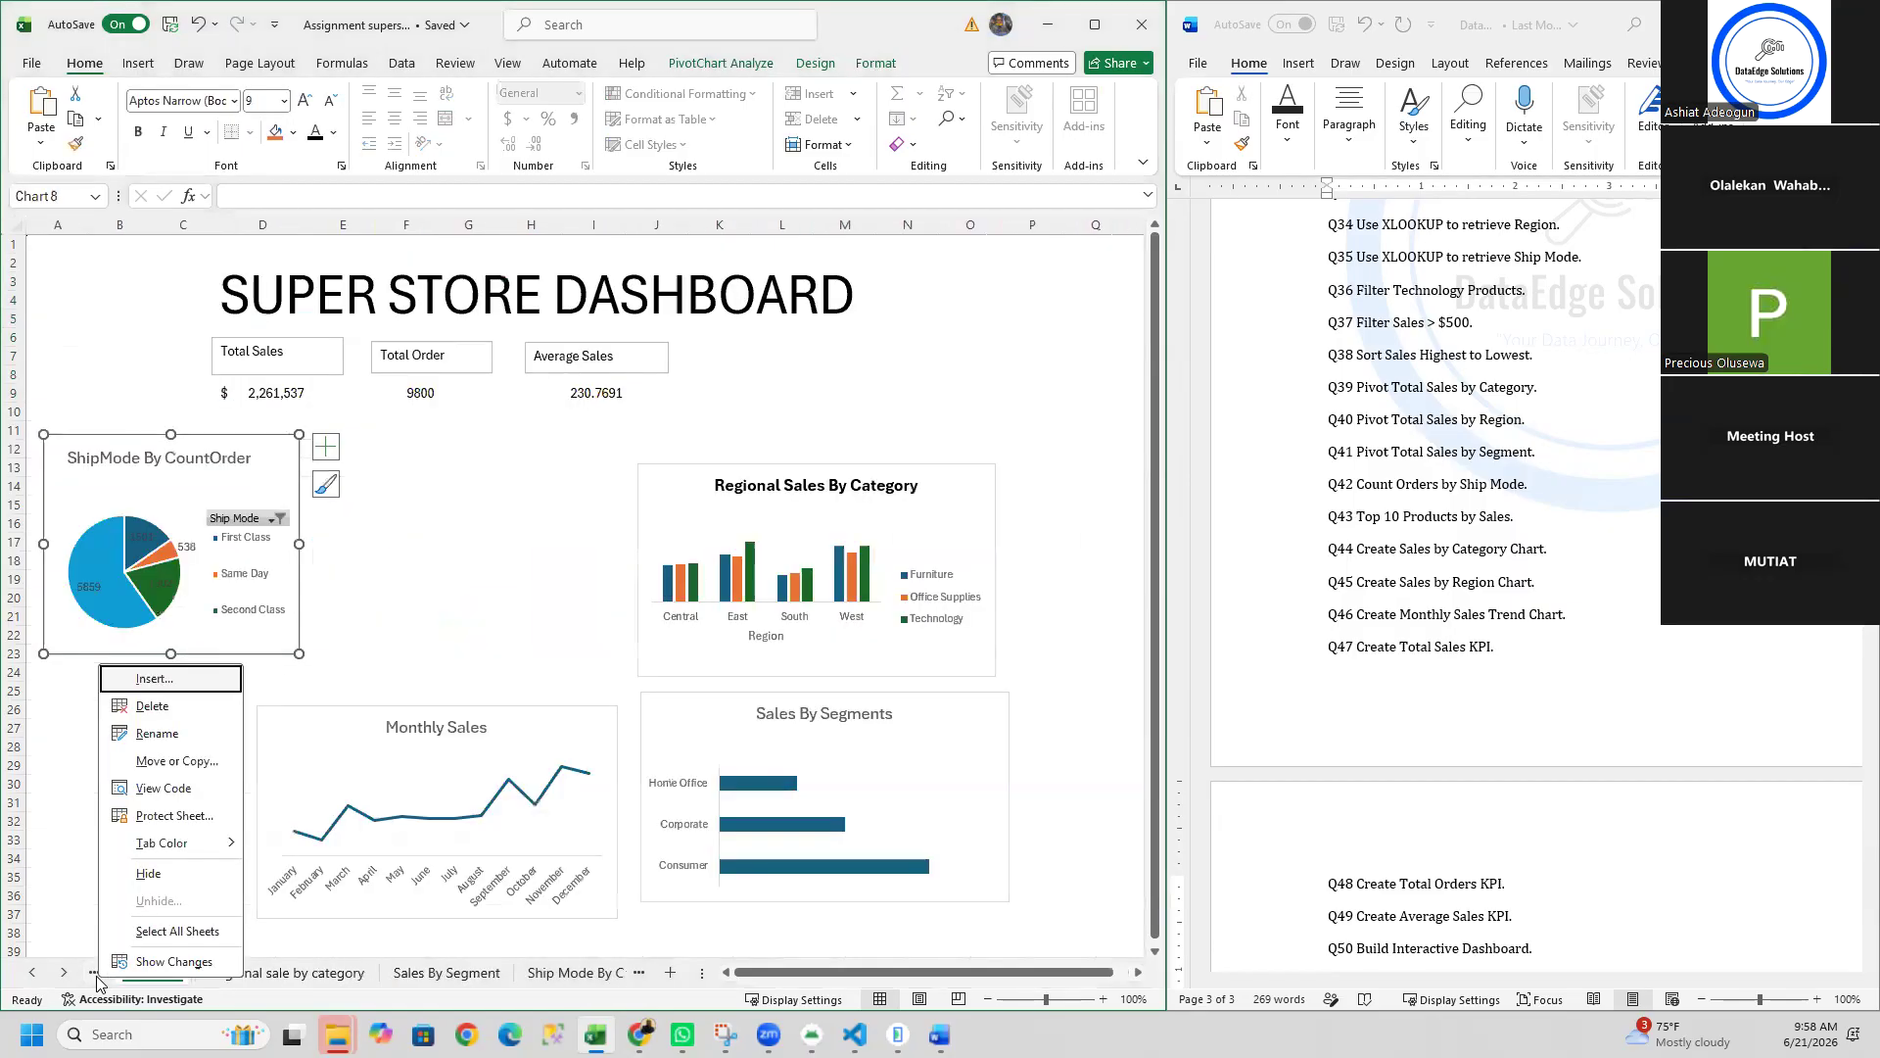
Step: Move the Regional Sales By Category chart beside the ShipMode By CountOrder chart, spanning about rows 12 to 23 from column E
click(694, 482)
click(709, 474)
drag(714, 471, 582, 460)
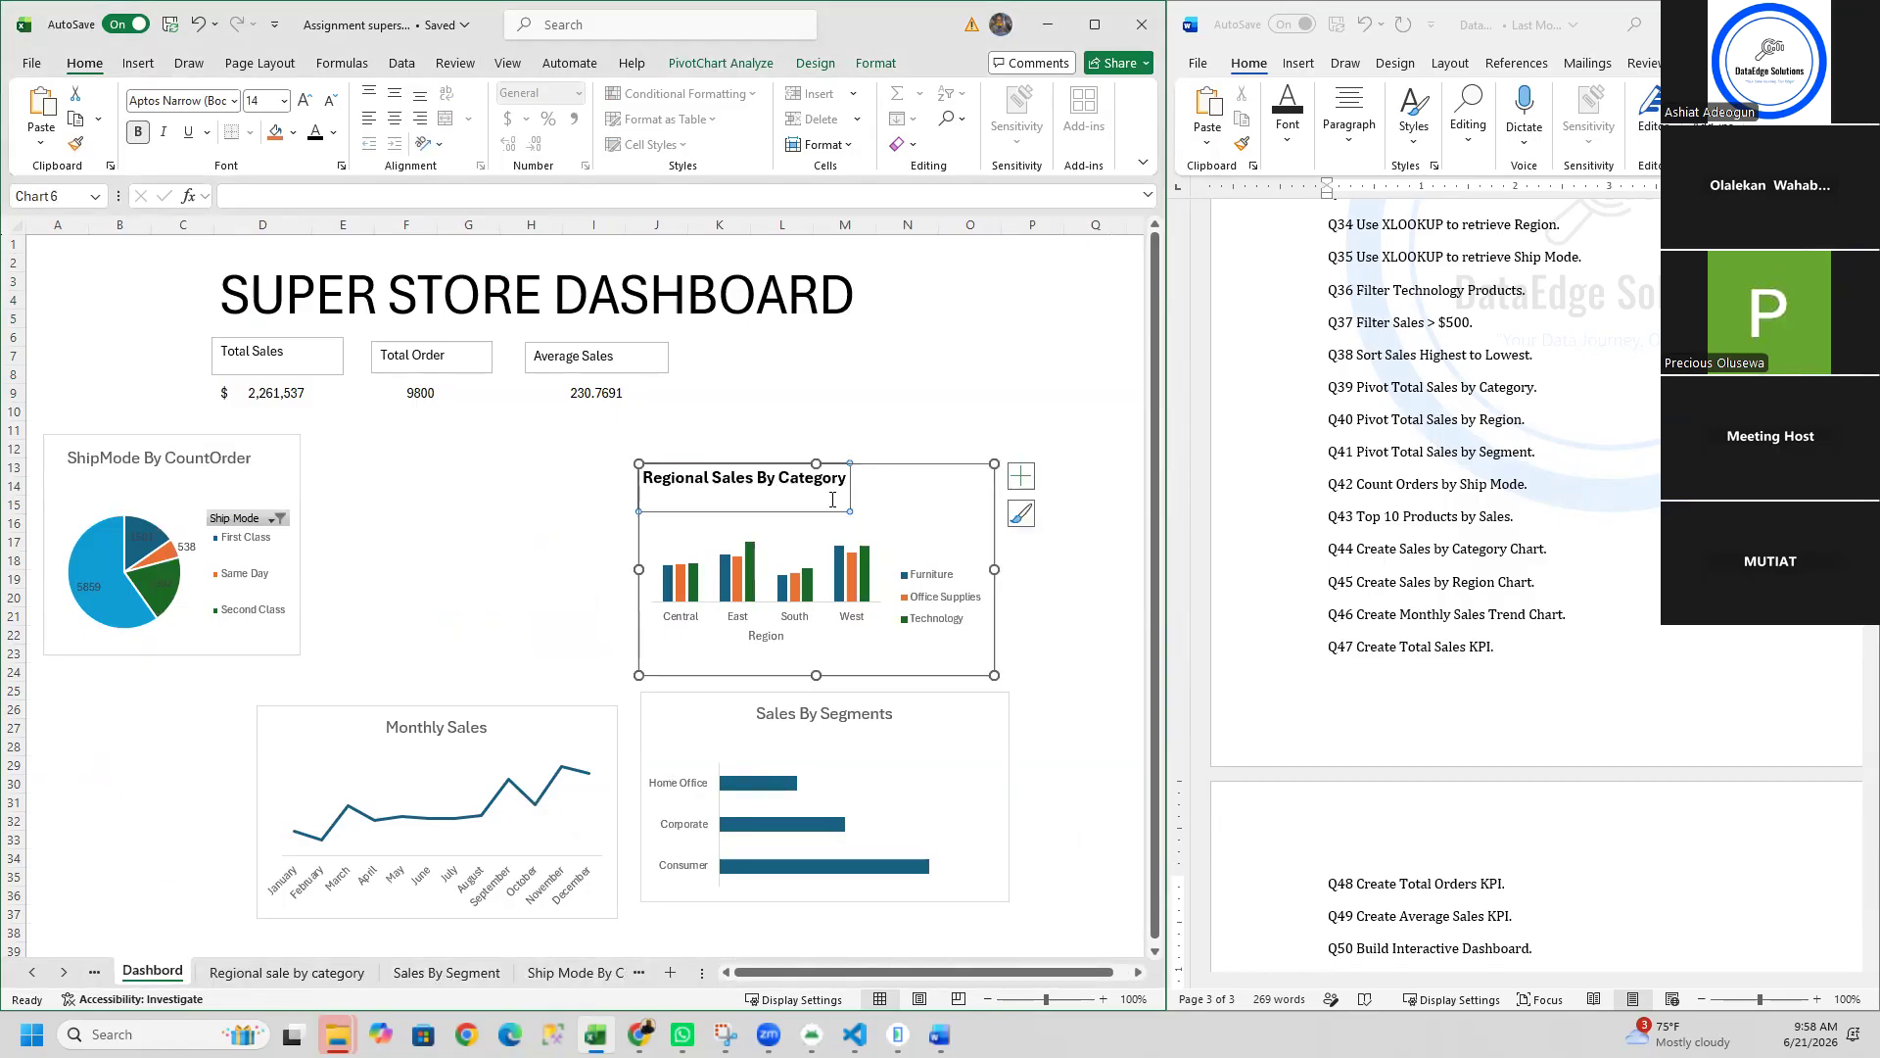
click(780, 494)
click(911, 505)
drag(969, 502, 672, 481)
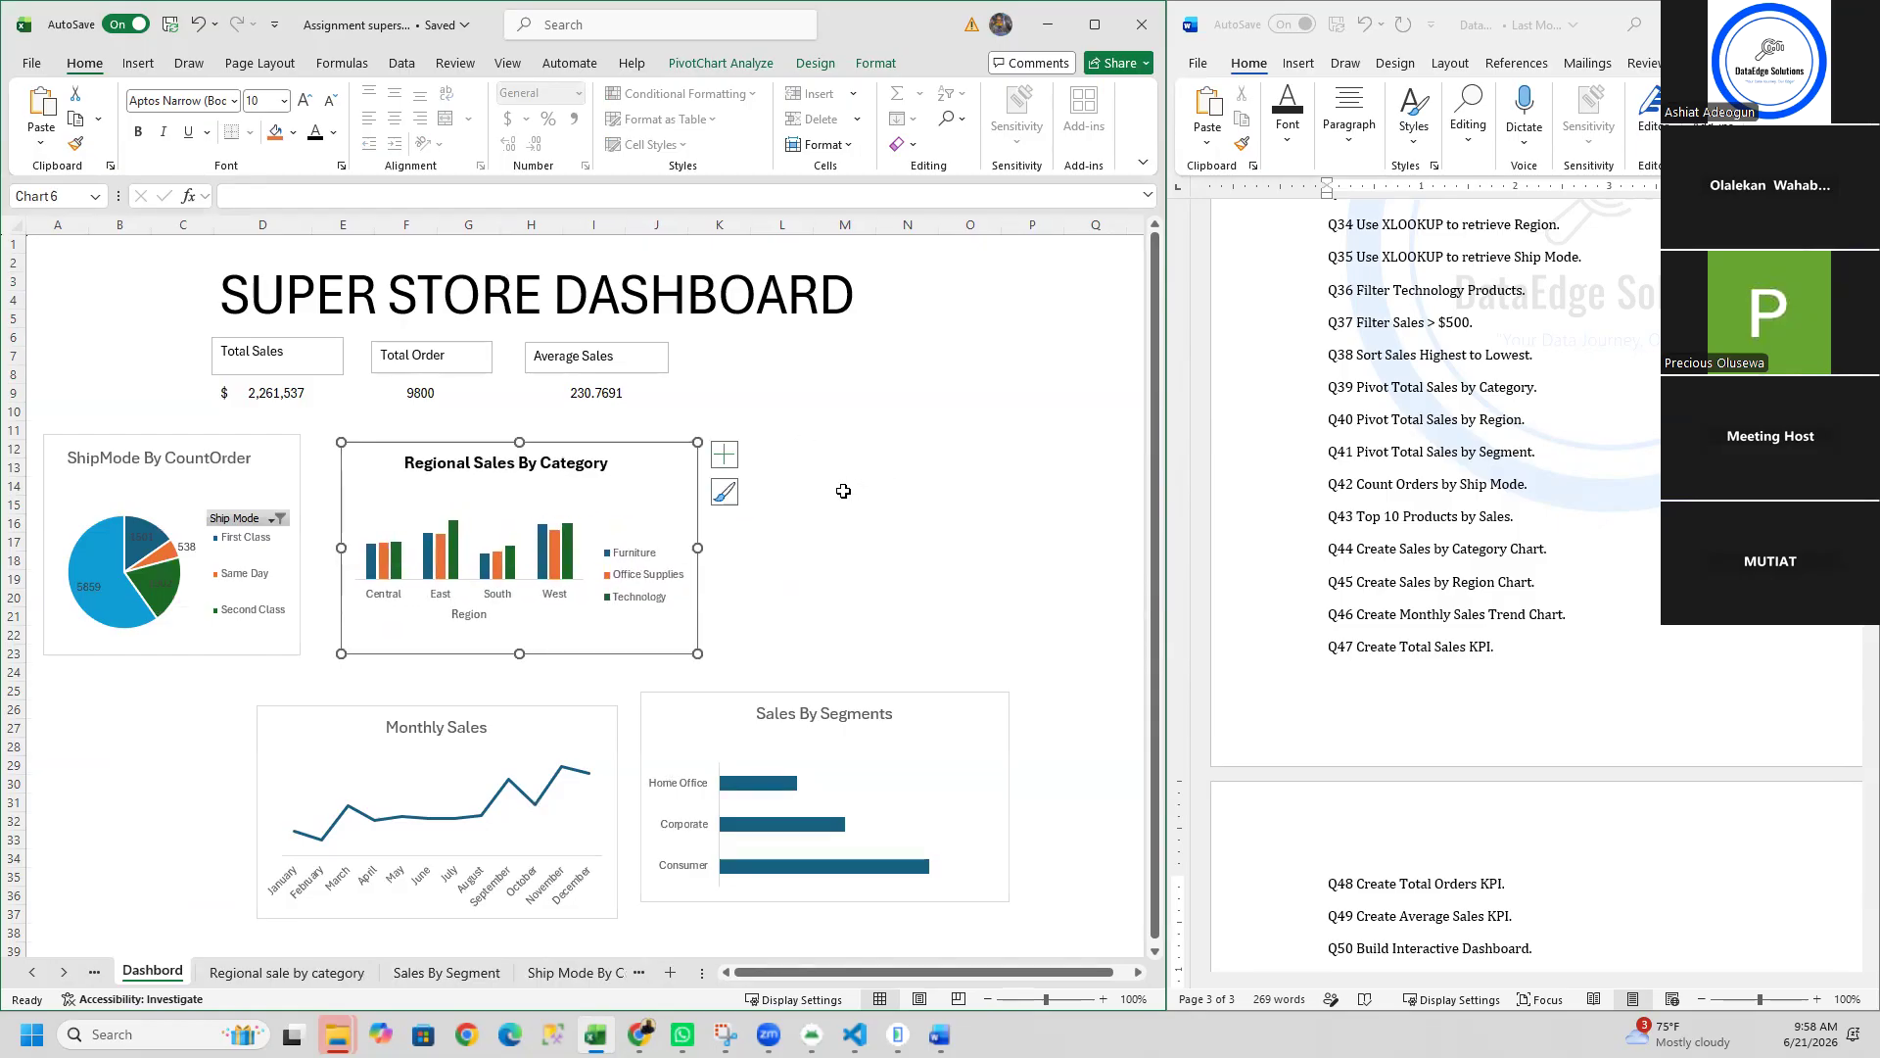
Step: Look through the options for the Regional Sales By Category chart and check the original chart and PivotTable on its source sheet
right_click(658, 460)
click(639, 470)
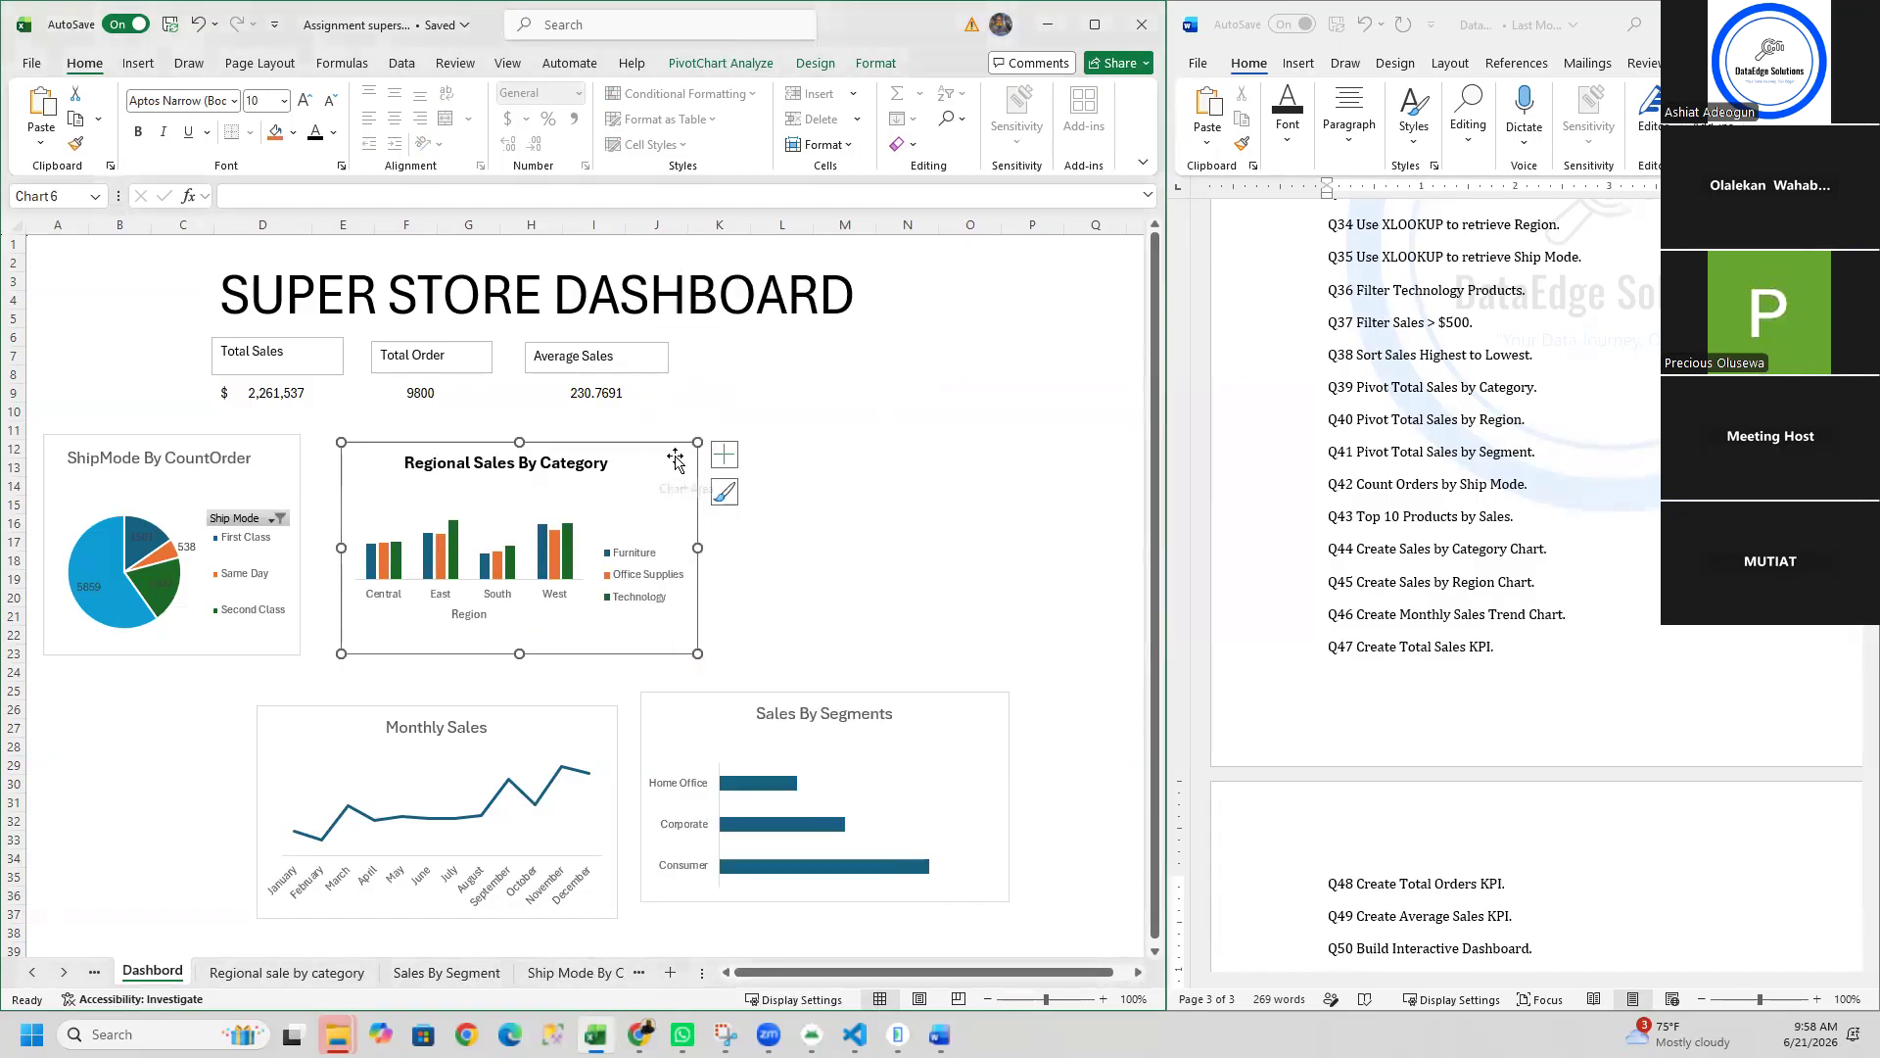
click(723, 65)
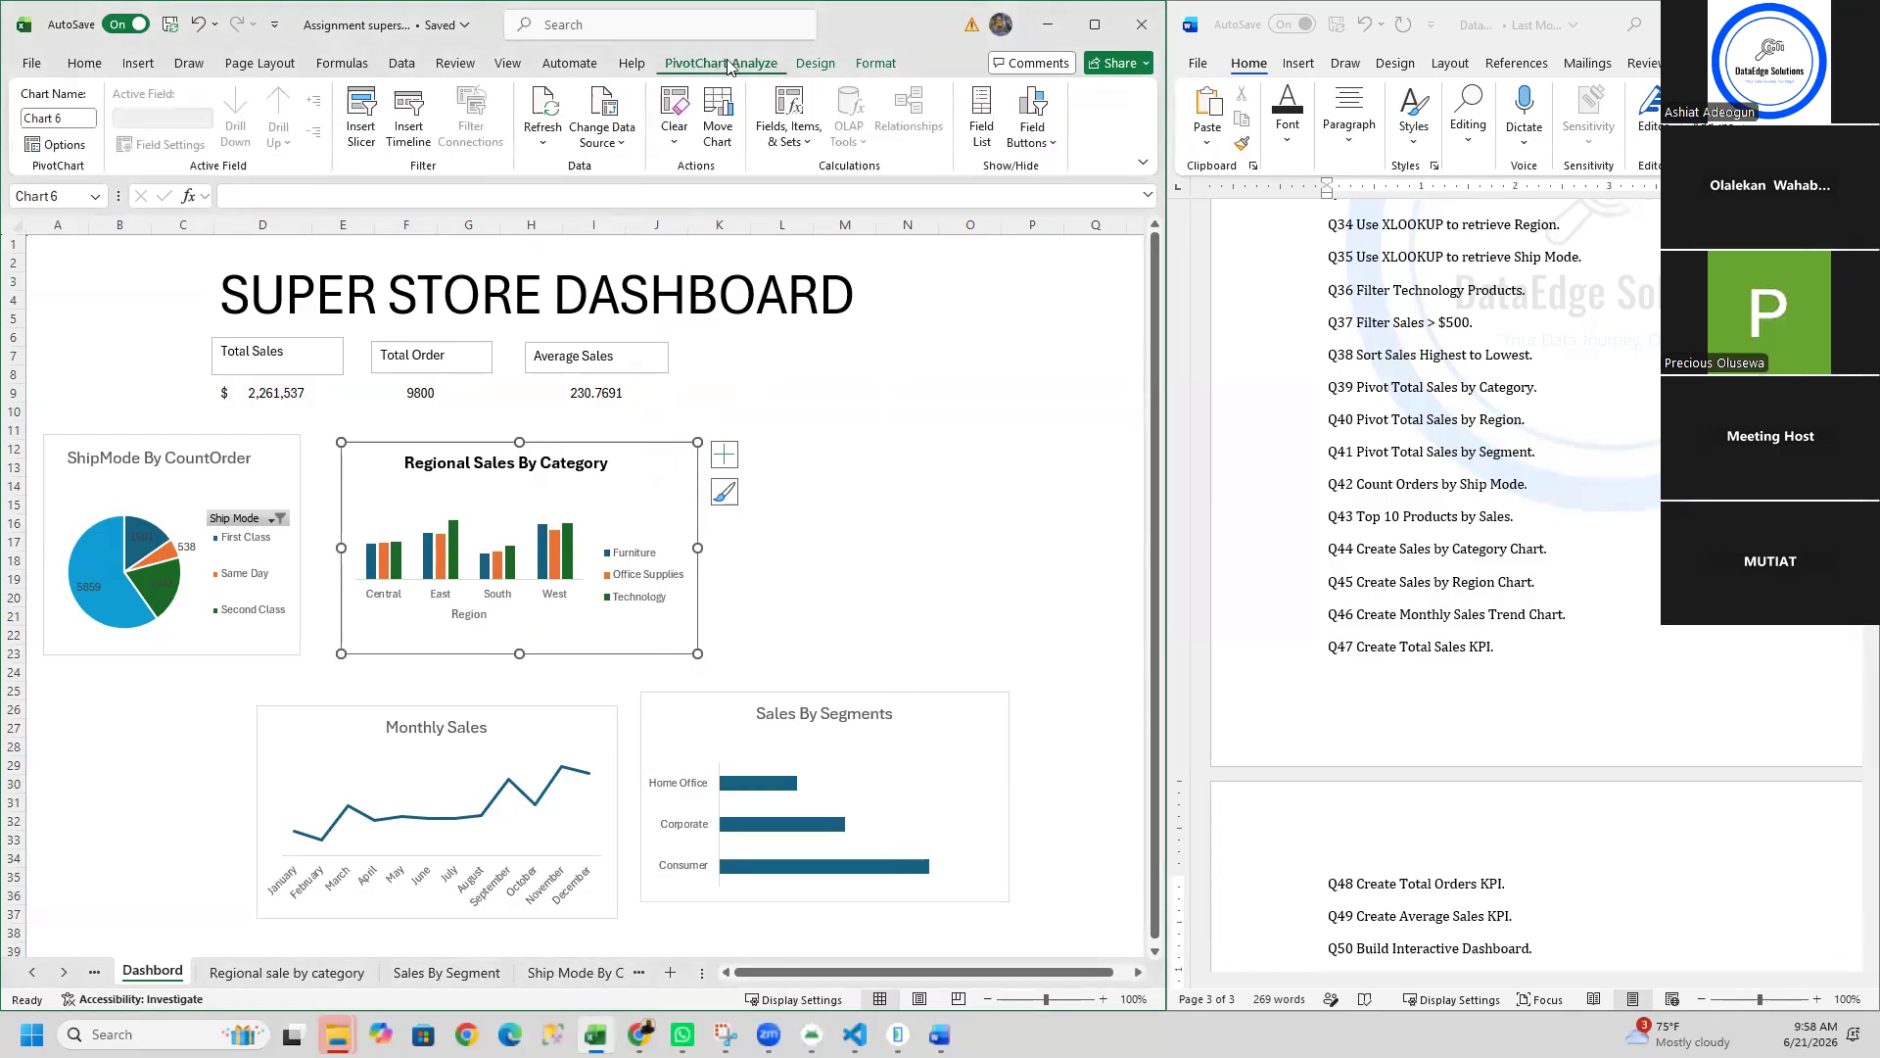
click(817, 65)
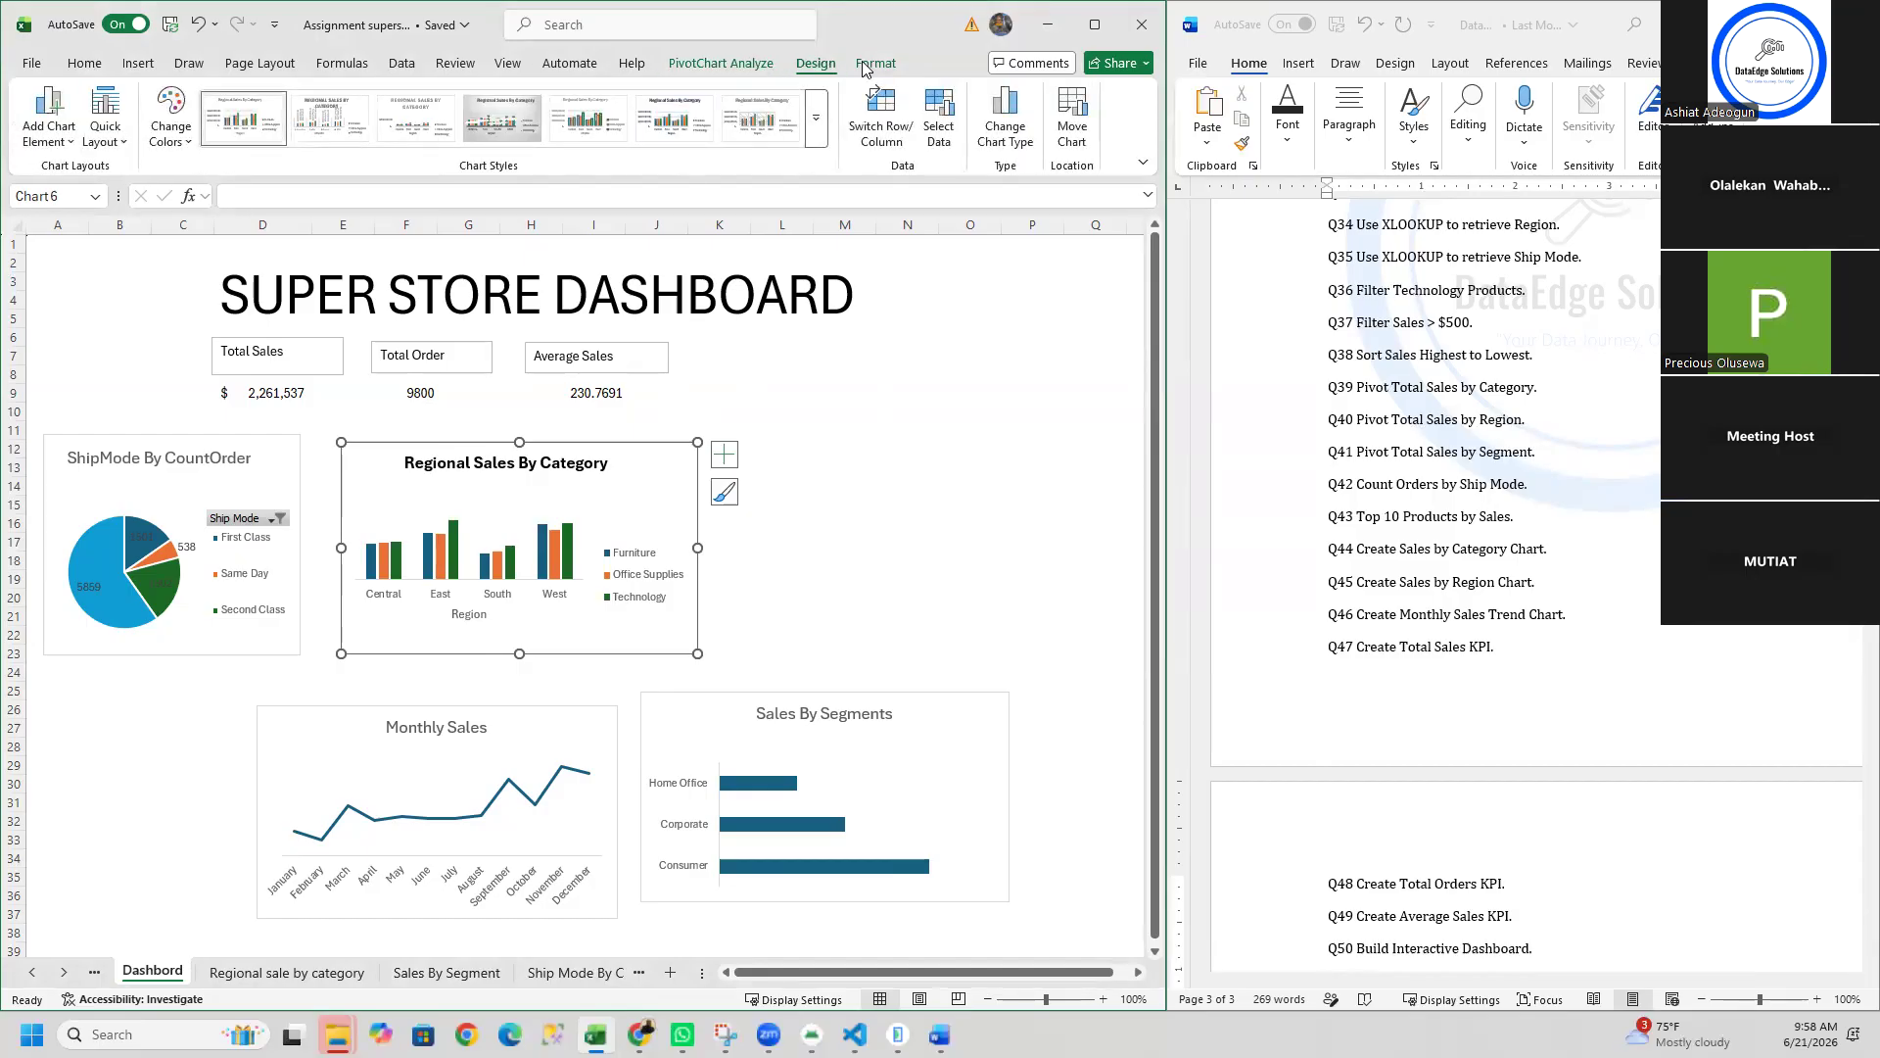
click(865, 64)
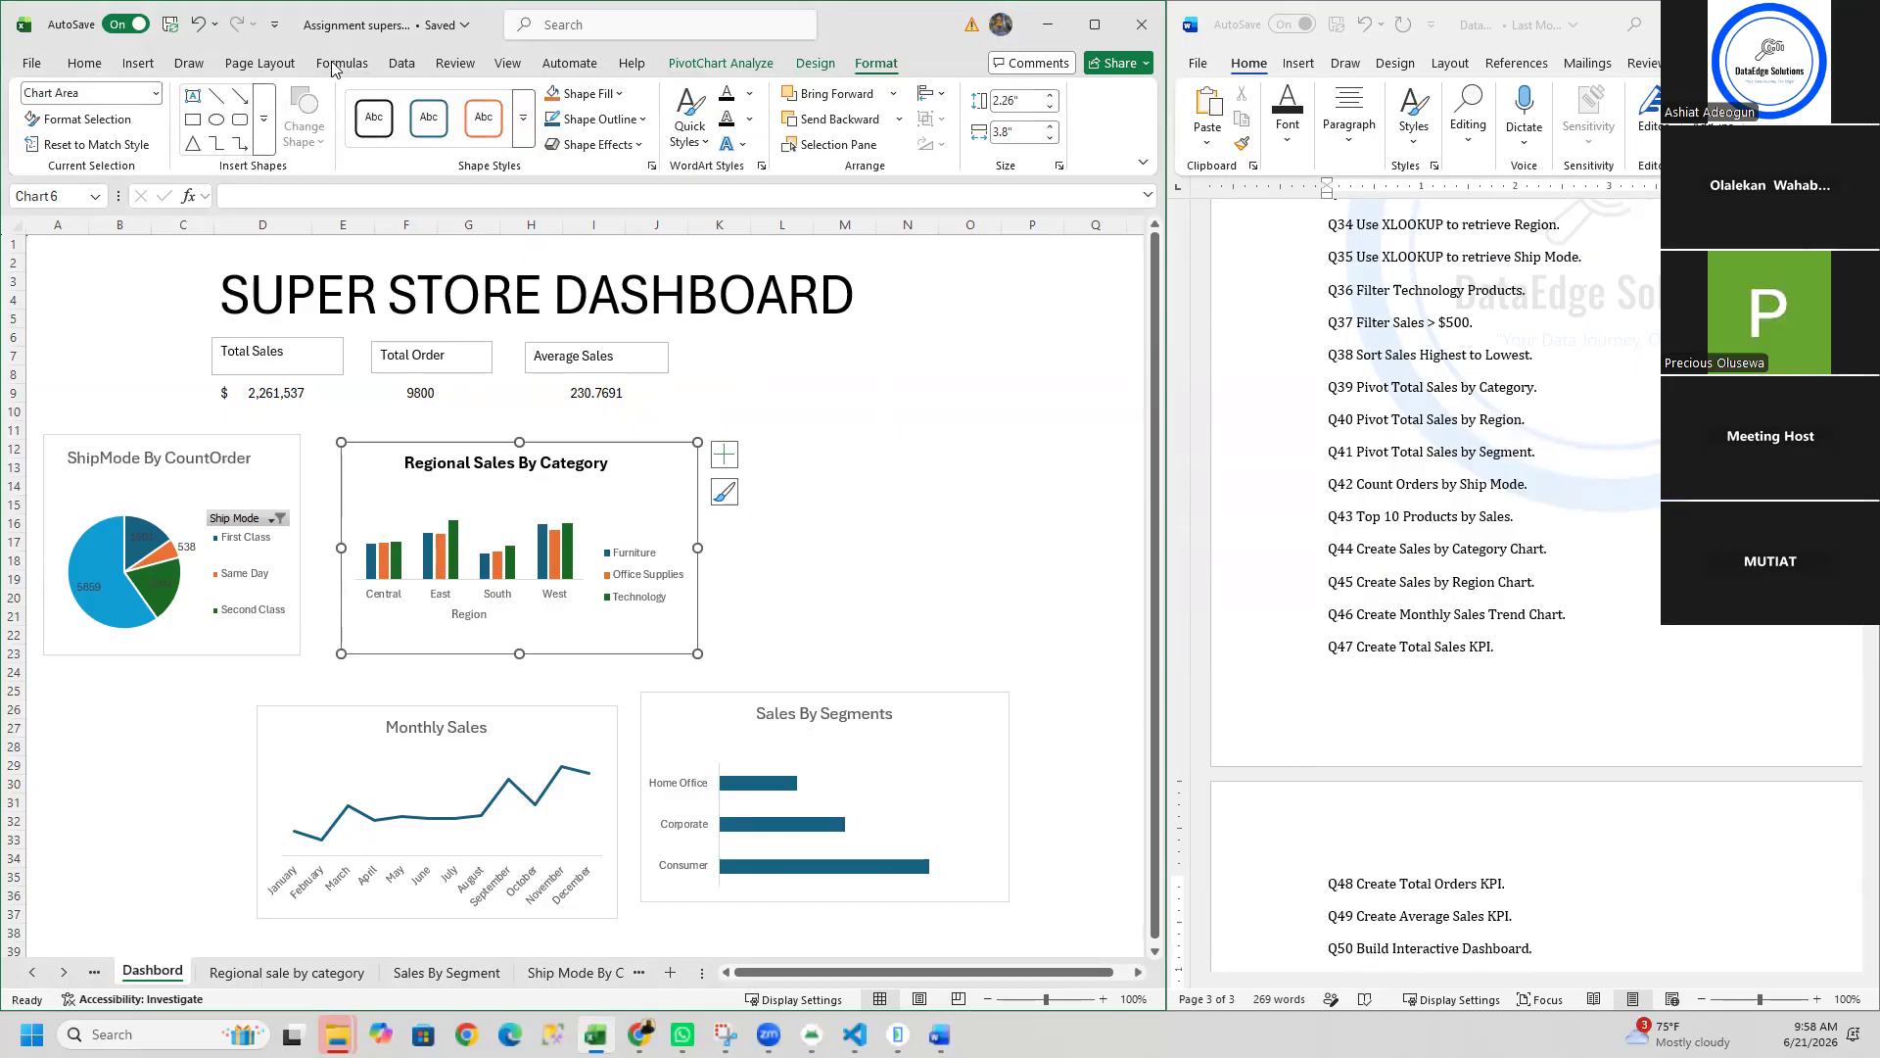
click(282, 453)
click(341, 973)
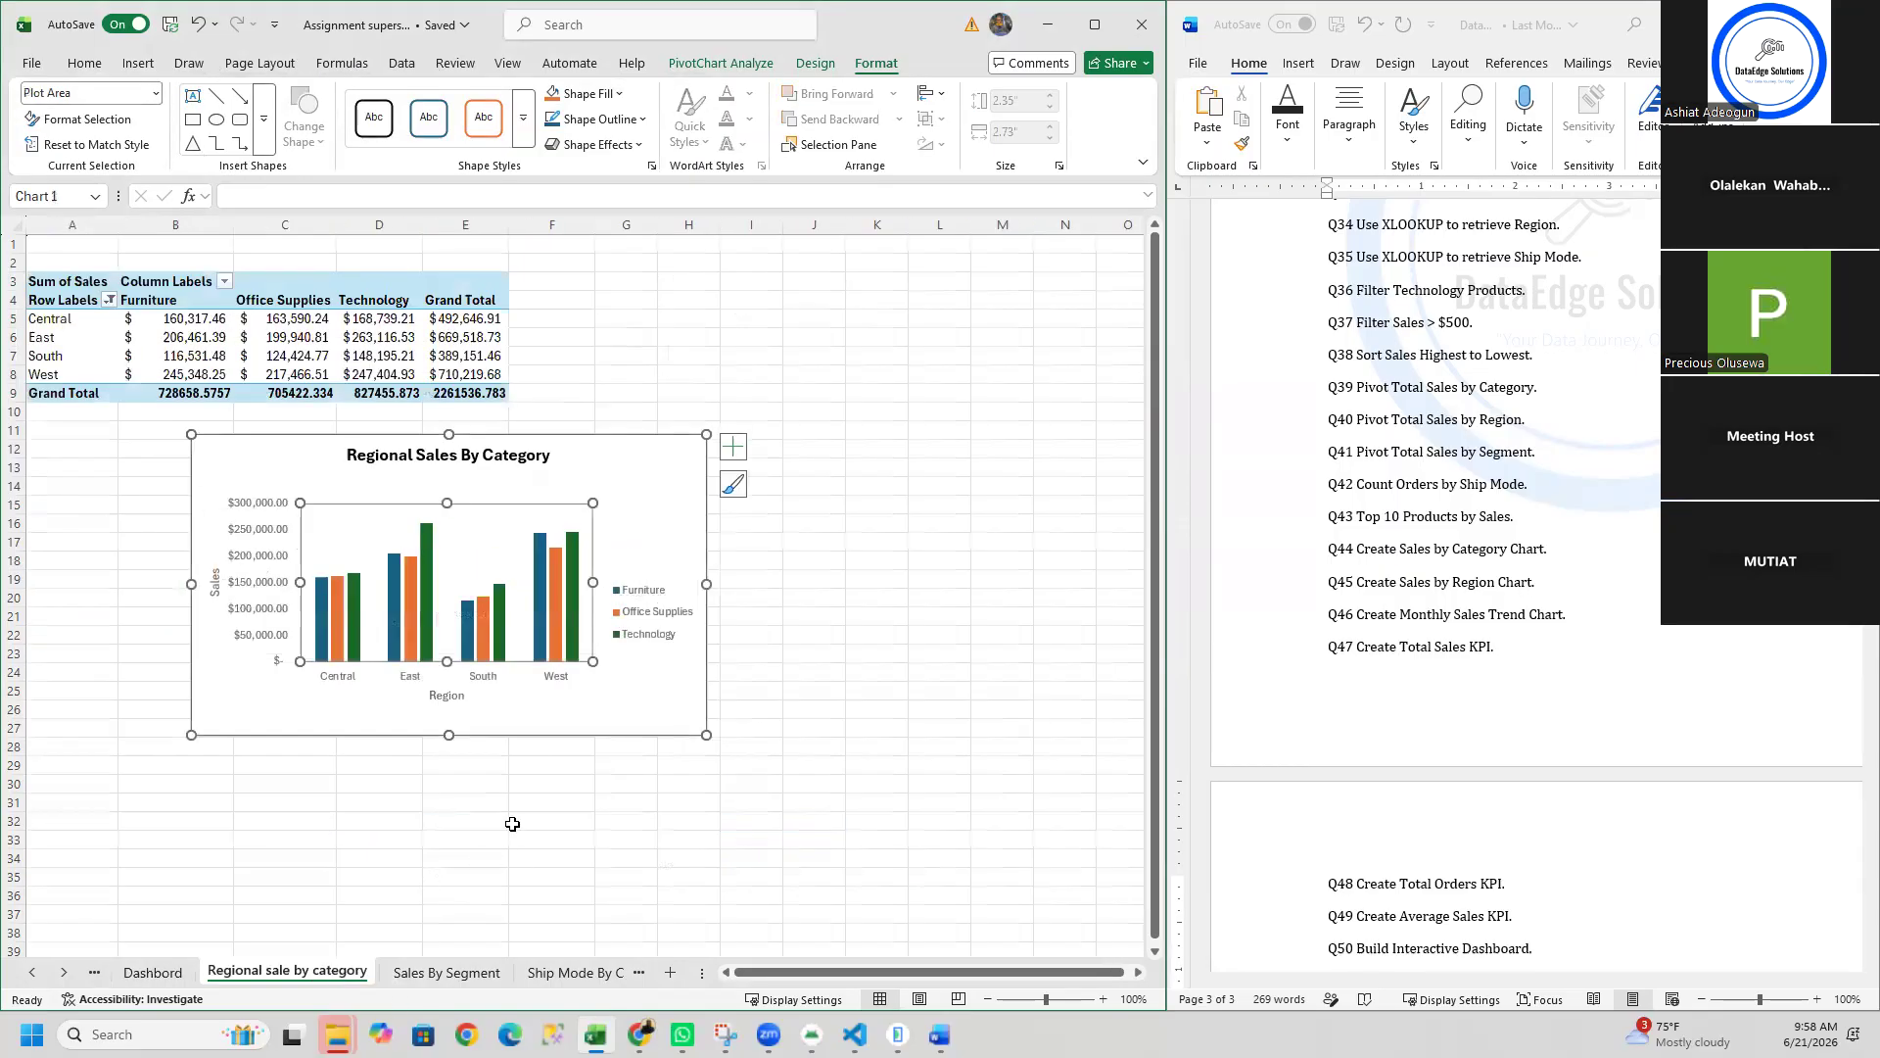
click(467, 287)
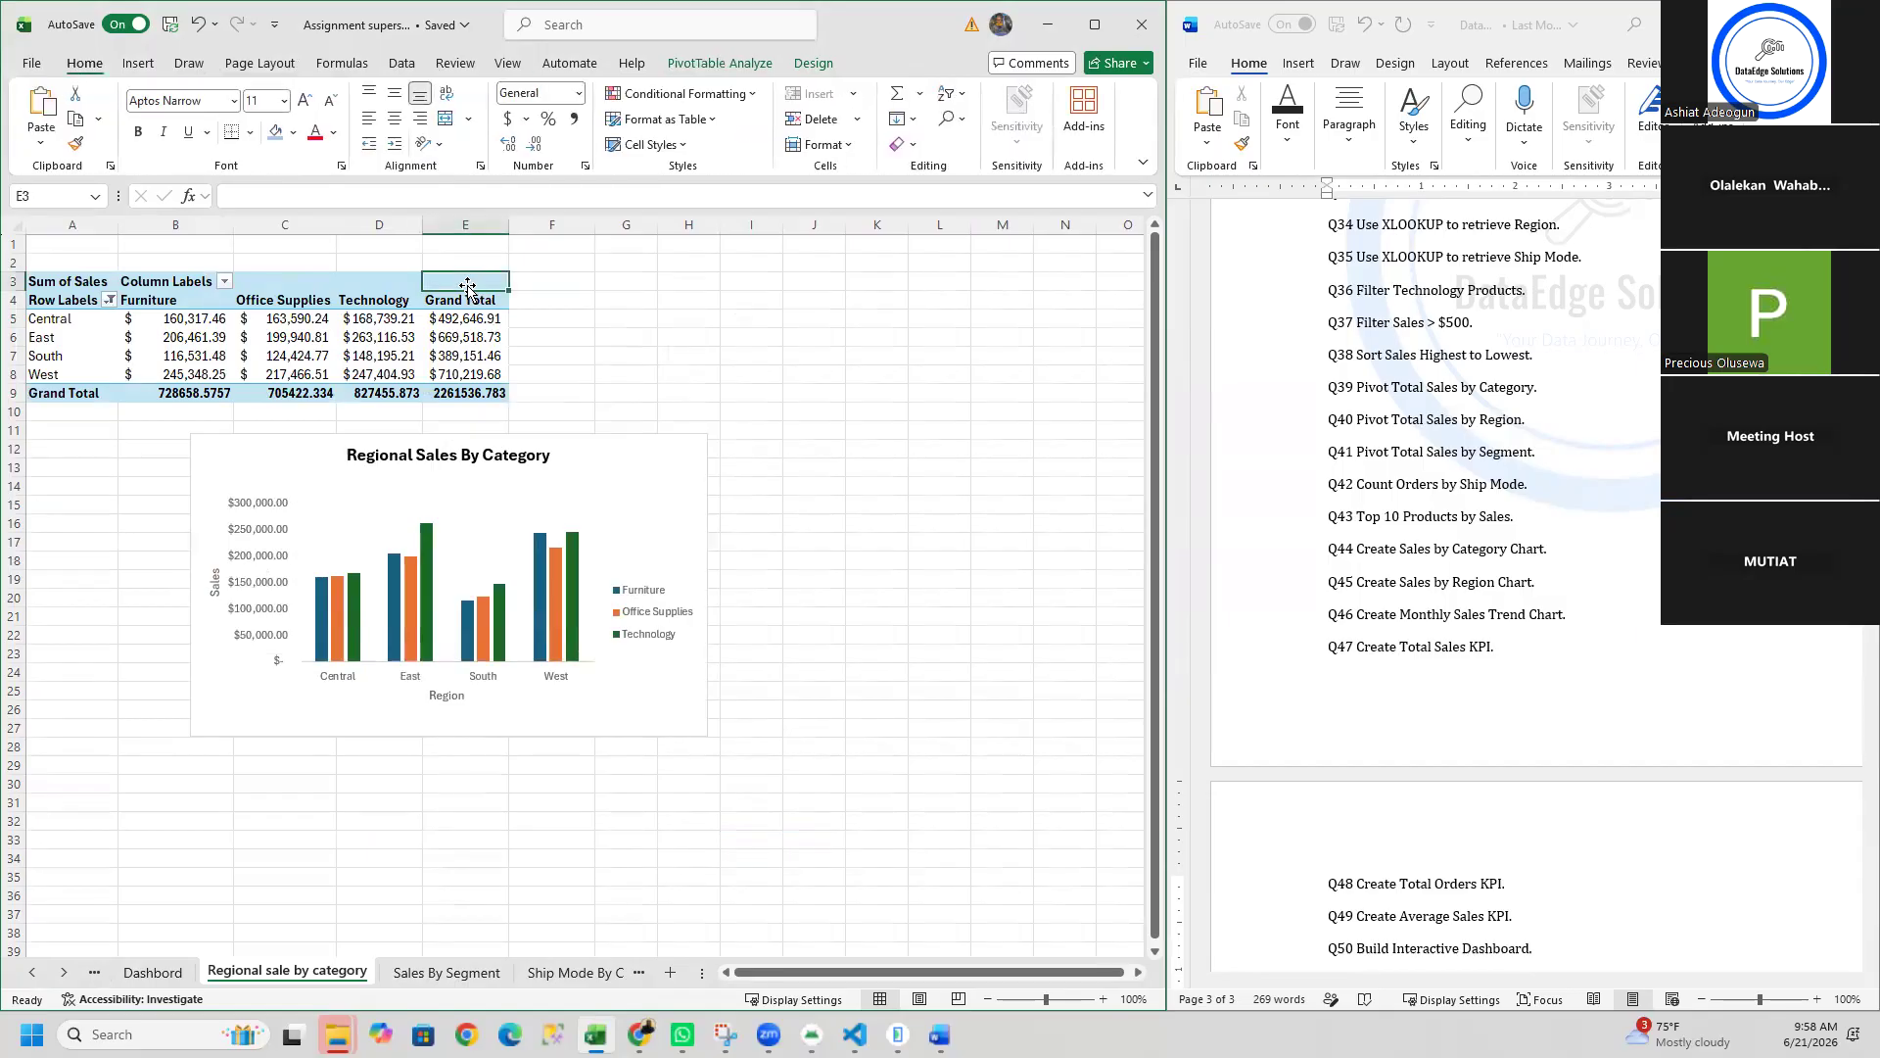
click(480, 456)
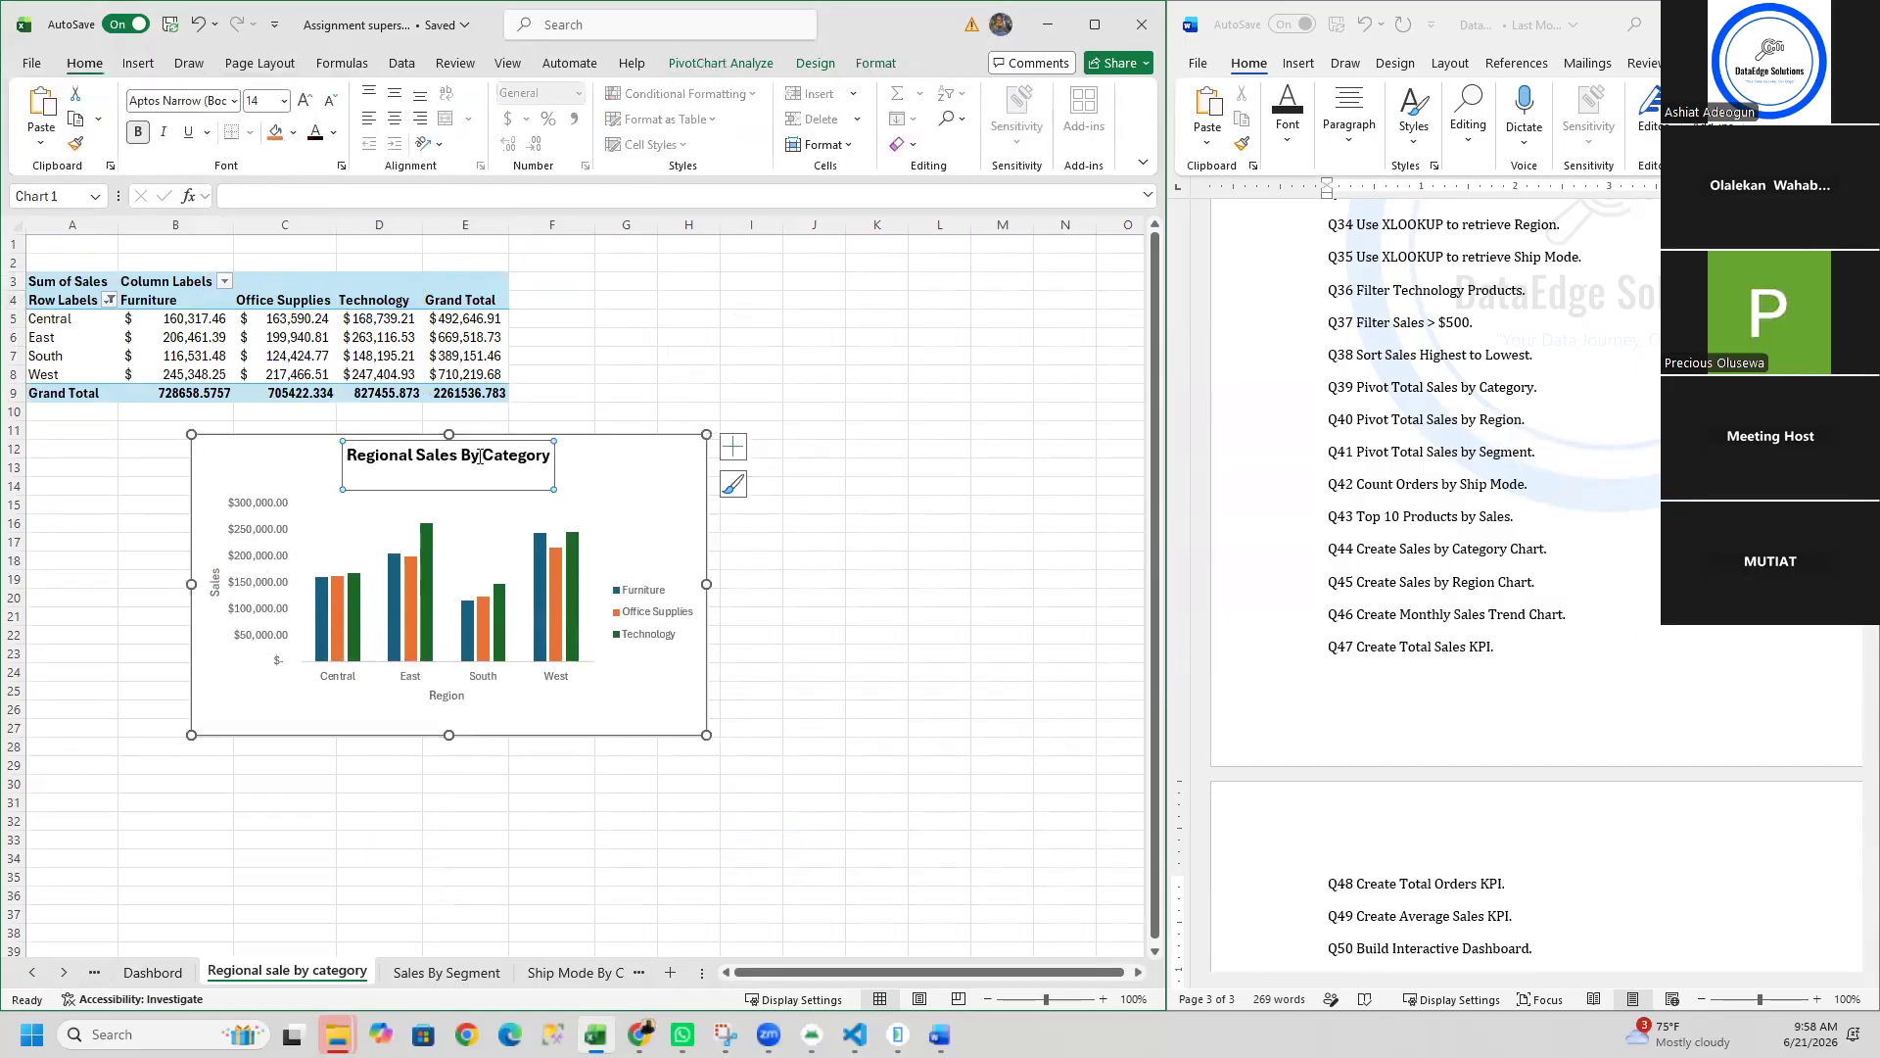
click(155, 972)
click(851, 518)
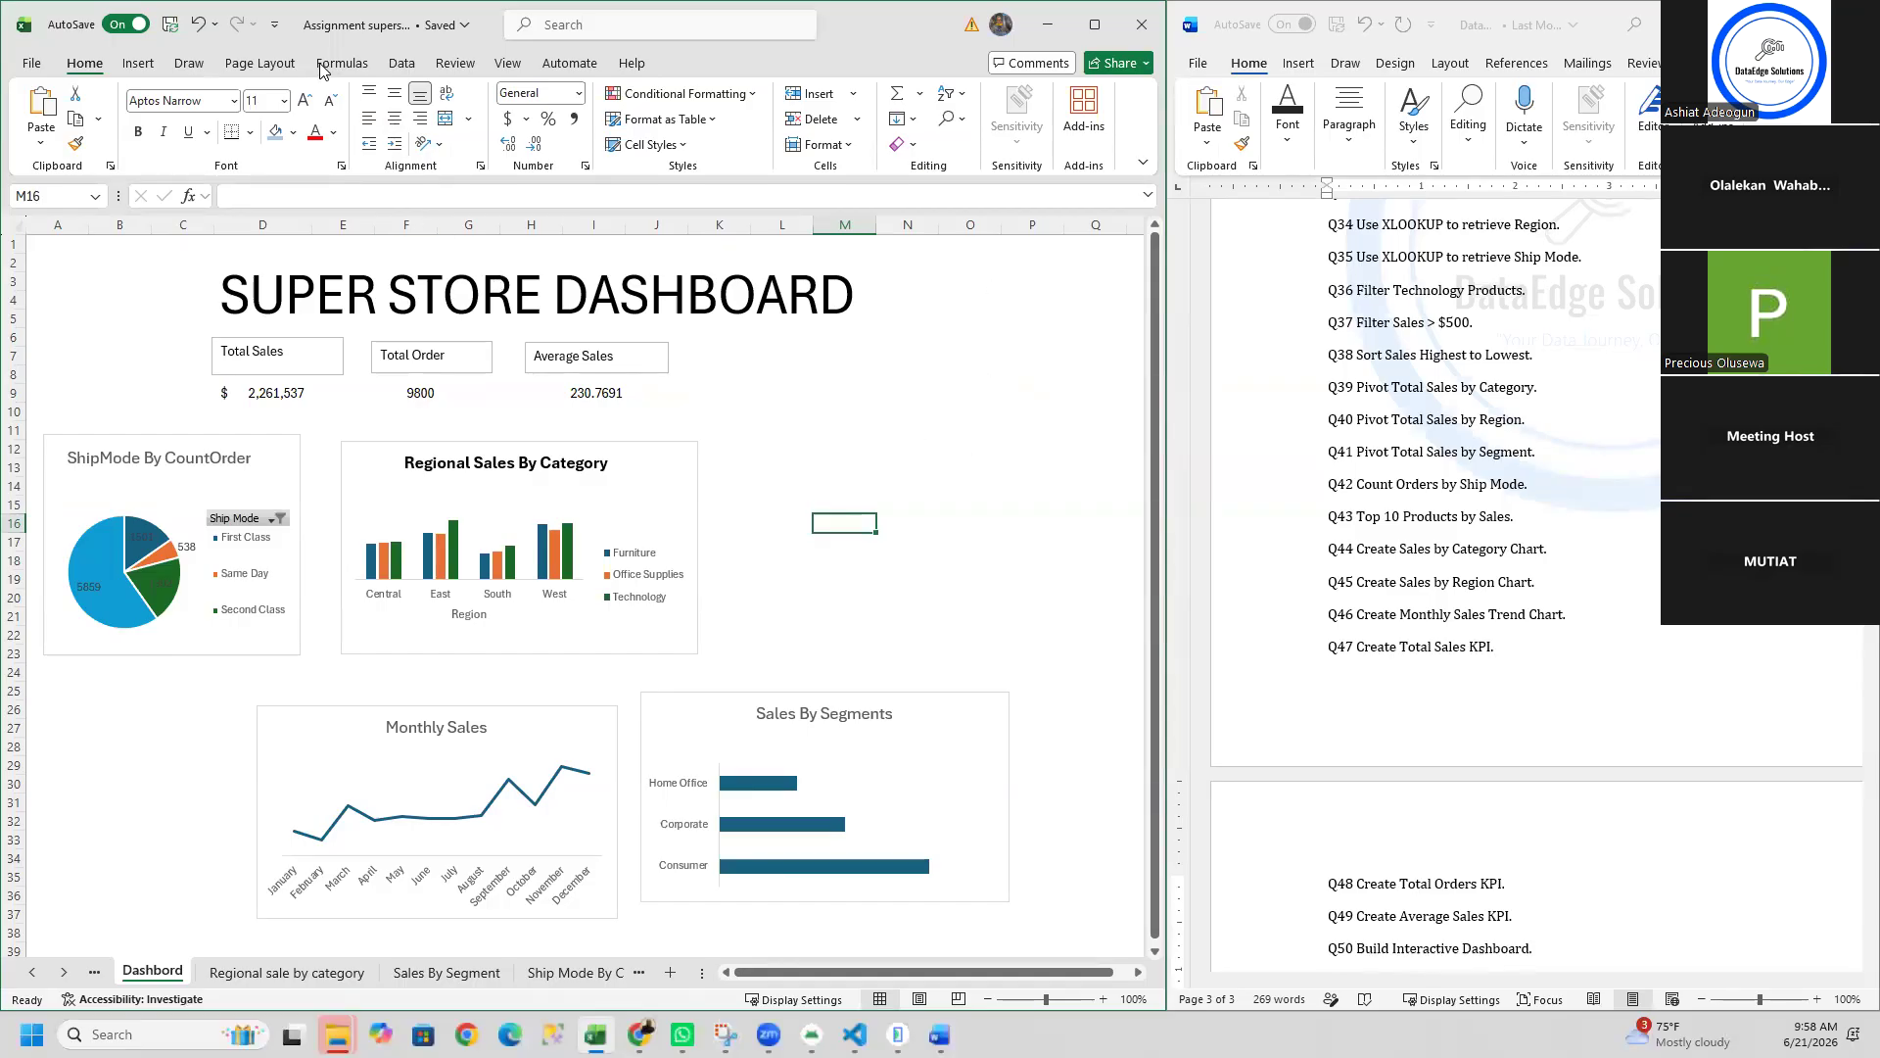
click(392, 65)
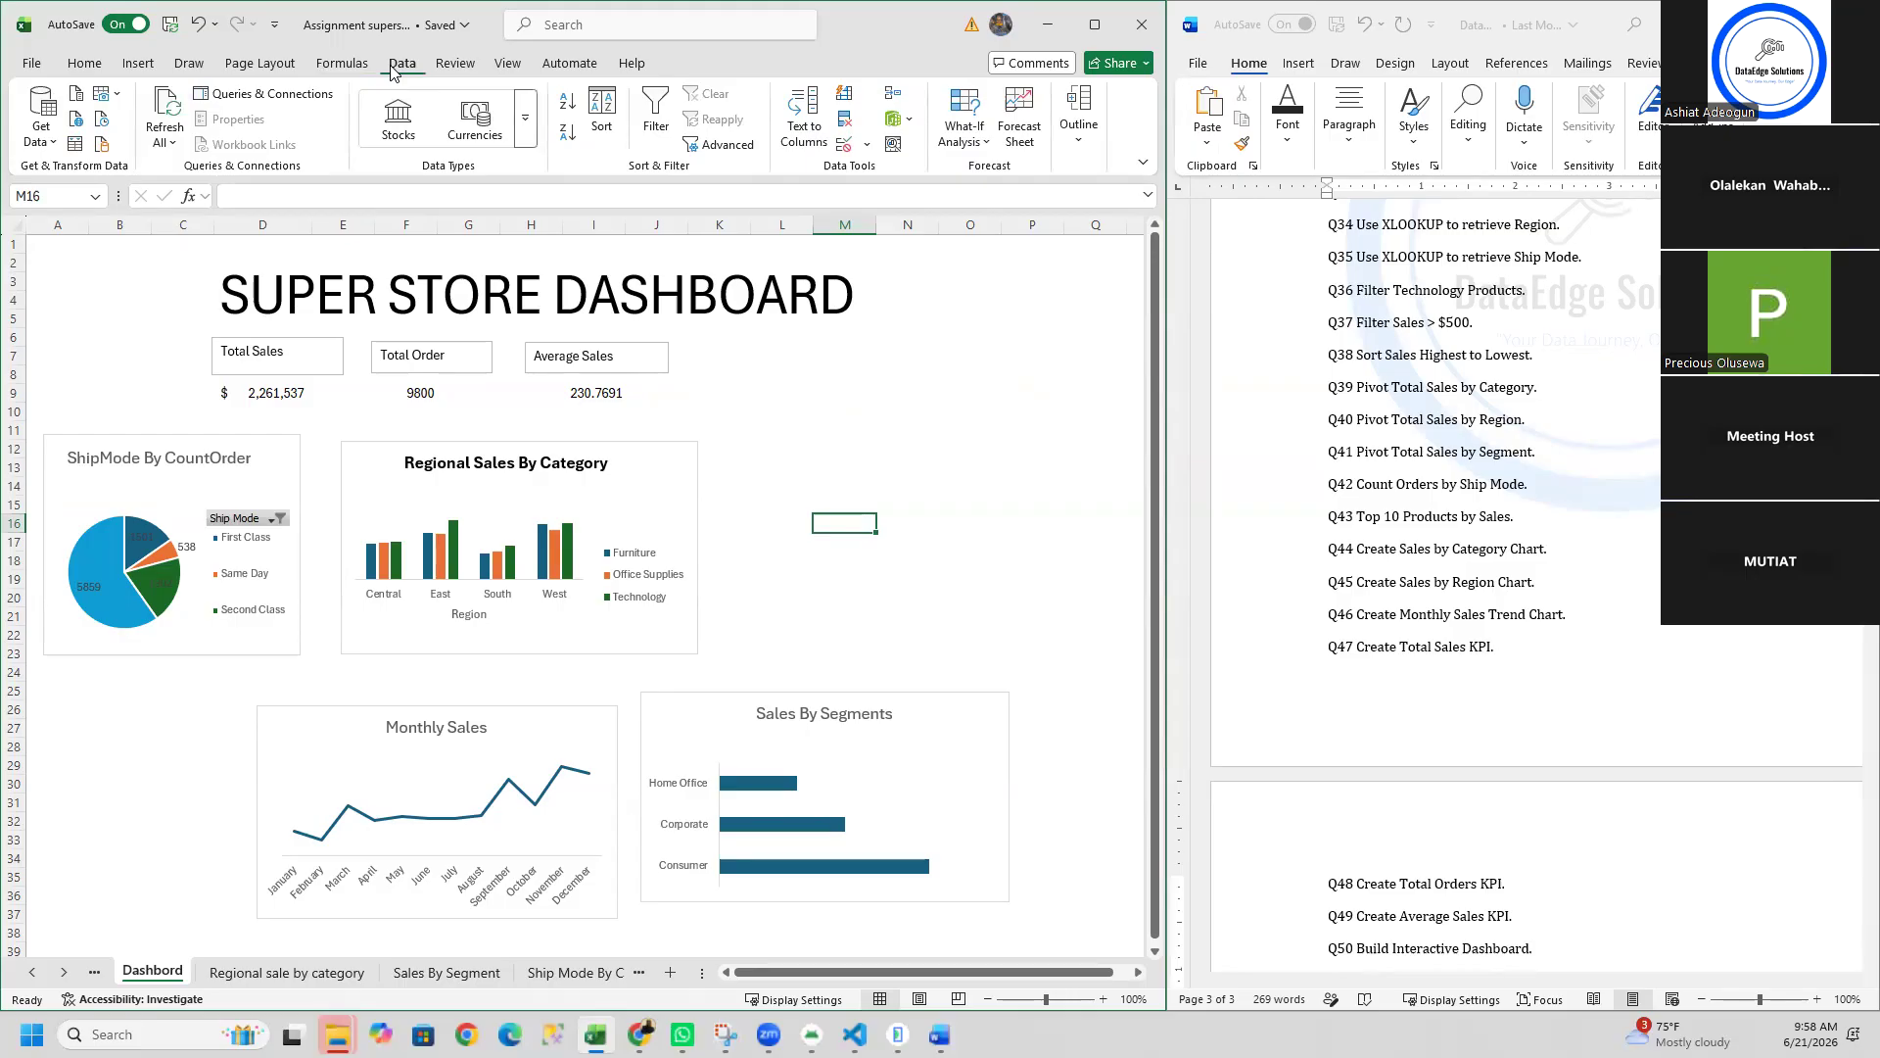
click(125, 65)
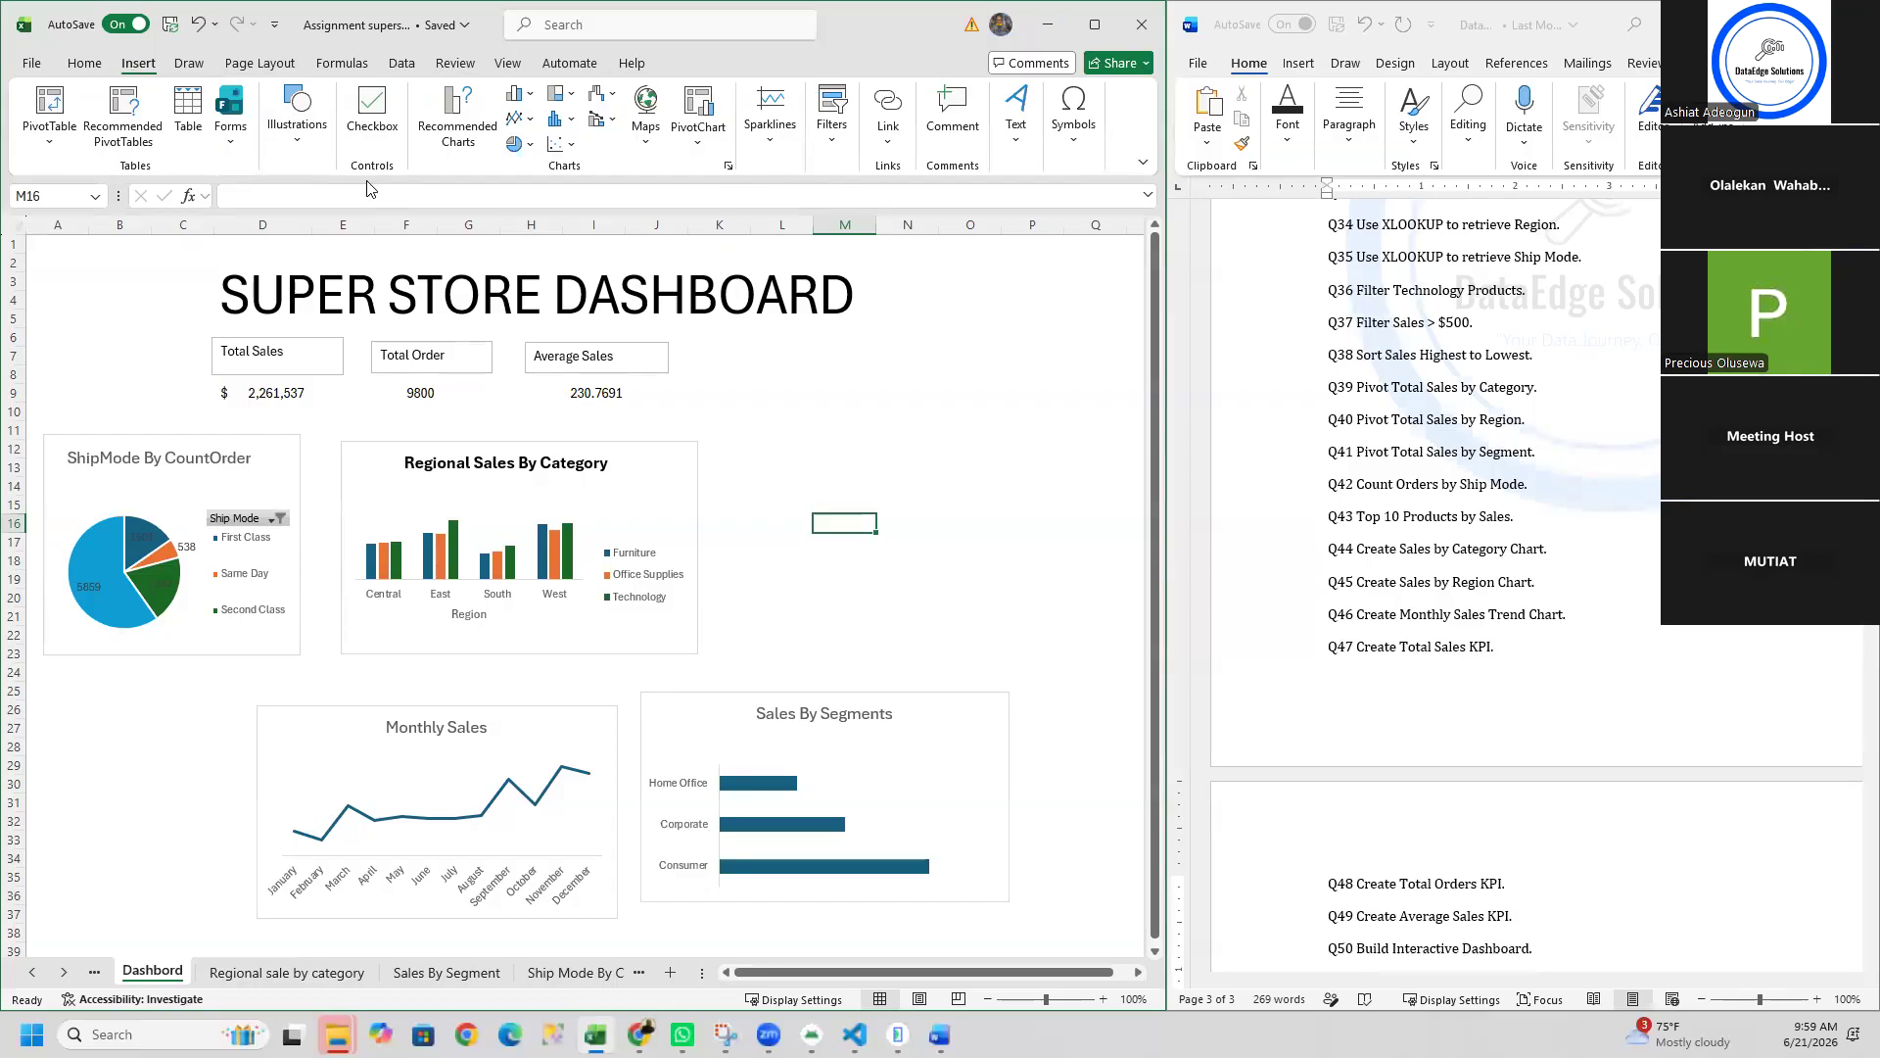
Step: Maximize the workbook window and show the PivotChart field list for the Regional Sales By Category and Sales By Segments charts
click(1094, 24)
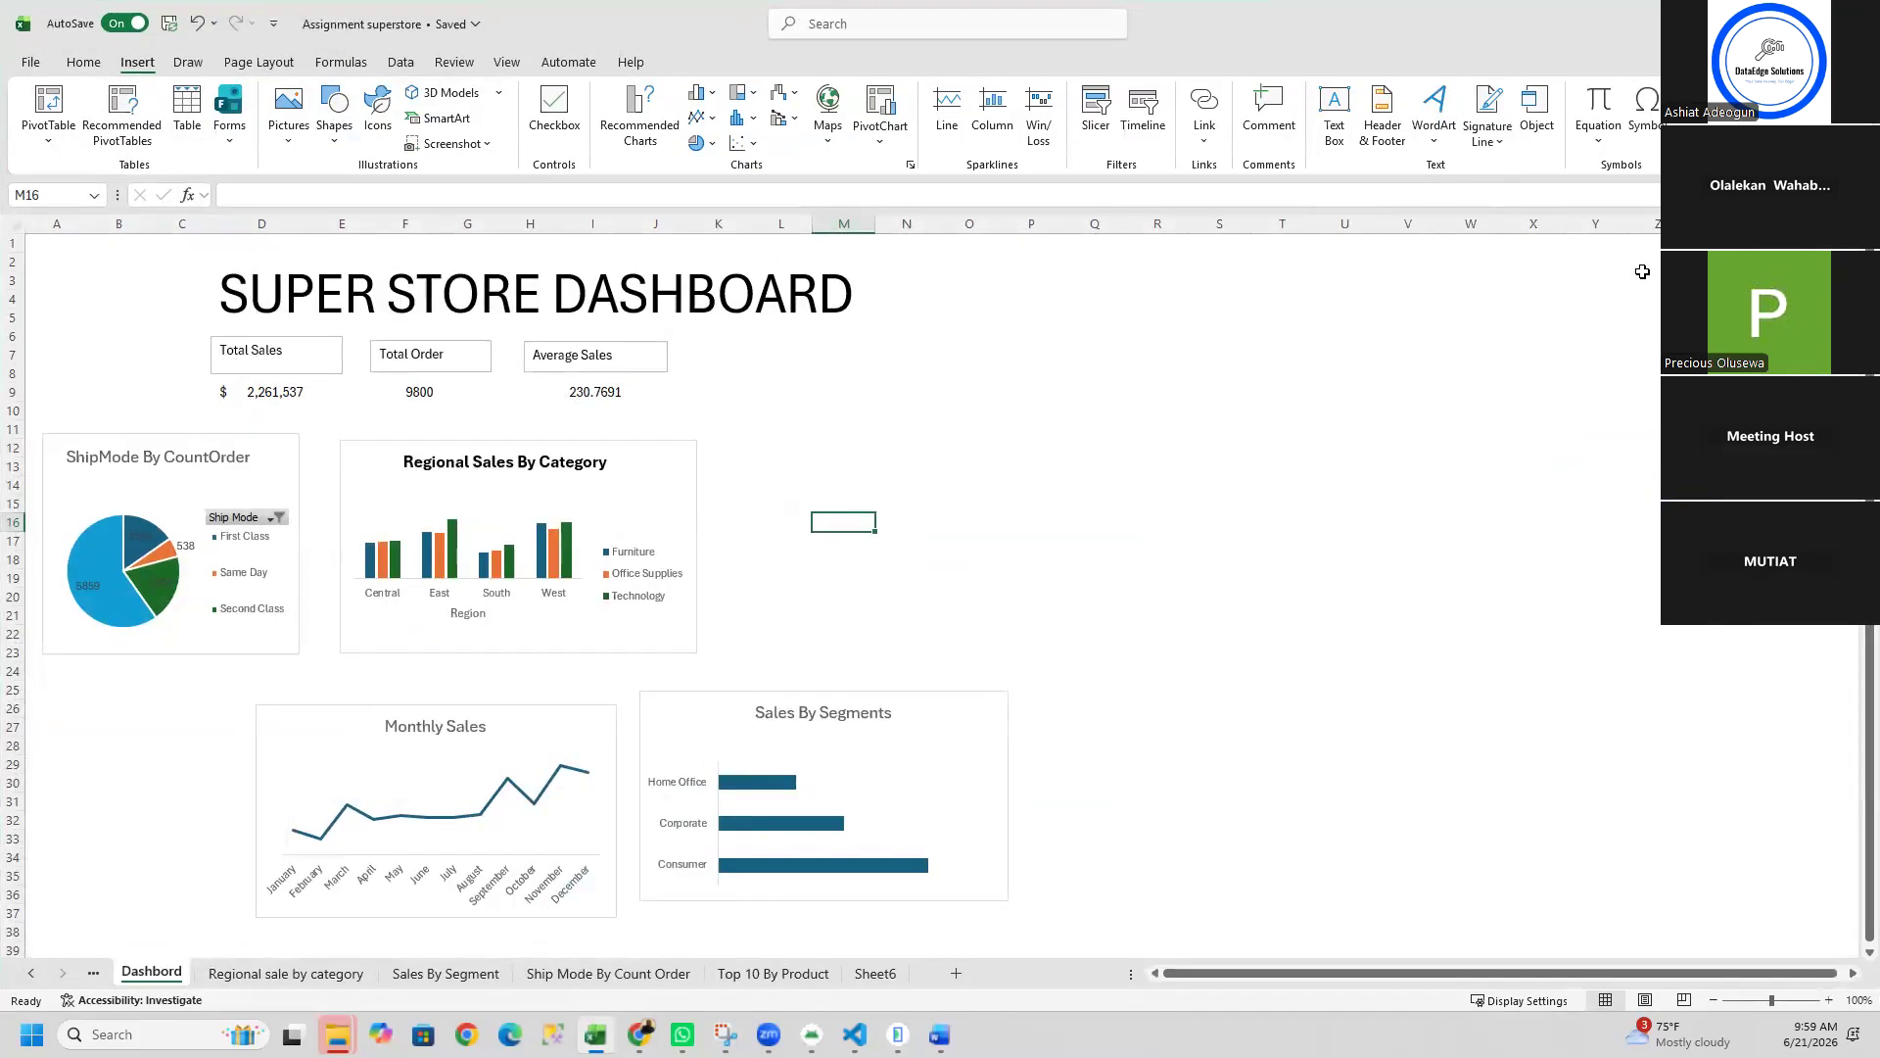
click(652, 516)
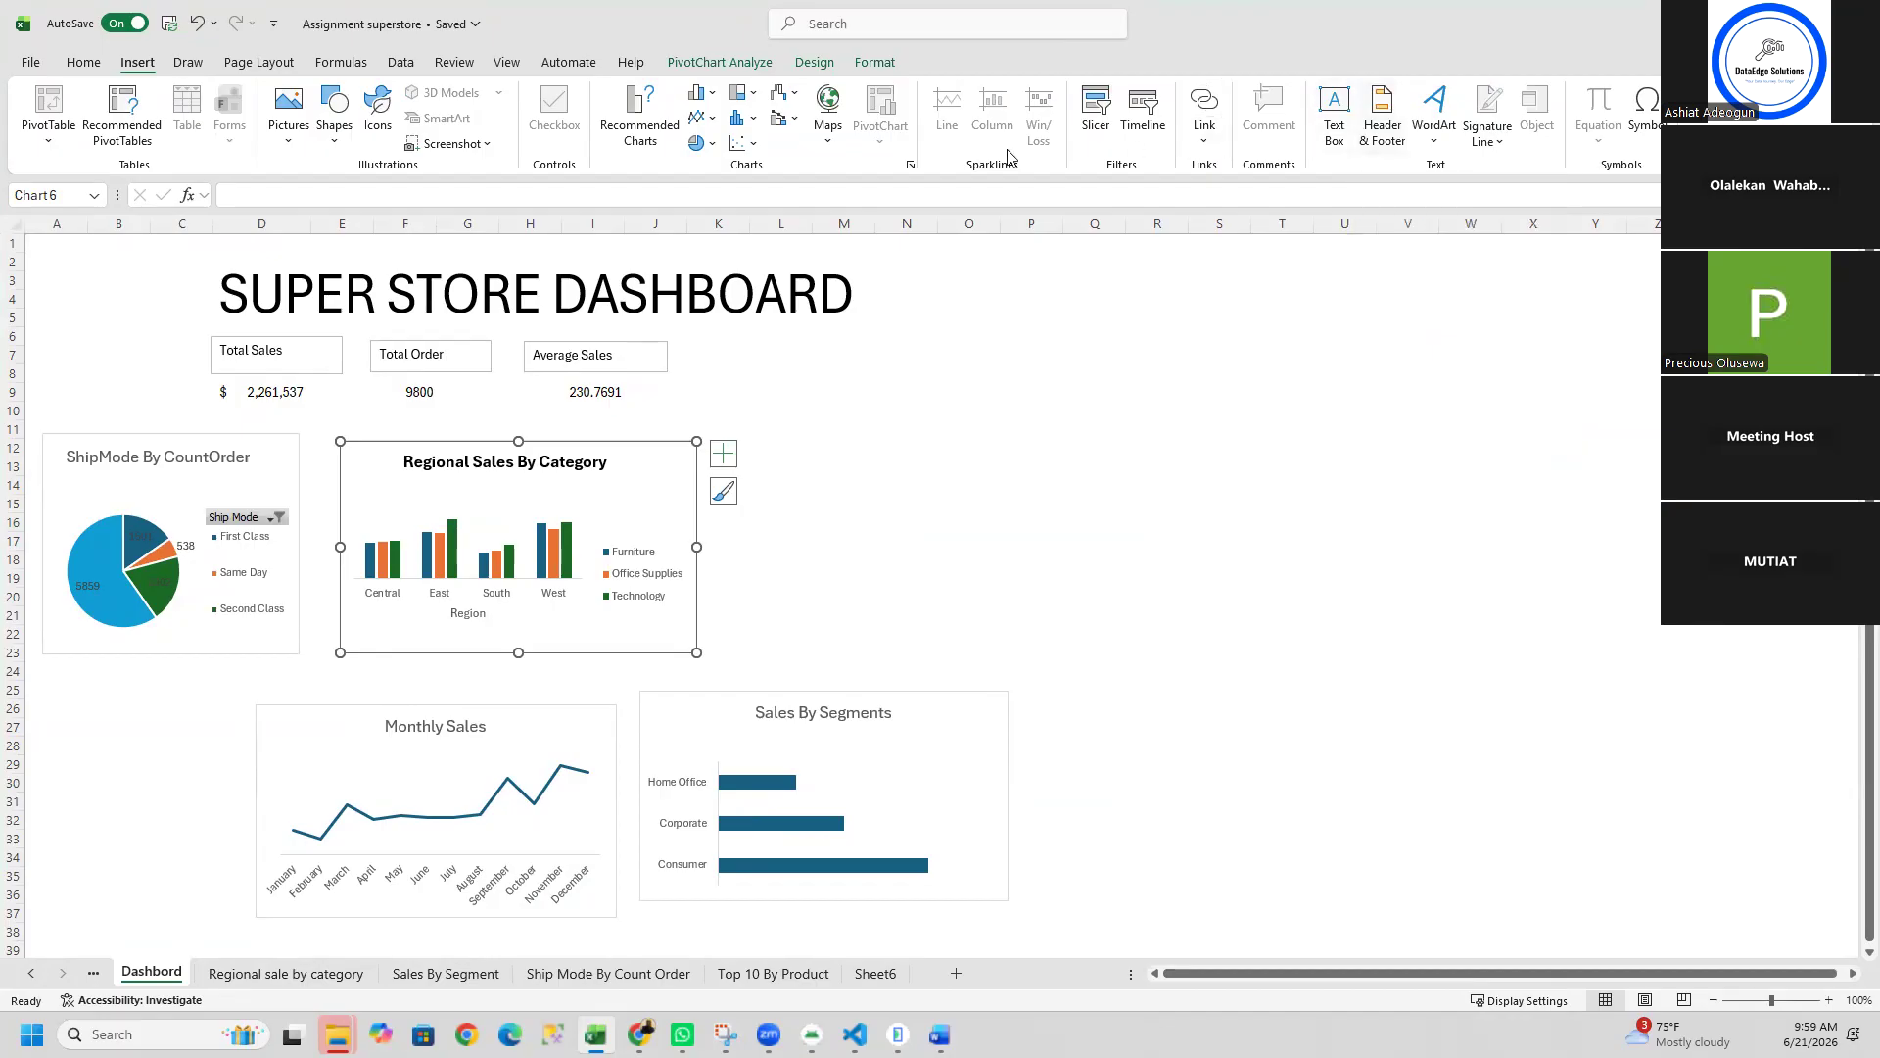
click(752, 64)
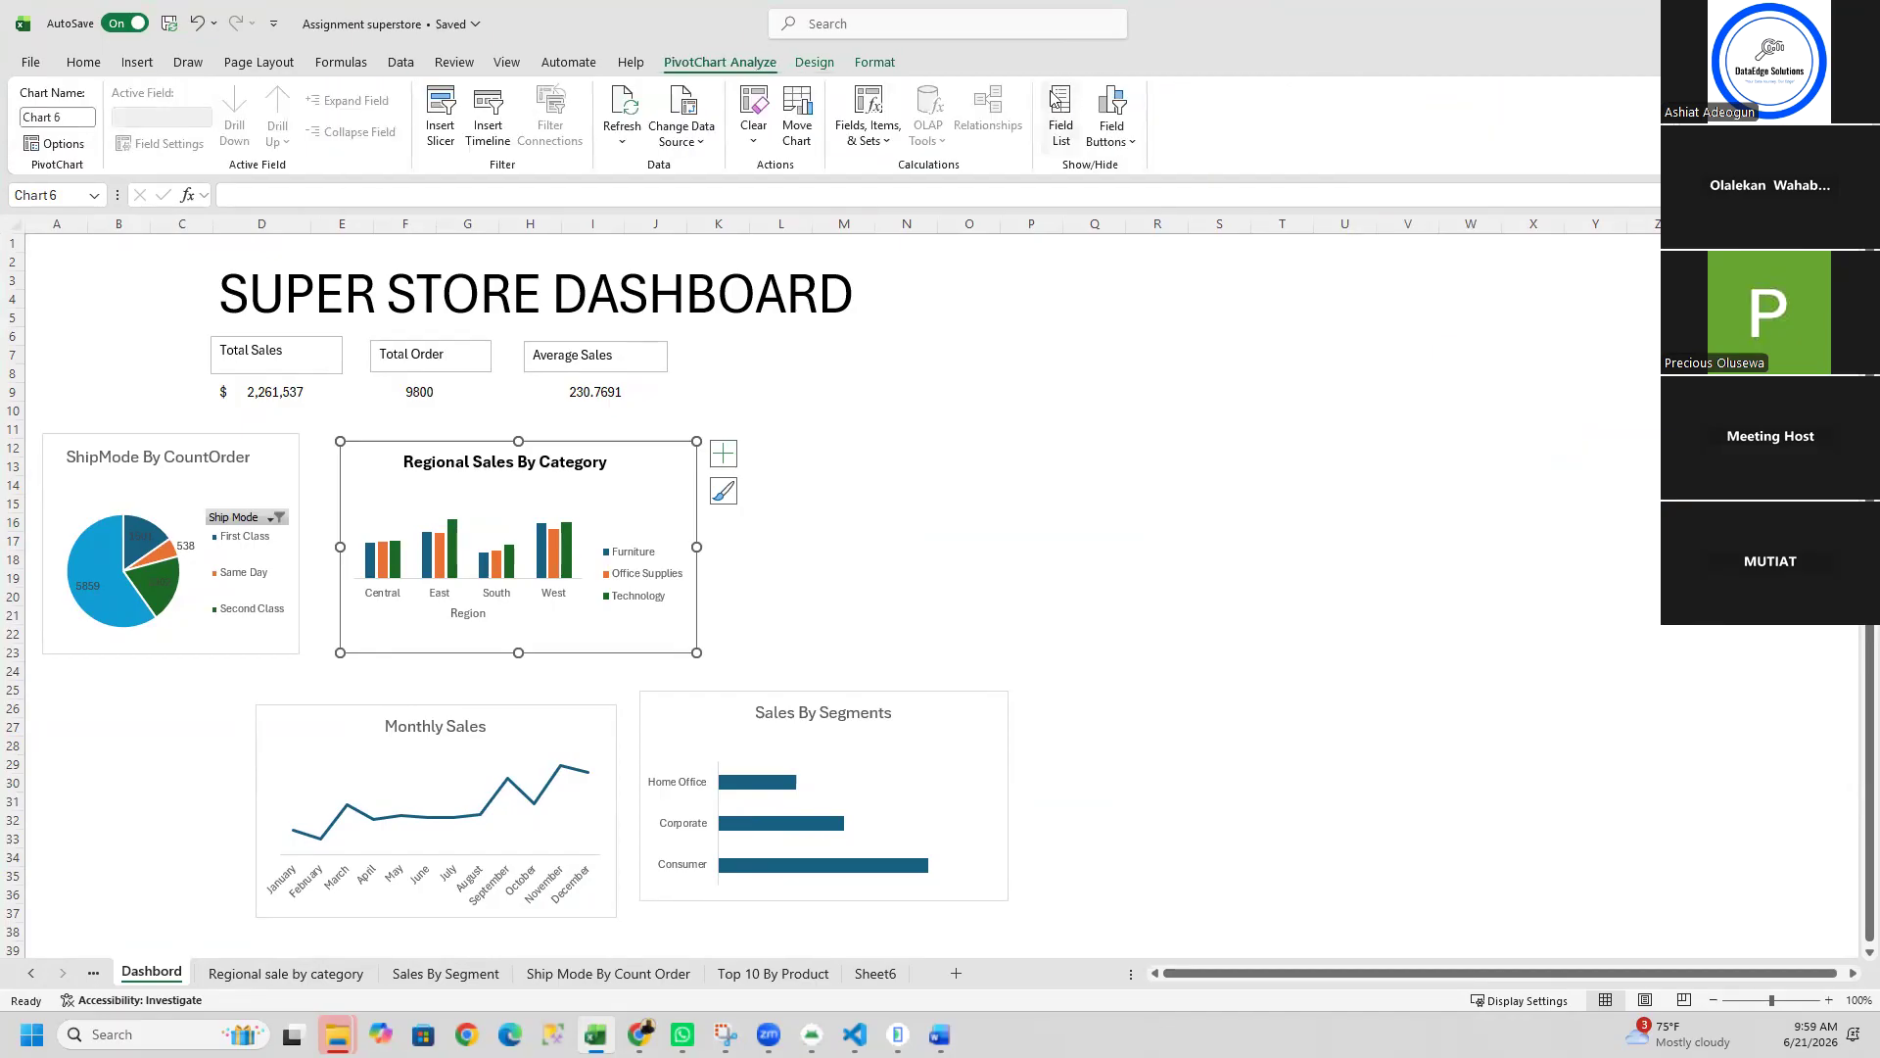
click(1061, 115)
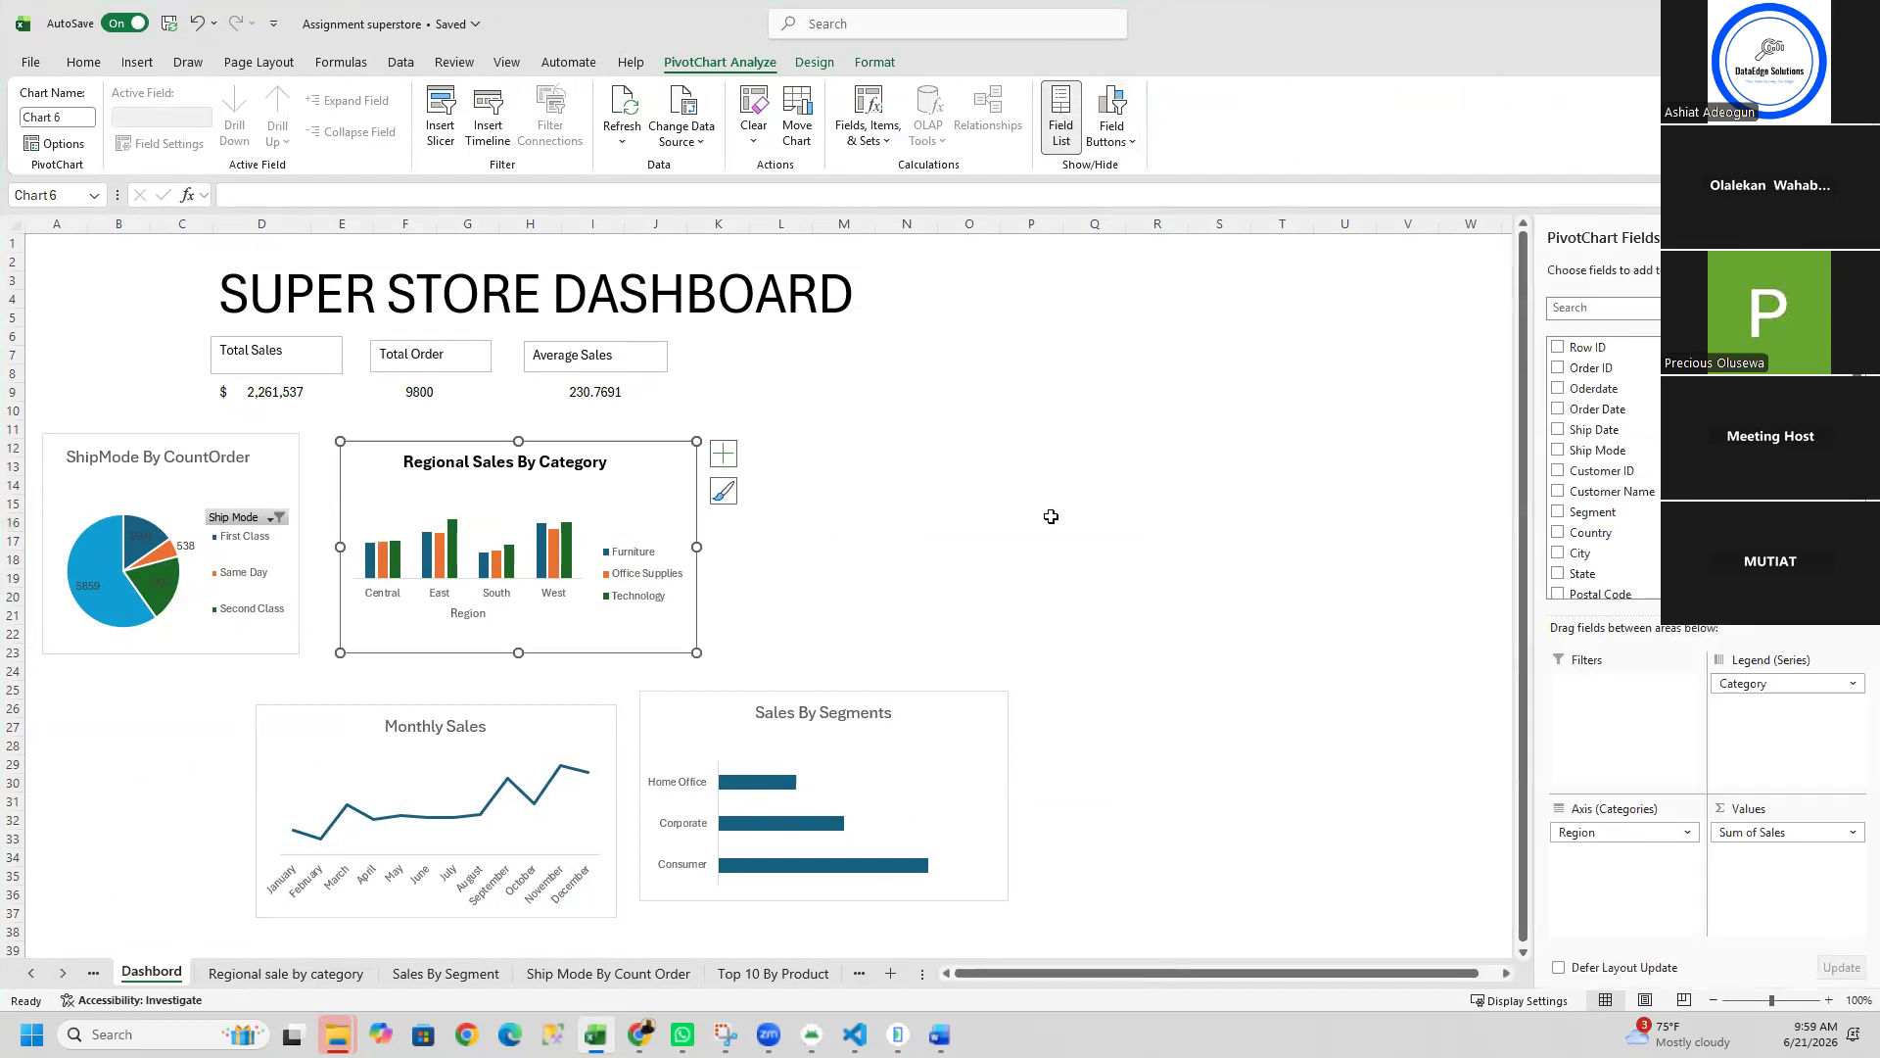
click(1272, 516)
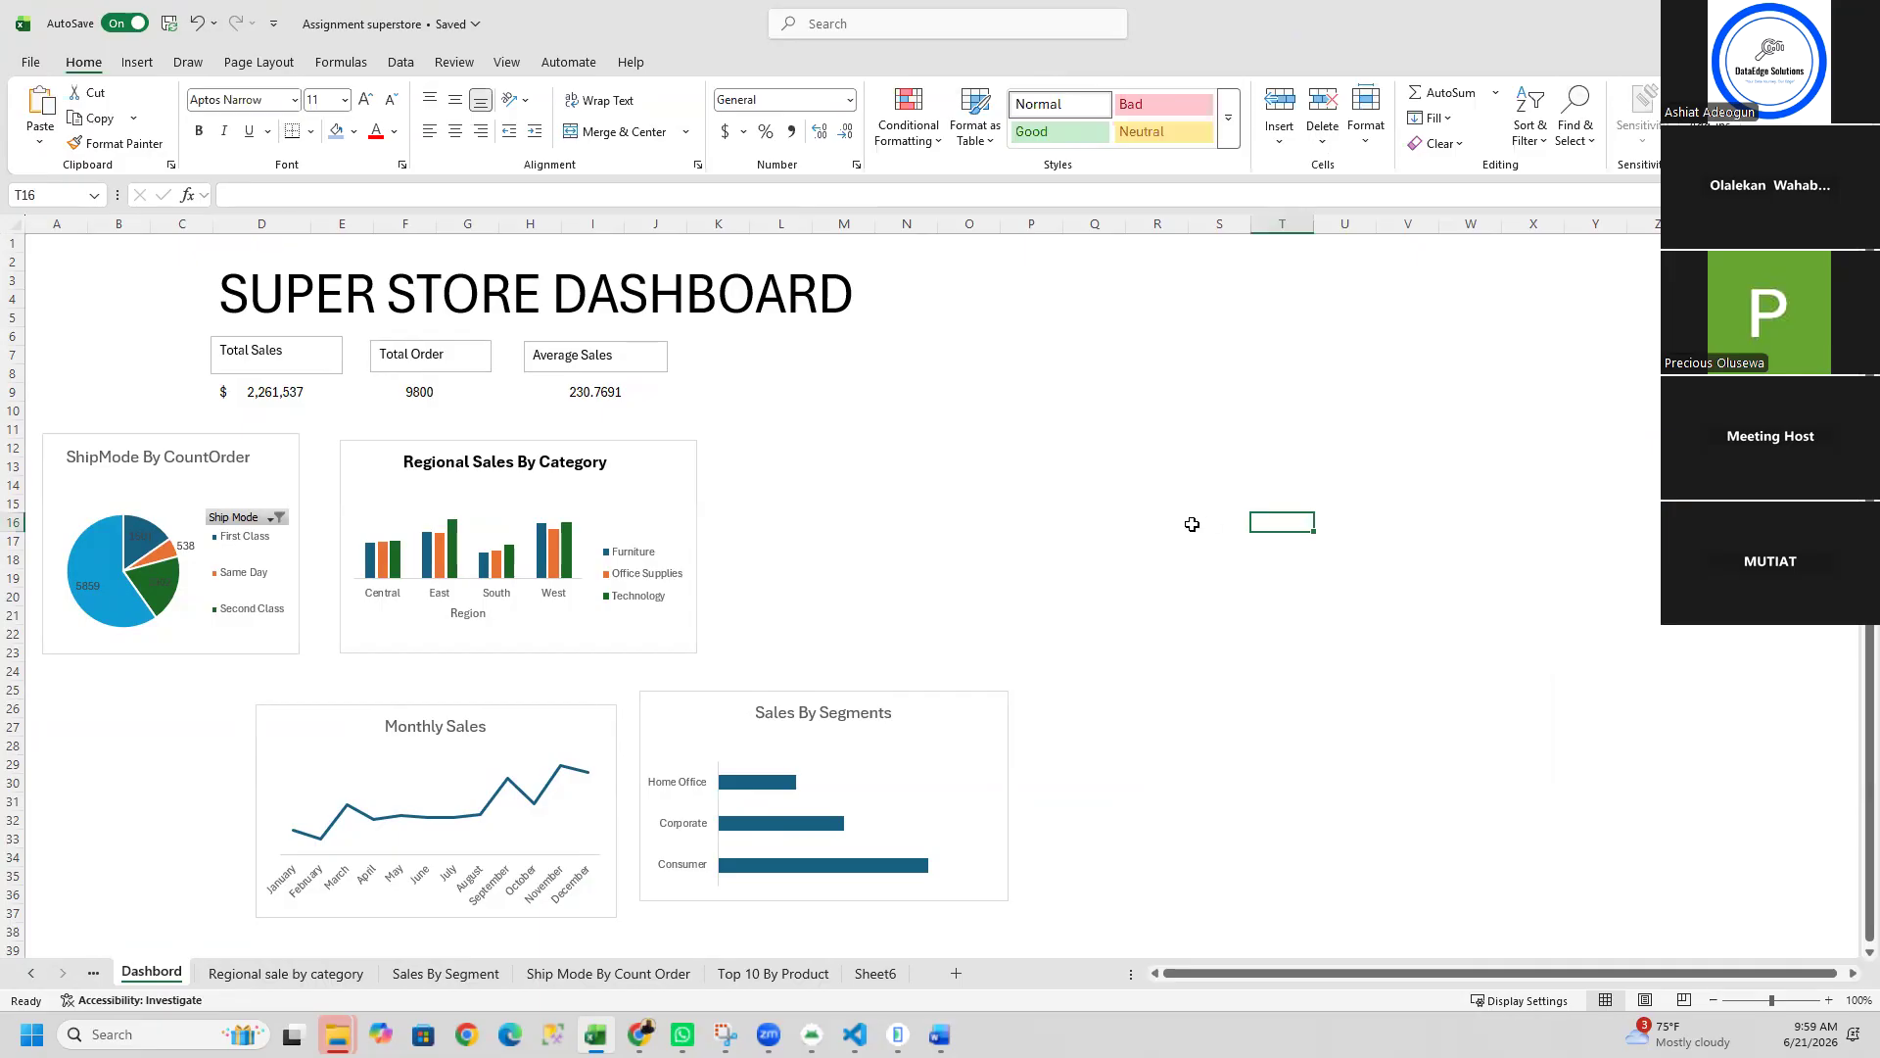
click(656, 532)
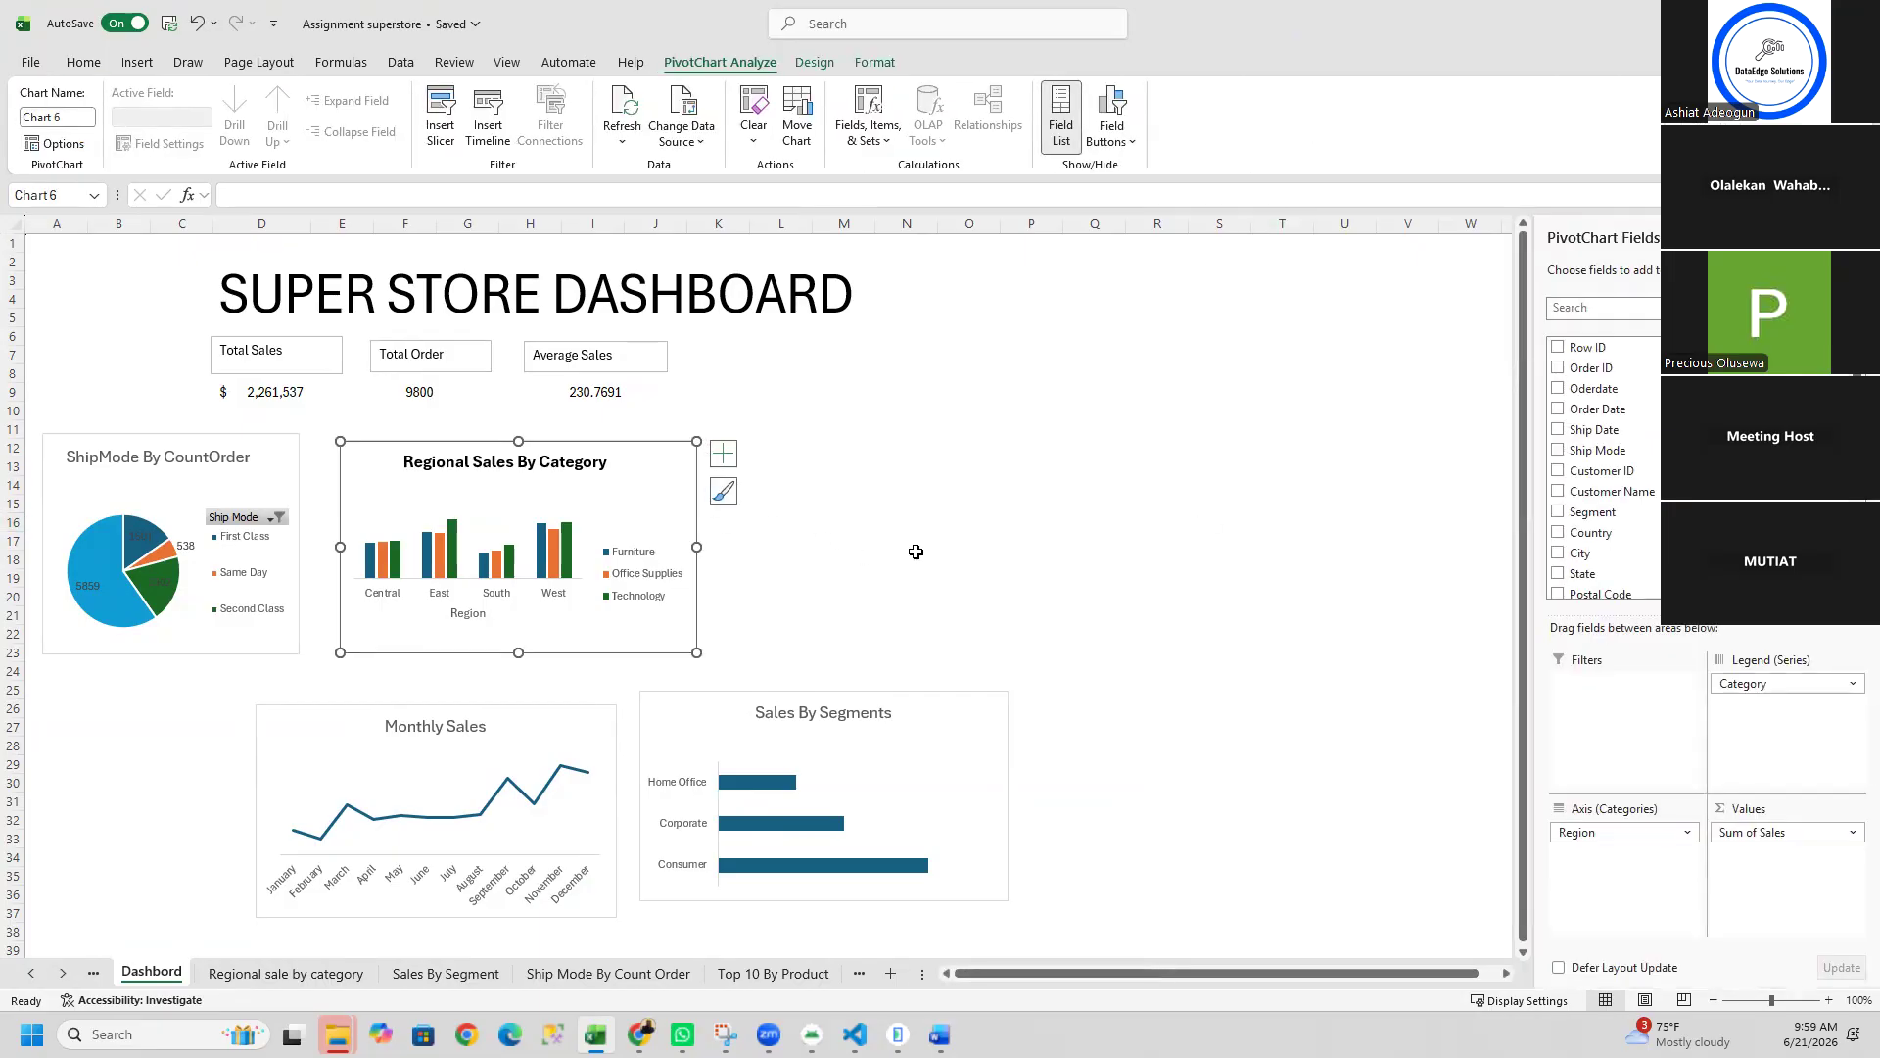
click(906, 715)
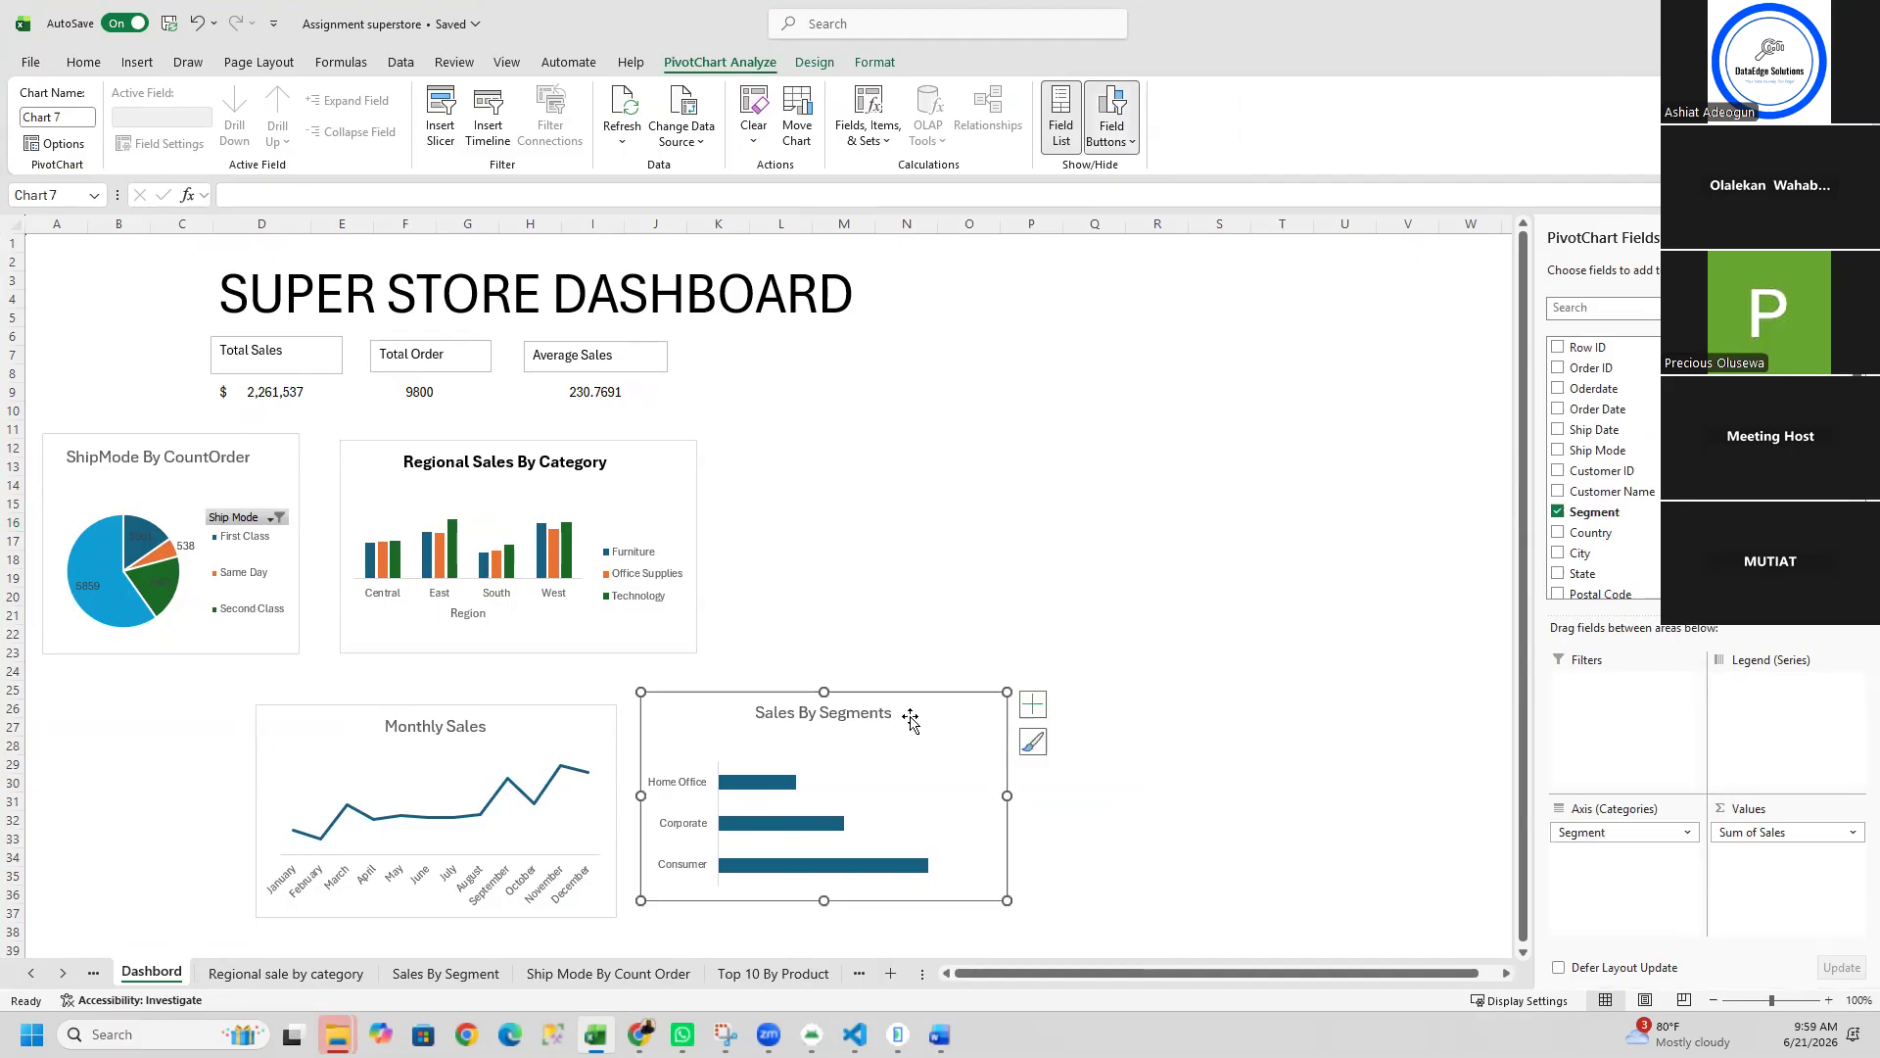
Step: Copy the whole PivotTable from the Top 10 By Product sheet and paste it into Dashbord at cell L14
click(754, 974)
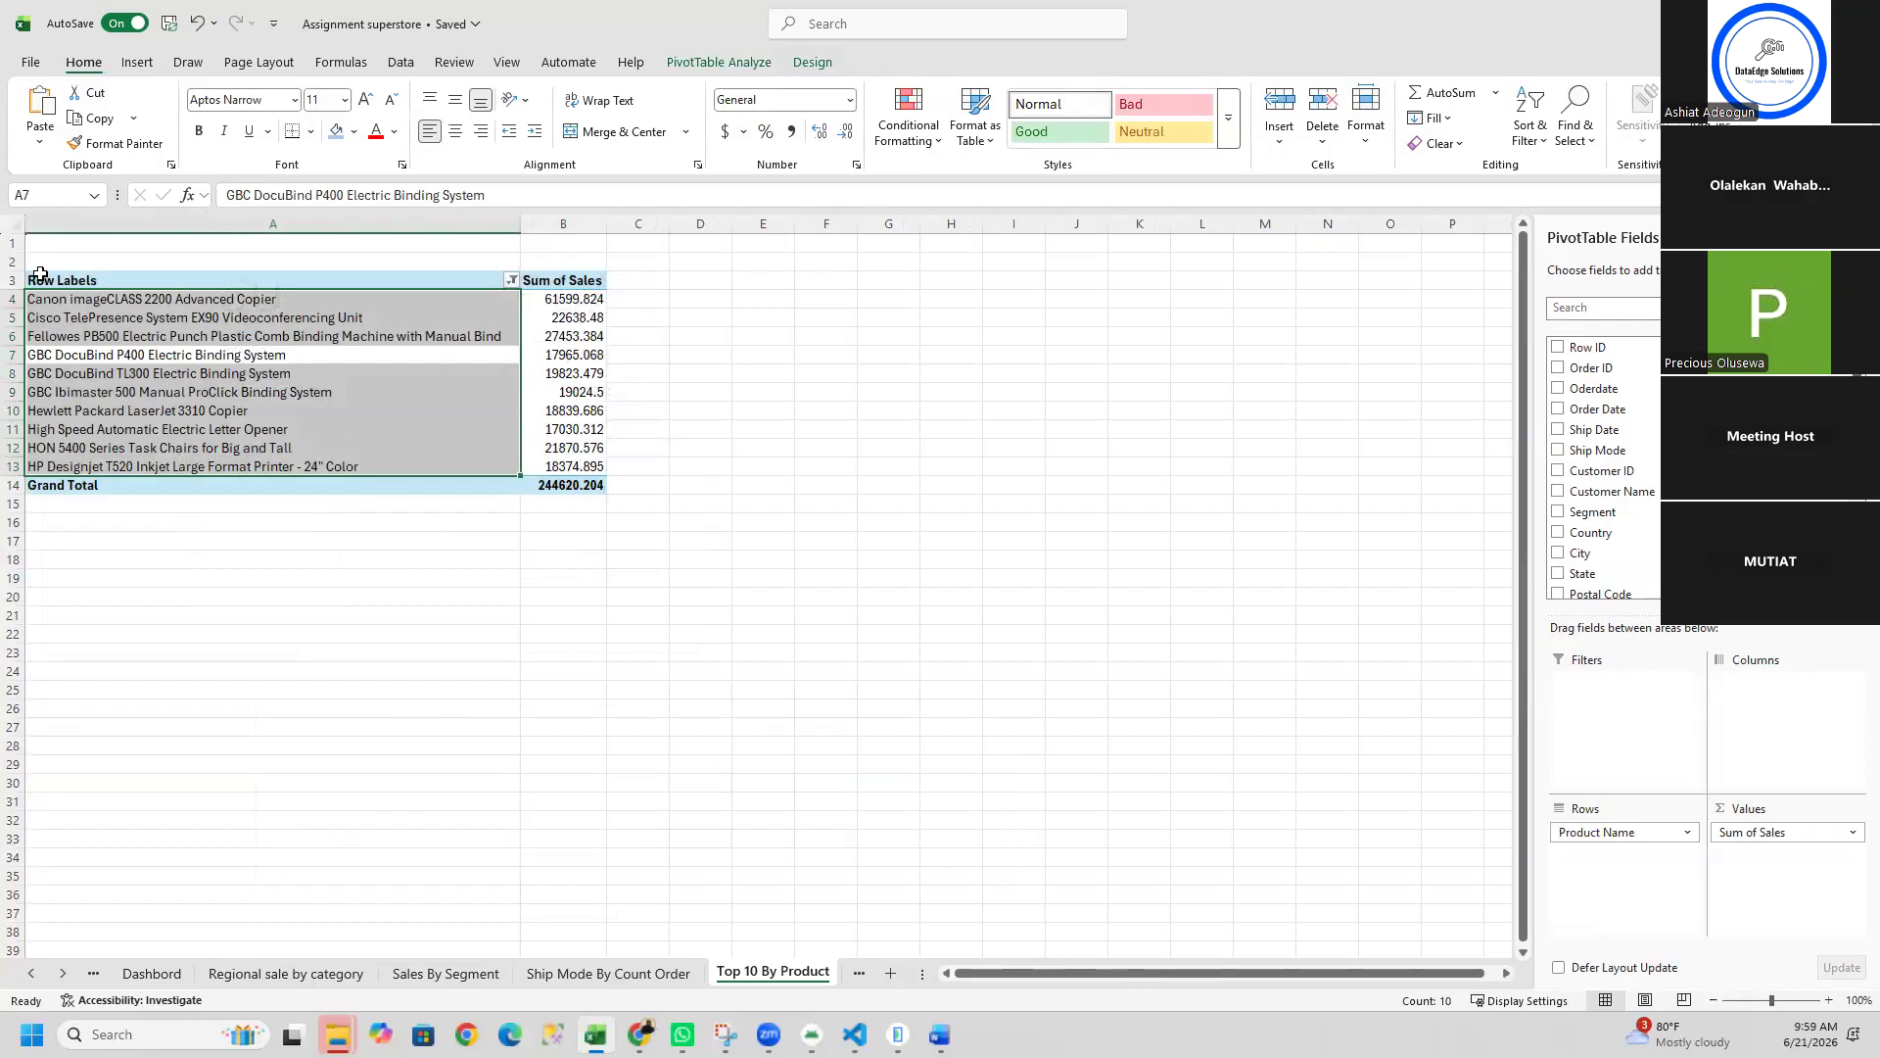
drag(37, 275, 589, 485)
key(ctrl+c)
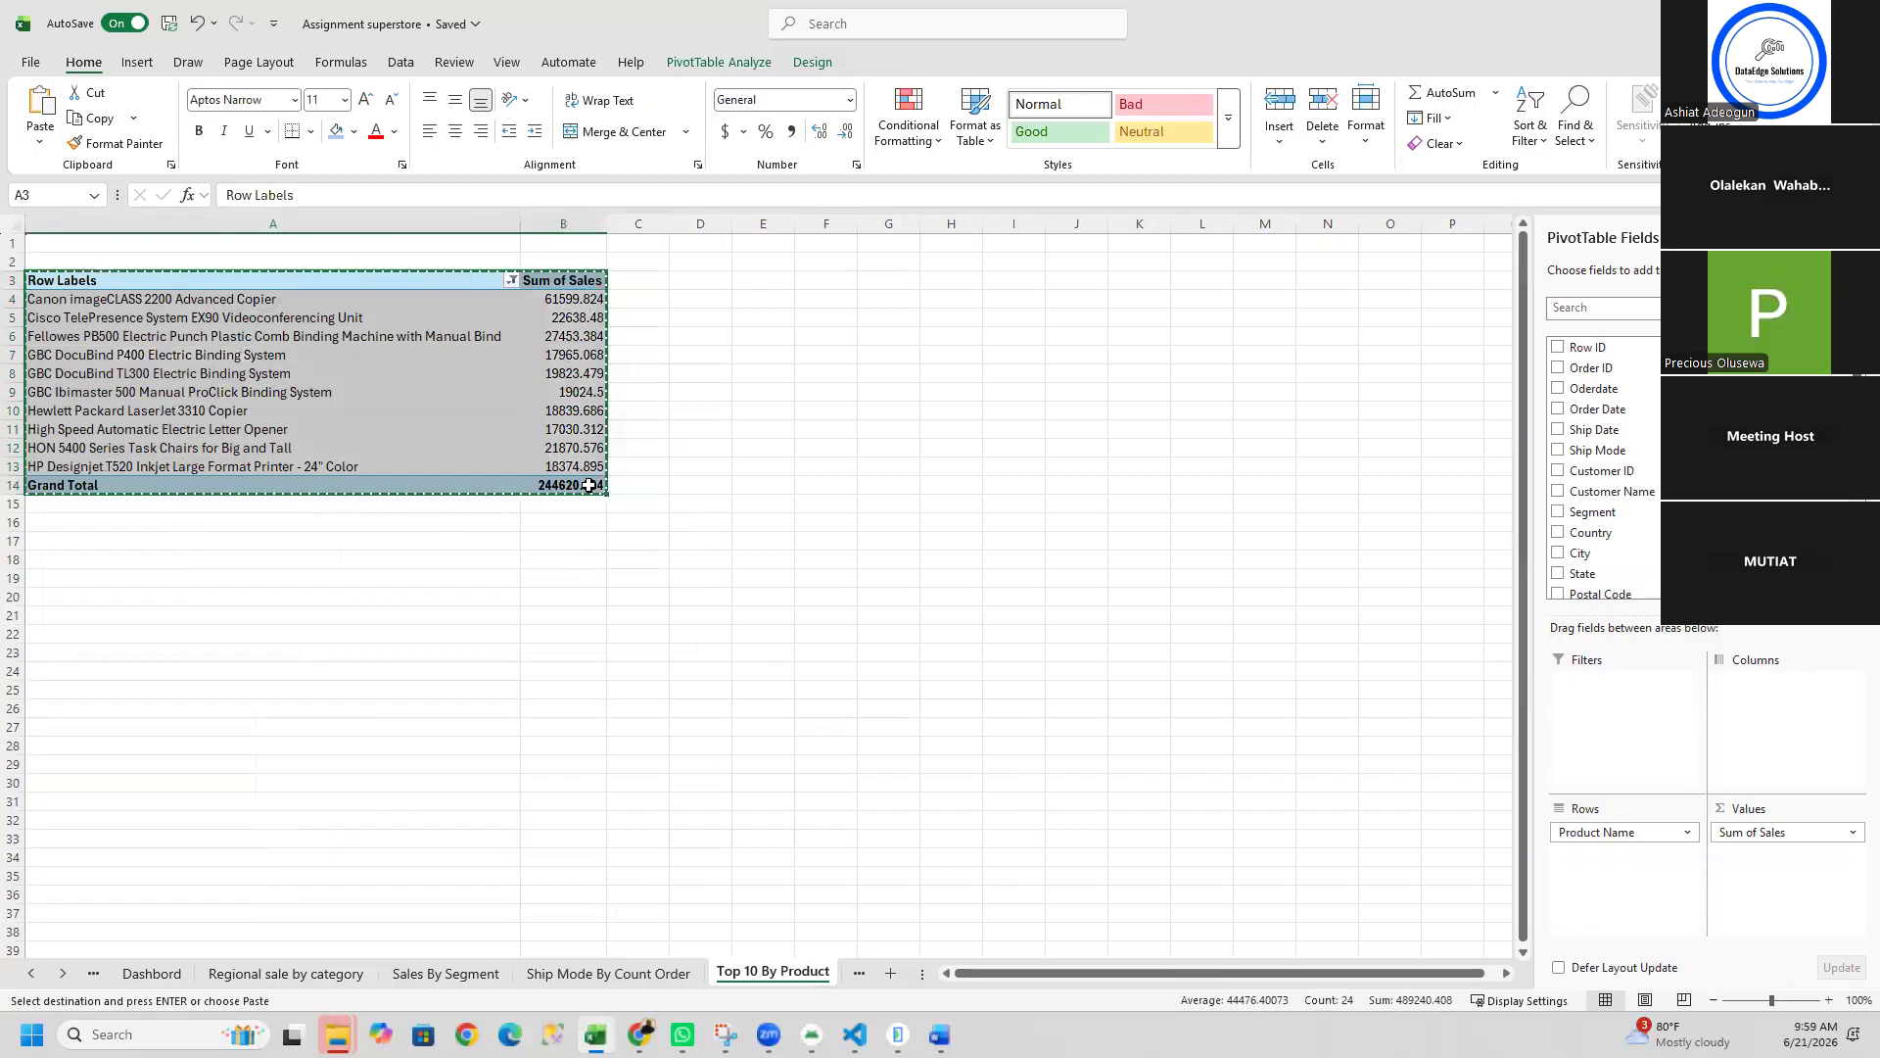
click(146, 973)
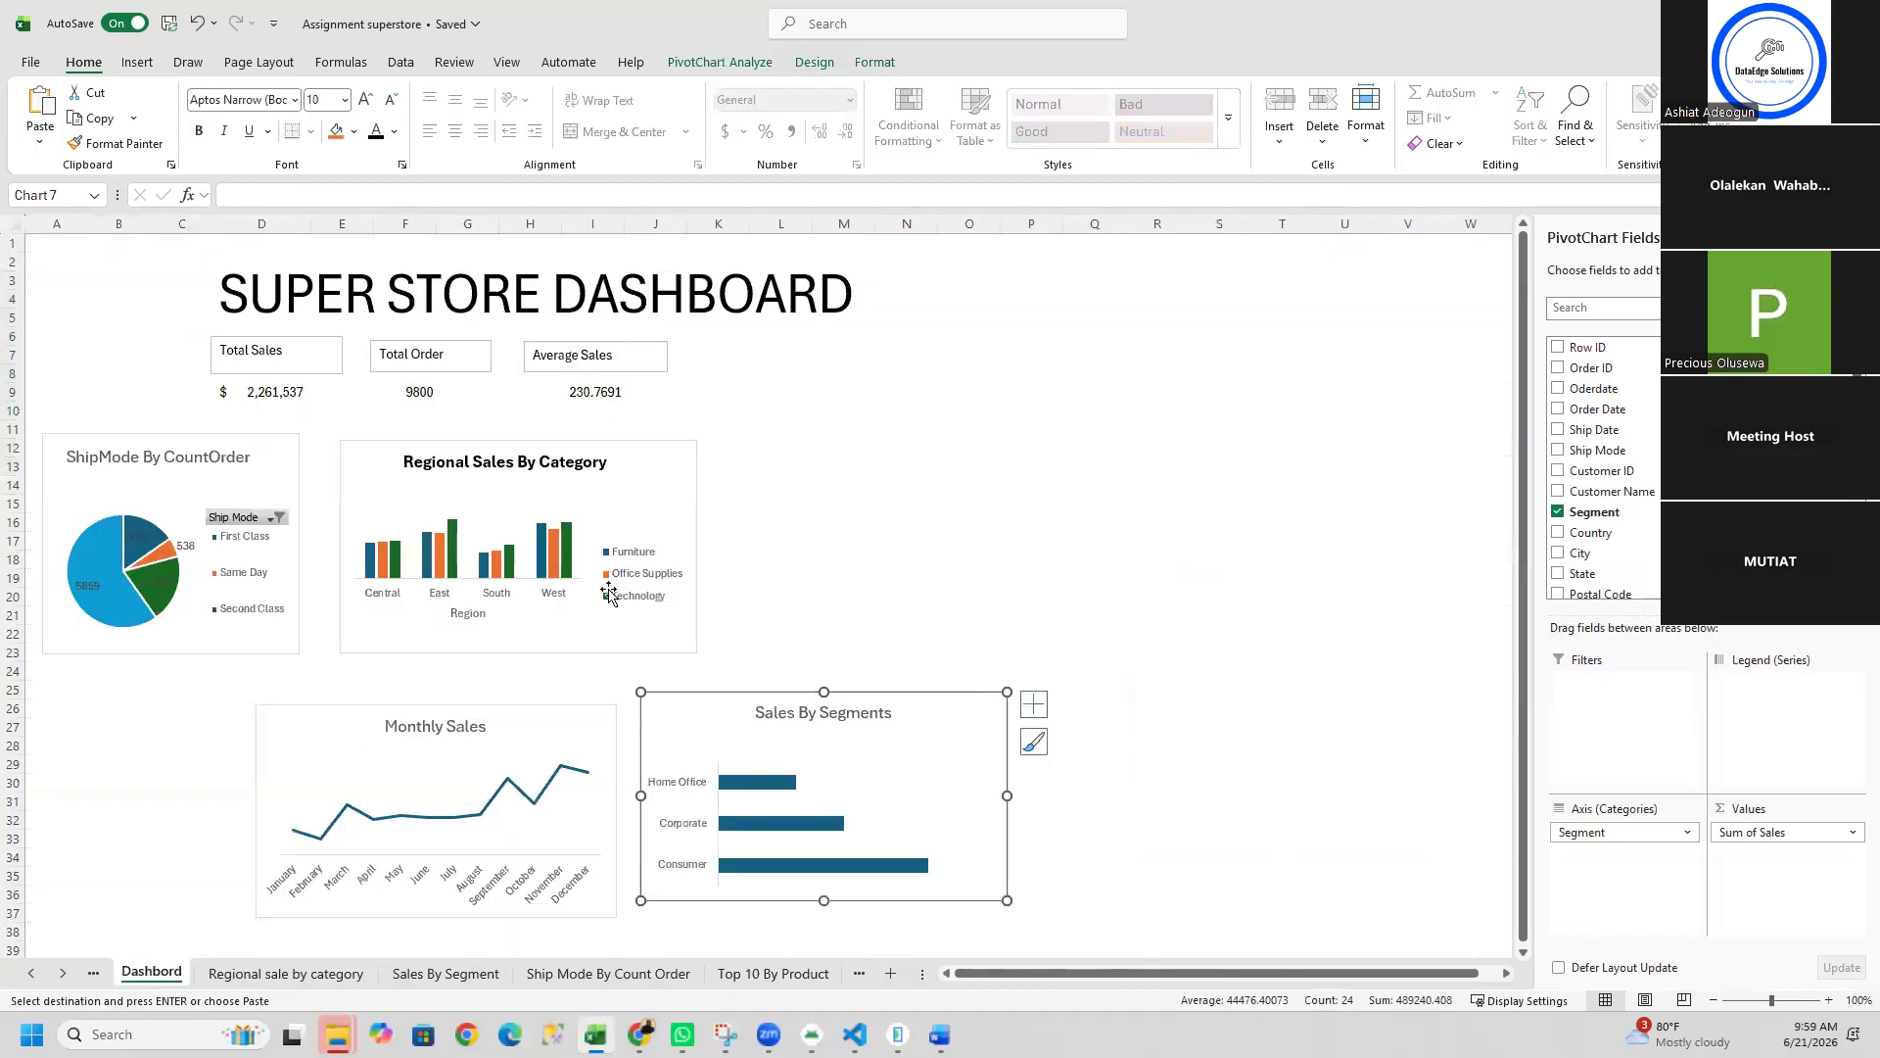
click(801, 487)
key(ctrl+v)
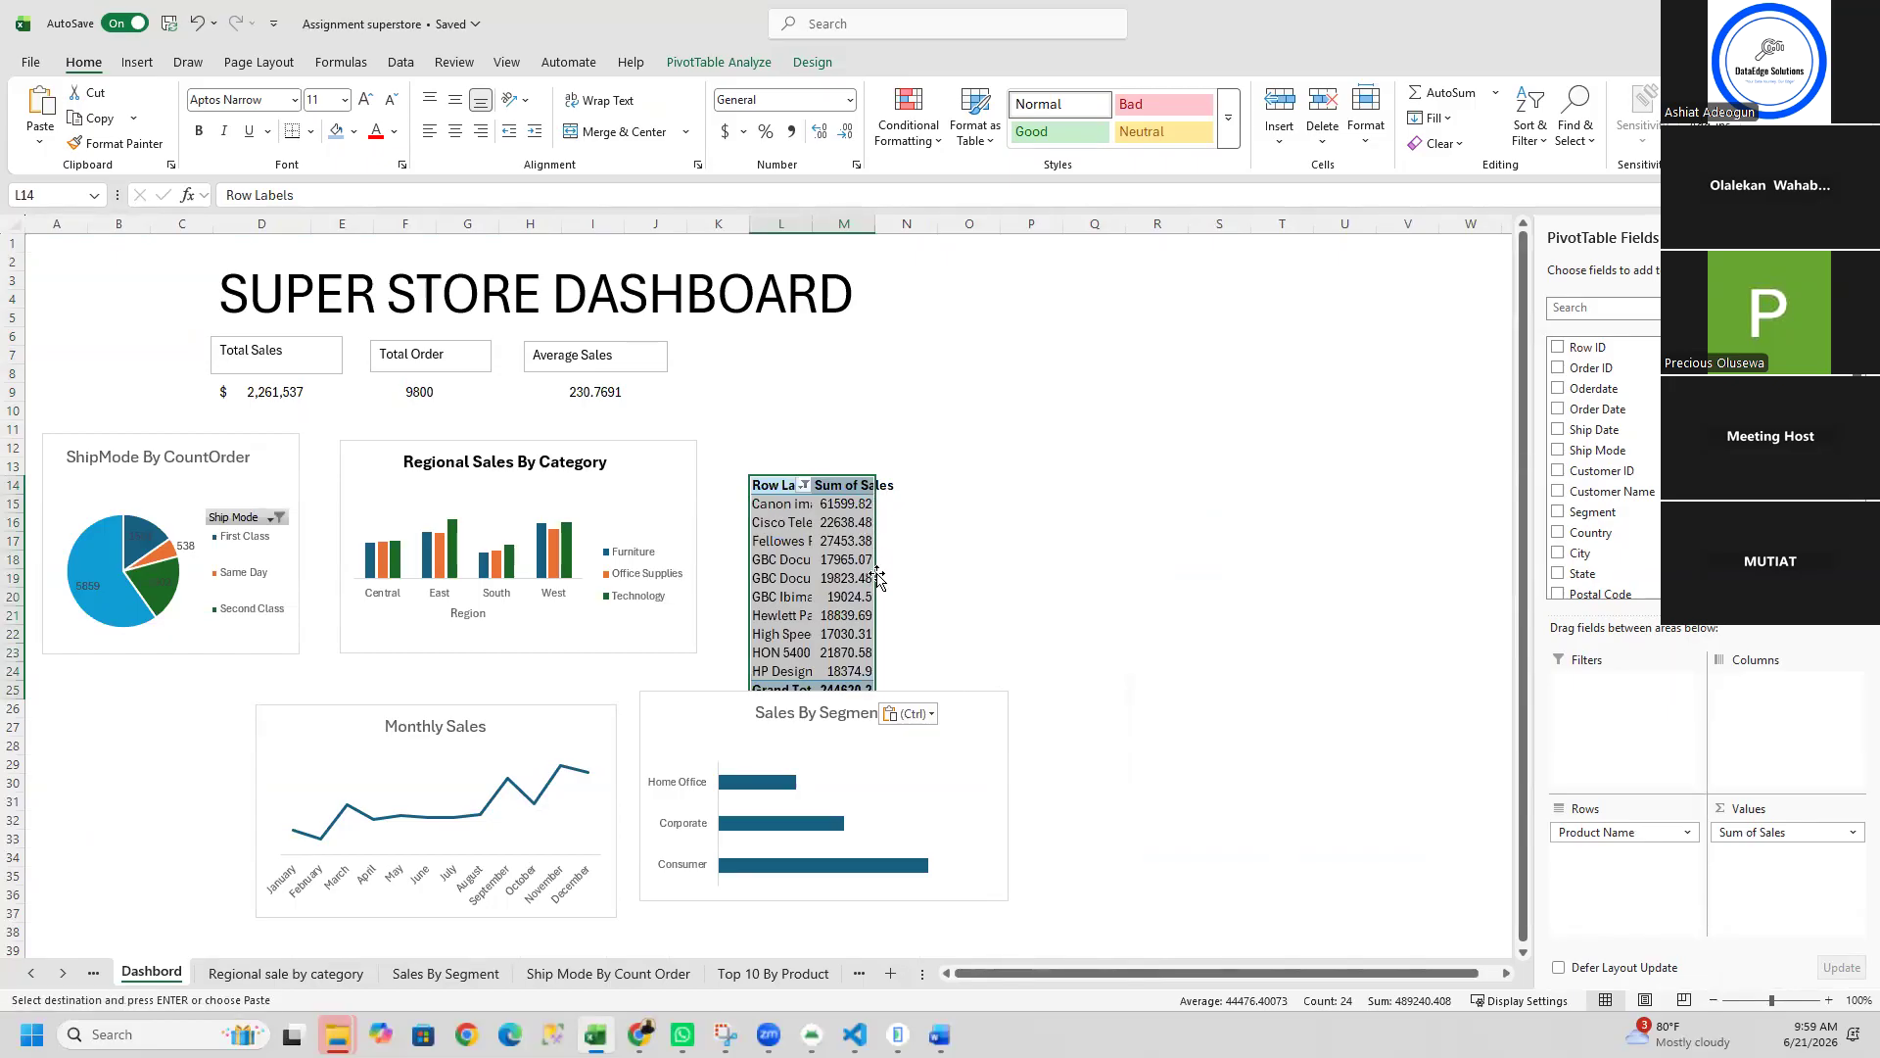
Step: Copy the pasted top 10 products table on Dashbord, from L14 down to its Grand Total row
click(842, 586)
click(835, 485)
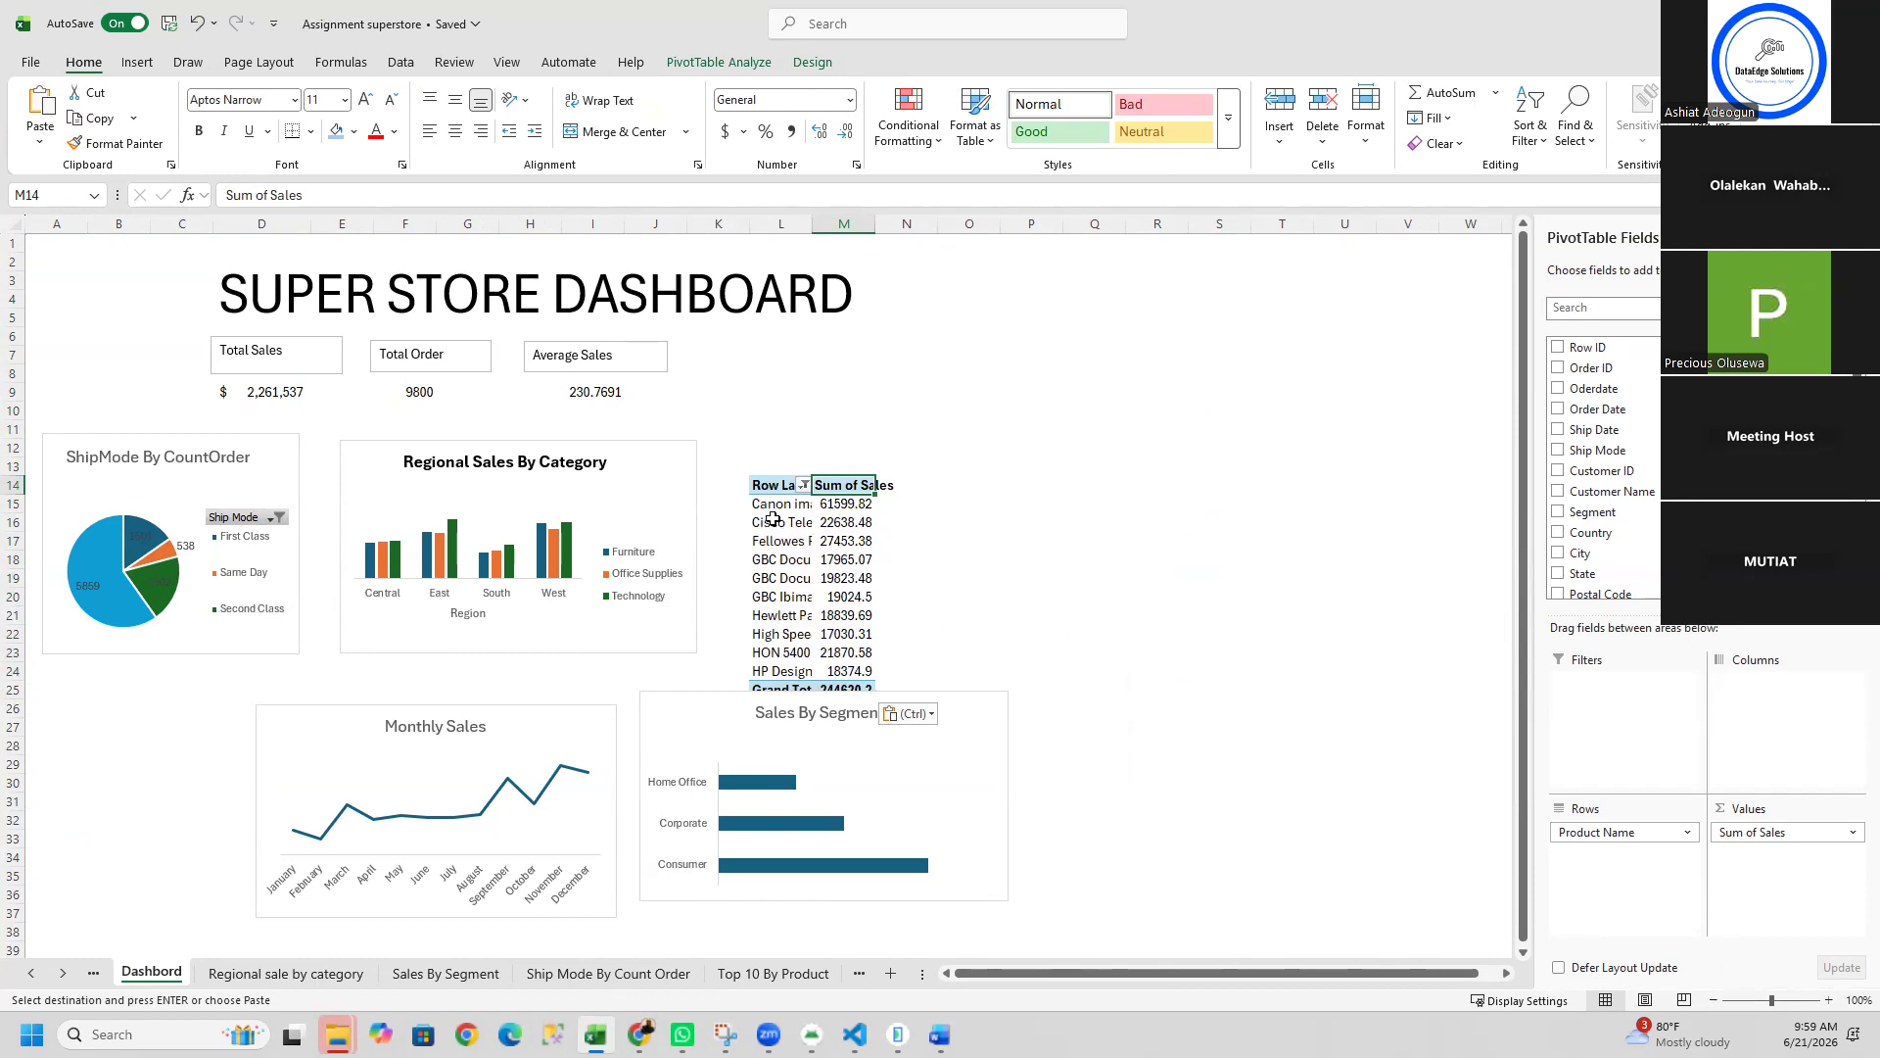
drag(770, 485, 870, 689)
key(ctrl+c)
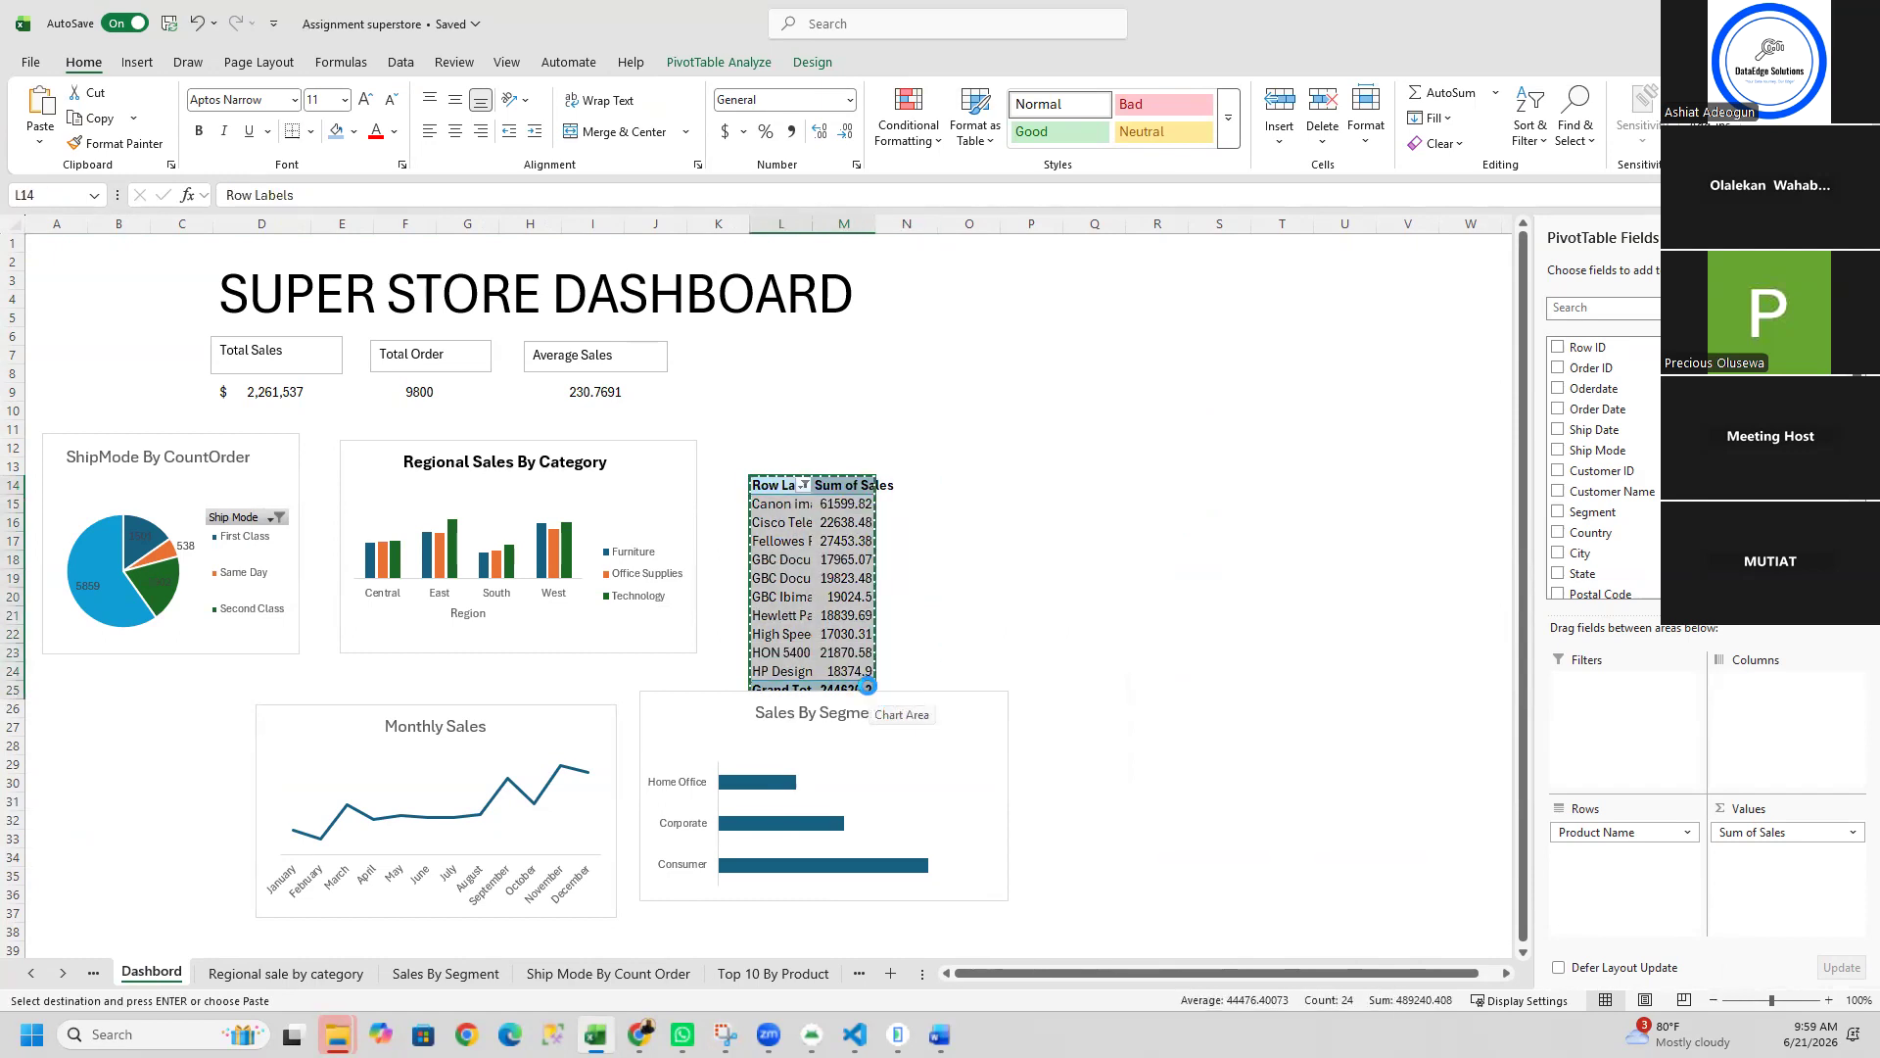
Step: Narrow the Regional Sales By Category chart slightly so it ends within column J
click(741, 444)
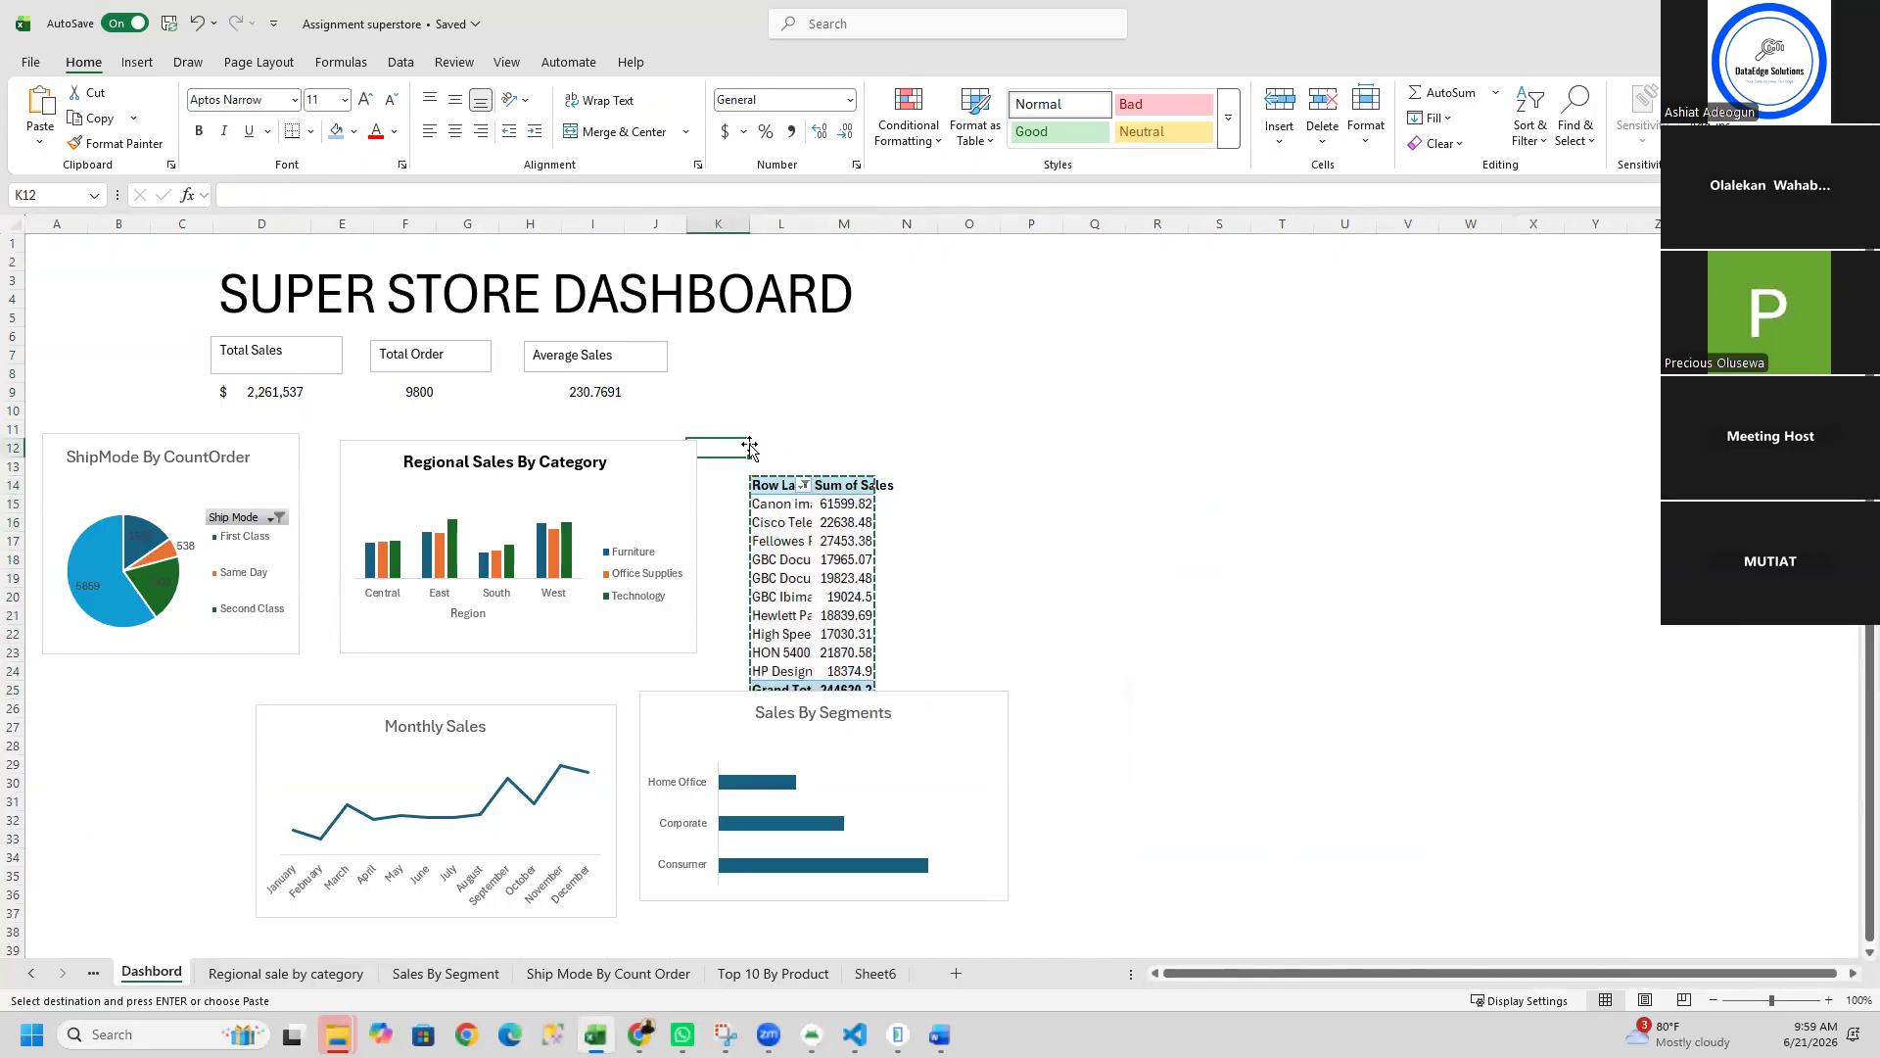
click(675, 519)
drag(694, 542, 676, 541)
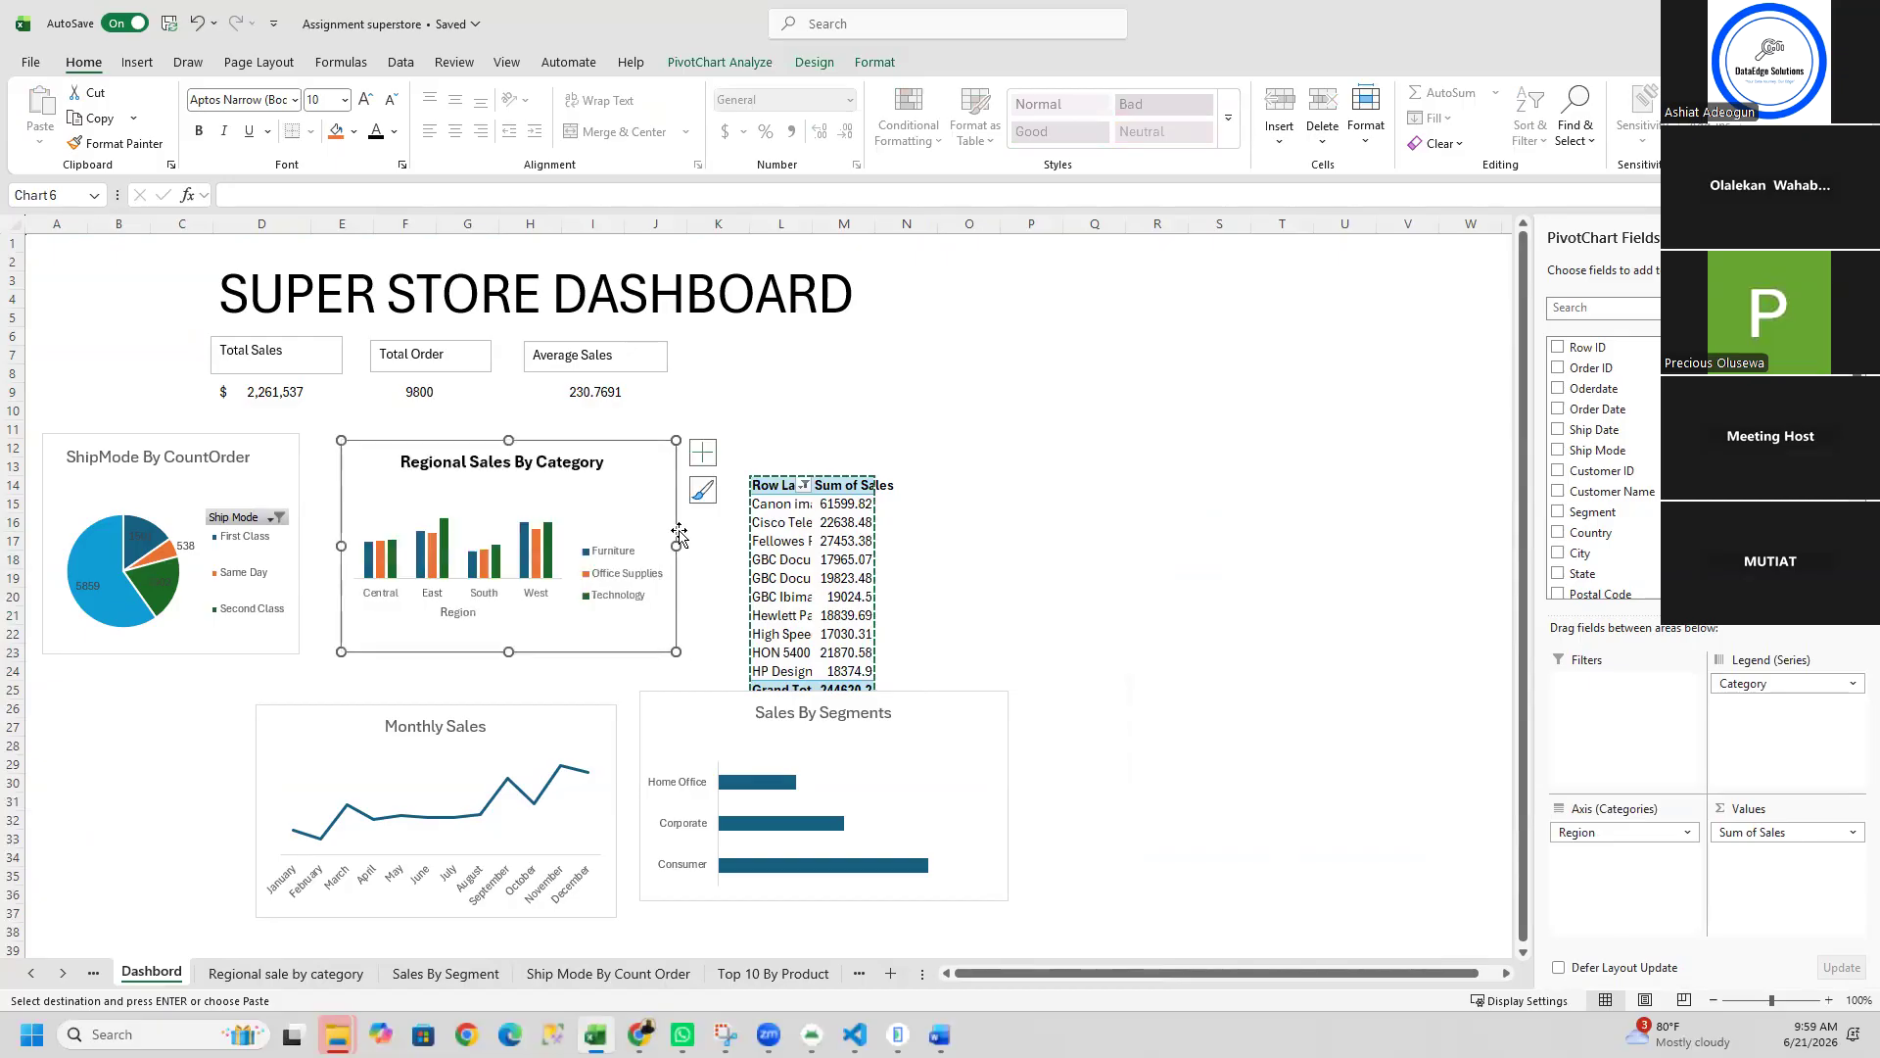
Step: Paste the copied top 10 products table on Dashbord at cell K12, beside the Regional Sales By Category chart
click(727, 449)
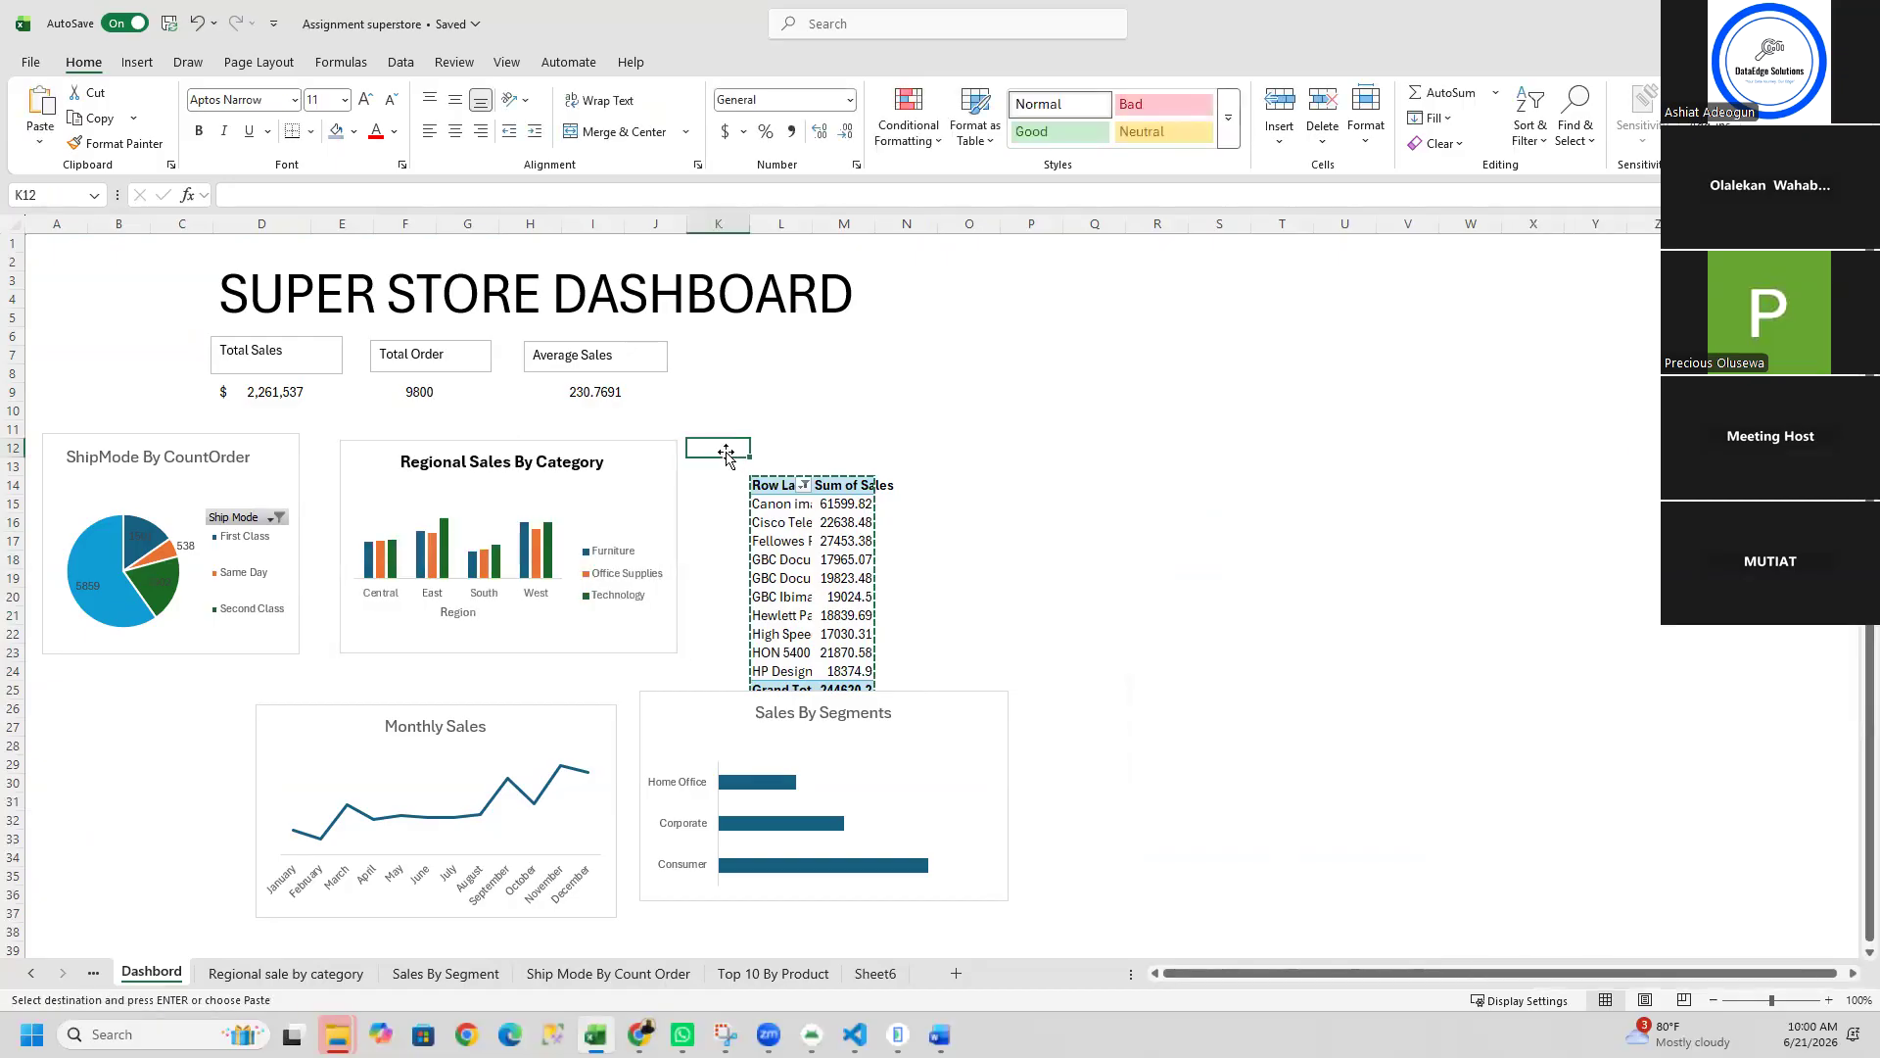
key(ctrl+v)
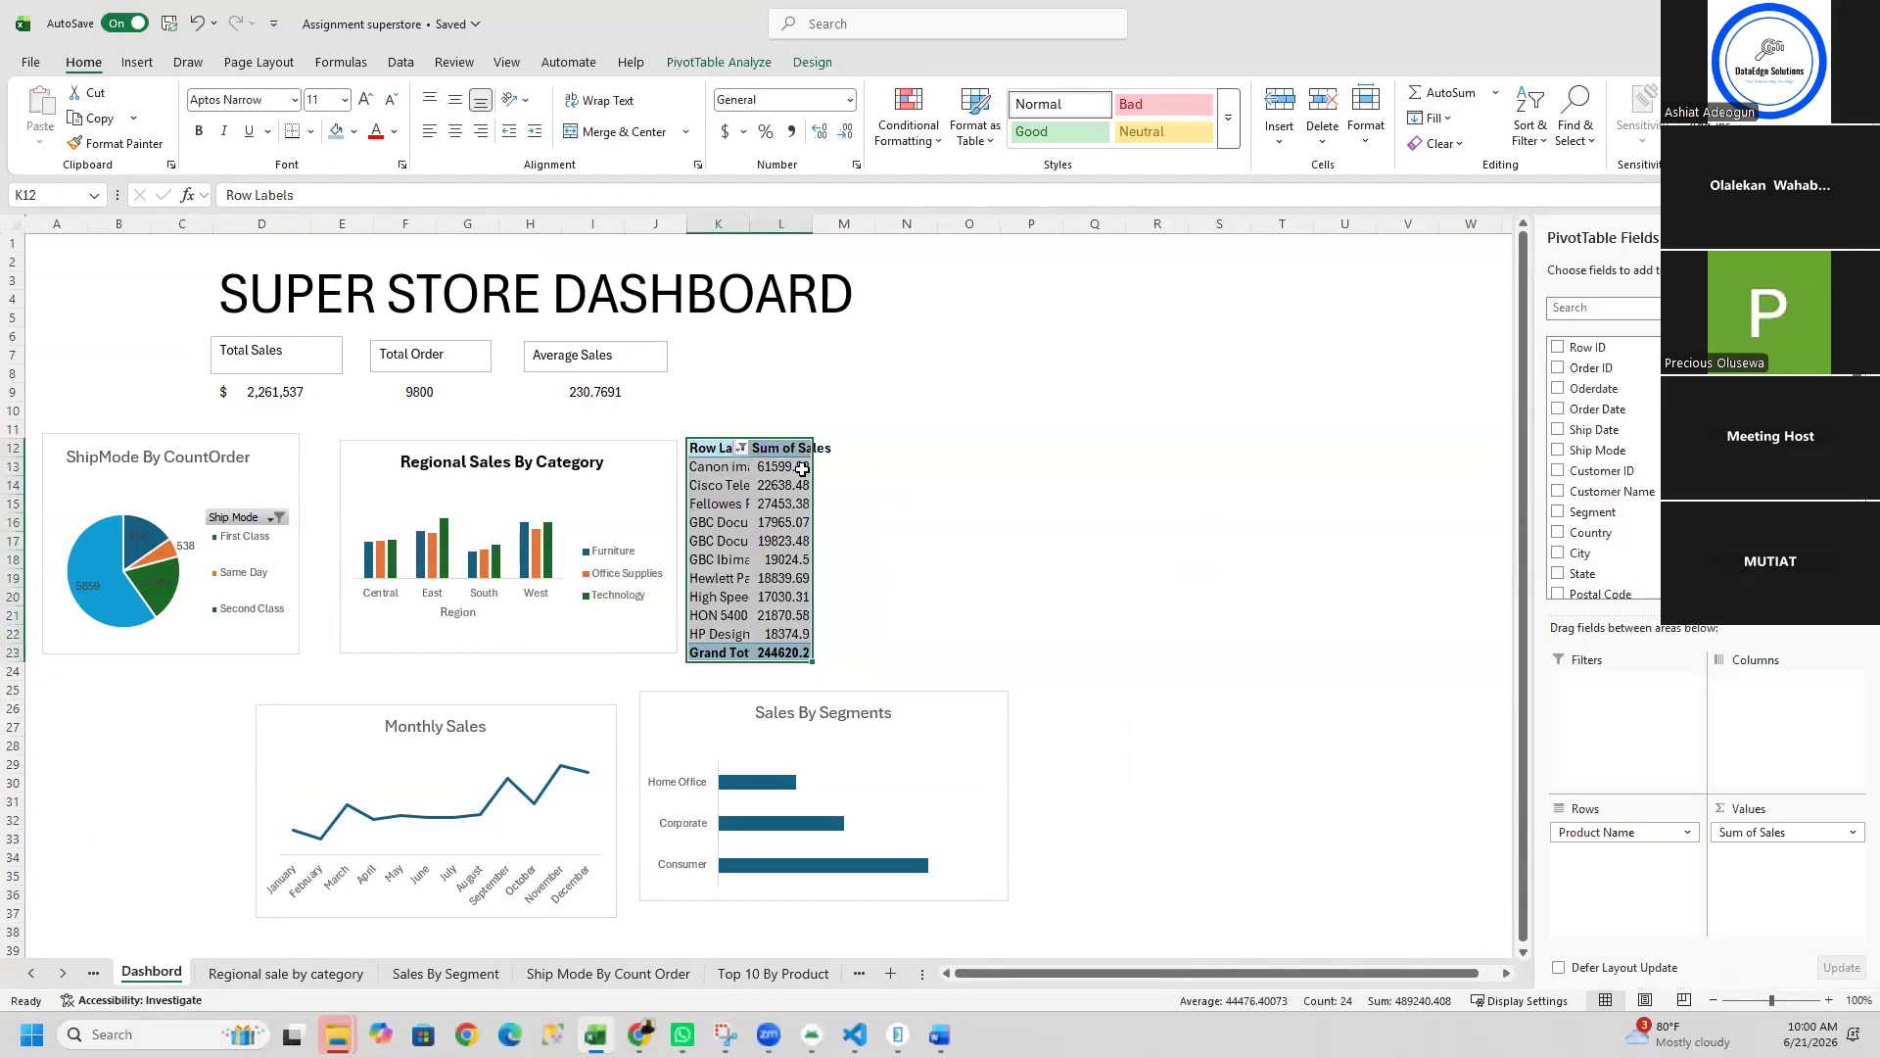
click(762, 484)
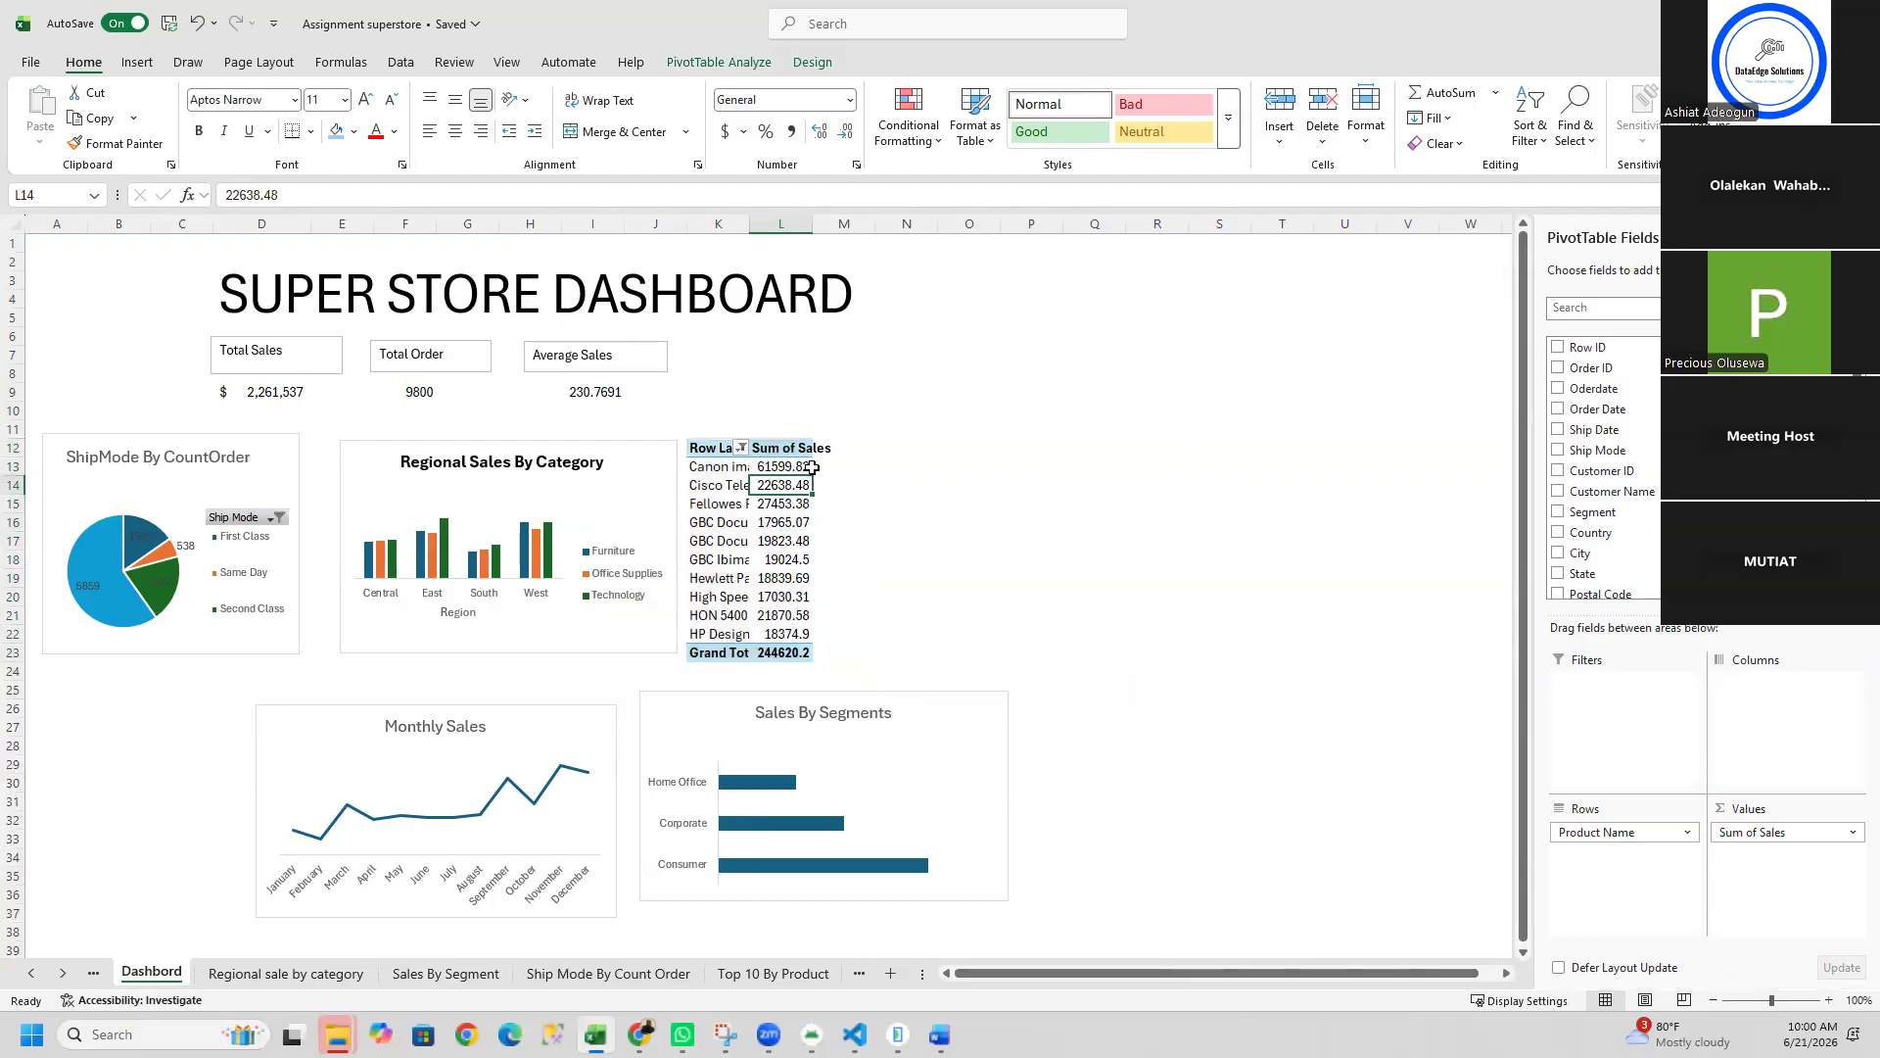
click(810, 467)
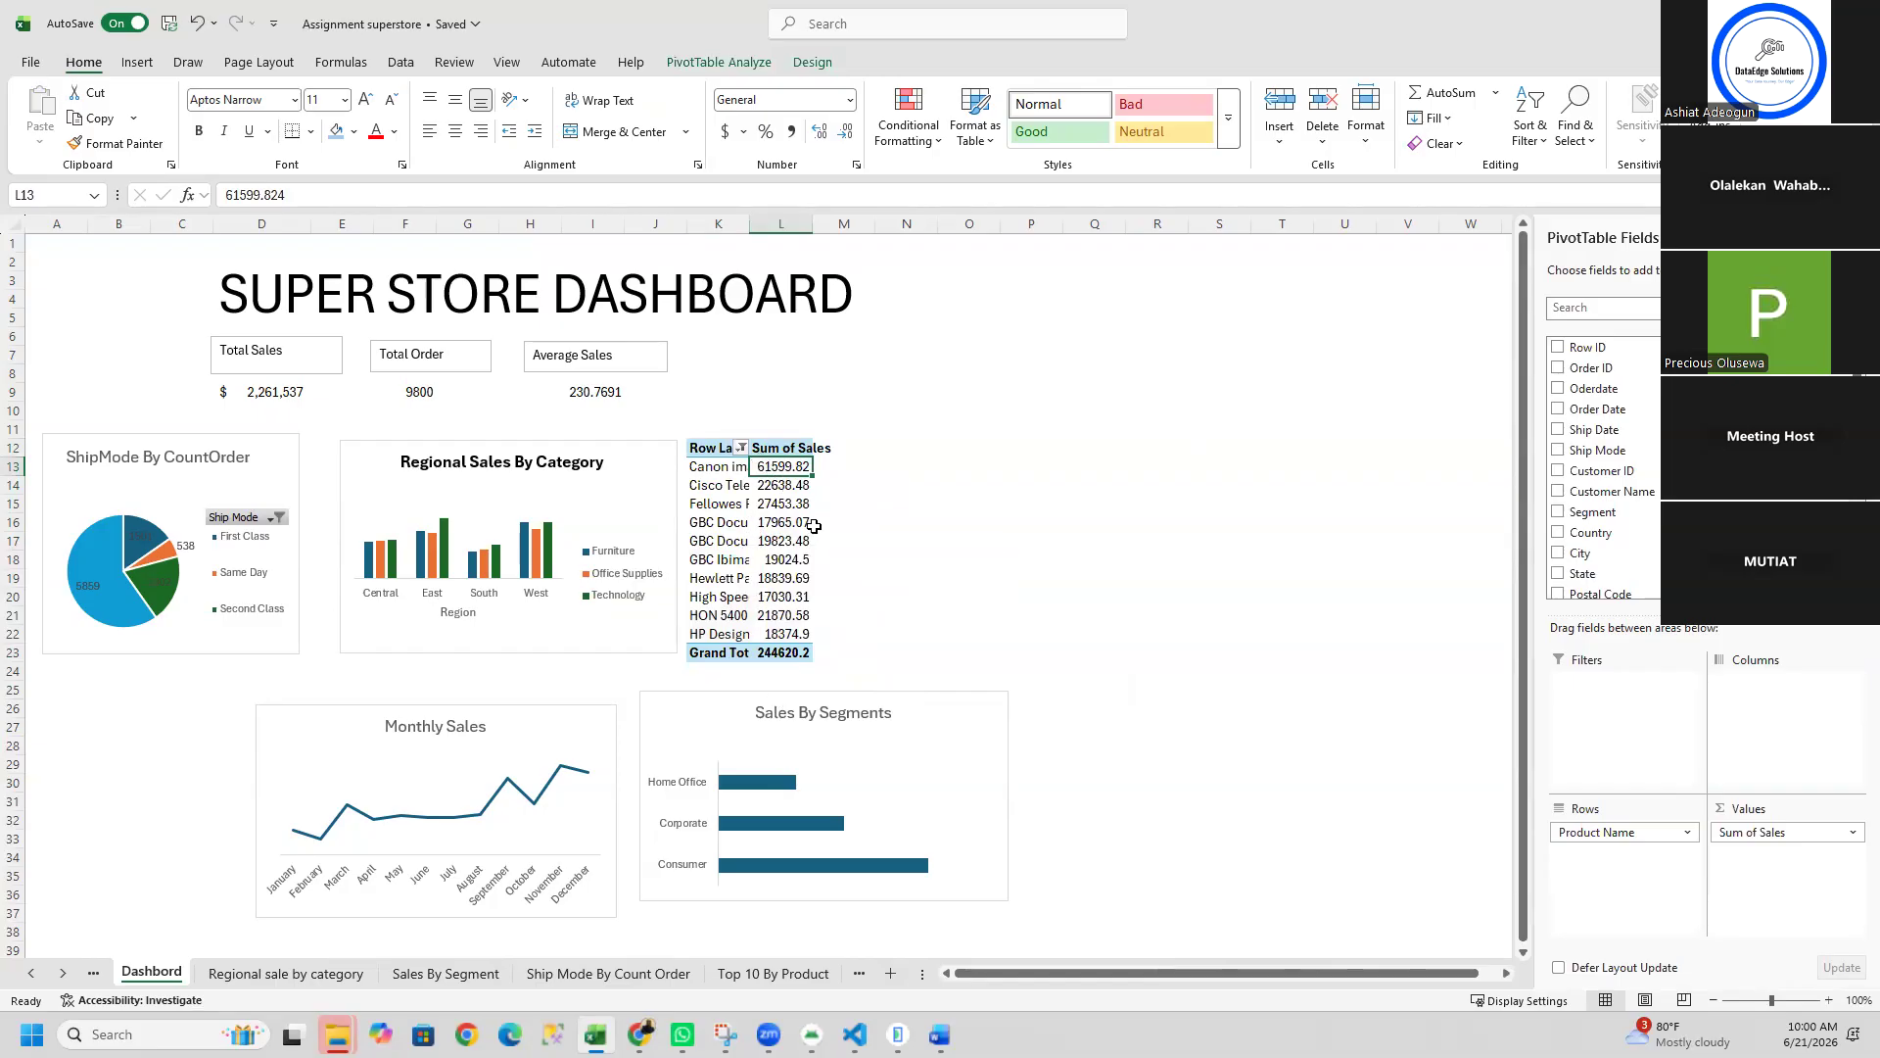
click(807, 523)
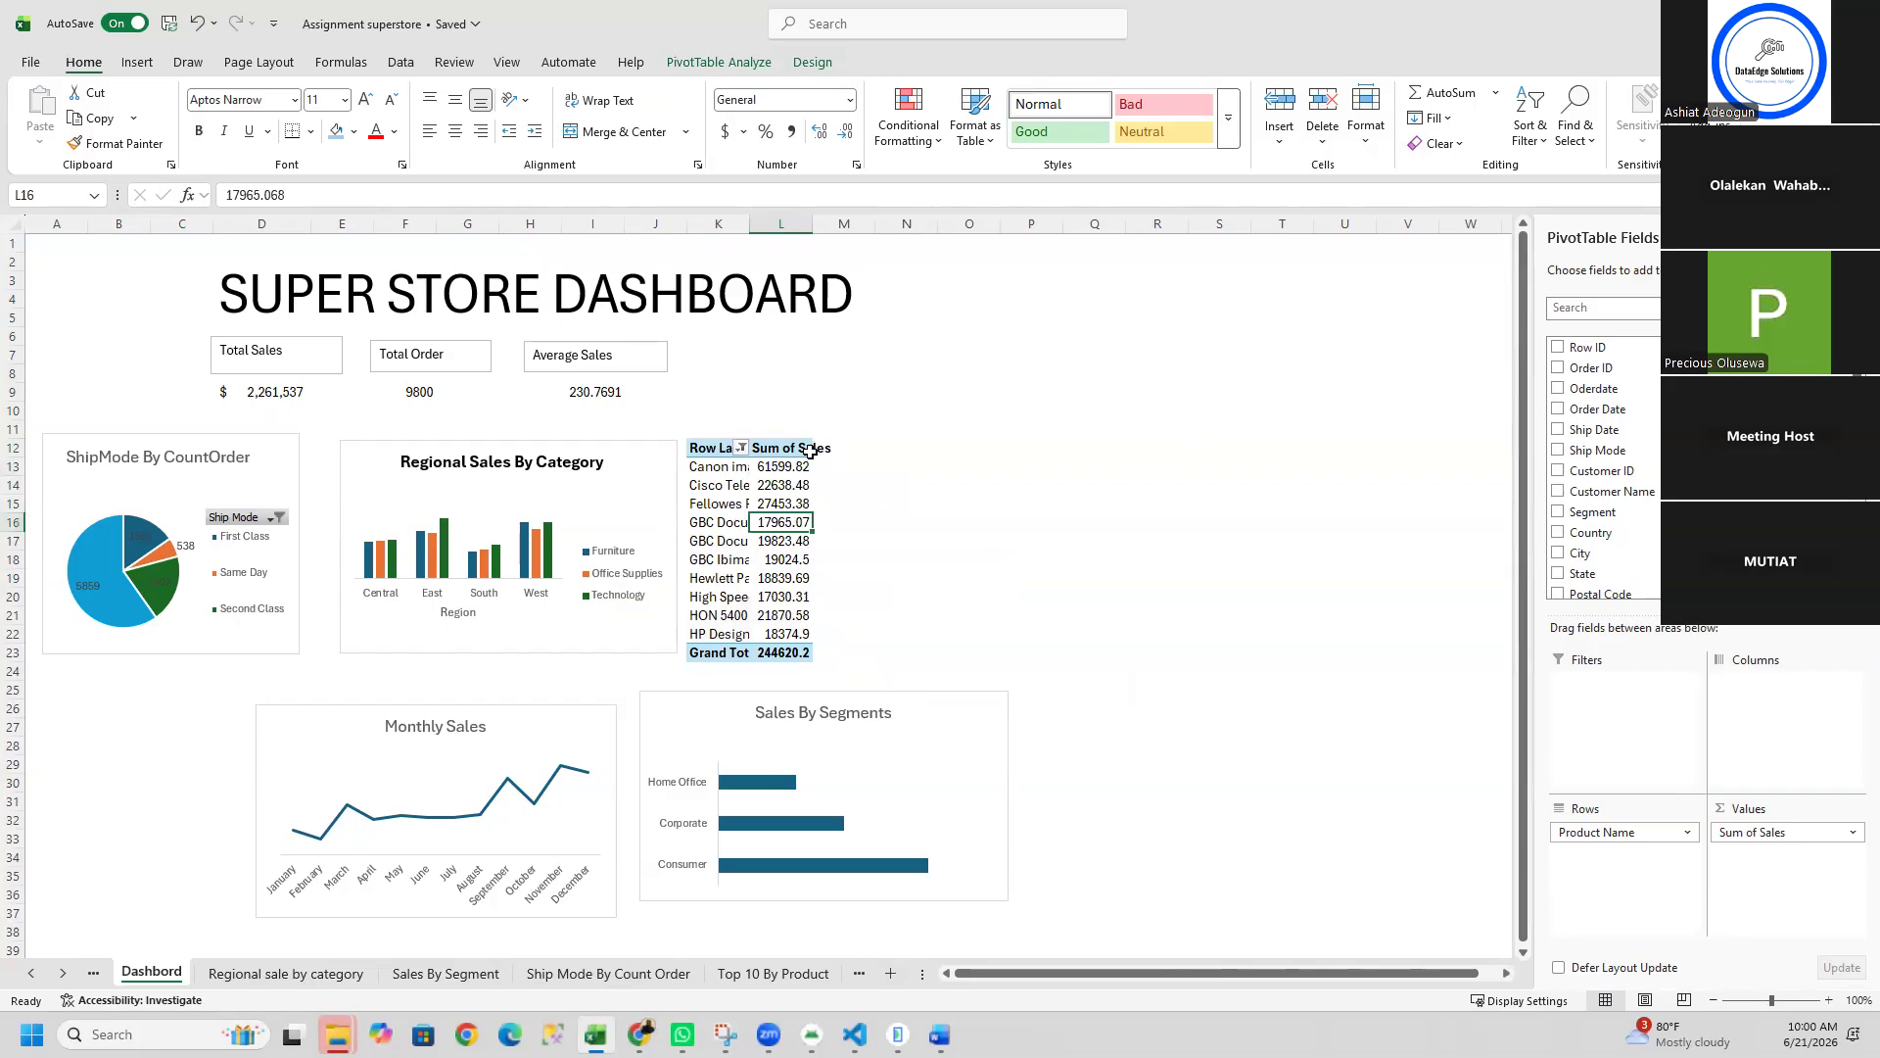
Step: Widen columns L and K for the top 10 products table and narrow the Sales By Segments chart to end at the table's edge
drag(810, 229, 963, 255)
drag(750, 227, 861, 224)
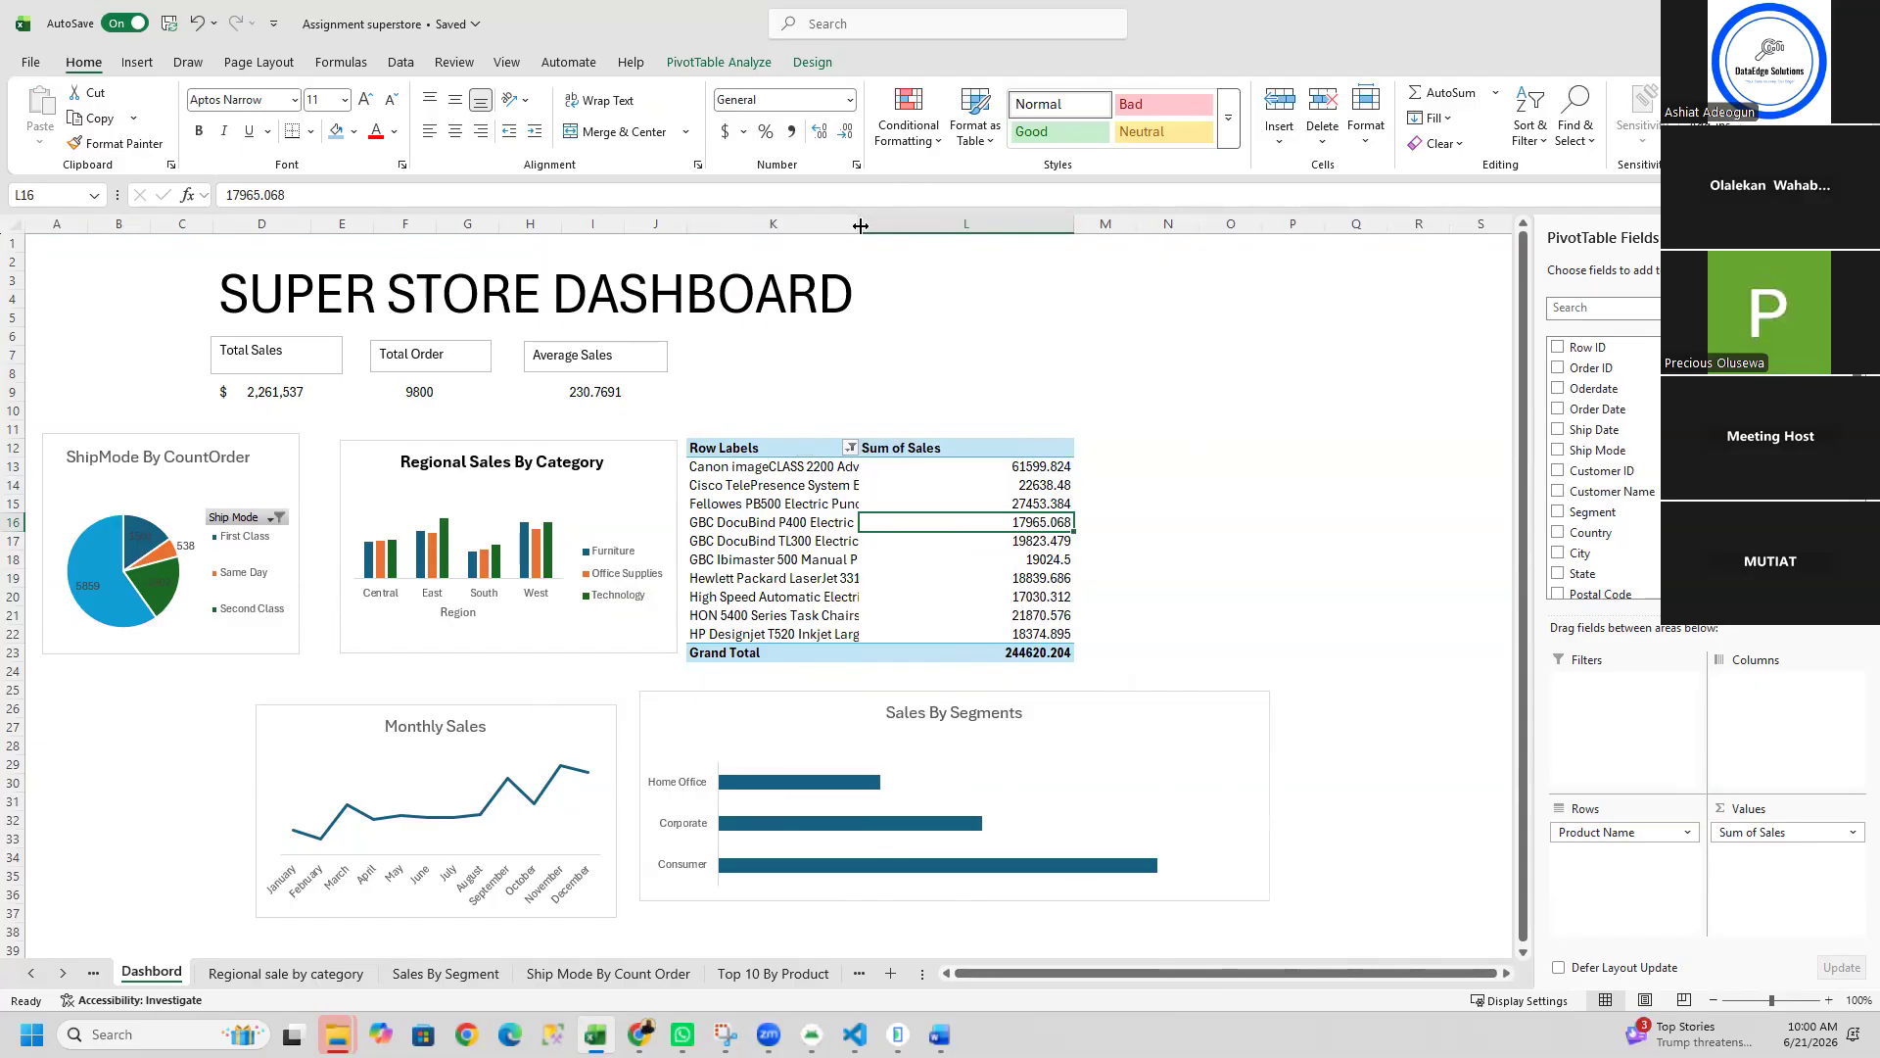
click(1144, 737)
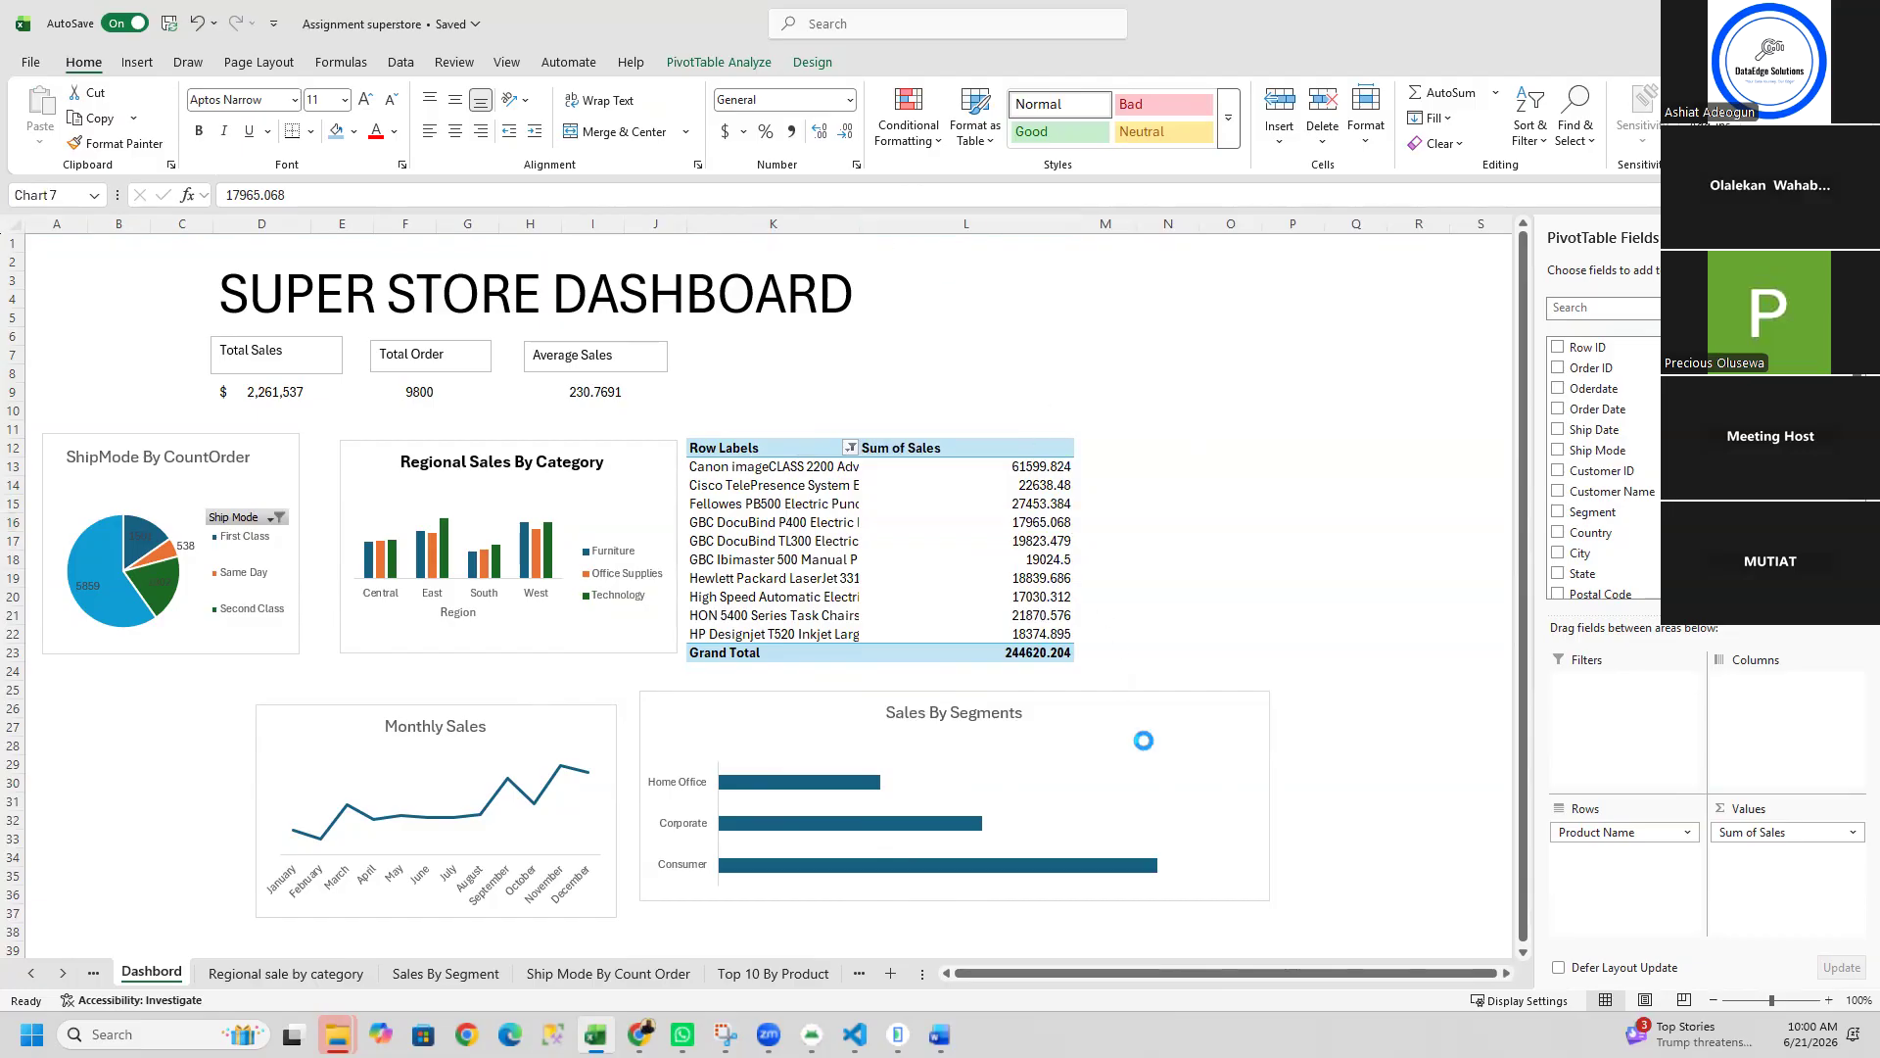
drag(1266, 790, 1072, 774)
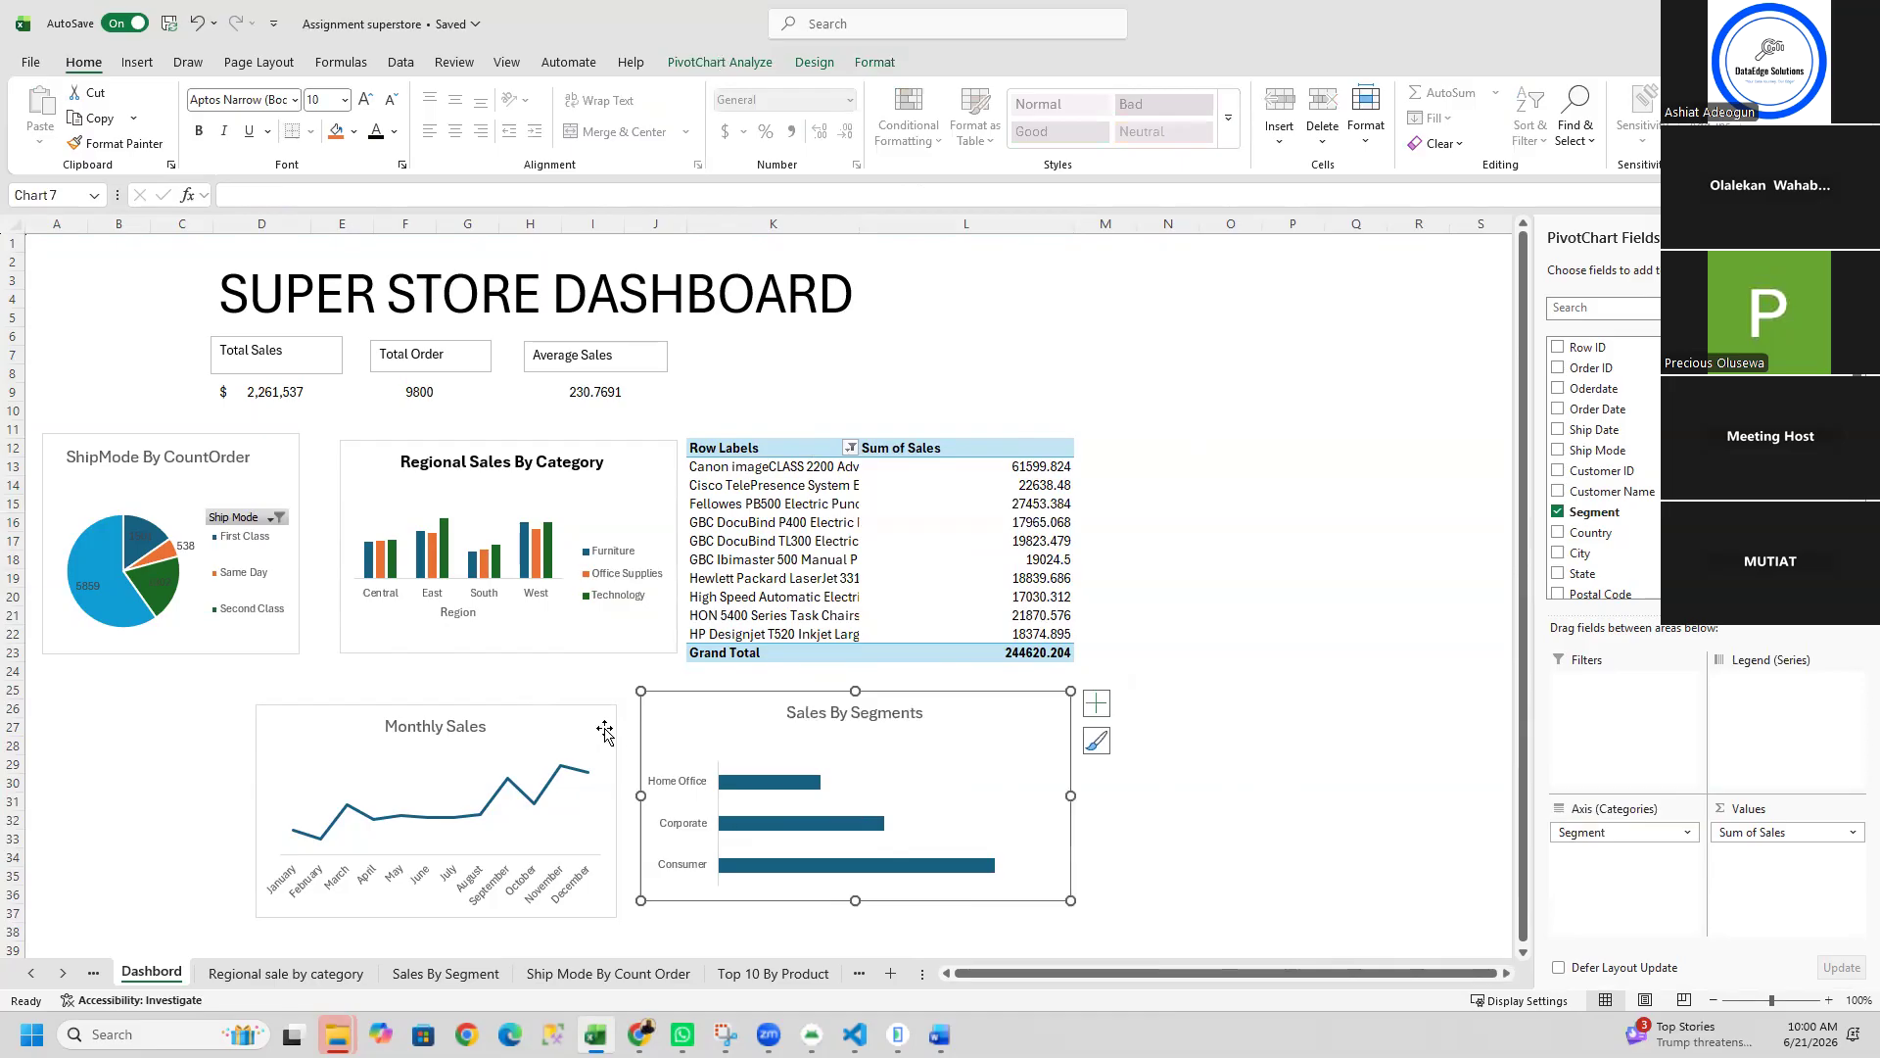
Step: Widen column K to show longer product names, and shift and resize the Monthly Sales chart to span from column D to column I
drag(586, 725, 545, 715)
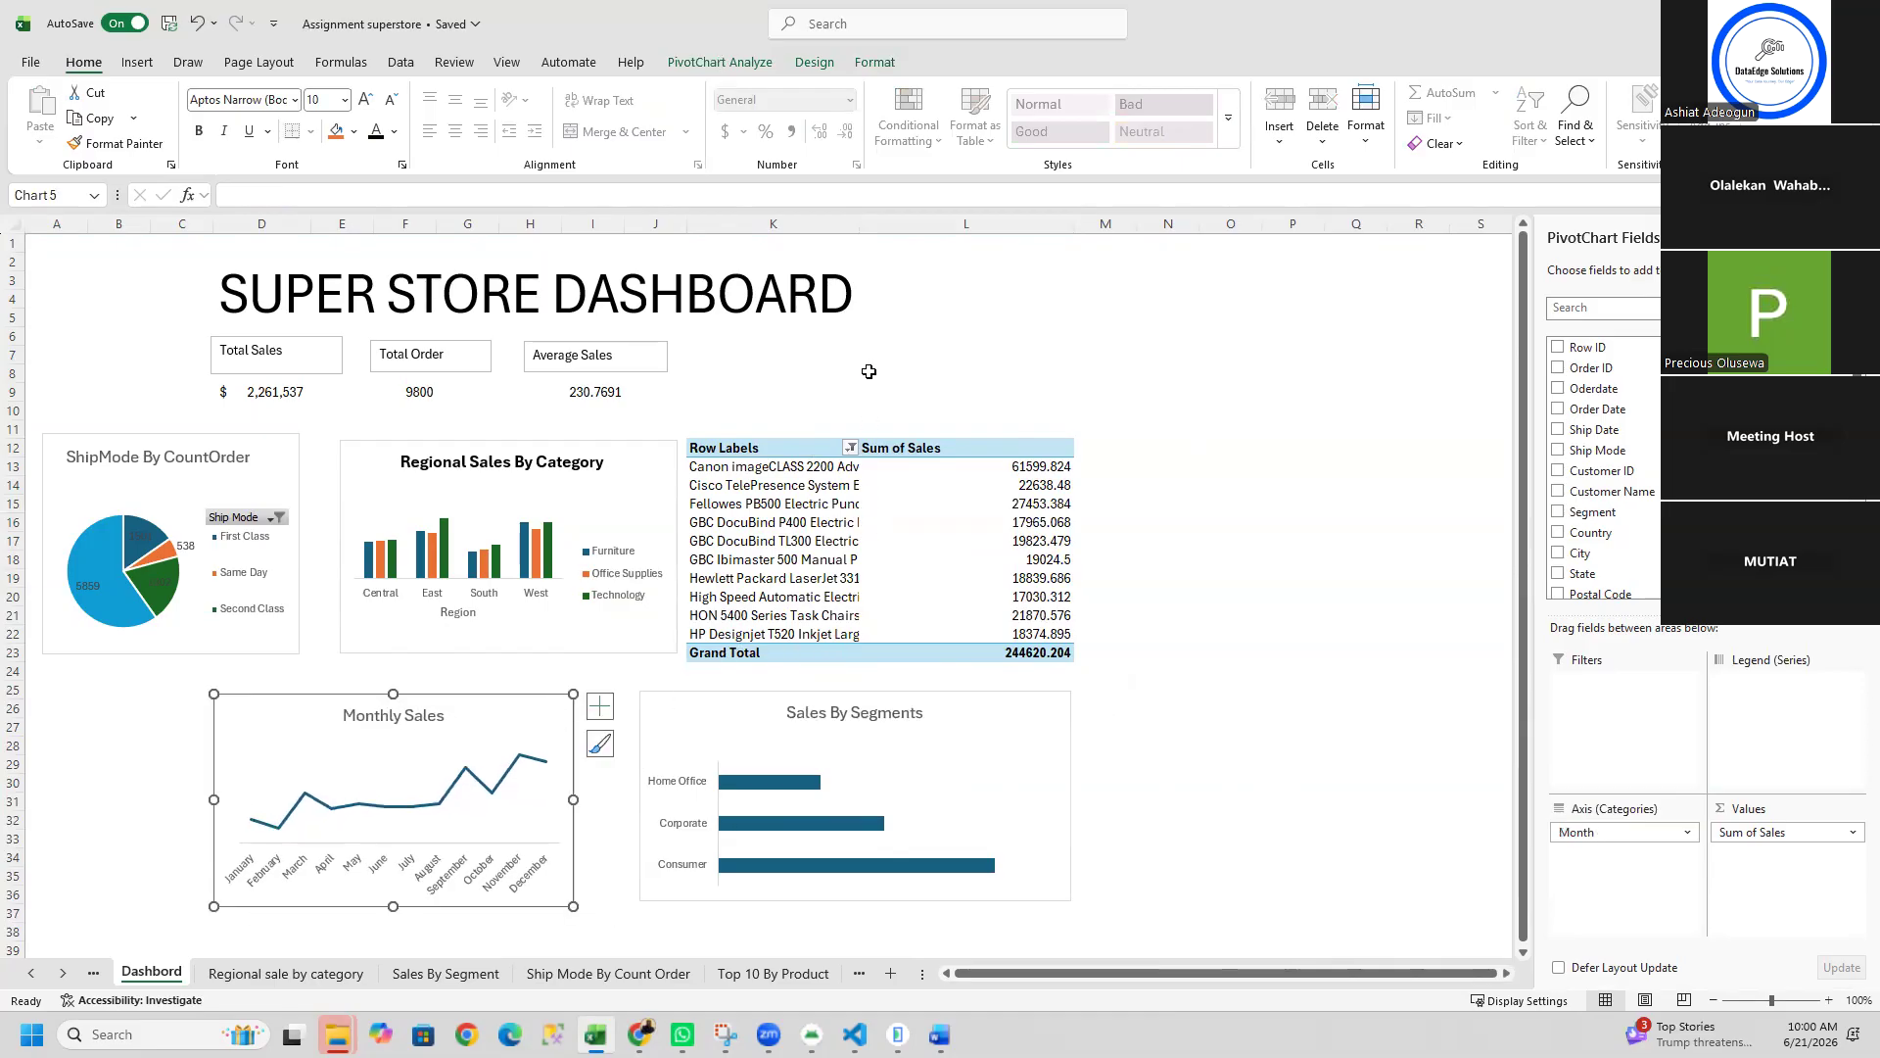
drag(861, 236, 982, 228)
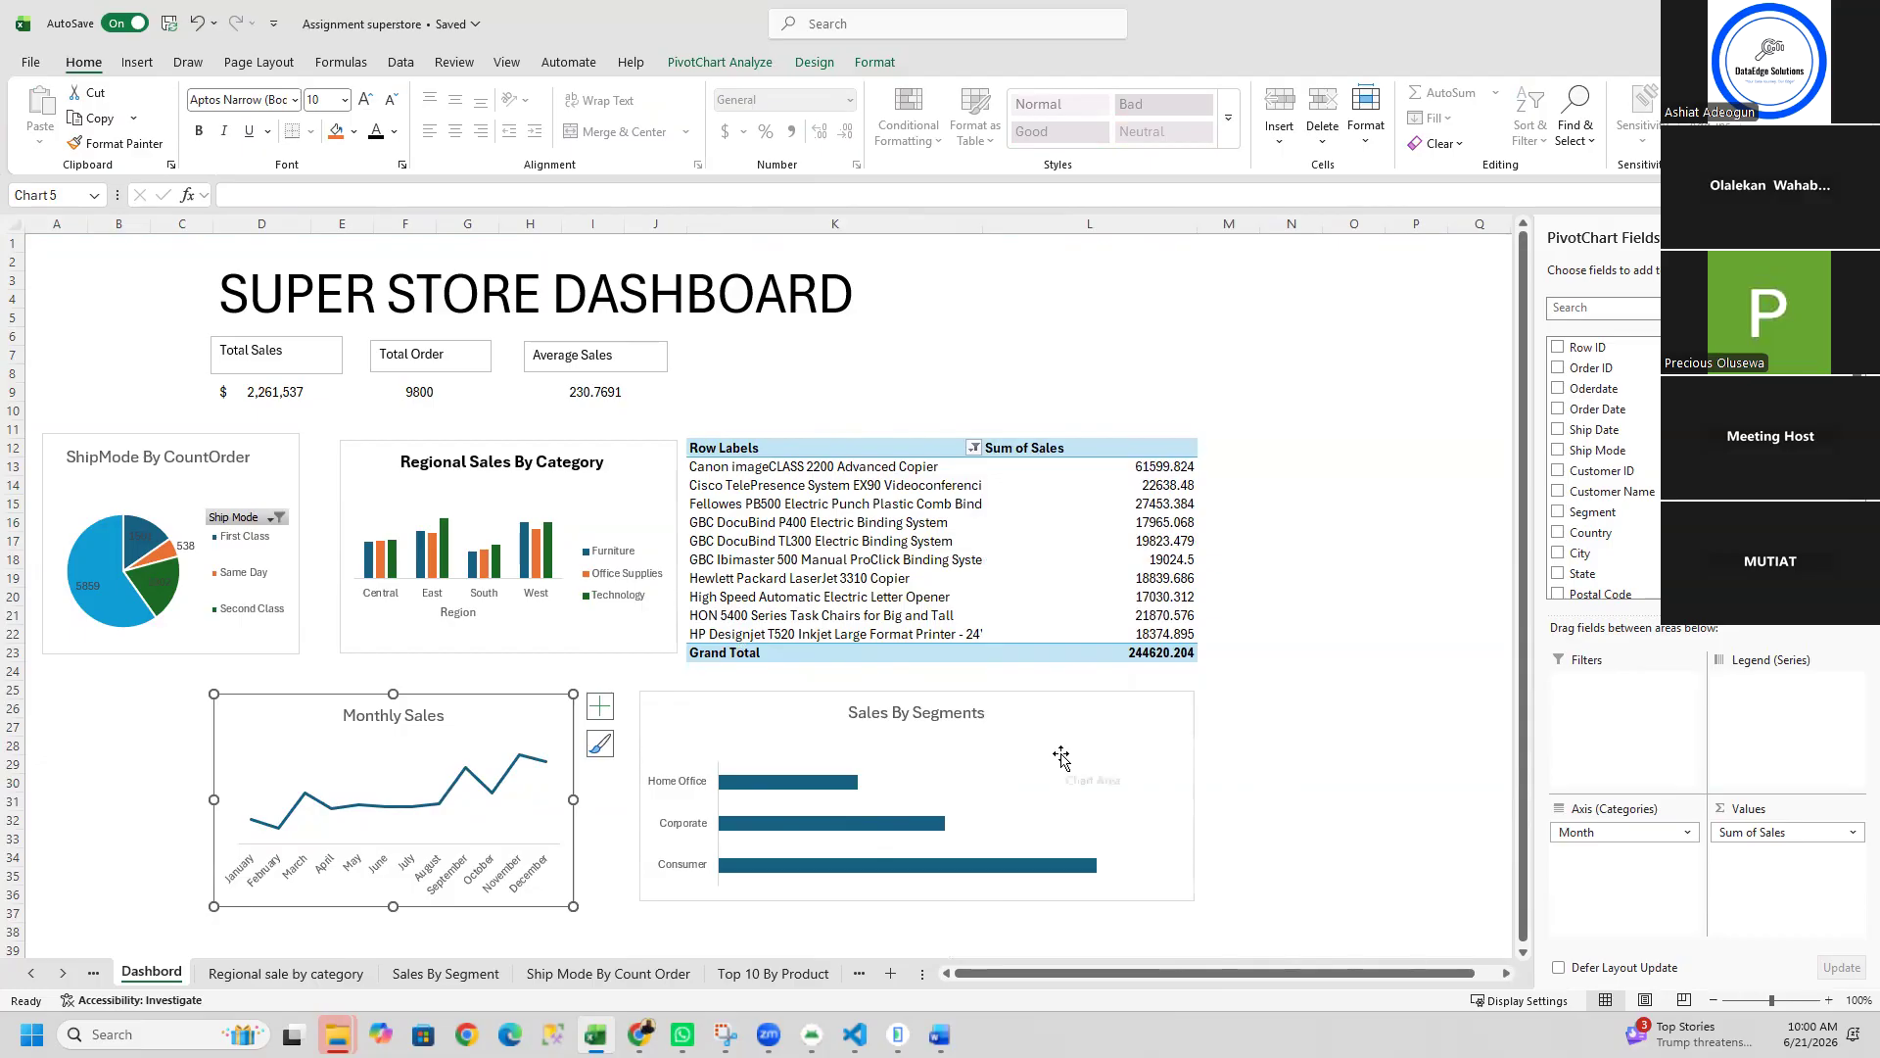
drag(213, 798, 266, 805)
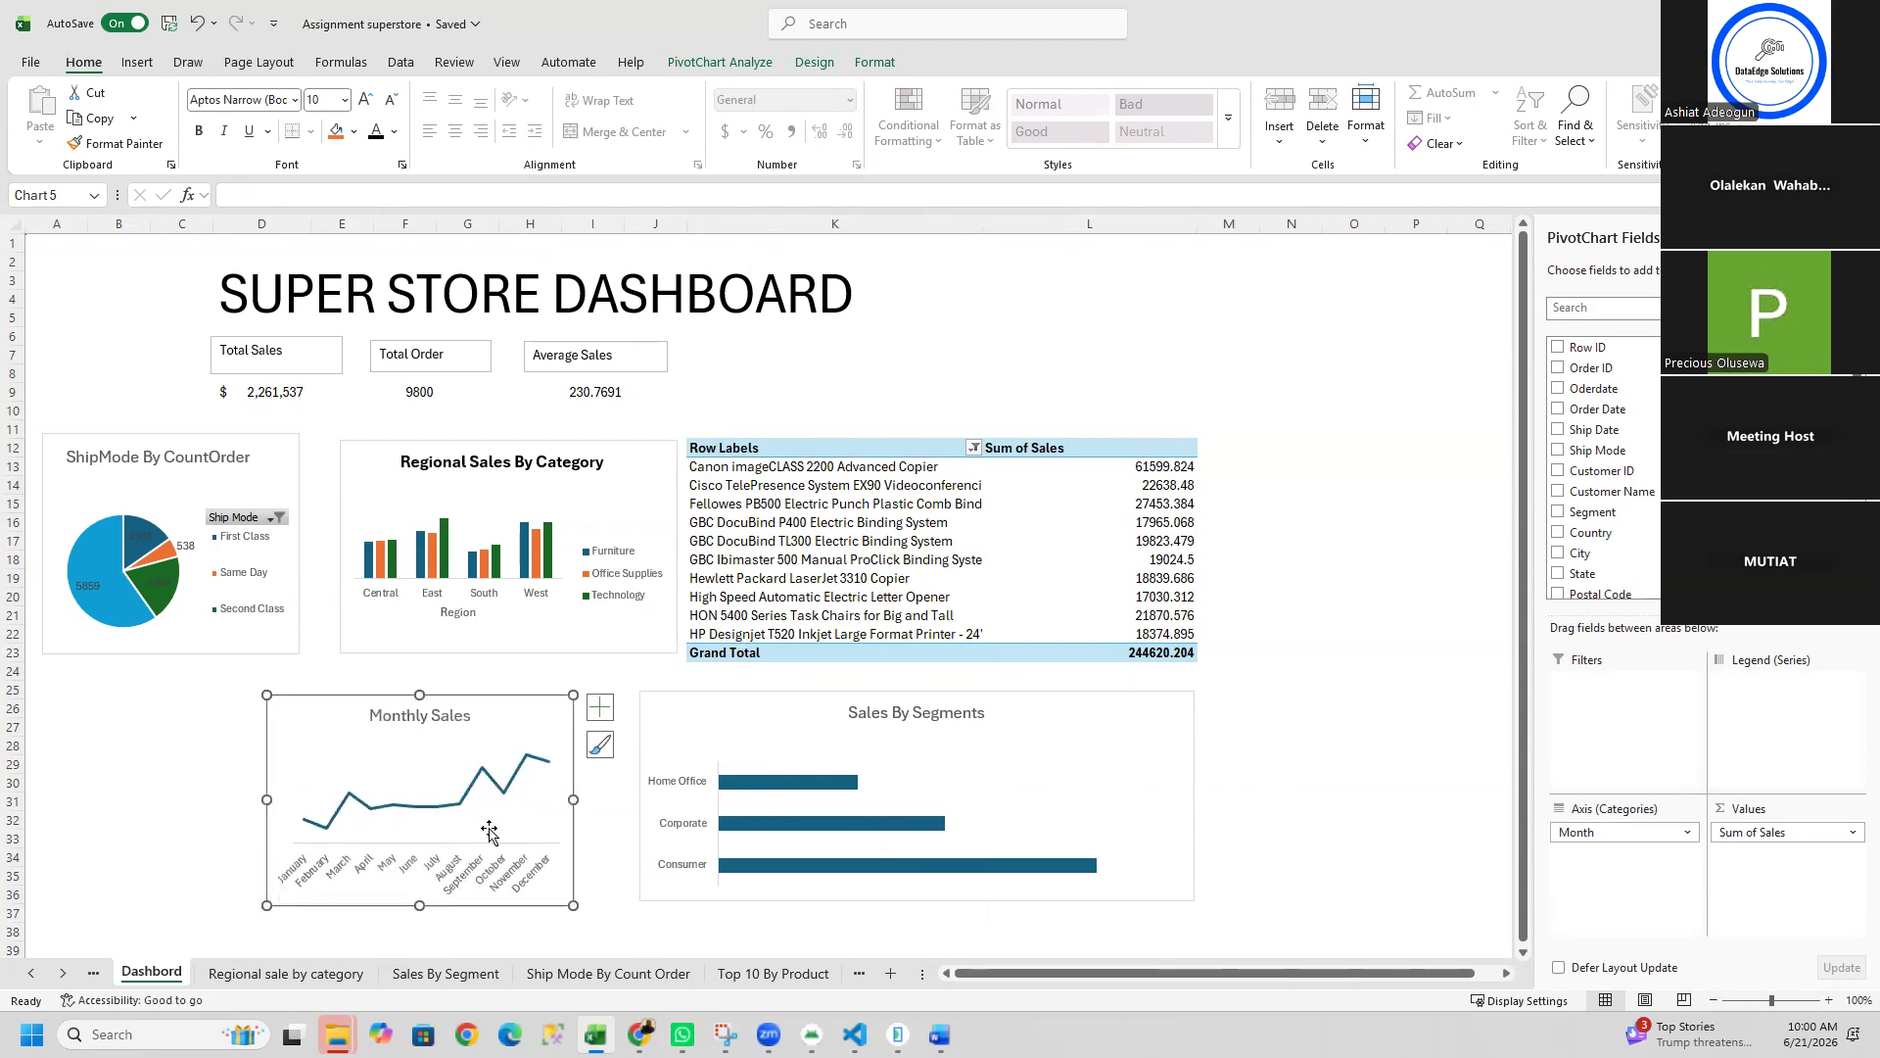
drag(574, 799, 621, 797)
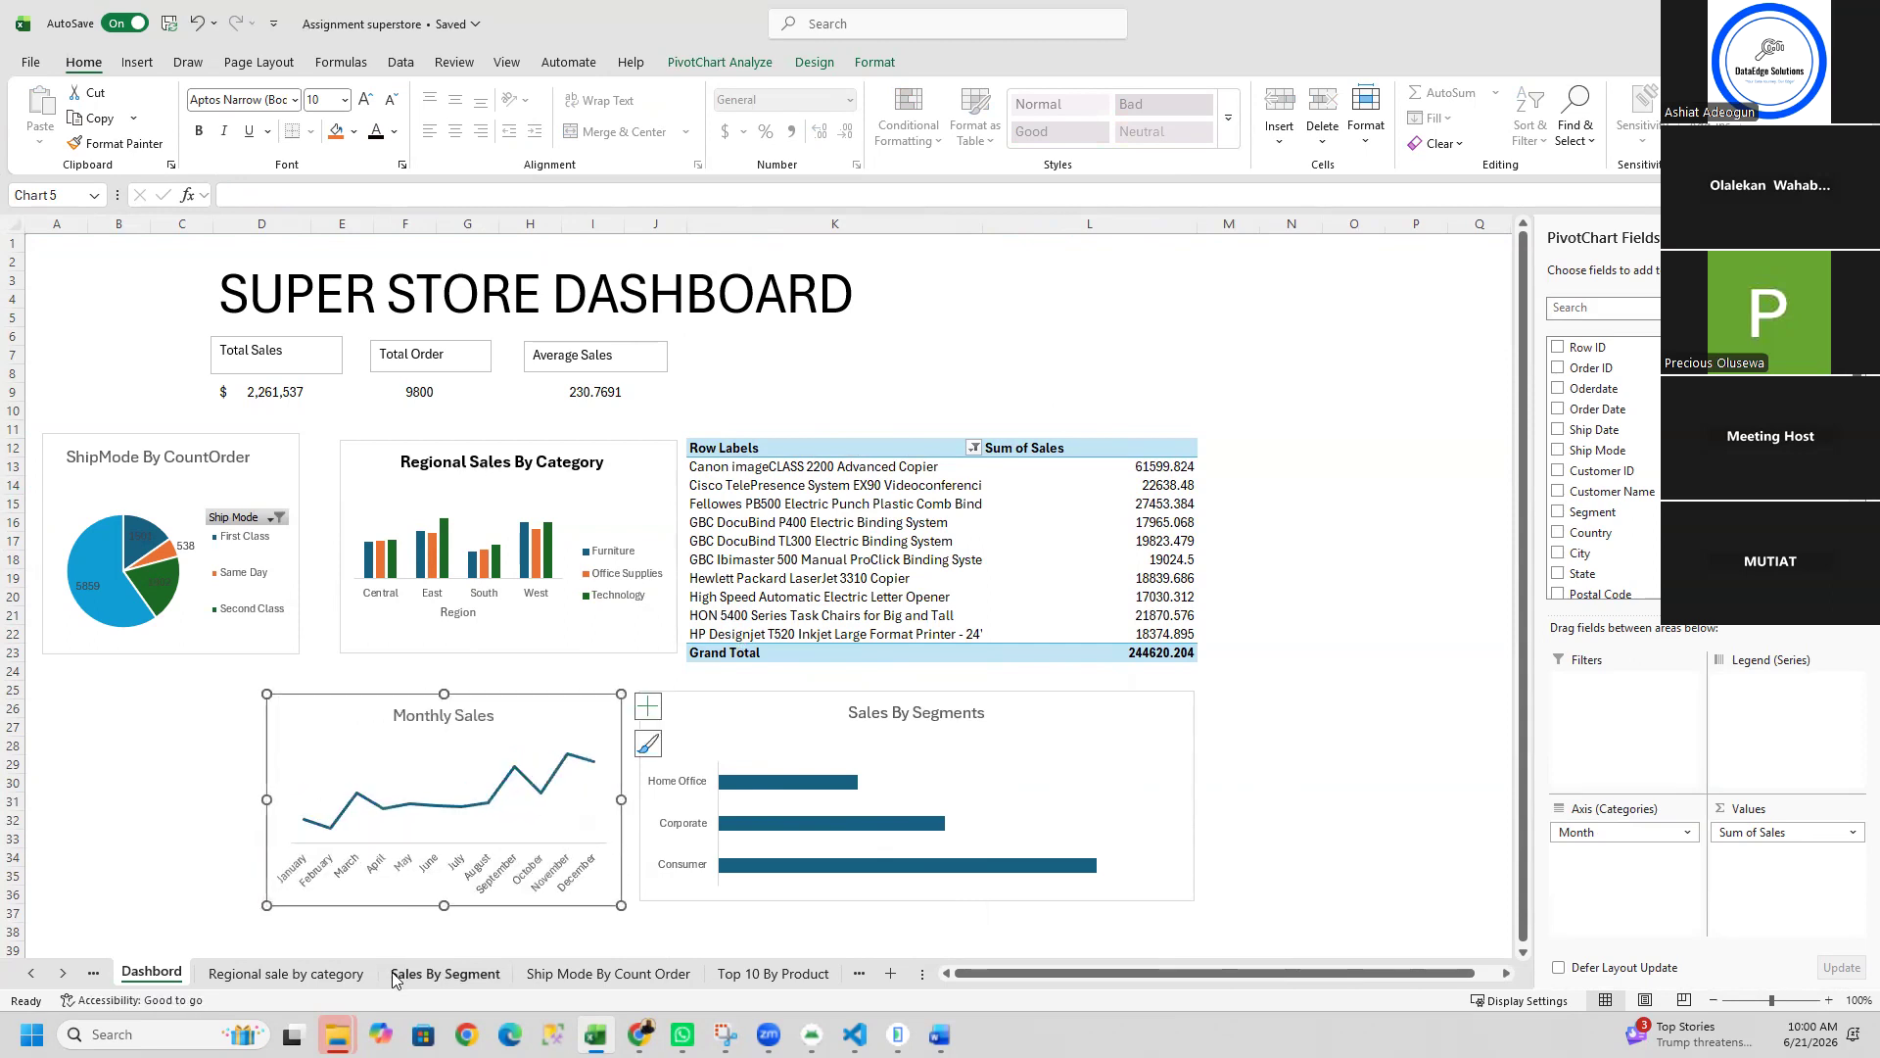
Step: Copy the Sales By Category pie chart from its own sheet and paste it on Dashbord below the ShipMode By CountOrder chart
click(95, 973)
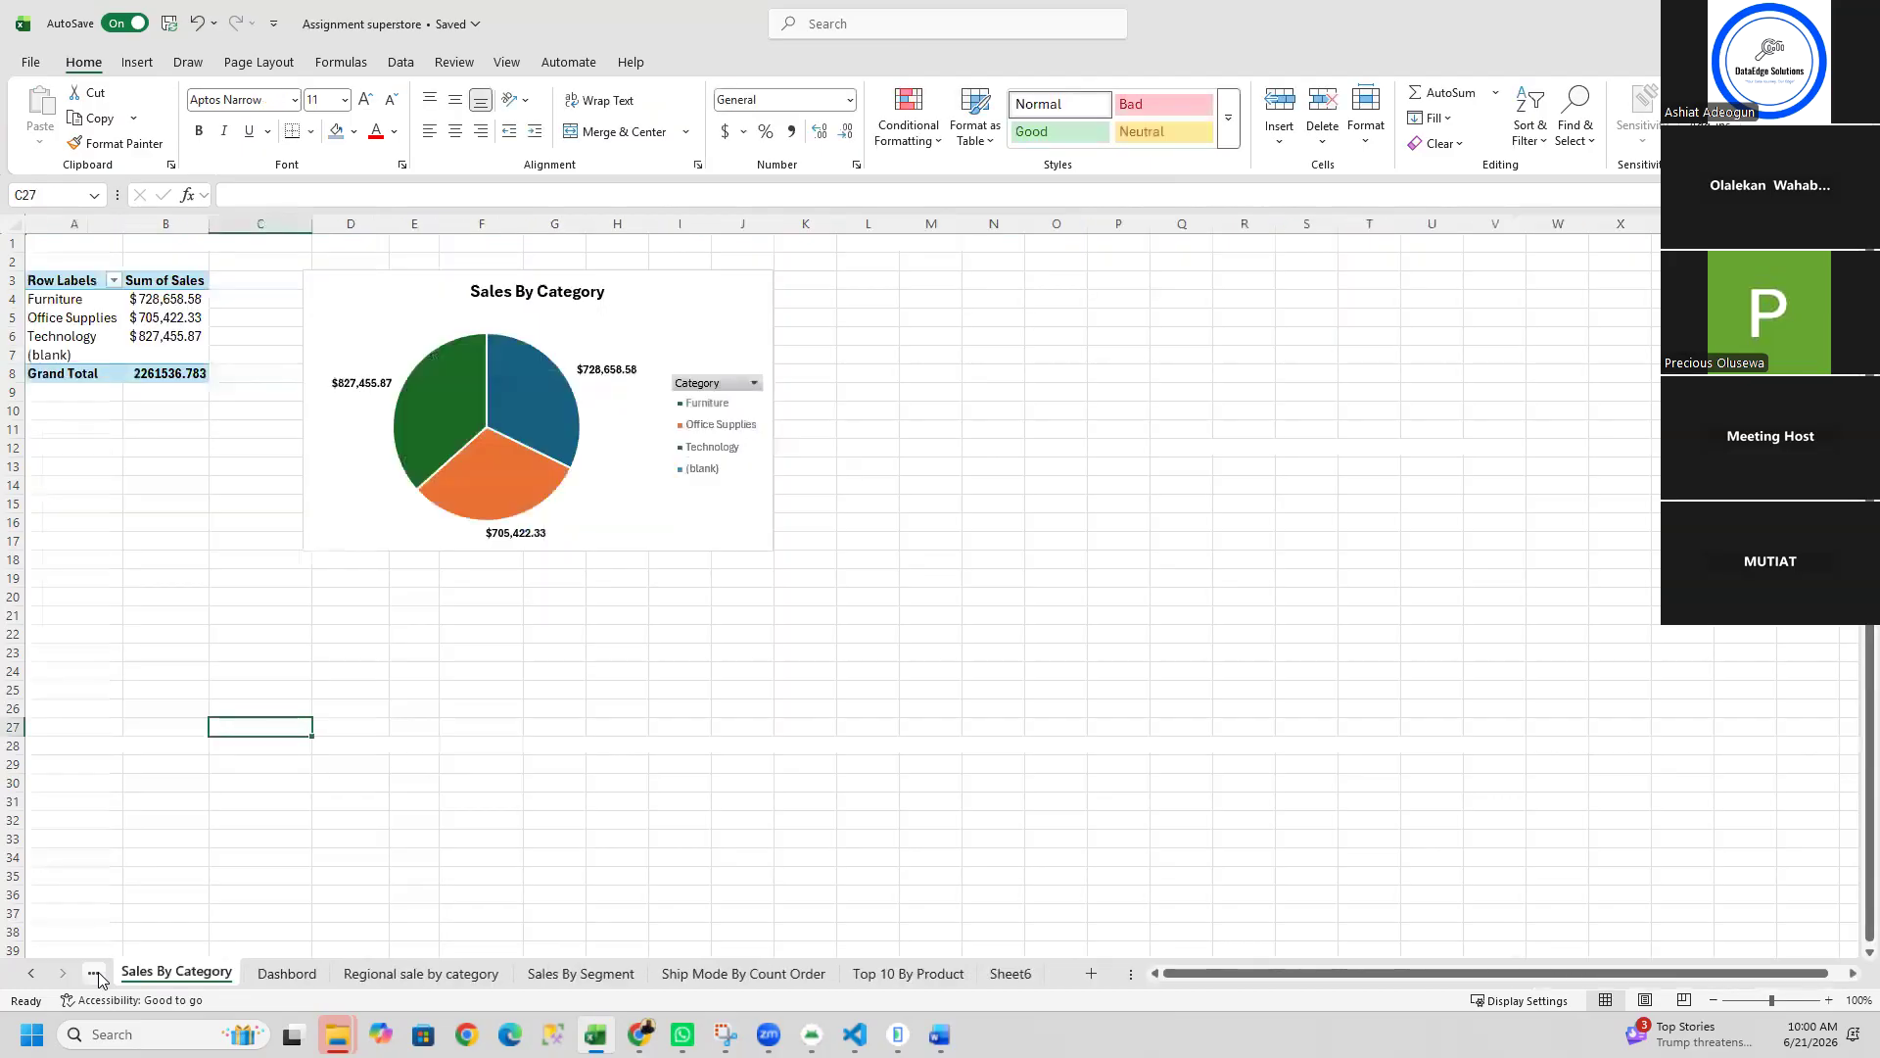
click(395, 495)
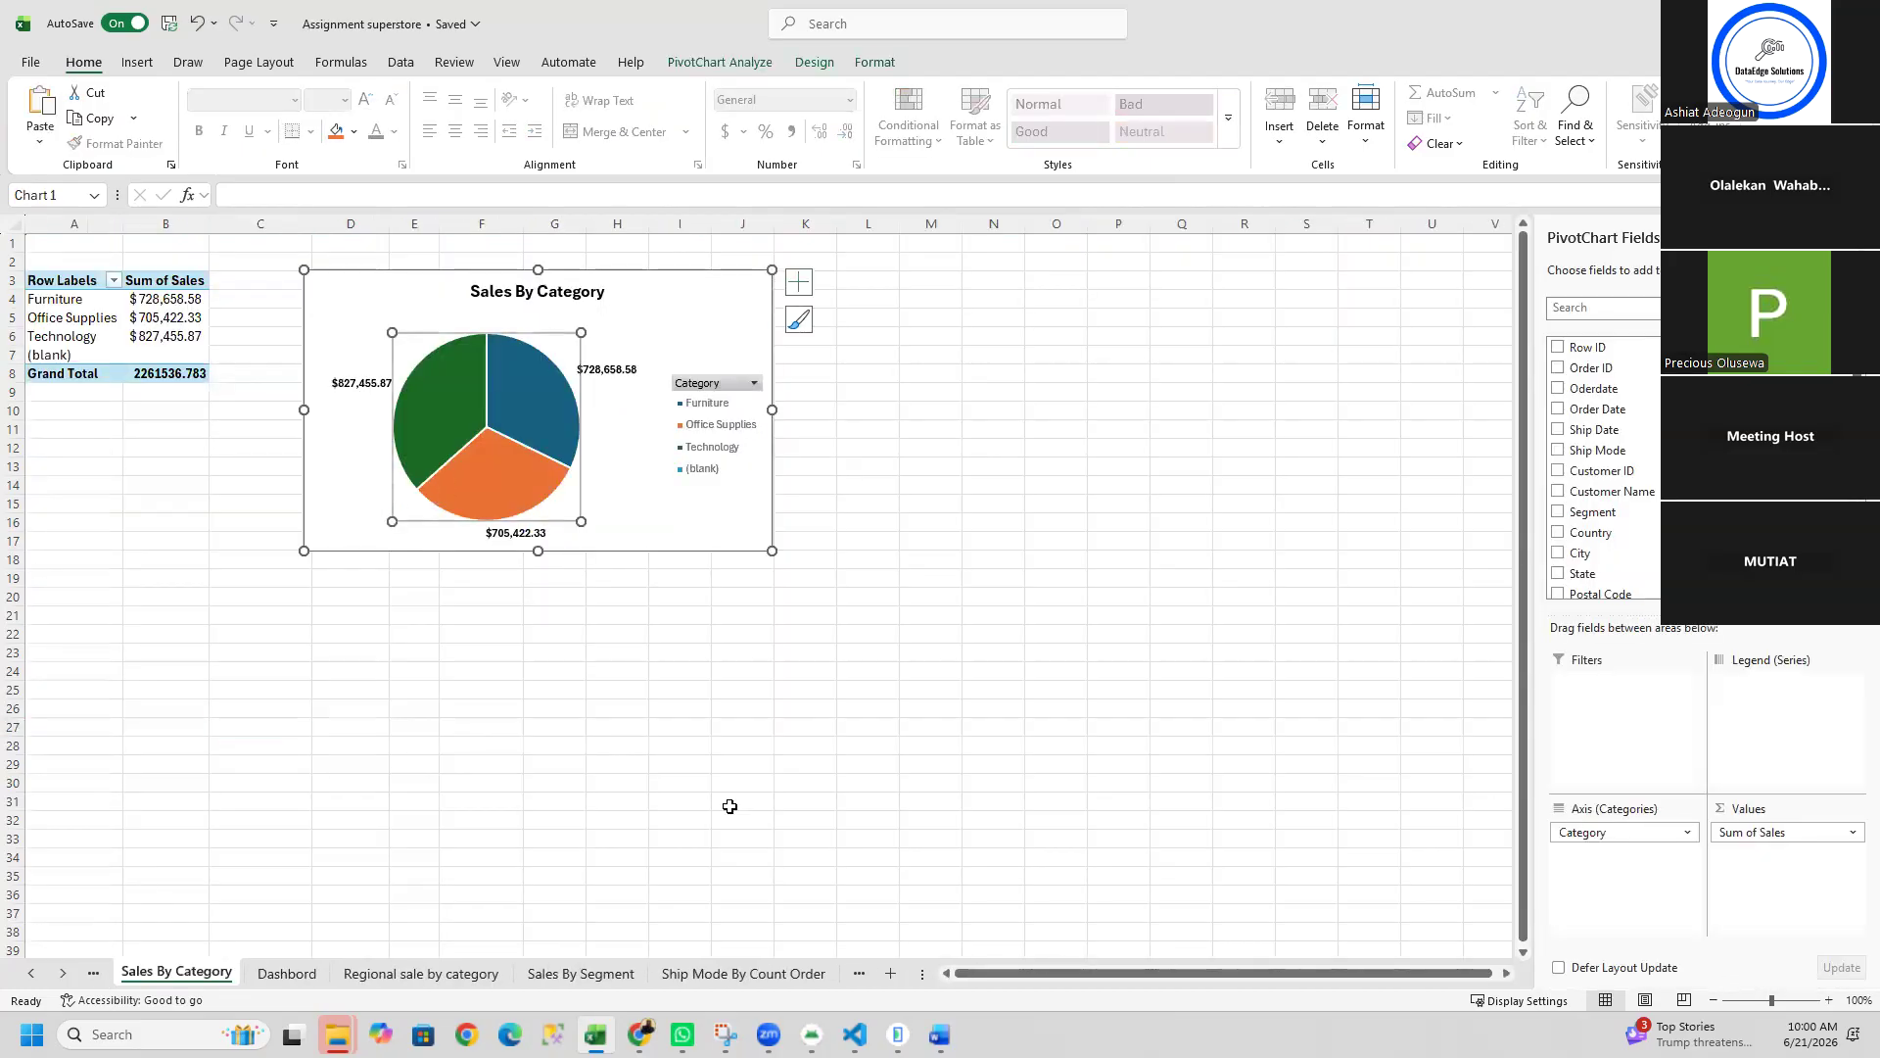
click(299, 974)
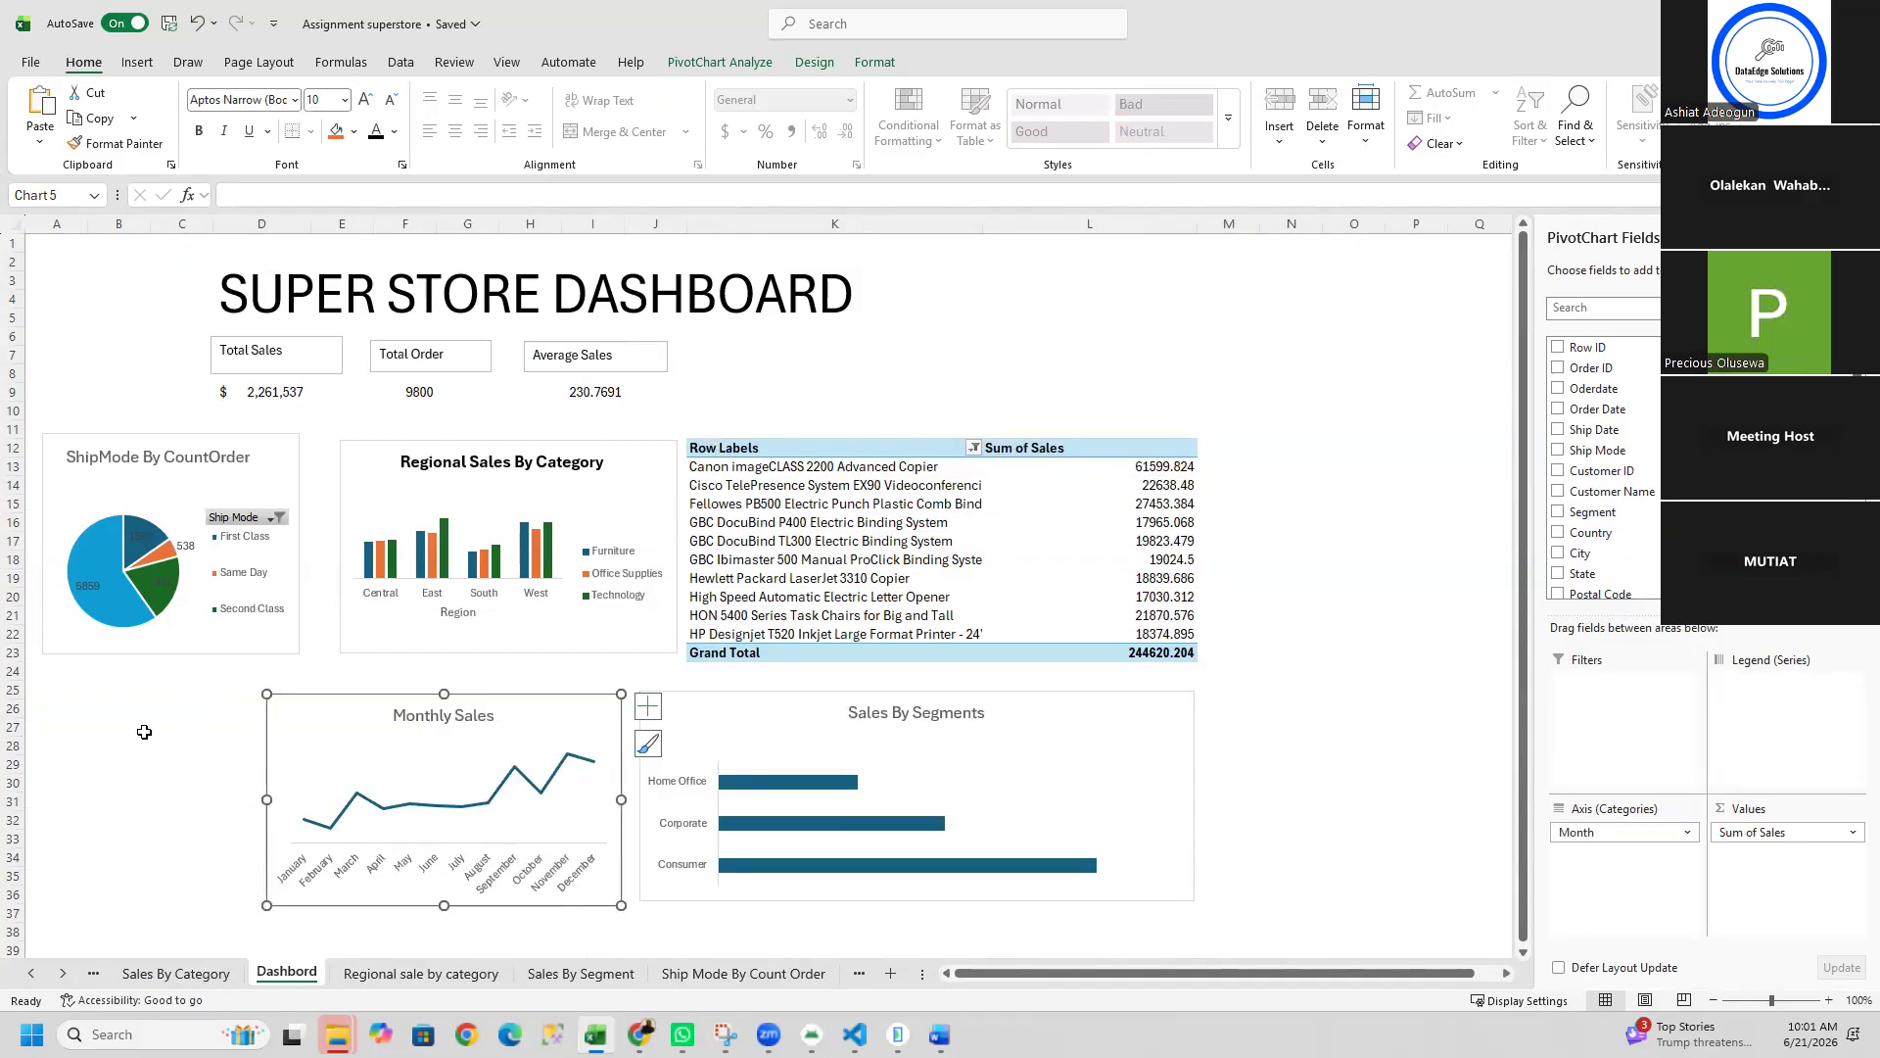
click(144, 732)
click(71, 702)
key(ctrl+v)
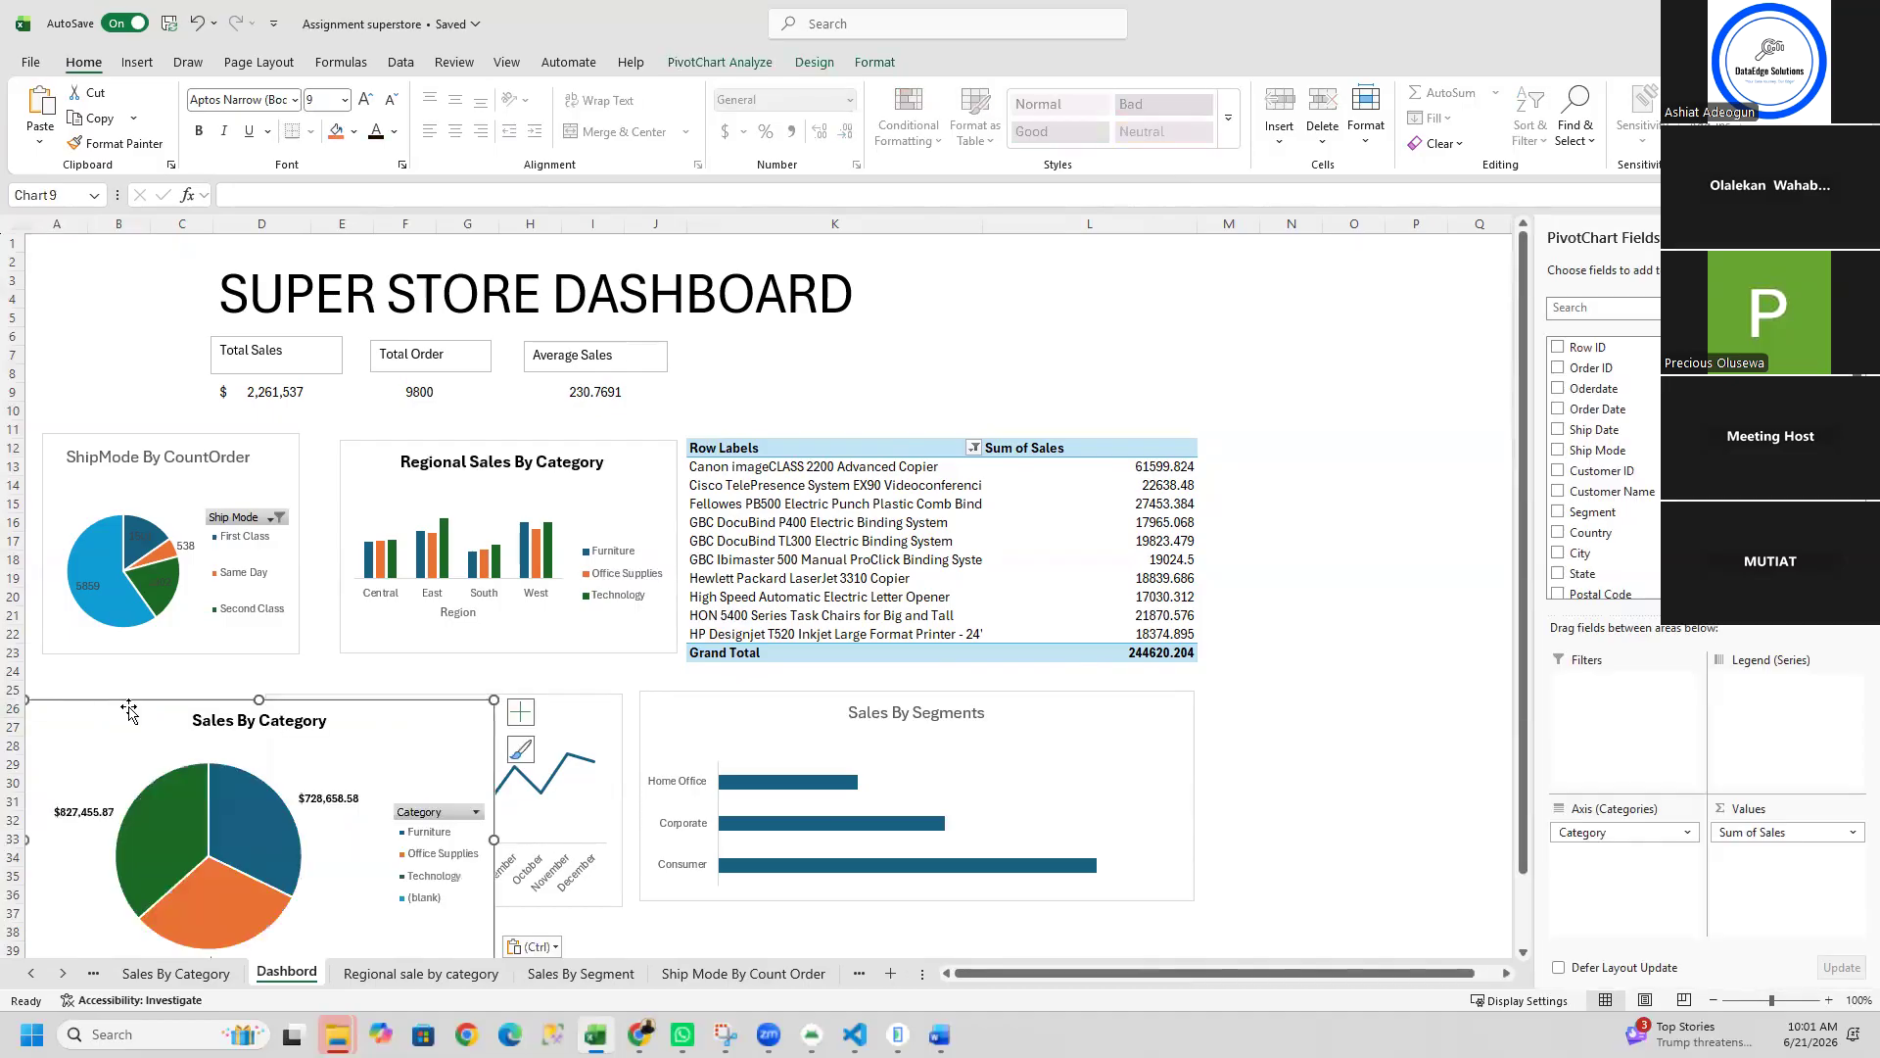
Step: Shrink the Sales By Category chart and place it under the ShipMode By CountOrder chart, spanning columns A to D from row 24
drag(494, 839, 315, 839)
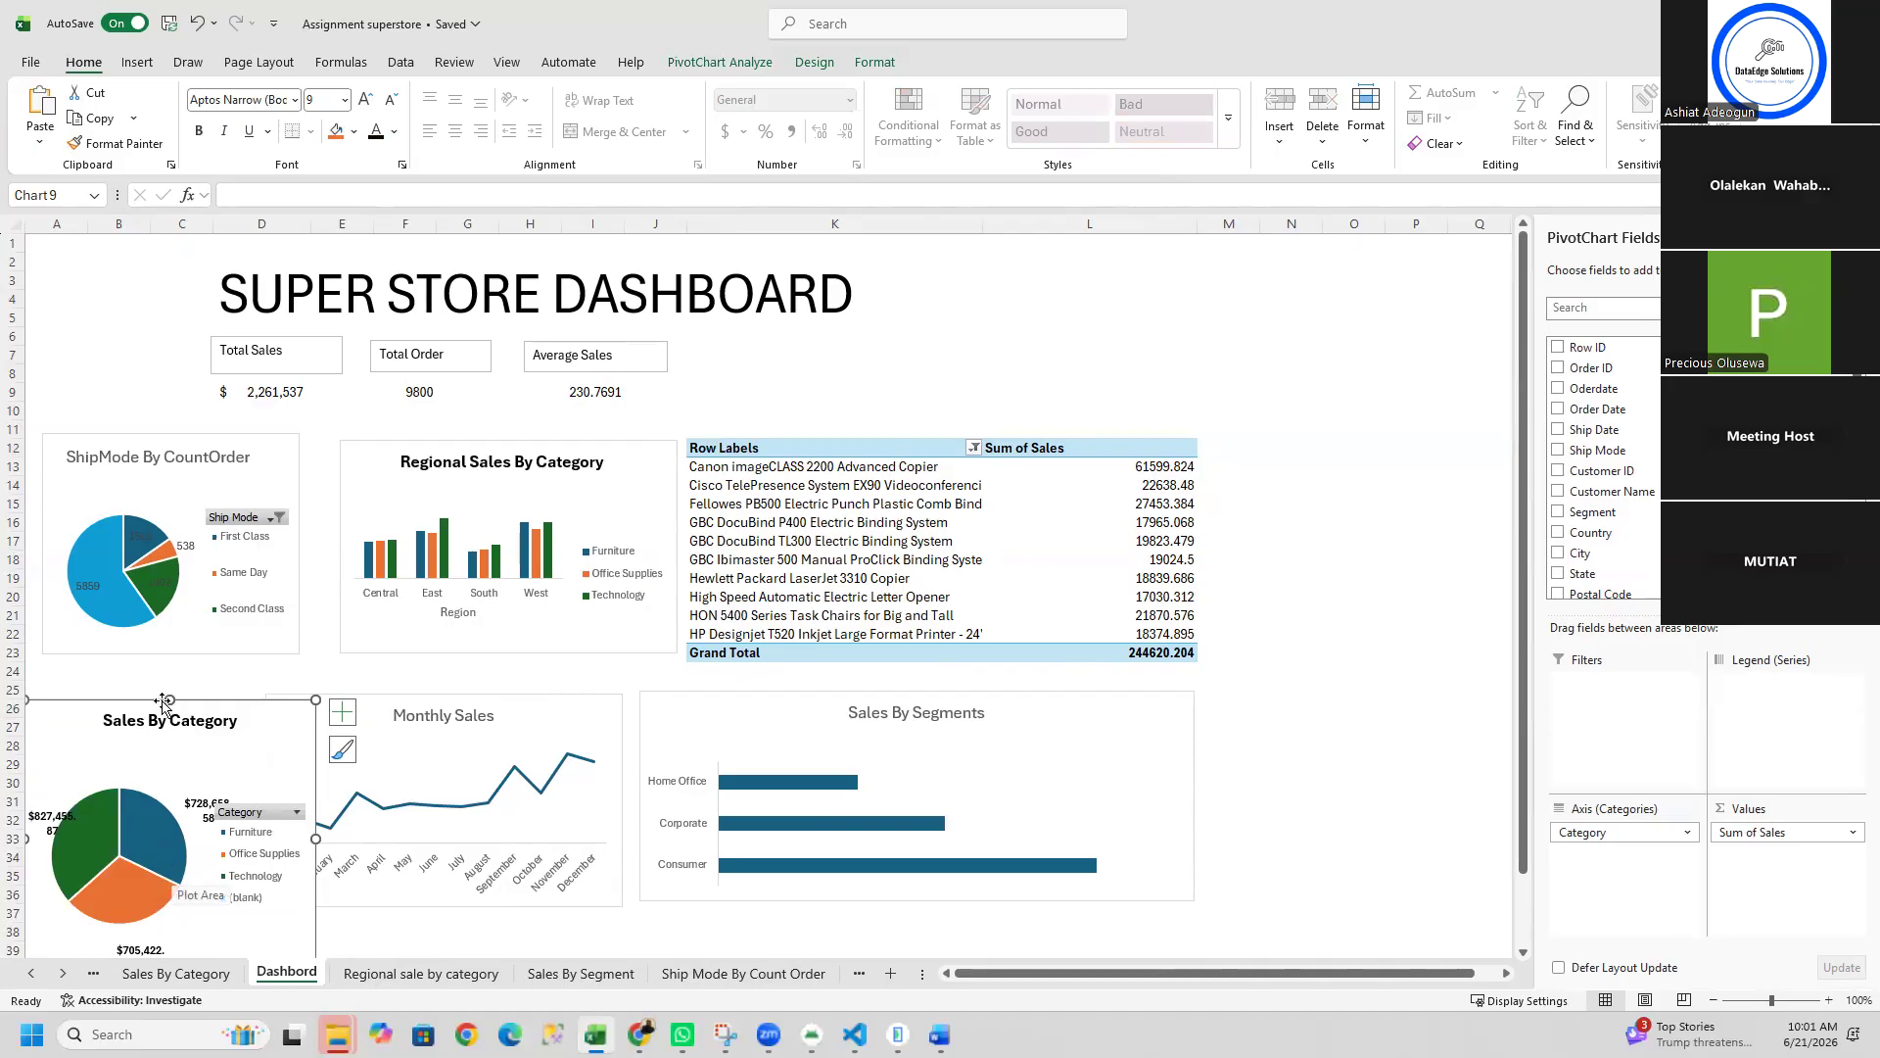
drag(164, 690, 295, 675)
drag(362, 771, 281, 773)
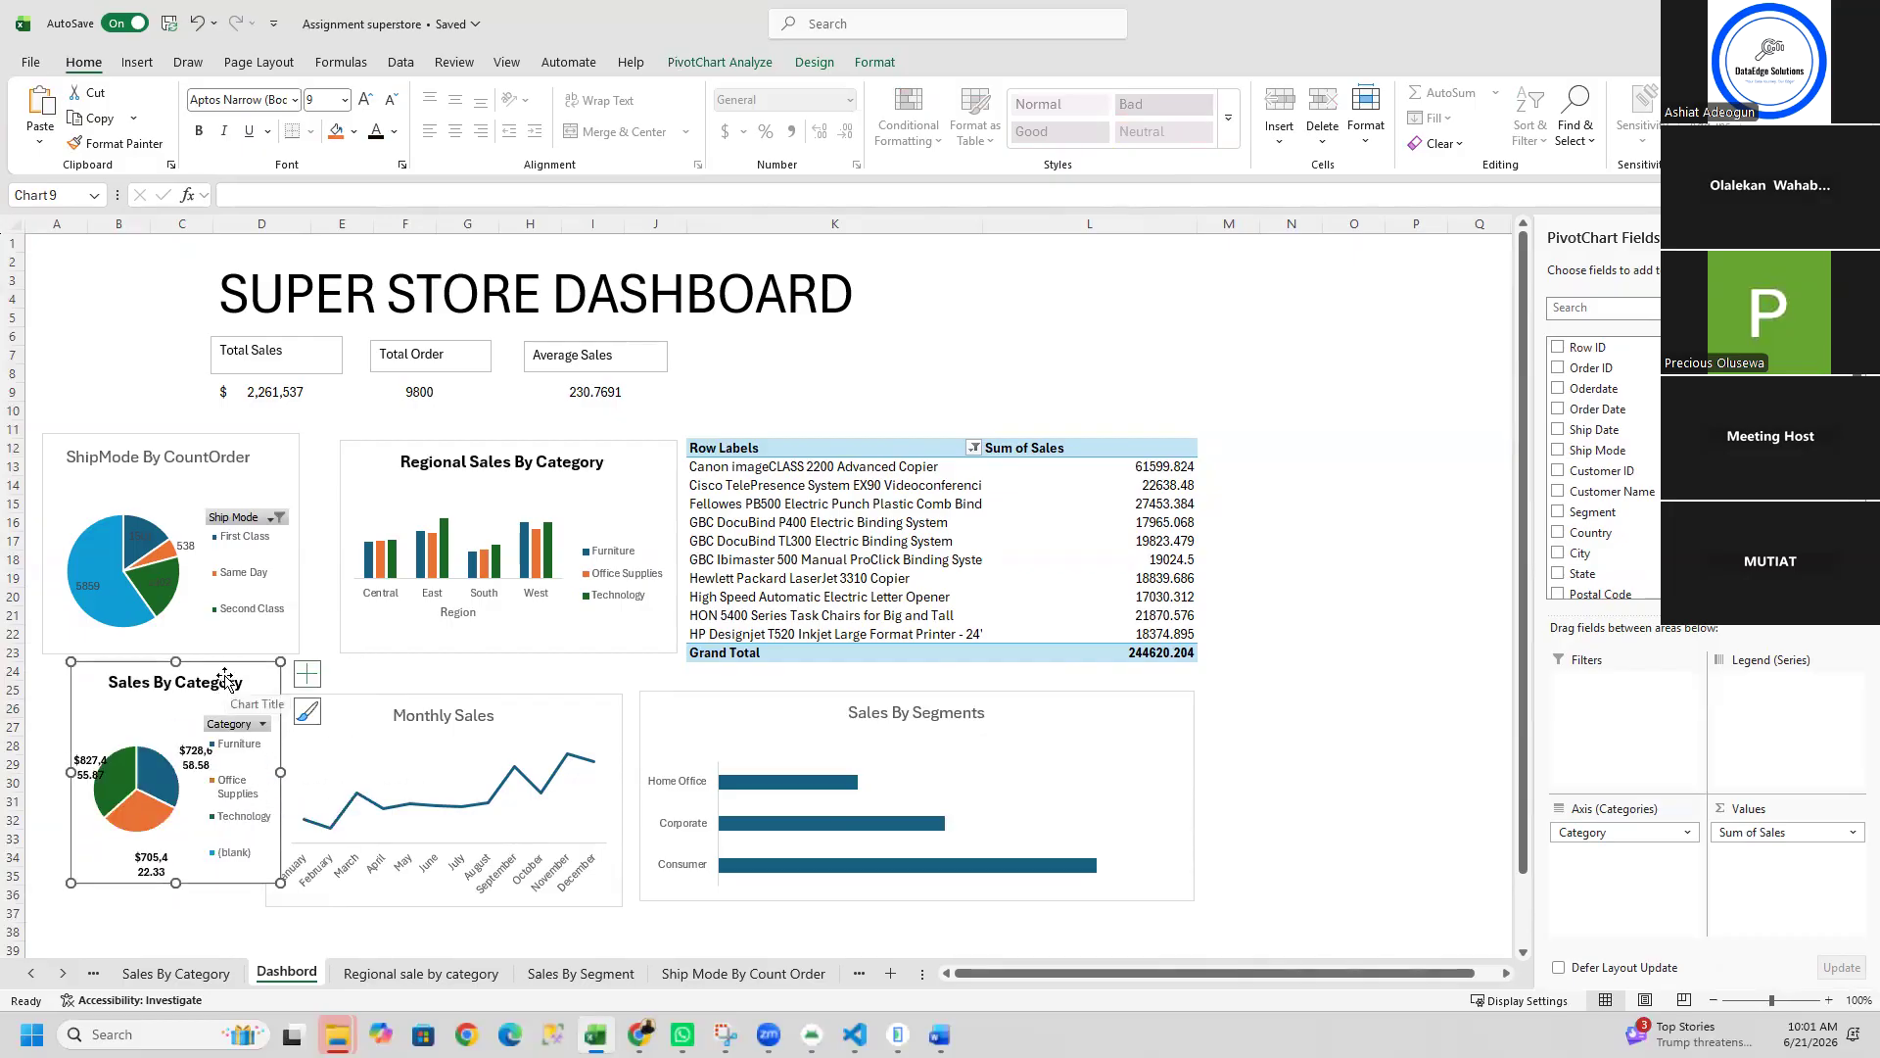
mouse_move(225, 675)
mouse_down()
mouse_move(152, 714)
mouse_move(171, 673)
mouse_up()
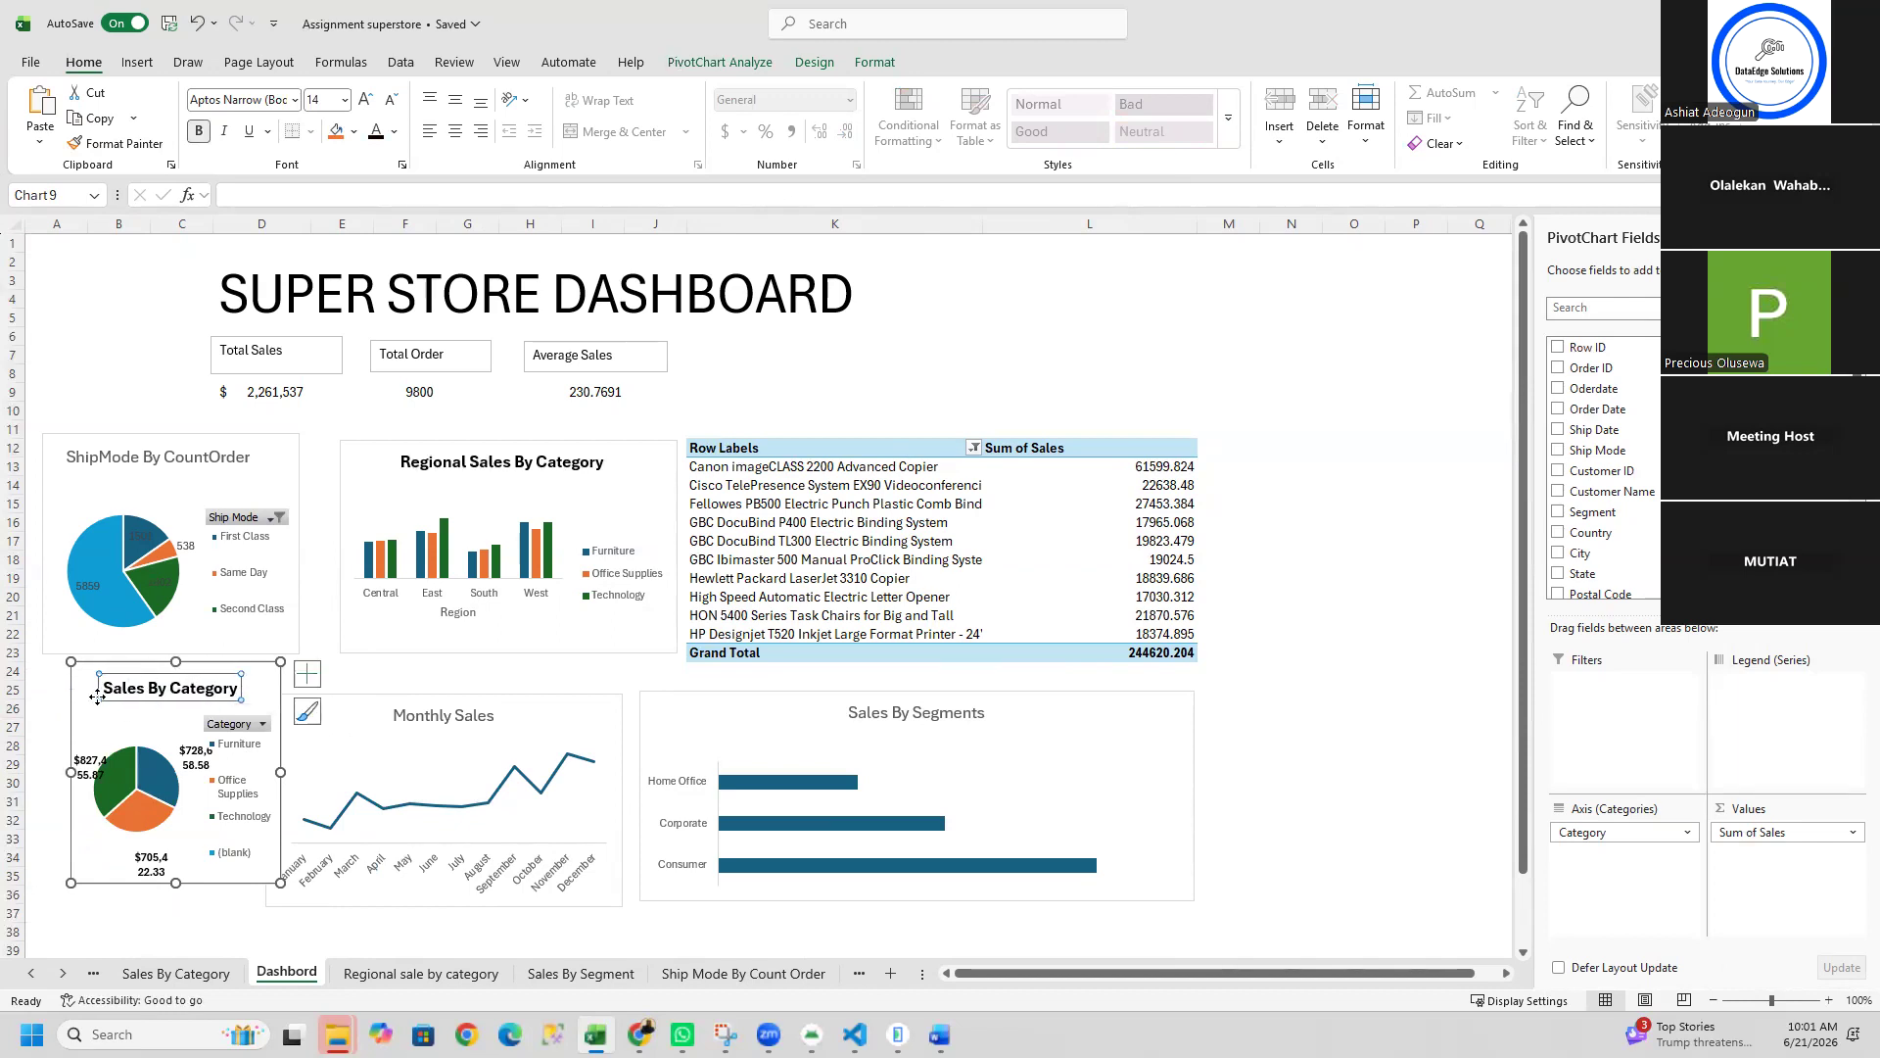
drag(70, 775, 33, 768)
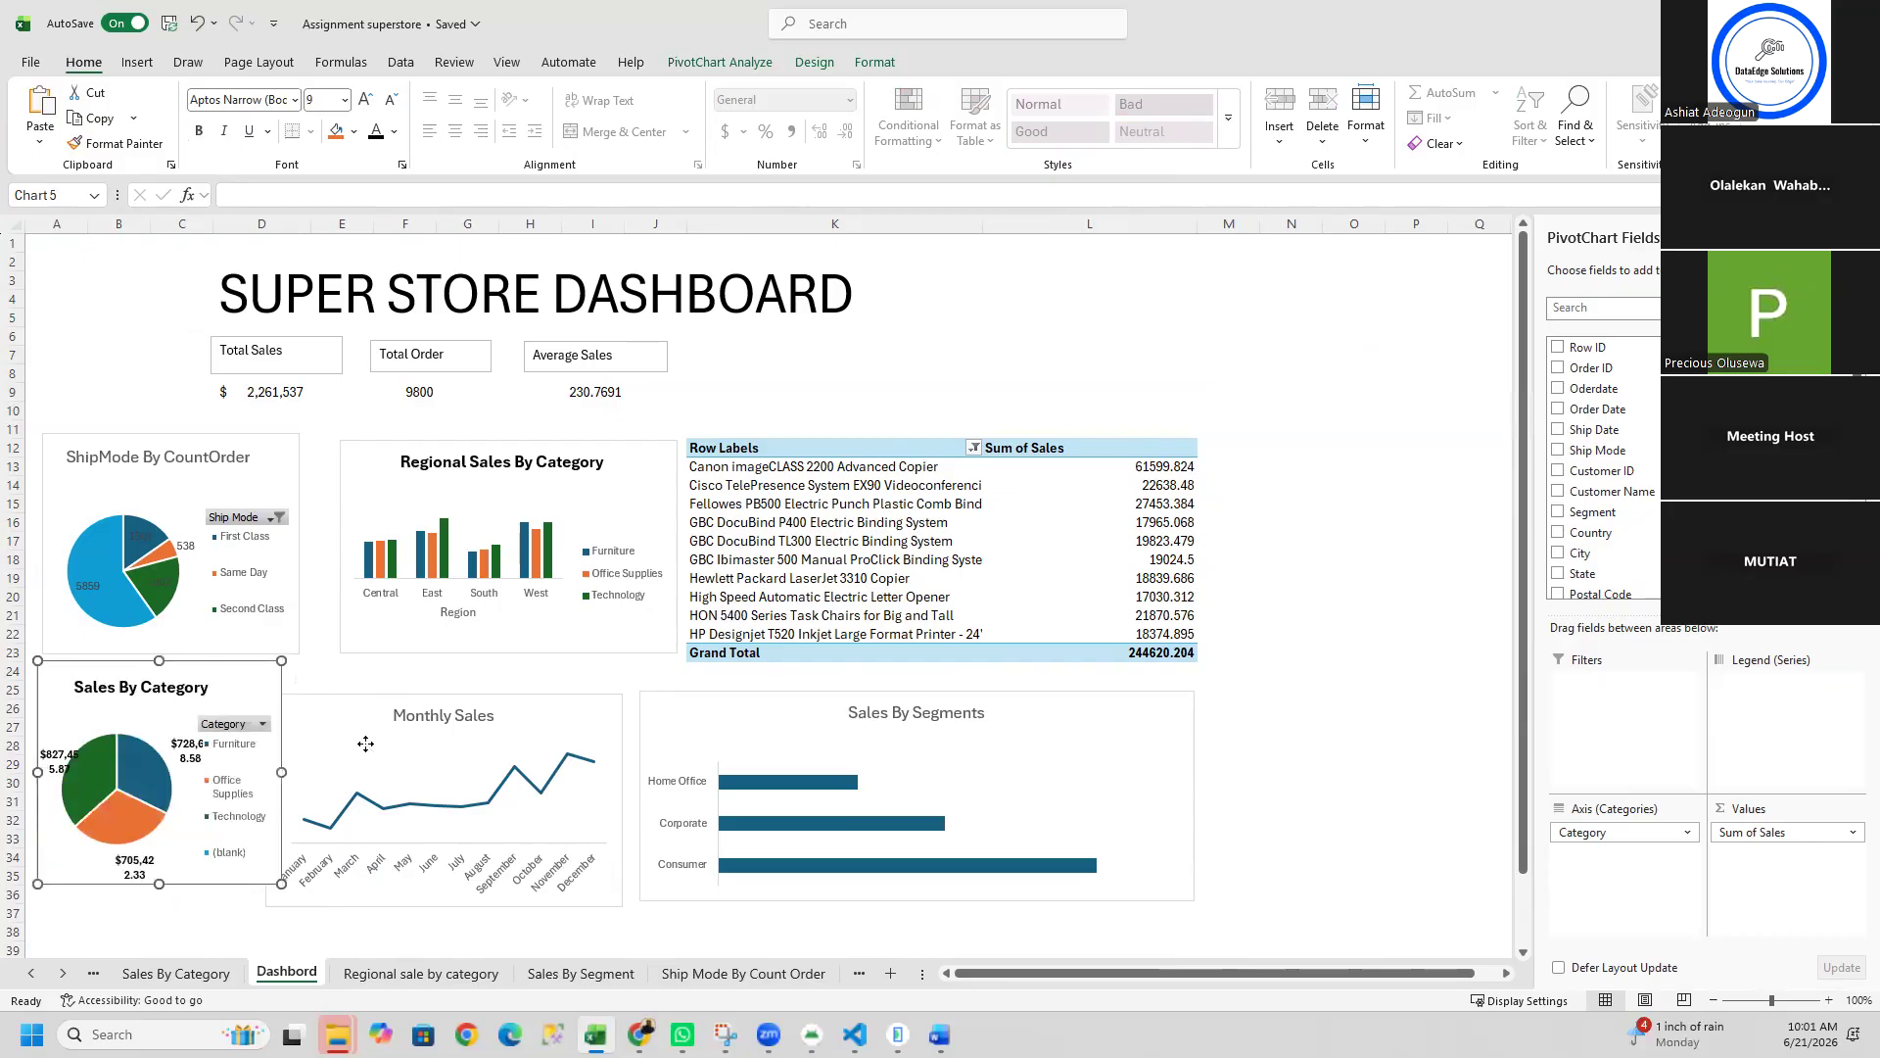
Step: Trim the Monthly Sales chart's left side, extend its top up to row 24, and move the Sales By Segments chart up slightly
click(323, 777)
drag(266, 800, 301, 735)
drag(461, 694, 465, 668)
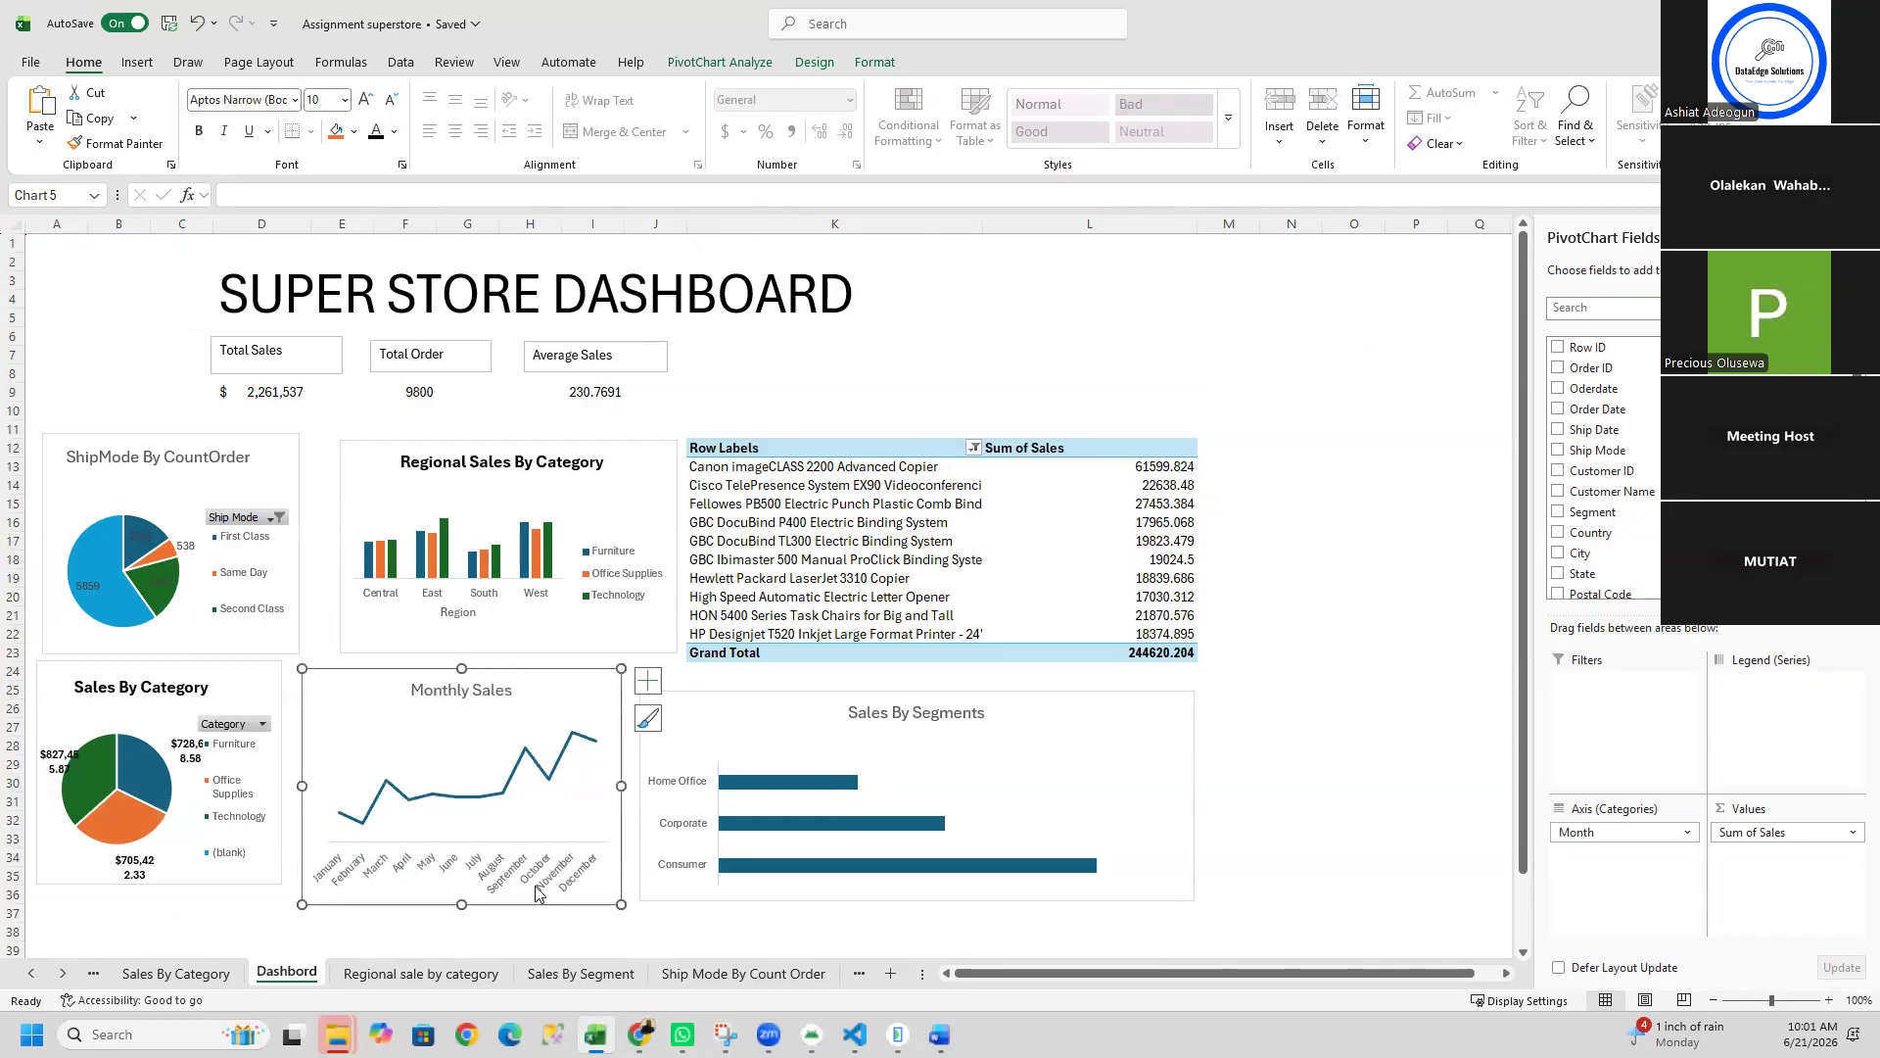
click(1387, 593)
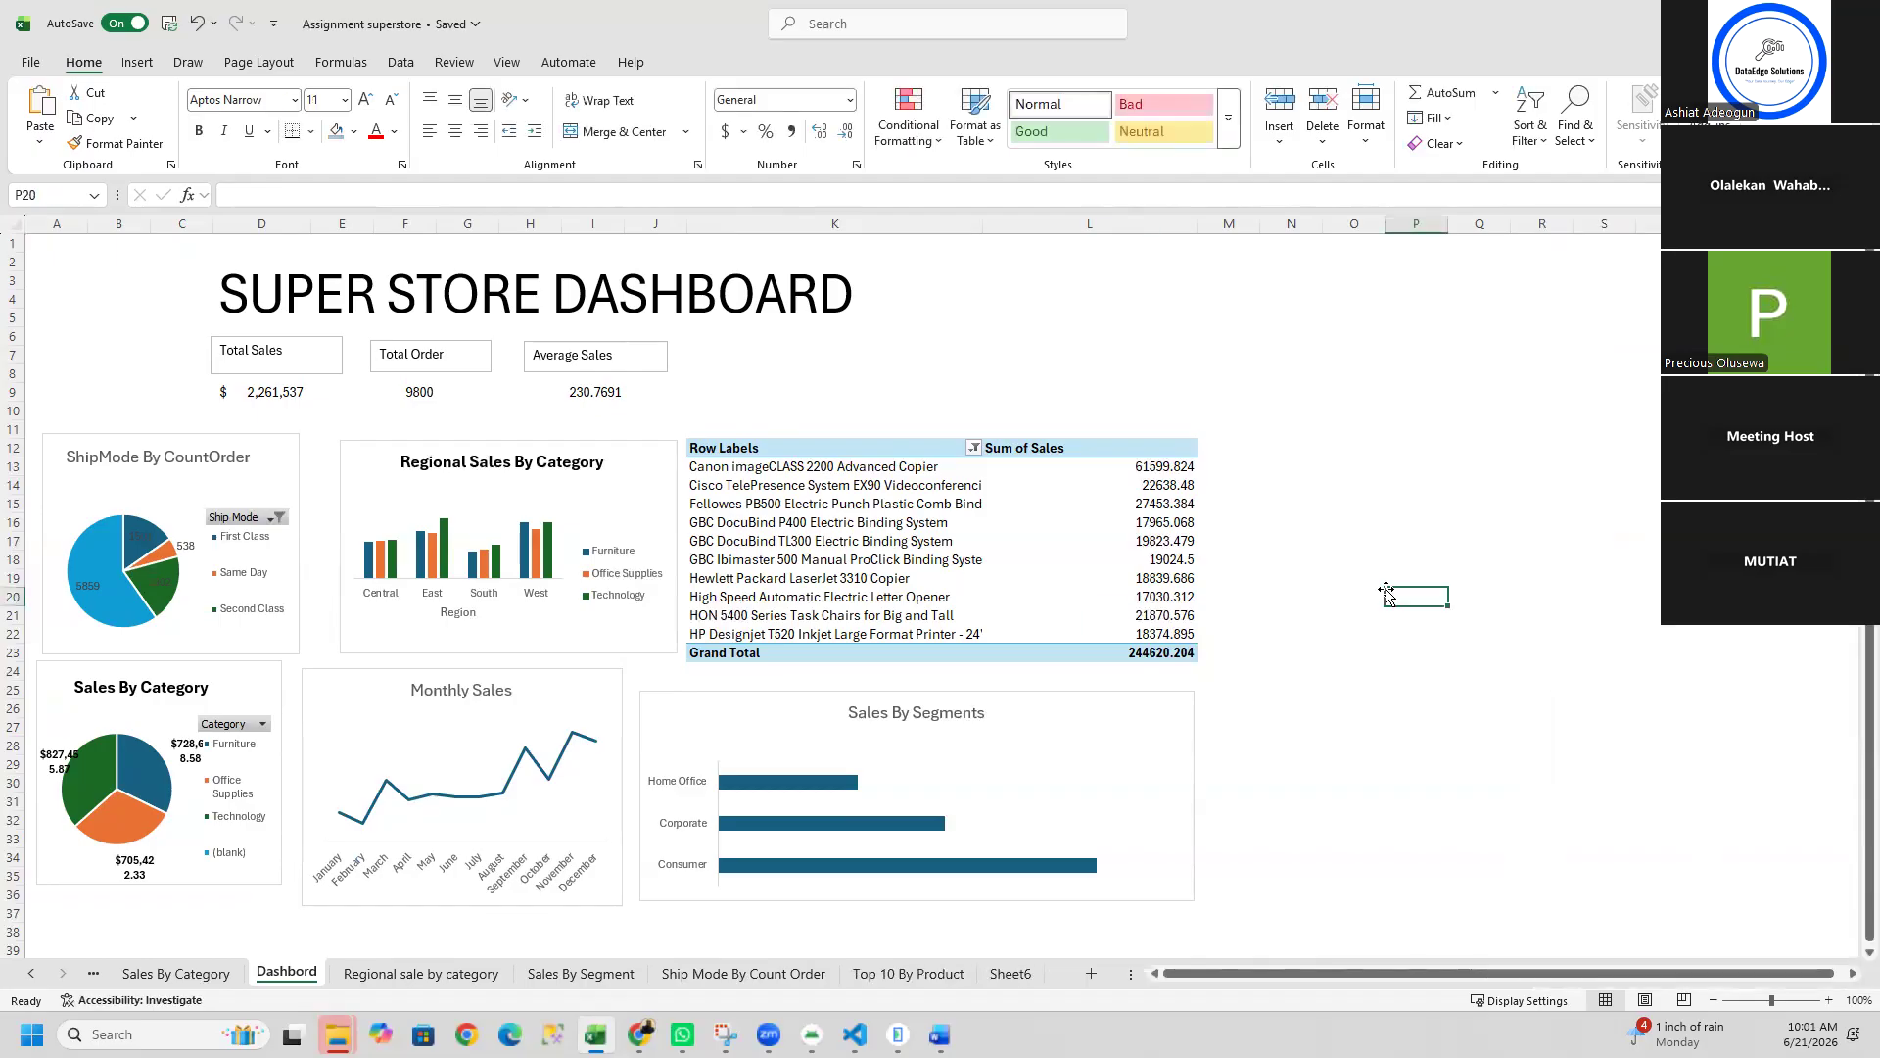
click(957, 697)
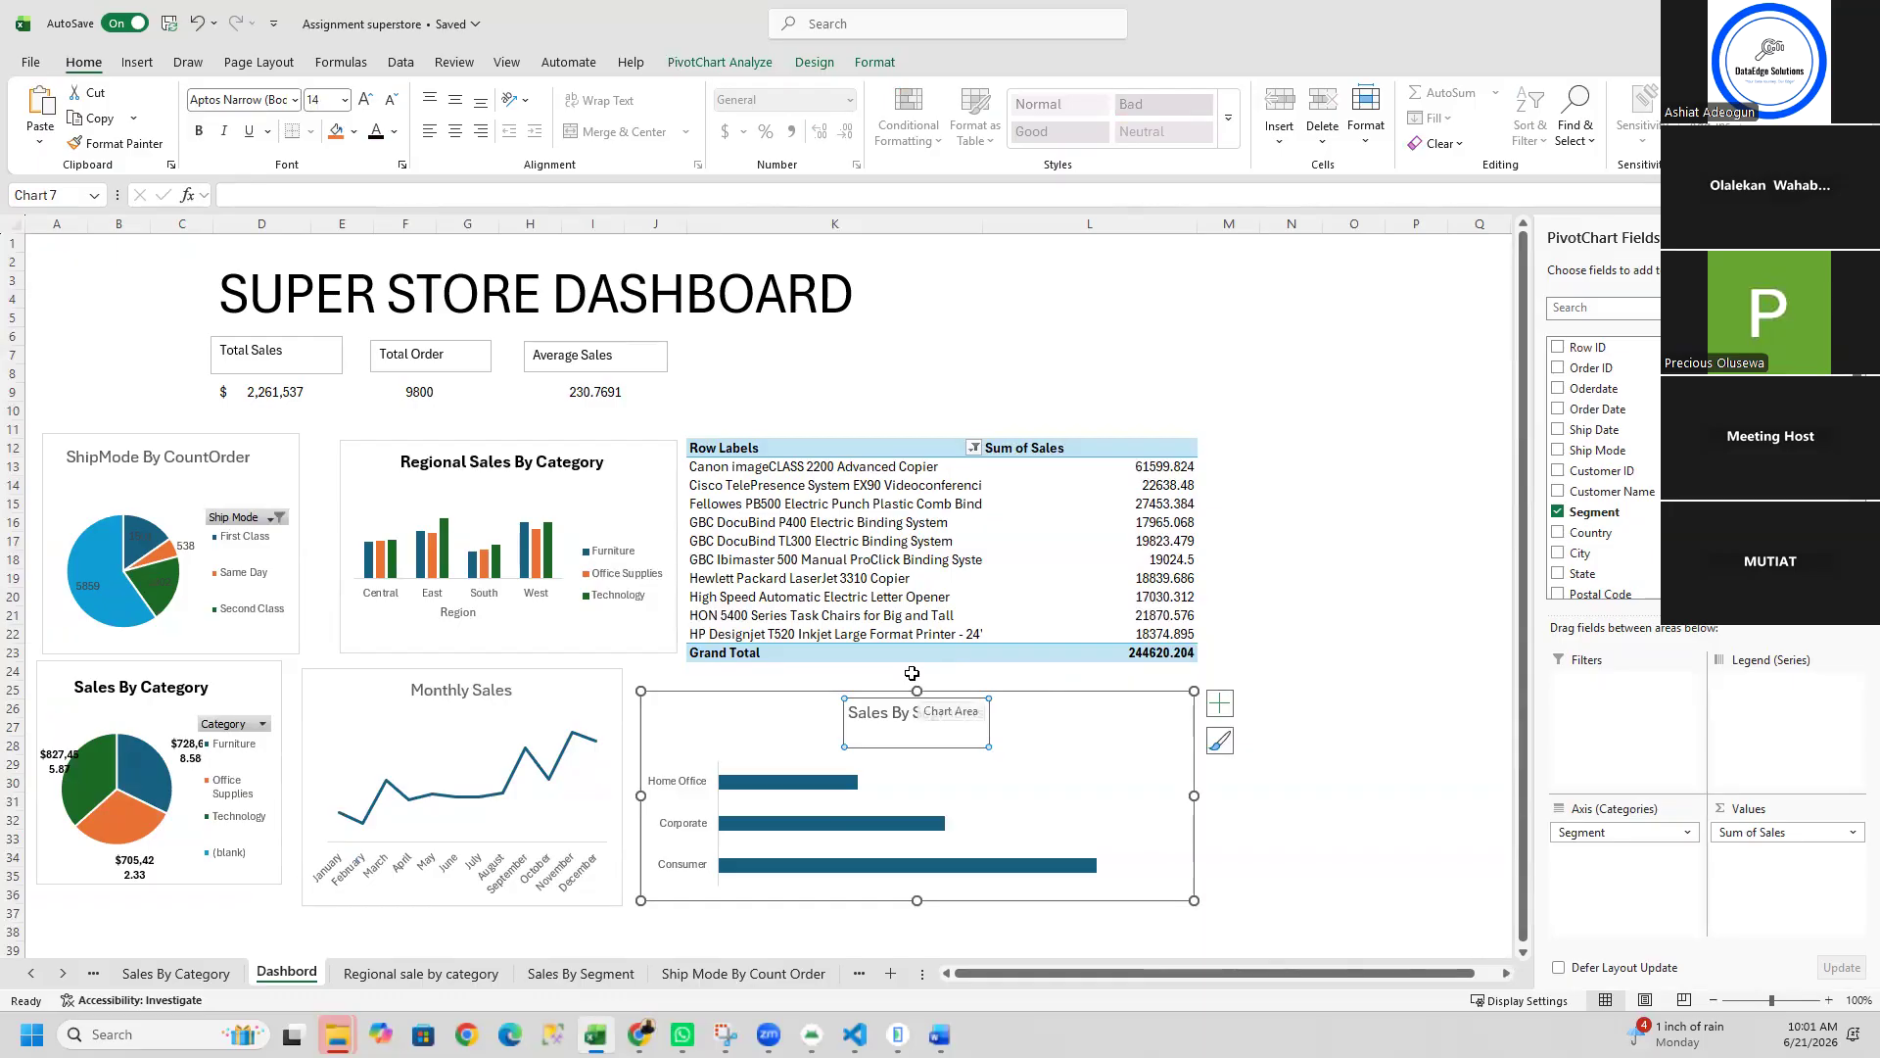
drag(917, 690, 924, 681)
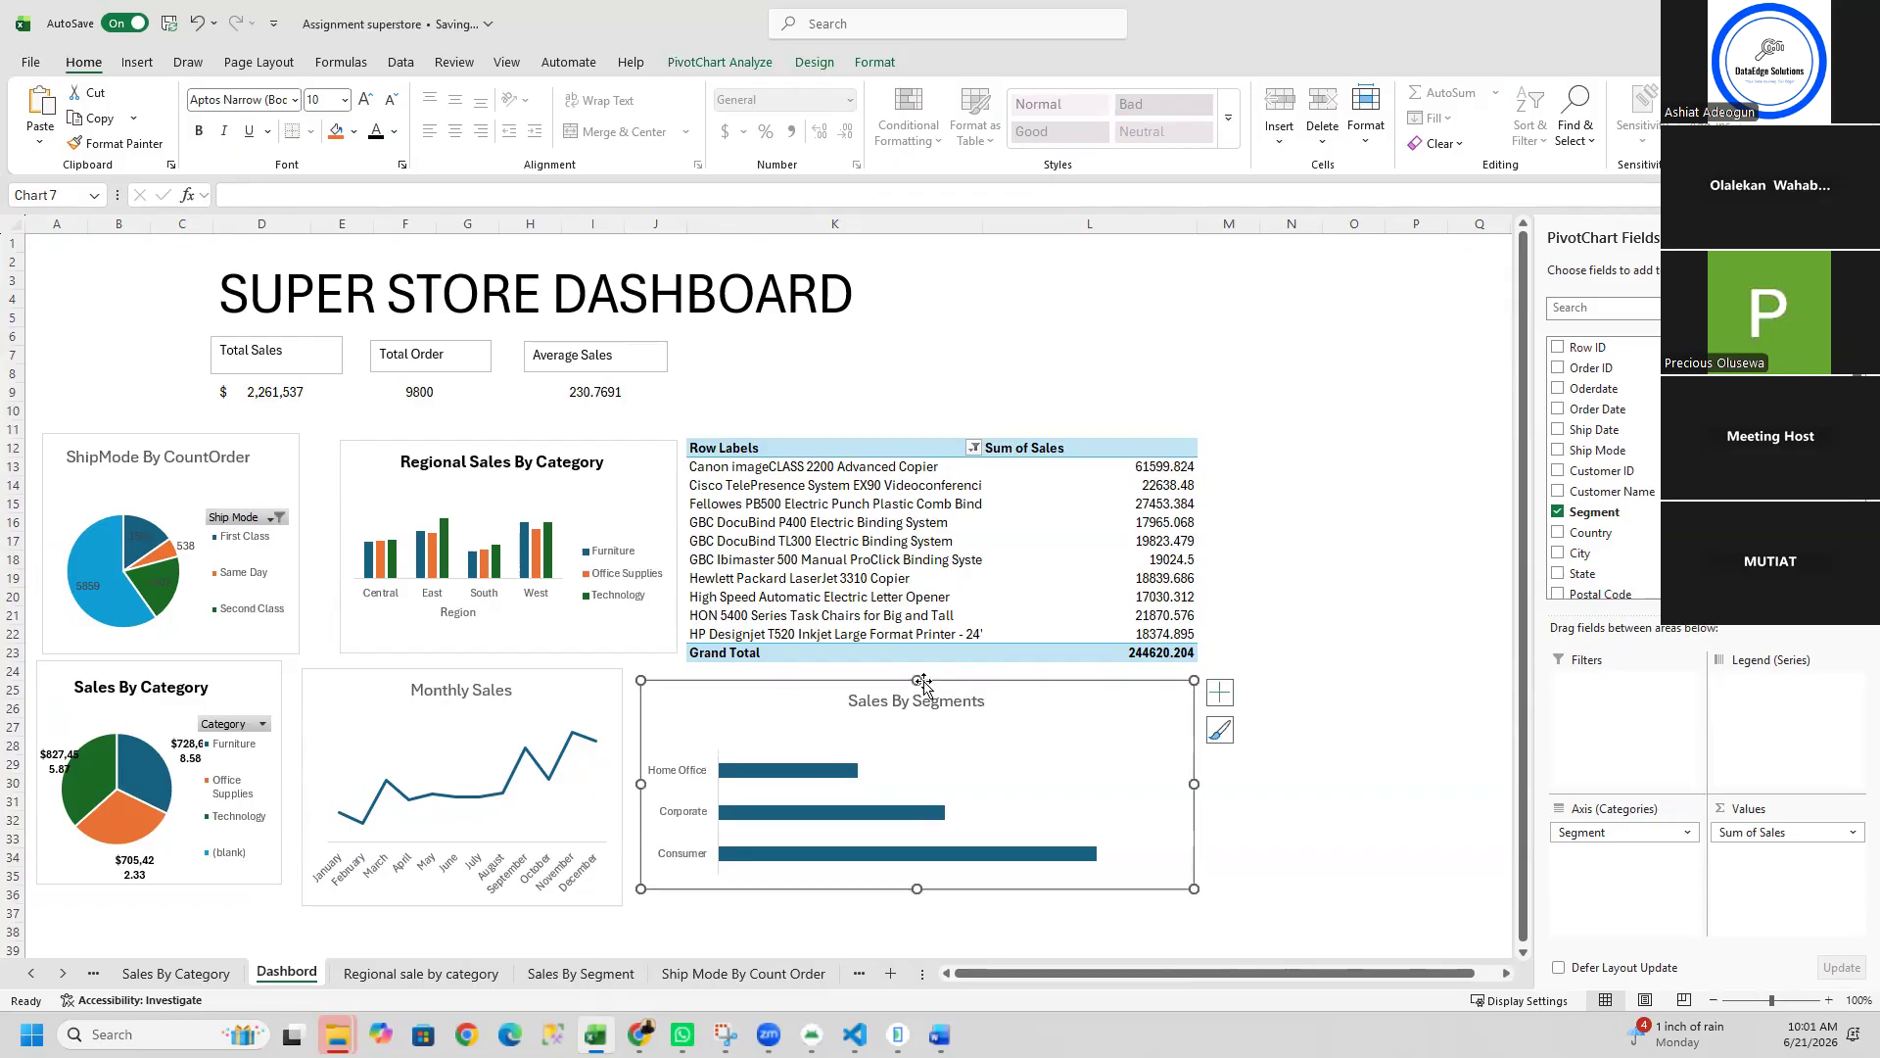
Step: Insert a State slicer for the top 10 products table and place it above the table beside the title, with a height of 1.85"
click(1063, 487)
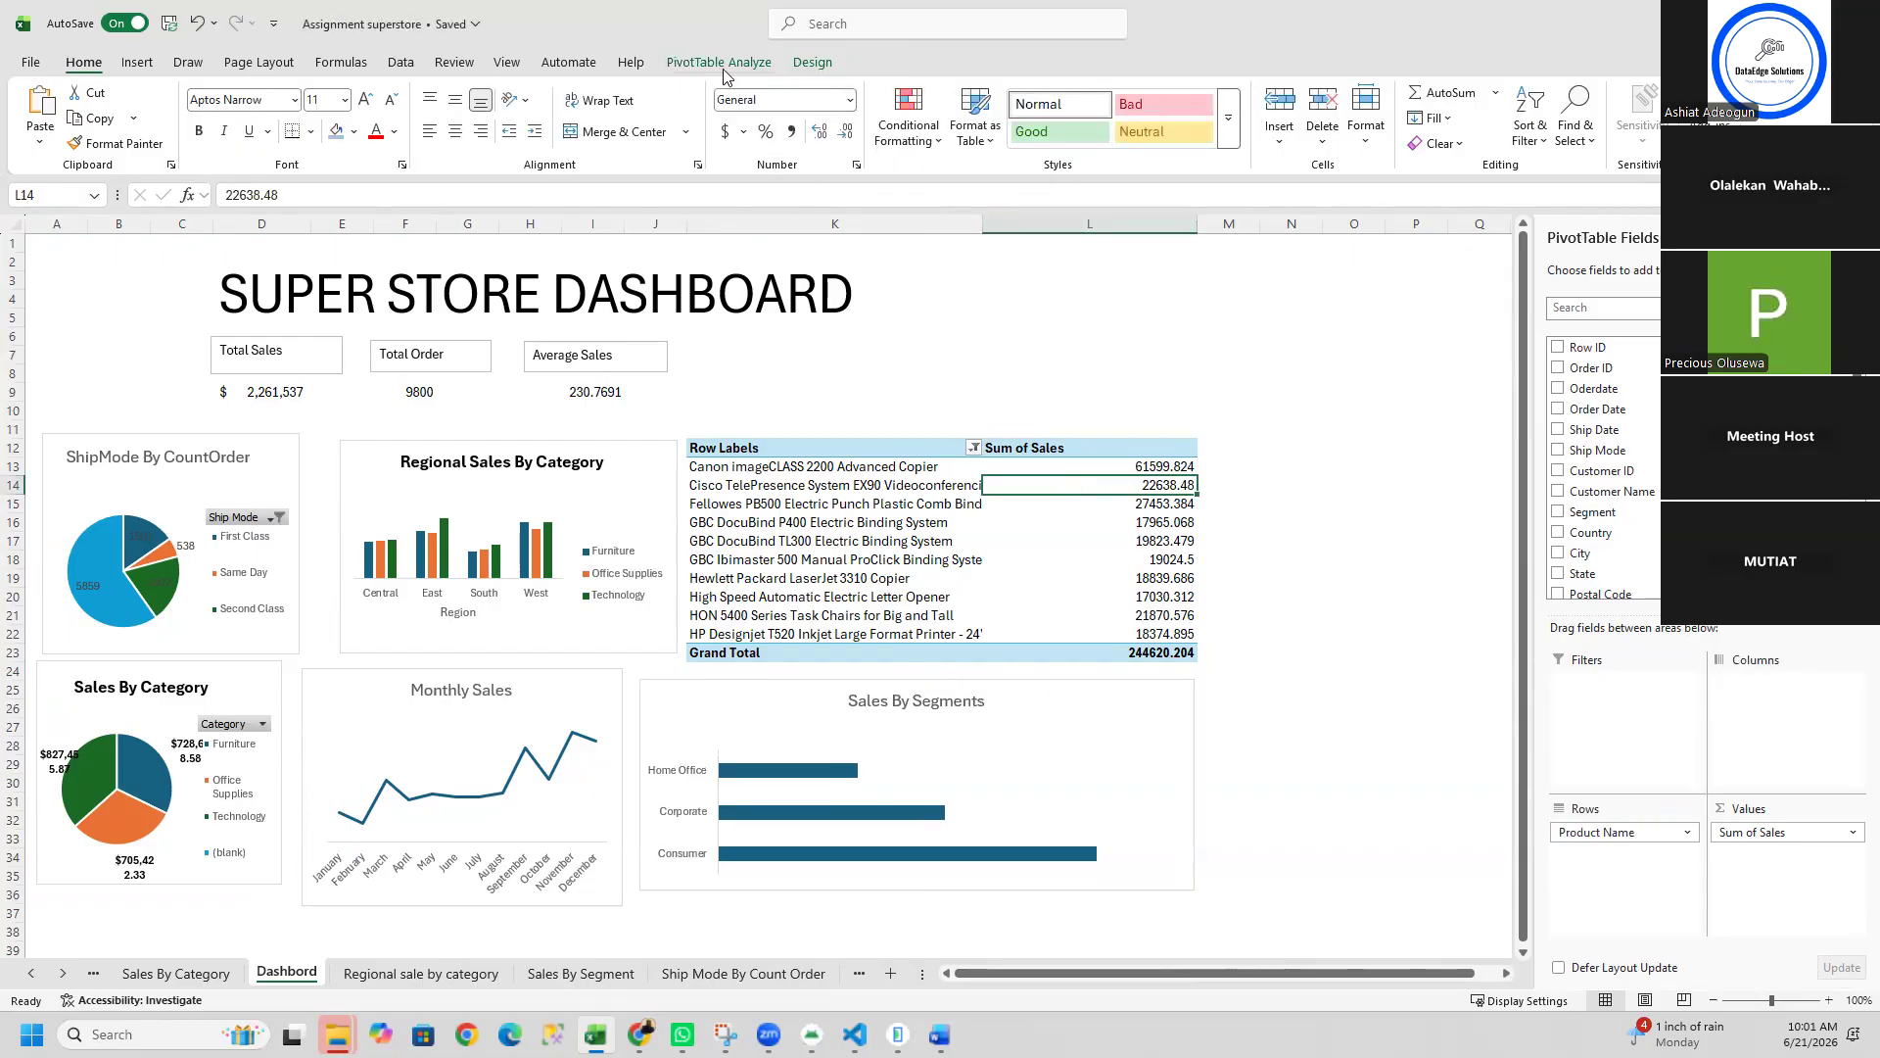
click(139, 67)
click(1096, 122)
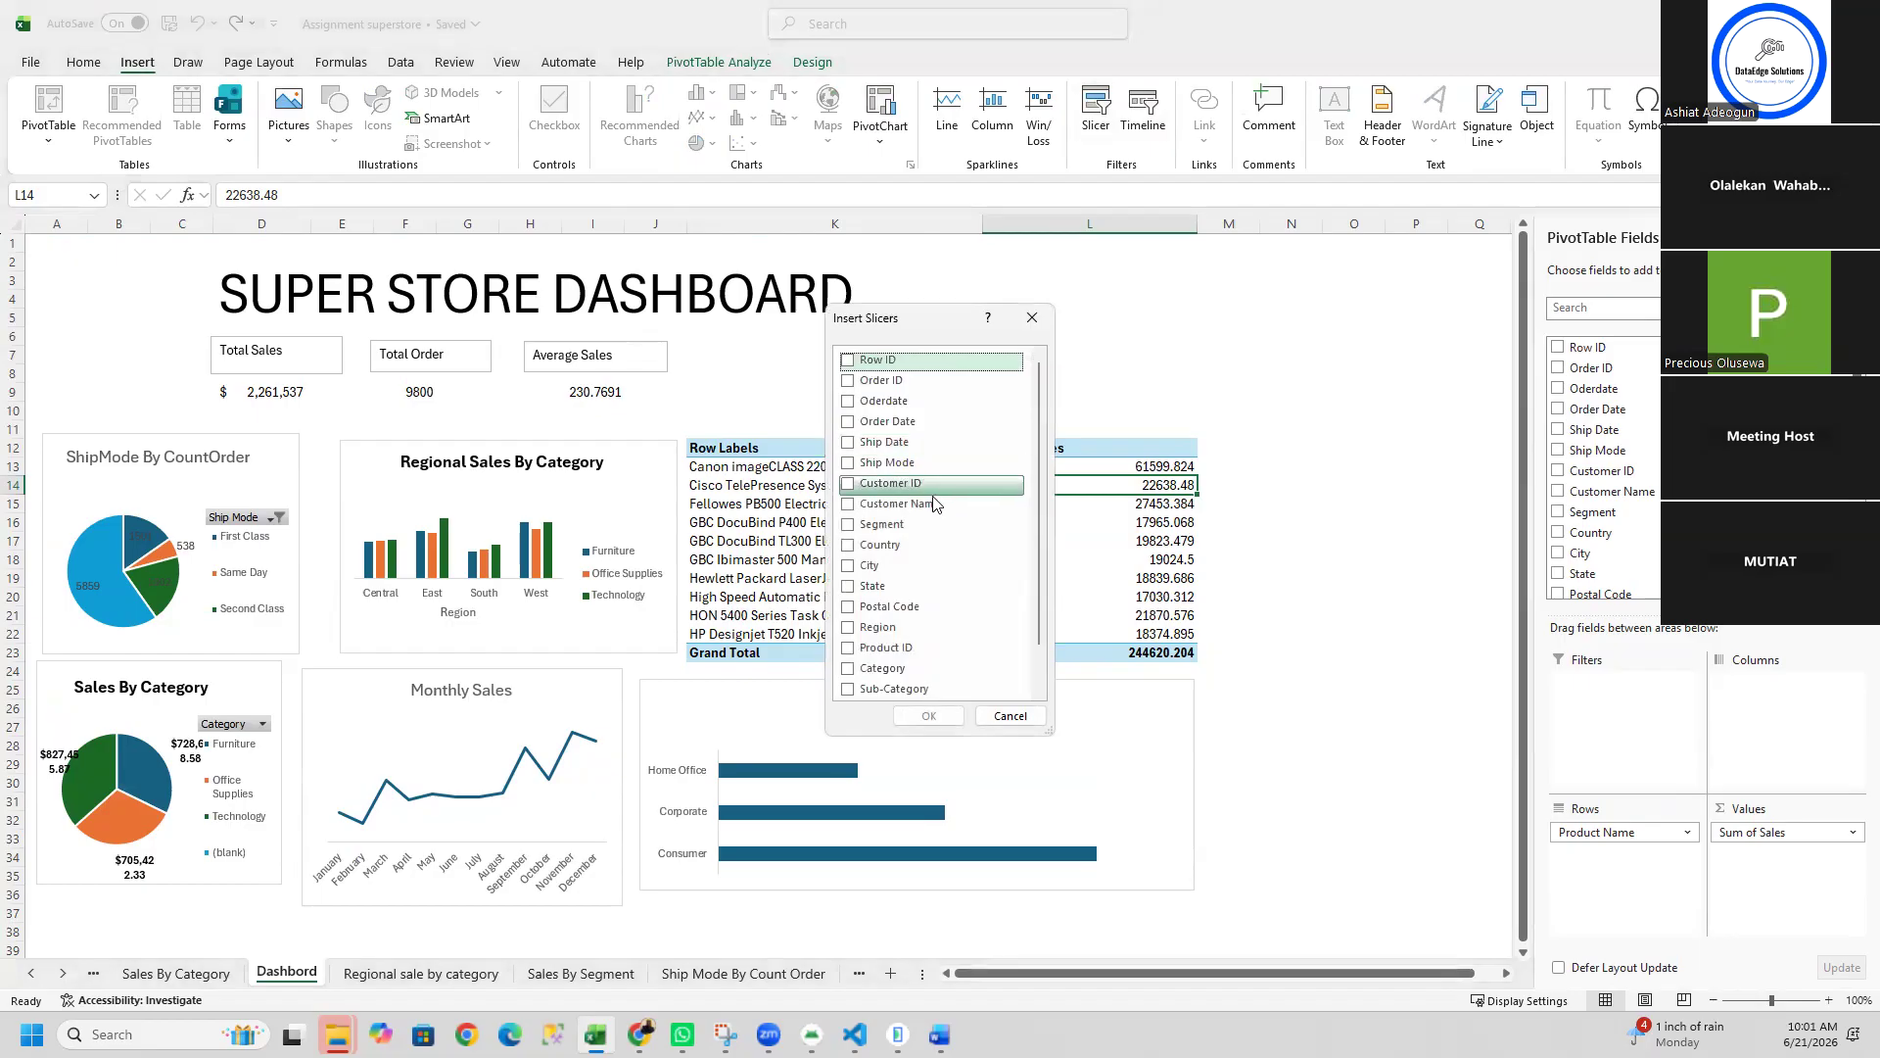
click(932, 586)
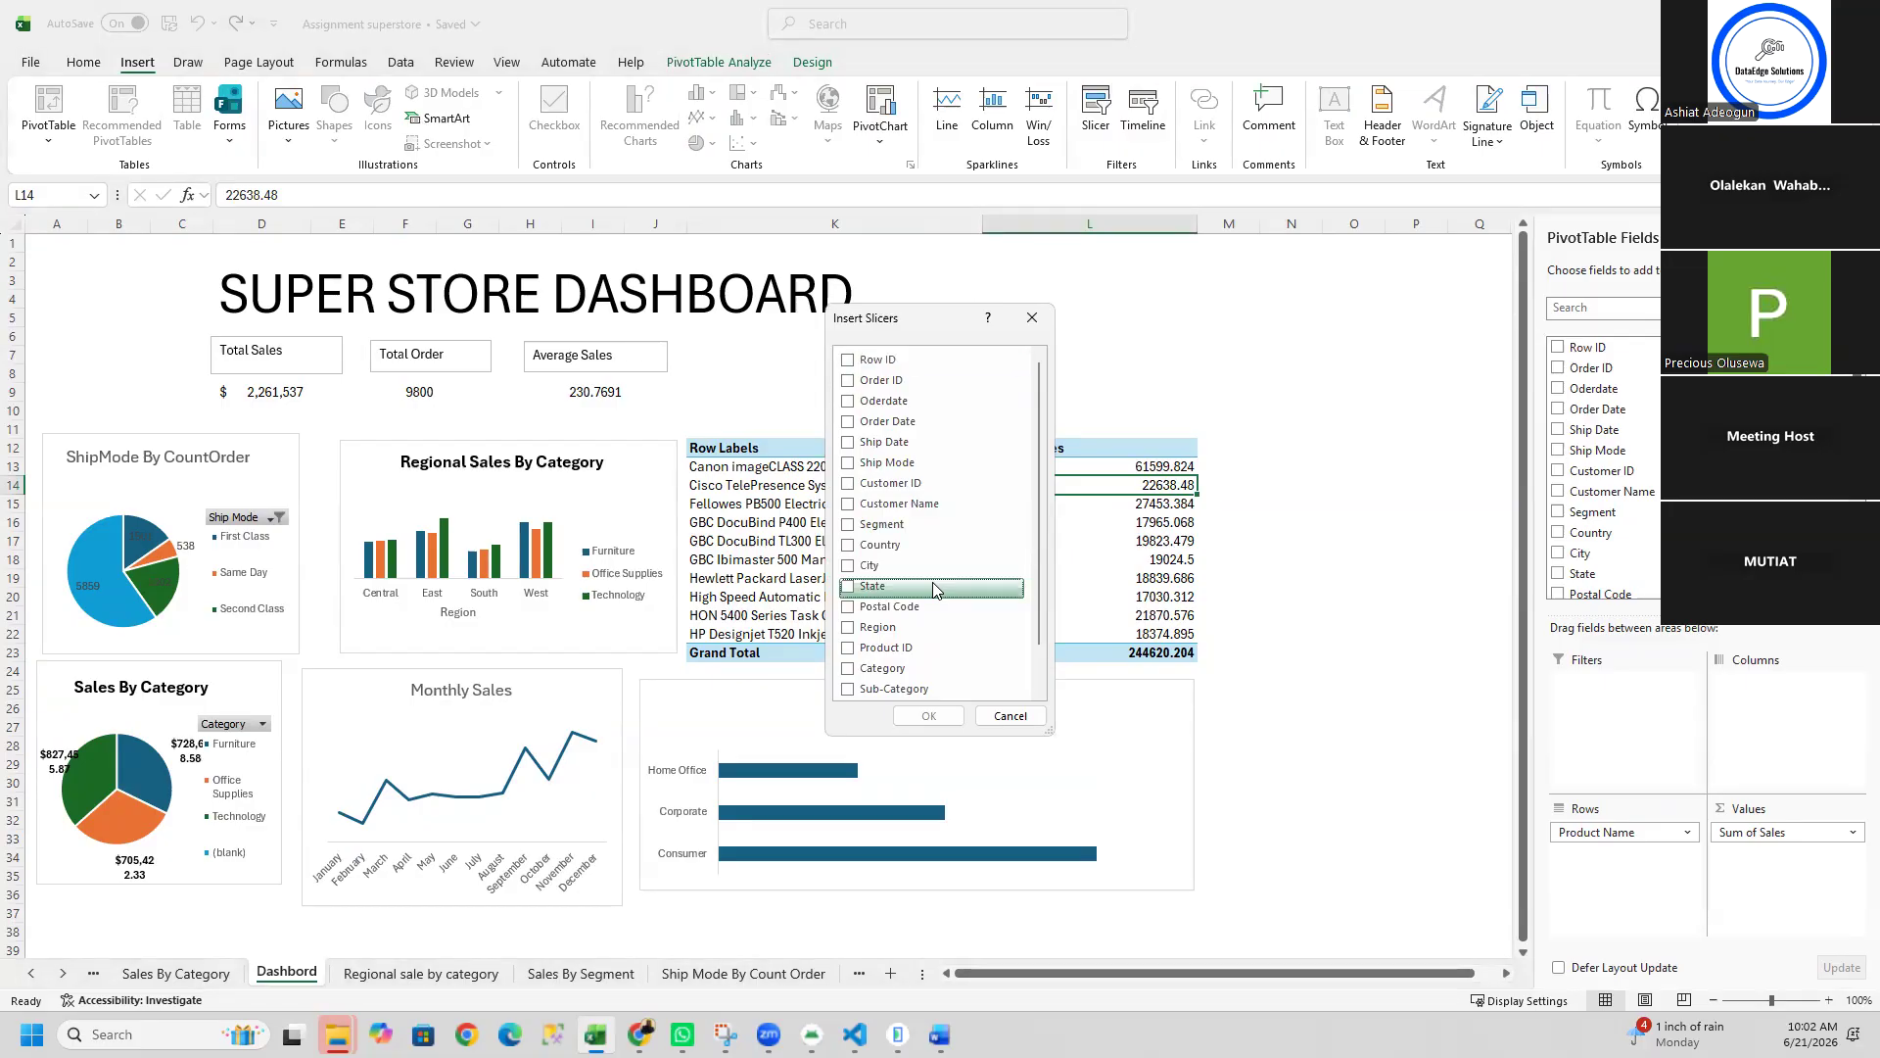
click(848, 588)
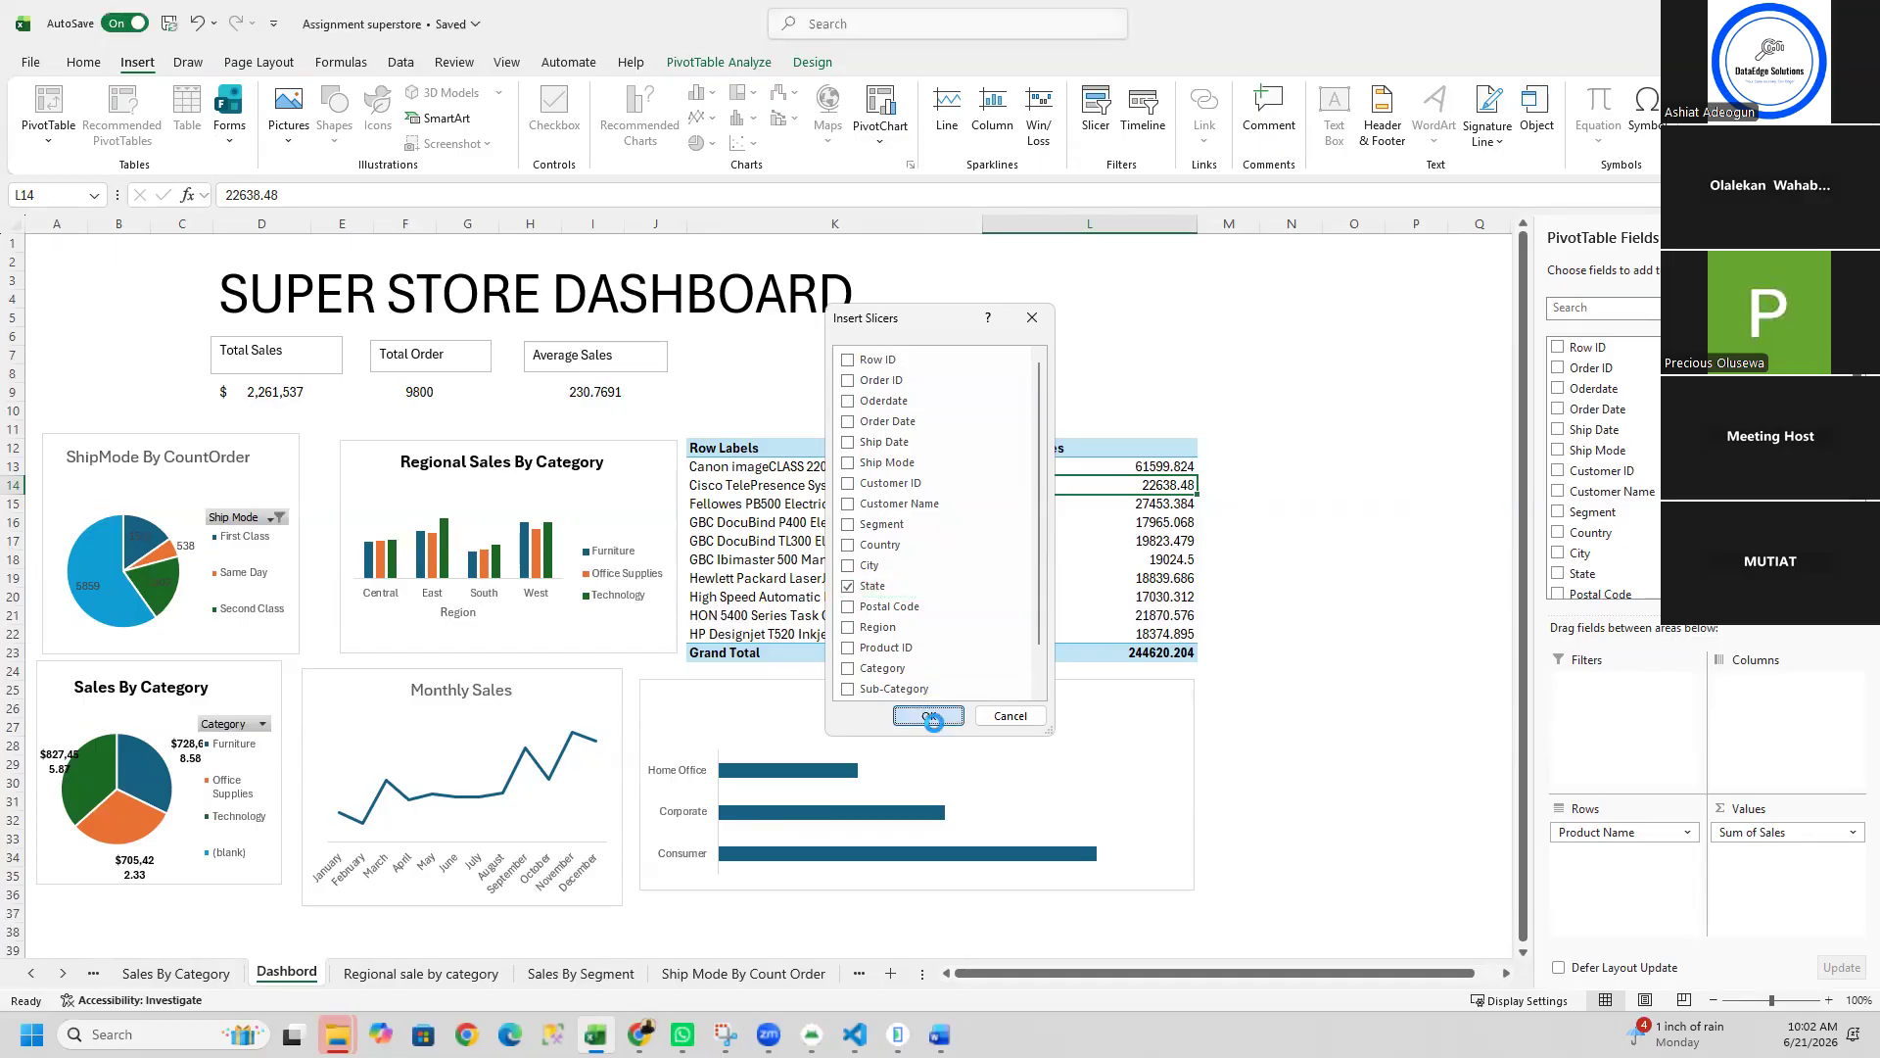
click(931, 717)
drag(796, 489, 1021, 265)
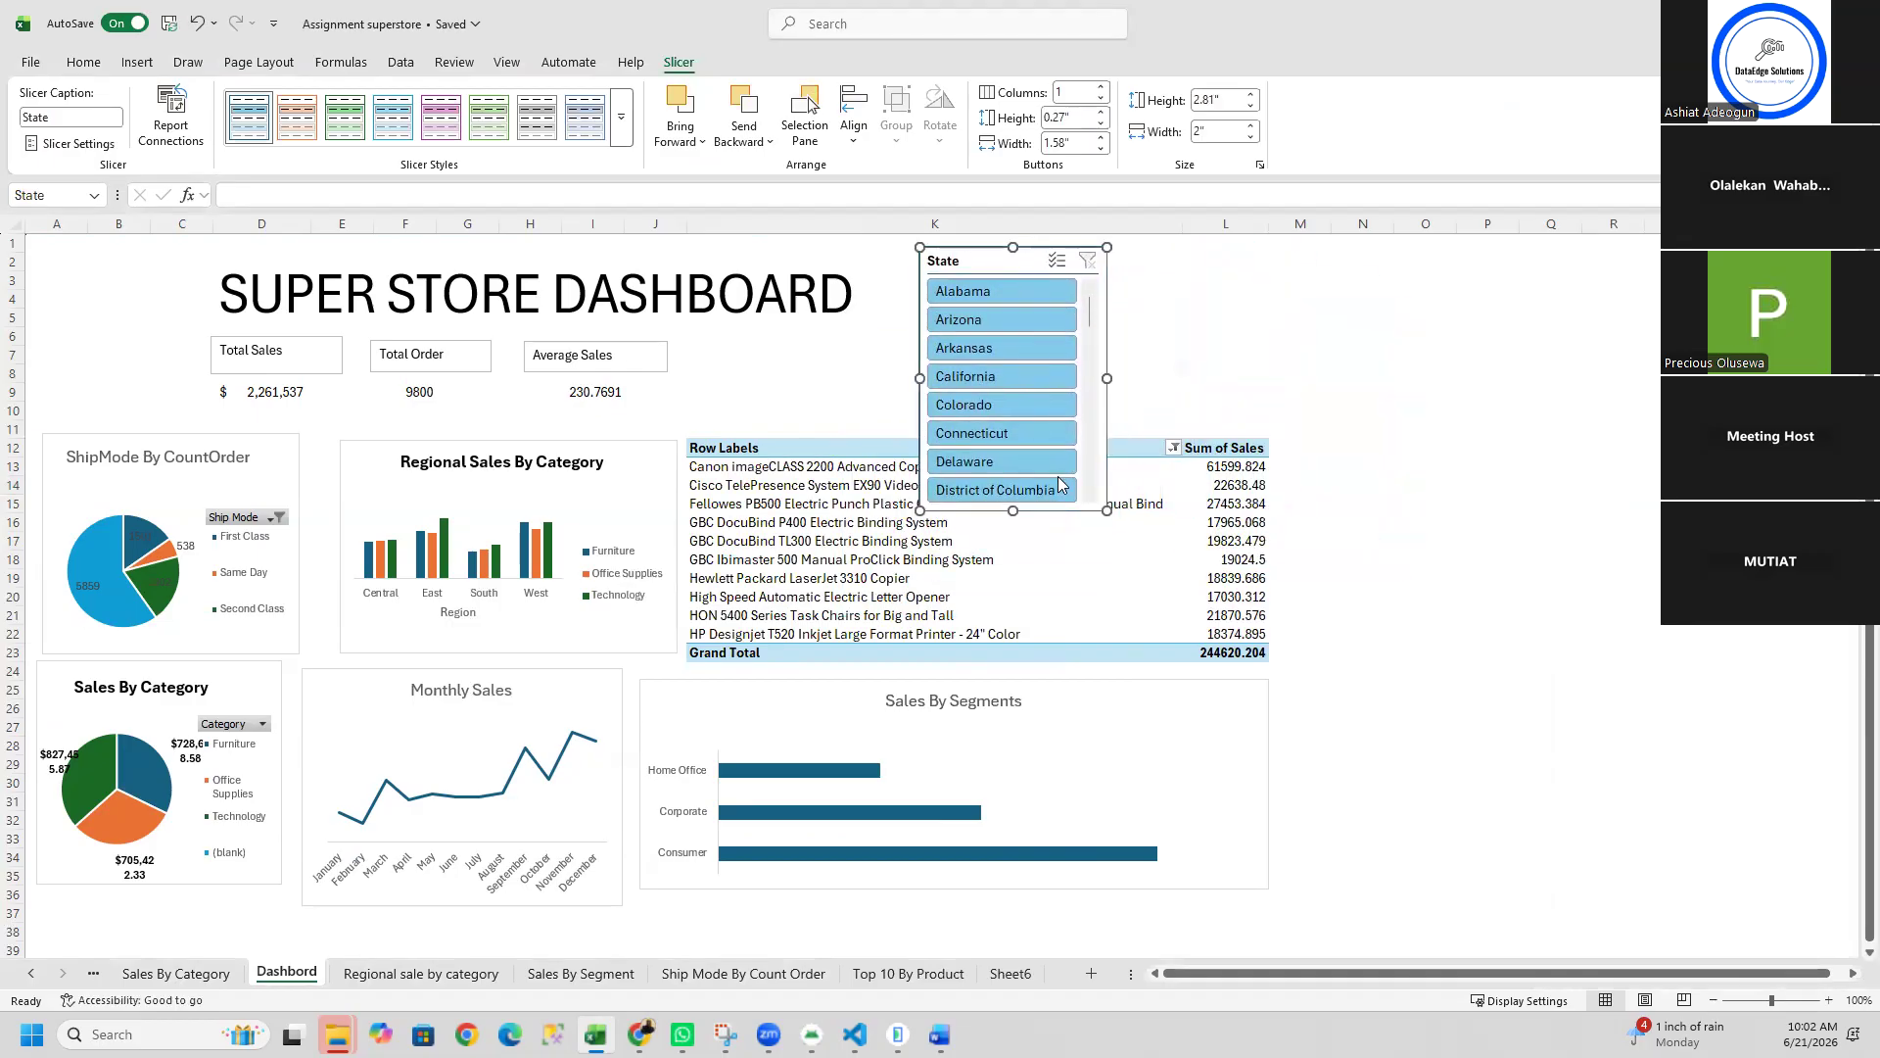
drag(1015, 496, 1016, 421)
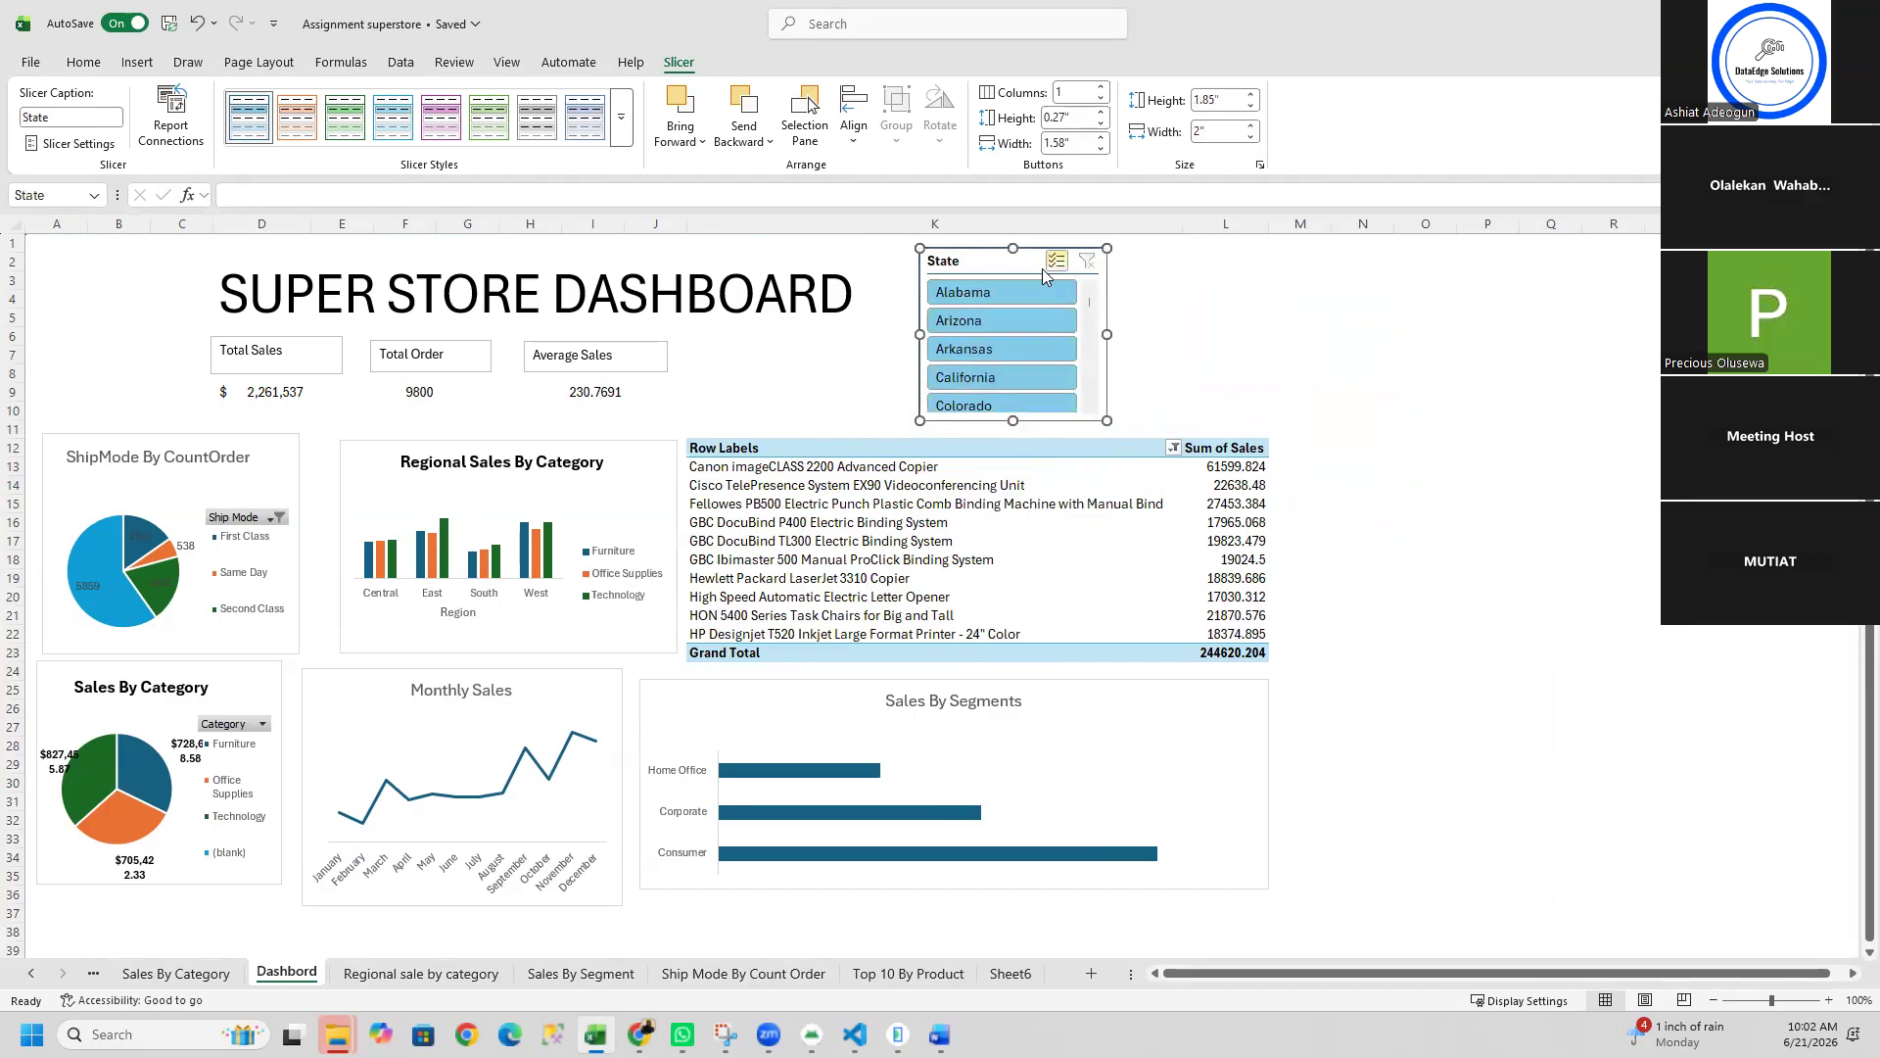
Step: Test the State slicer by filtering the top 10 products table to Alabama, Arizona, Arkansas, California and Colorado in turn
click(999, 299)
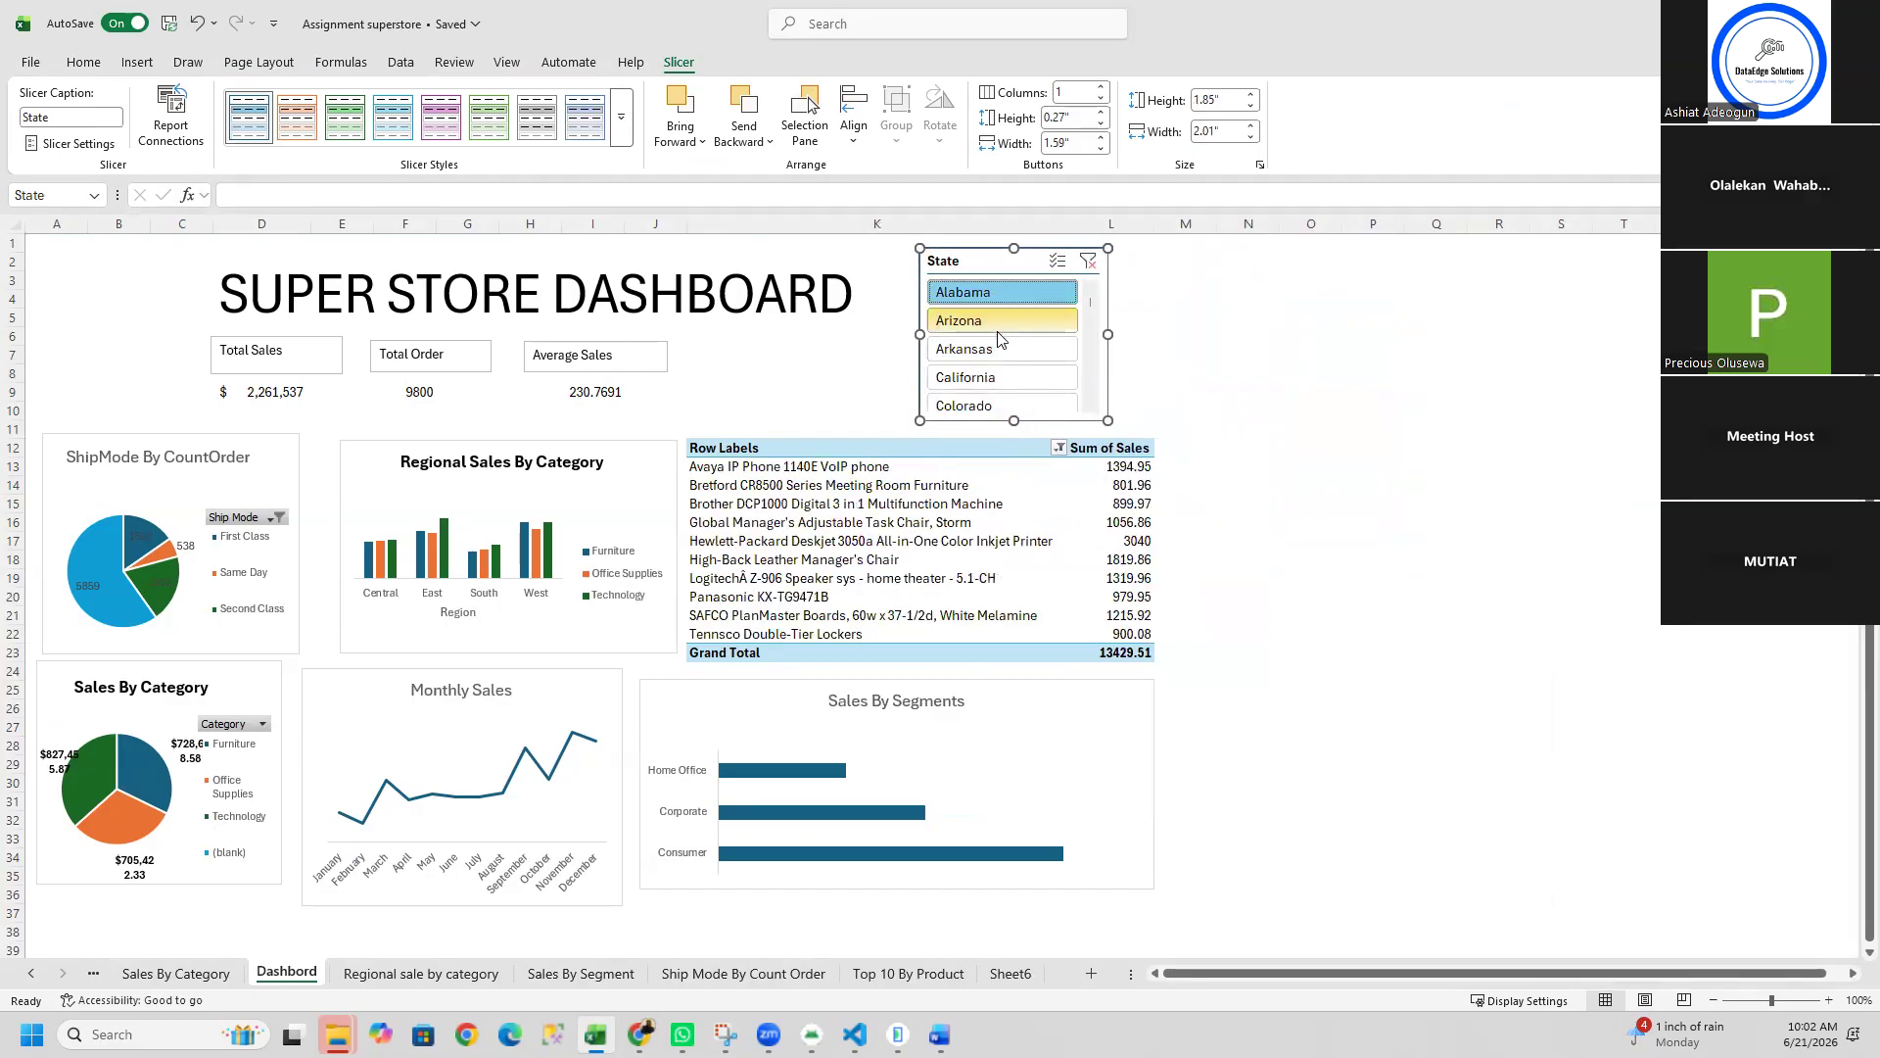
click(995, 321)
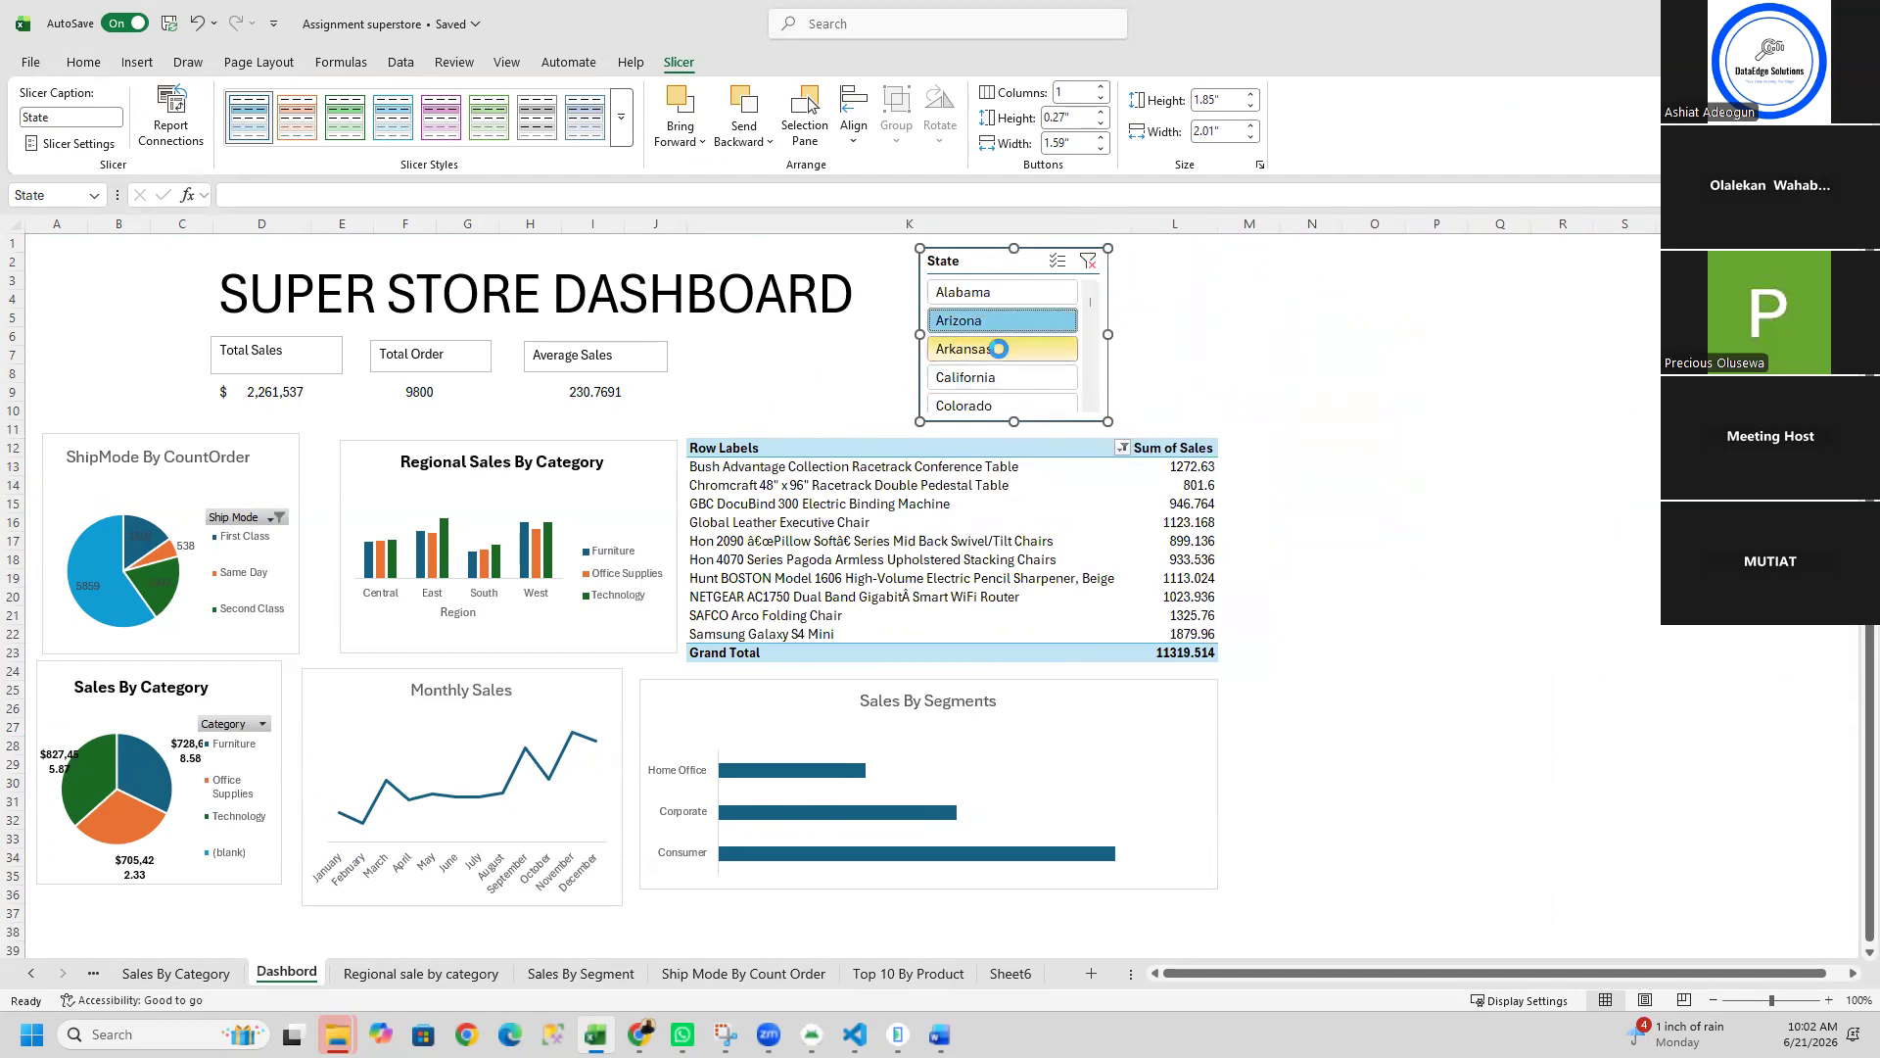
click(995, 350)
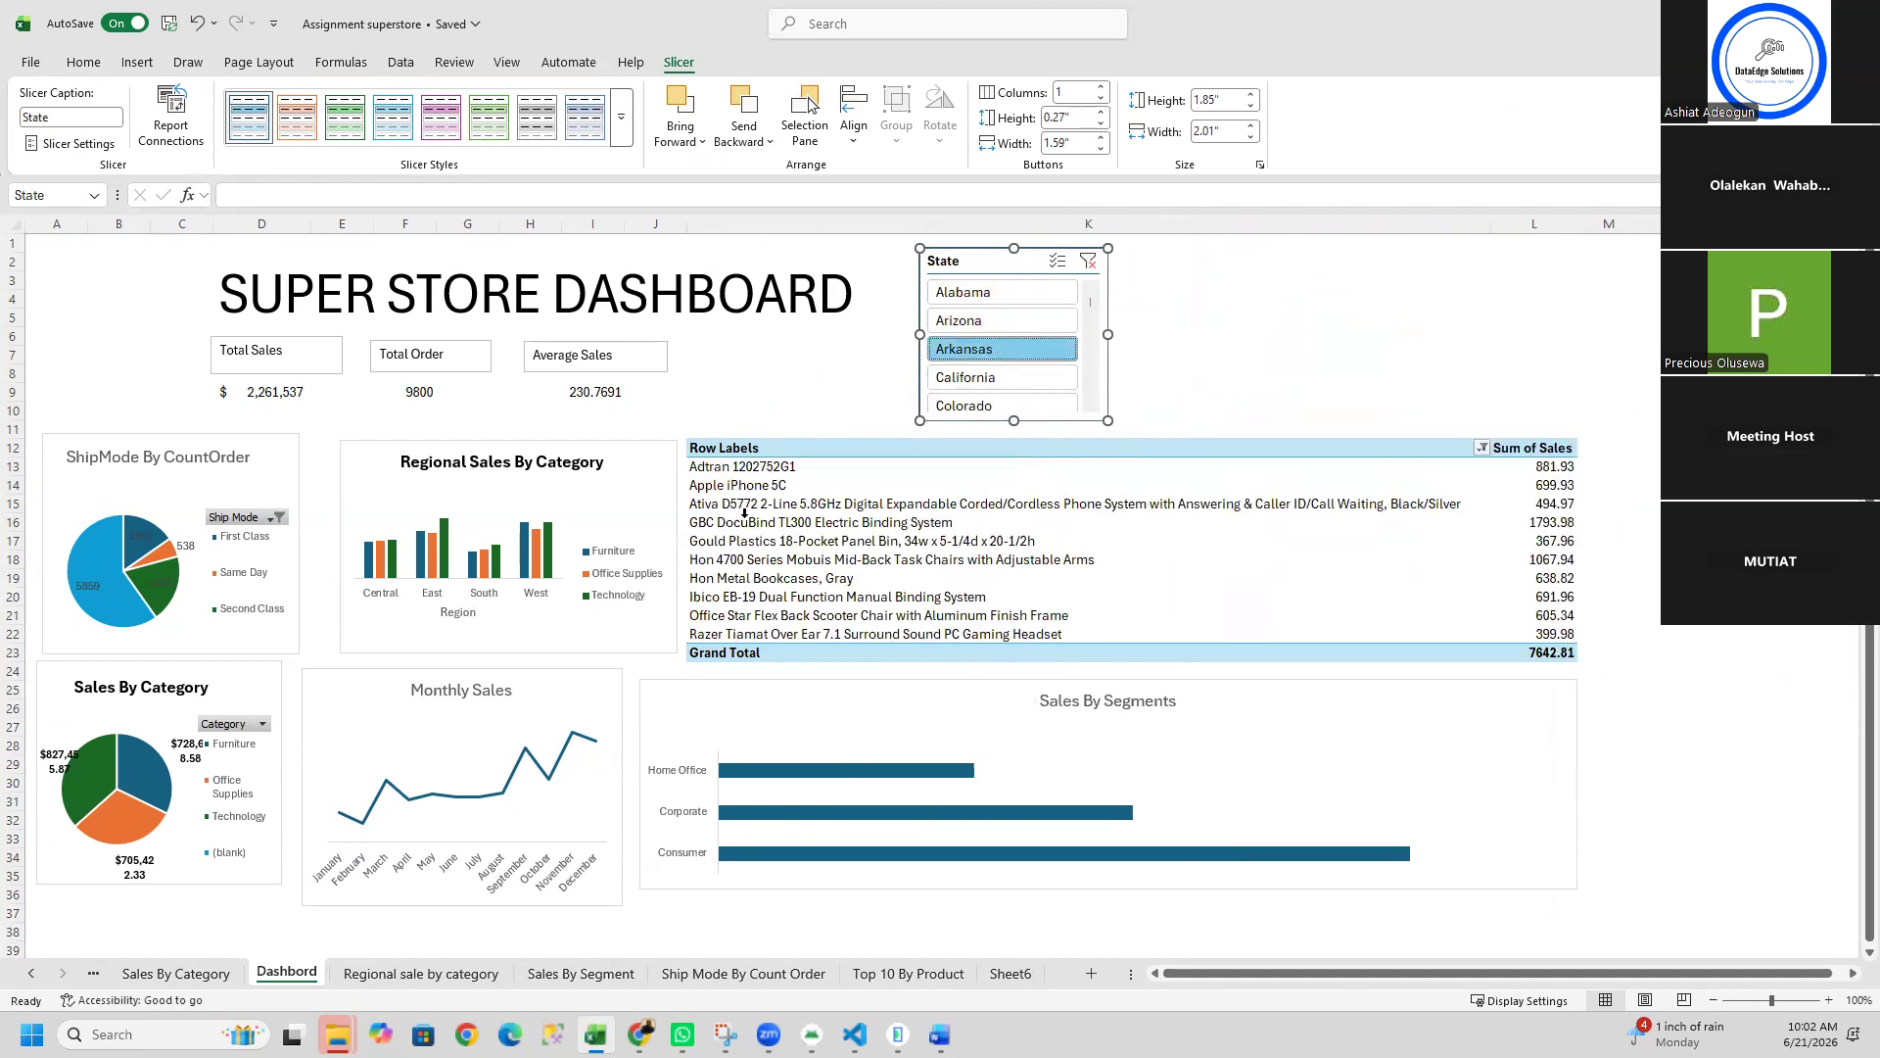
click(959, 384)
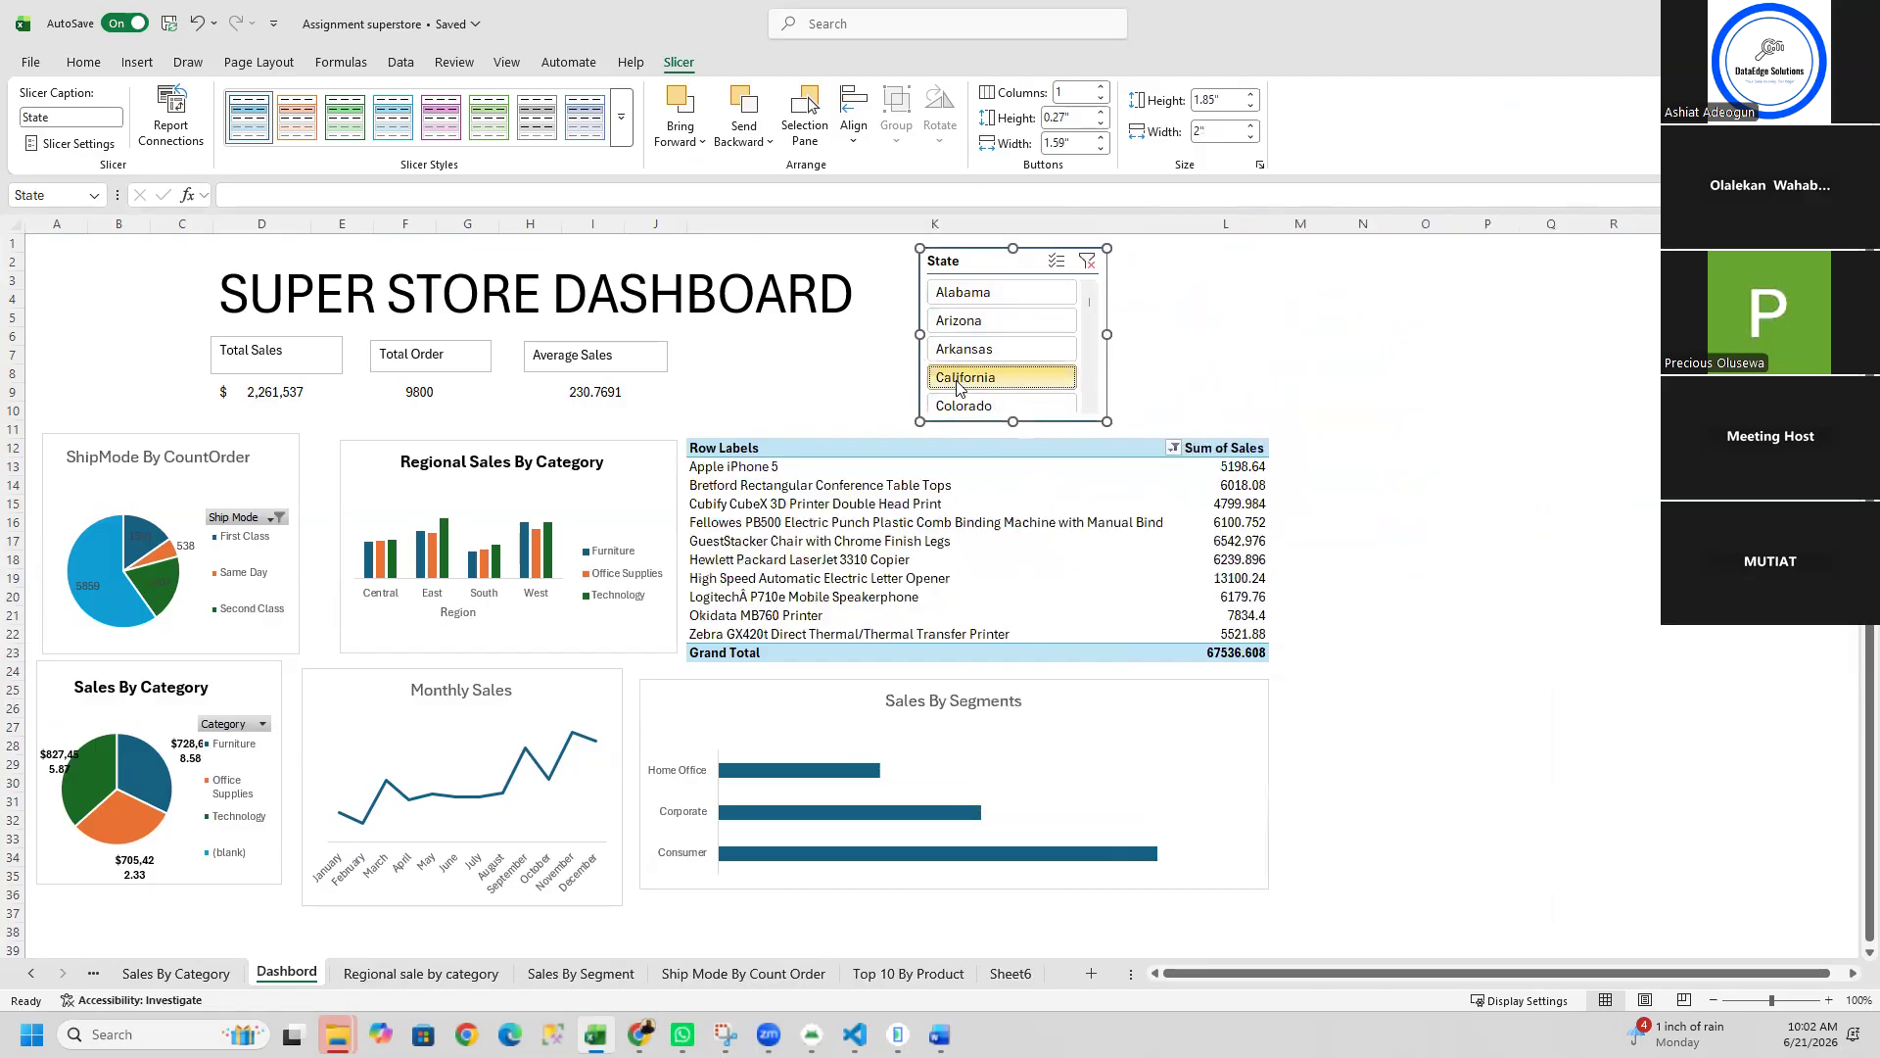
click(949, 408)
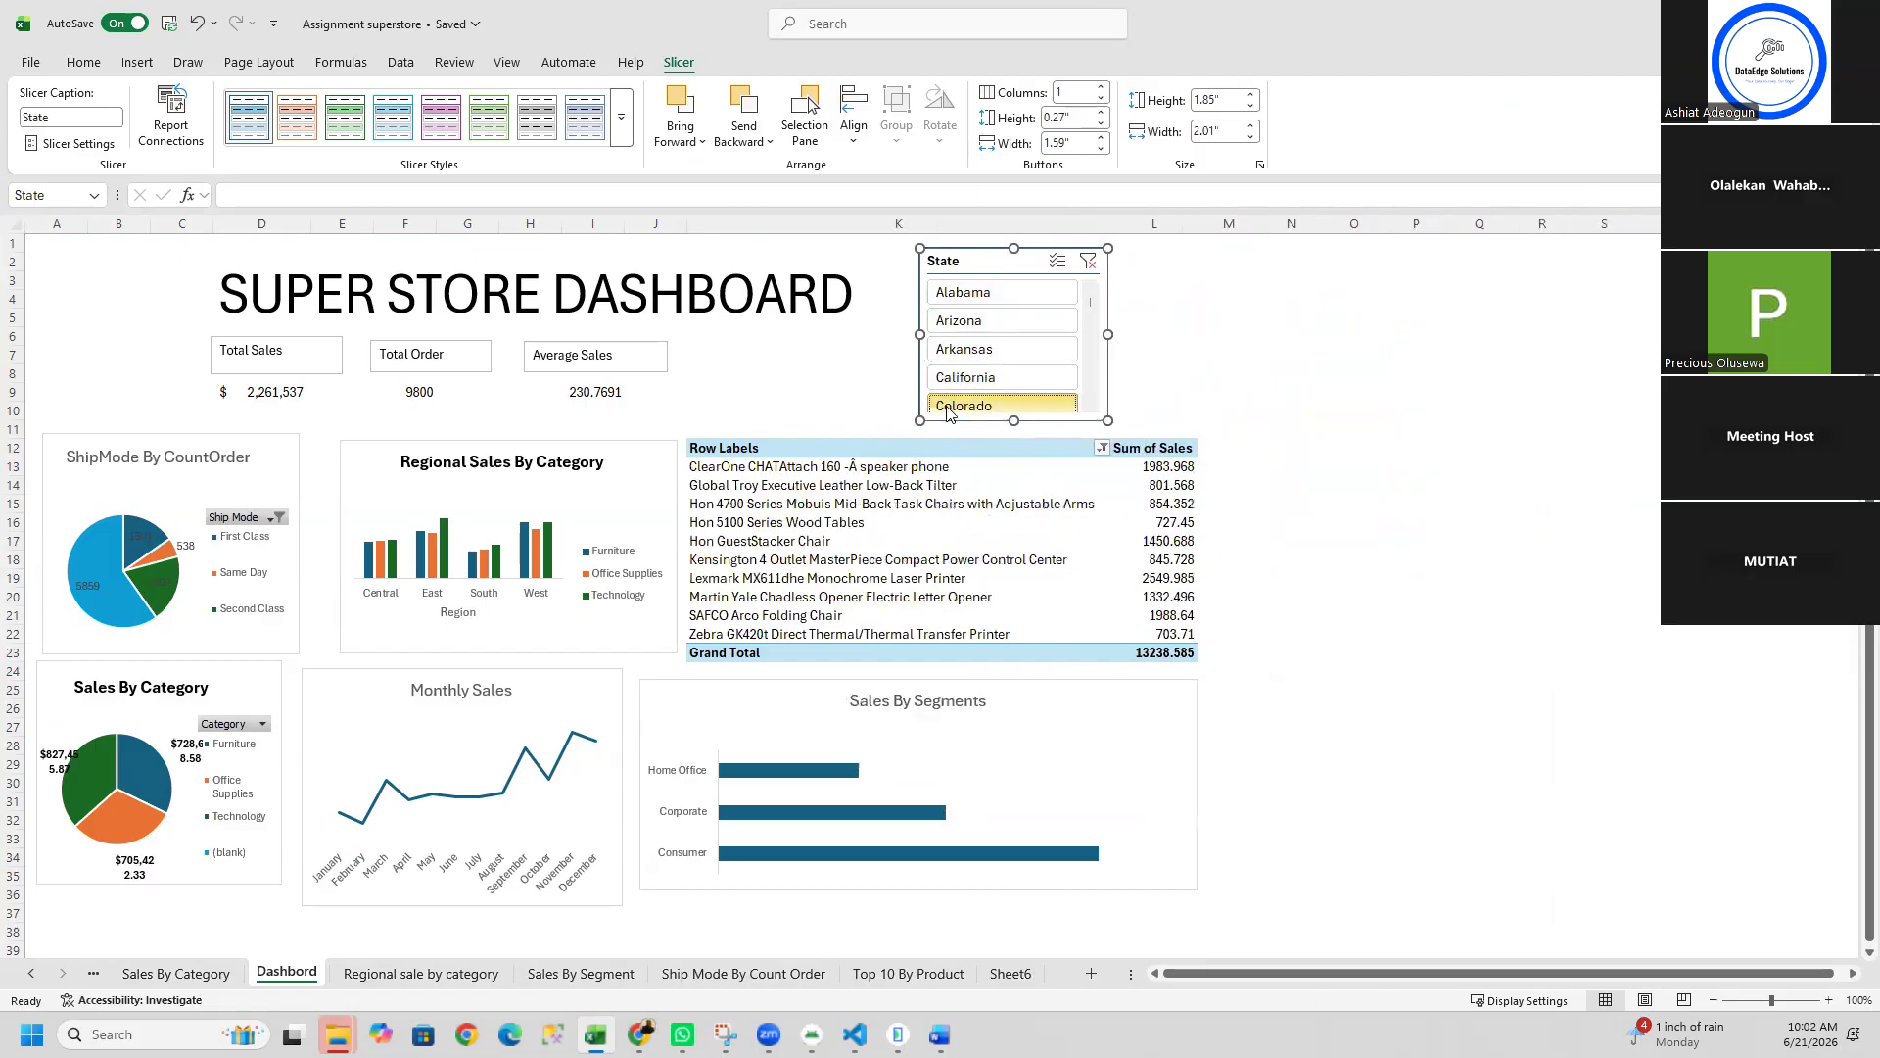
Step: Connect the State slicer to PivotTable1 through PivotTable6 as well as the top 10 products table, and filter the dashboard to Colorado
click(961, 348)
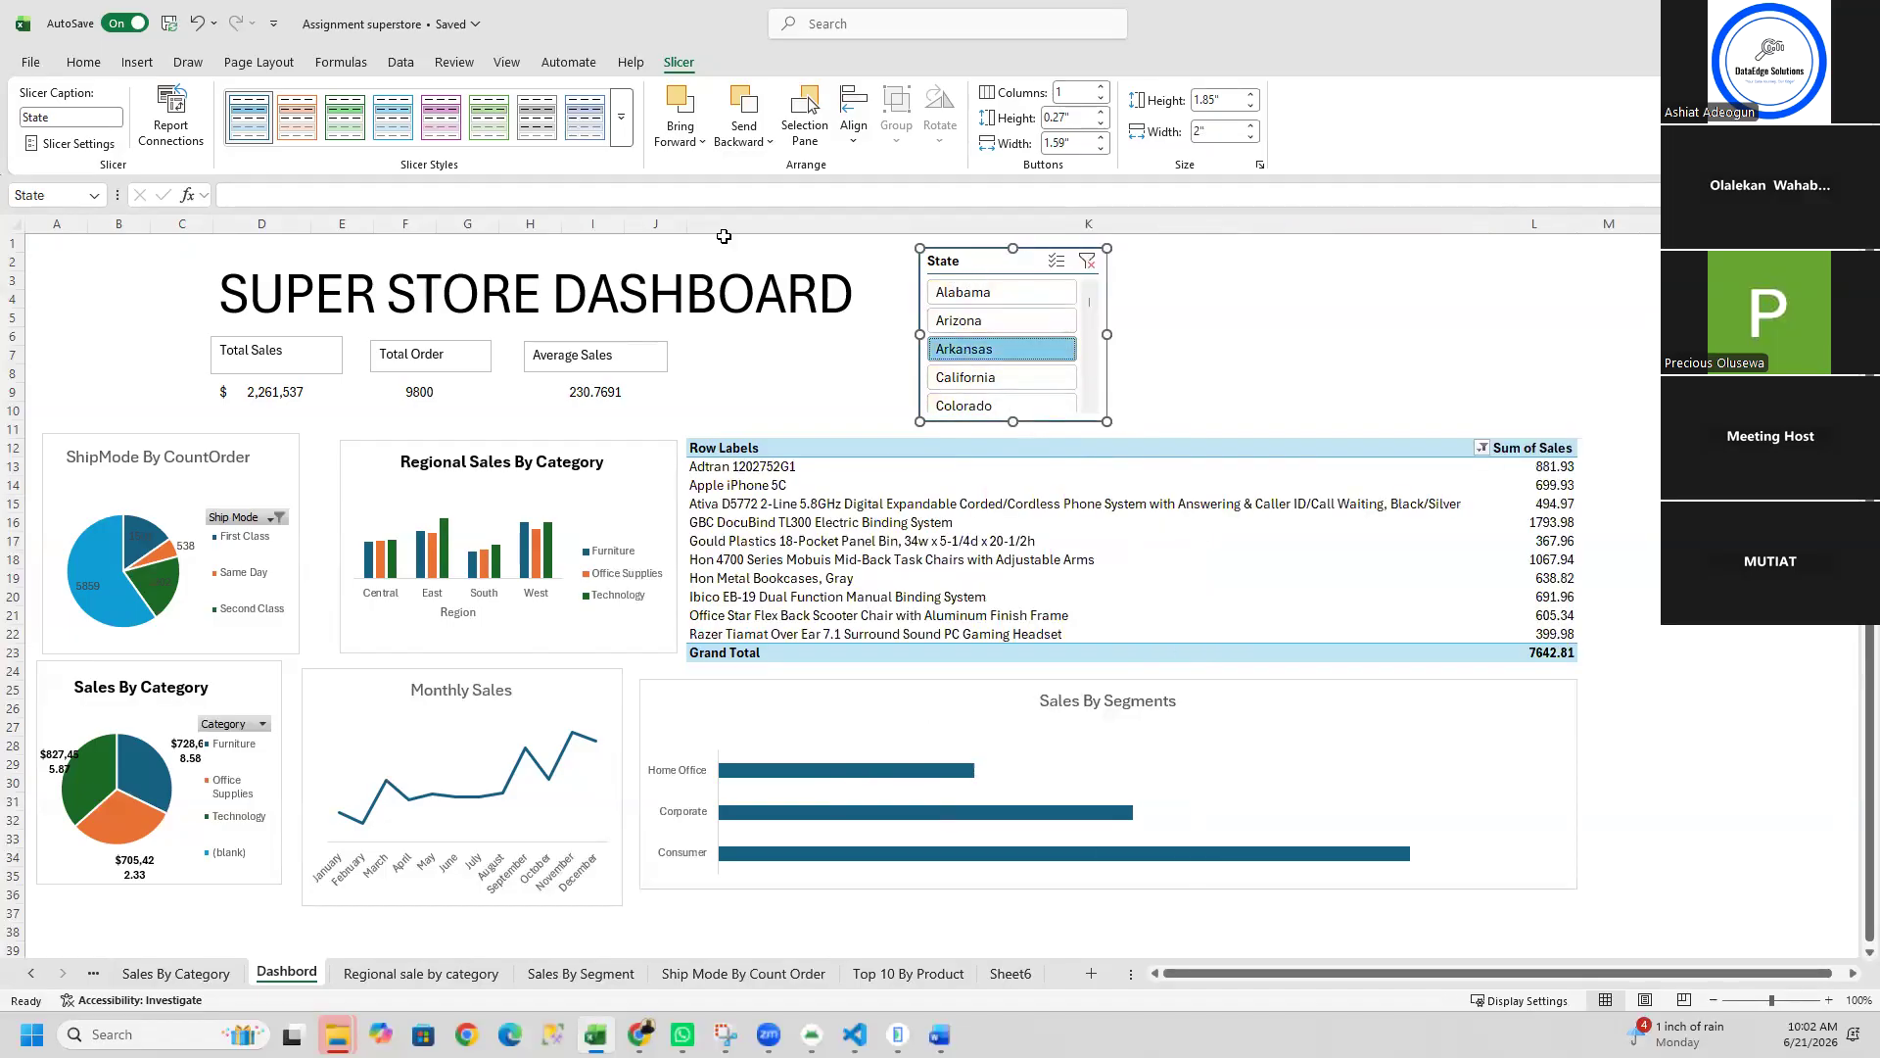
click(186, 122)
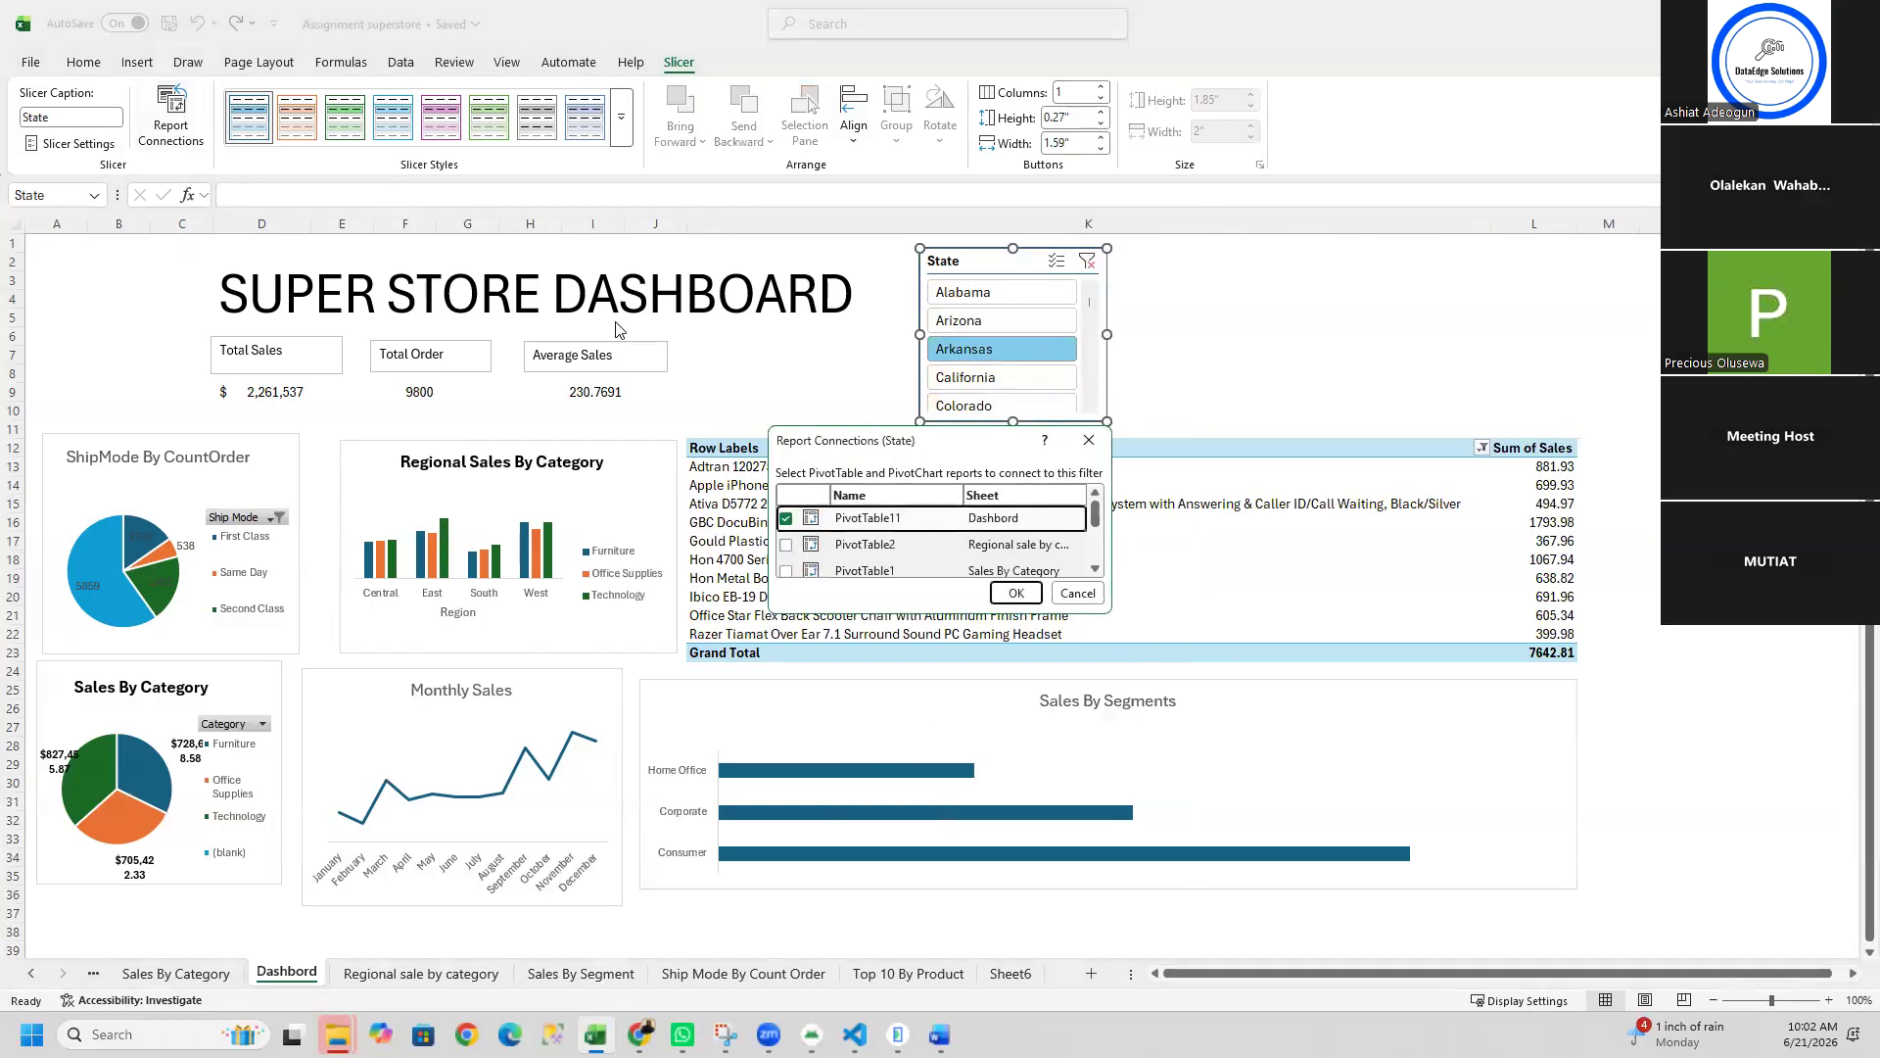
click(787, 544)
click(787, 570)
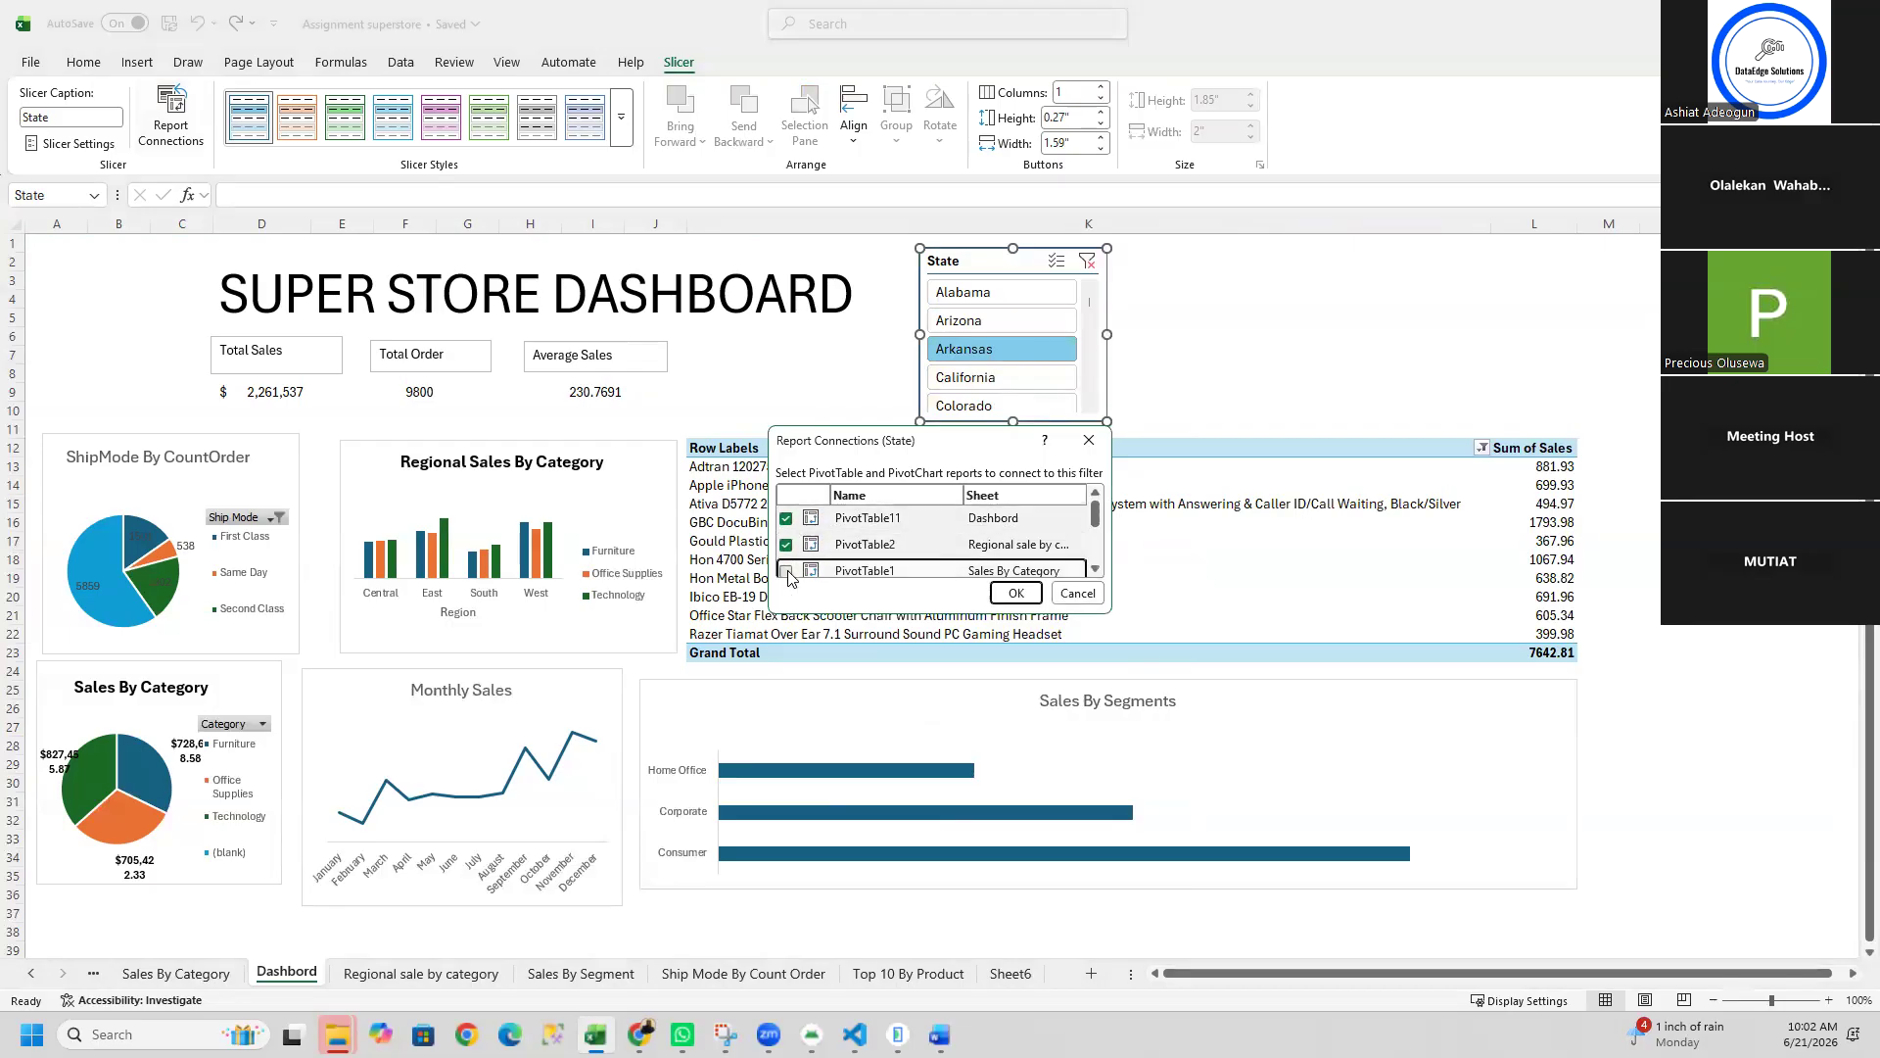
drag(1097, 505, 1098, 528)
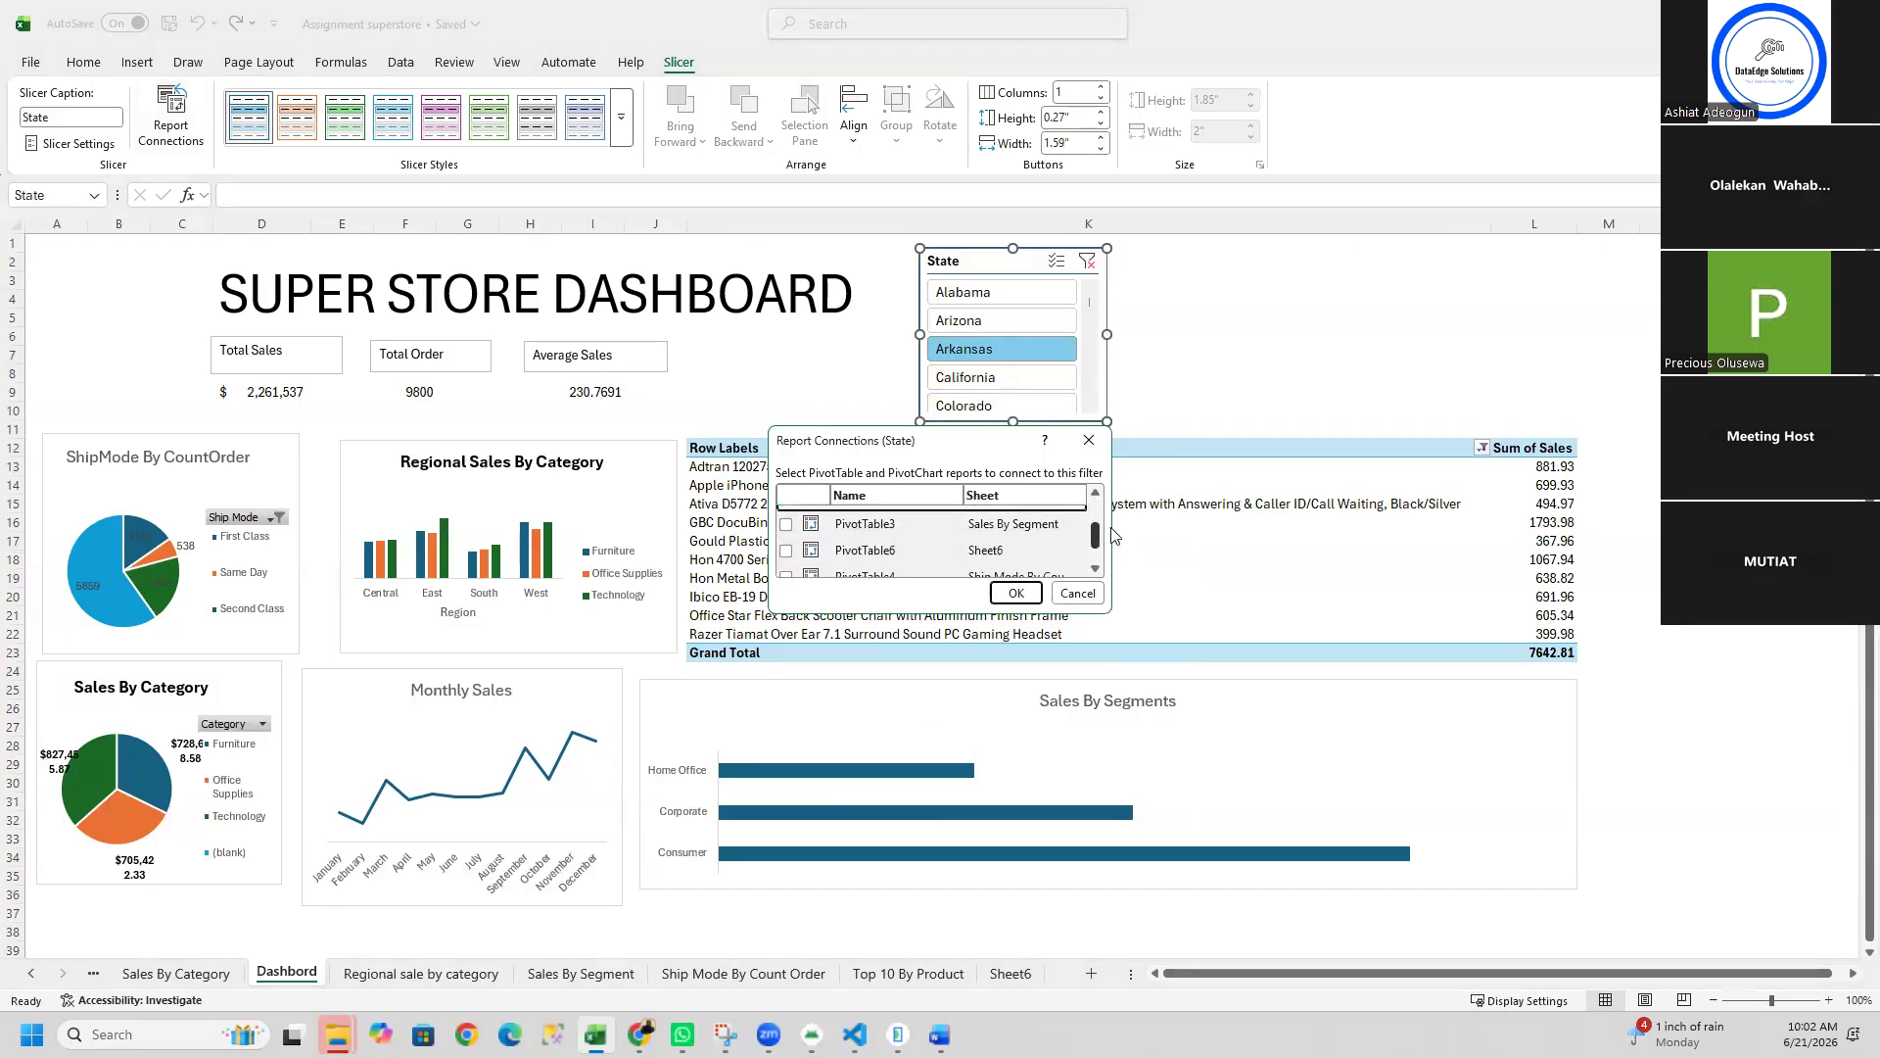
click(786, 527)
click(786, 551)
click(786, 575)
drag(1096, 530, 1105, 550)
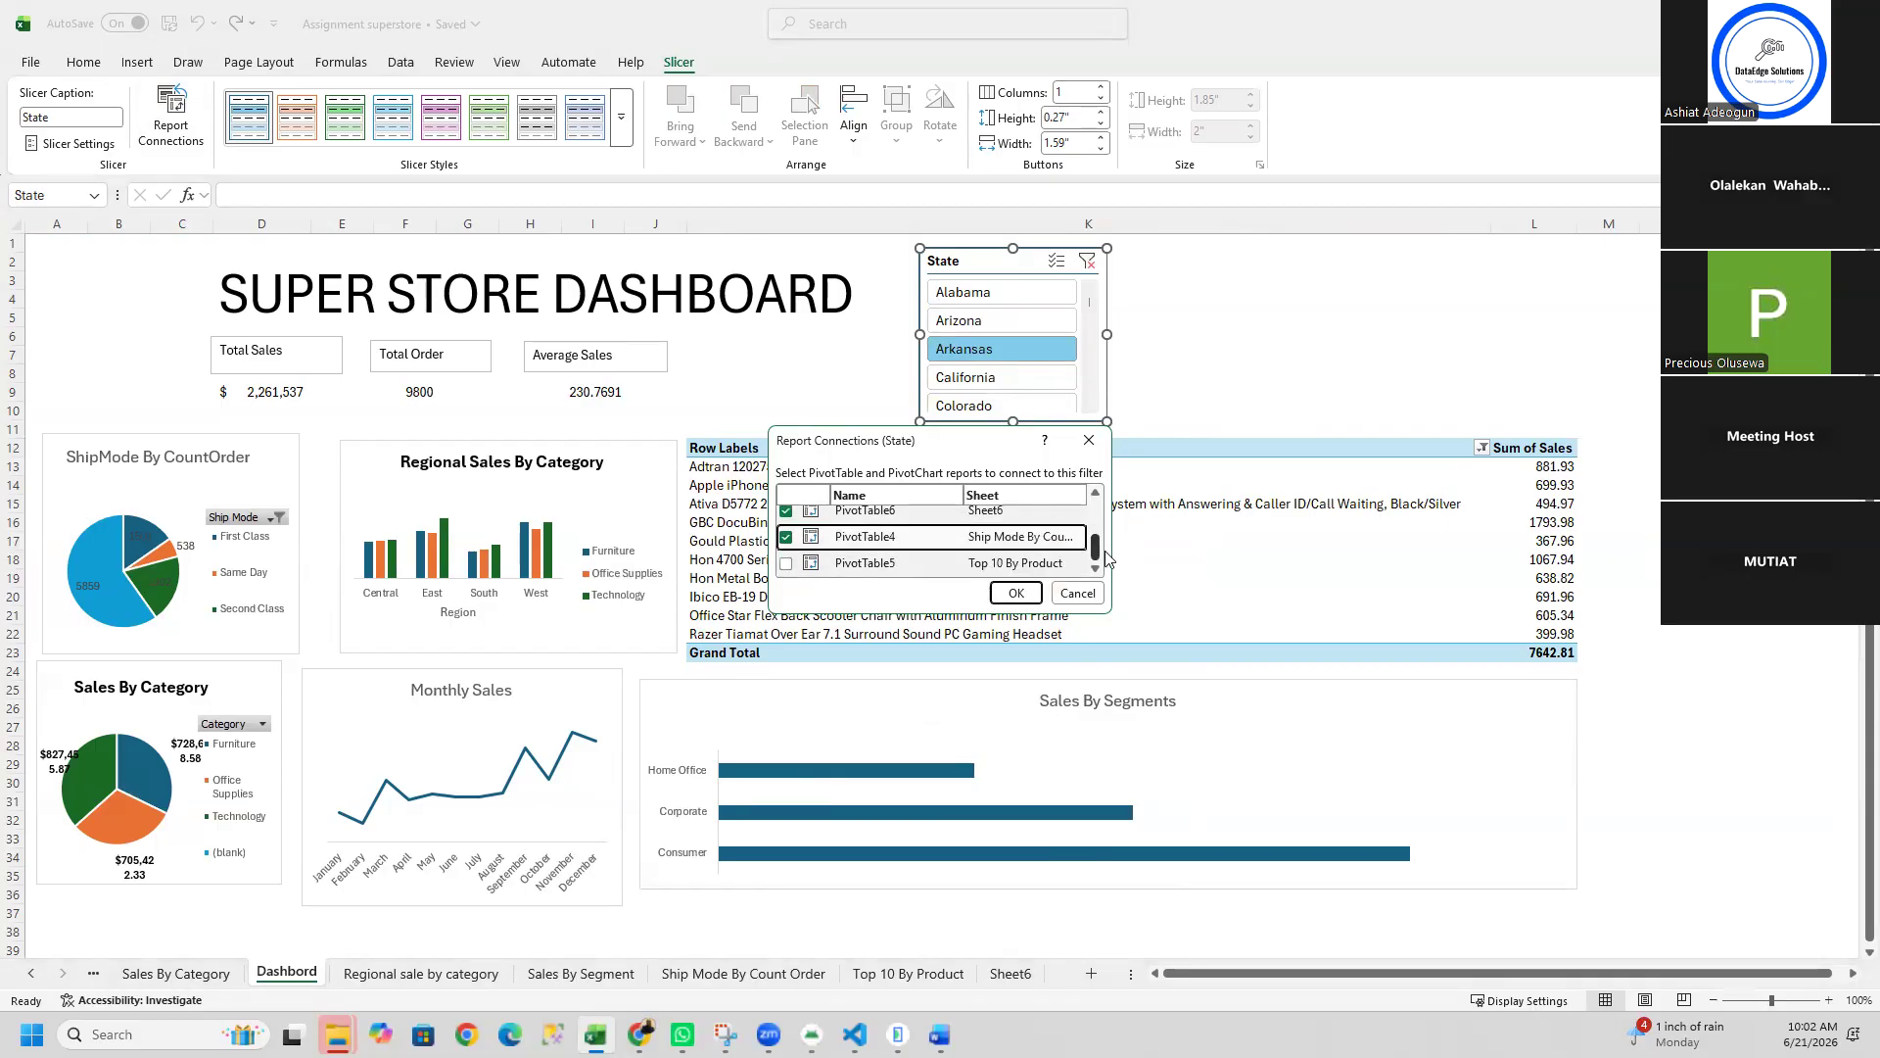
click(785, 565)
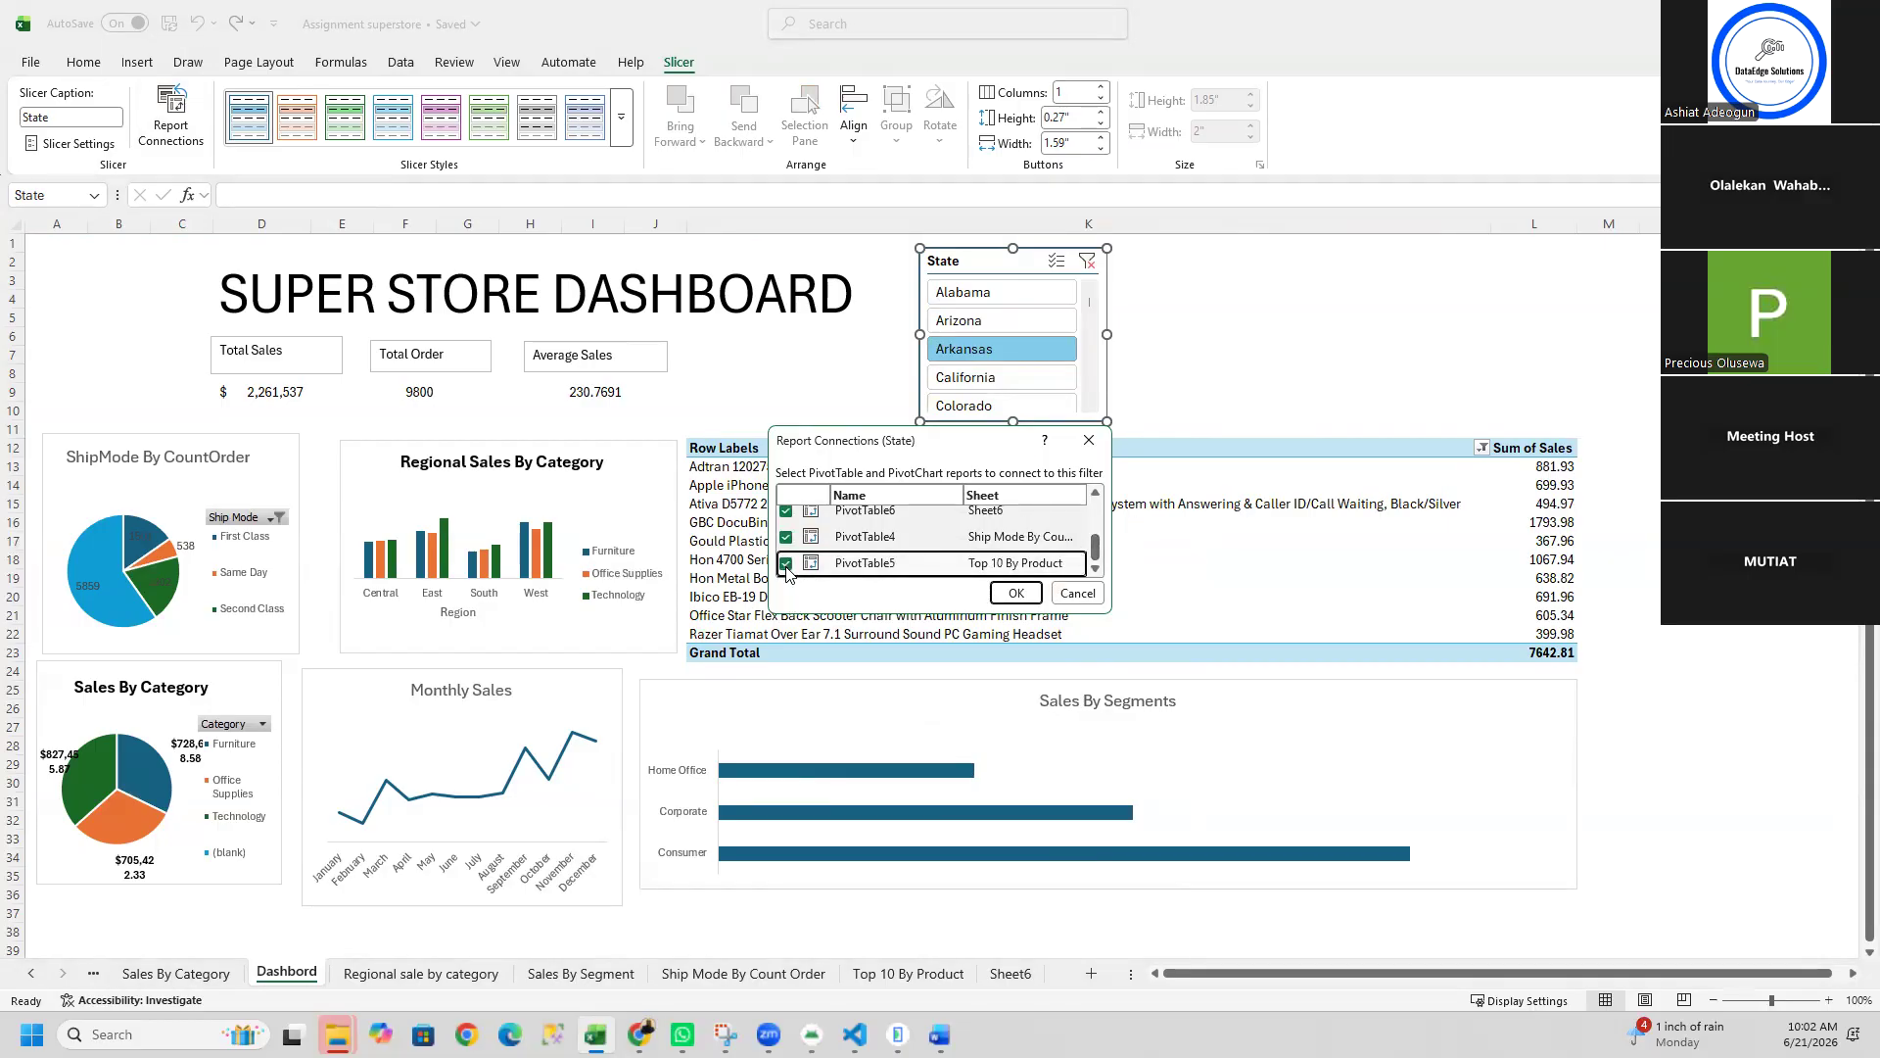
click(1015, 592)
click(974, 409)
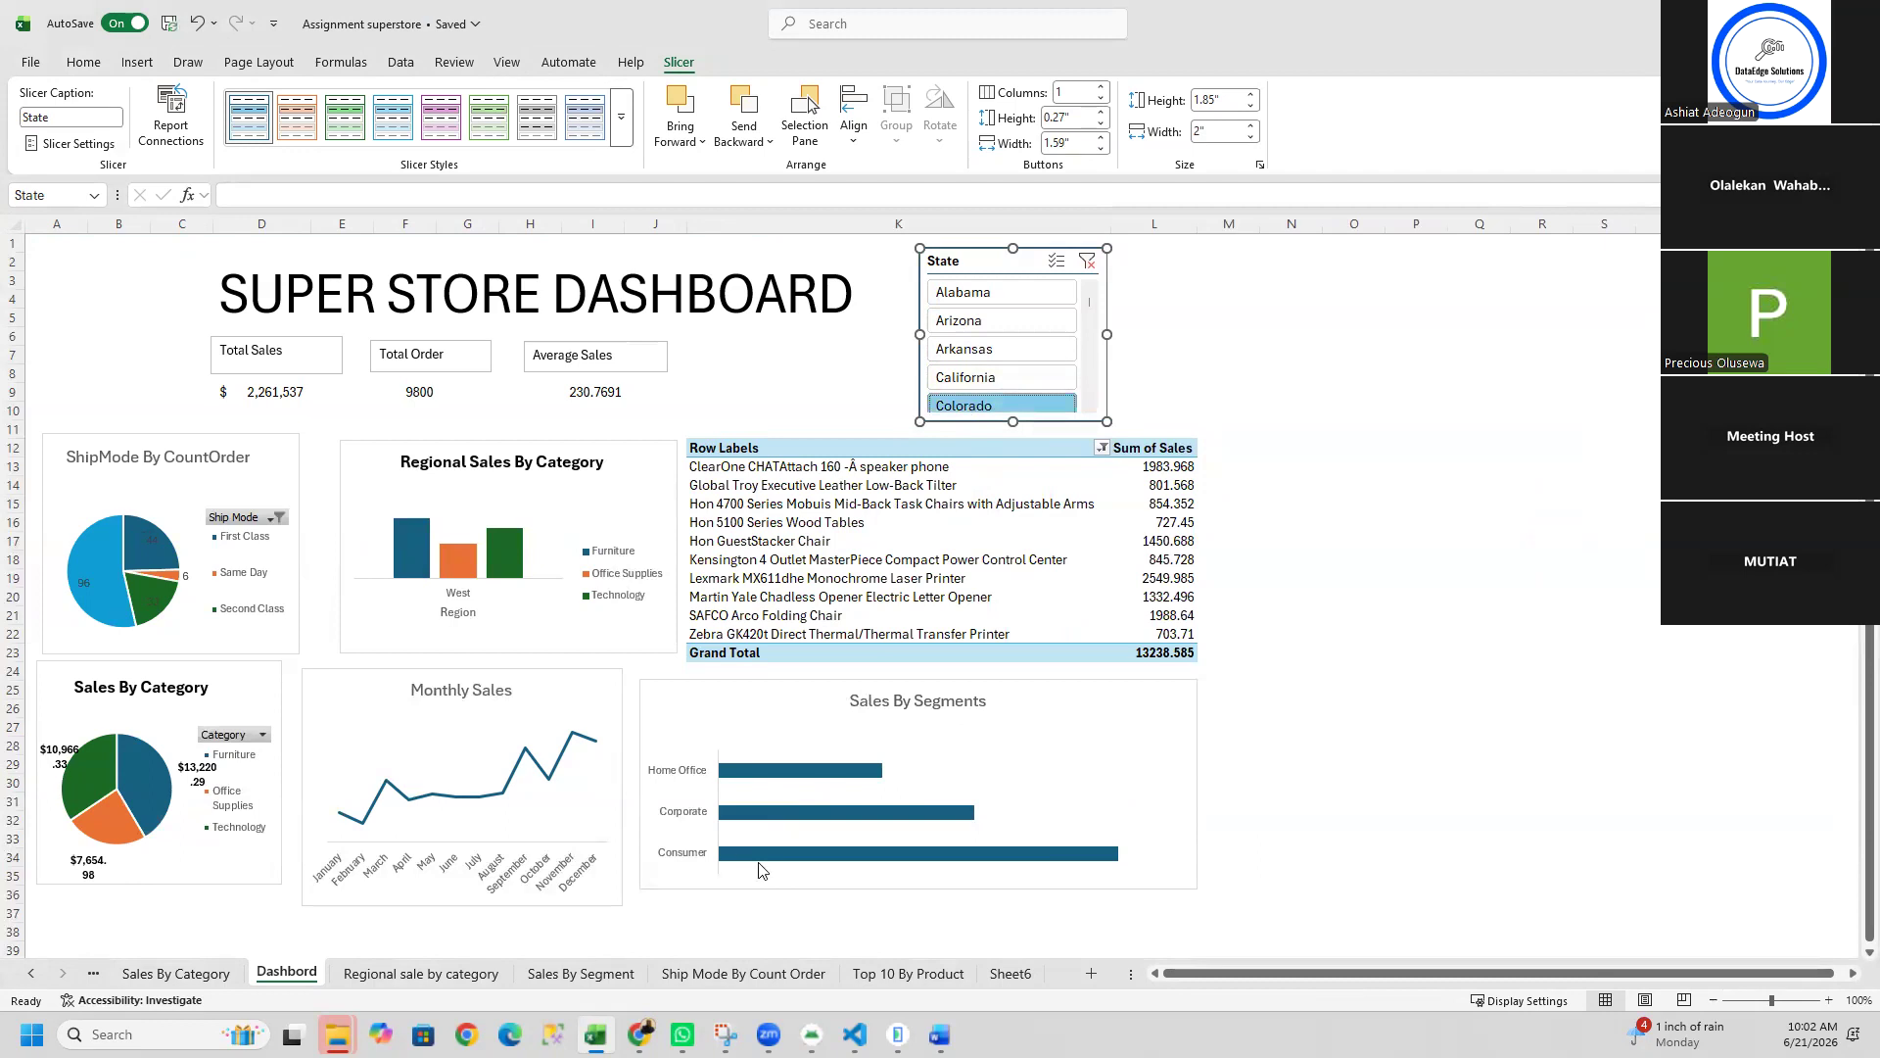
click(739, 757)
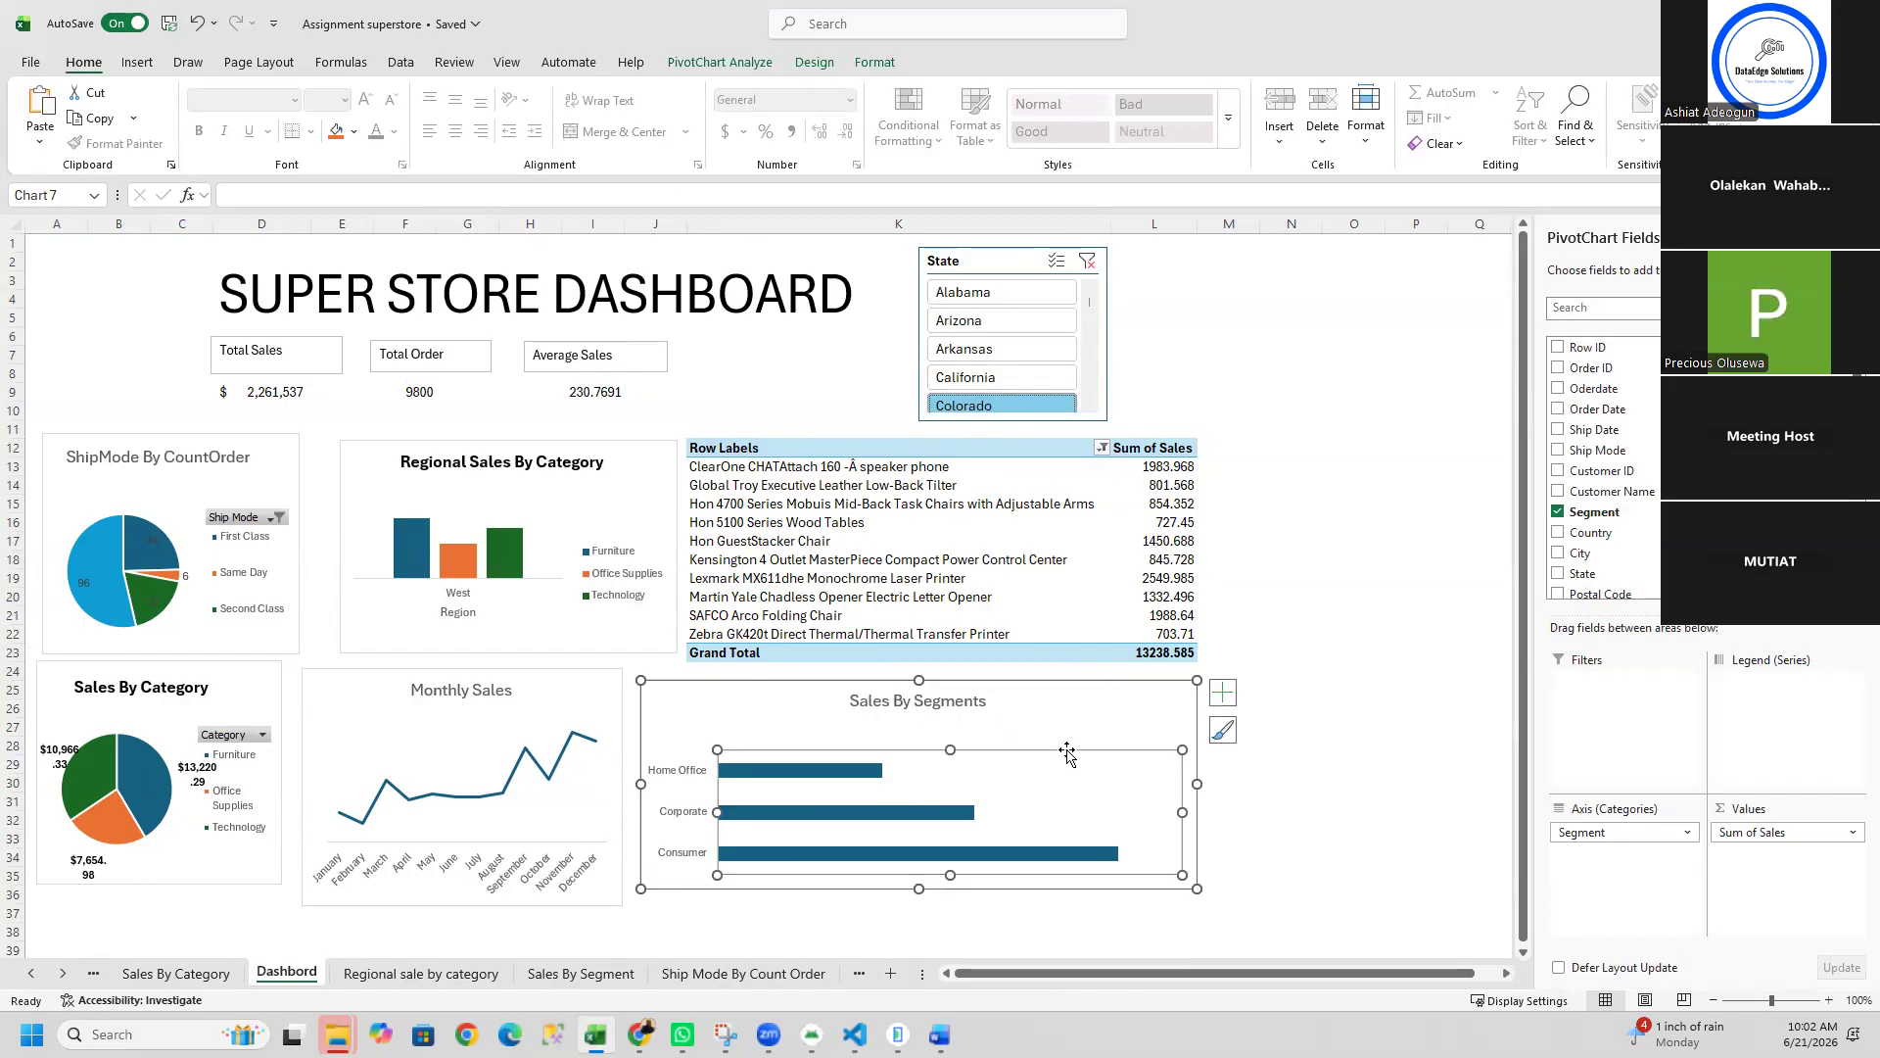
right_click(1072, 761)
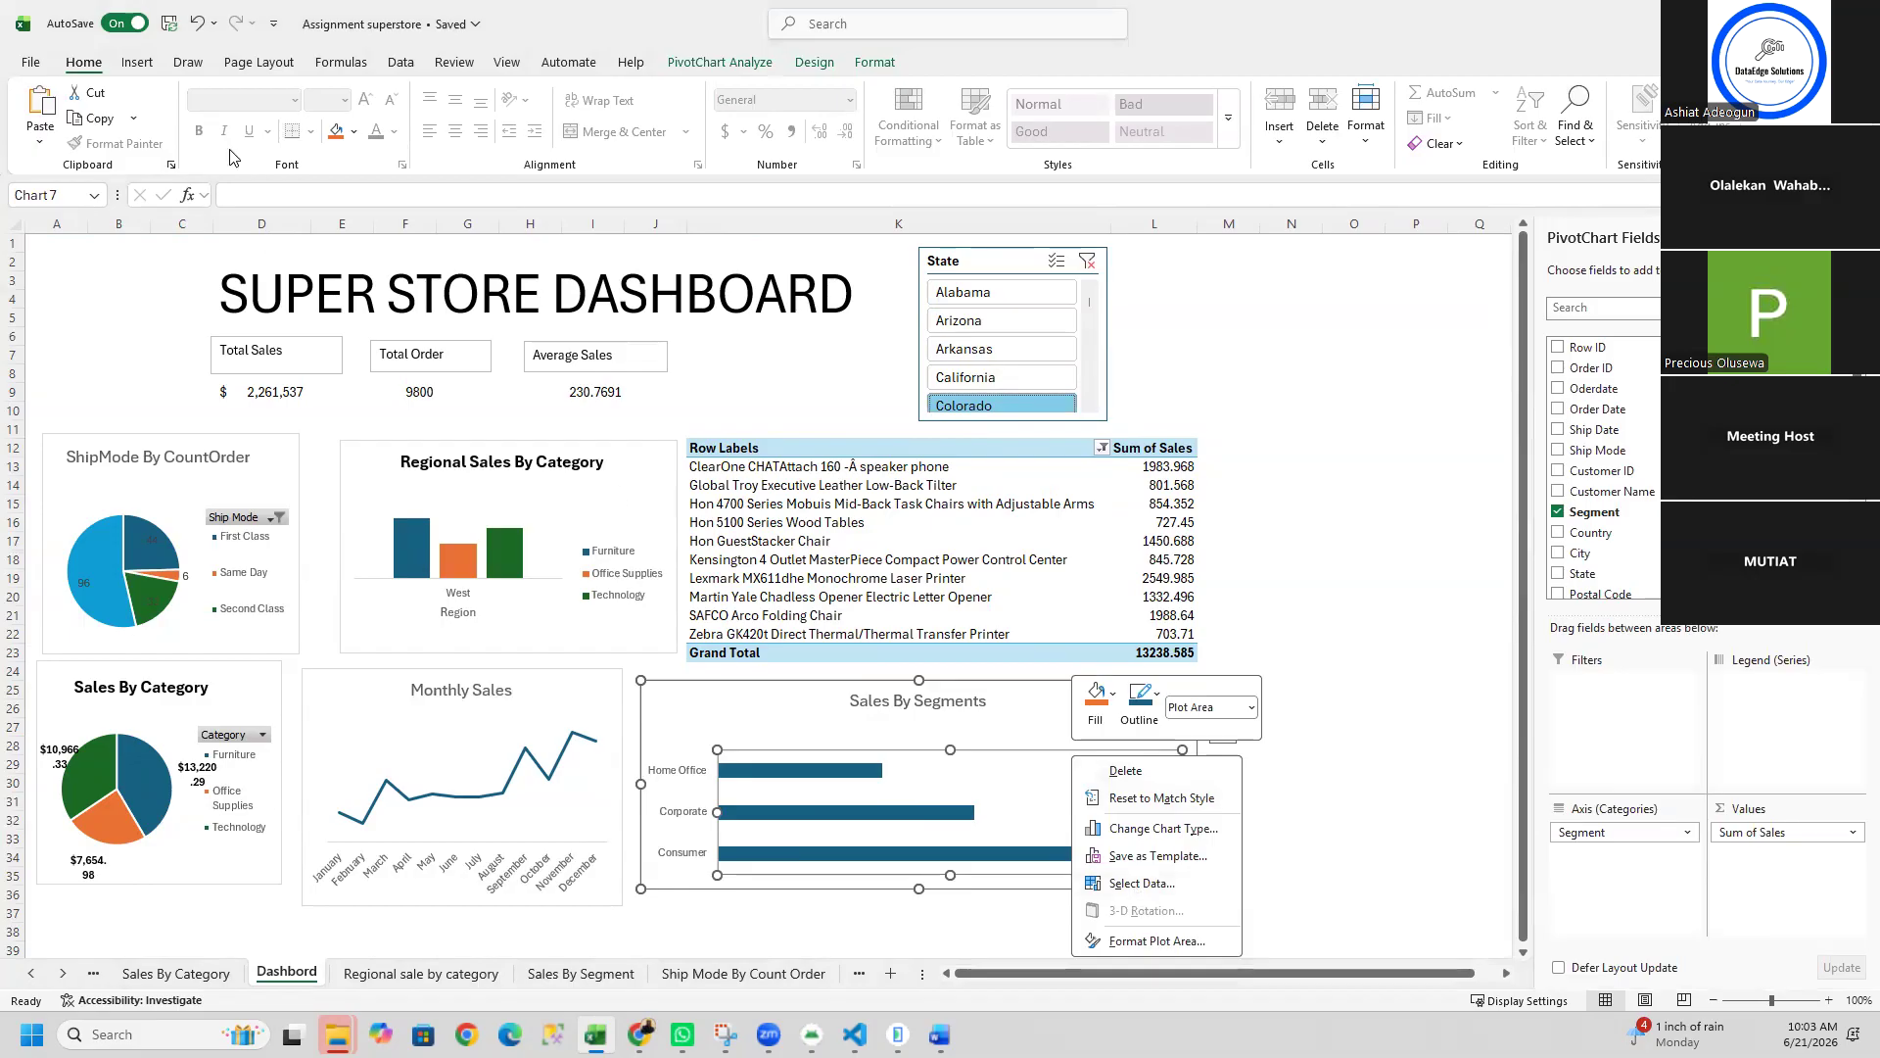
click(125, 69)
click(138, 62)
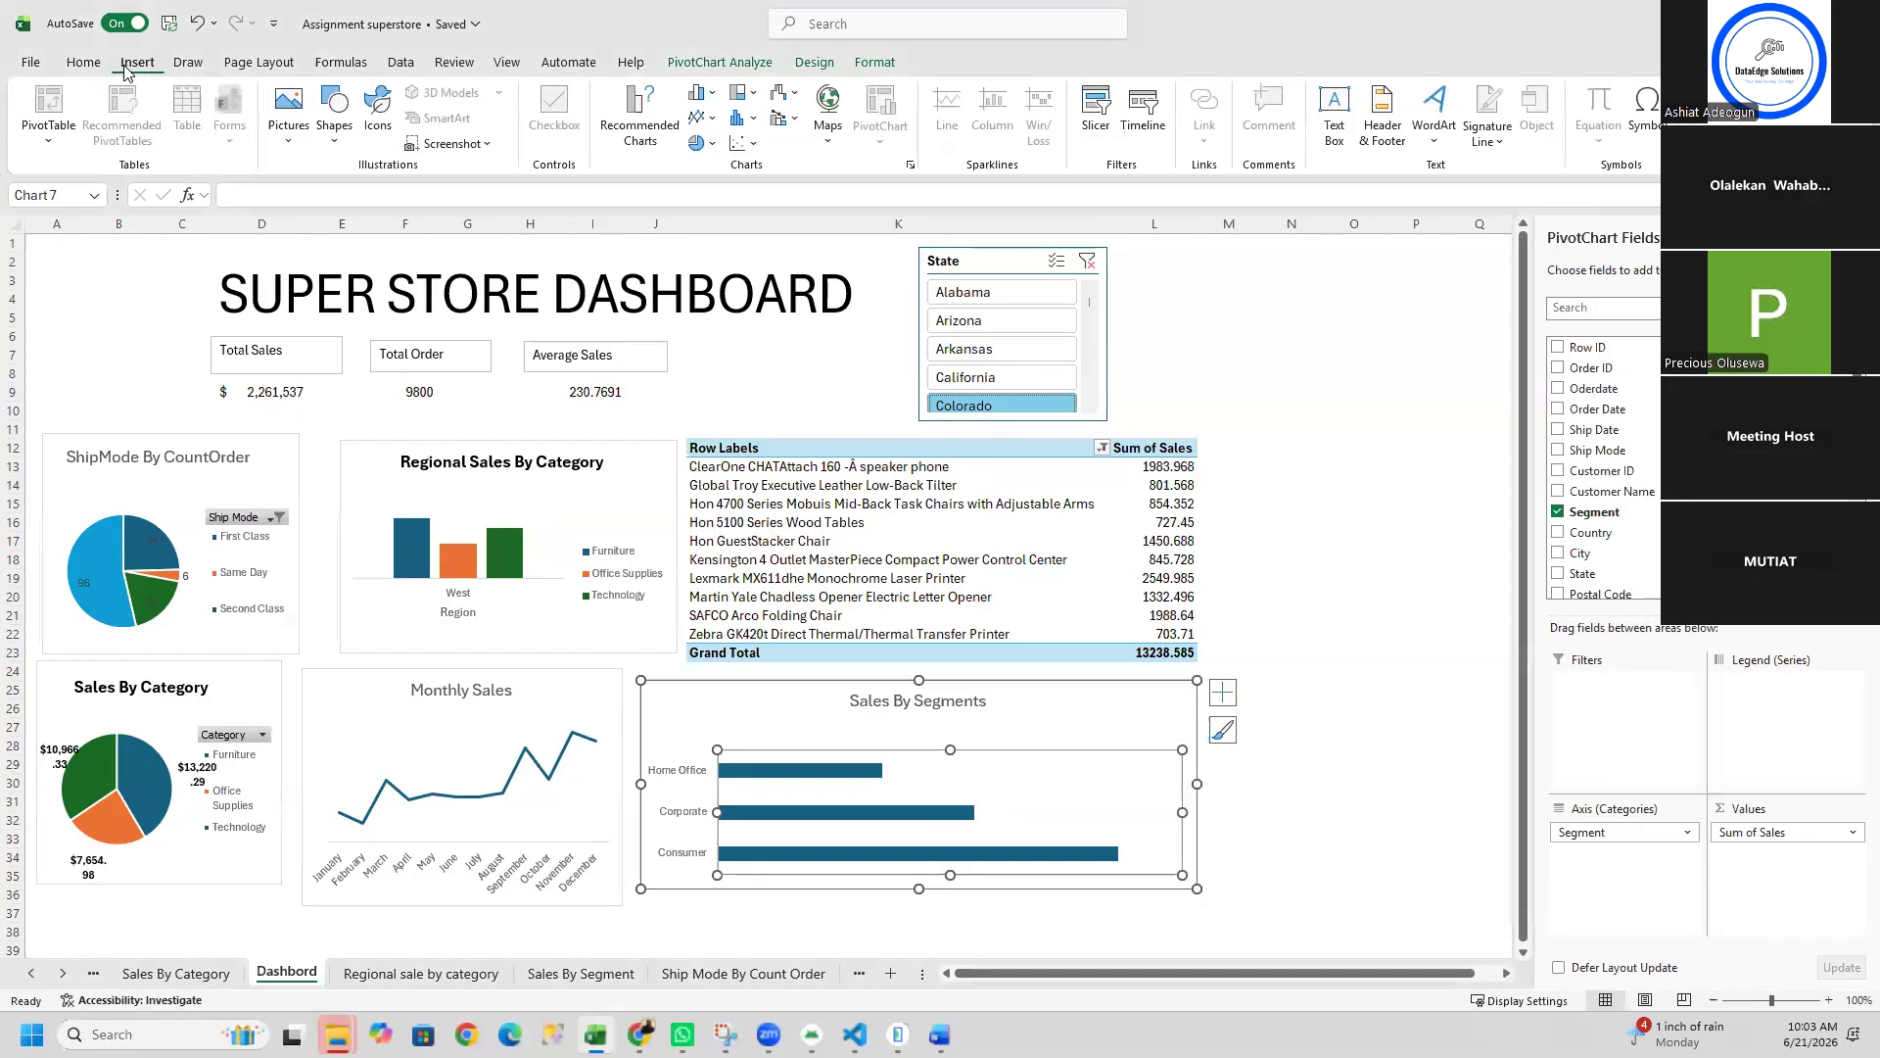
right_click(1110, 832)
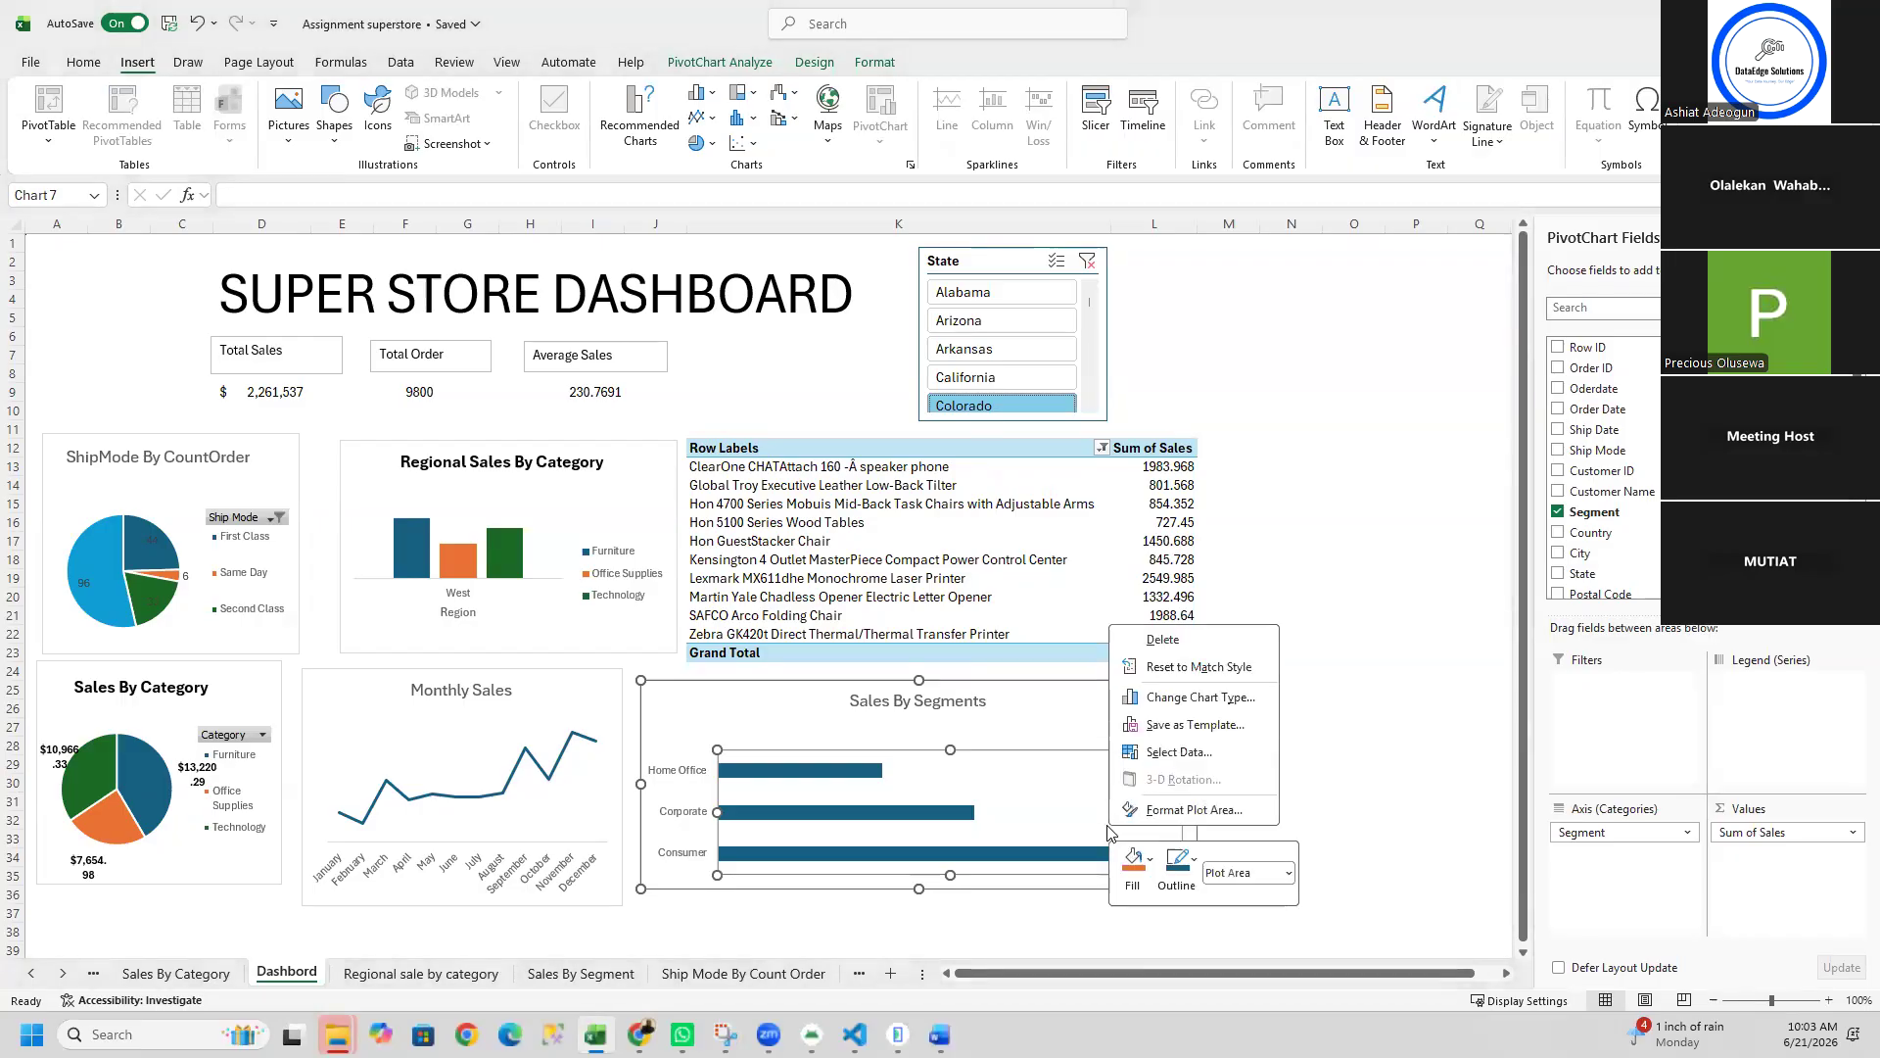
click(1159, 811)
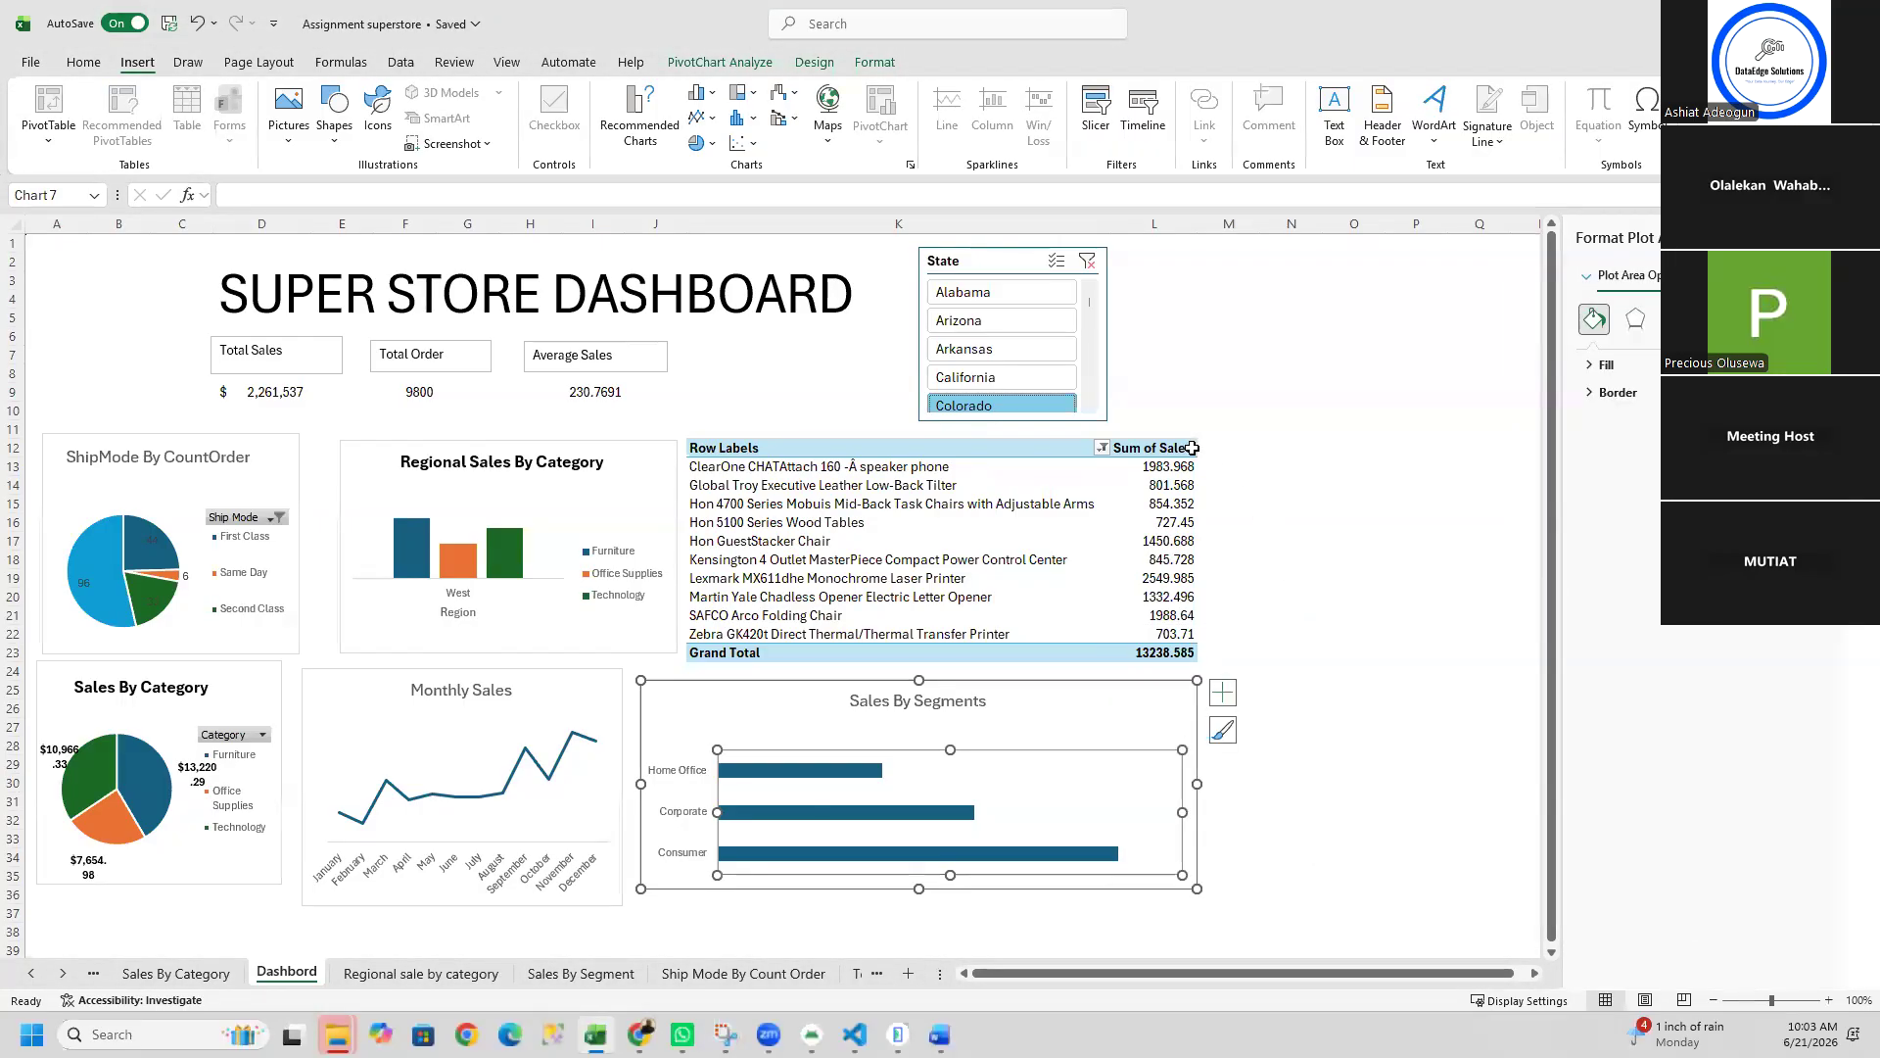
click(1103, 390)
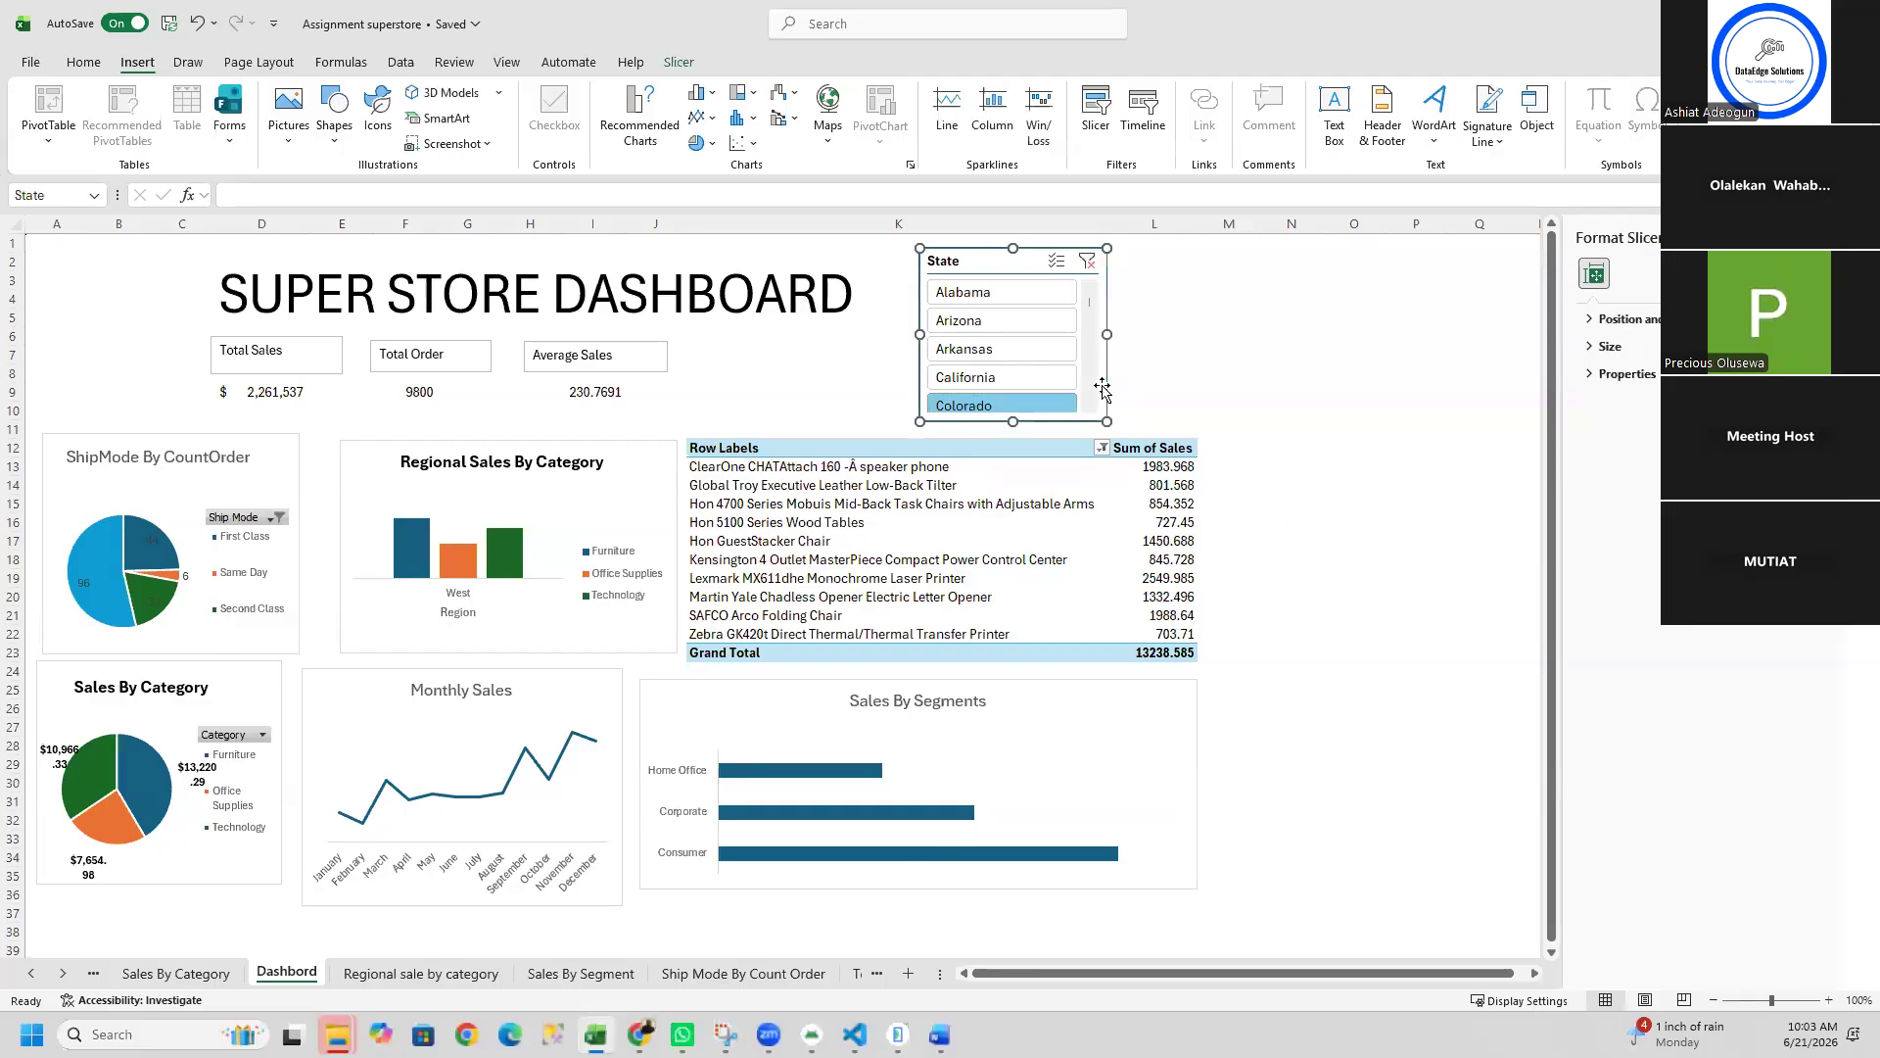
click(968, 224)
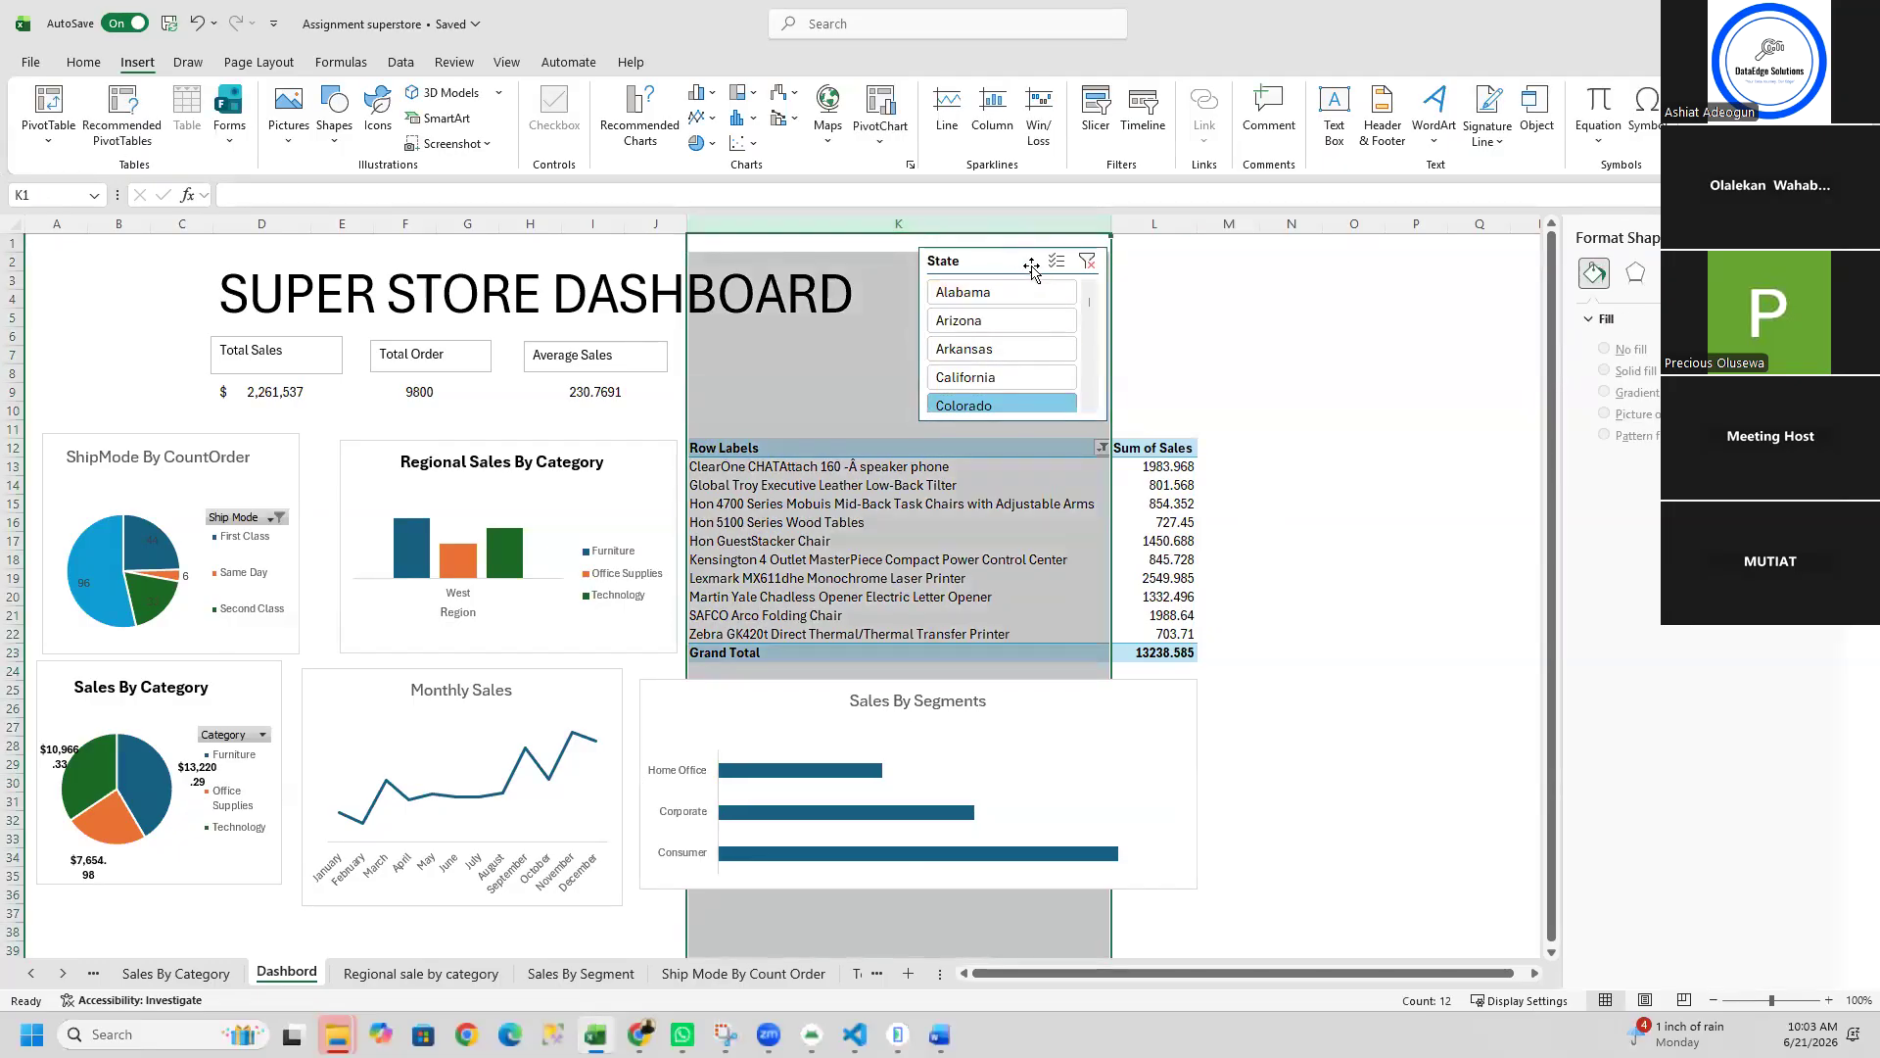
click(1032, 267)
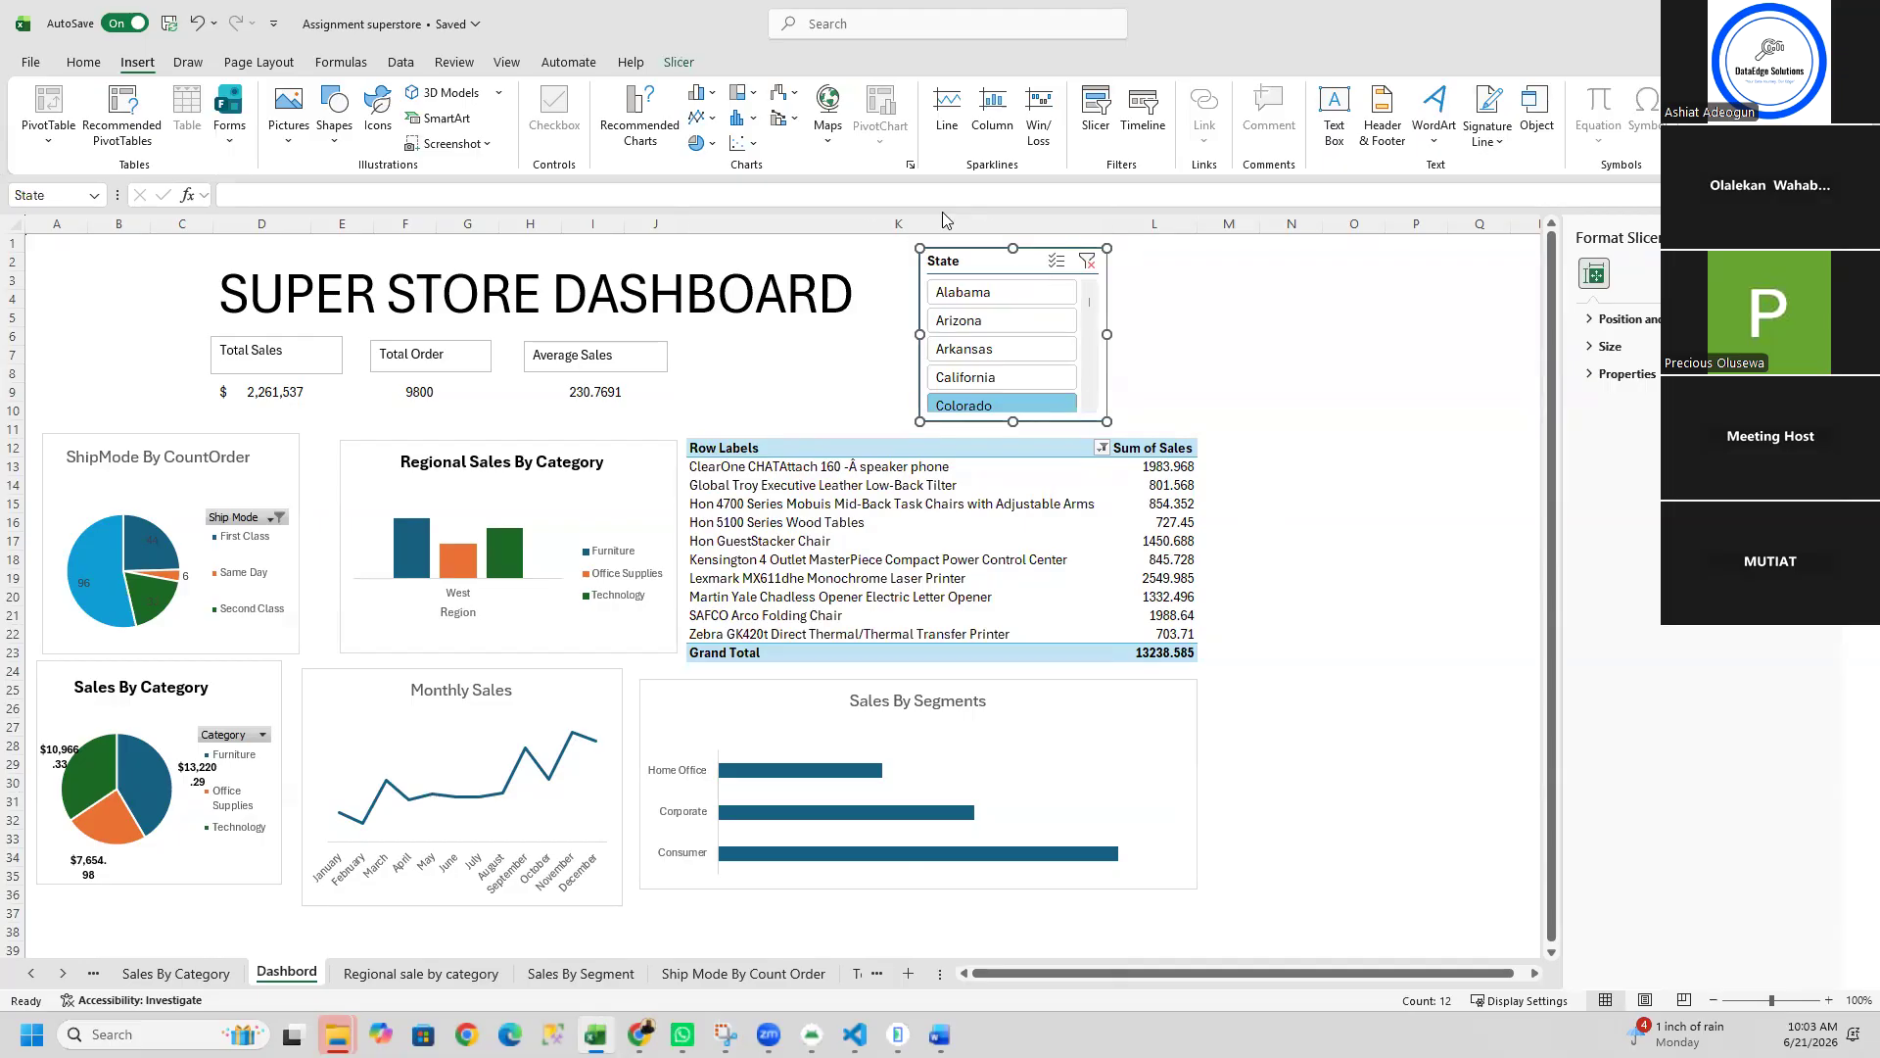
Step: Turn on multi-select for the State slicer
click(1057, 260)
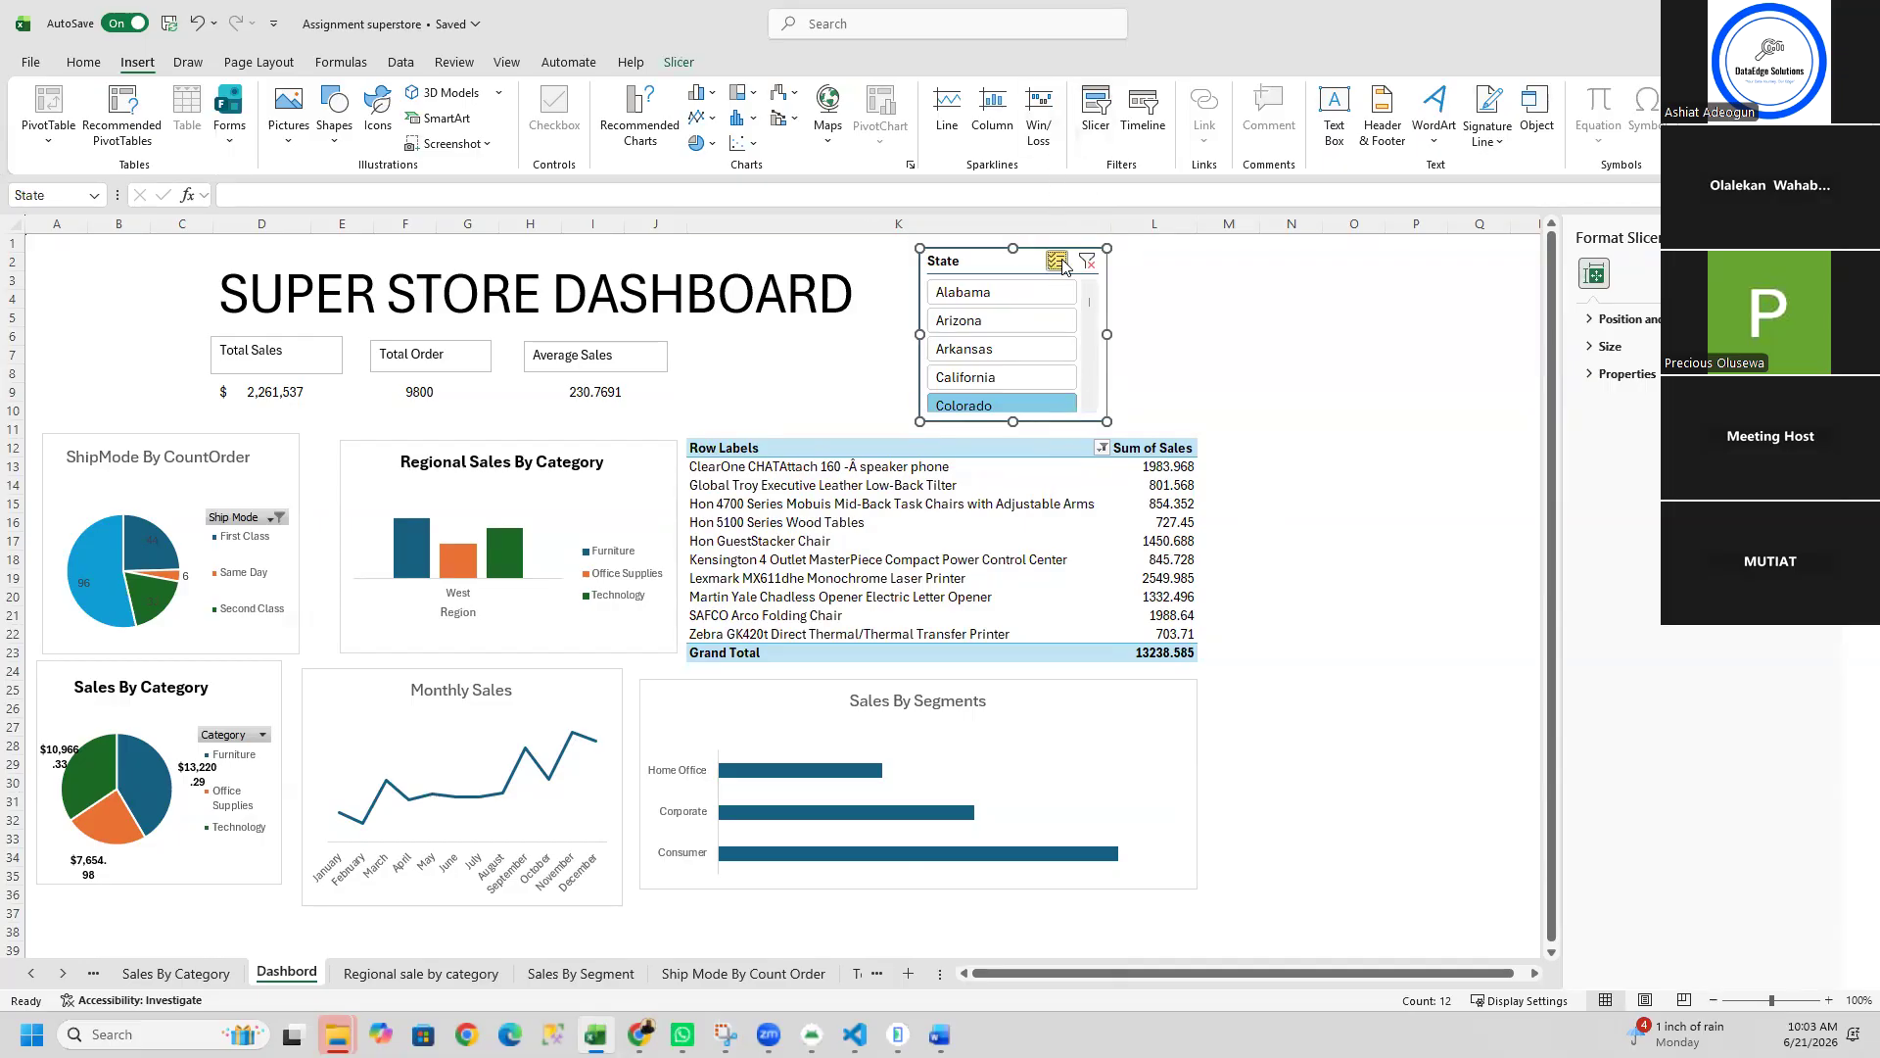
click(1085, 146)
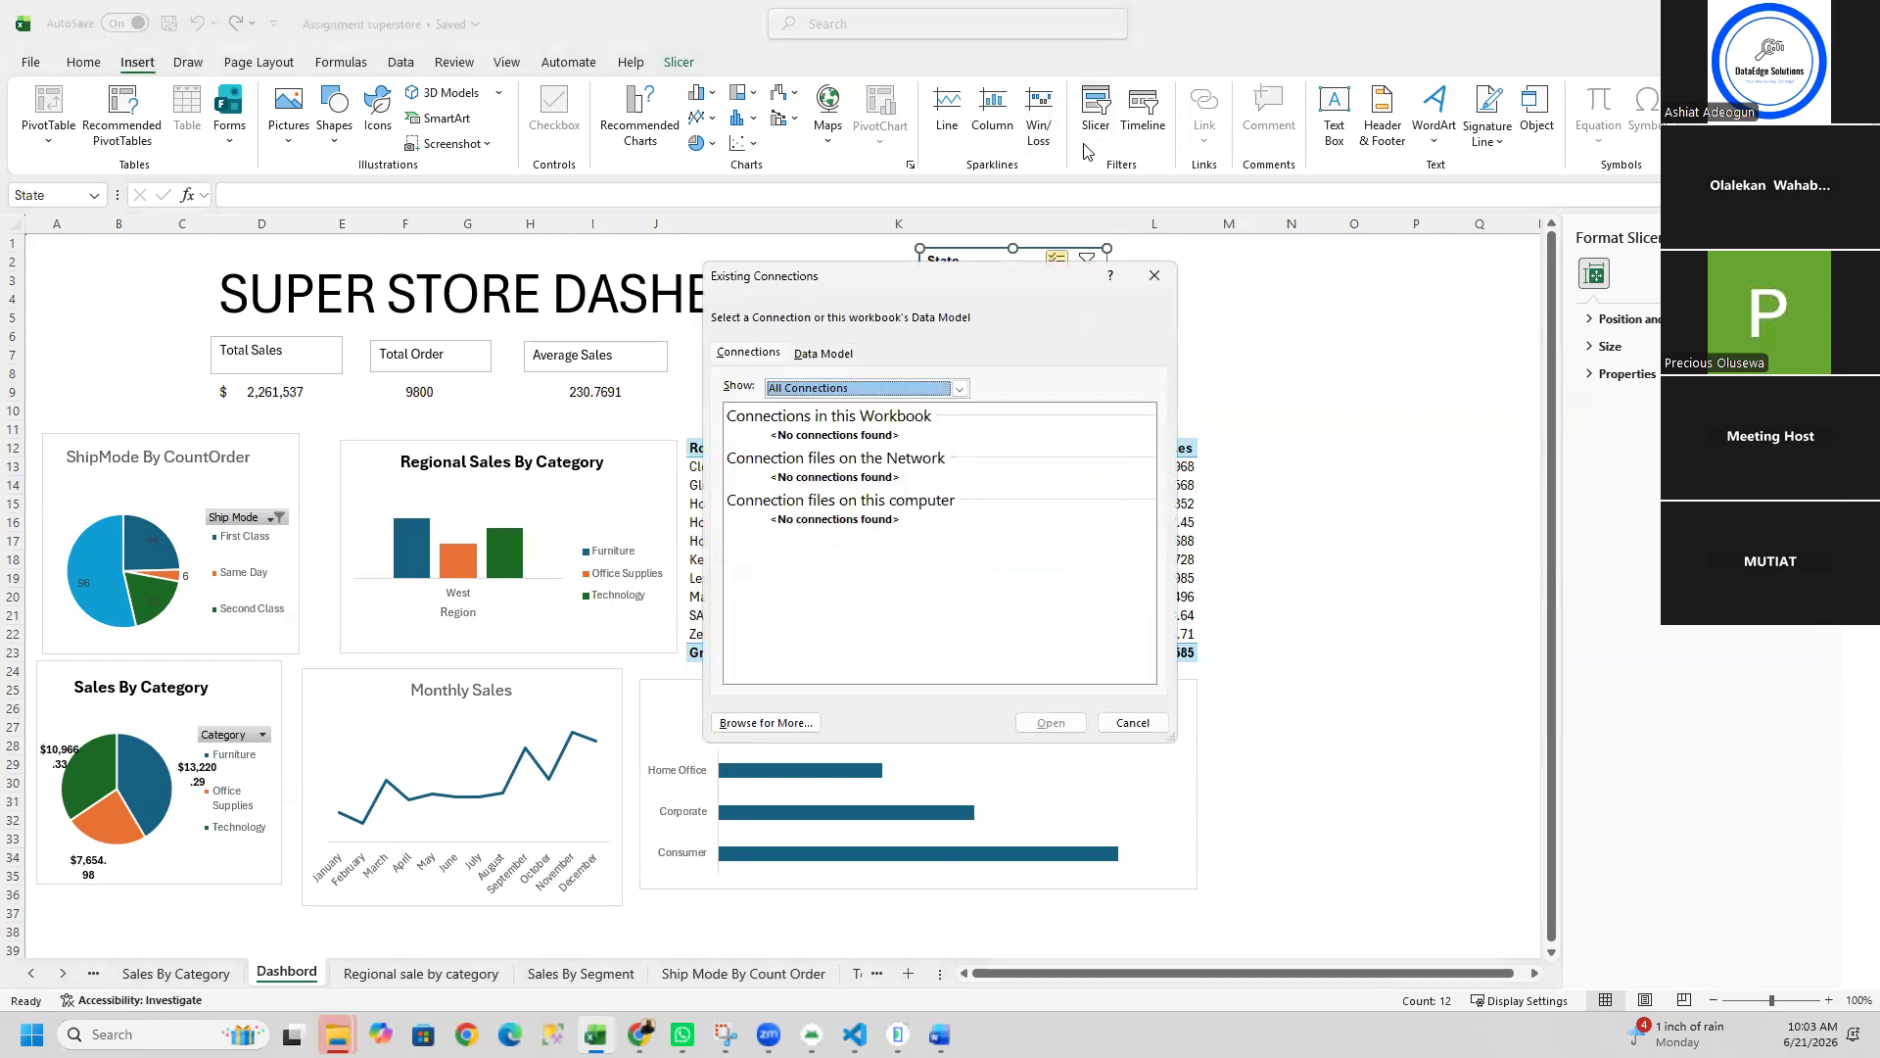
click(1132, 722)
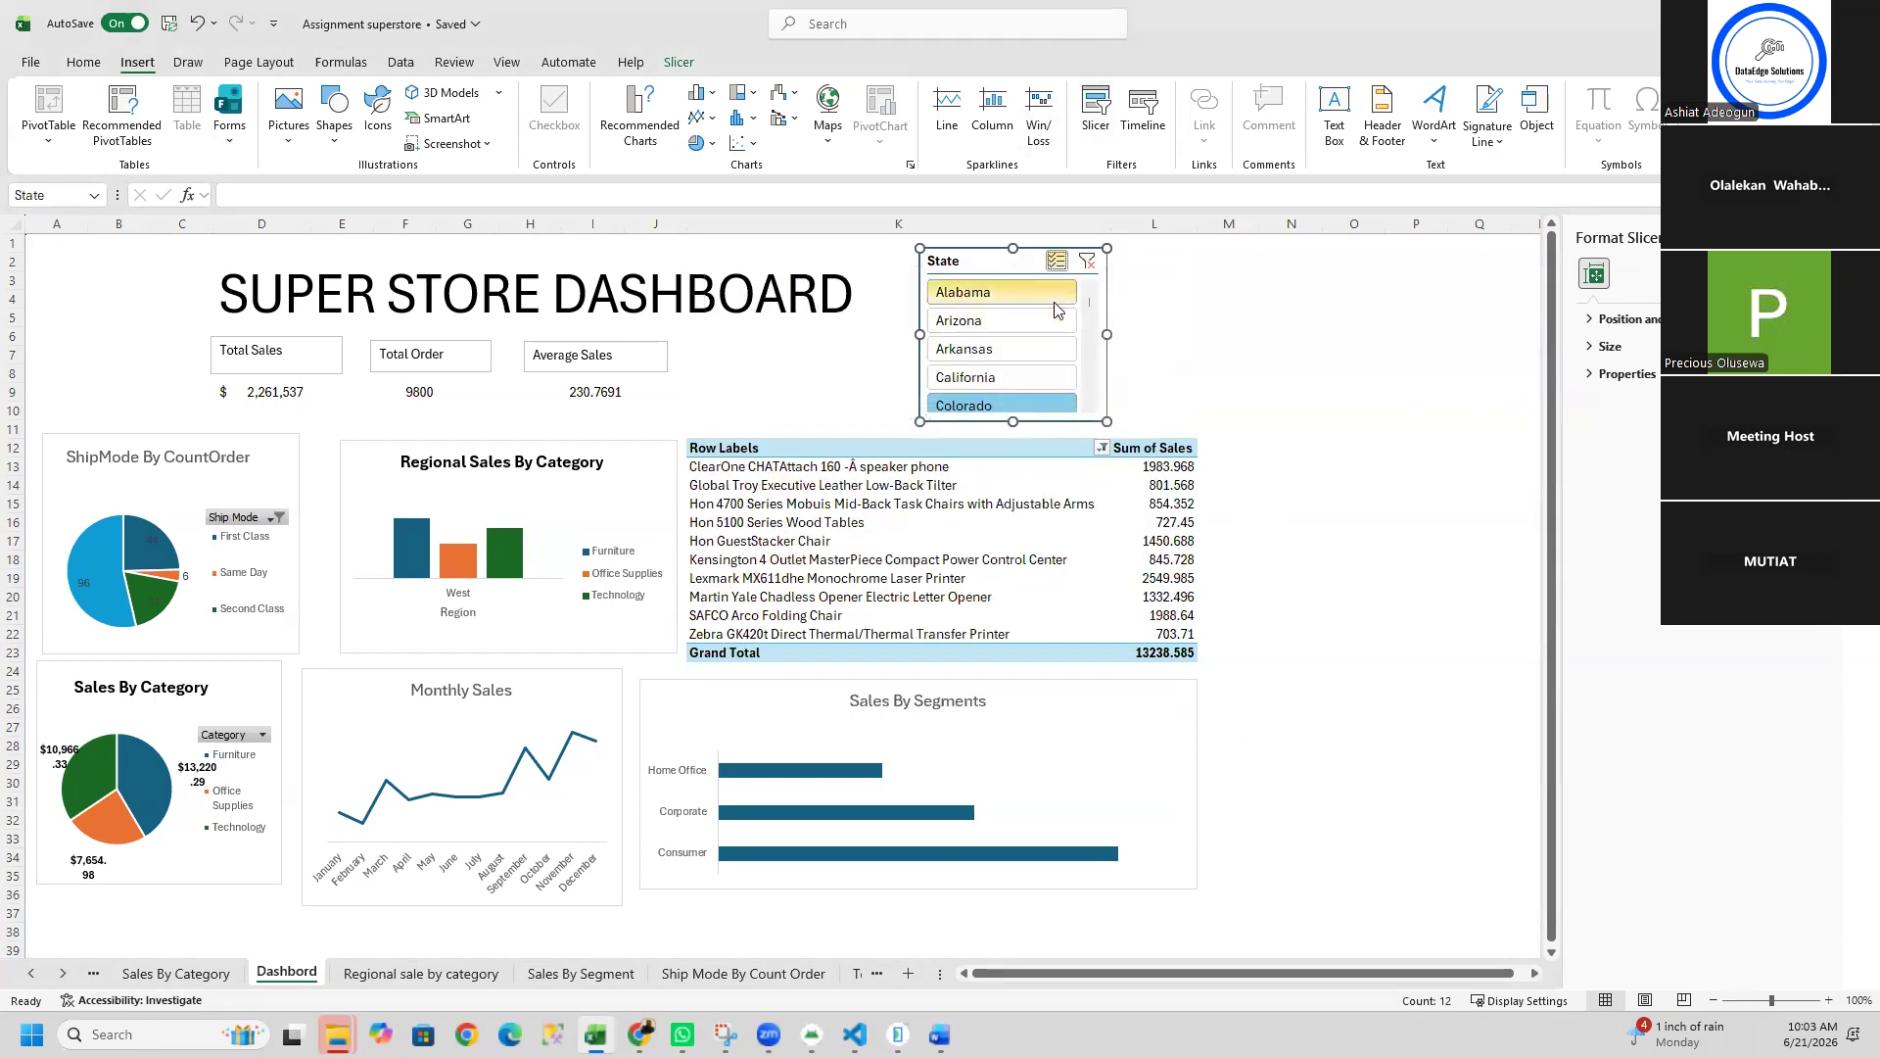
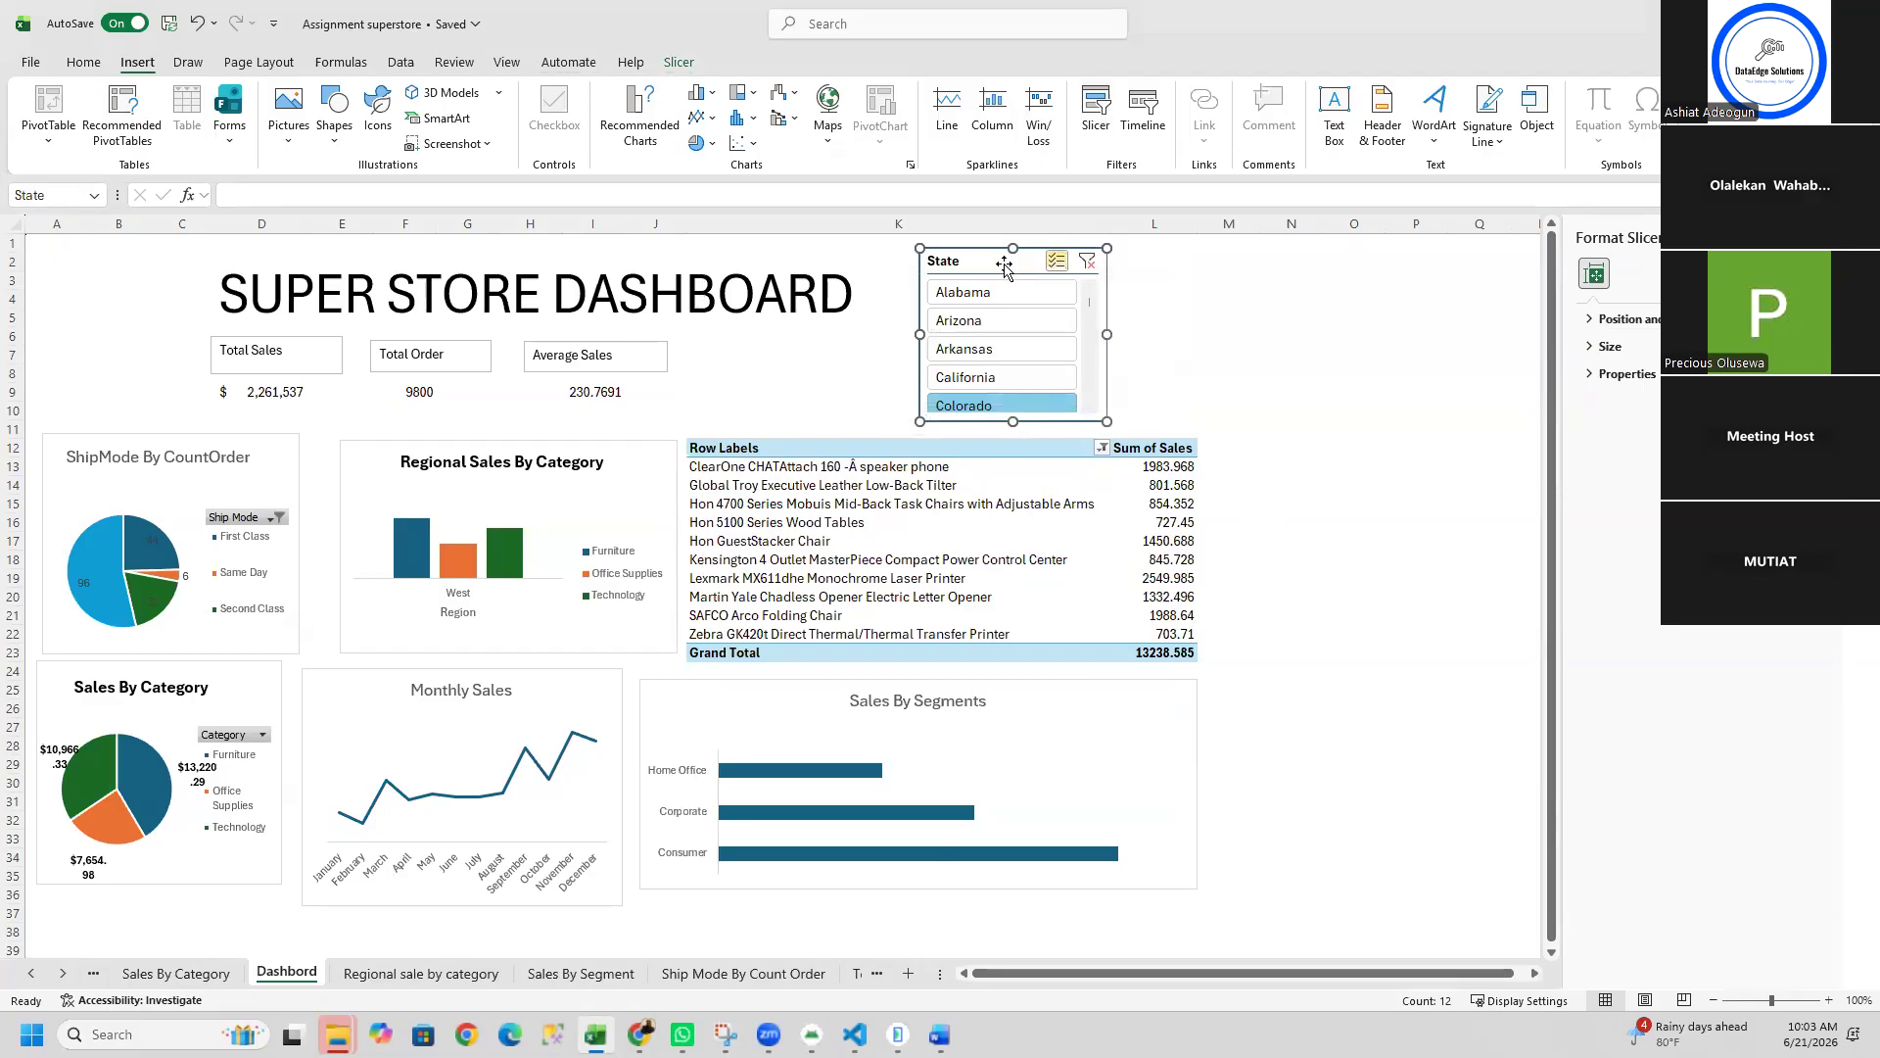
Step: Disconnect PivotTable4 (ship mode count) and PivotTable5 (Top 10 By Product sheet) from the State slicer
click(680, 63)
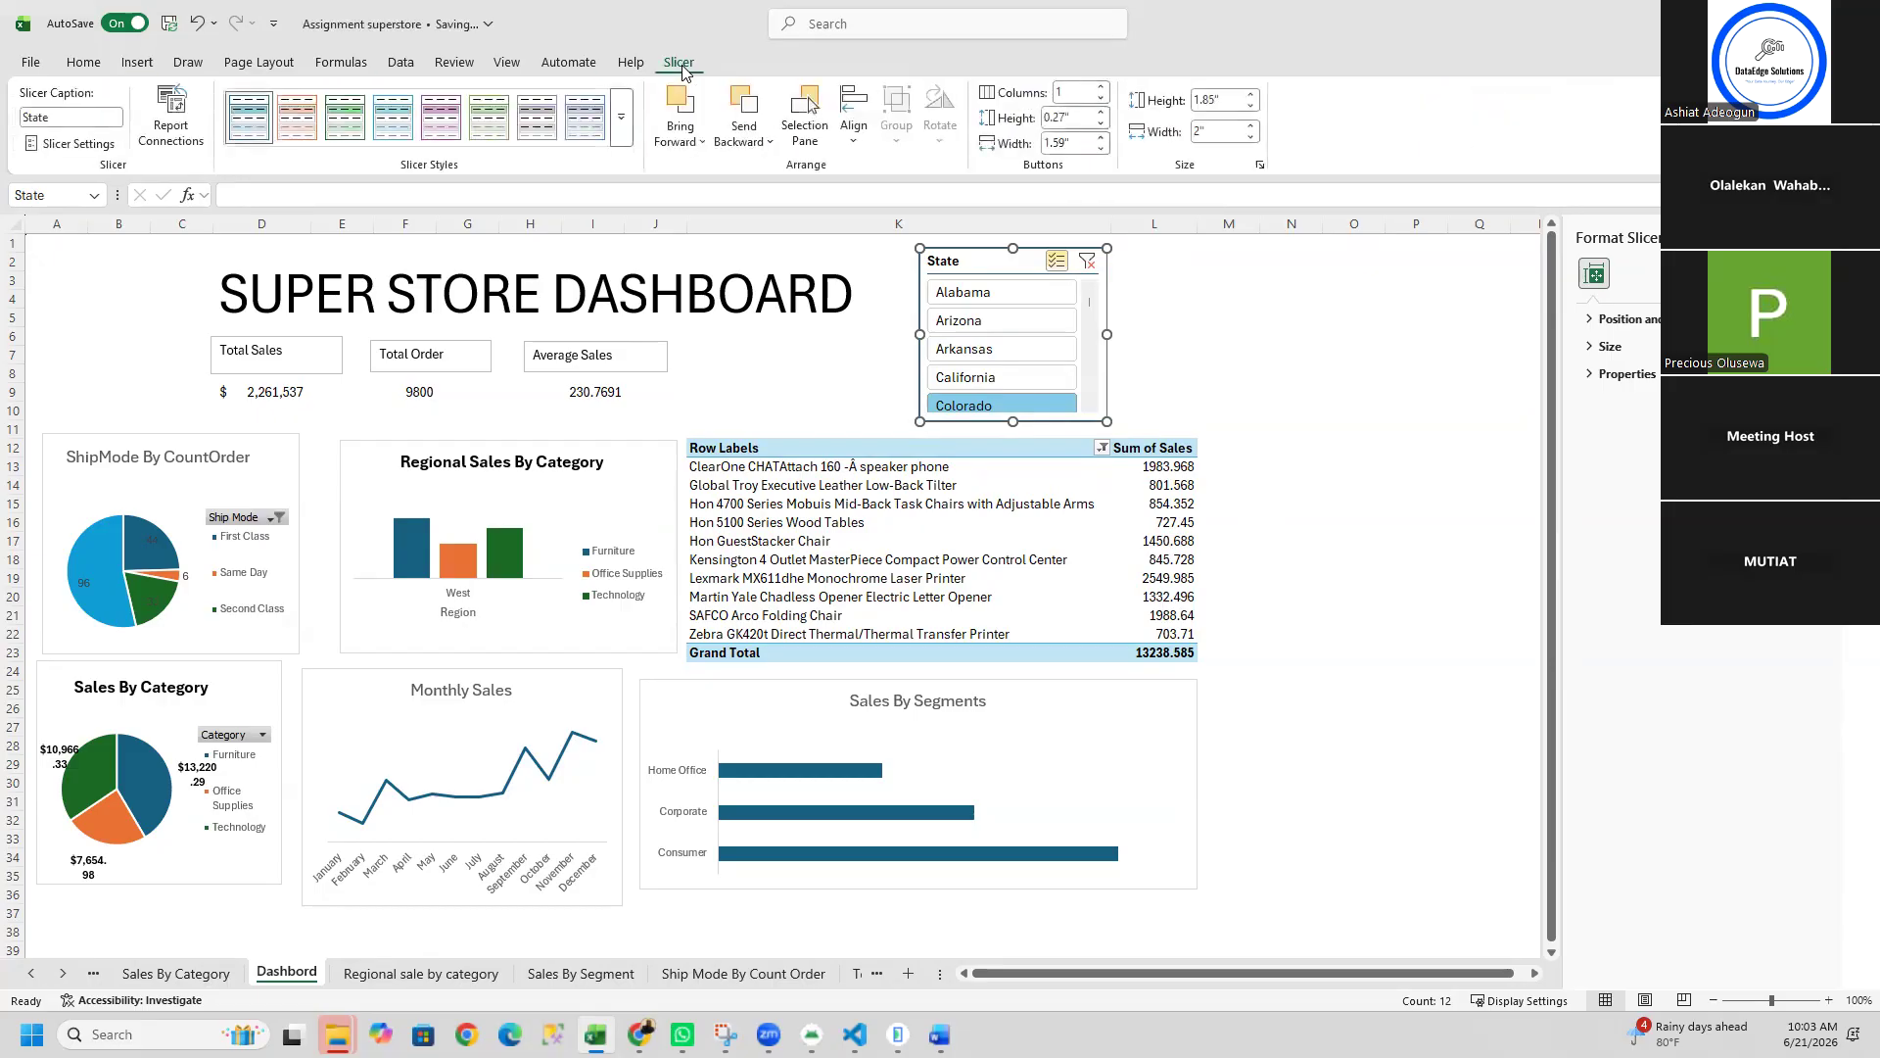
click(181, 134)
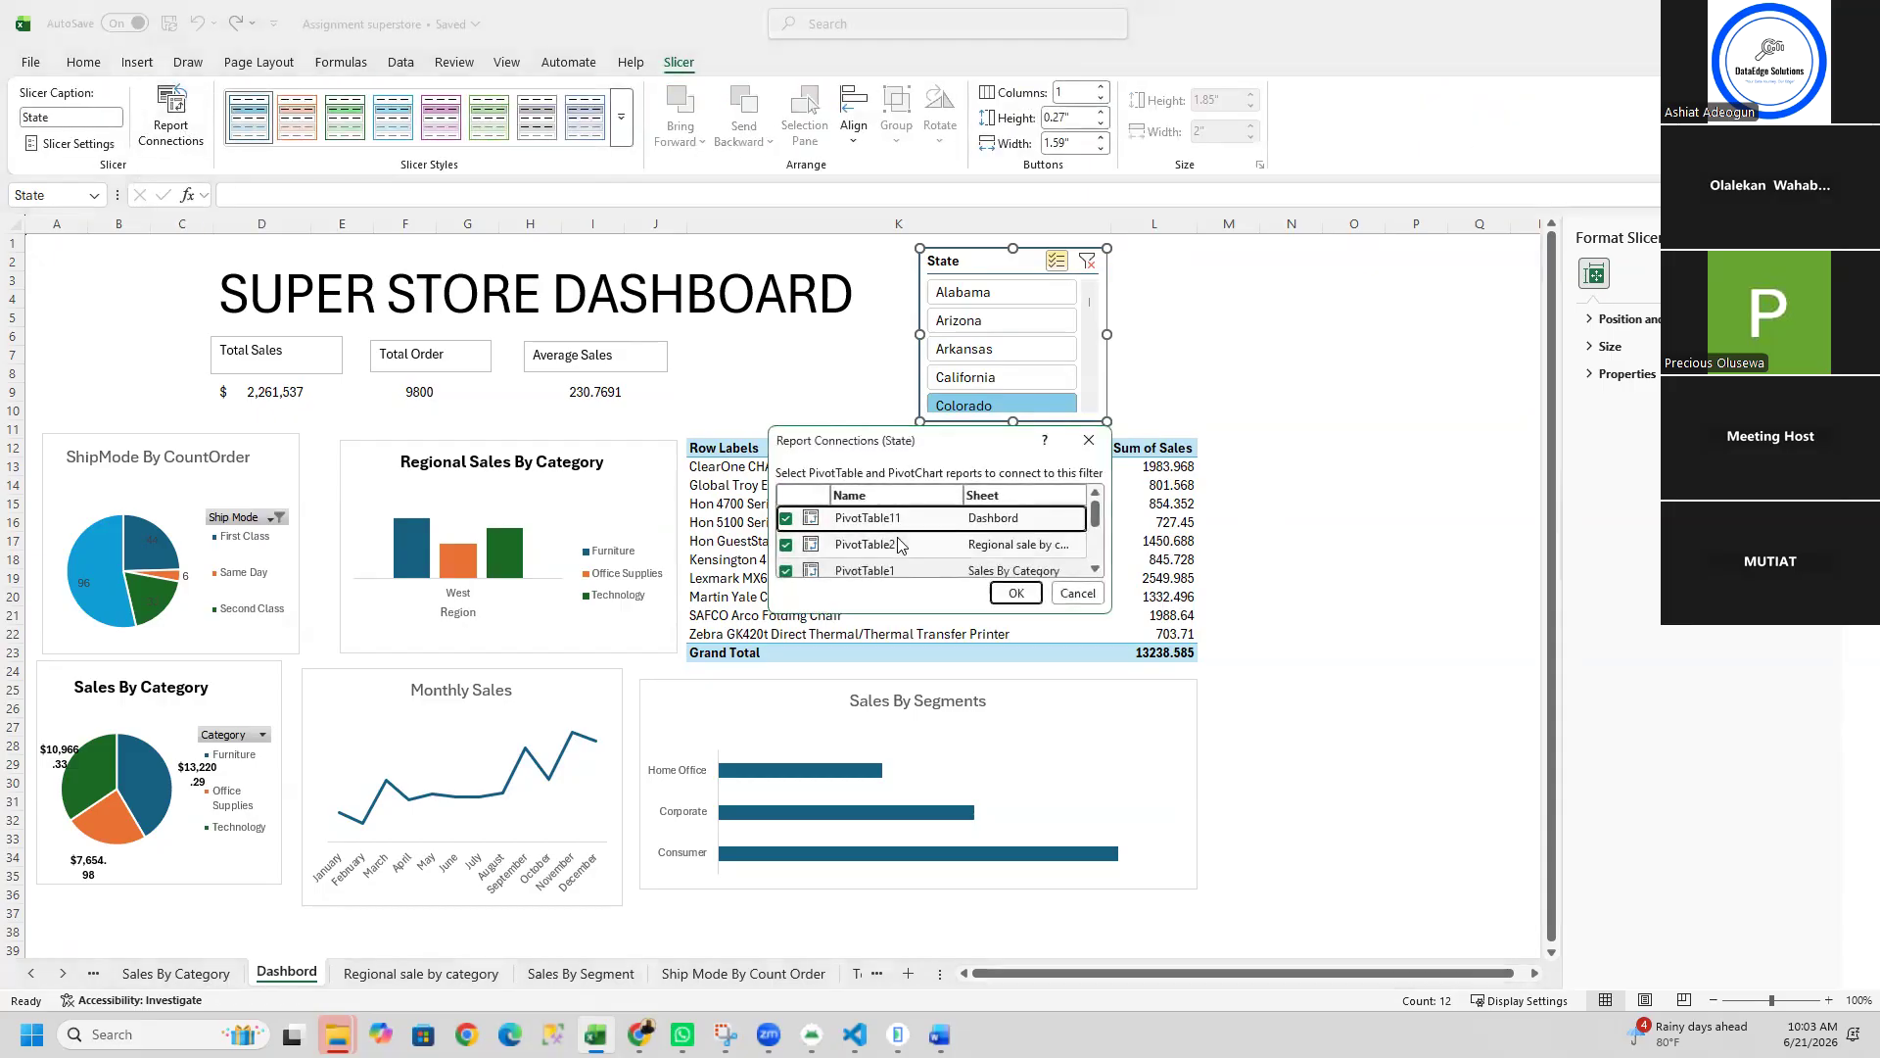
click(1096, 572)
click(1096, 572)
click(1096, 572)
click(1096, 572)
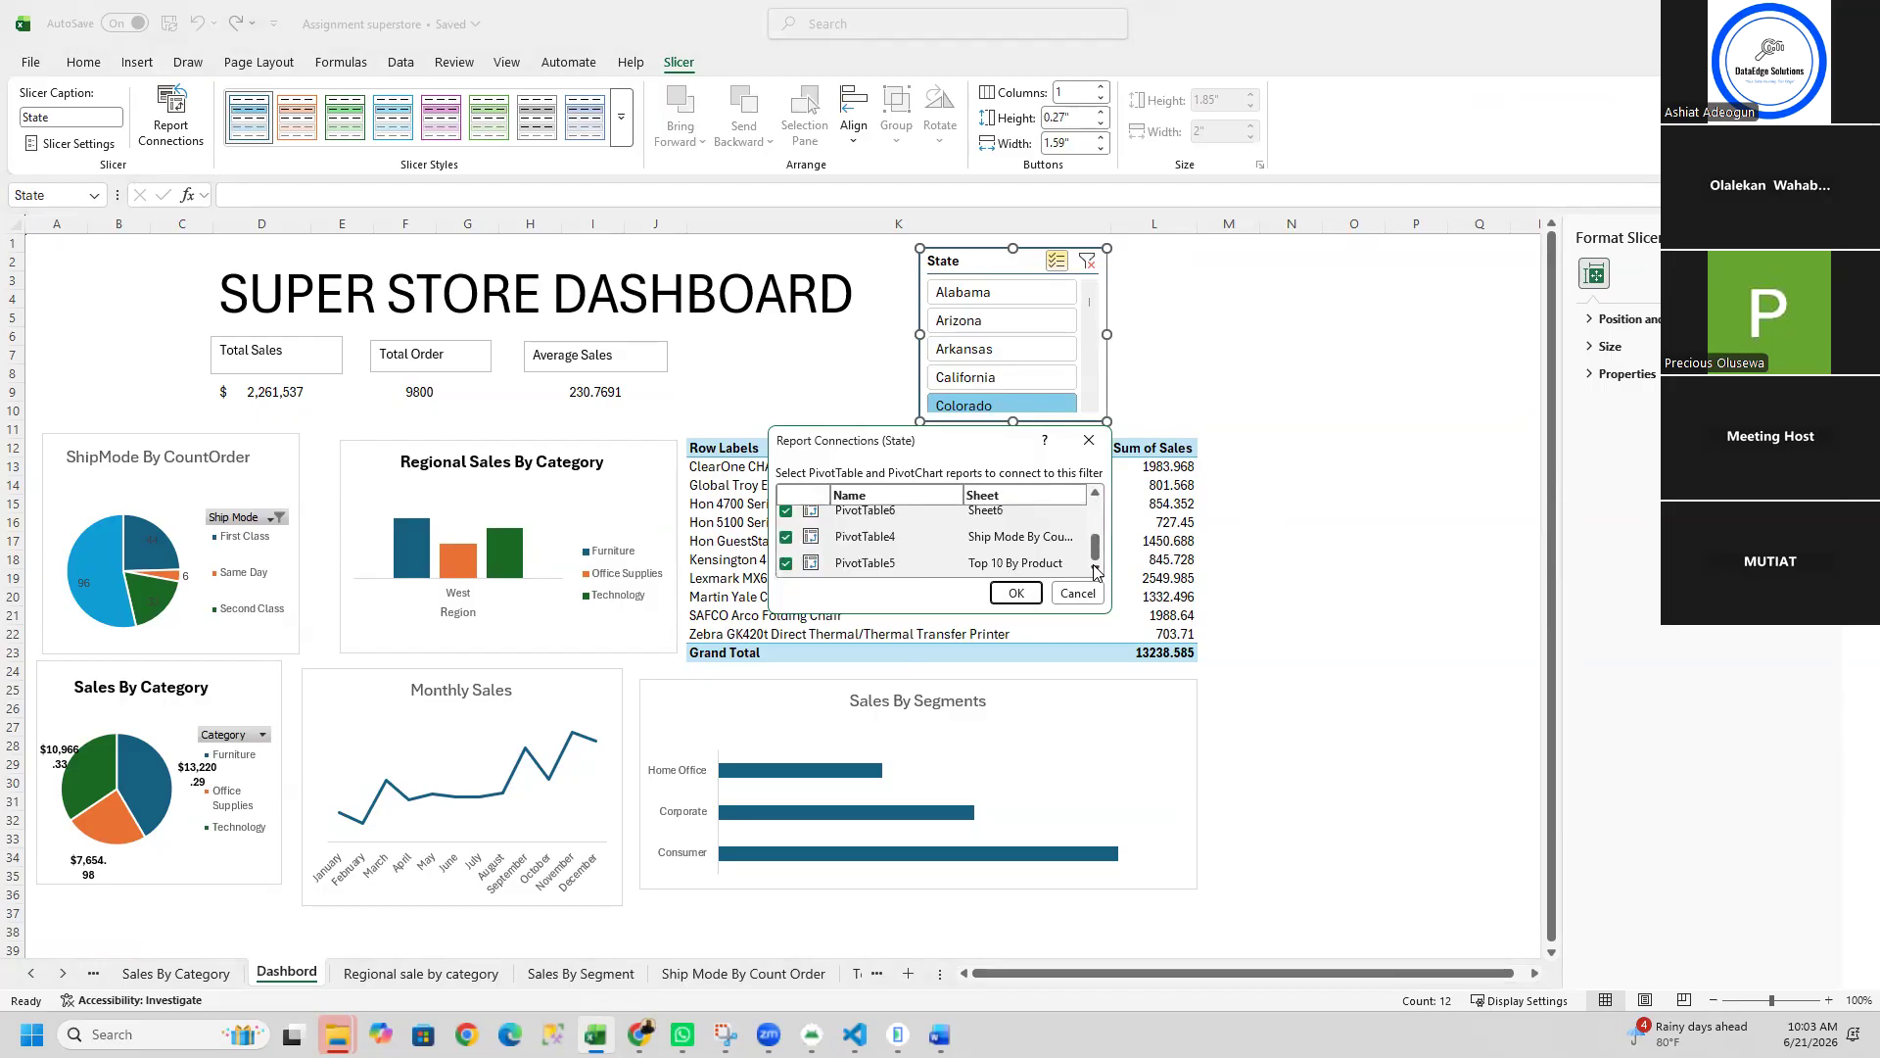
click(787, 565)
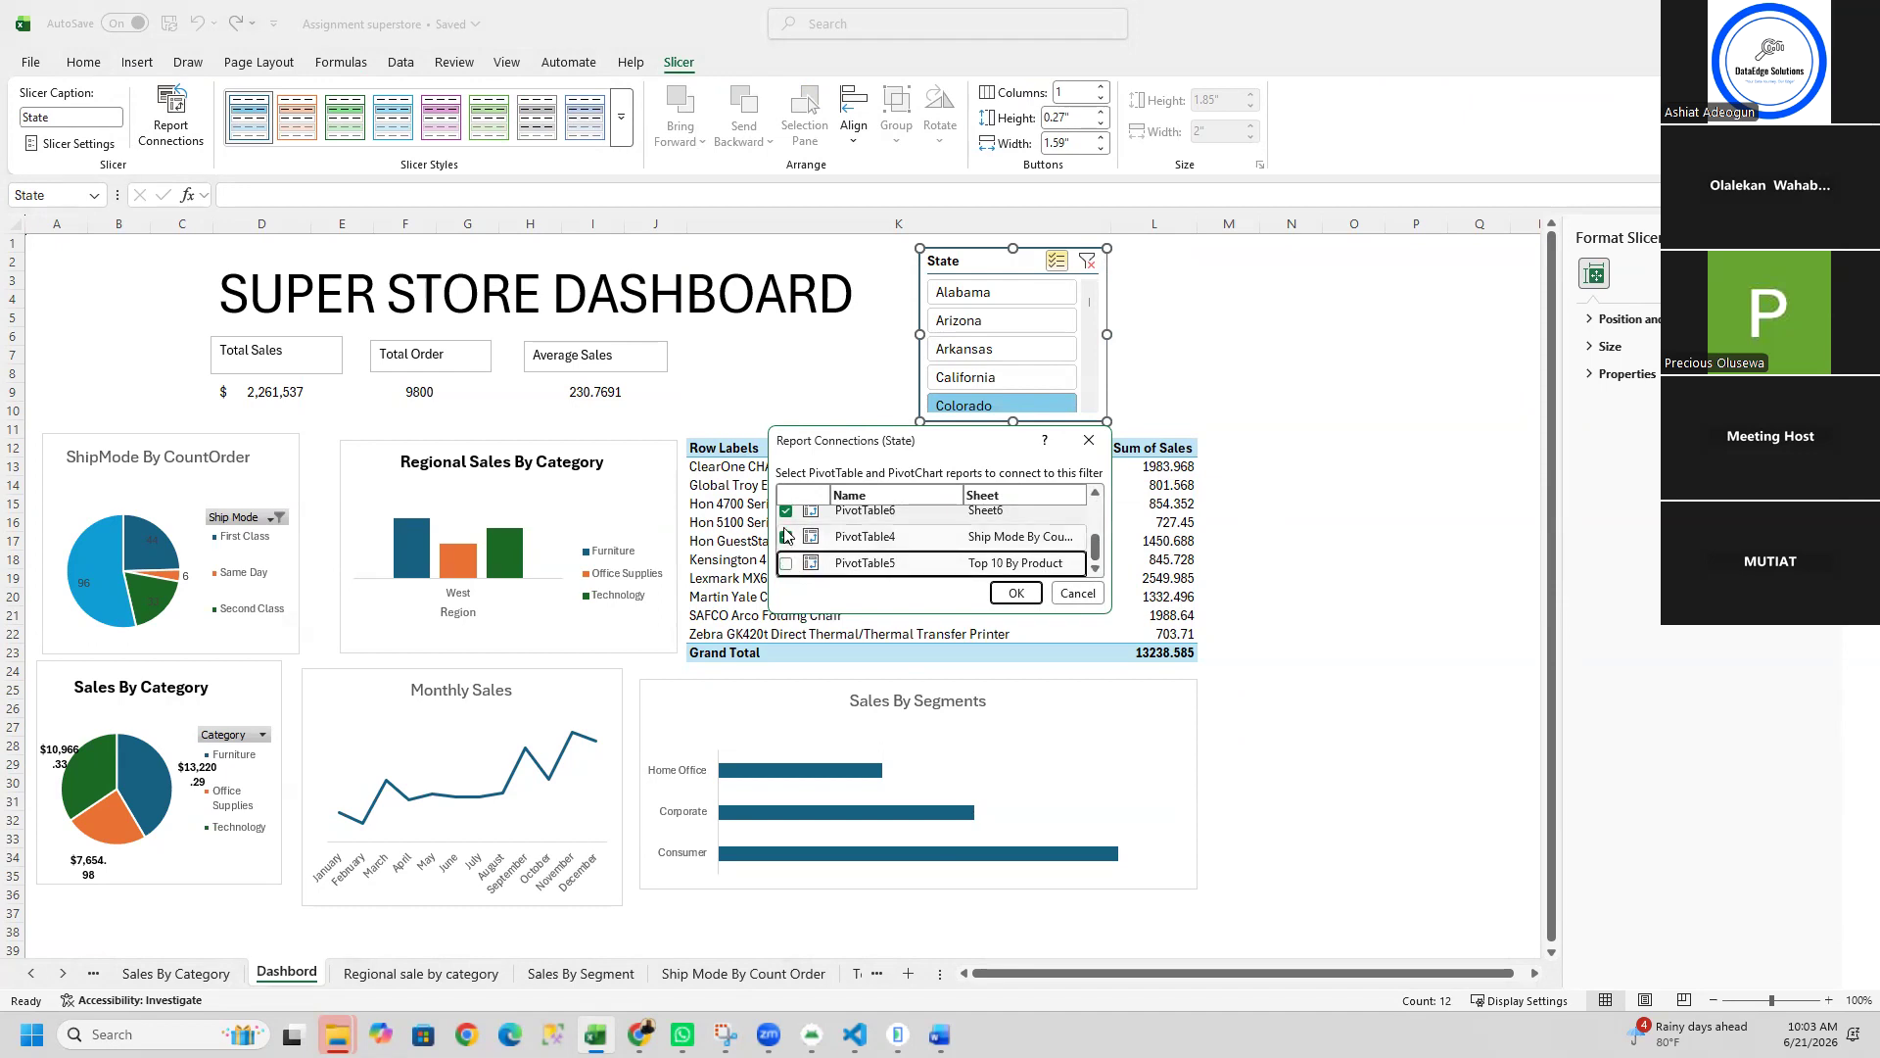
click(786, 537)
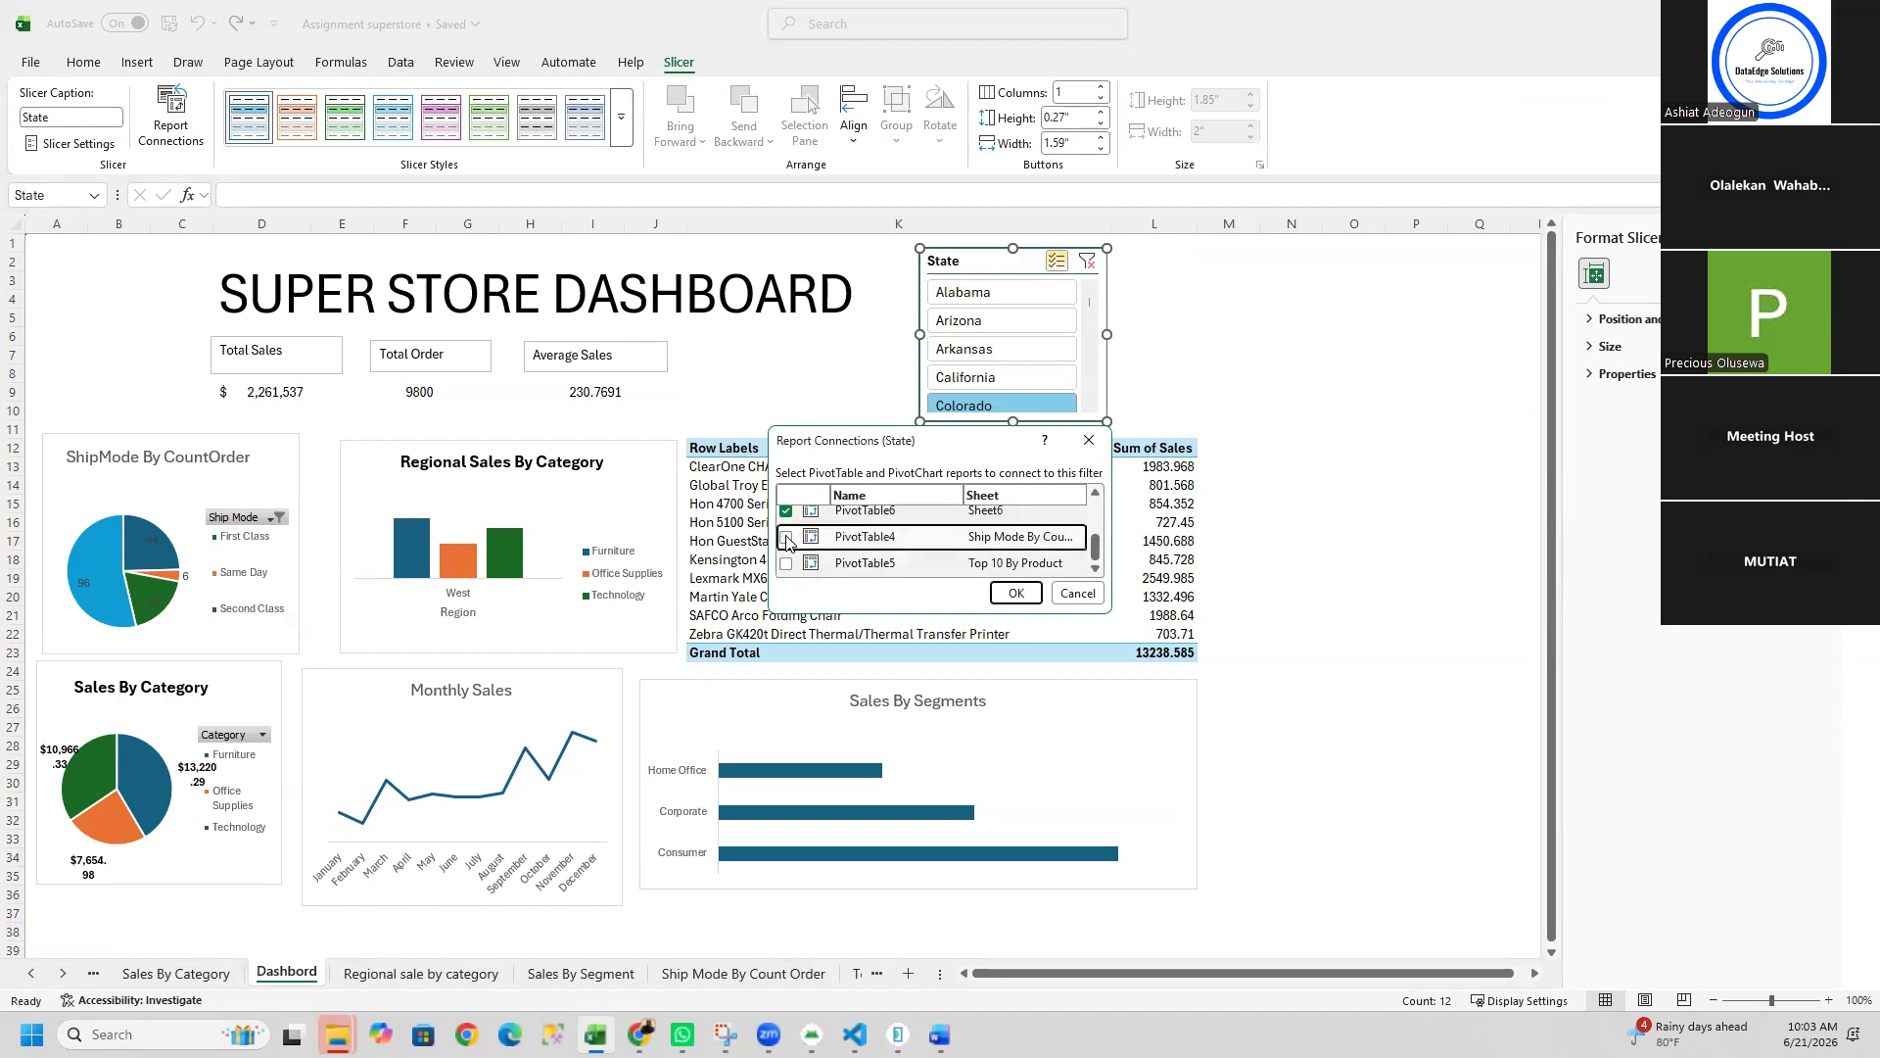
click(1014, 591)
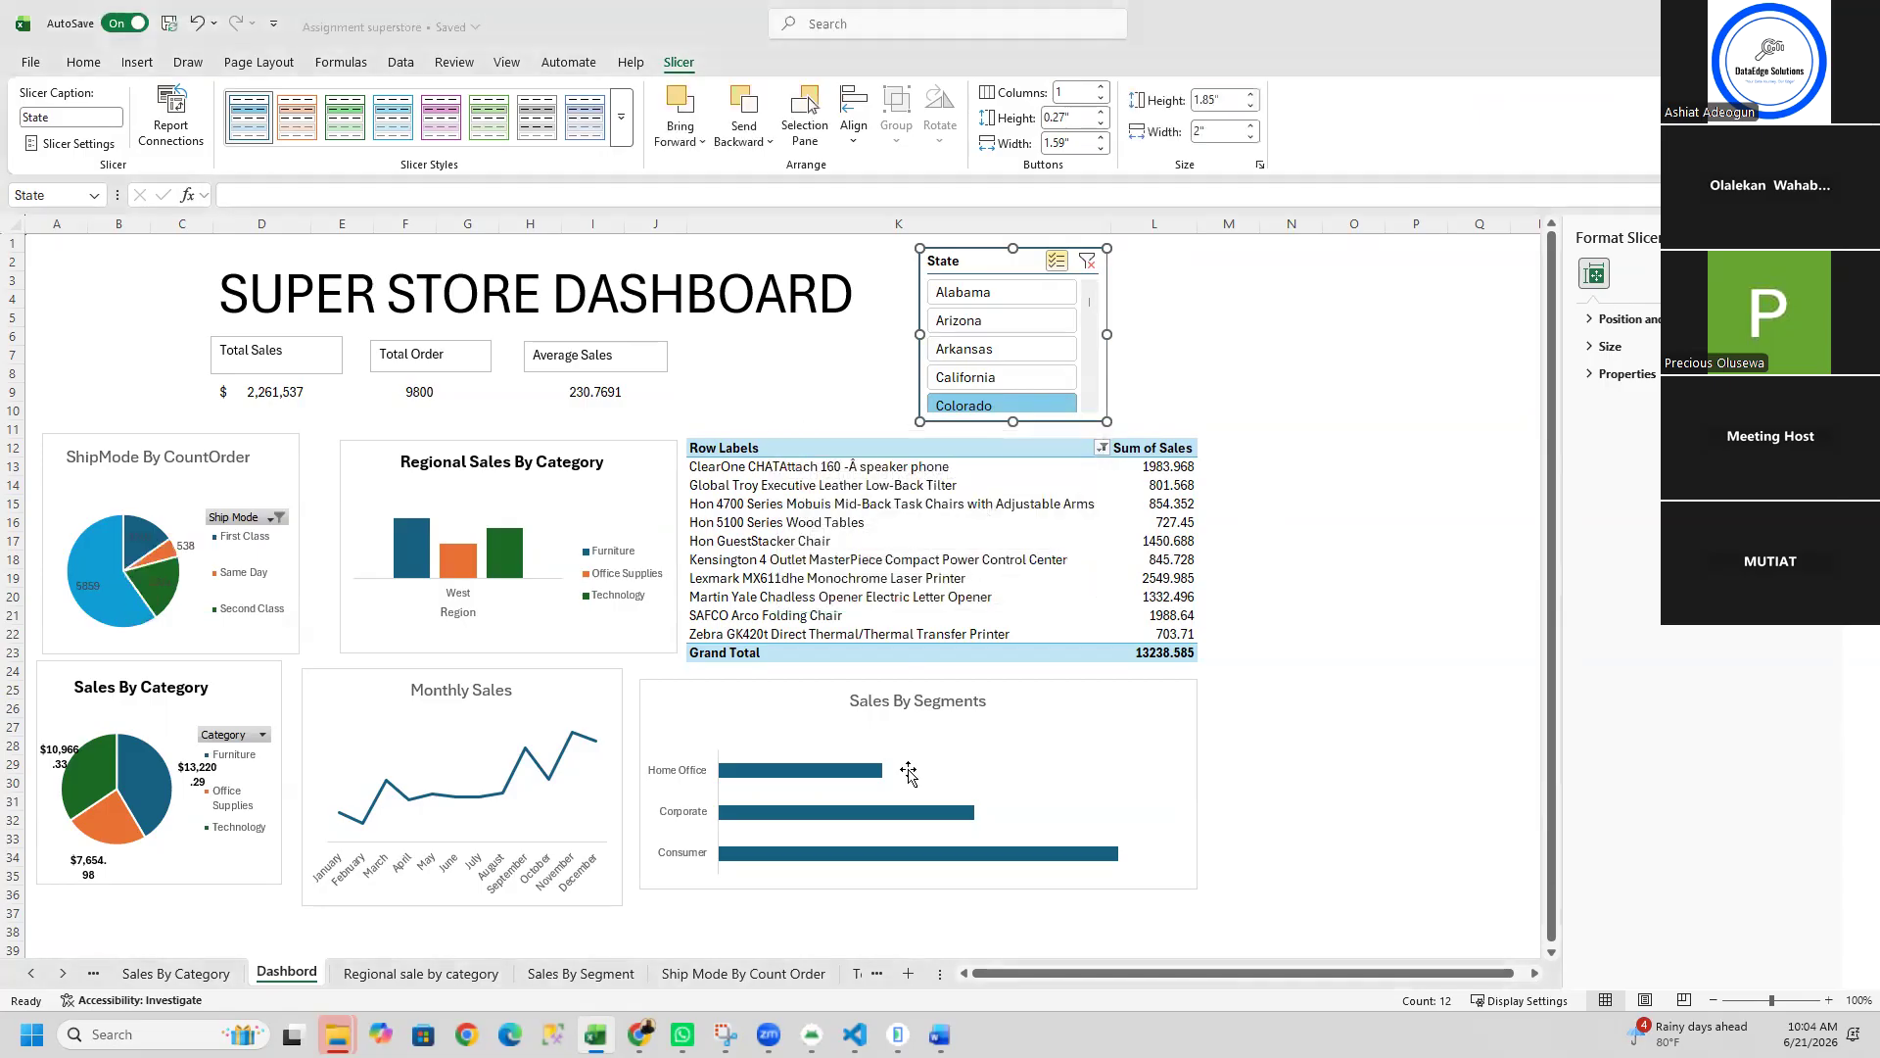
Step: Test multi-selection by adding Arkansas, Arizona, Alabama and California to the State filter, and remove Arkansas, Arizona and Alabama again
ctrl+click(965, 350)
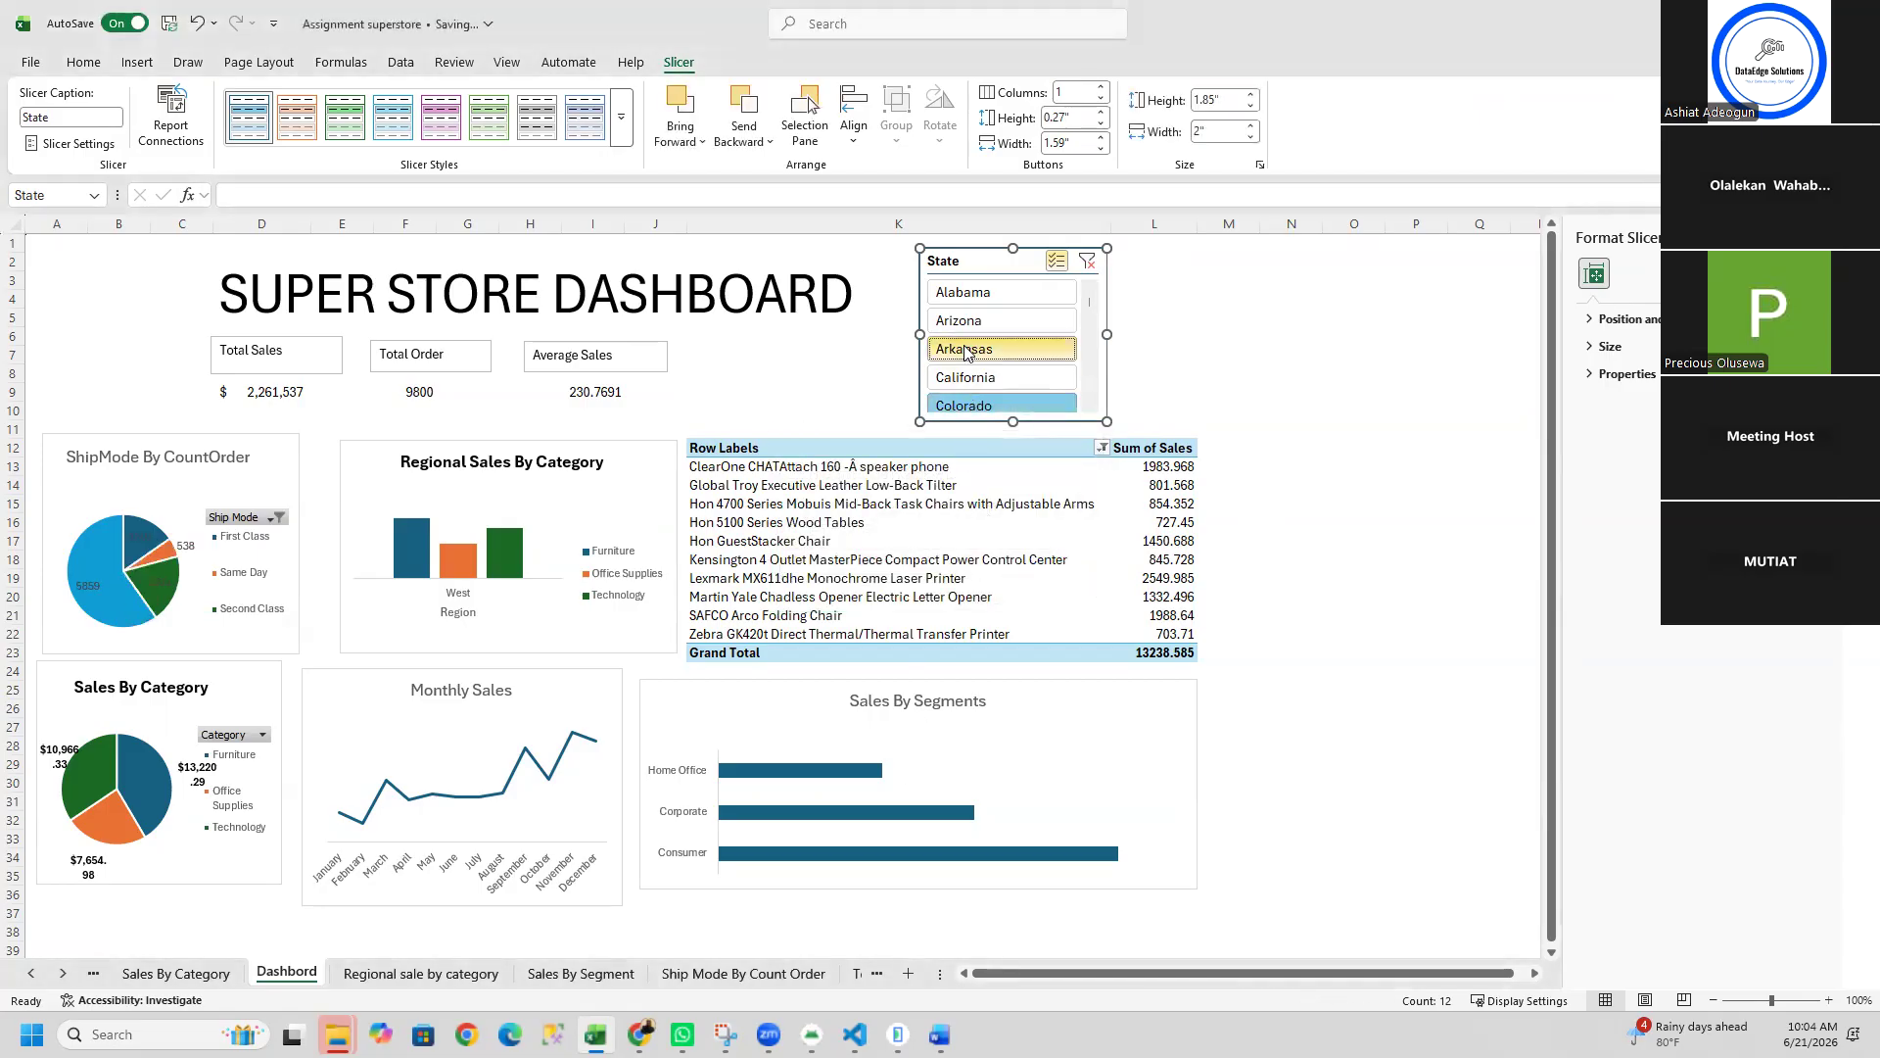
ctrl+click(974, 323)
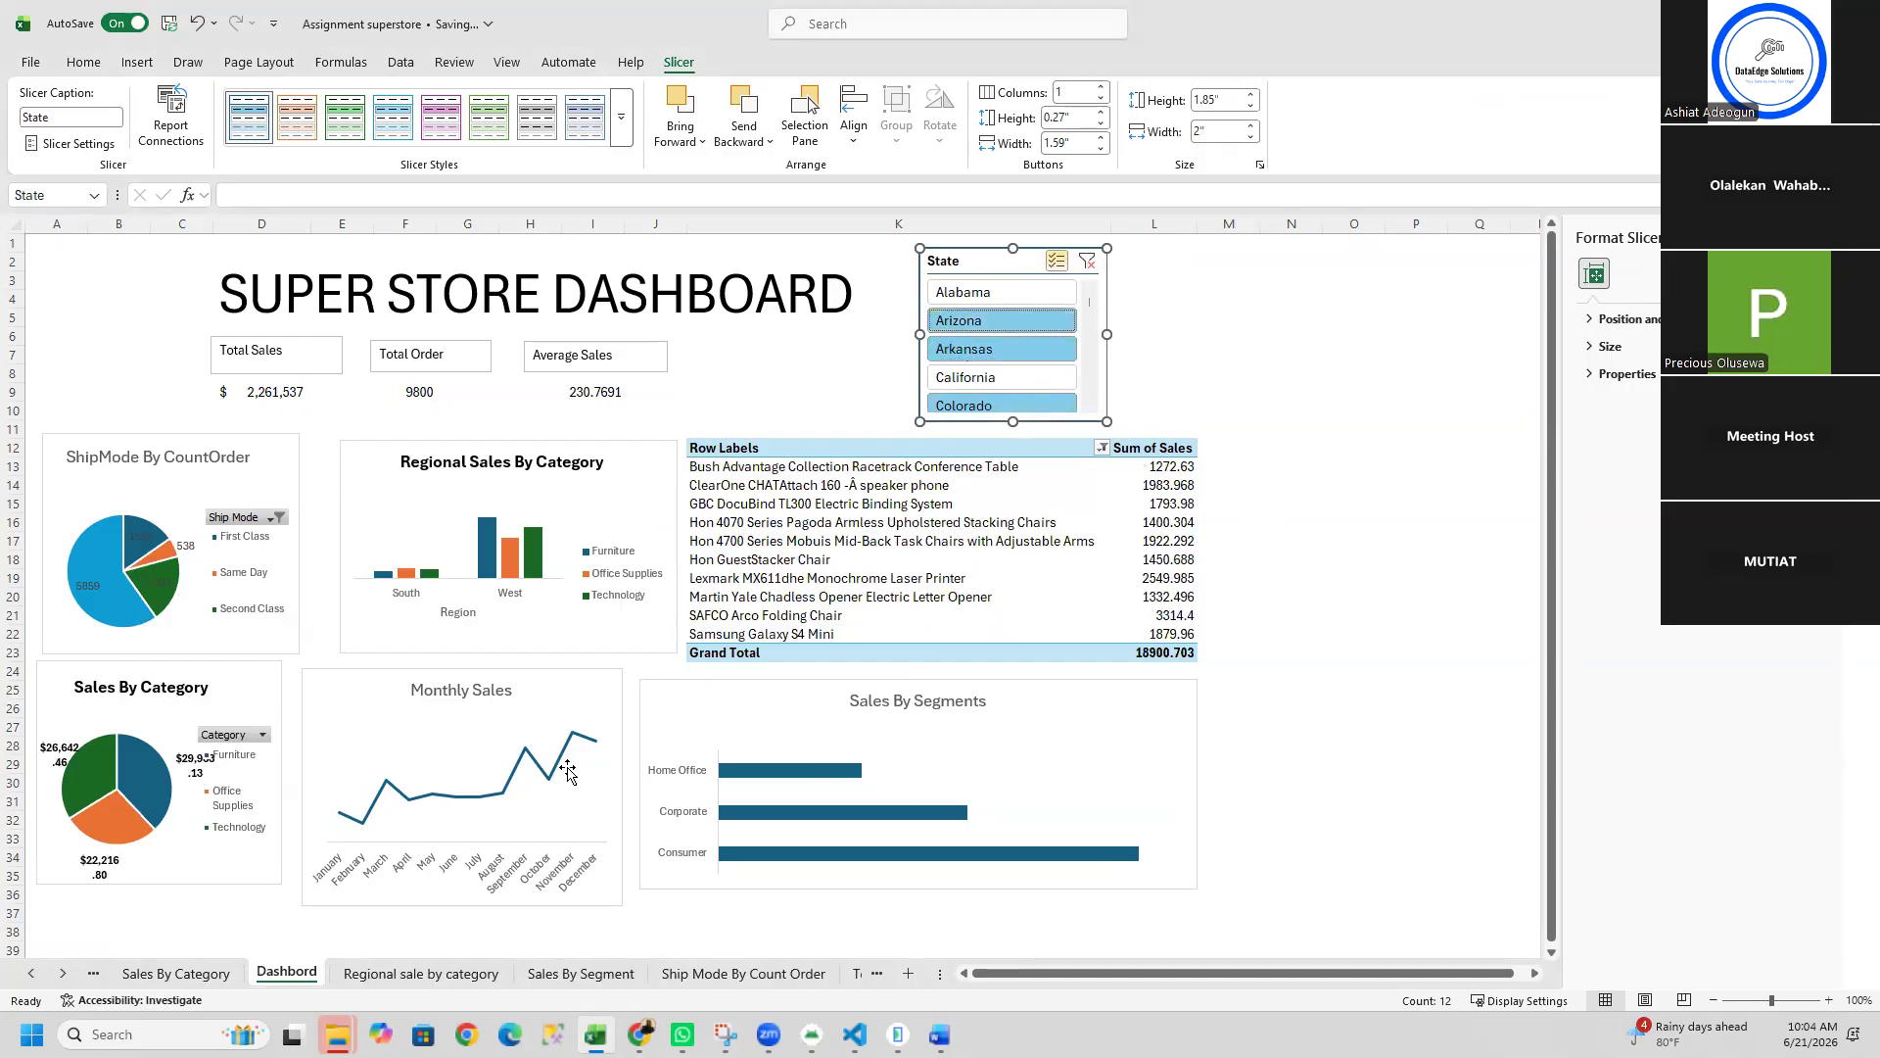
ctrl+click(948, 292)
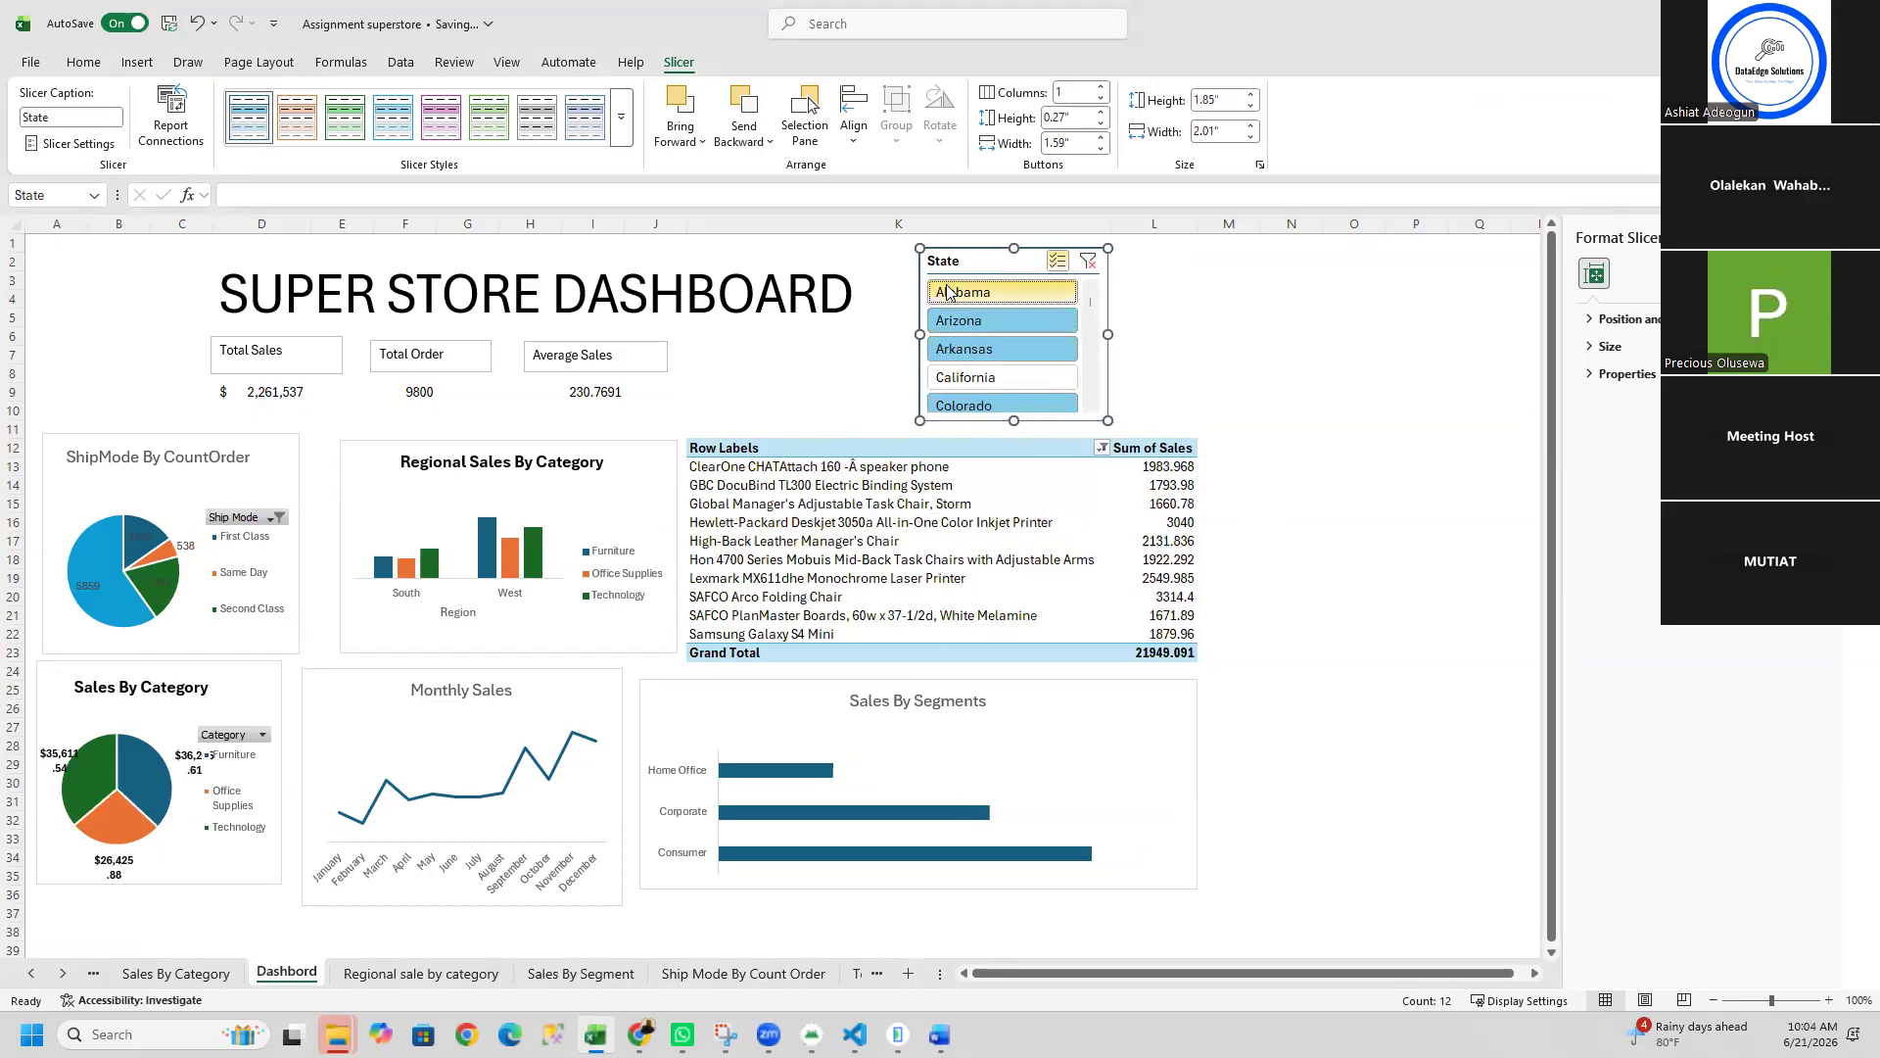
ctrl+click(955, 379)
ctrl+click(987, 337)
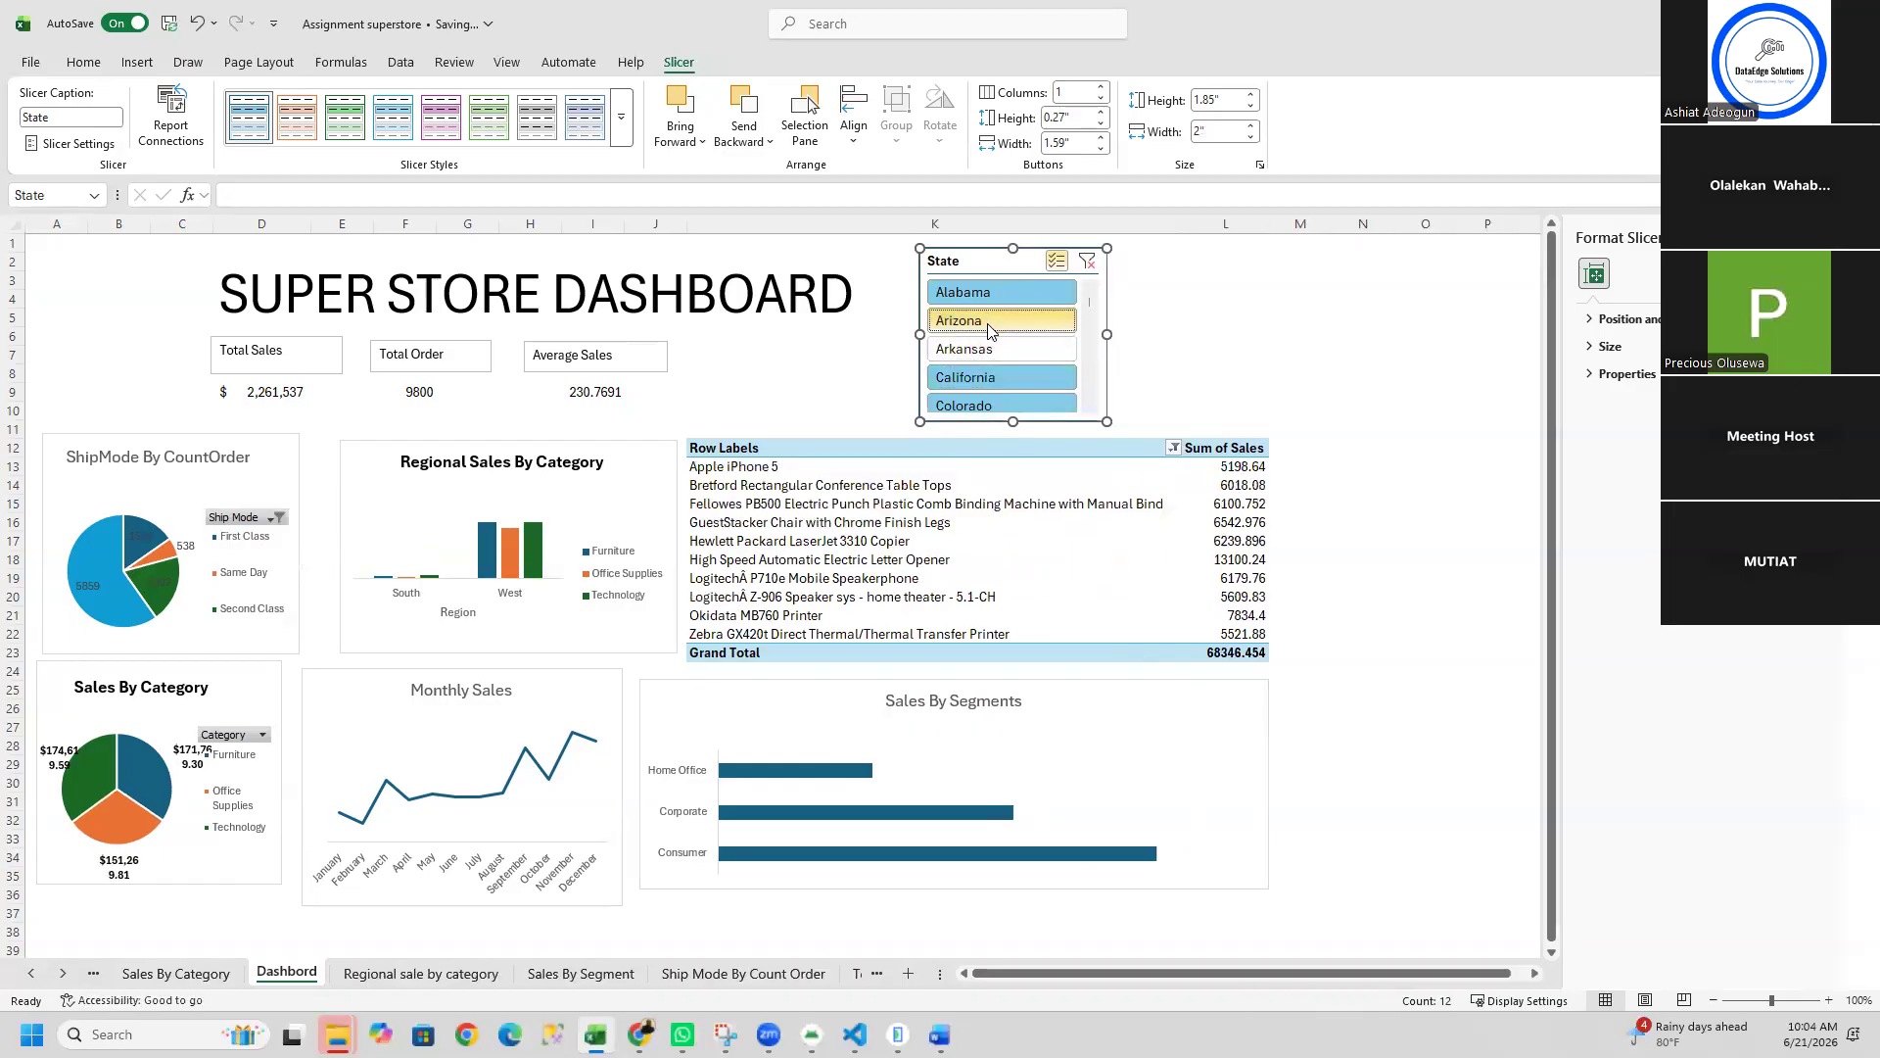
ctrl+click(987, 294)
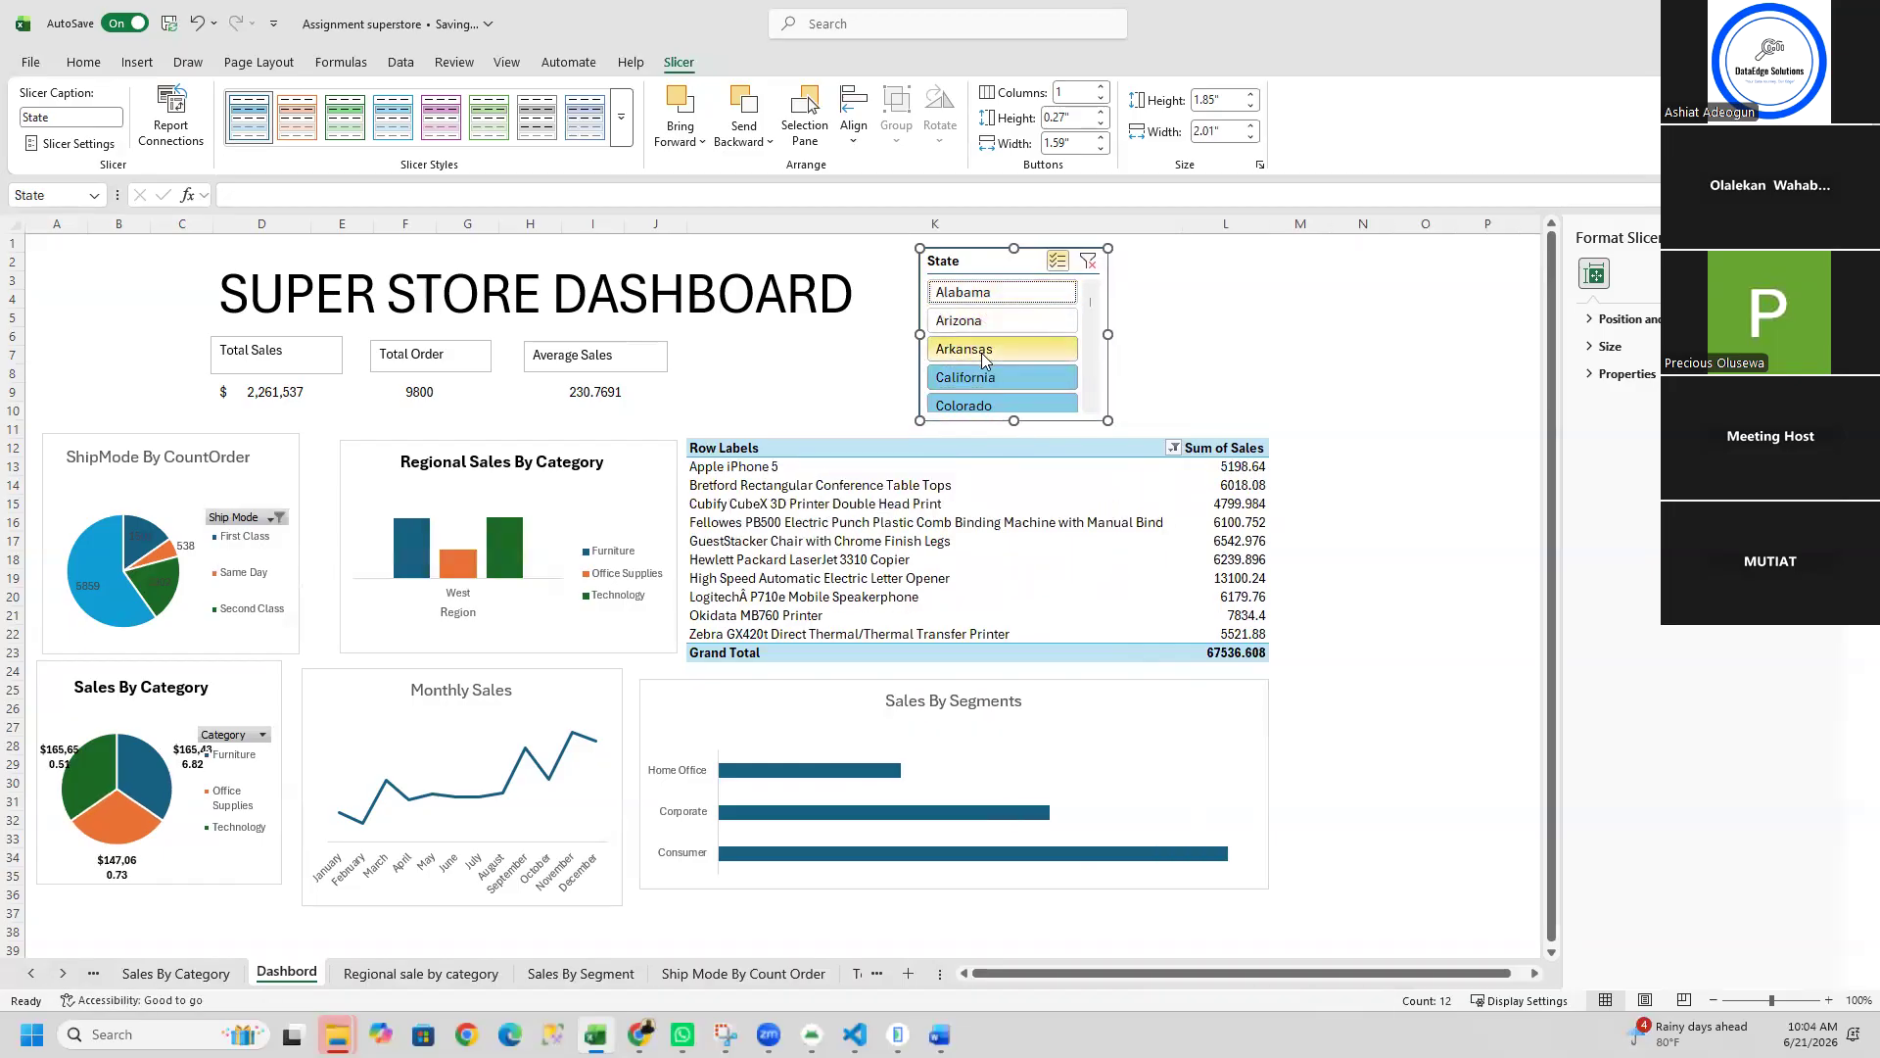
Step: Reconnect PivotTable4 (ship mode count) and PivotTable5 (Top 10 By Product sheet) to the State slicer
click(166, 116)
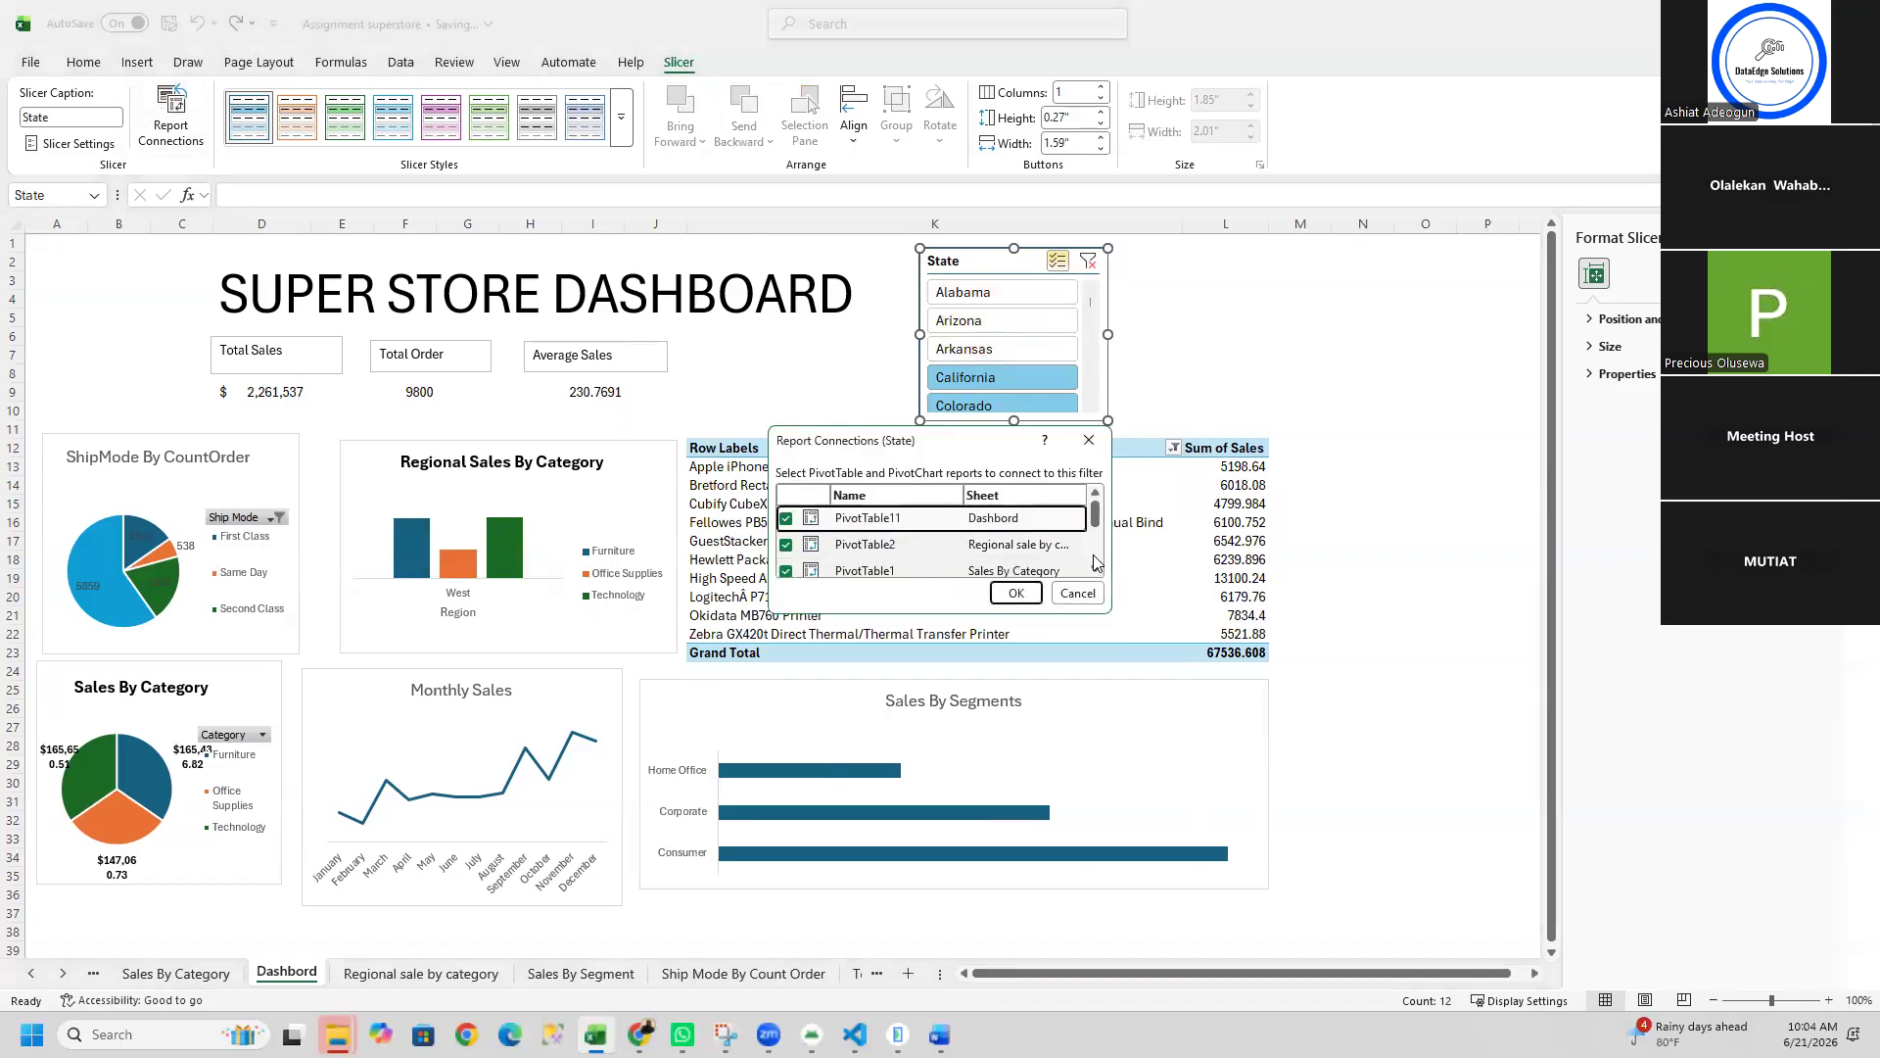
scroll(1095, 561, down, 3)
click(791, 537)
click(788, 537)
click(788, 563)
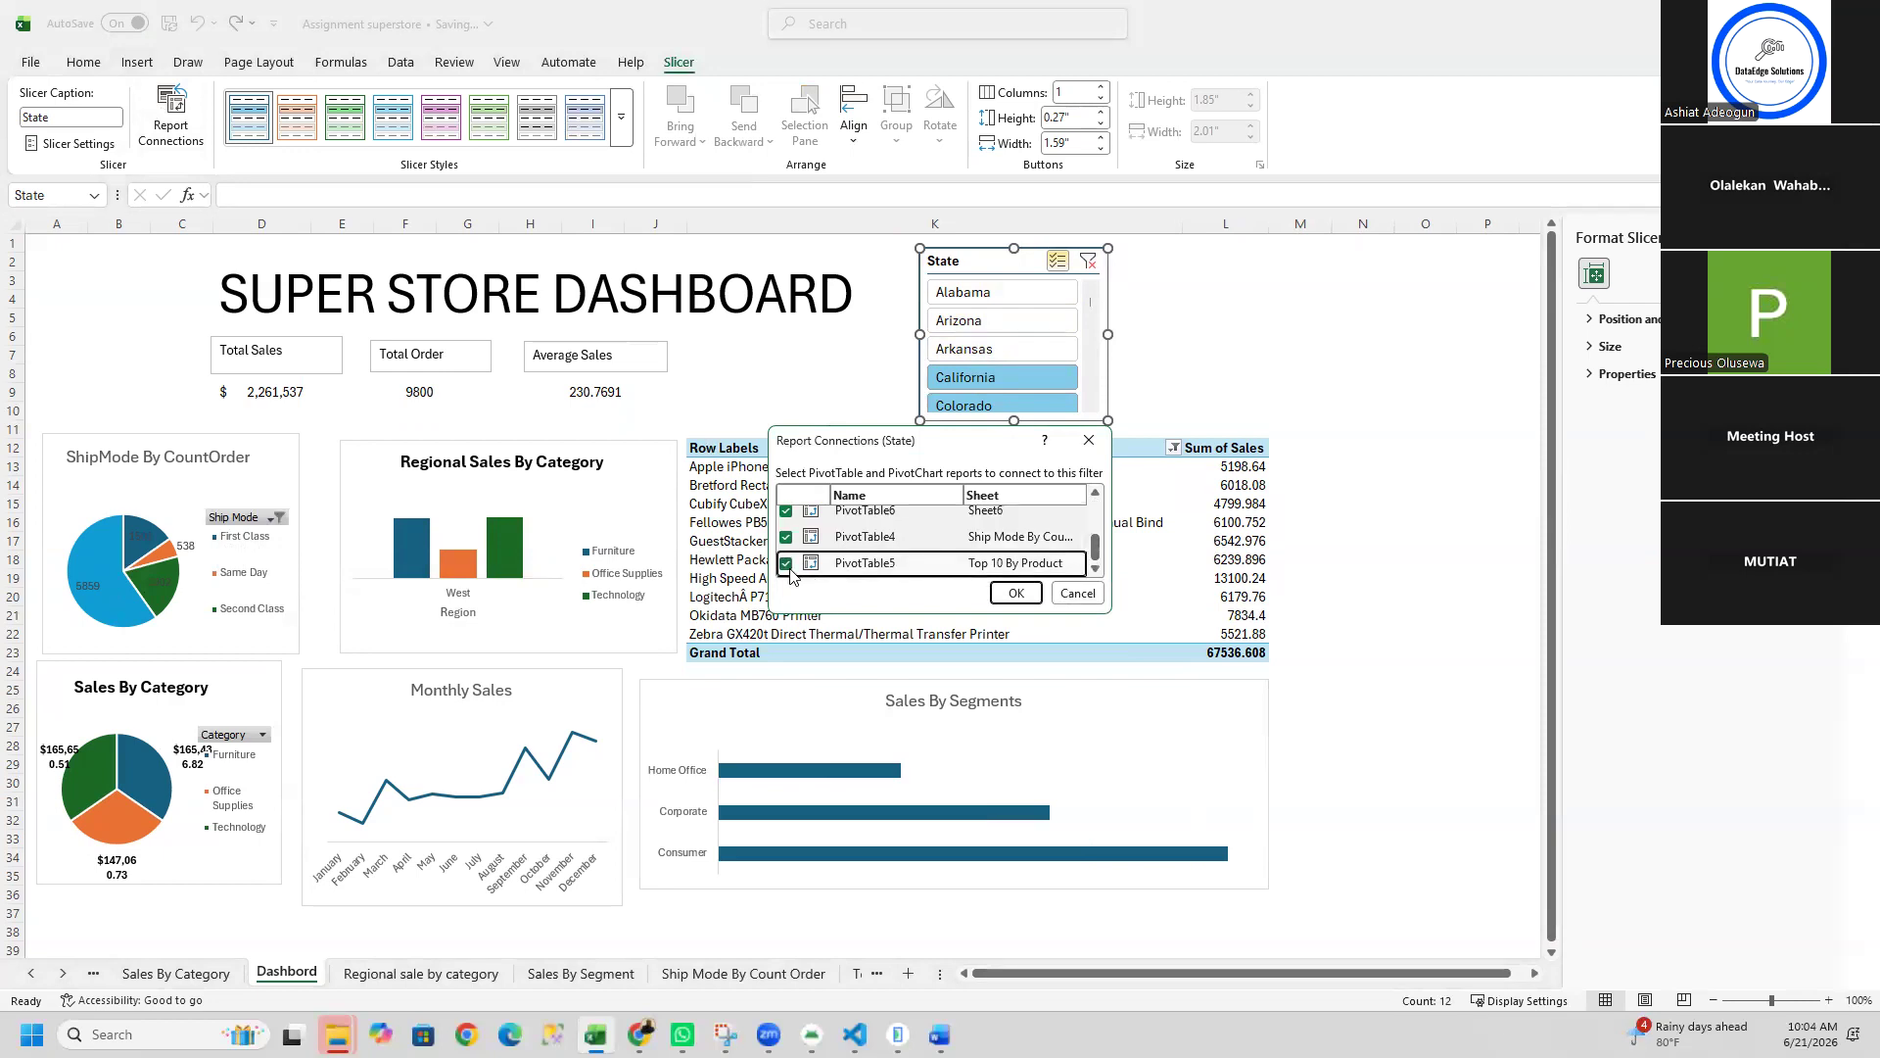
click(995, 594)
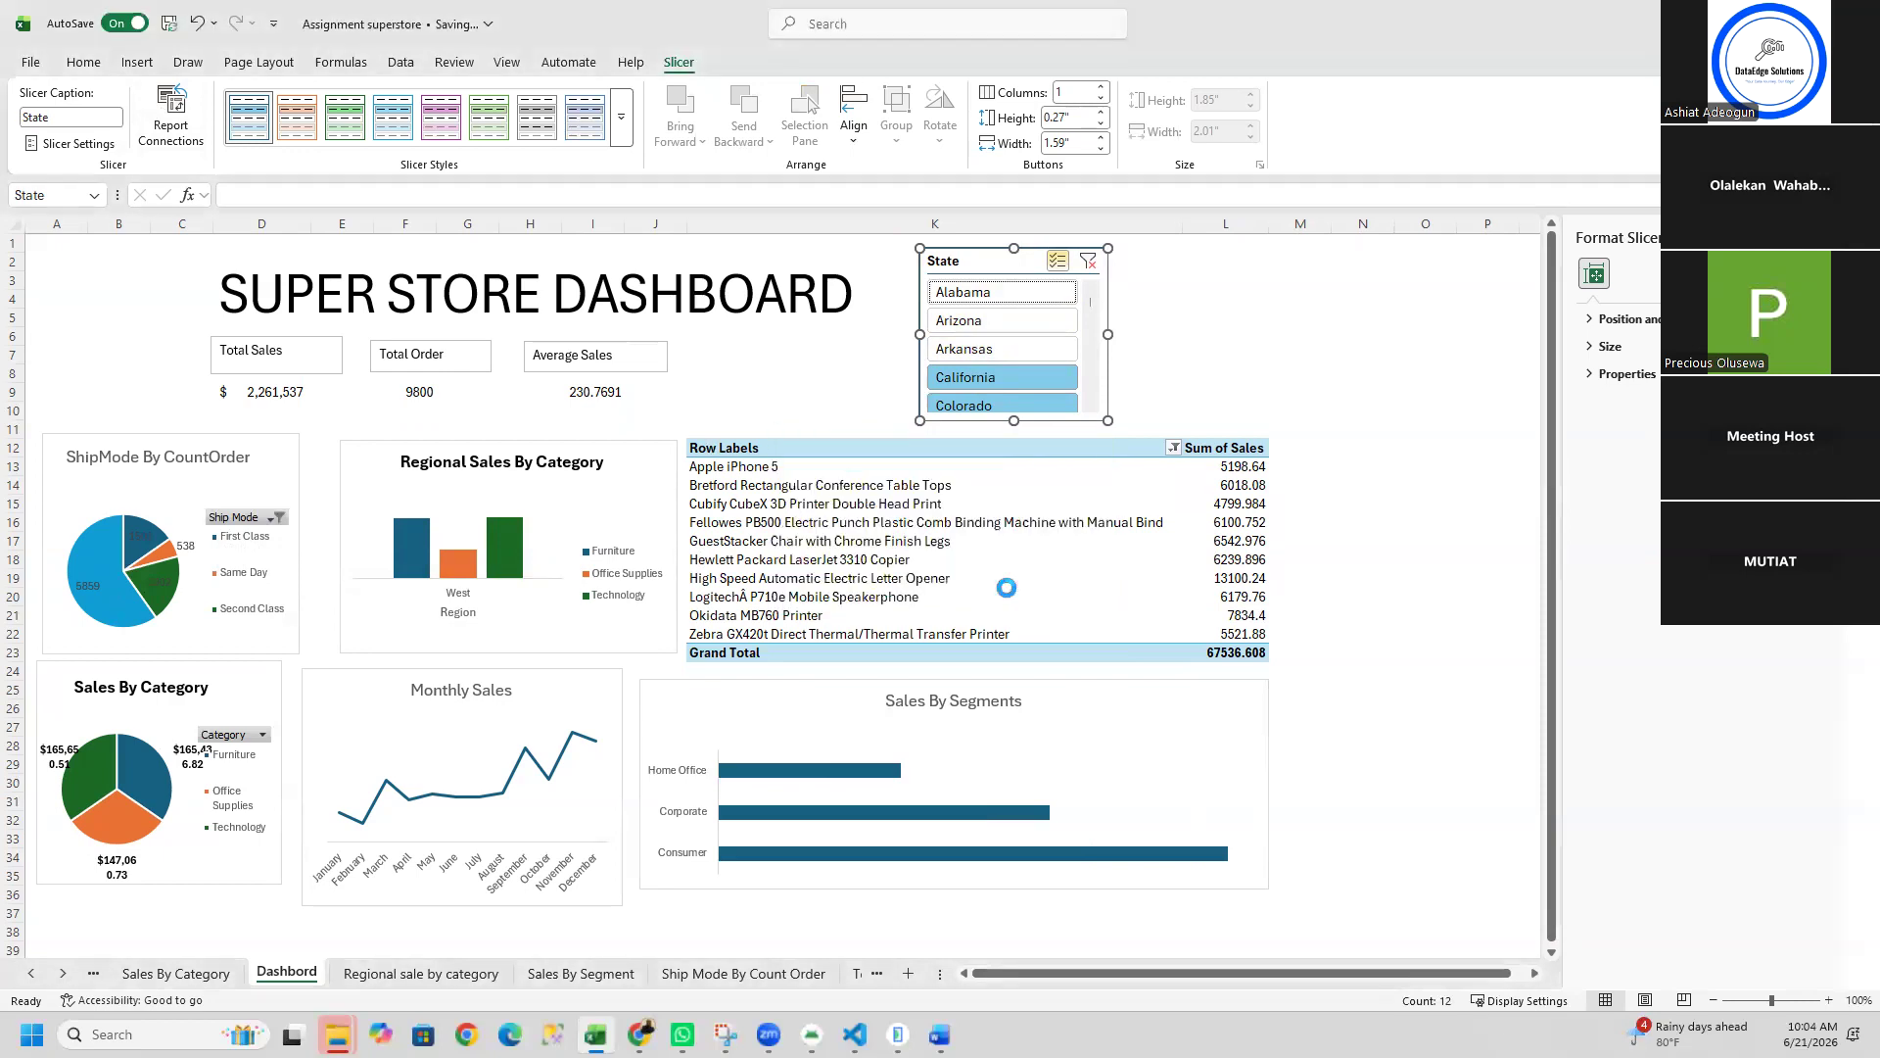
Step: Add Alabama, Arizona and Arkansas to the State slicer selection, and filter the dashboard to Alabama alone
click(986, 294)
click(985, 321)
click(986, 351)
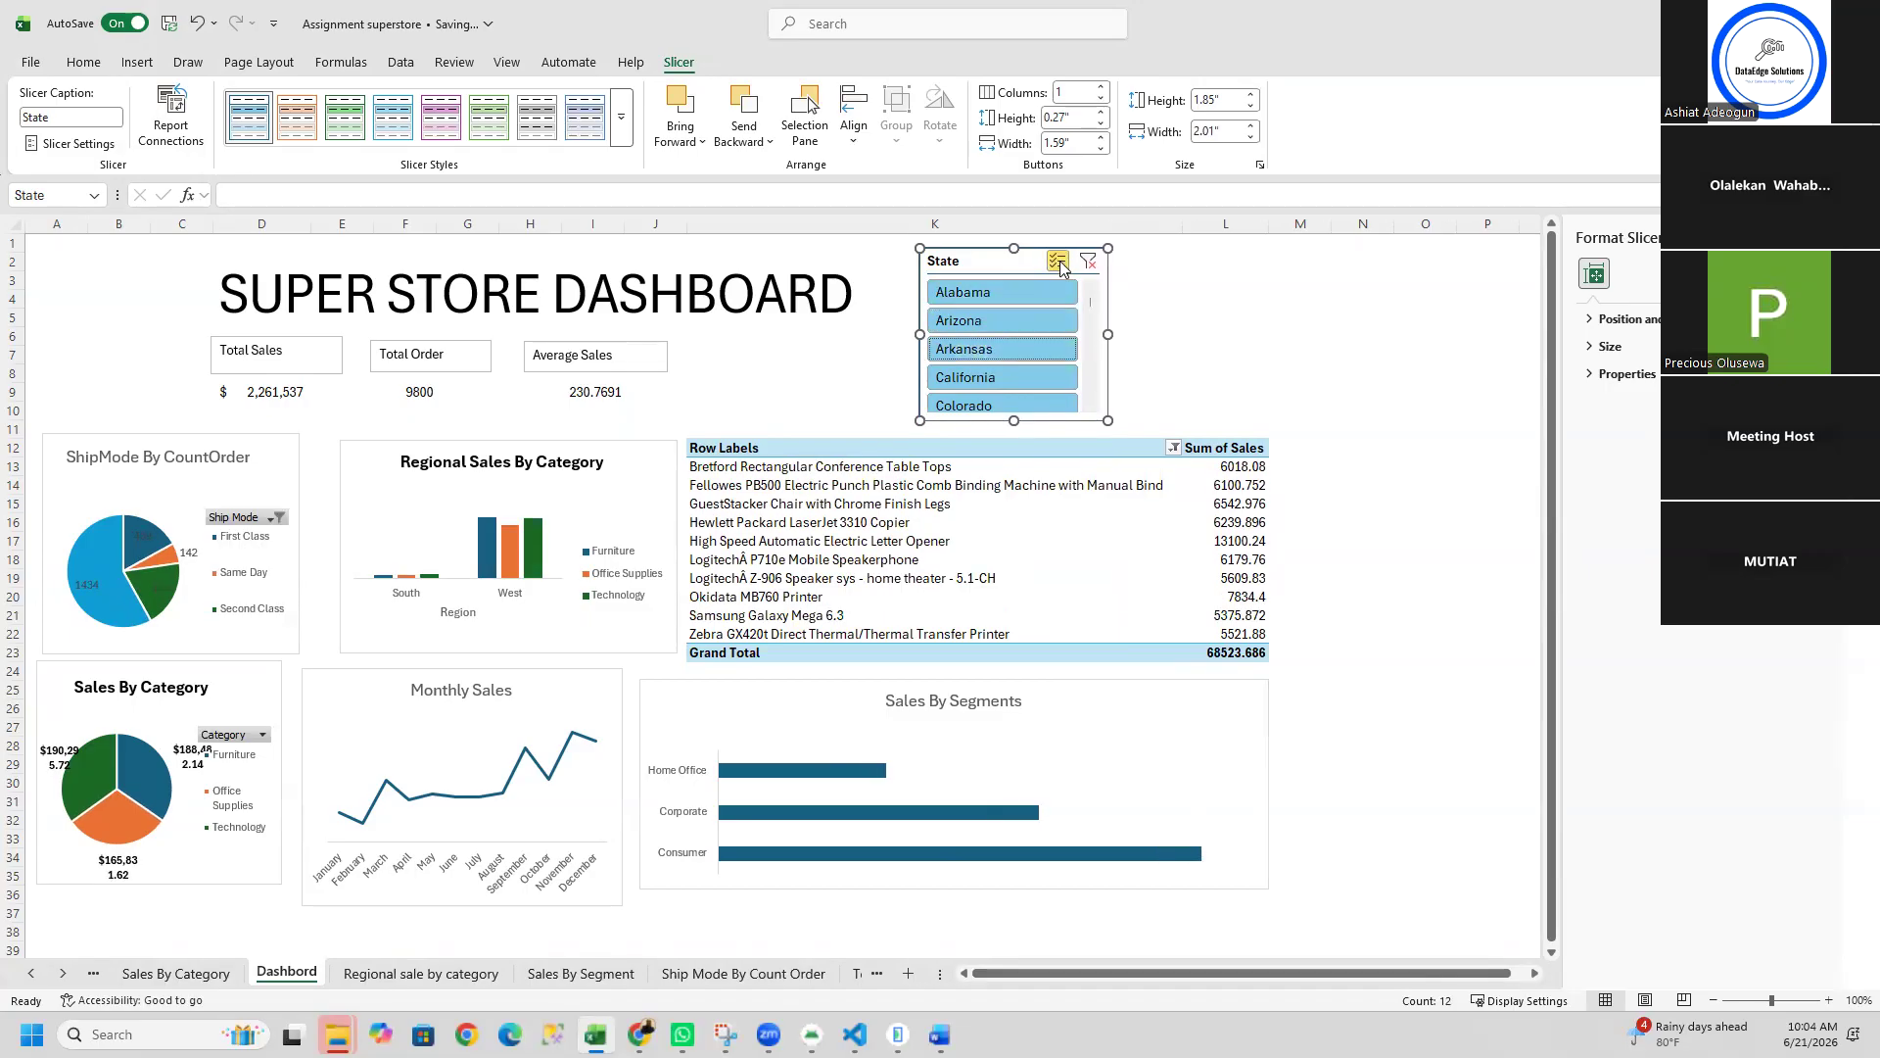
click(1025, 292)
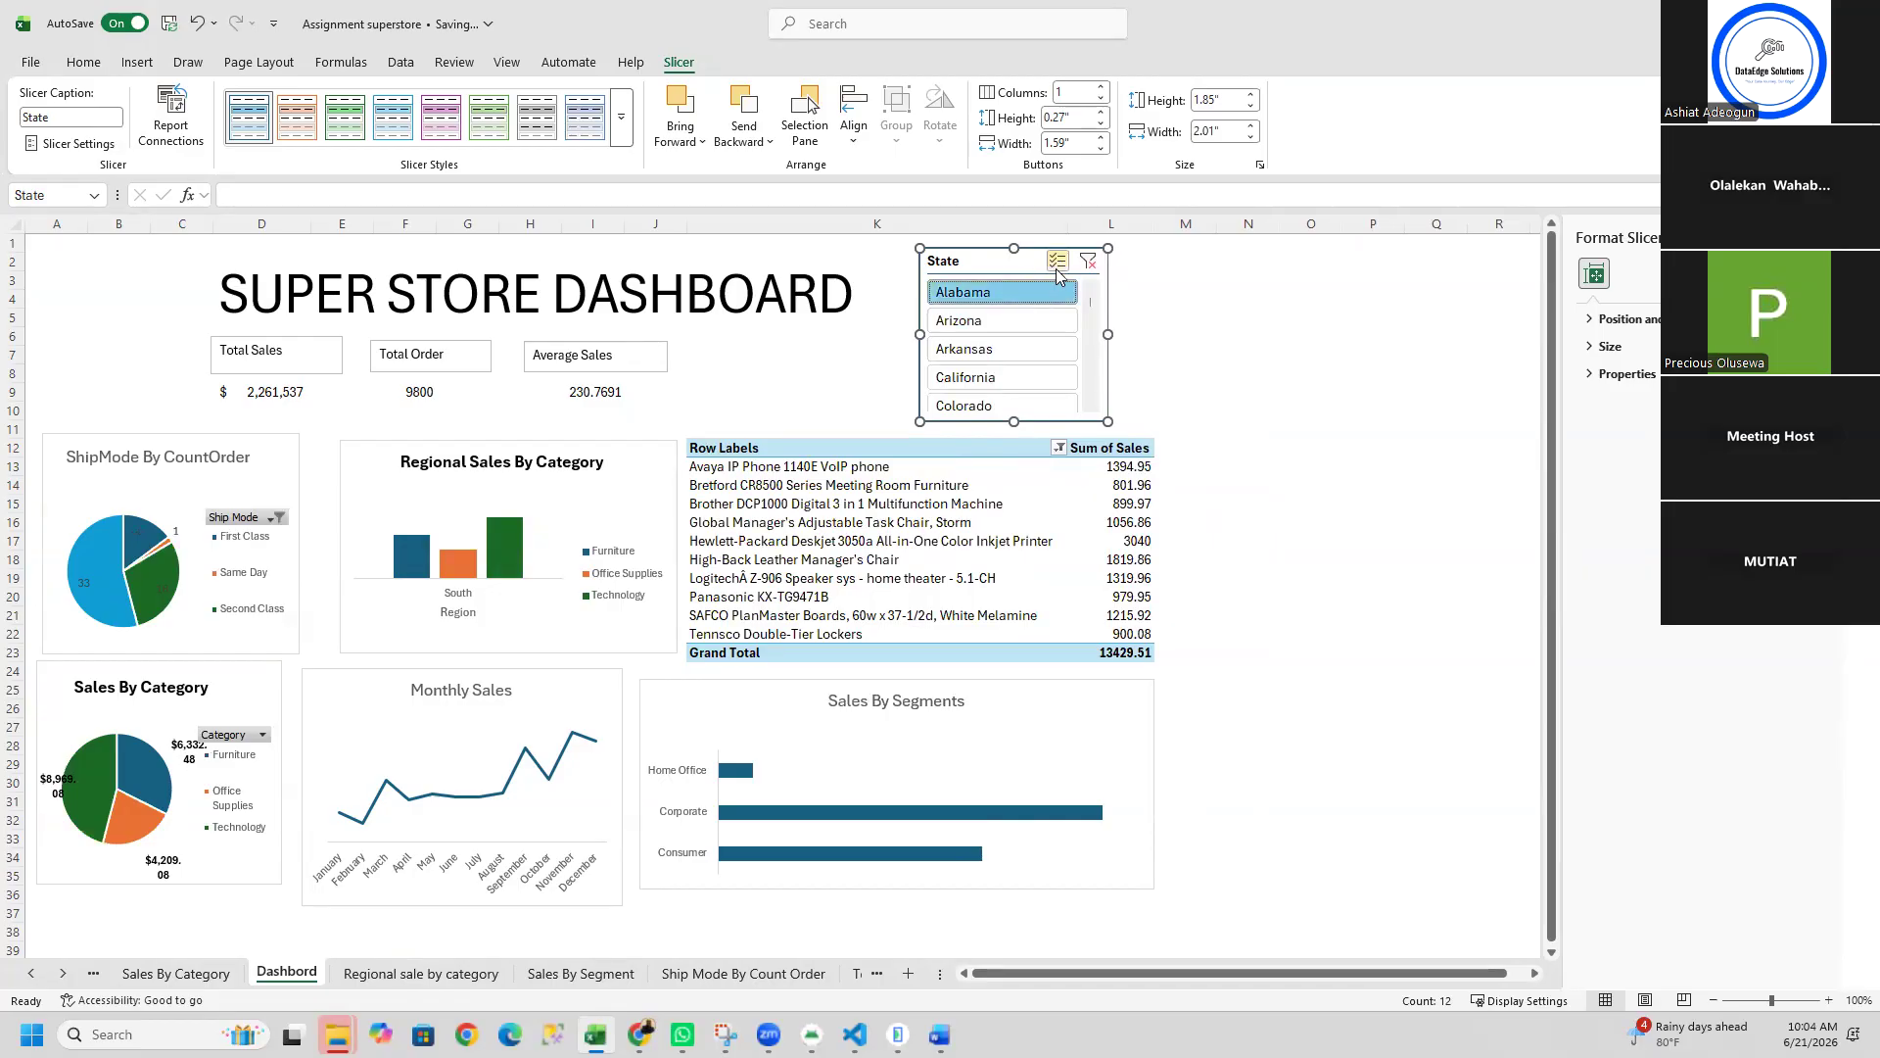
Step: Add Arizona and Arkansas to Alabama in the State slicer's selection
click(1059, 266)
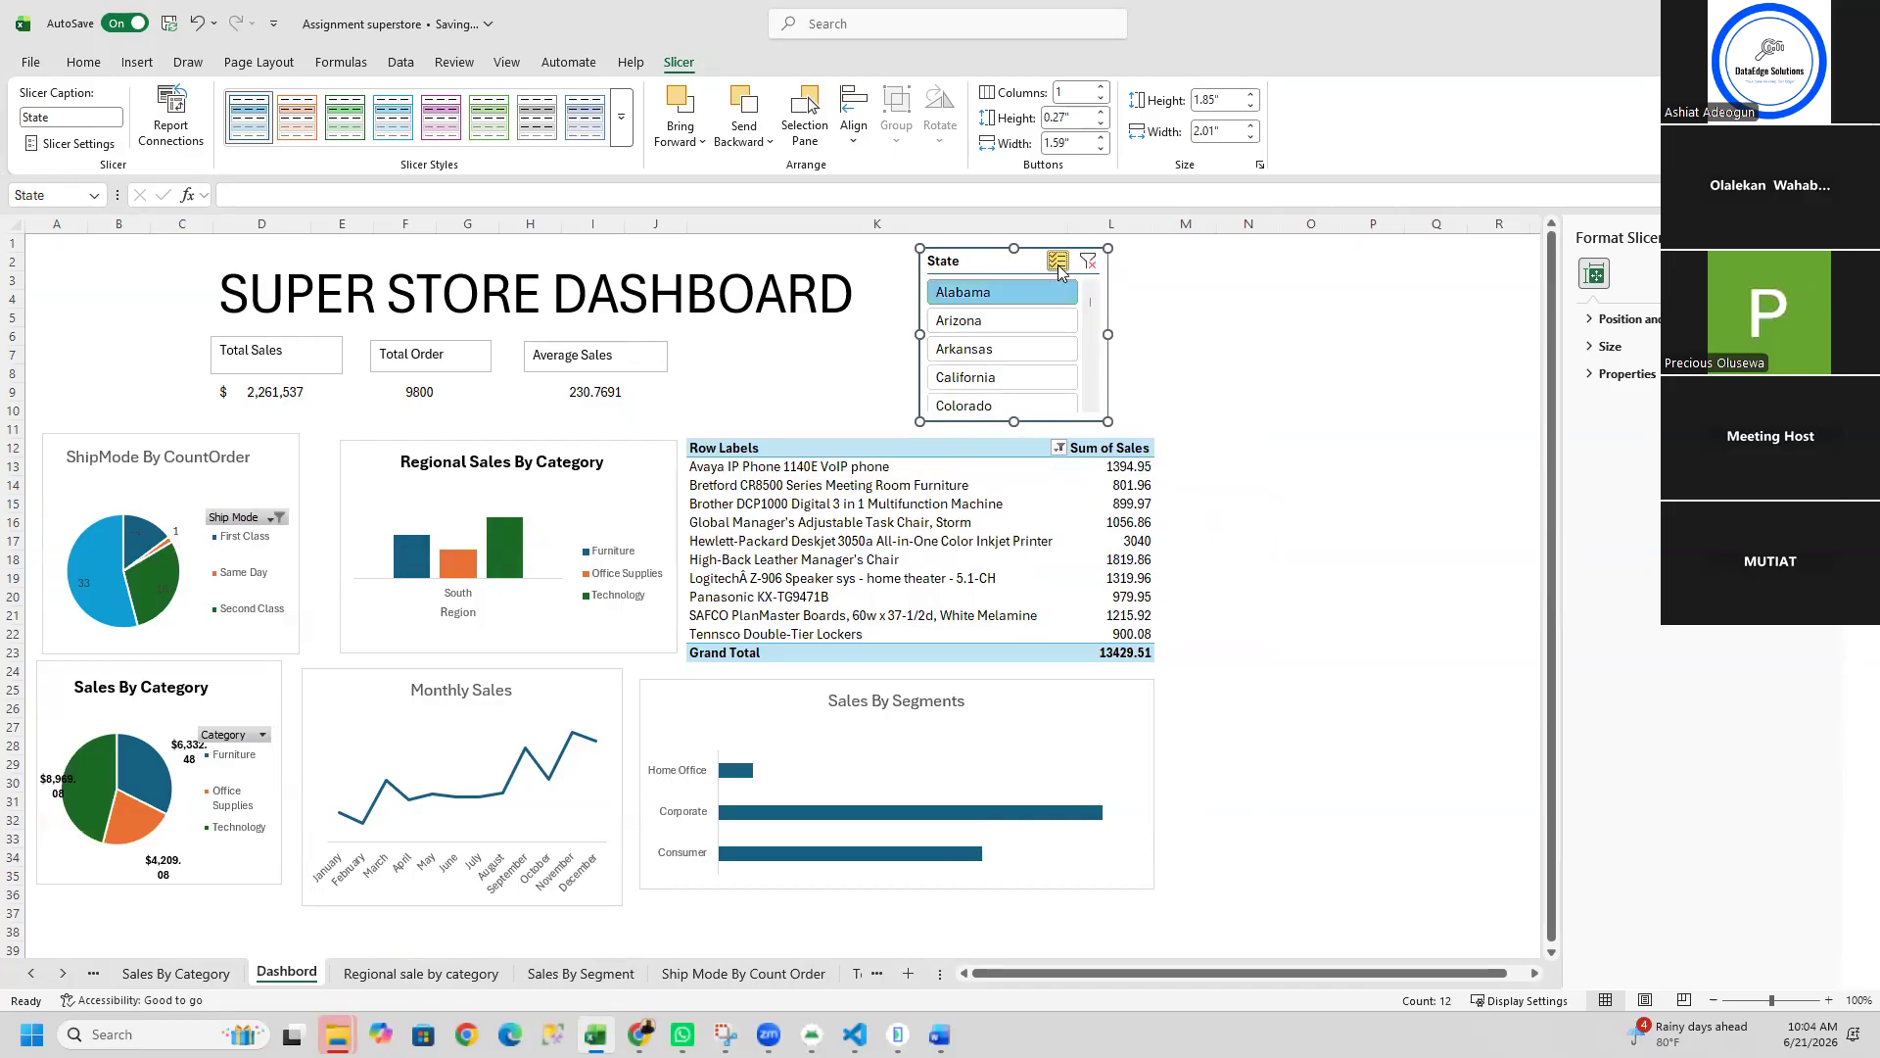
click(1024, 321)
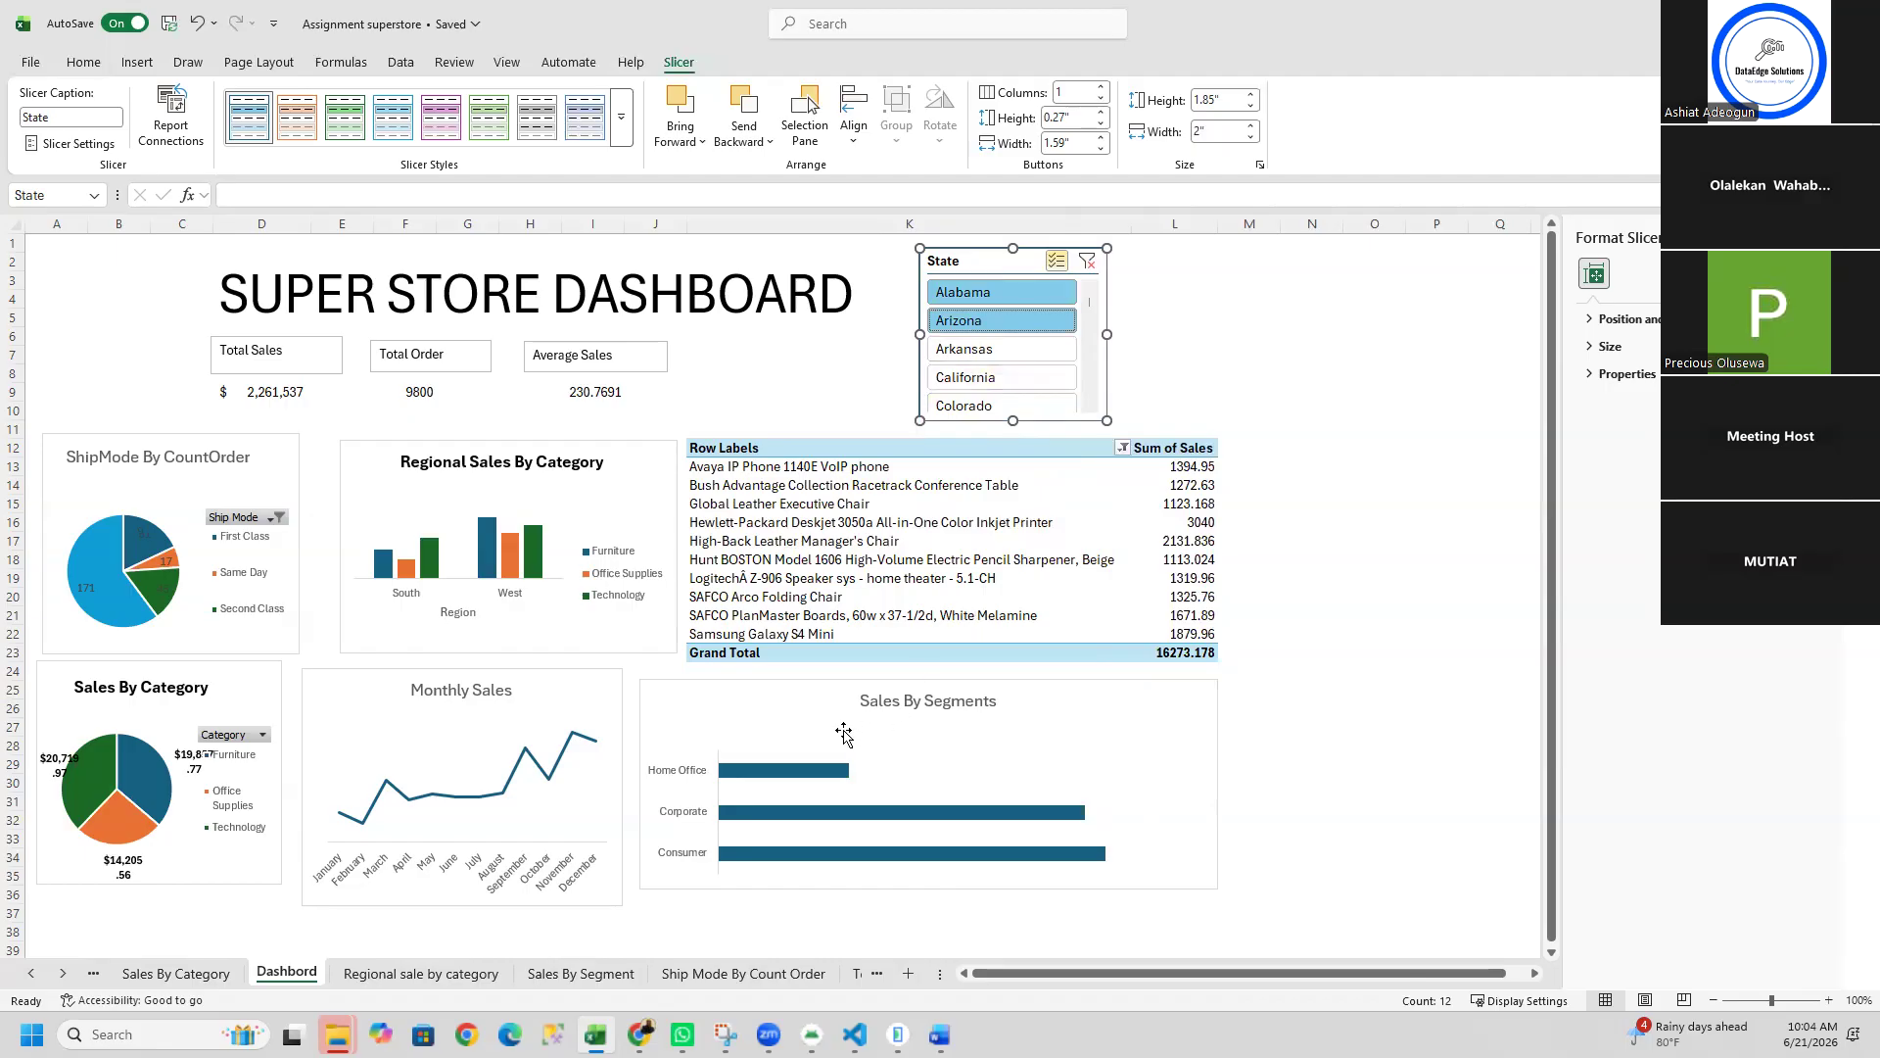
click(974, 352)
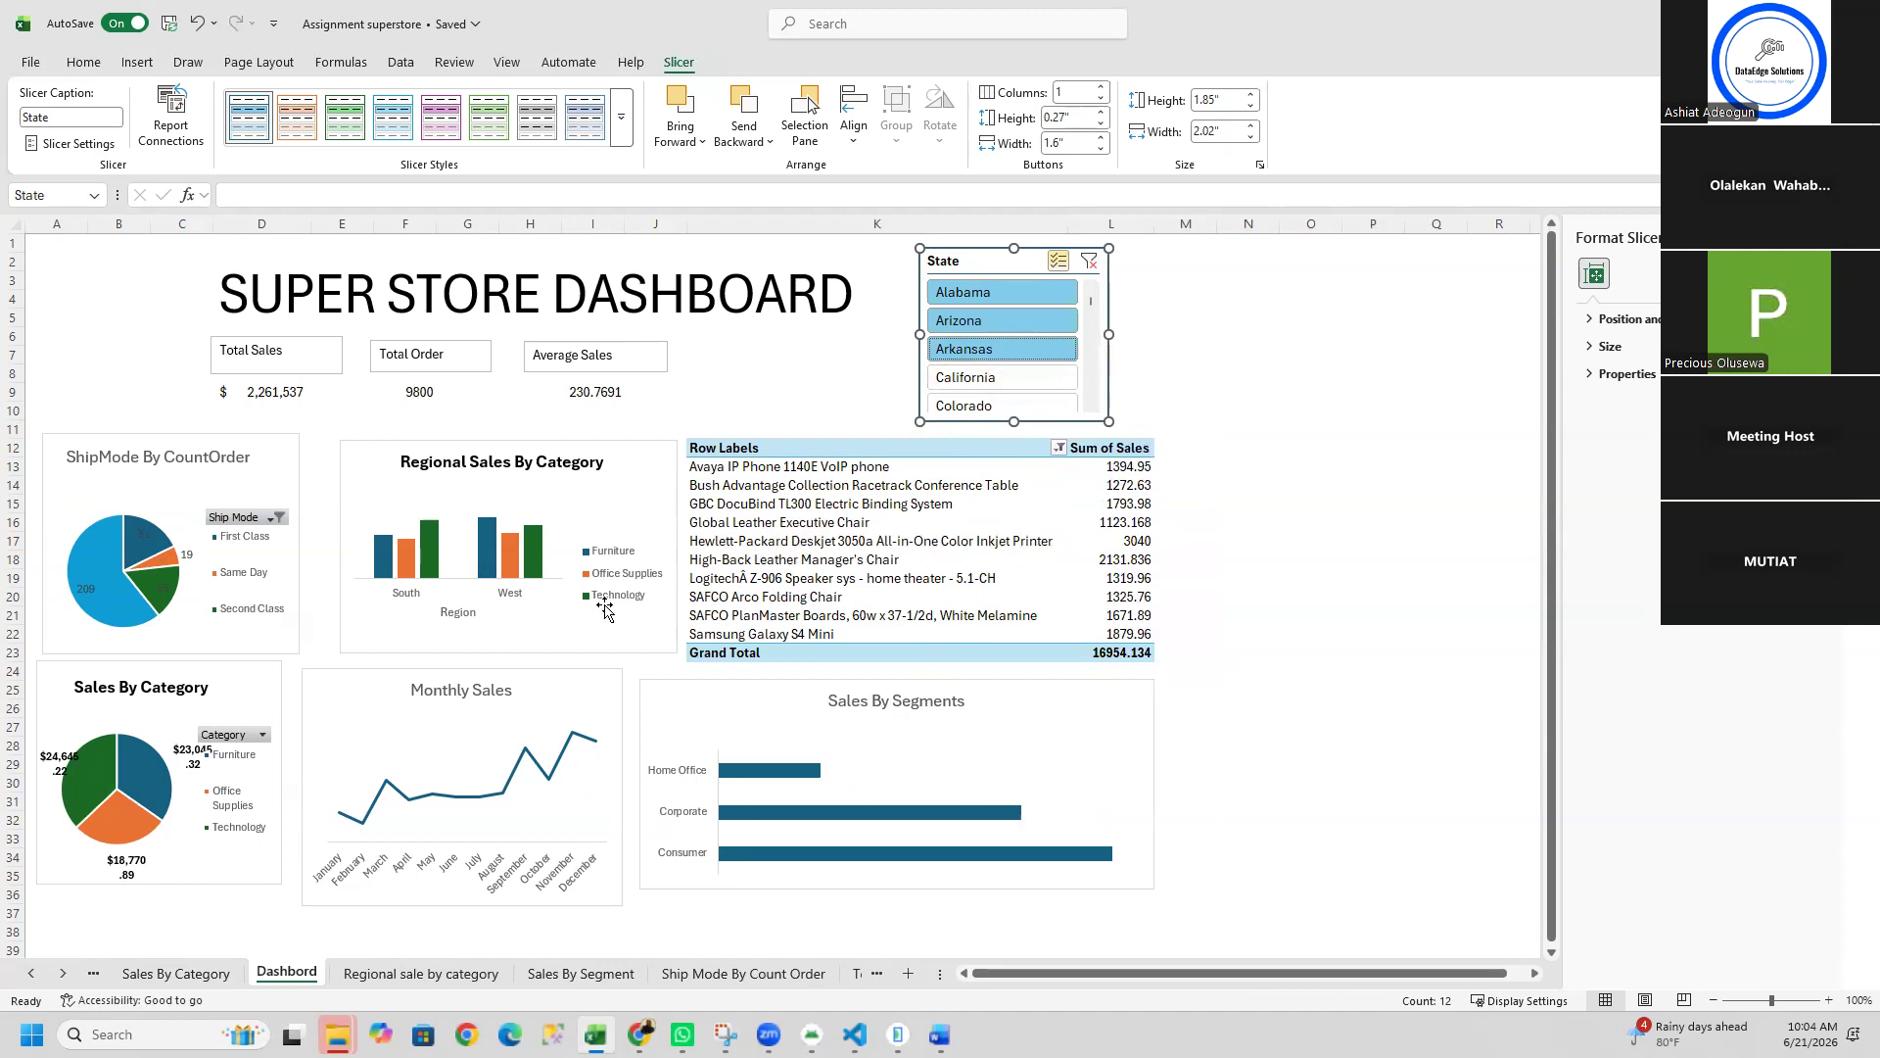
Step: Turn off multi-selection in the State slicer and filter the dashboard to California, Colorado and California again
click(1059, 262)
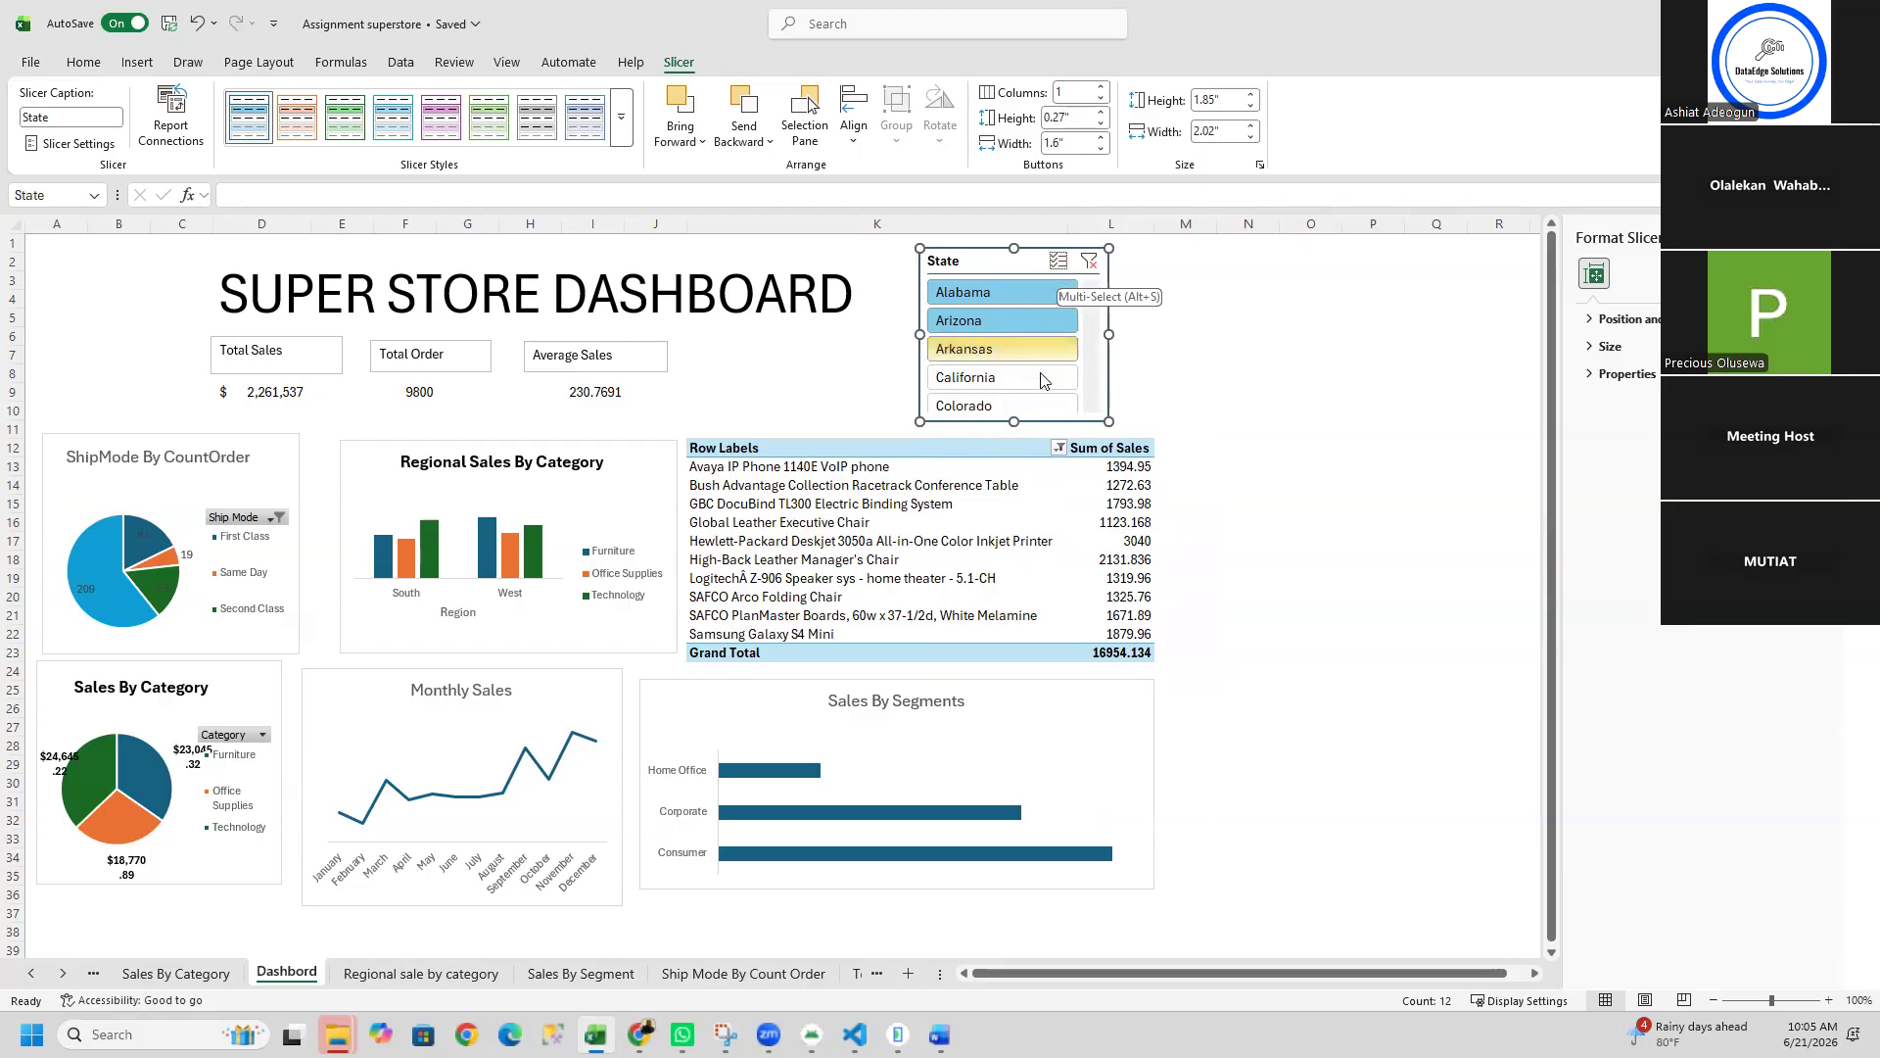
click(1010, 388)
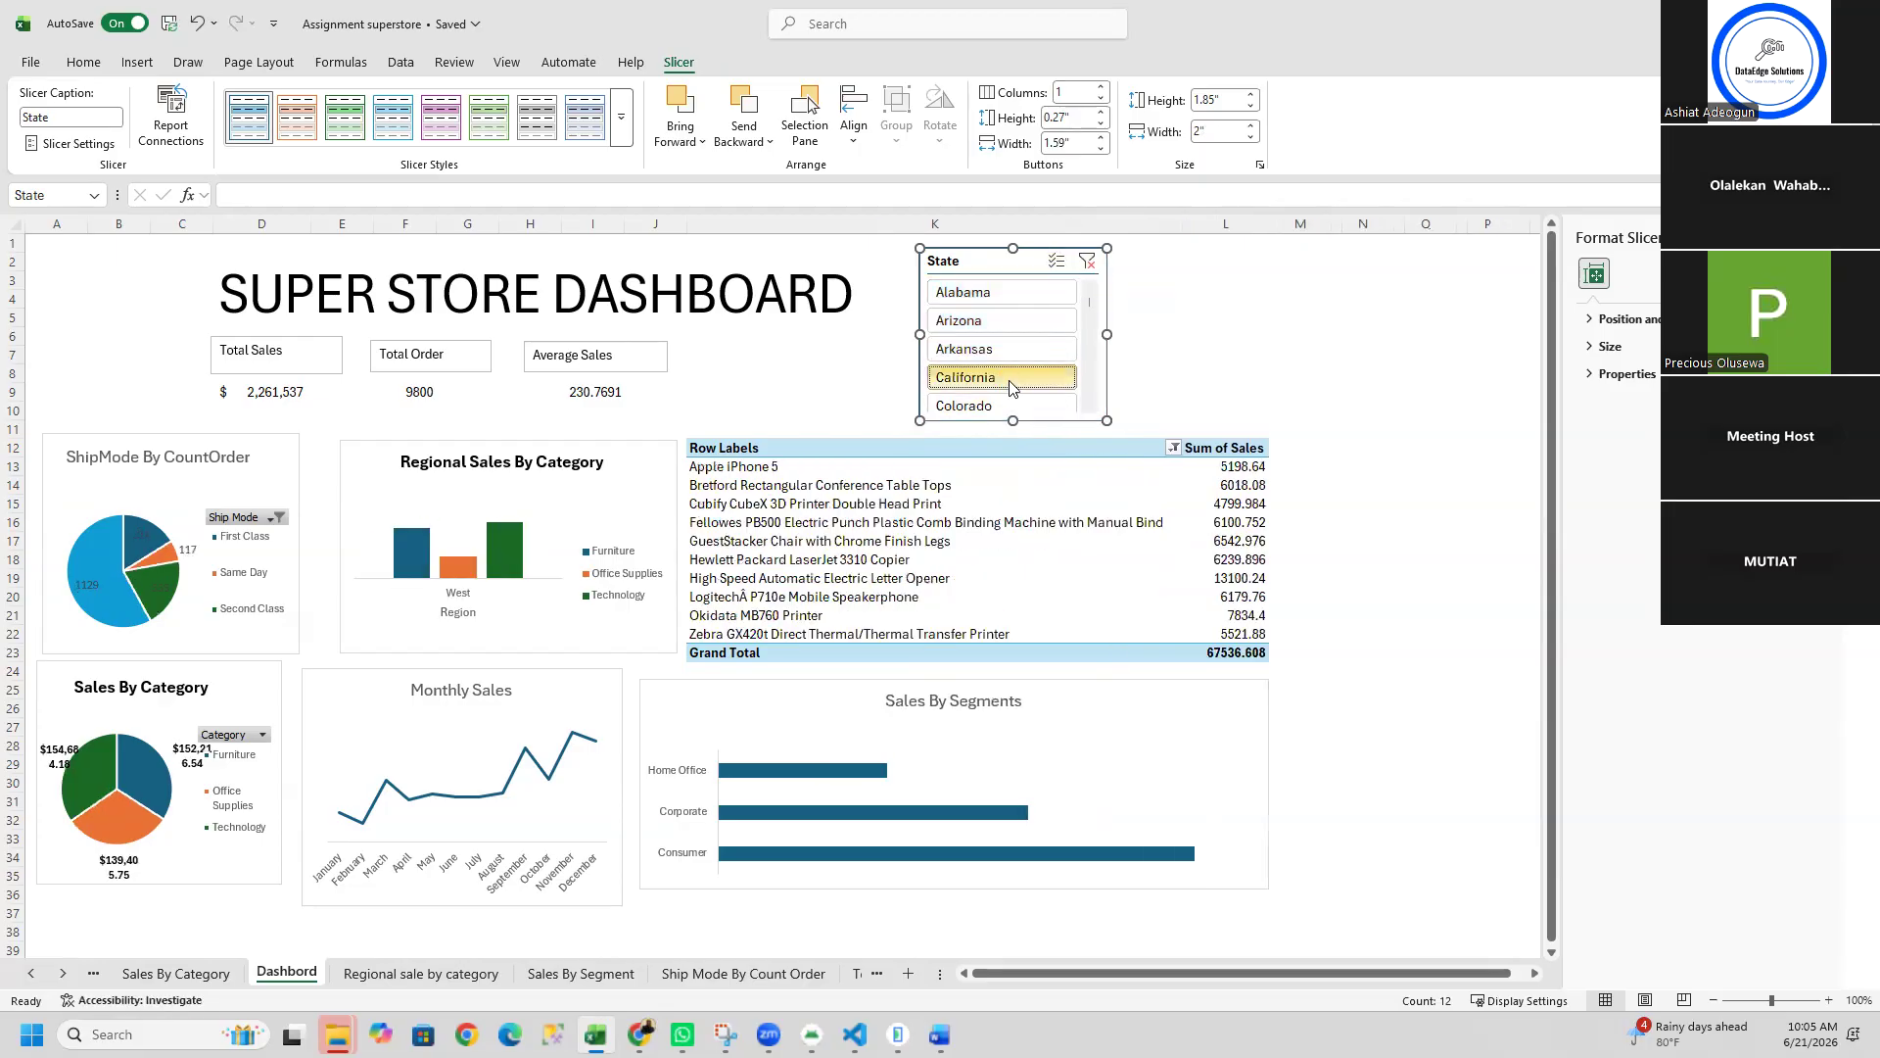
click(997, 401)
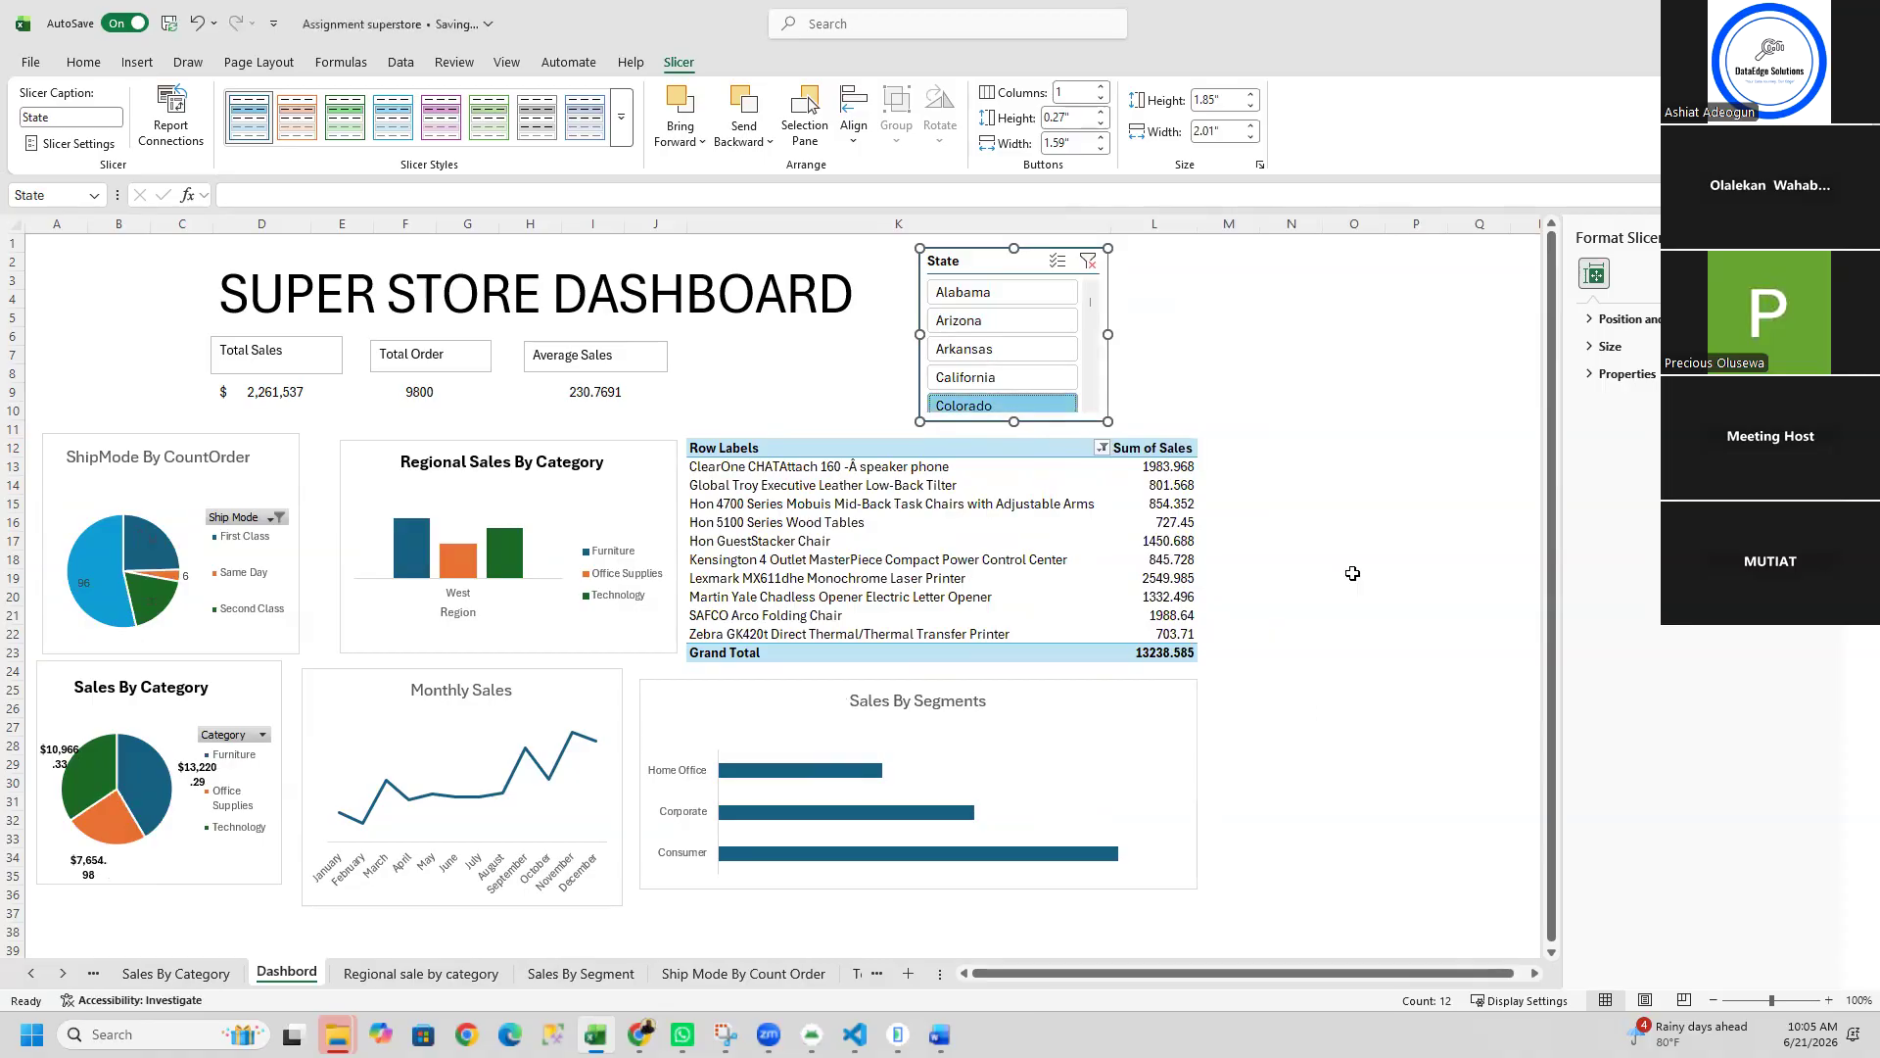
click(1013, 383)
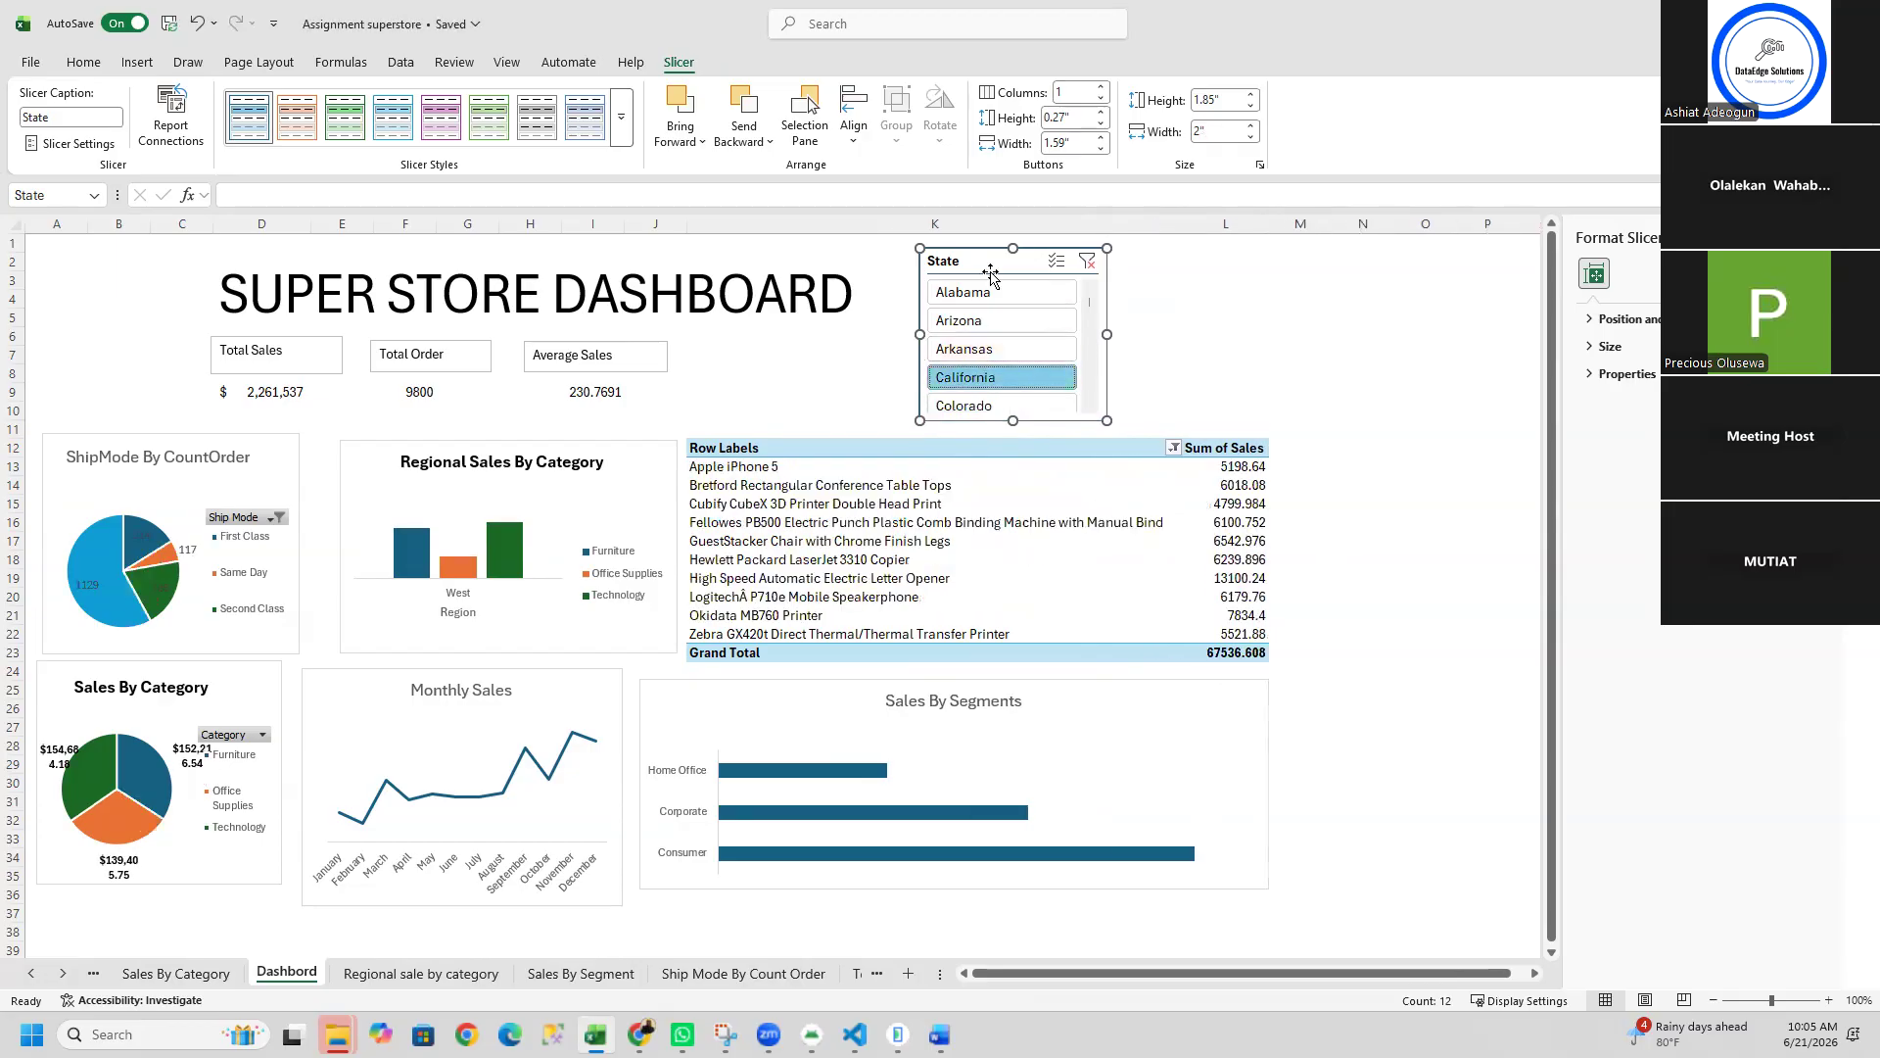
Step: Check which PivotTables are connected to the dashboard's State slicer
click(175, 128)
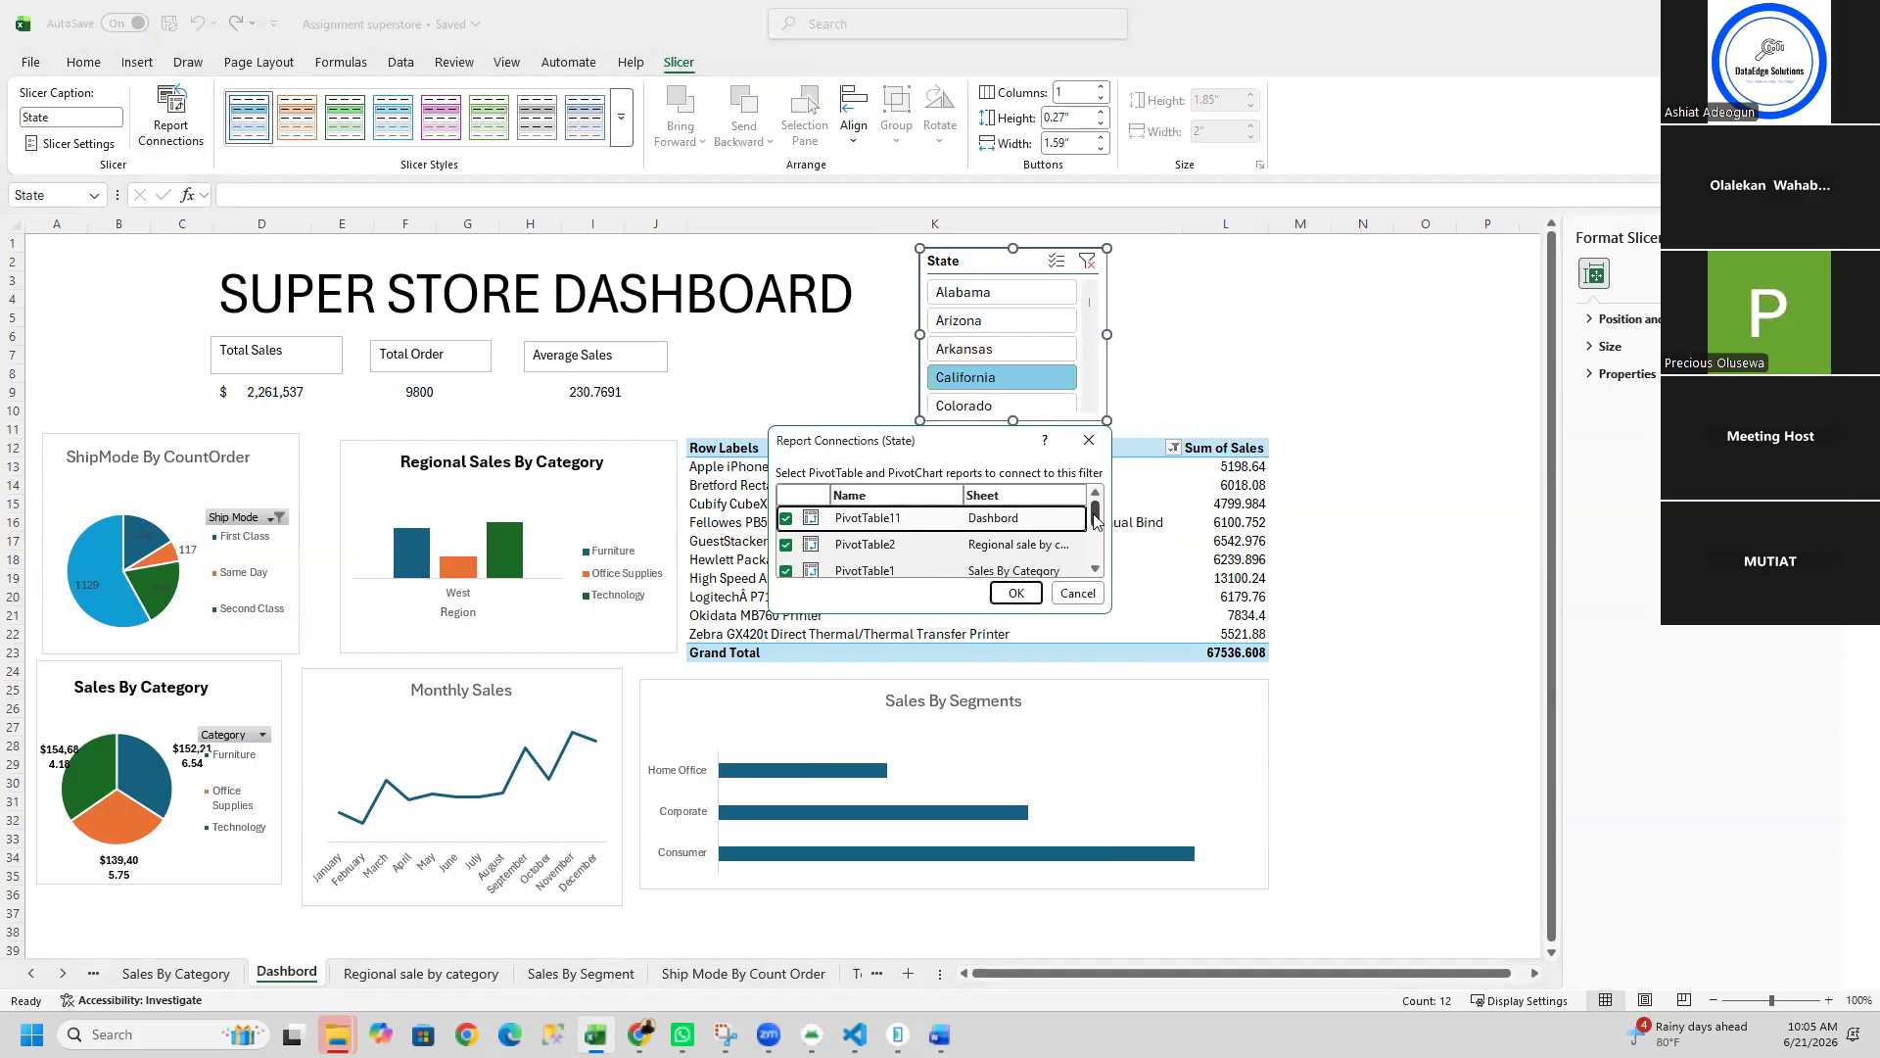
mouse_move(1095, 519)
mouse_down()
mouse_move(1099, 587)
mouse_move(1094, 509)
mouse_up()
click(1018, 595)
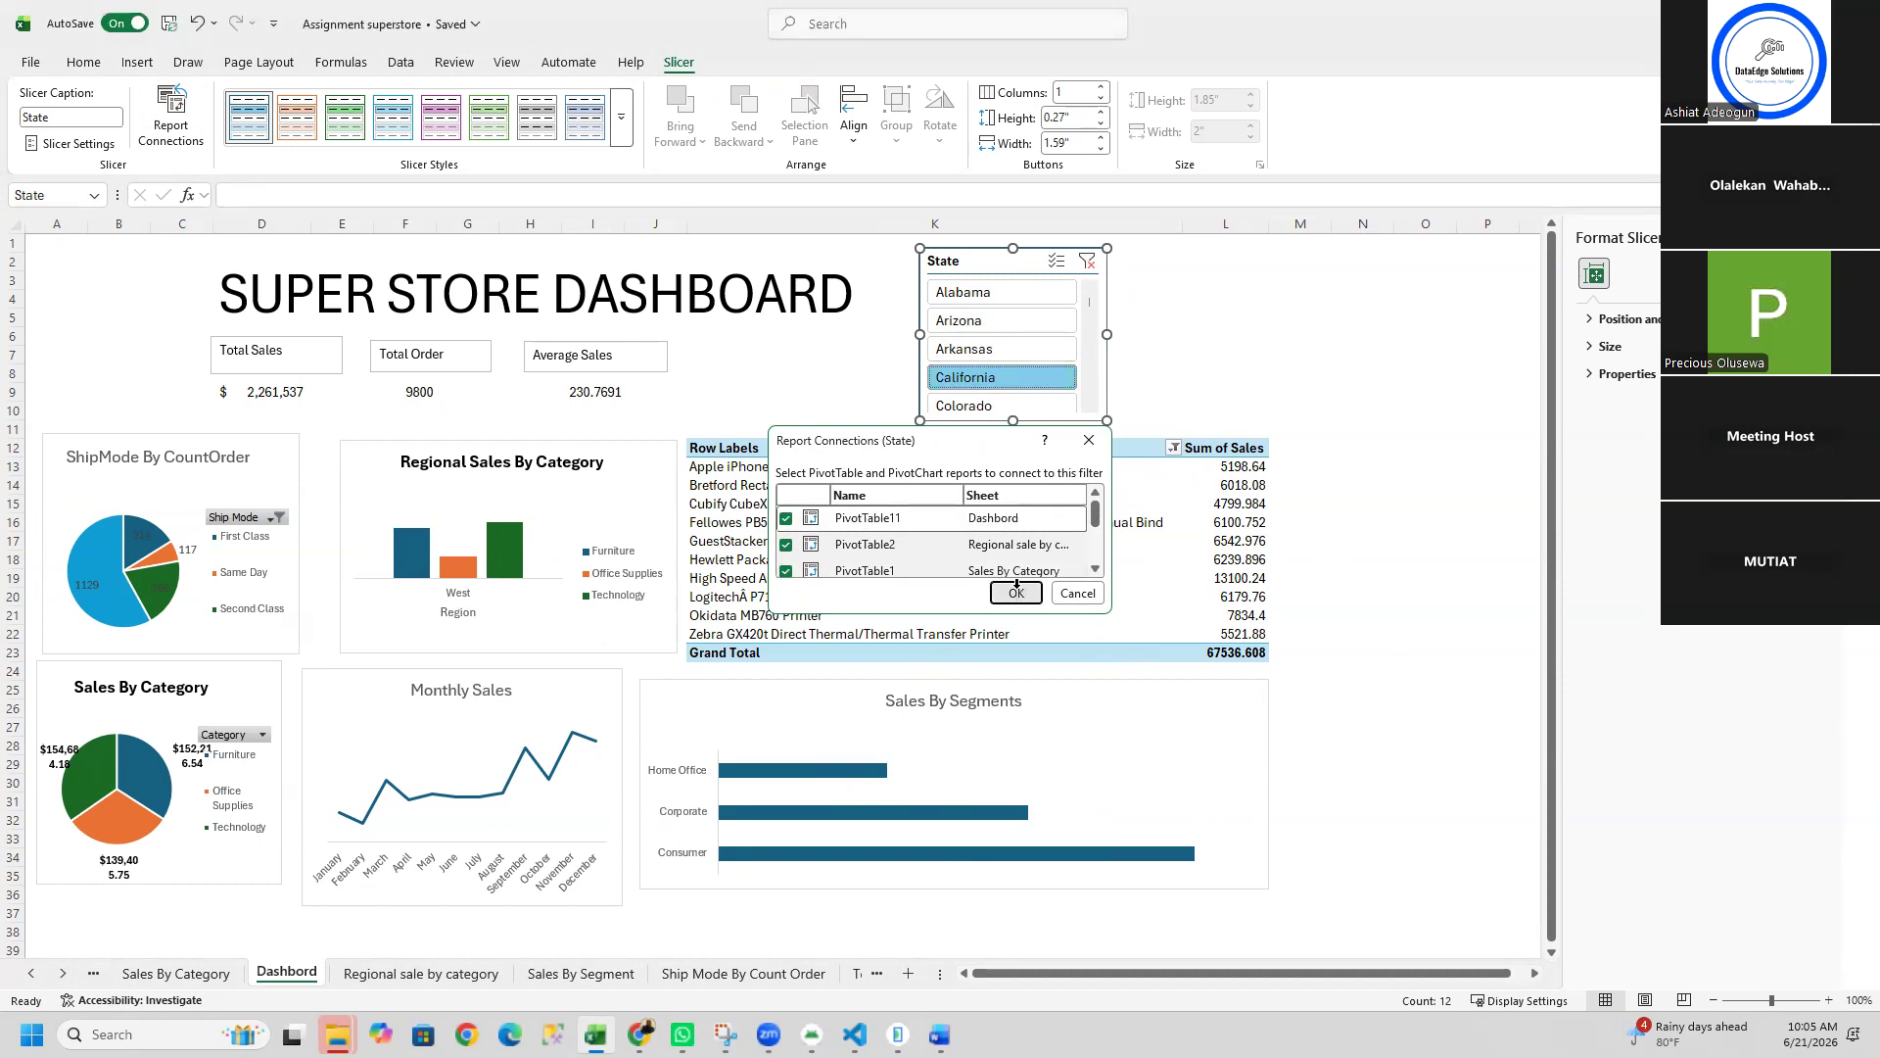
Step: Look through the regional, segment, ship mode and top 10 sheets, ending on the Average sale sheet
click(460, 971)
click(587, 972)
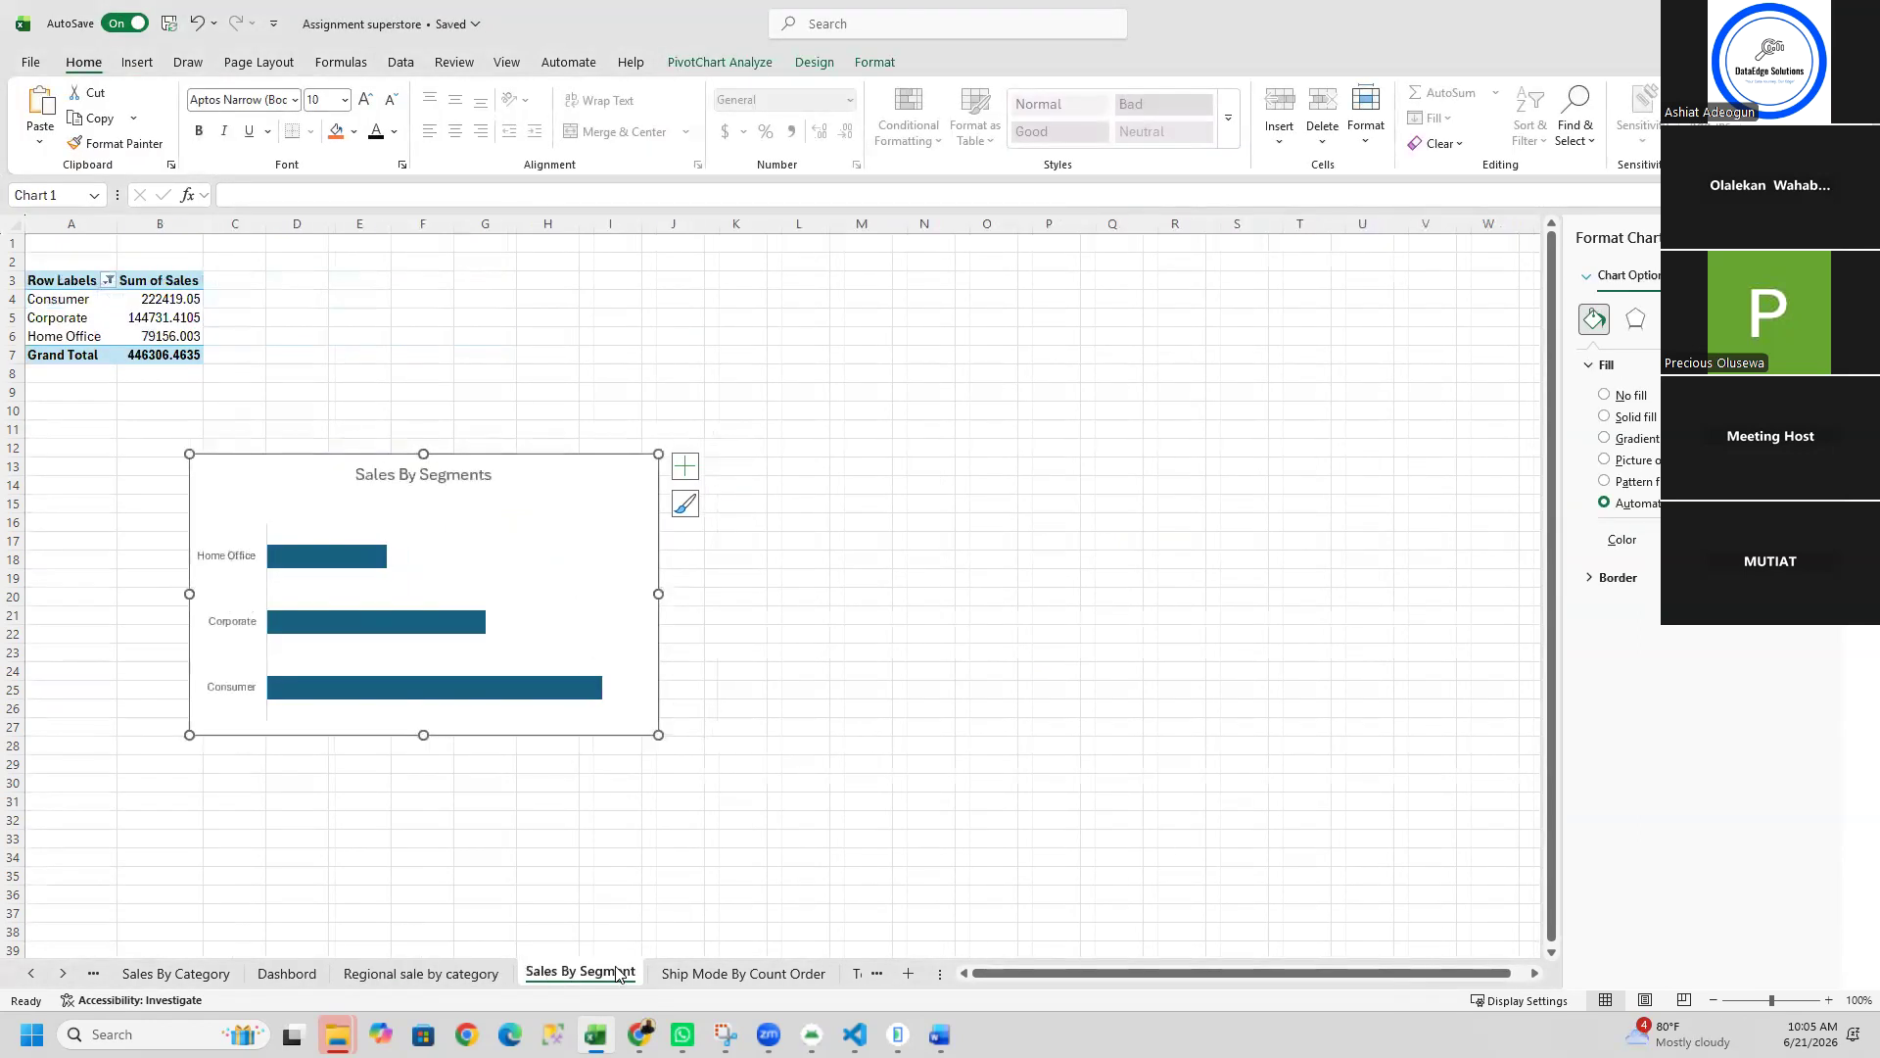
click(690, 973)
click(842, 973)
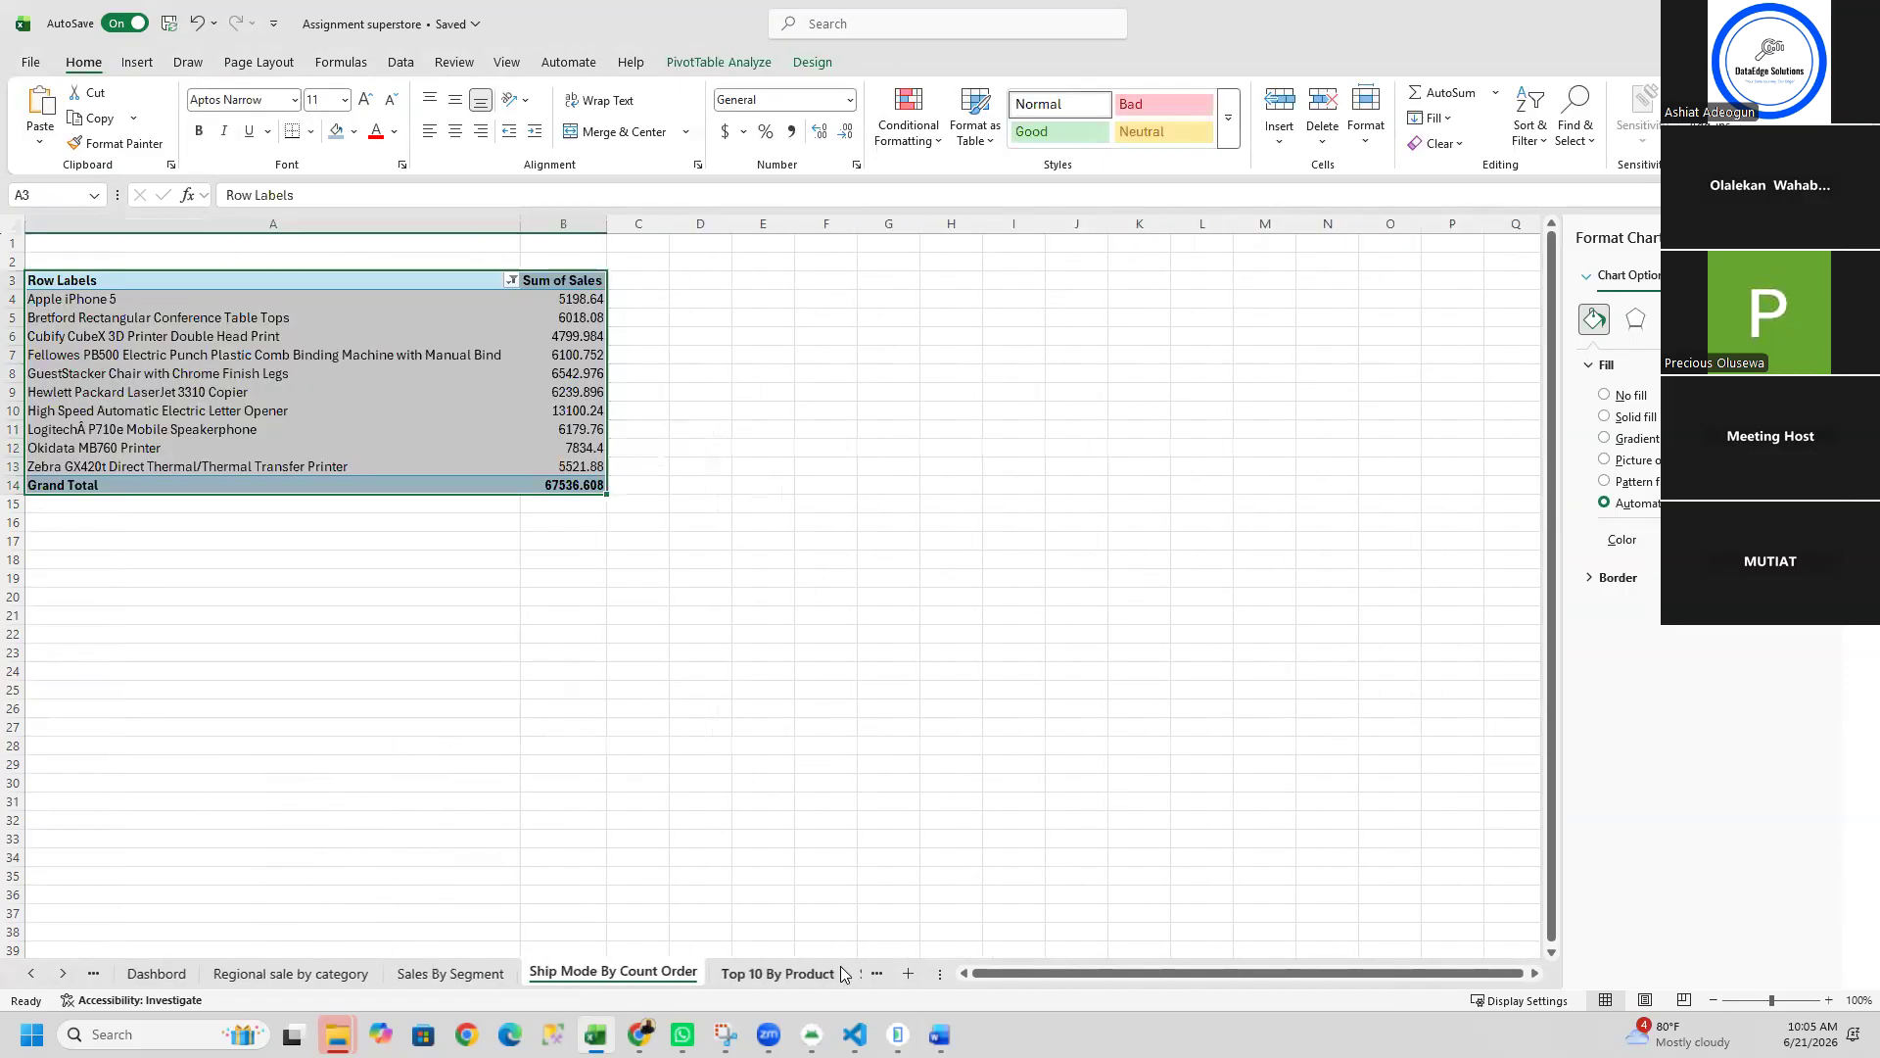
click(854, 972)
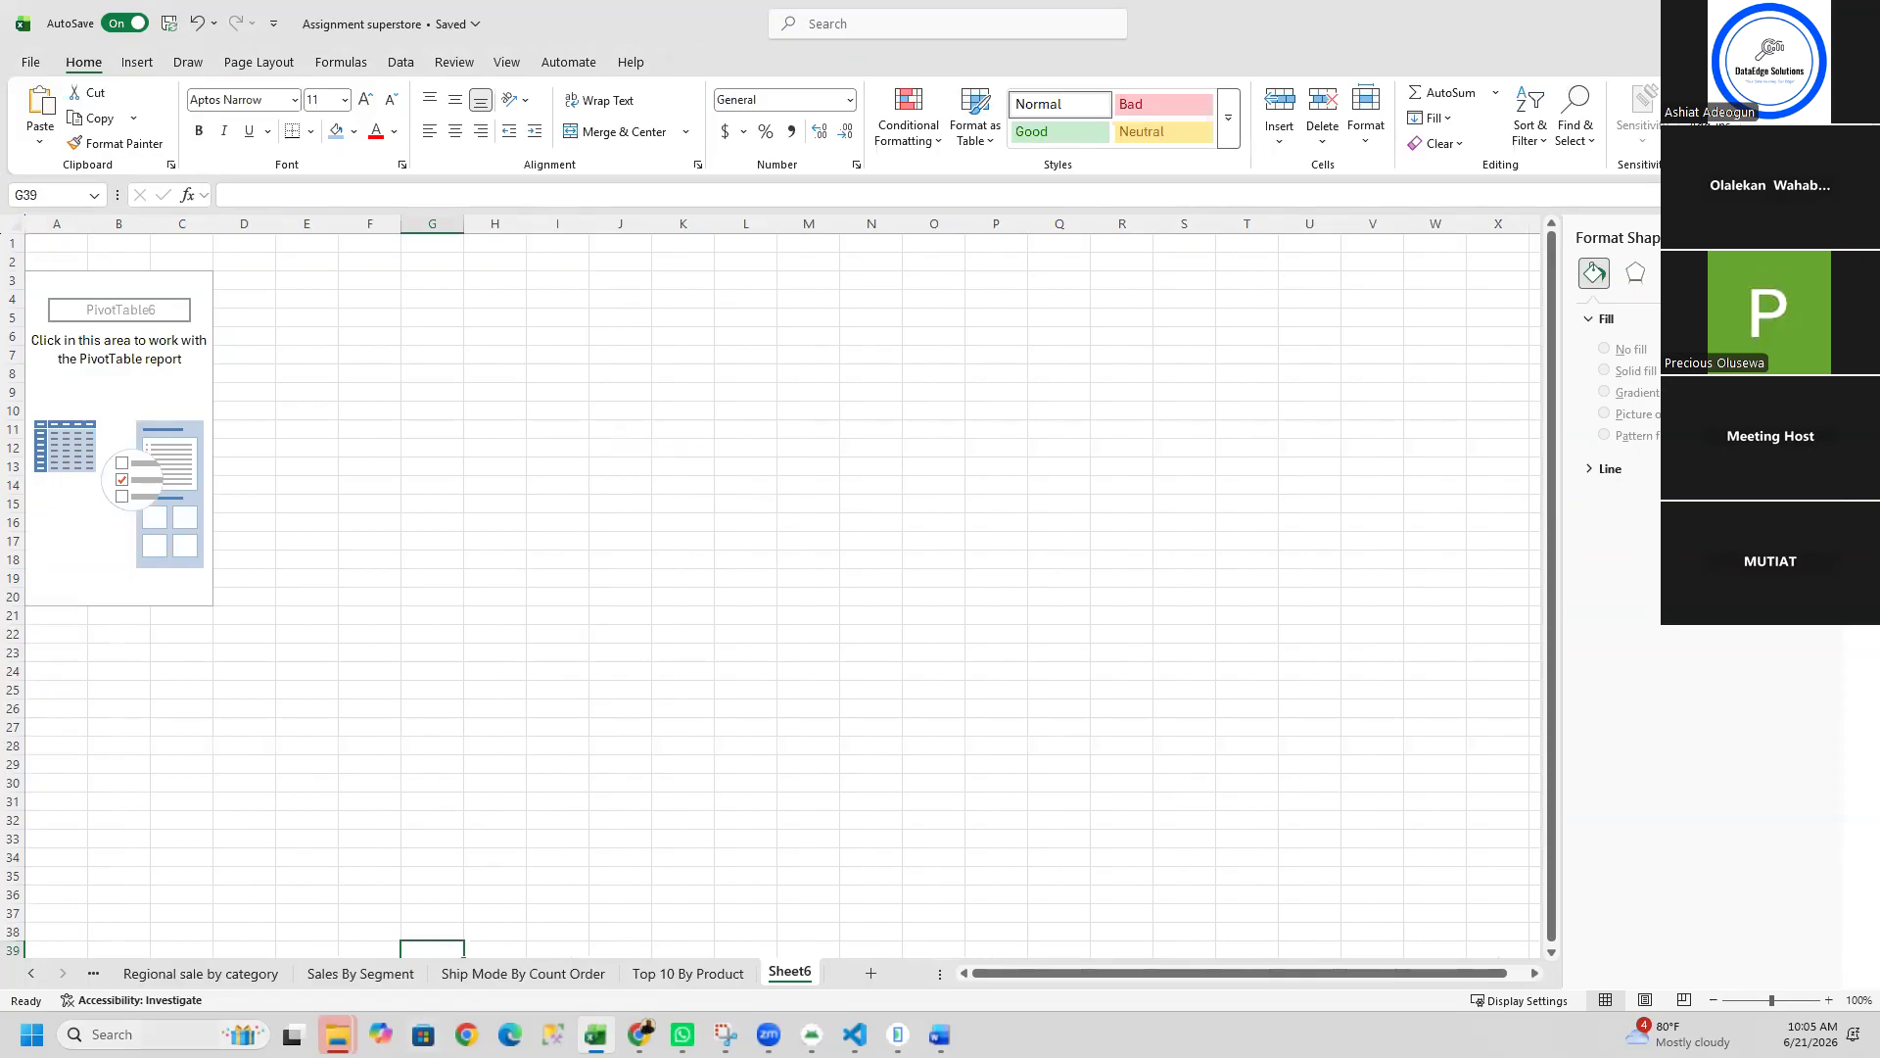
click(94, 974)
click(93, 973)
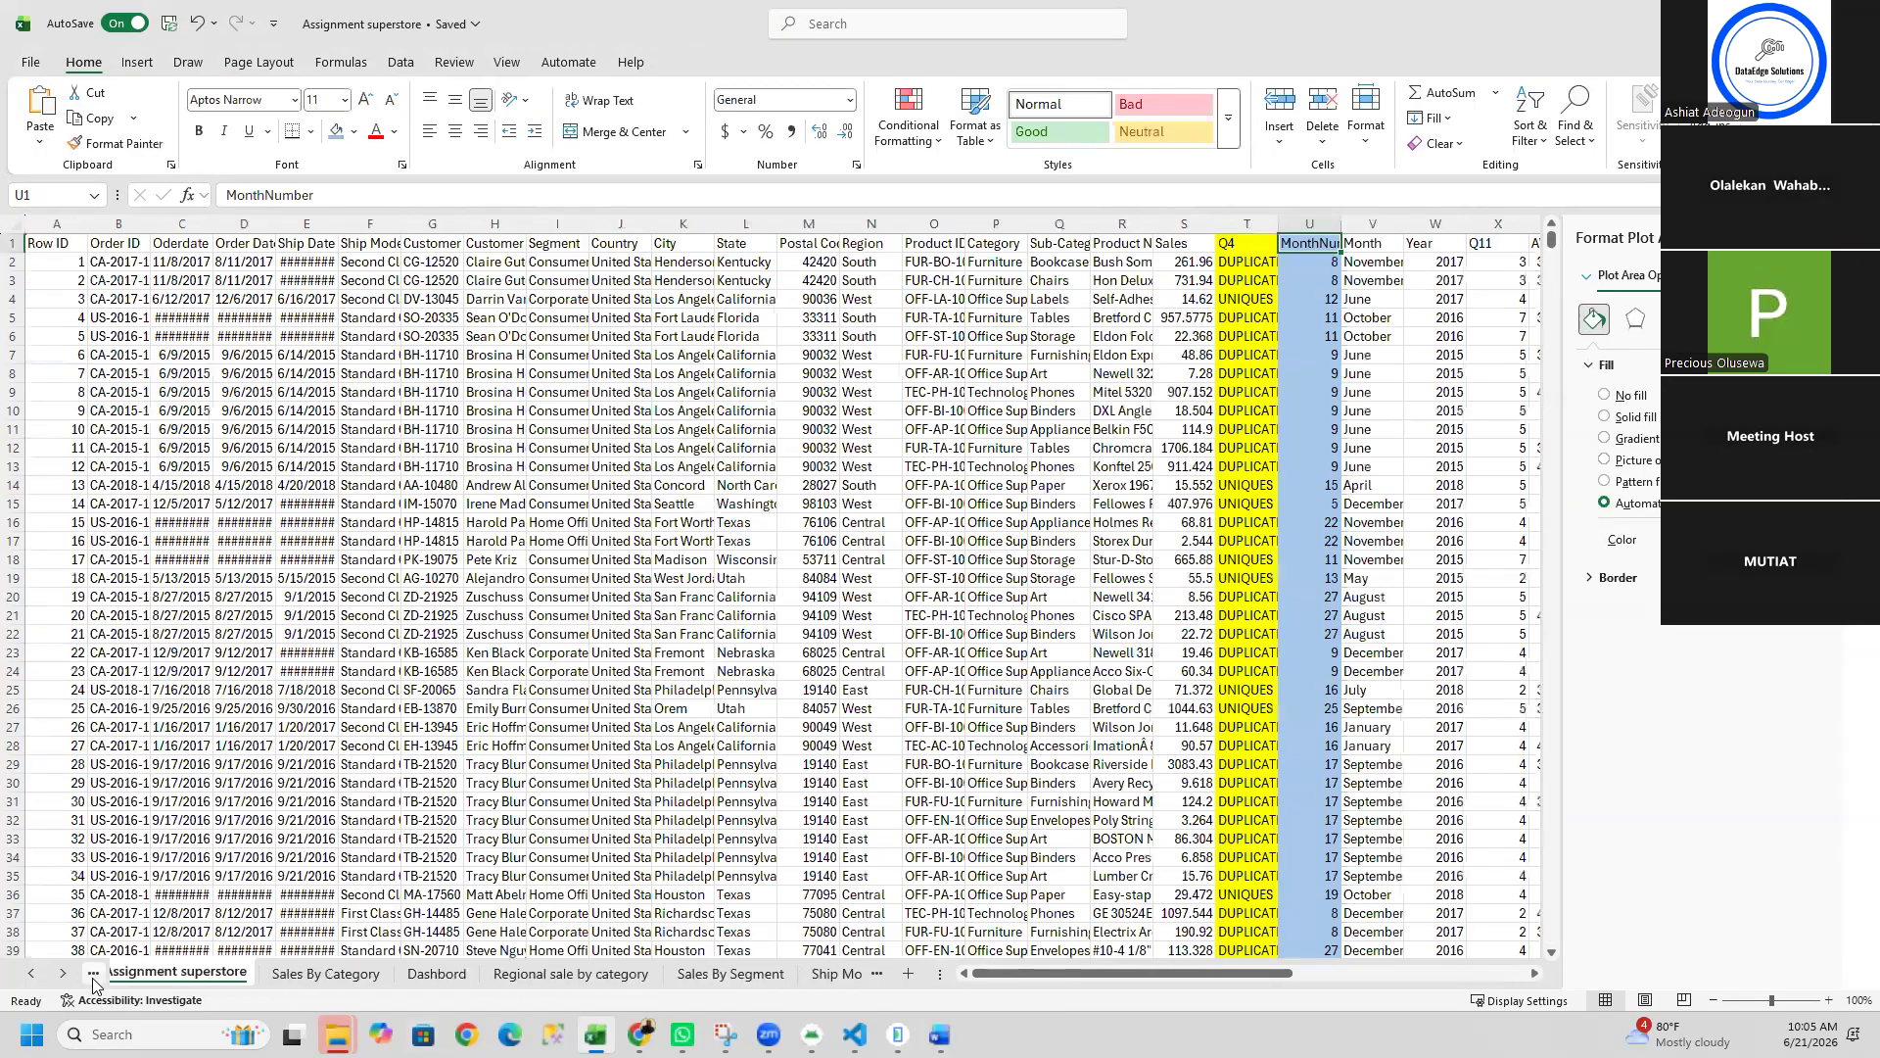
click(93, 972)
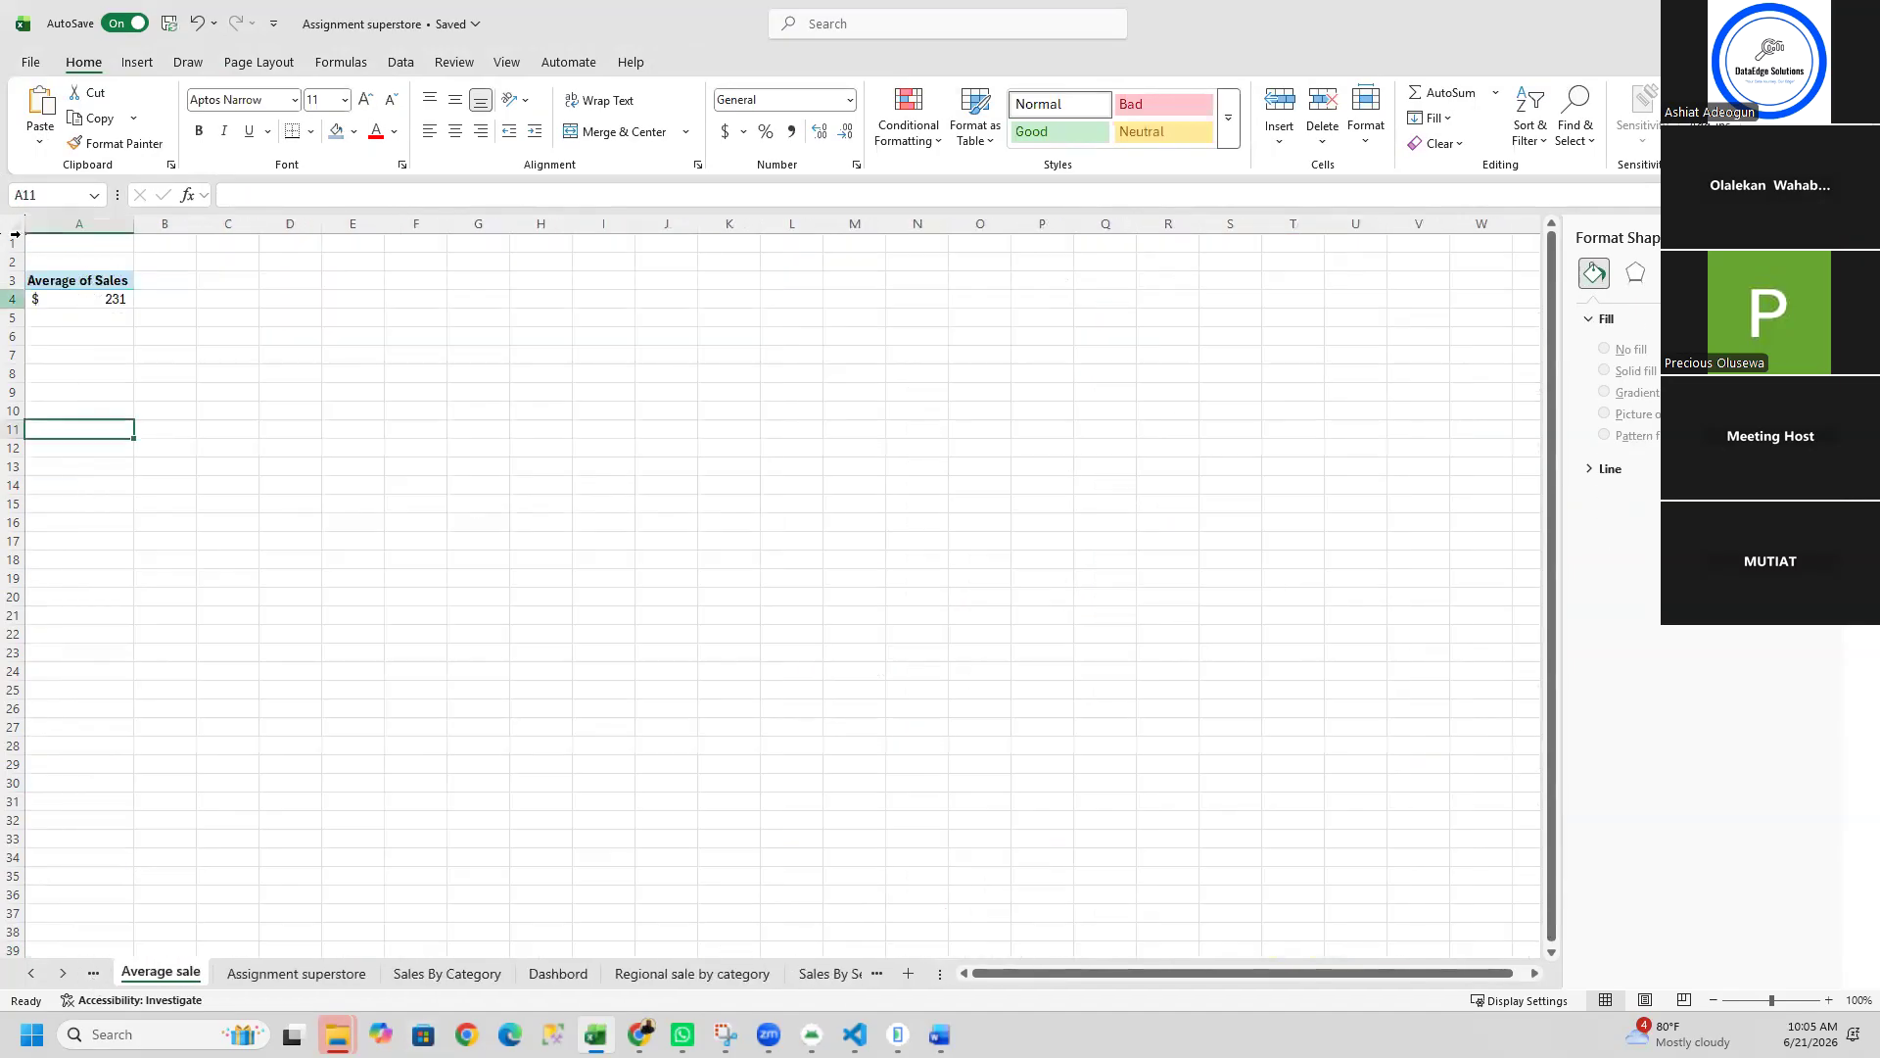
Step: Insert a State slicer for the Average of Sales PivotTable on the Average sale sheet
click(44, 299)
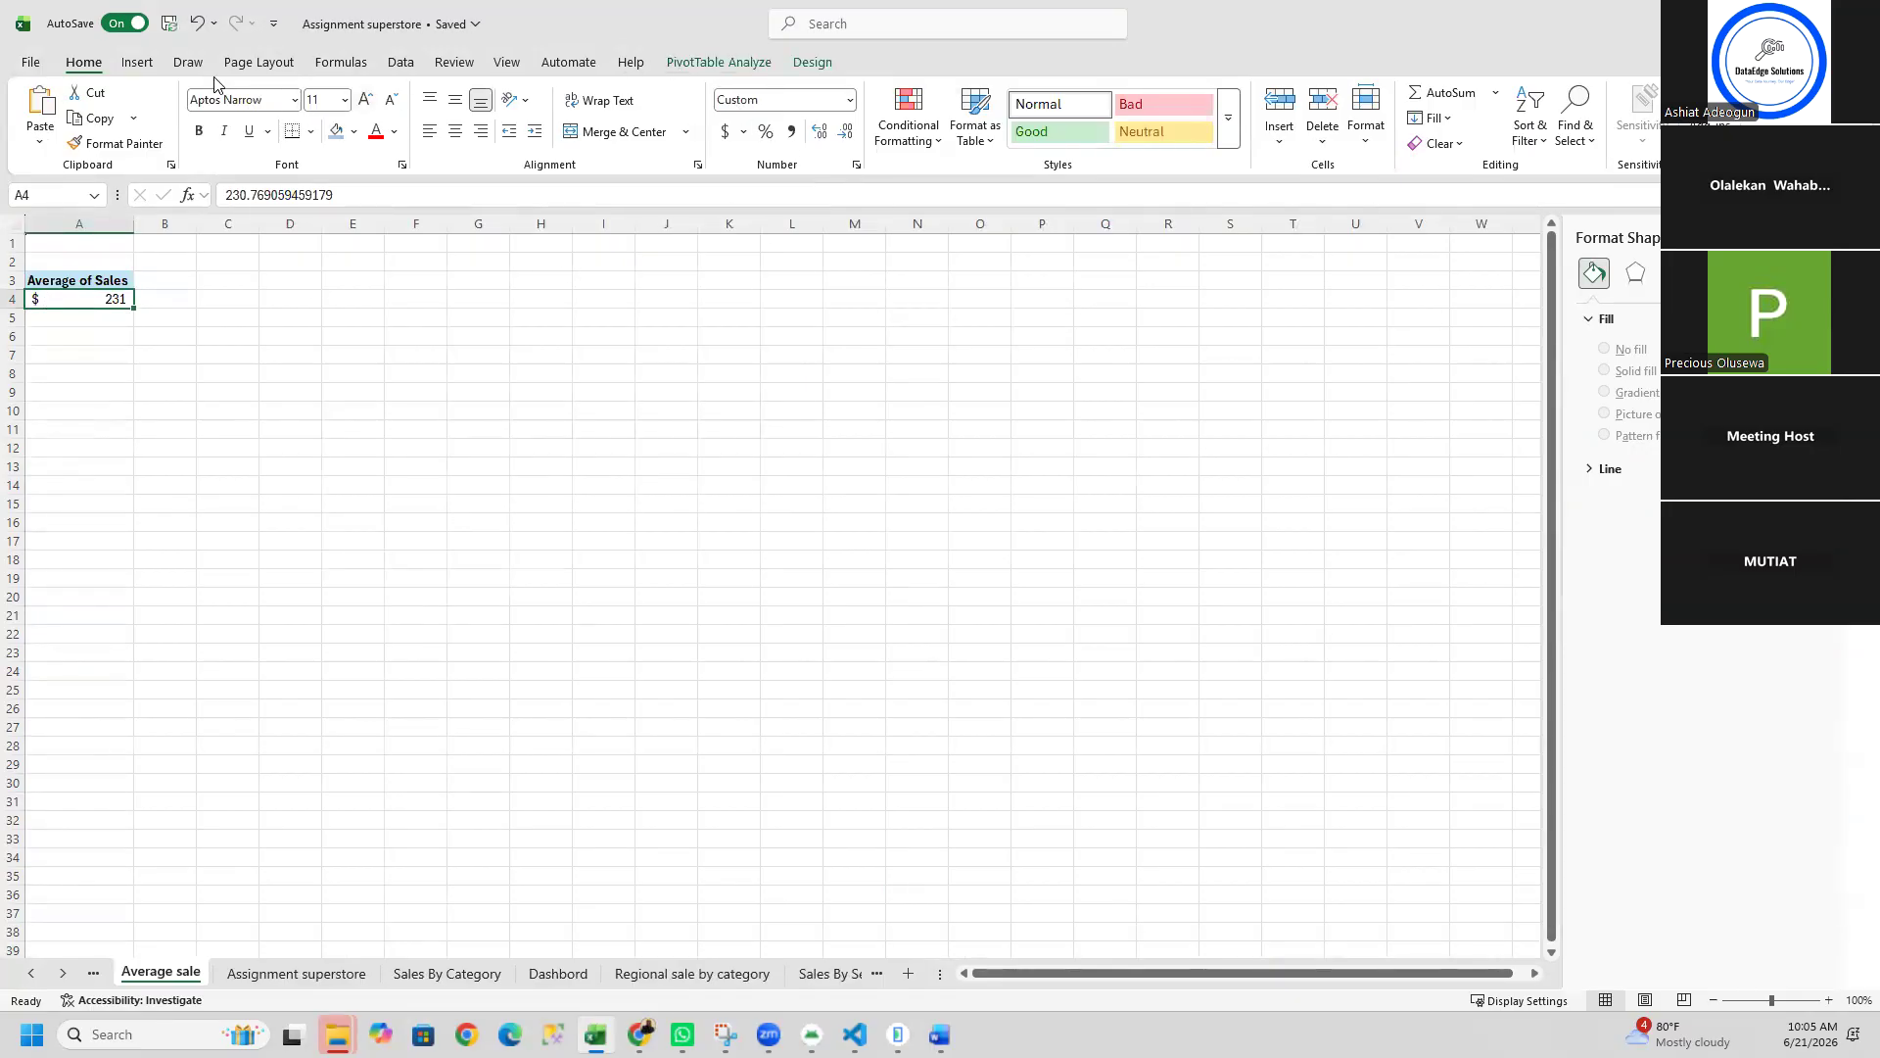
click(142, 64)
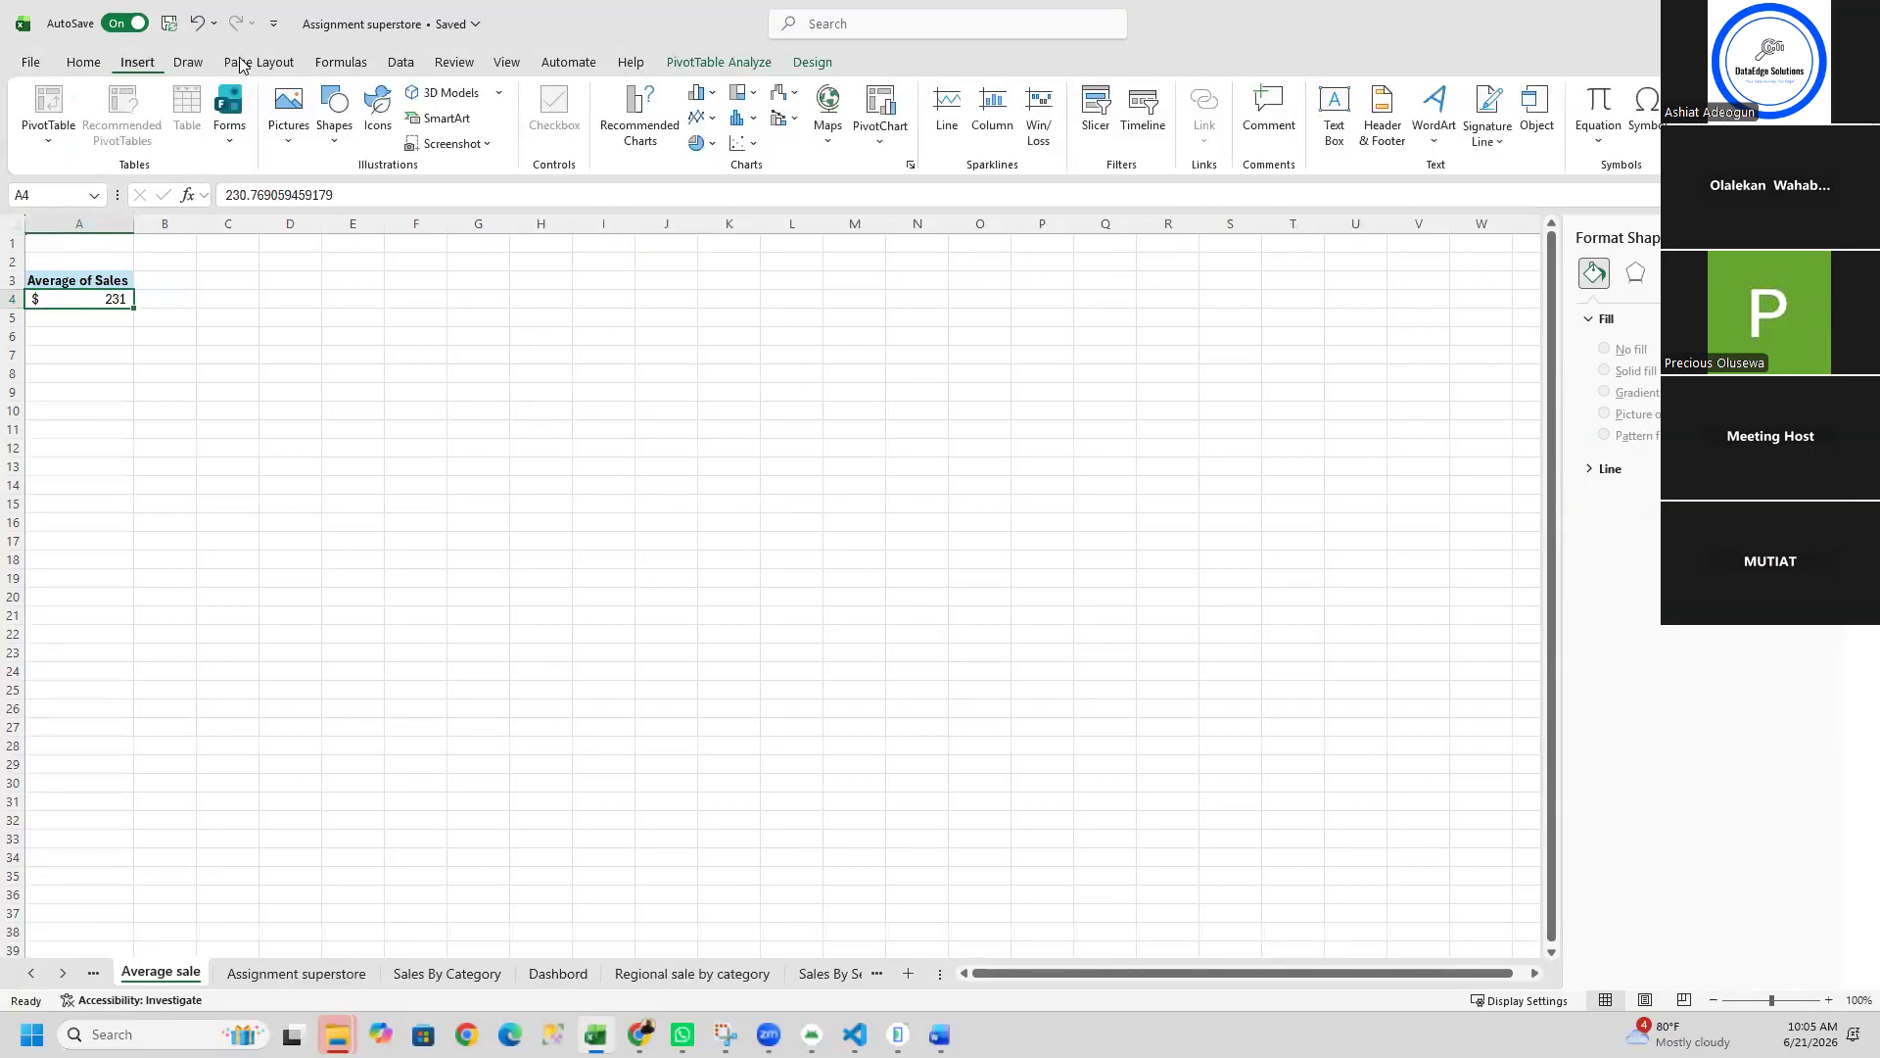
click(1096, 110)
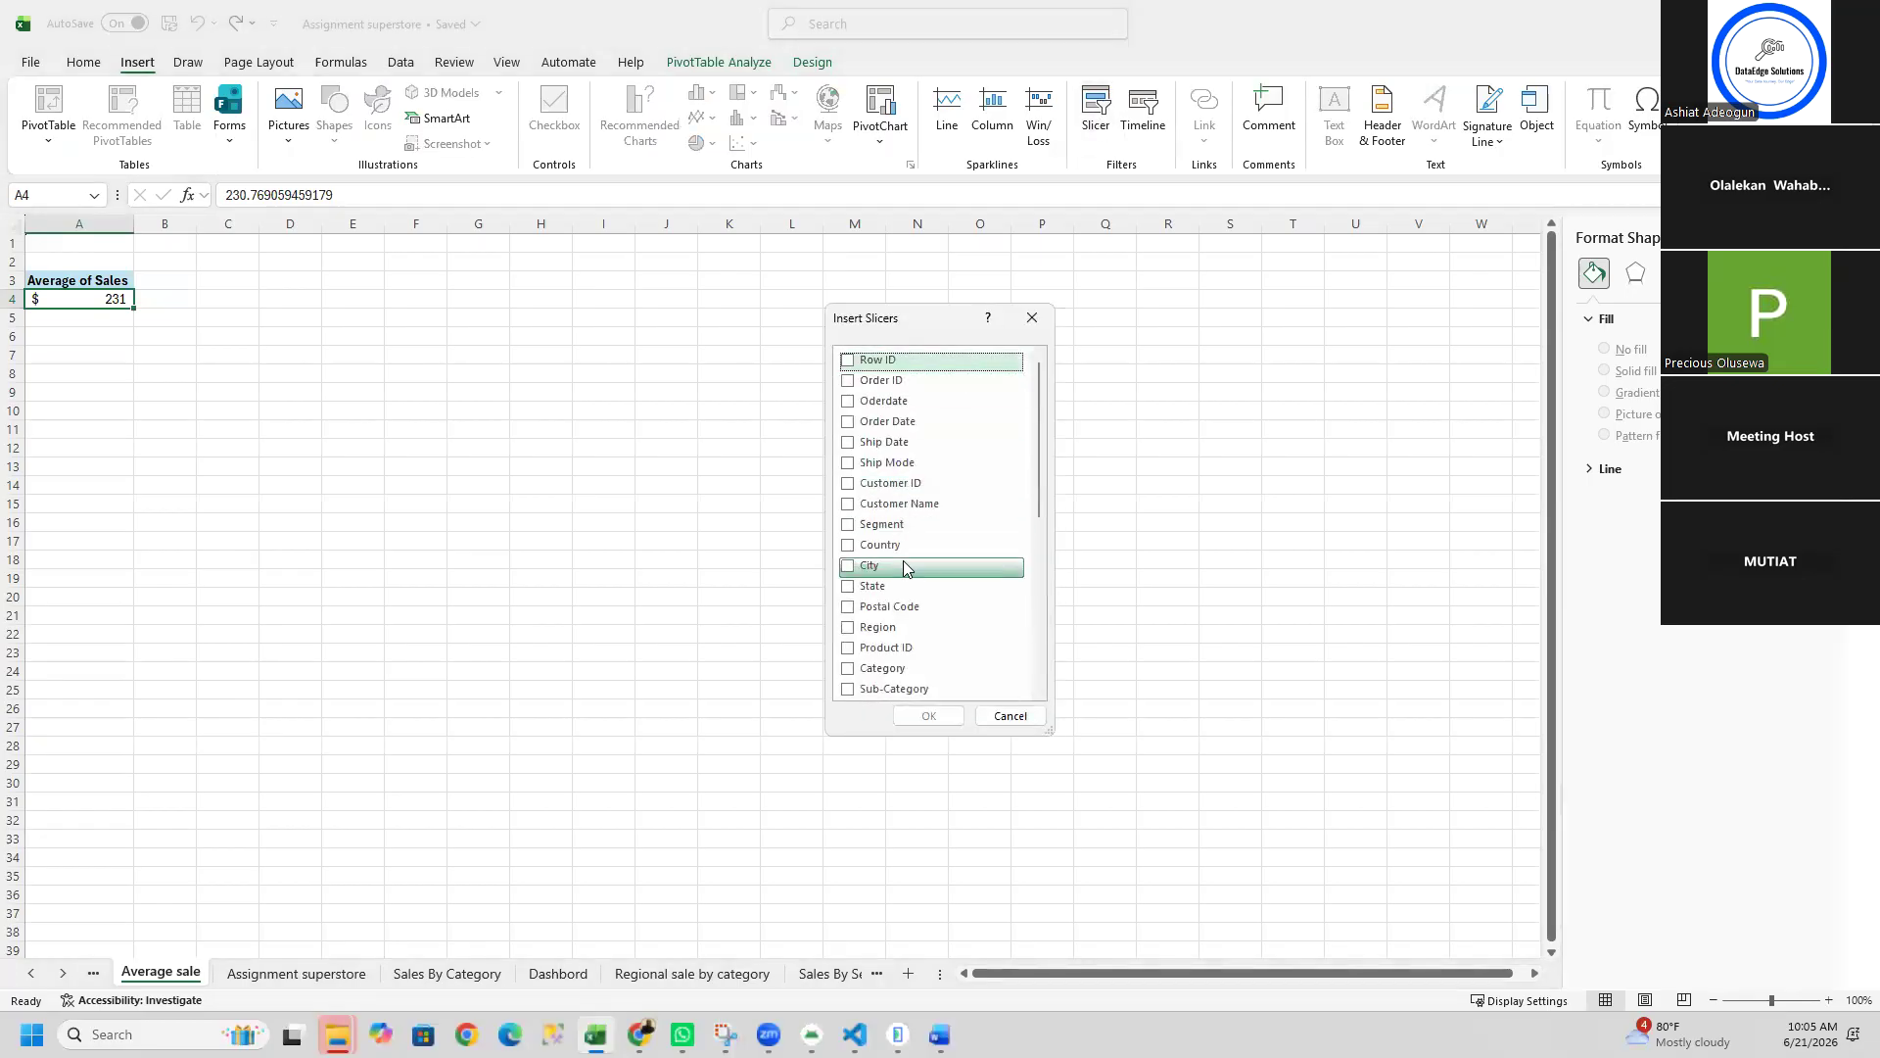
click(858, 590)
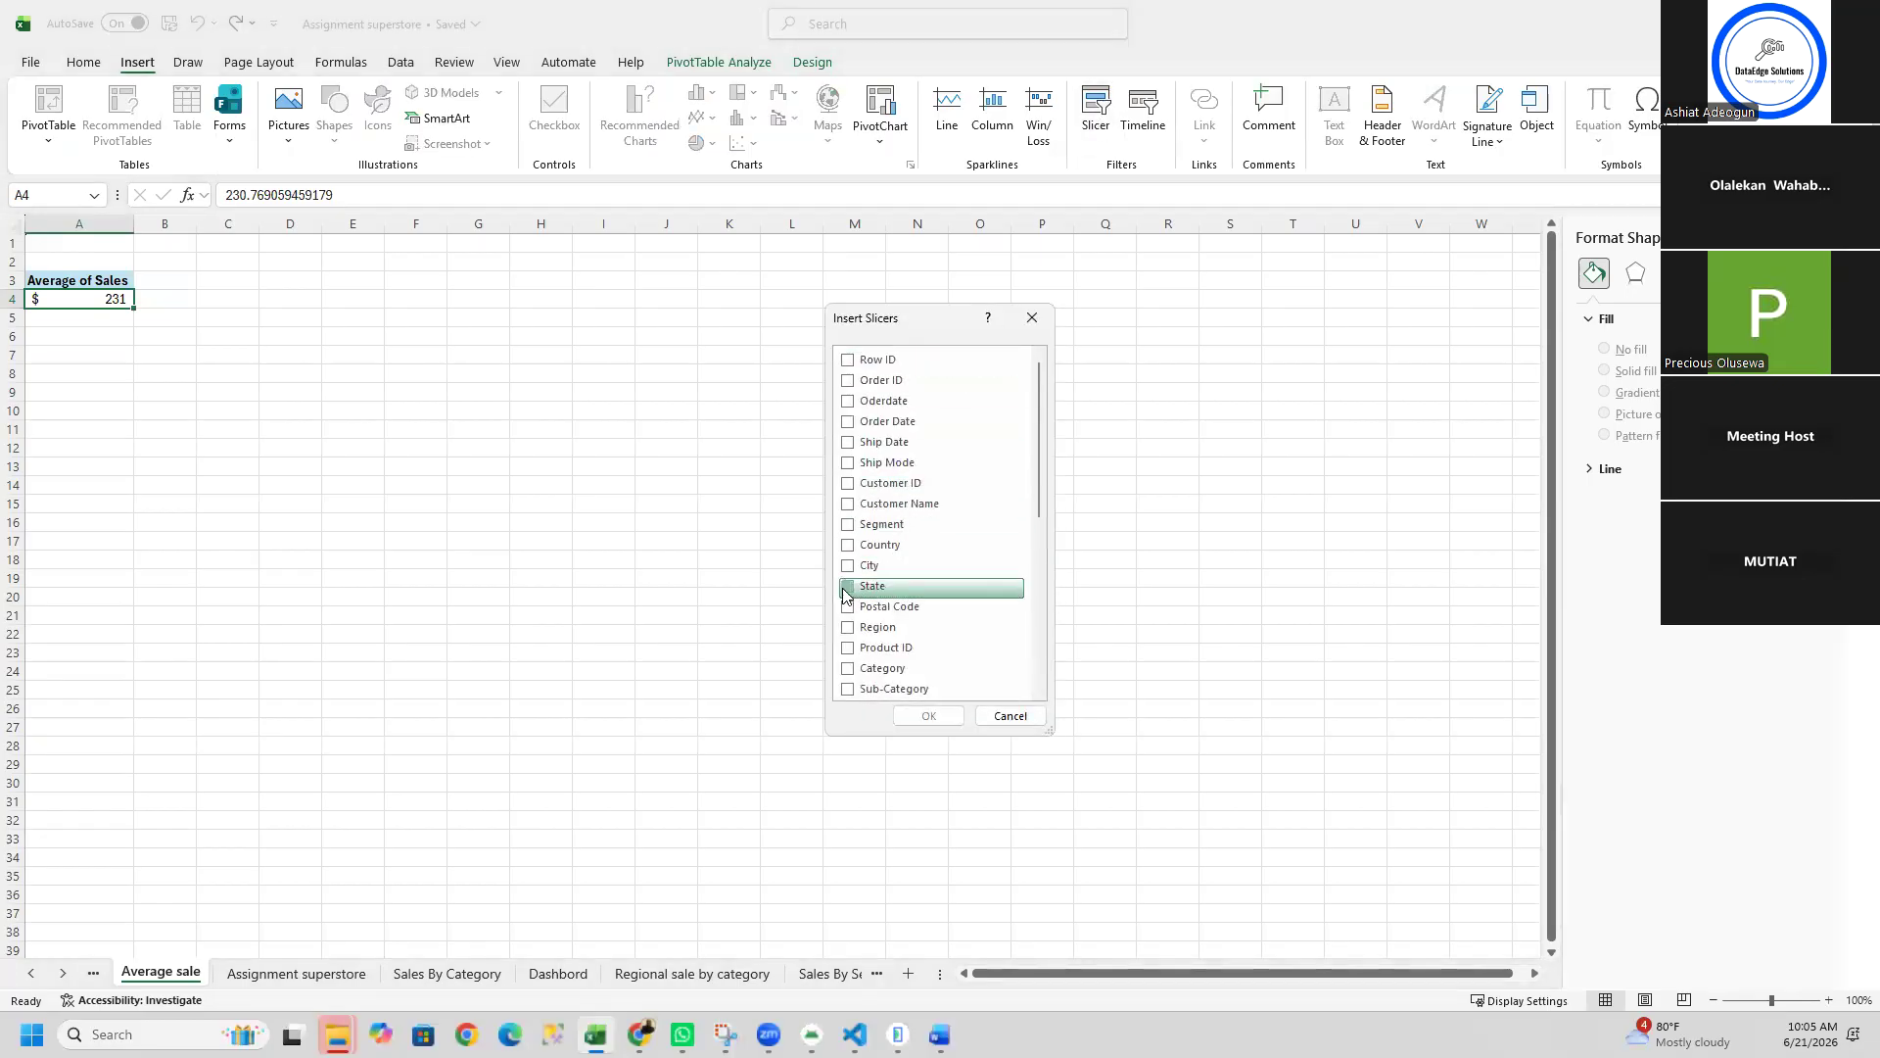
click(946, 713)
Step: Filter the average sales by California, Colorado, Connecticut, Delaware and finally District of Columbia, one state at a time
click(813, 599)
click(816, 628)
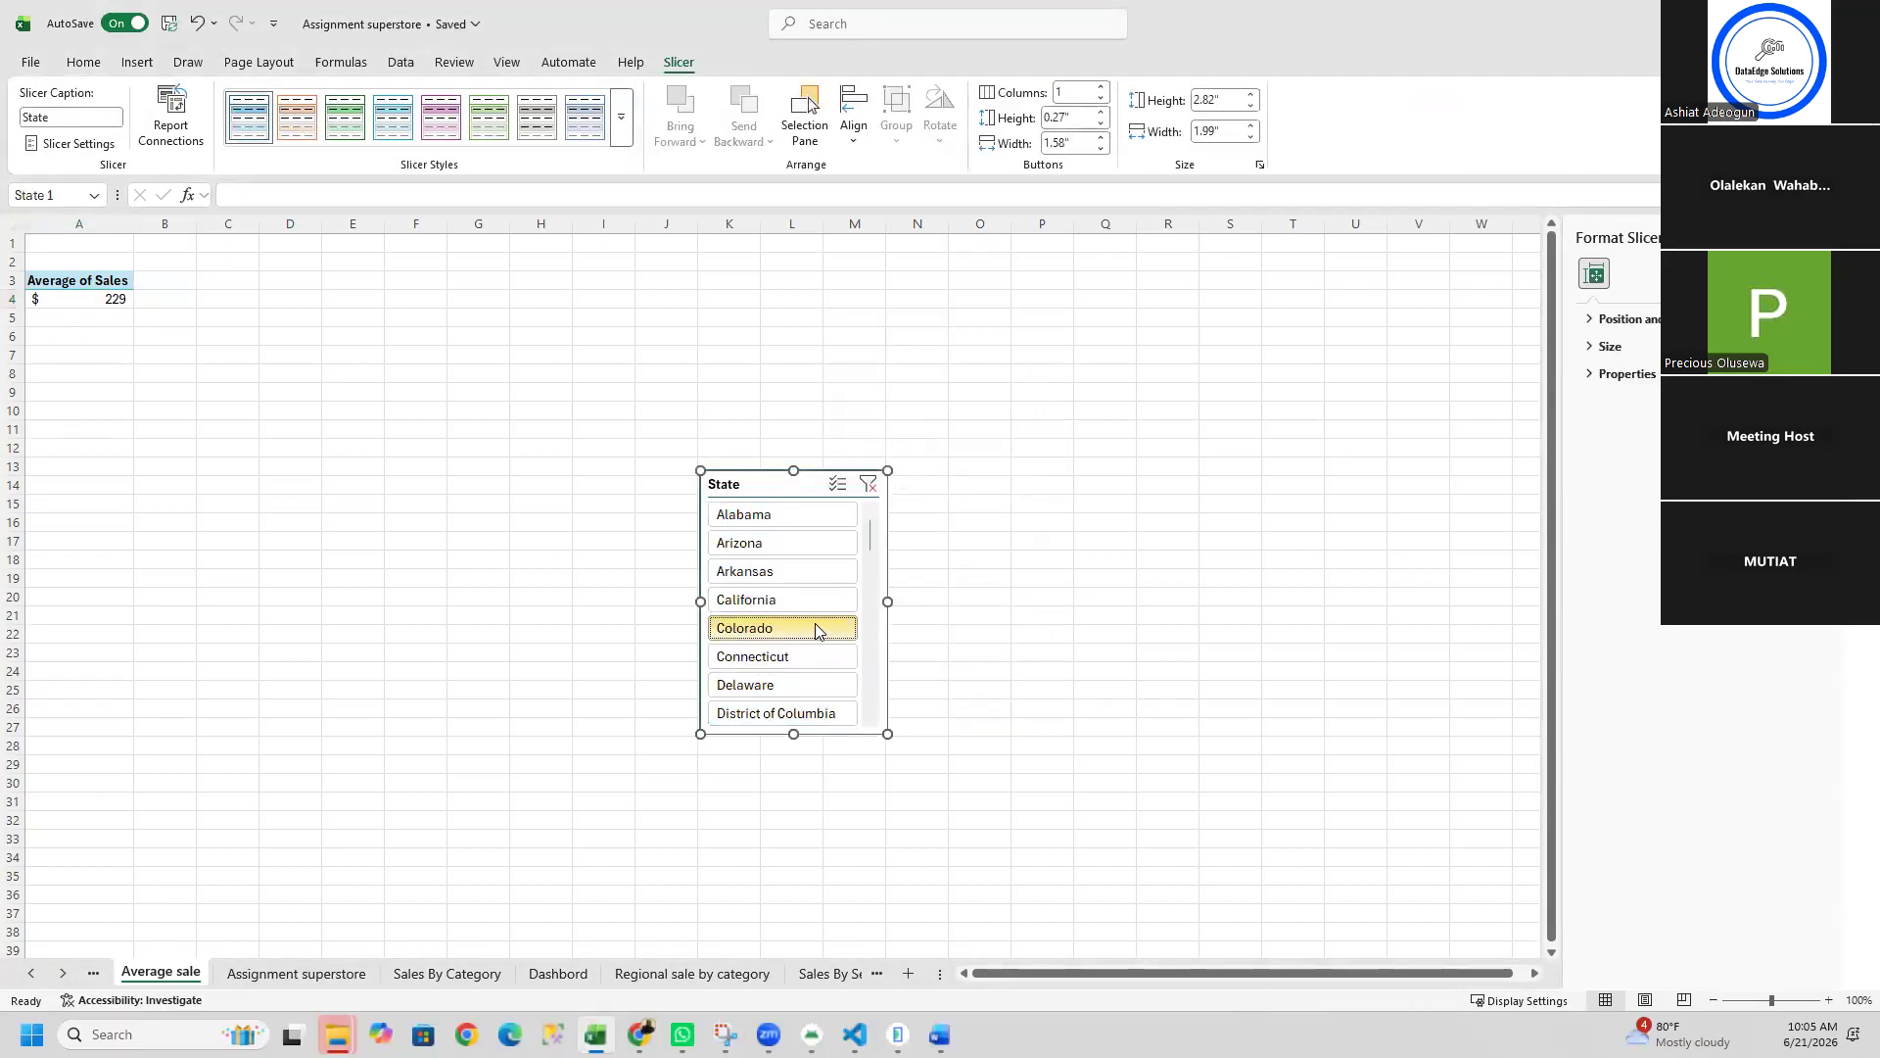
click(812, 654)
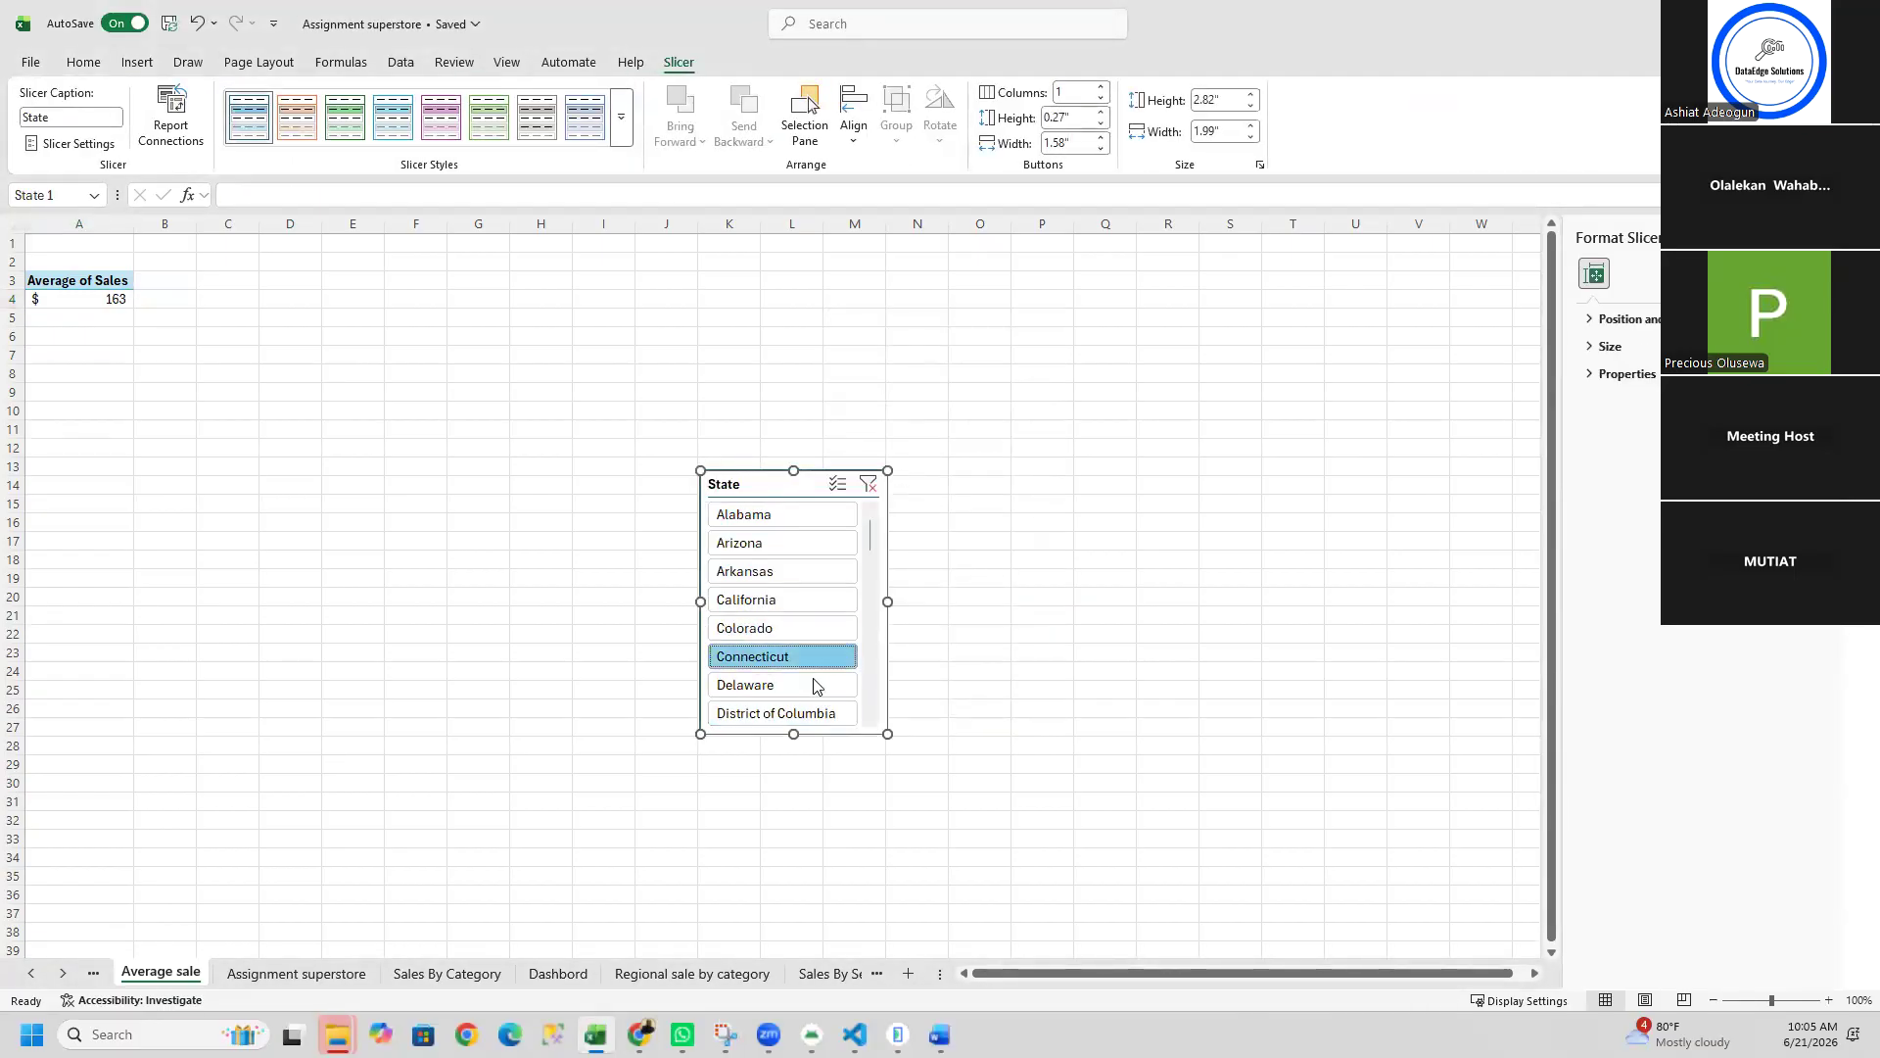
click(814, 686)
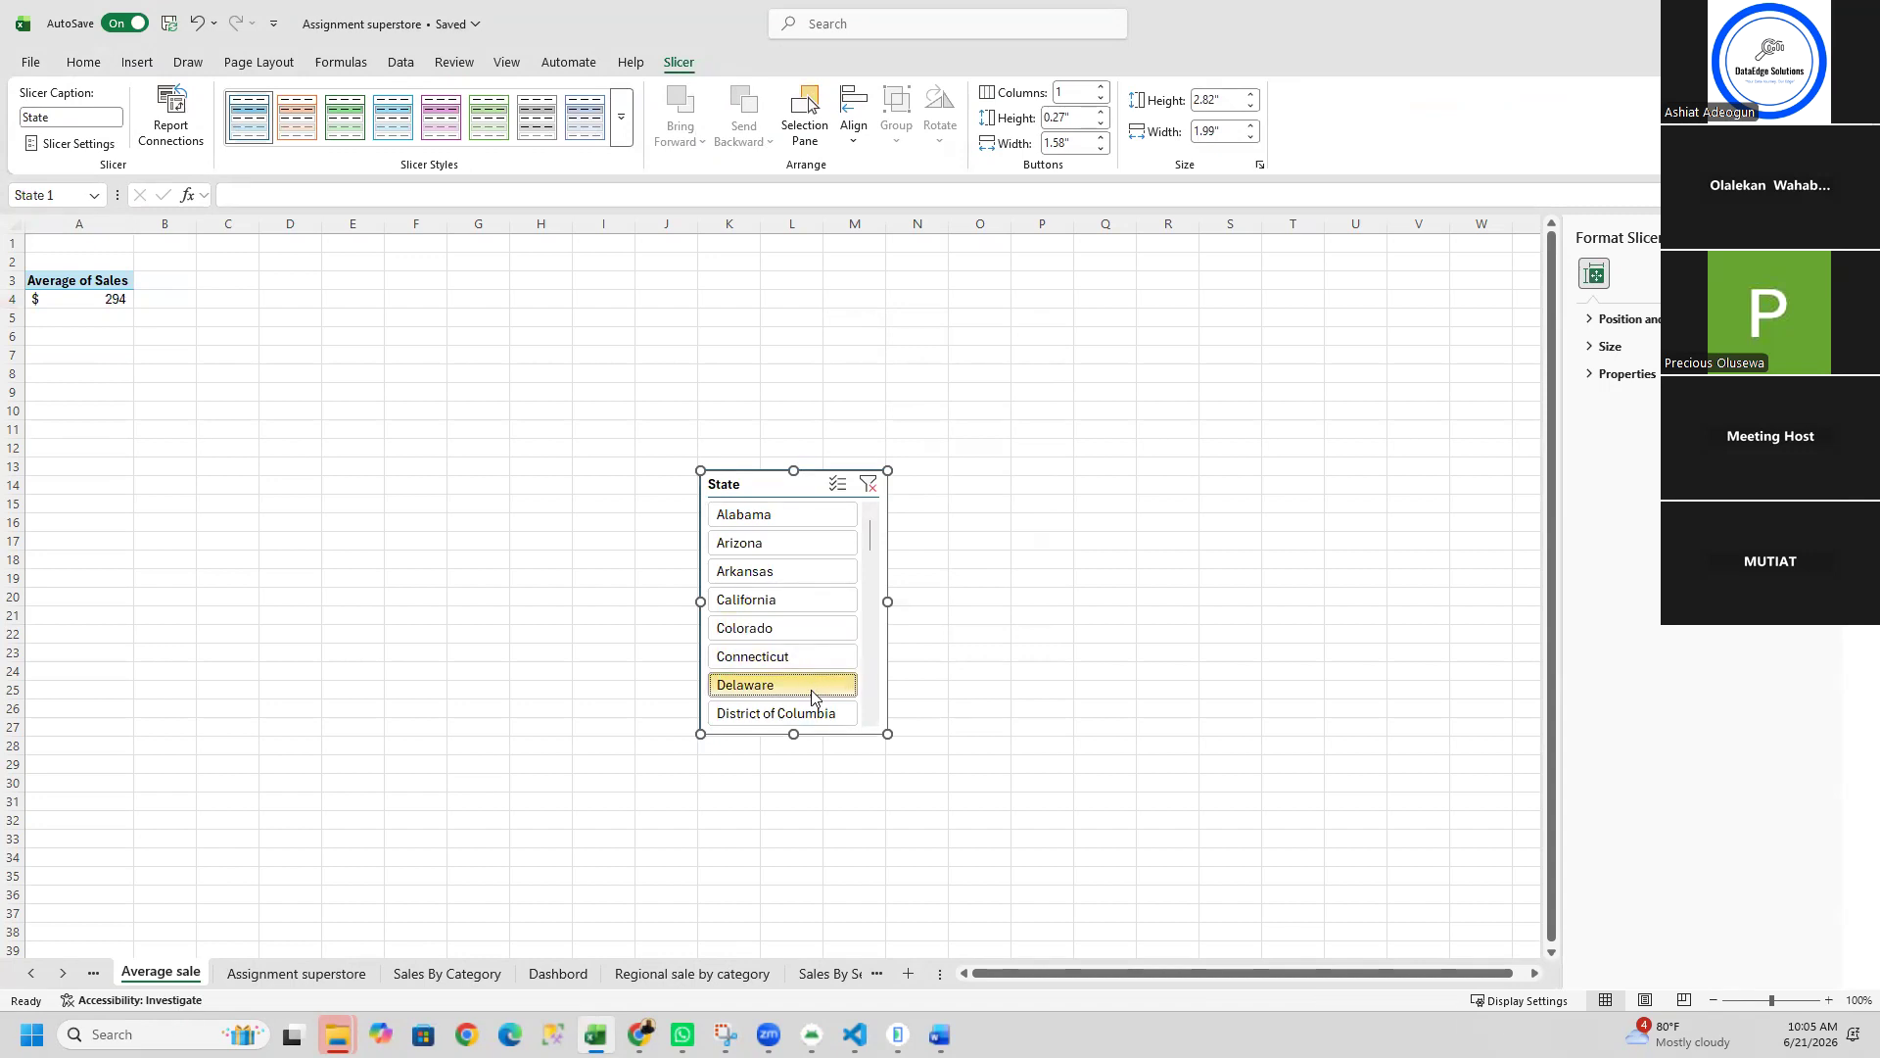
click(801, 714)
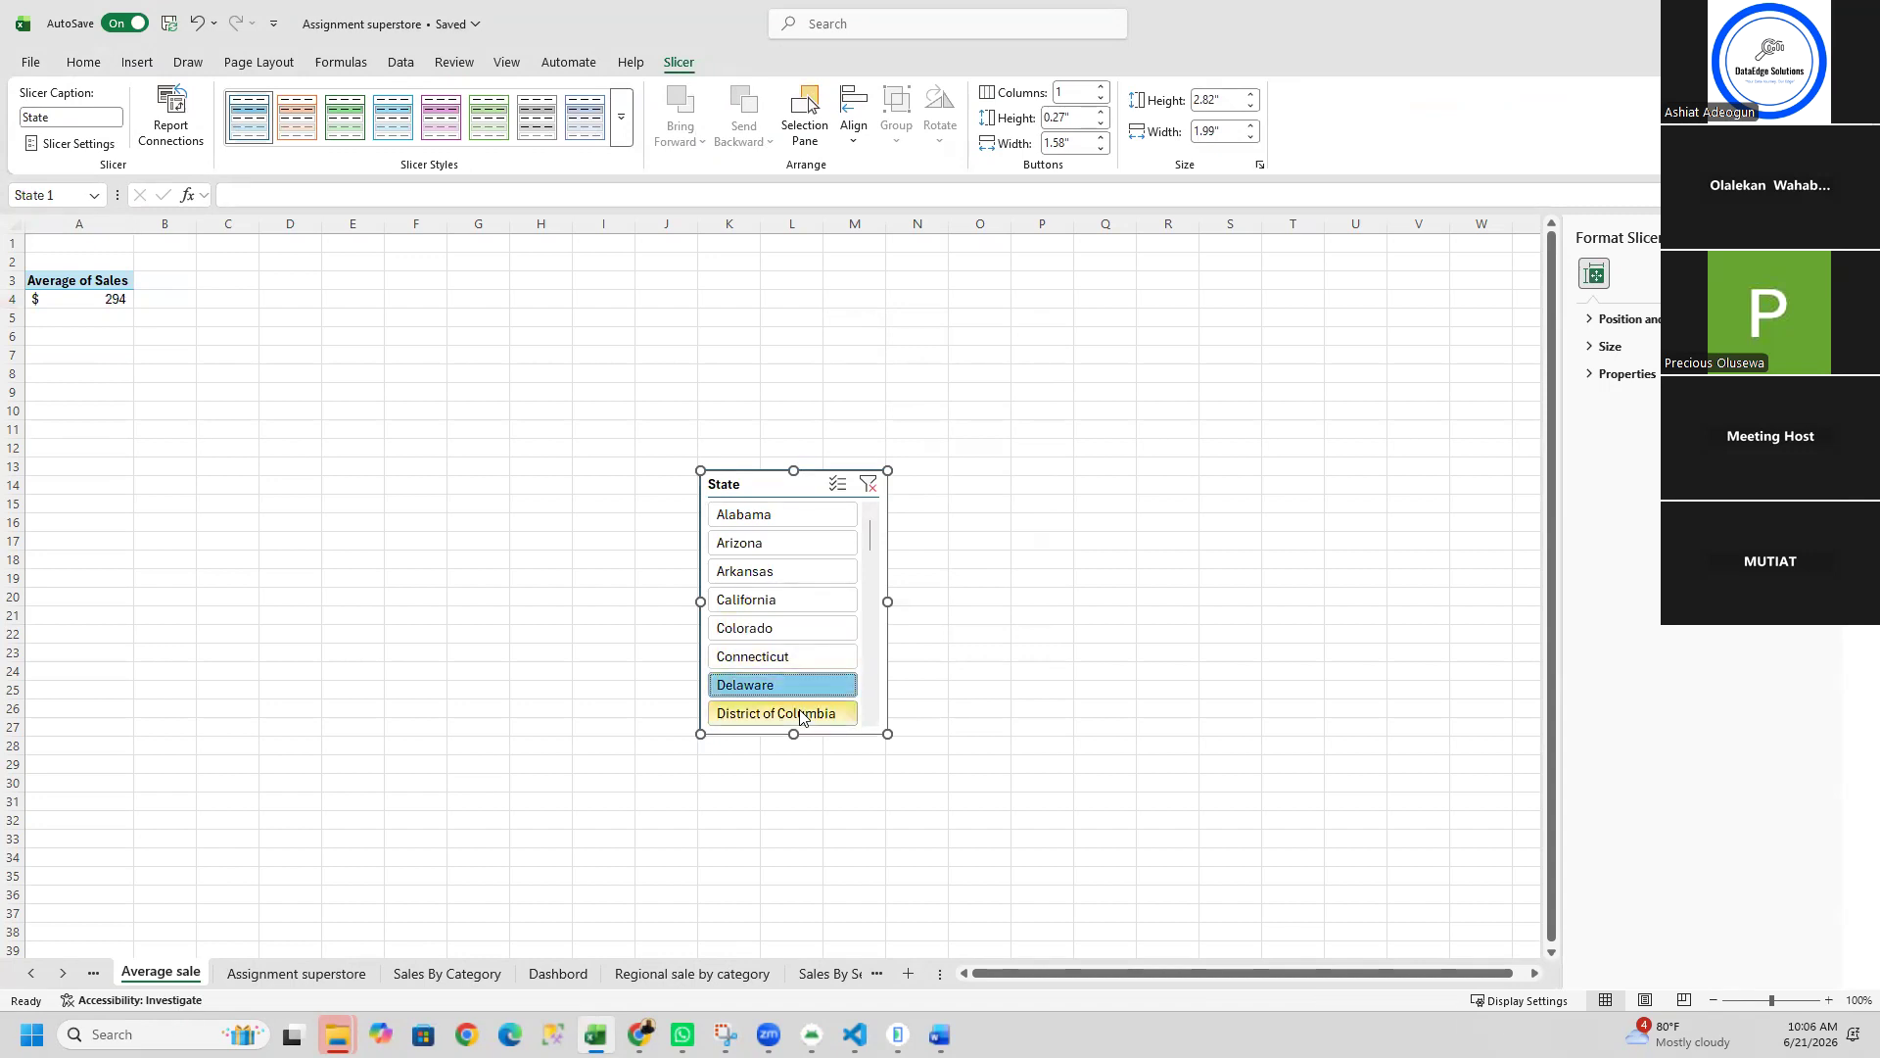
Step: Examine the report connections available to the State slicer on the Average sale sheet, leaving them as they are
click(82, 296)
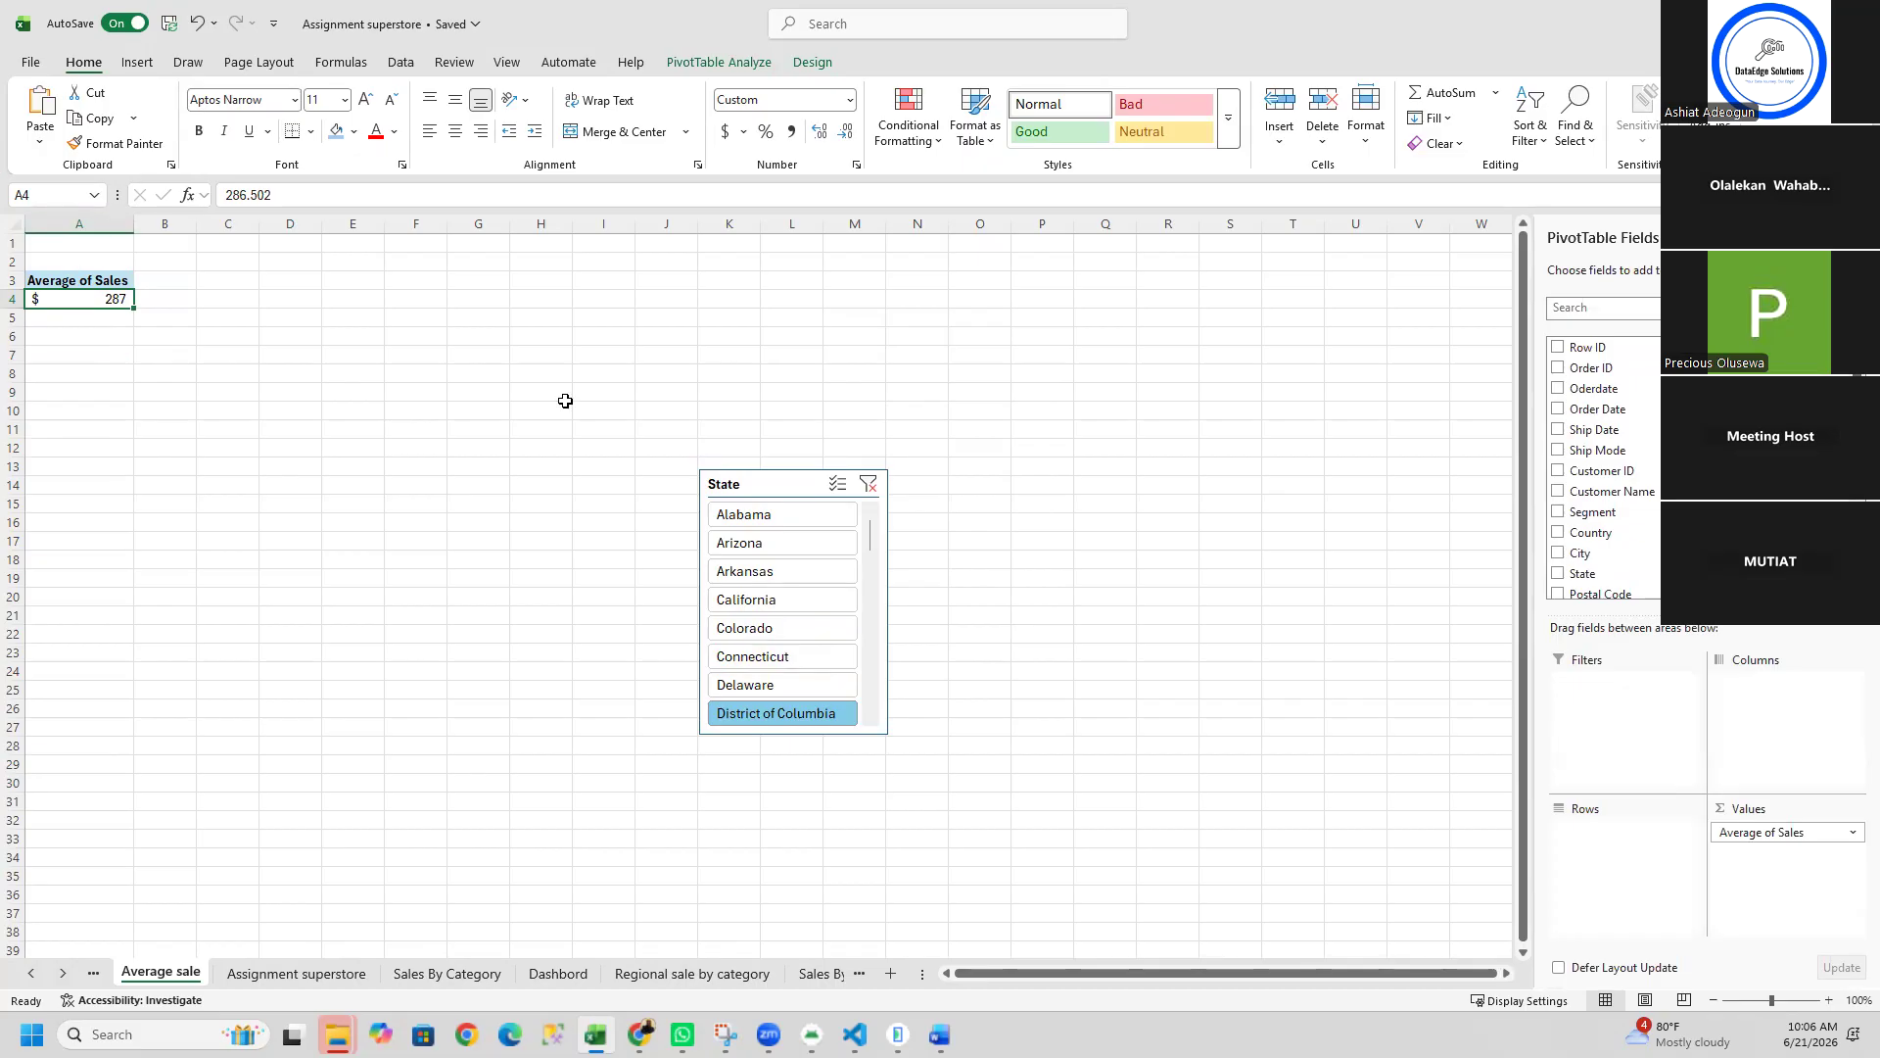
click(803, 494)
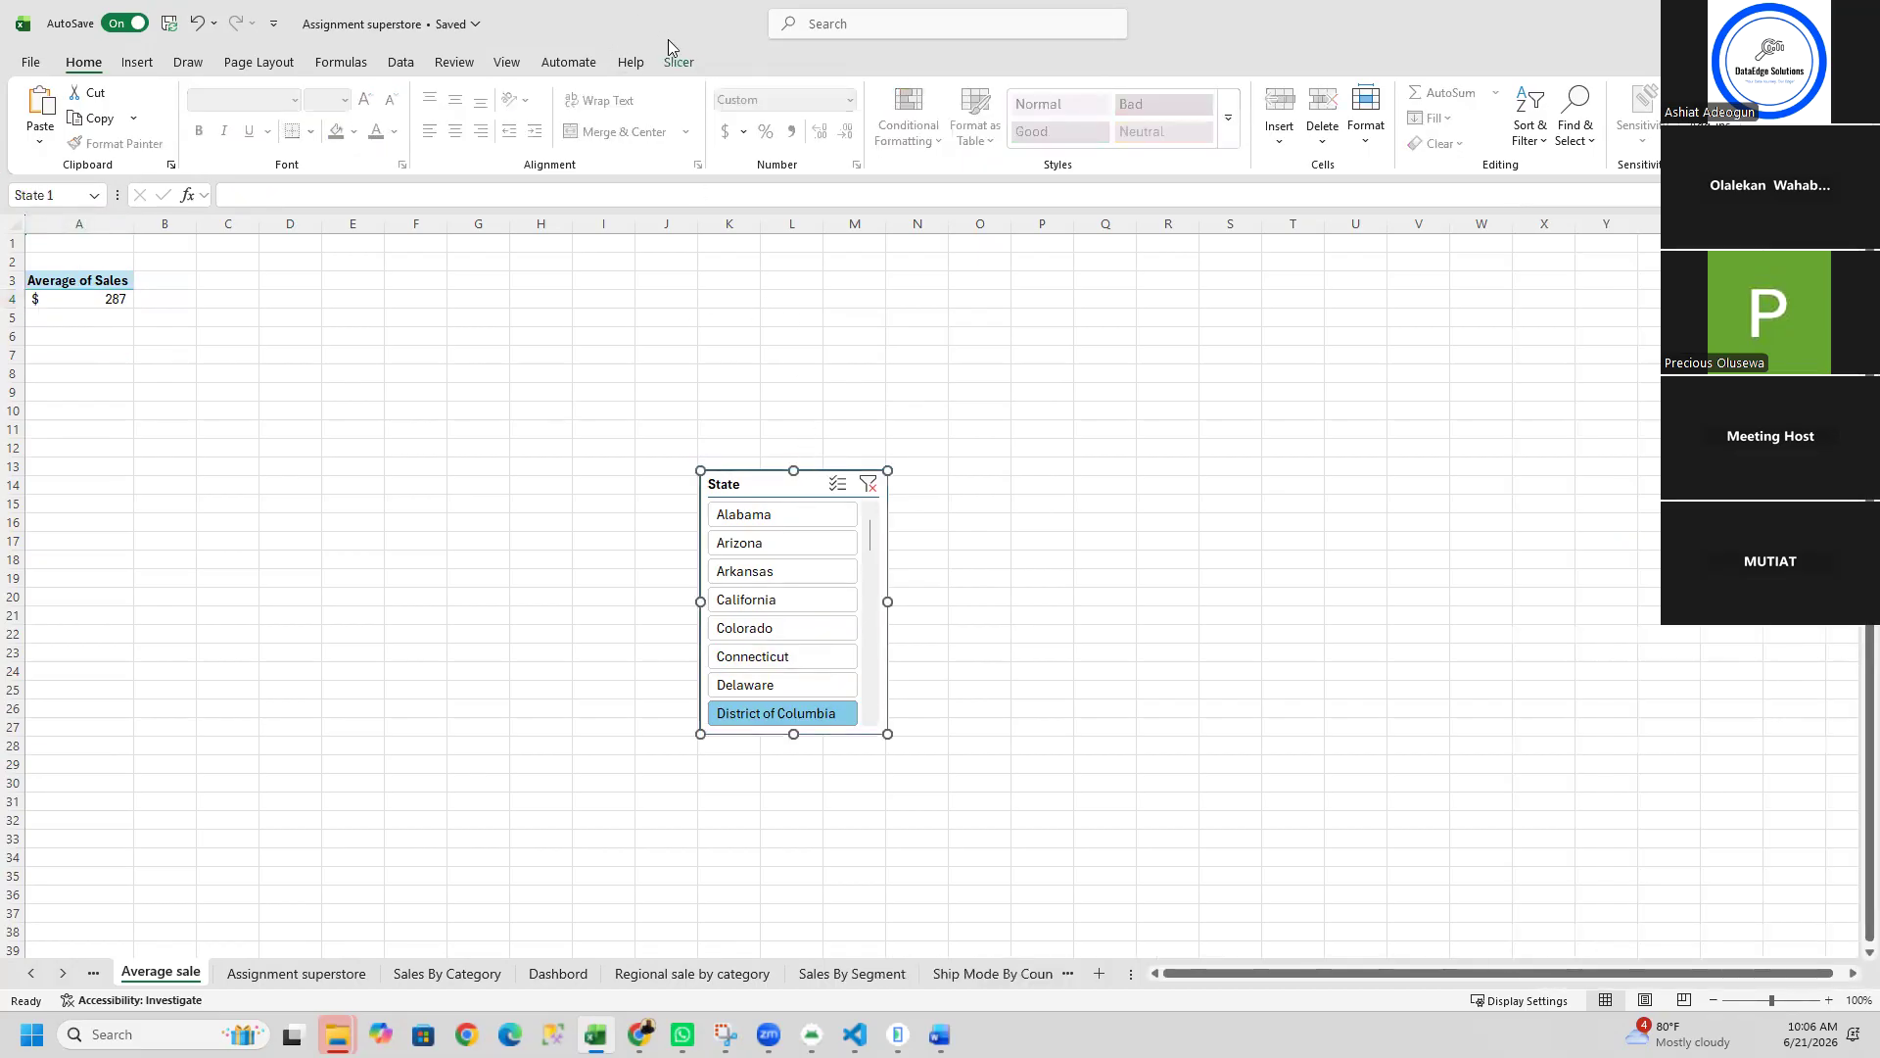
click(679, 61)
click(171, 118)
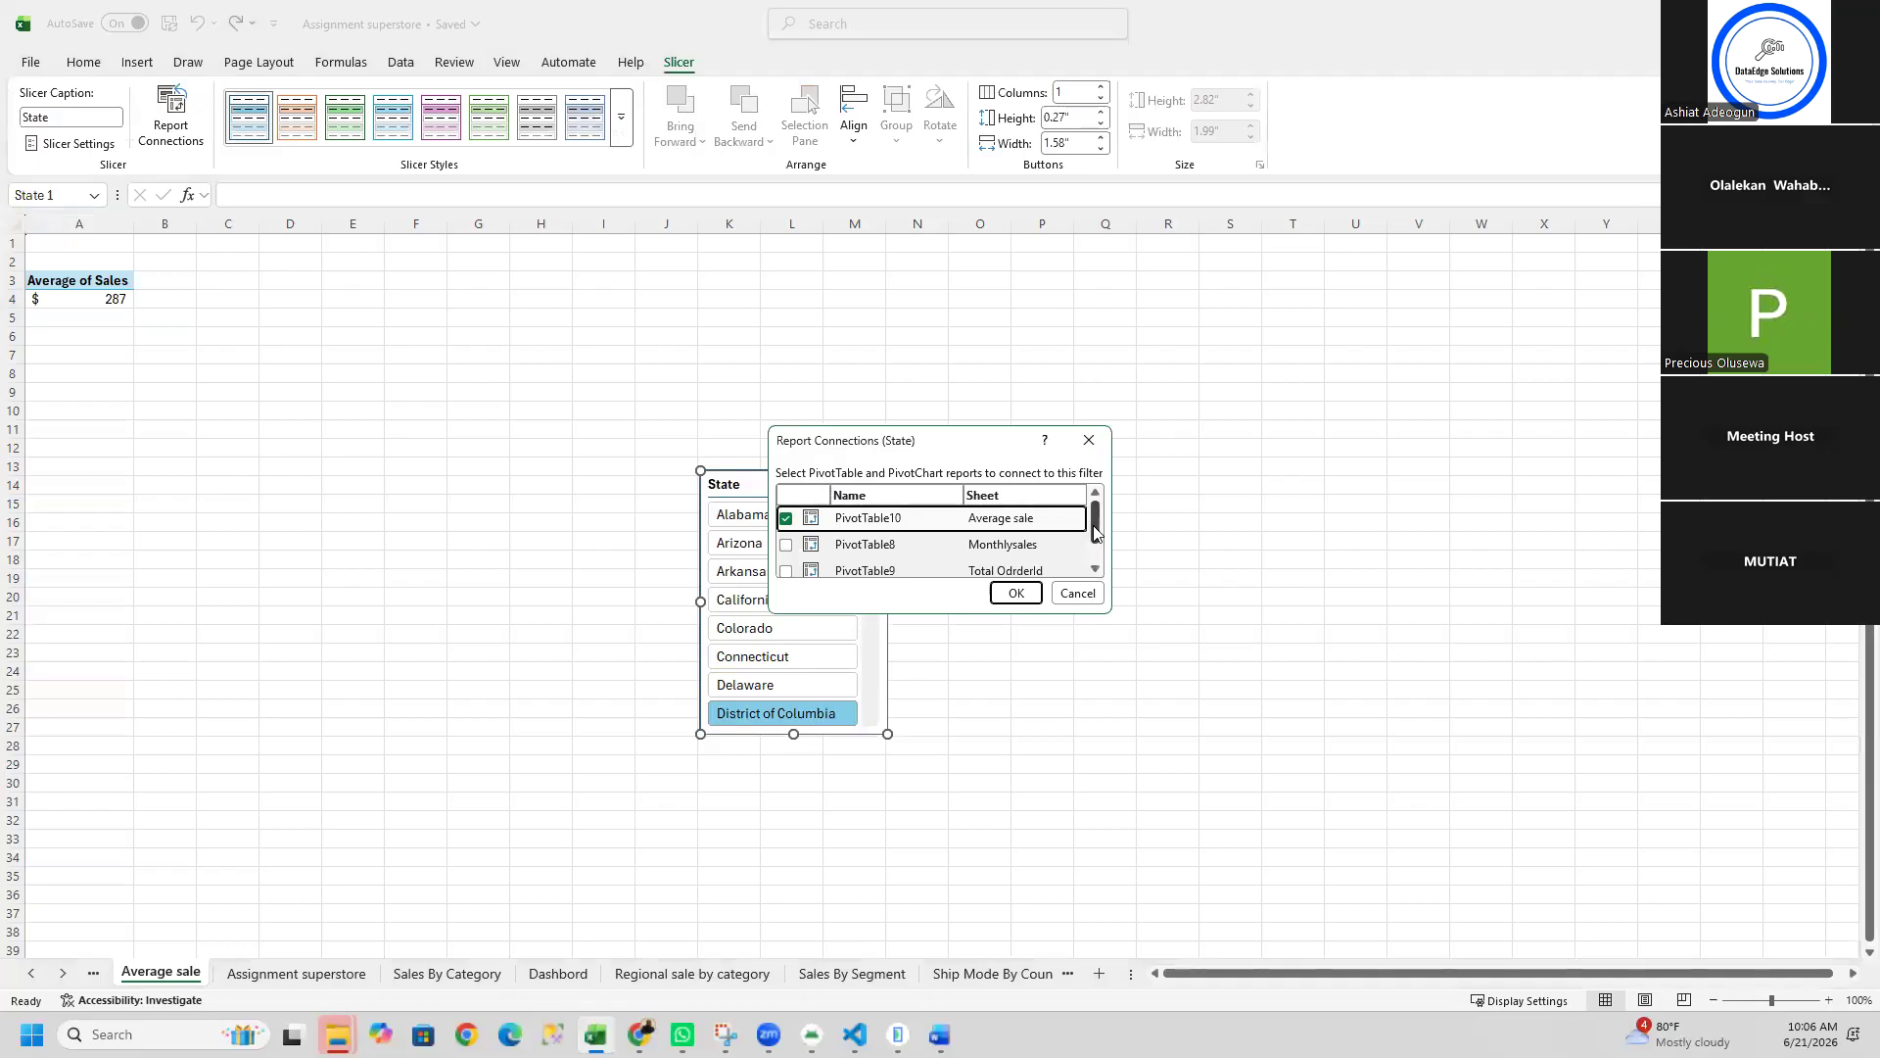
drag(1095, 532, 1091, 572)
click(1078, 593)
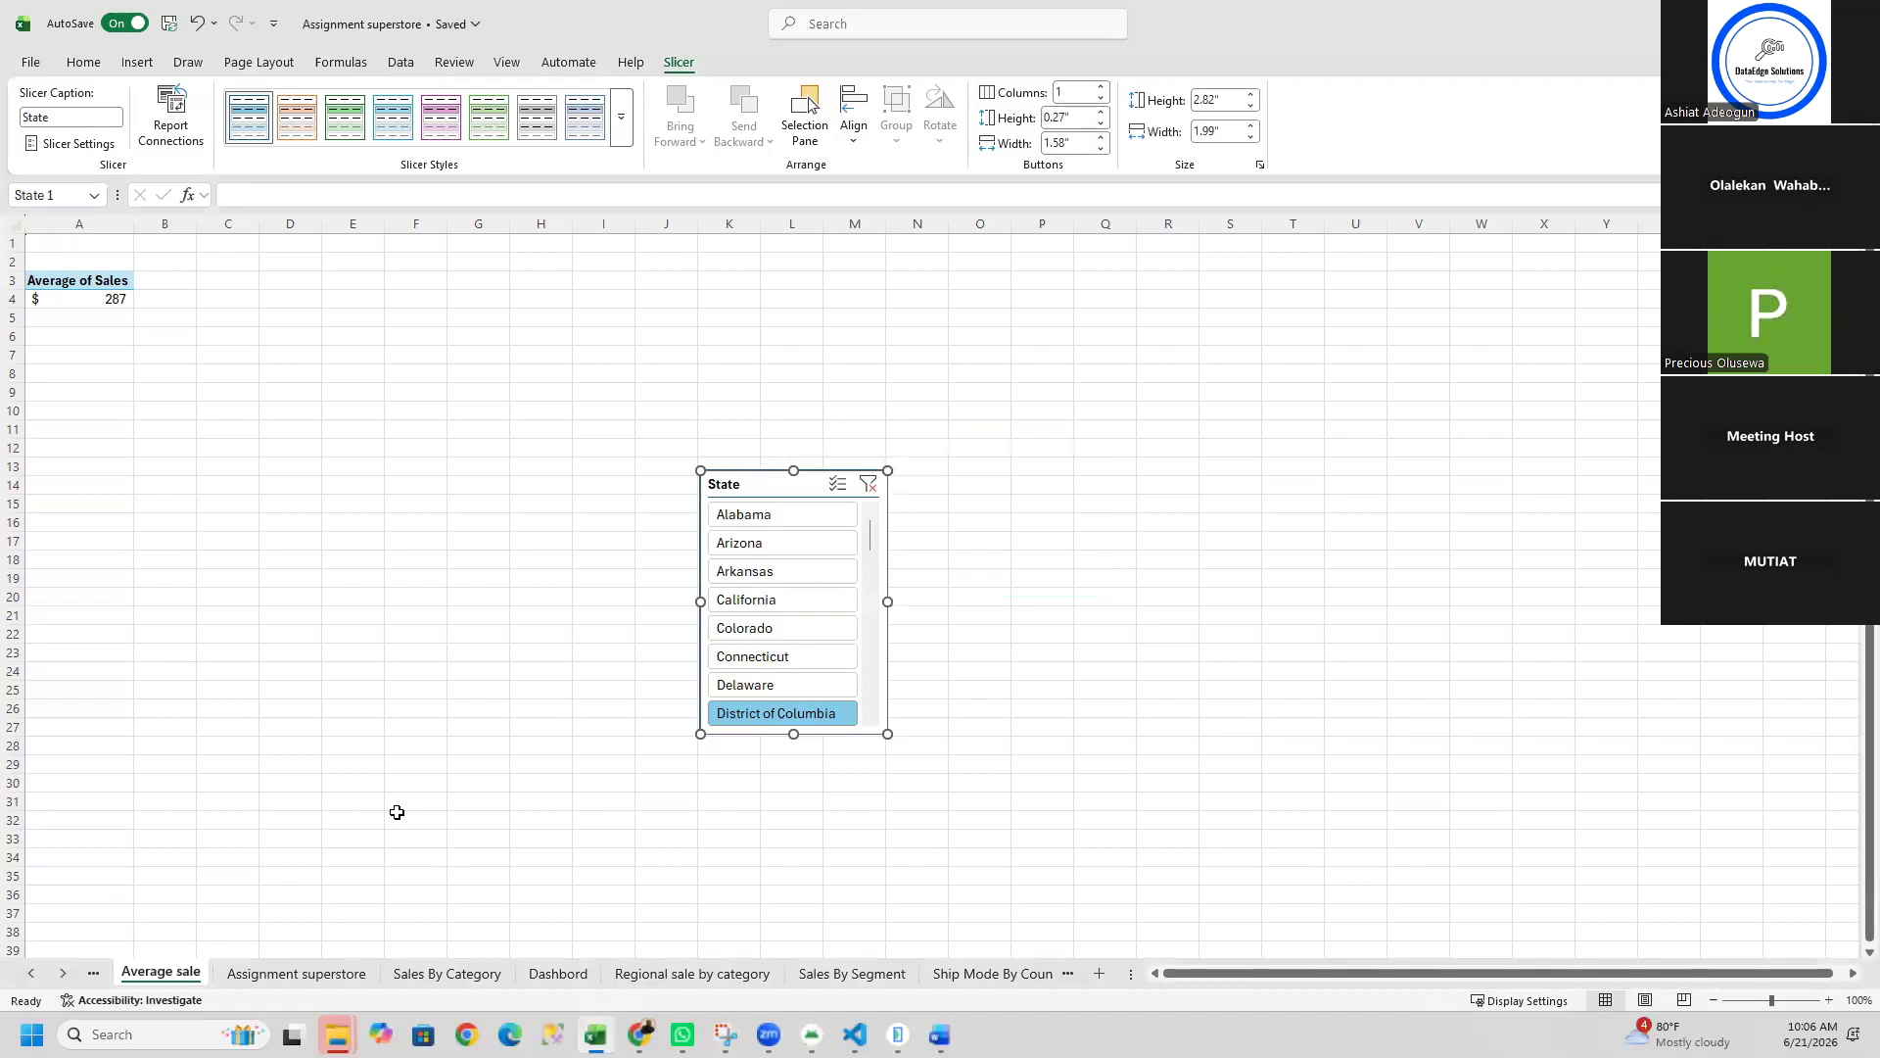
Step: Return to the Dashbord sheet and review the full list of report connections for its State slicer
click(545, 984)
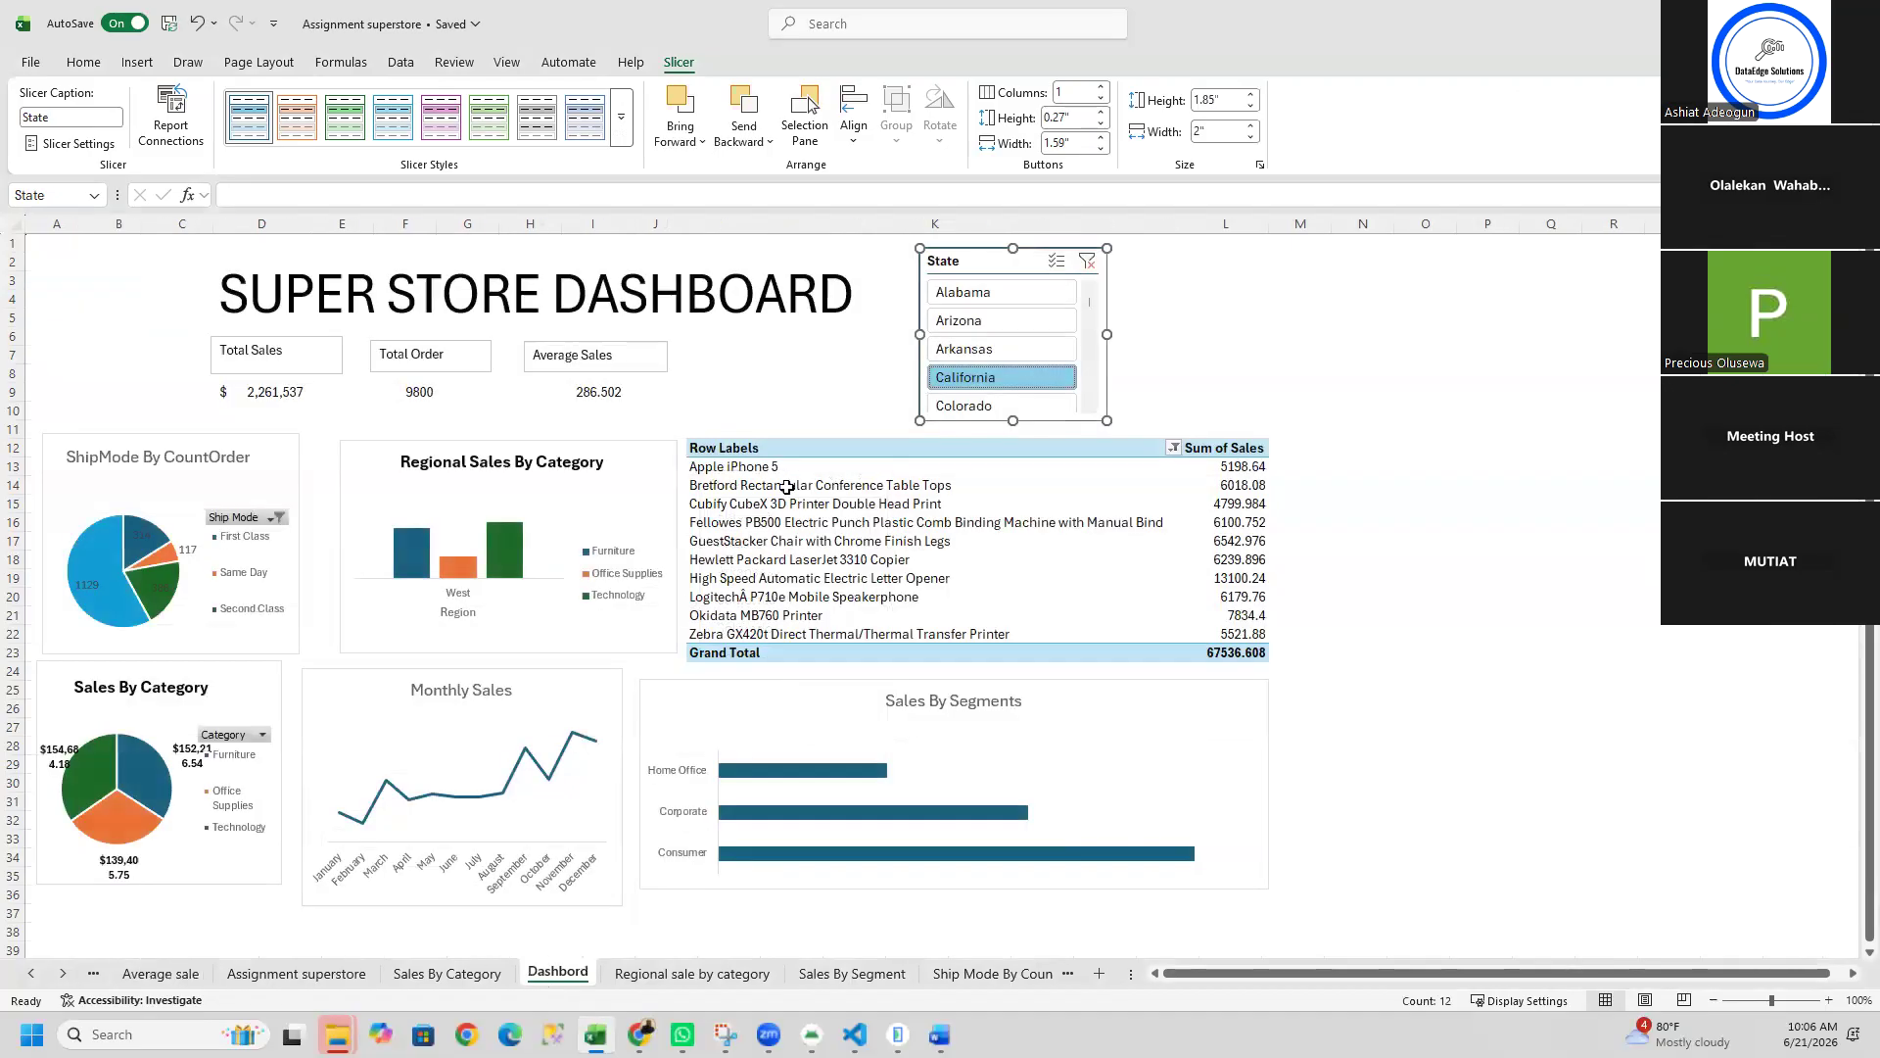
click(171, 116)
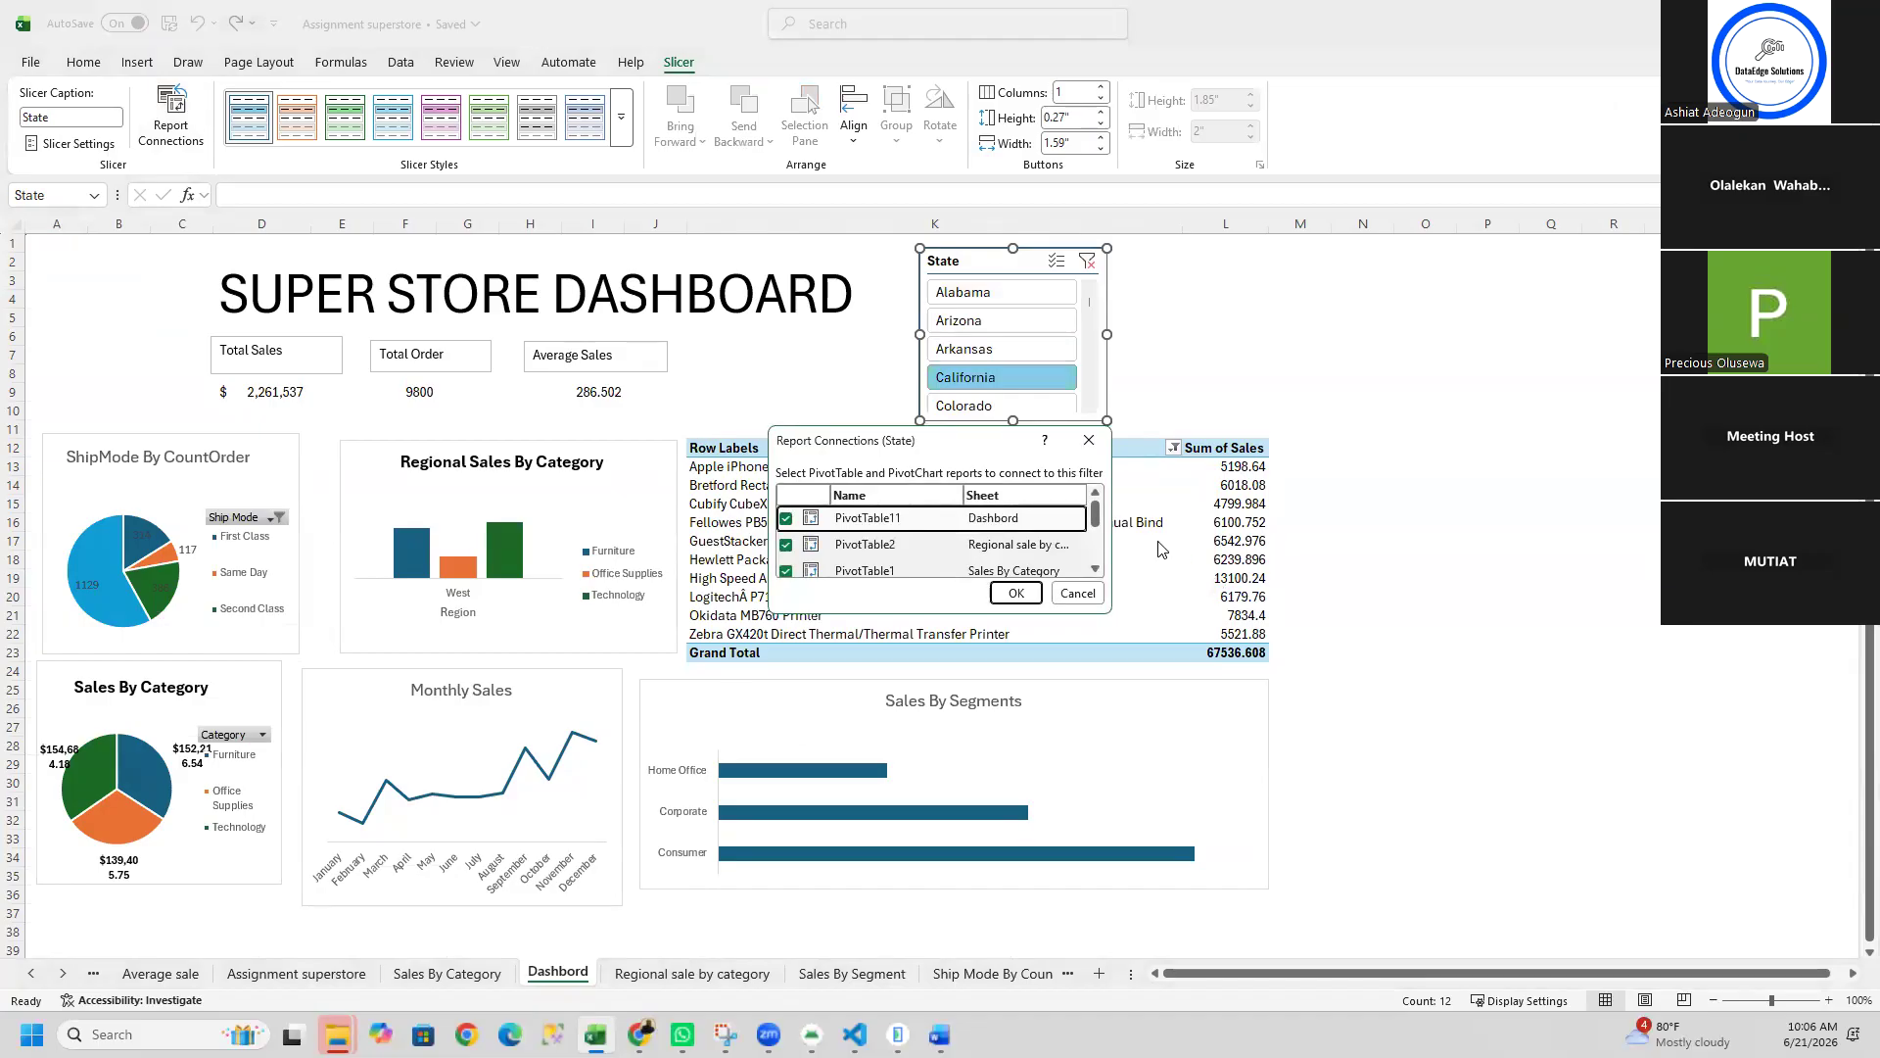
mouse_move(1097, 517)
mouse_down()
mouse_move(1103, 570)
mouse_move(1099, 519)
mouse_up()
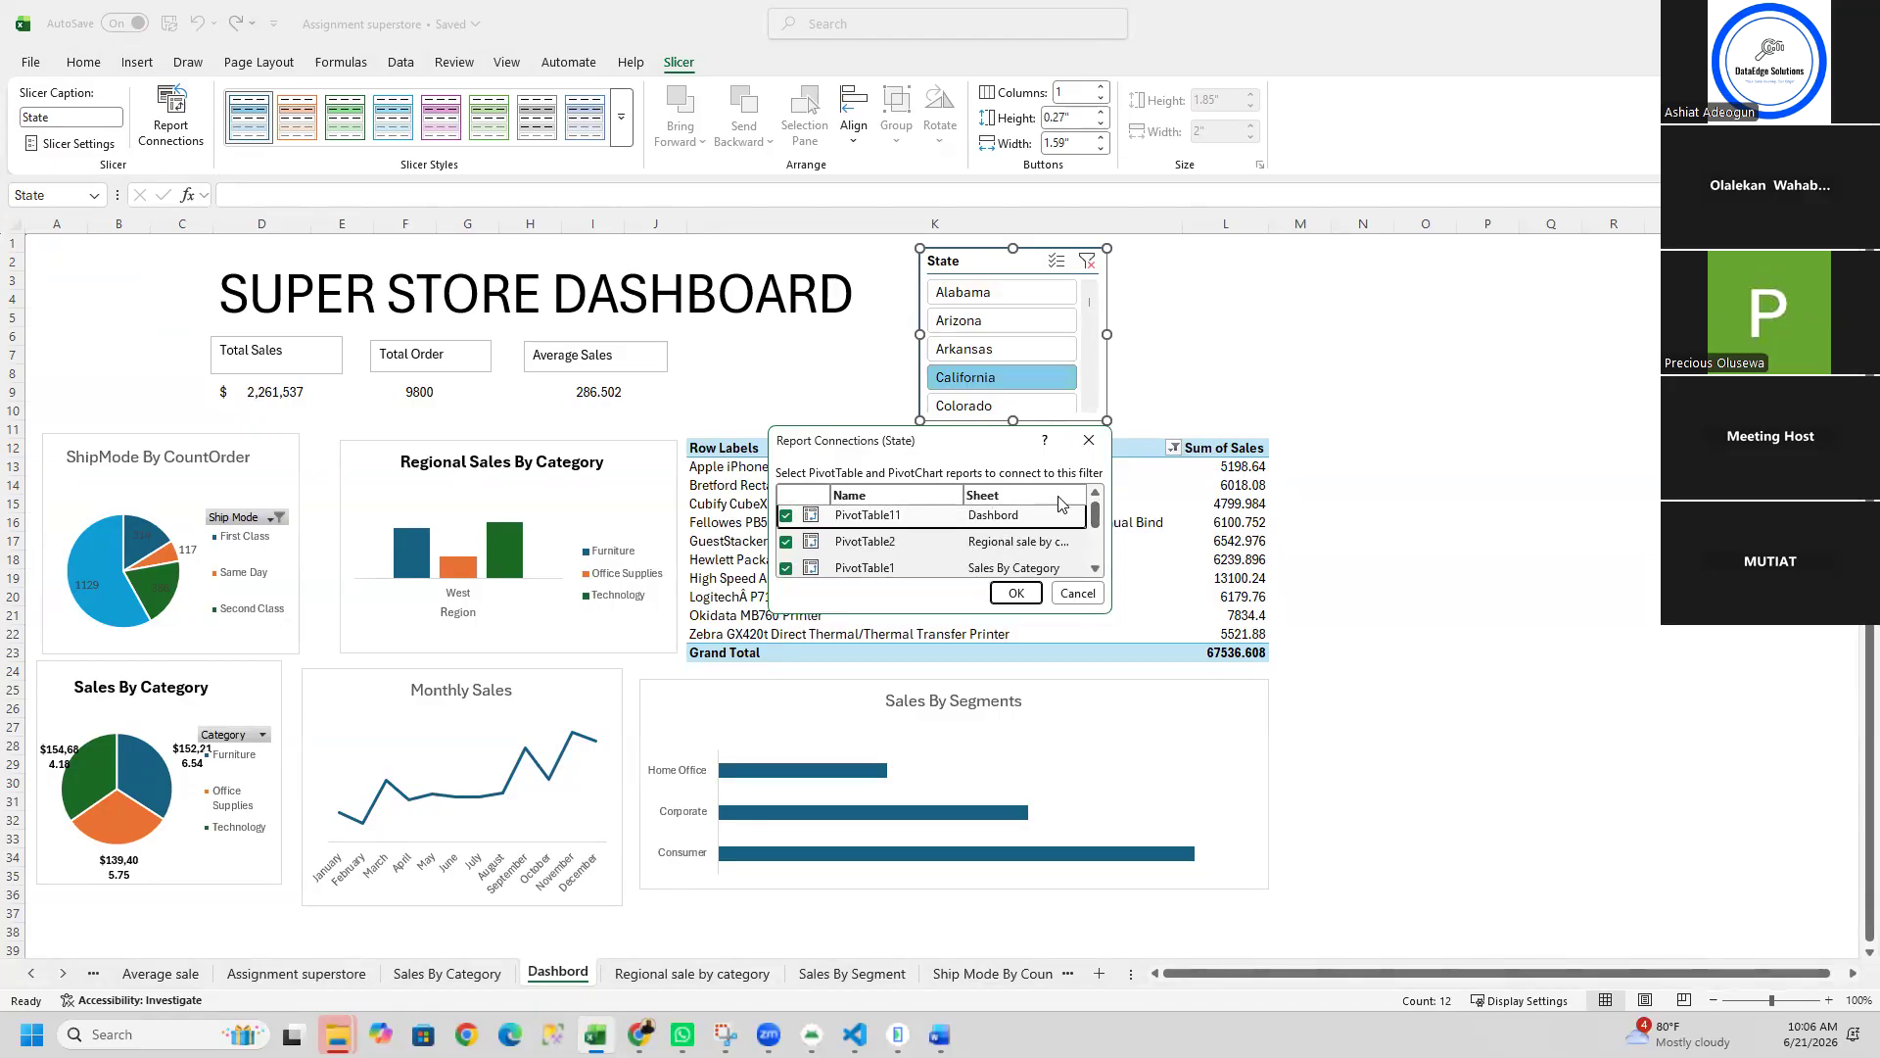
drag(1100, 510, 1102, 575)
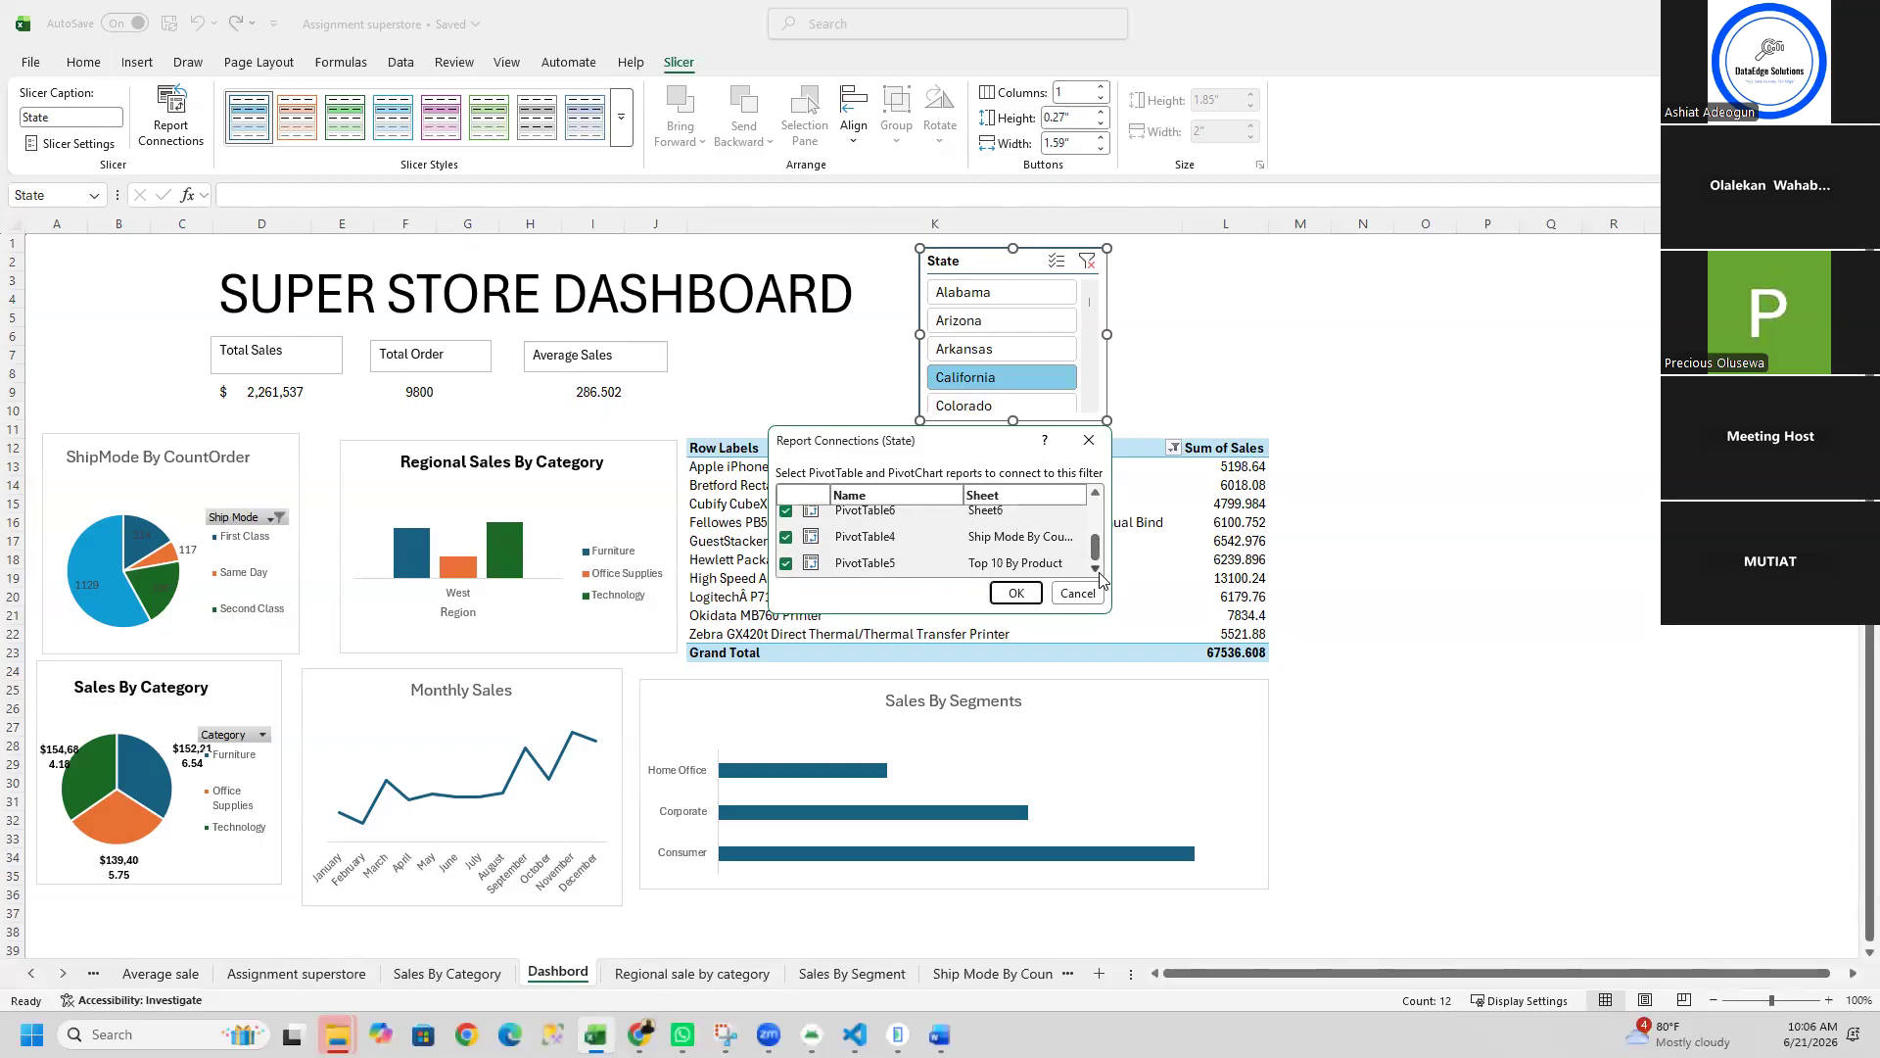
click(1076, 594)
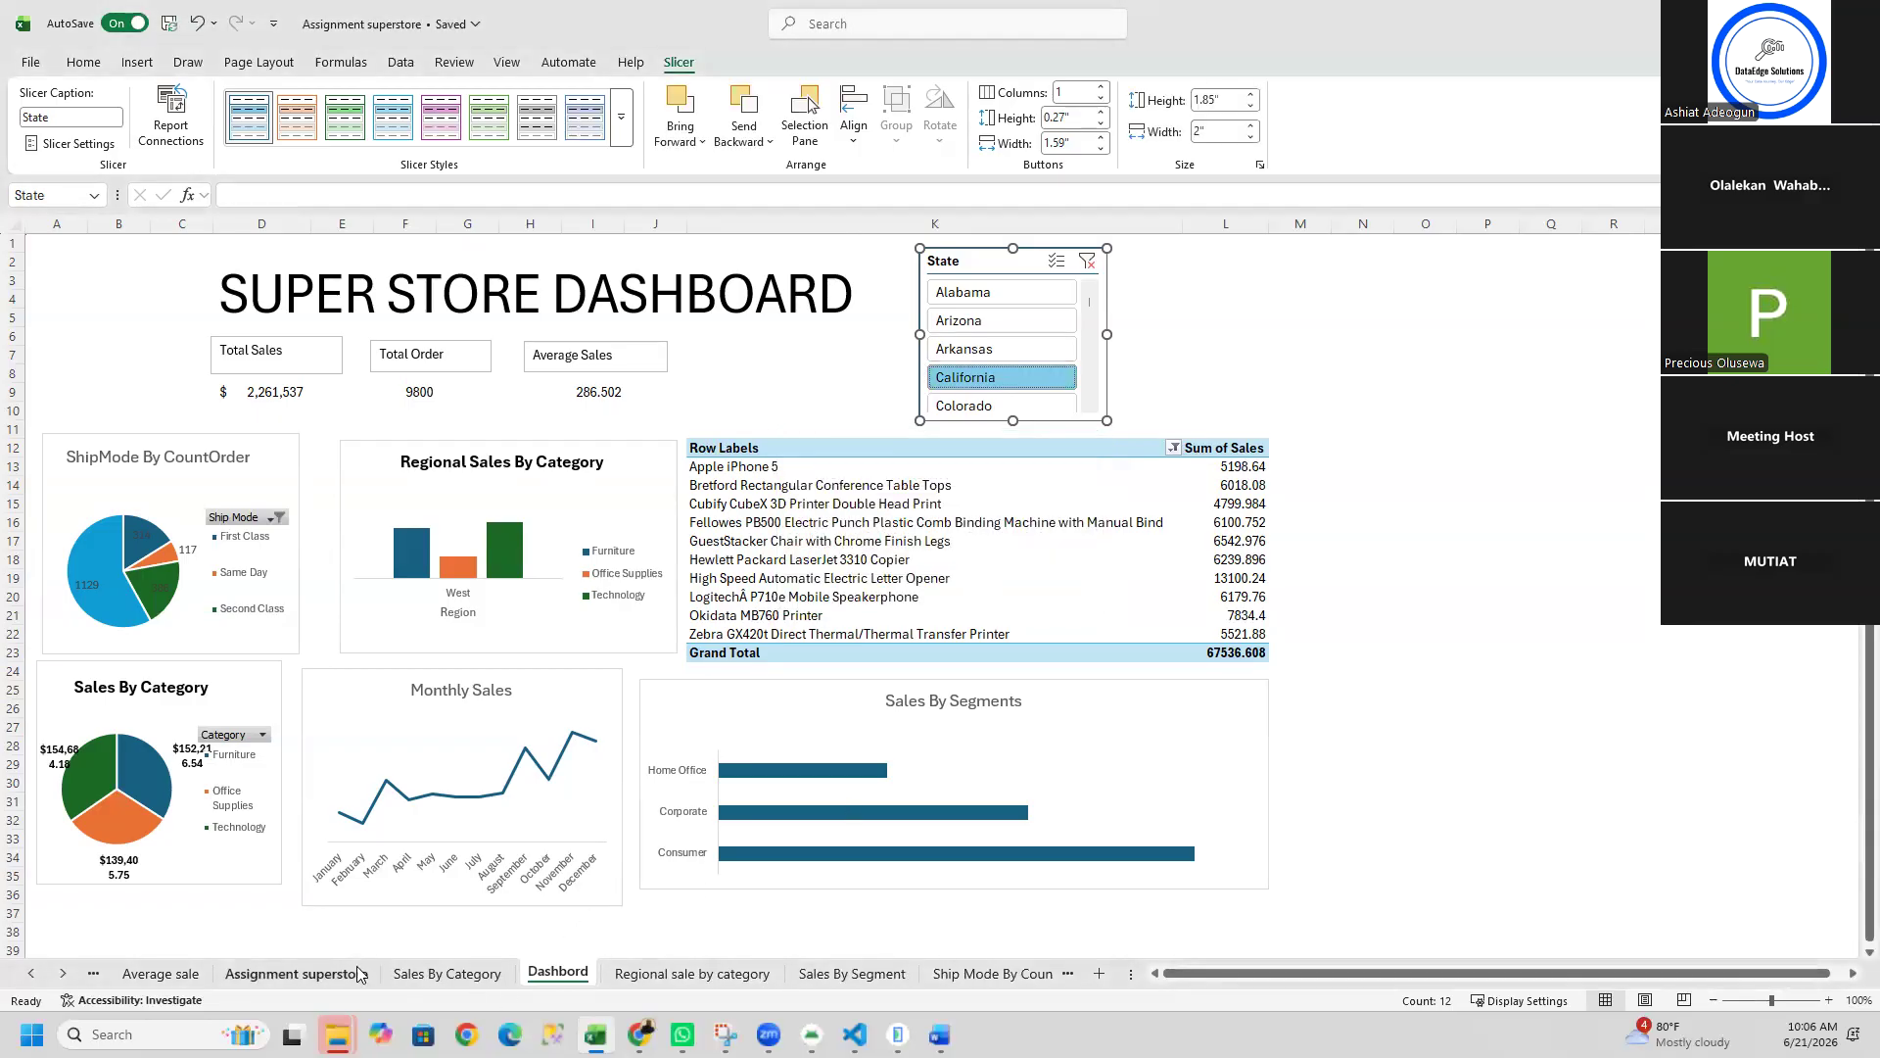
Step: Insert a State slicer for the Count of Order ID PivotTable on the Total OdrderId sheet
click(95, 981)
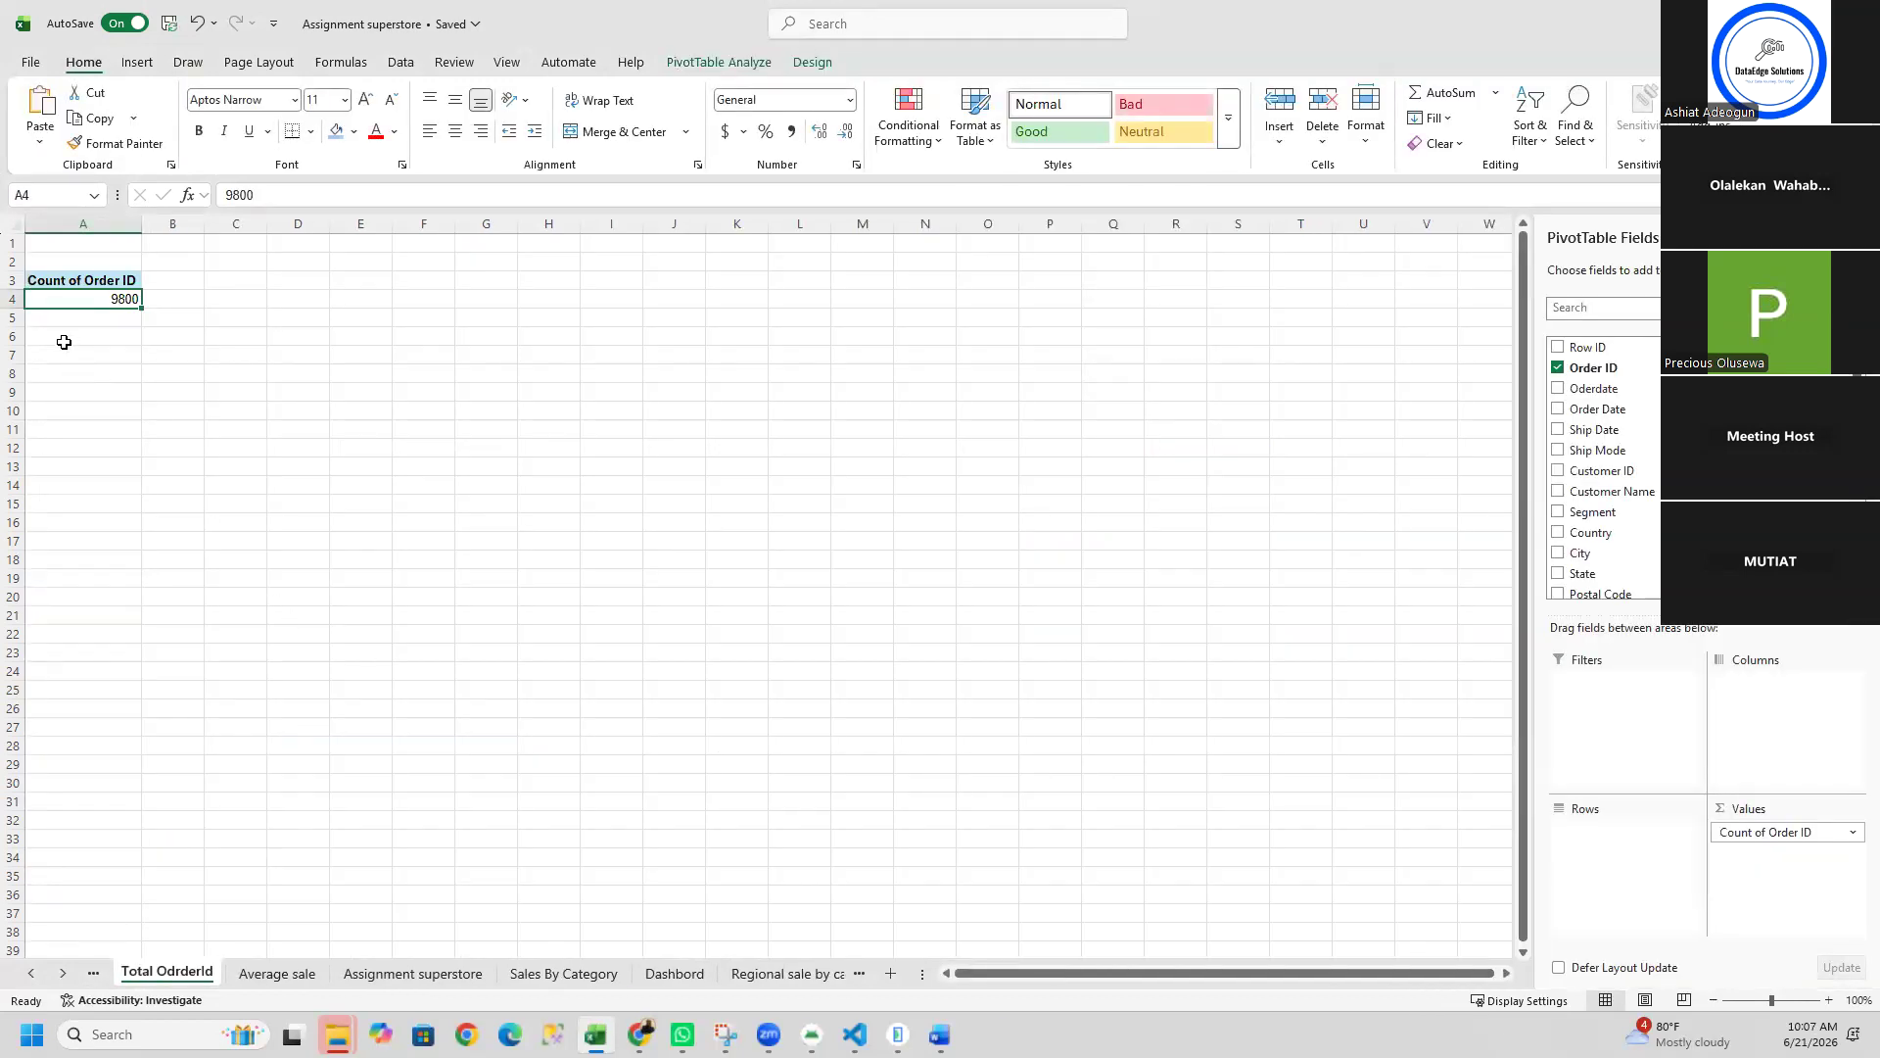
click(52, 280)
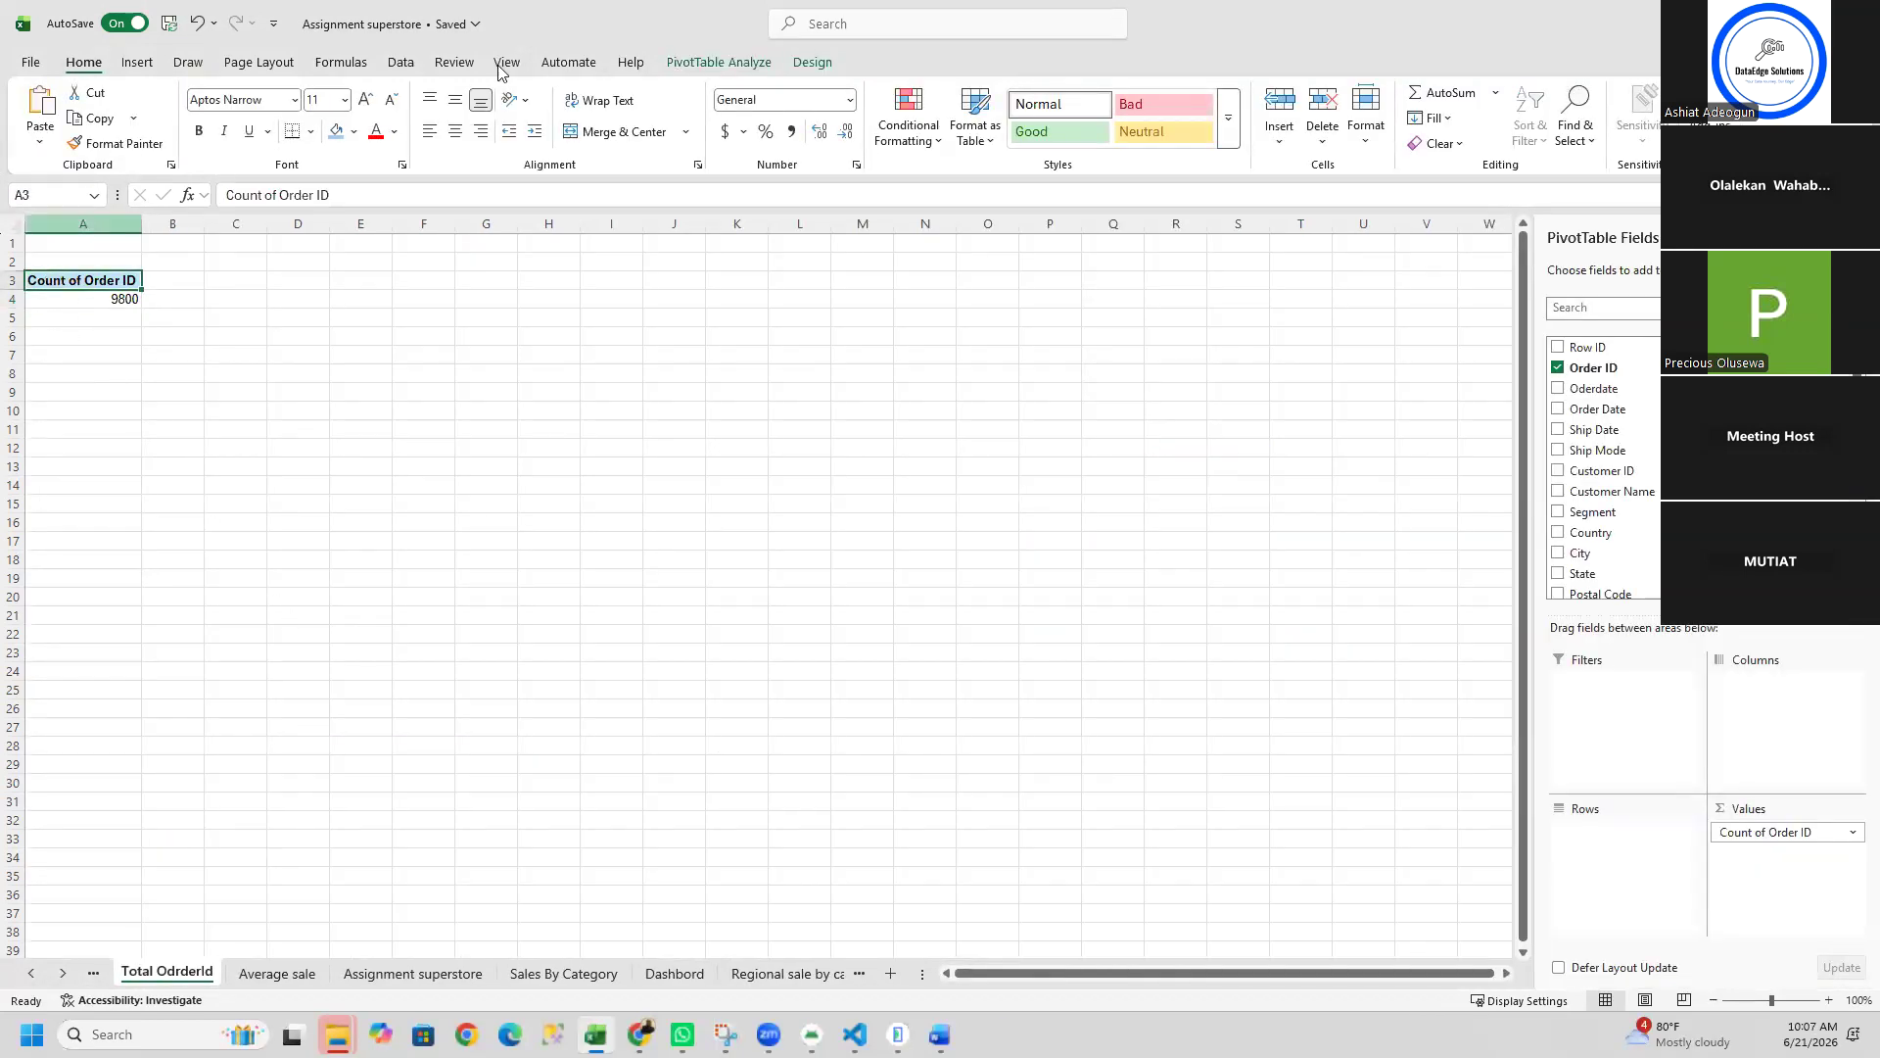
click(139, 63)
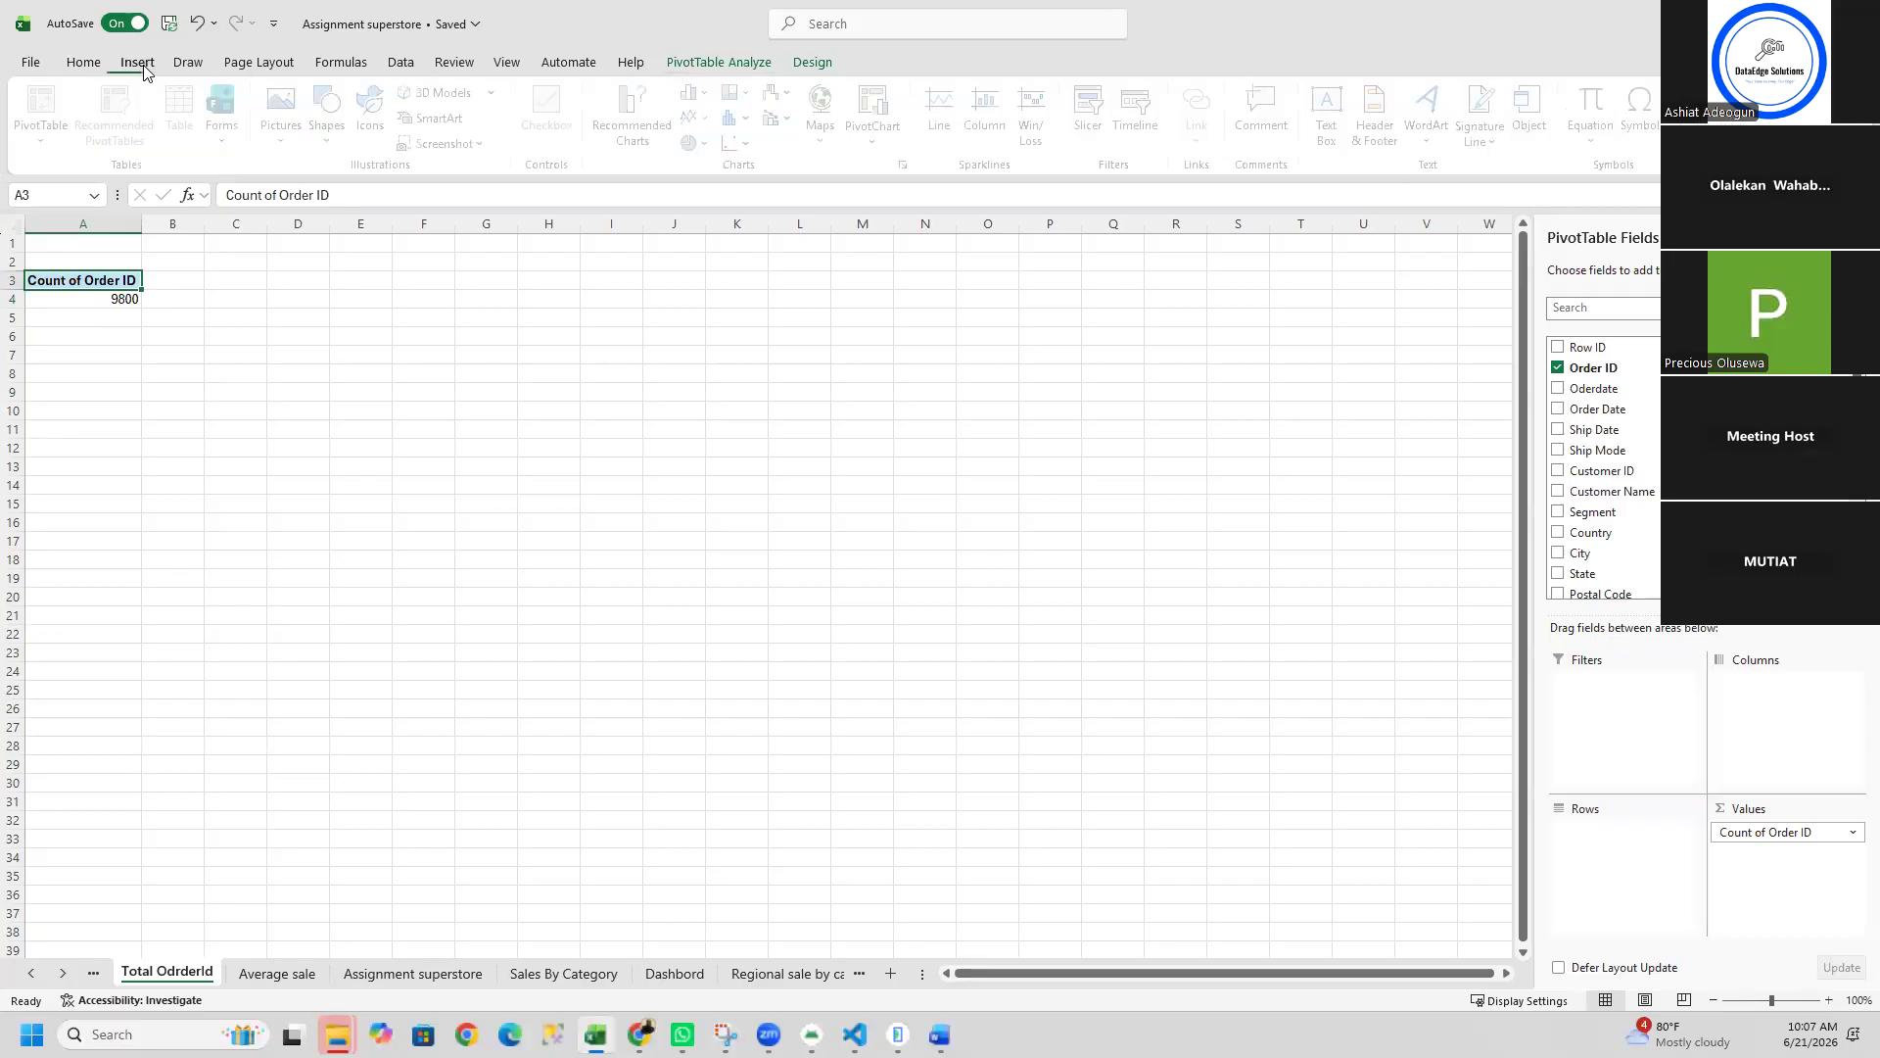
click(1095, 113)
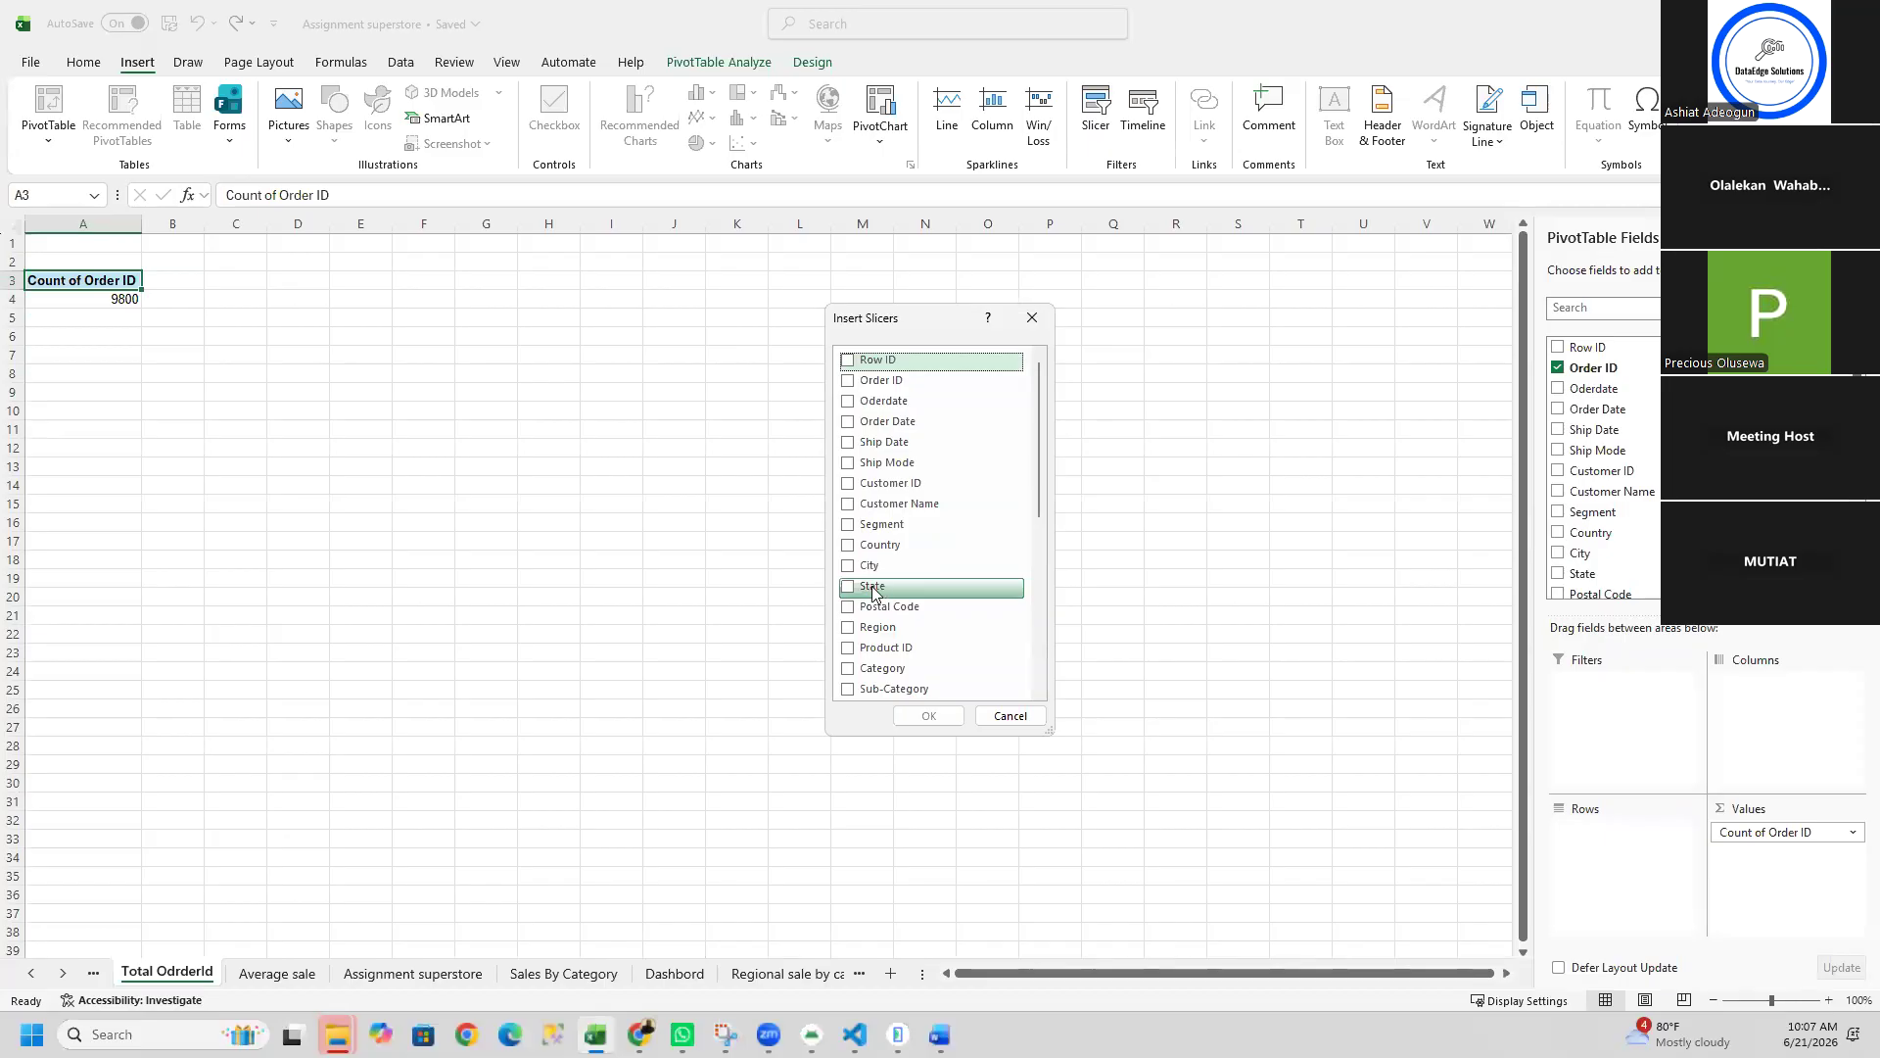
click(862, 587)
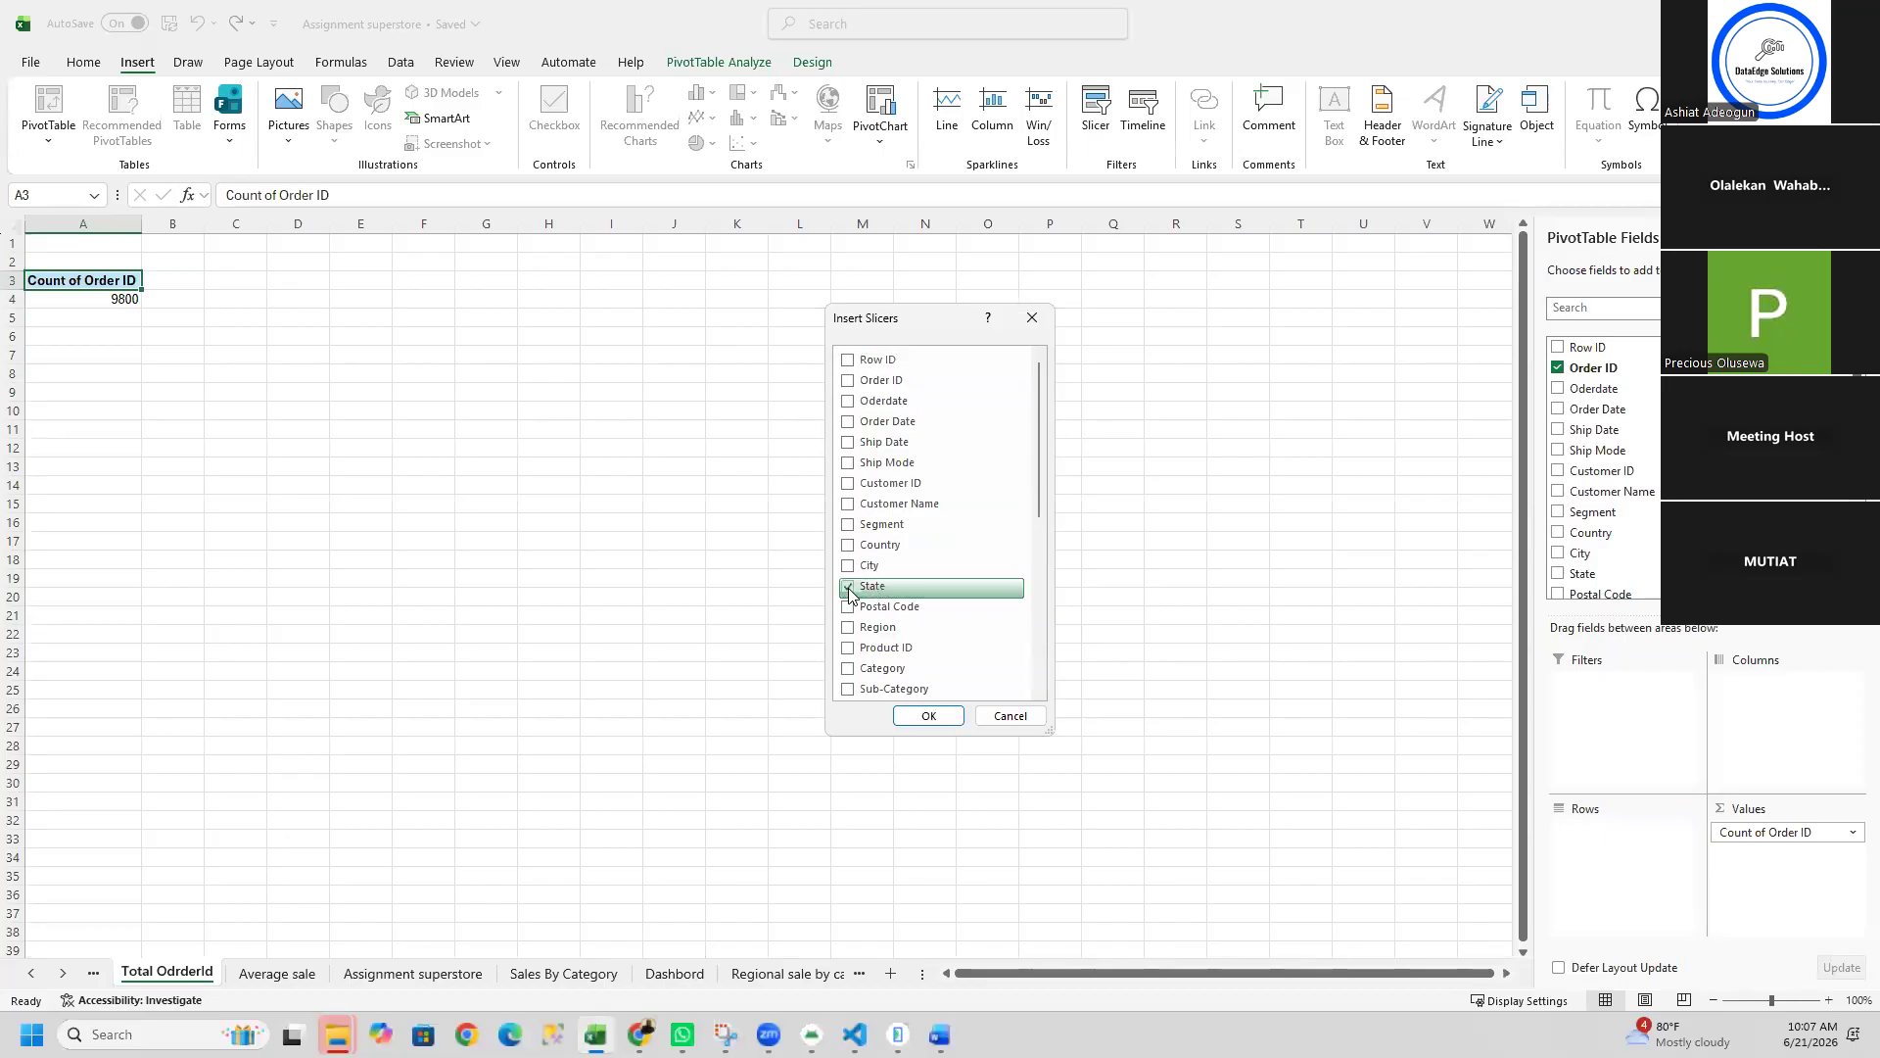
click(928, 716)
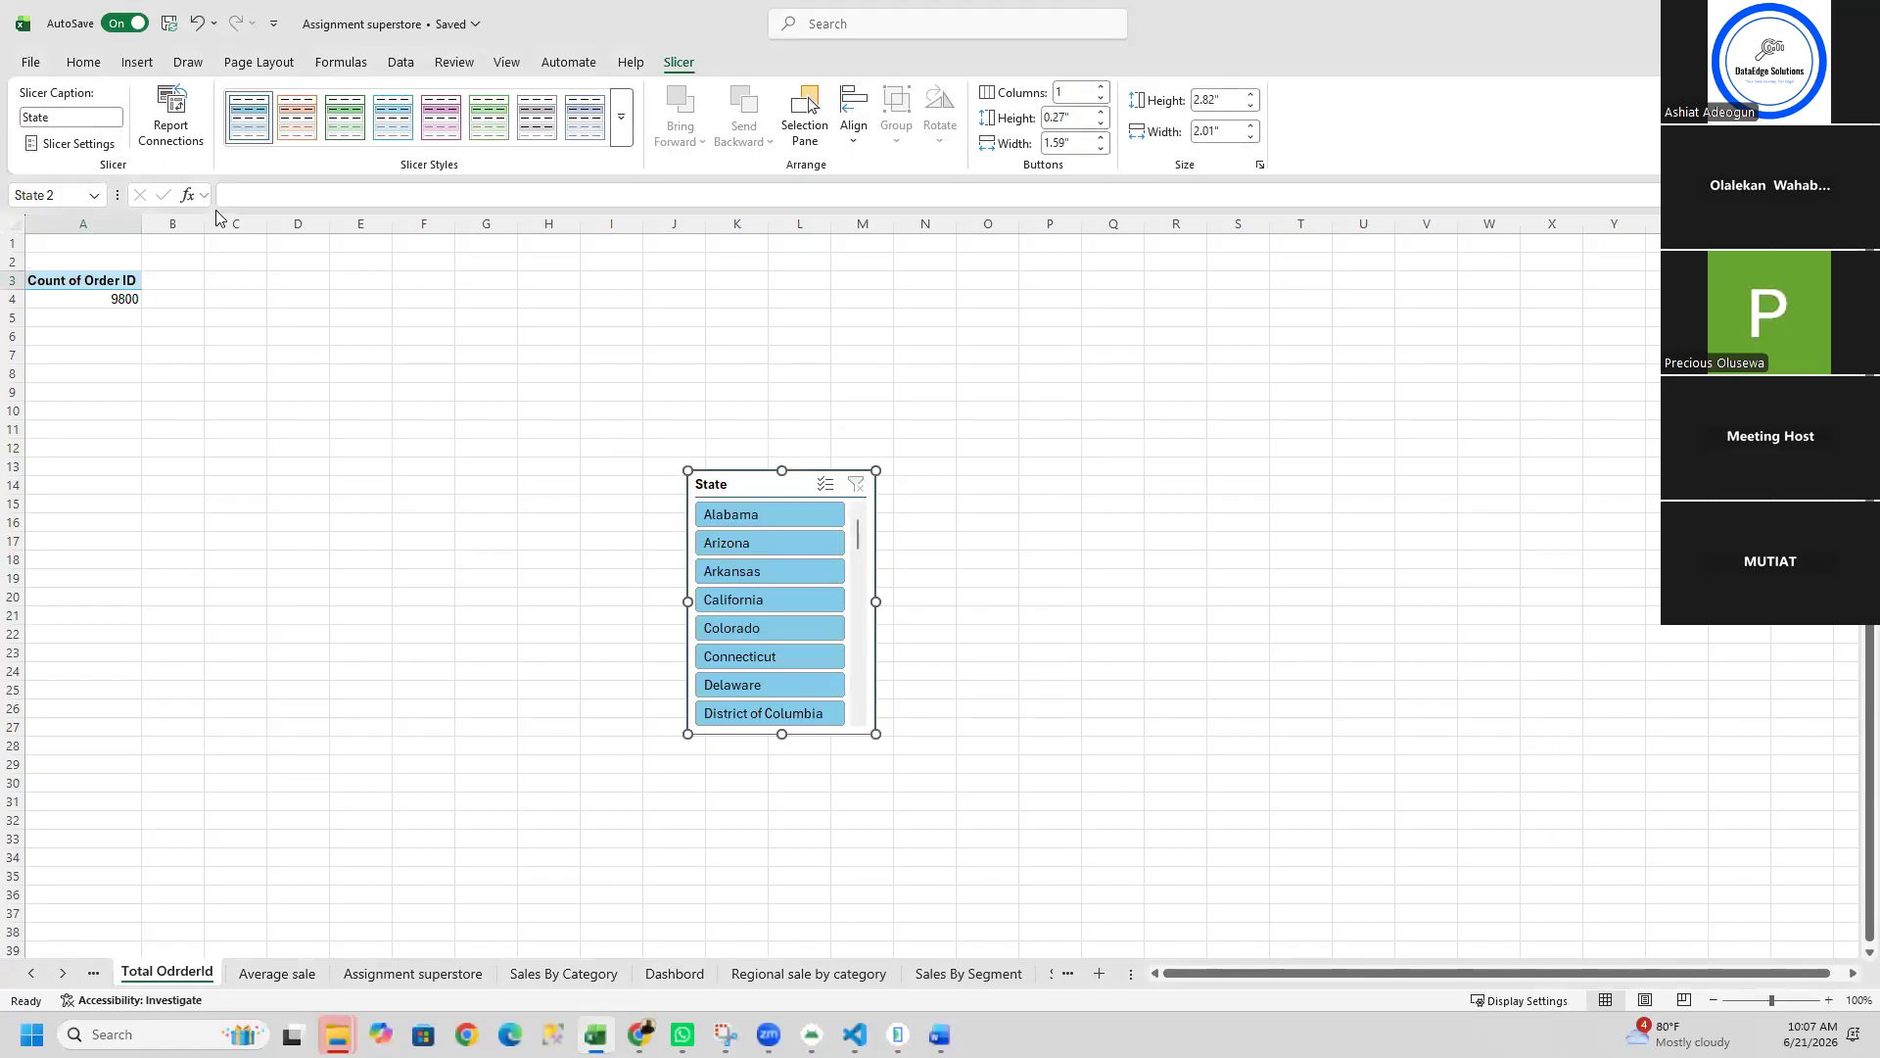
Step: Examine the report connections available to the State slicer on the Total OdrderId sheet, leaving them as they are
click(171, 127)
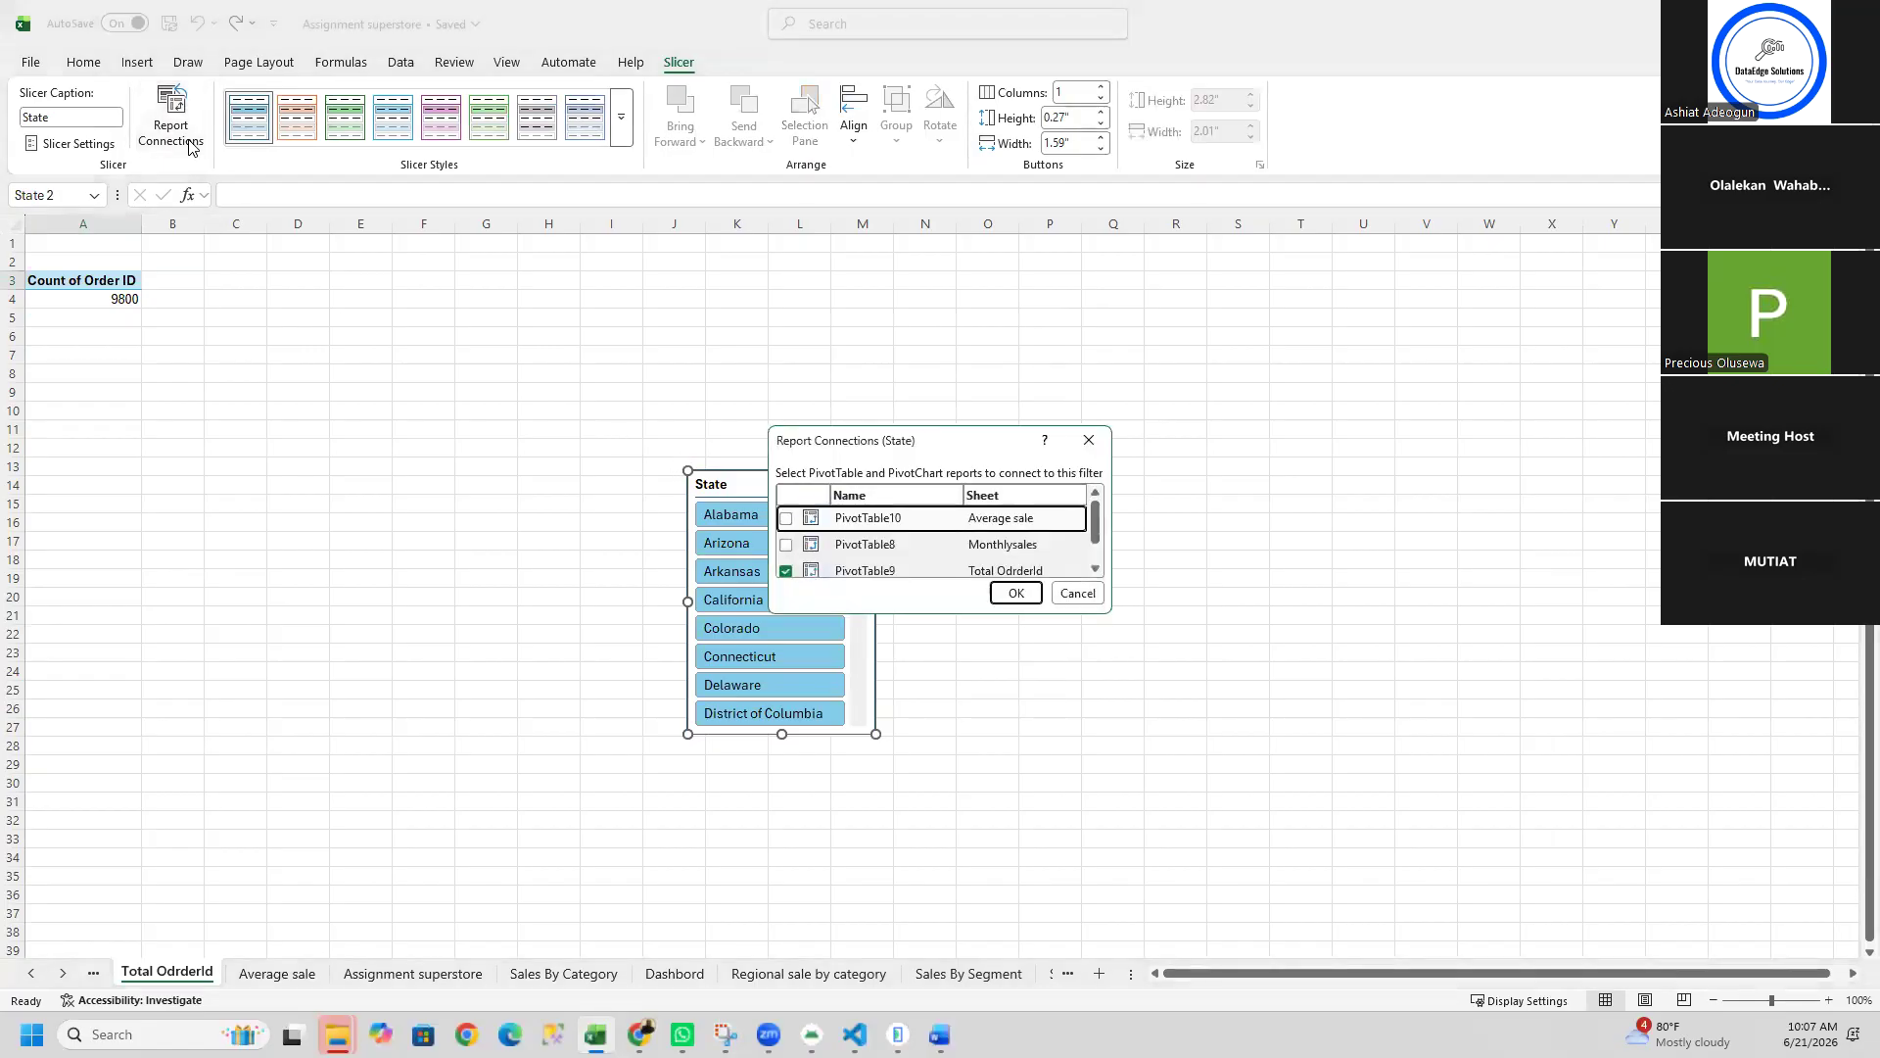
click(1097, 554)
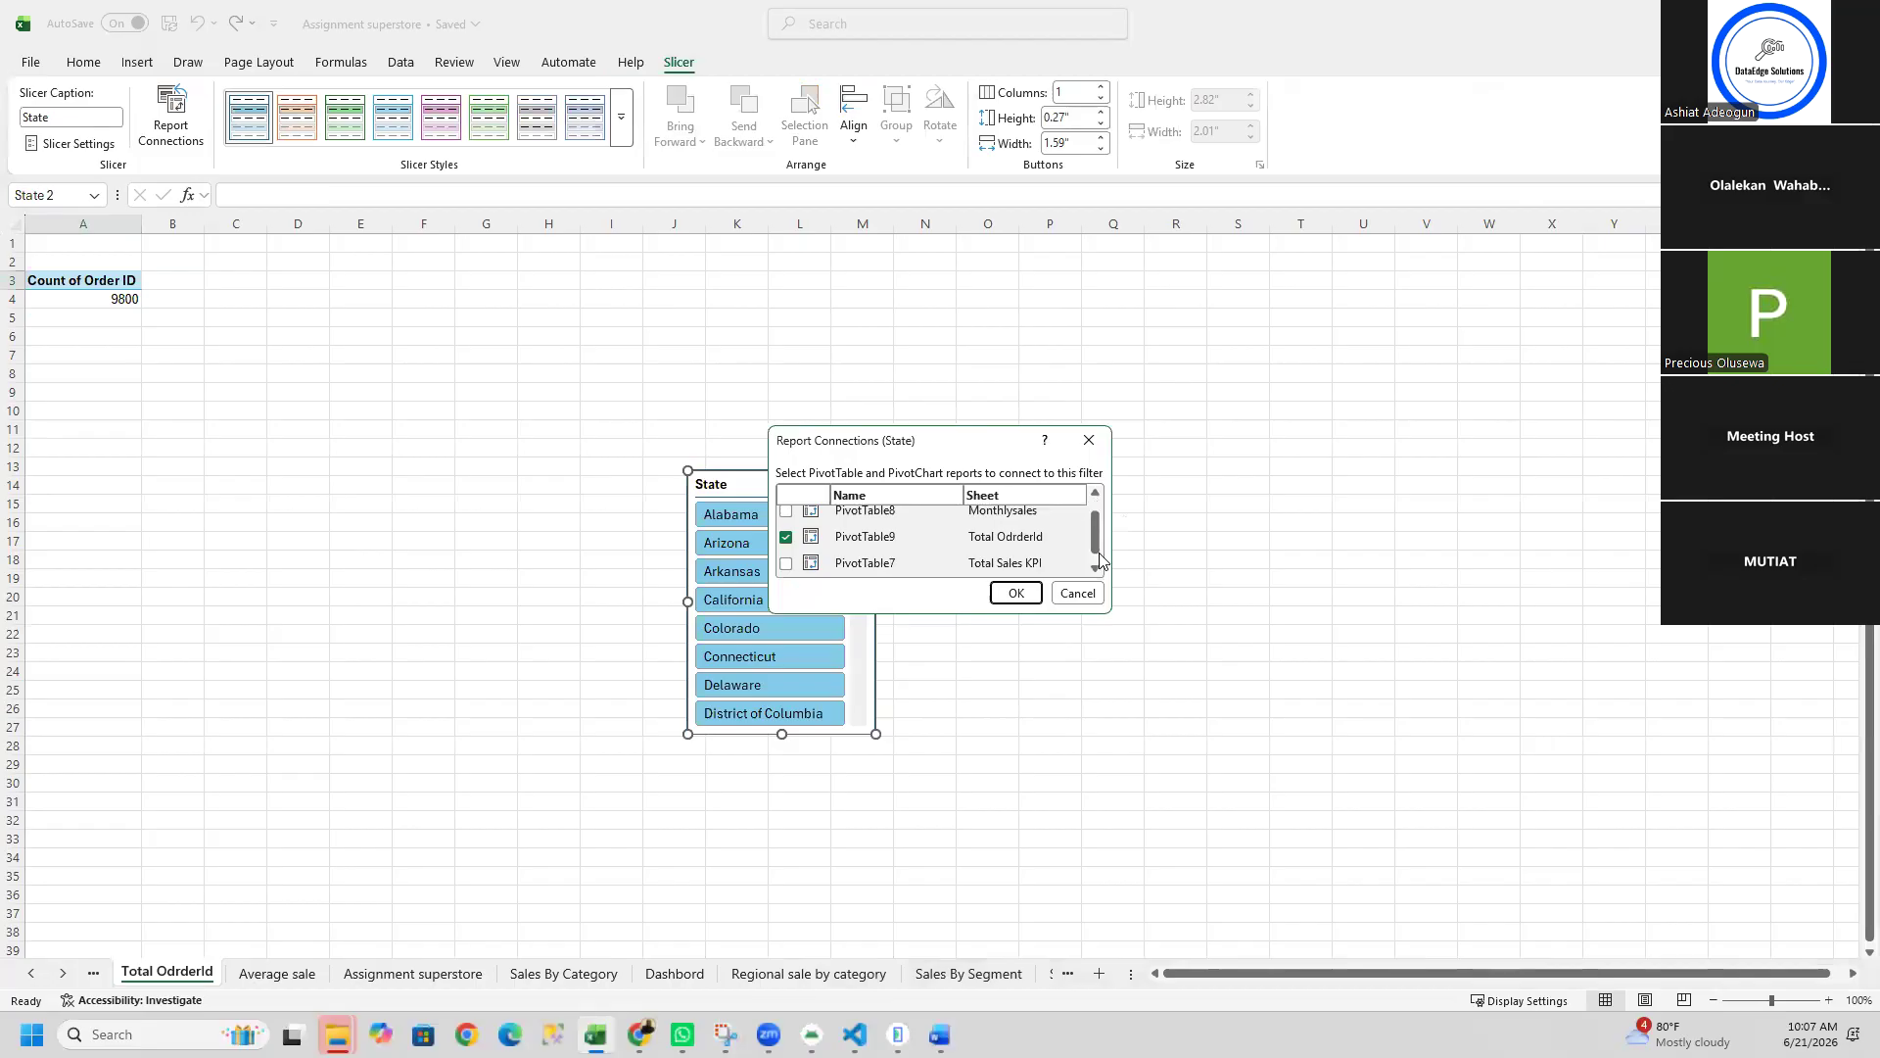
scroll(1100, 560, up, 2)
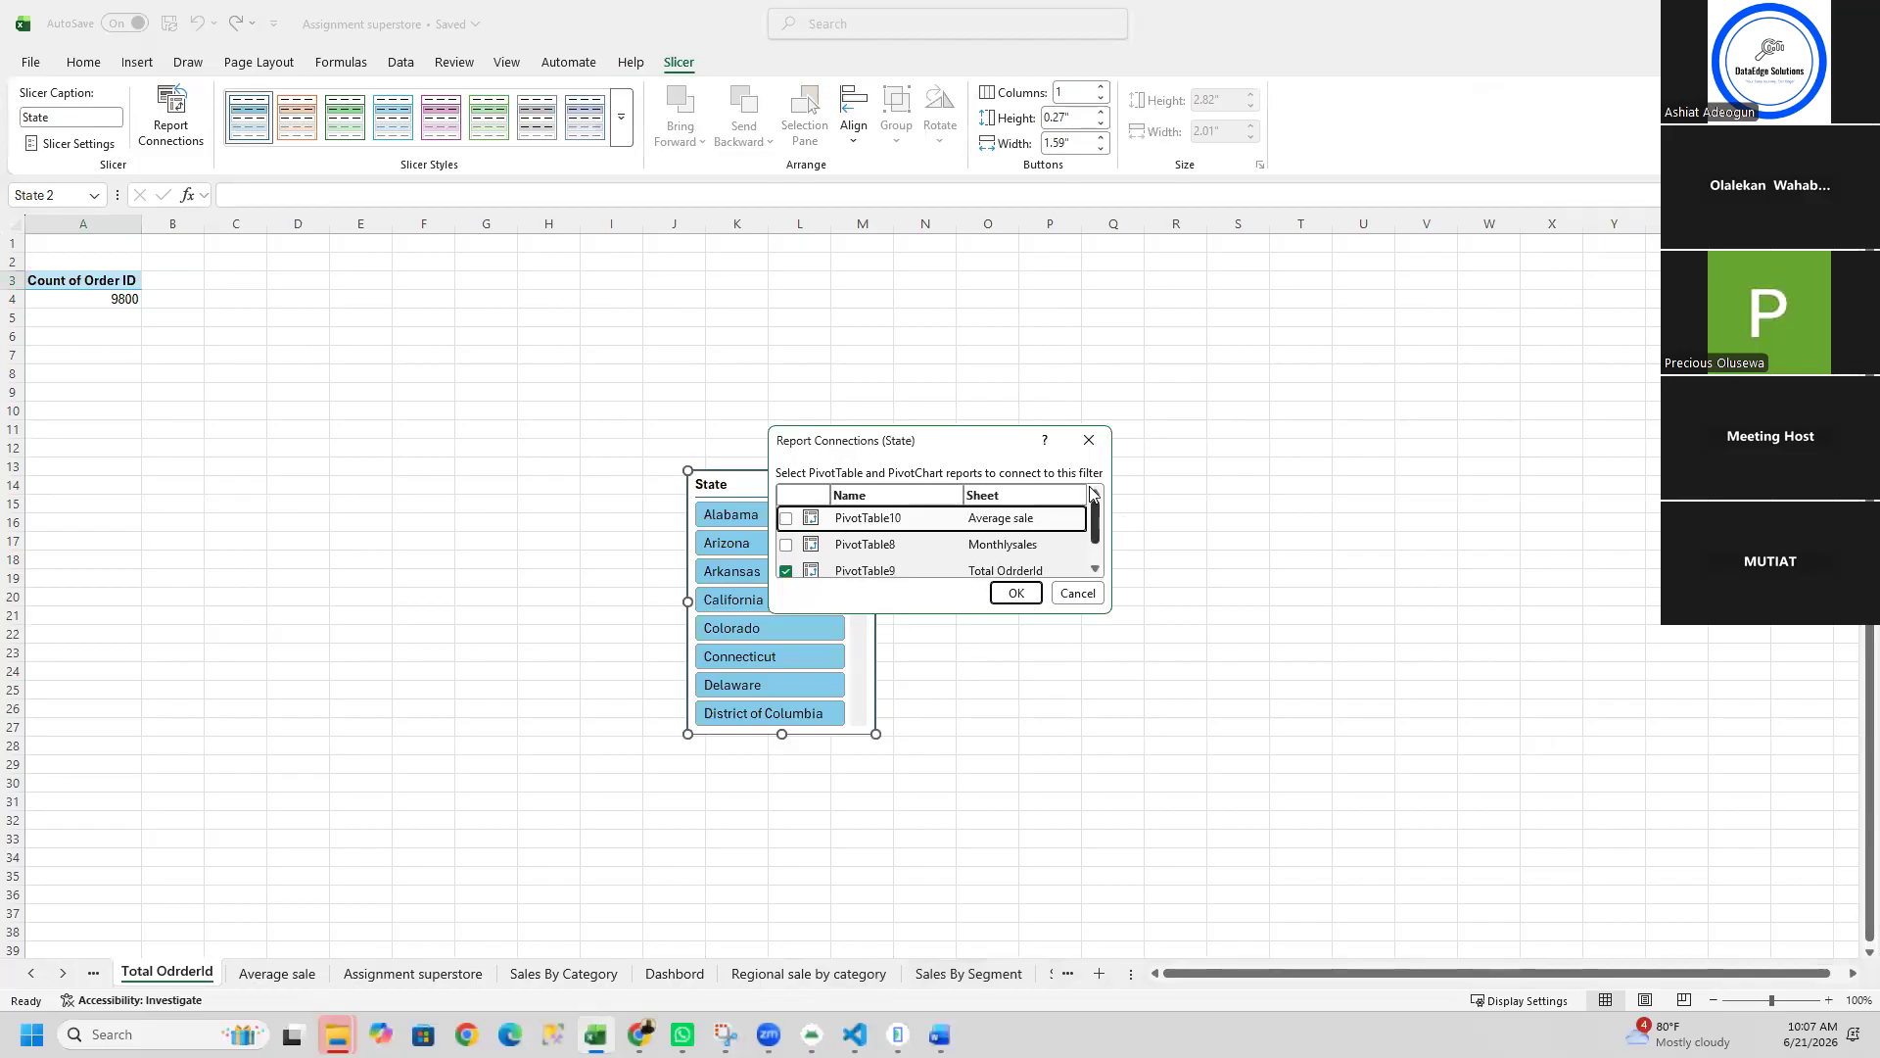
click(1075, 594)
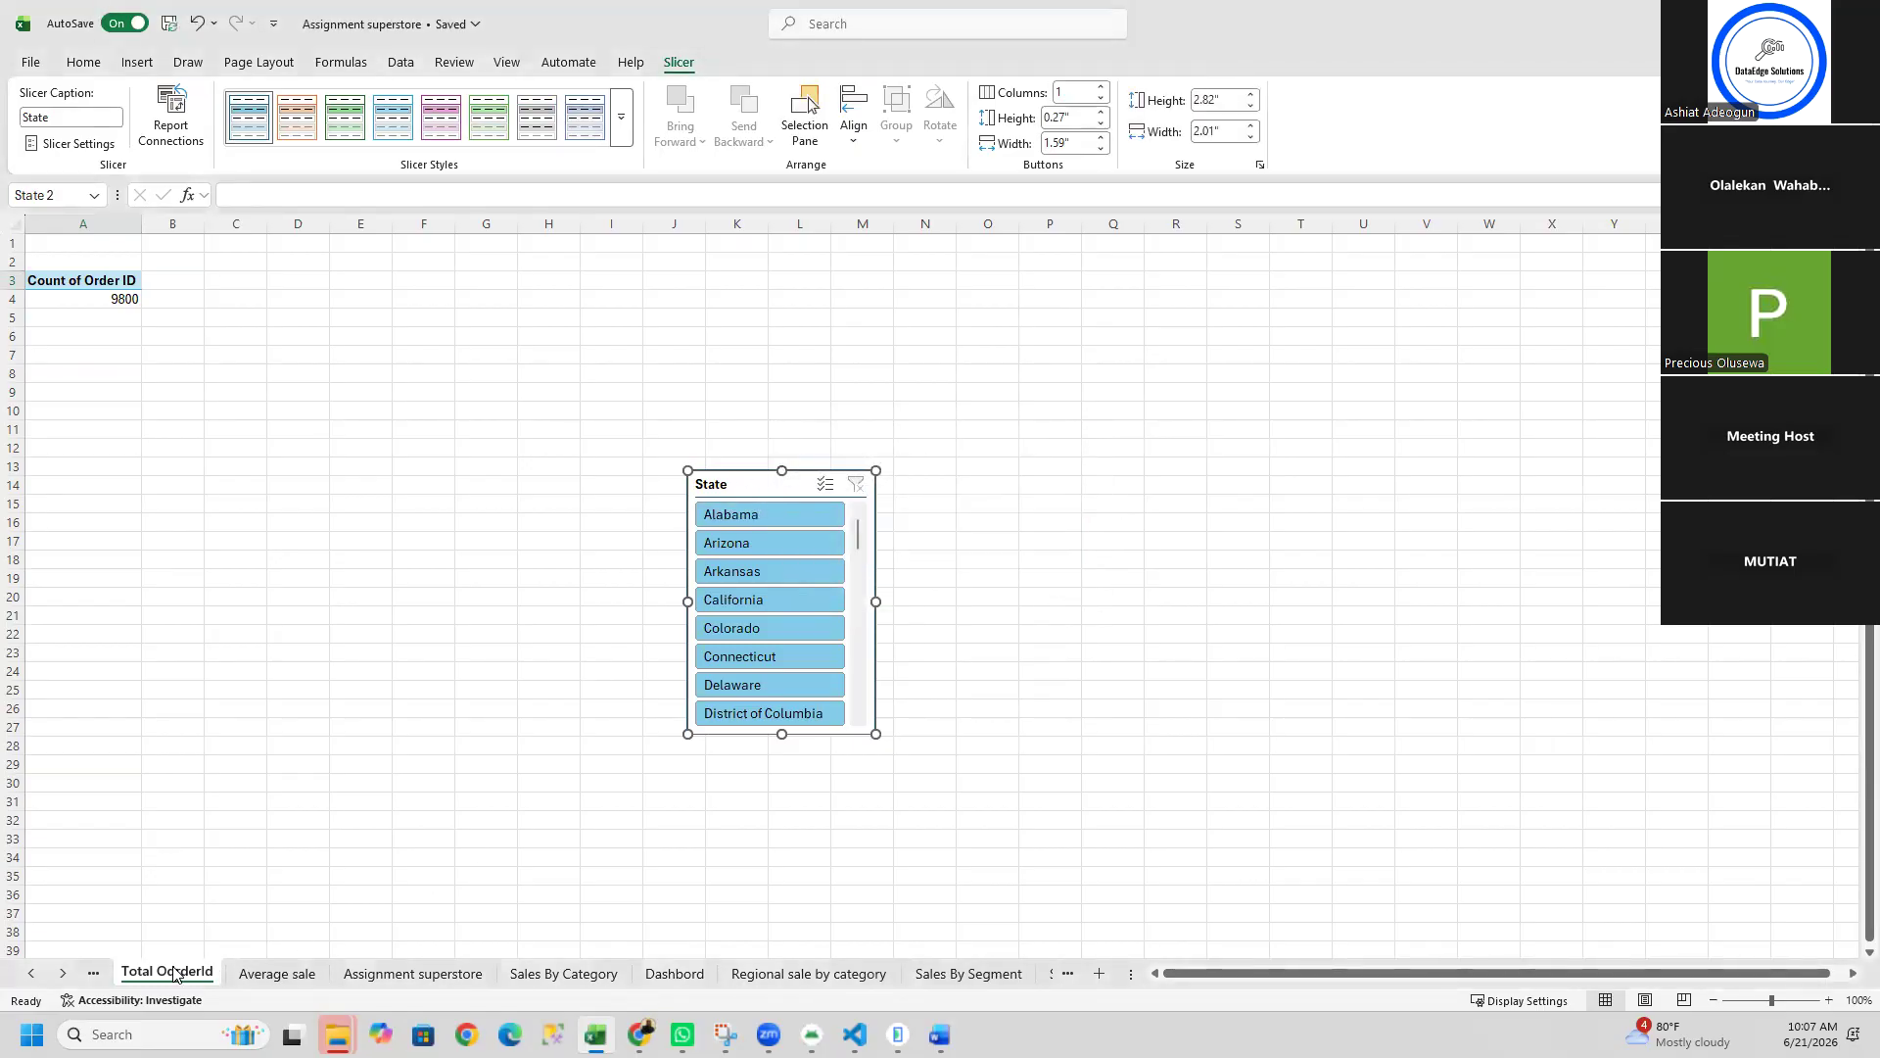
Step: Create a PivotTable on a new worksheet from the Assignment superstore data, limiting the source range to columns A through S
click(96, 972)
click(96, 972)
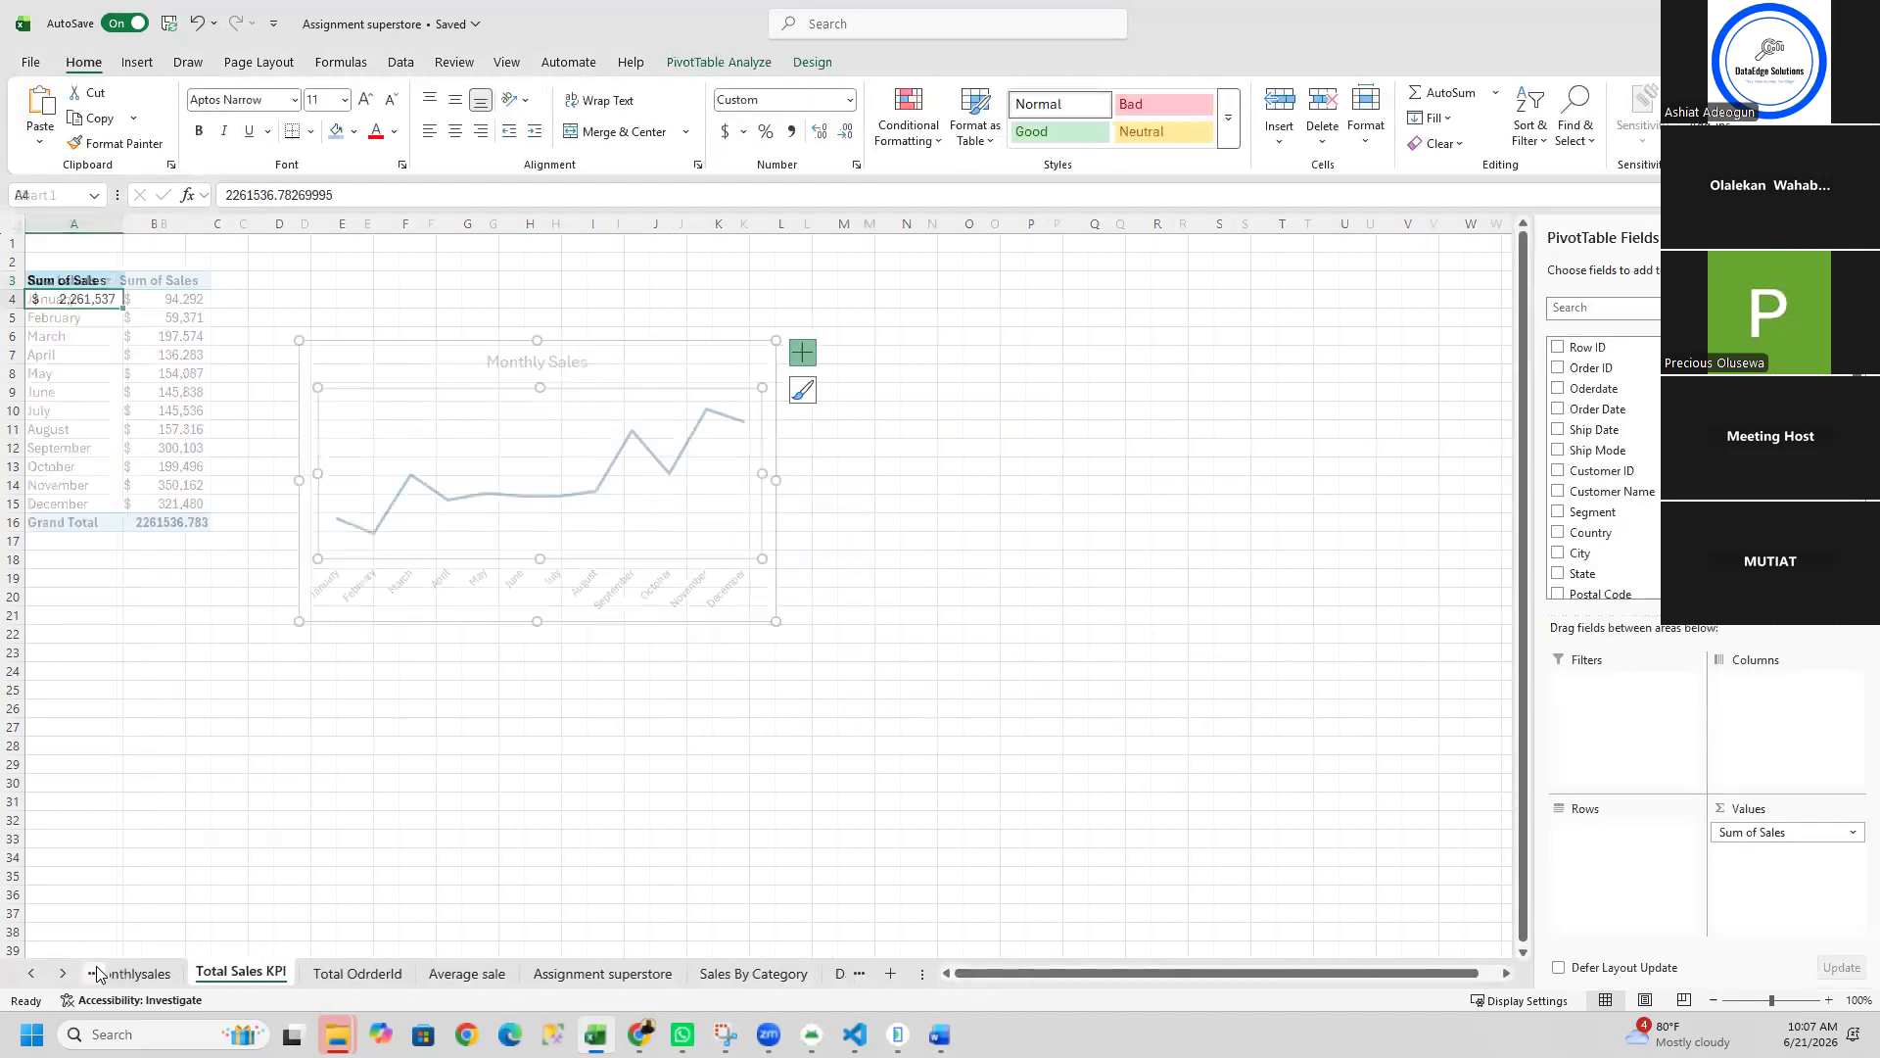
click(632, 972)
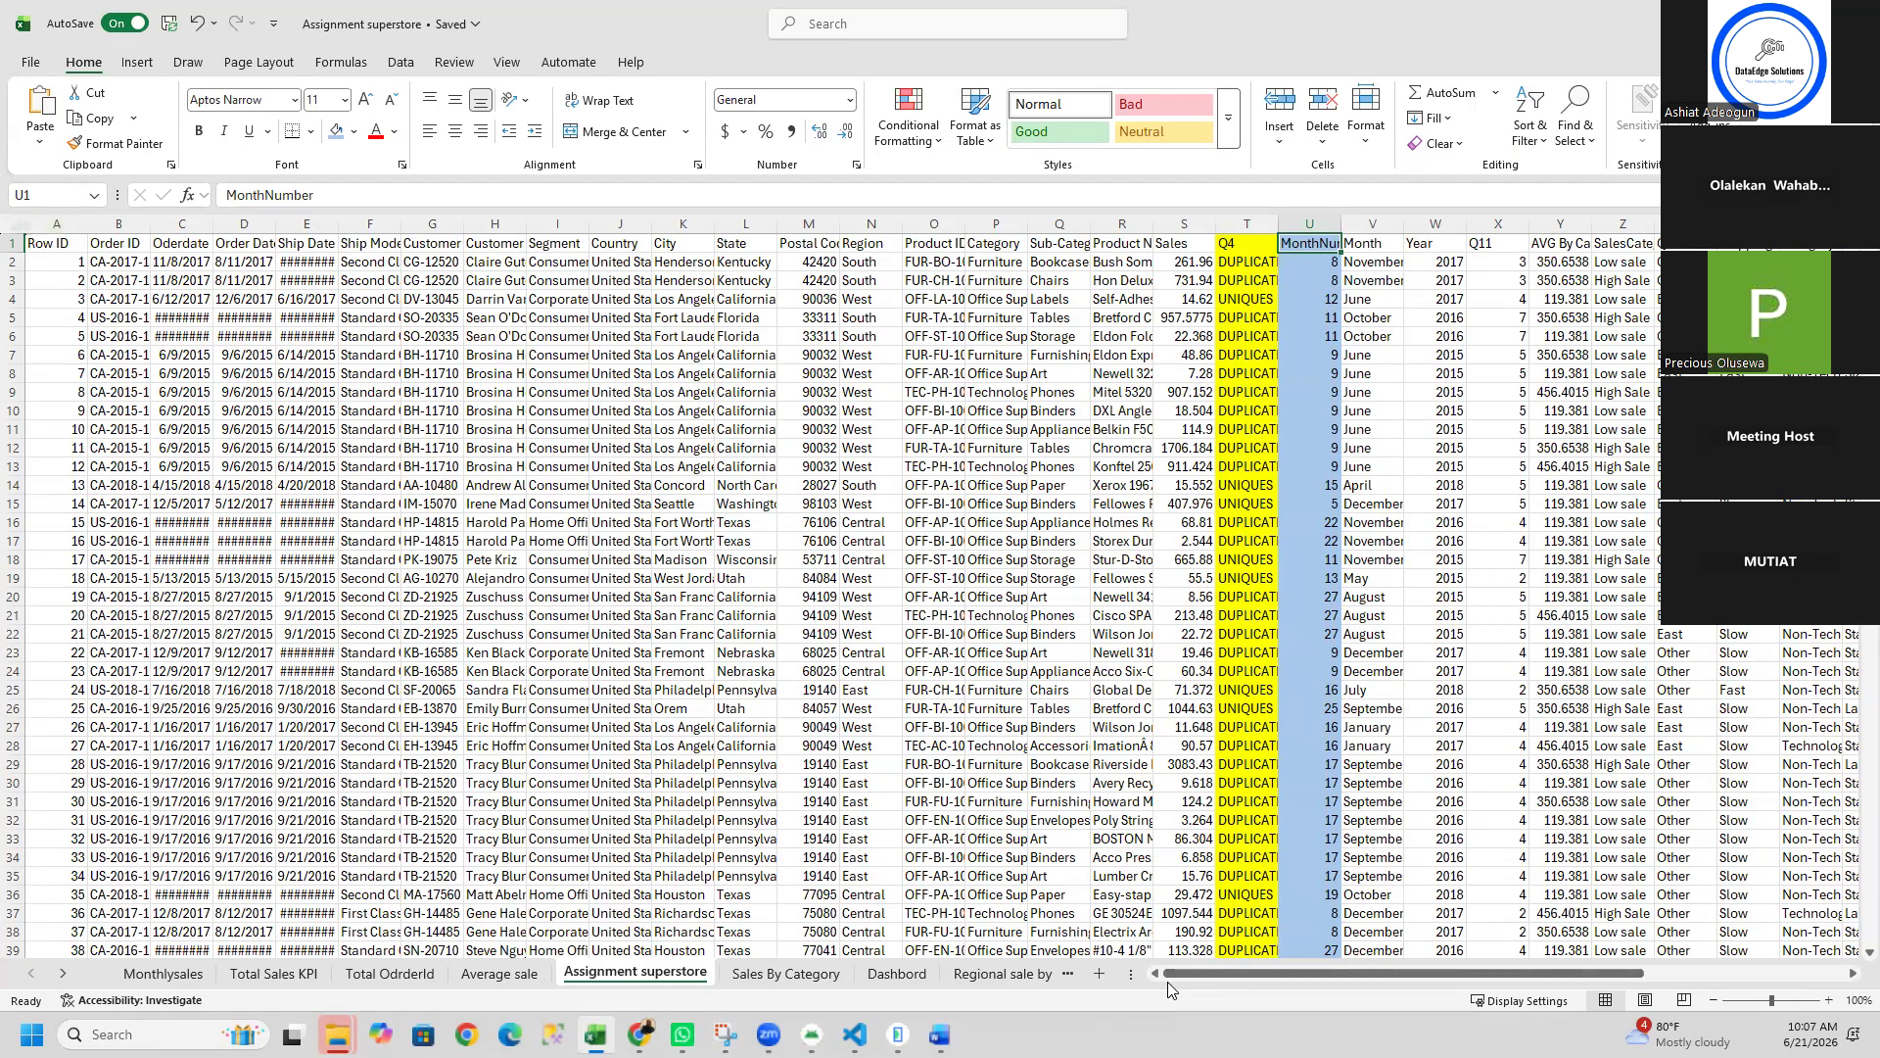
drag(1170, 973, 1371, 973)
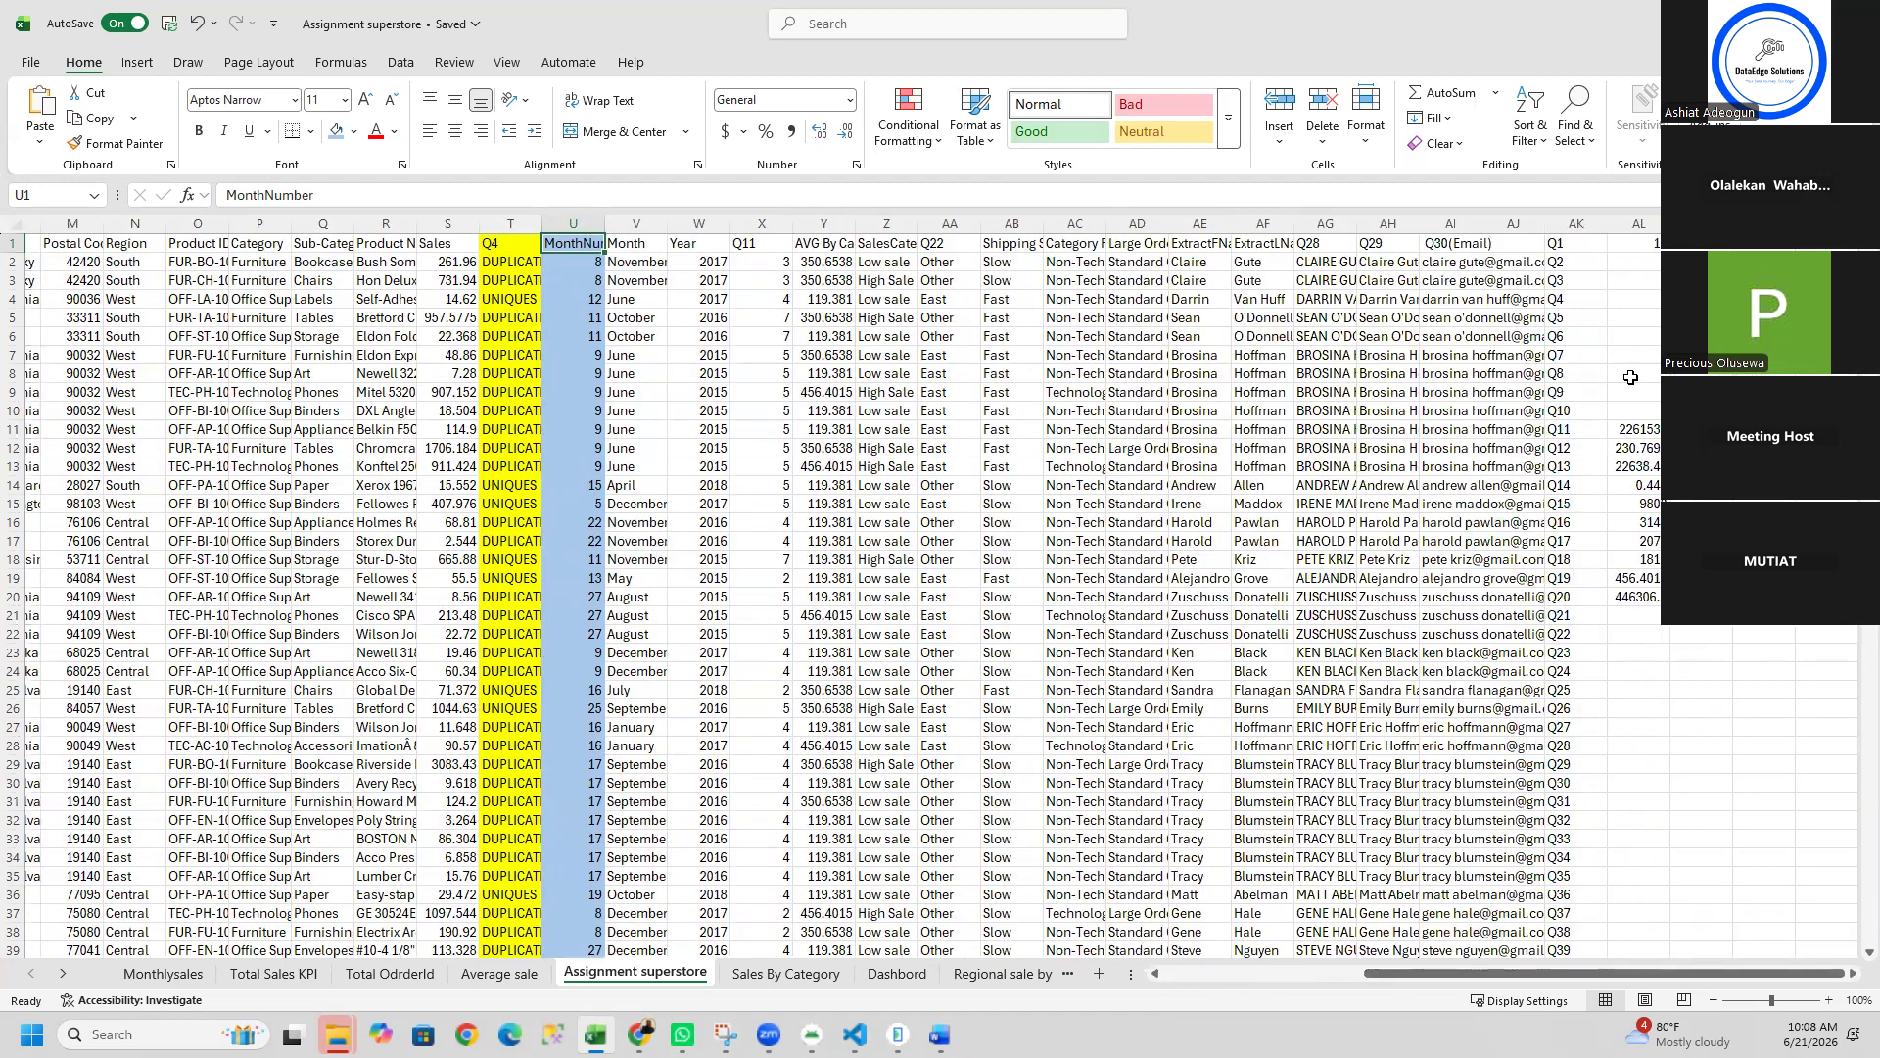
drag(1457, 973, 1195, 981)
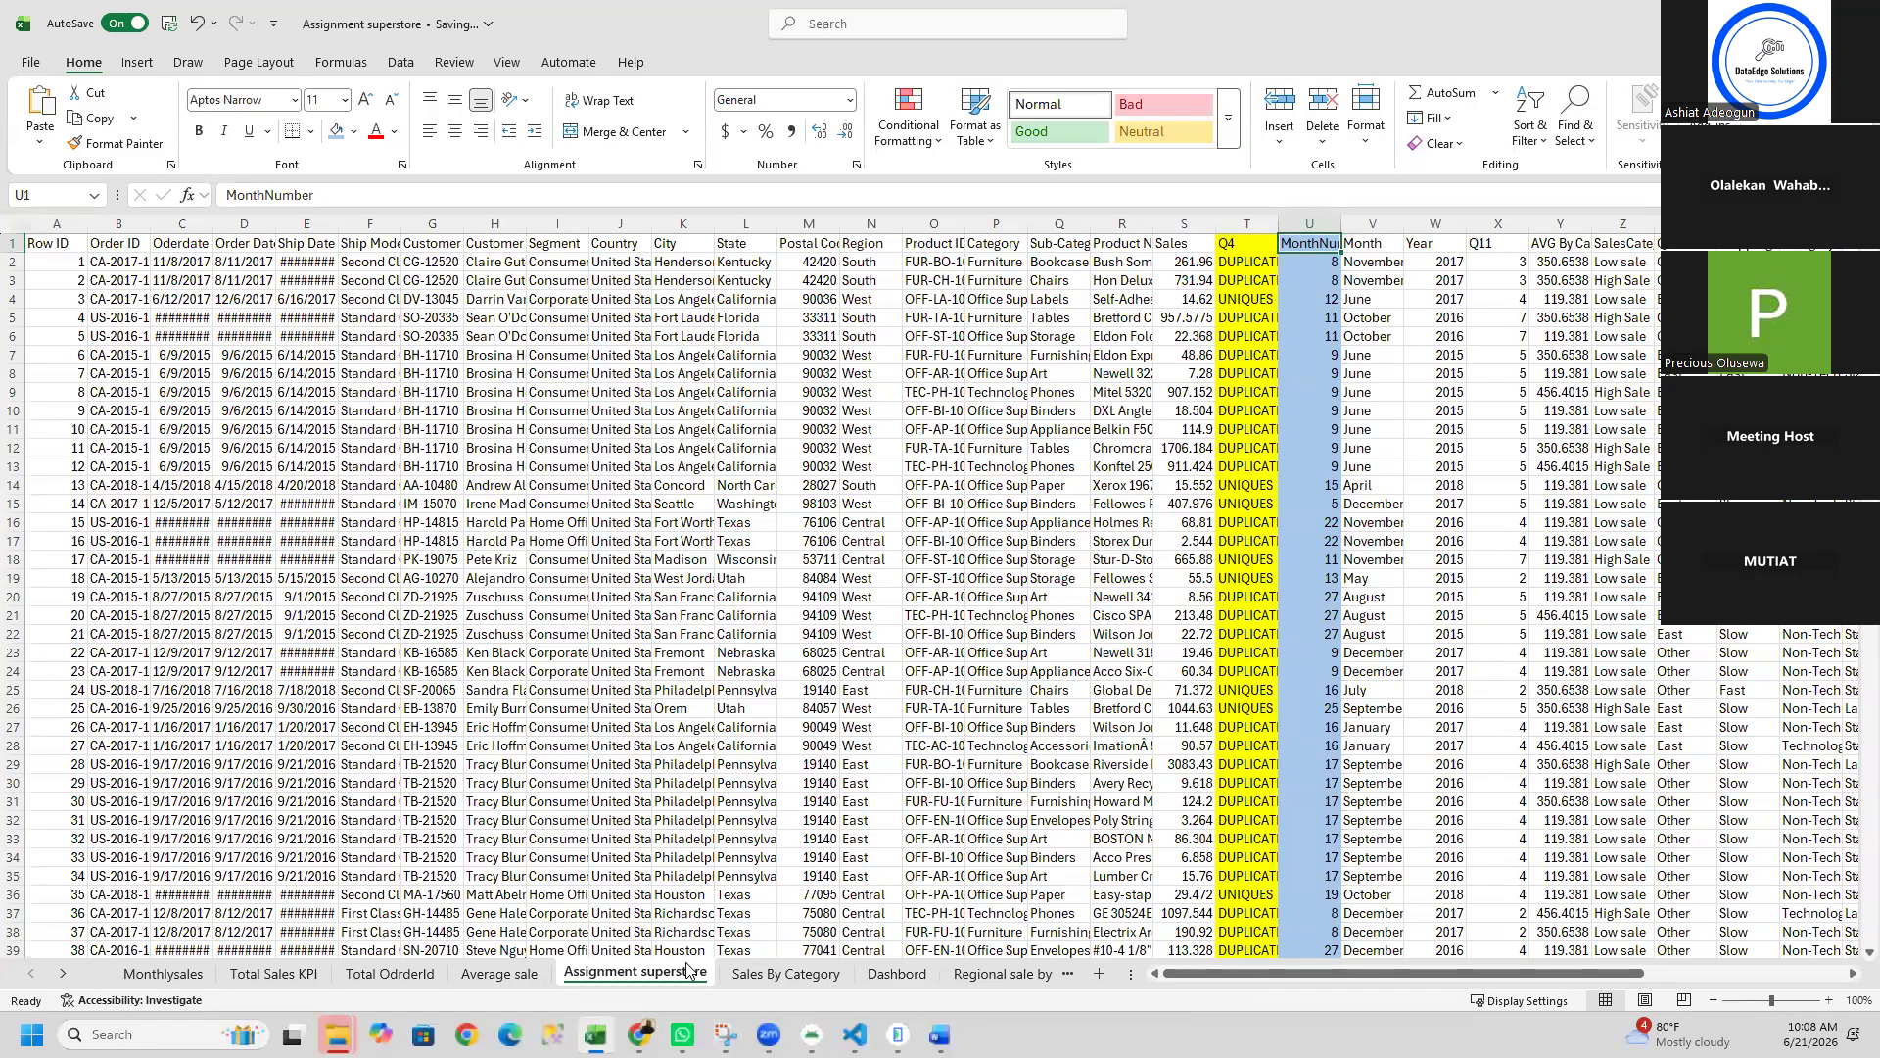
click(13, 224)
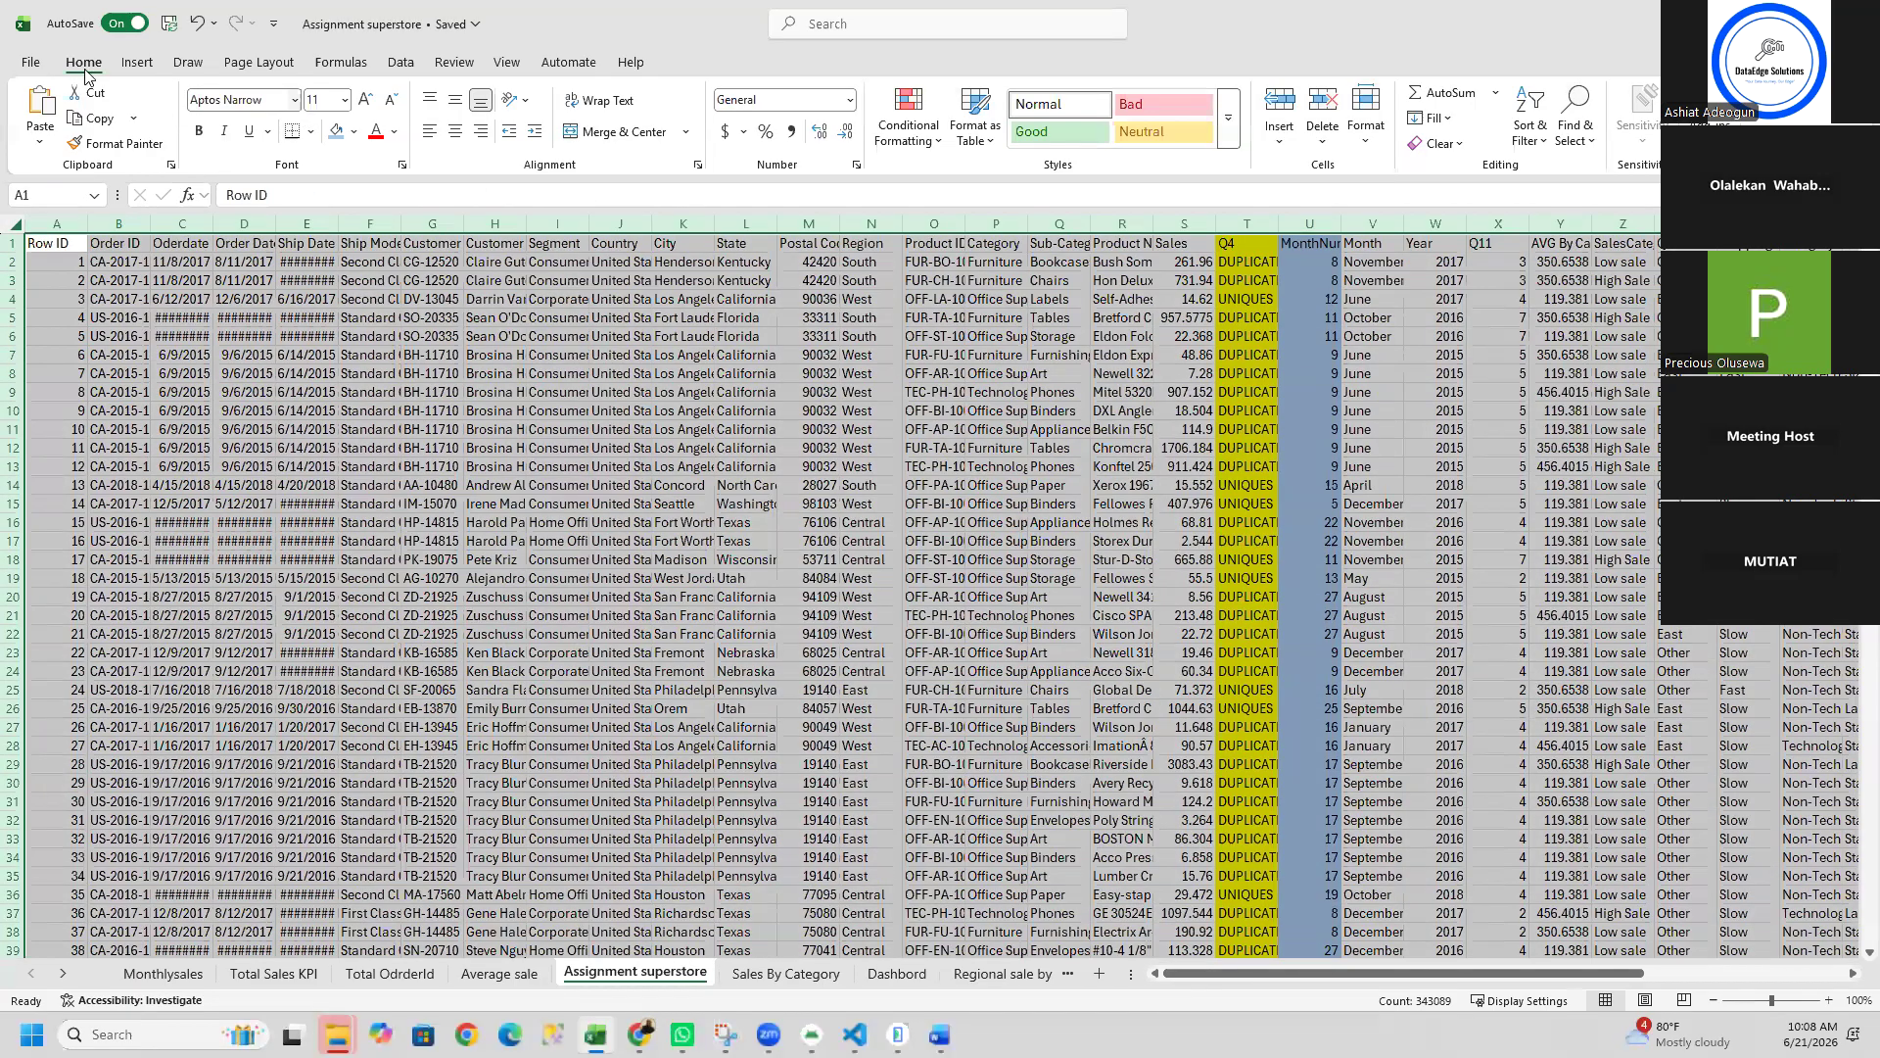
click(137, 62)
click(59, 129)
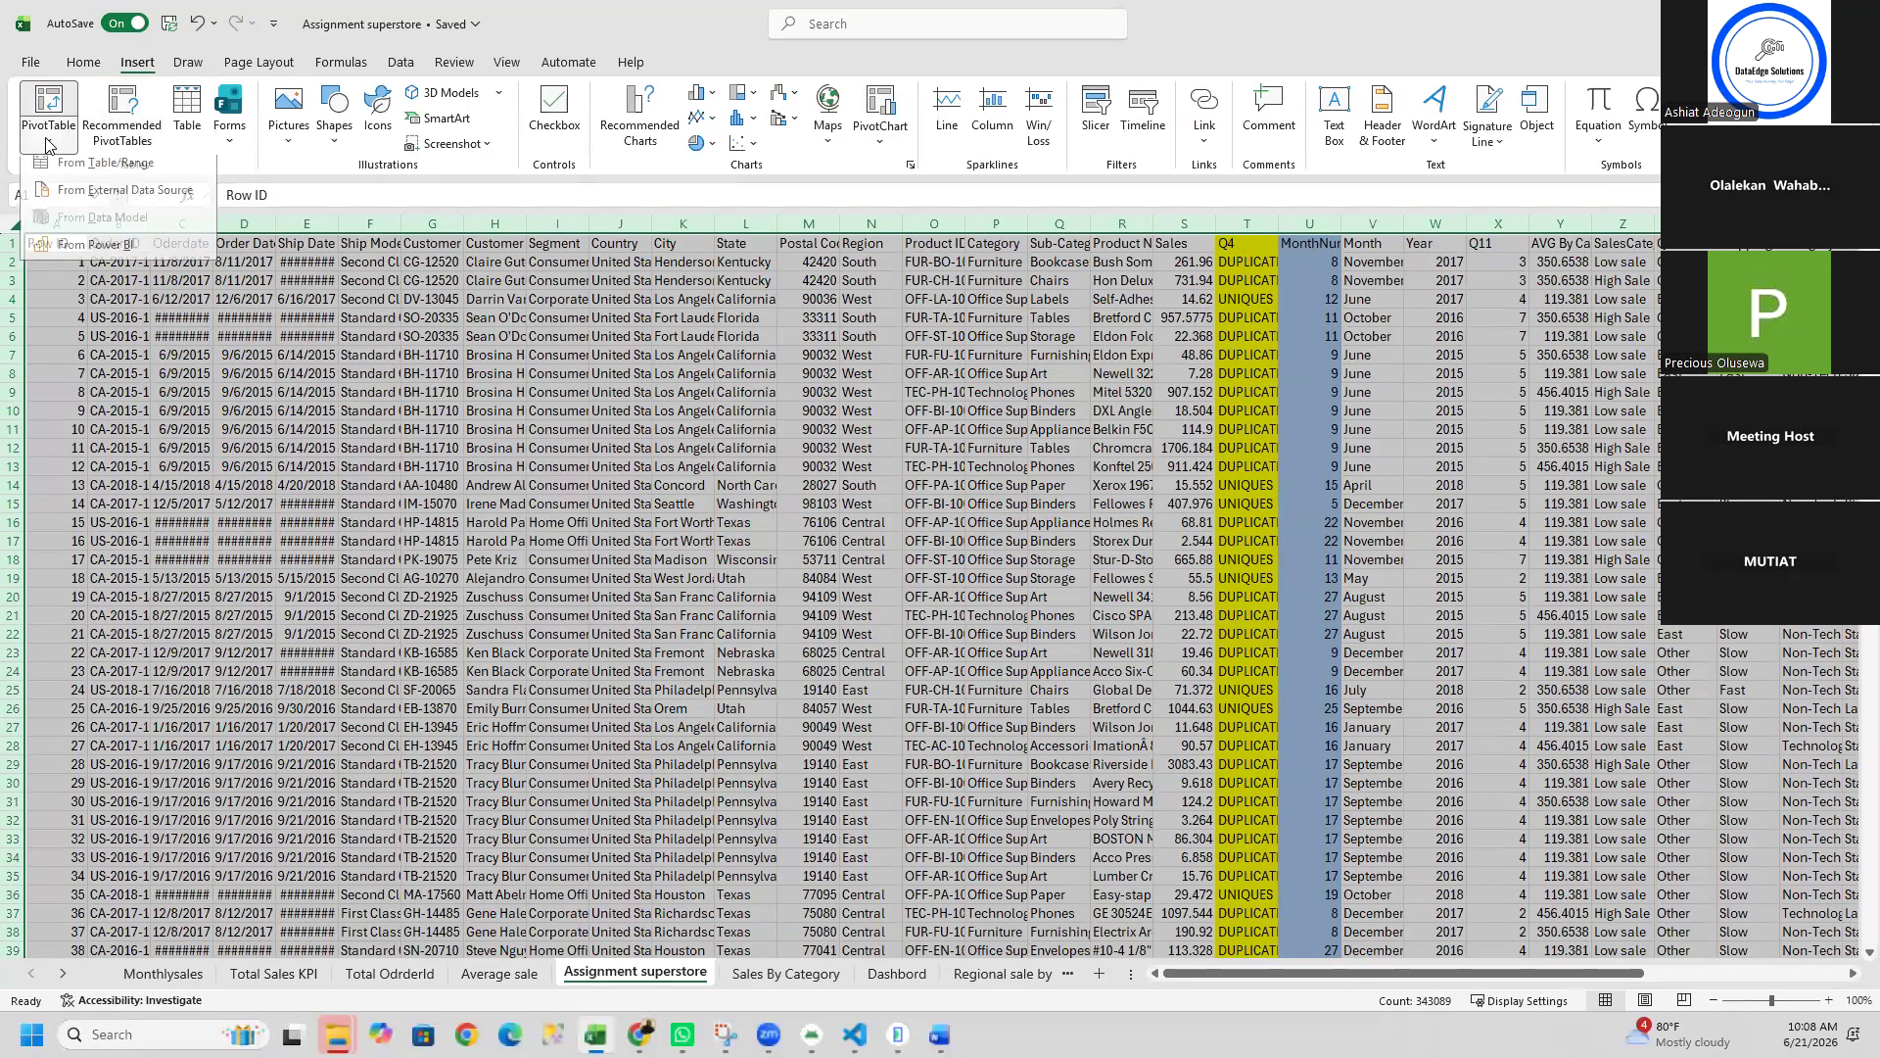
click(67, 175)
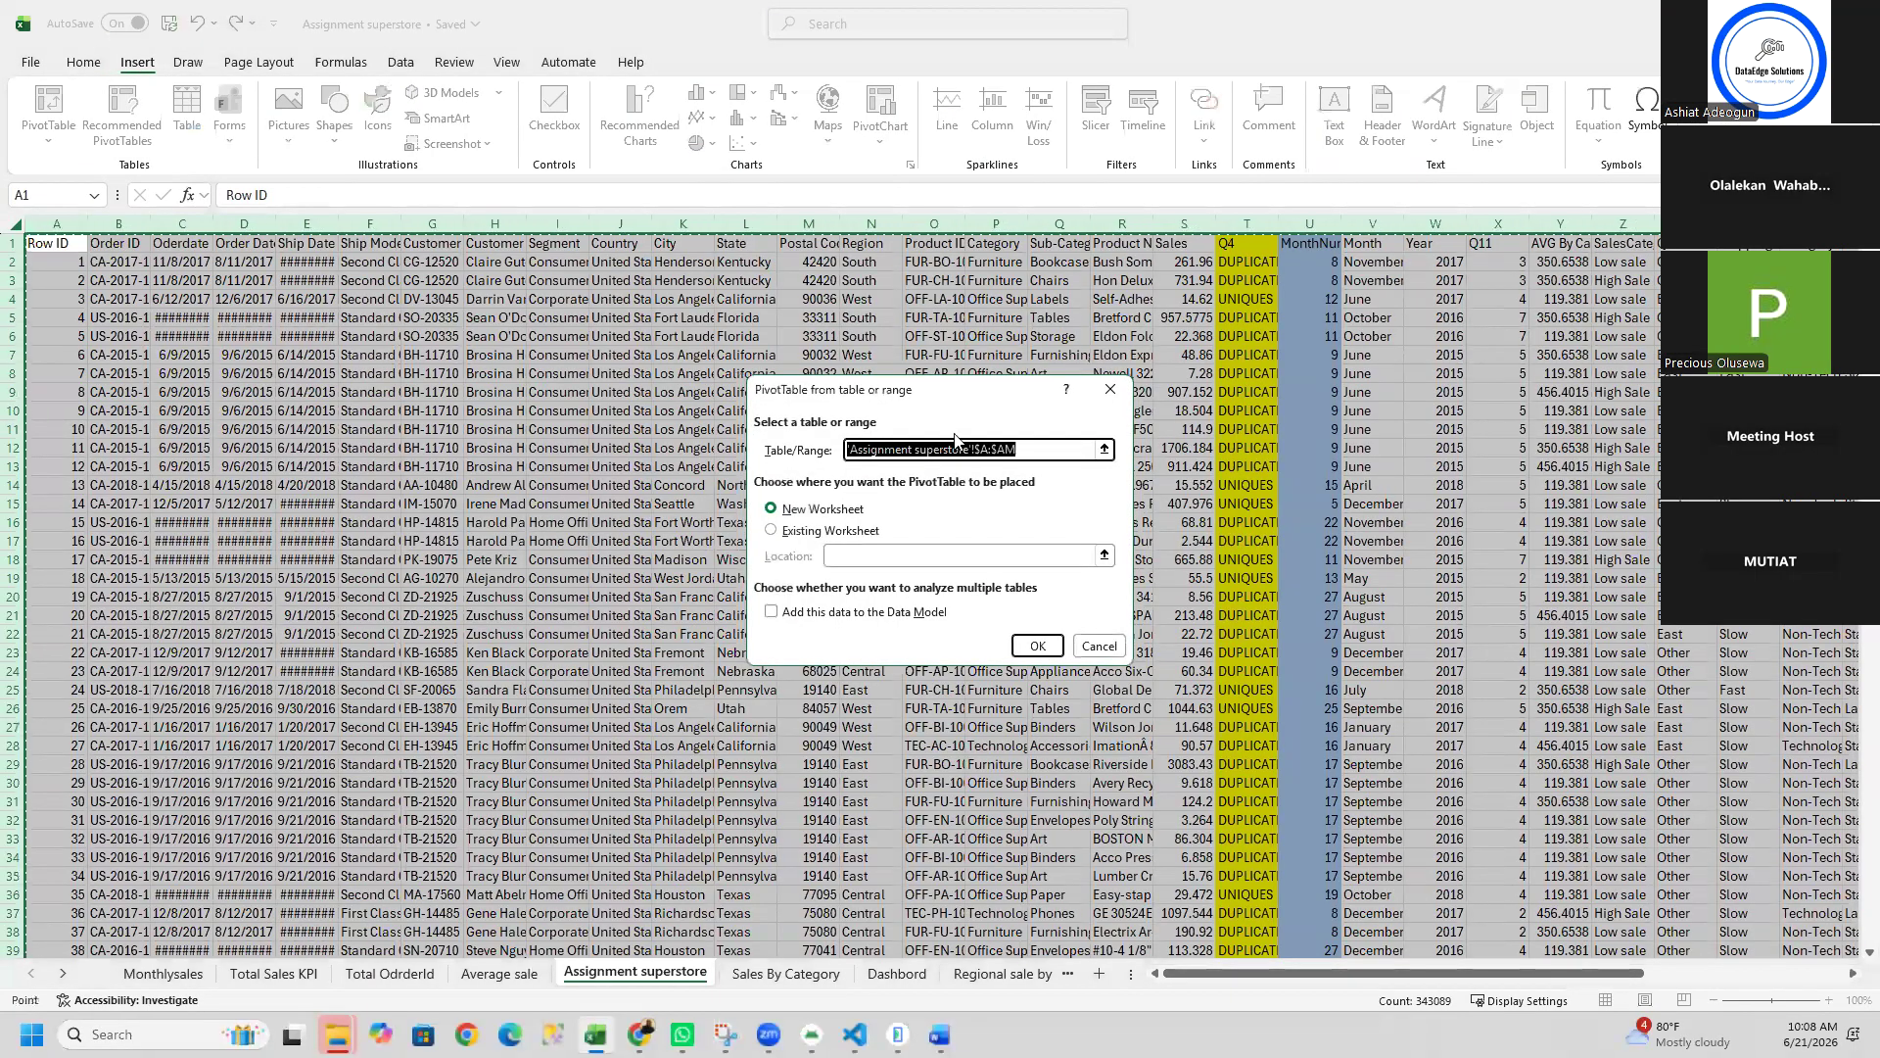
click(1035, 452)
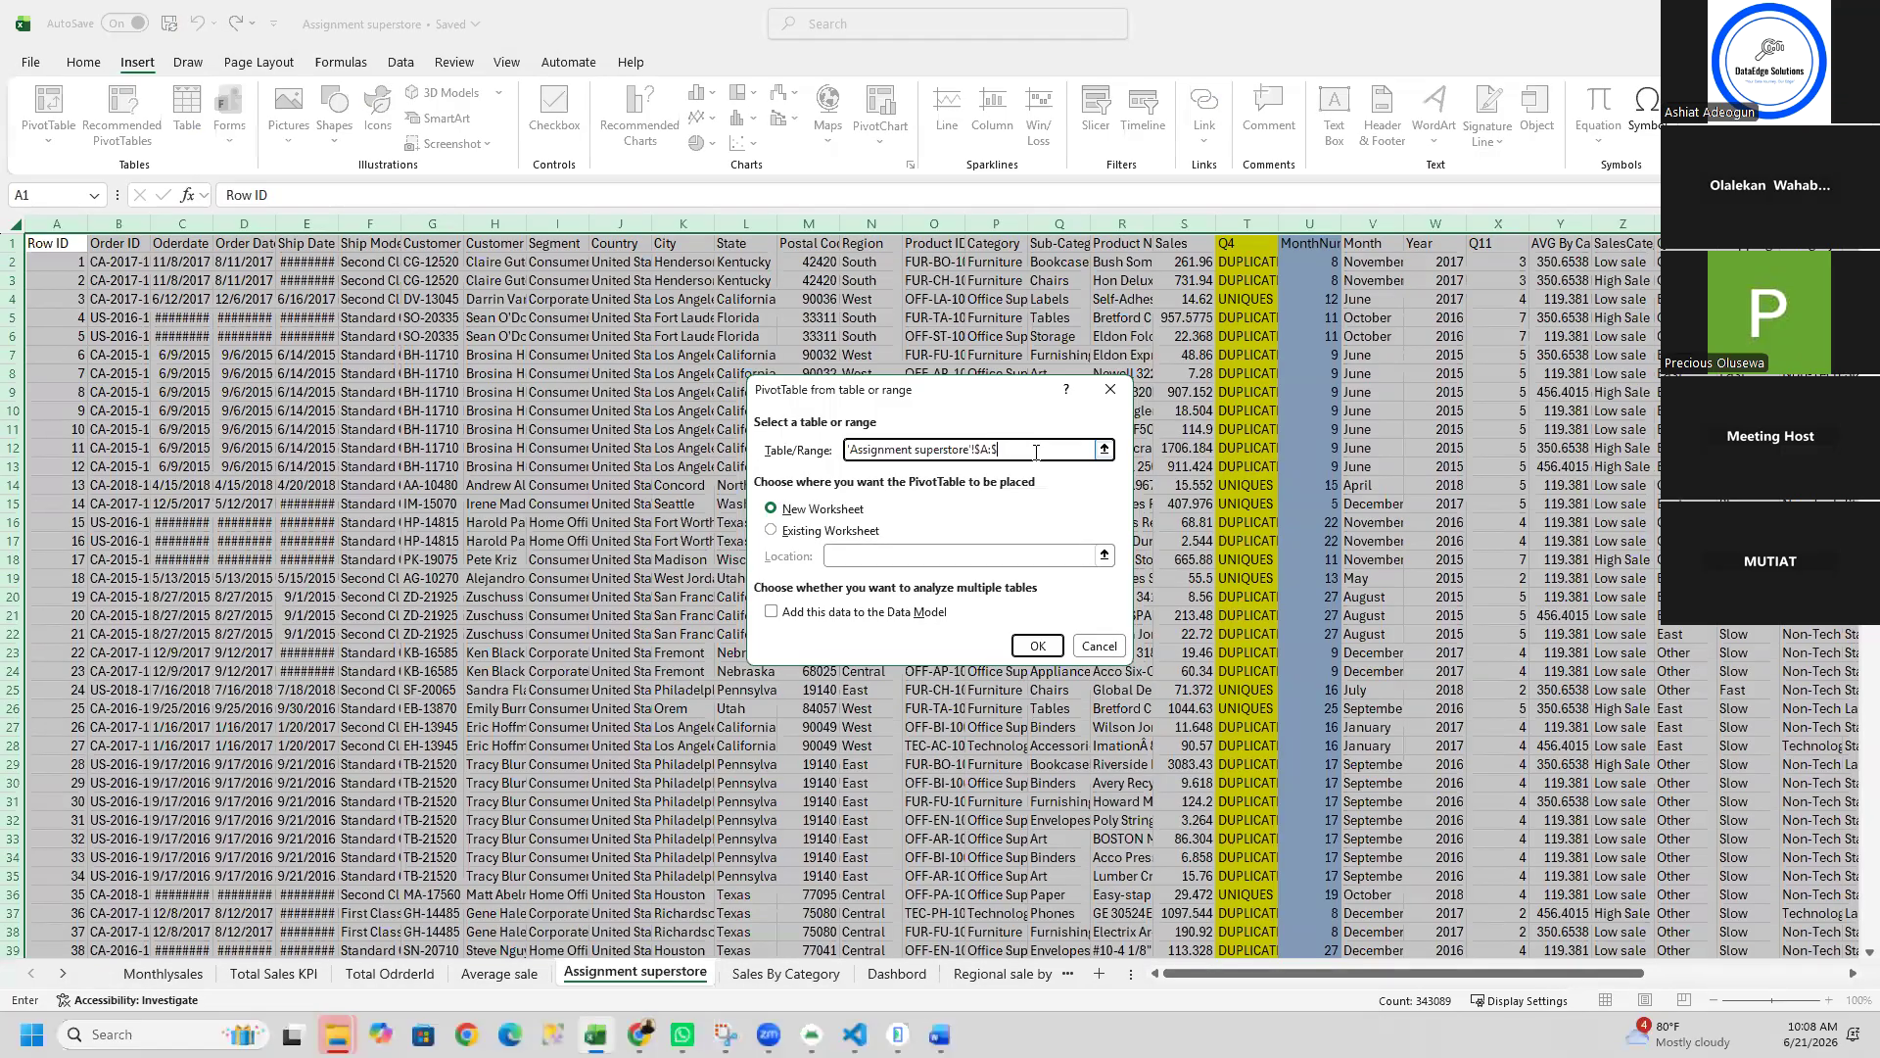
key(Return)
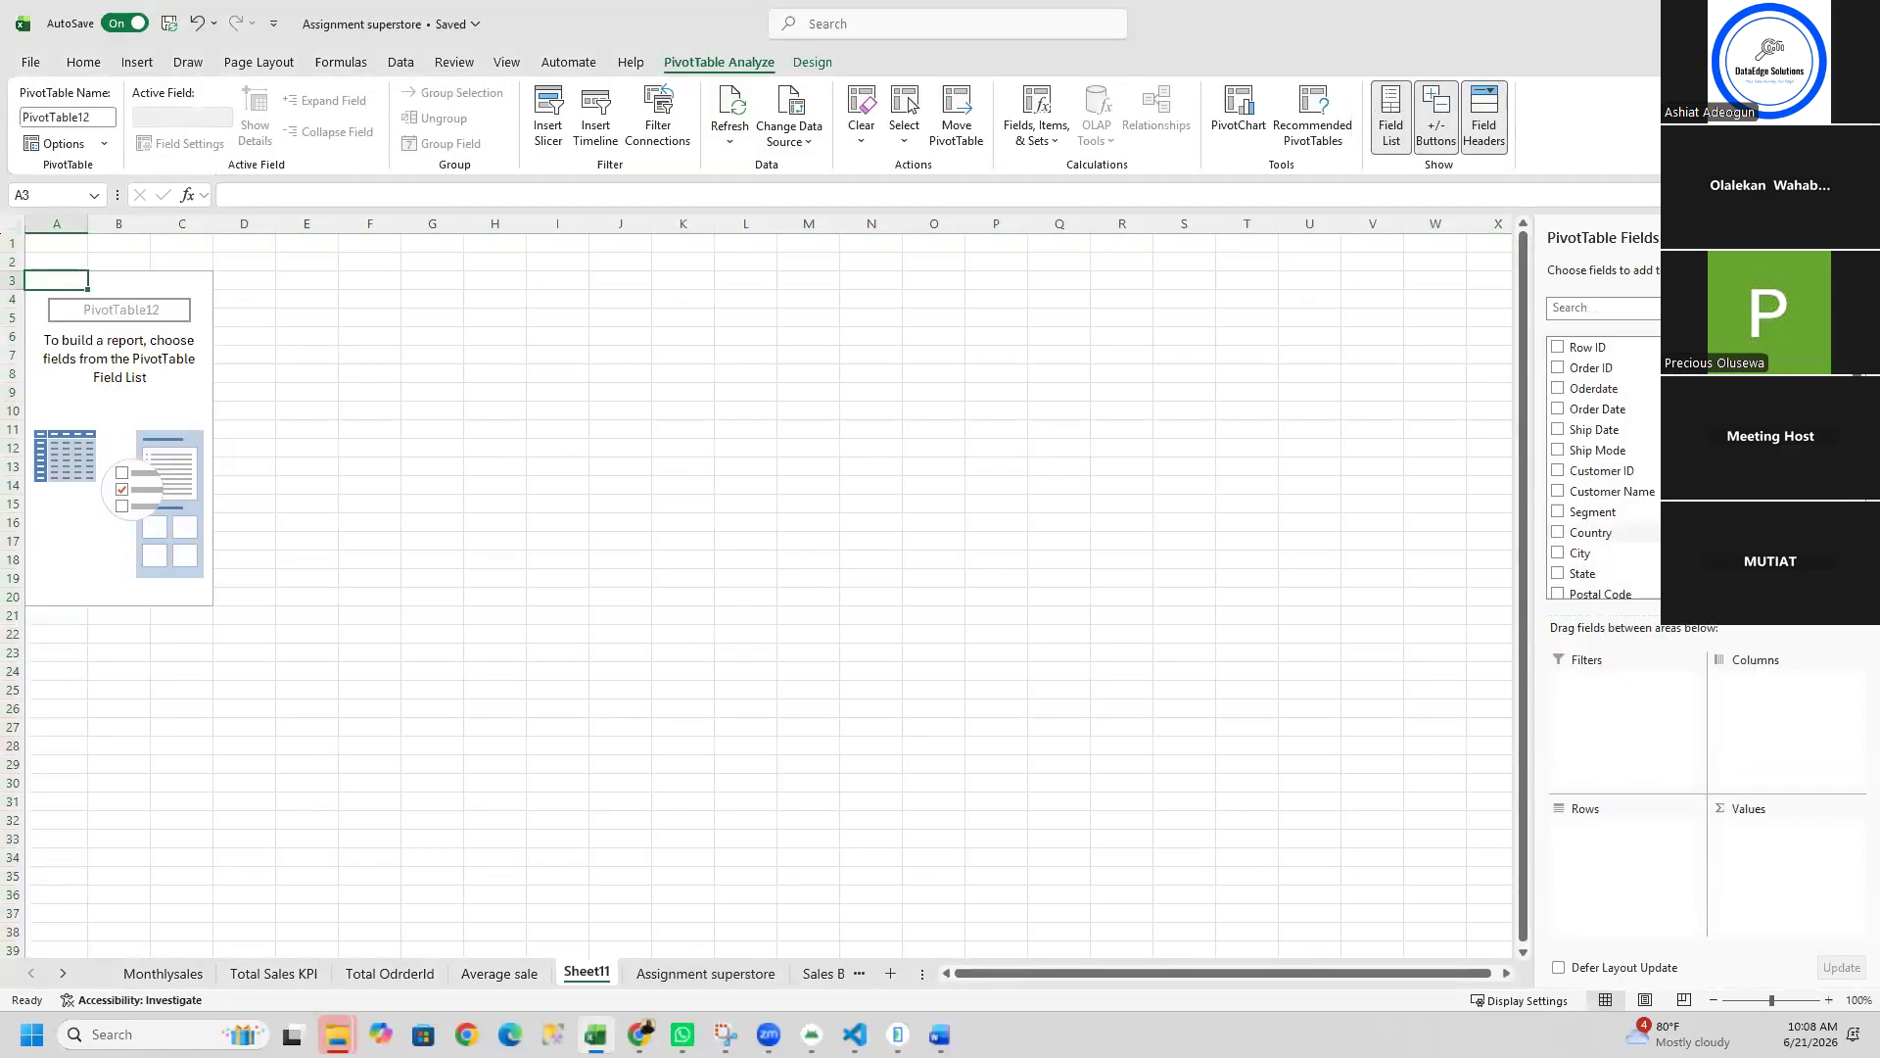
Step: Add Sales to the new PivotTable's values and format the Sum of Sales in dollar accounting format
scroll(1606, 470, down, 3)
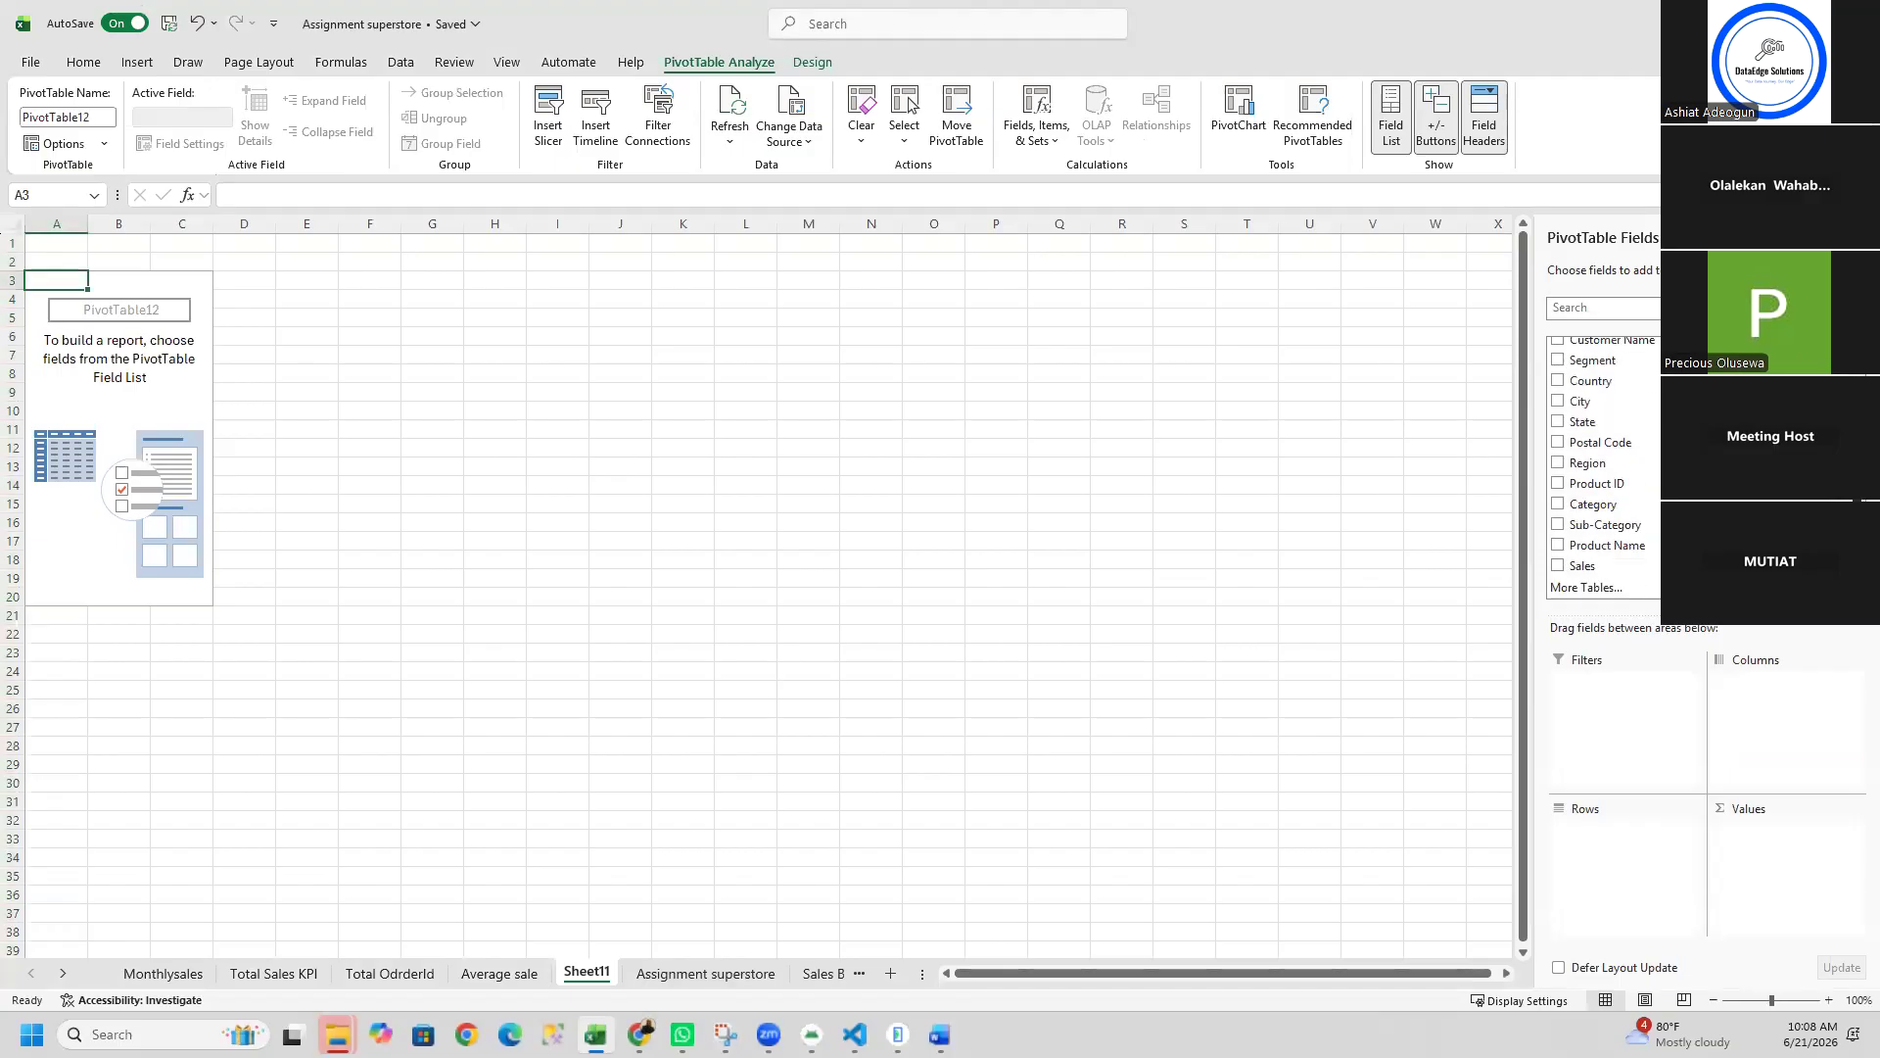
drag(1606, 565, 1802, 842)
click(85, 298)
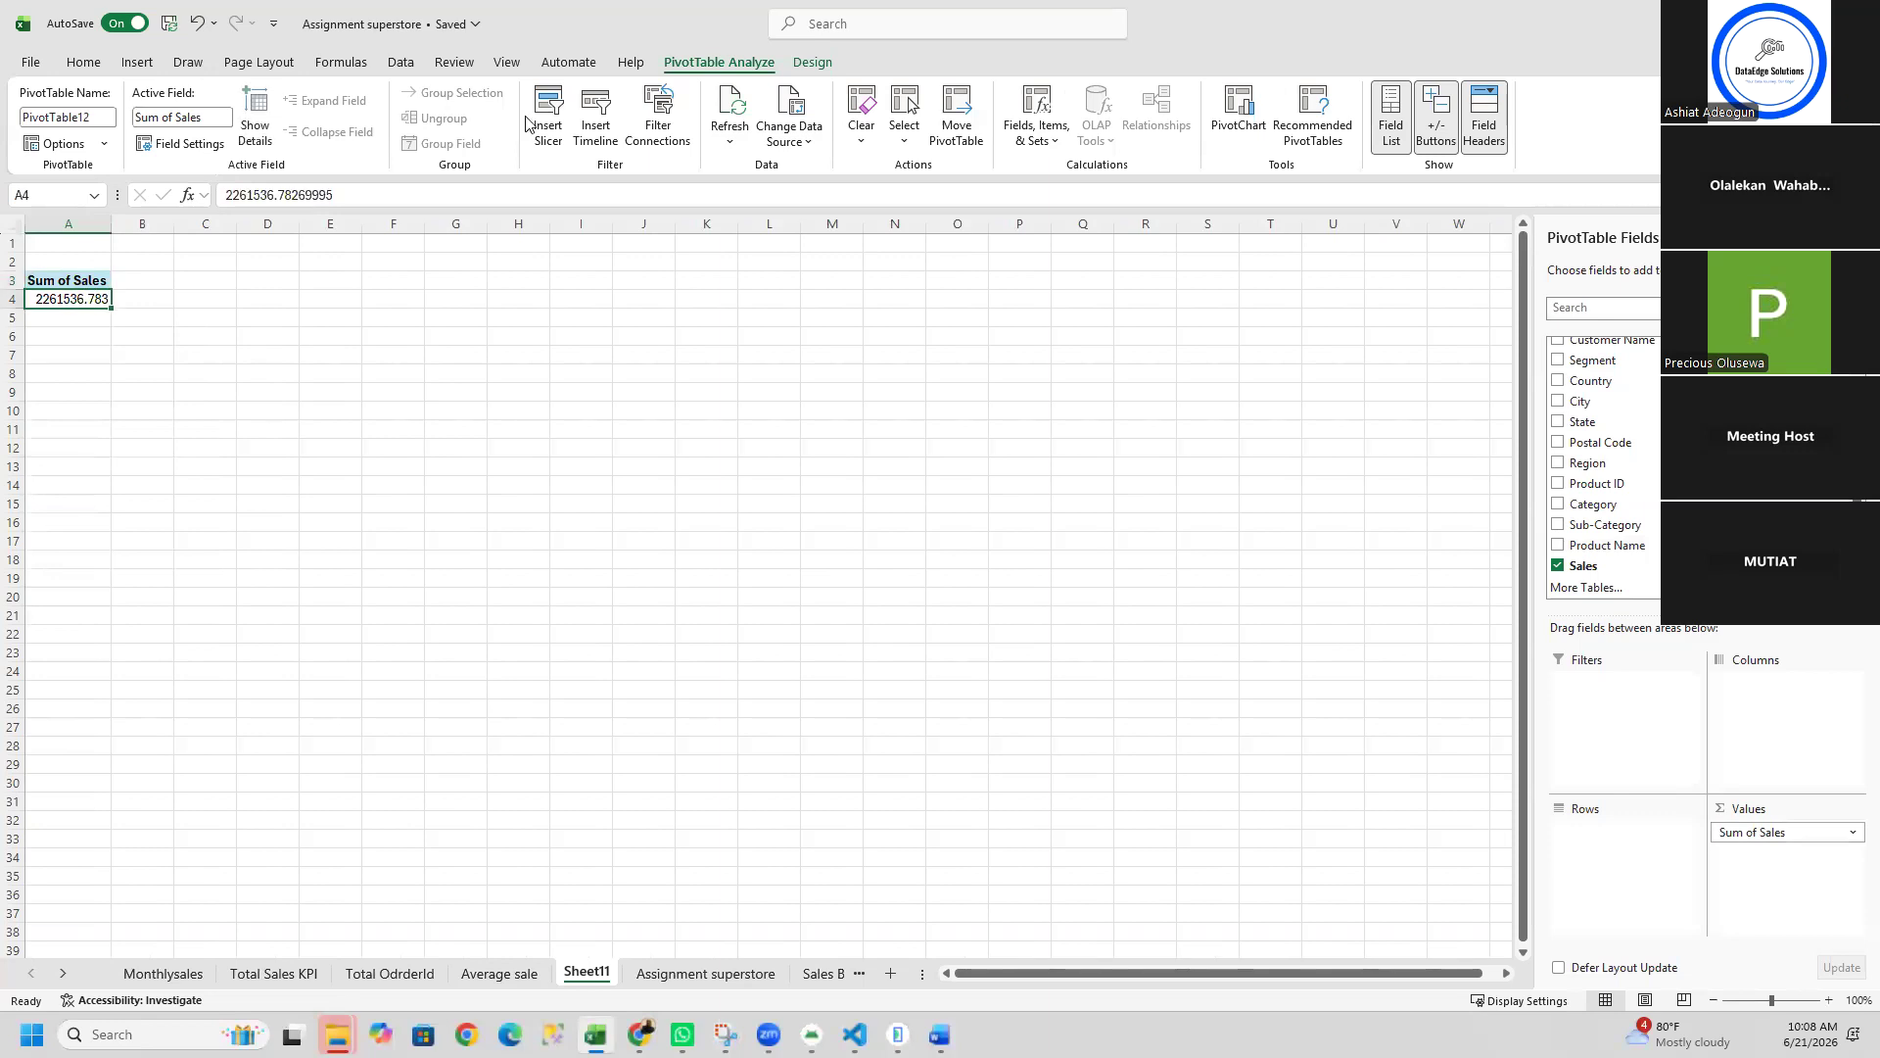
click(96, 63)
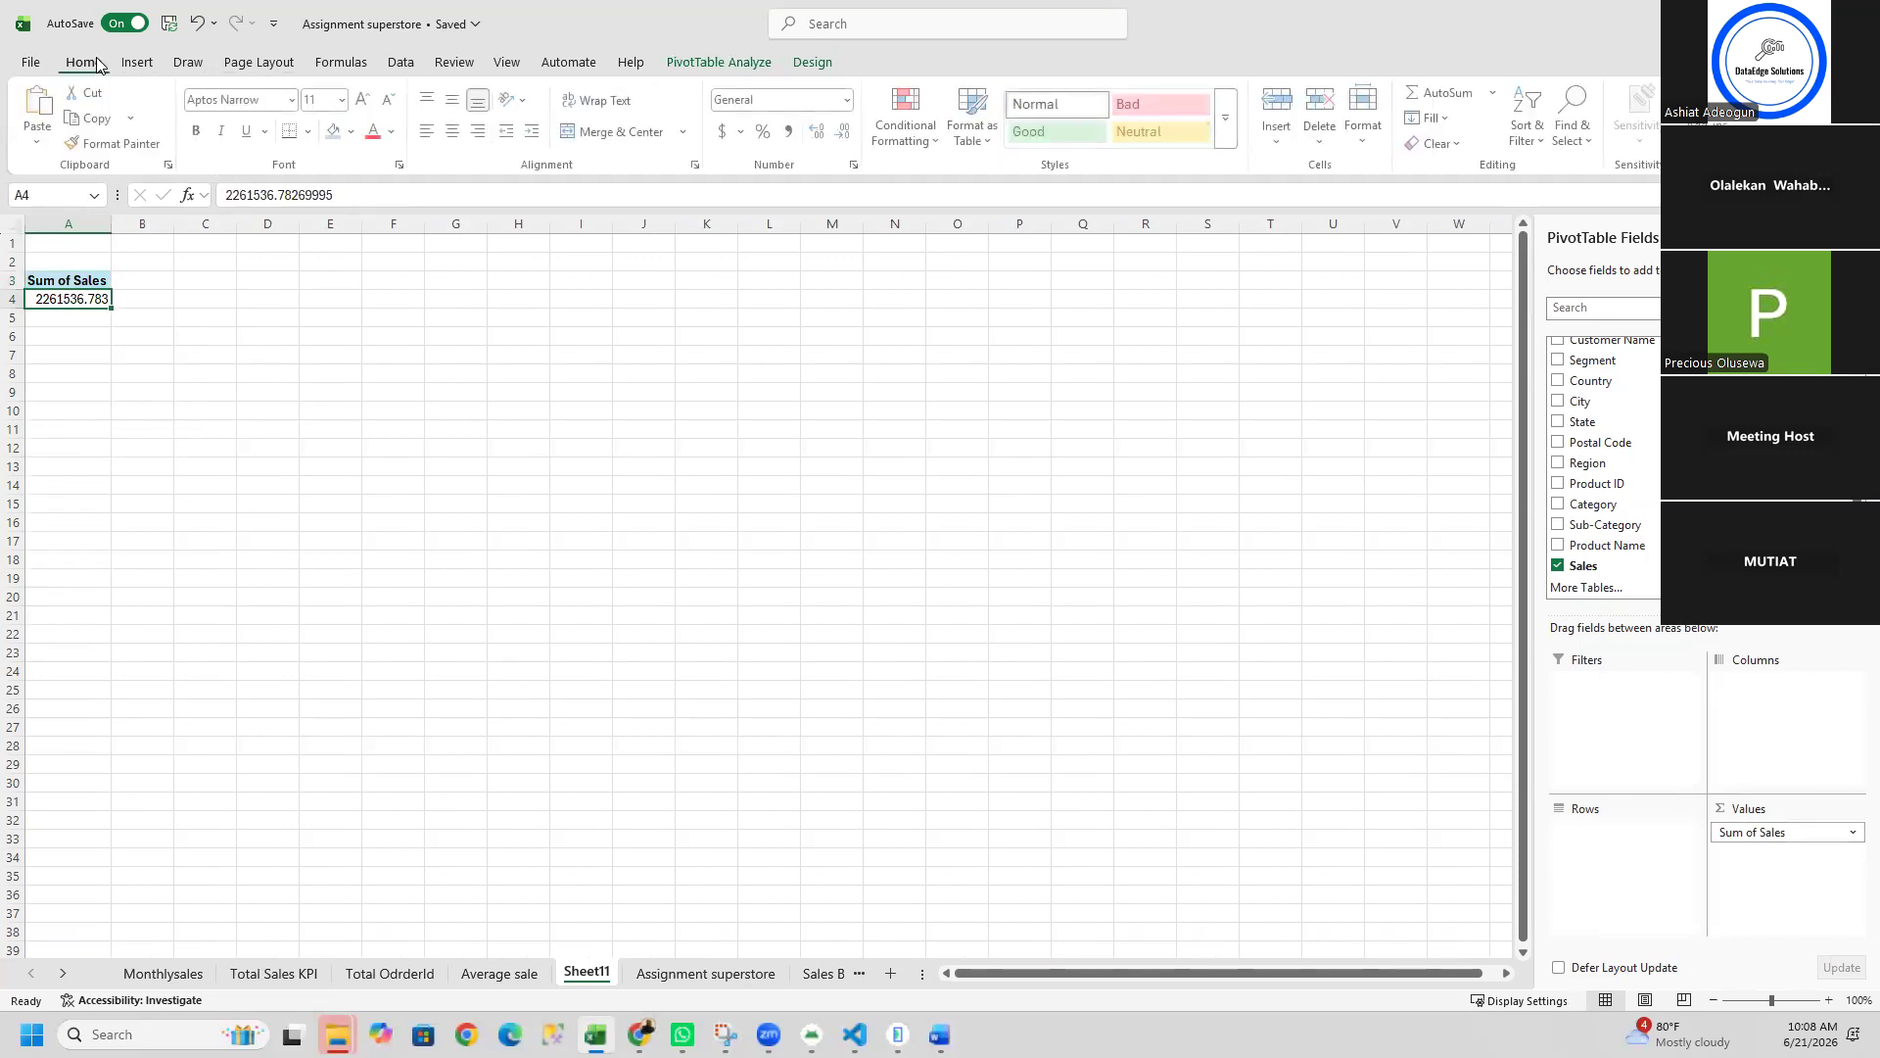
click(724, 132)
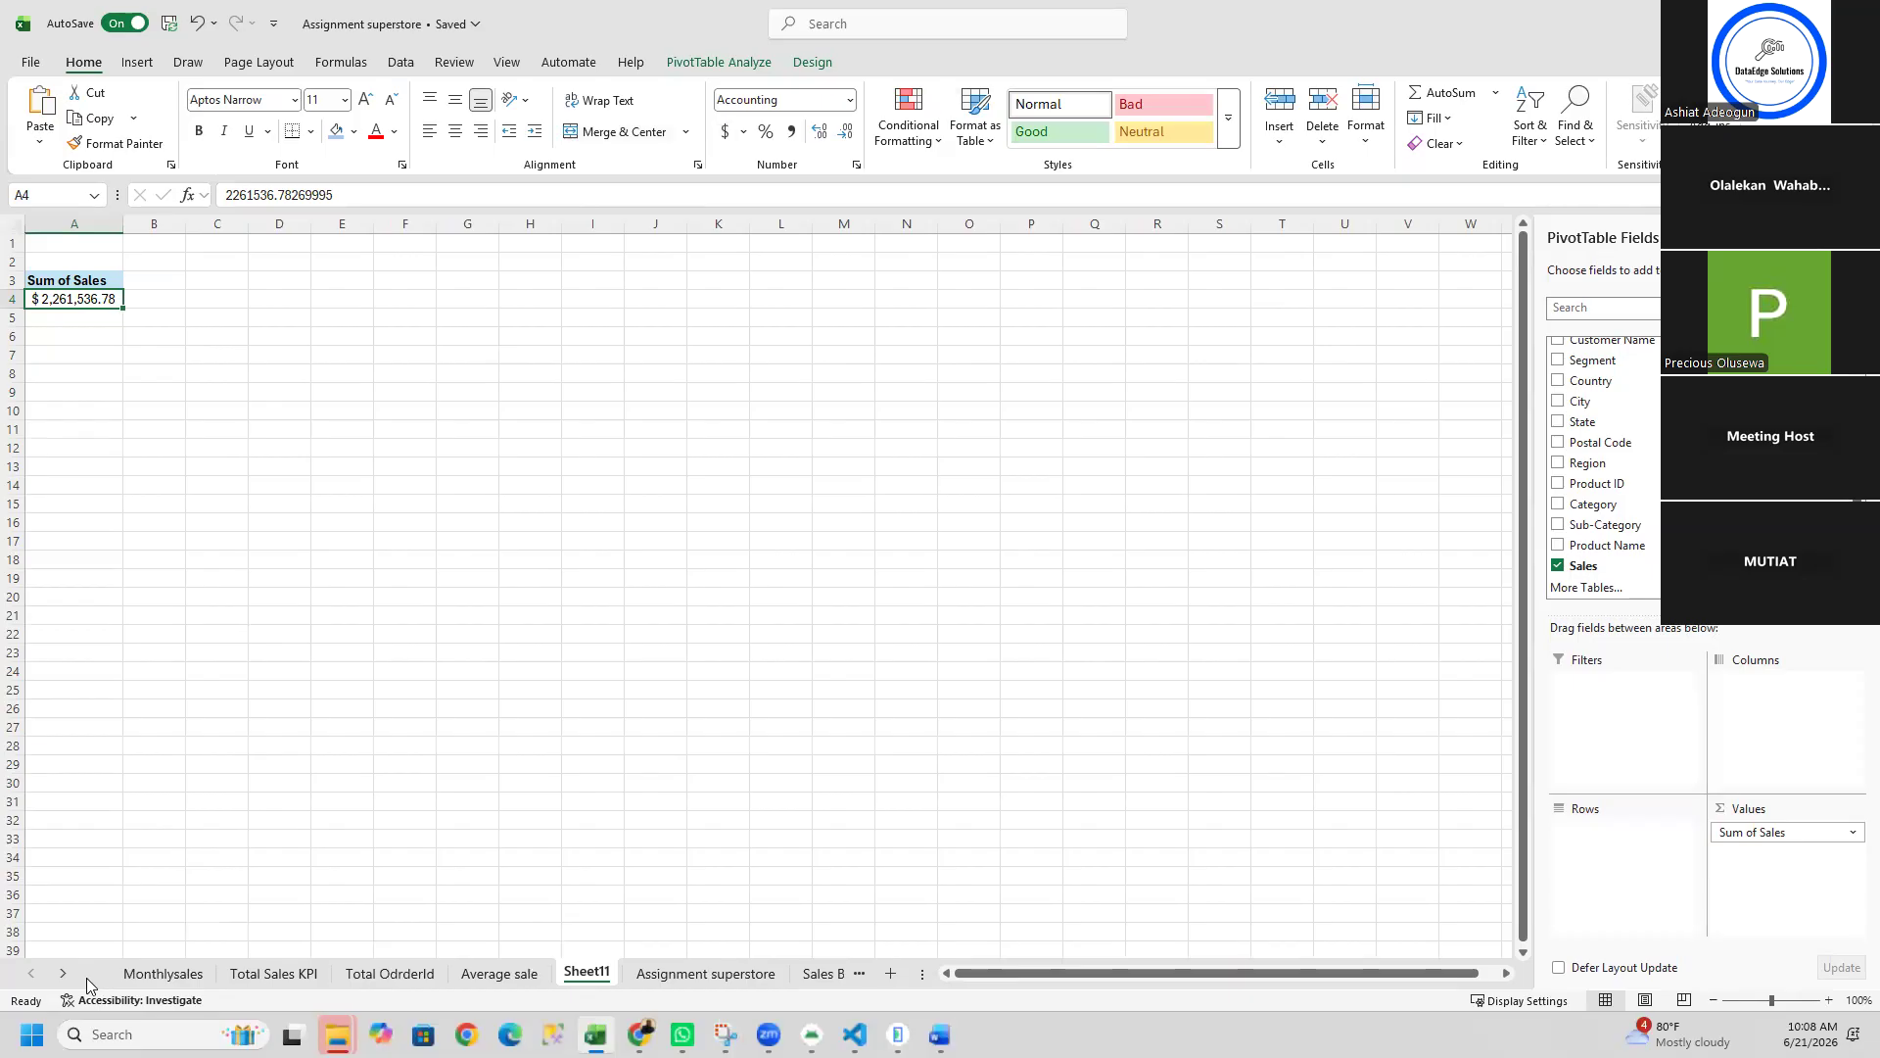
Step: Replace the Total Sales formula in cell D9 of the Dashbord sheet with a reference to the Sum of Sales on Sheet11
click(858, 977)
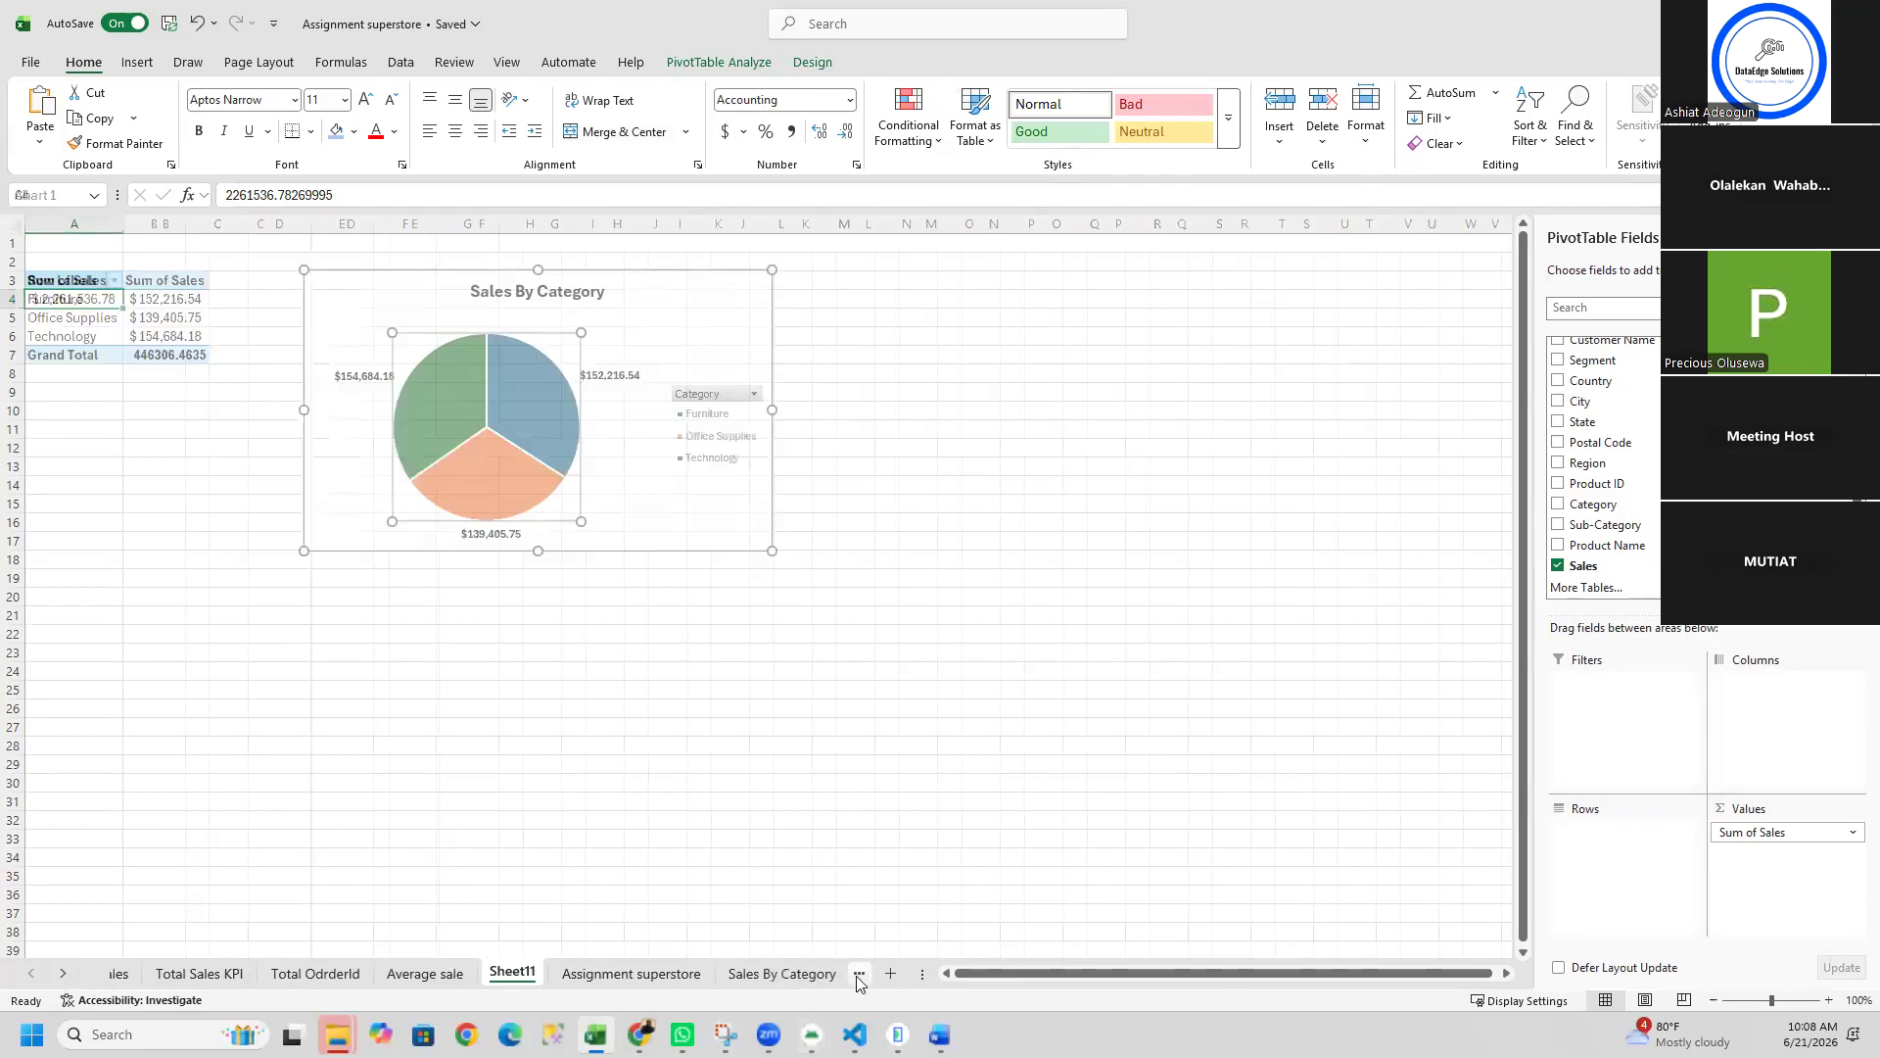
click(858, 977)
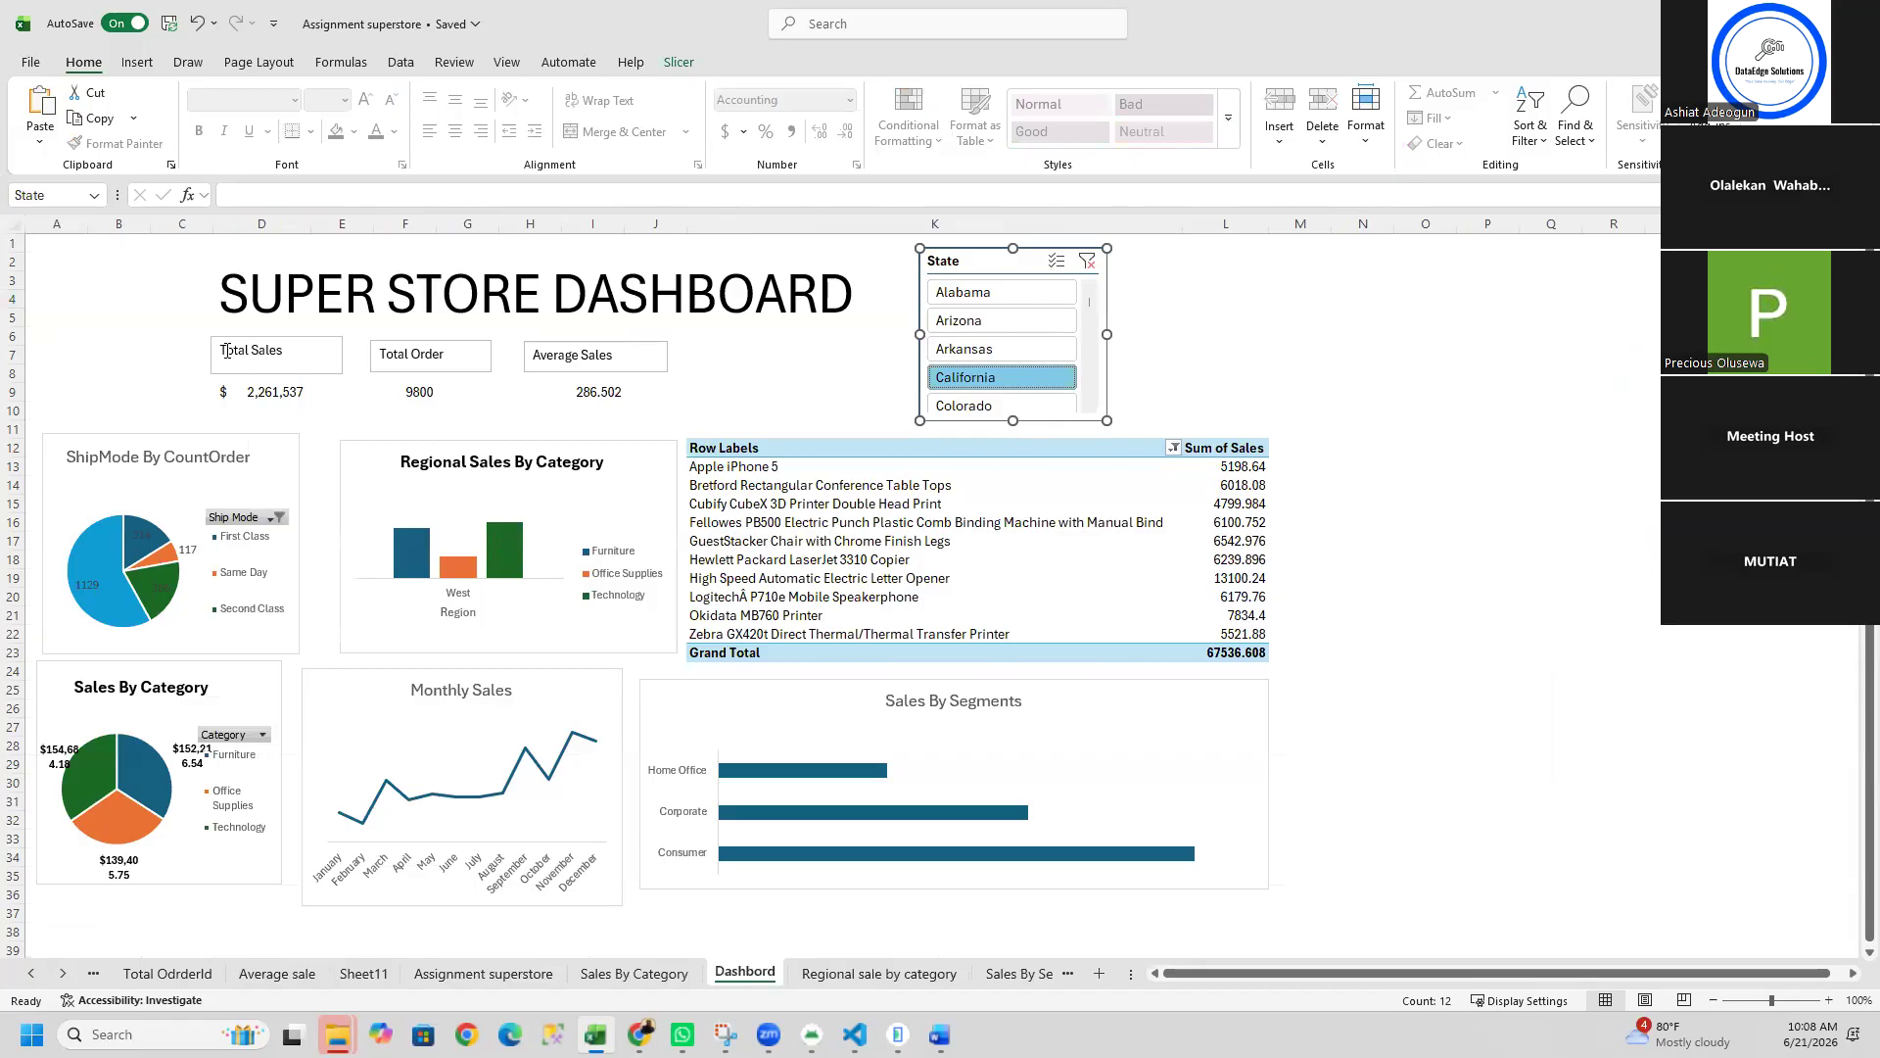
click(256, 394)
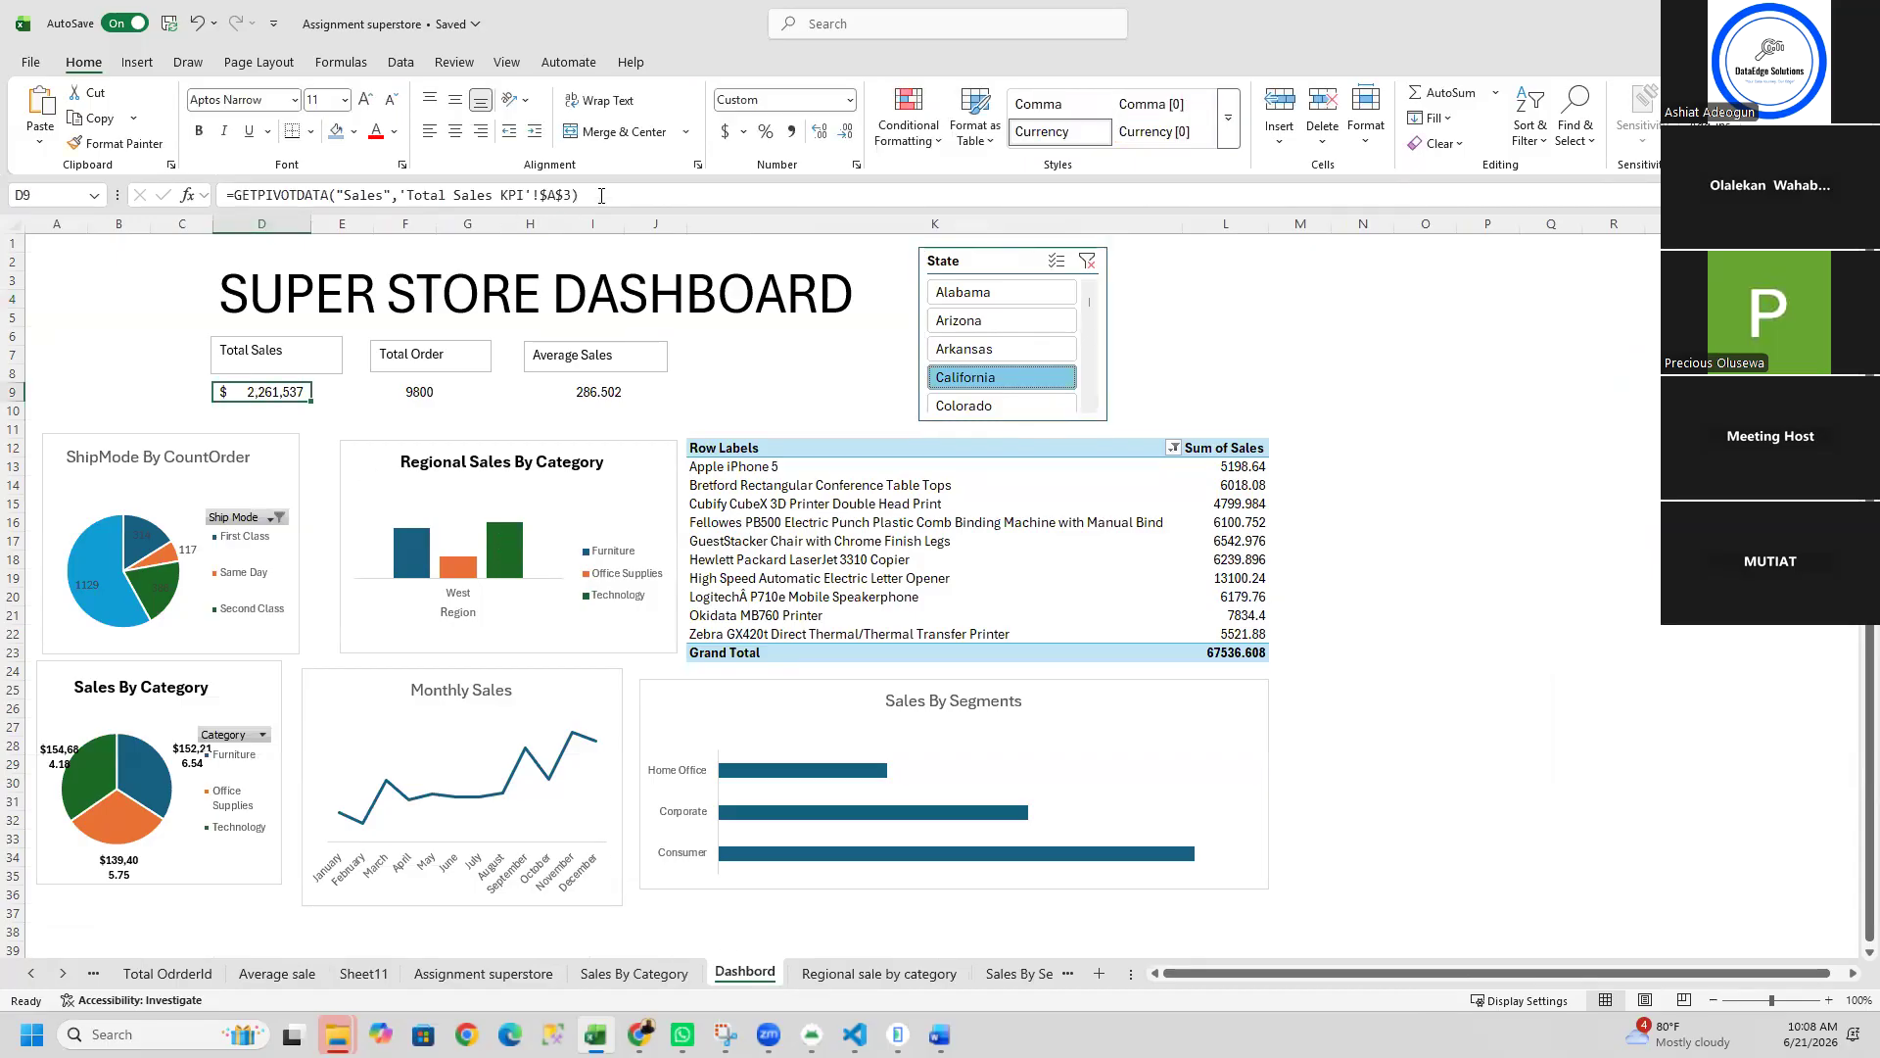
drag(601, 195, 36, 189)
text(=)
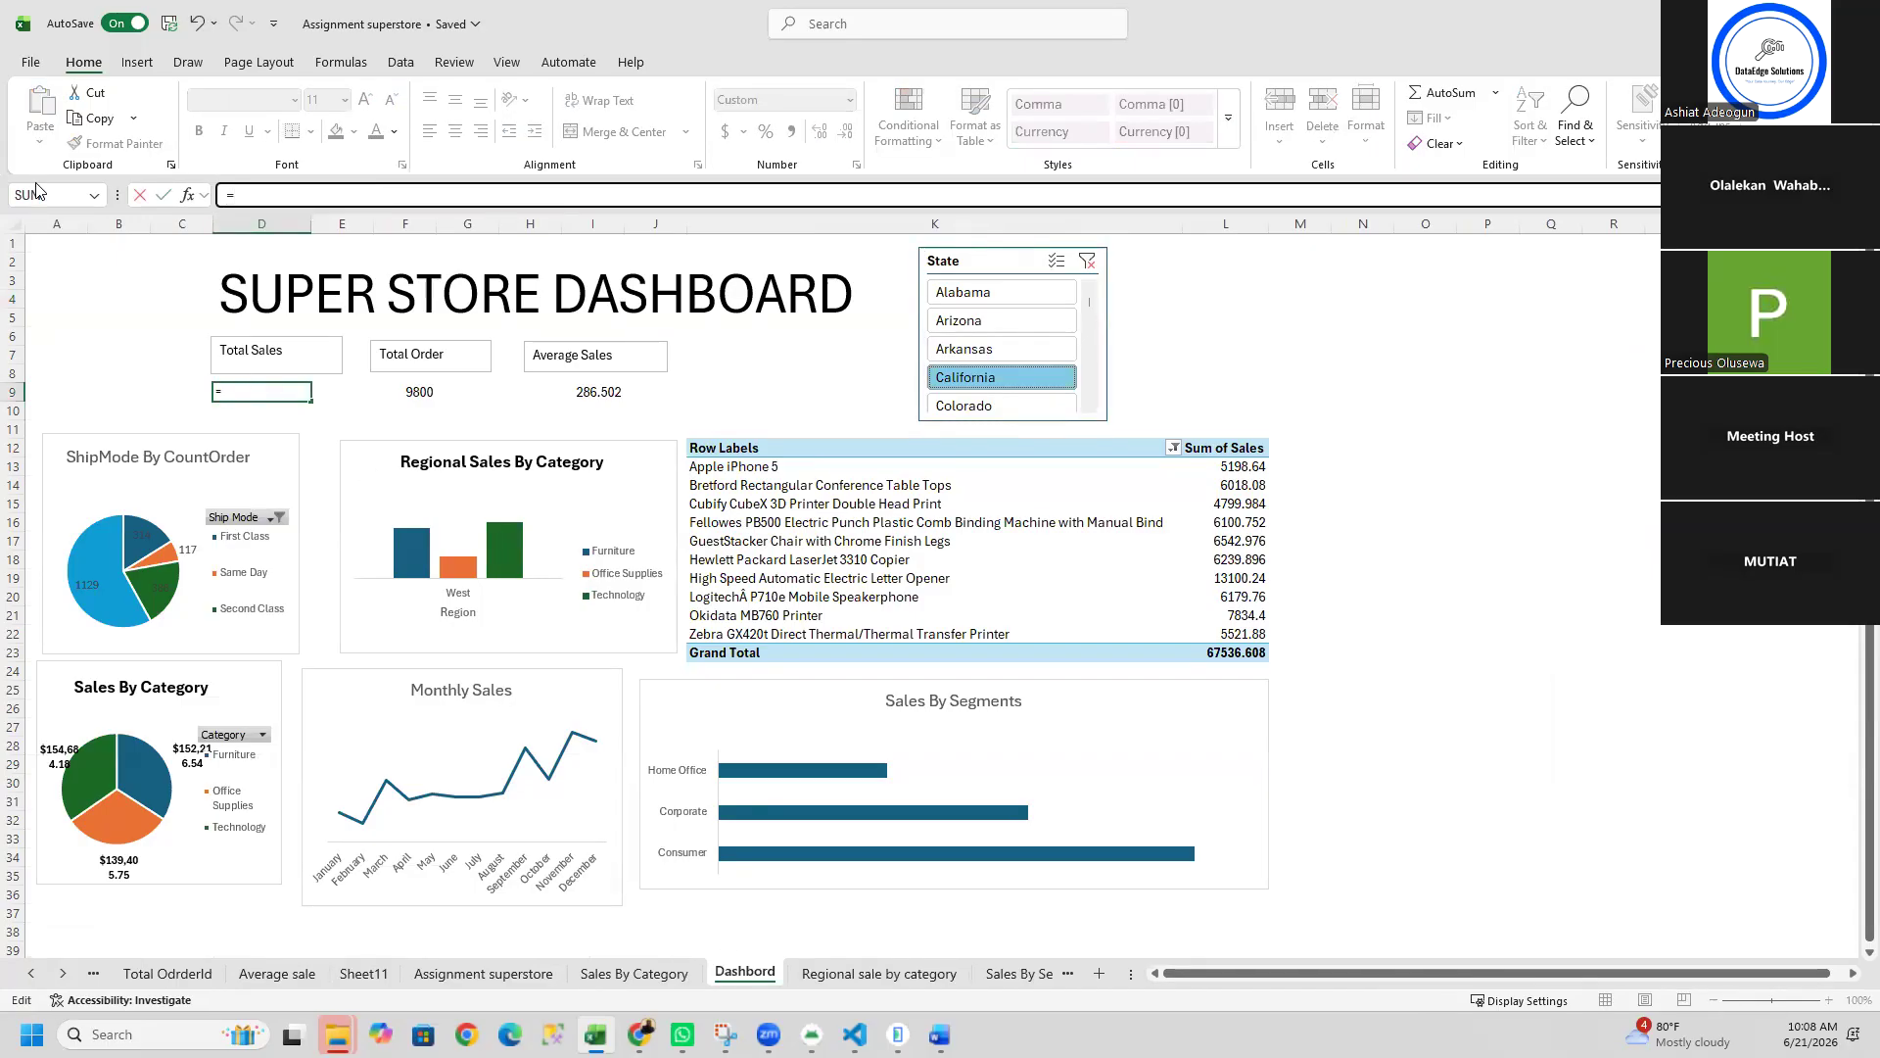
click(361, 975)
click(77, 298)
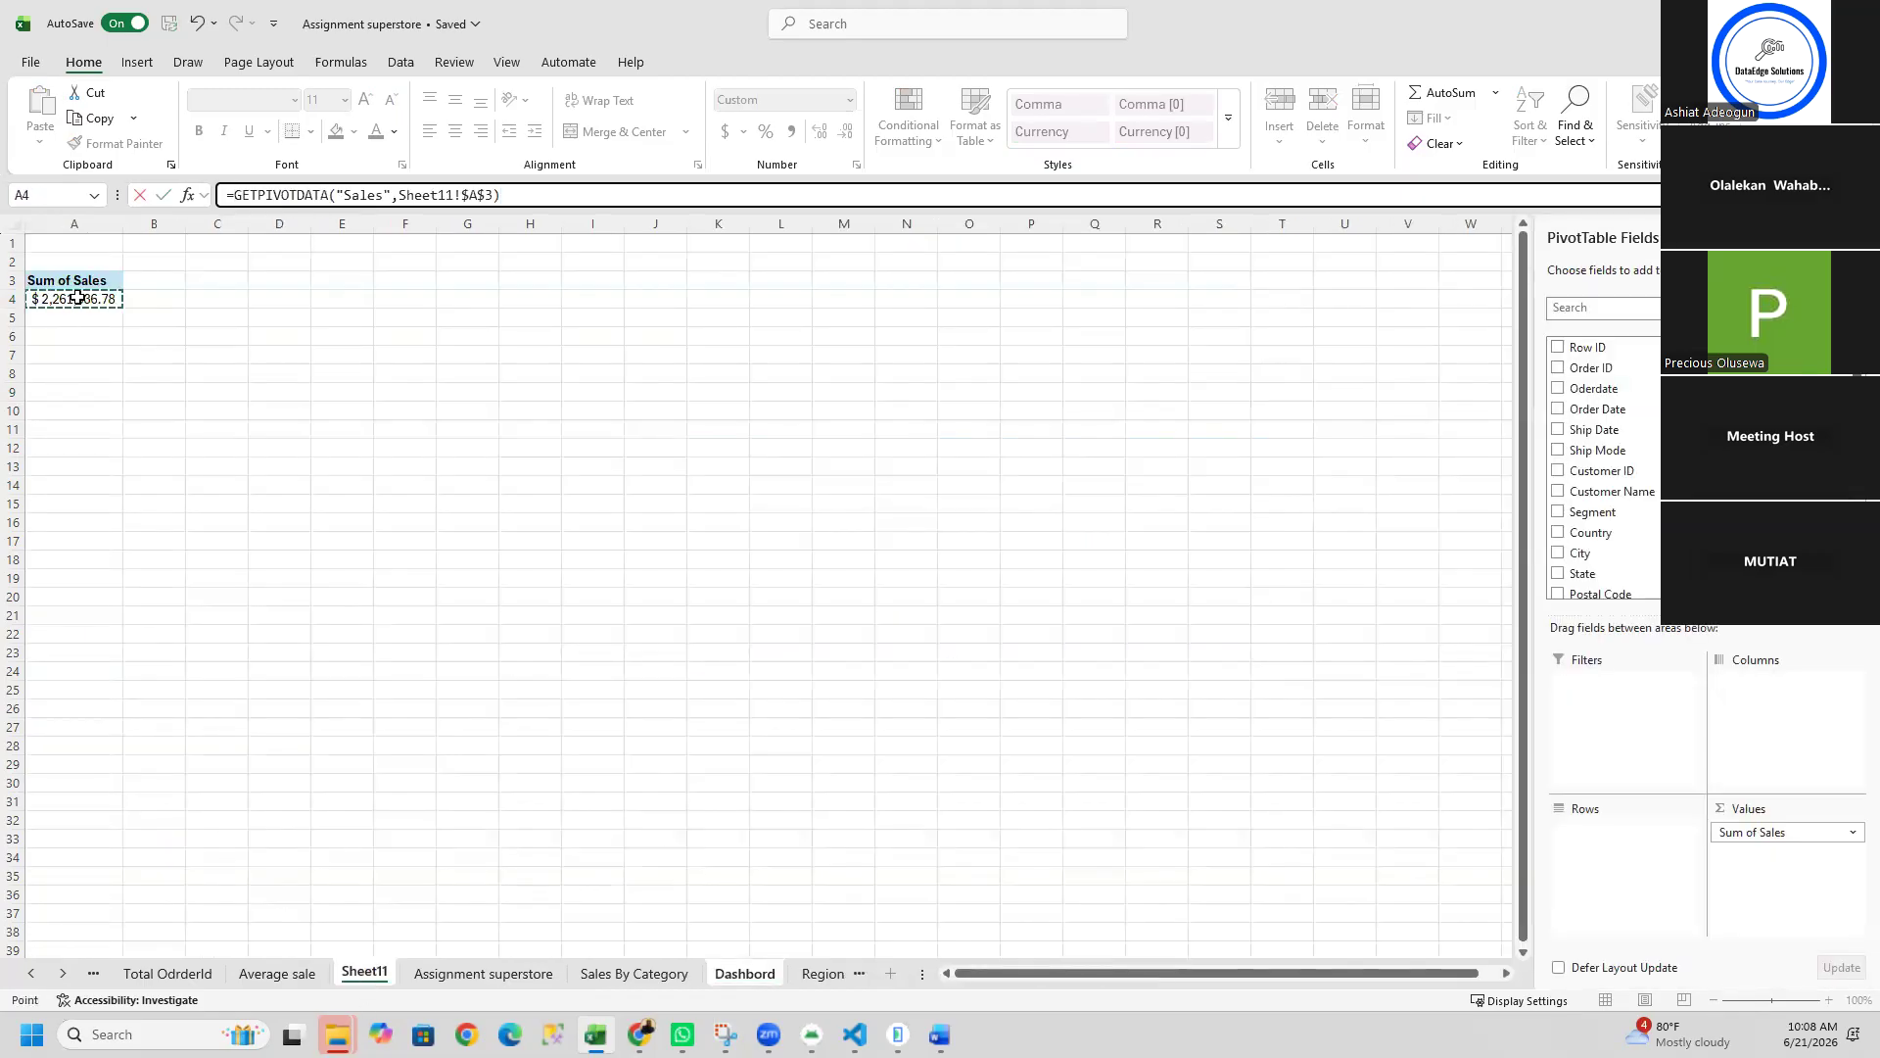
Step: Correct the formula in D9 on the Dashbord sheet to =GETPIVOTDATA("Sales",Sheet11!$A$3), removing the stray Dashbord! reference
key(shift+Home)
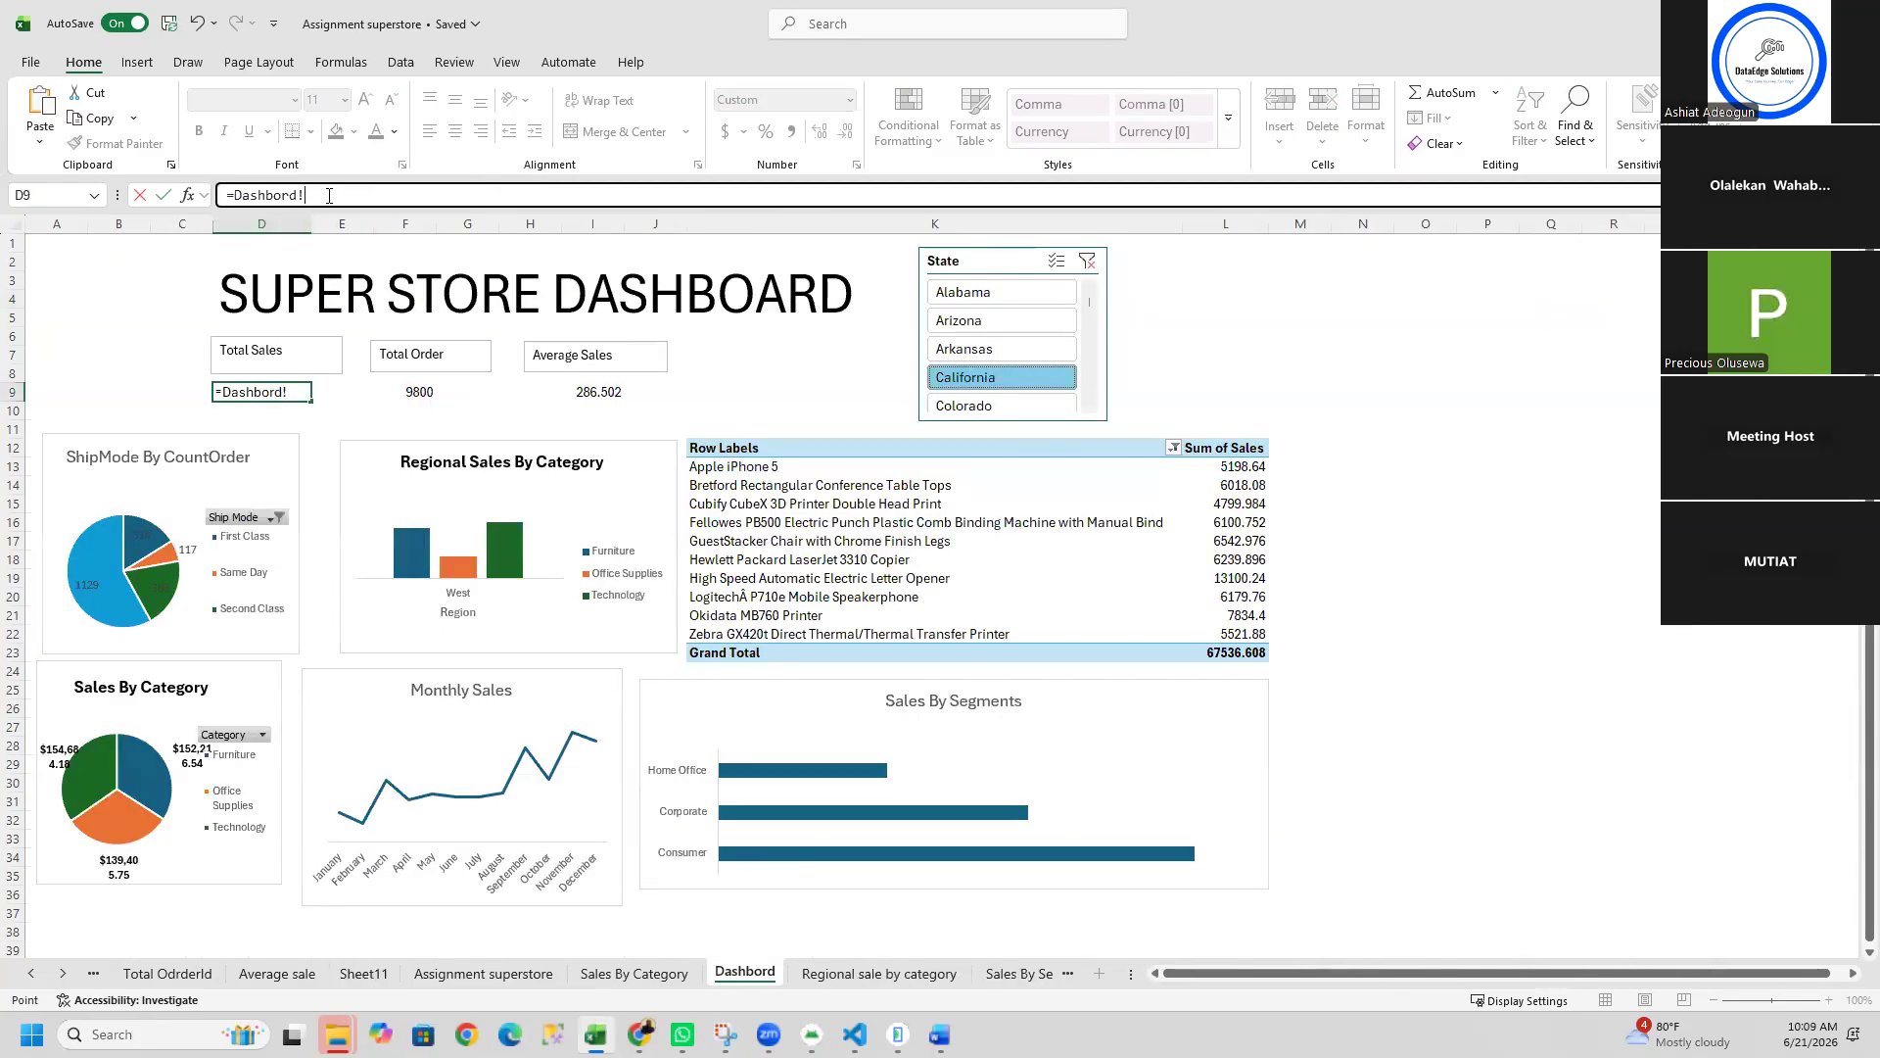
text(=GETPIVOTDATA("Sales",Sheet11!$A$3))
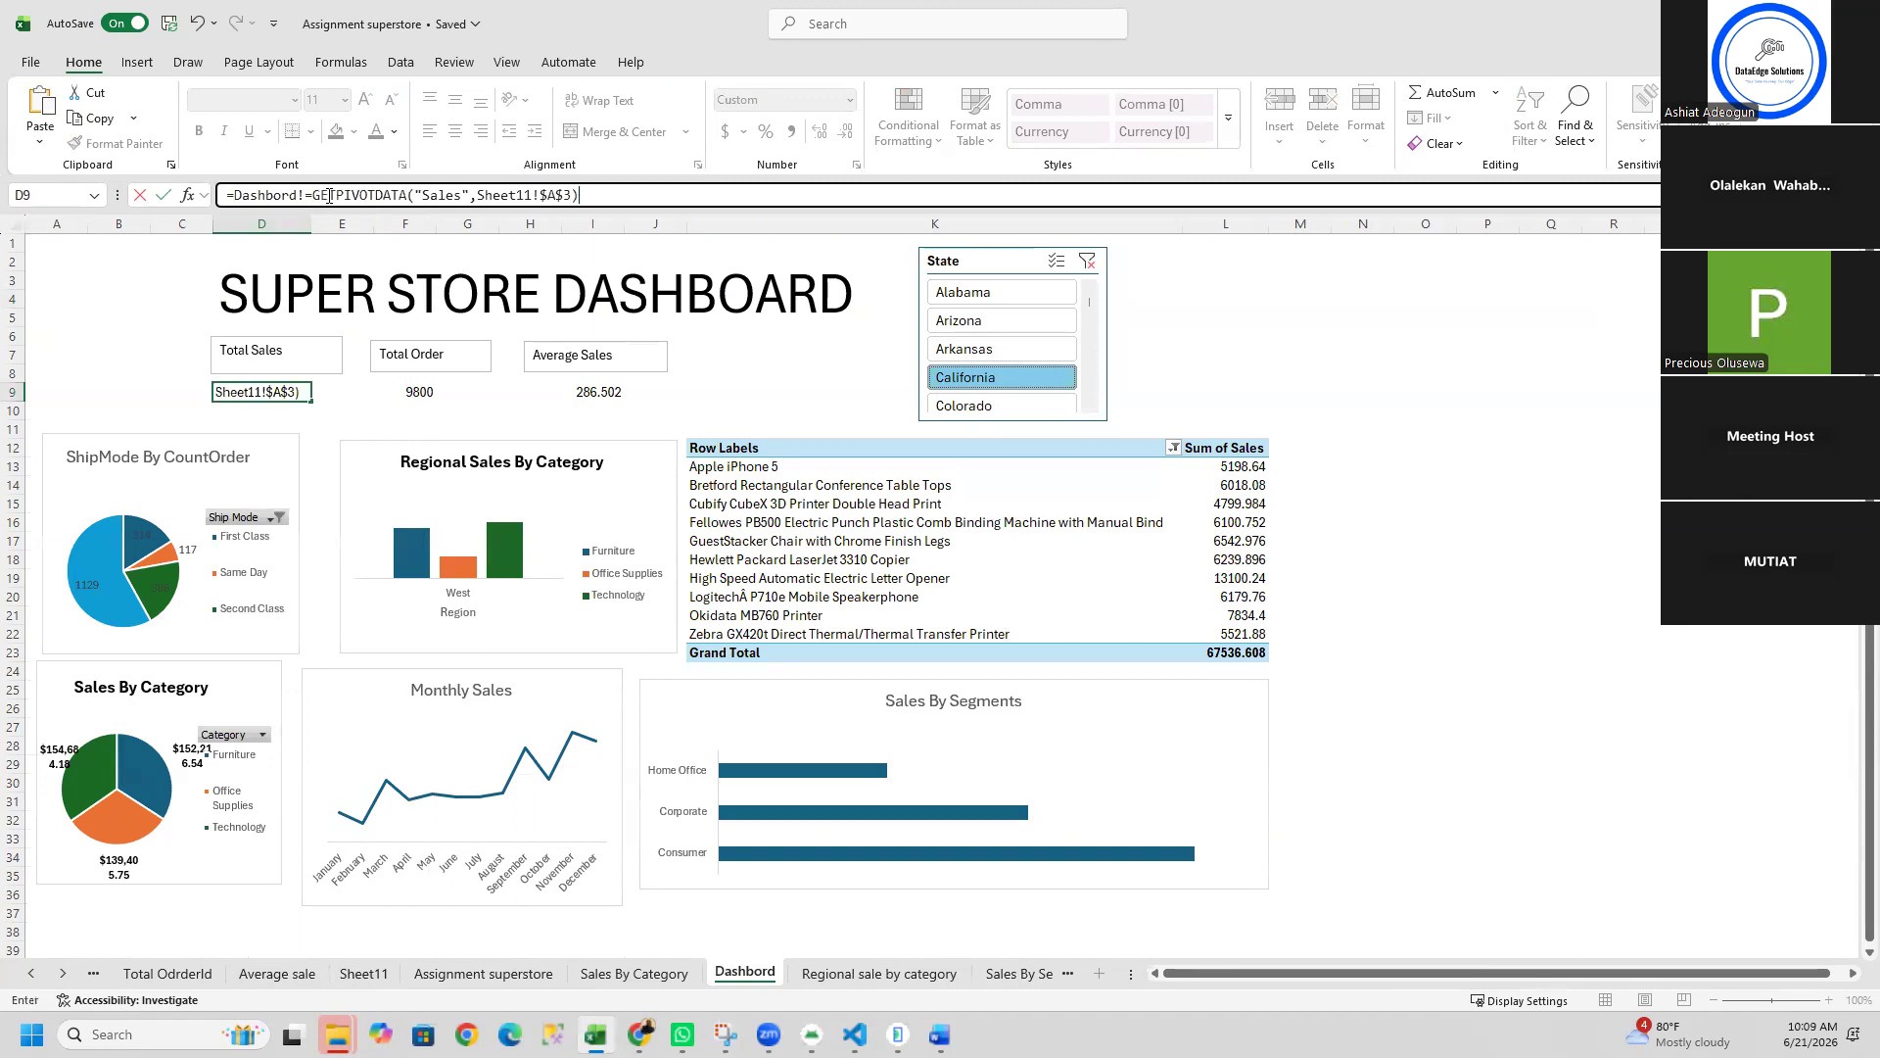
click(304, 197)
key(BackSpace)
key(BackSpace)
key(BackSpace)
key(BackSpace)
key(BackSpace)
key(BackSpace)
key(BackSpace)
key(BackSpace)
key(BackSpace)
key(BackSpace)
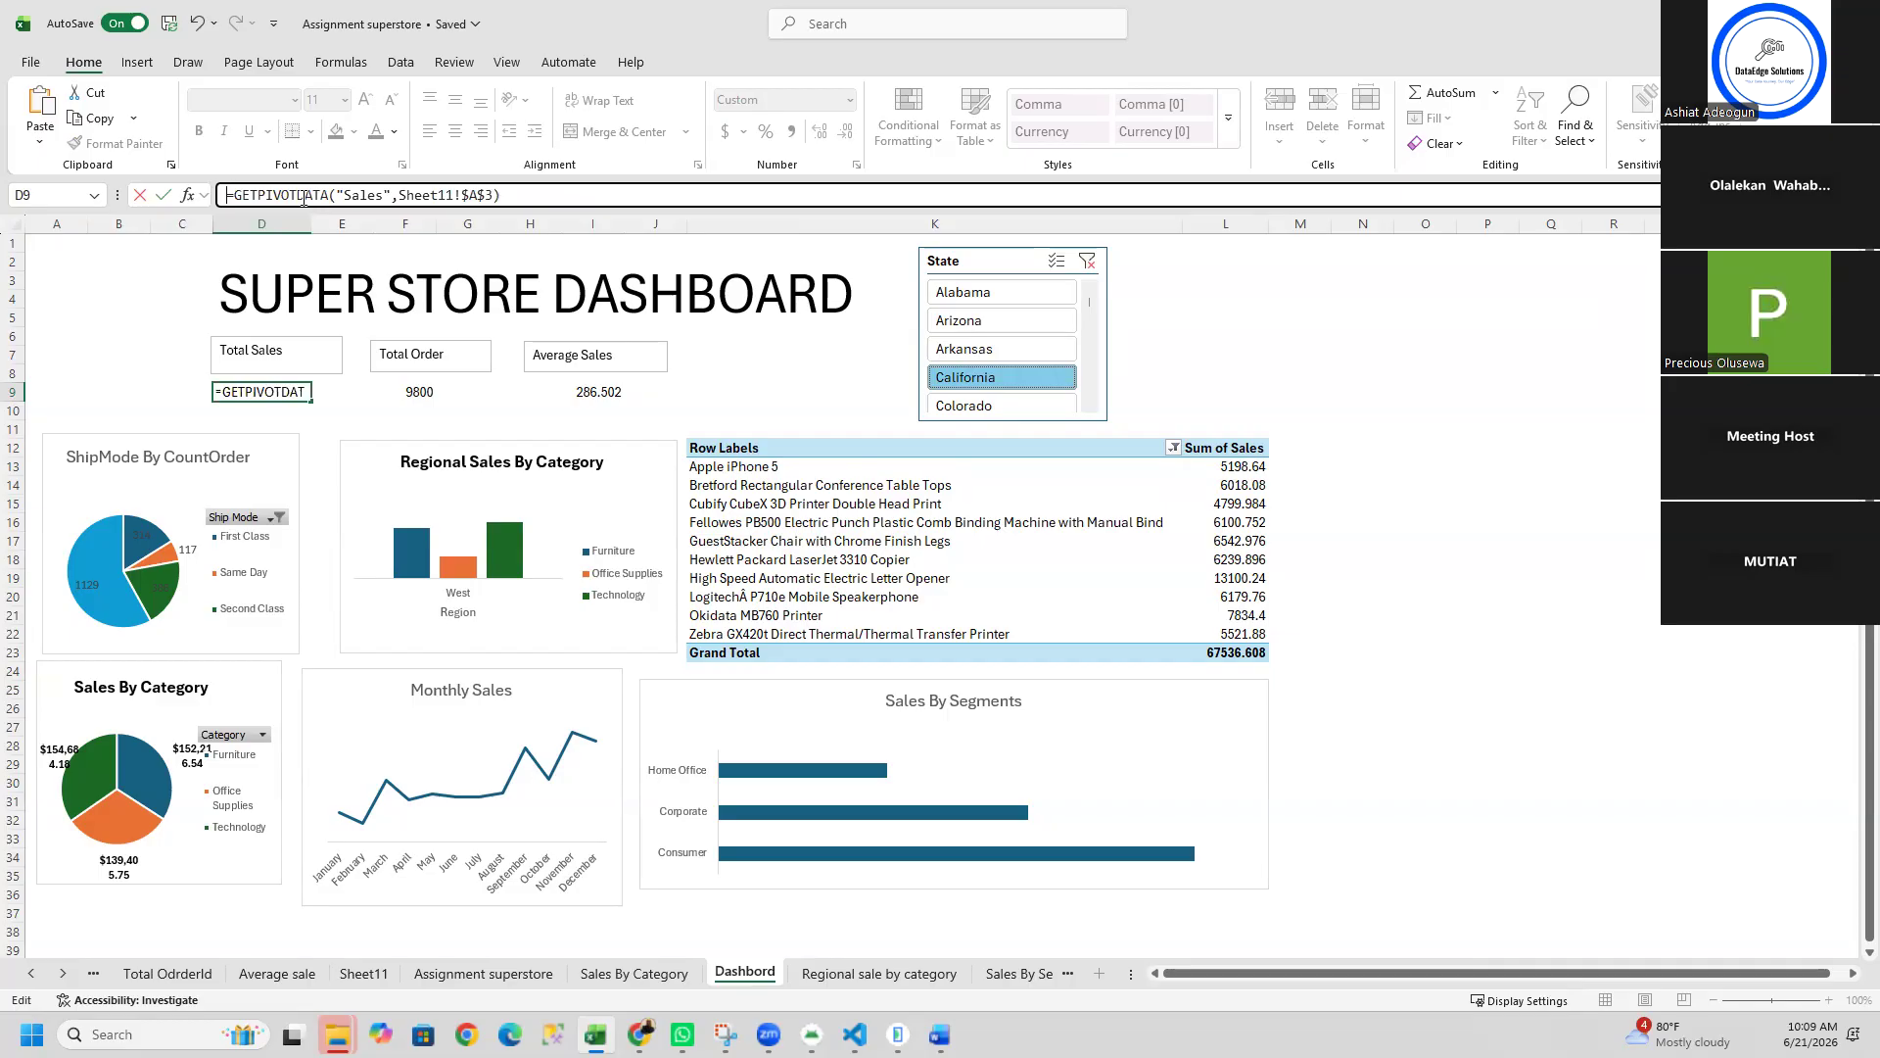
key(Return)
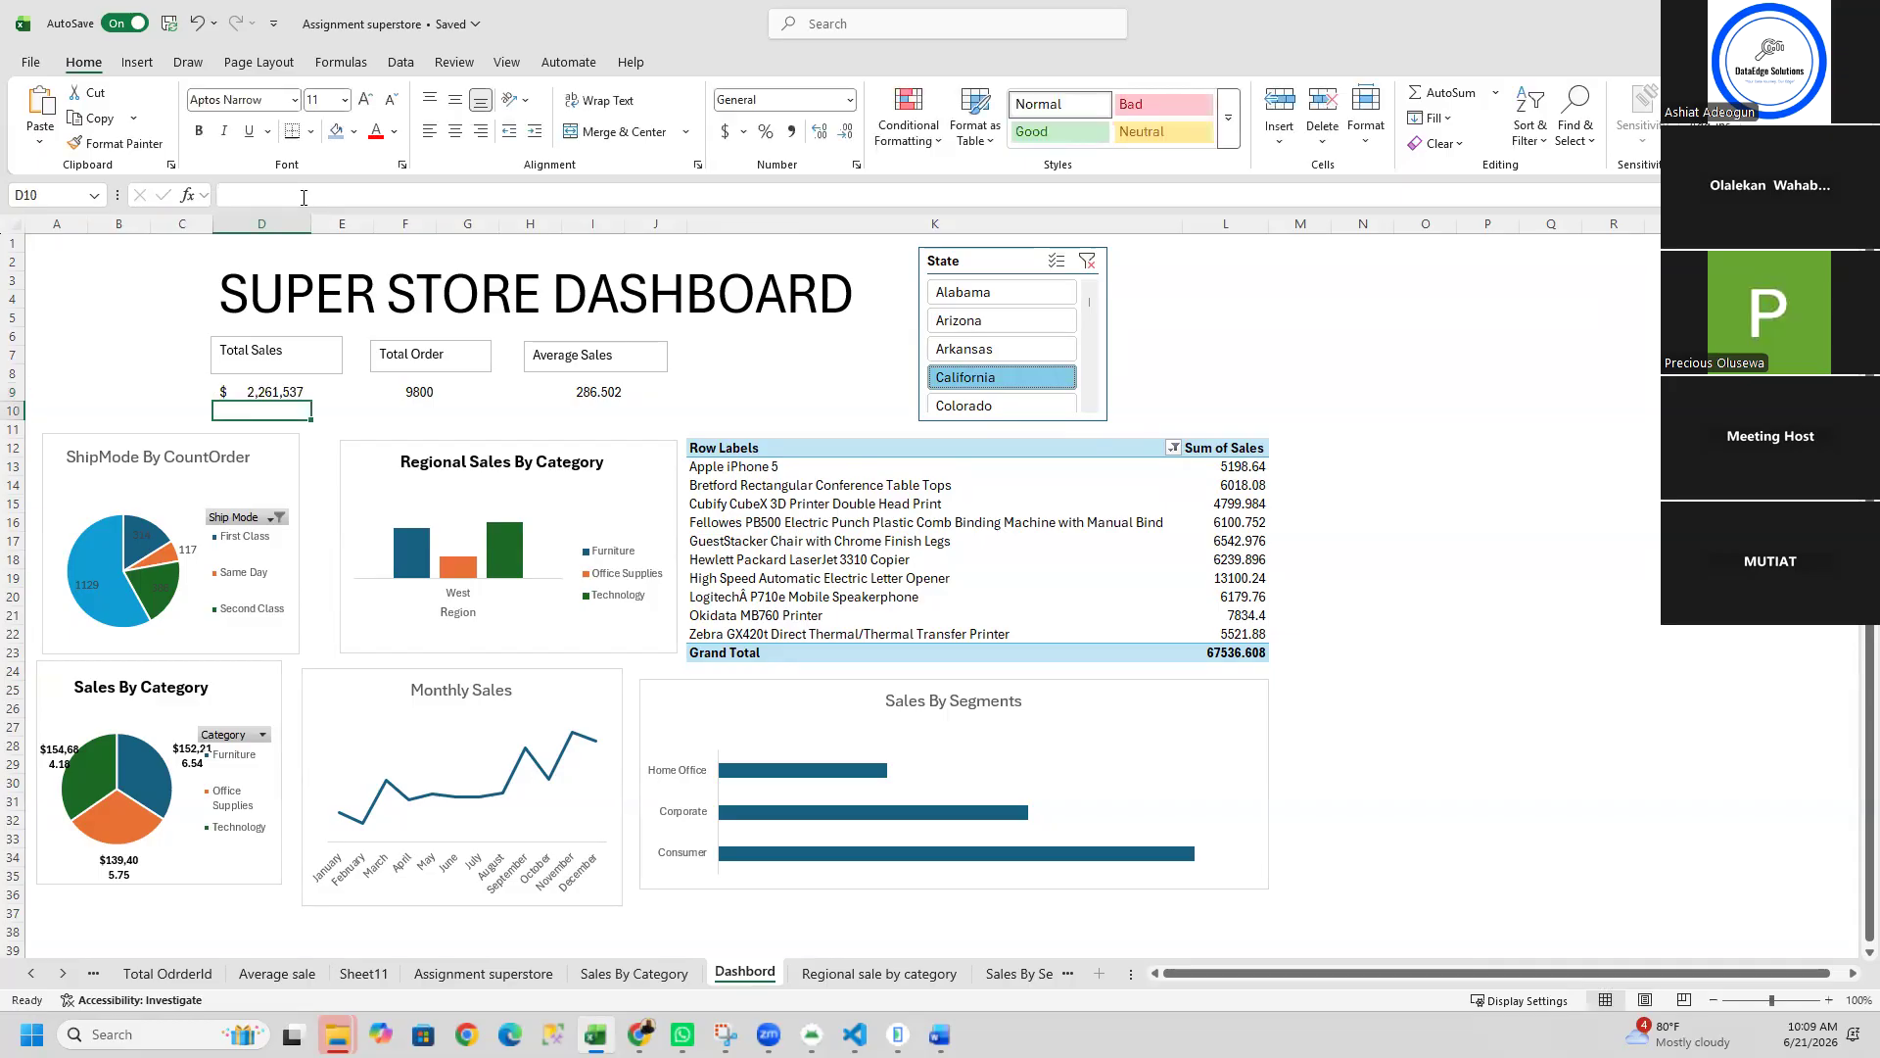
Step: Connect the Dashbord sheet's State slicer to PivotTable12 on Sheet11 through its report connections
click(1024, 261)
click(680, 63)
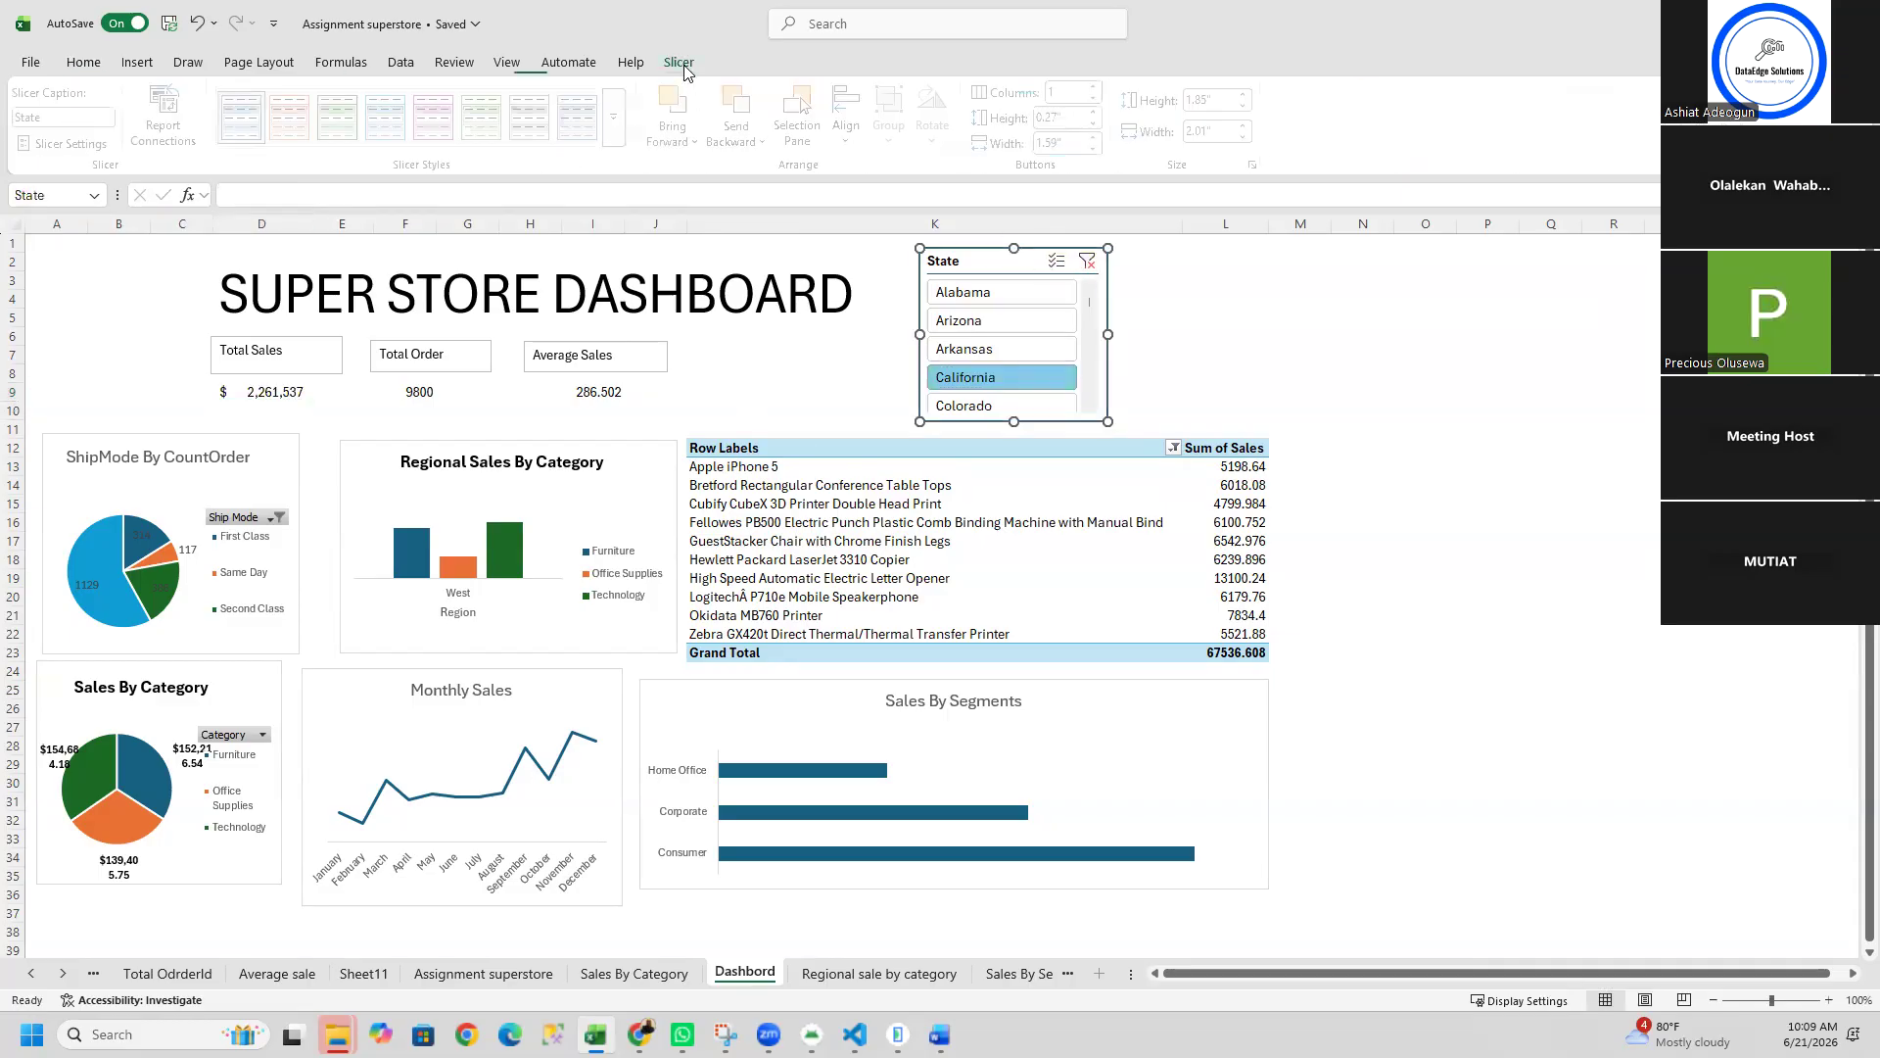
click(172, 122)
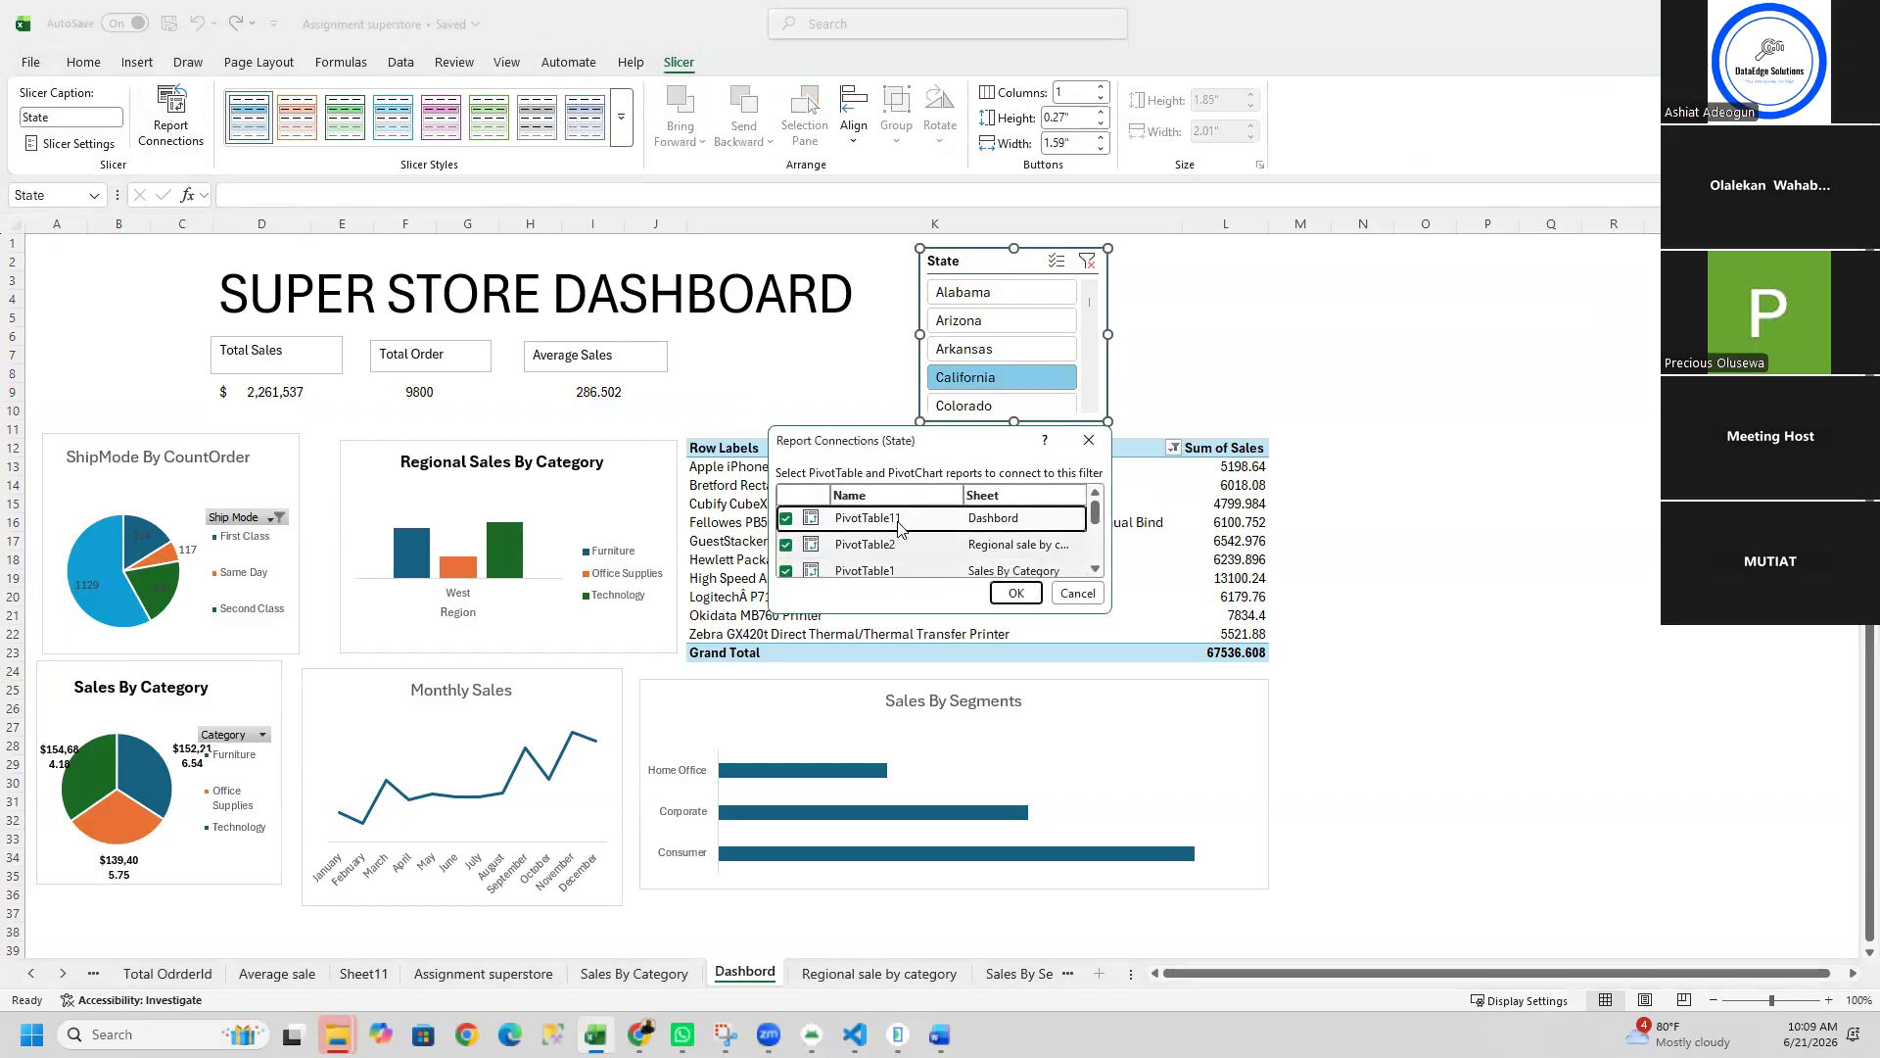
mouse_move(1095, 513)
mouse_down()
mouse_move(1098, 575)
mouse_move(1098, 542)
mouse_up()
click(785, 555)
click(785, 554)
click(1015, 594)
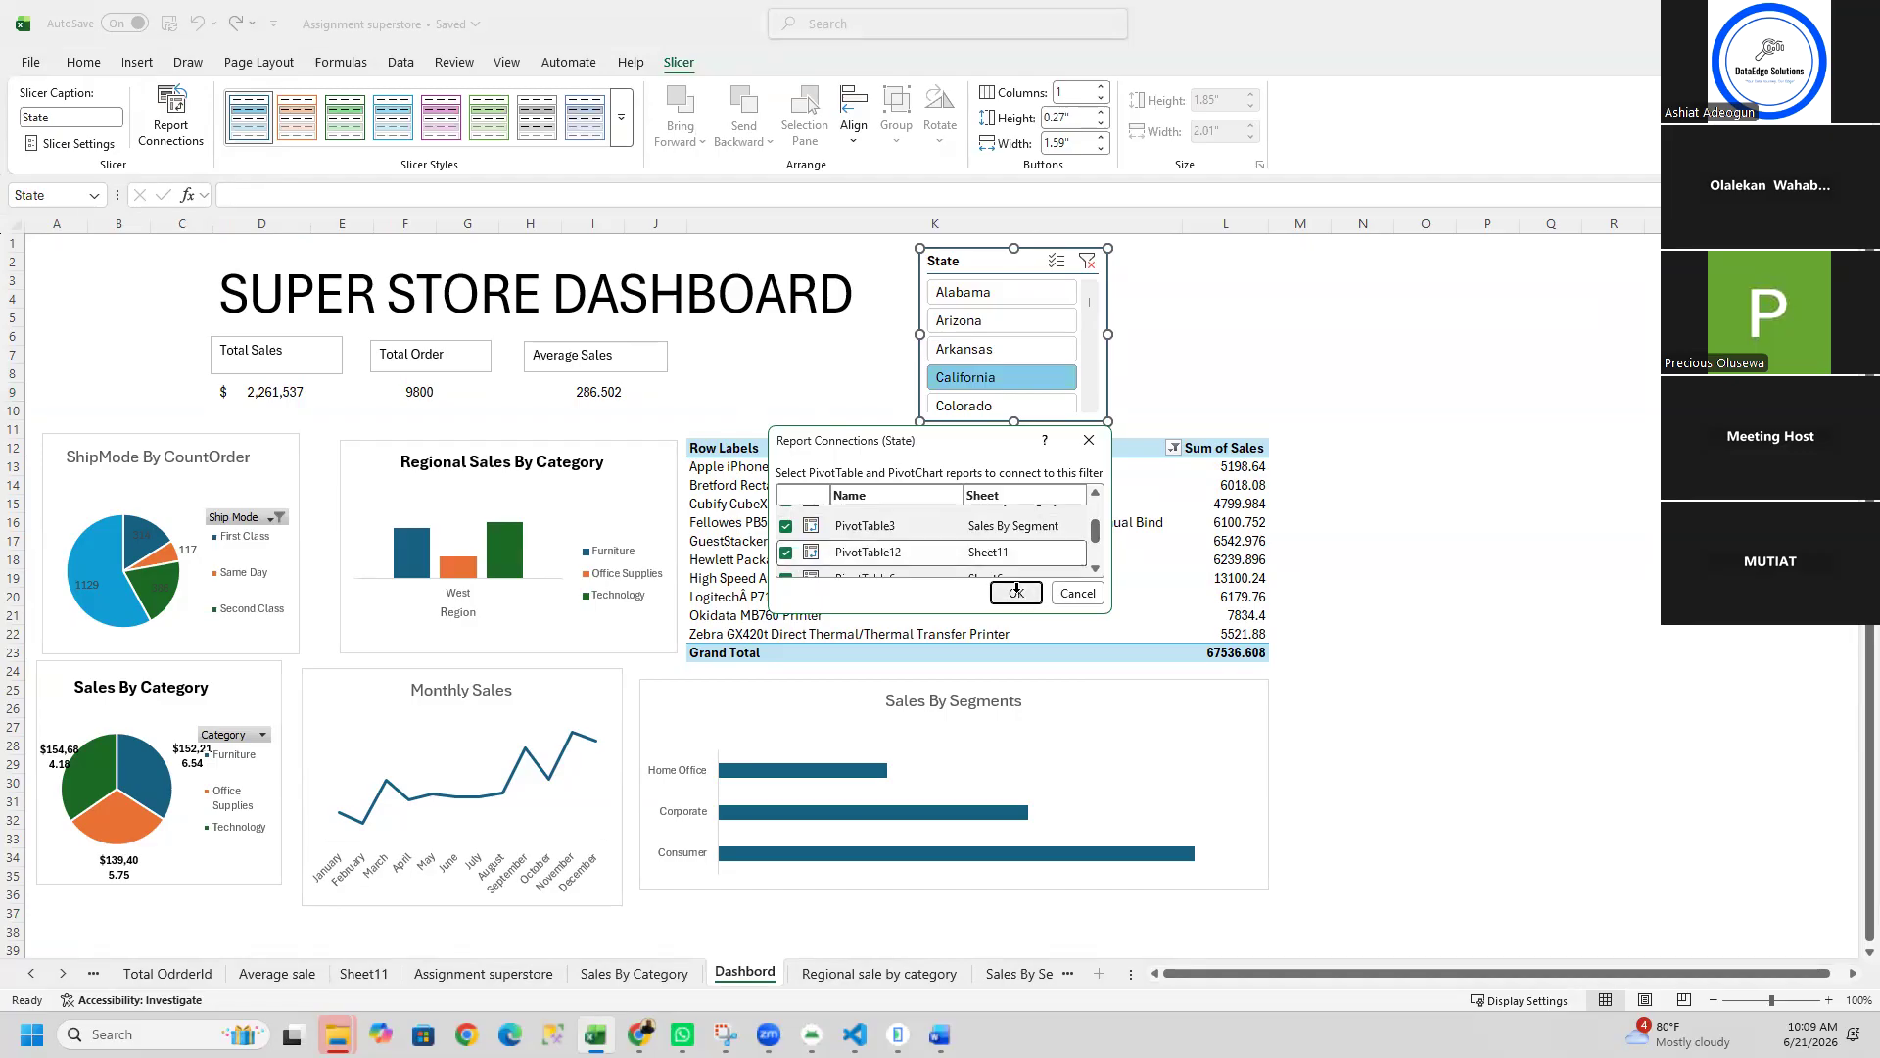
Step: Switch the State slicer among Arkansas, Arizona, California, Colorado and Alabama to test the dashboard's response, ending on Arizona
click(1002, 351)
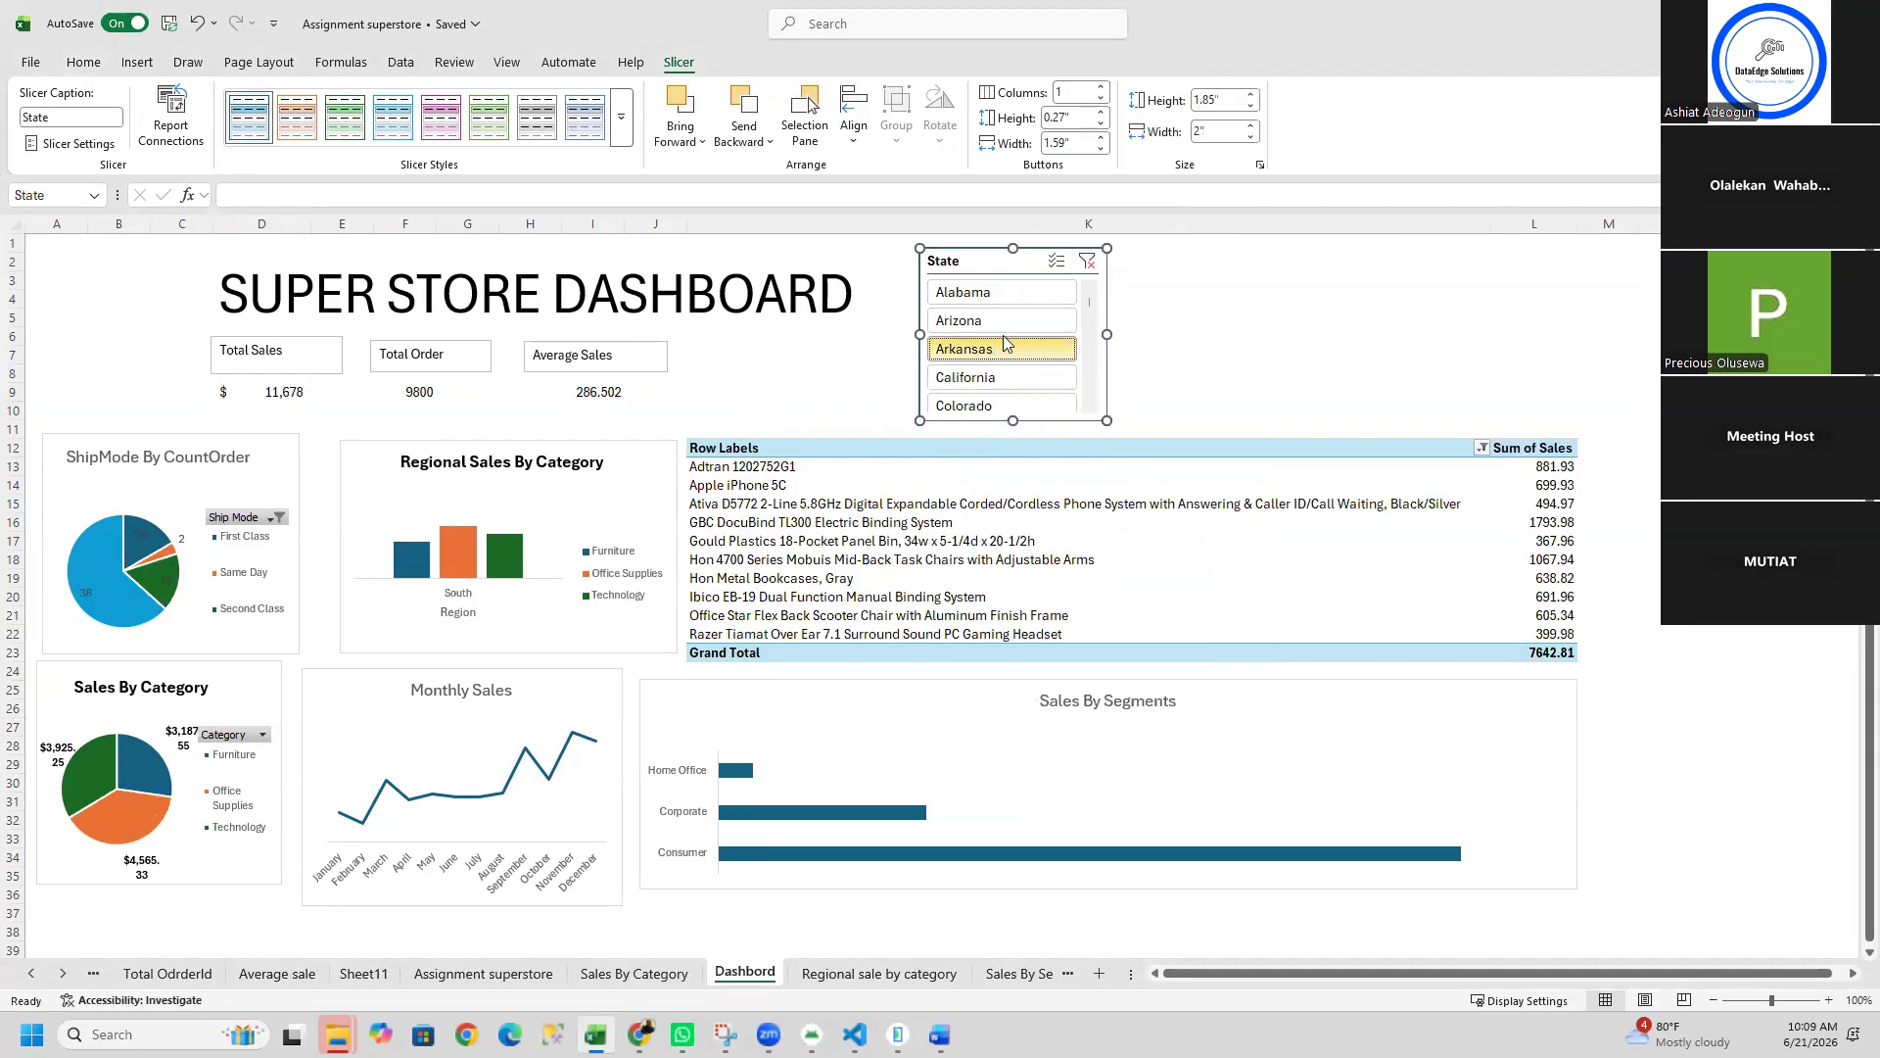
click(999, 323)
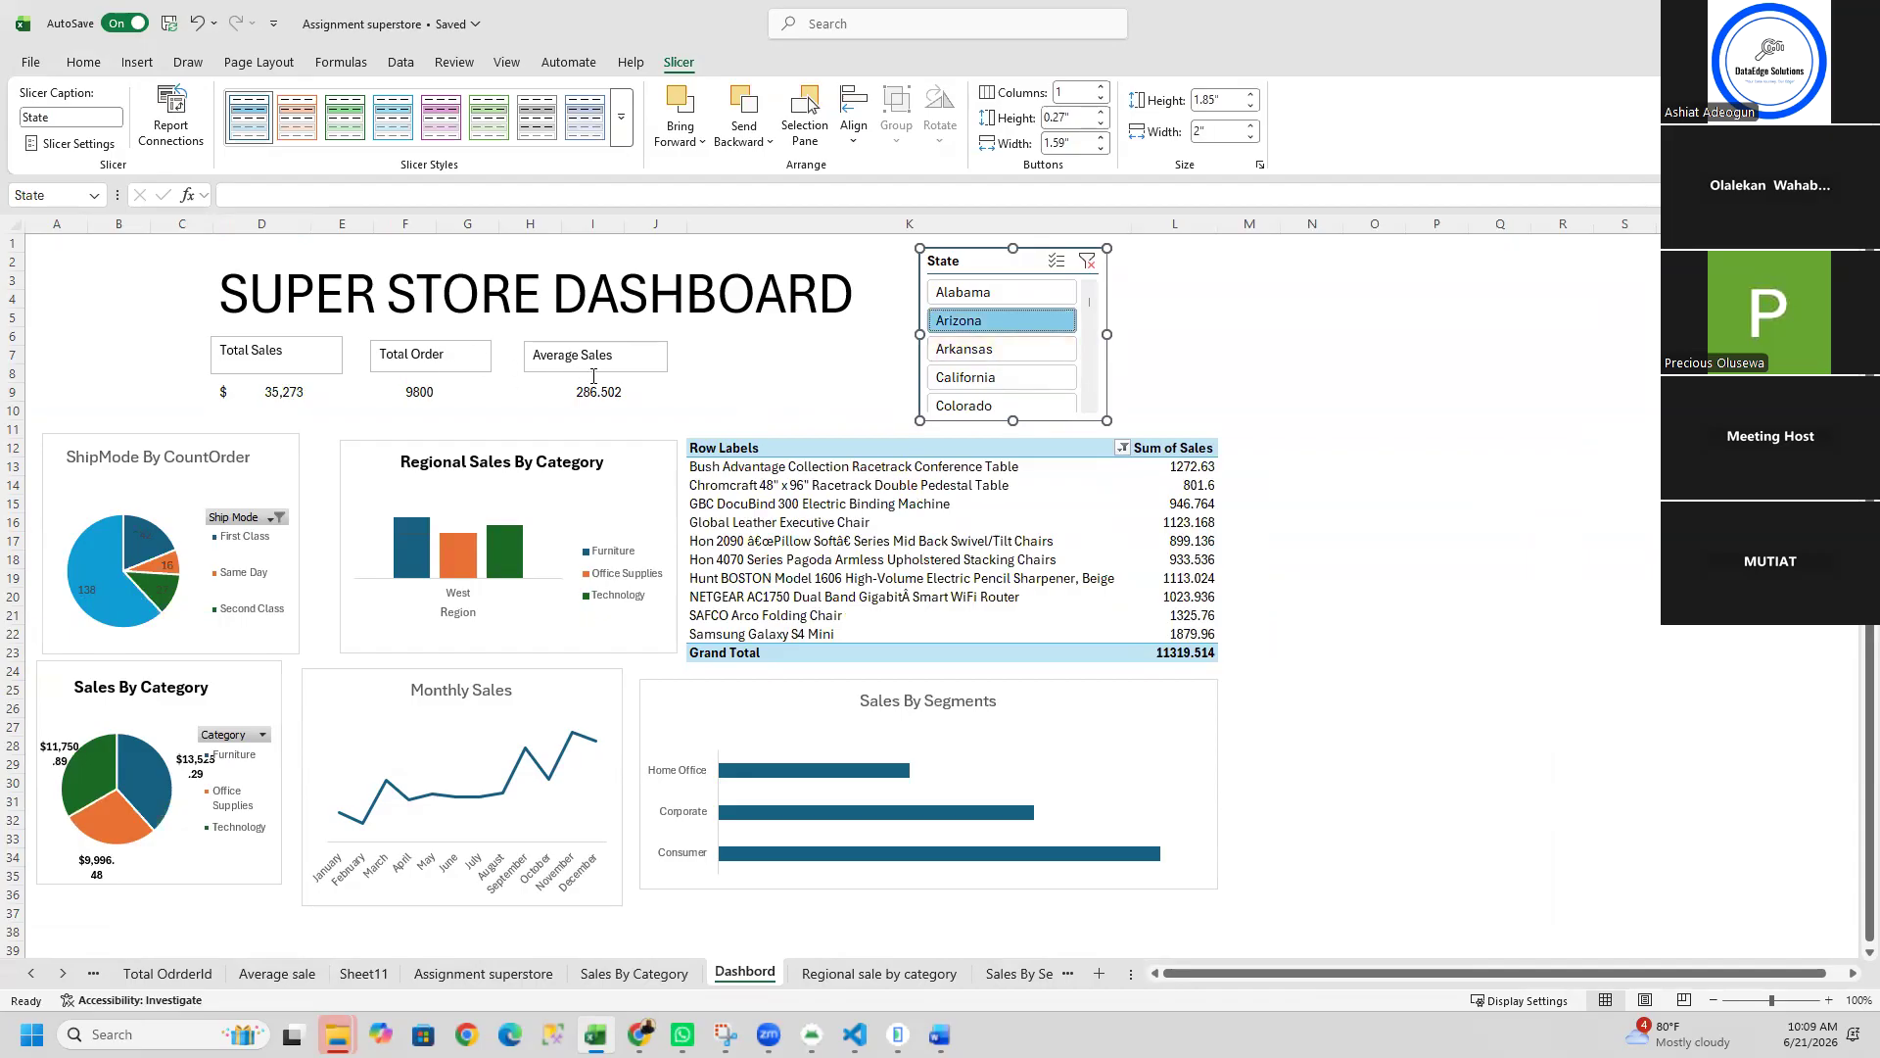
click(999, 360)
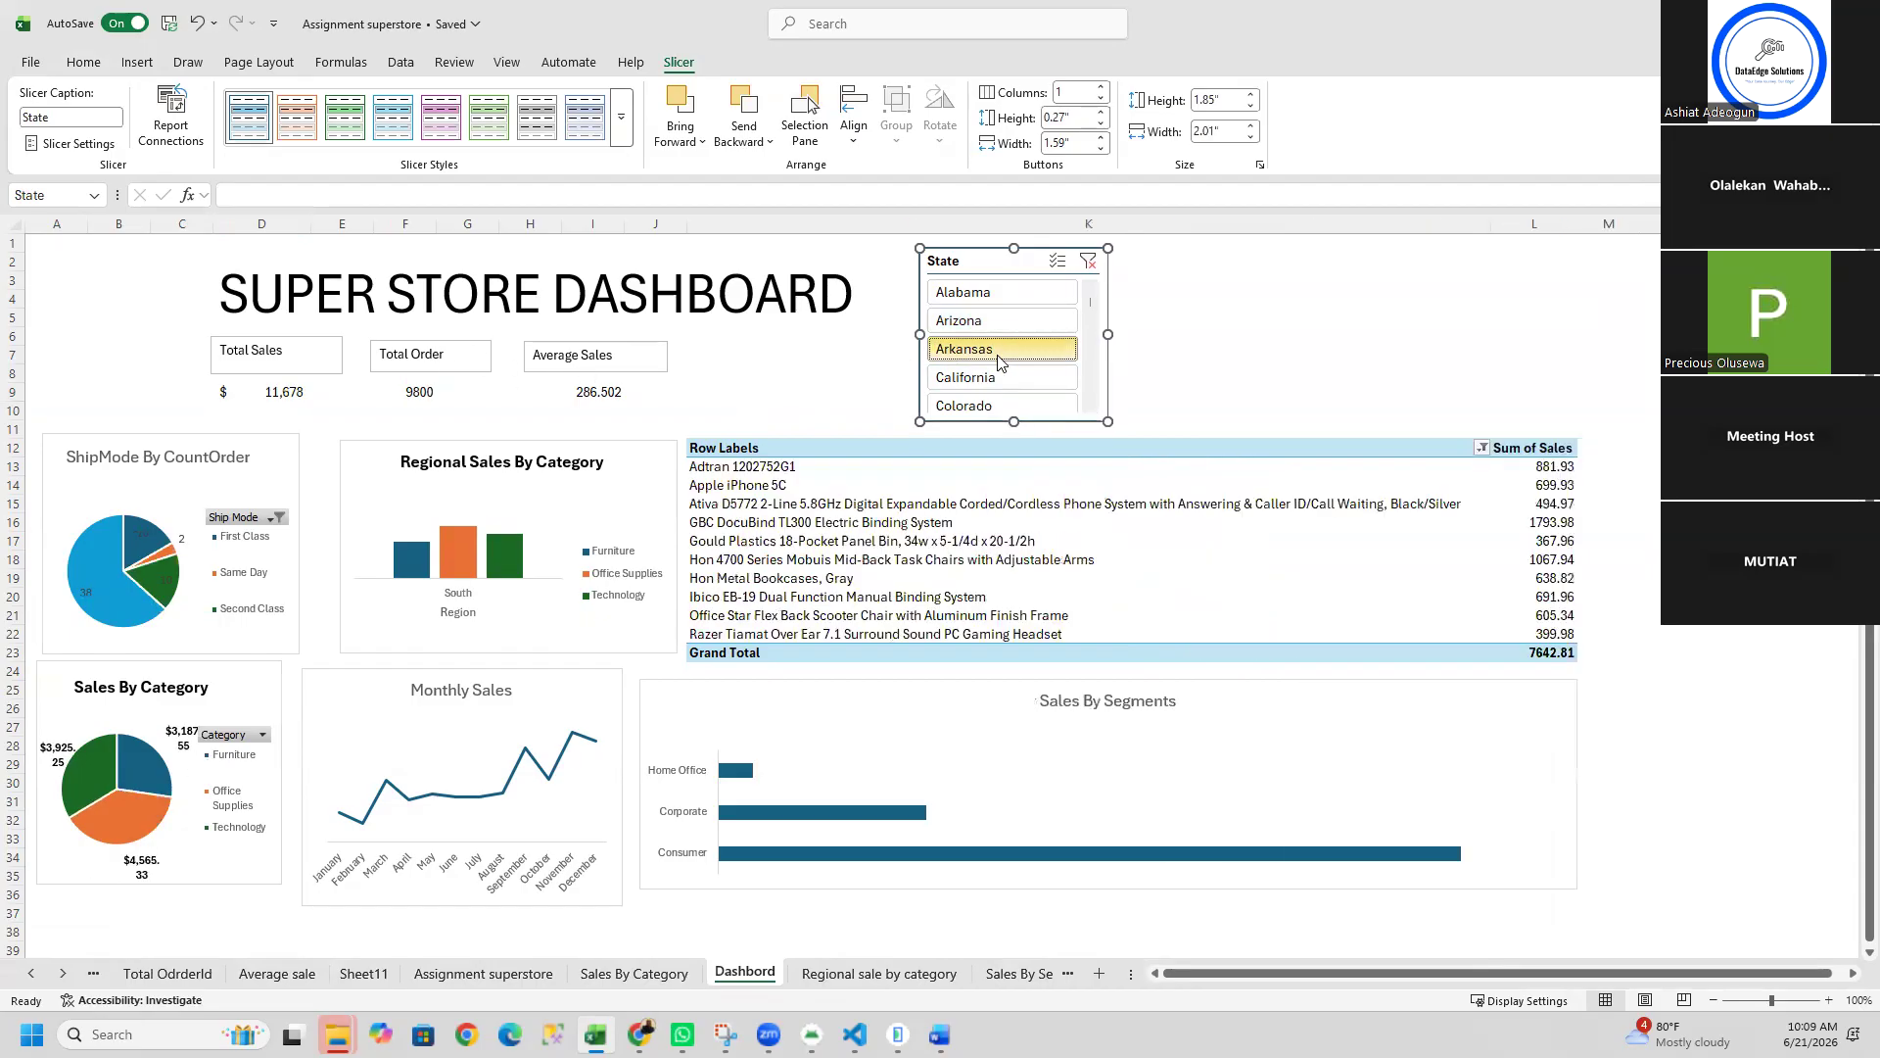
click(997, 377)
click(982, 405)
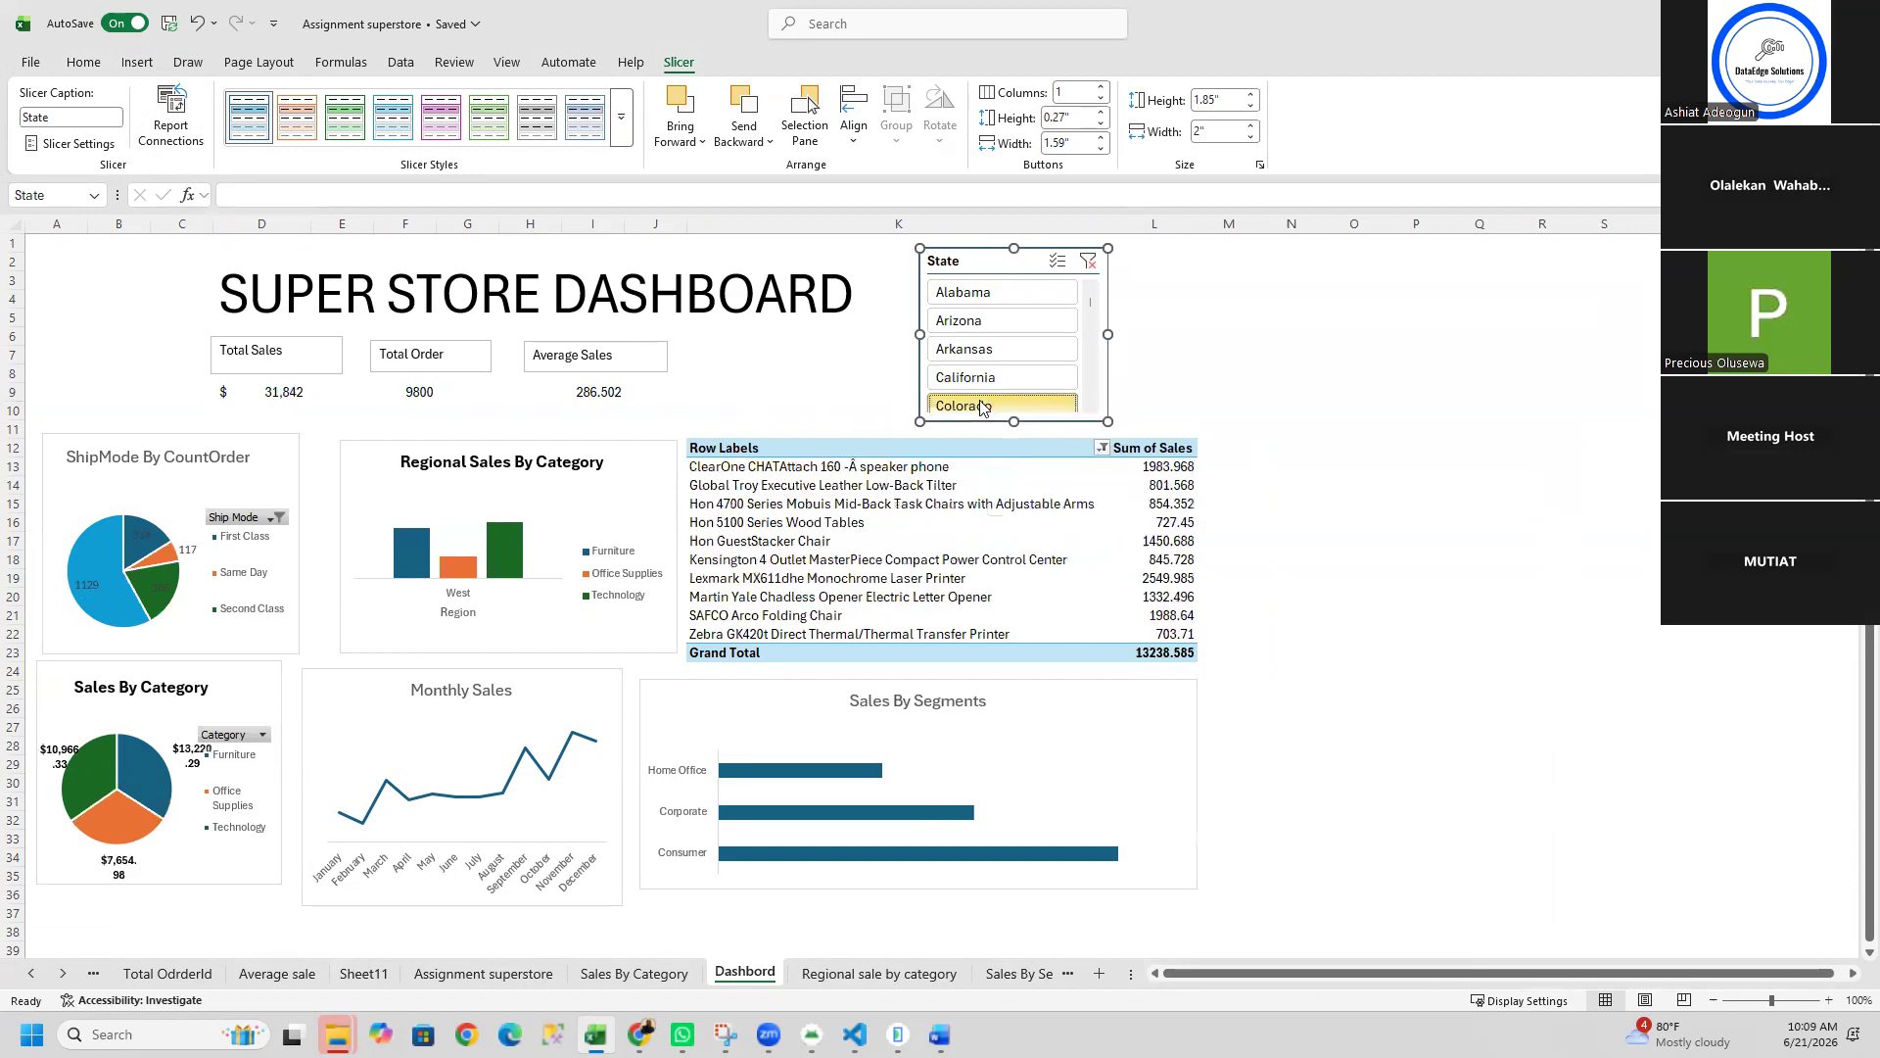
click(975, 294)
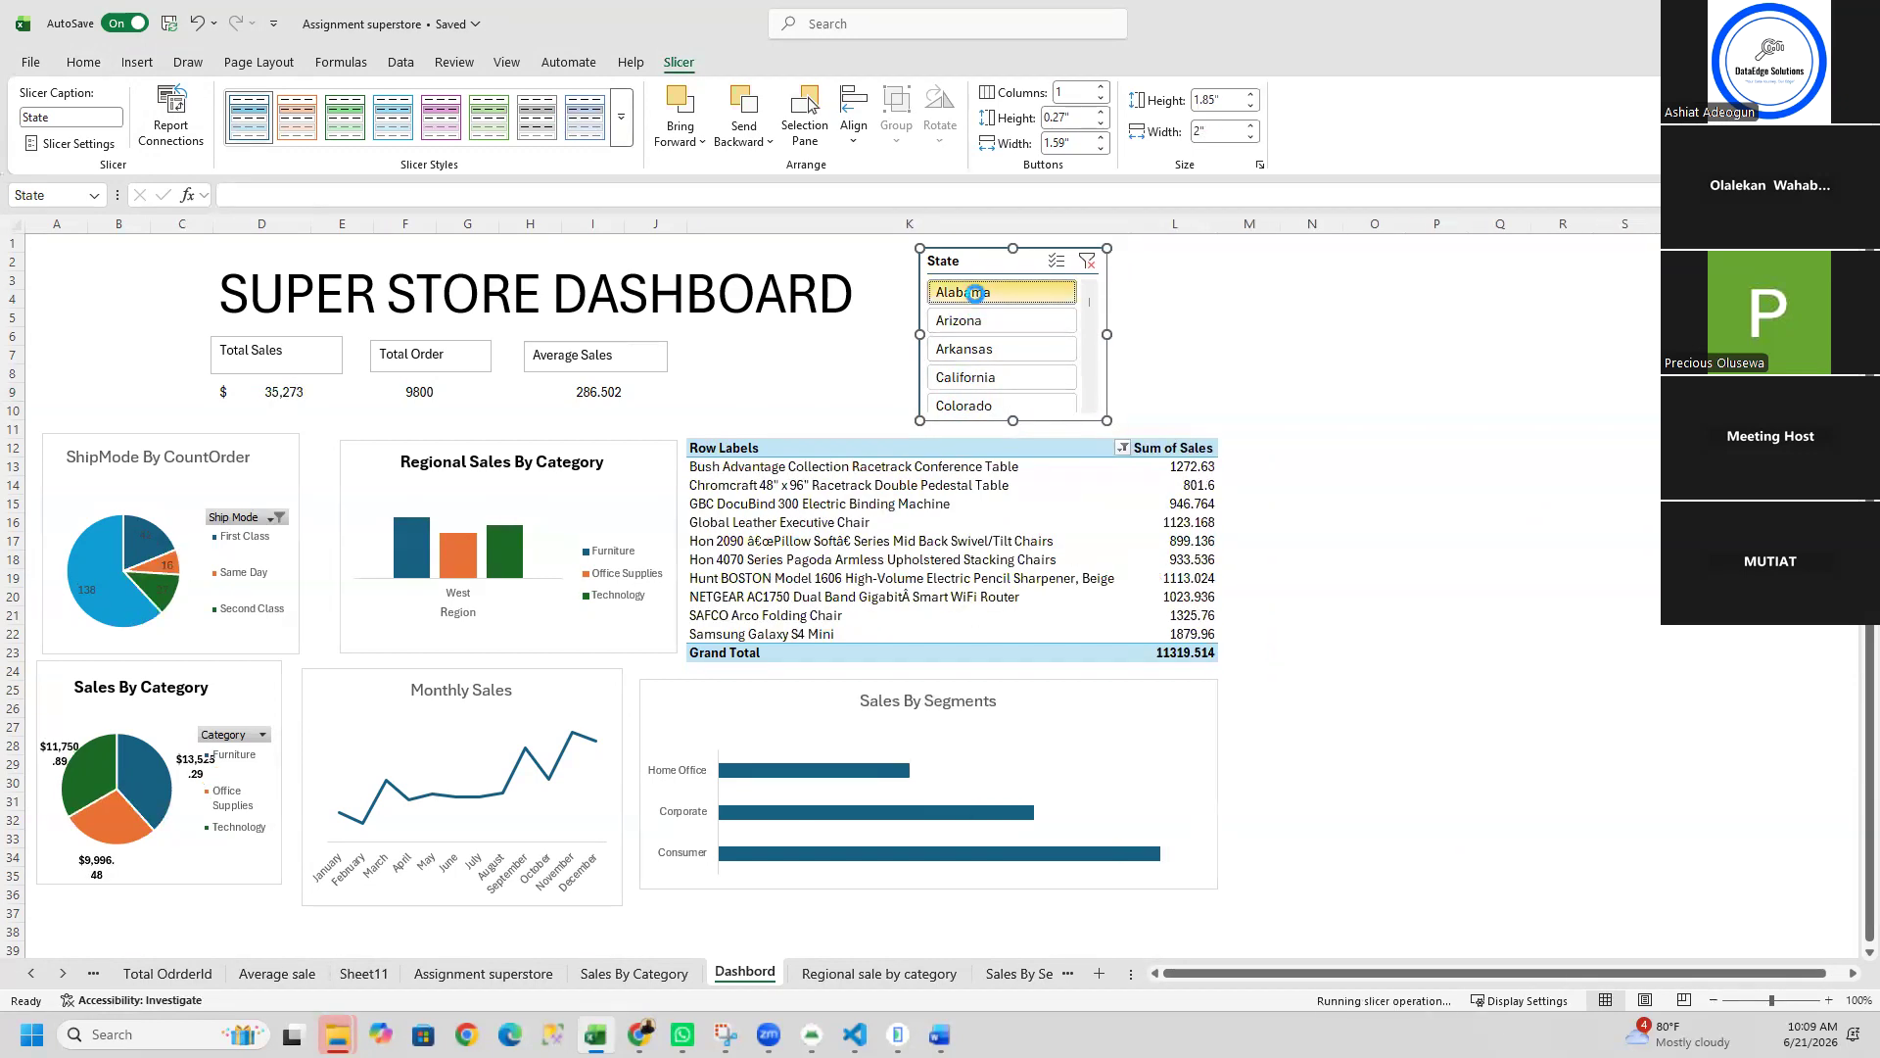
click(966, 362)
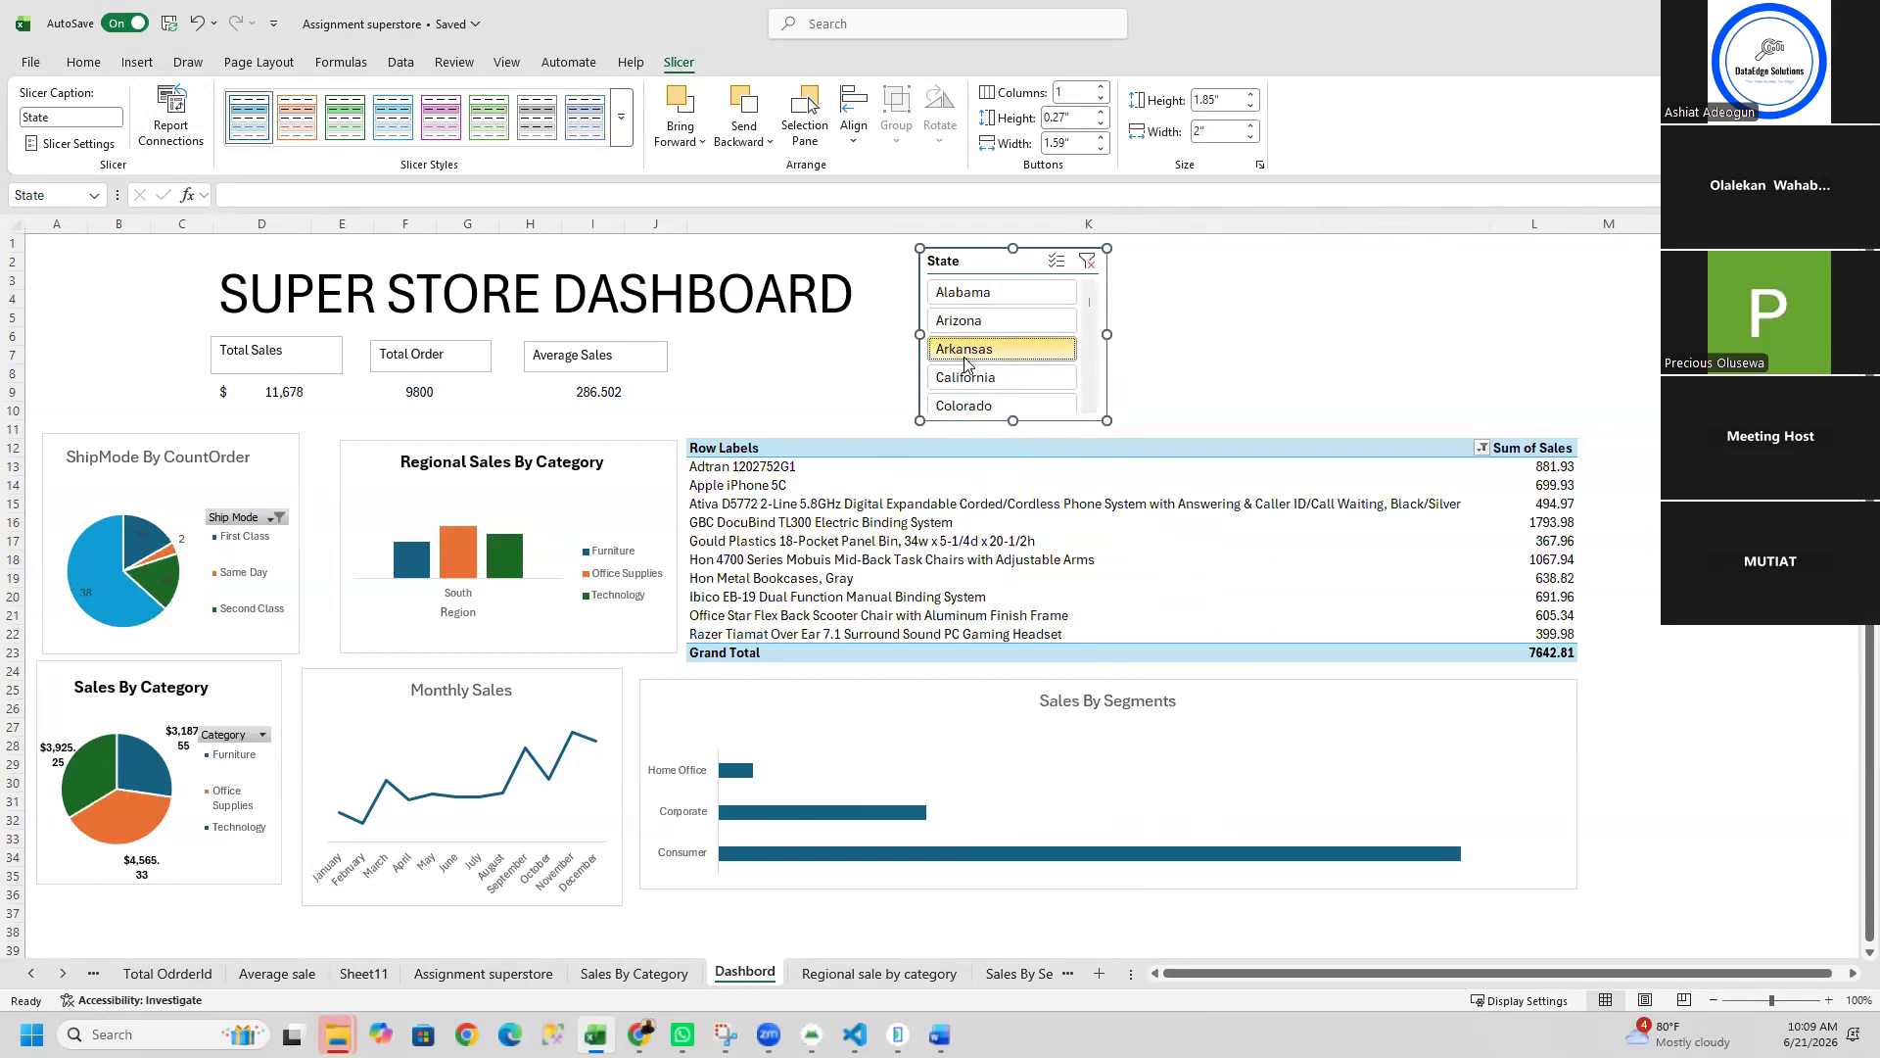
click(964, 377)
click(958, 406)
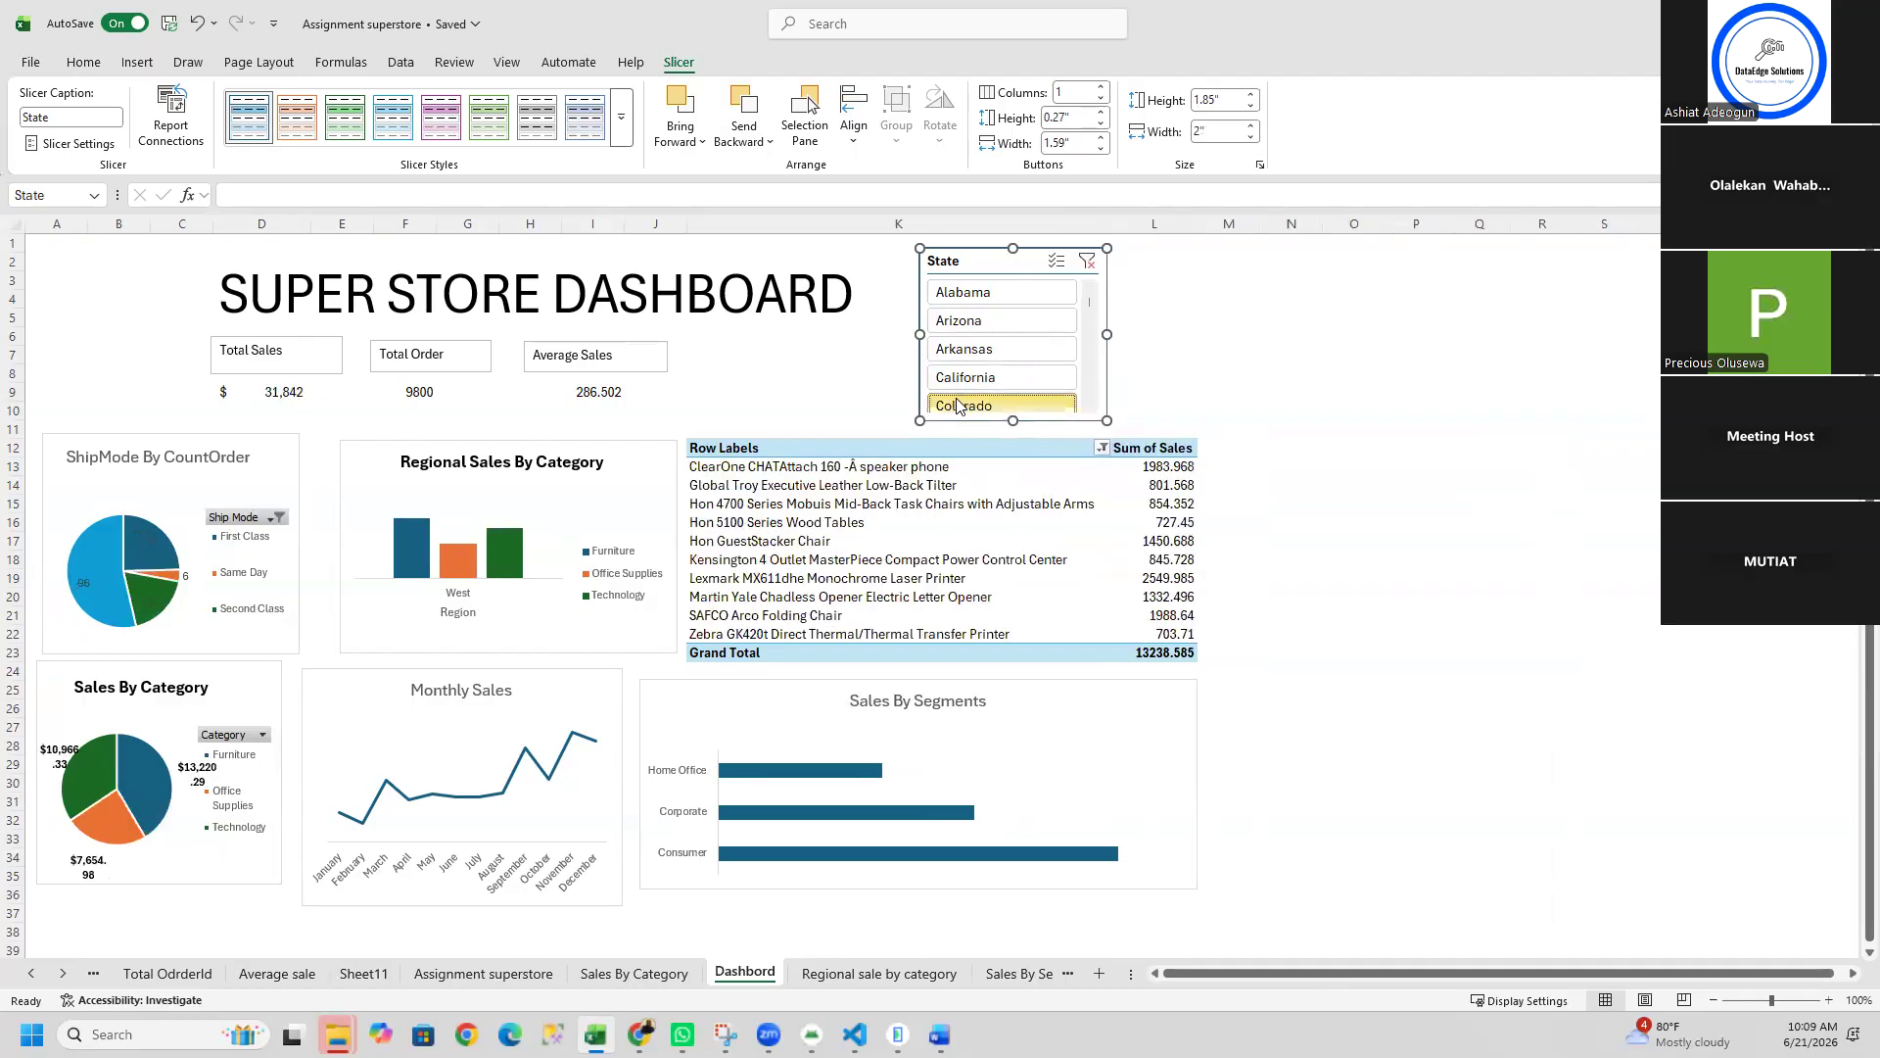
click(963, 320)
click(970, 289)
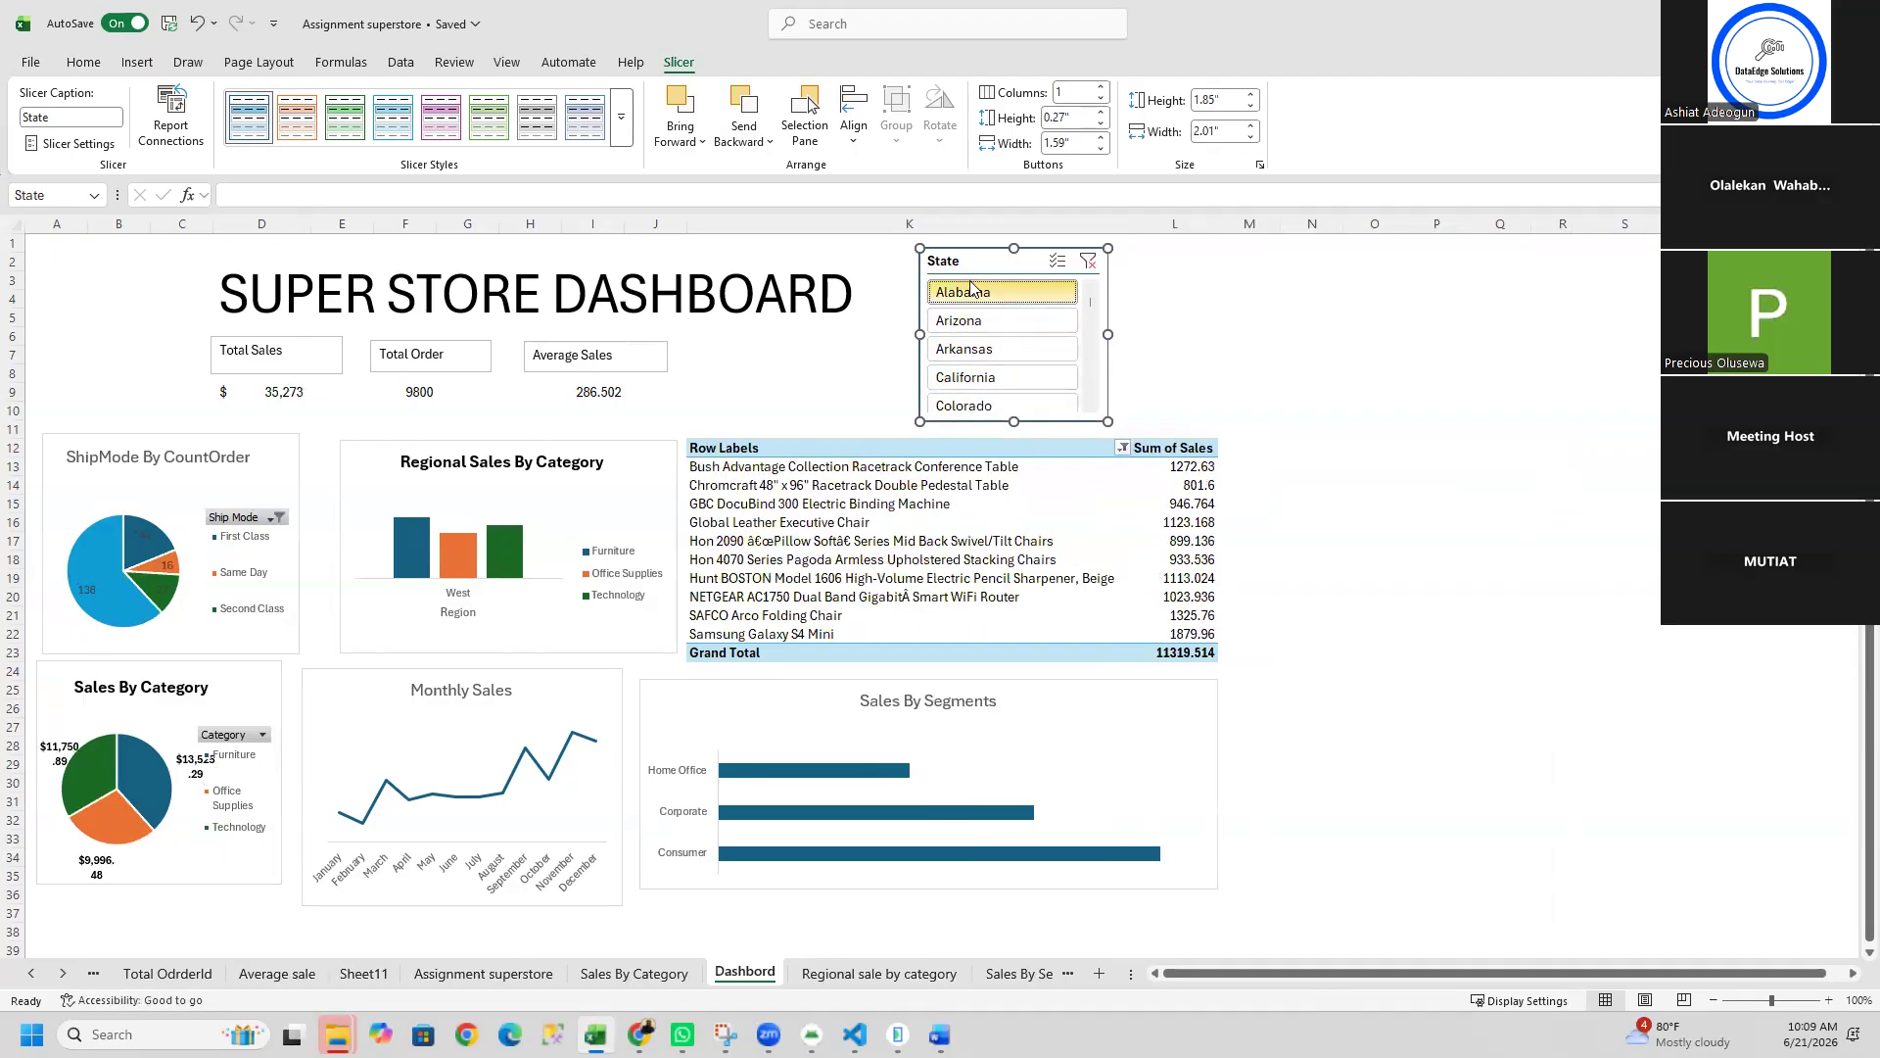
click(968, 381)
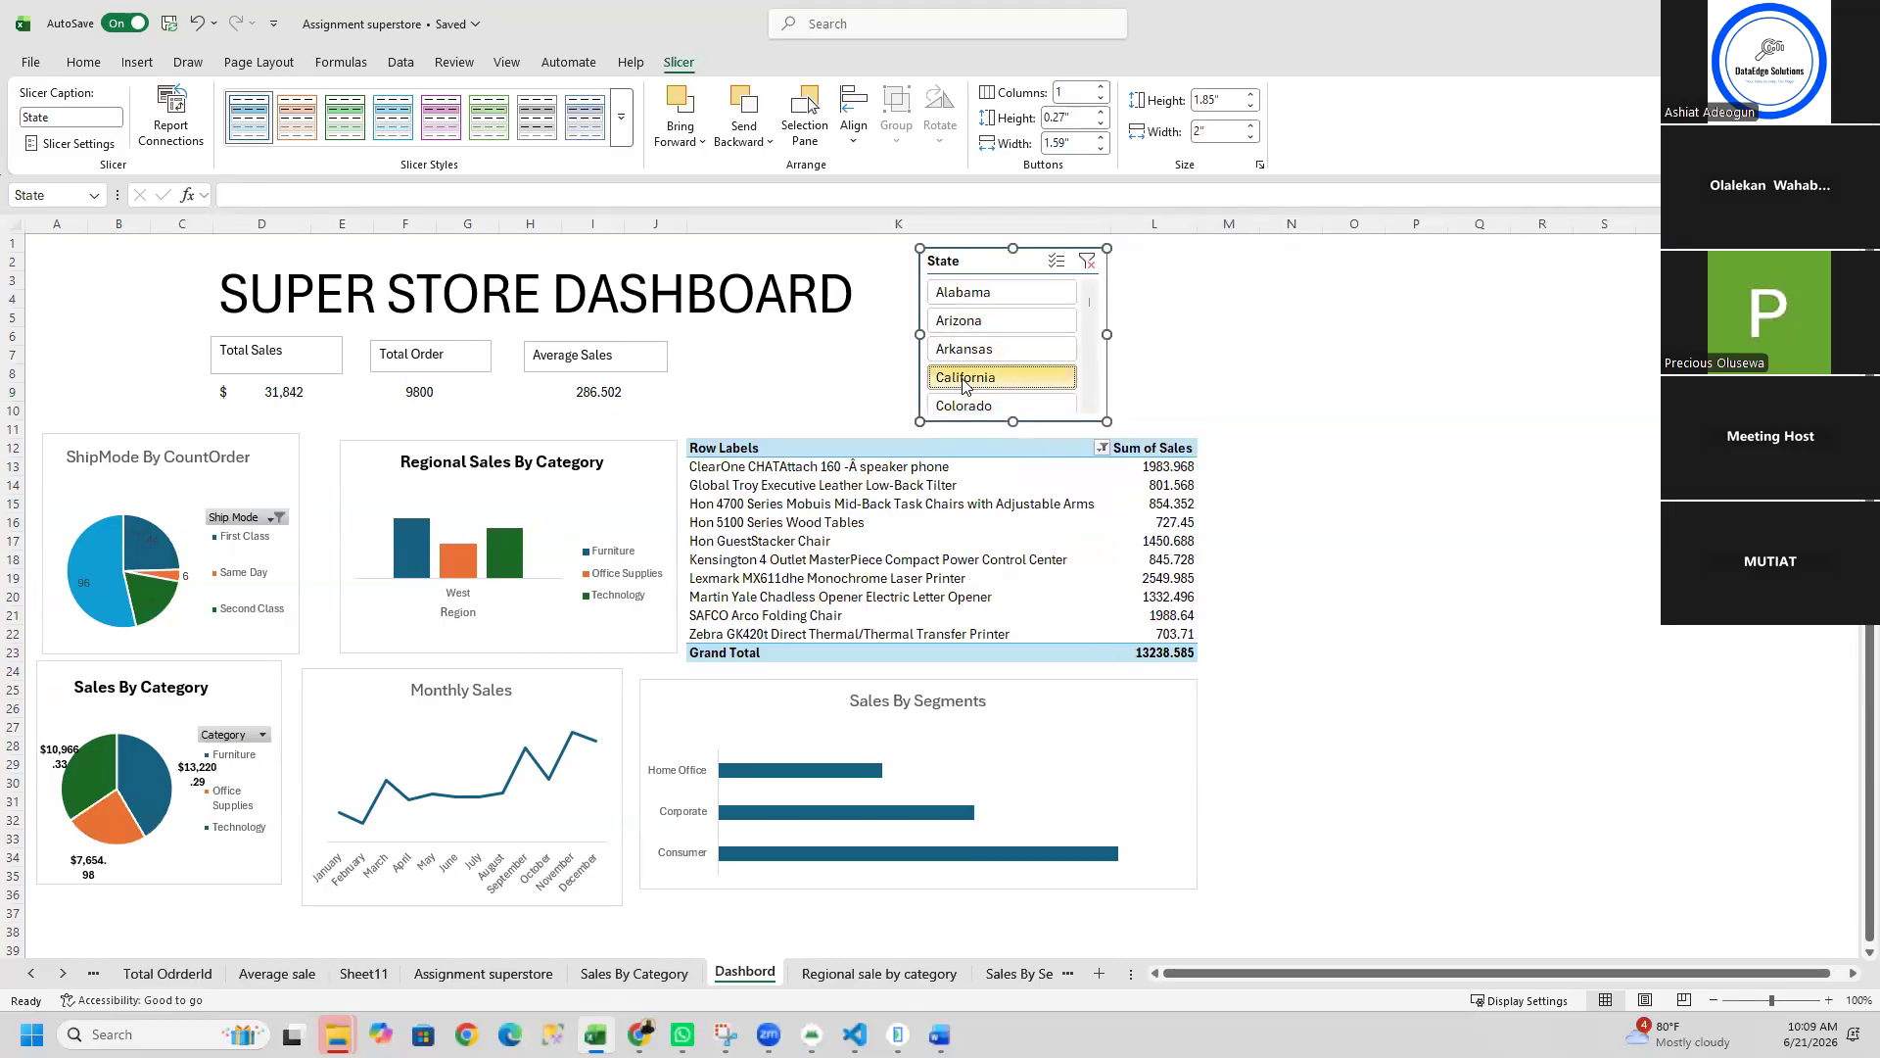
click(967, 353)
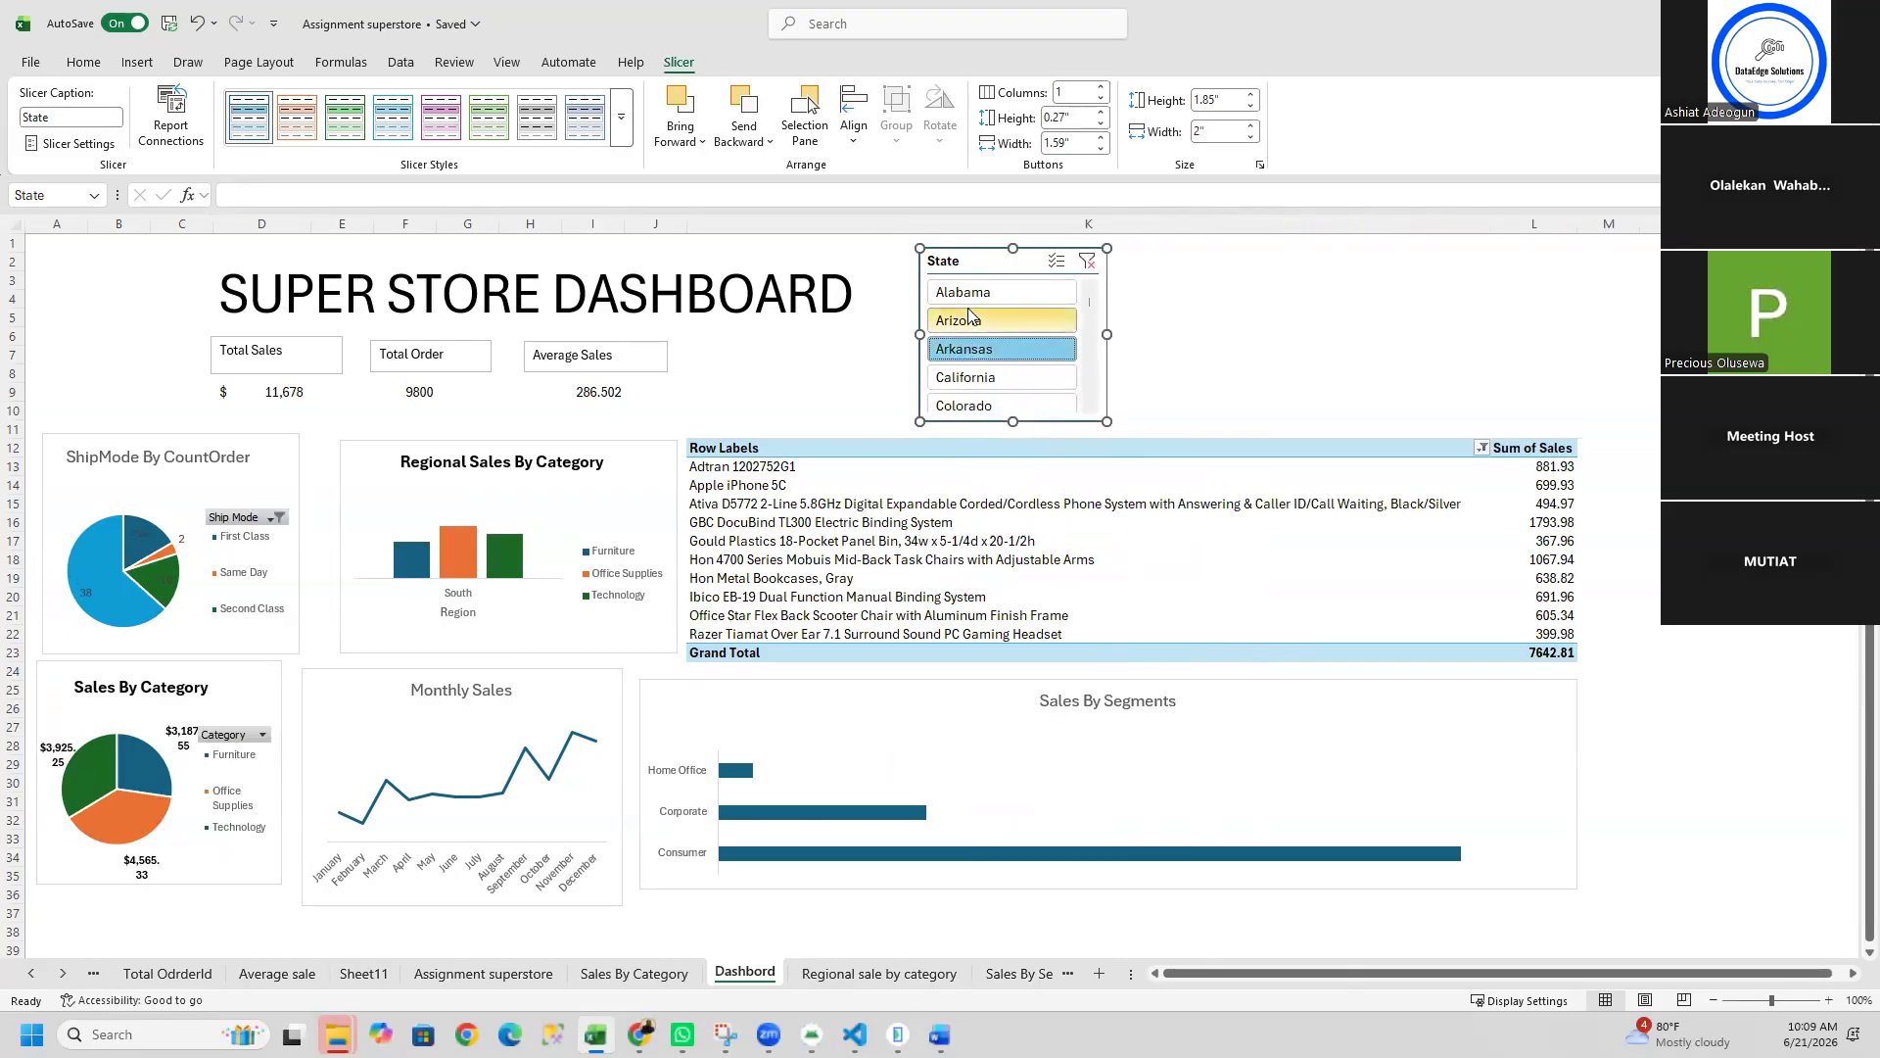
click(970, 317)
click(496, 749)
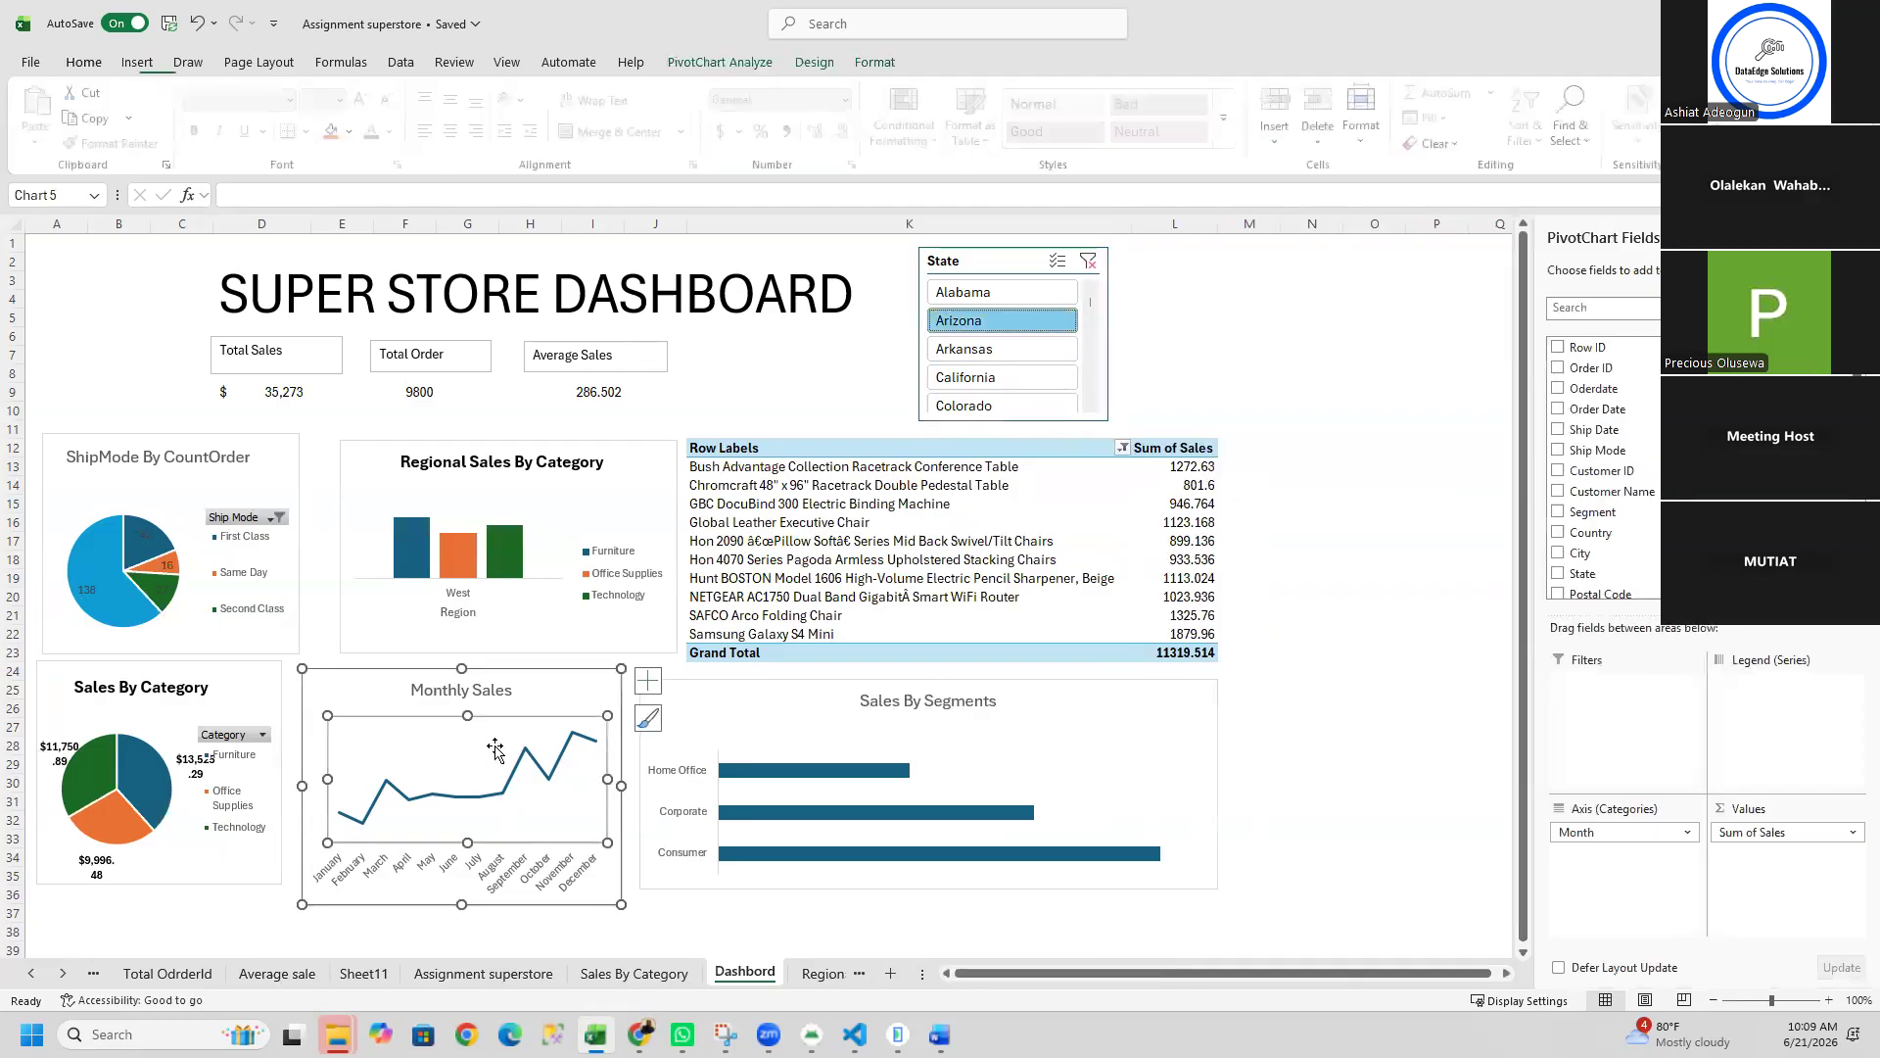
click(554, 365)
click(460, 357)
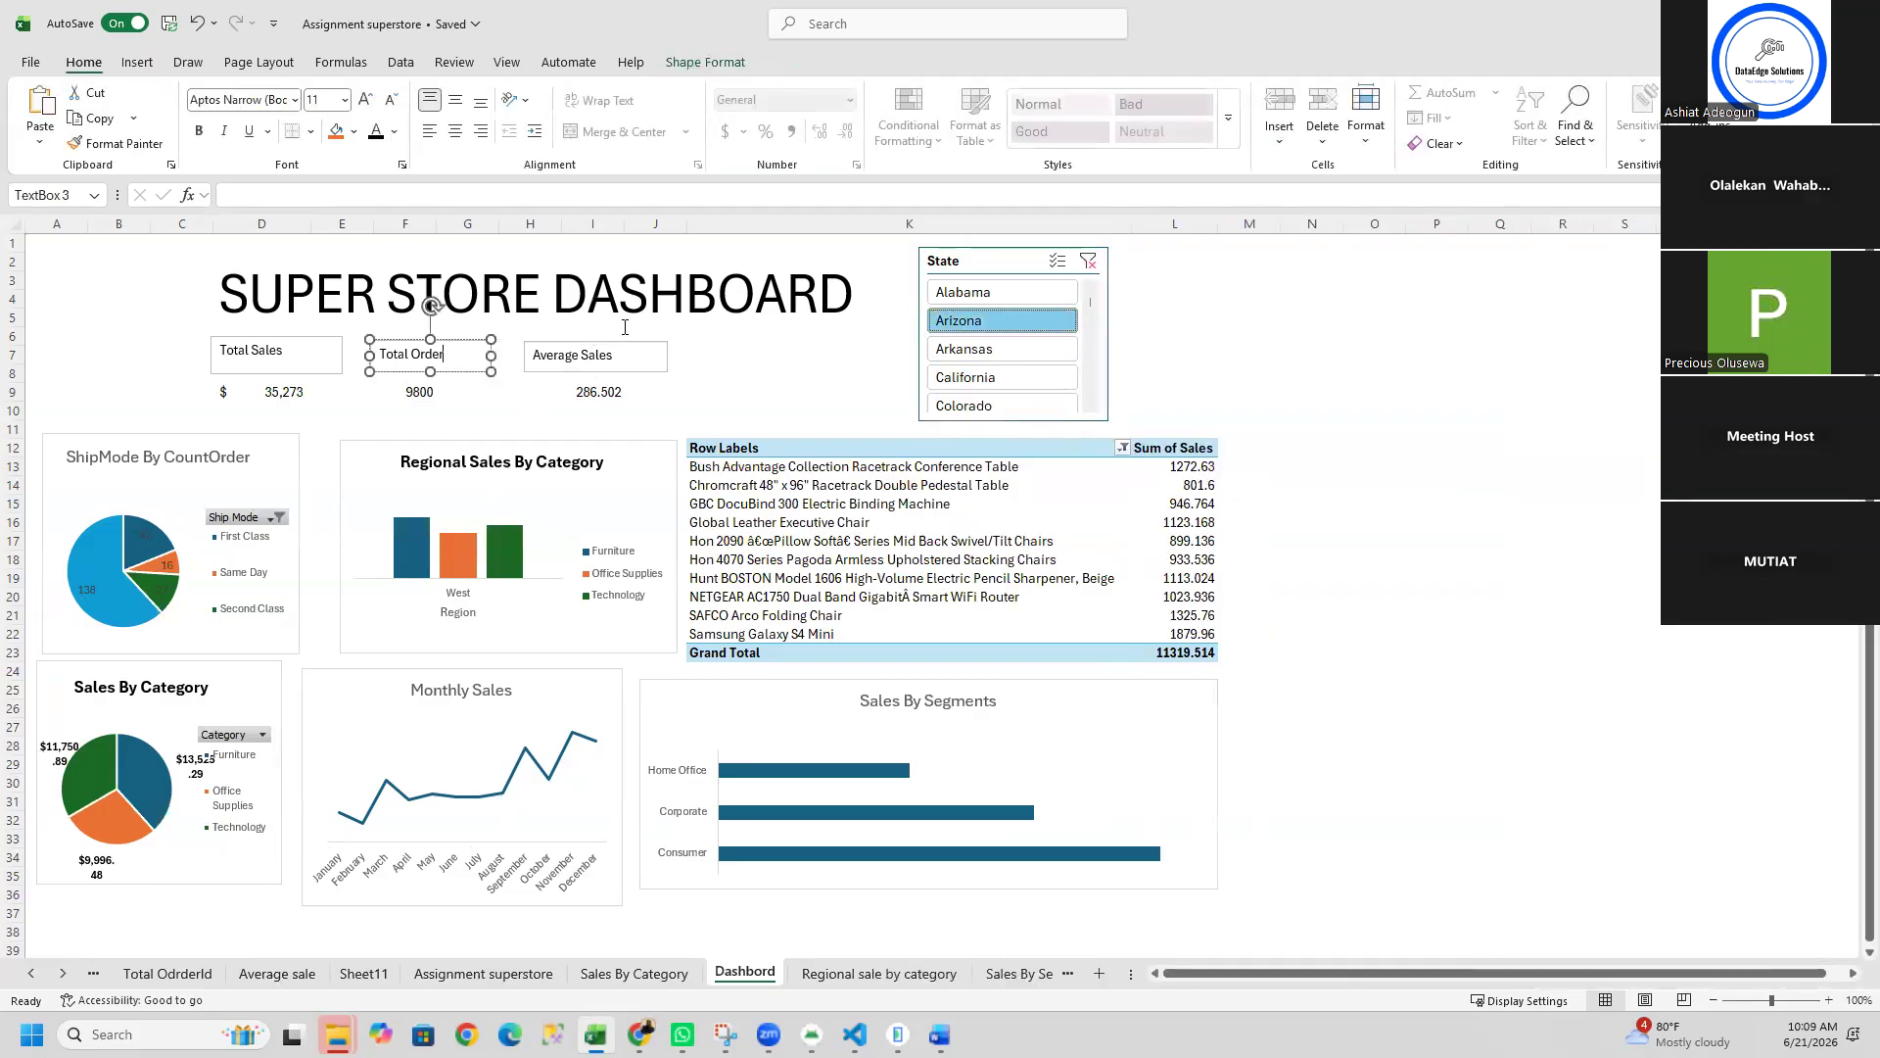
click(1145, 268)
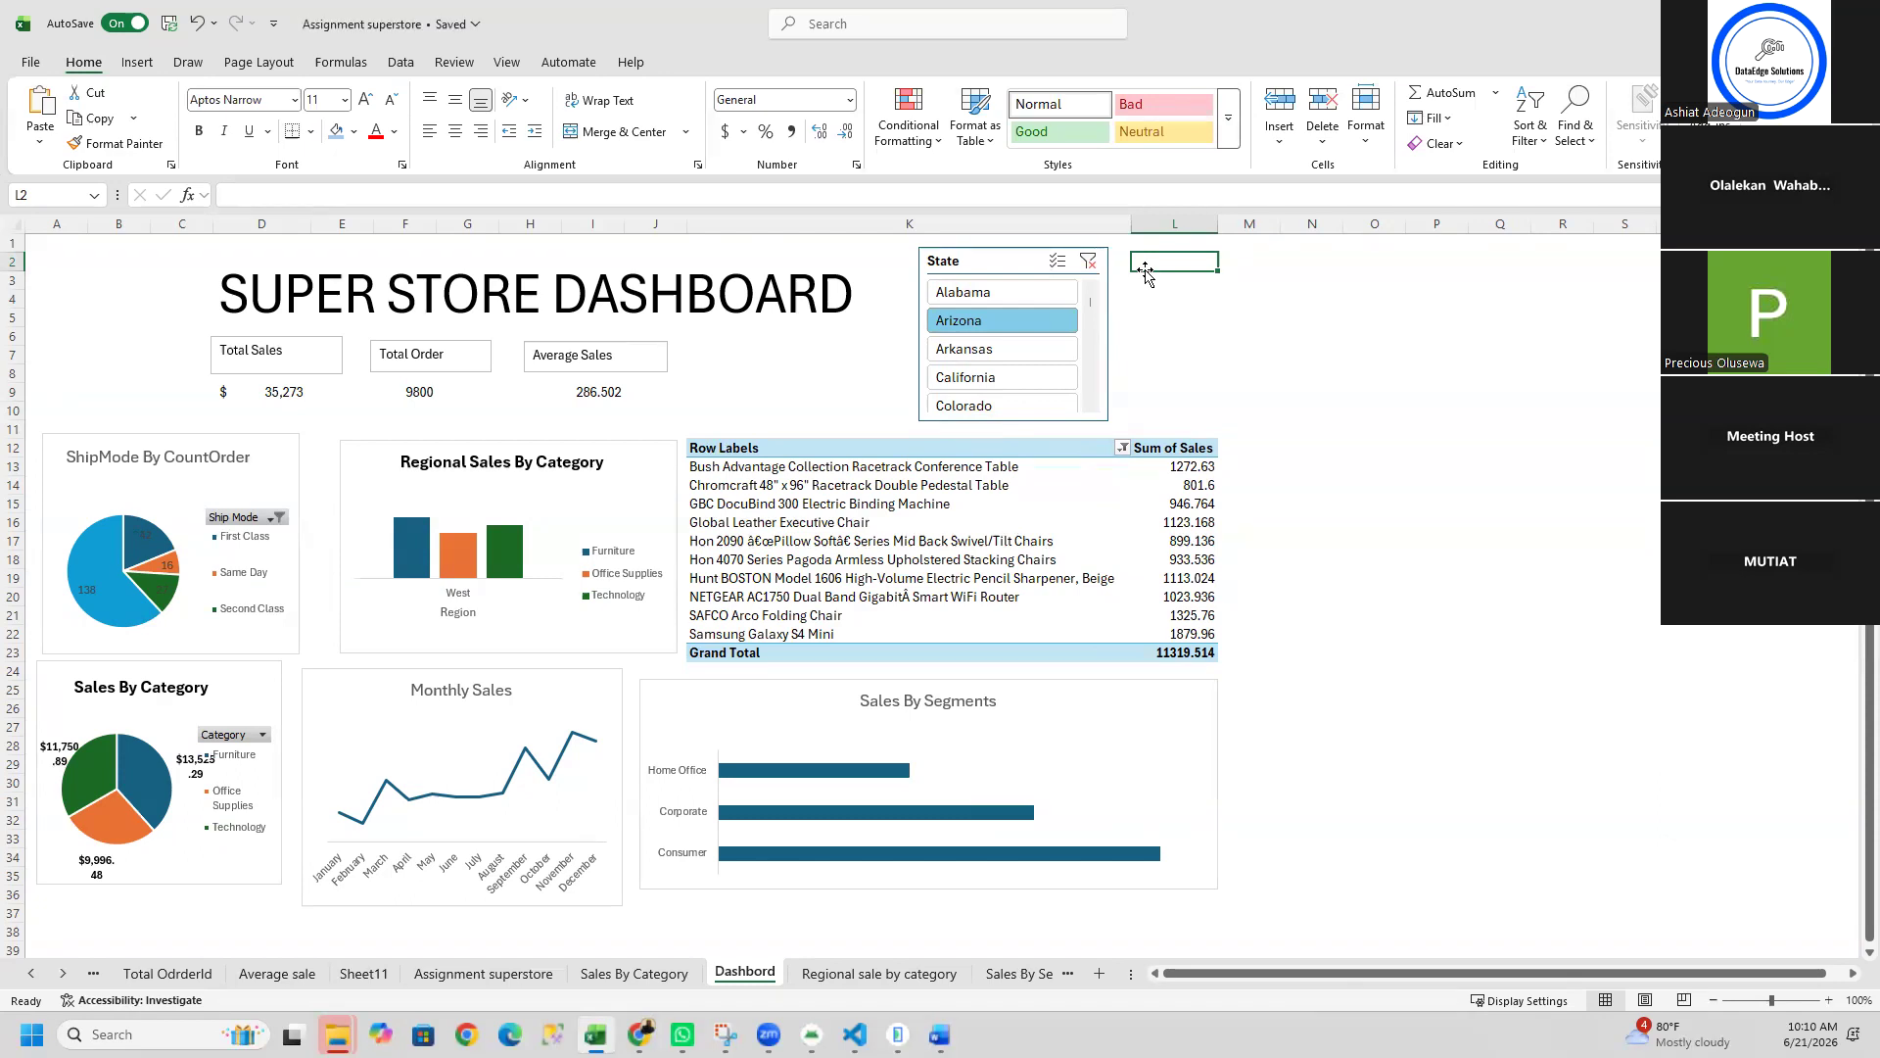
Step: Change the product table's Top 10 value filter to show the top 6 items by Sum of Sales
click(1123, 449)
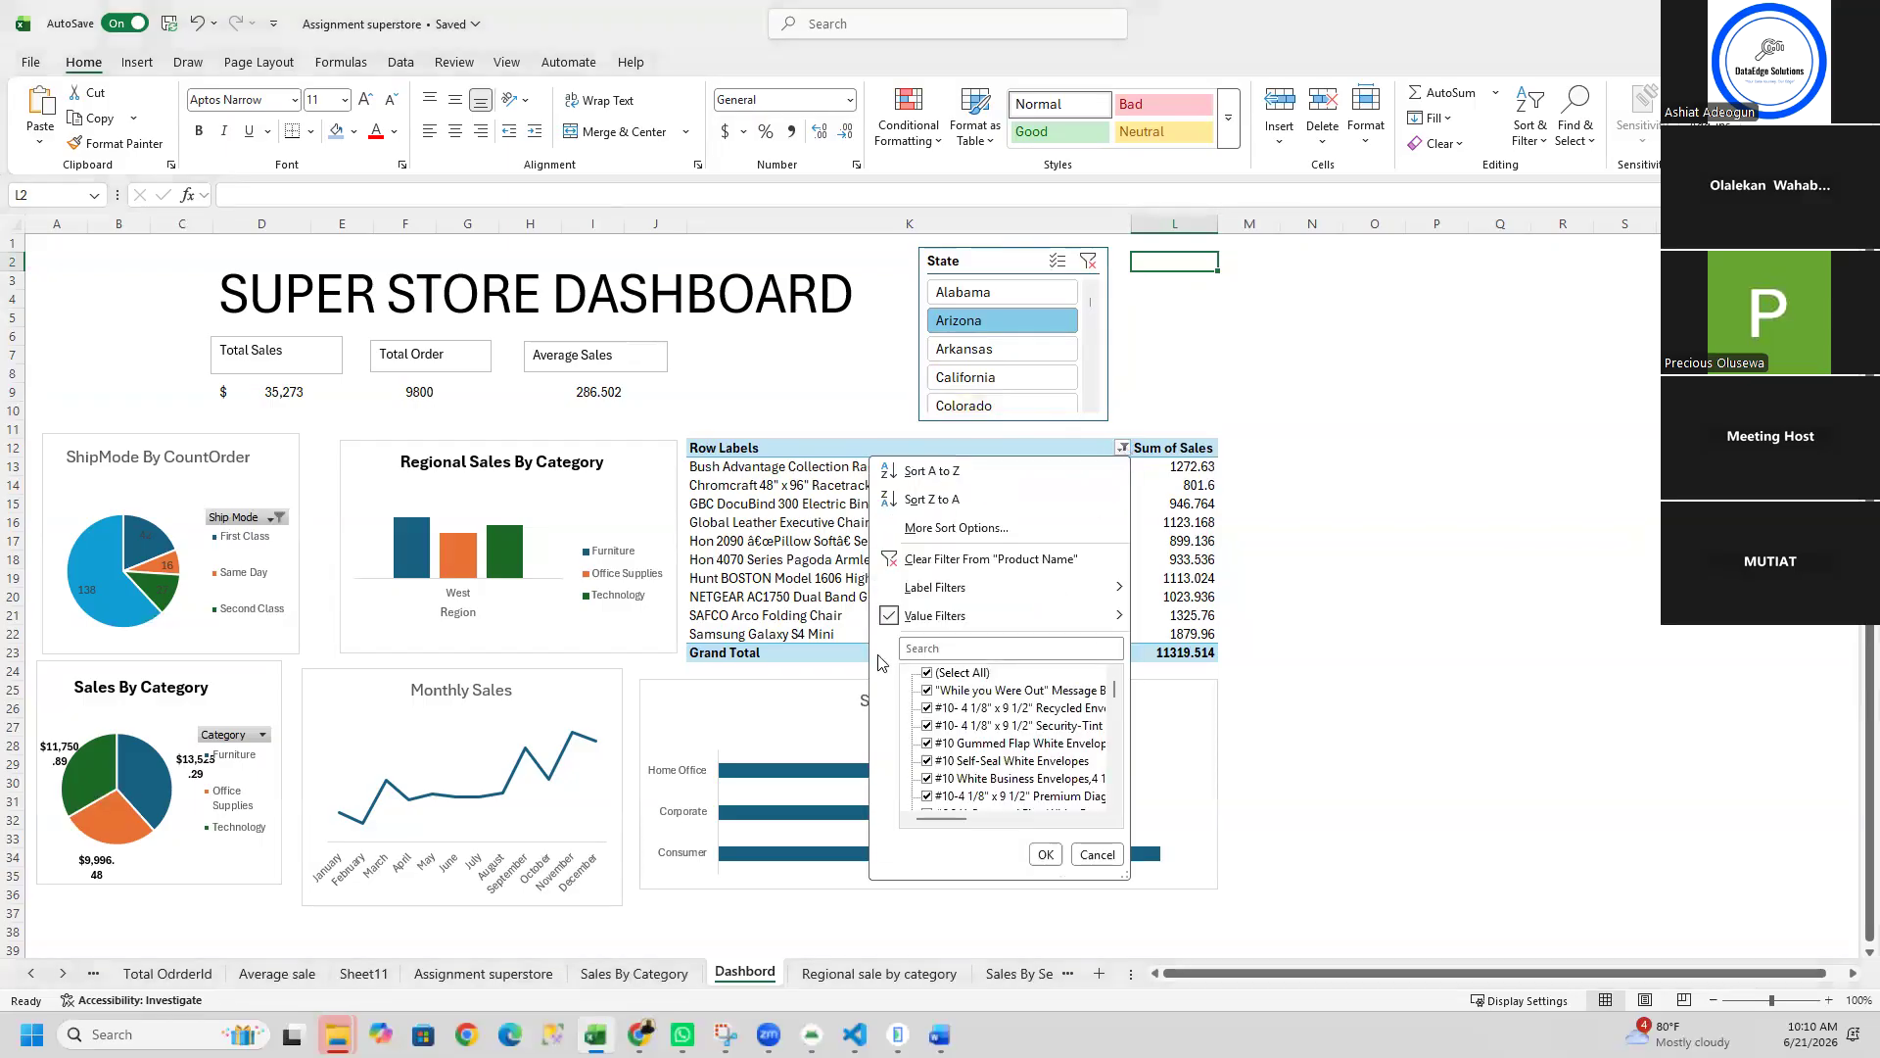
mouse_move(937, 621)
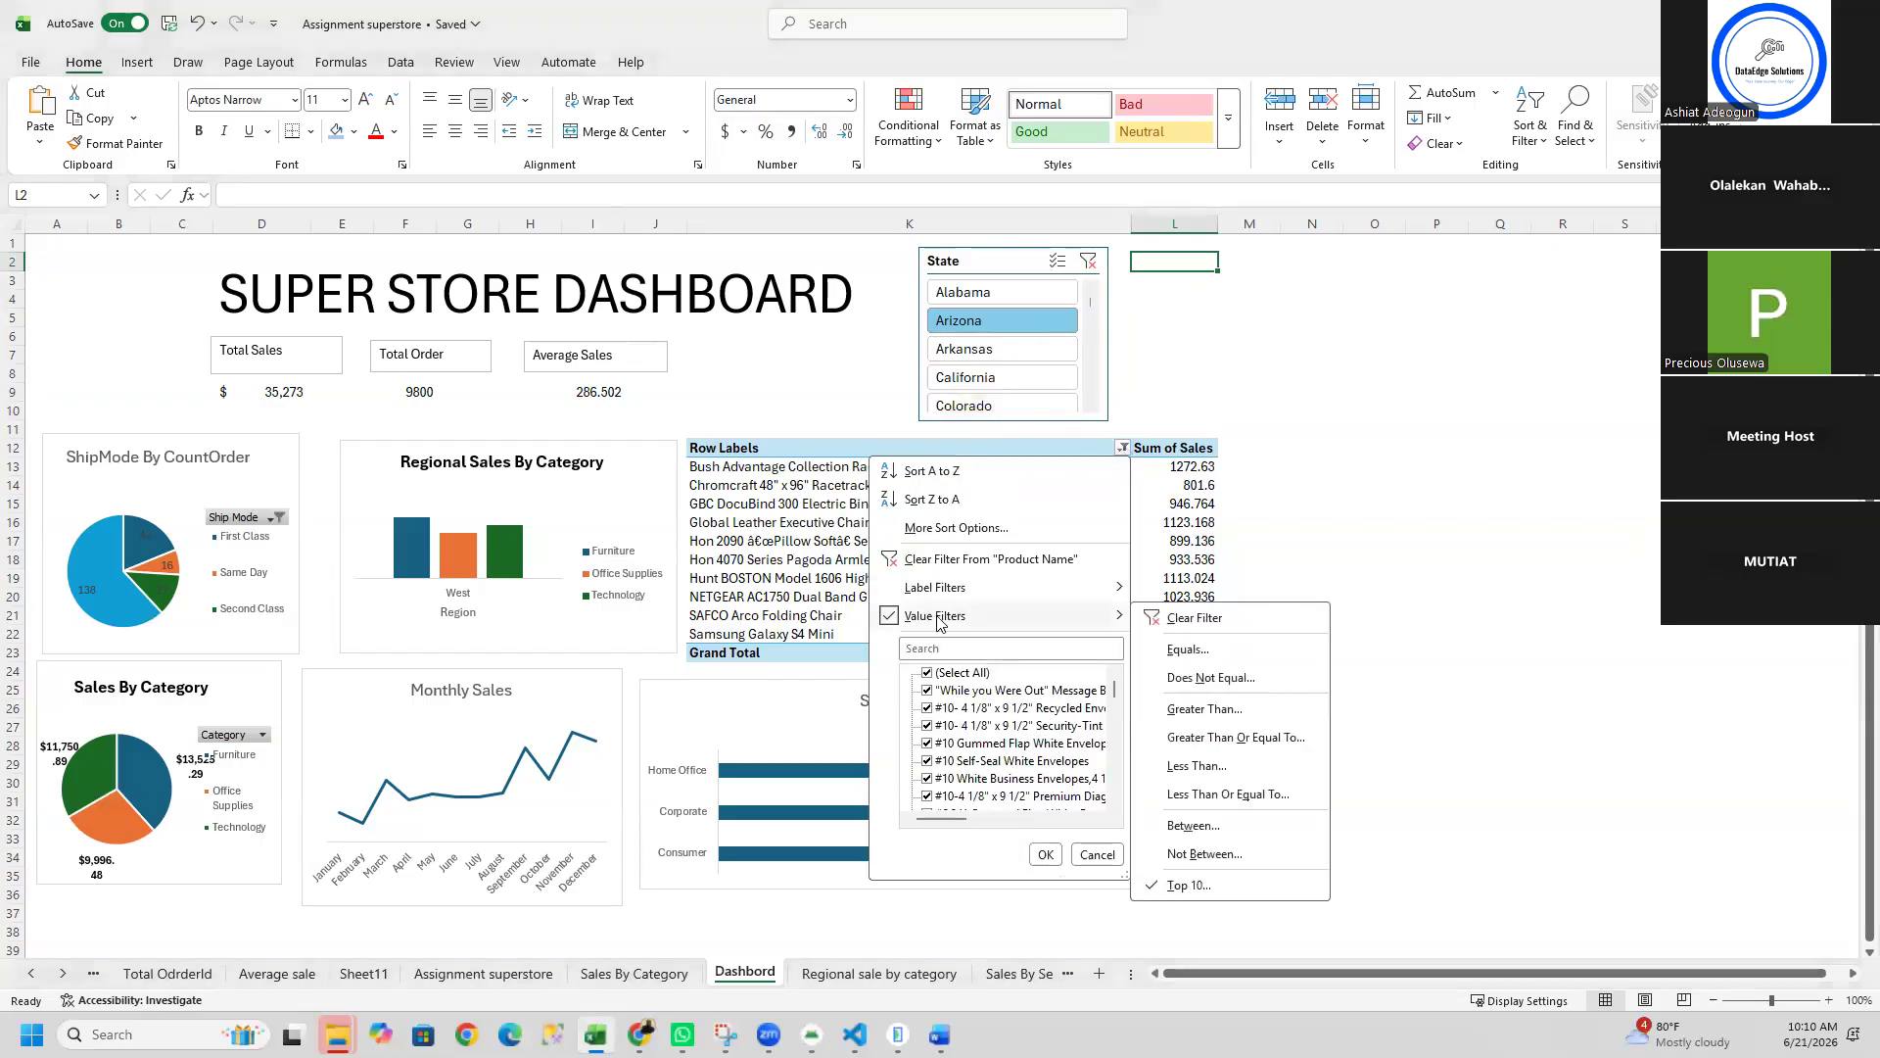
click(1190, 887)
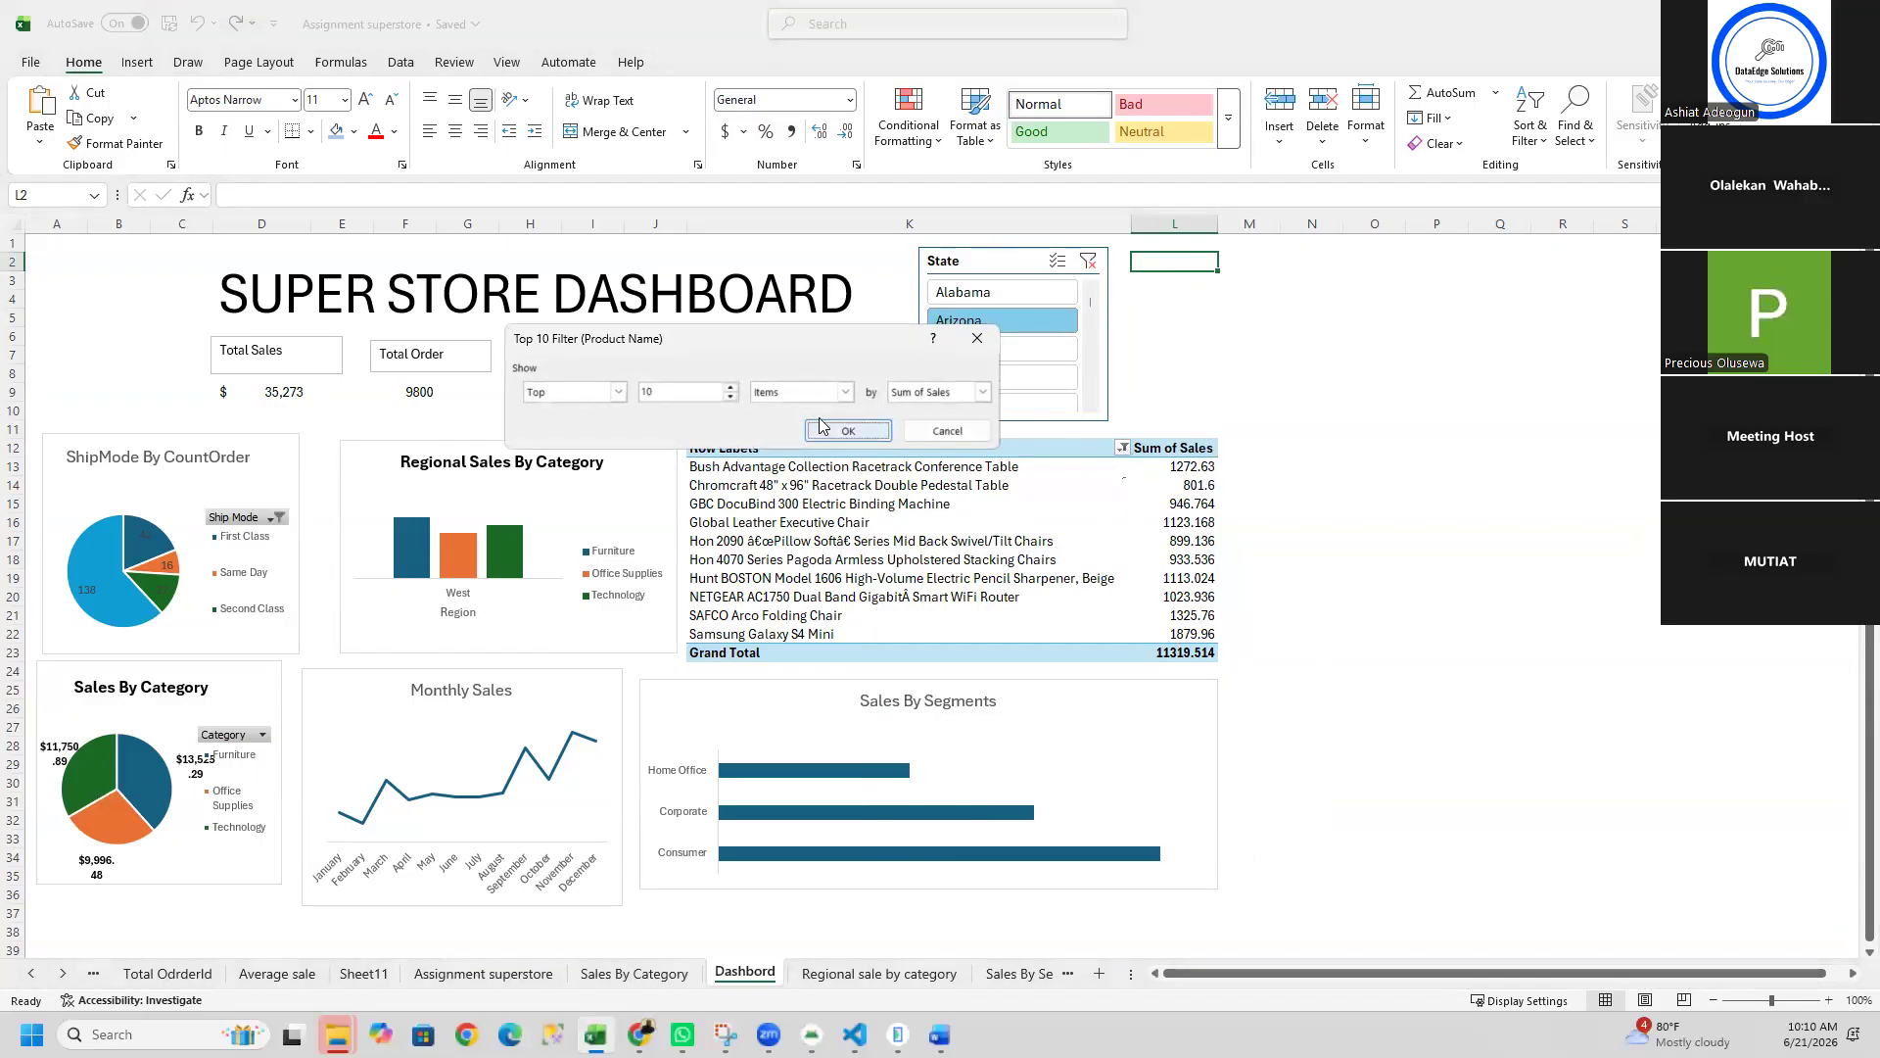
click(730, 388)
click(732, 397)
click(731, 397)
click(732, 396)
click(731, 397)
click(809, 432)
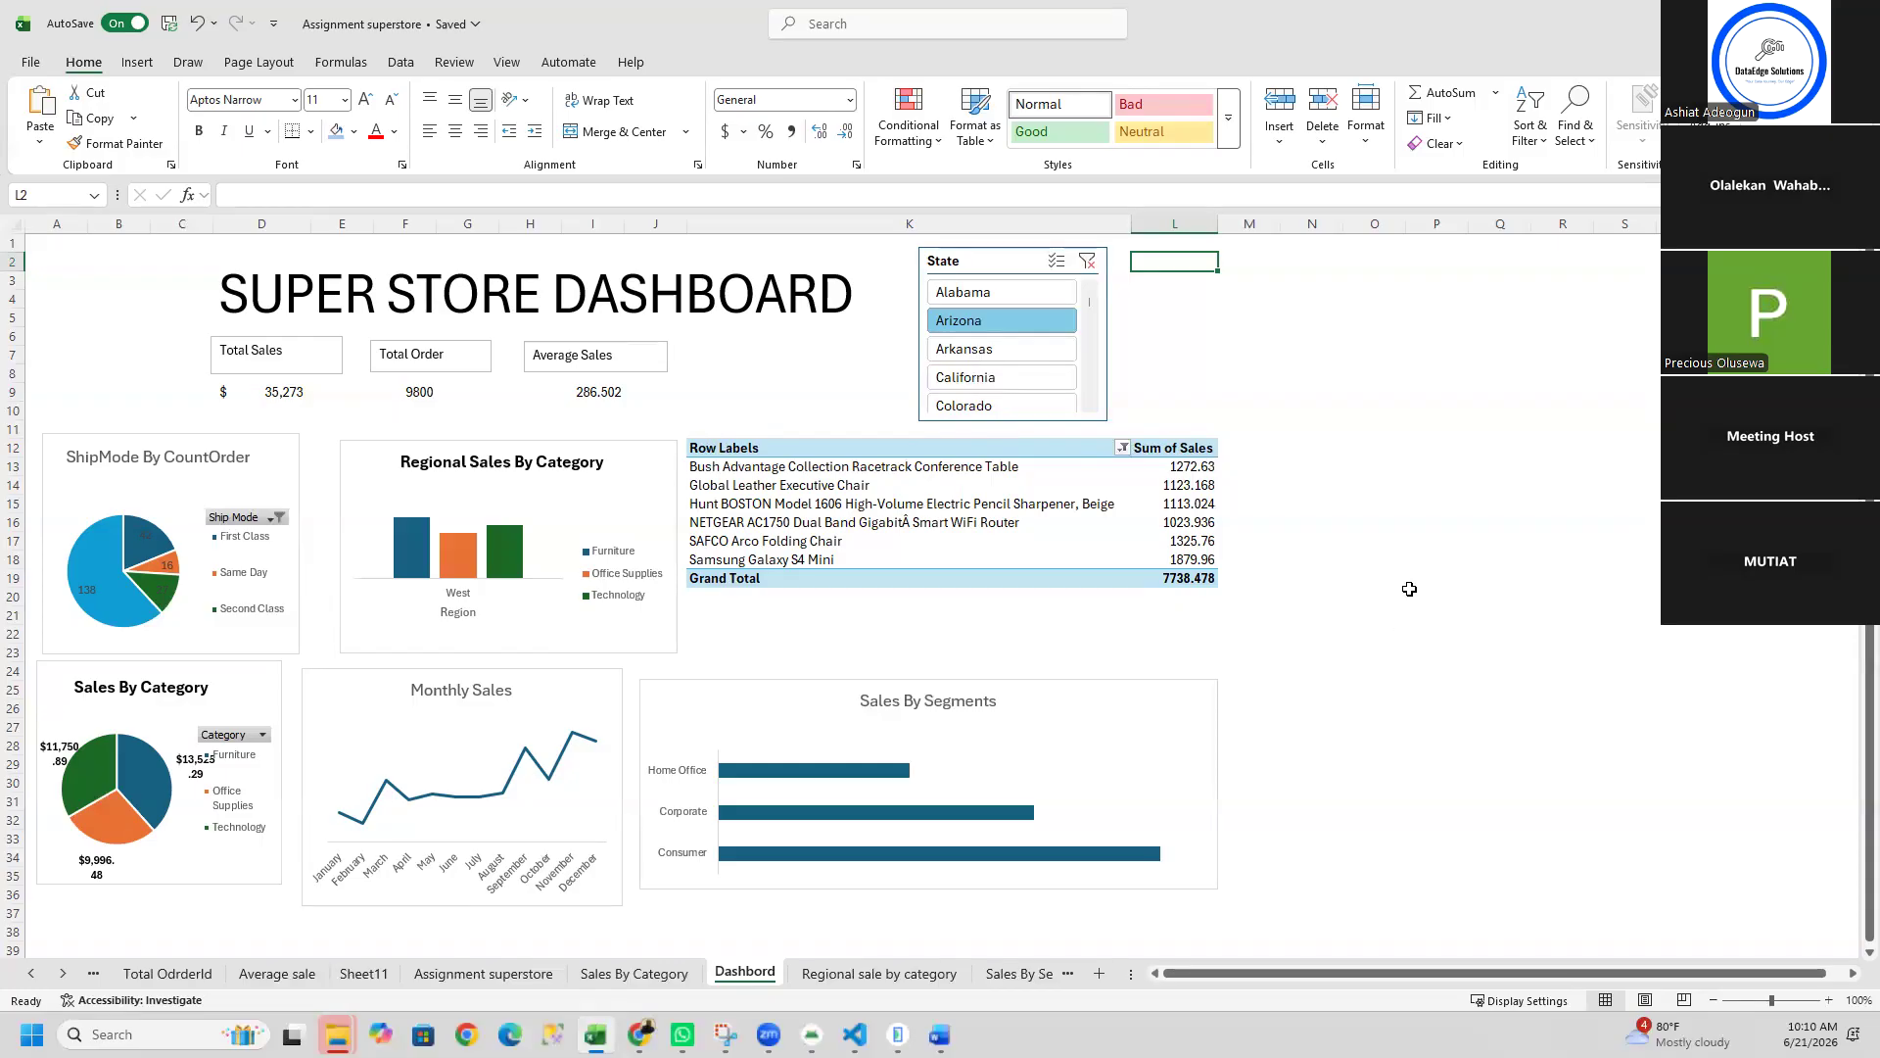
Step: Insert a tall text box beside the top products table, spanning about columns N to S and rows 3 to 30
click(1353, 519)
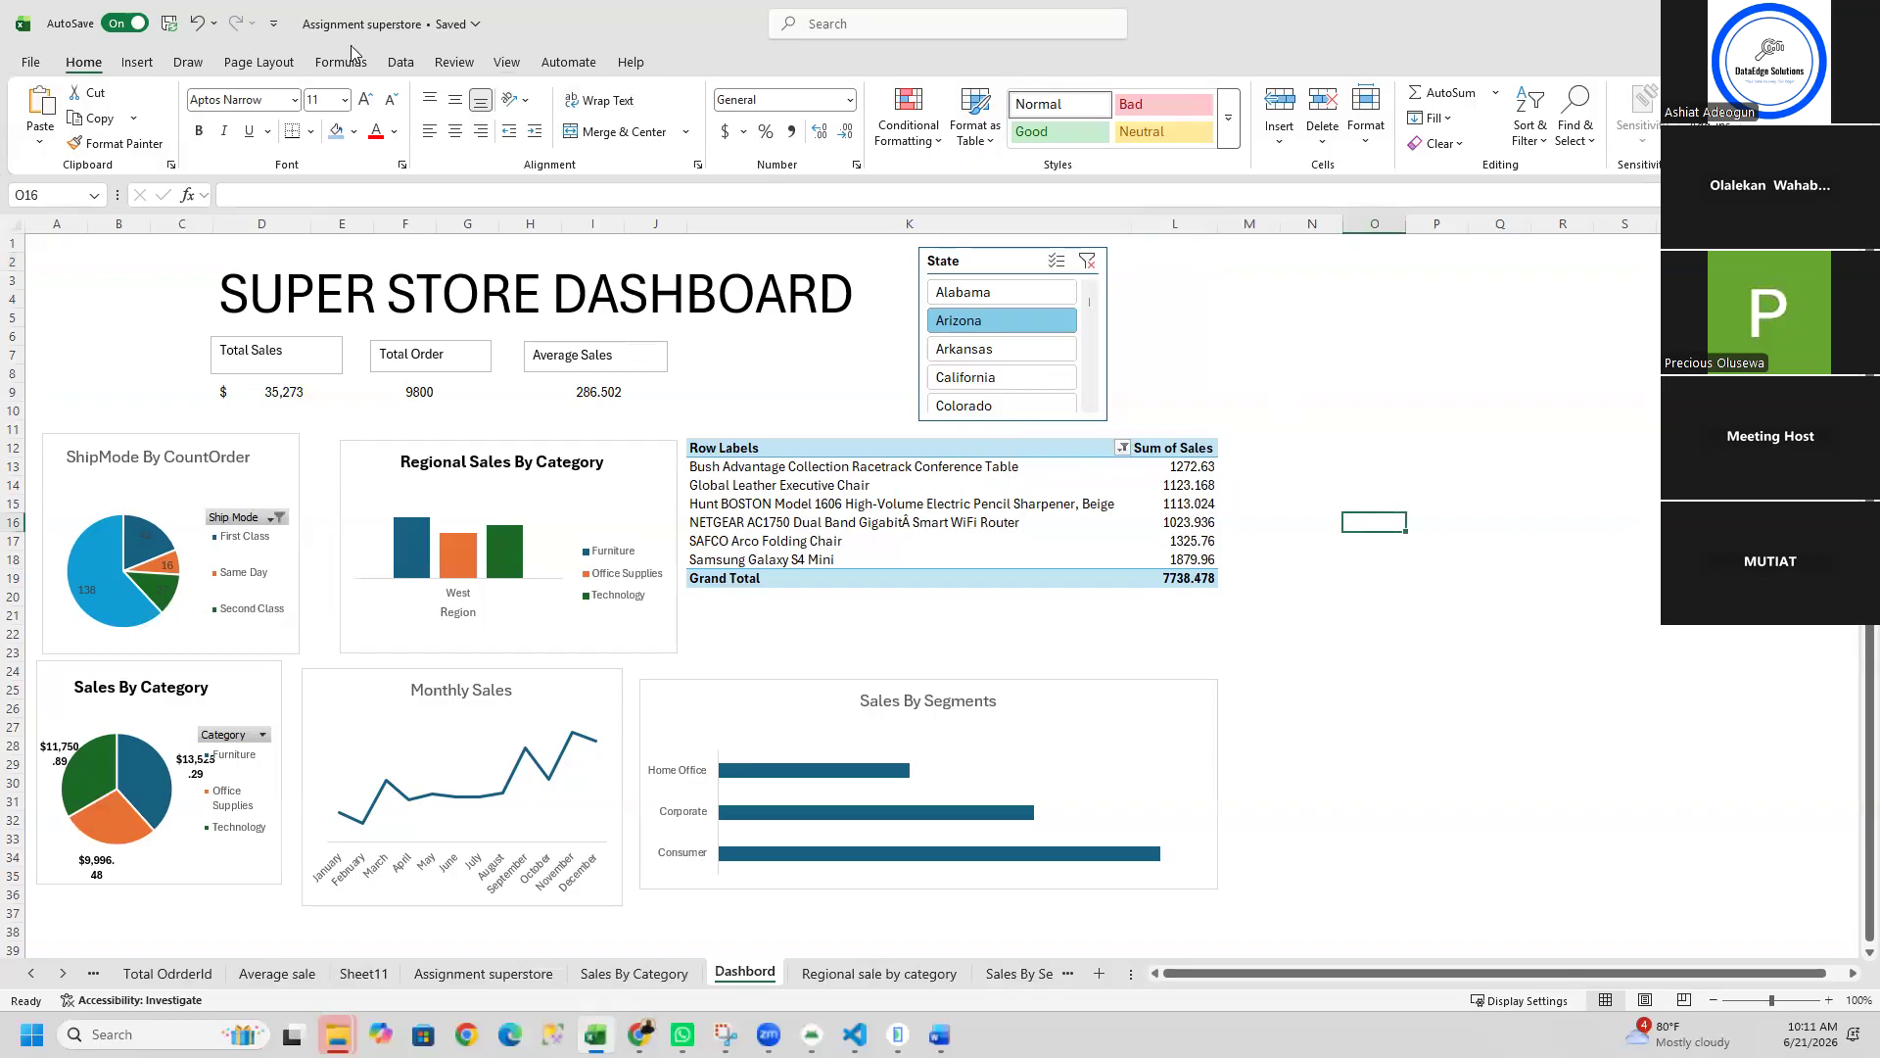
click(137, 63)
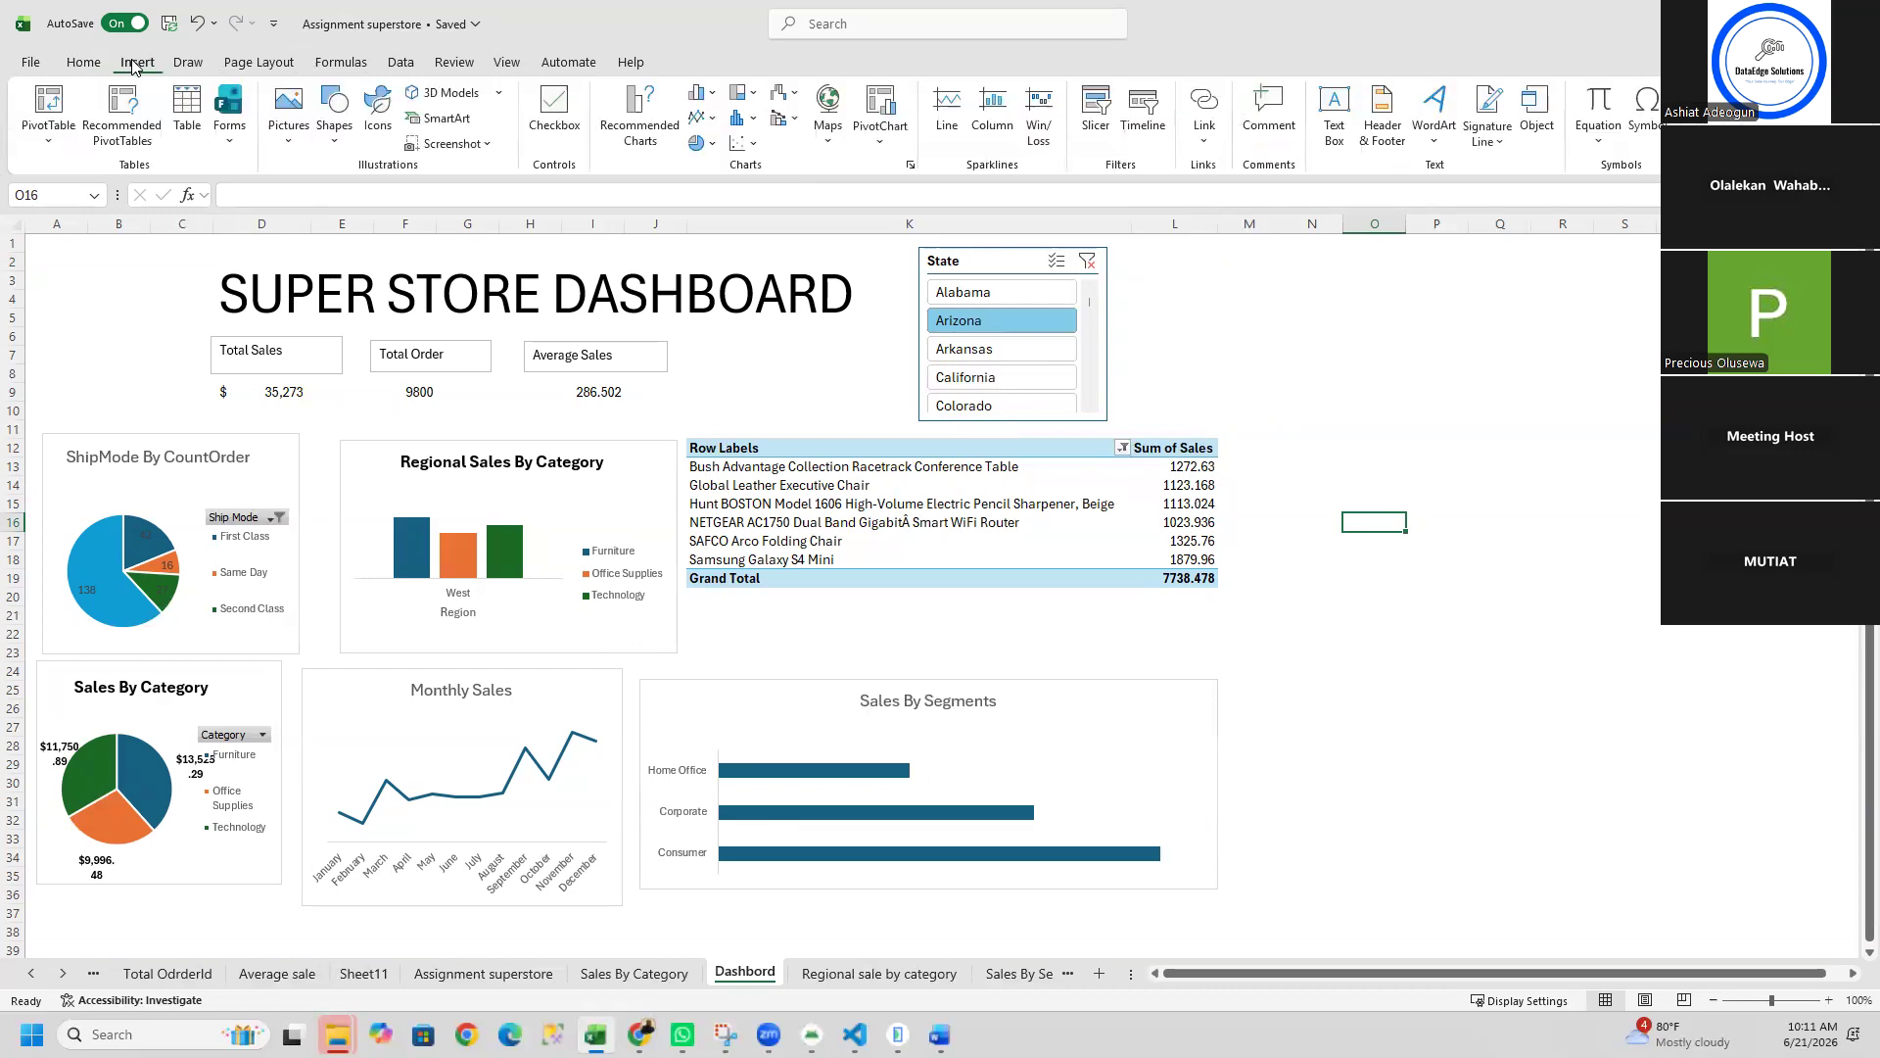
click(1336, 125)
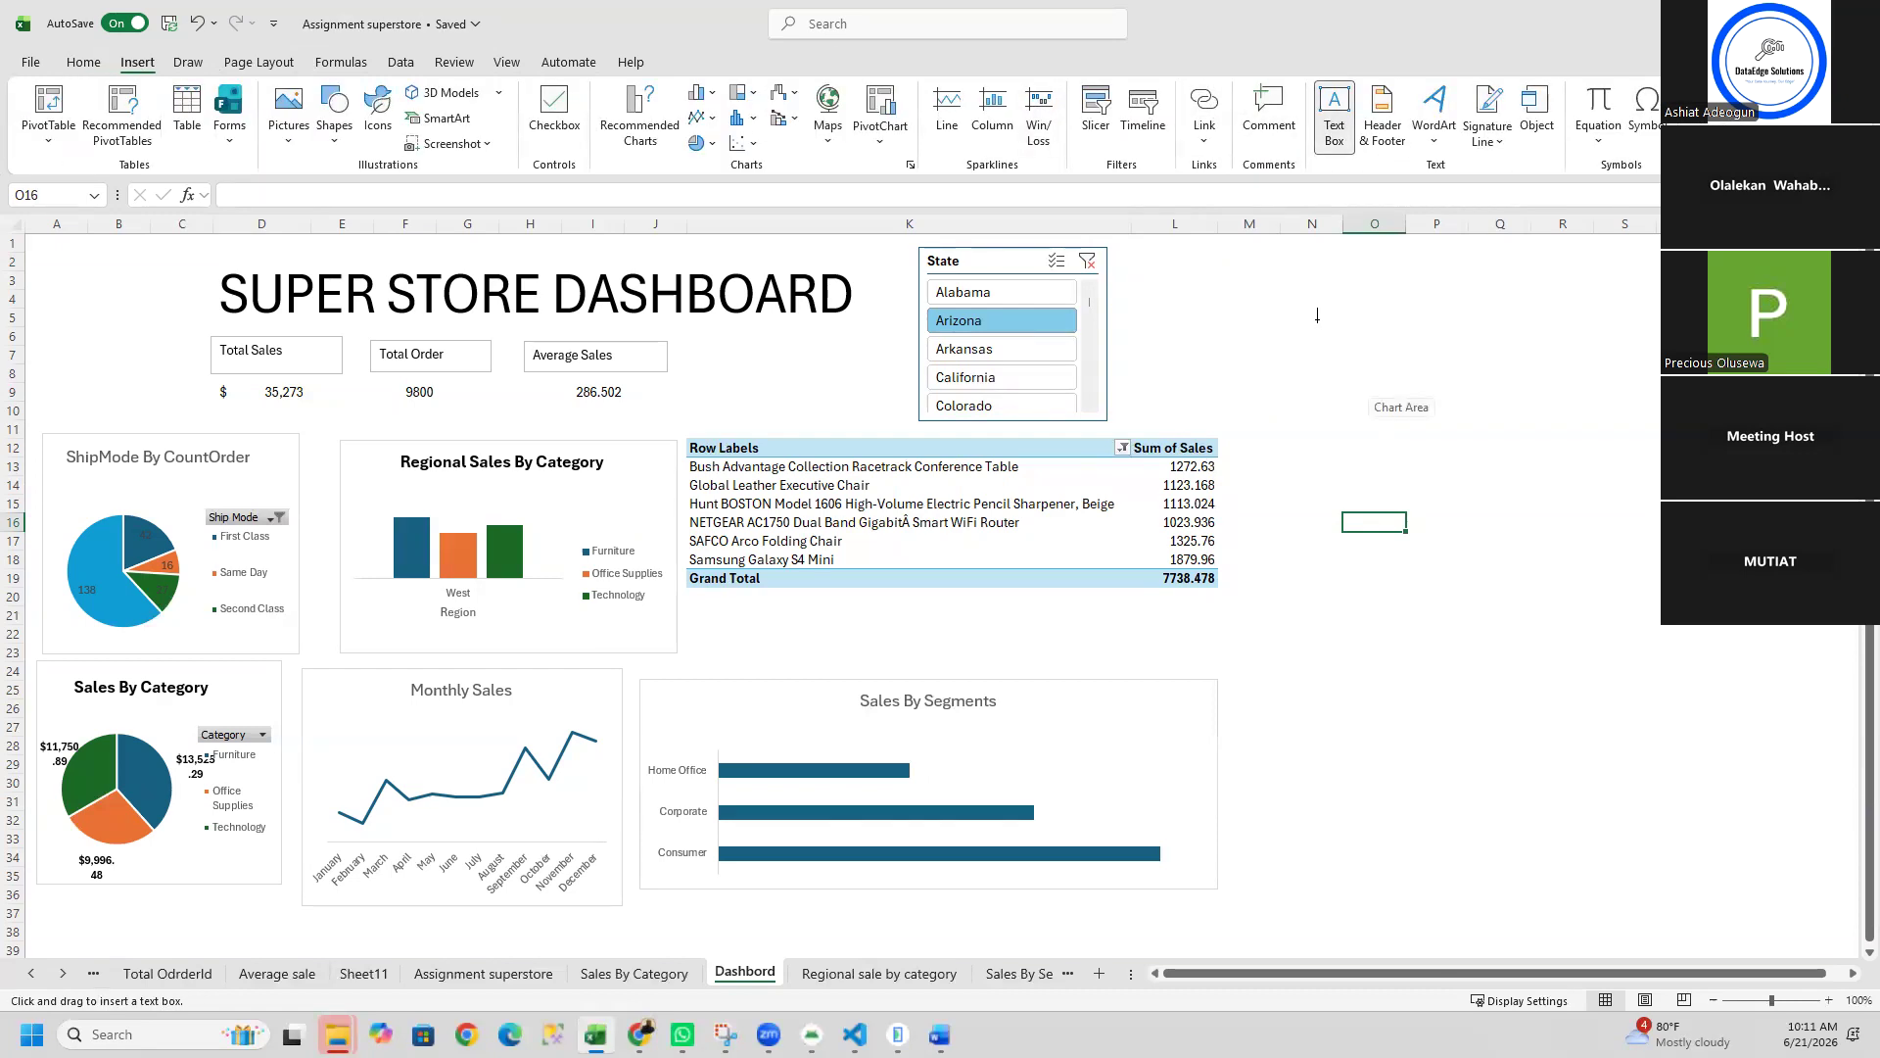
drag(1318, 315, 1549, 186)
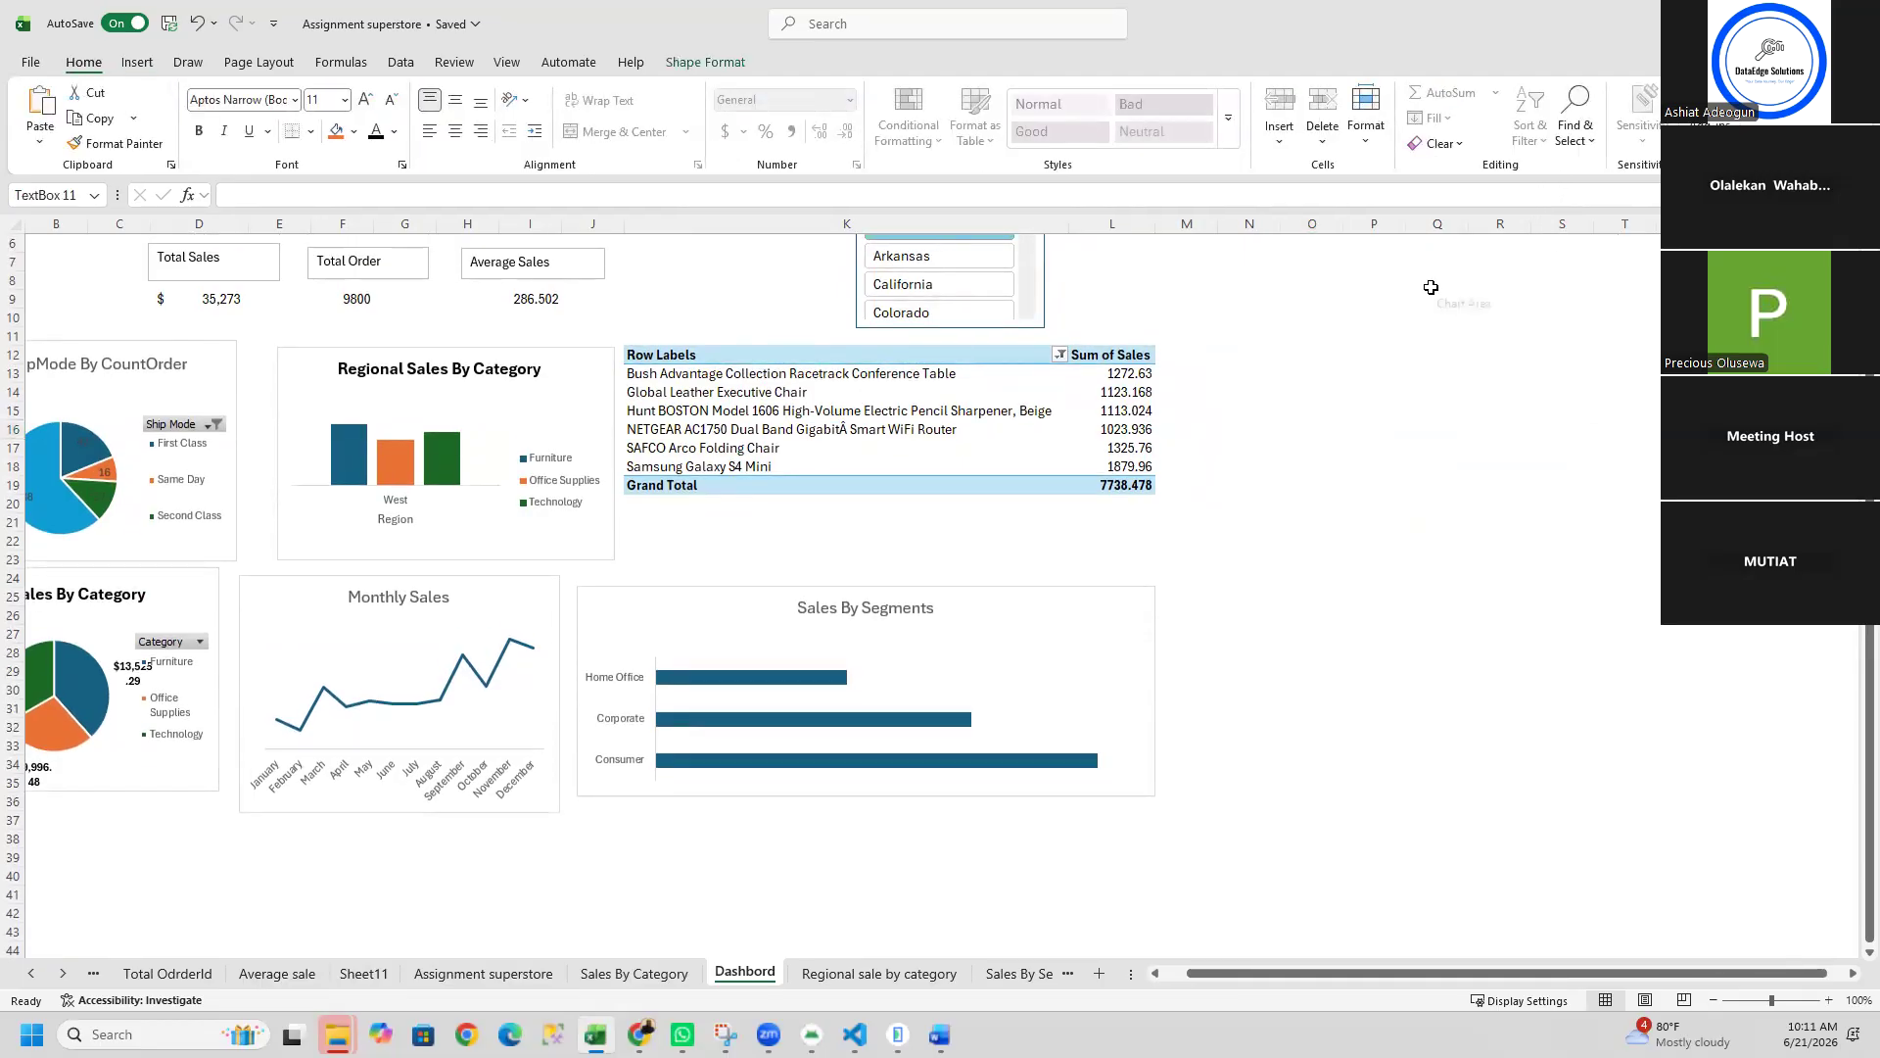
scroll(1508, 311, up, 2)
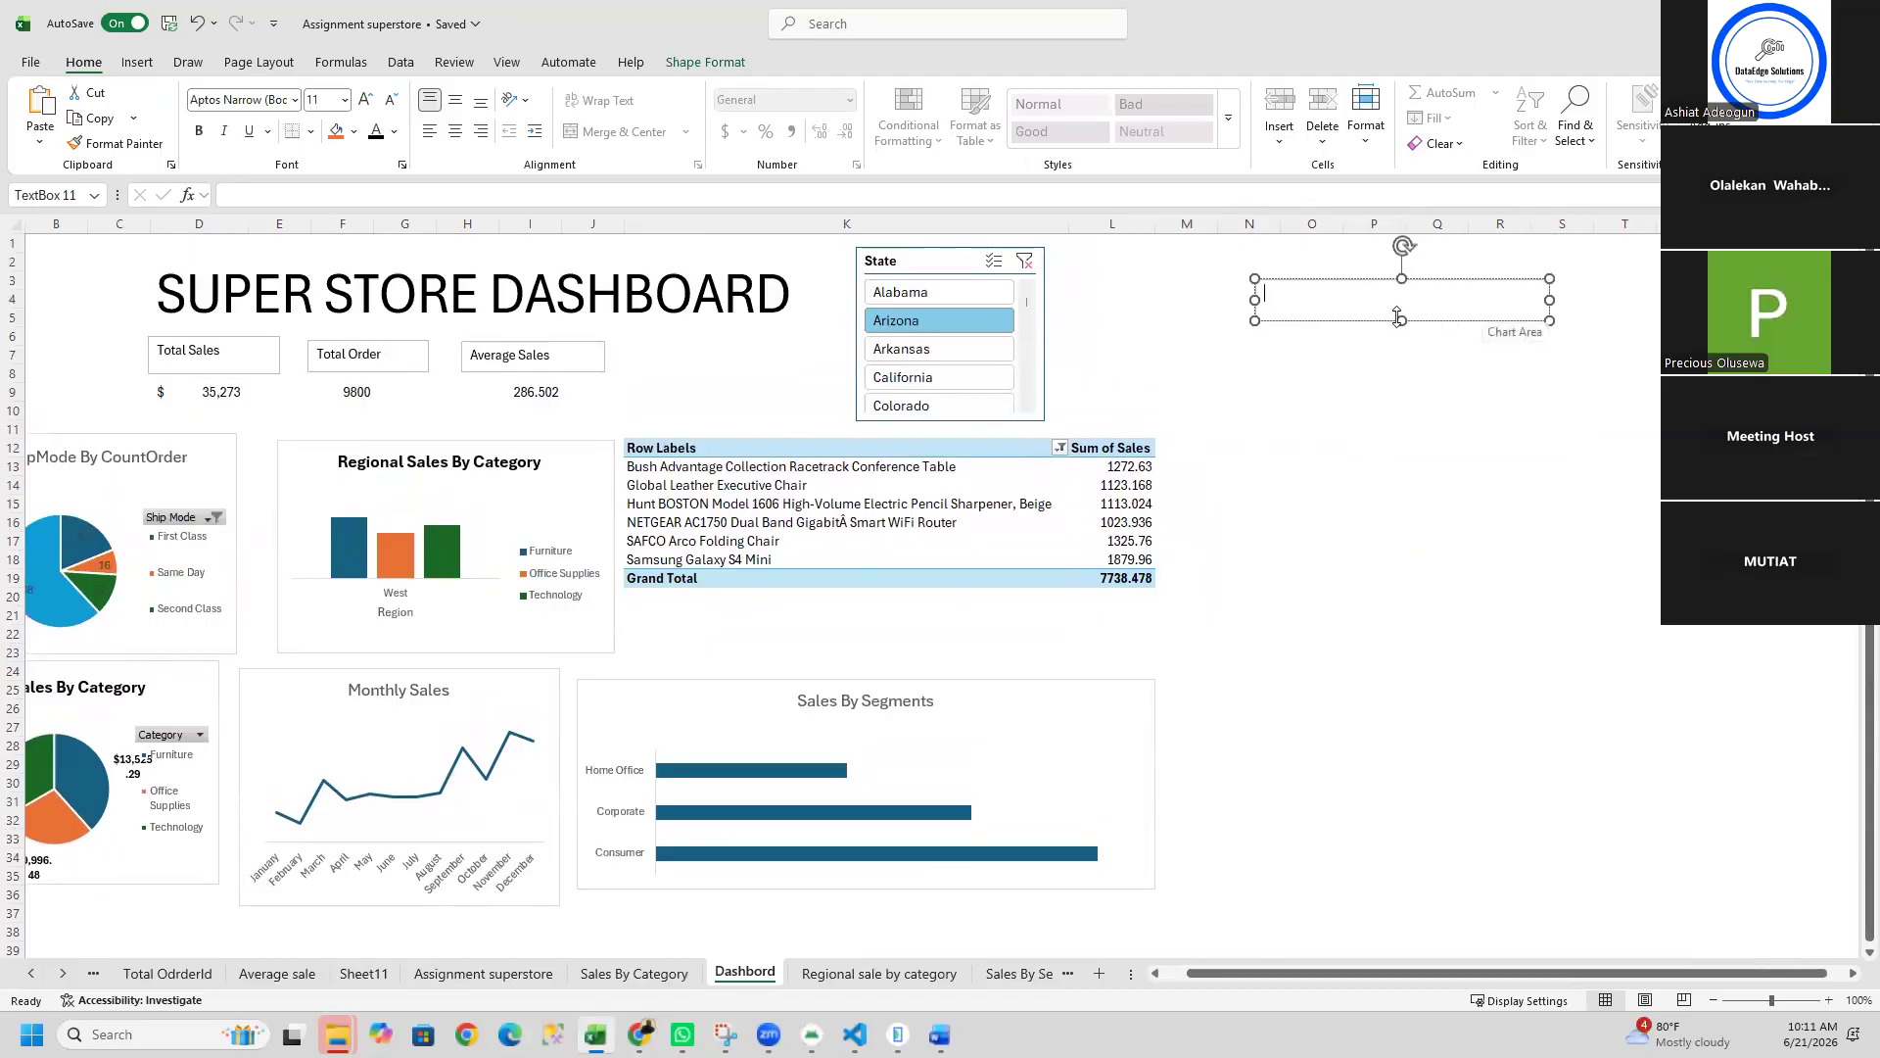
drag(1402, 320, 1497, 783)
Step: Enter the heading Summary in the new text box, correcting its spelling
click(1289, 309)
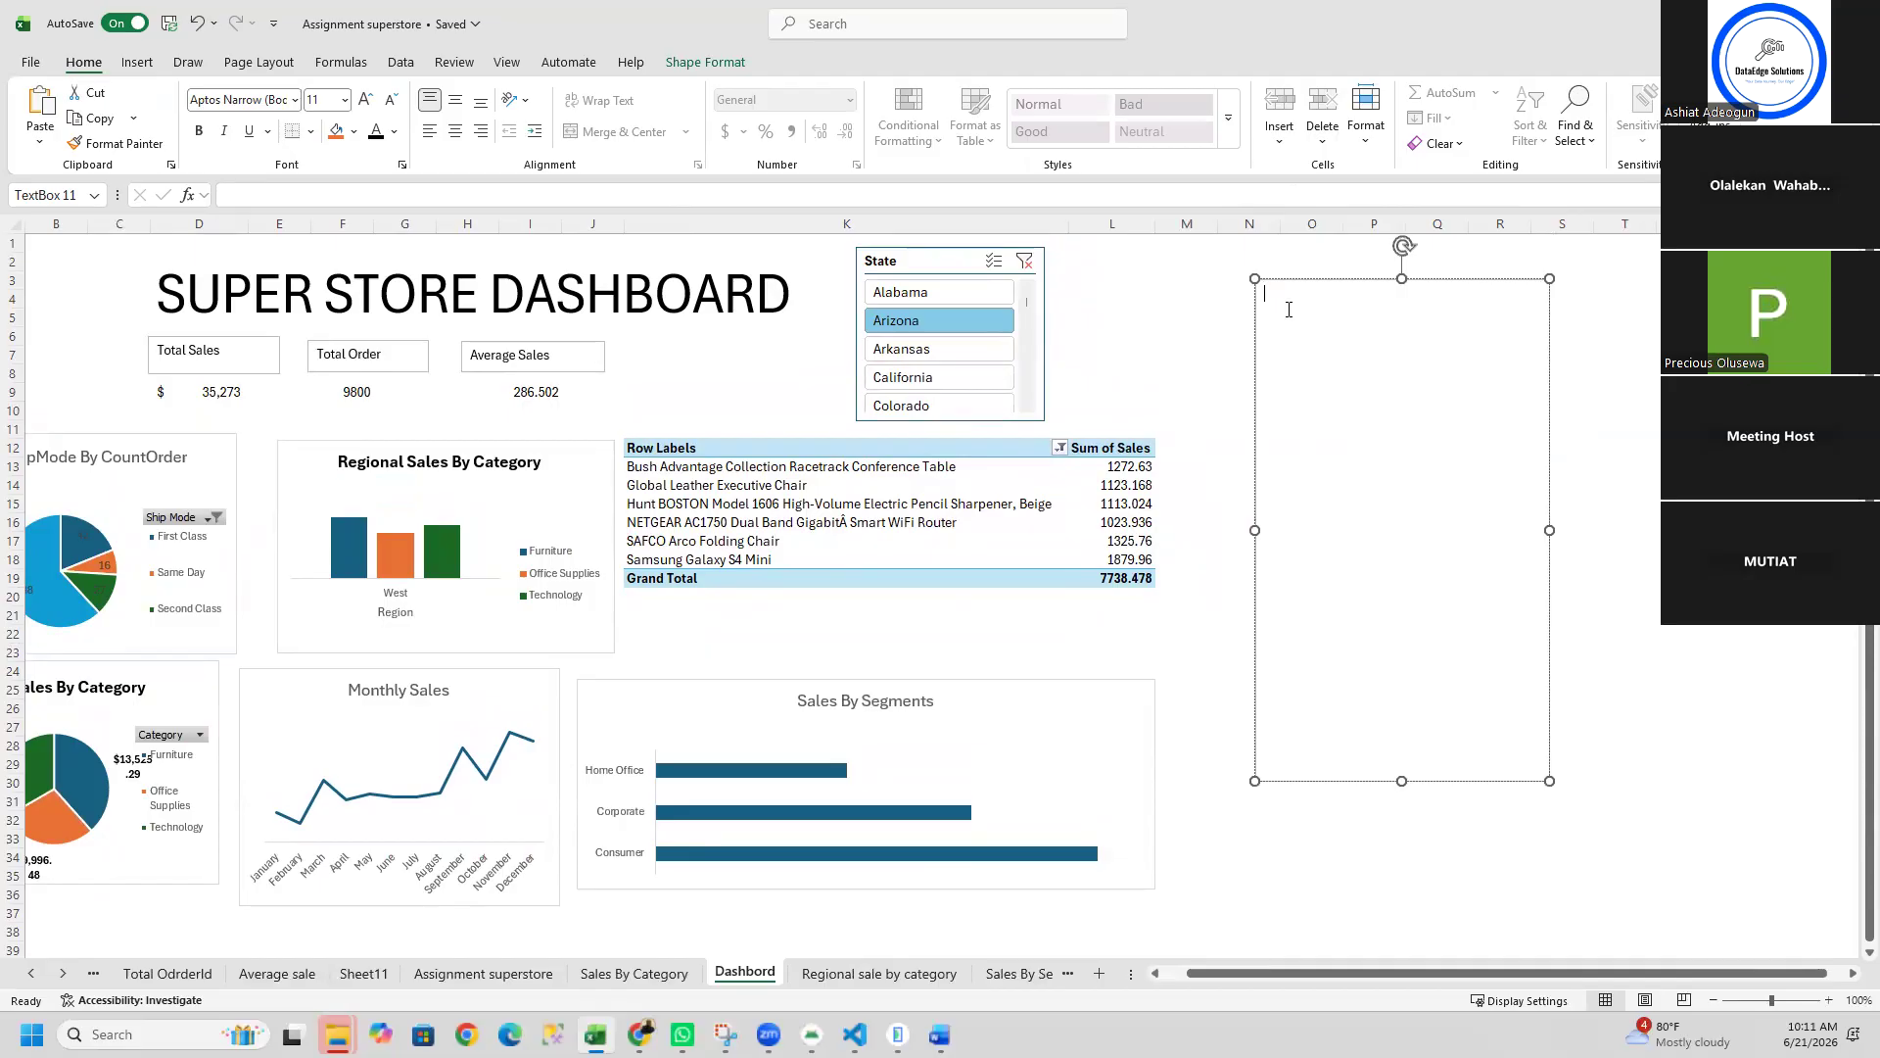
text(Summary)
click(1289, 309)
key(BackSpace)
key(BackSpace)
double_click(1279, 296)
click(1296, 296)
text(m)
Step: Make the Summary heading bold with font size 24
double_click(1324, 293)
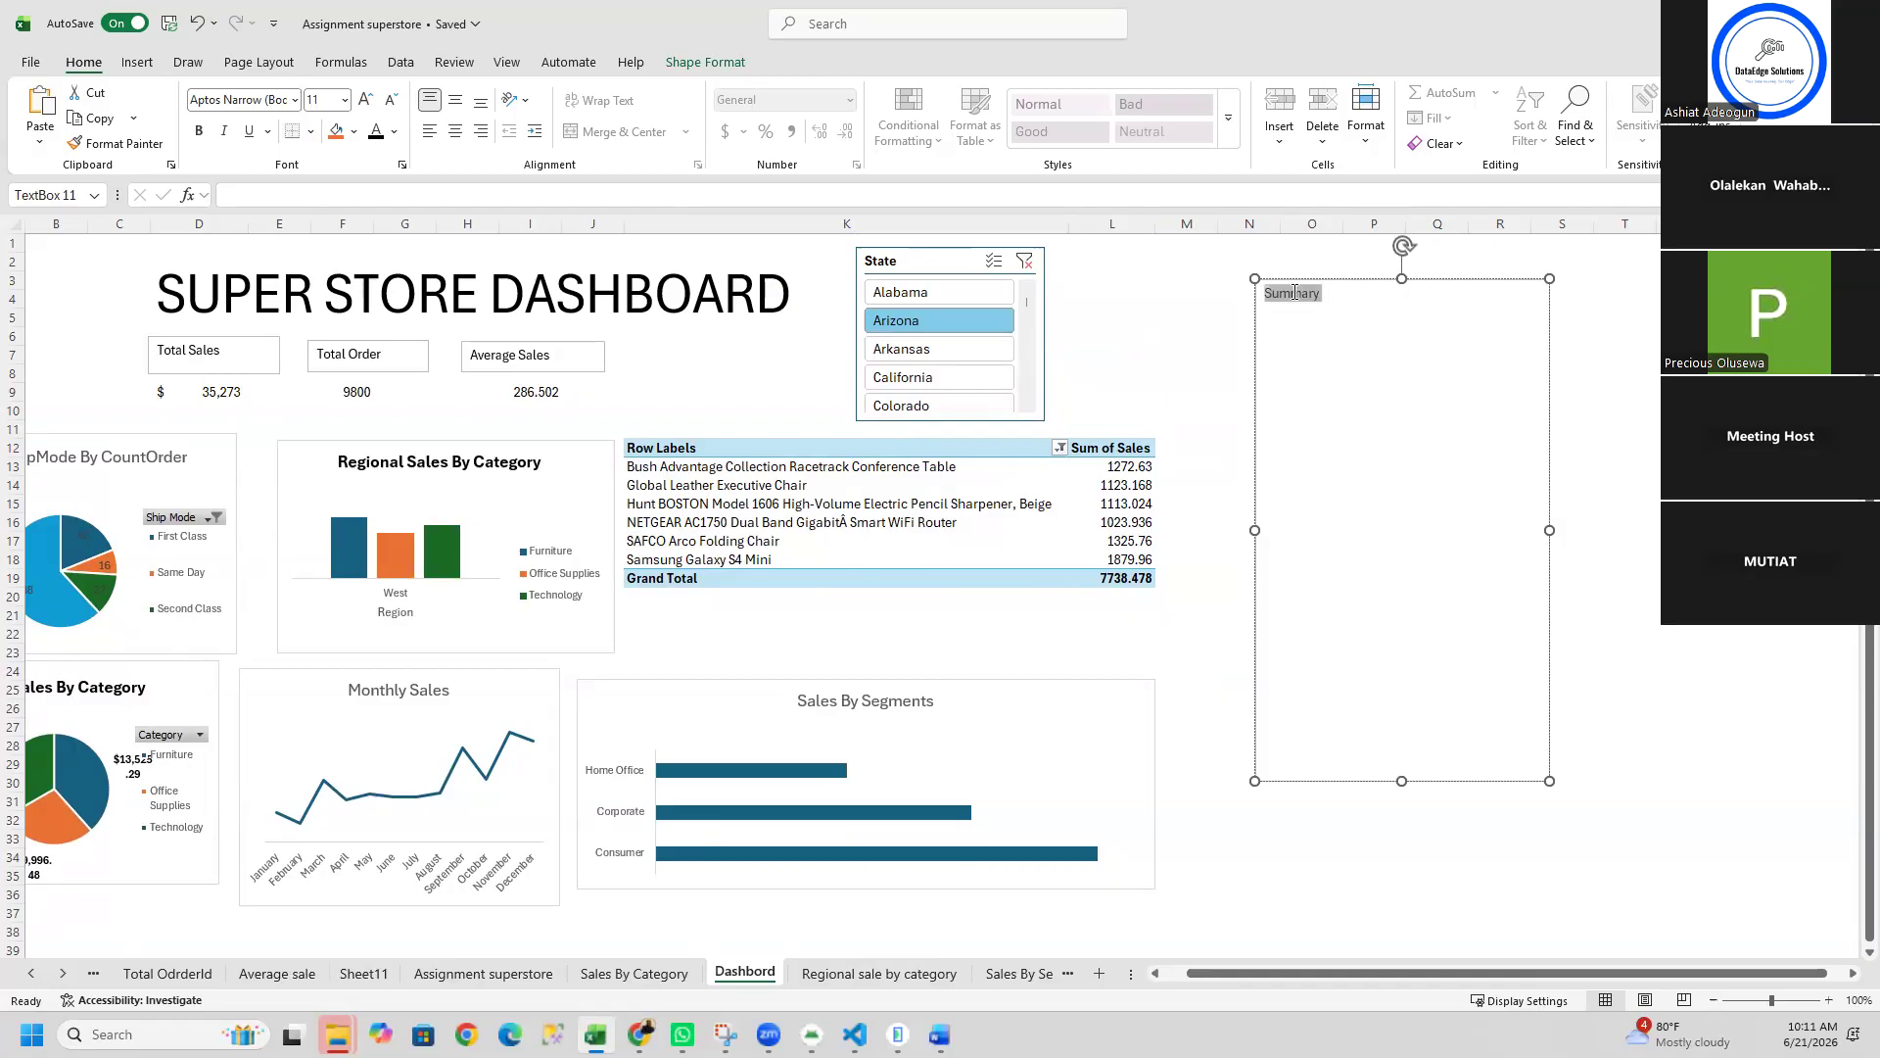
click(199, 131)
click(345, 100)
click(345, 100)
click(345, 100)
click(338, 365)
Step: Start a new line below the Summary heading and set its font size to 11
click(1291, 344)
key(Left)
key(Left)
key(Left)
key(Left)
key(Left)
key(Left)
key(Return)
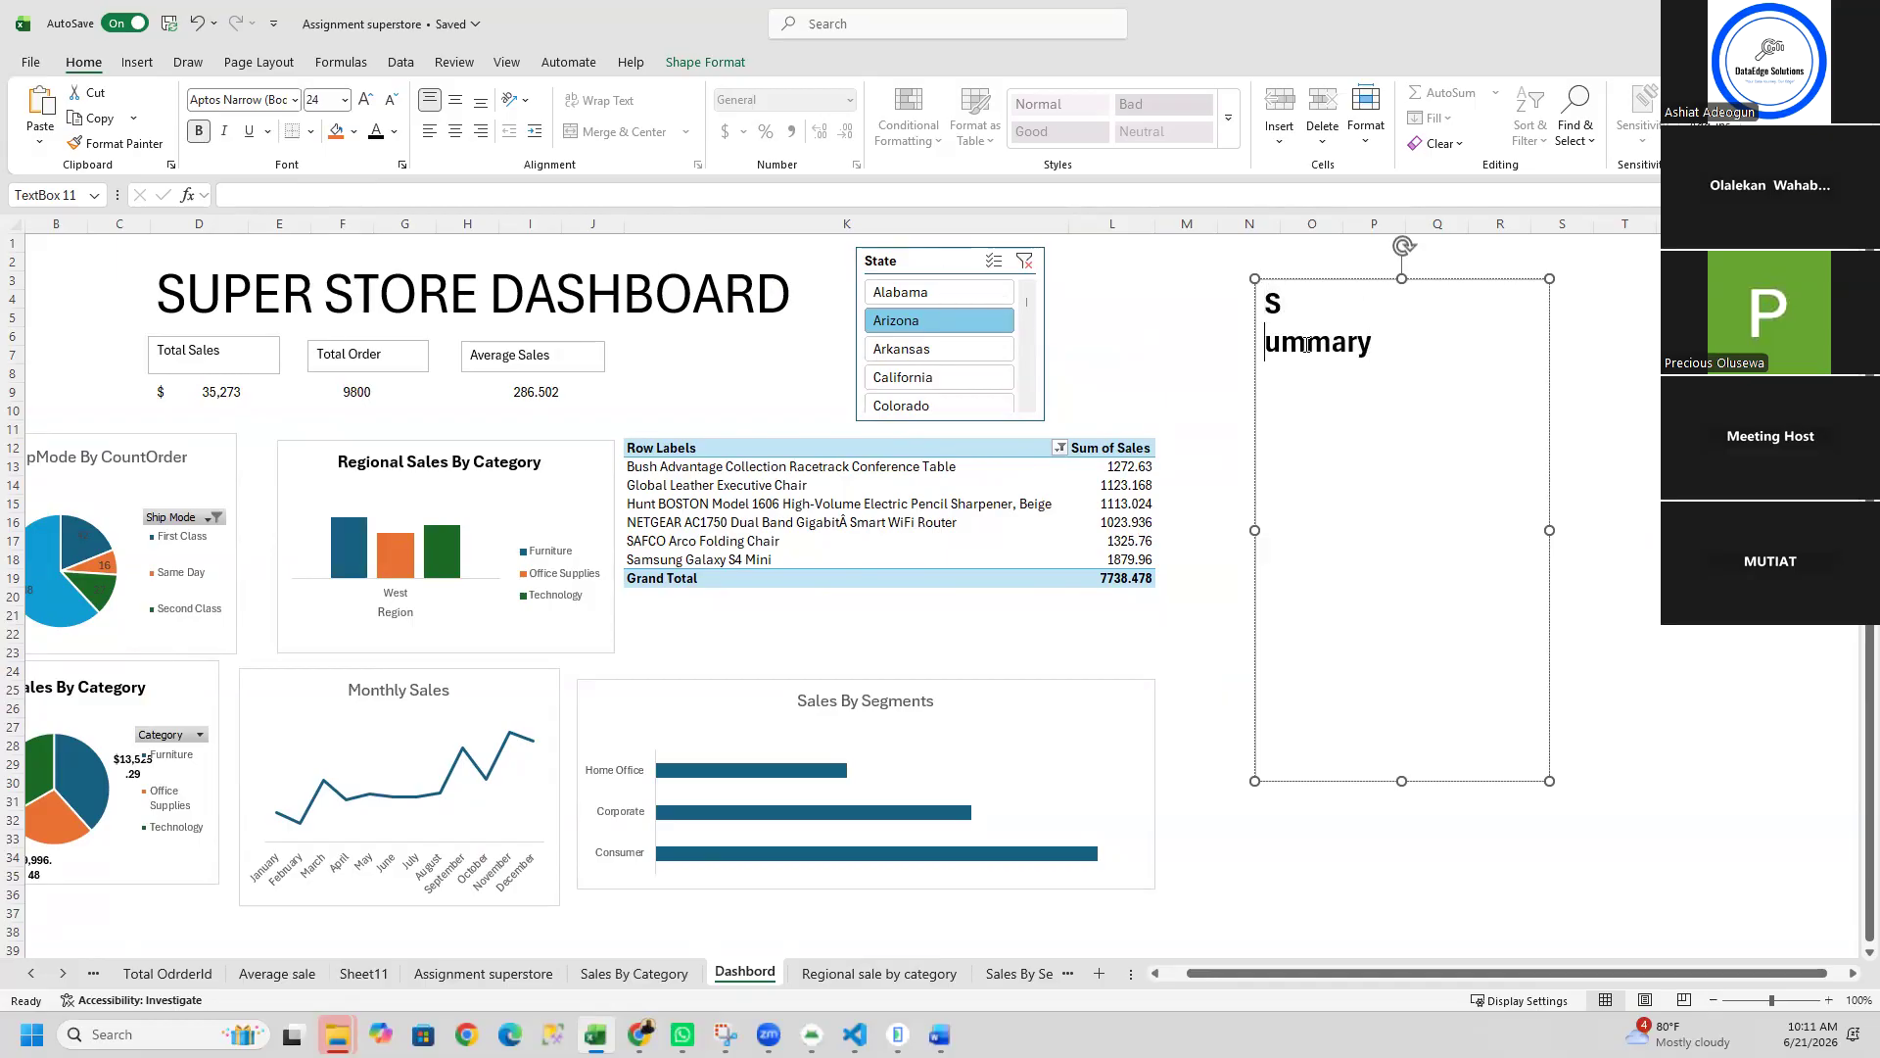
key(BackSpace)
click(1410, 298)
key(Return)
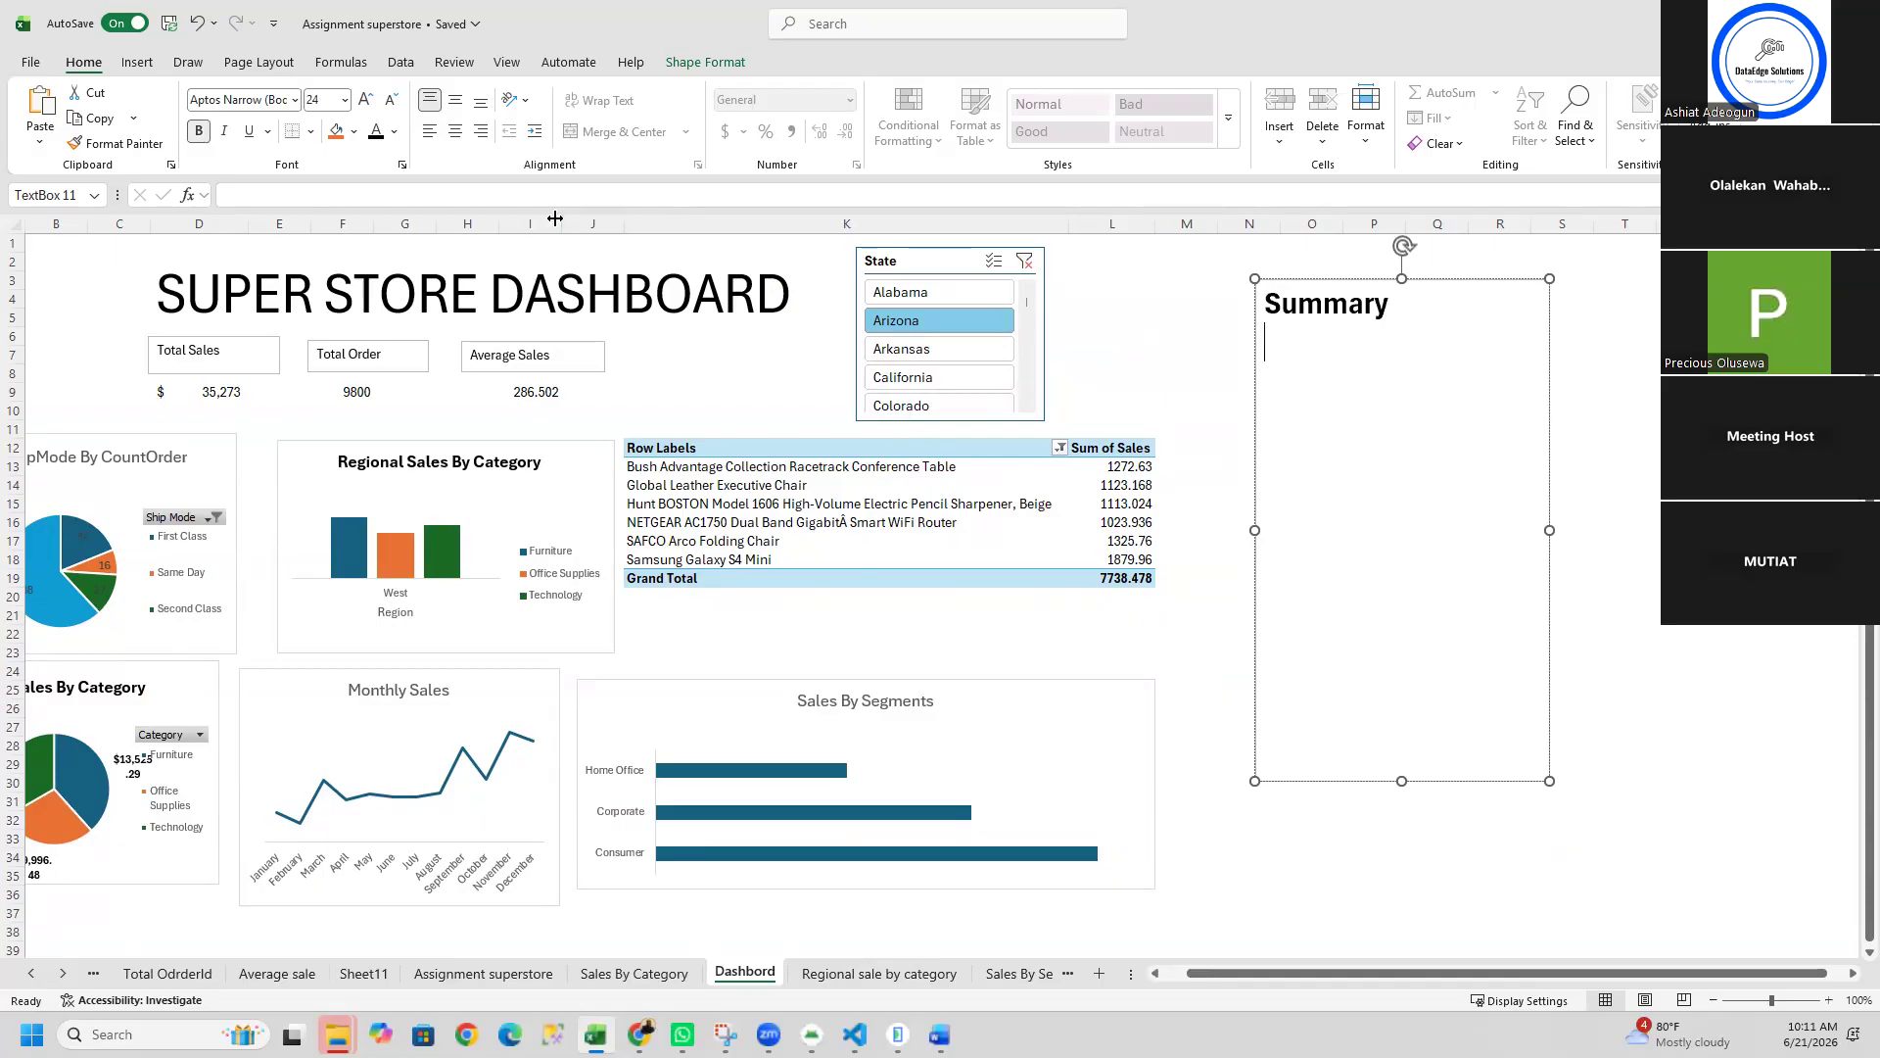
click(329, 101)
text(11)
key(Return)
Step: Move the ShipMode By CountOrder chart closer to the Regional Sales By Category chart, and shift the Sales By Category chart right and down
mouse_move(101, 579)
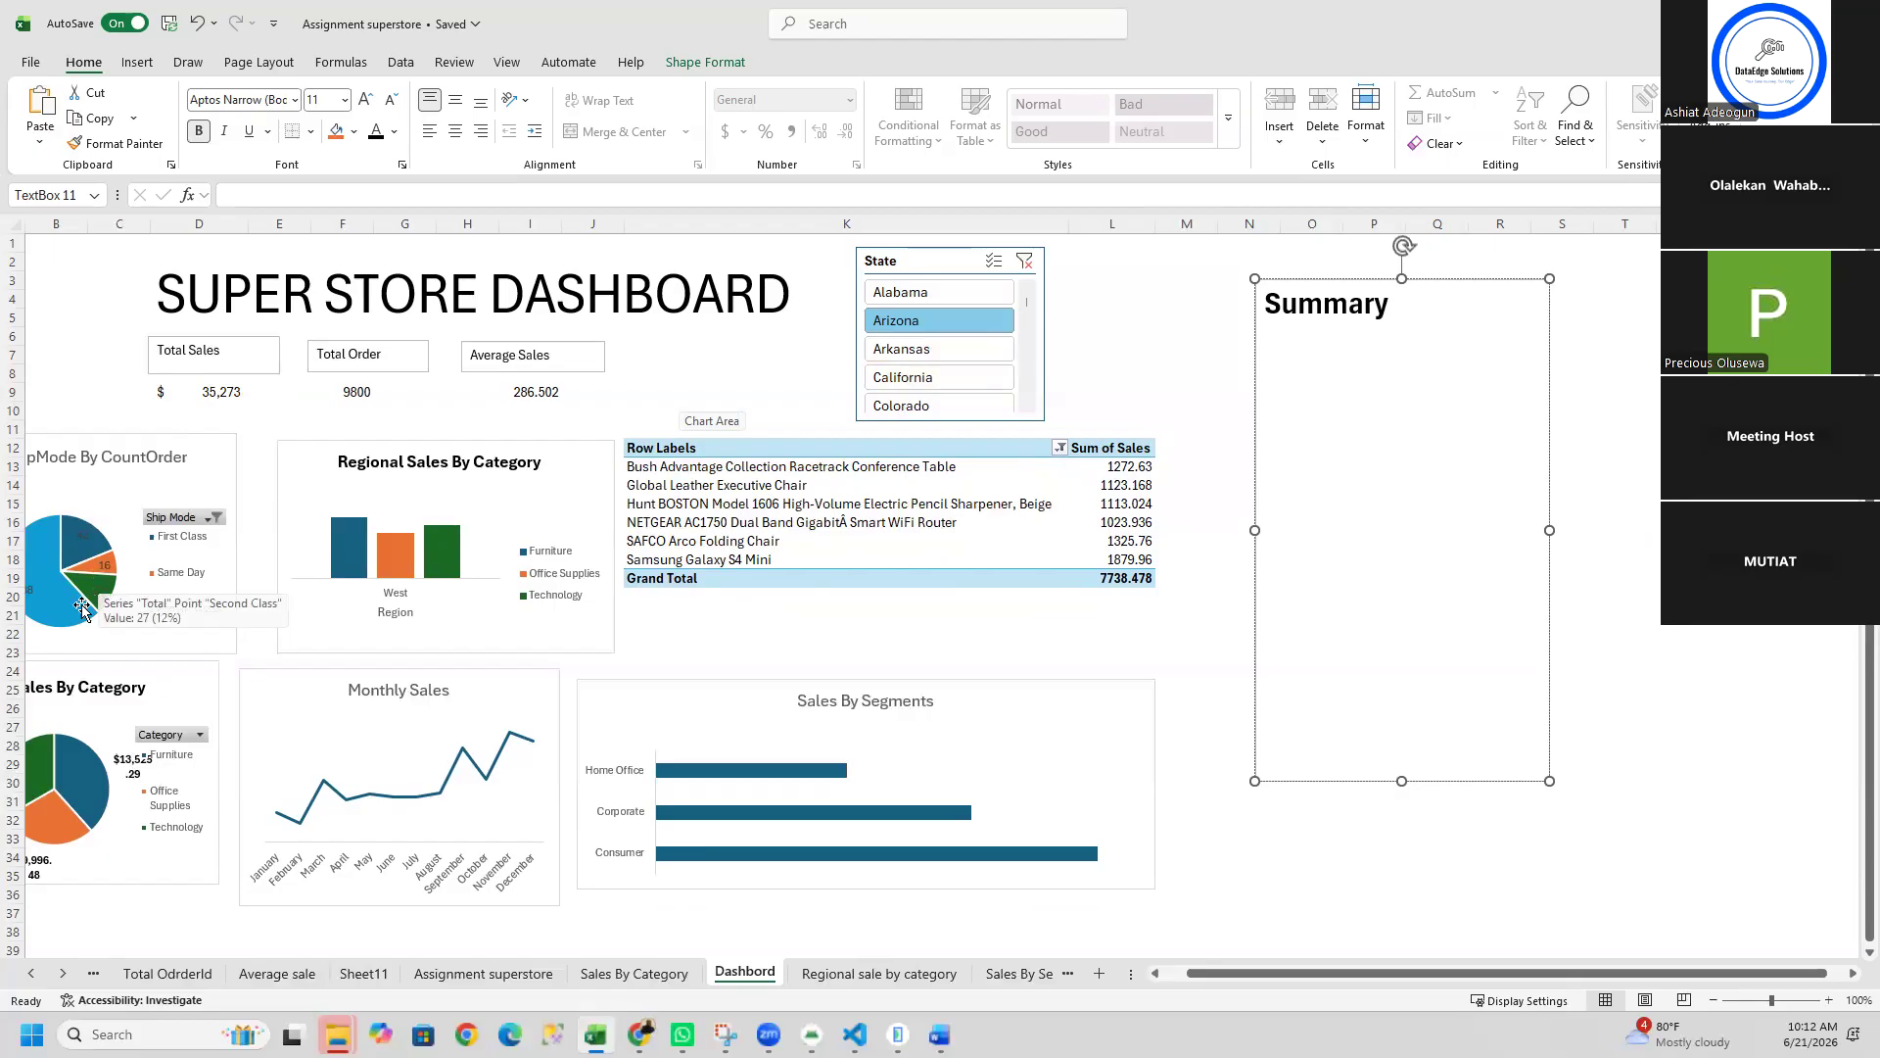
click(226, 474)
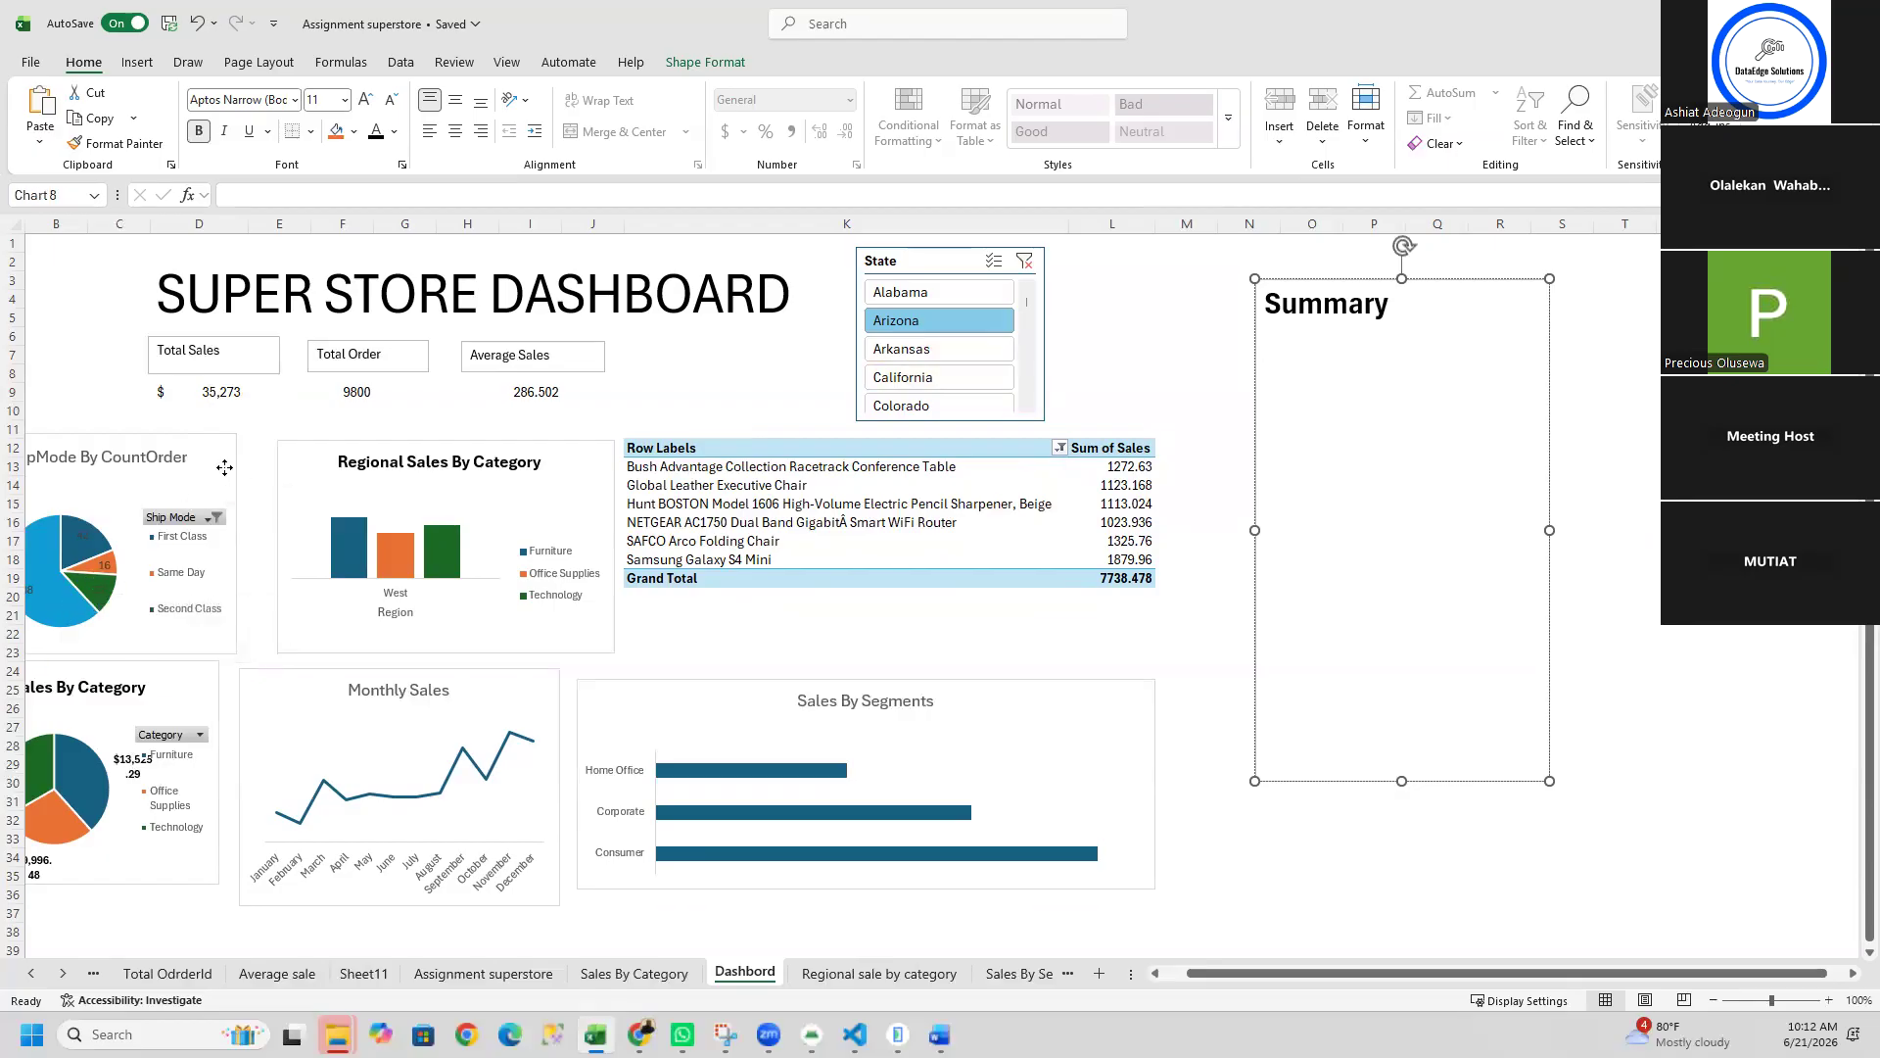
drag(231, 535, 265, 541)
click(208, 699)
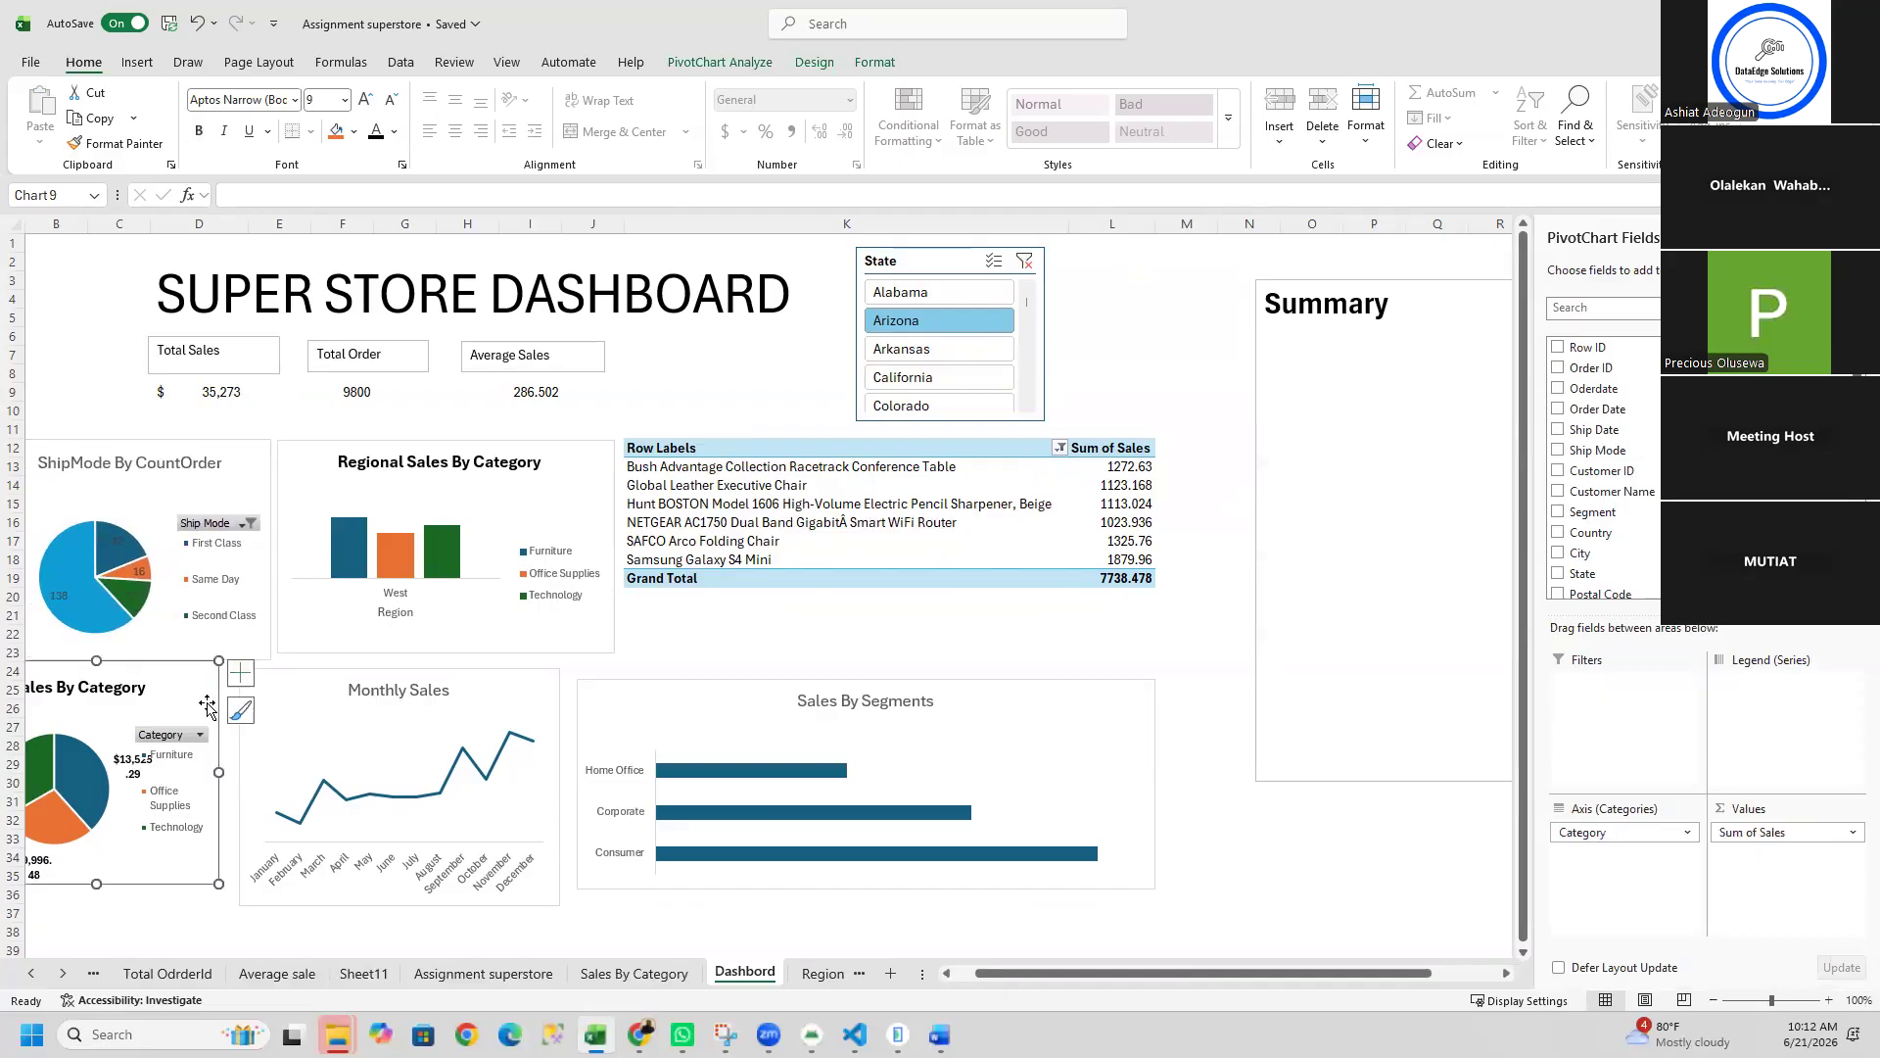
drag(219, 789, 230, 788)
drag(187, 696, 204, 714)
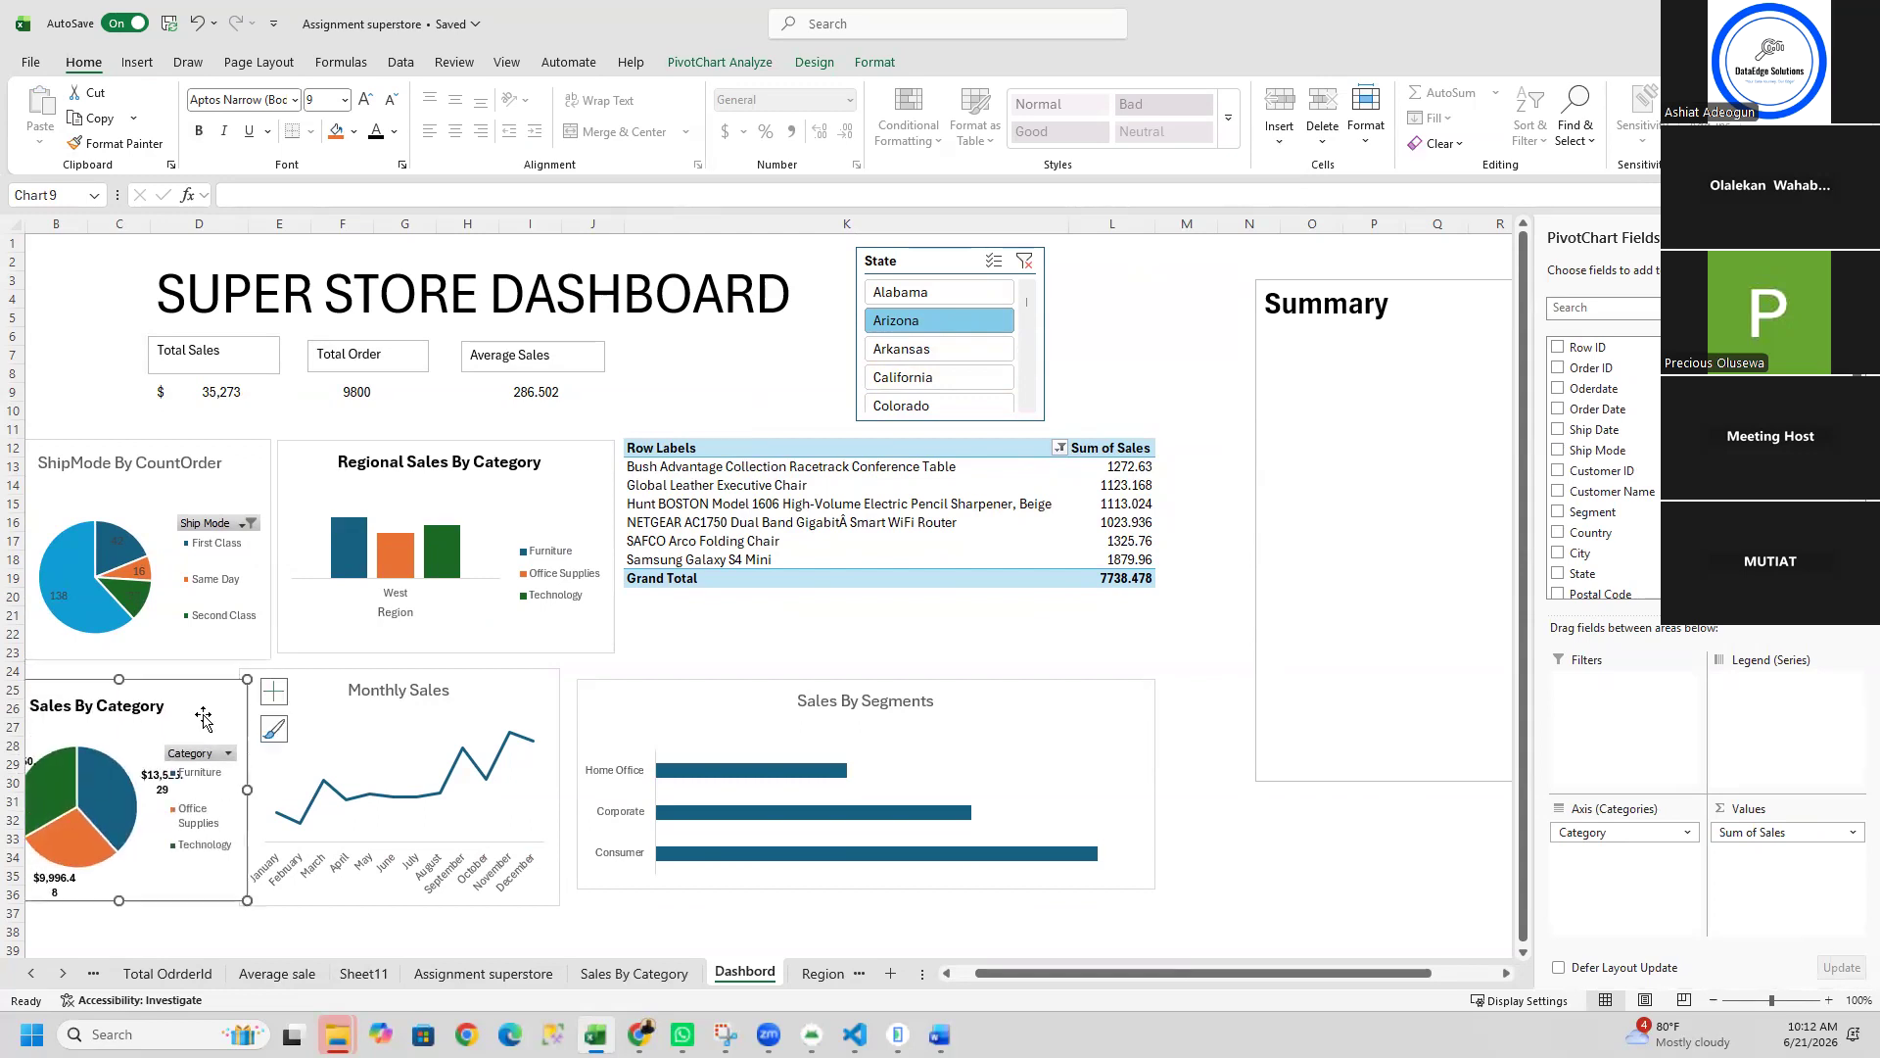
Step: Move the Sales By Segments chart further right, leaving room beside the Monthly Sales chart
click(886, 715)
drag(886, 715, 1036, 730)
click(1034, 730)
drag(1004, 695, 1067, 683)
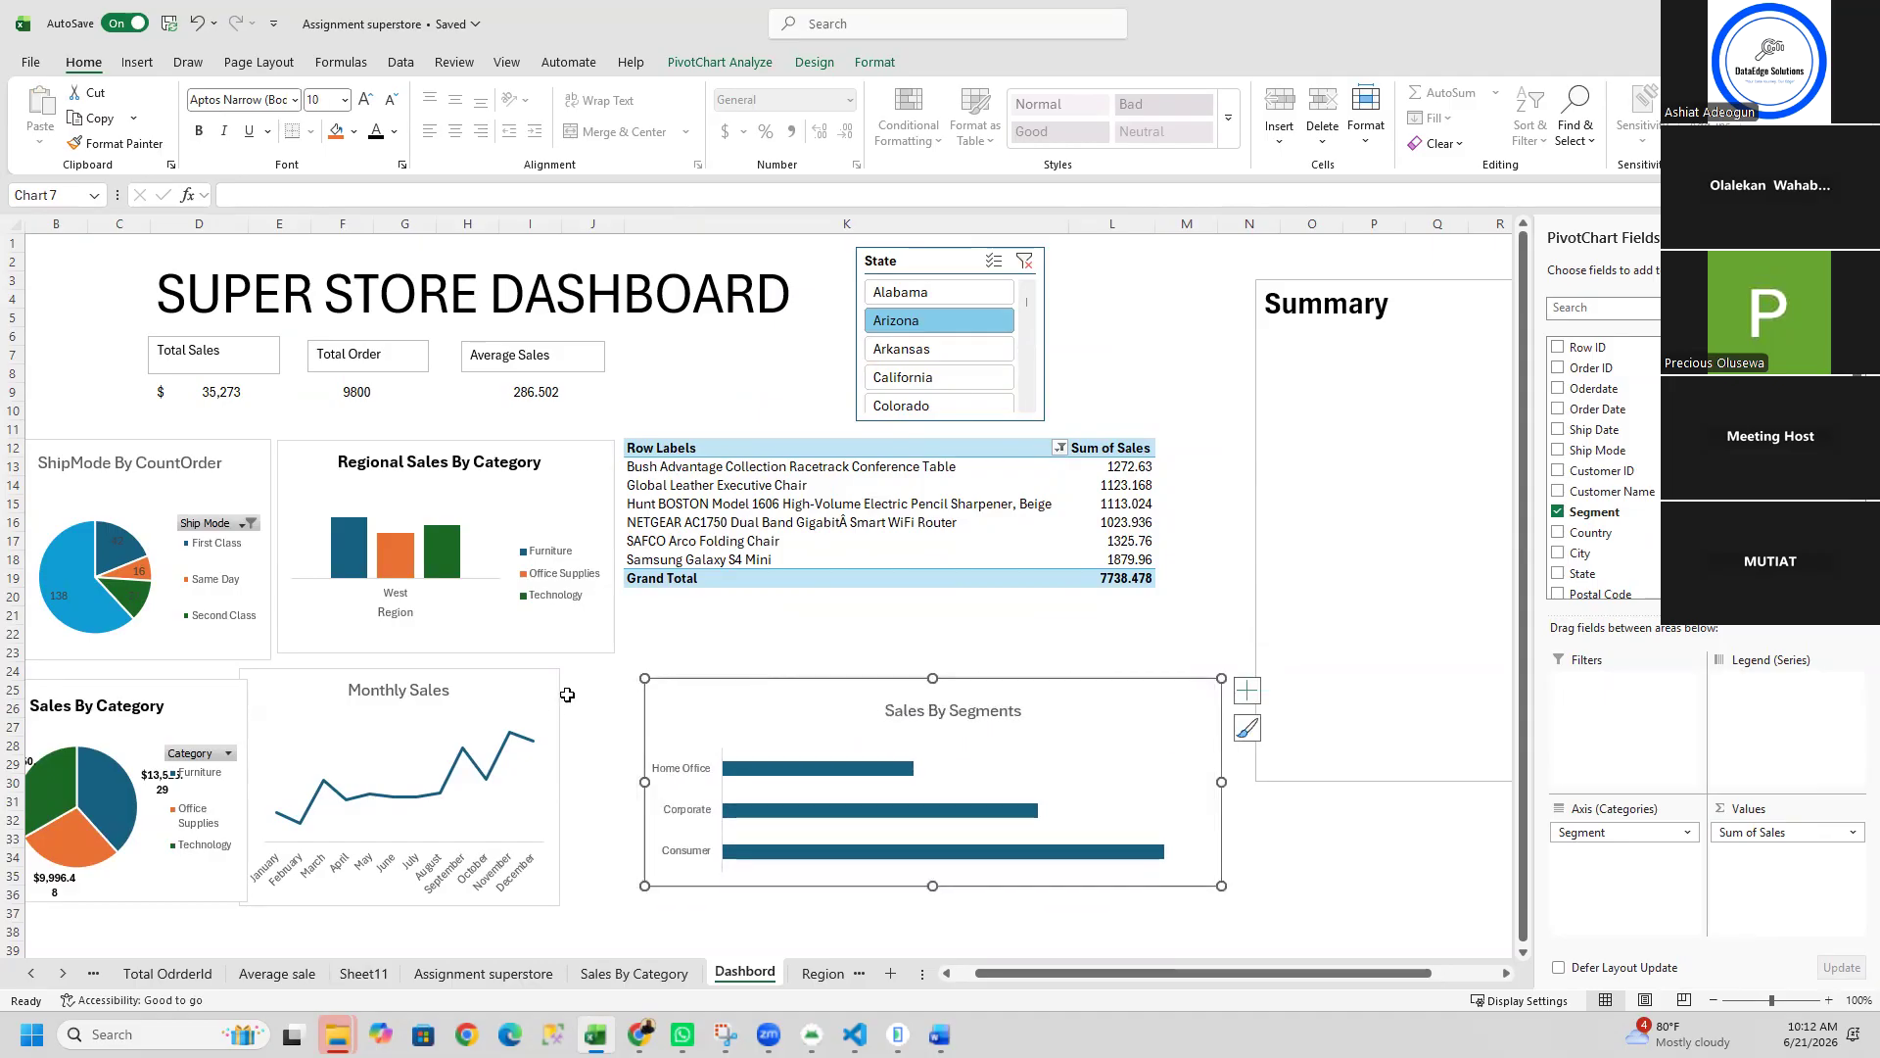
Step: Shift the Monthly Sales, Sales By Category and ShipMode By CountOrder charts right so the lower row of charts sits side by side without overlap
click(530, 692)
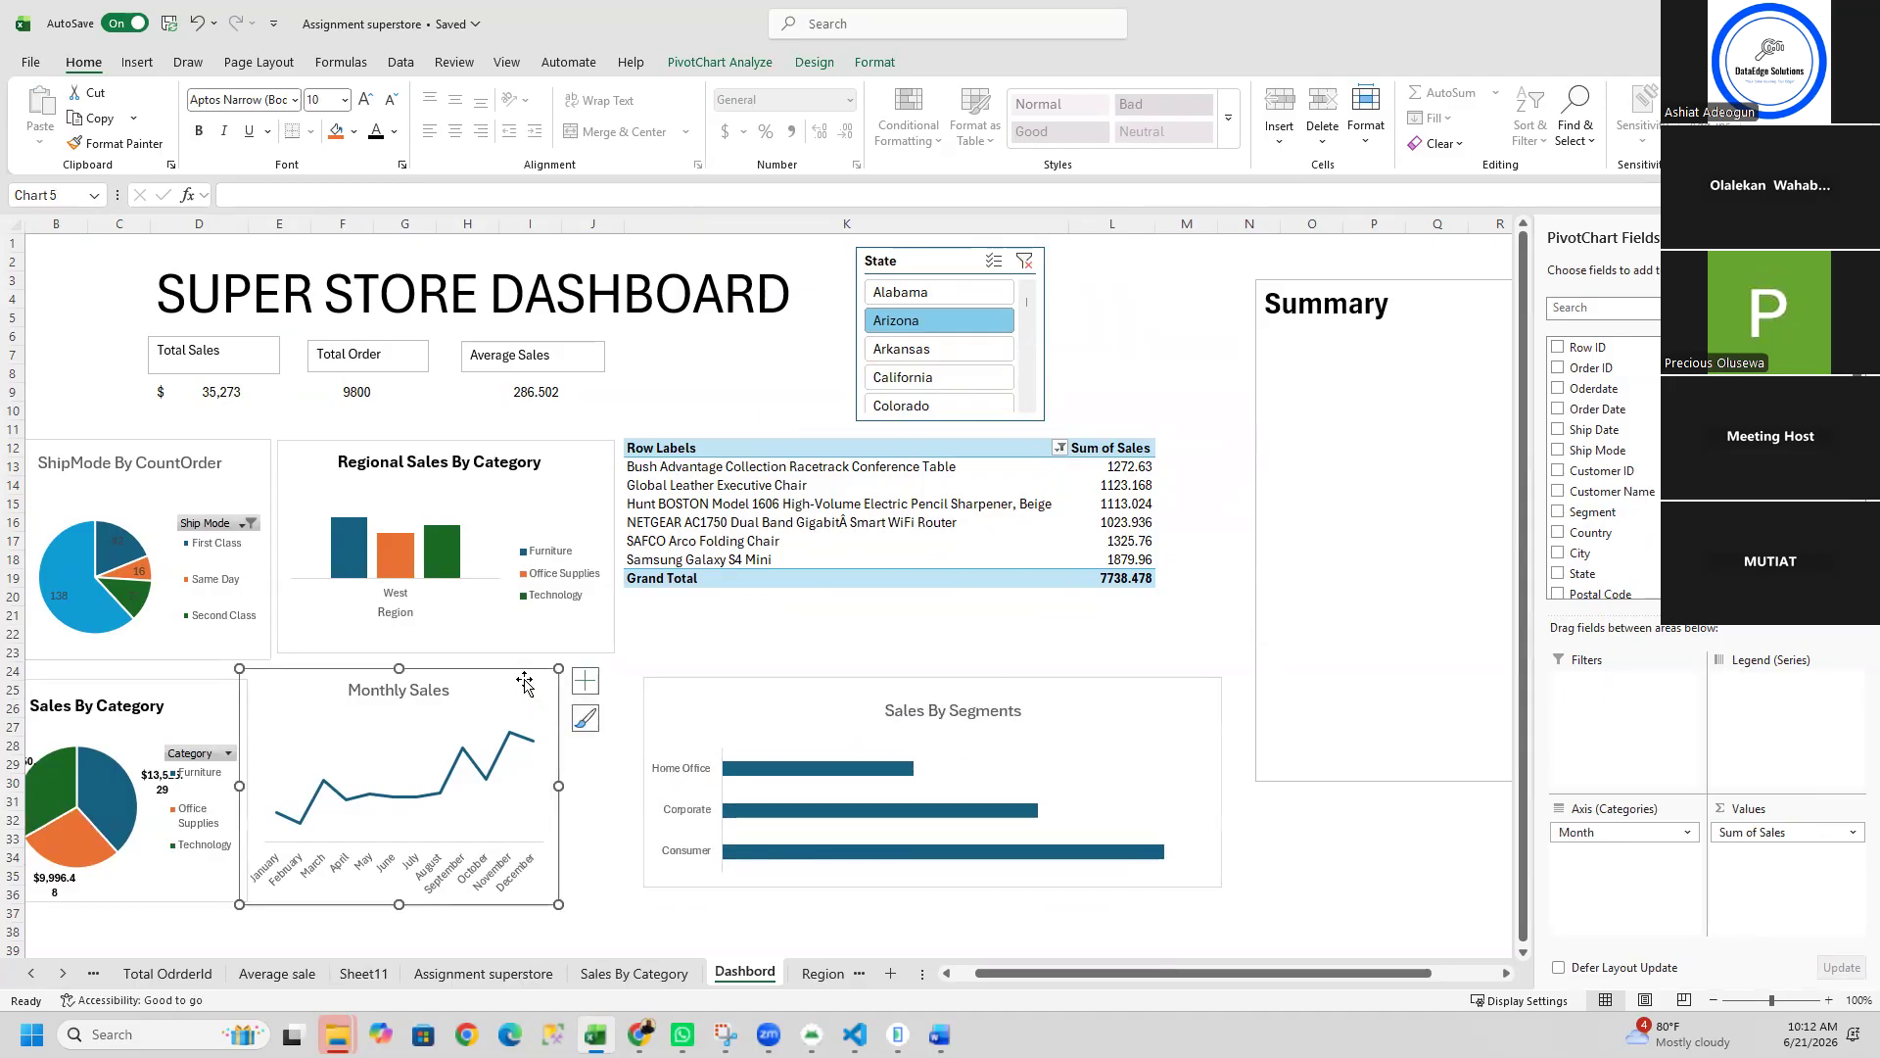
drag(520, 674, 580, 680)
drag(244, 705, 289, 703)
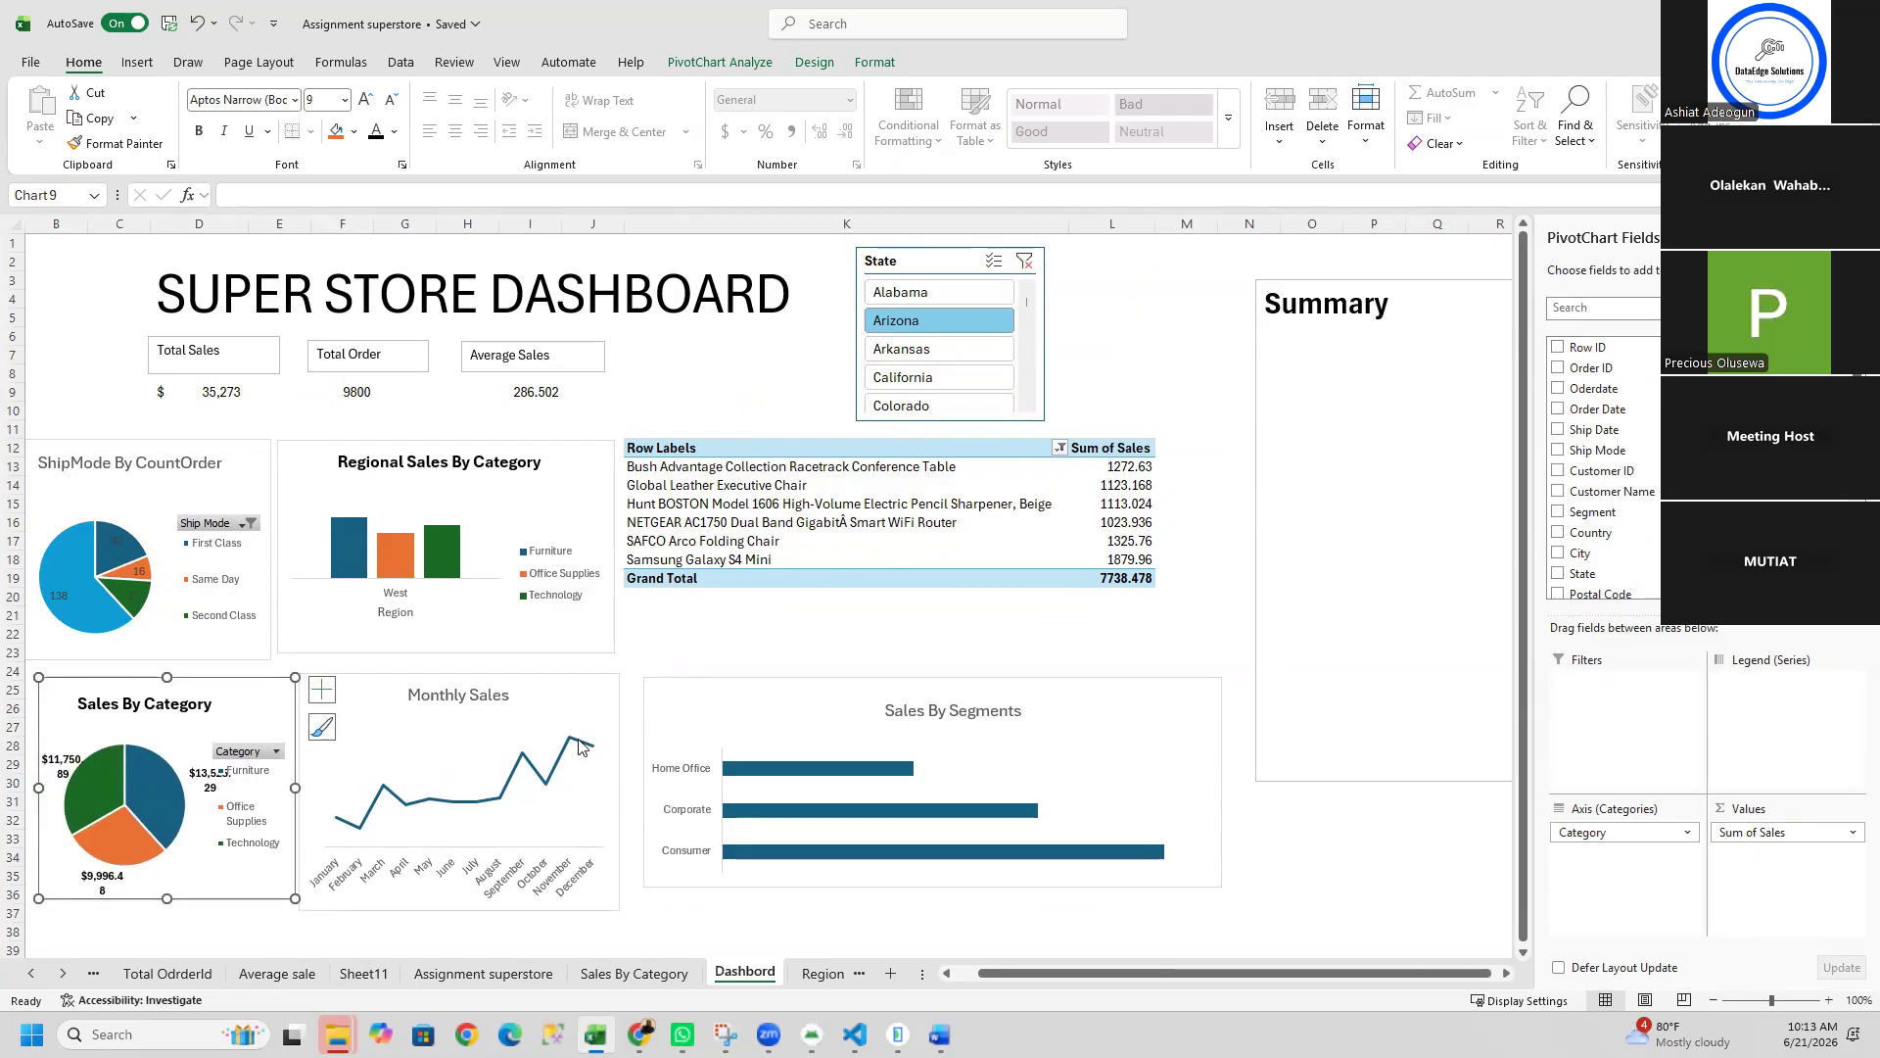
click(250, 568)
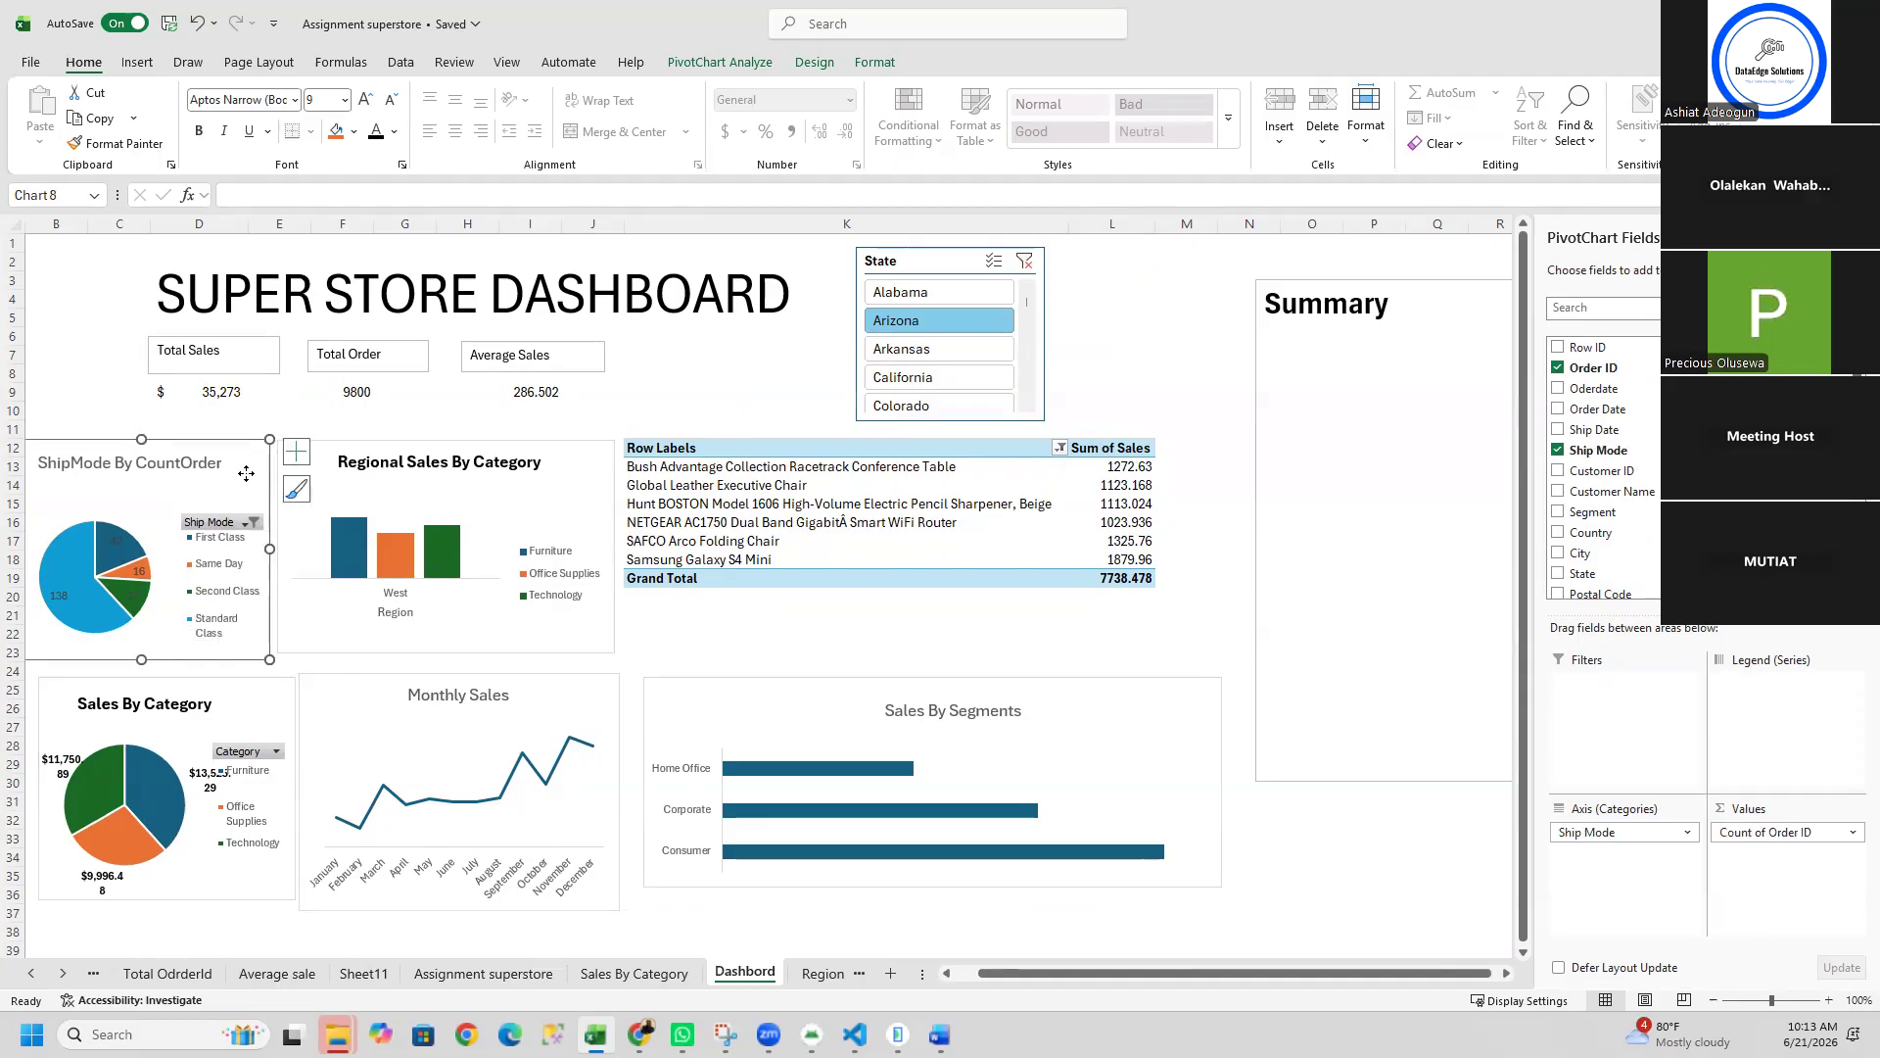
drag(242, 476, 251, 477)
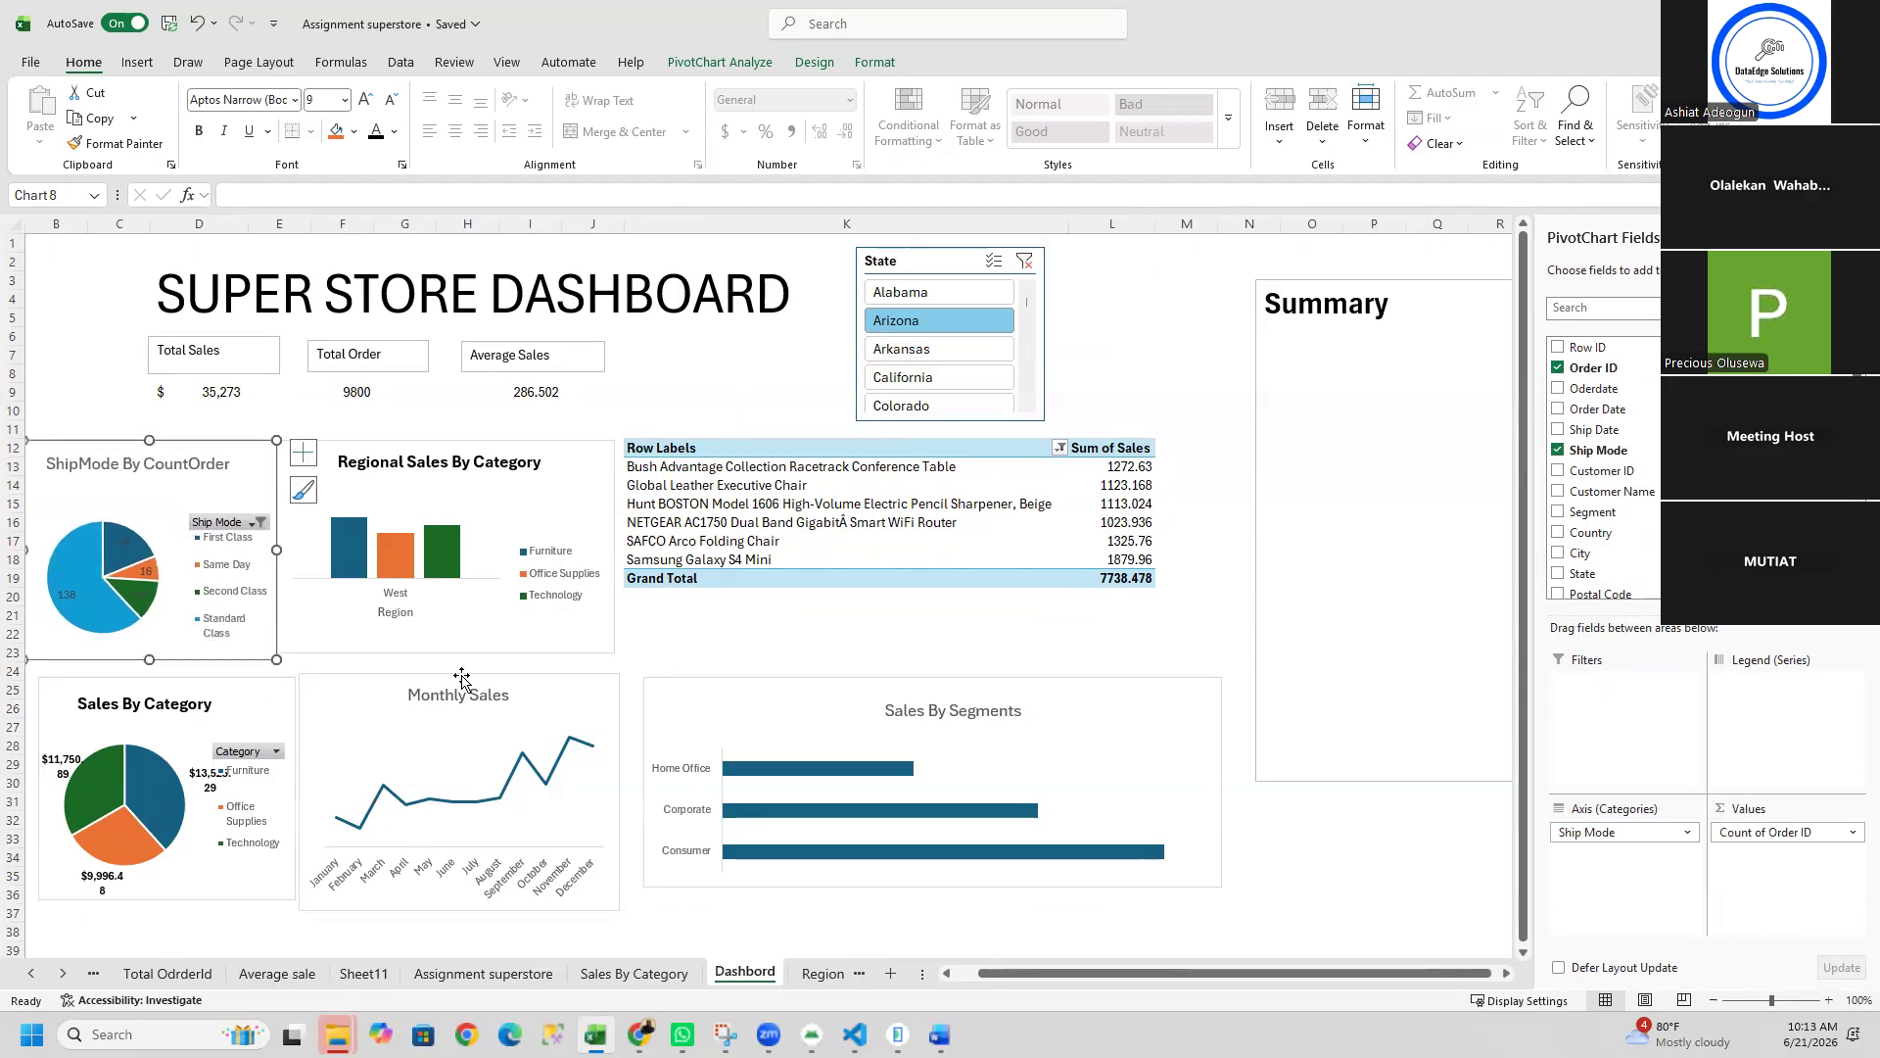
Step: Move the Regional Sales By Category chart slightly right, away from the ShipMode By CountOrder chart, and hide the top products table's field list
click(496, 648)
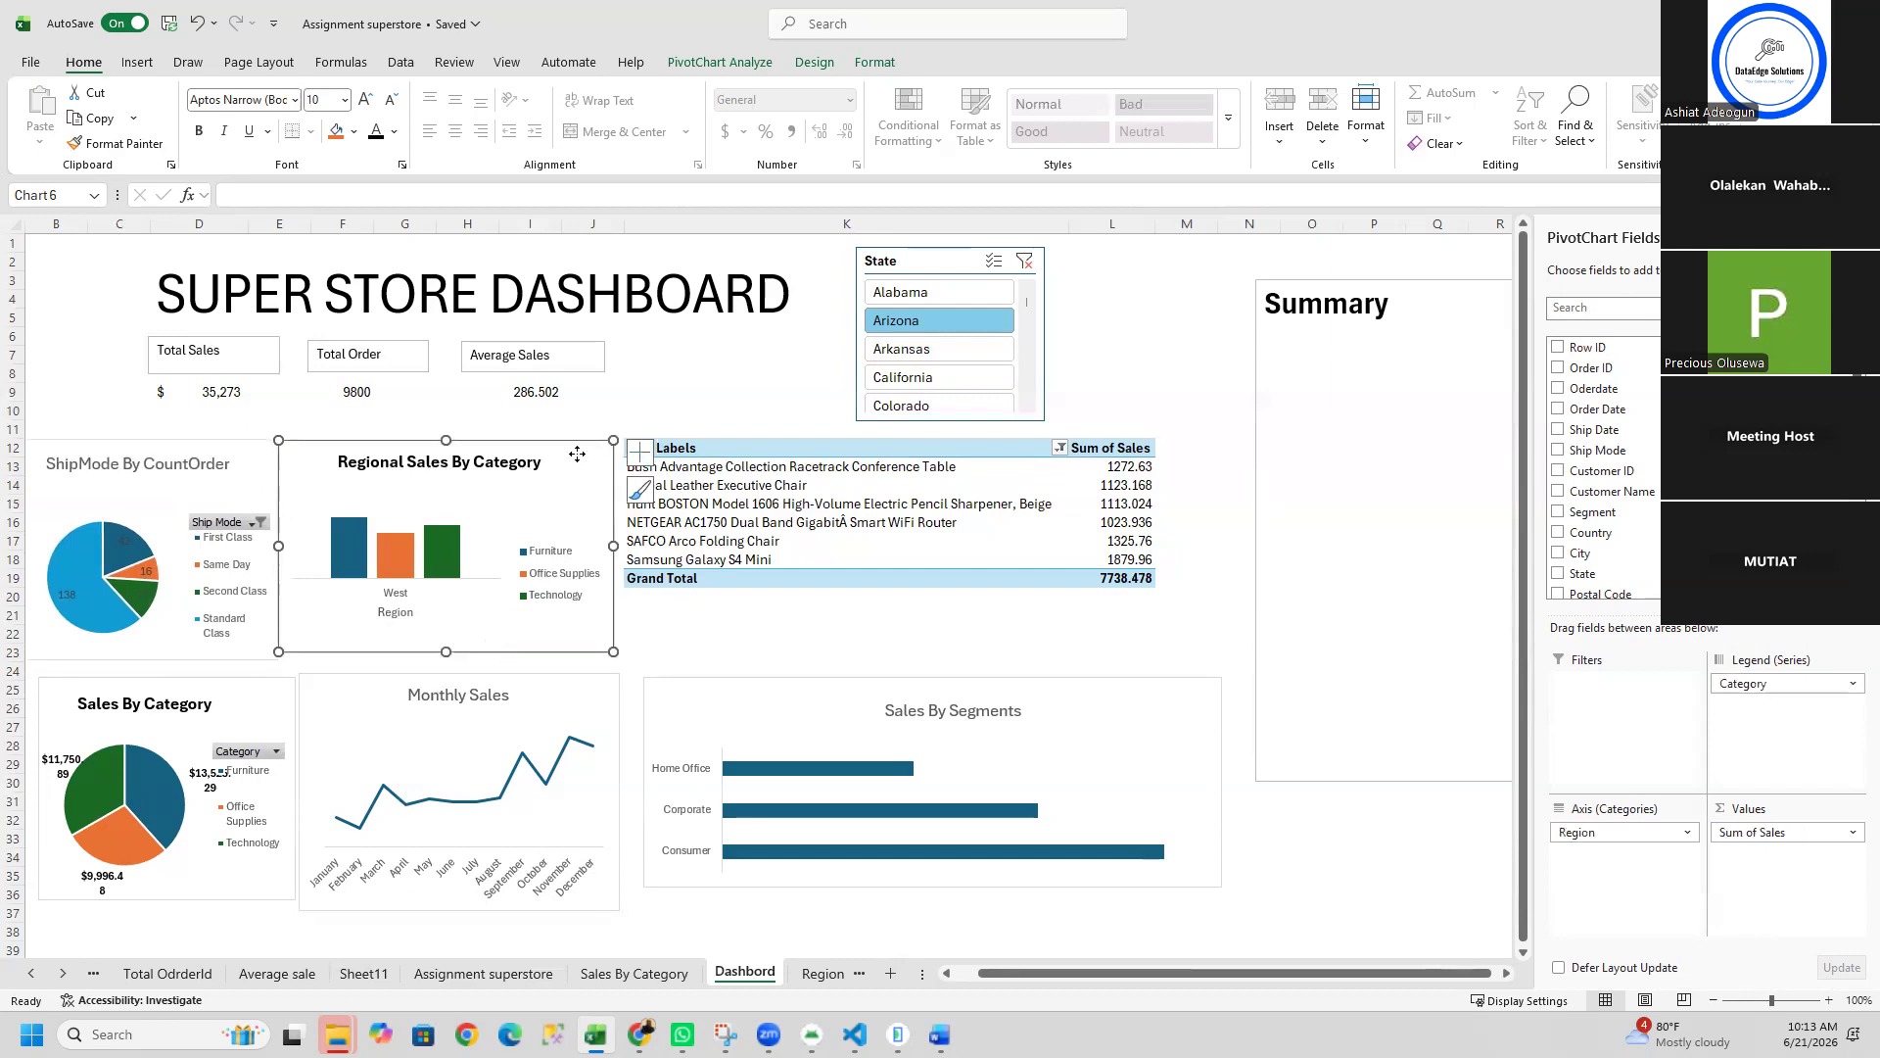
drag(578, 453, 588, 453)
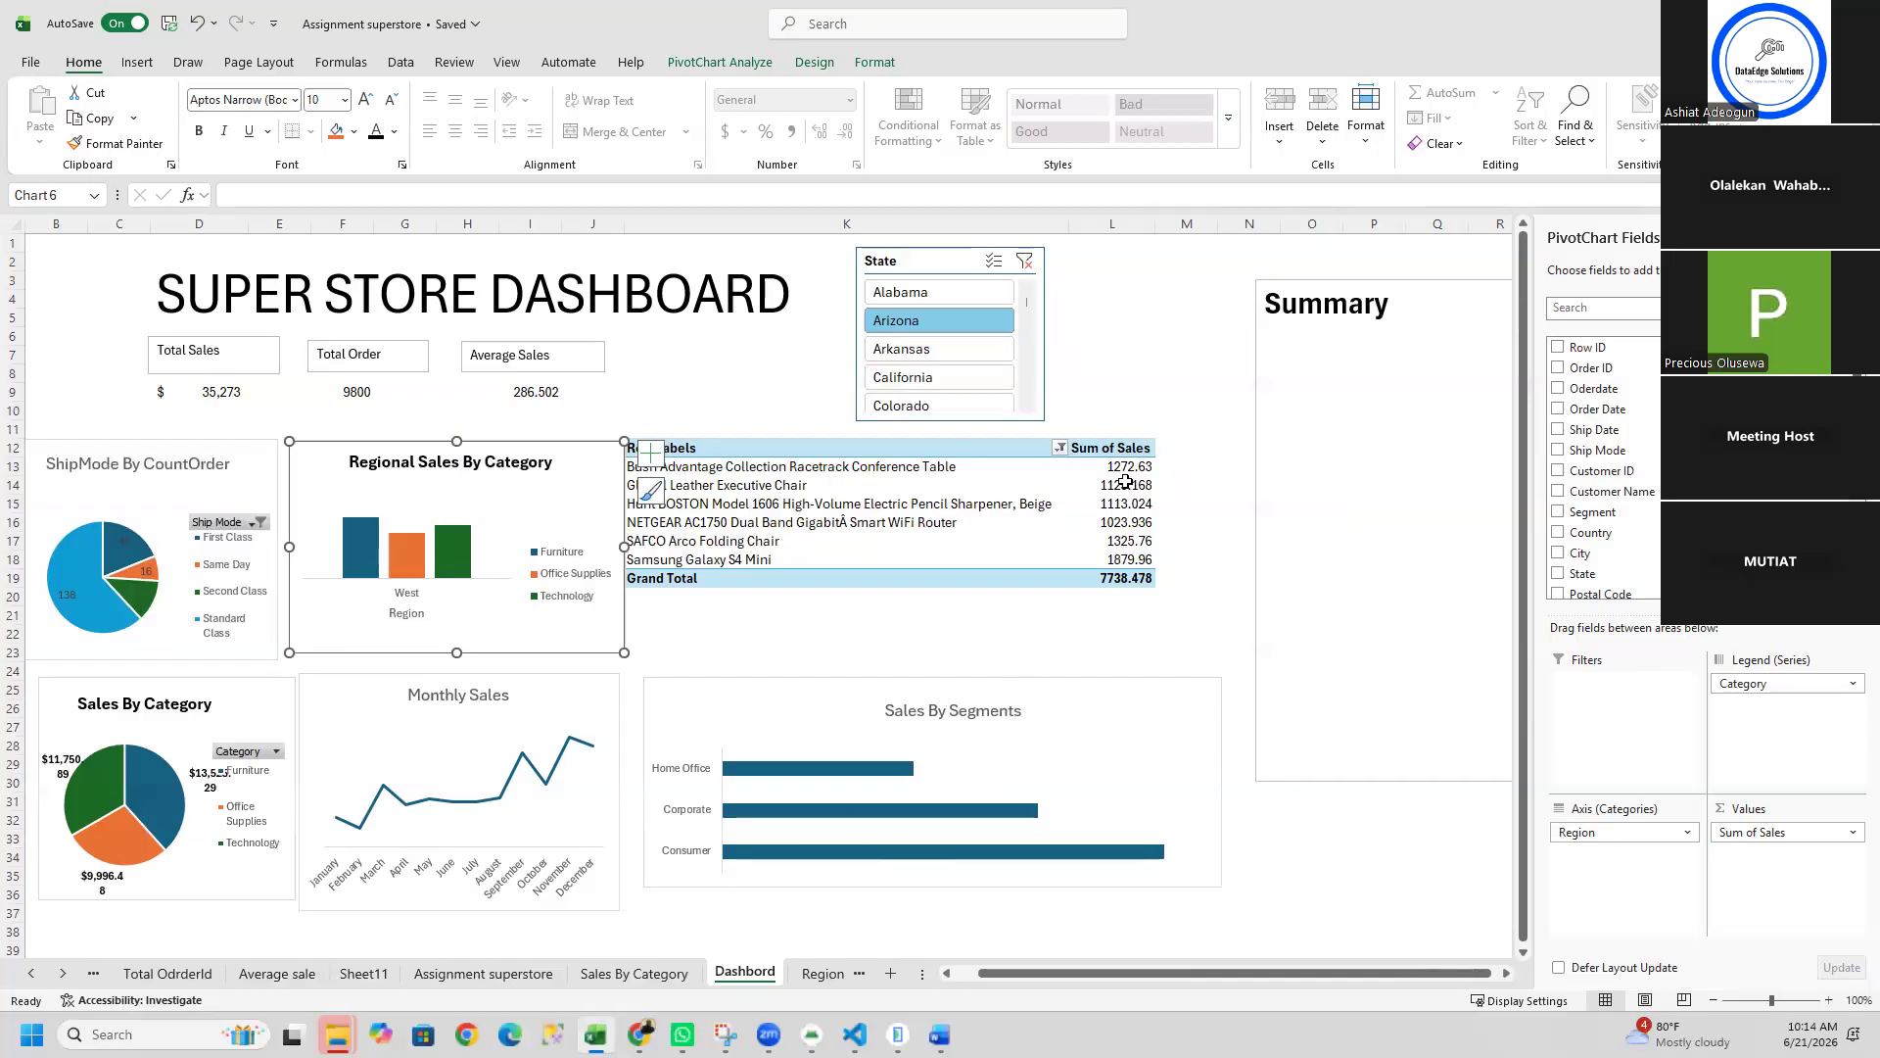
click(1067, 542)
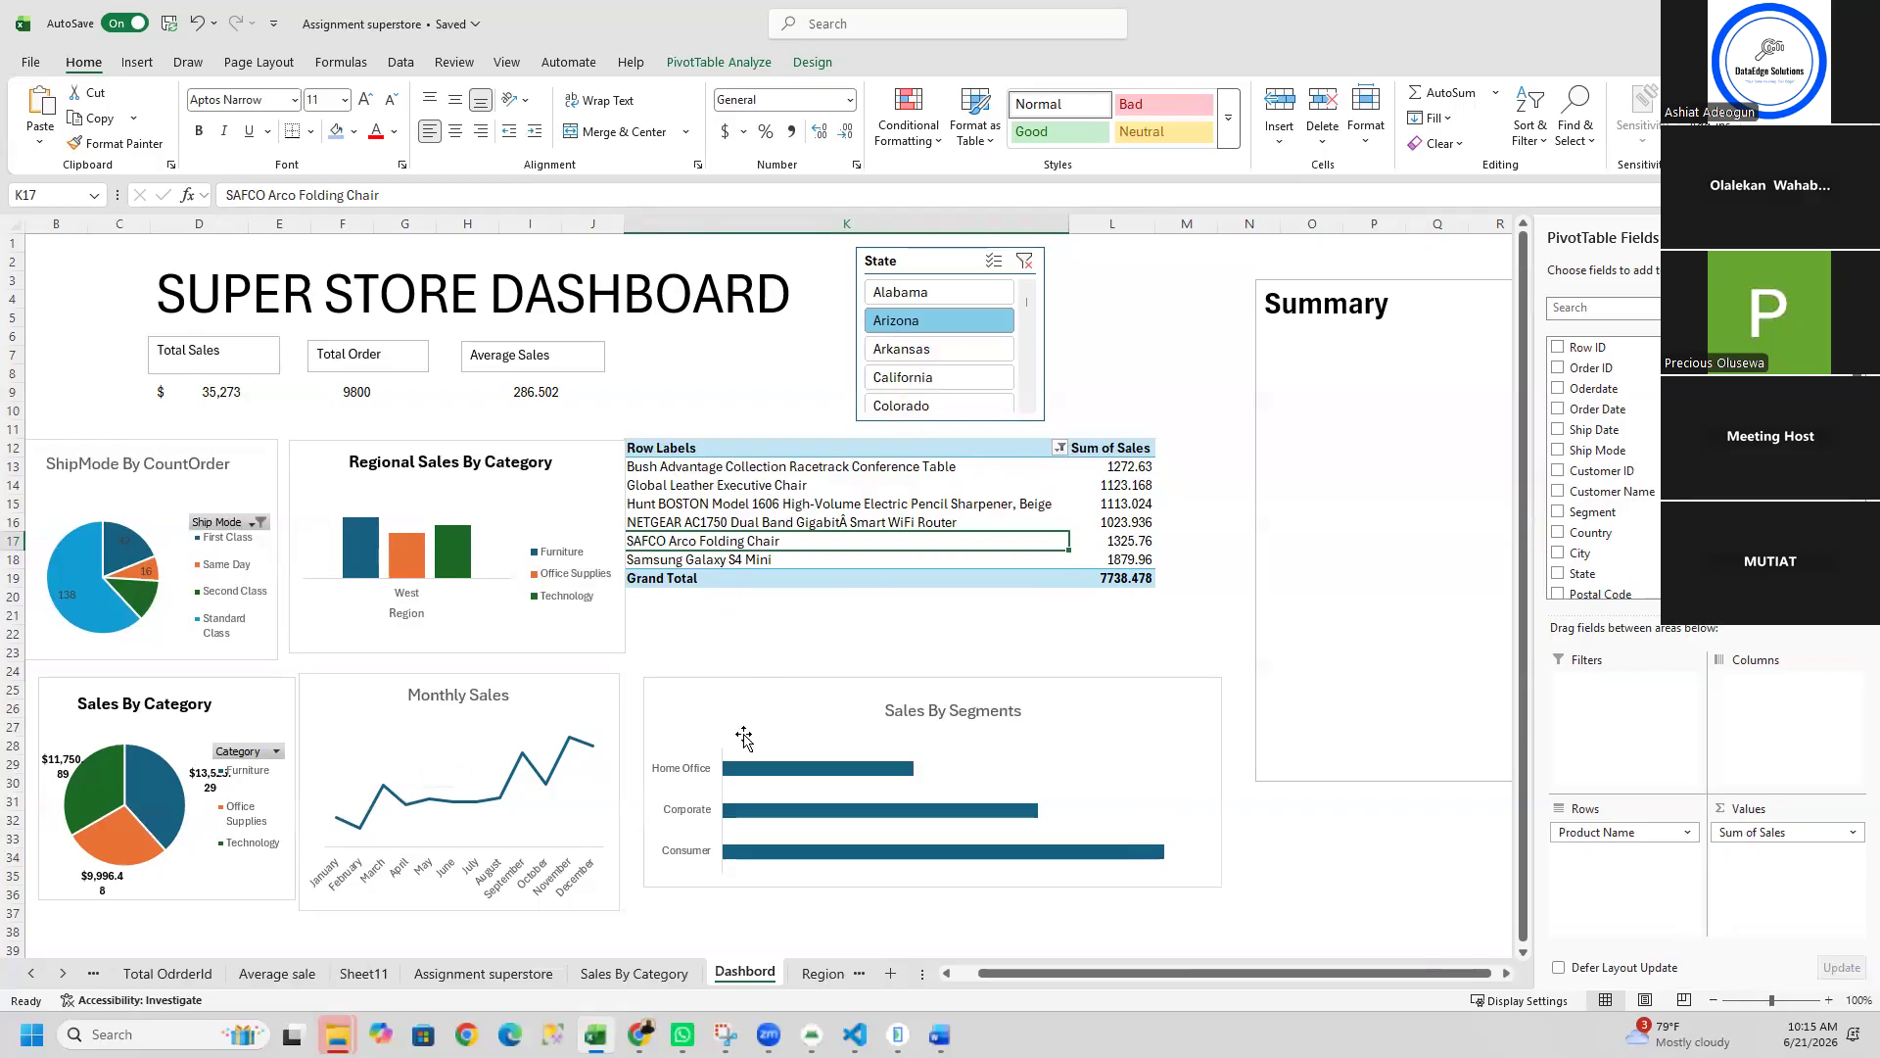
mouse_move(751, 781)
click(1857, 238)
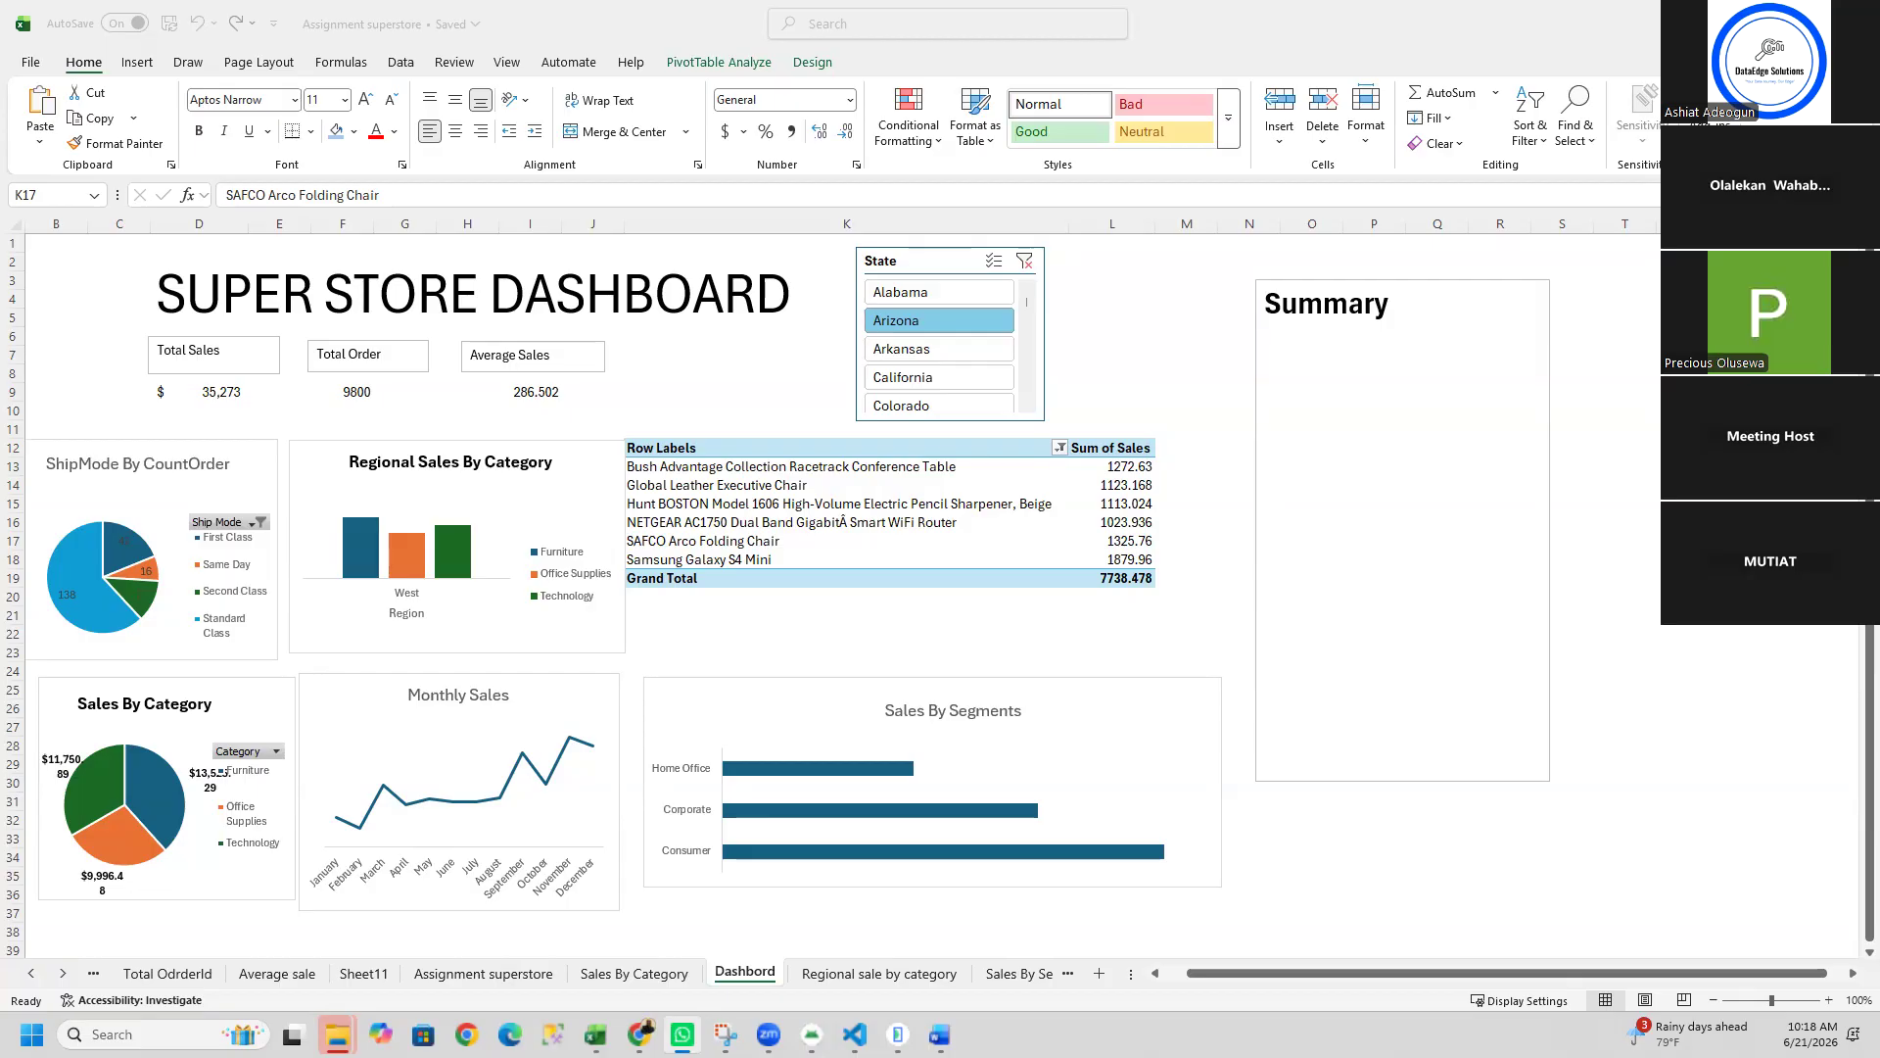
Step: Close the Assignment superstore workbook and the Word document with the assignment questions
click(1854, 21)
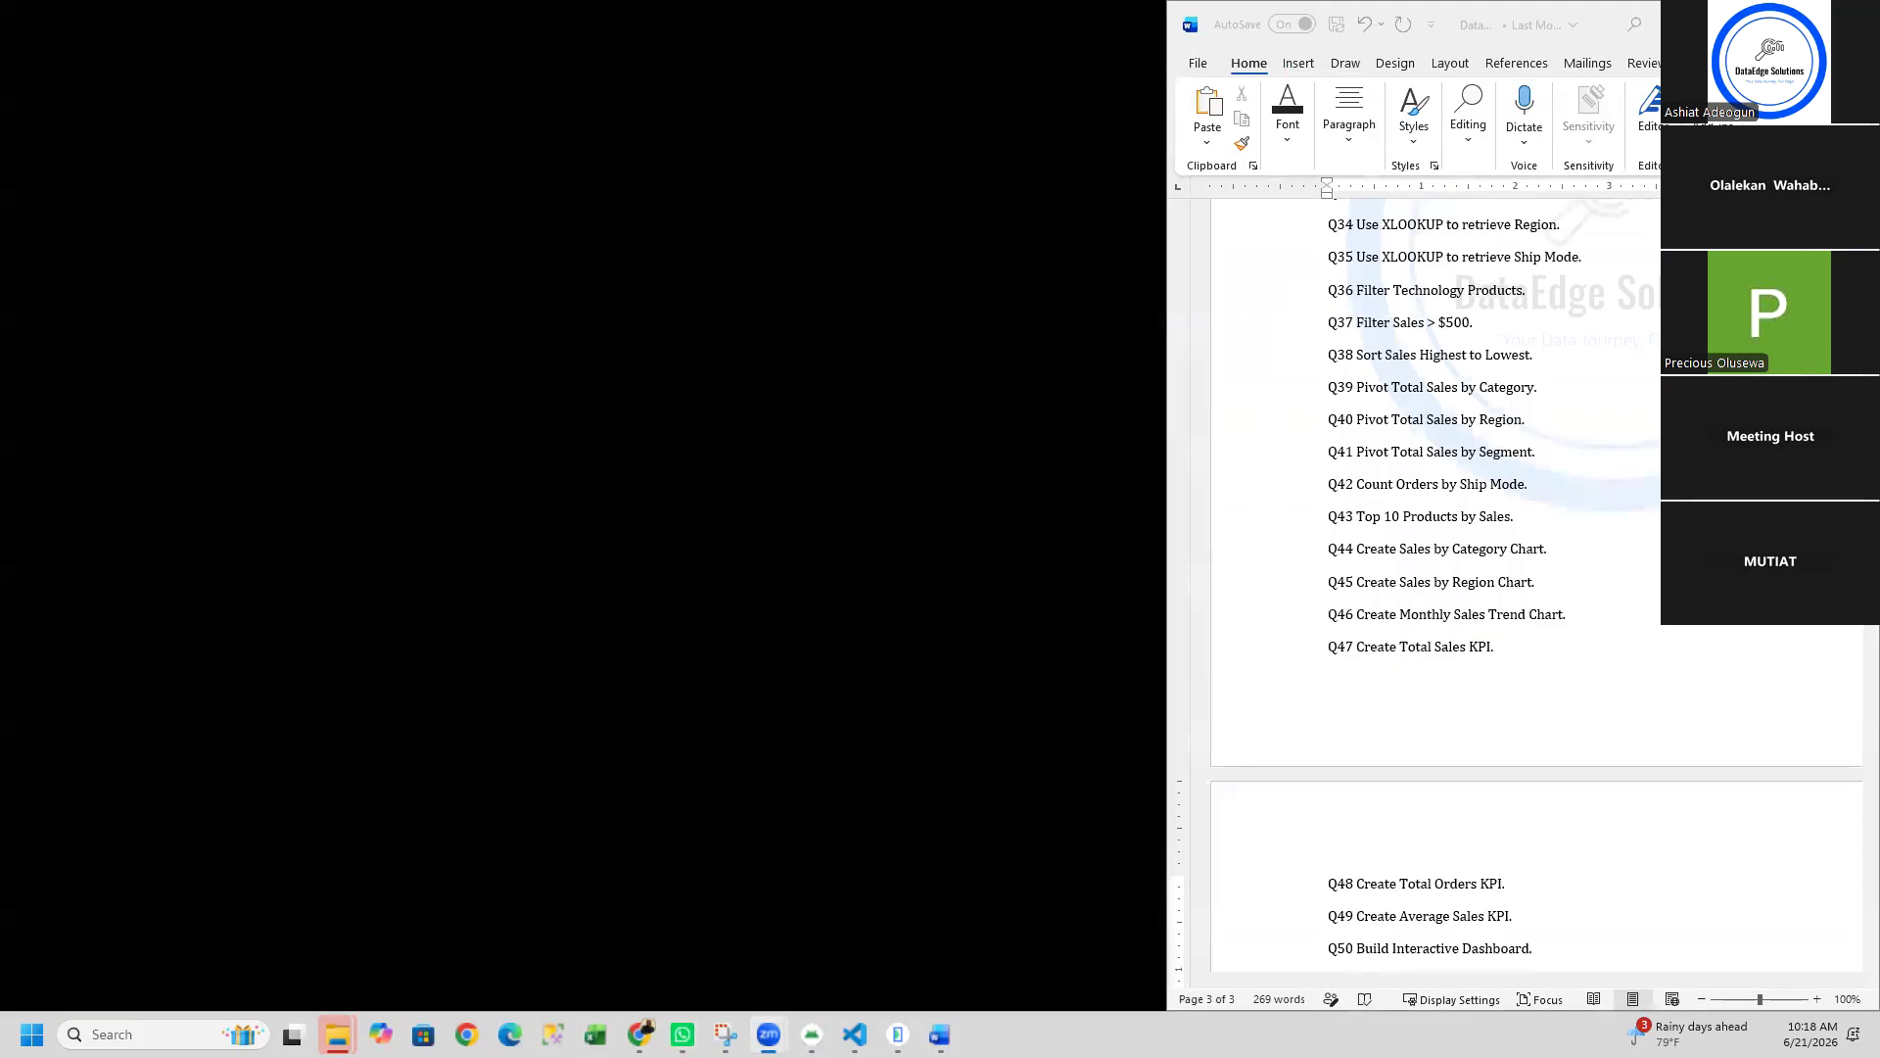
click(1854, 21)
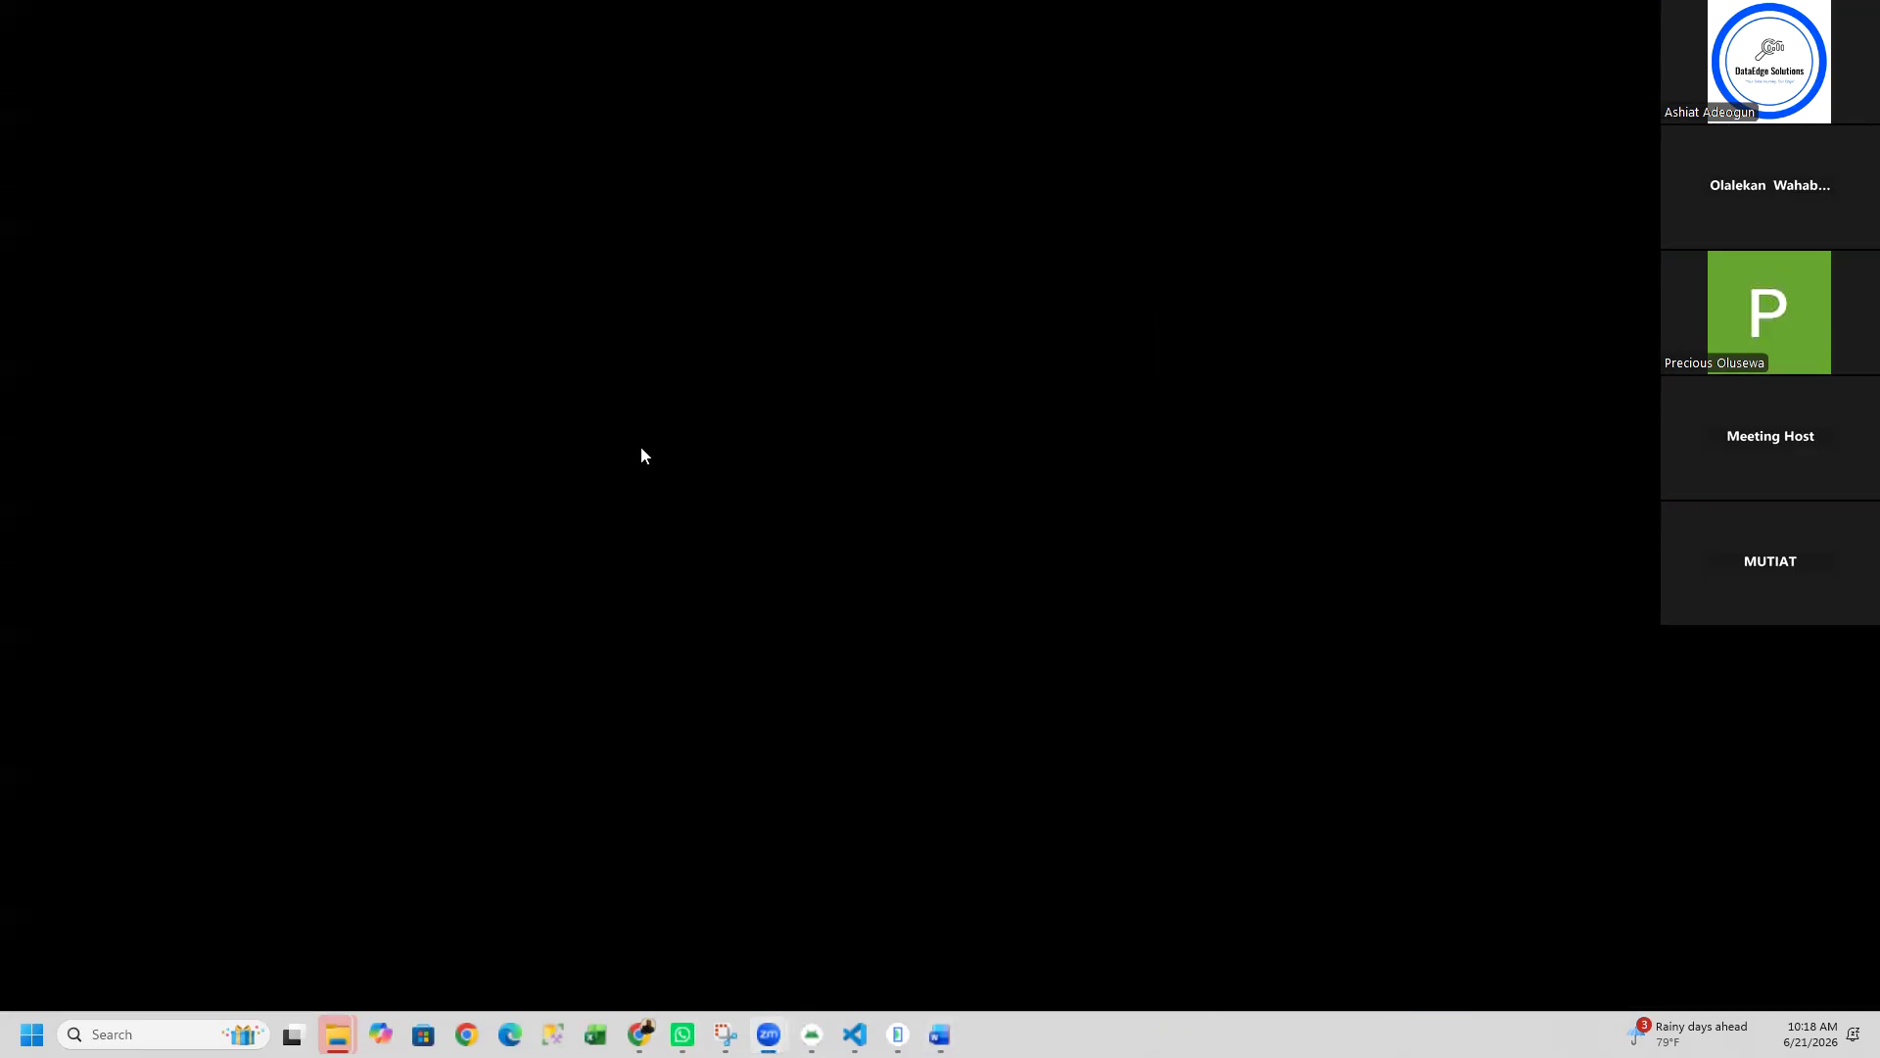
key(alt+Tab)
key(alt+Tab)
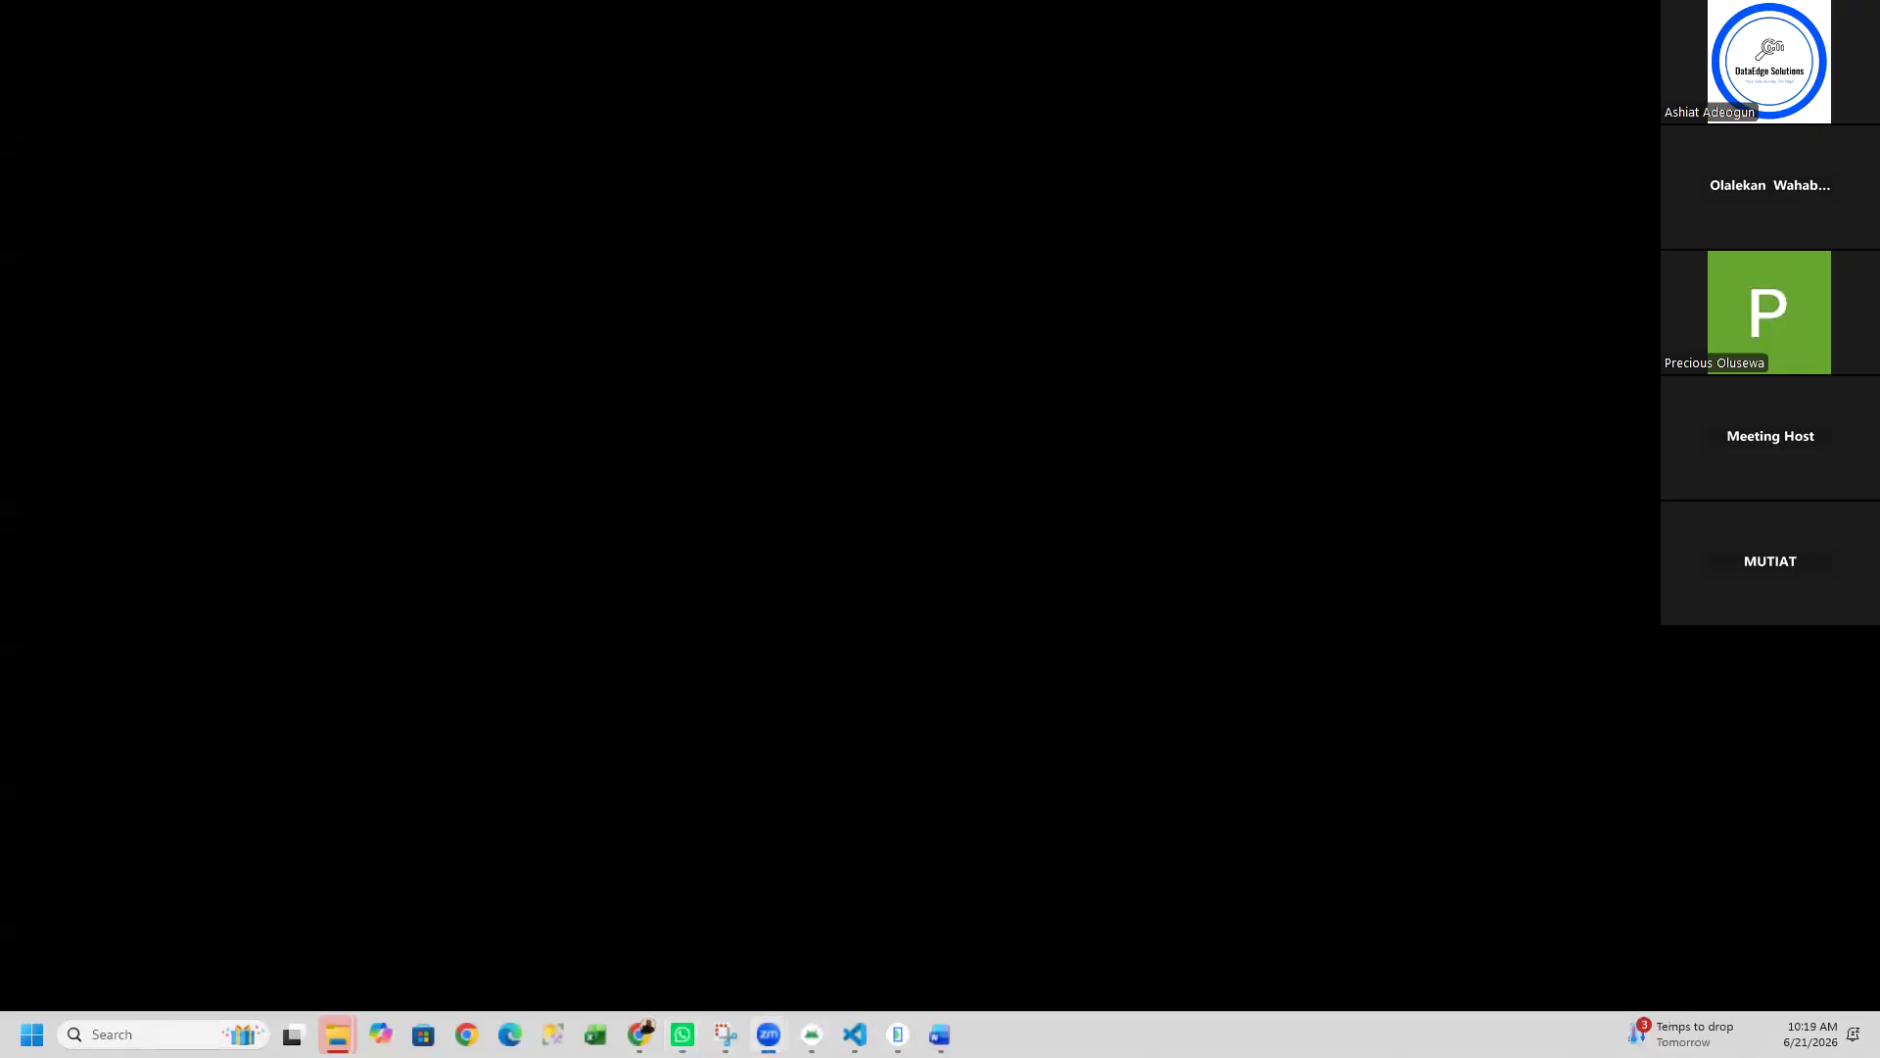